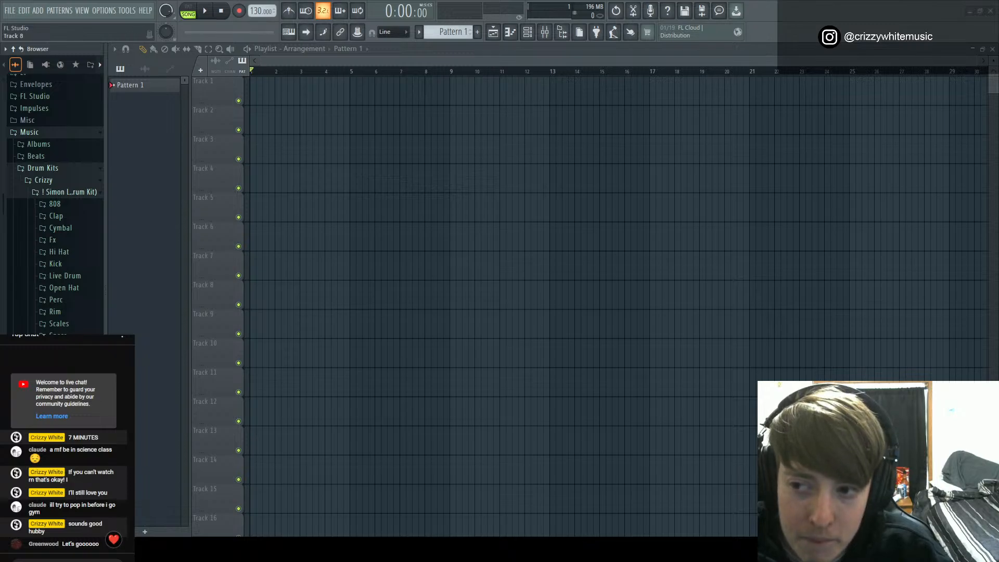
Look through the installed VST3 generators and the drum kit folders in the browser
scroll(52, 234, "up", 5)
scroll(52, 233, "up", 2)
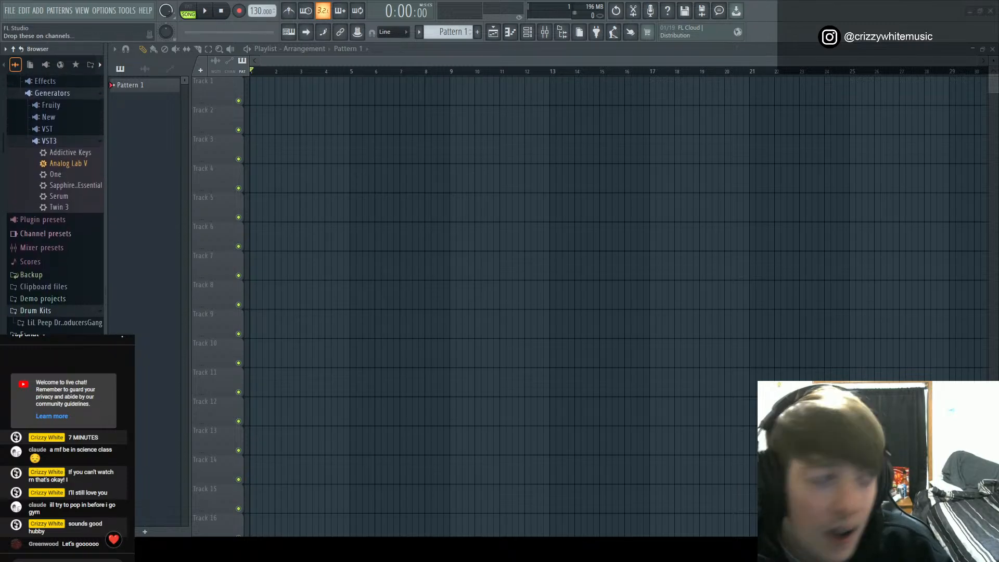
scroll(52, 233, "down", 2)
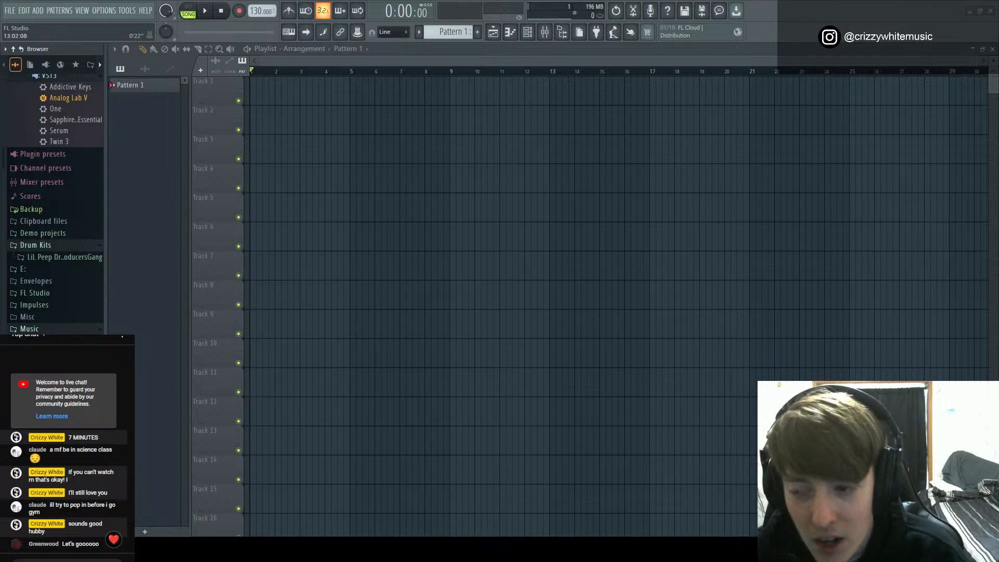
scroll(52, 203, "up", 5)
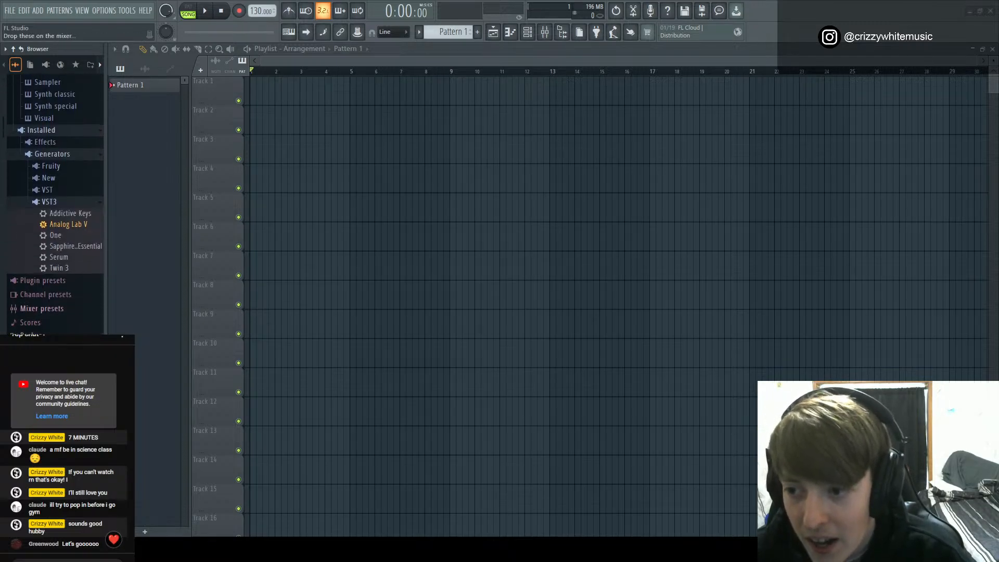
scroll(52, 203, "down", 3)
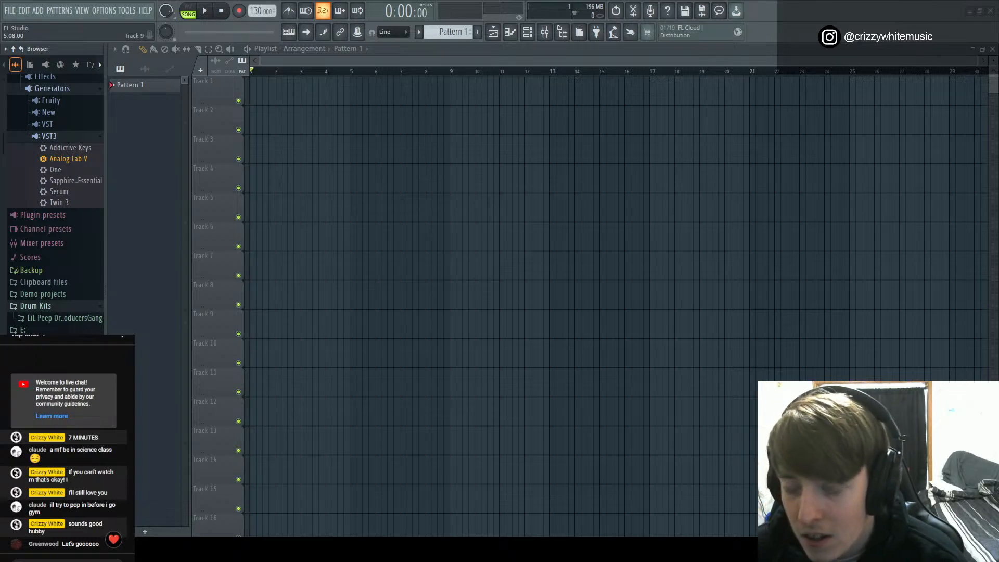
scroll(63, 332, "down", 3)
scroll(63, 332, "up", 7)
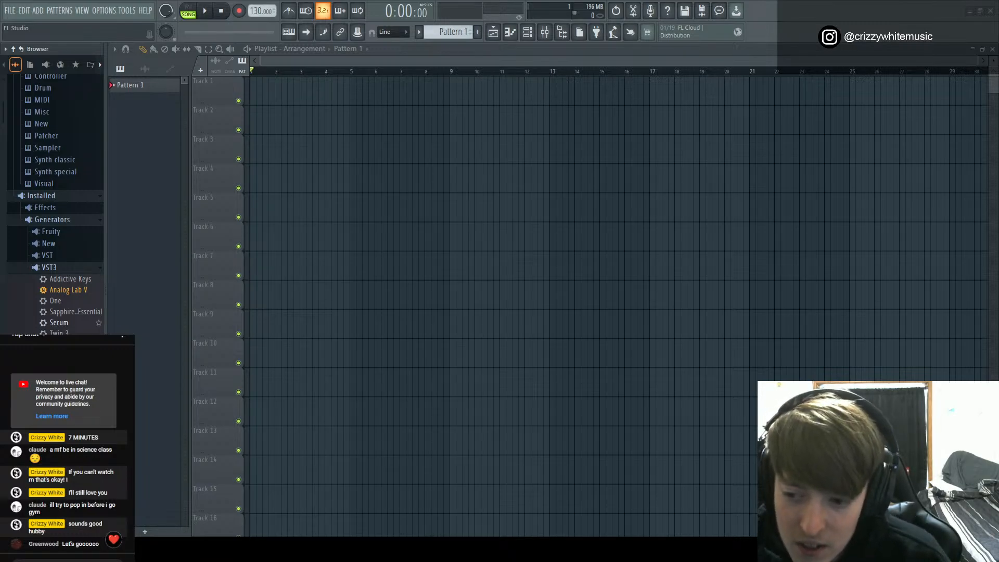
scroll(73, 246, "down", 3)
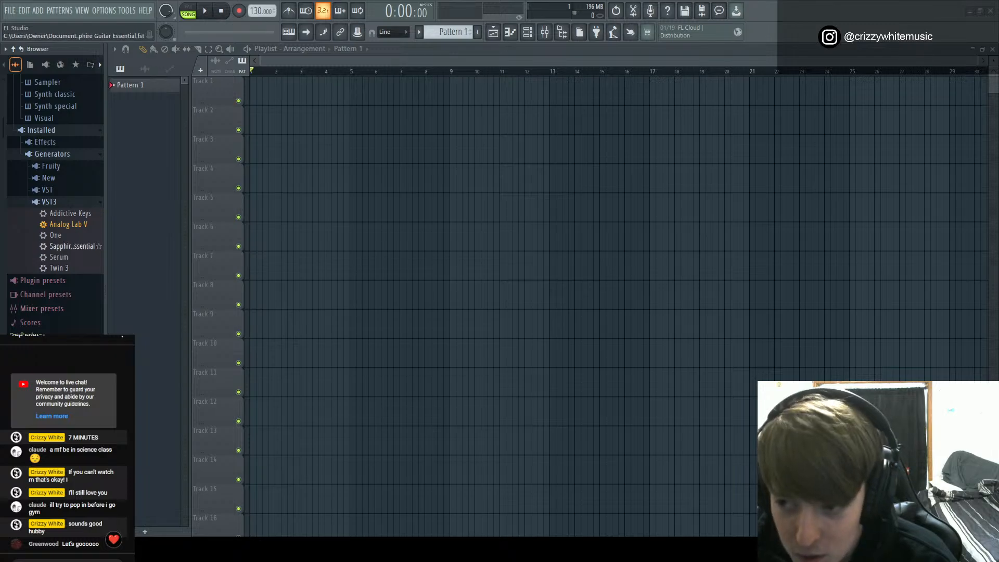
scroll(54, 208, "down", 6)
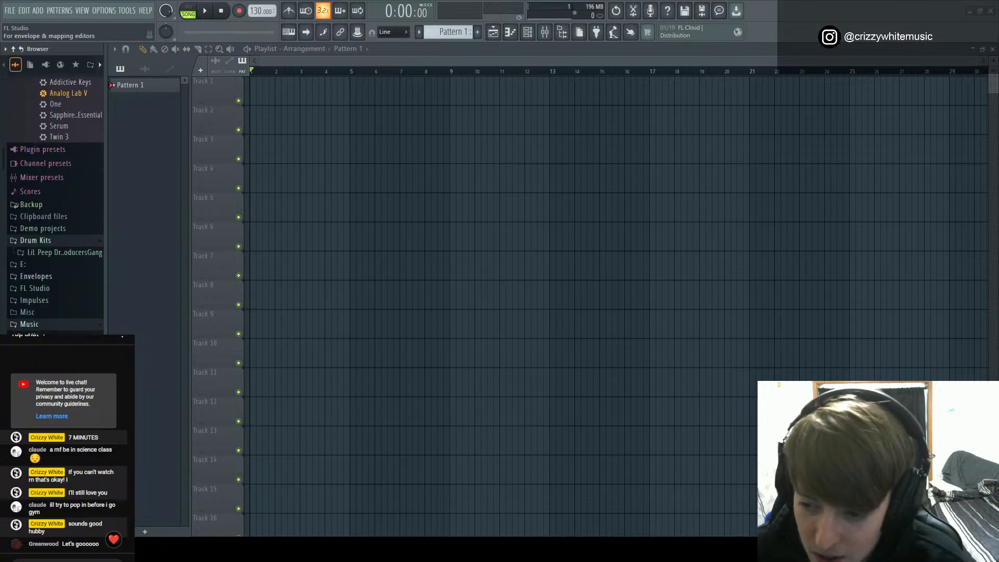
scroll(54, 208, "down", 6)
scroll(55, 208, "up", 12)
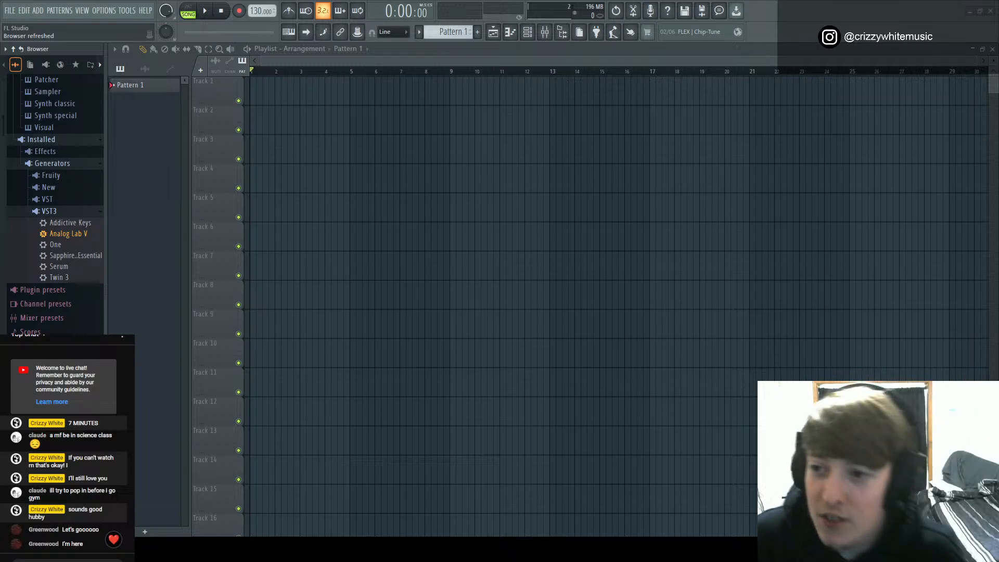
Load Addictive Keys in place of the 808 Snare channel and move its window higher over the playlist
left_click(527, 31)
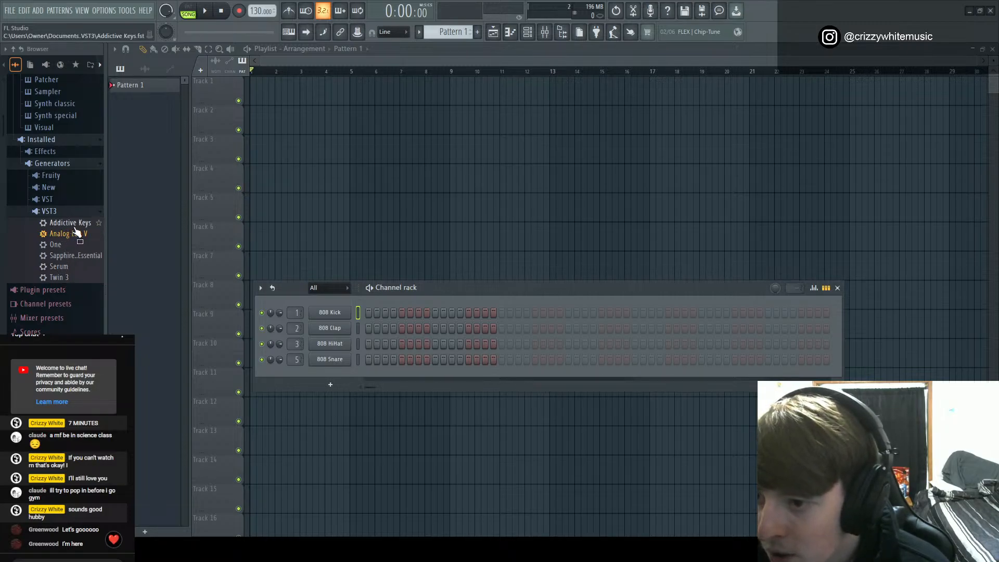
left_click_drag(72, 223, 324, 360)
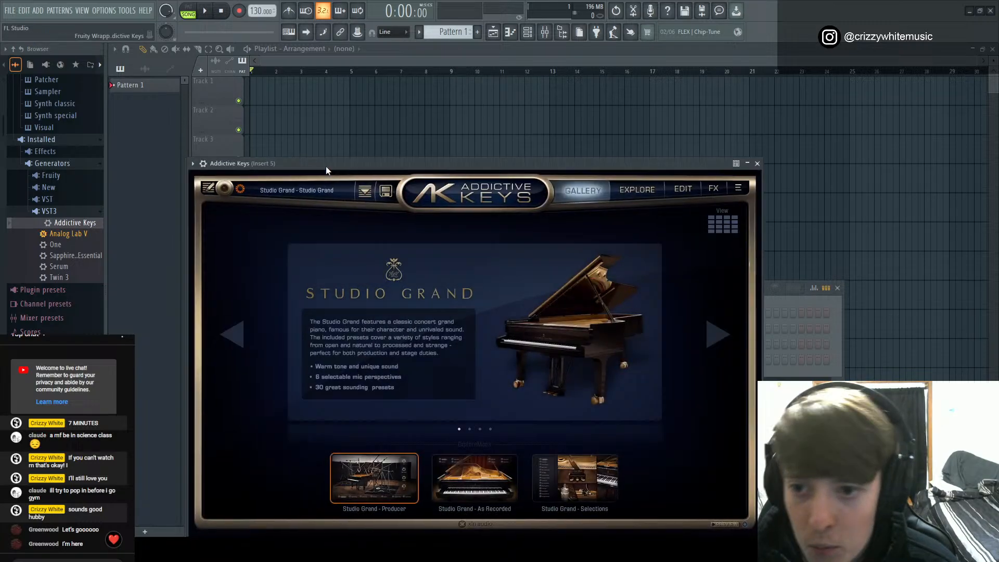
left_click_drag(326, 167, 390, 99)
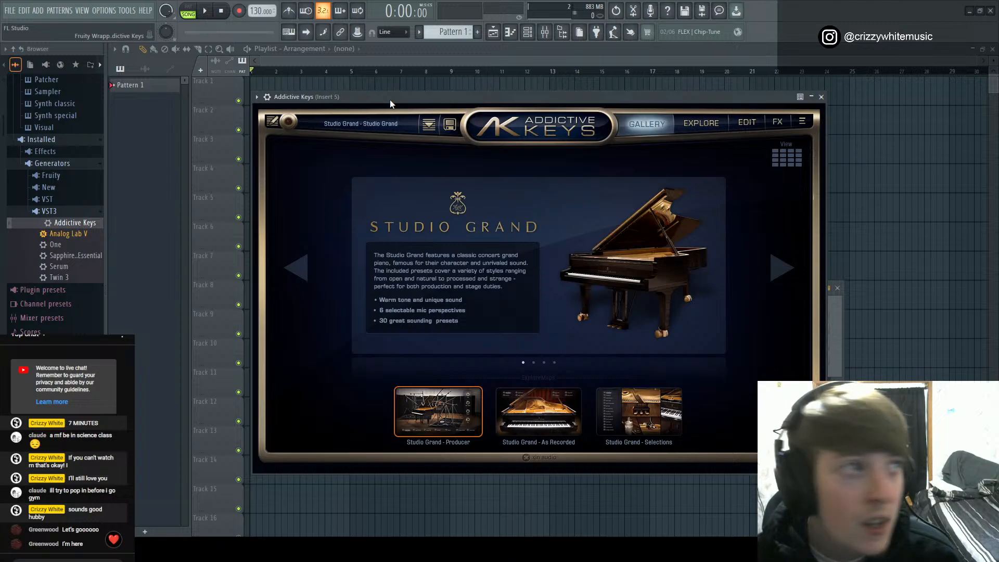
Browse the Addictive Keys presets and audition Electric Noir, Dreamline and Electric Grand from the Electric Grand set
left_click(384, 130)
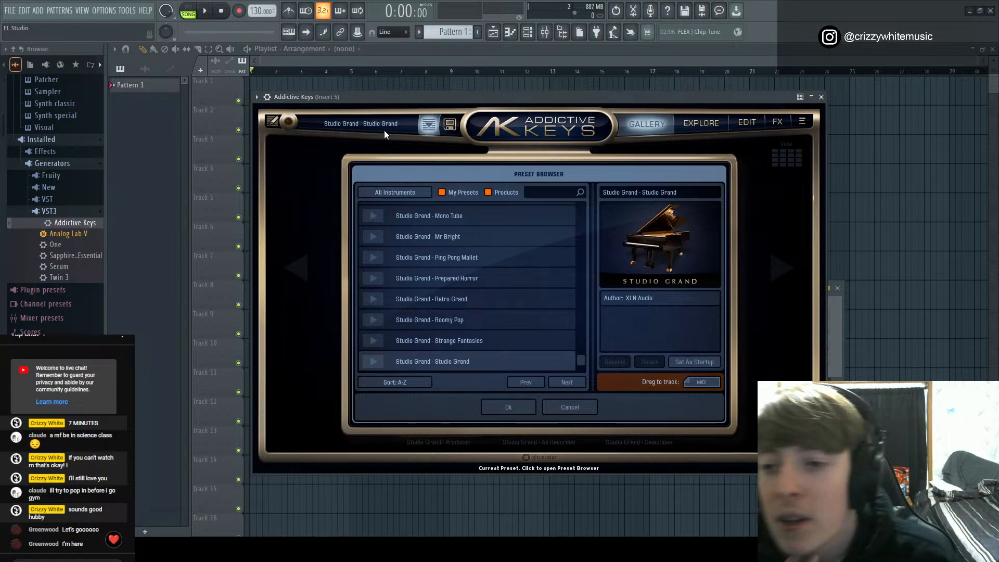
scroll(460, 258, "down", 2)
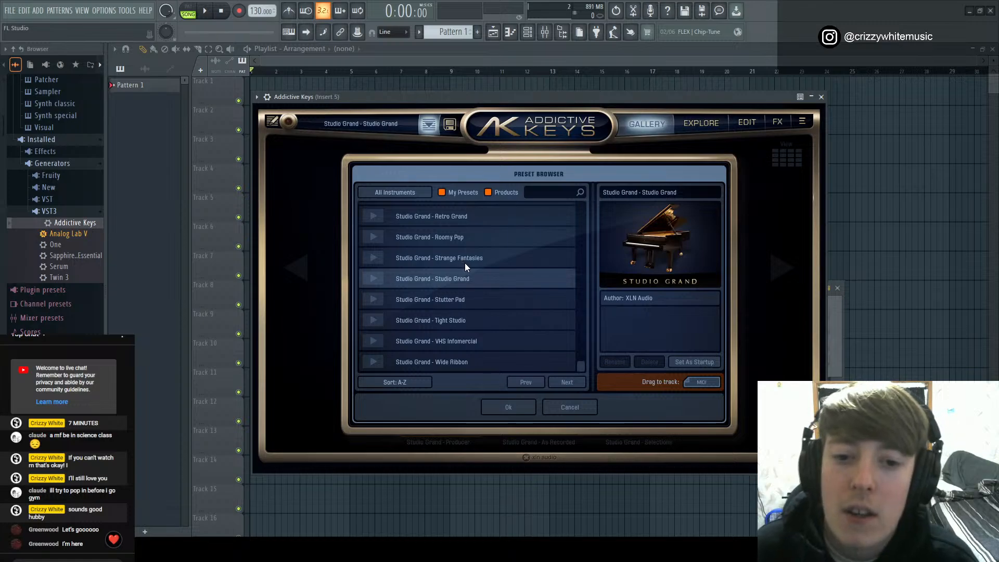
scroll(561, 326, "up", 15)
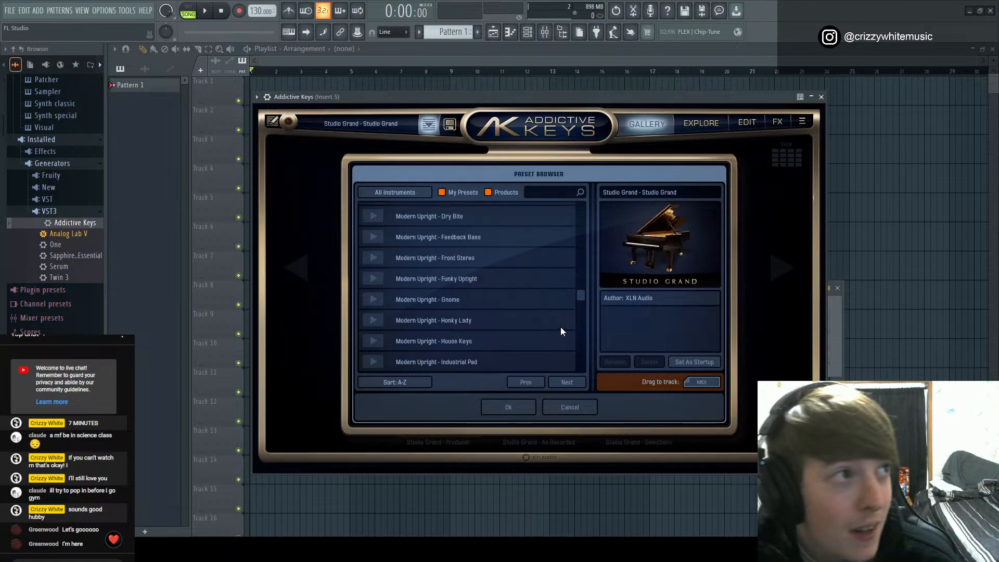
scroll(566, 355, "up", 2)
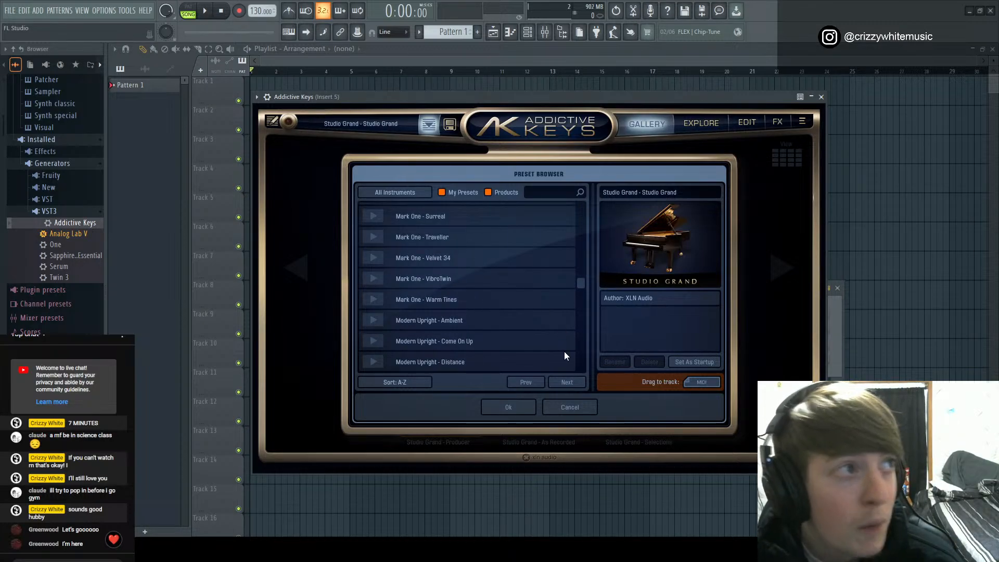
scroll(544, 344, "up", 7)
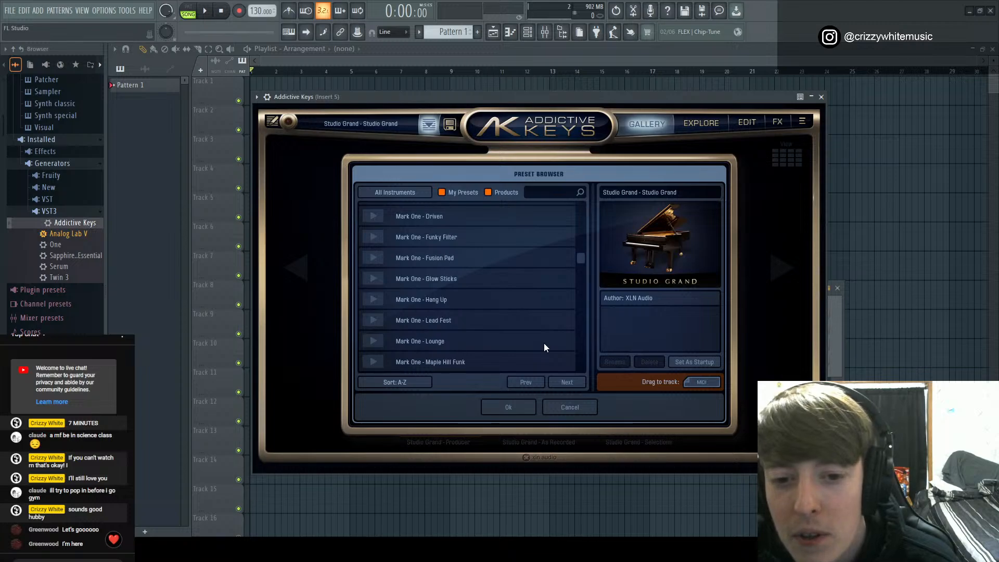
scroll(544, 347, "up", 2)
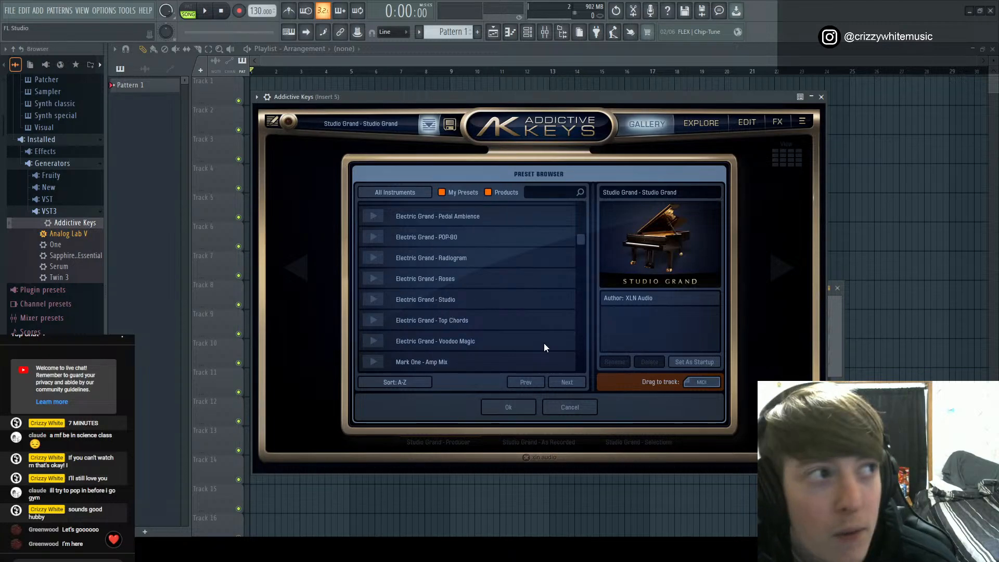
scroll(522, 339, "up", 2)
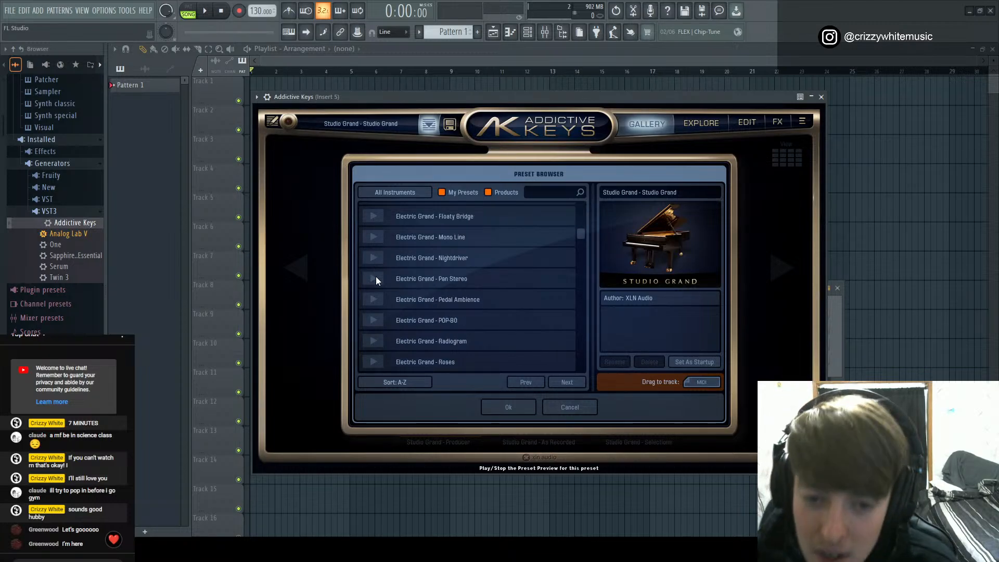
scroll(368, 256, "up", 2)
left_click(372, 258)
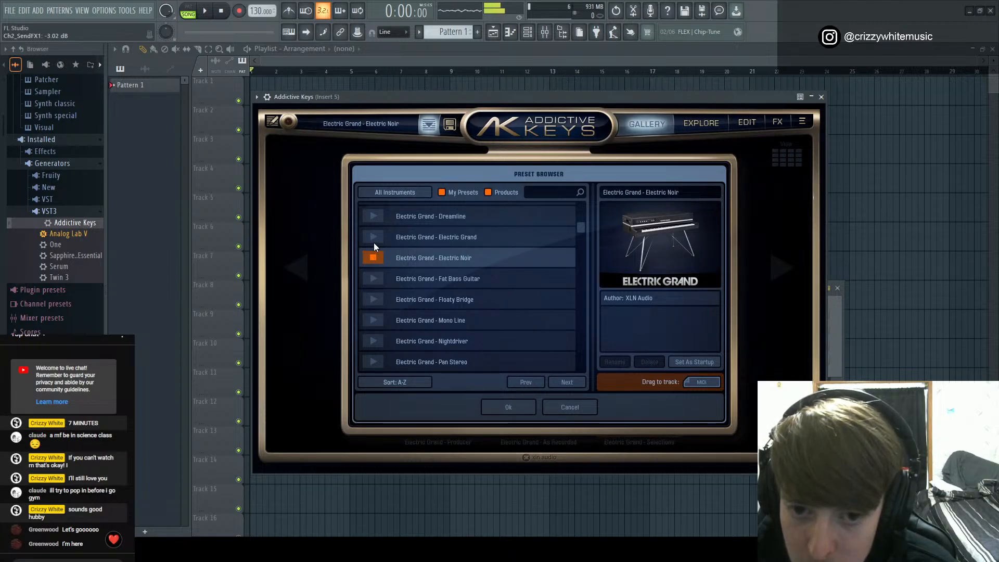
left_click(373, 215)
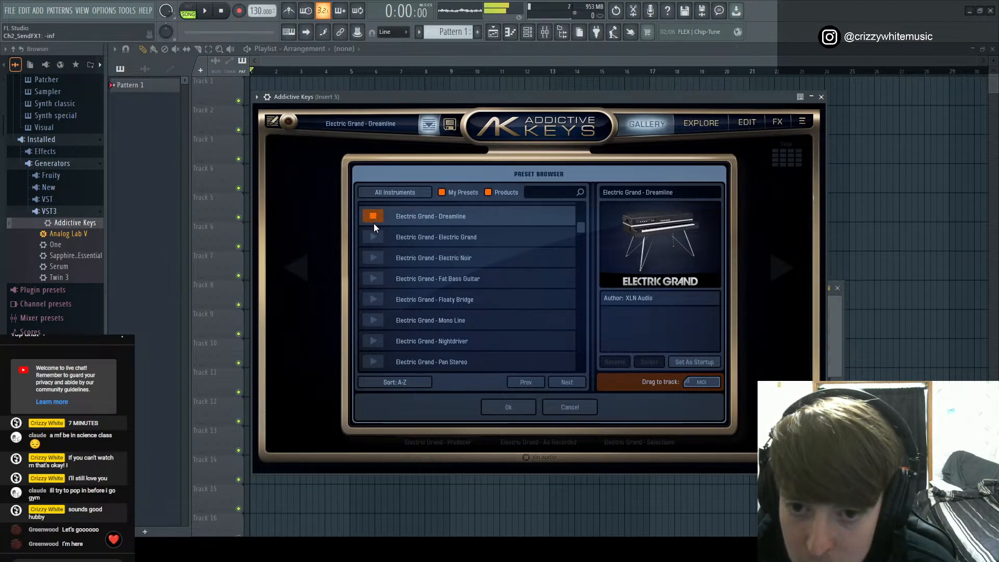
left_click(376, 232)
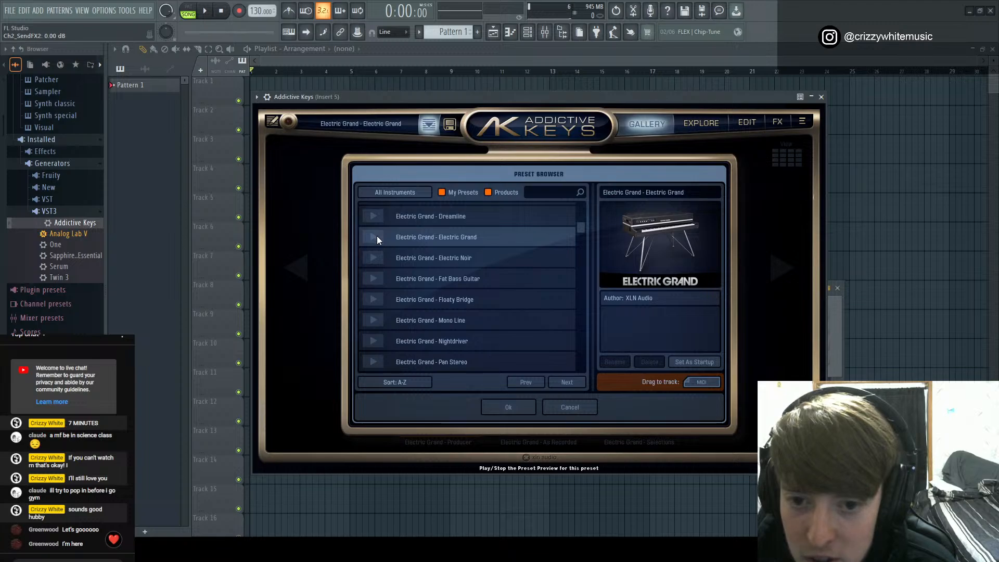
Audition the Electric Grand presets Chorus D and Arp Two
scroll(411, 327, "down", 4)
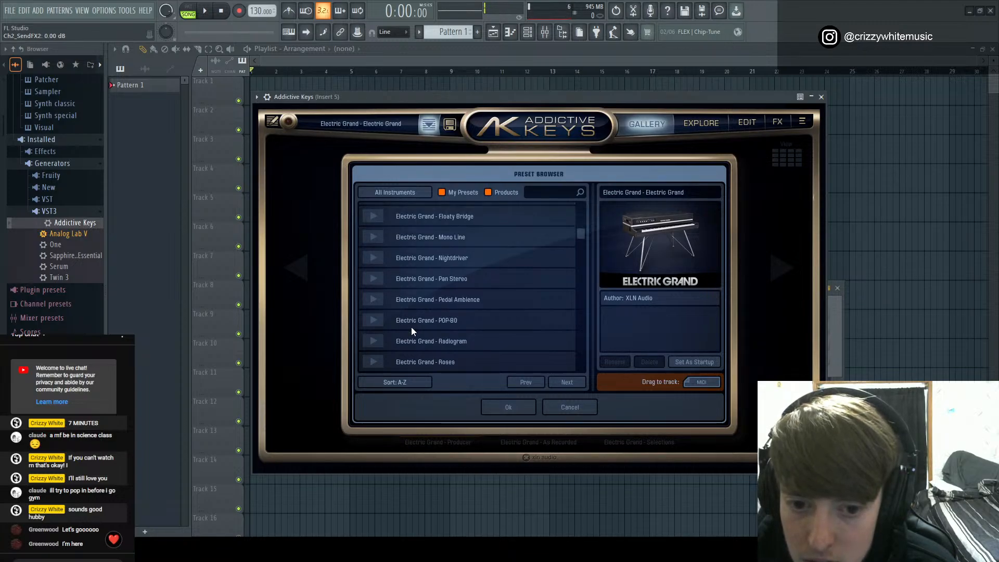
scroll(379, 297, "up", 8)
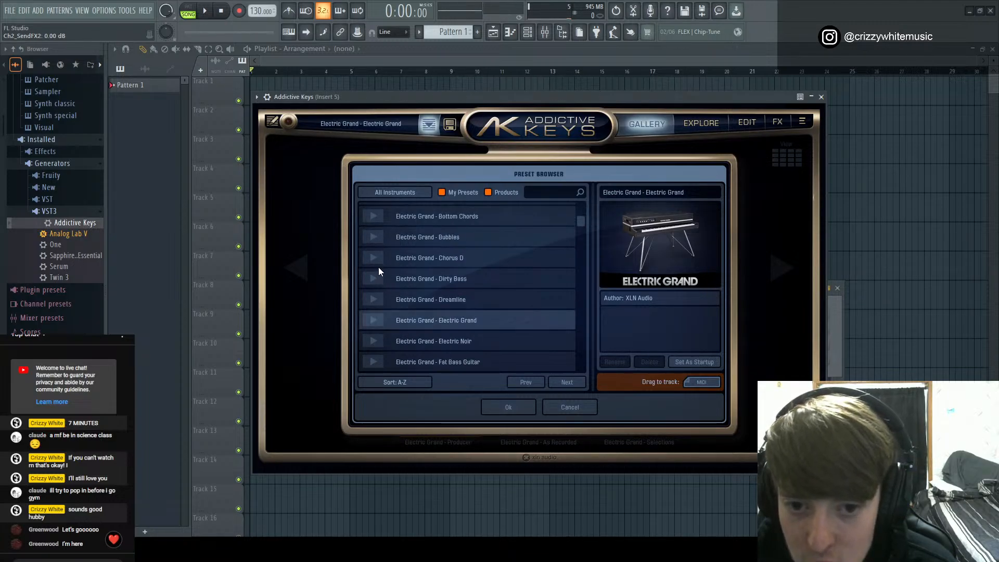
left_click(371, 257)
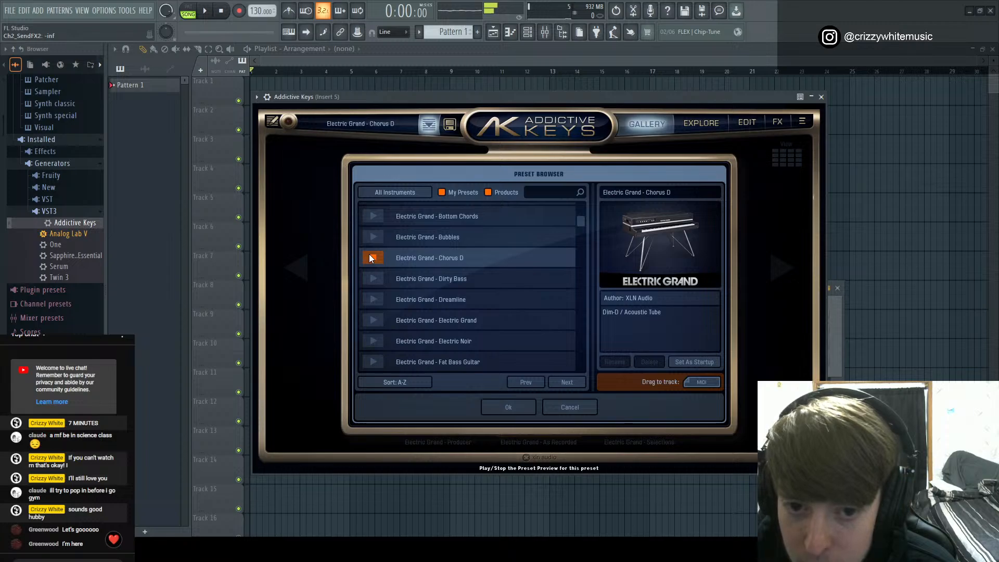
scroll(371, 254, "up", 3)
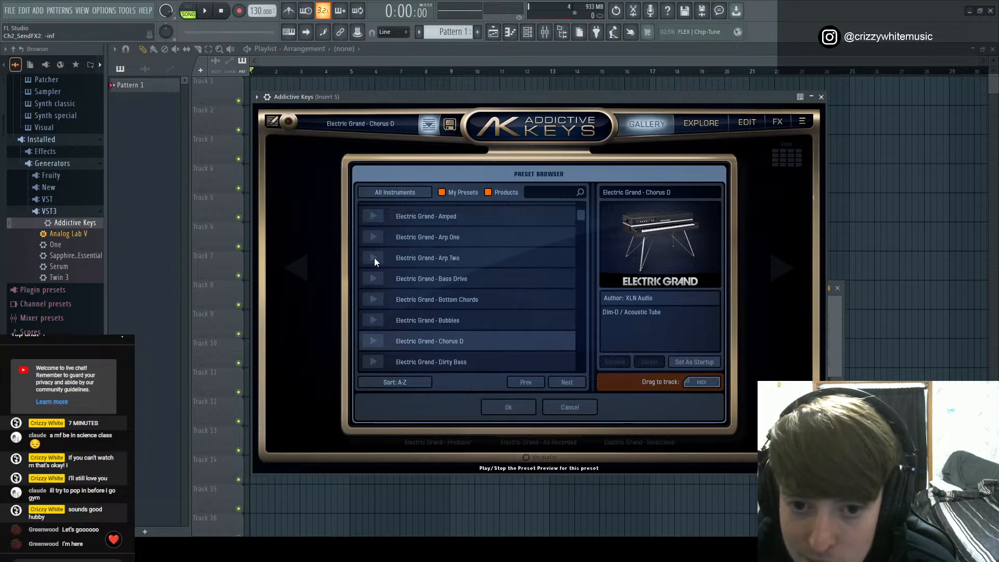
left_click(375, 260)
Audition the Acoustic Lofi preset, then load and preview Electric Grand - Ambient
scroll(376, 261, "up", 5)
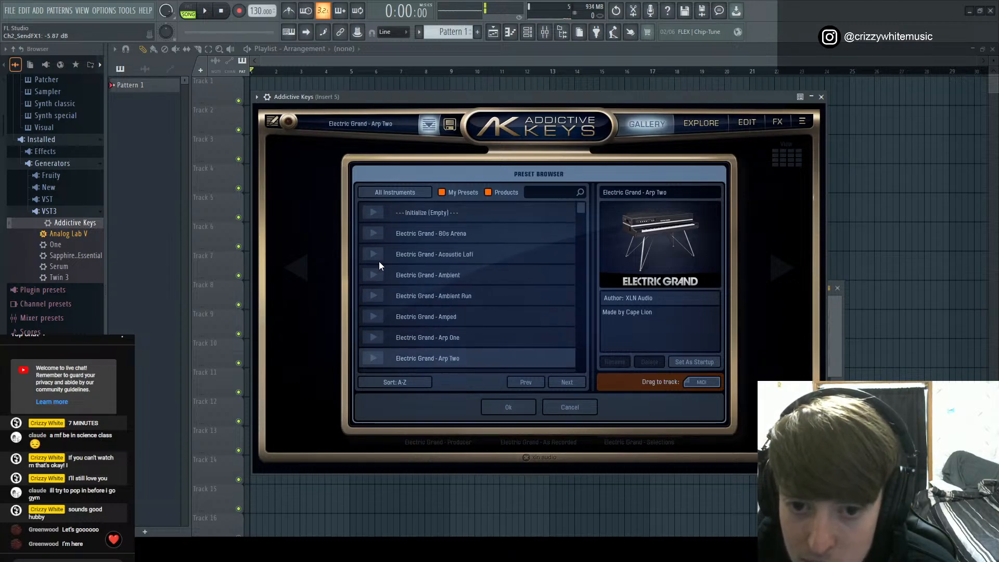
left_click(371, 254)
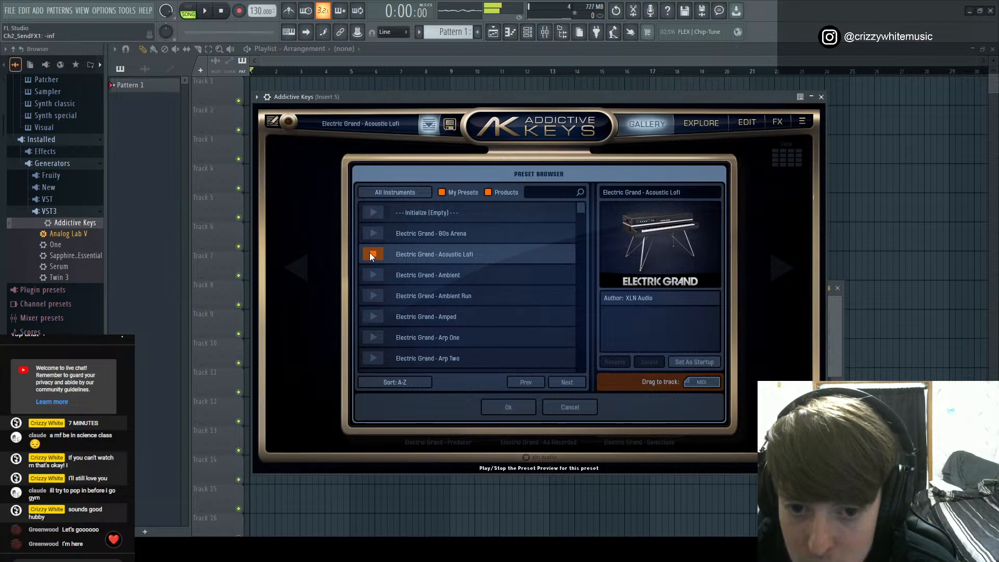
left_click(373, 274)
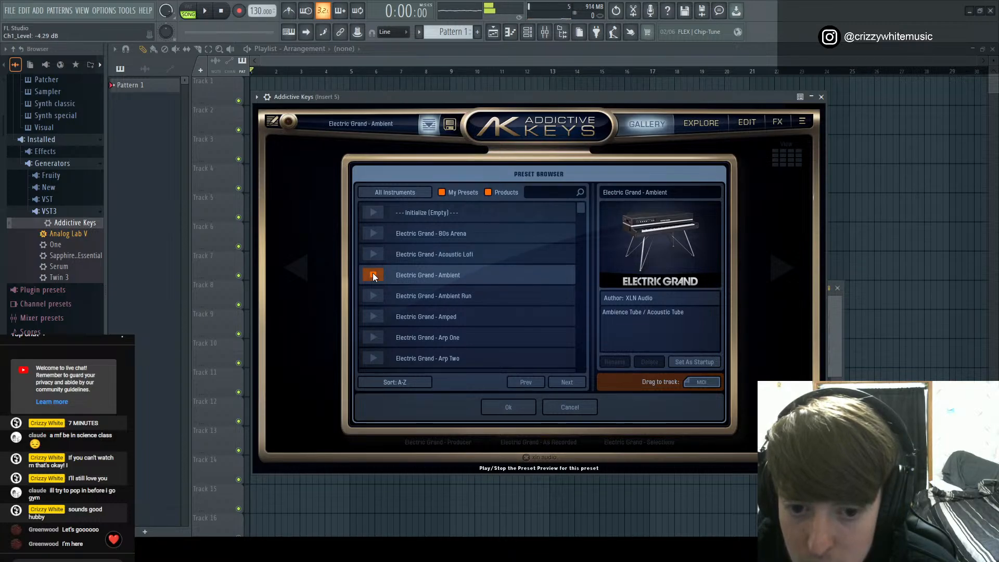
left_click(373, 275)
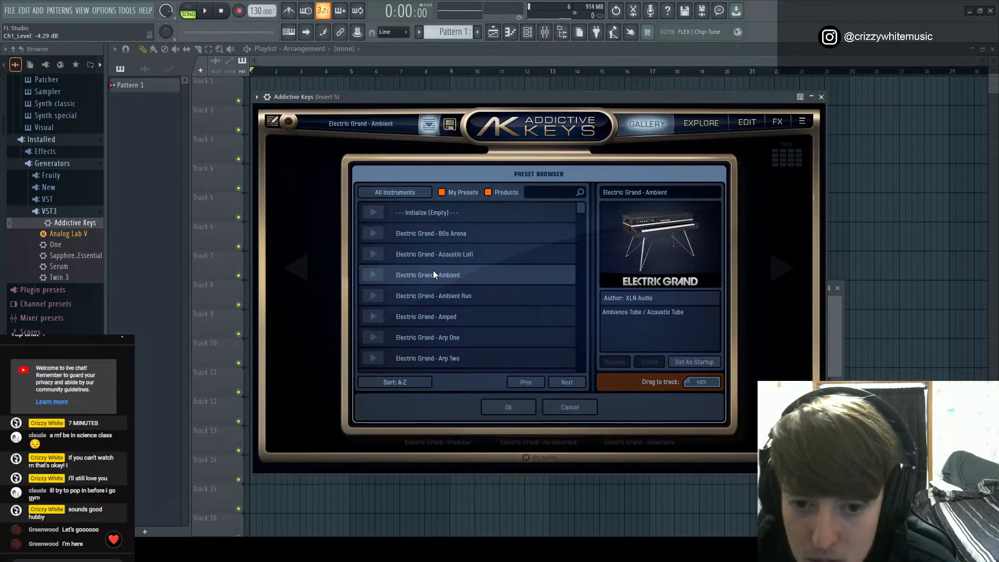
Open the piano roll for the Addictive Keys channel and briefly check the channel rack
left_click(509, 33)
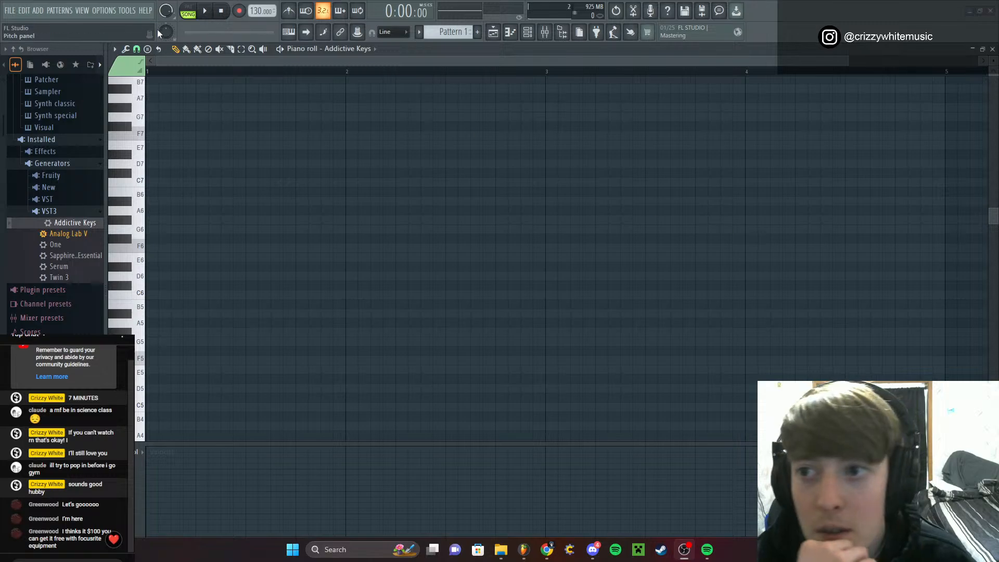
left_click(114, 50)
left_click(584, 236)
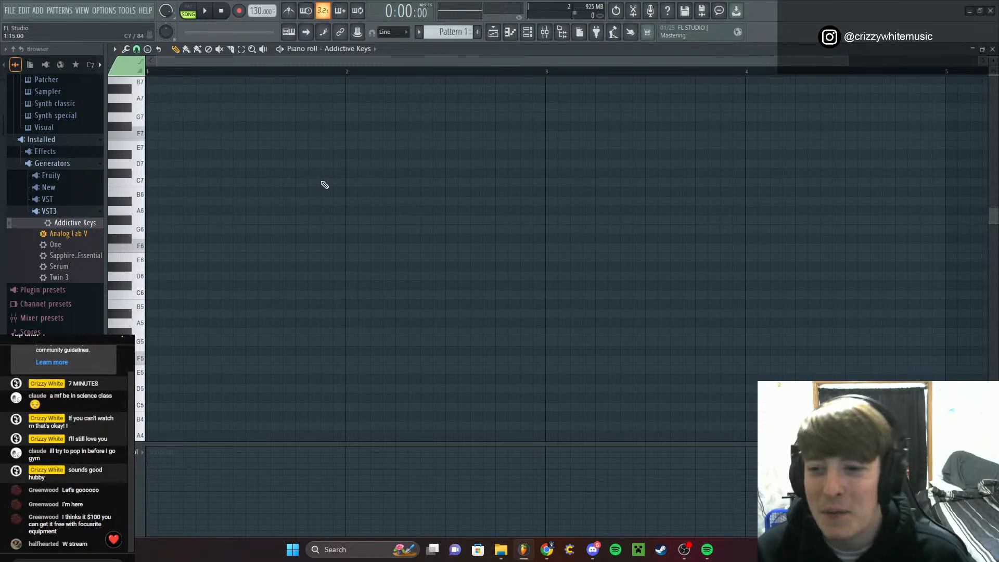
left_click(529, 32)
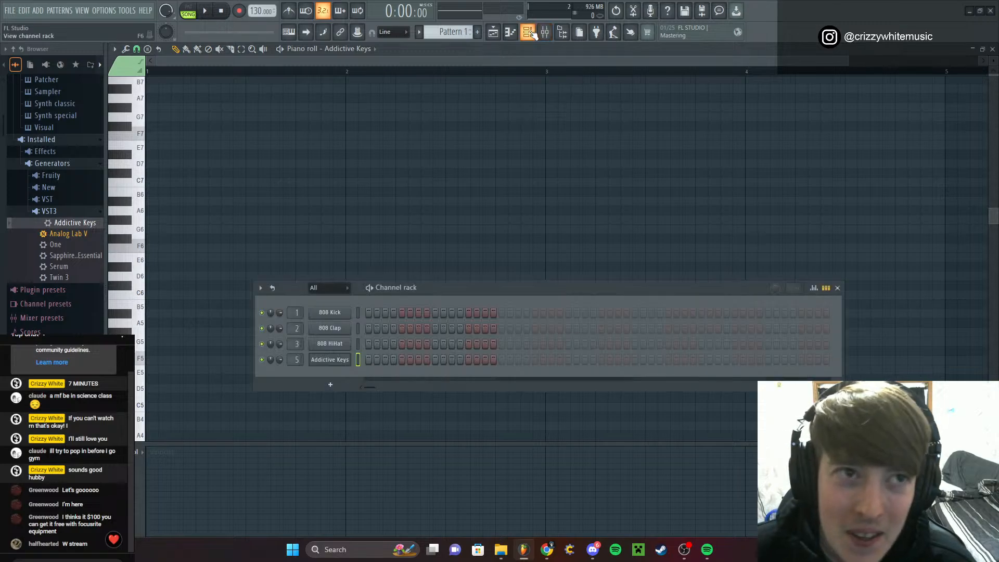
left_click(528, 32)
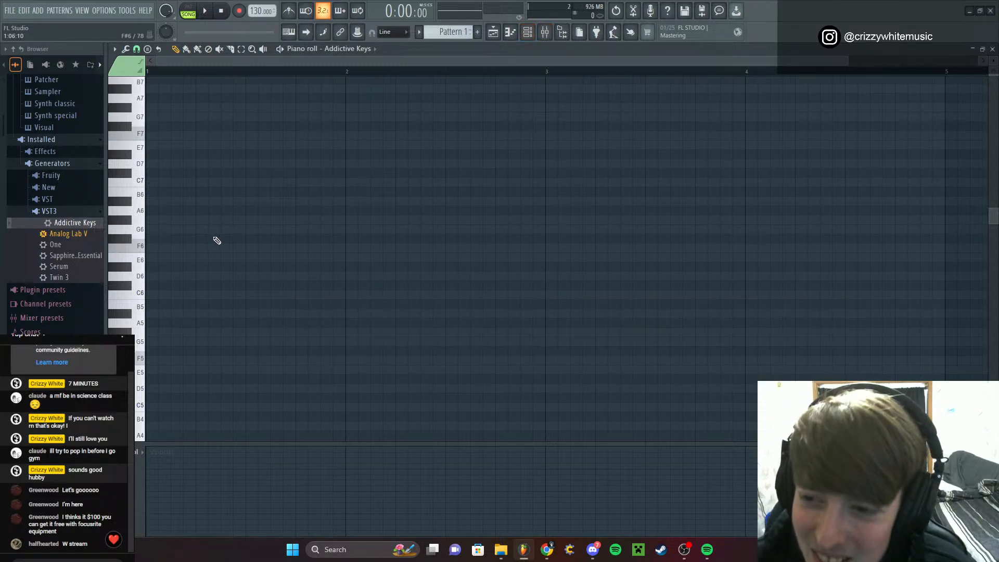
Place an F5 note at the start of bar 1 and lengthen it to one full bar
left_click(171, 249)
mouse_move(172, 249)
left_mouse_down()
mouse_move(161, 248)
mouse_move(161, 359)
left_mouse_up()
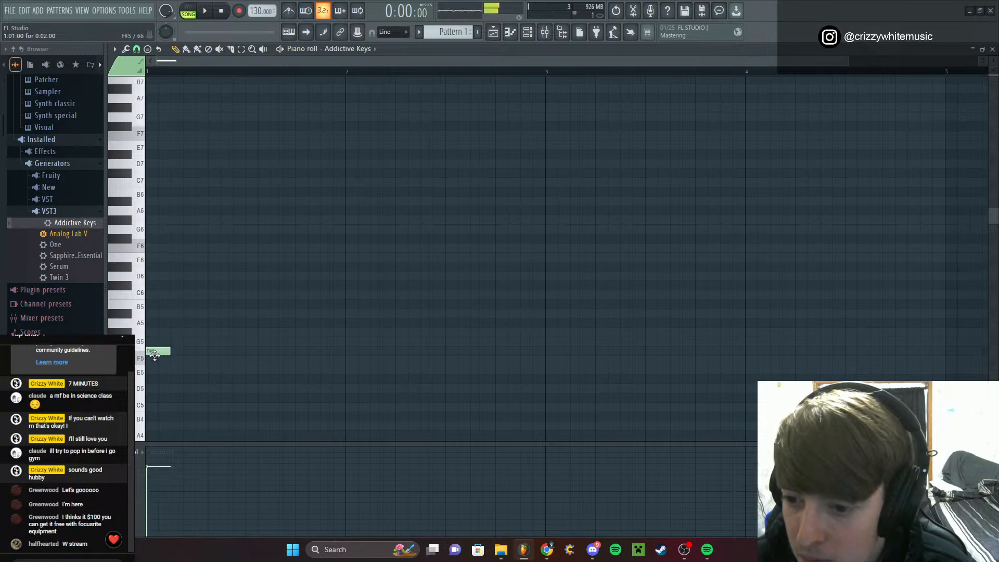
scroll(170, 282, "down", 4)
left_click_drag(170, 248, 346, 257)
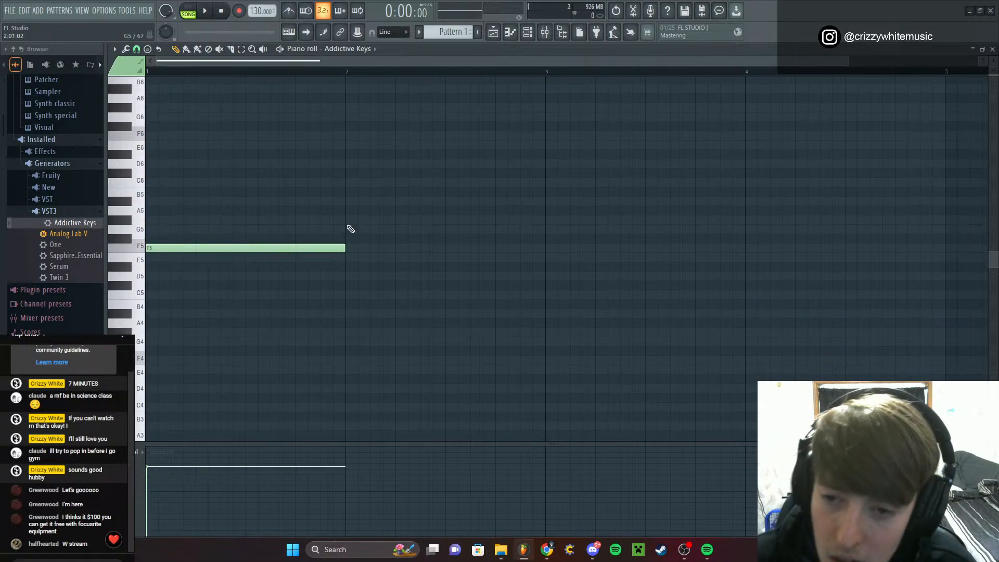
Add full-bar A#5 and C5 notes in bar 1 to build a chord around the F5
scroll(351, 229, "down", 1)
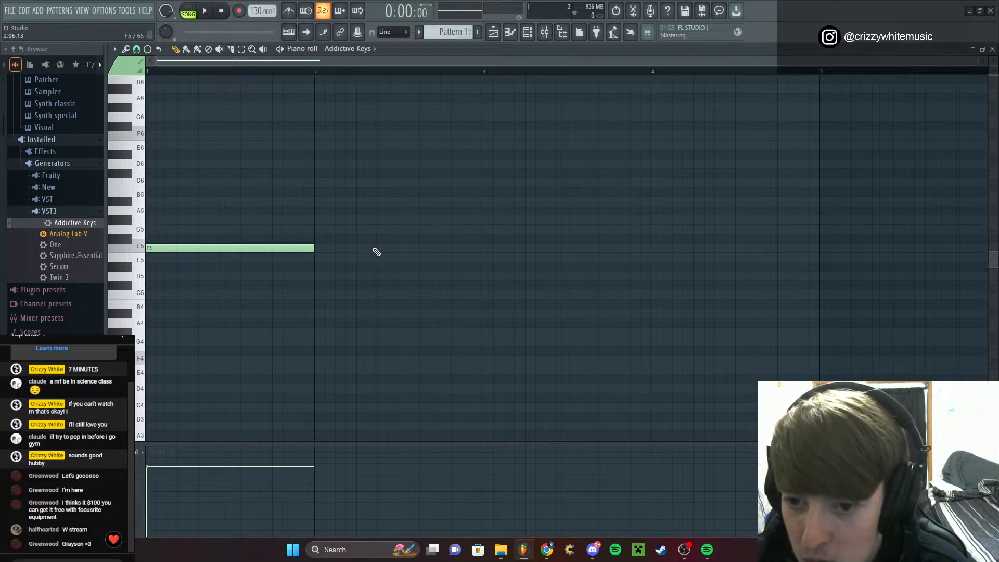
left_click_drag(374, 249, 138, 255)
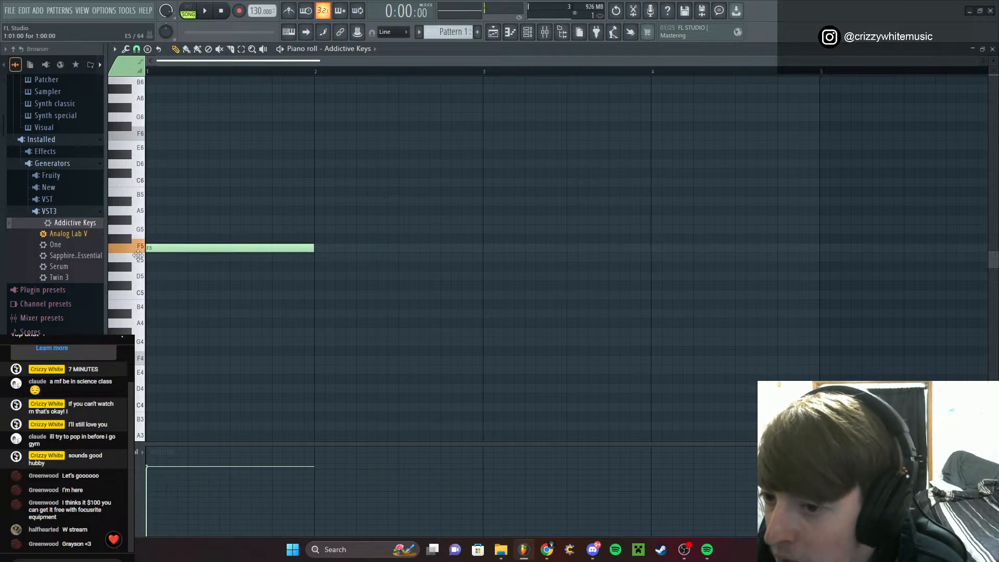
left_click_drag(138, 255, 138, 195)
mouse_move(148, 248)
left_mouse_down()
mouse_move(351, 245)
mouse_move(150, 246)
left_mouse_up()
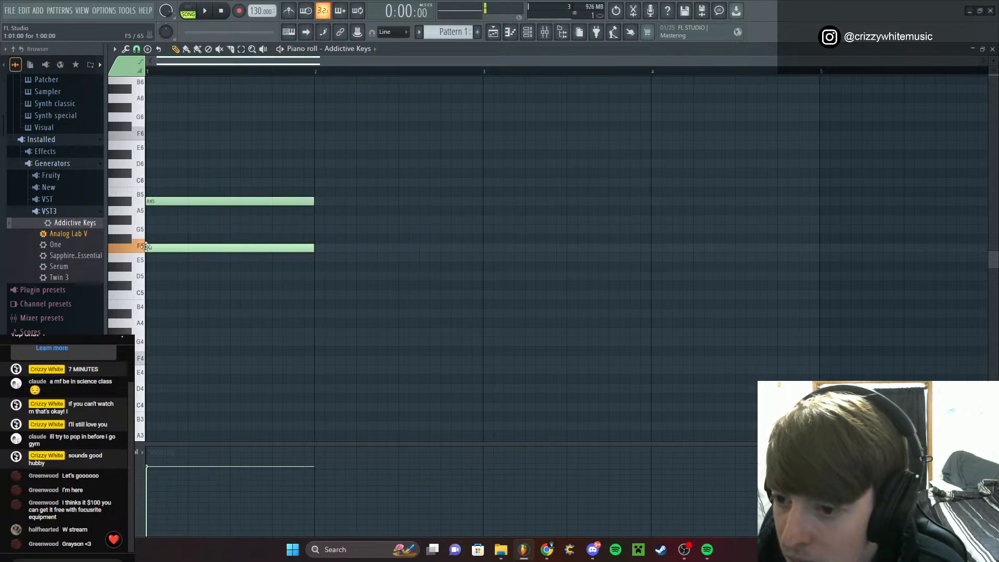
left_click_drag(144, 259, 143, 300)
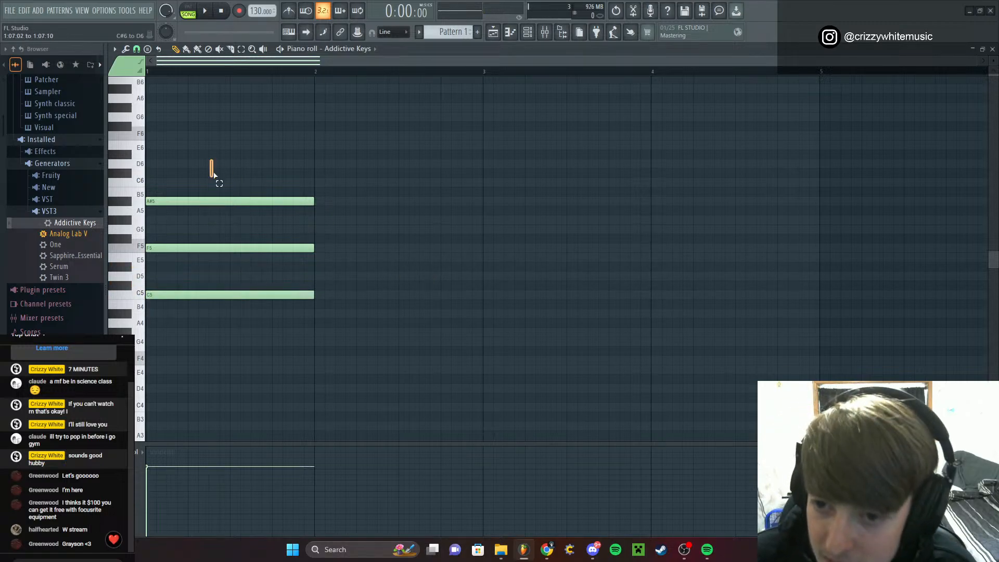
Switch playback from song mode to pattern mode and preview the bar 1 chord
key("space")
key("space")
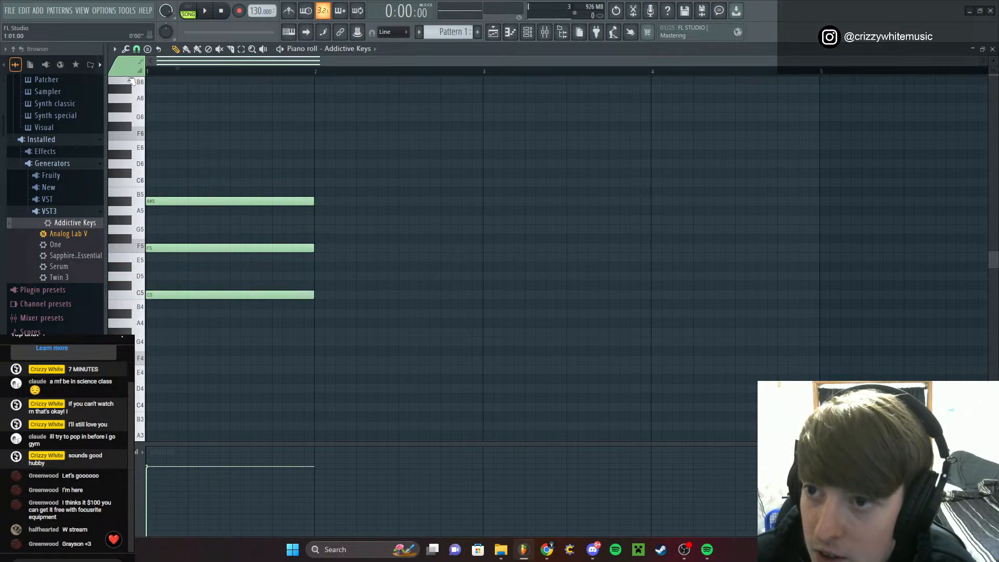
key("l")
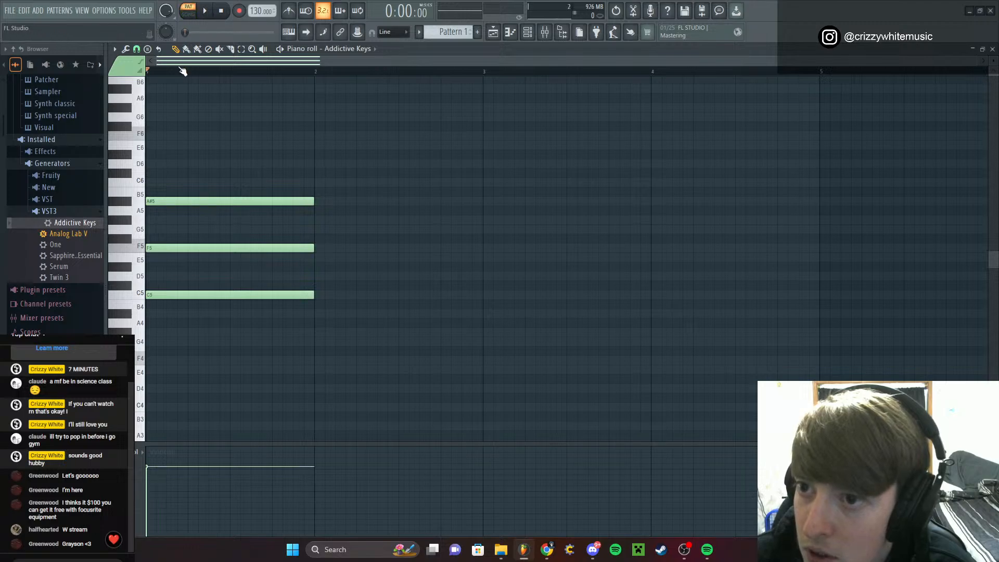
key("space")
key("space")
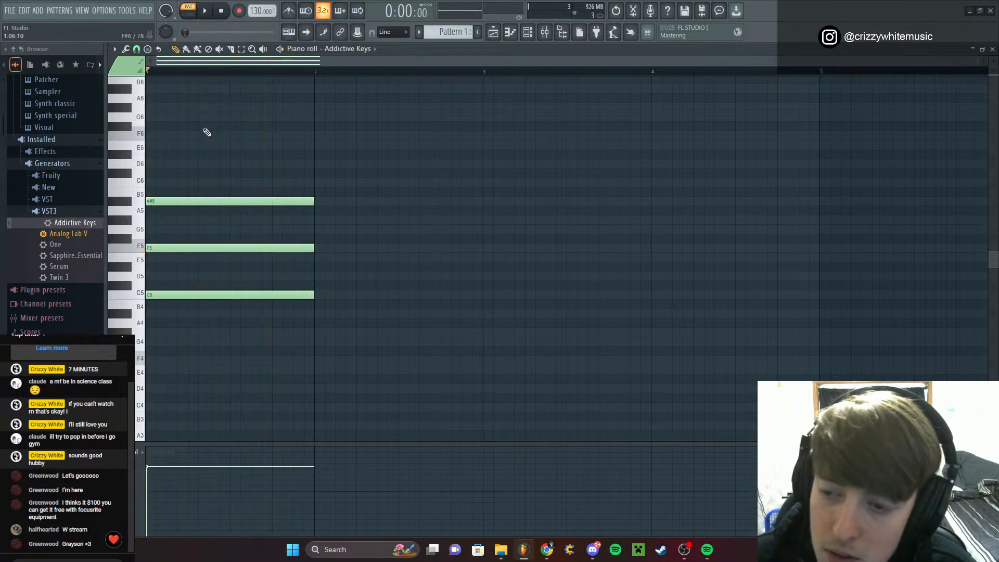
Duplicate the three-note chord from bar 1 into bar 2
left_click_drag(203, 122, 339, 408)
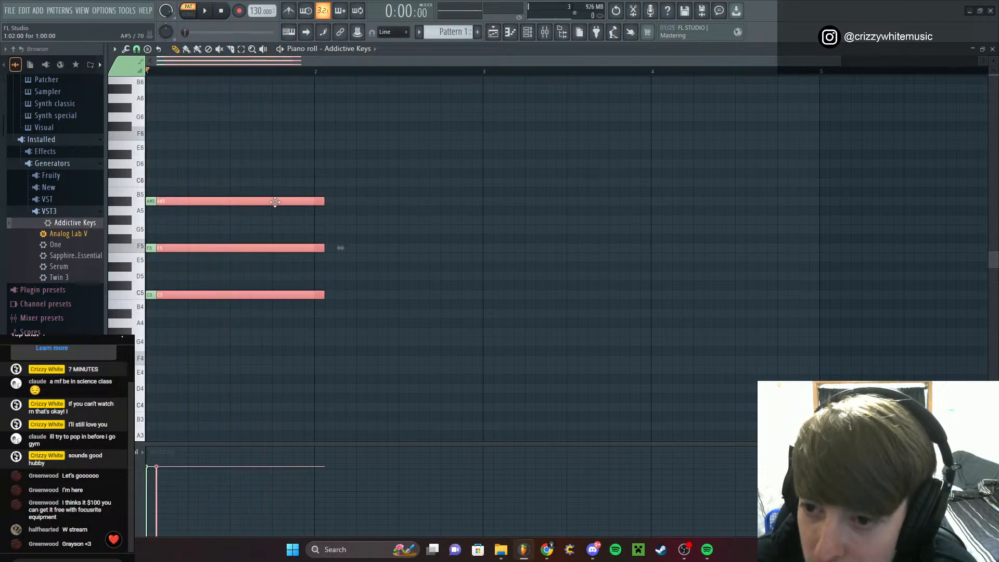
mouse_move(272, 201)
left_mouse_down()
mouse_move(466, 208)
mouse_move(438, 213)
mouse_move(428, 203)
left_mouse_up()
left_click(372, 261)
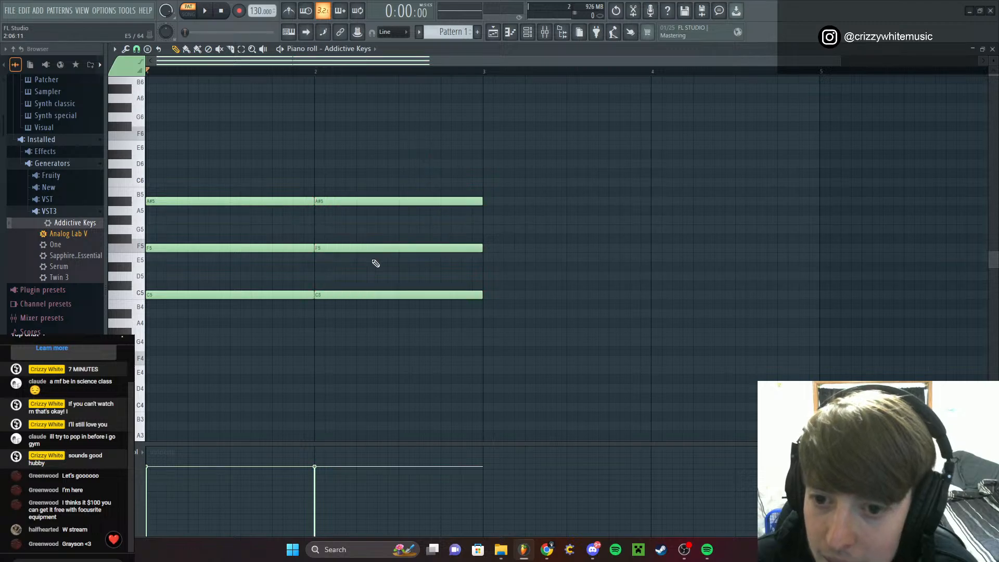
Lower the bar 2 chord's A#5 to G#5 and its C5 to A#4, and play back both chords
right_click(372, 249)
left_click(371, 250)
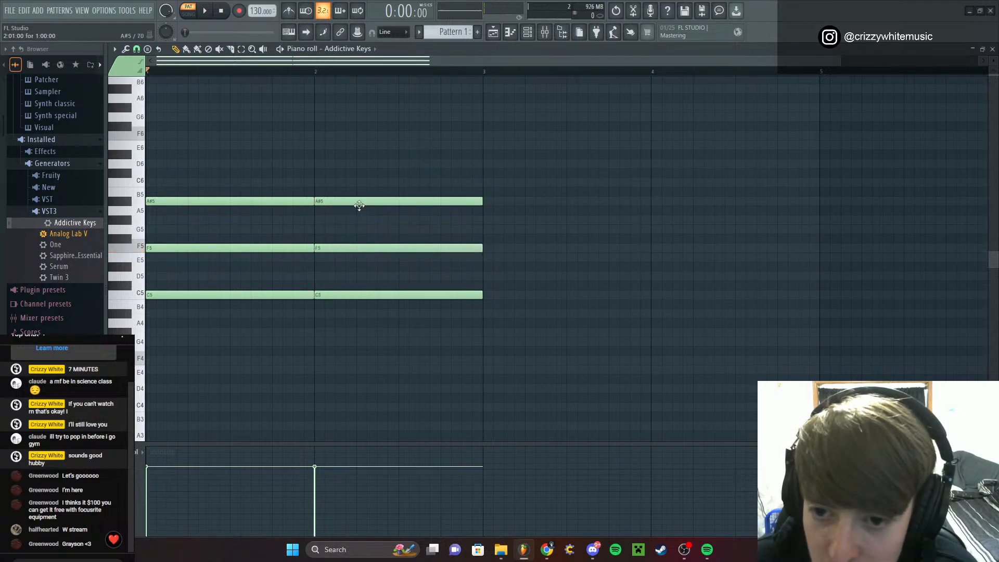
left_click_drag(362, 202, 364, 221)
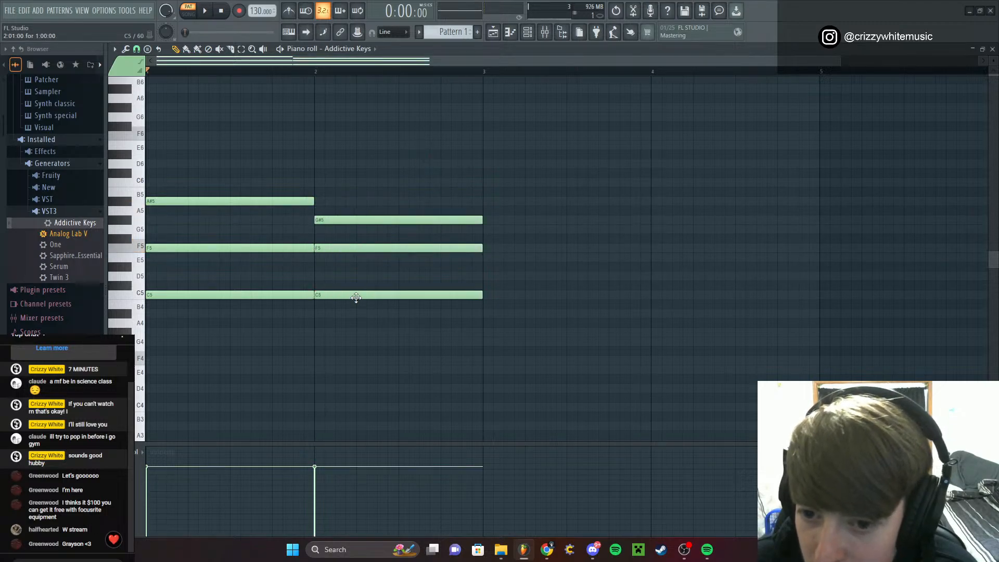
left_click_drag(355, 295, 357, 321)
key("space")
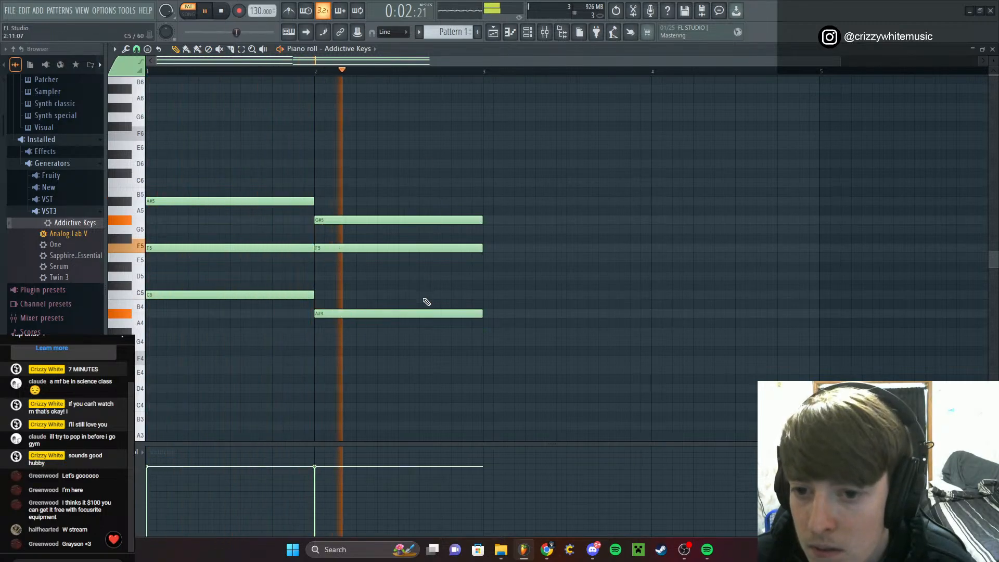
key("space")
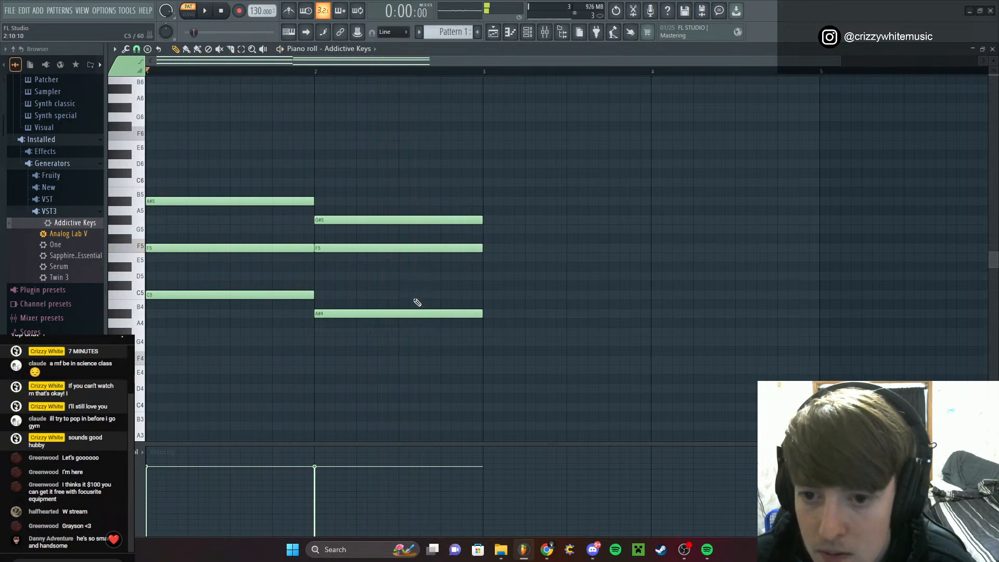
Try the lowest note of the bar 2 chord at G#4, play it back, and return it to A#4
left_click(379, 246)
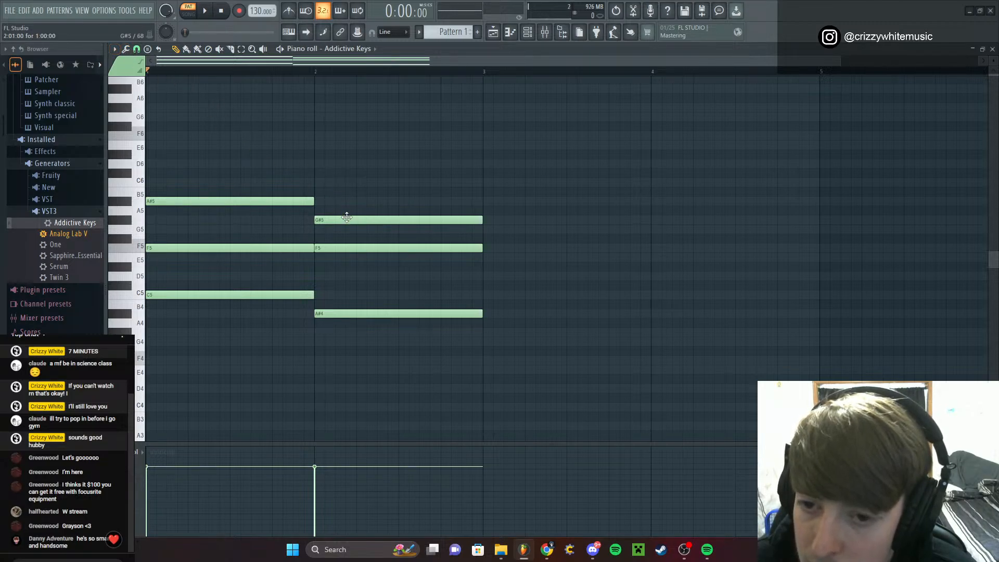
left_click_drag(359, 315, 359, 333)
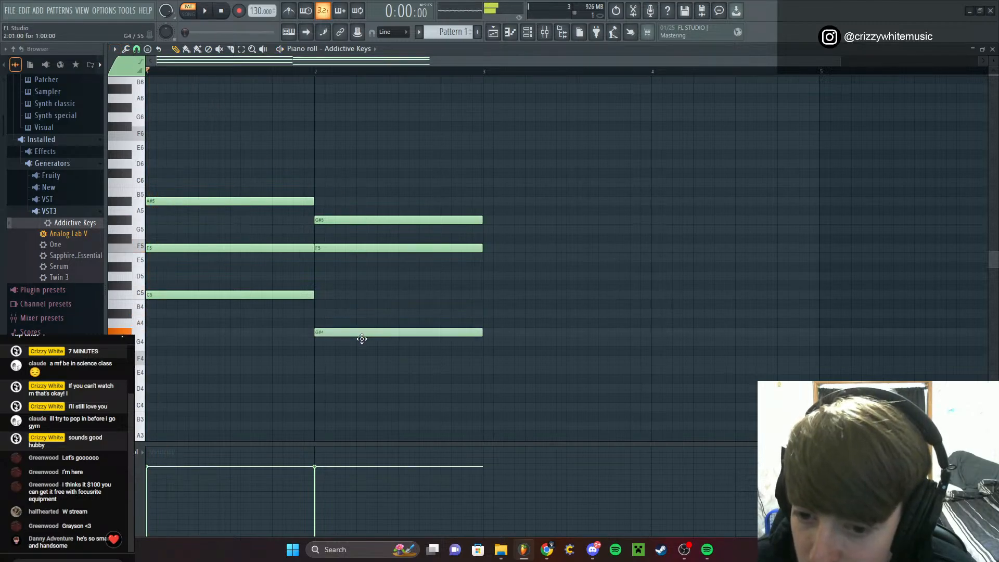
key("space")
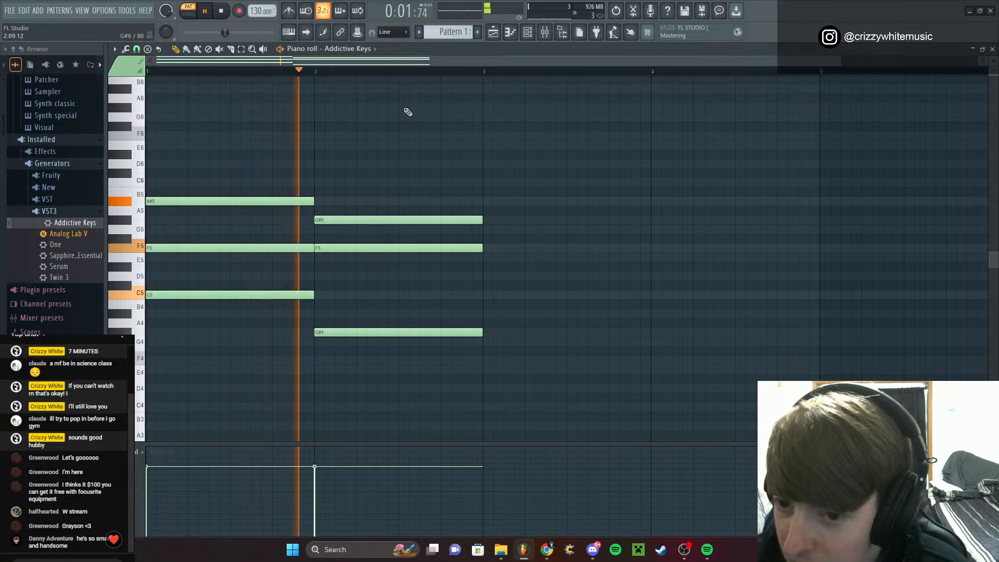
key("space")
left_click_drag(378, 332, 380, 306)
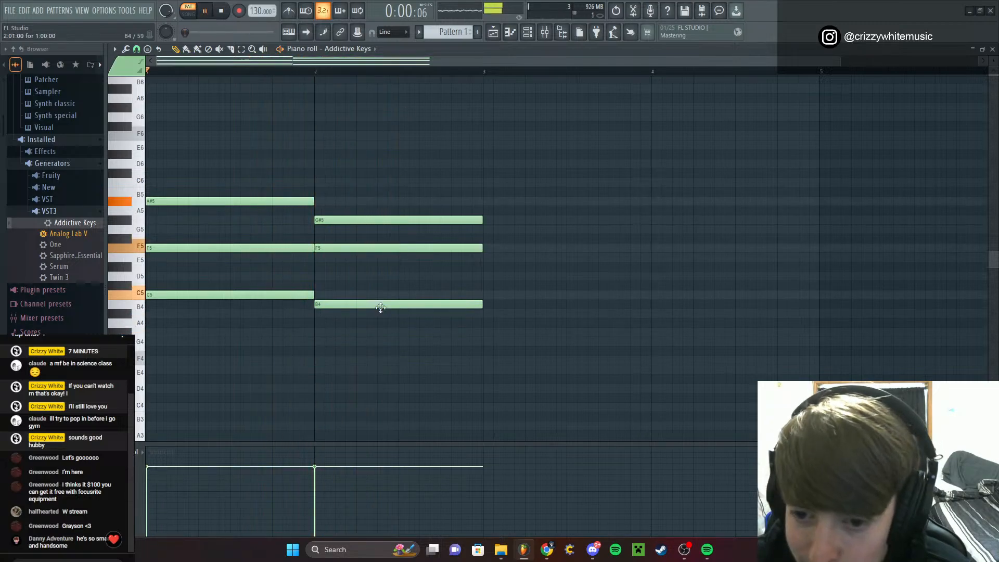
Load the Electric Grand - Dreamline preset in Addictive Keys and play the chords with it
left_click(527, 32)
left_click(333, 360)
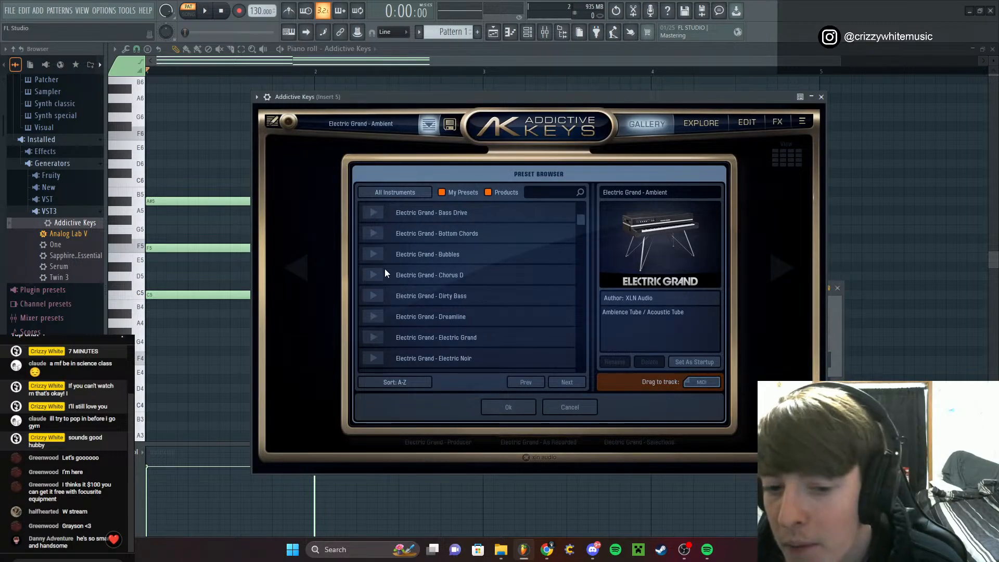
scroll(385, 266, "down", 2)
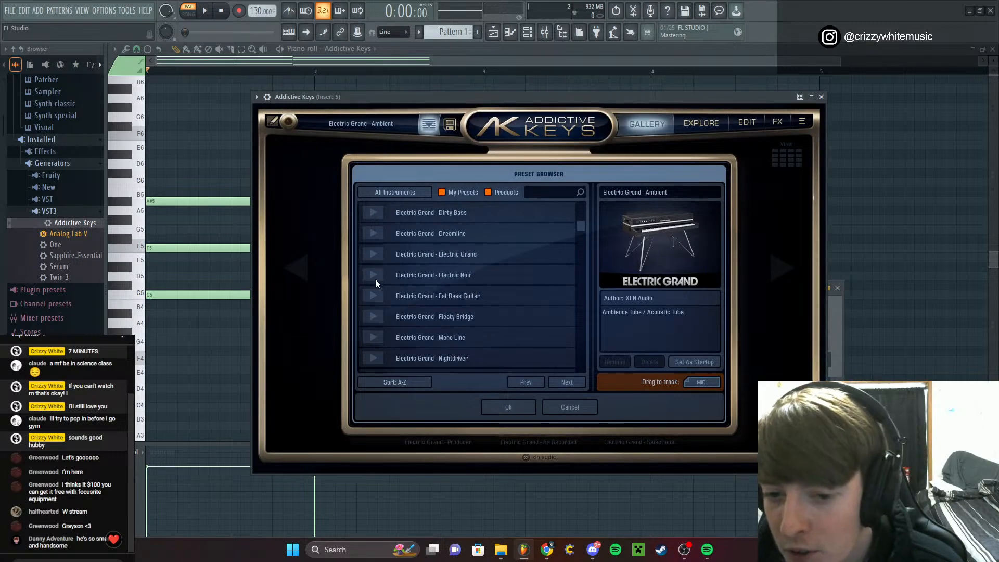
left_click(372, 238)
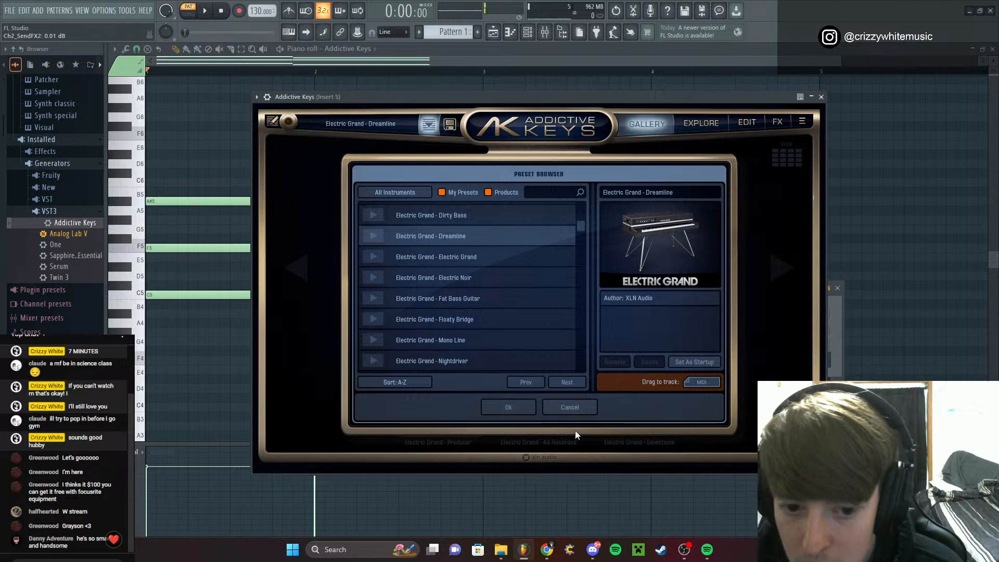
left_click(517, 407)
left_click(821, 97)
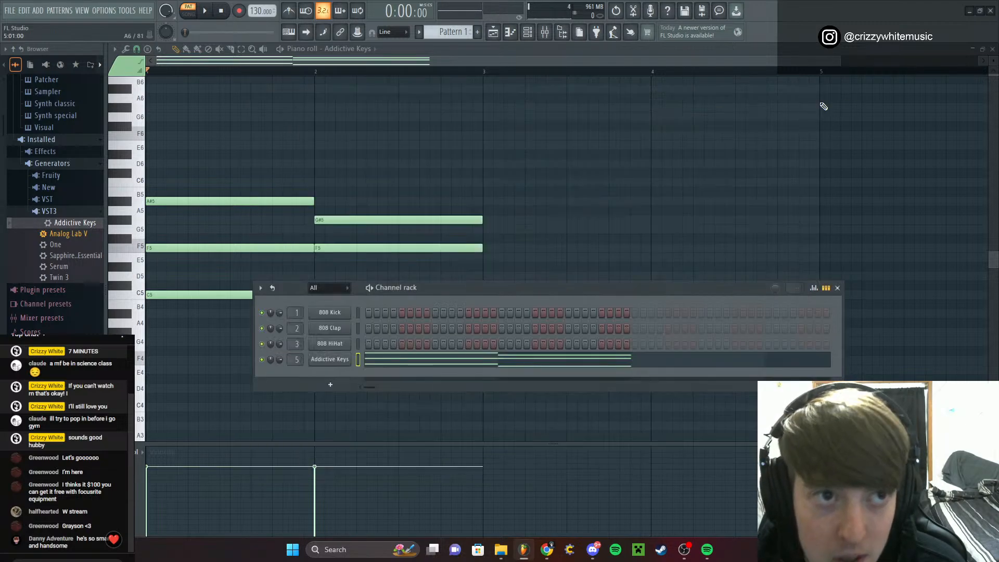
key("space")
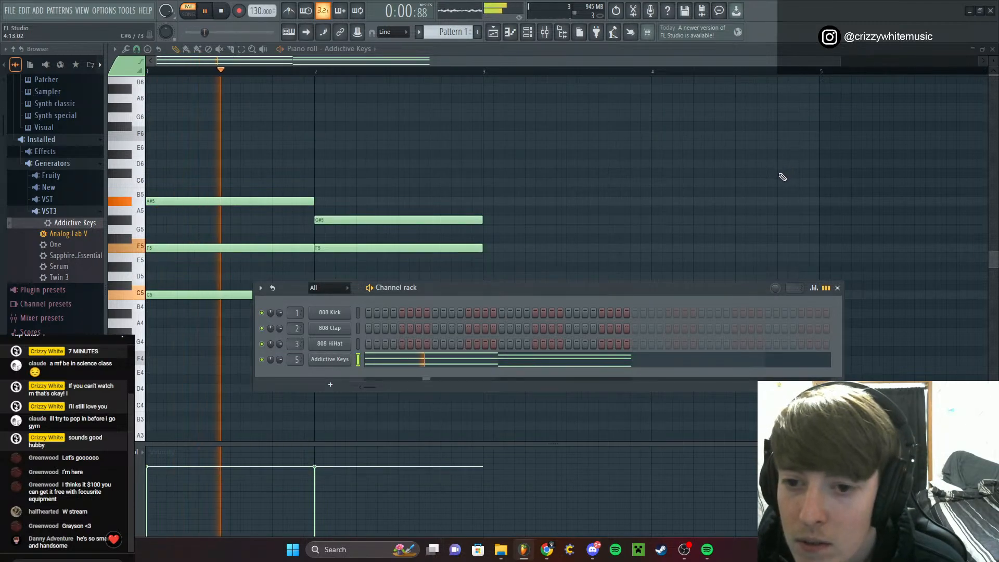
key("space")
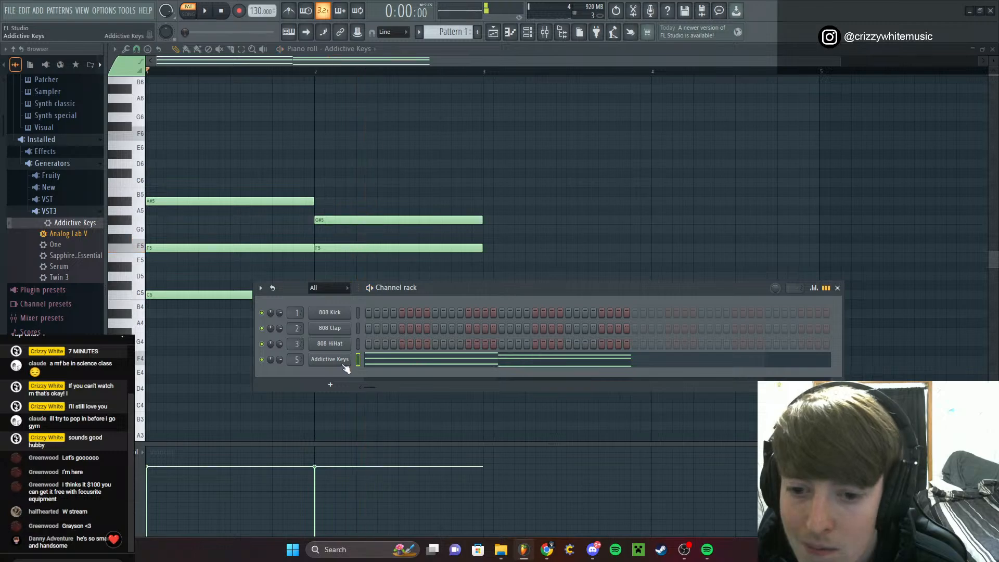
Reopen the Addictive Keys preset browser and audition the Mark One presets Fusion Pad, Driven, Glow Sticks and Hang Up
left_click(342, 359)
left_click(388, 123)
scroll(483, 280, "down", 10)
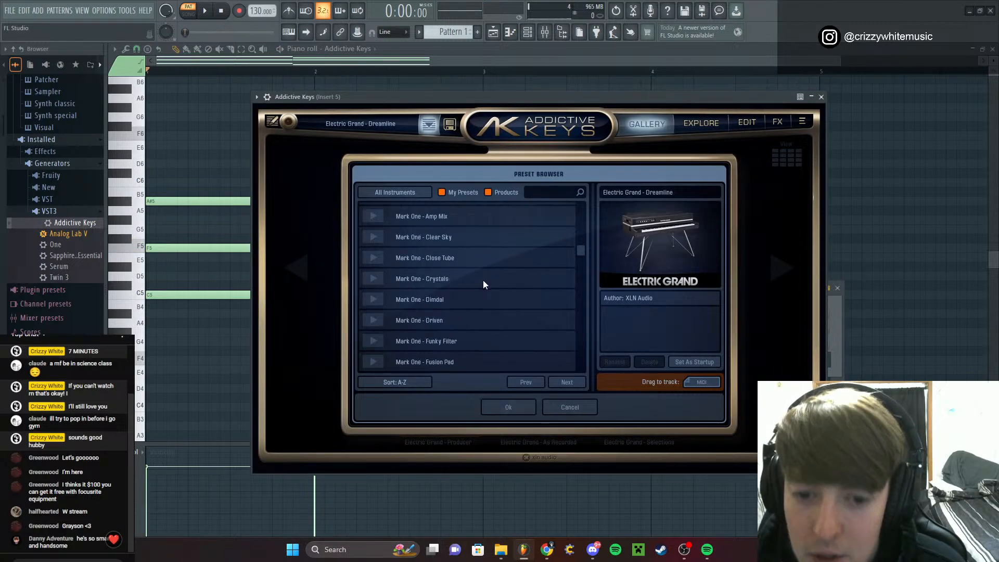
left_click(374, 279)
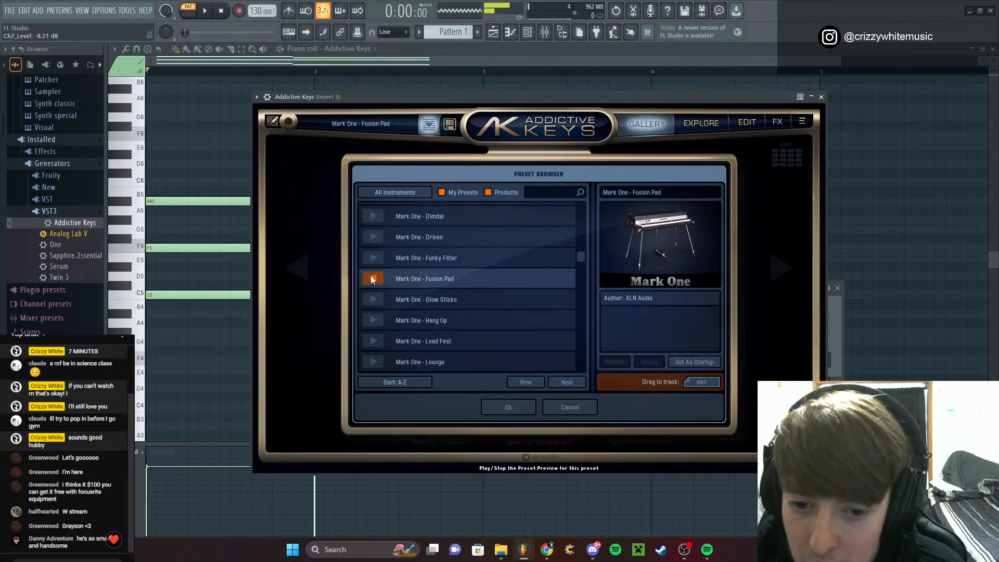
left_click(376, 237)
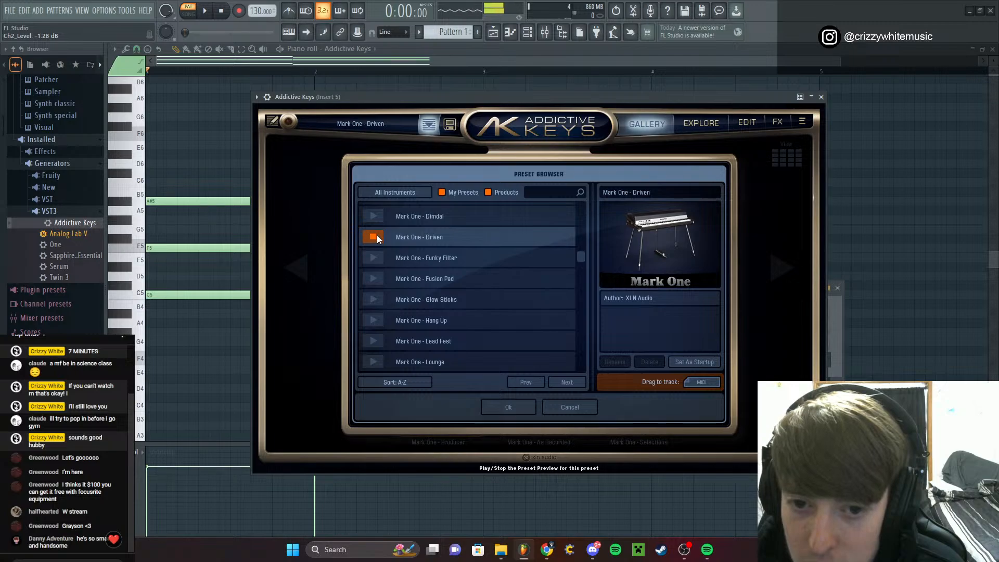
left_click(373, 300)
left_click(373, 318)
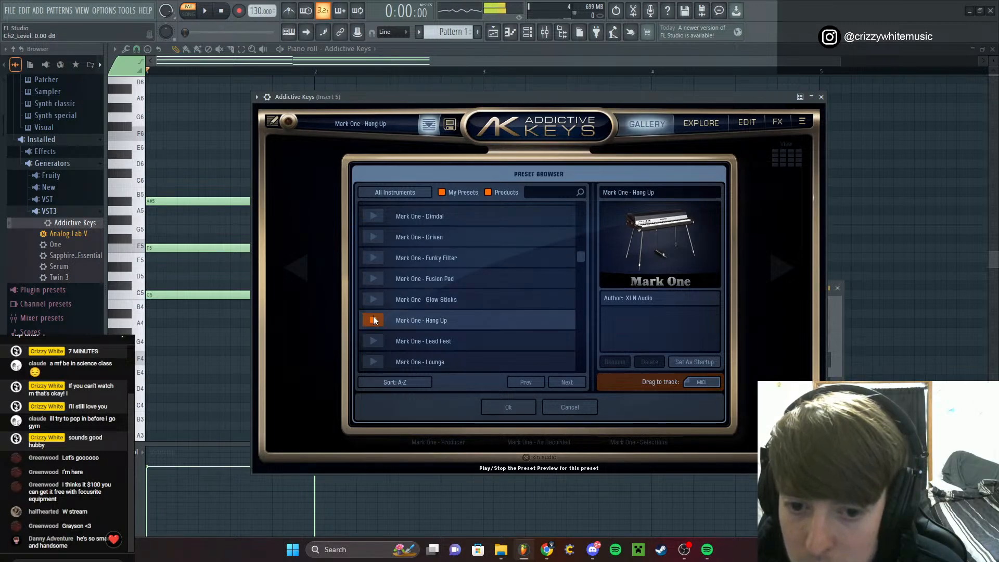
Audition the Mark One presets Lead Fest, Lounge and Memories
scroll(375, 318, "down", 1)
left_click(377, 304)
left_click(376, 321)
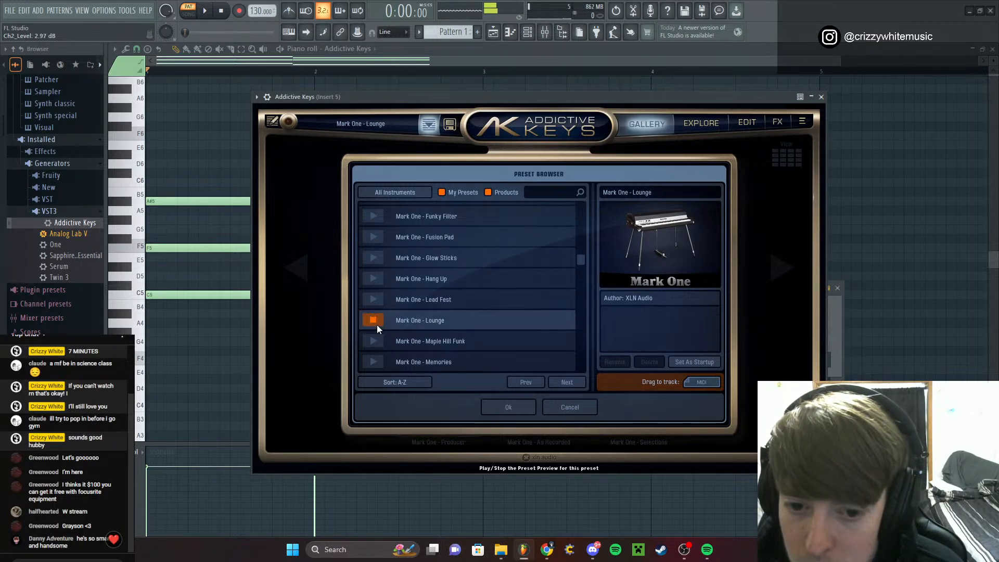
scroll(377, 324, "down", 1)
left_click(377, 320)
scroll(378, 320, "down", 1)
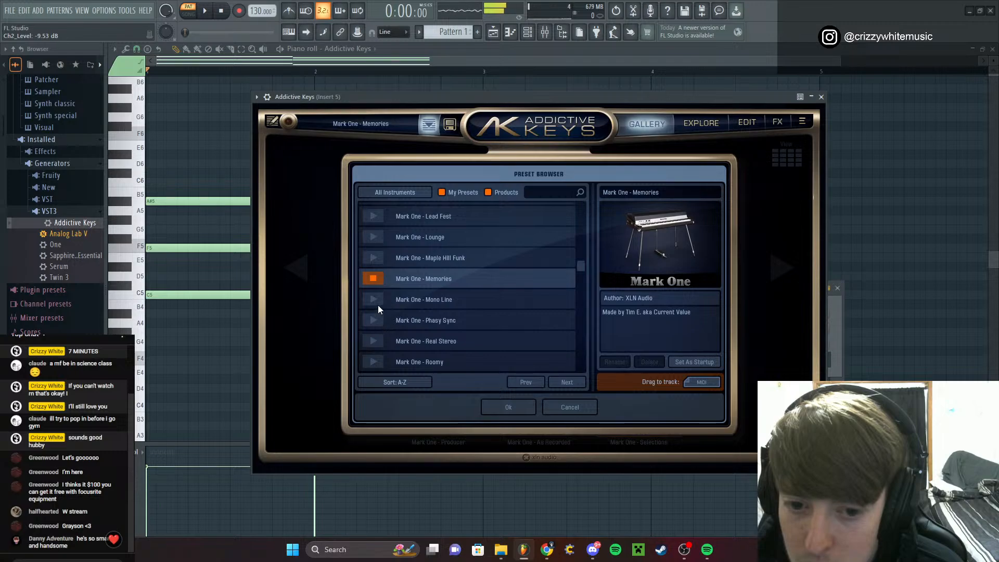
Load the Mark One - Velvet 34 preset, close the plugin and play back the chords
scroll(375, 288, "down", 5)
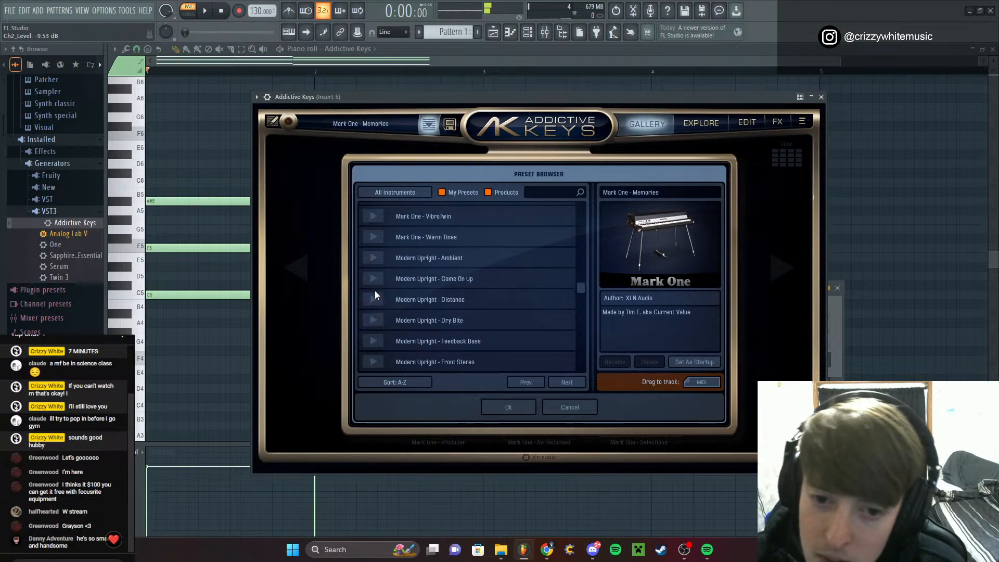
scroll(379, 252, "up", 1)
left_click(373, 238)
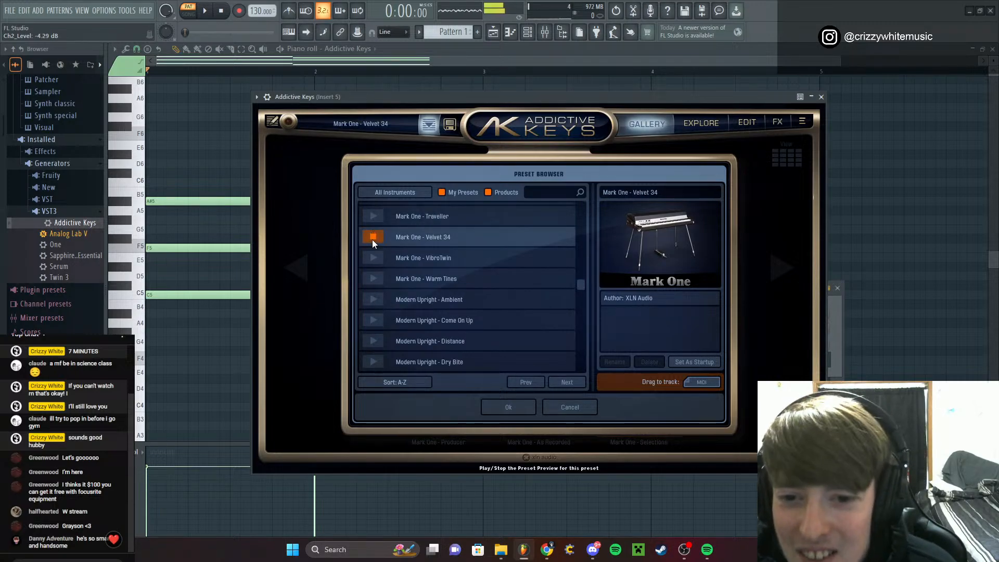
left_click(508, 408)
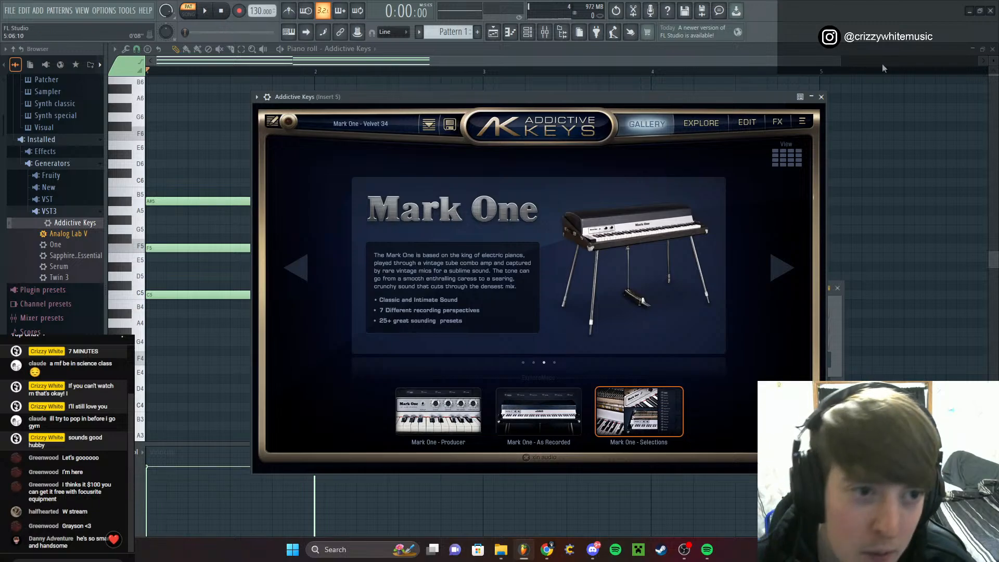
left_click(821, 97)
key("space")
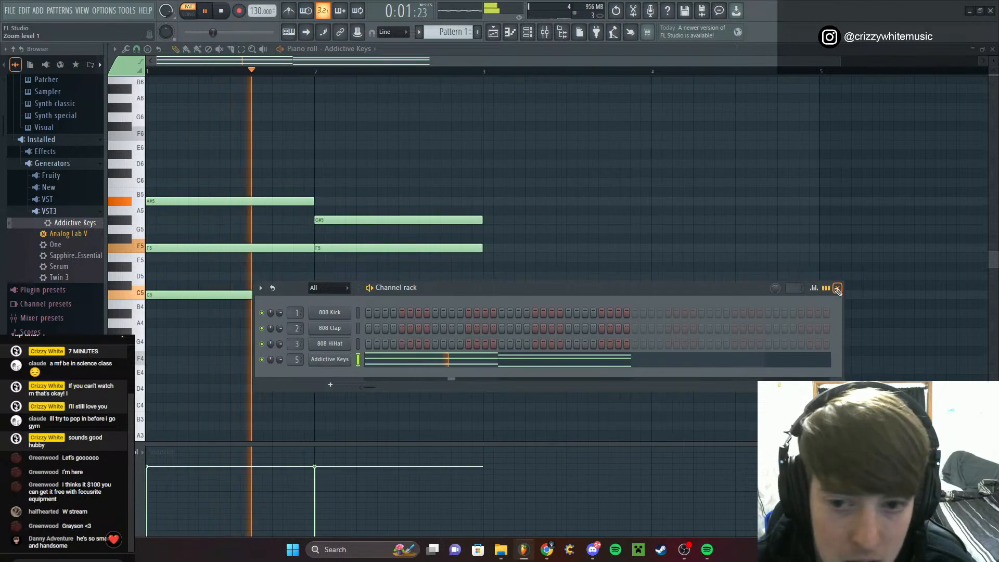
Copy the second bar's three-note chord into bar 3 and clear the selection
left_click_drag(420, 191, 458, 339)
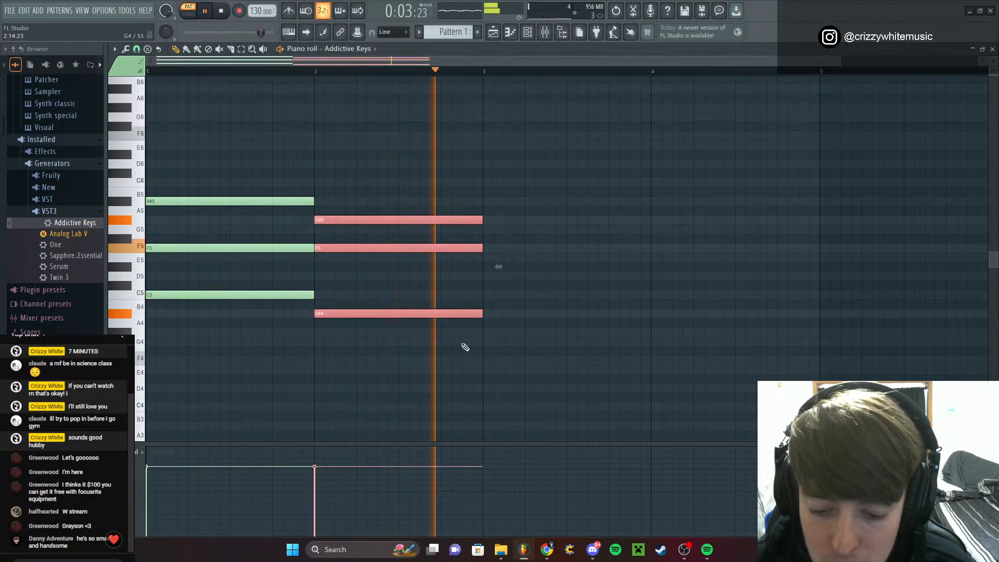
key("space")
left_click_drag(416, 215, 343, 223)
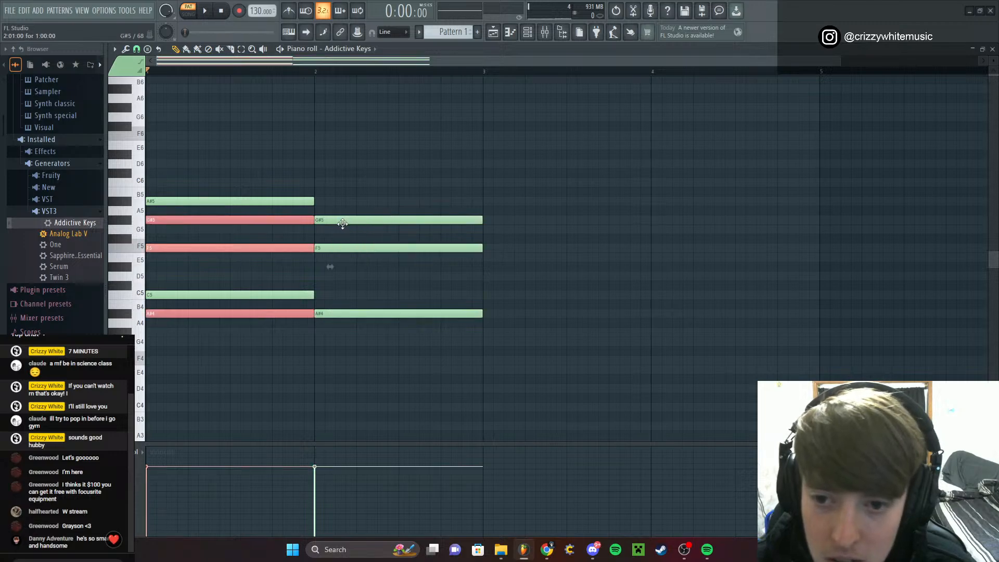
left_click_drag(270, 222, 597, 221)
left_click(568, 170, "ctrl")
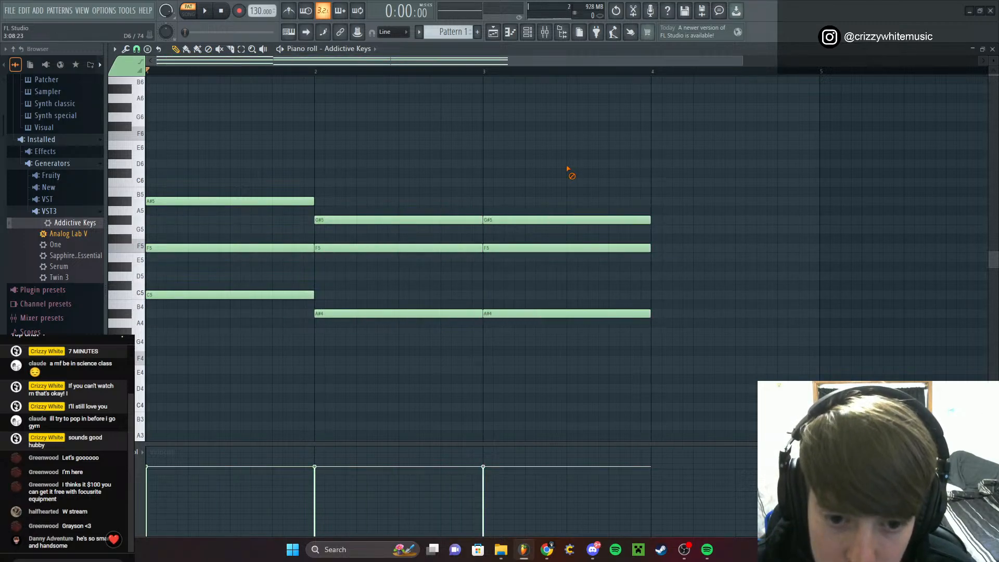
Raise the bar 3 chord's lowest note to C5 and play back the progression
left_click(542, 313)
left_click_drag(542, 314, 541, 293)
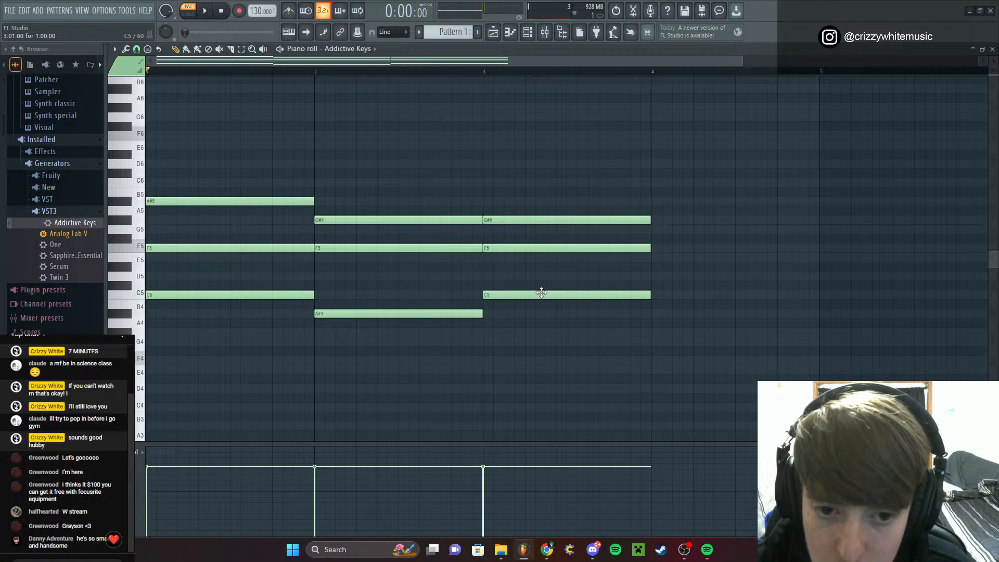
key("space")
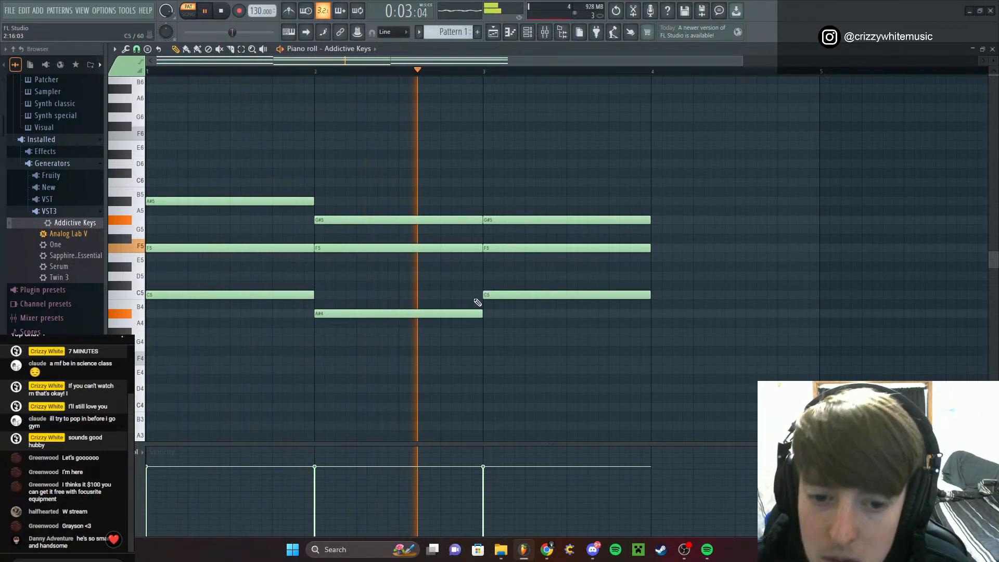
key("space")
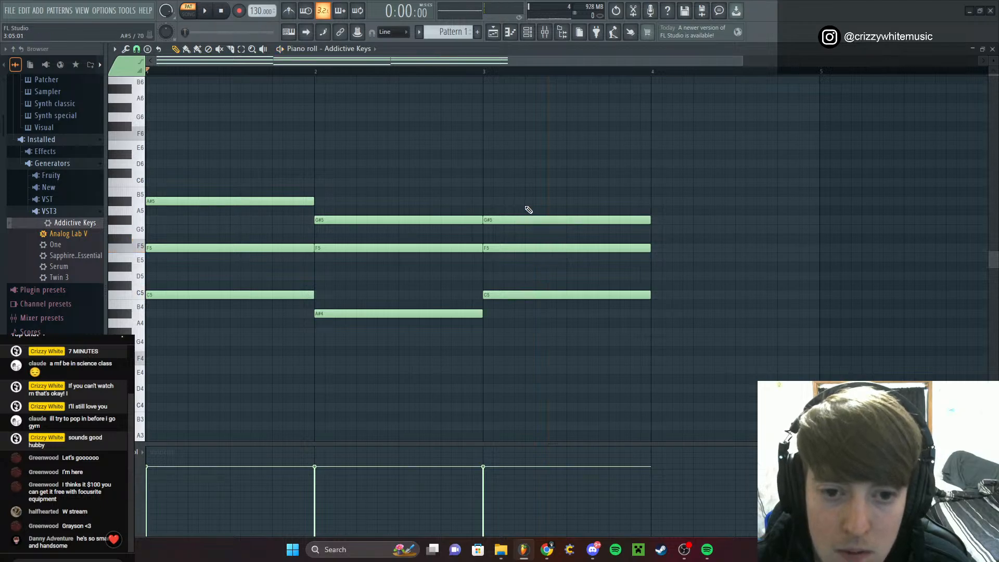
Move the bar 3 chord's top note to G5 and its lowest note to G#4 while playing back the progression
left_click_drag(523, 221, 523, 229)
key("space")
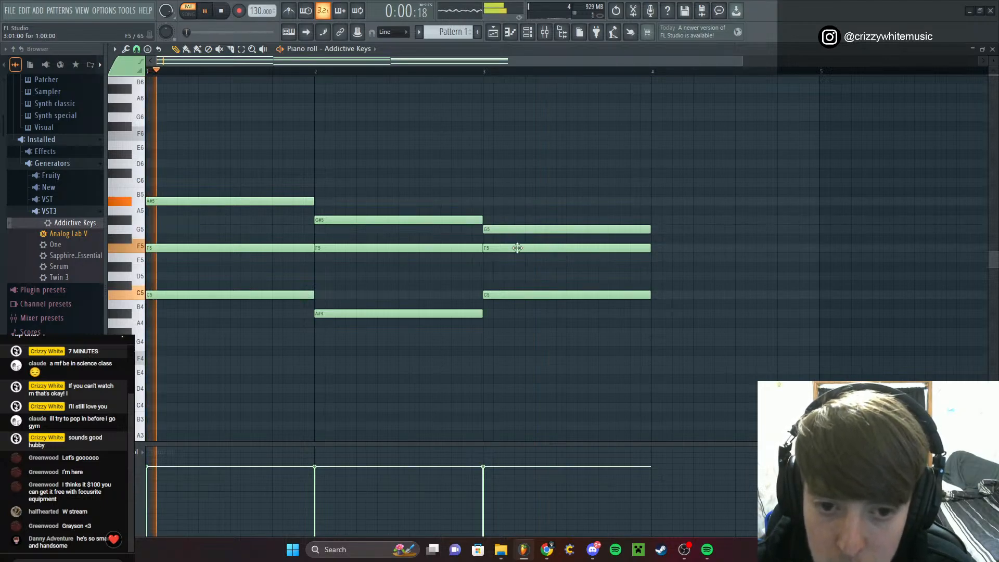
left_click_drag(516, 299, 515, 337)
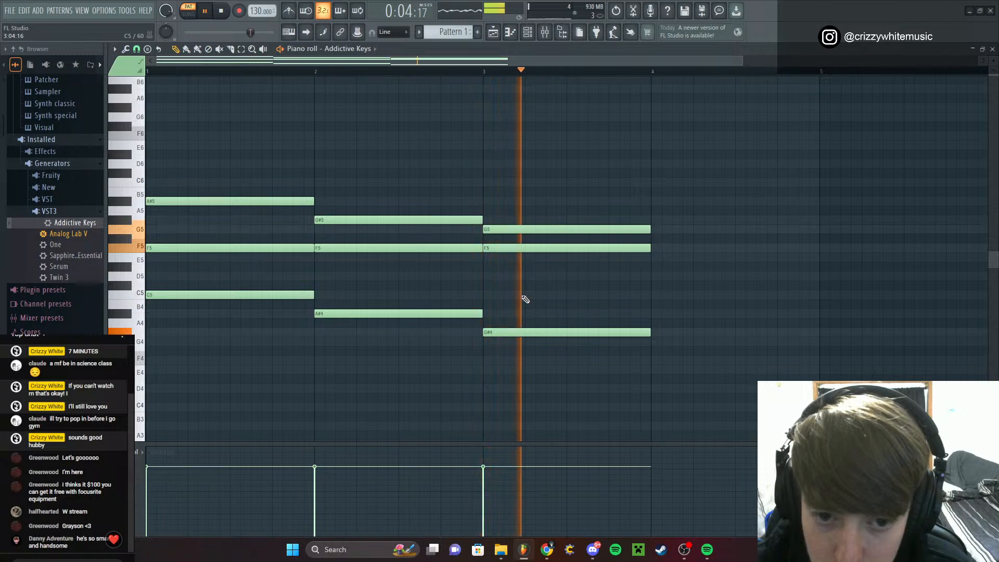
key("space")
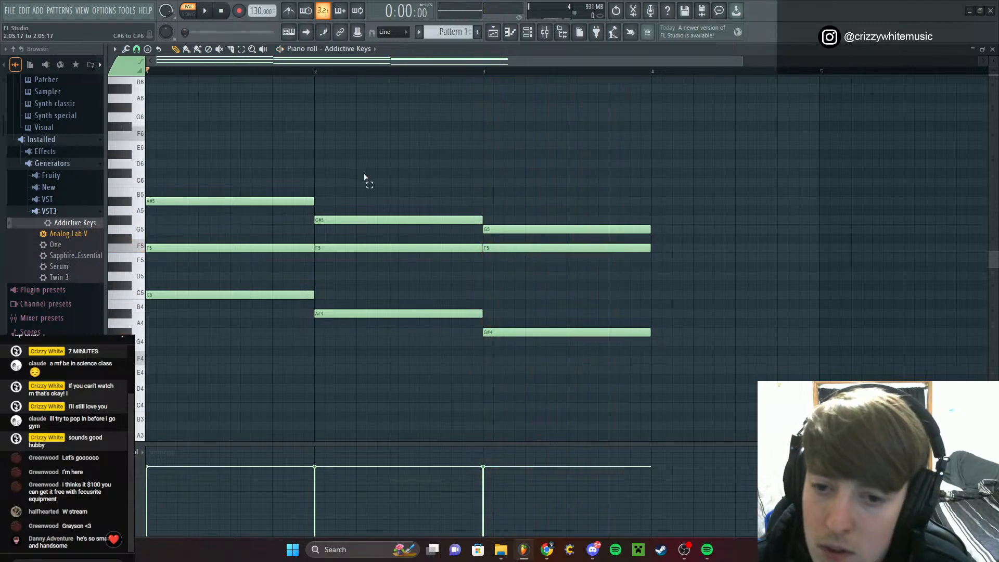
Copy the second bar's chord into bar 4, raise the copy's top note to A#5 and play back the progression
left_click_drag(366, 173, 423, 369)
key("ctrl+c")
key("ctrl+v")
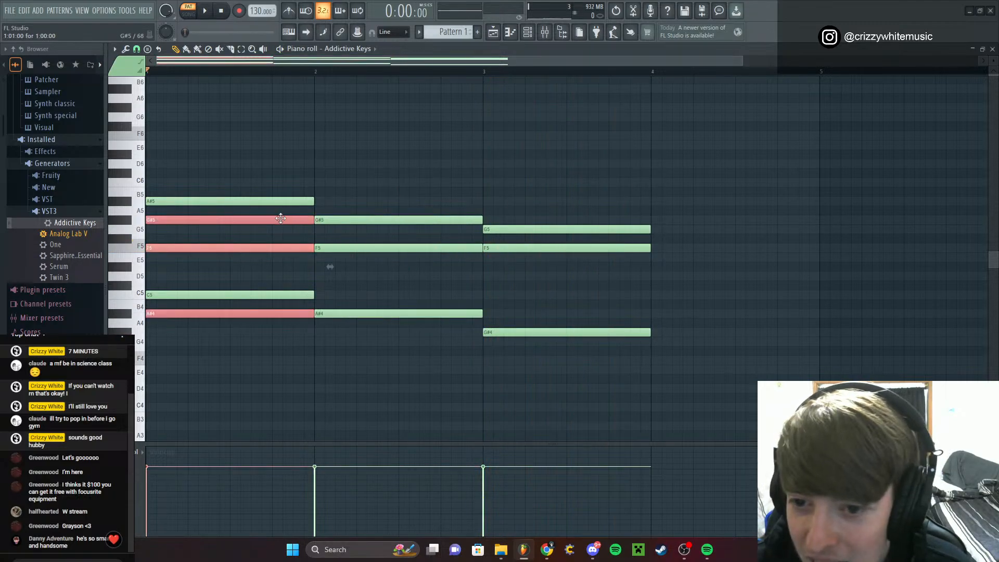
left_click_drag(280, 218, 787, 219)
left_click(729, 183)
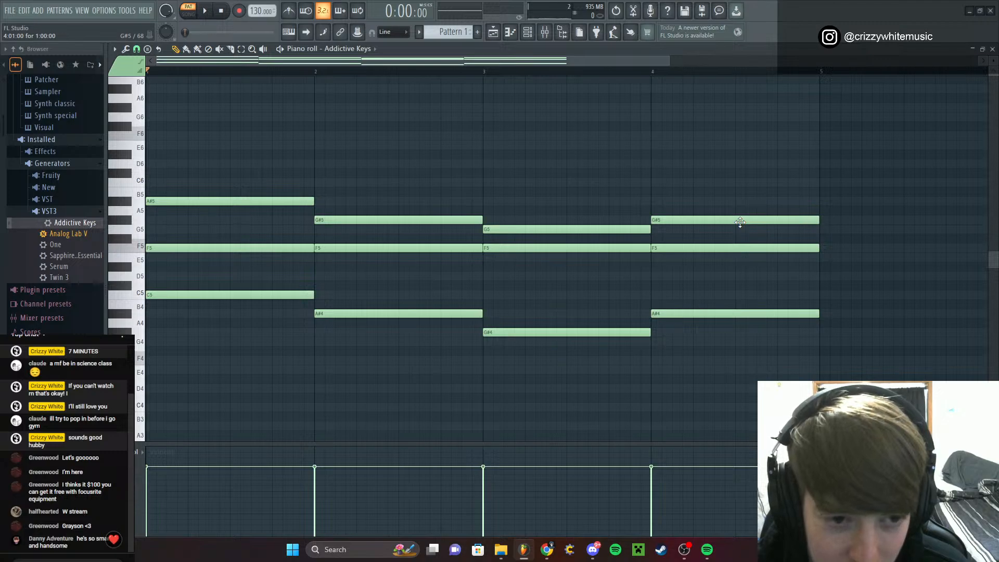
left_click_drag(740, 221, 740, 202)
key("space")
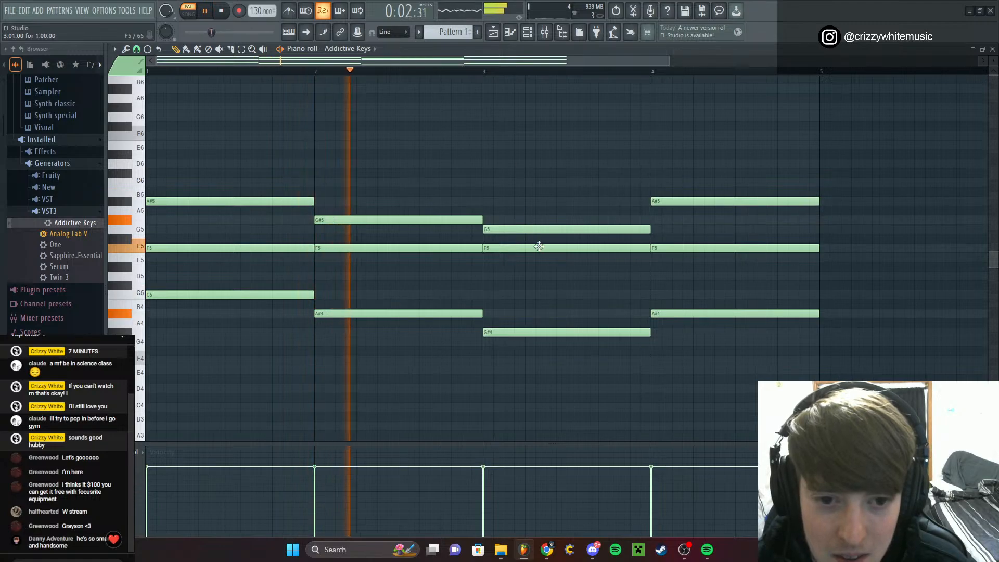
Duplicate the whole four-bar progression into bars 5 to 8, stop playback and deselect the notes
left_click_drag(219, 141, 782, 374)
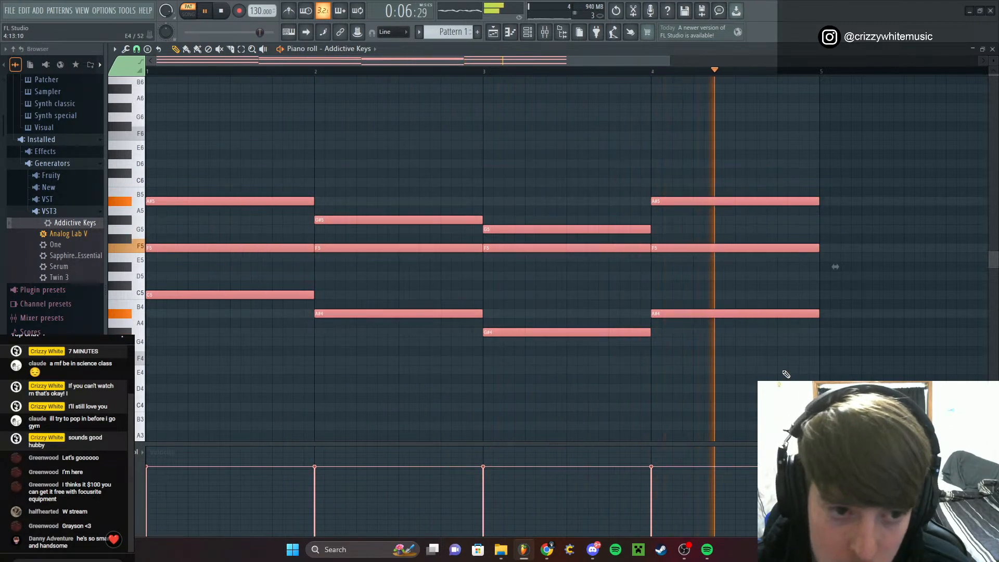
key("ctrl+b")
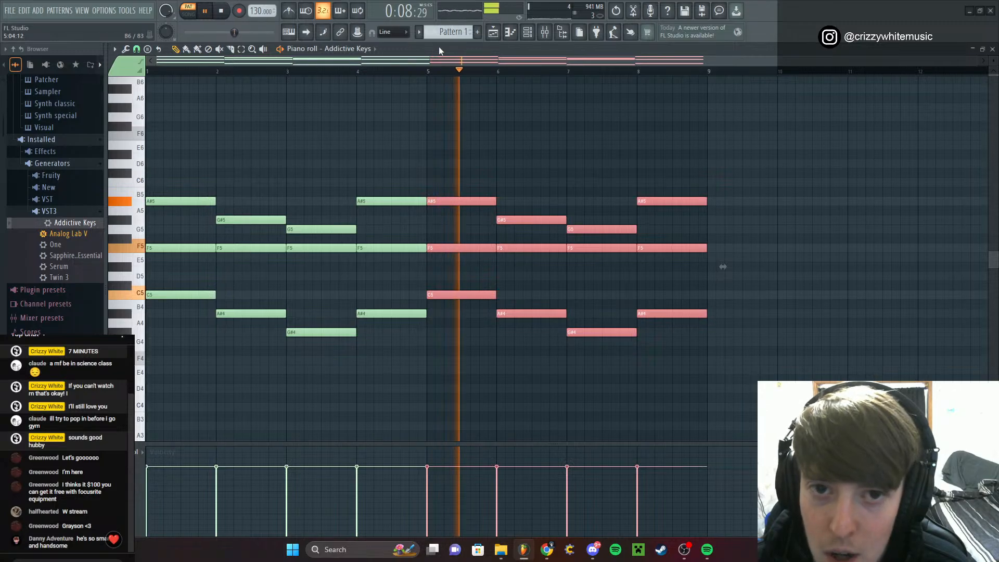
key("space")
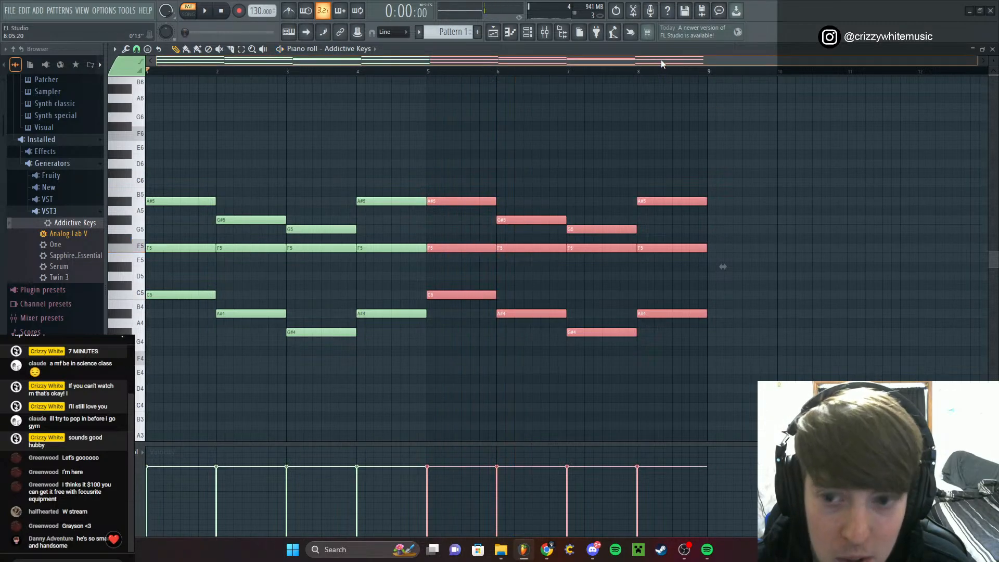
key("ctrl+d")
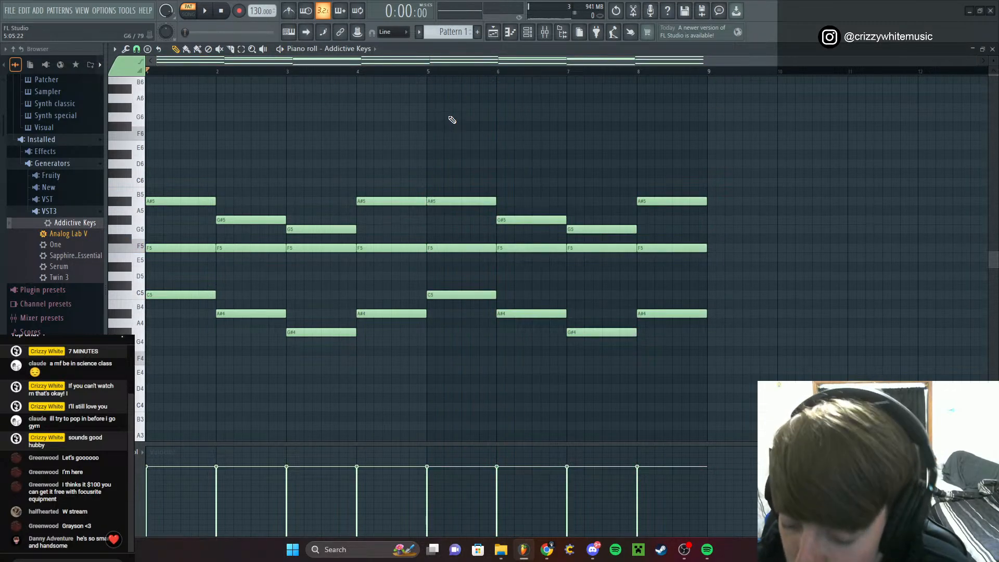
key("ctrl+a")
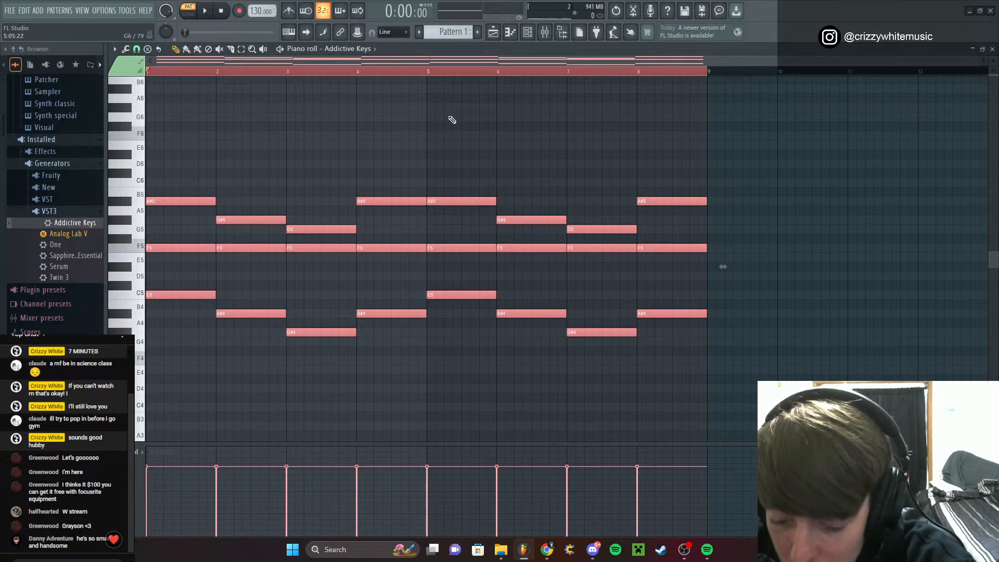
key("alt+n")
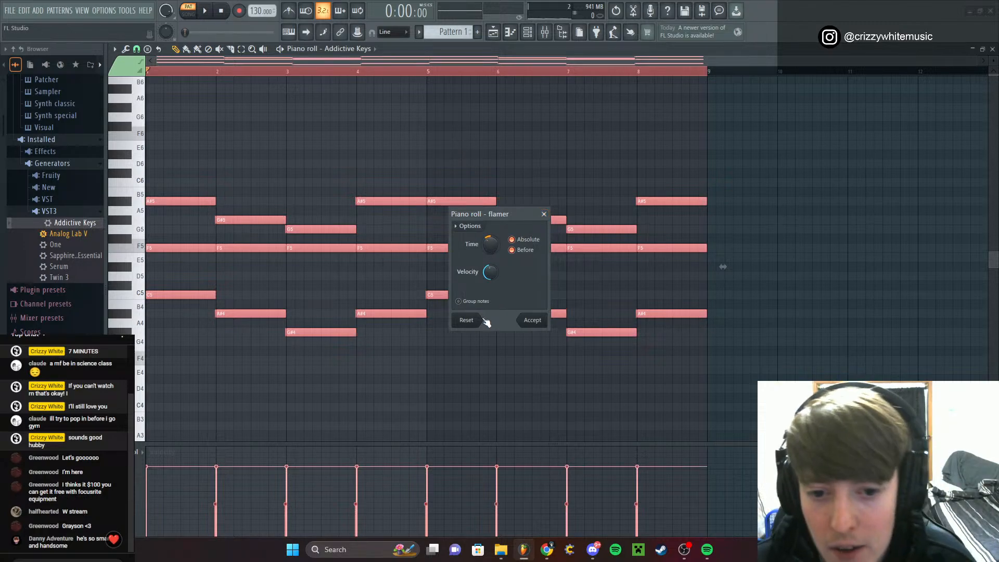
left_click(544, 215)
key("ctrl+z")
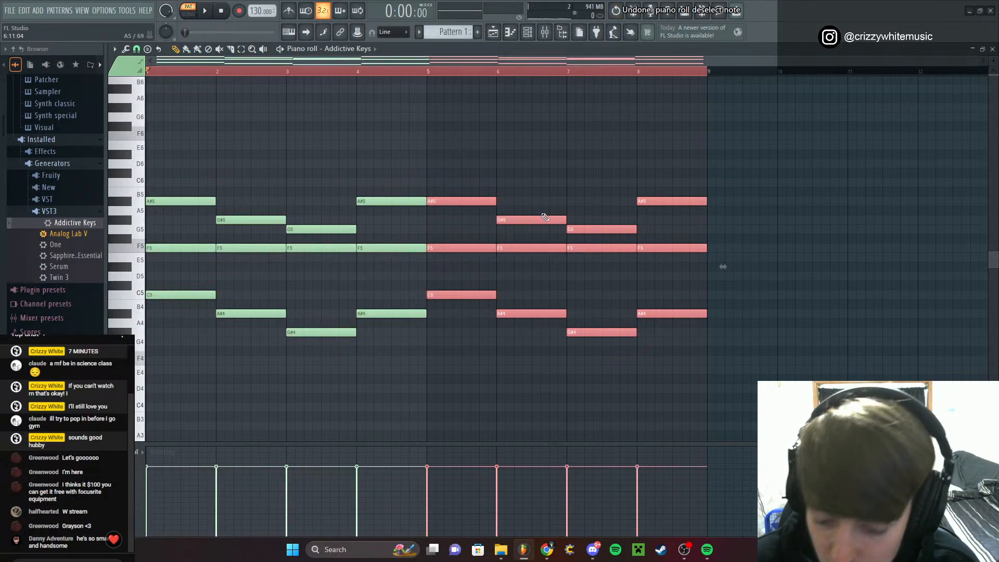
Strum the selected chords in bars 5 to 8 with the strumizer's offered settings and play the pattern
key("alt+s")
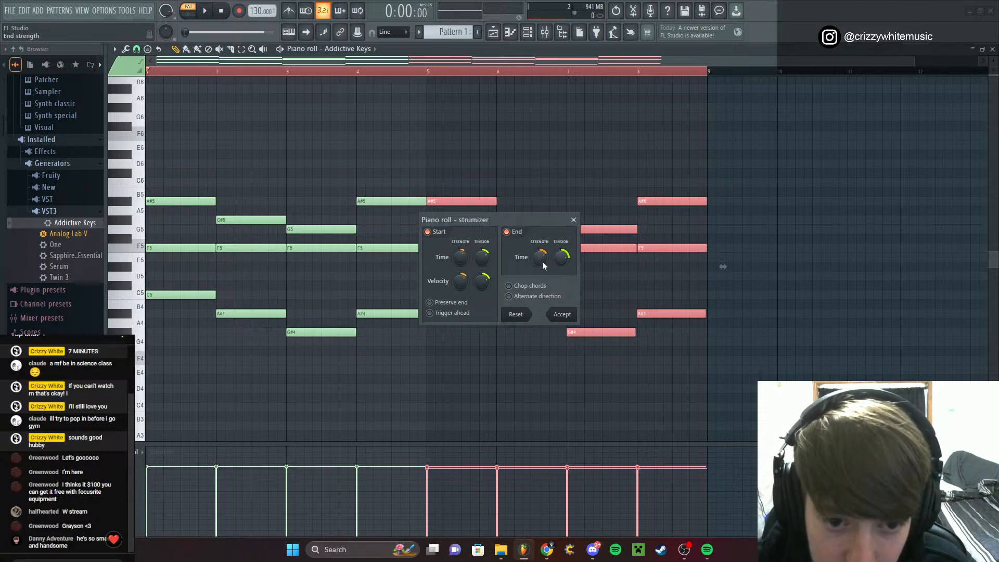
left_click(562, 314)
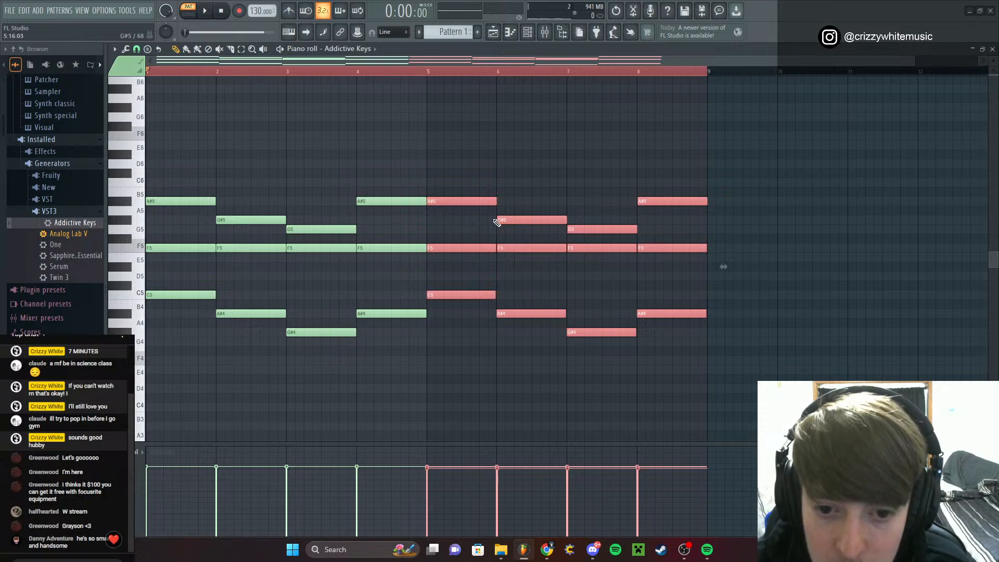
key("space")
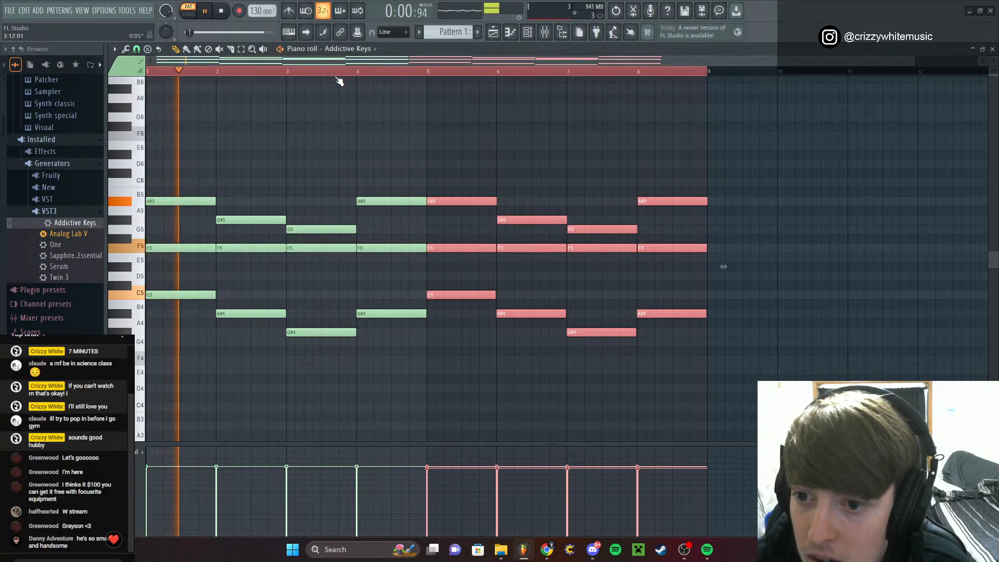
Apply the flam tool with its offered settings to all the chord notes in the pattern
scroll(276, 179, "up", 3)
scroll(276, 179, "up", 4)
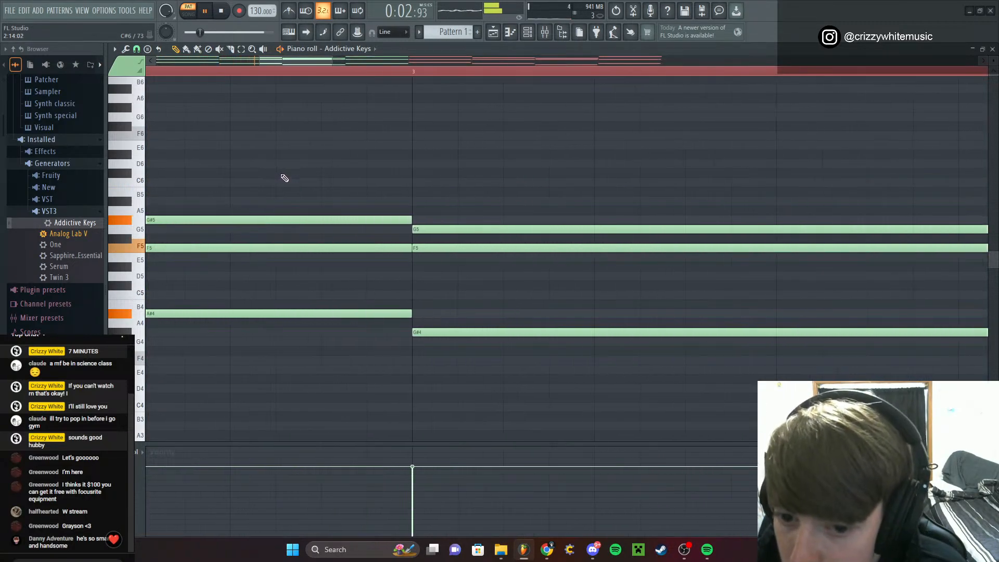
scroll(284, 179, "down", 2)
scroll(286, 181, "down", 4)
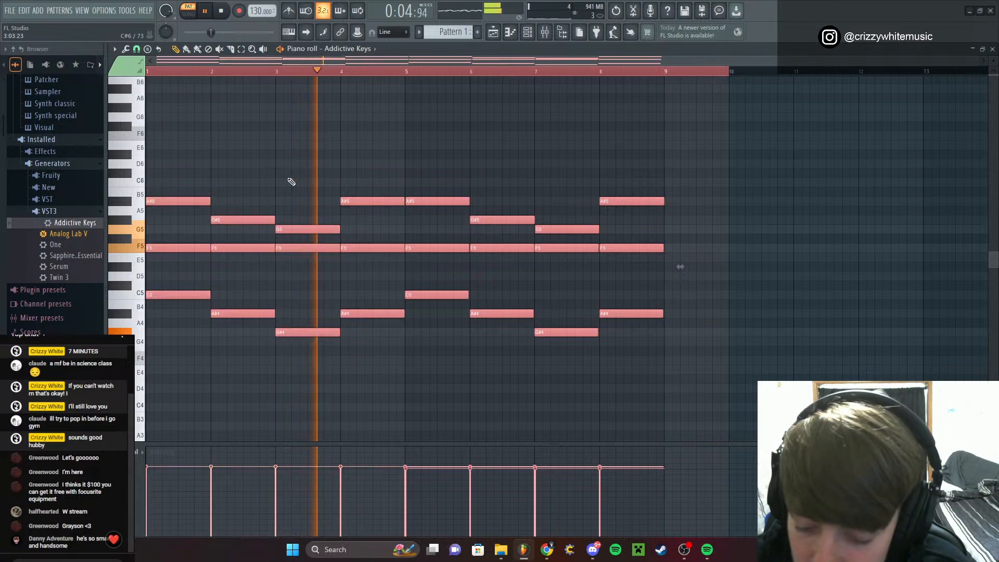
key("alt+f")
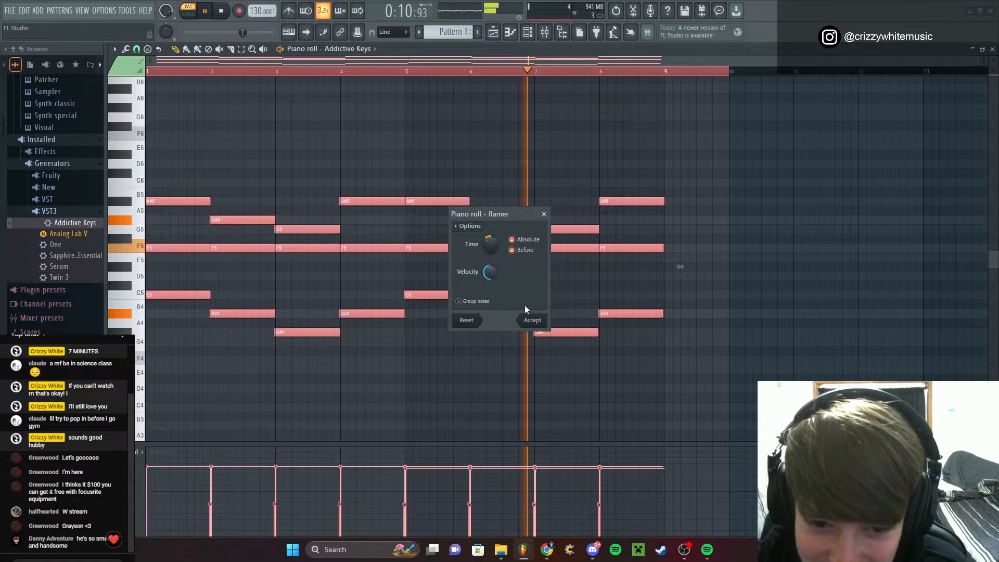
left_click(530, 319)
Slice the last A#5 note at the start of bar 9, delete the overhanging tail and replay the pattern
scroll(707, 289, "up", 5, "ctrl")
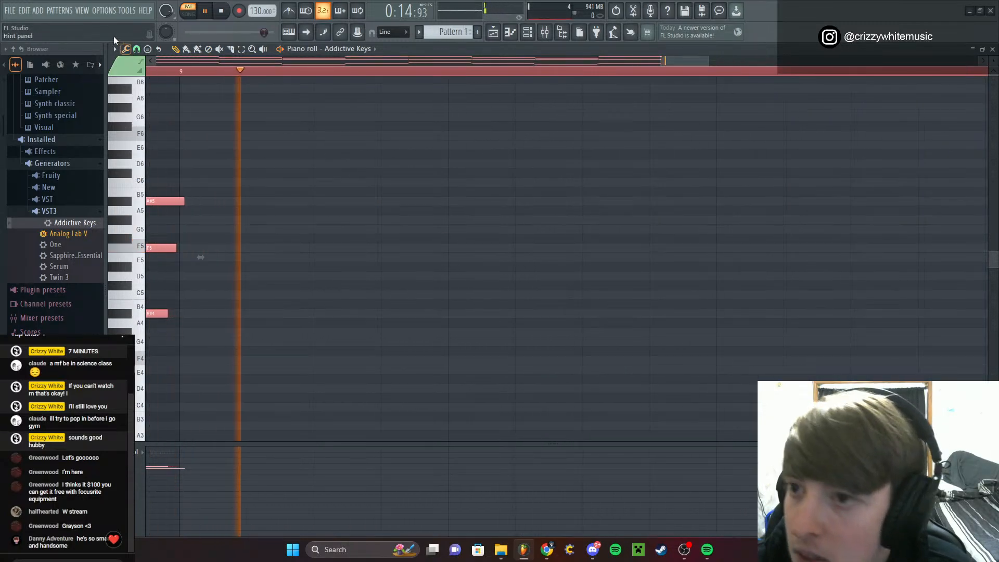
key("space")
left_click(230, 49)
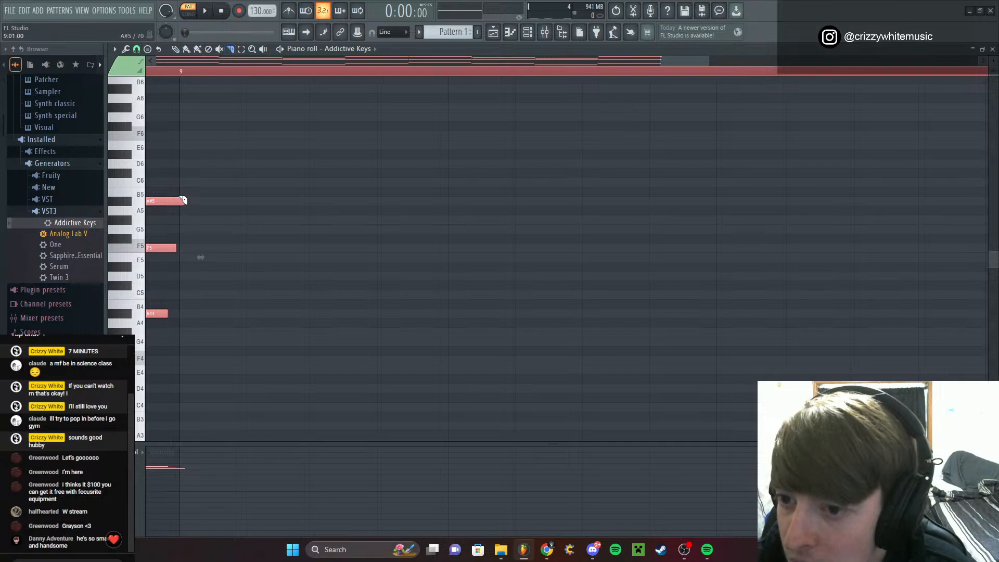
left_click_drag(179, 224, 179, 225)
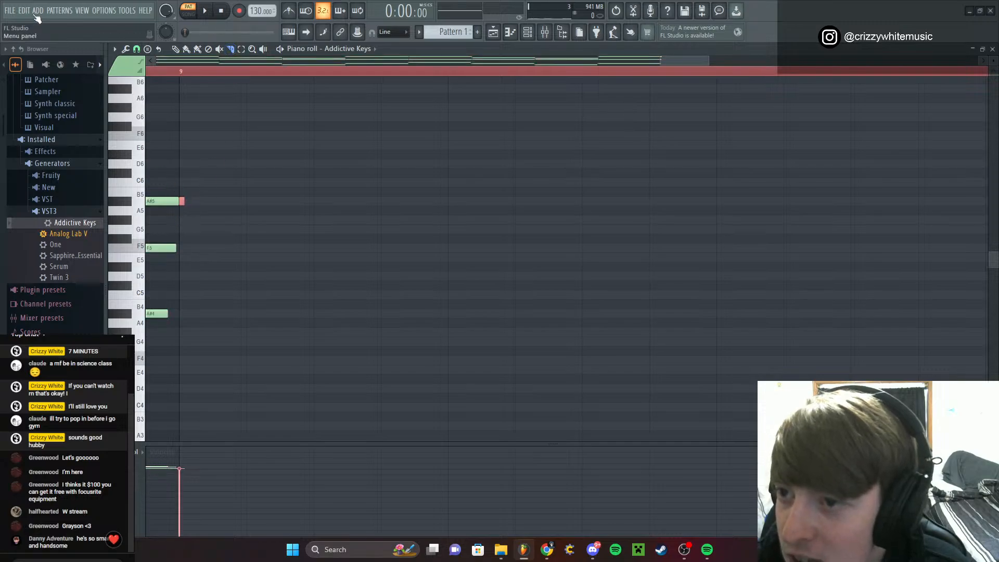
left_click(177, 50)
left_click(212, 238)
right_click(182, 201)
key("space")
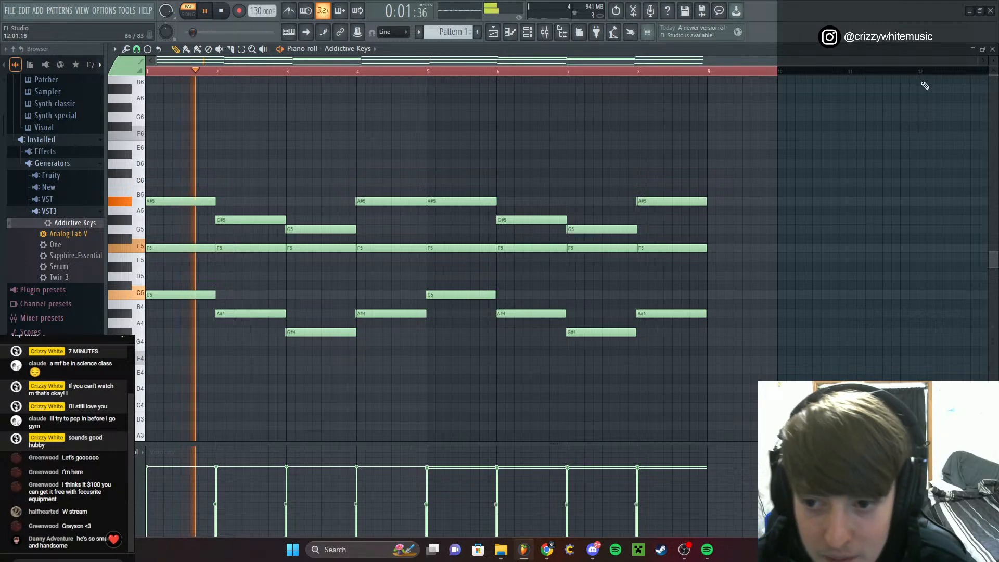
Close the piano roll, place Pattern 1 at bar 1 of Track 1 in the playlist and switch to song mode
left_click(992, 49)
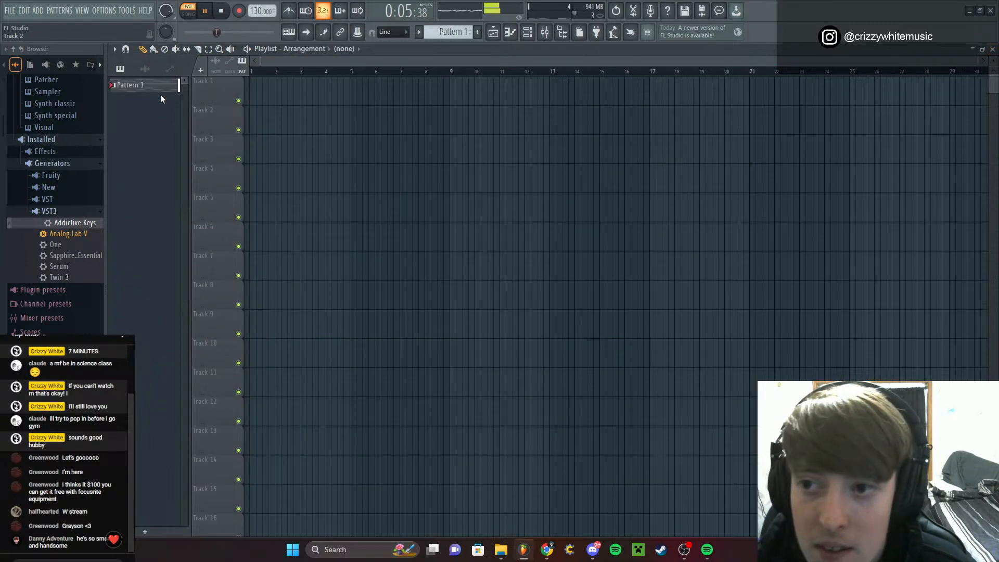
left_click(249, 98)
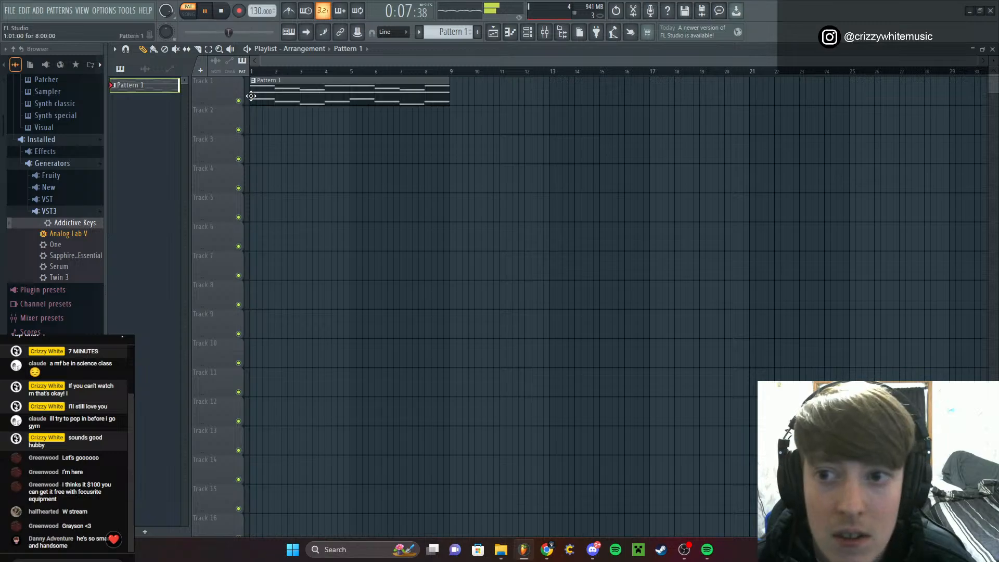
key("l")
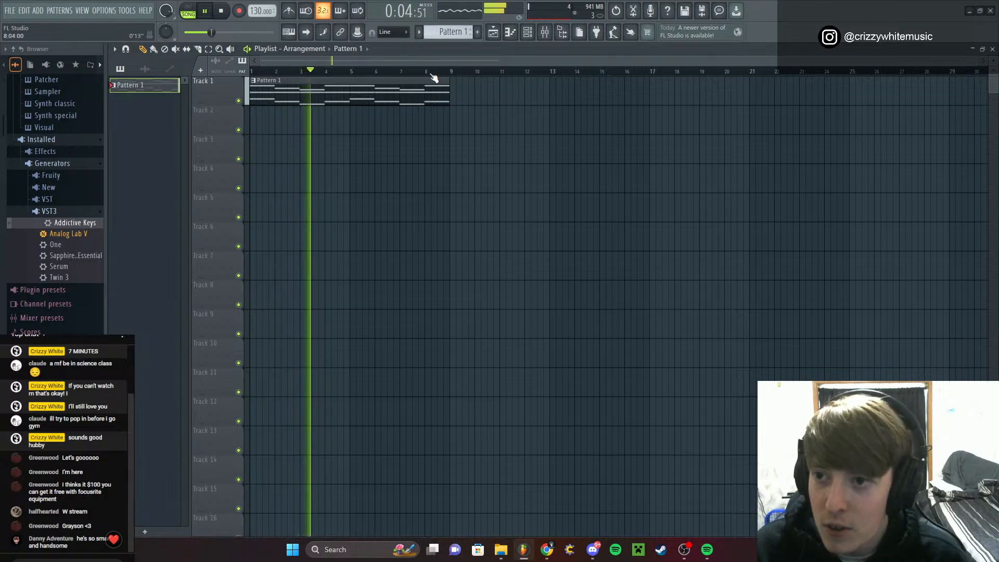
Rename Pattern 1 as Chords and stop playback
right_click(158, 87)
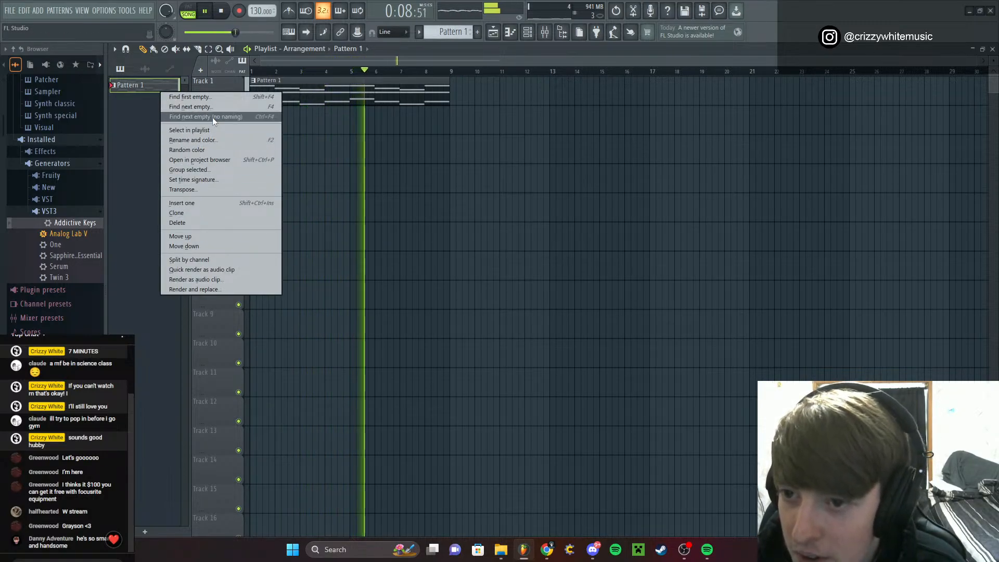
left_click(210, 140)
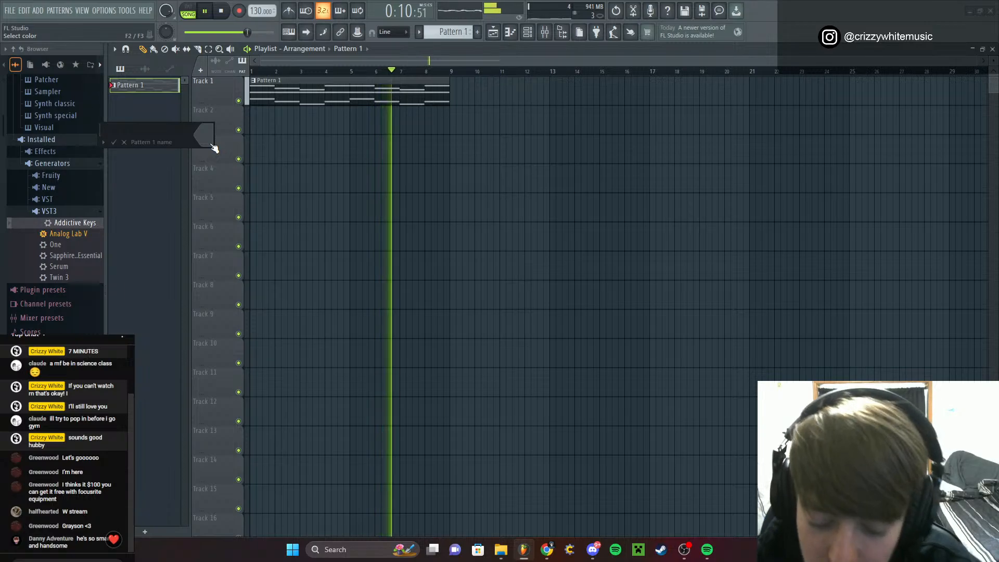
type("Chords")
key("Return")
key("space")
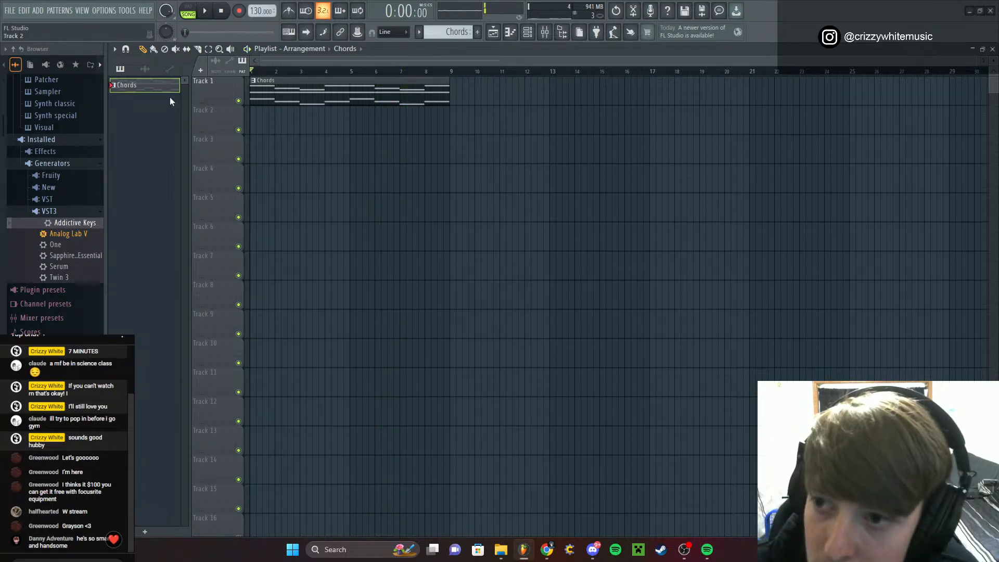
Create a new pattern named Piano and place it at bar 1 of Track 2 in the playlist
left_click(477, 32)
key("Return")
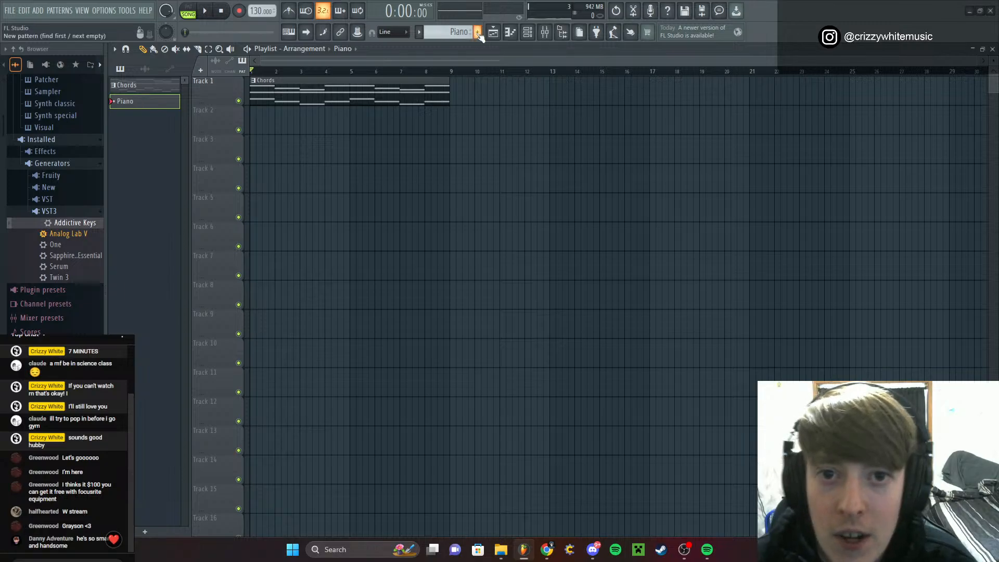
left_click(255, 133)
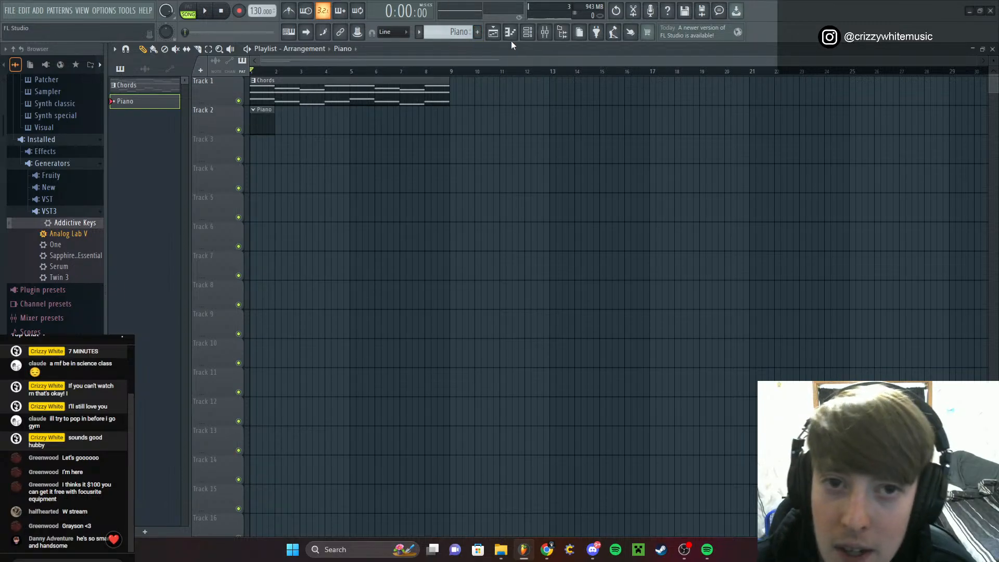
Add Serum as a new channel routed to mixer track 6, and close its window and the channel rack
left_click(527, 32)
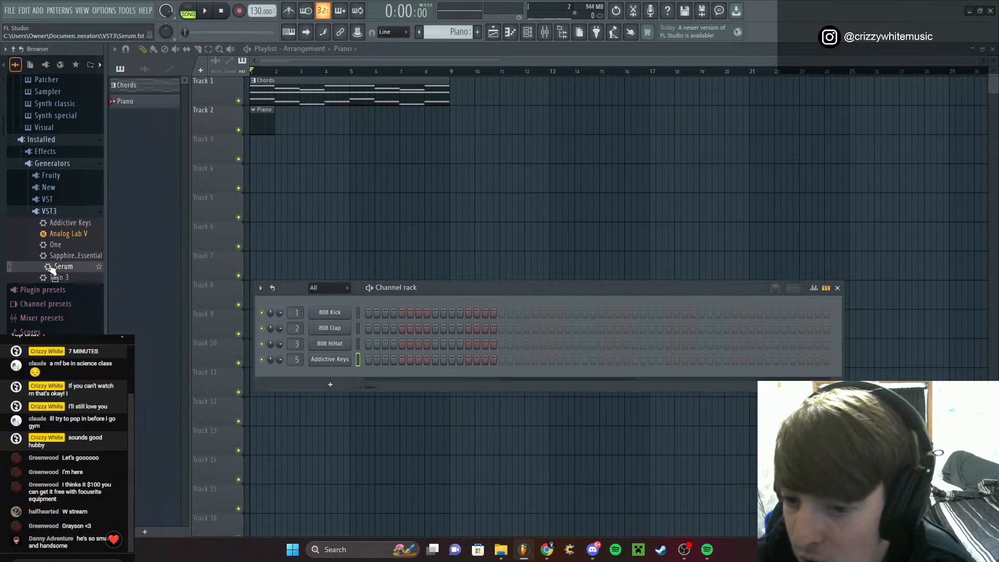
left_click_drag(51, 268, 341, 385)
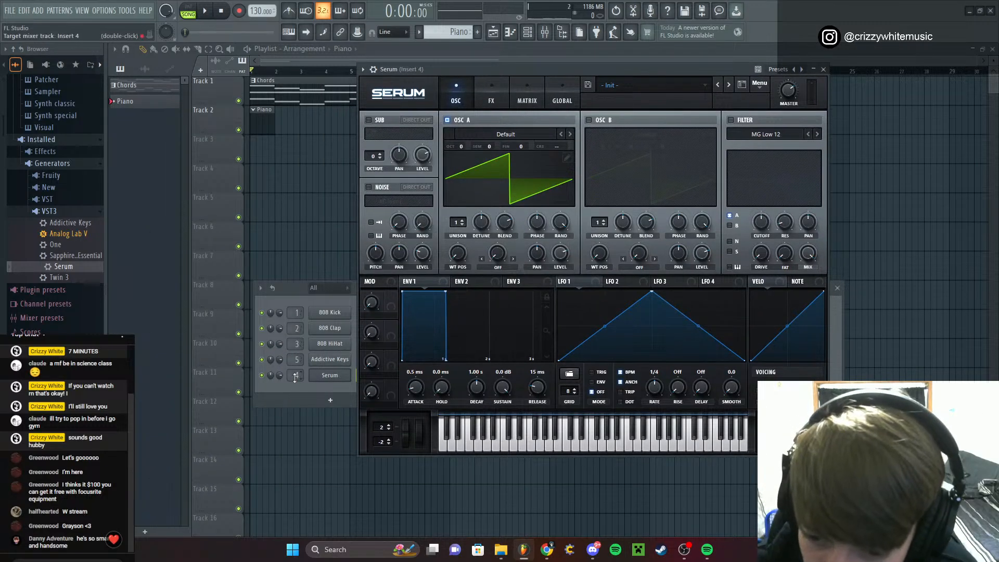
left_click_drag(271, 377, 270, 385)
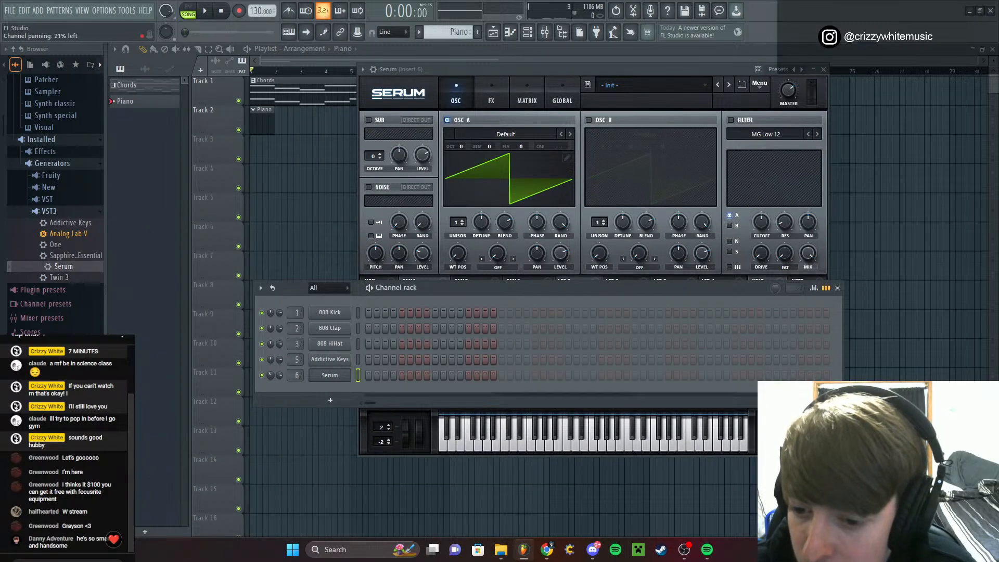
left_click(664, 85)
left_click(823, 69)
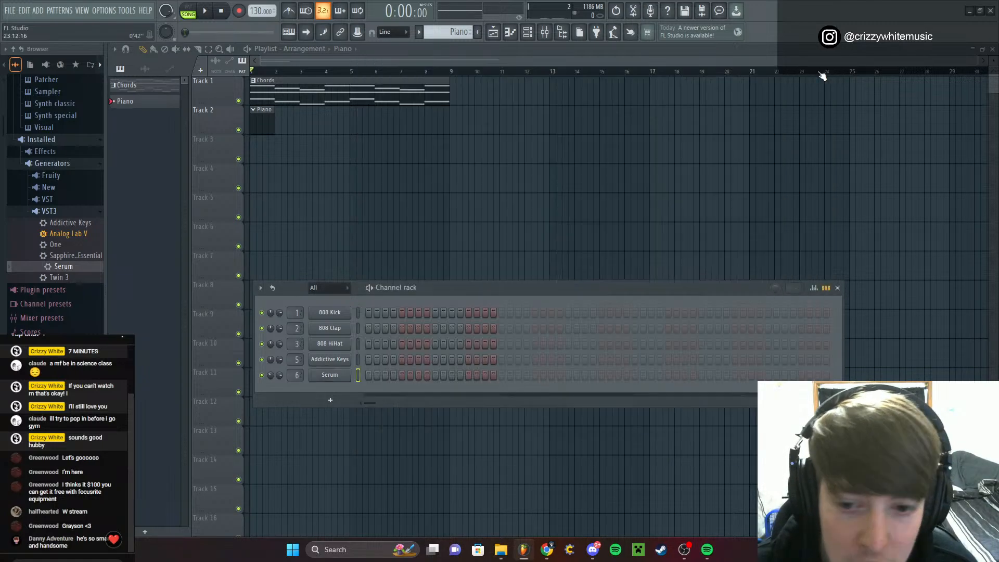
left_click(838, 288)
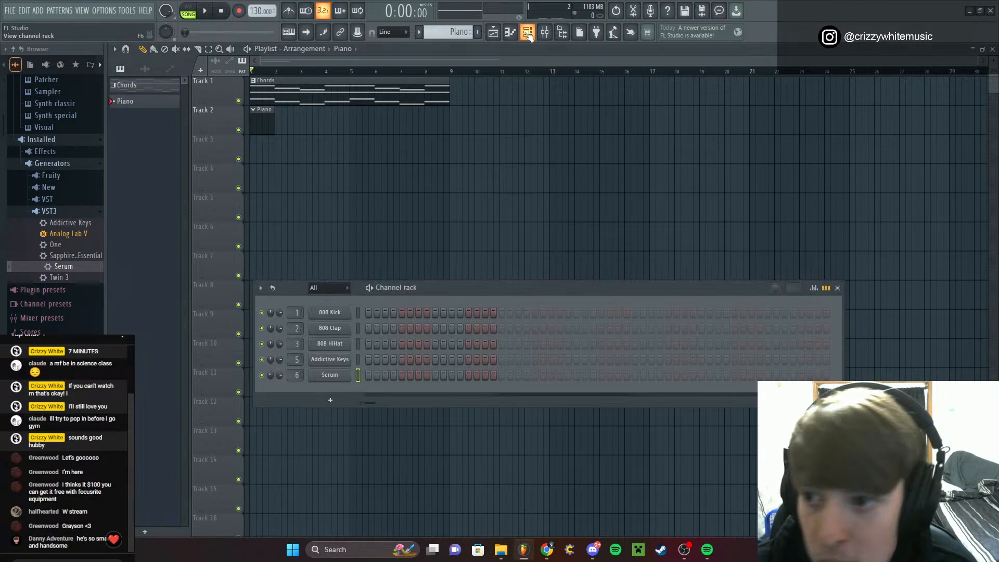
Replace the Serum channel with Analog Lab V and reposition its plugin window
key("F6")
left_click_drag(66, 236, 331, 375)
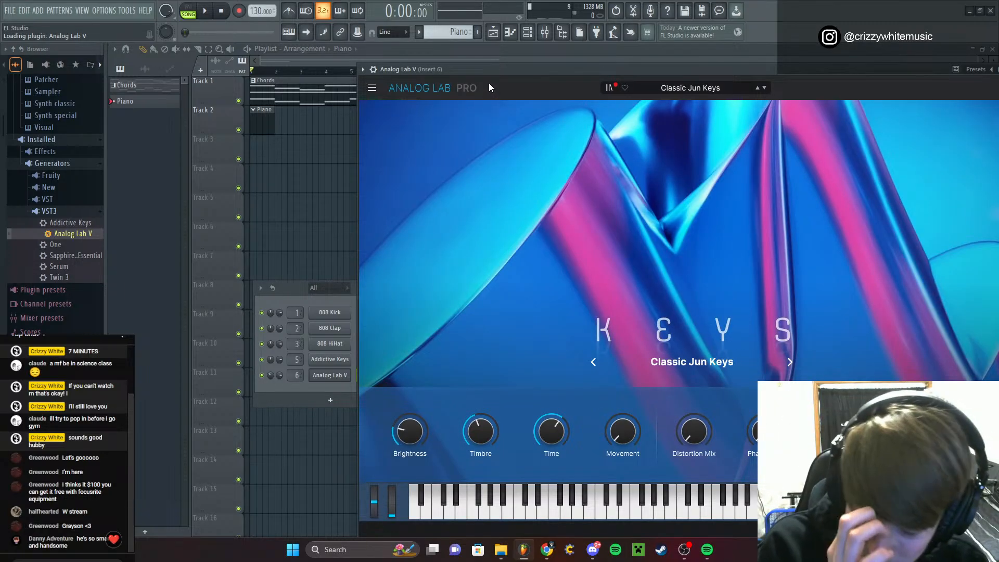
left_click_drag(493, 63, 510, 39)
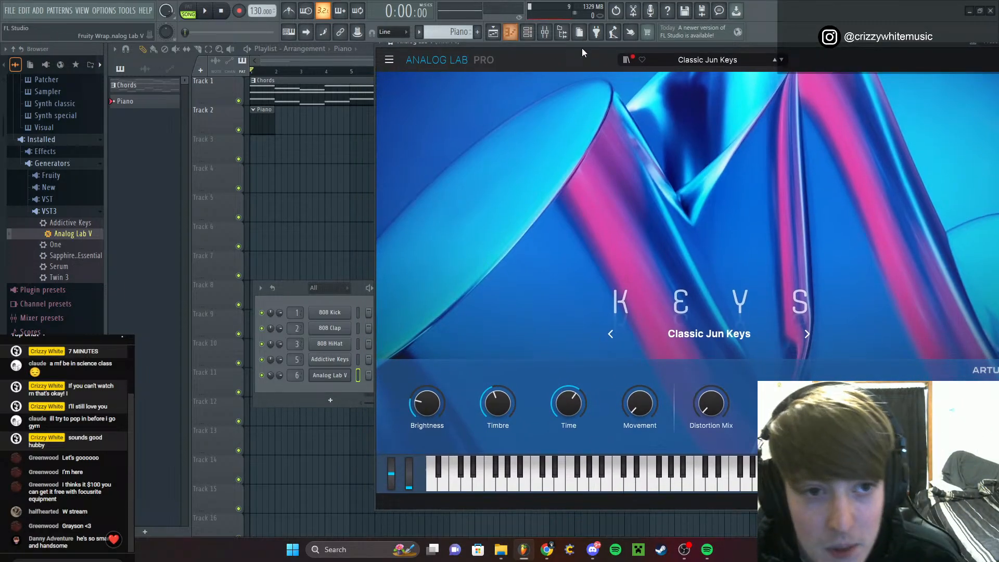
Filter the Analog Lab V presets to Electric Piano and audition the Incisor preset
left_click(626, 61)
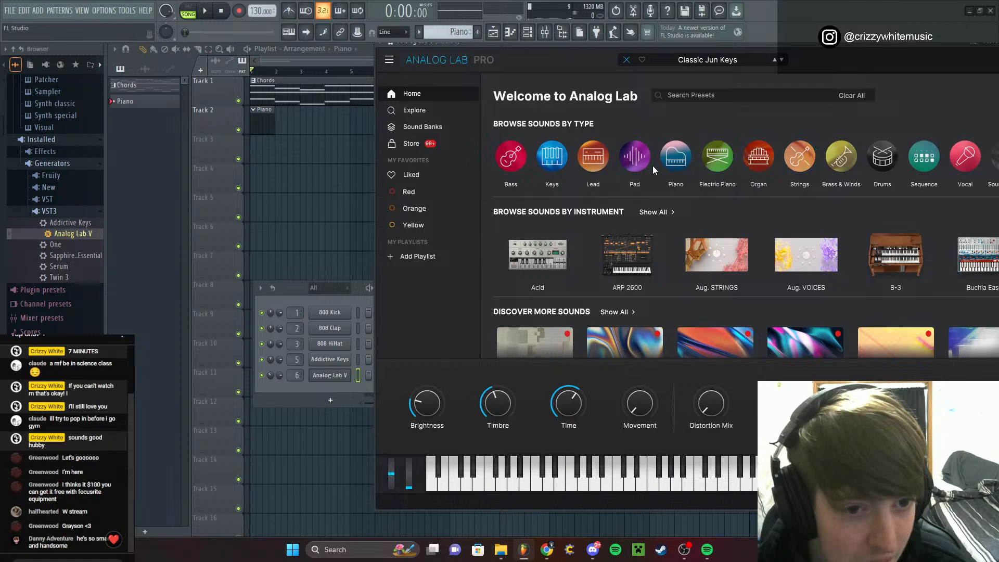
left_click(715, 165)
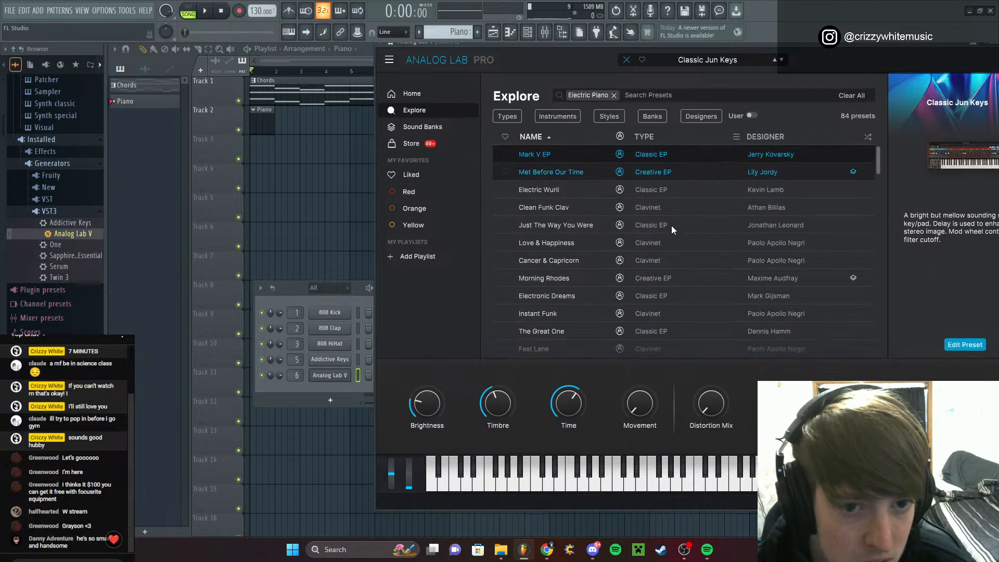
scroll(671, 226, "down", 3)
scroll(655, 231, "down", 3)
left_click(547, 252)
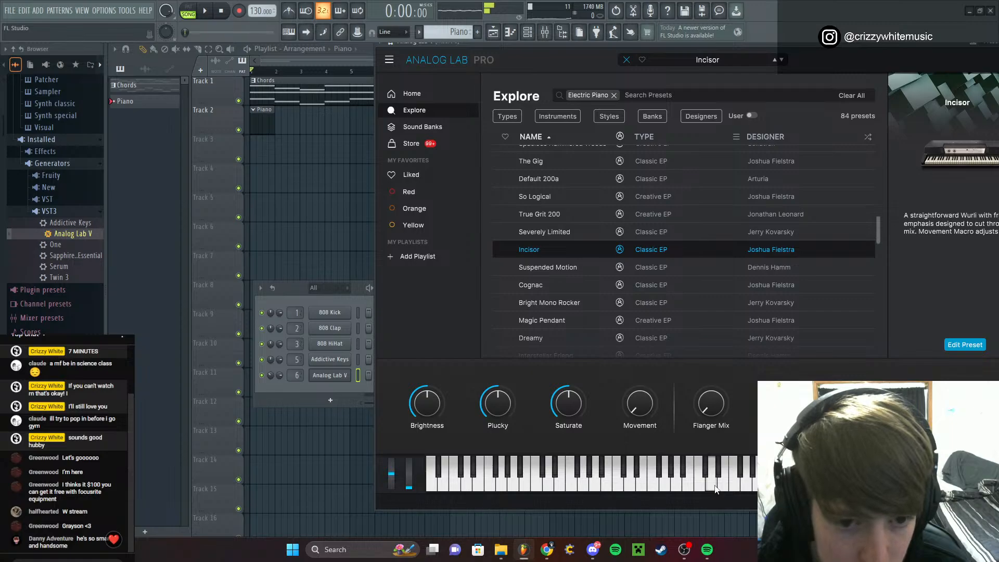
Load the A Rhodes For You electric piano preset, and close the plugin window and the channel rack
scroll(570, 260, "down", 3)
left_click(570, 258)
left_click(596, 275)
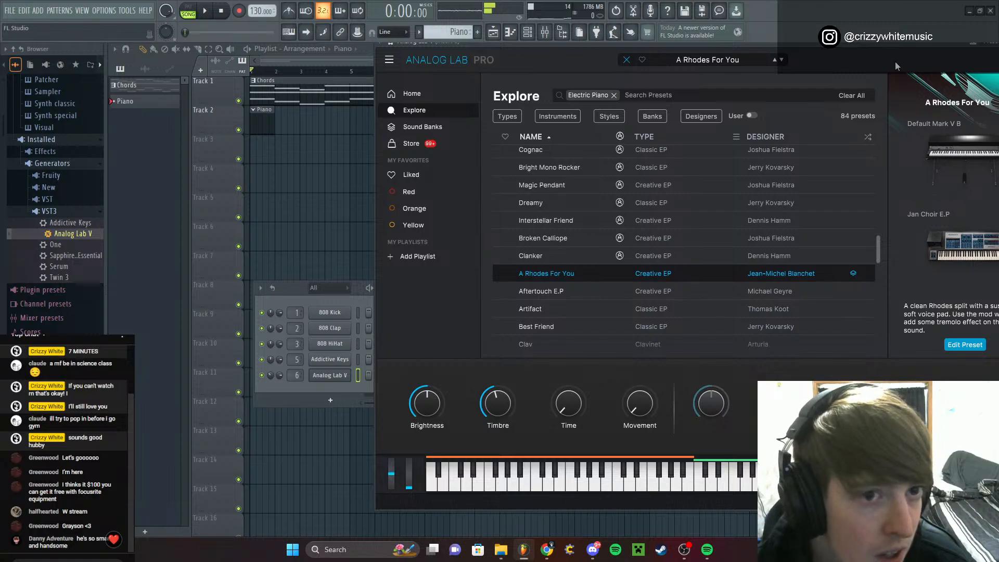
left_click_drag(764, 50, 636, 50)
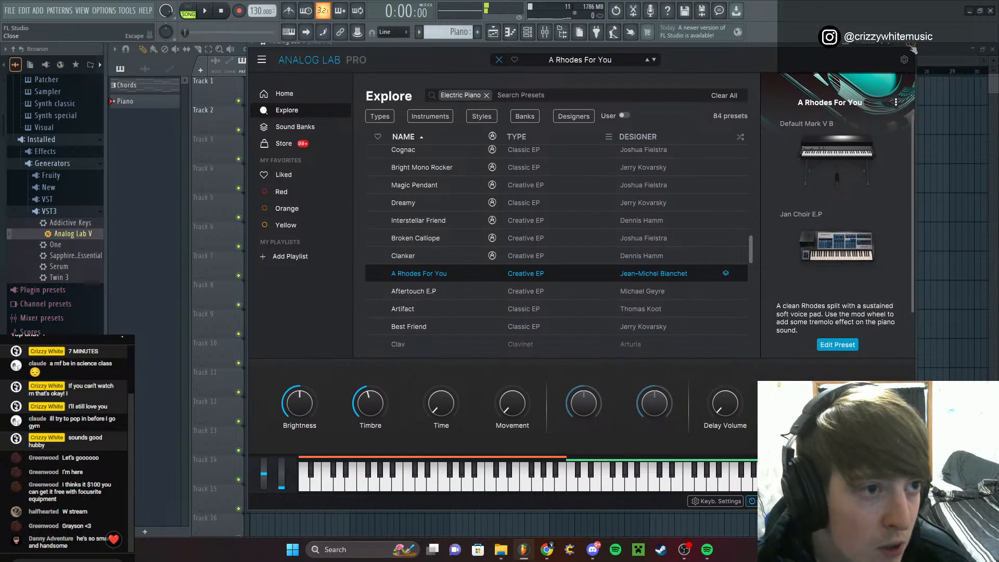
left_click(910, 48)
left_click(838, 288)
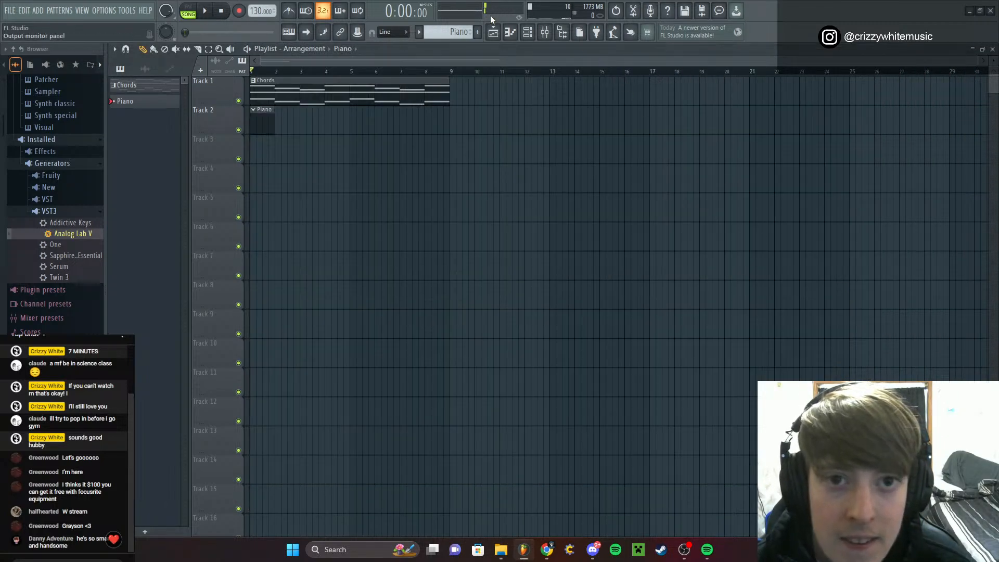
Move all notes of the Chords pattern from Addictive Keys to Analog Lab V and play them back
left_click(527, 33)
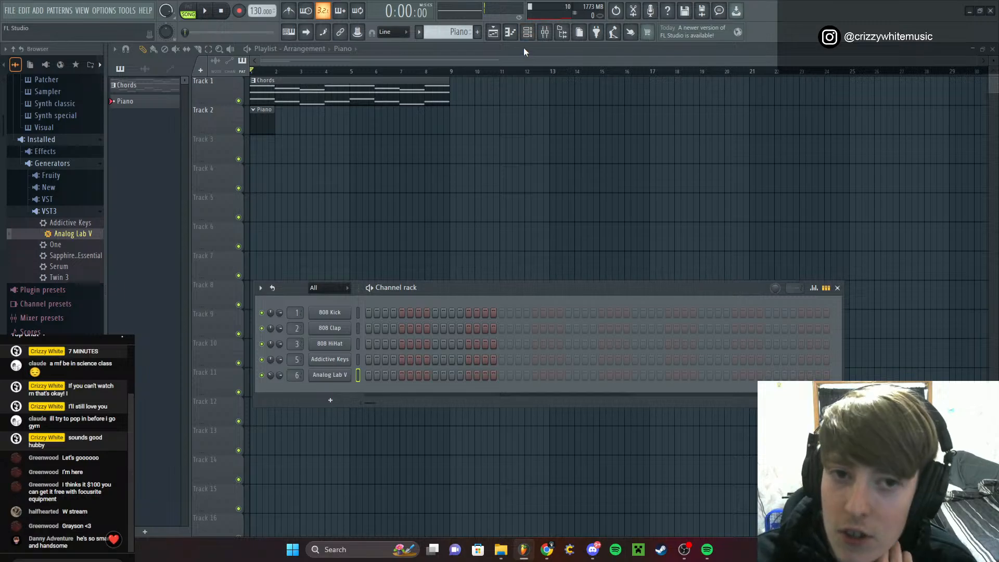
double_click(332, 89)
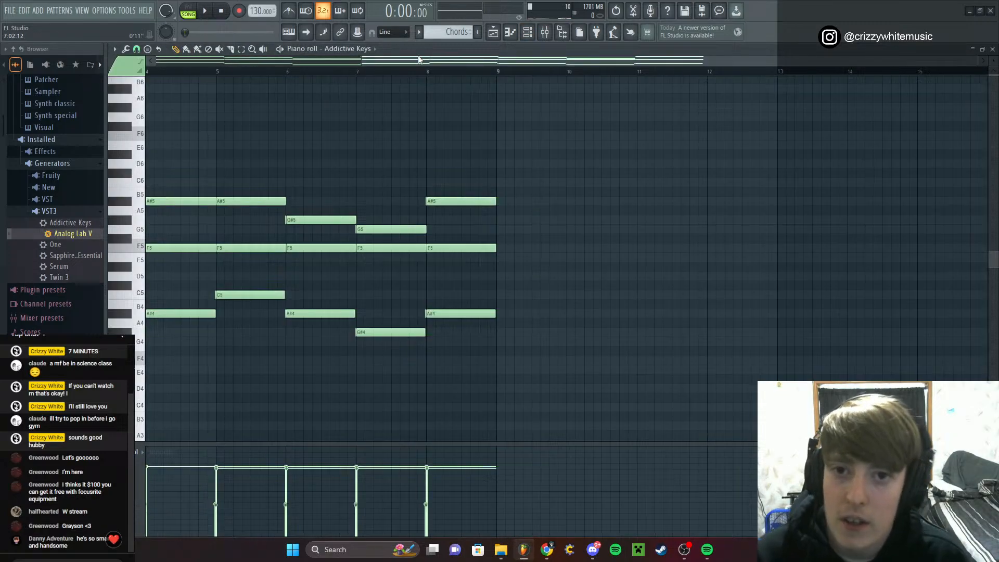
left_click_drag(420, 61, 145, 52)
key("ctrl+a")
key("Delete")
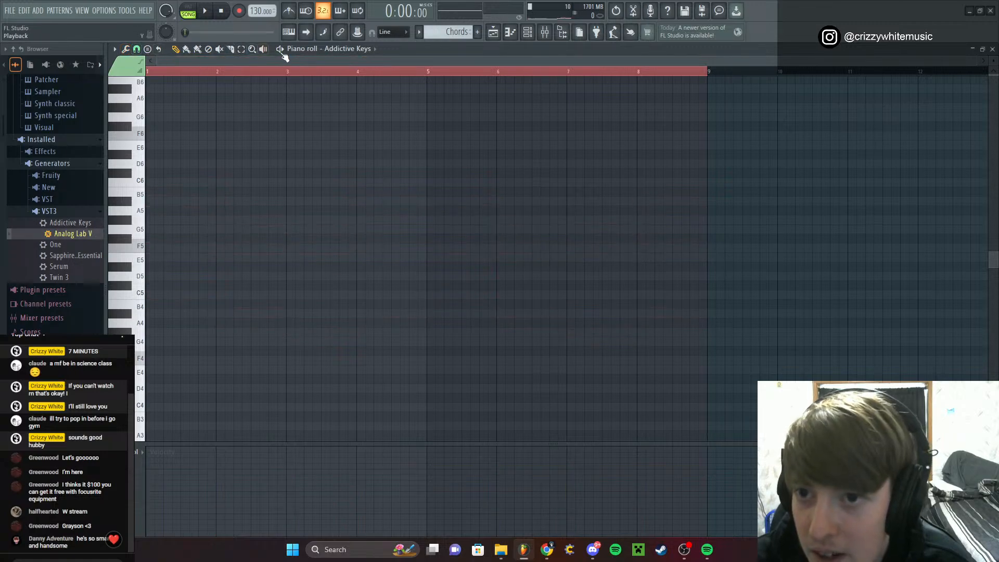
left_click(348, 48)
left_click(367, 107)
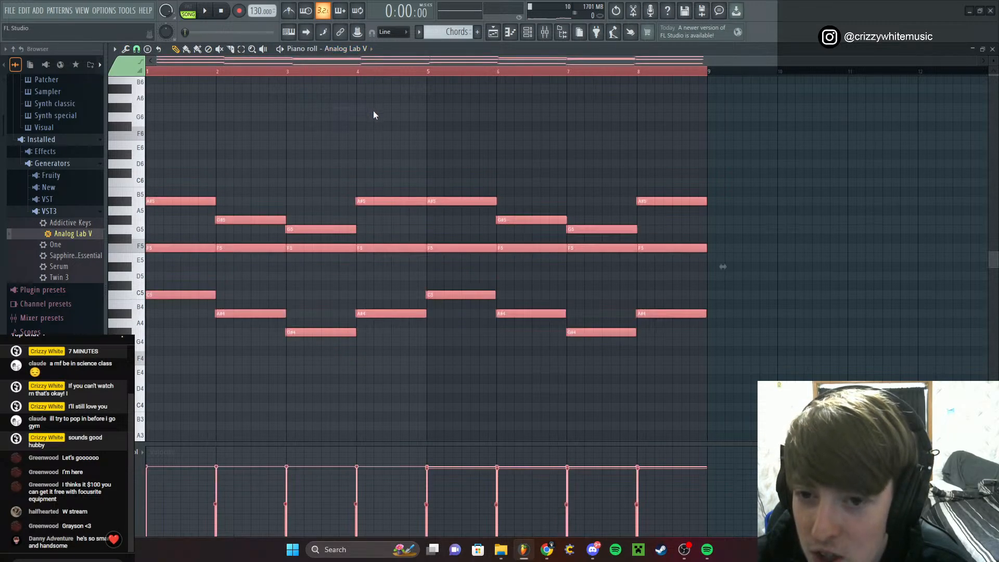
key("space")
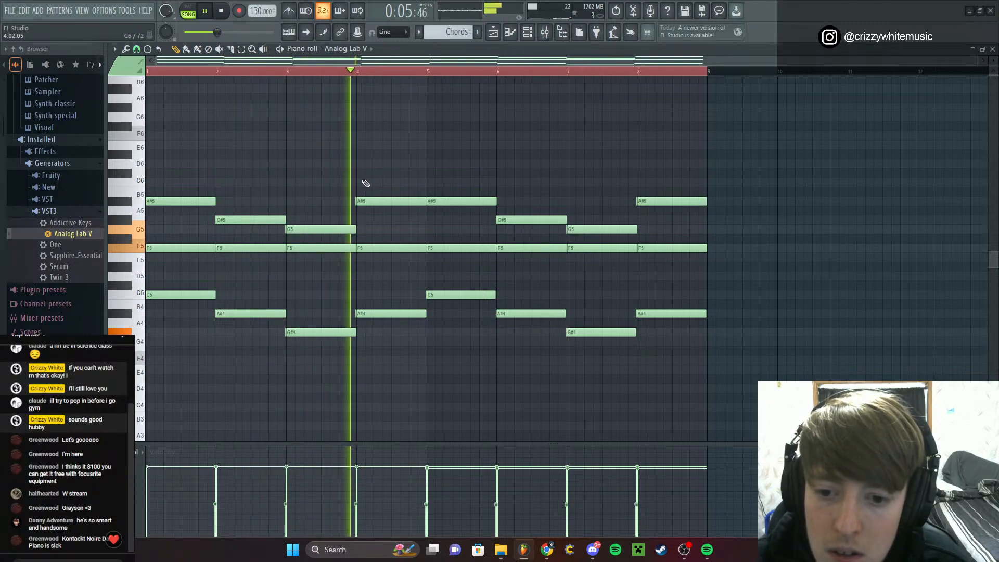
key("space")
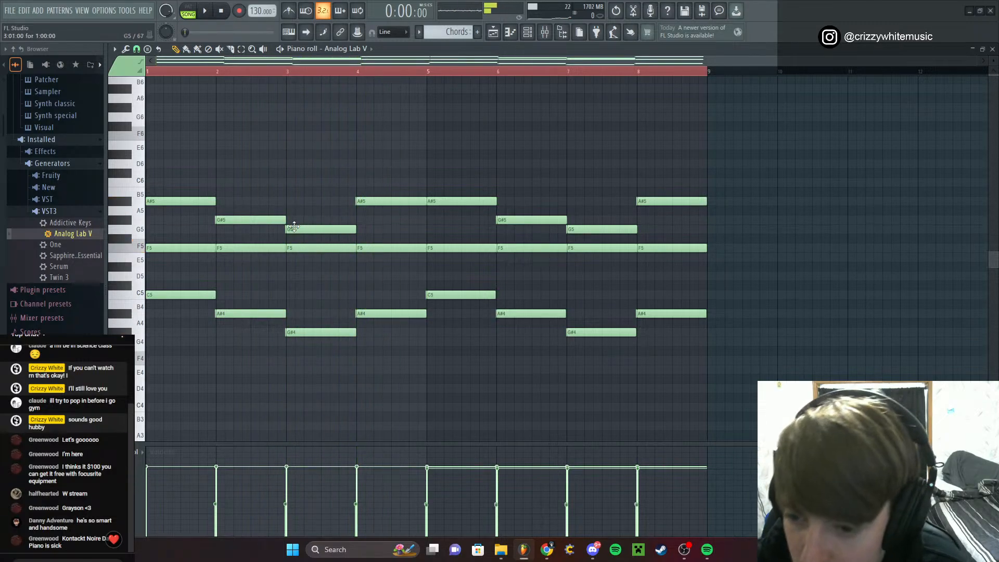
Remove the short leftover note fragments just before bar 2 in the Chords pattern and replay it
scroll(348, 141, "up", 3)
left_click_drag(401, 64, 217, 105)
scroll(288, 290, "up", 4)
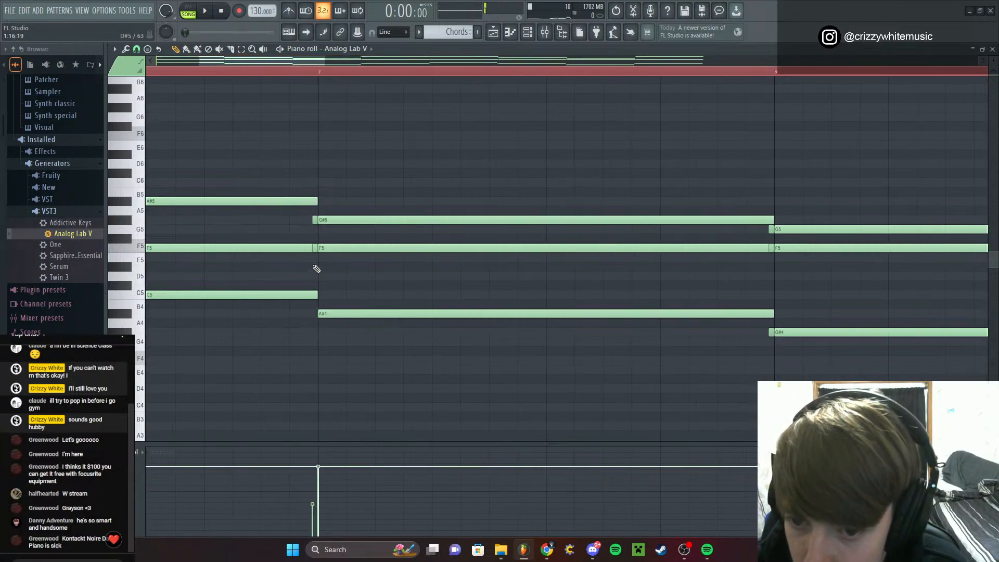
key("space")
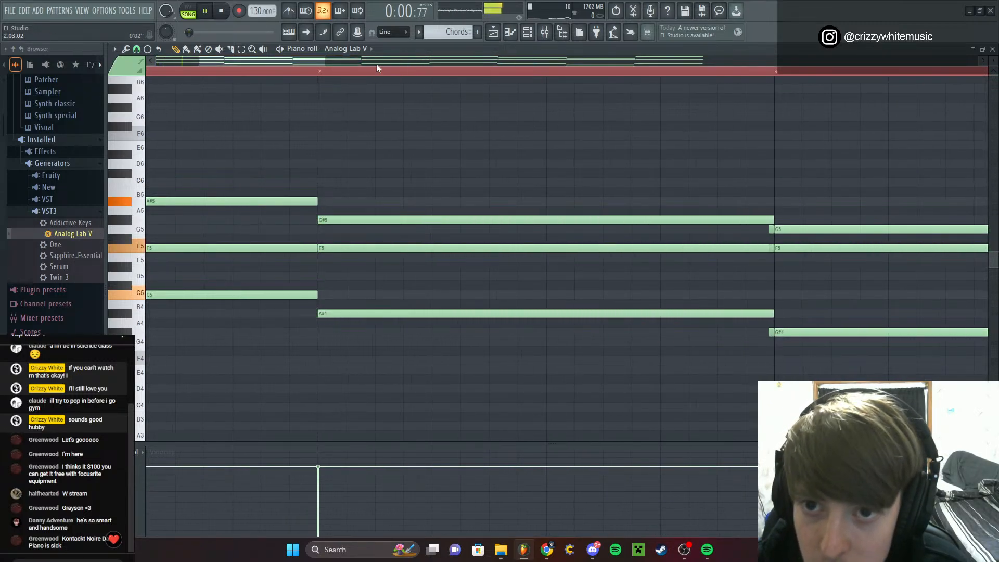
left_click_drag(283, 61, 322, 87)
scroll(420, 239, "down", 5)
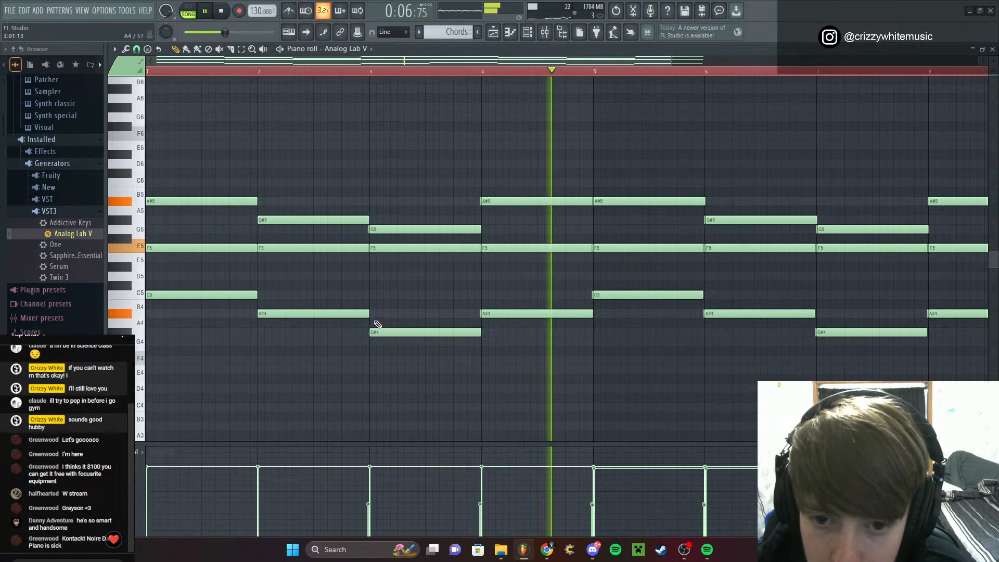
Lower the G#4 notes in bars 3 and 7 to G4, close the piano roll and stop playback
left_click_drag(374, 320, 506, 356)
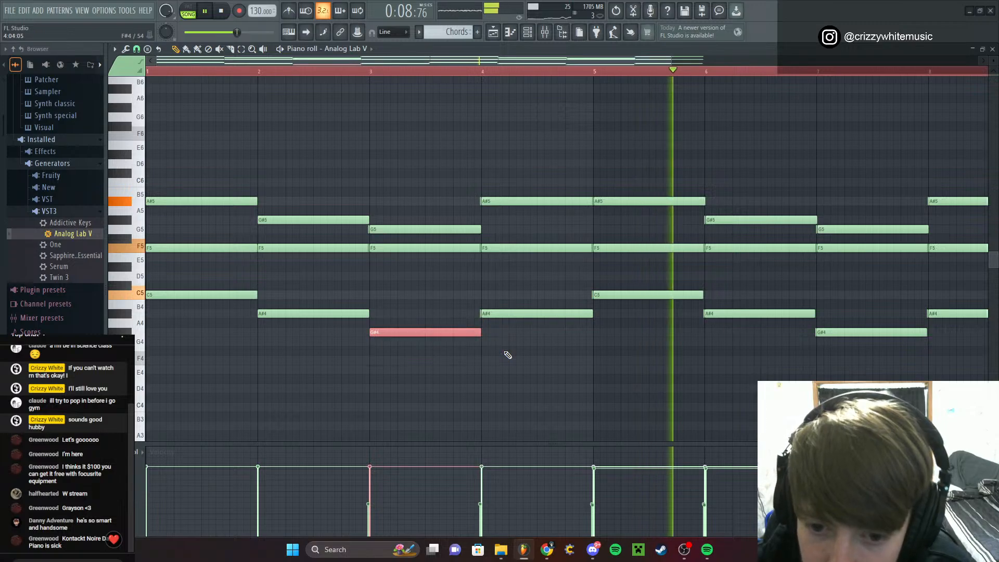
key("Down")
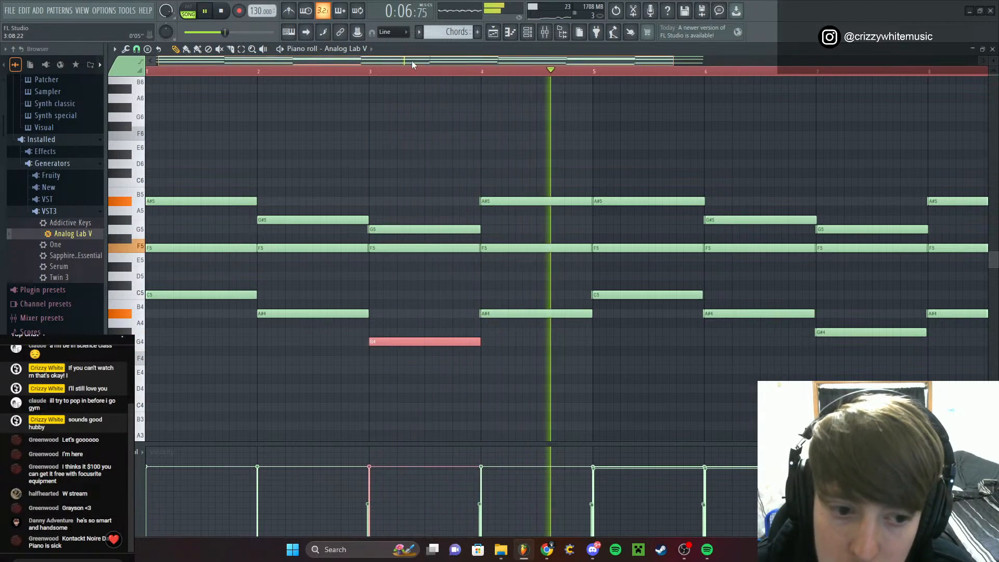
left_click_drag(411, 60, 507, 63)
left_click(692, 333)
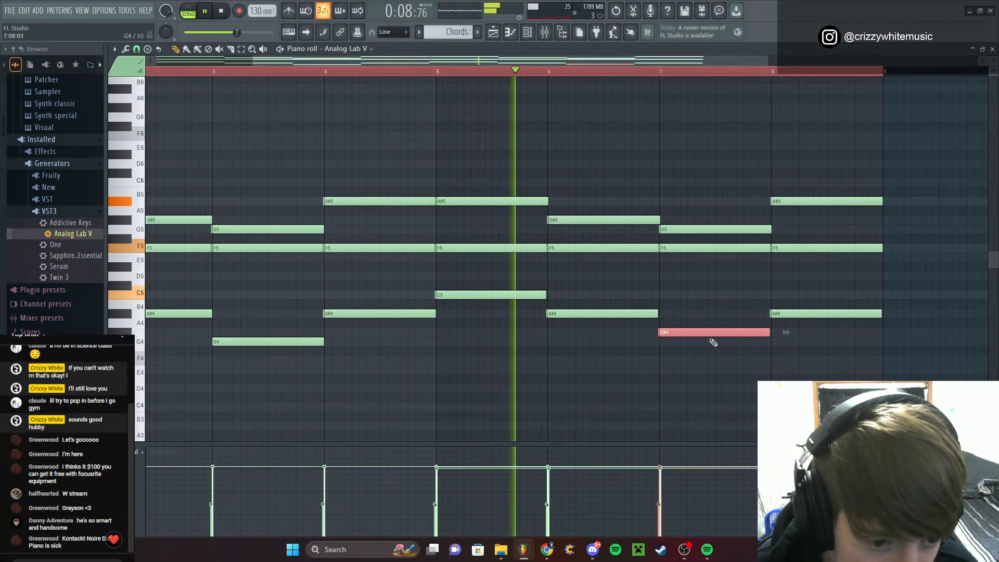
left_click_drag(711, 336, 711, 345)
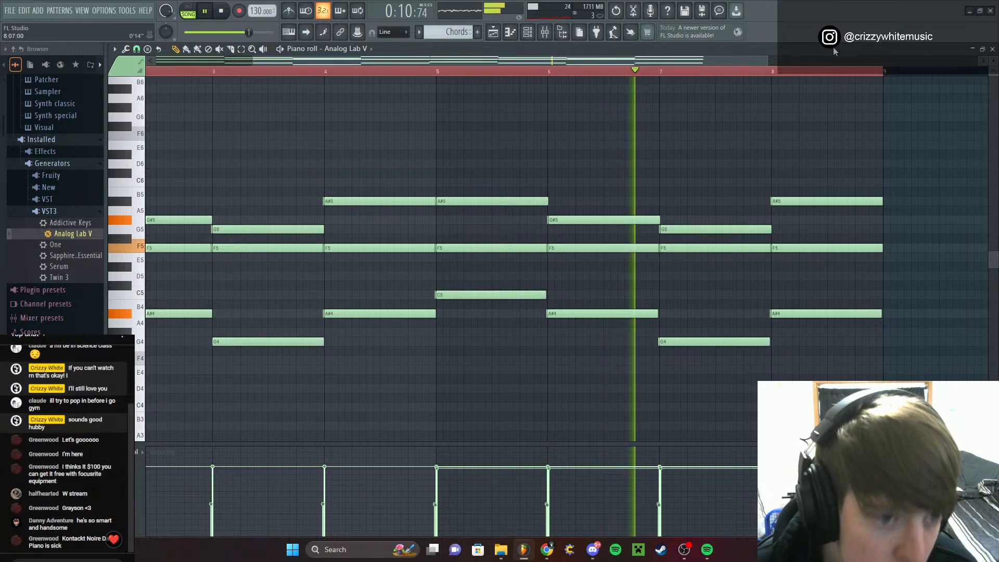
left_click(993, 49)
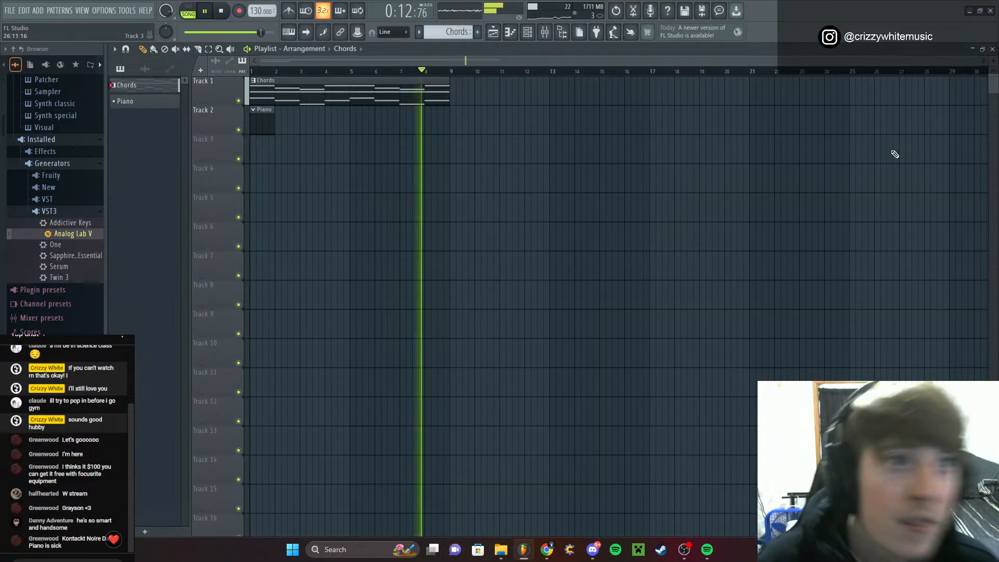
key("space")
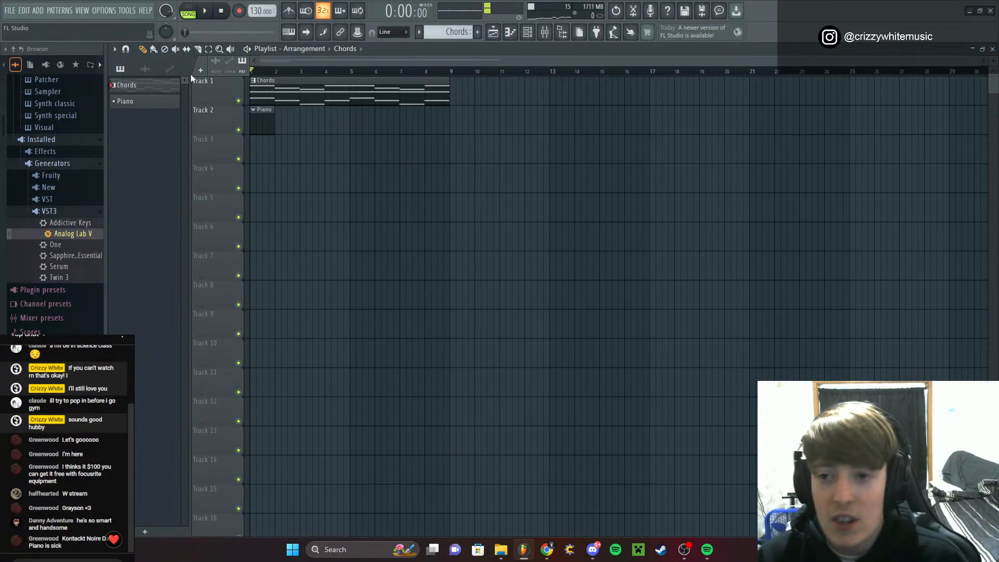
Open the Piano pattern in the piano roll and bring up the Analog Lab V plugin from the channel rack
double_click(261, 115)
left_click(527, 36)
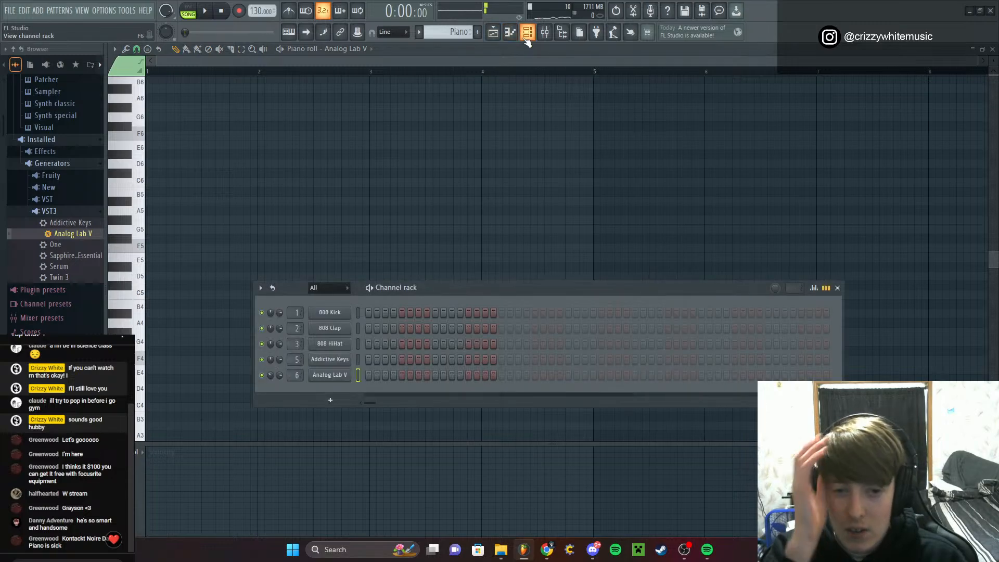
left_click(345, 378)
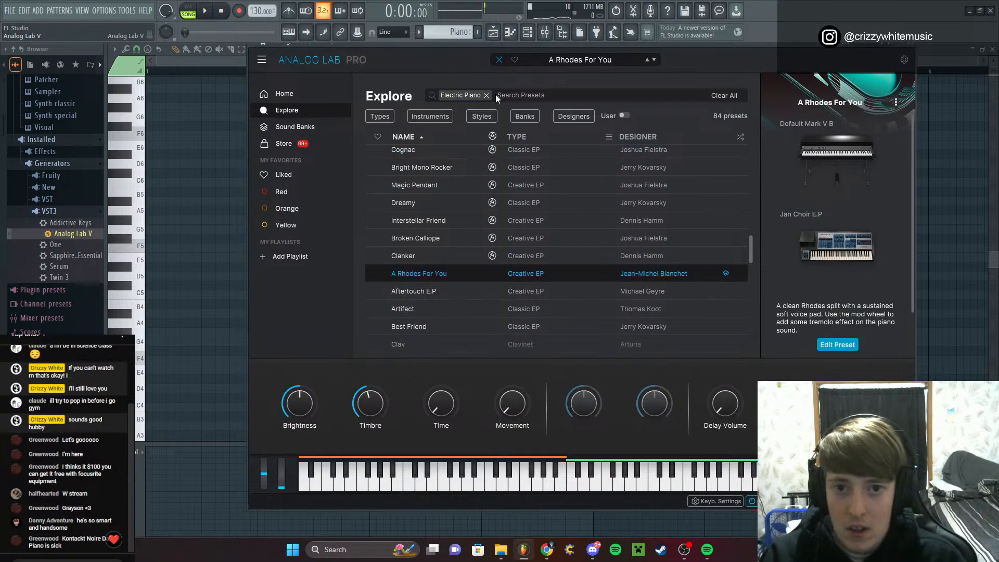
Search the electric piano presets for "kontakt" and clear the search text
type("k")
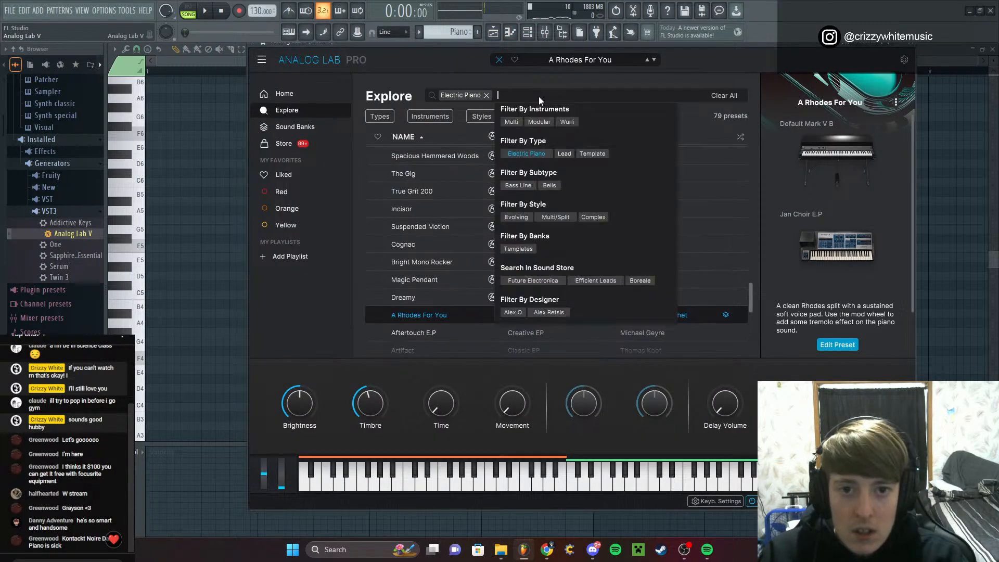
type("ontak")
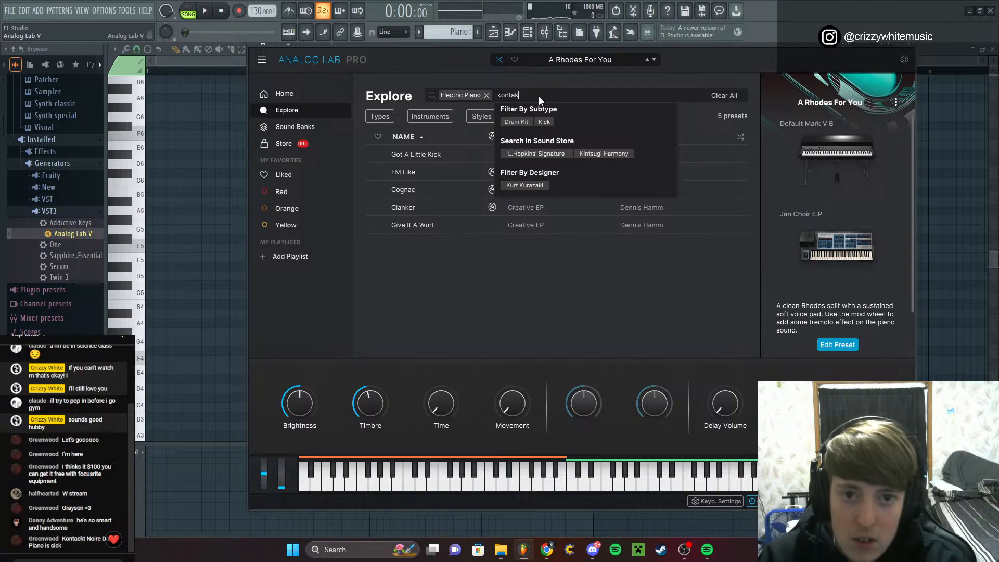
type("t")
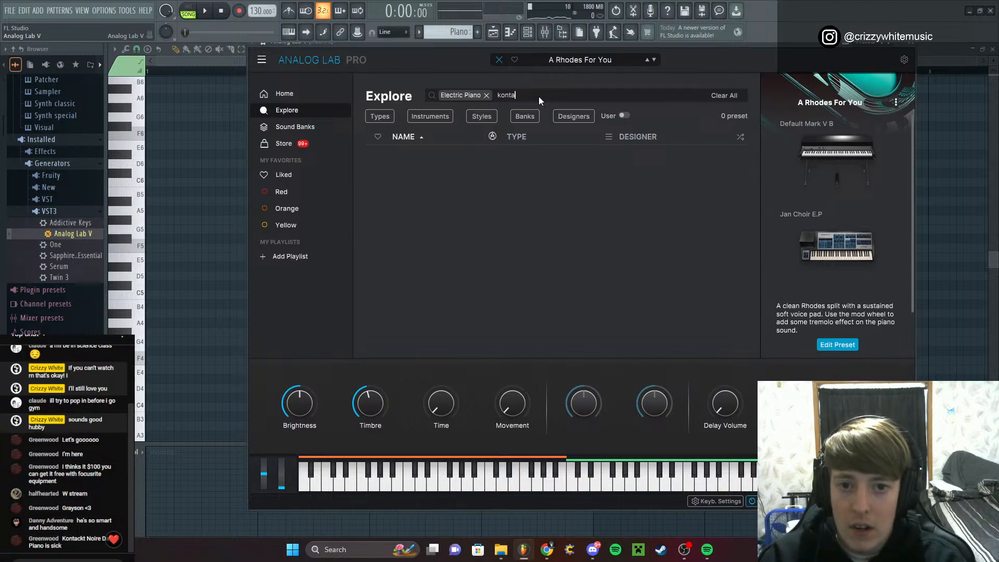
key("BackSpace")
key("BackSpace")
key("BackSpace")
key("BackSpace")
key("BackSpace")
key("BackSpace")
Load the Aftertouch E.P preset and browse the other electric piano presets
scroll(499, 198, "down", 1)
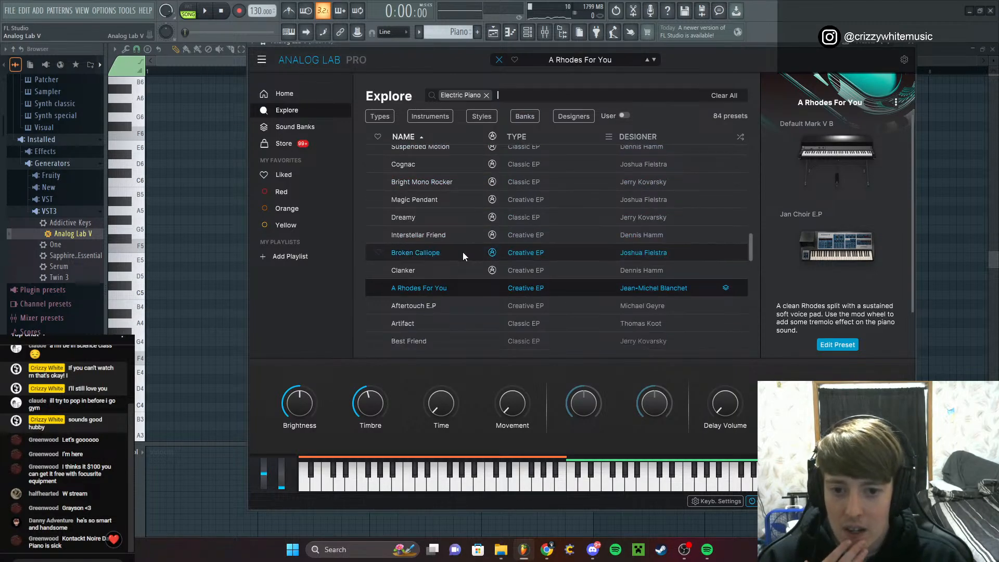
left_click(457, 307)
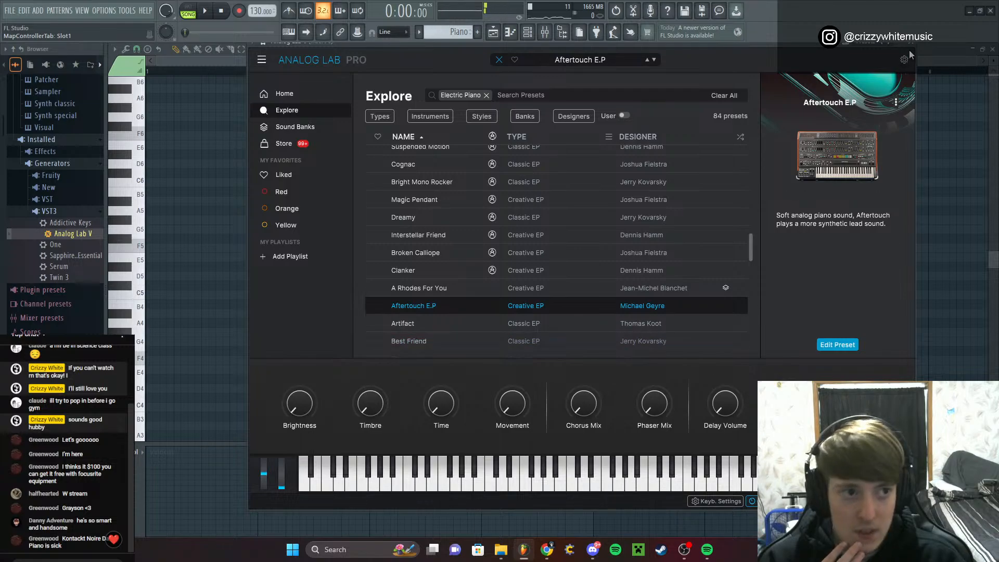
scroll(471, 165, "up", 4)
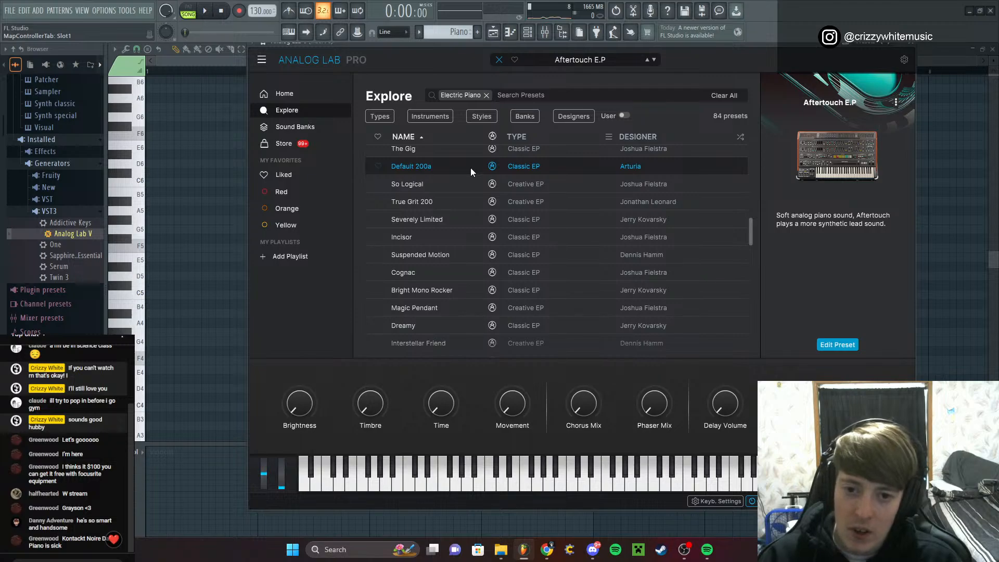
scroll(455, 214, "up", 6)
scroll(454, 214, "up", 6)
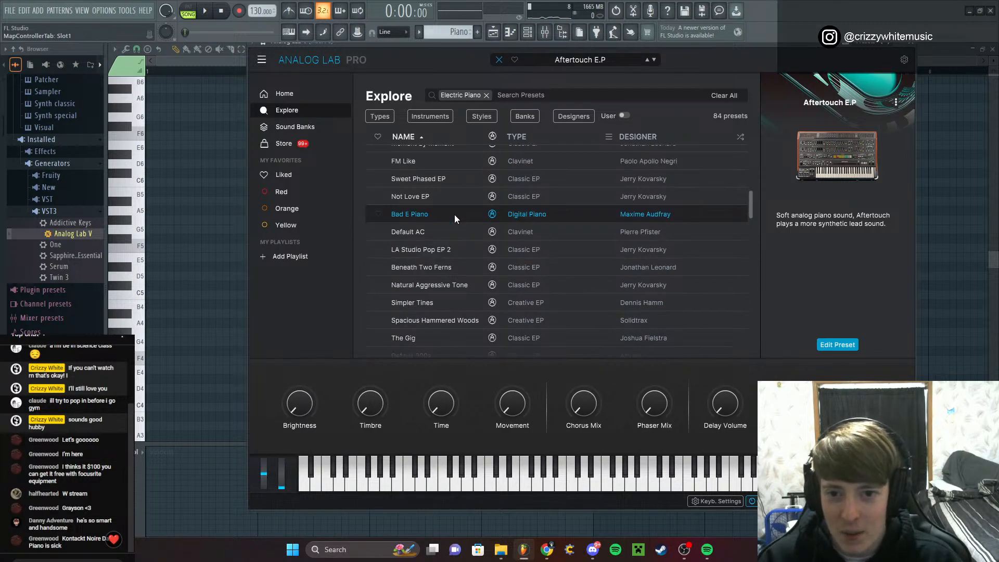
scroll(454, 214, "up", 6)
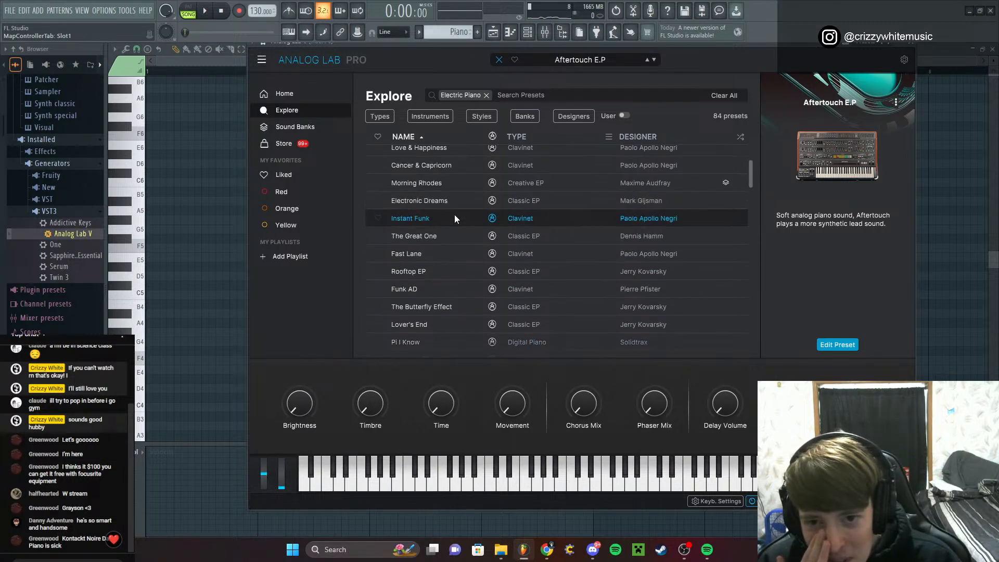
scroll(458, 254, "up", 1)
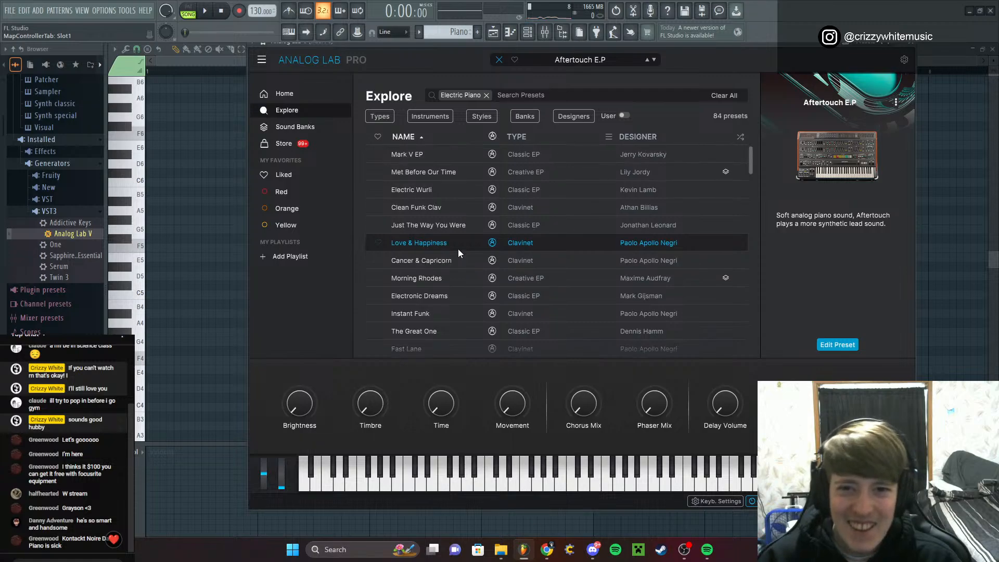
scroll(451, 167, "down", 5)
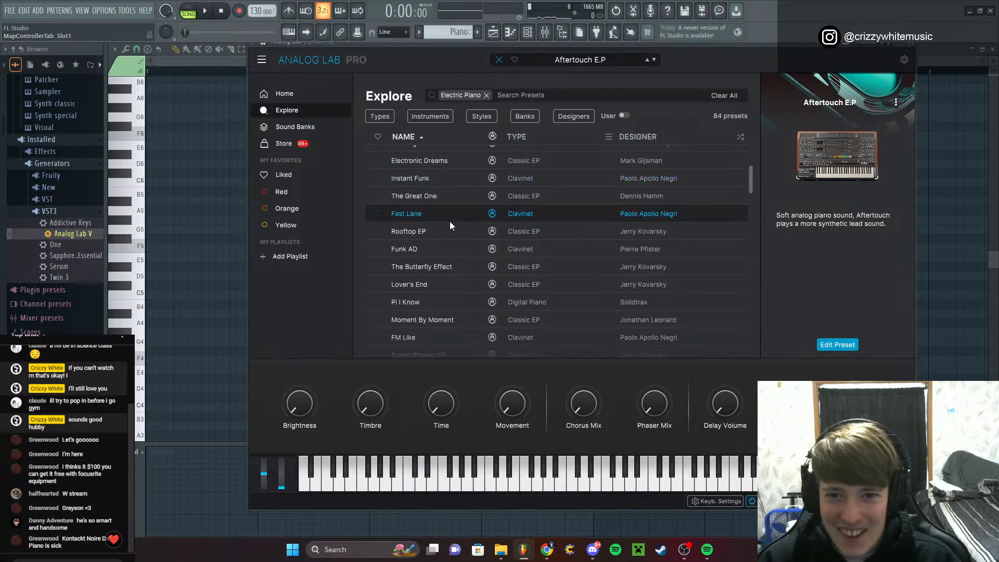
scroll(451, 243, "down", 2)
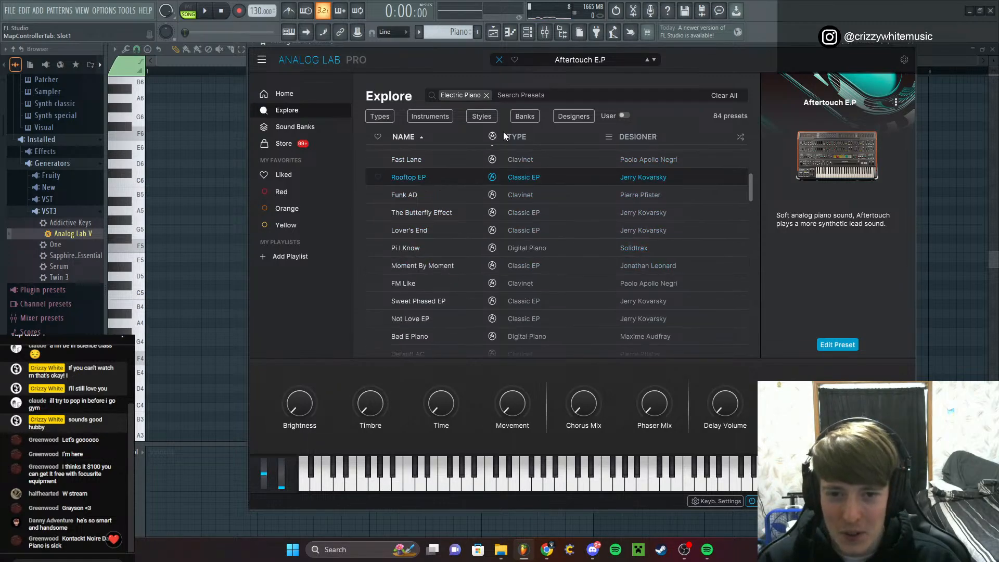
Search the presets for "a rh", load A Rhodes For You again, and close the plugin window and channel rack
left_click(543, 98)
type("a rh")
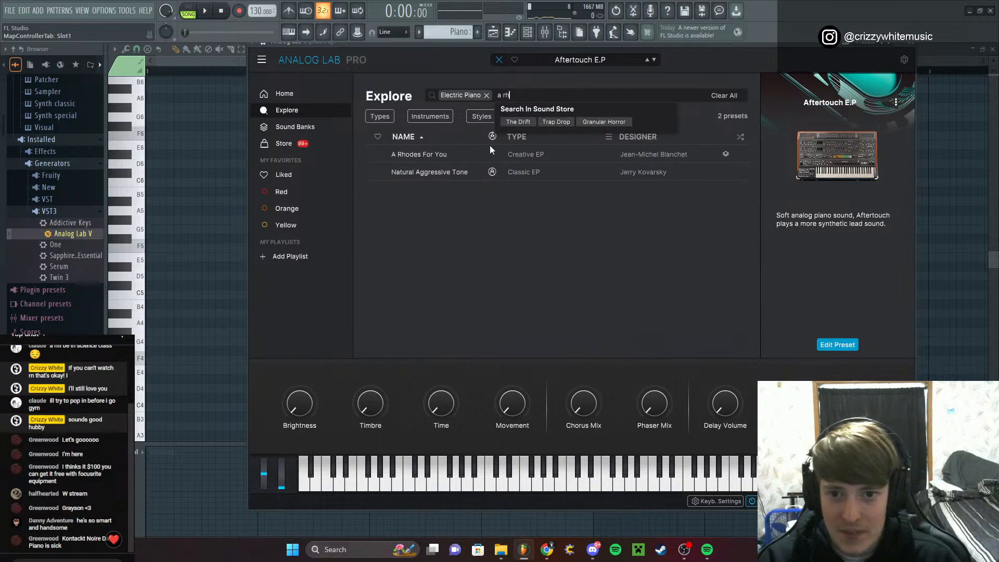
left_click(460, 154)
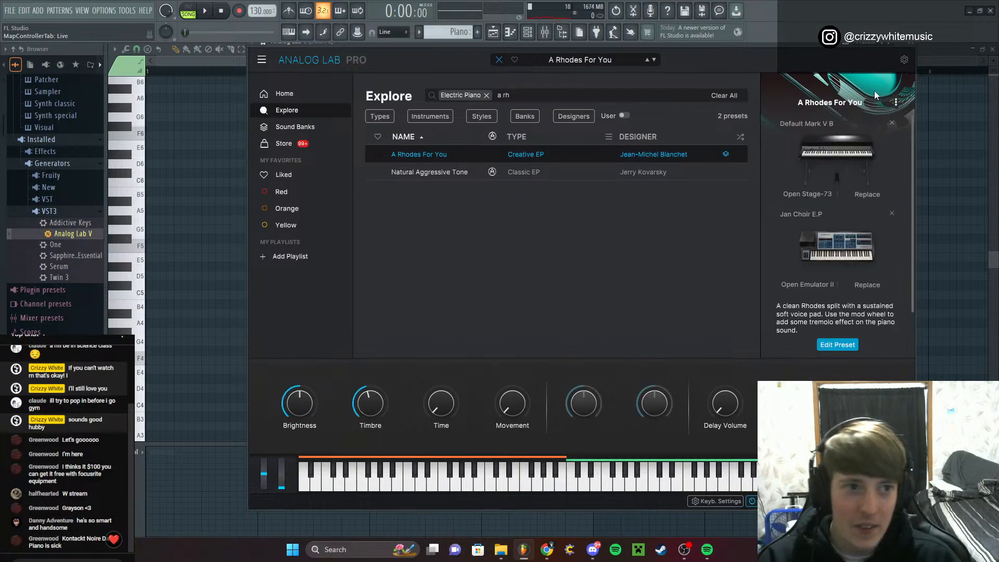
left_click(911, 45)
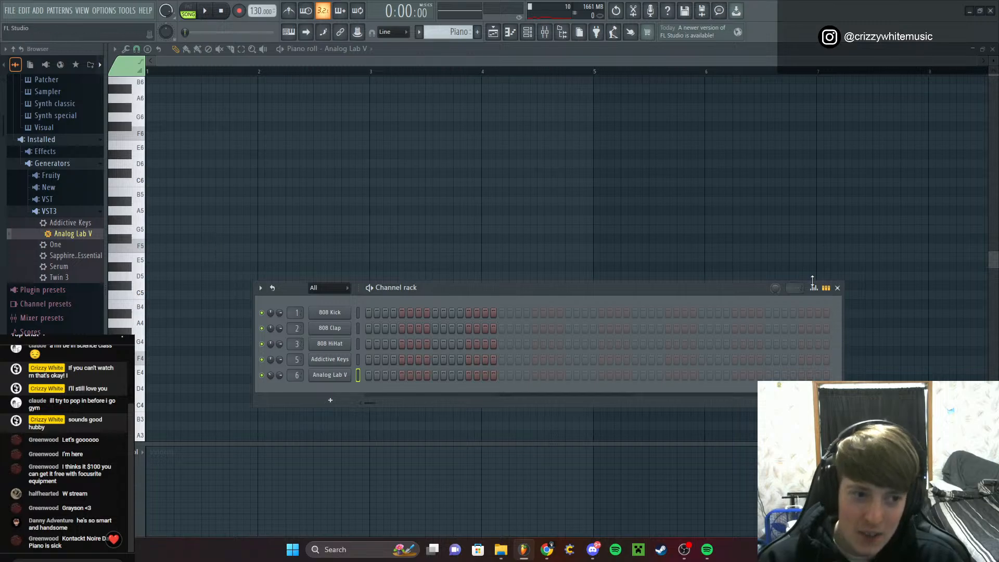
left_click(839, 289)
Switch the Piano pattern's piano roll to the Addictive Keys channel and leave the channel rack closed
left_click(366, 50)
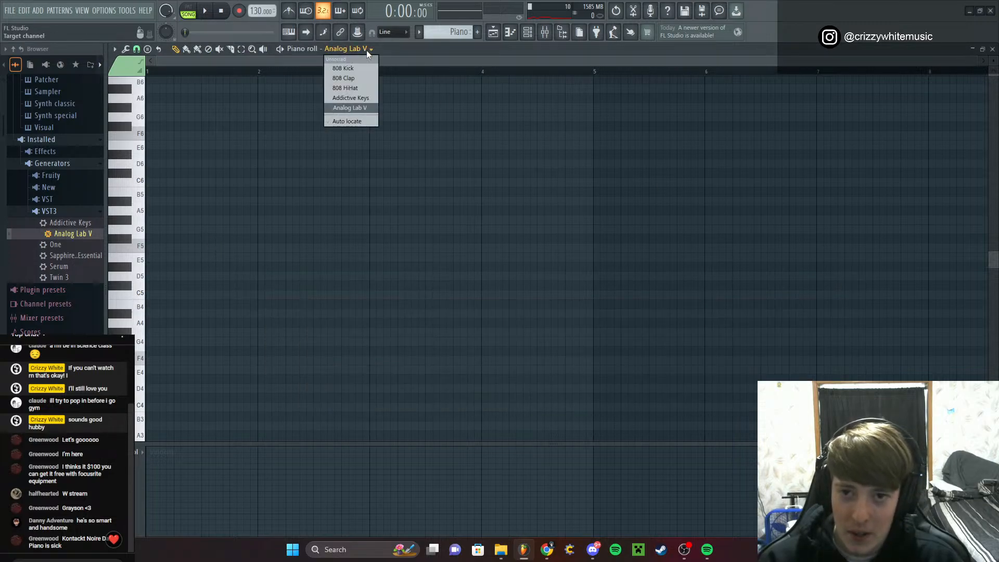
left_click(356, 98)
key("F6")
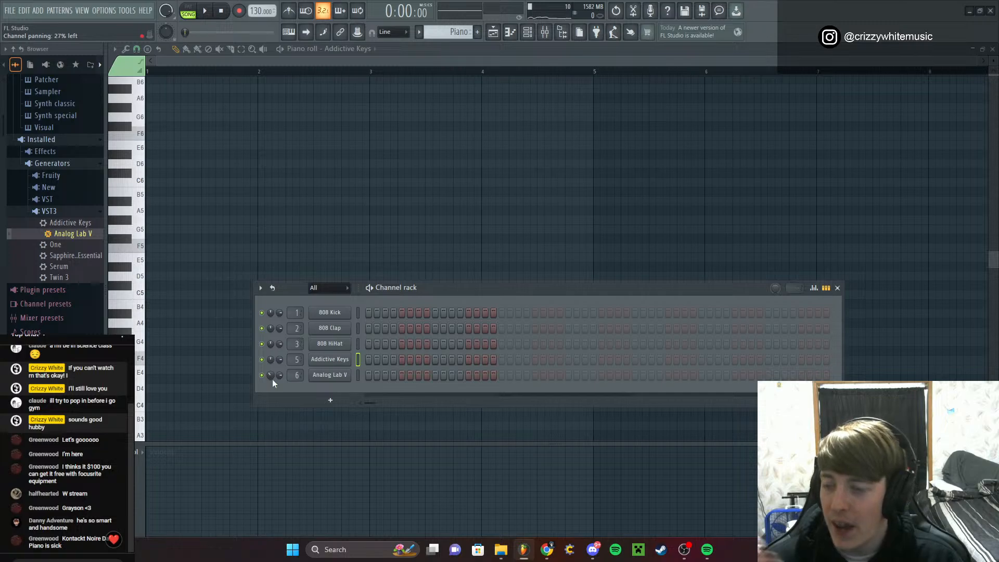
left_click(838, 289)
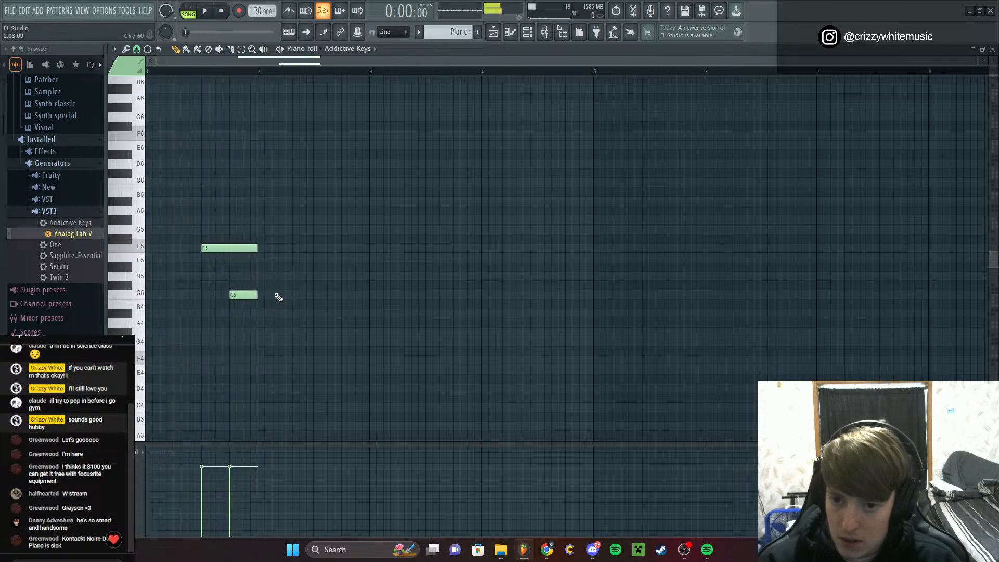
Lengthen the F5 and C5 notes by two beats and add an A#4 note starting on beat 2 of bar 2
key("space")
key("ctrl+a")
left_click_drag(257, 295, 341, 277)
left_click(330, 297)
left_click(288, 276)
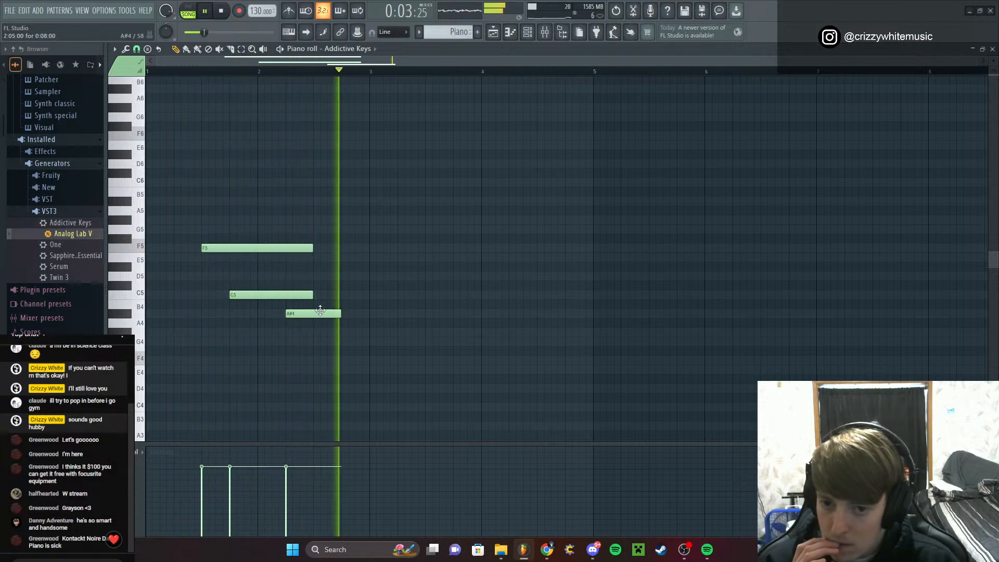
Lengthen all three notes by one beat, and extend the A#4 note one more beat into bar 3
key("ctrl+a")
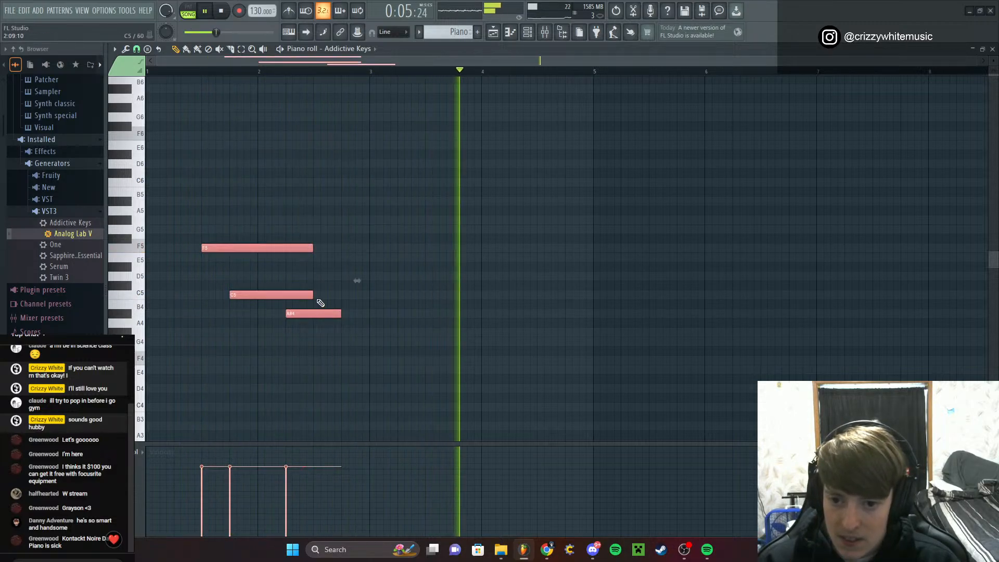
left_click_drag(340, 313, 370, 314)
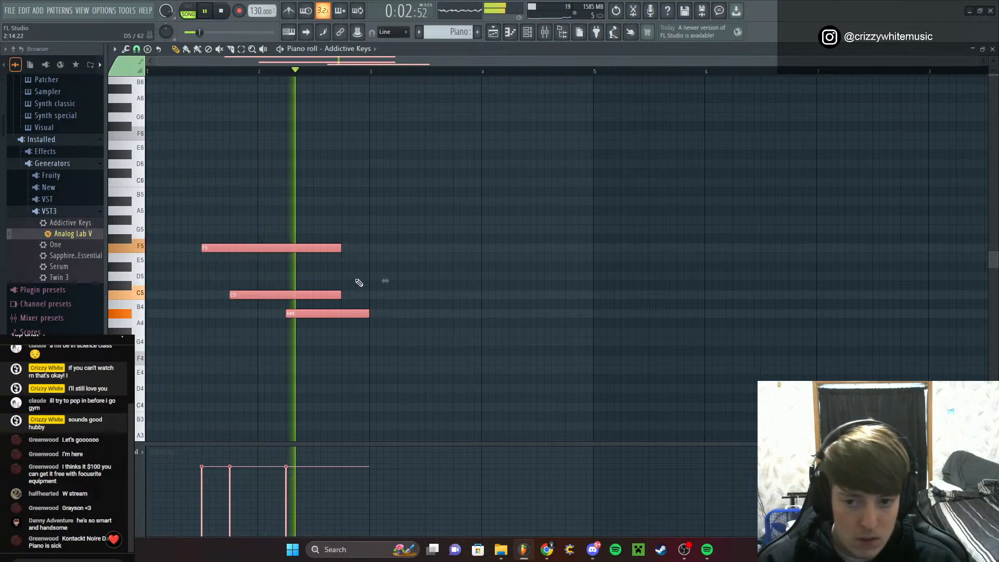
key("space")
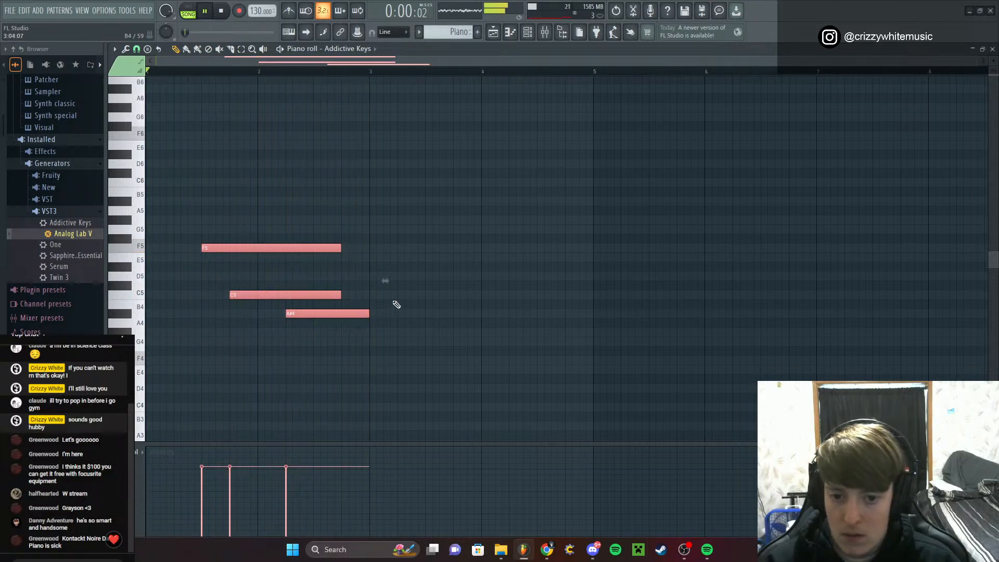
left_click_drag(371, 315, 401, 314)
Add a C5 note on beat 2 and an A#4 note on beat 3 of bar 3, both ending on beat 2 of bar 4
left_click(426, 295)
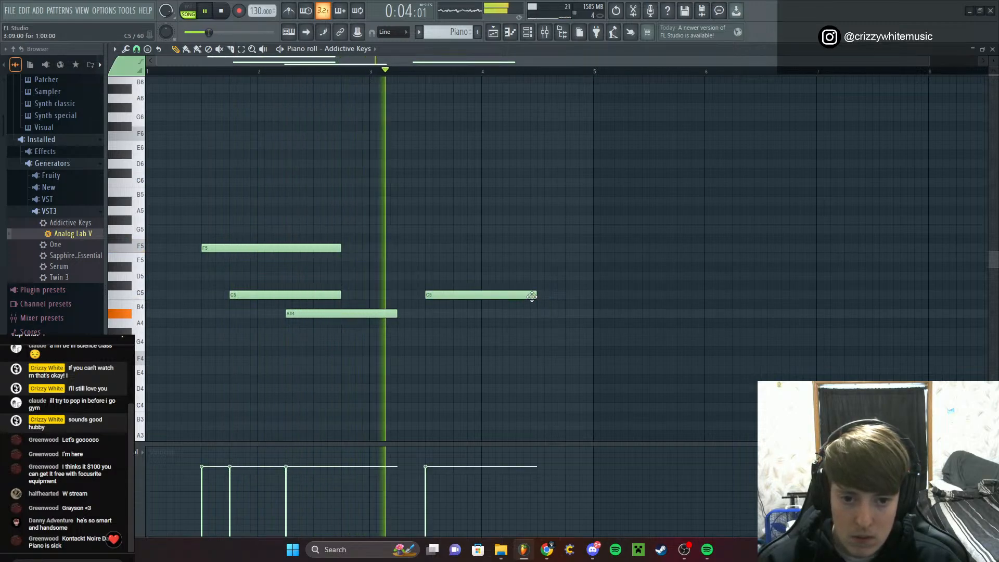
left_click_drag(532, 296, 425, 283)
key("space")
key("space")
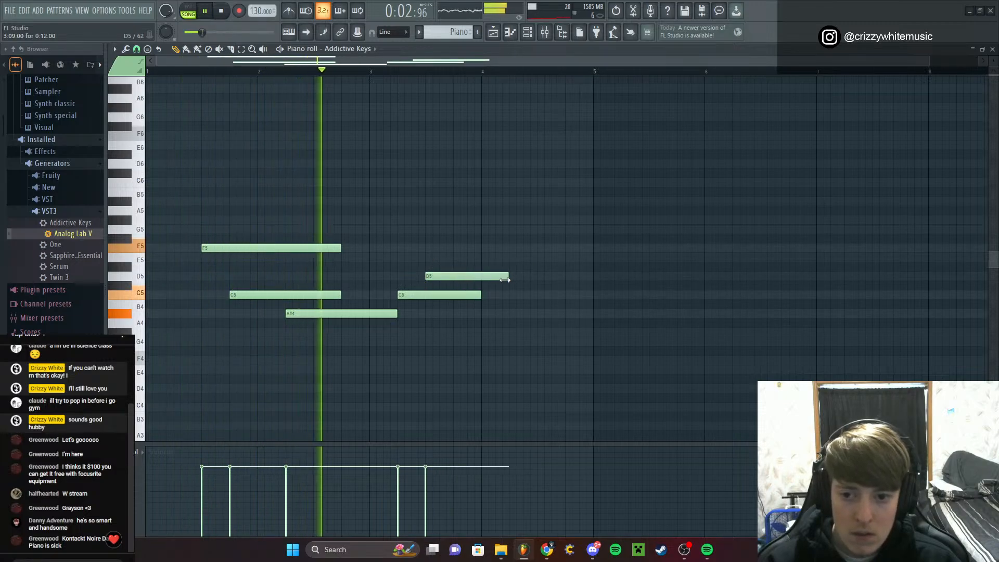
left_click_drag(508, 283, 487, 284)
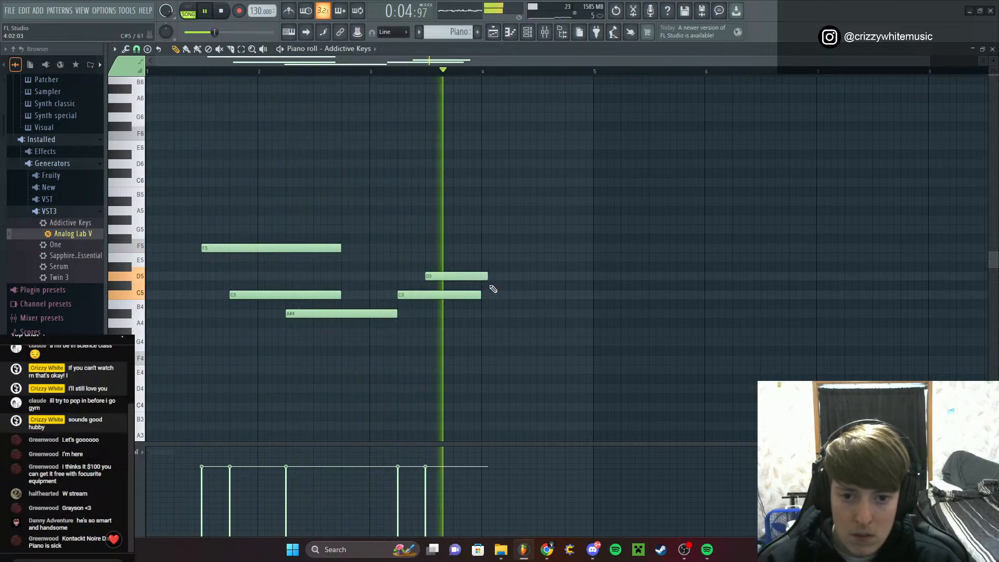
left_click_drag(478, 278, 505, 295)
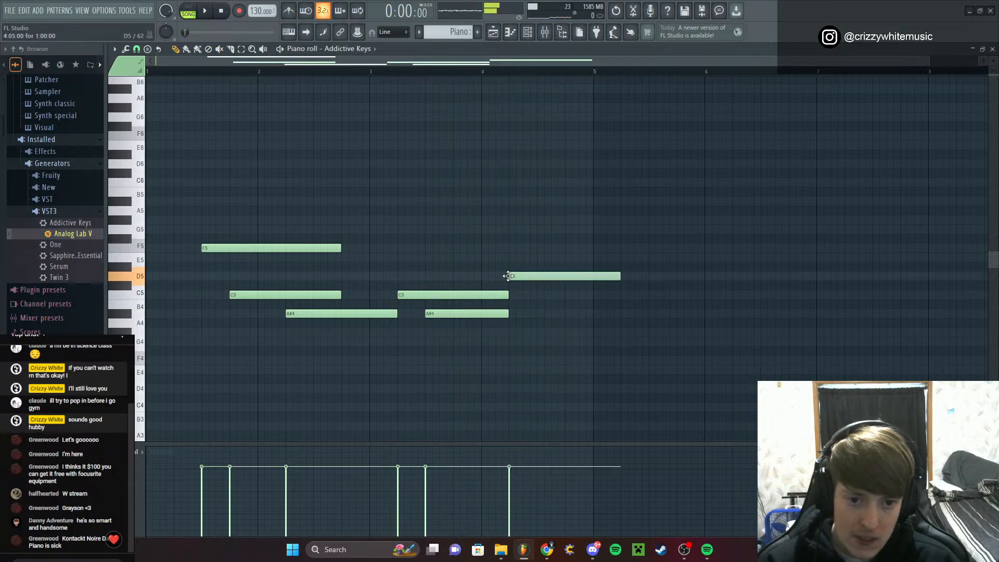
Add D5 and C5 notes on beats 2 and 3 of bar 4, extend both to beat 3 of bar 5, and play them back
key("space")
left_click_drag(609, 274, 581, 274)
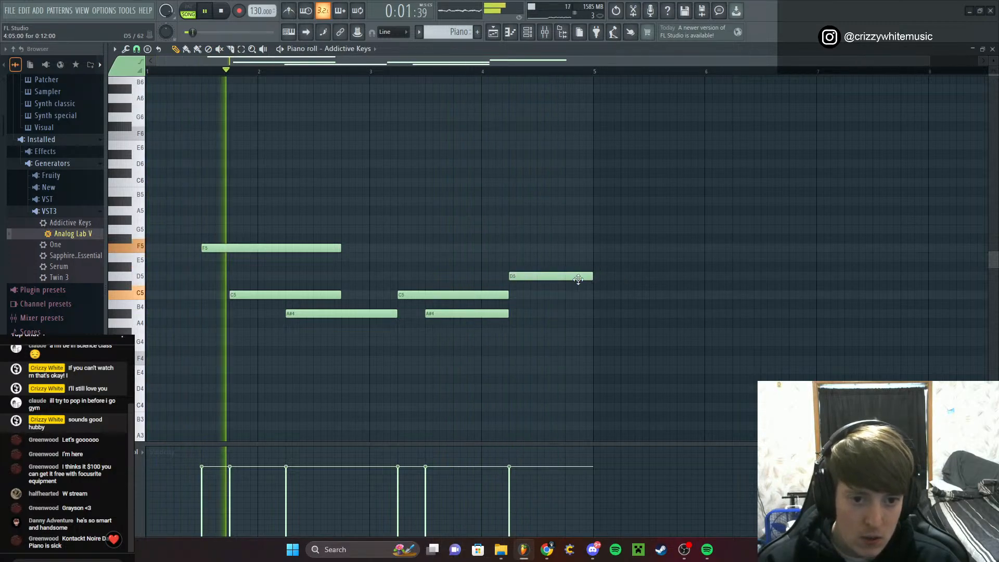
left_click(541, 258)
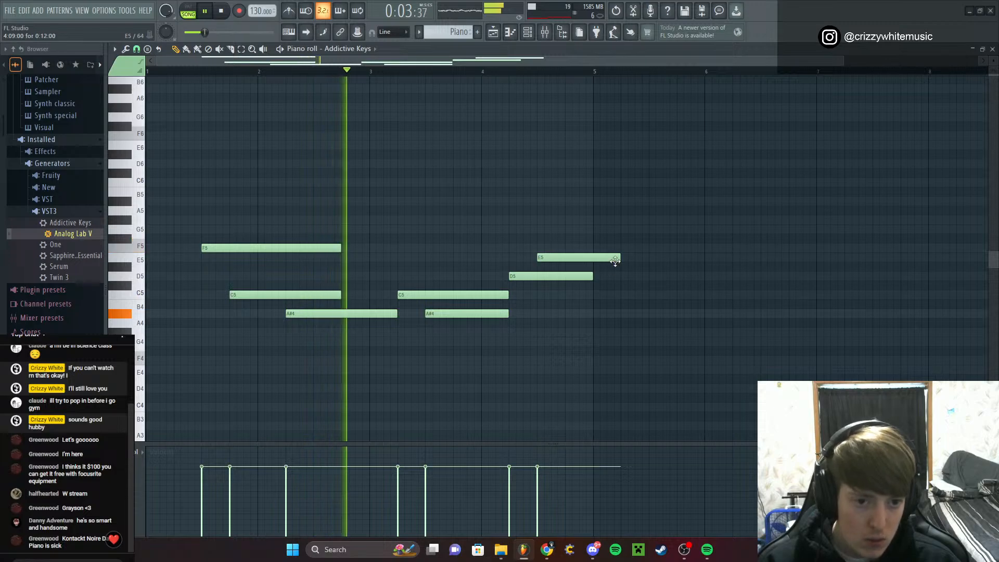
left_click_drag(619, 258, 555, 257)
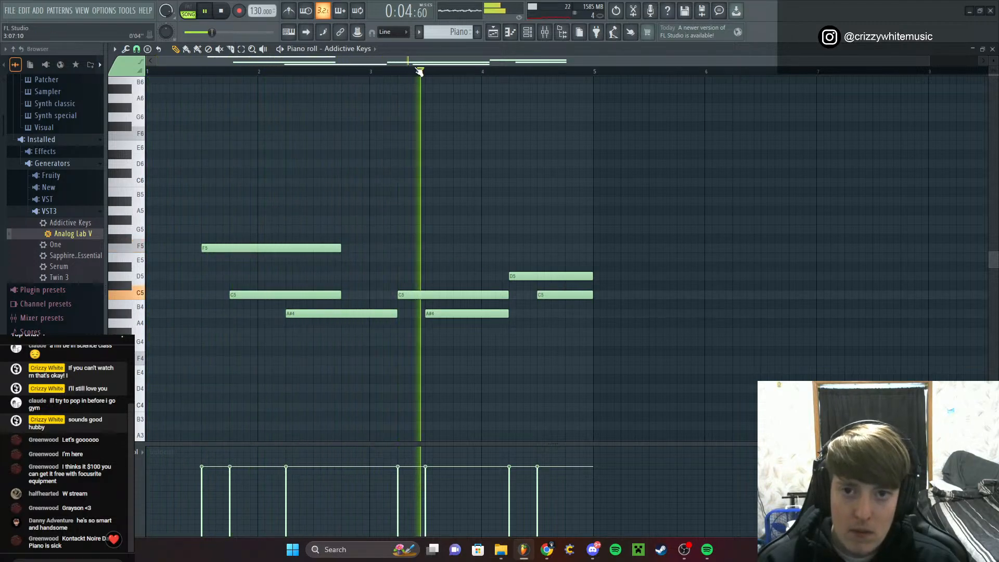
left_click_drag(566, 227, 649, 310)
key("space")
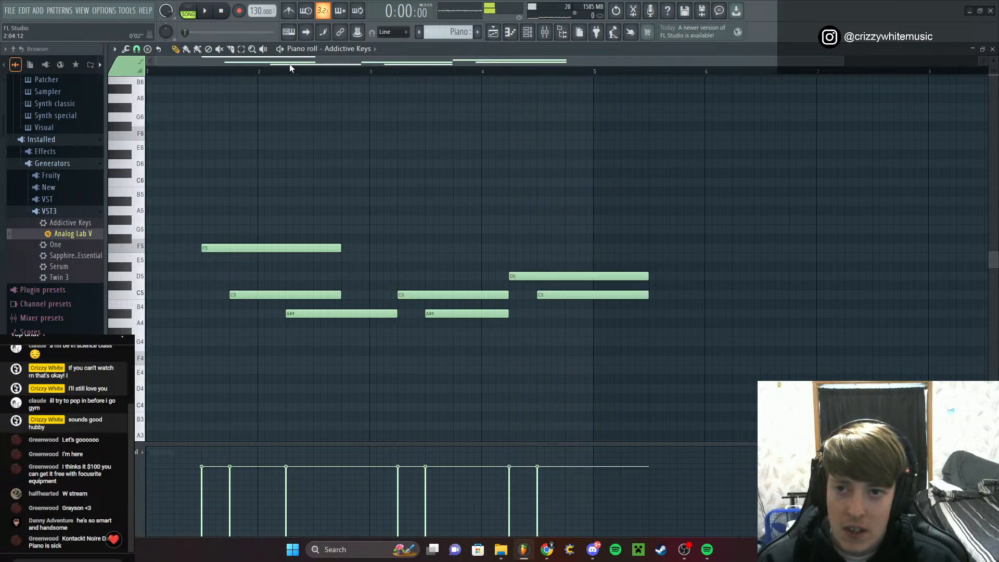
Transpose all notes of the Addictive Keys melody up one octave
key("ctrl+a")
key("ctrl+Up")
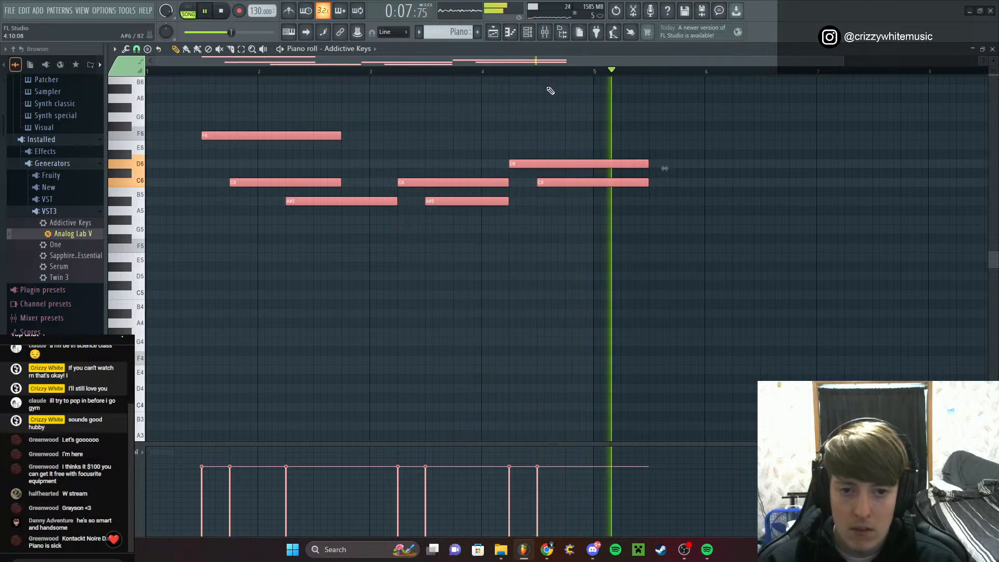
Deselect the melody notes, change the two bar 4 notes to A#5 and G#5, and play the melody back
left_click(511, 266, "ctrl")
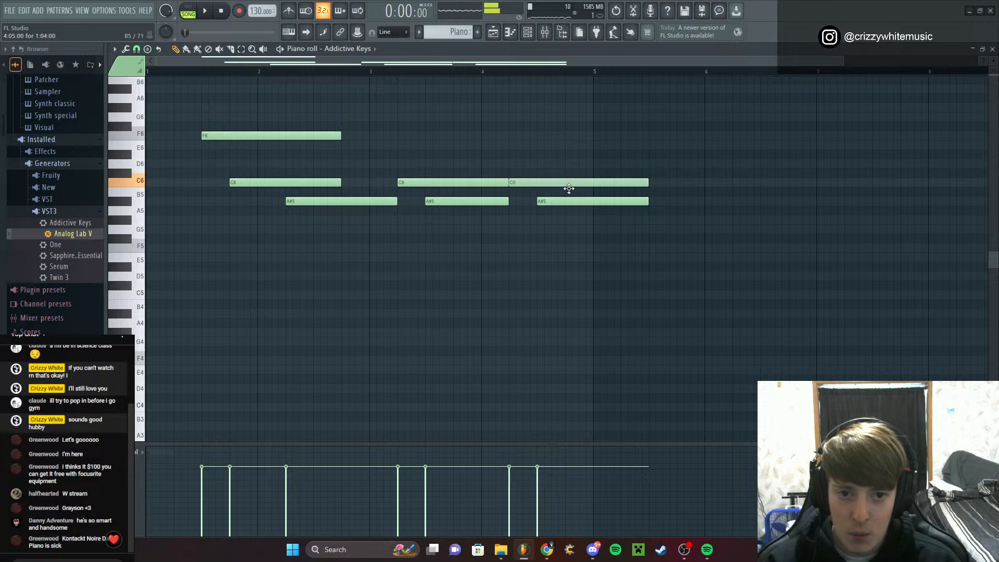
key("space")
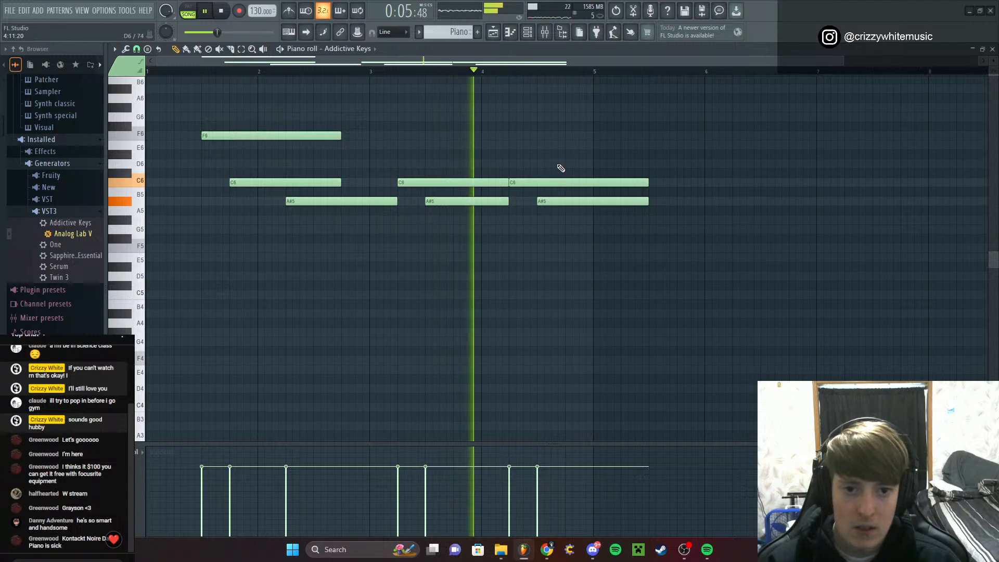
key("space")
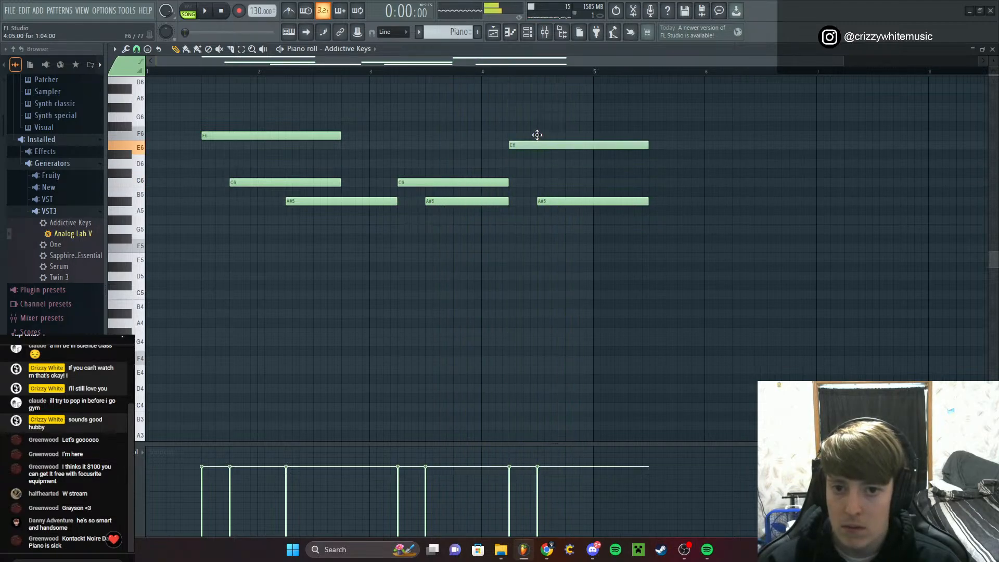
key("space")
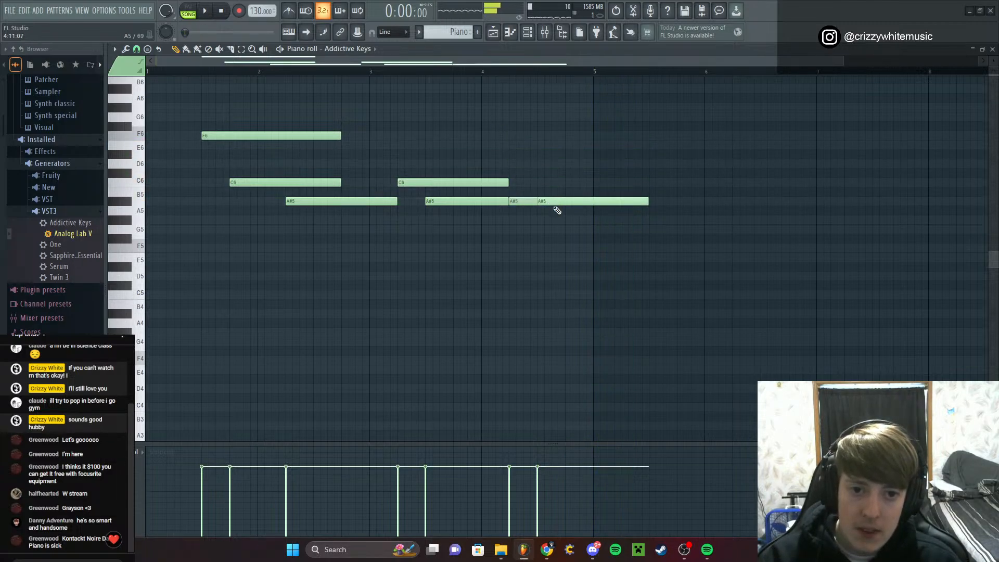
key("space")
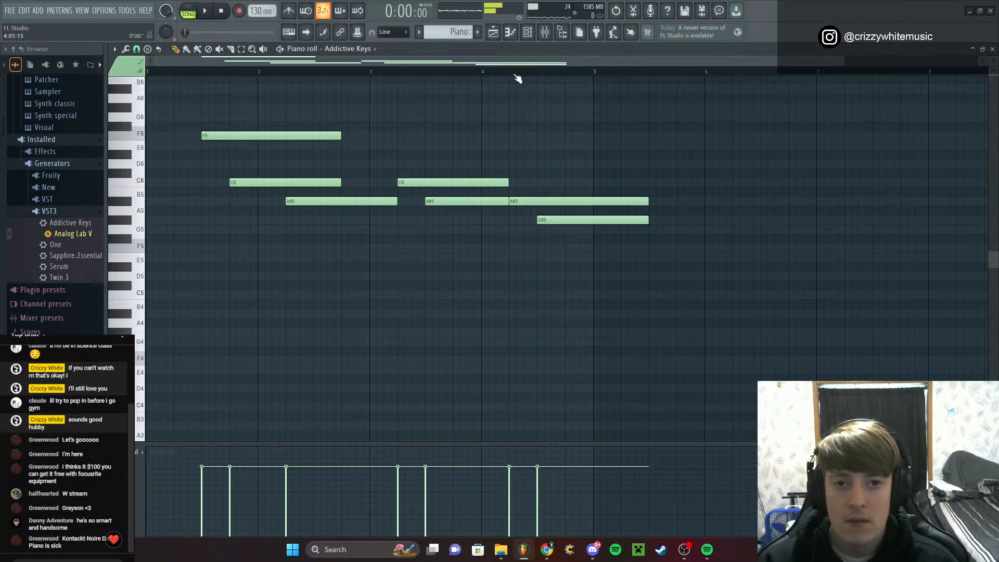
Add one-bar-long C6 and A#5 notes on beats 2 and 3 of bar 5, trying other pitches during playback
left_click_drag(511, 62, 464, 132)
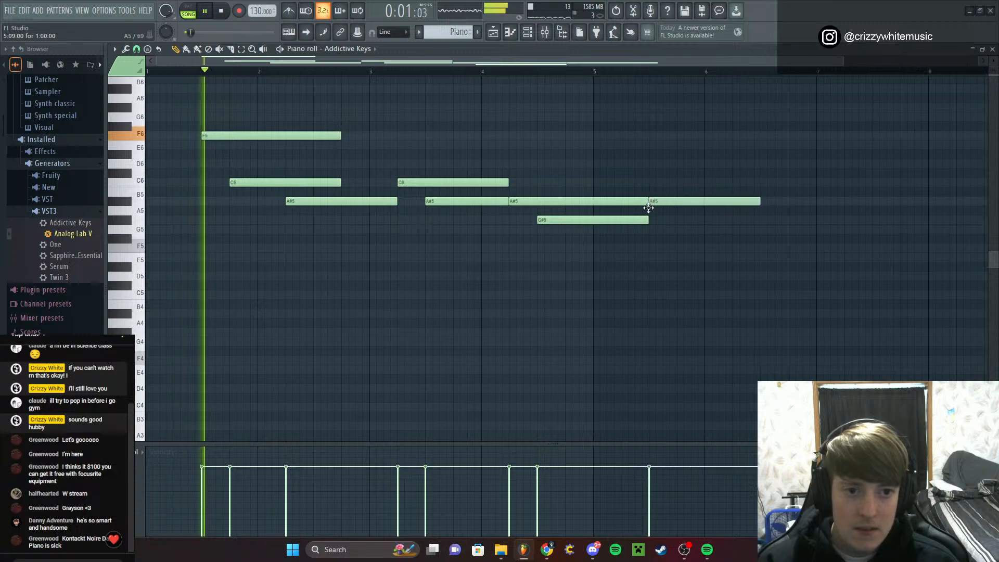
left_click(622, 183)
left_click(658, 164)
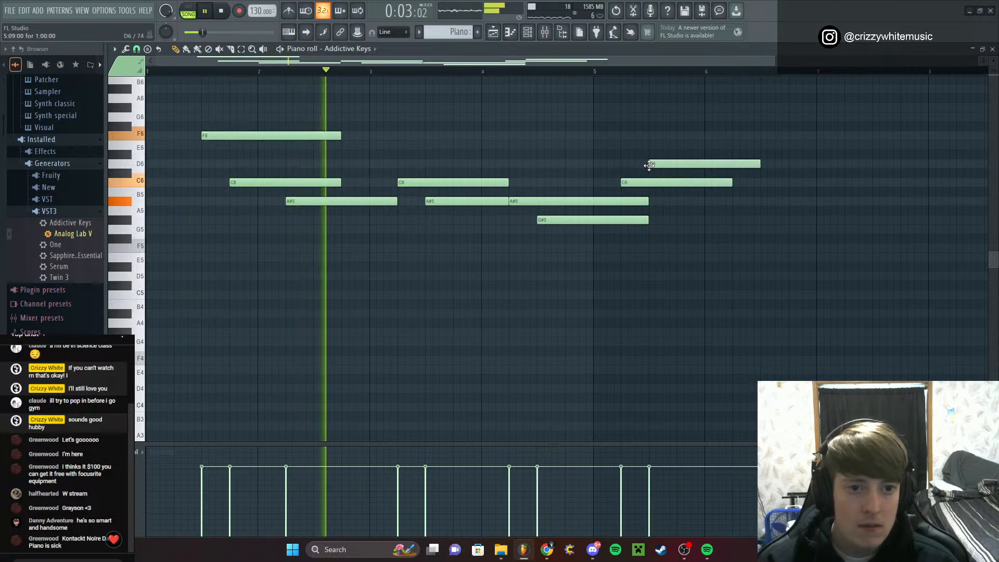
left_click_drag(691, 158, 720, 147)
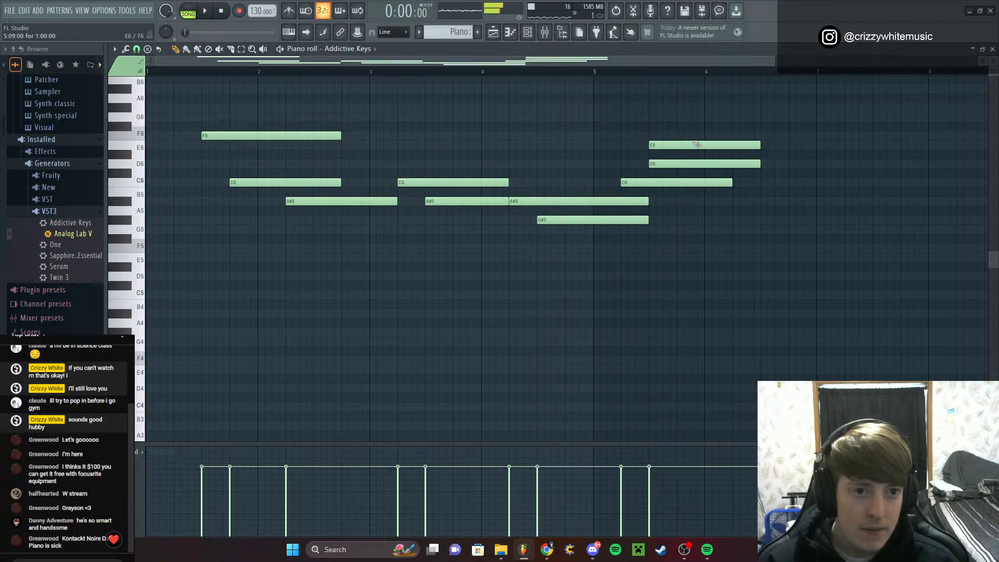
left_click(589, 71)
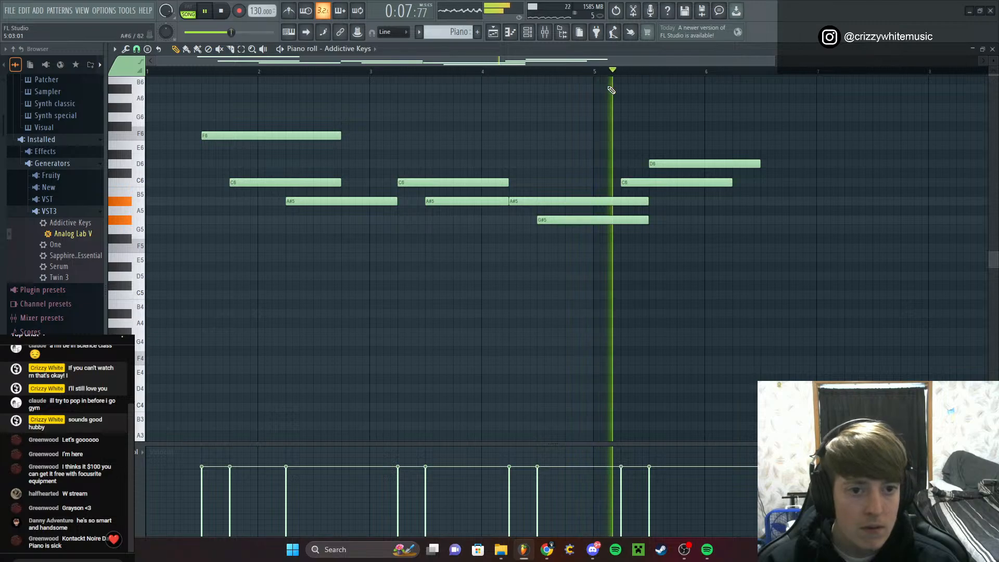
left_click_drag(525, 60, 643, 90)
key("space")
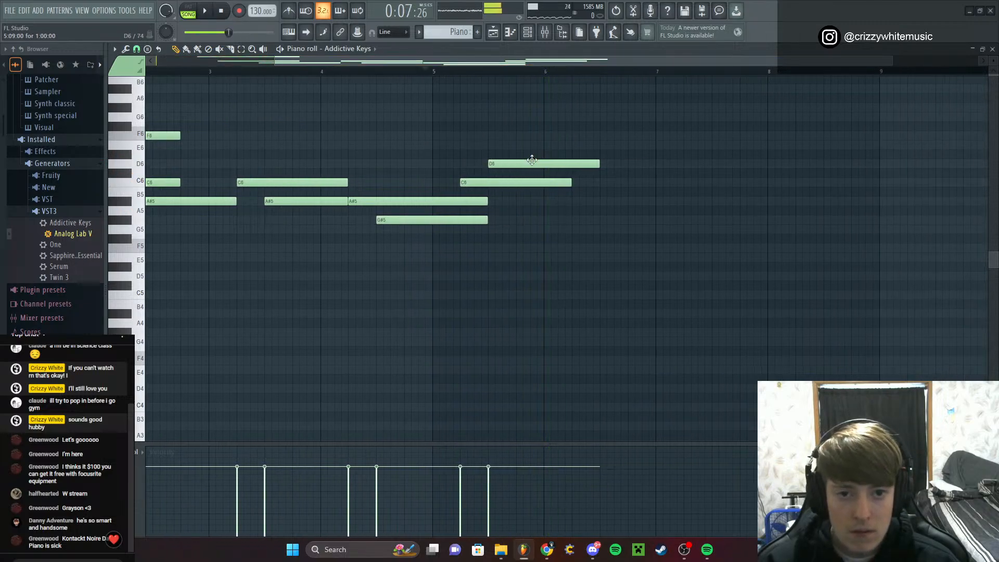
key("space")
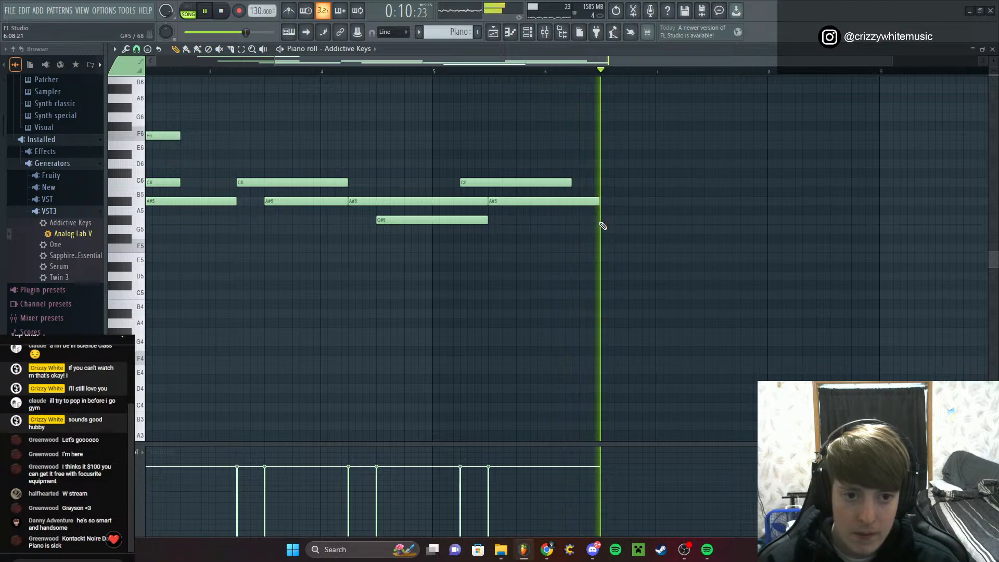
Add a G5 note on beat 2 of bar 7 with a G#5 note starting shortly after beat 3, both ending early in bar 8
left_click(698, 230)
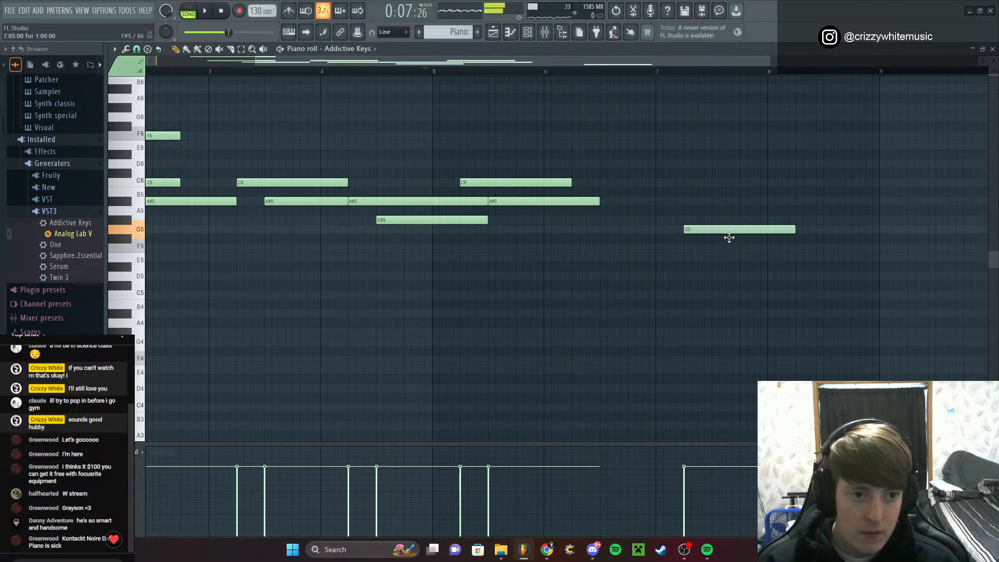
key("space")
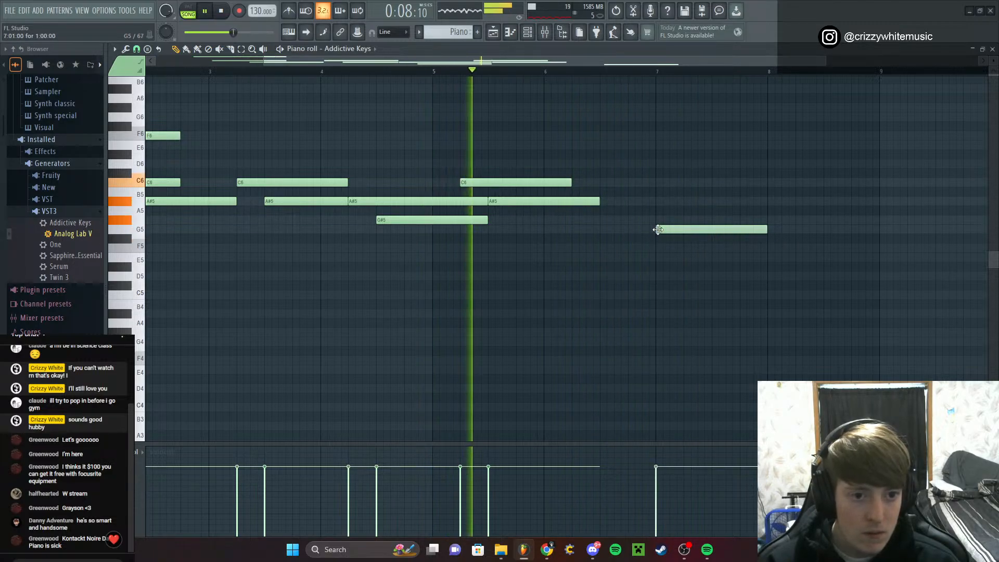
left_click_drag(672, 229, 701, 229)
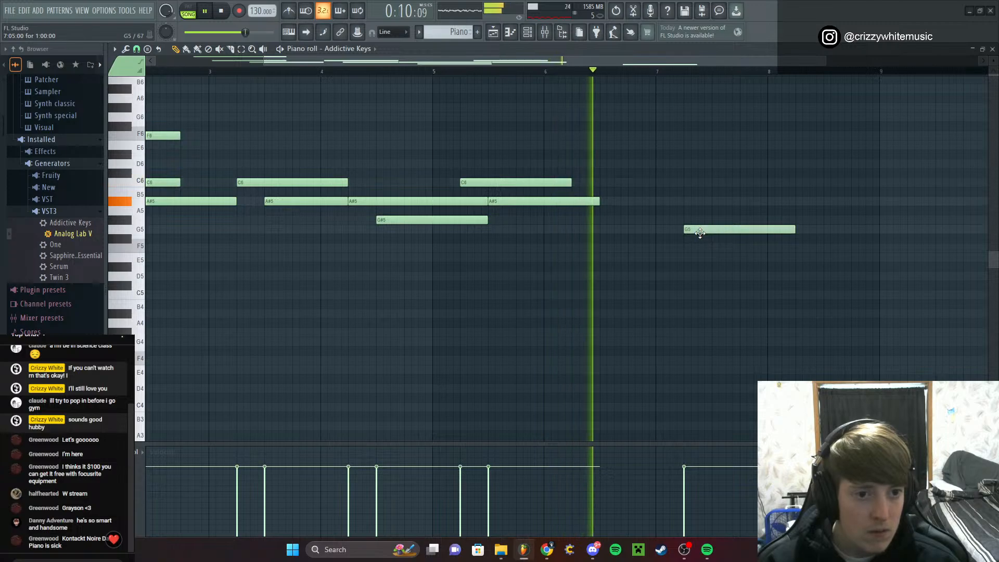
left_click_drag(791, 230, 769, 222)
left_click(720, 219)
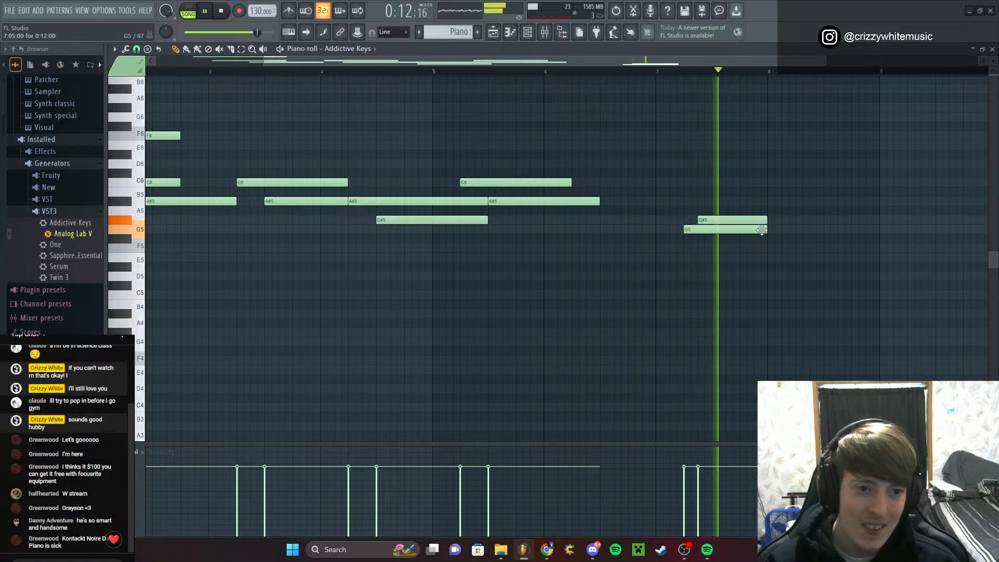
key("space")
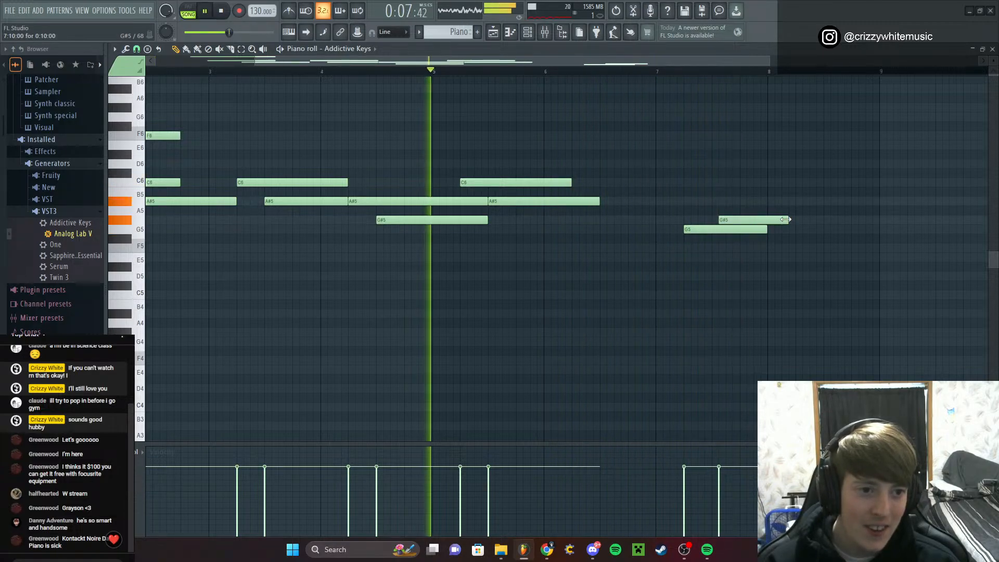
key("space")
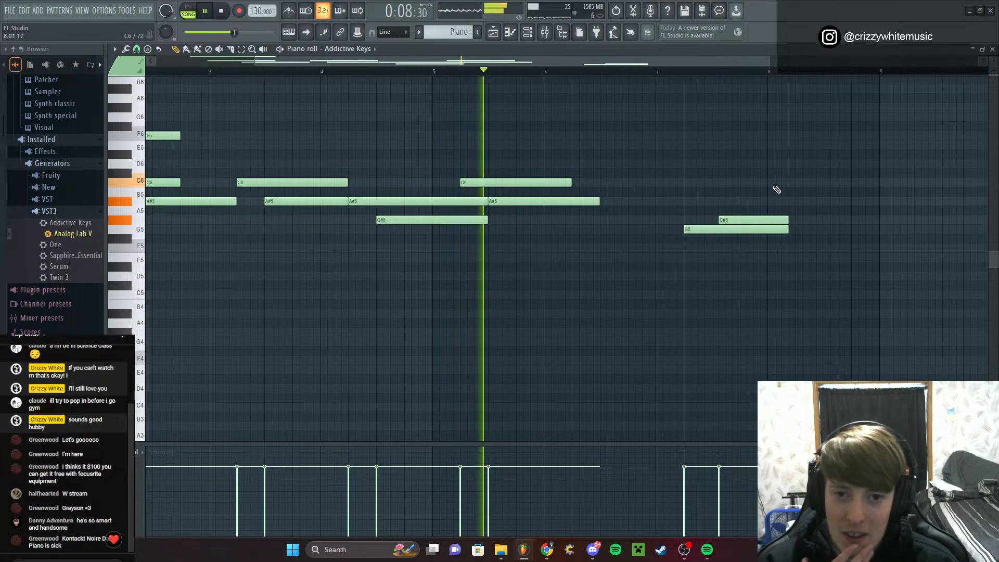
Shift the G#5 note to beat 4 of bar 7, extend both notes to beat 3 of bar 8, and return to the playlist
left_click_drag(587, 71, 675, 74)
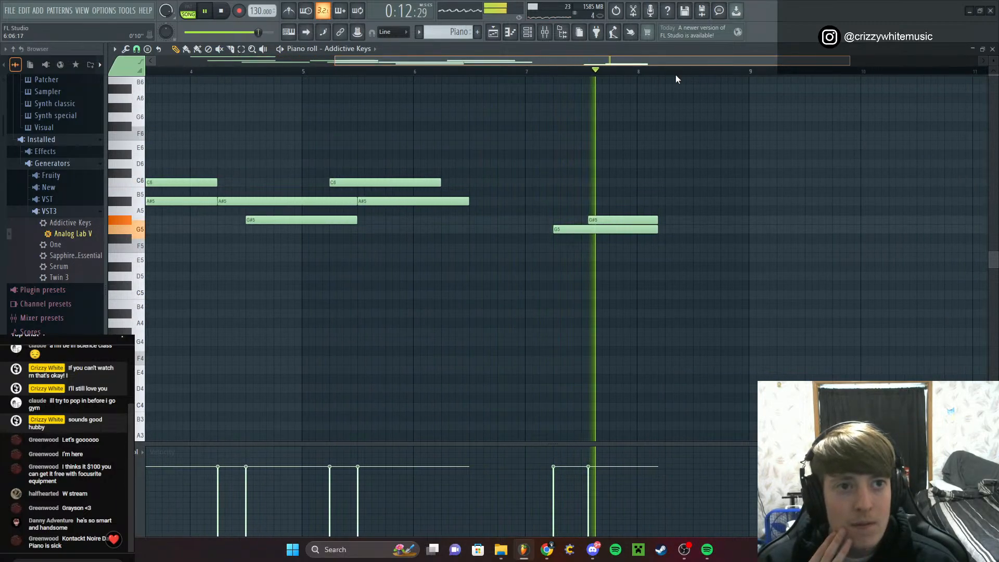
key("space")
left_click_drag(626, 219, 657, 220)
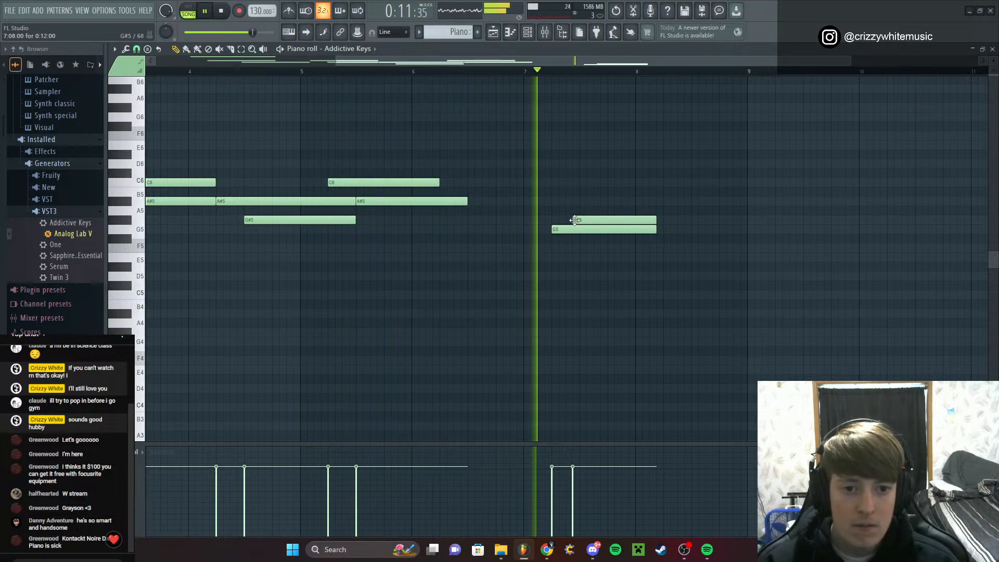
left_click_drag(595, 219, 692, 230)
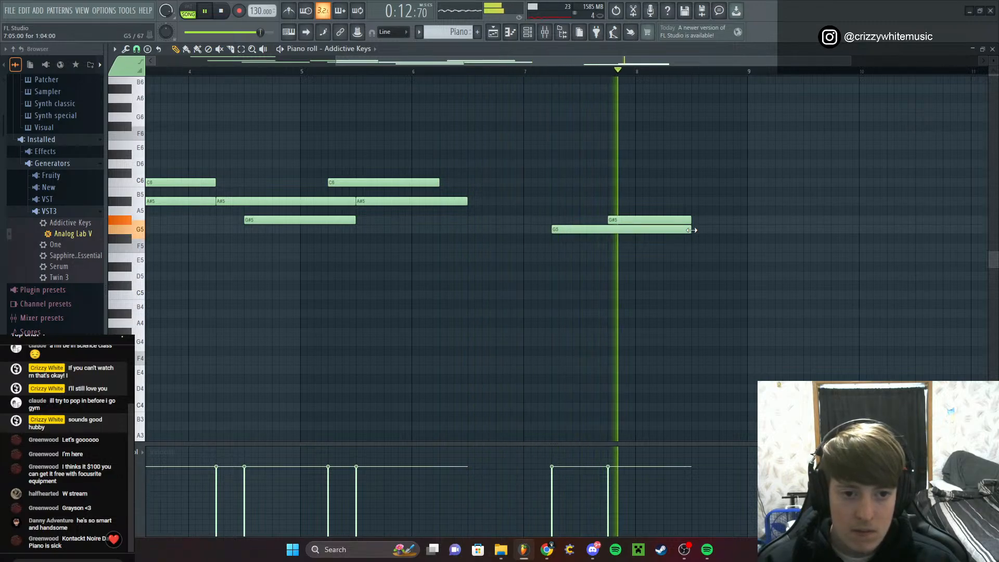
left_click(993, 49)
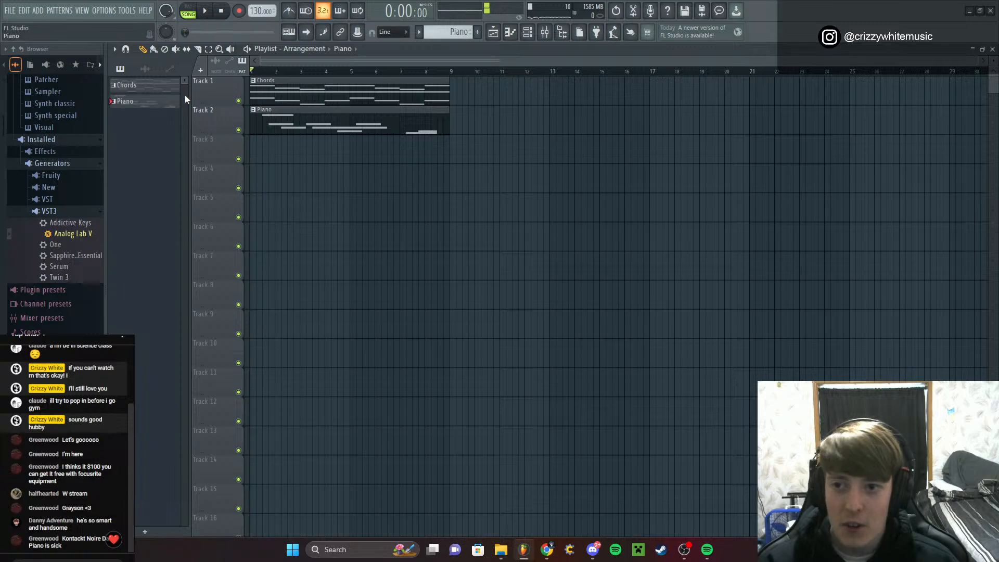
Create a new pattern named Guitar and place it at the start of Track 3 in the playlist
left_click(477, 33)
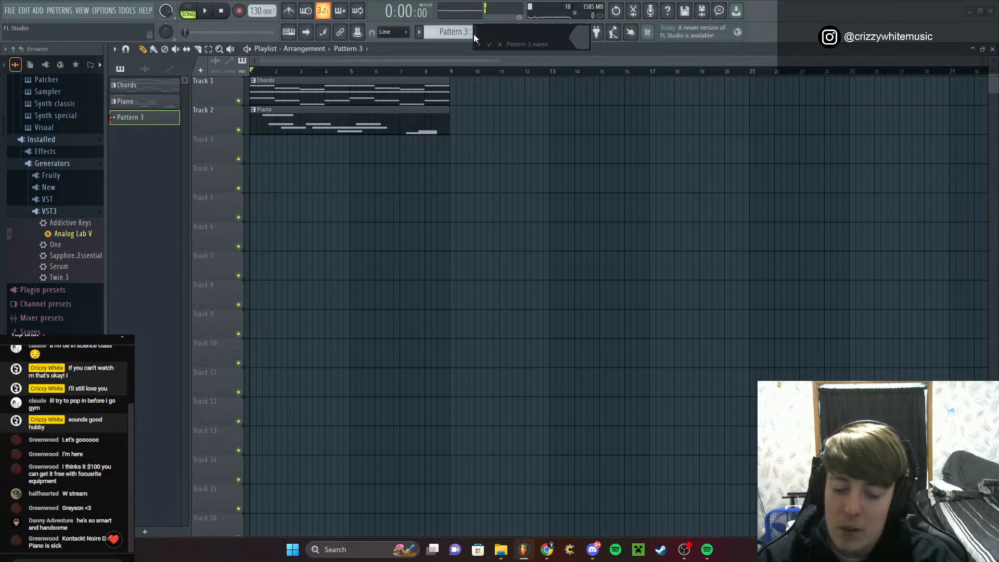
type("Guitar")
key("Return")
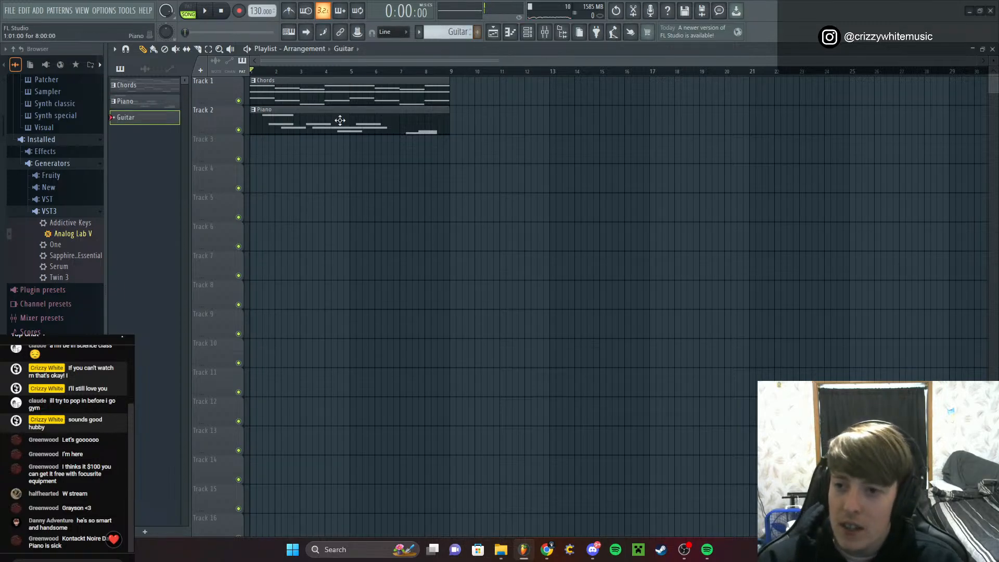
Add the Sapphire Guitar Essential instrument as a new channel in the channel rack and reposition its window
left_click(529, 33)
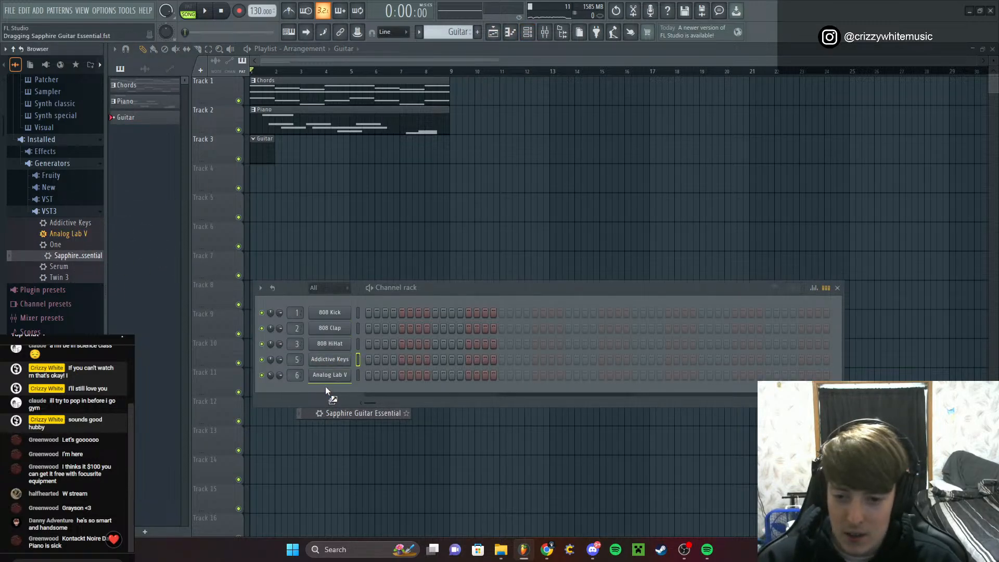
left_click_drag(326, 386, 326, 386)
left_click_drag(332, 117, 534, 77)
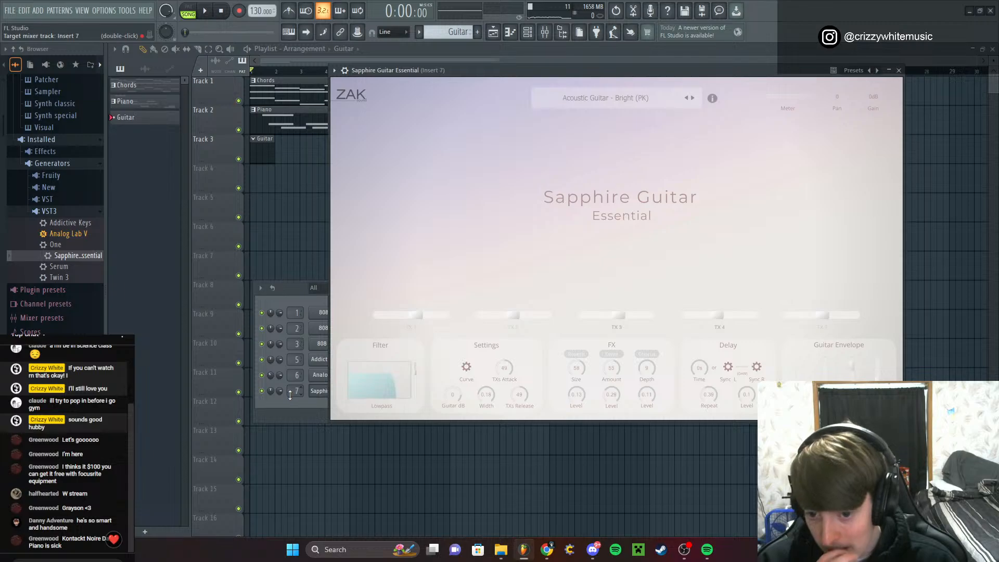
left_click_drag(269, 391, 270, 386)
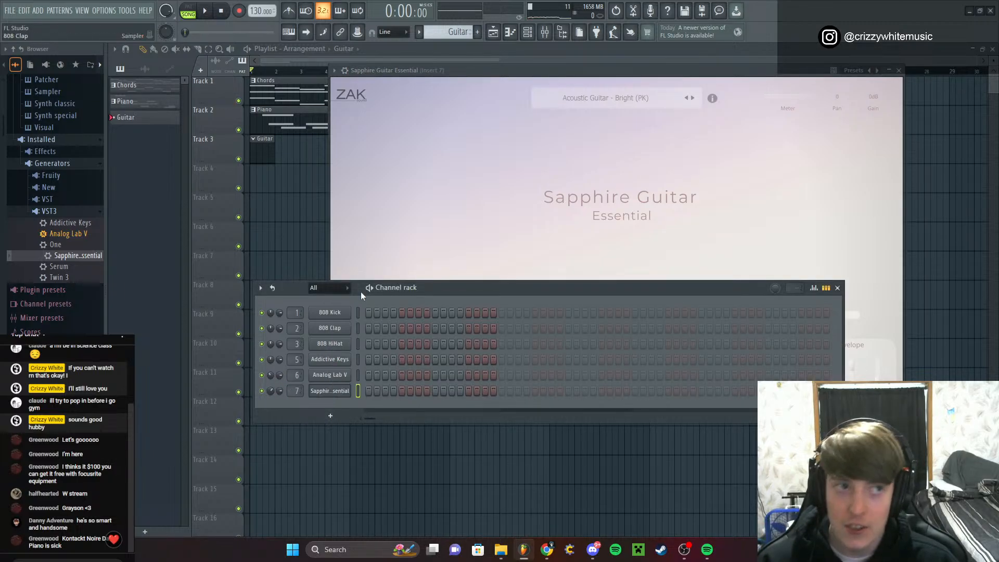
Load the Fretboard Notes preset Electric Guitar - Clean (FT) in Sapphire Guitar Essential and close the instrument window
left_click(532, 126)
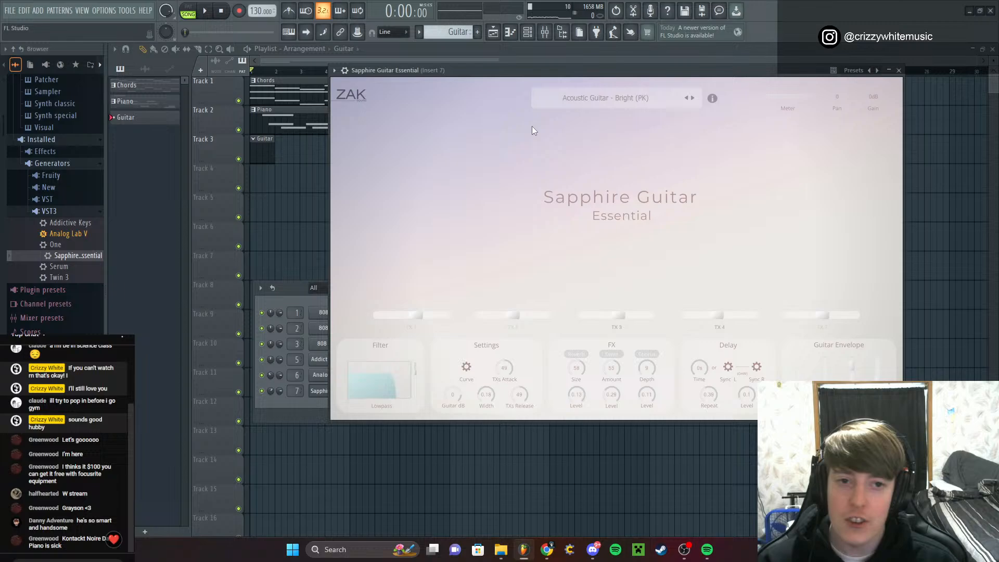
left_click(588, 100)
mouse_move(585, 104)
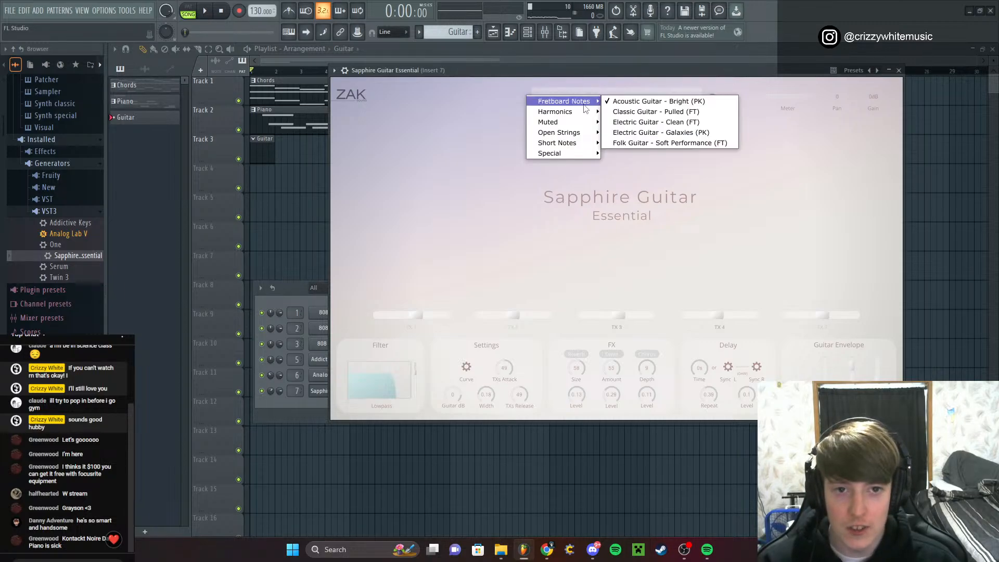
left_click(640, 122)
left_click(517, 35)
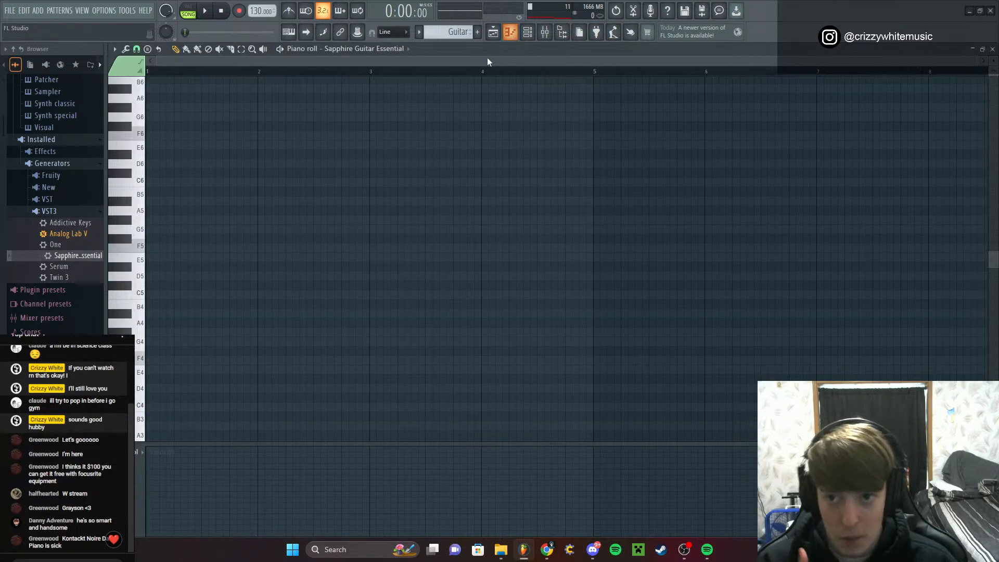
left_click(992, 49)
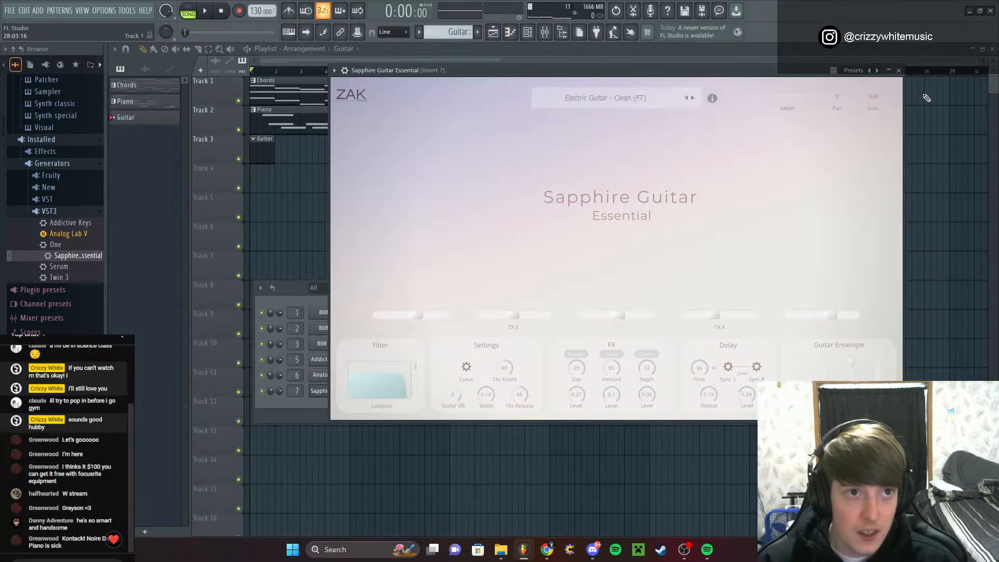
left_click(898, 71)
Copy all notes of the Chords pattern into the Guitar pattern's Sapphire Guitar Essential piano roll
double_click(355, 99)
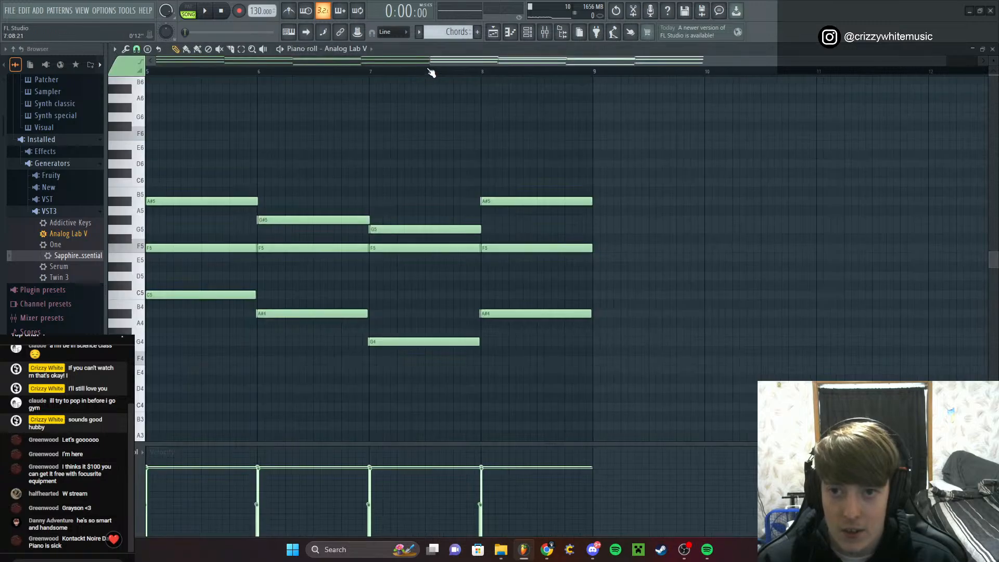
key("ctrl+a")
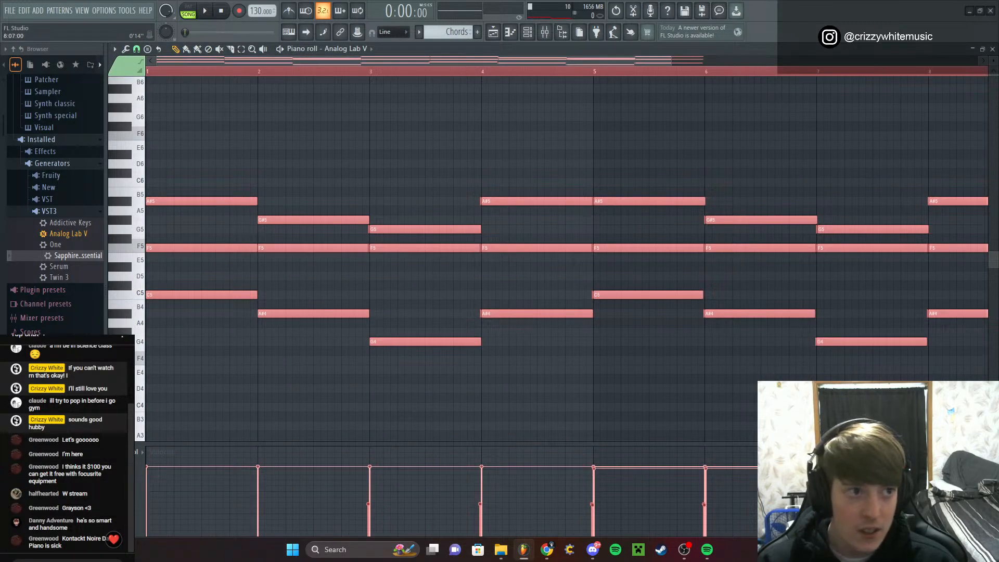
left_click(993, 49)
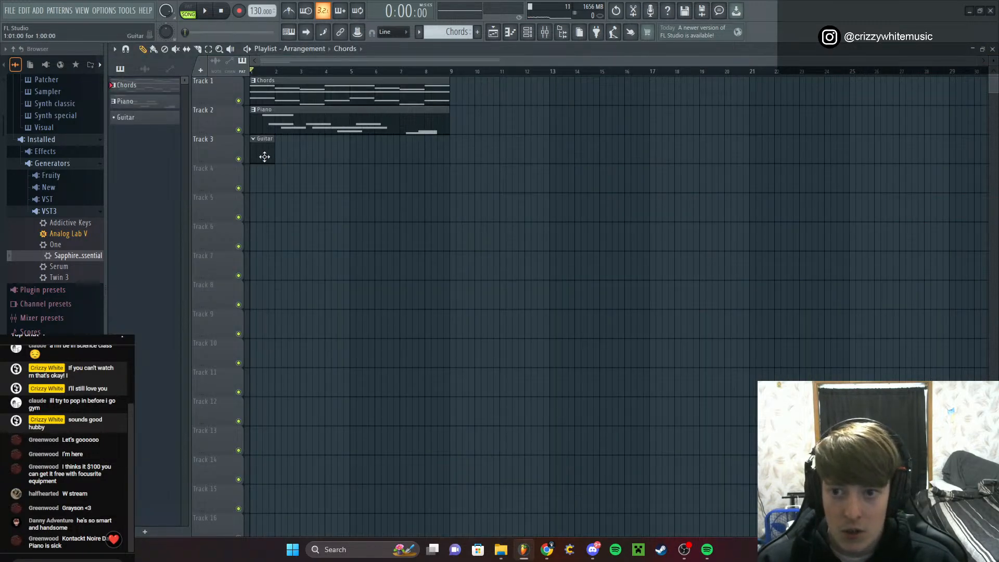
double_click(265, 157)
left_click(337, 49)
left_click(341, 117)
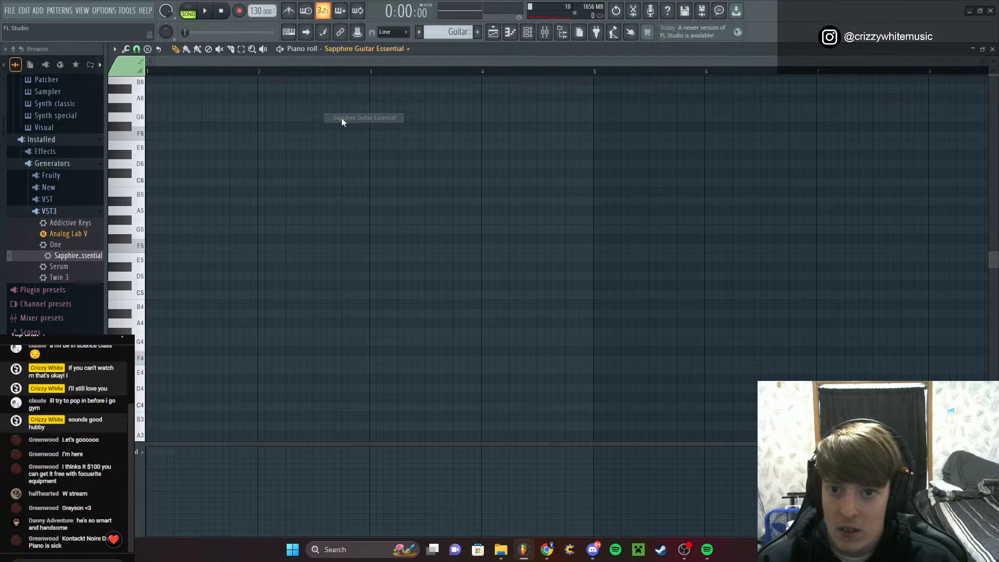
key("ctrl+v")
left_click(366, 165)
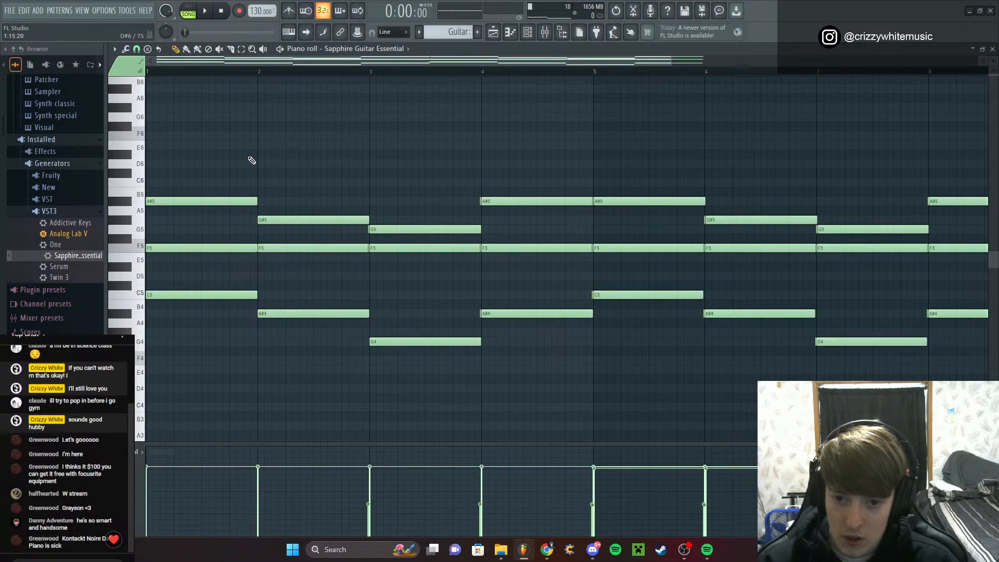
Delete the upper chord notes in bars 1 to 4 of the Guitar pattern, keeping only the lowest note of each chord
scroll(246, 161, "down", 3)
scroll(248, 163, "up", 3)
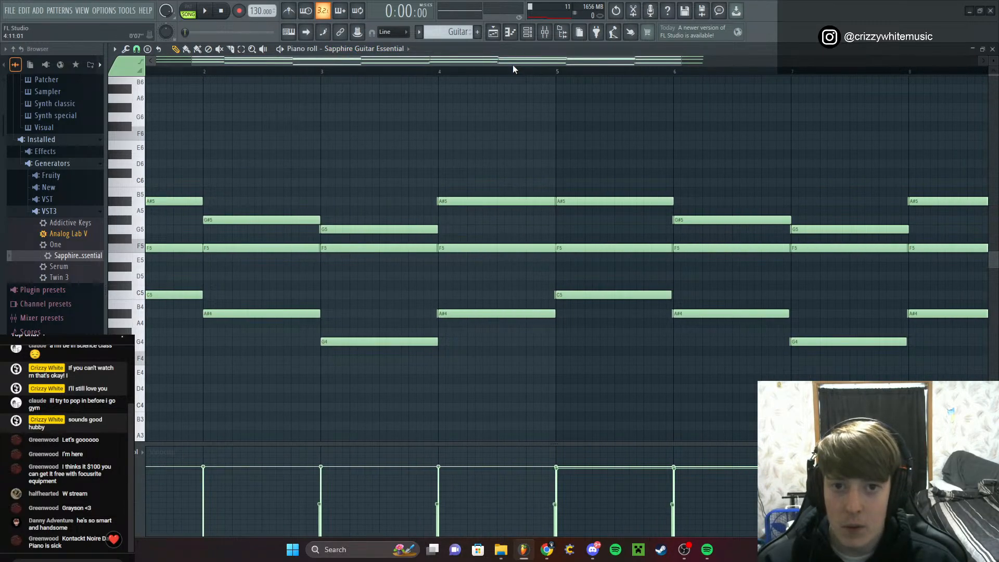
left_click_drag(512, 62, 301, 80)
right_click(303, 220)
right_click(283, 248)
right_click(257, 249)
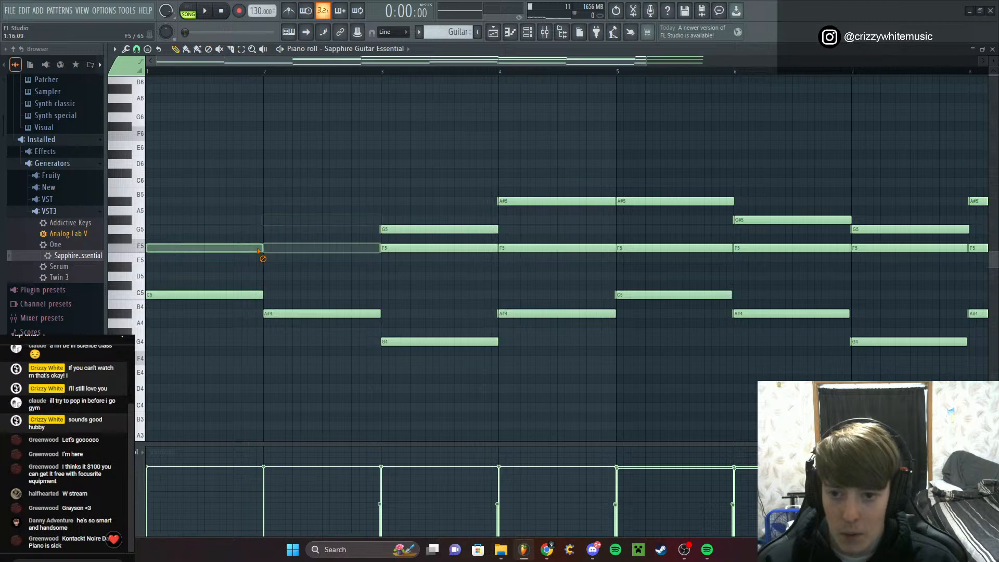
right_click(457, 229)
right_click(462, 248)
key("space")
right_click(520, 200)
right_click(509, 248)
right_click(498, 248)
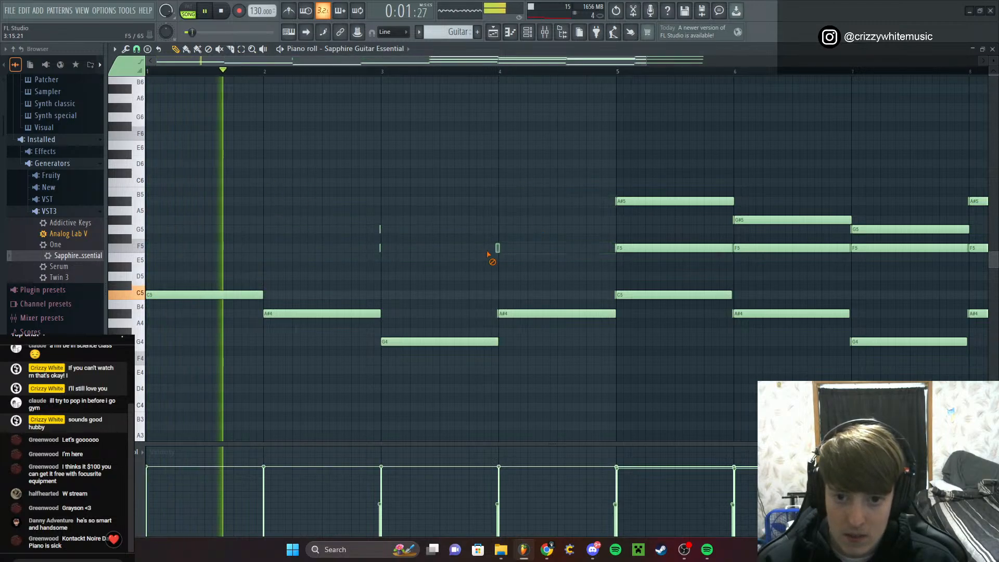
right_click(380, 248)
right_click(380, 229)
key("space")
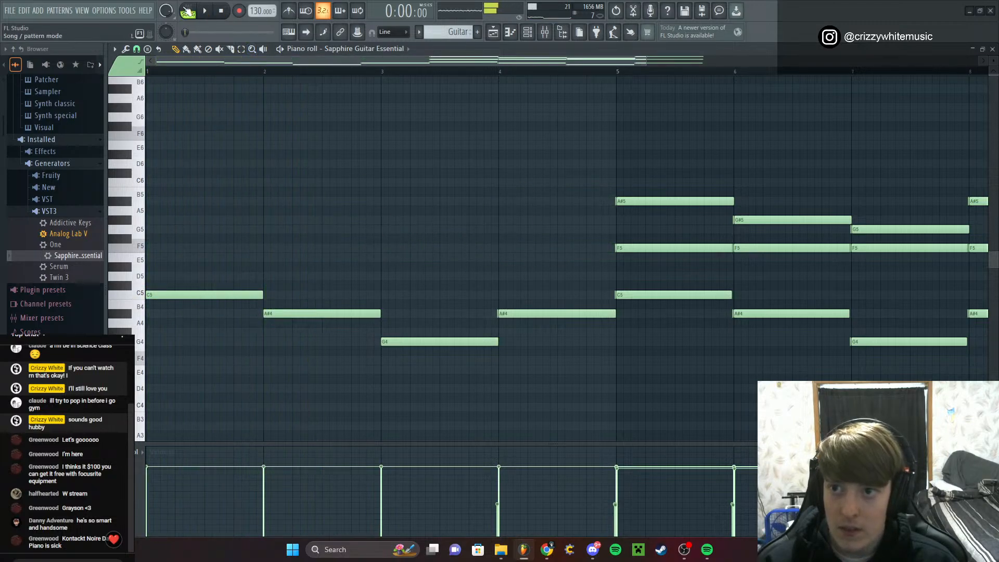
Switch playback to pattern mode and delete the upper chord notes in bars 5 to 8, keeping only the lowest notes
left_click(185, 9)
key("space")
left_click_drag(512, 62, 587, 92)
right_click(549, 201)
right_click(491, 248)
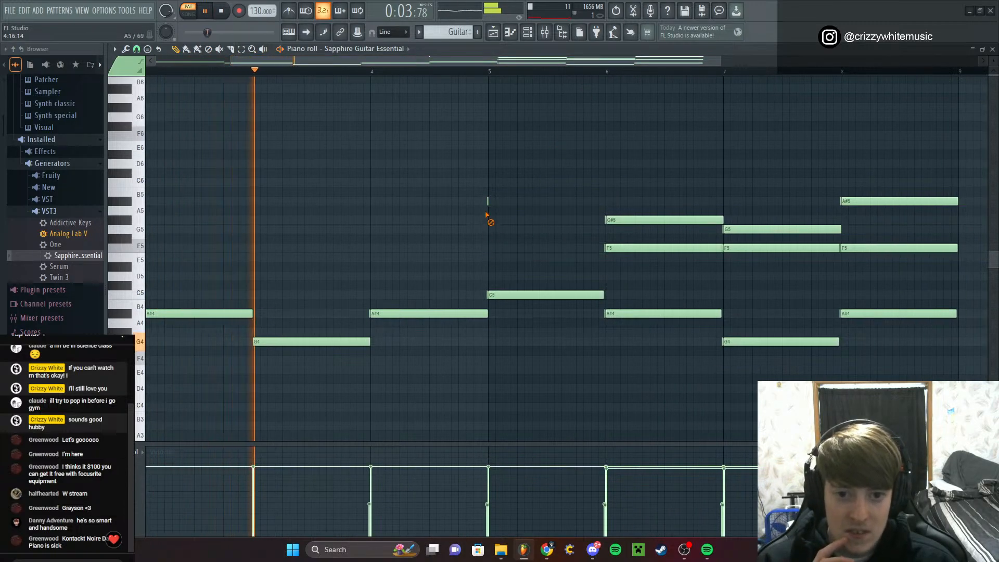
right_click(614, 219)
right_click(611, 248)
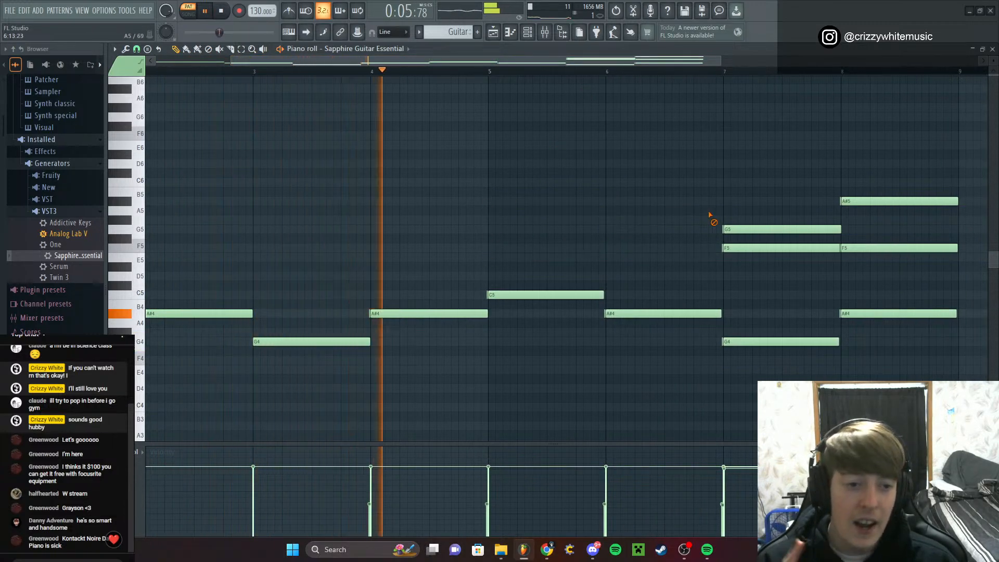
right_click(727, 229)
right_click(727, 248)
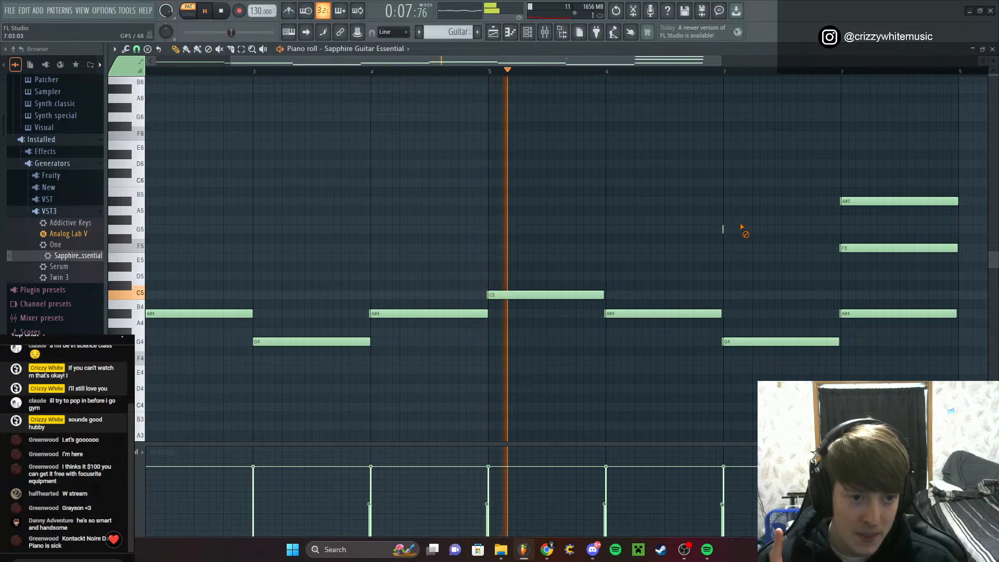
right_click(844, 201)
right_click(849, 248)
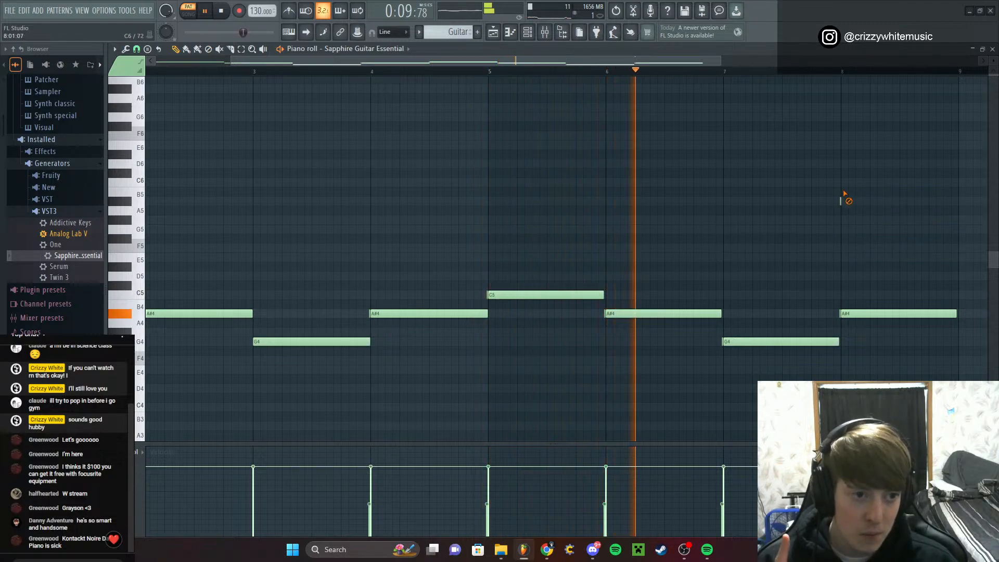
Delete the stray short A#4 note at the start of bar 8, keeping the full-length A#4 note
left_click_drag(674, 64, 765, 69)
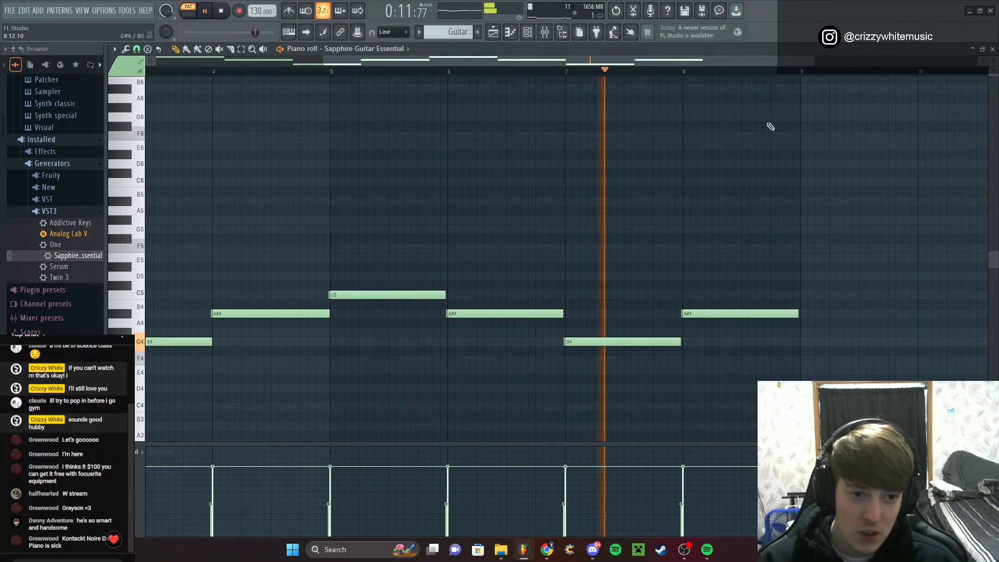
scroll(682, 285, "up", 3)
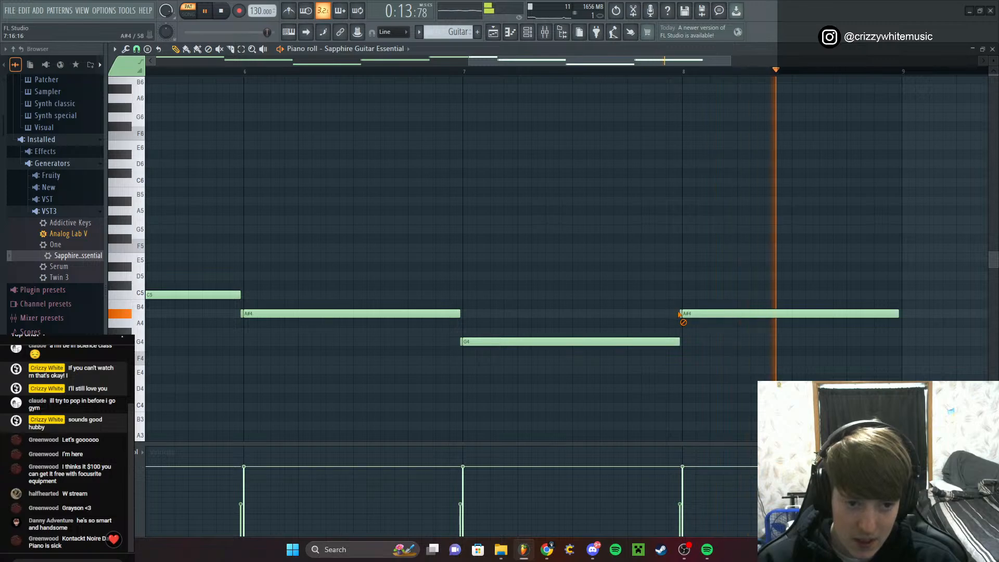
right_click(683, 313)
key("ctrl+z")
right_click(685, 314)
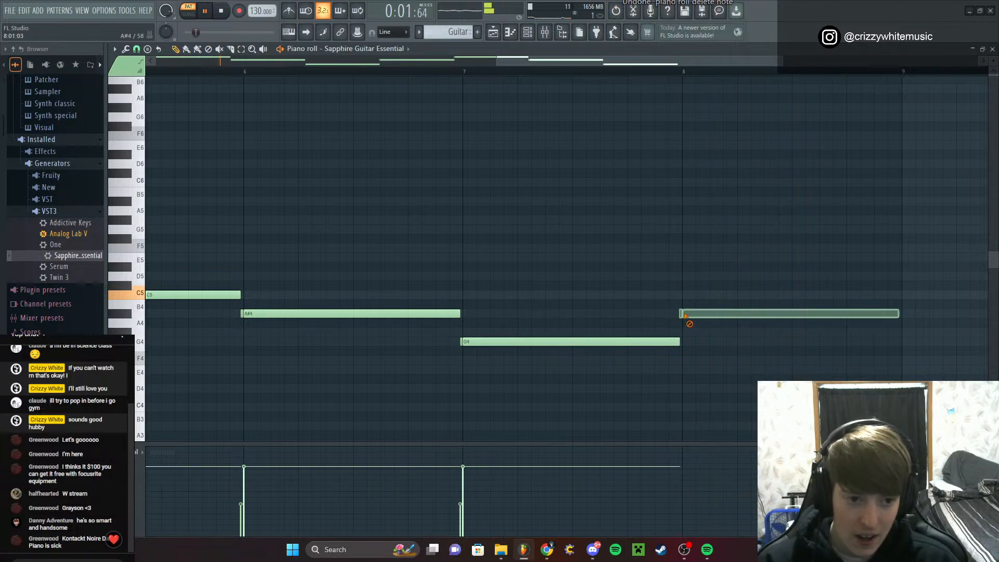
key("ctrl+z")
scroll(691, 288, "up", 3)
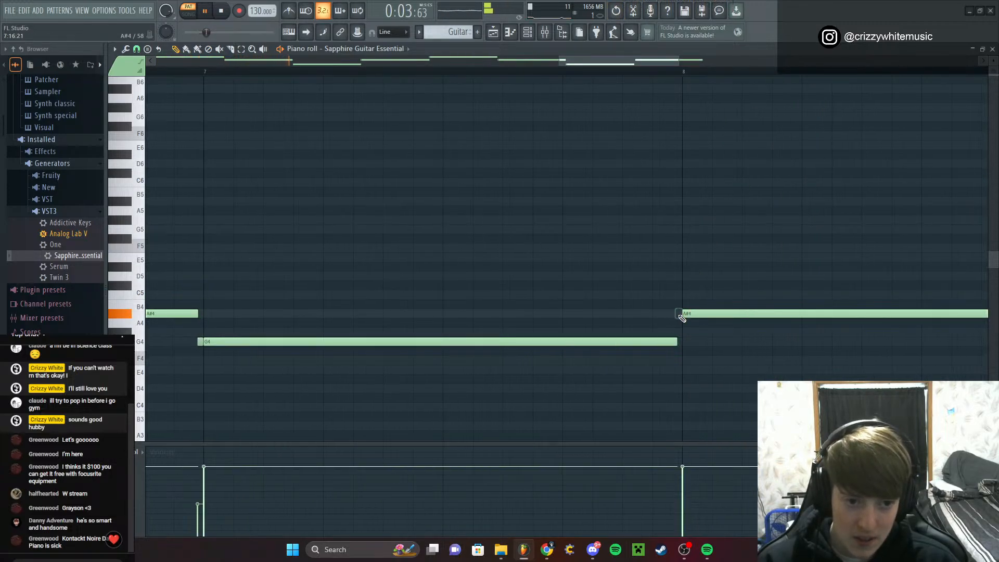
scroll(671, 276, "down", 4)
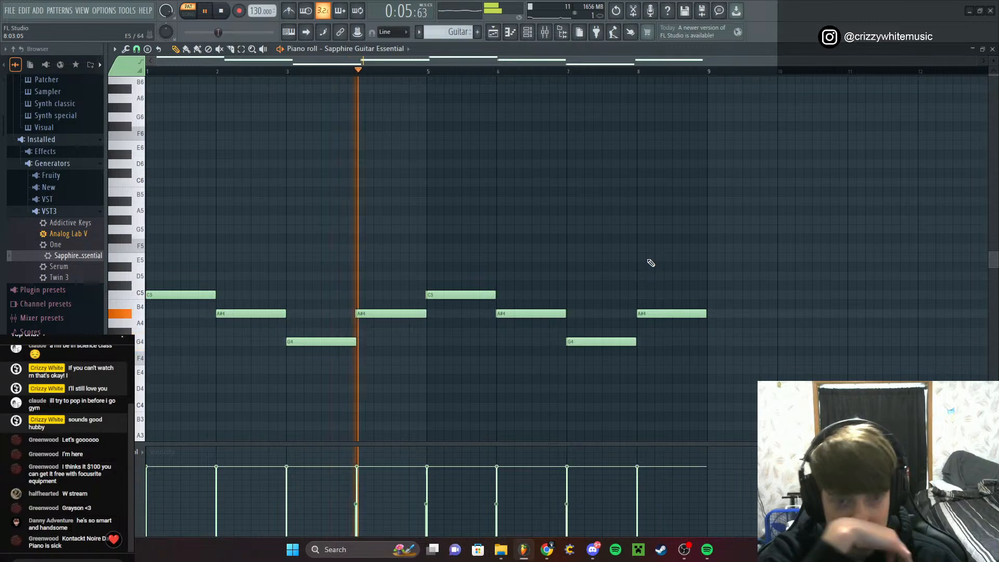
Duplicate all the bass notes one octave higher, aligned with the originals from bar 1, and play back the result
key("ctrl+a")
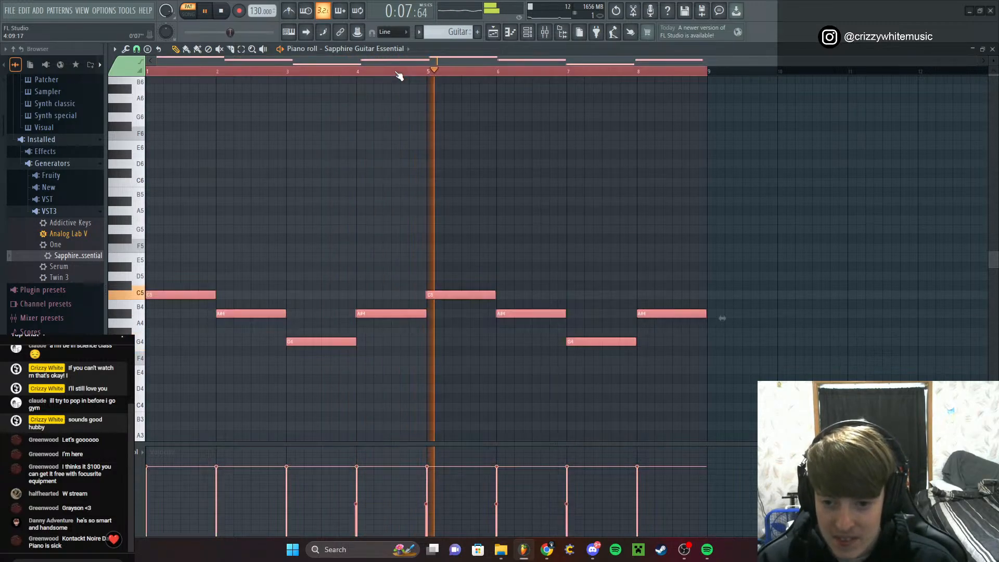
key("ctrl+v")
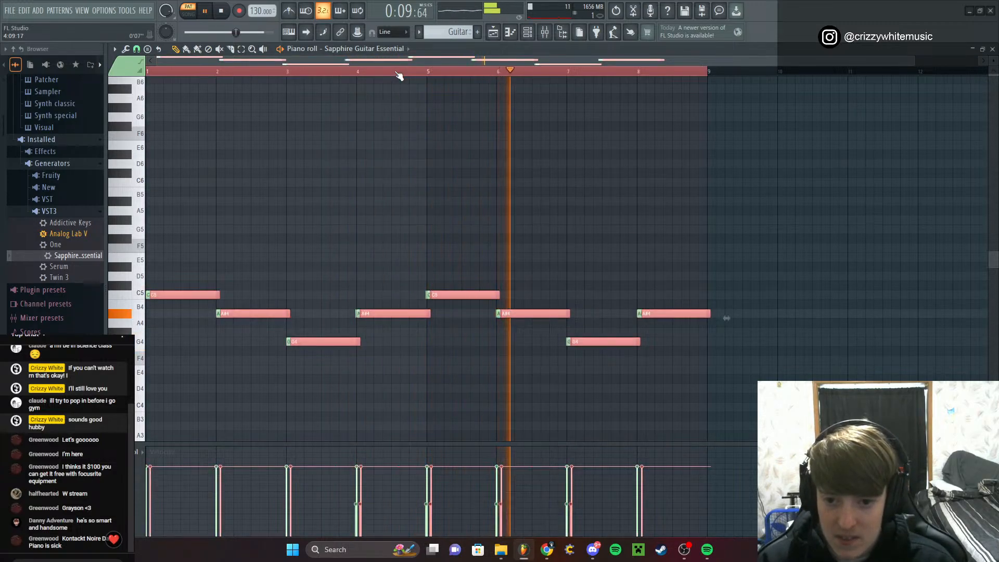
key("ctrl+Up")
key("shift+Left")
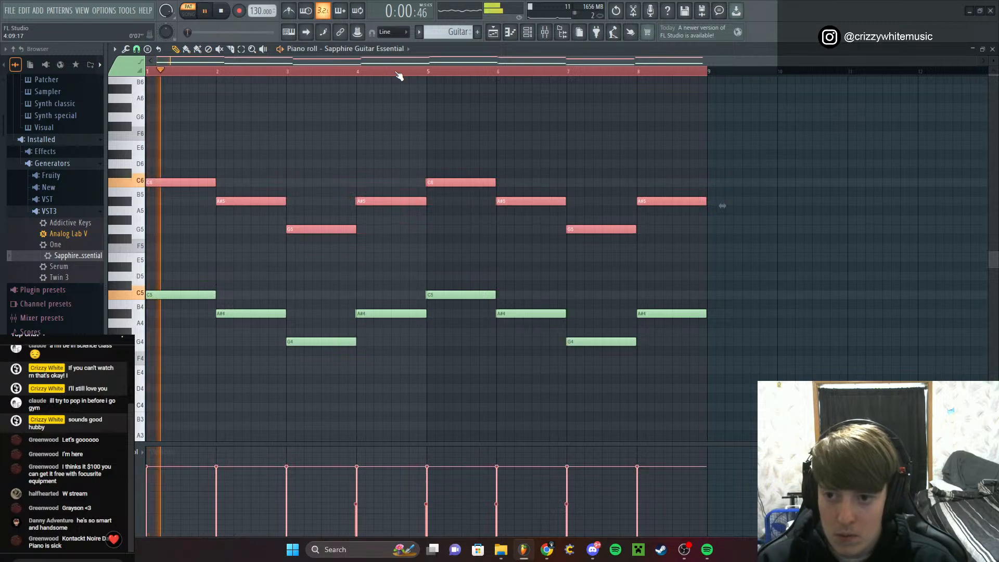
scroll(312, 167, "up", 2)
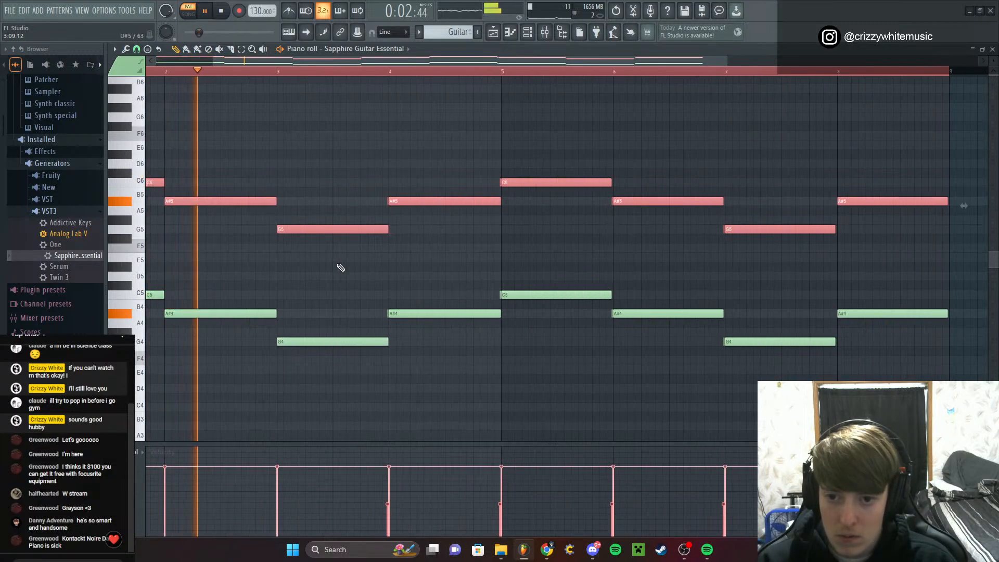
scroll(423, 268, "up", 2)
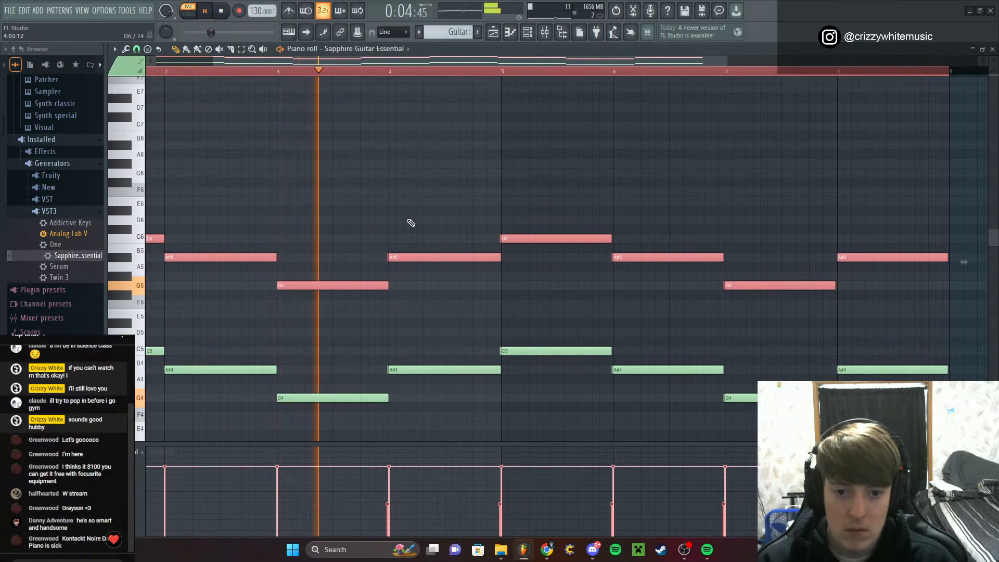
key("space")
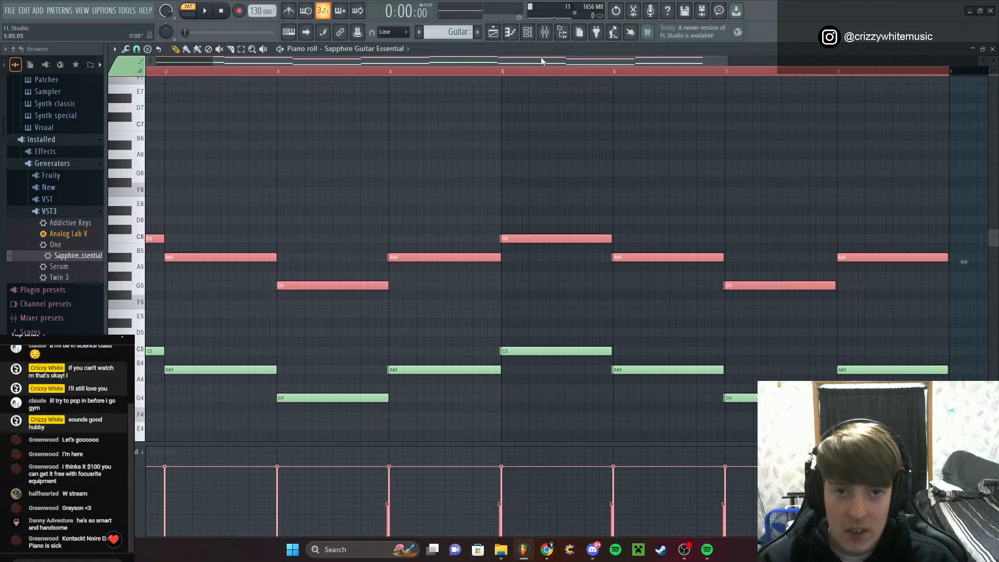
Add an F5 note at 1:09 lasting 12 steps and an E5 note at 1:13 lasting 9 steps between the octaves
left_click_drag(541, 61, 343, 102)
left_click(199, 311, "ctrl")
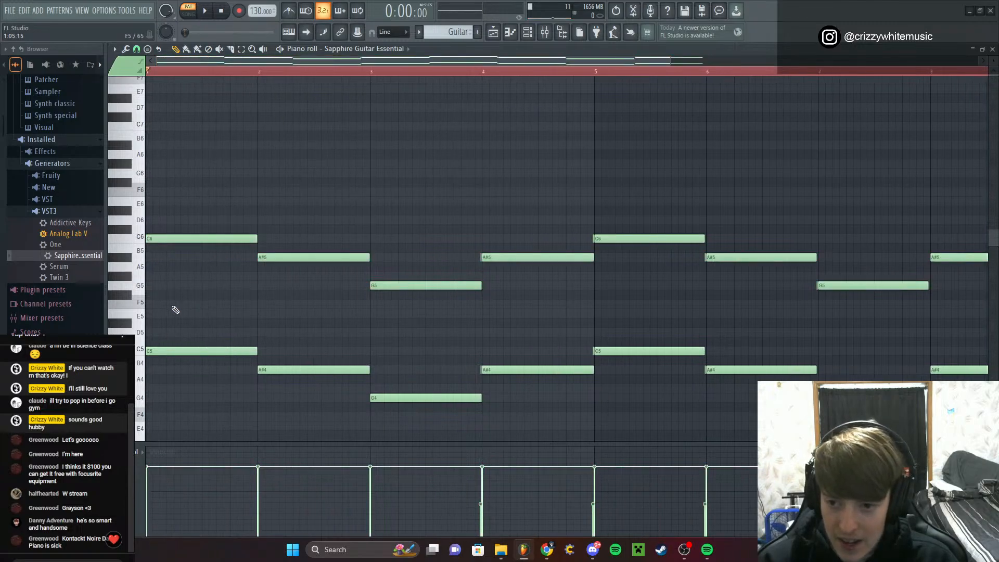
left_click(164, 306)
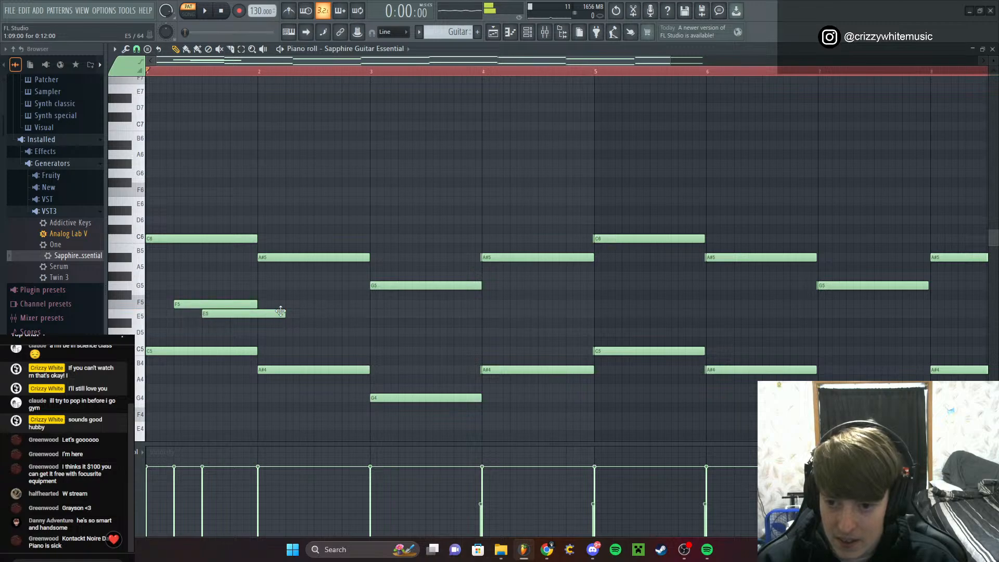
key("space")
left_click_drag(280, 310, 248, 315)
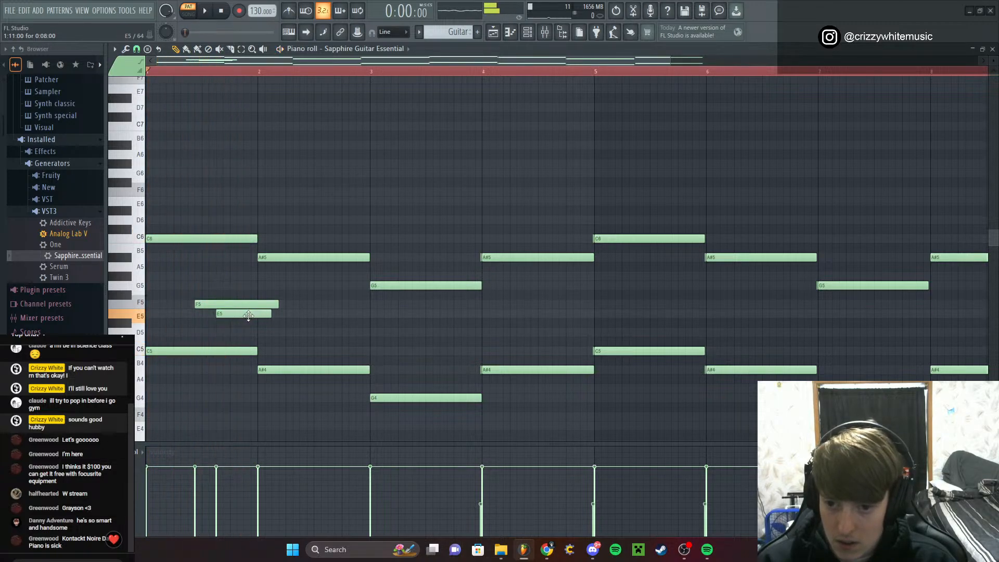
key("space")
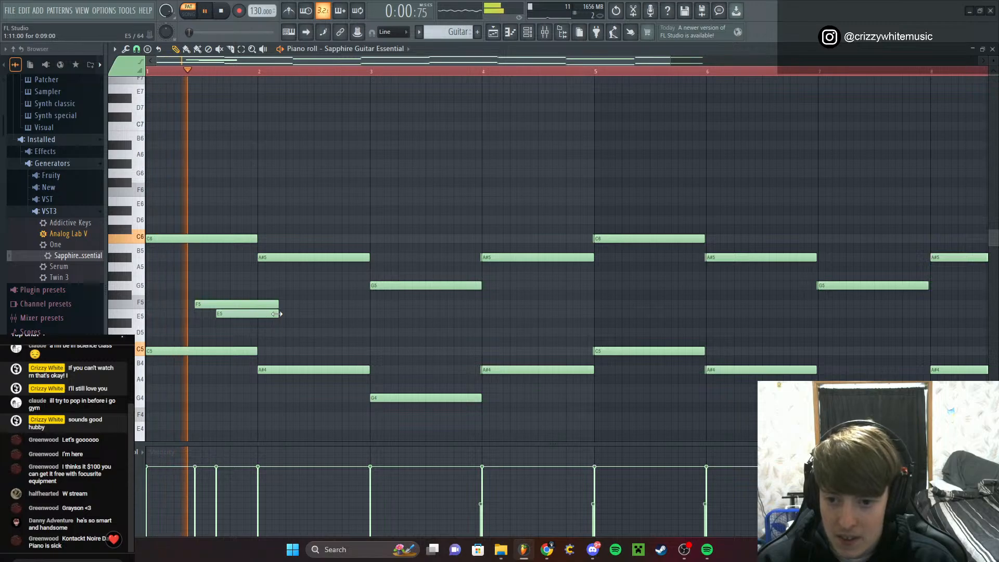
key("space")
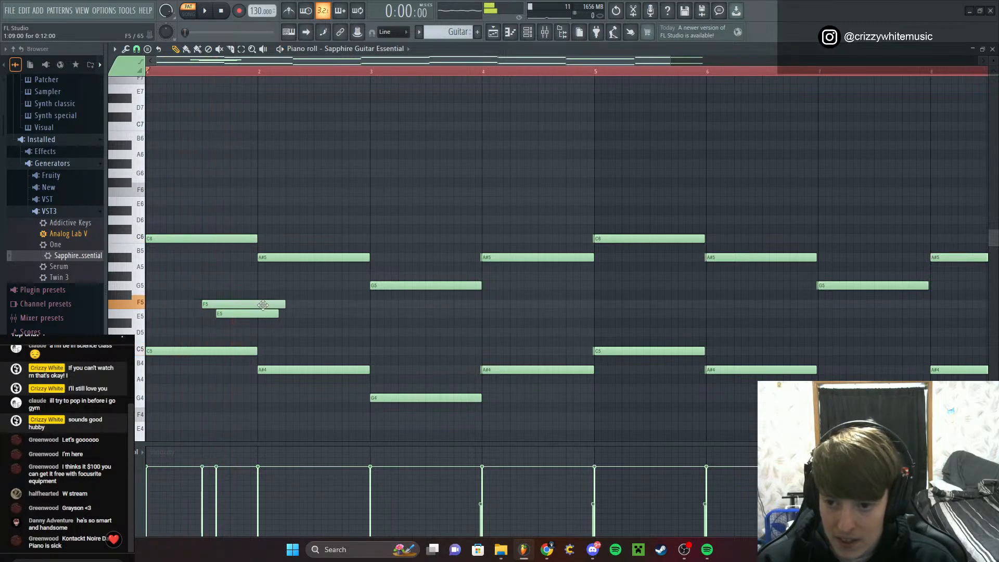
key("space")
left_click_drag(272, 313, 287, 313)
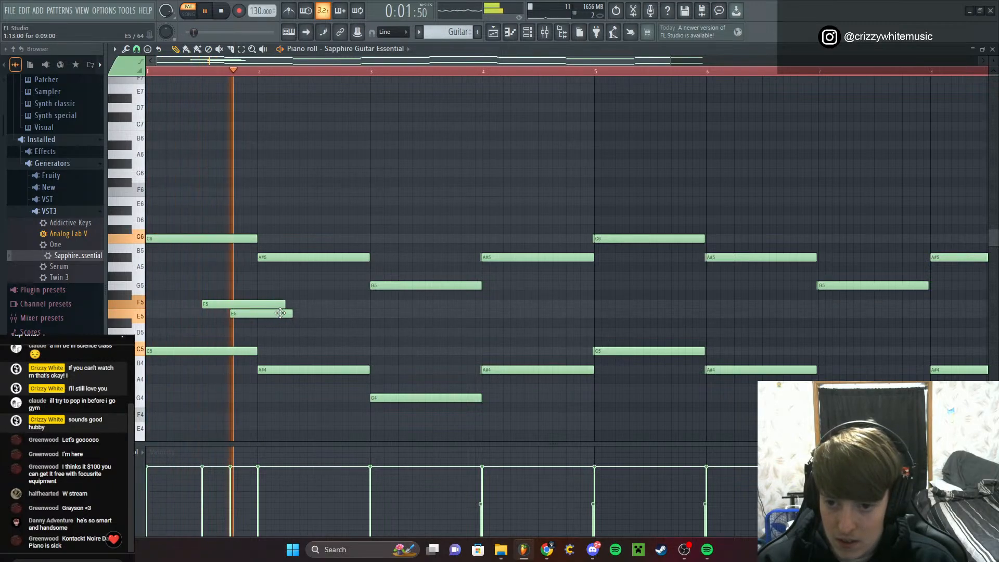
key("space")
Add overlapping E5 and F5 notes in the second half of bar 3, E5 starting first and both ending midway through bar 4
left_click(424, 313)
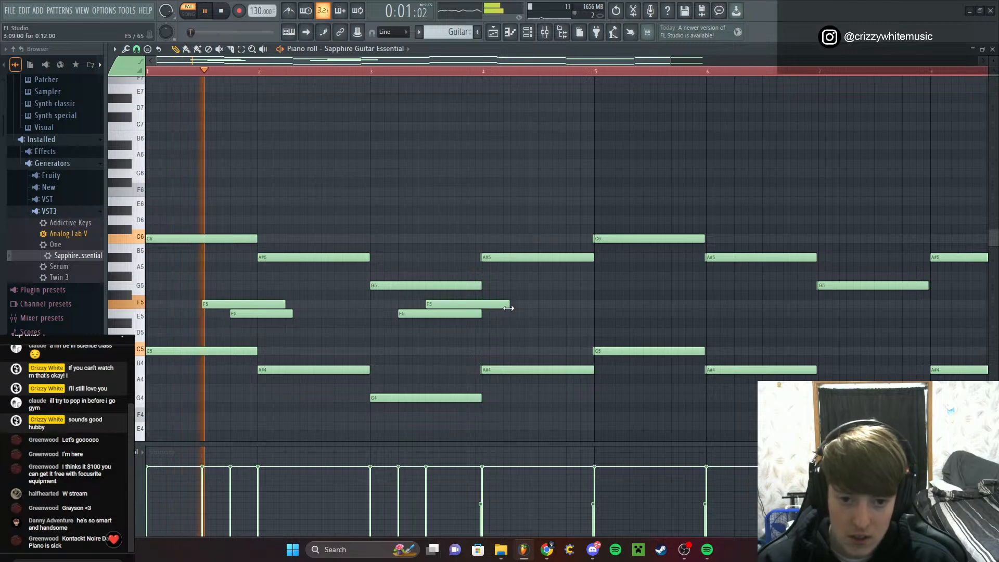
mouse_move(509, 308)
left_mouse_down()
mouse_move(481, 309)
mouse_move(483, 326)
mouse_move(493, 314)
left_mouse_up()
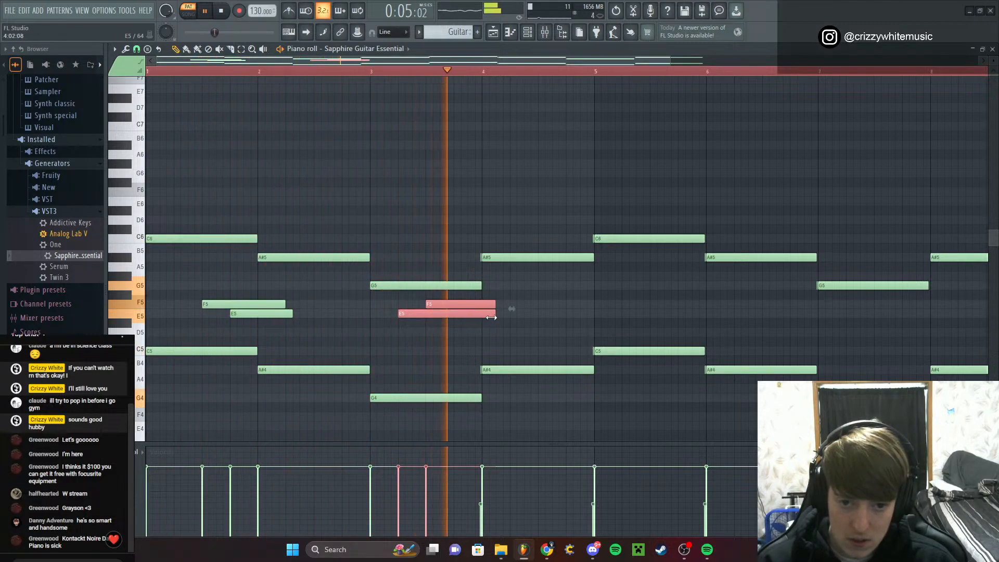
left_click(499, 288, "ctrl")
key("space")
key("space")
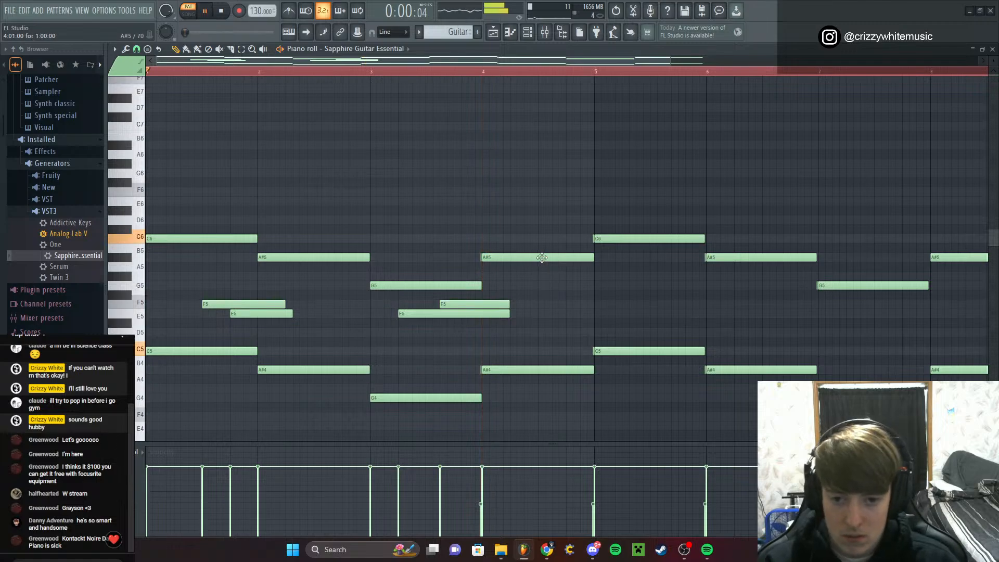
left_click_drag(485, 315, 518, 297)
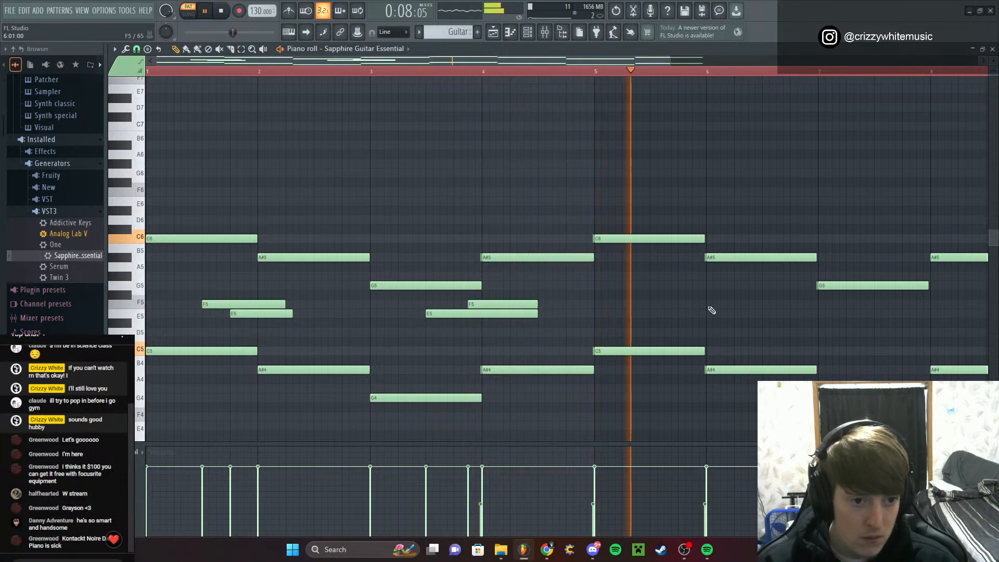
Add overlapping F5 and E5 notes in bar 6, F5 starting first and both ending midway through bar 7
left_click(751, 305)
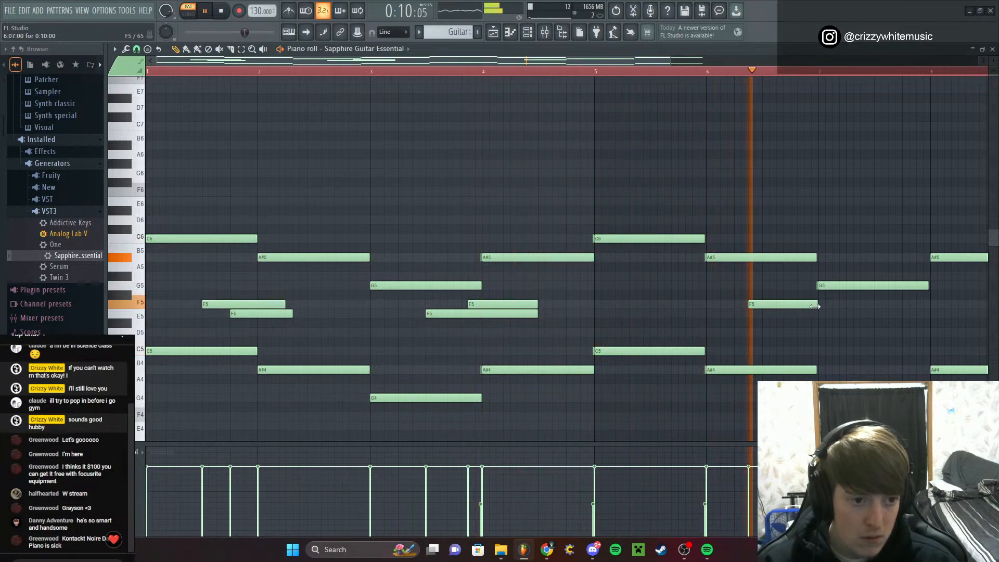
left_click_drag(795, 307, 853, 306)
key("space")
left_click_drag(771, 319, 790, 308)
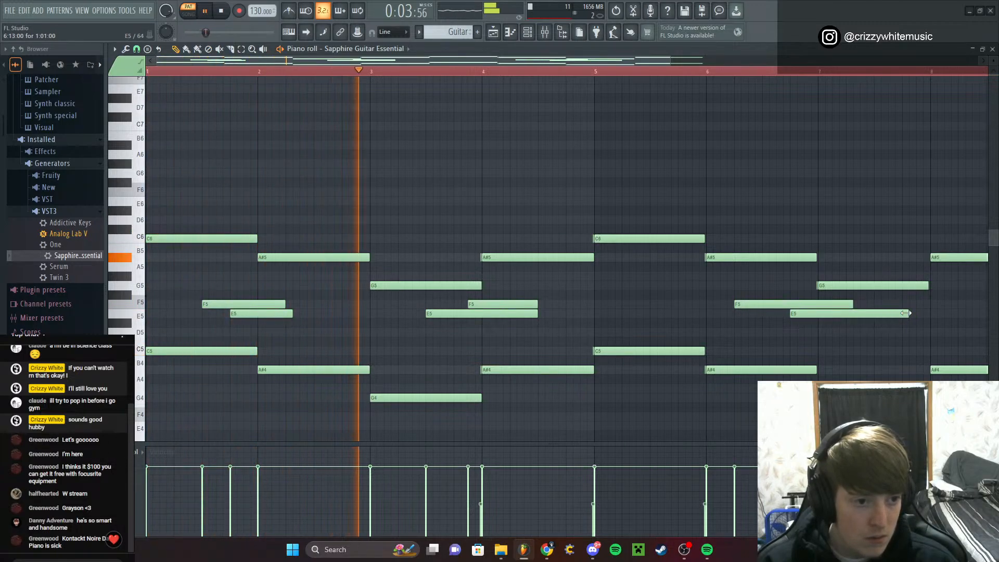
left_click_drag(852, 307, 874, 313)
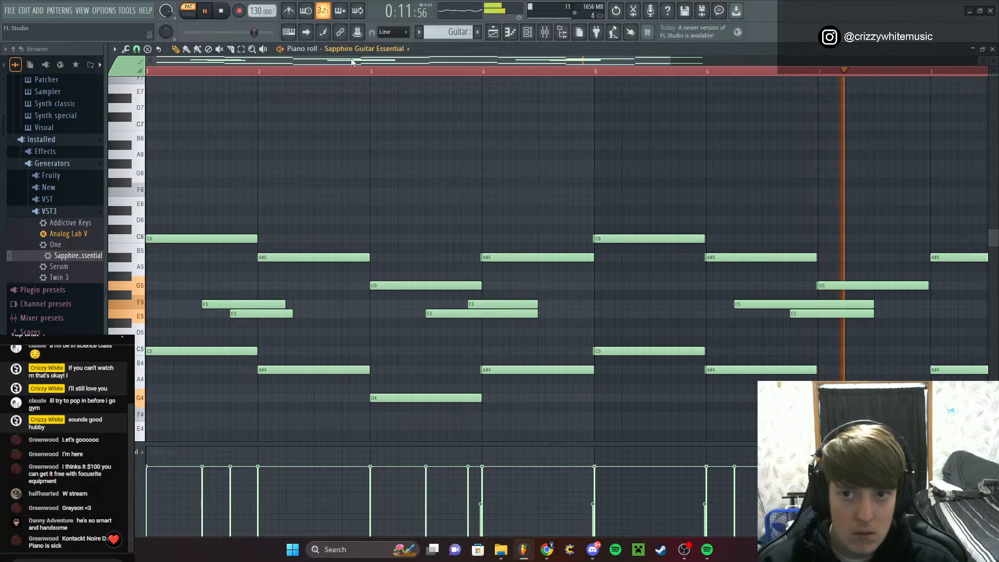
Add an E5 note and an F5 note at 8:13 in bar 8, both ending at the end of the bar
left_click_drag(359, 64, 603, 122)
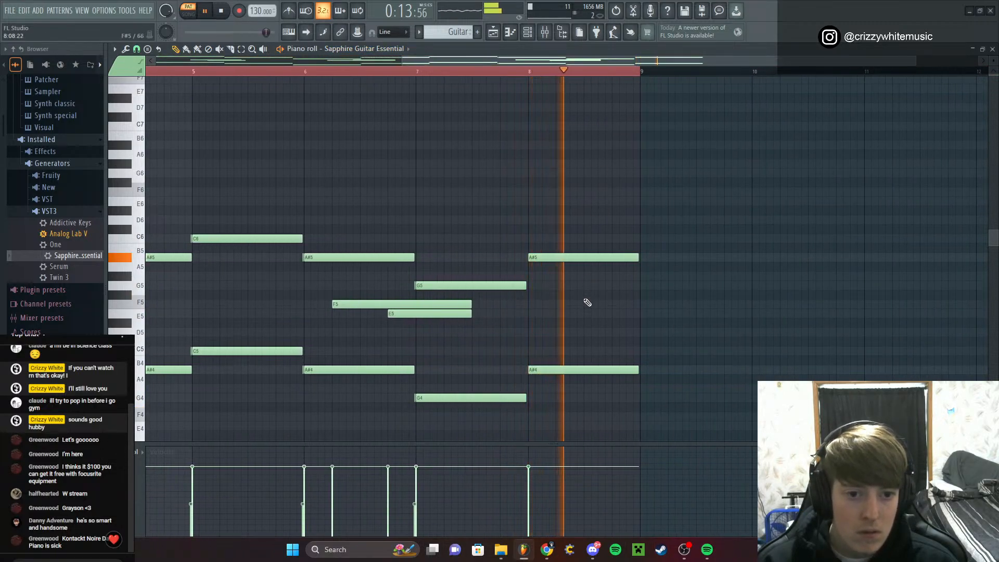
key("space")
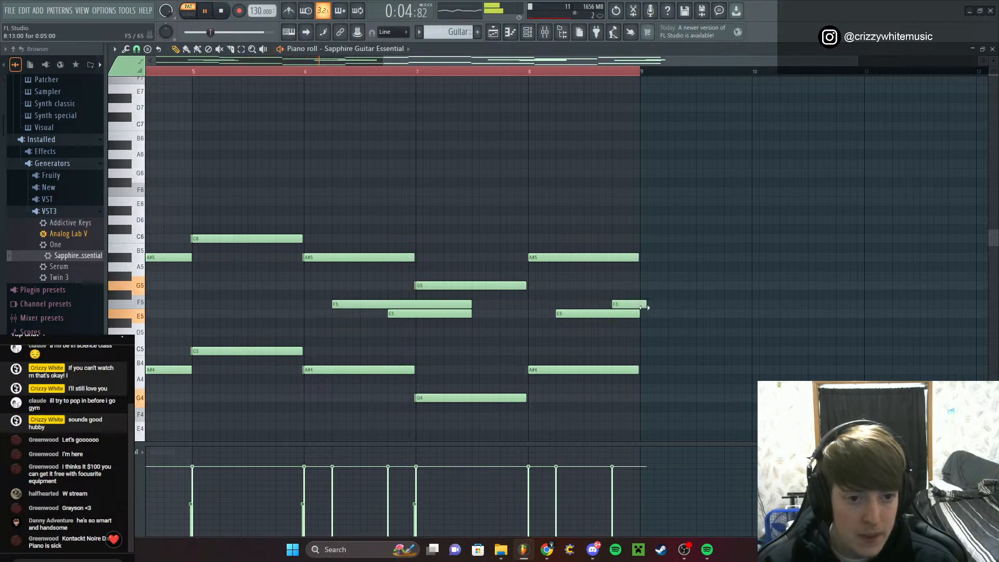
left_click_drag(644, 308, 639, 306)
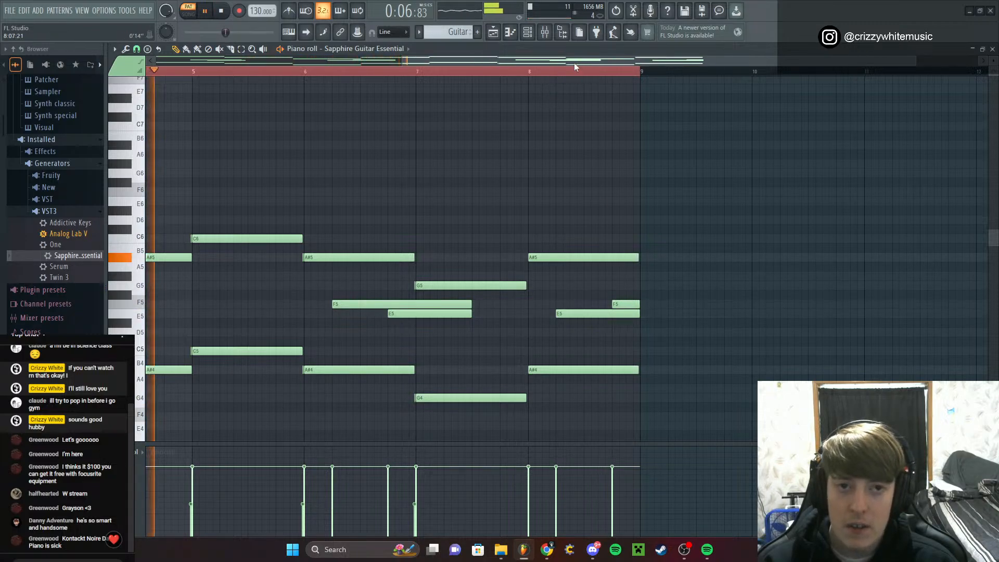
Solo Insert 7 in the mixer and add Fruity Parametric EQ 2 to its first effect slot
key("space")
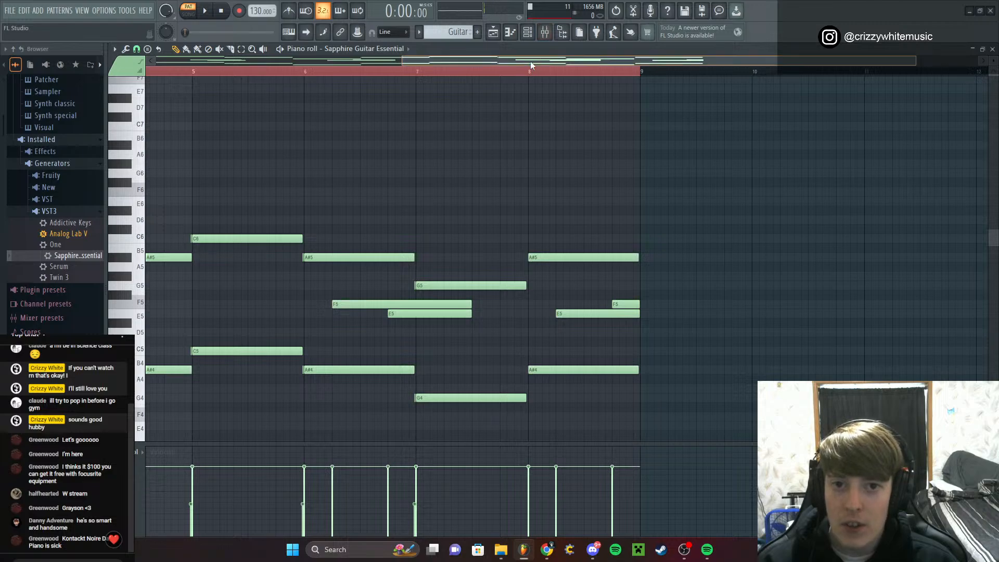
left_click_drag(531, 65, 430, 37)
left_click(532, 37)
left_click(533, 38)
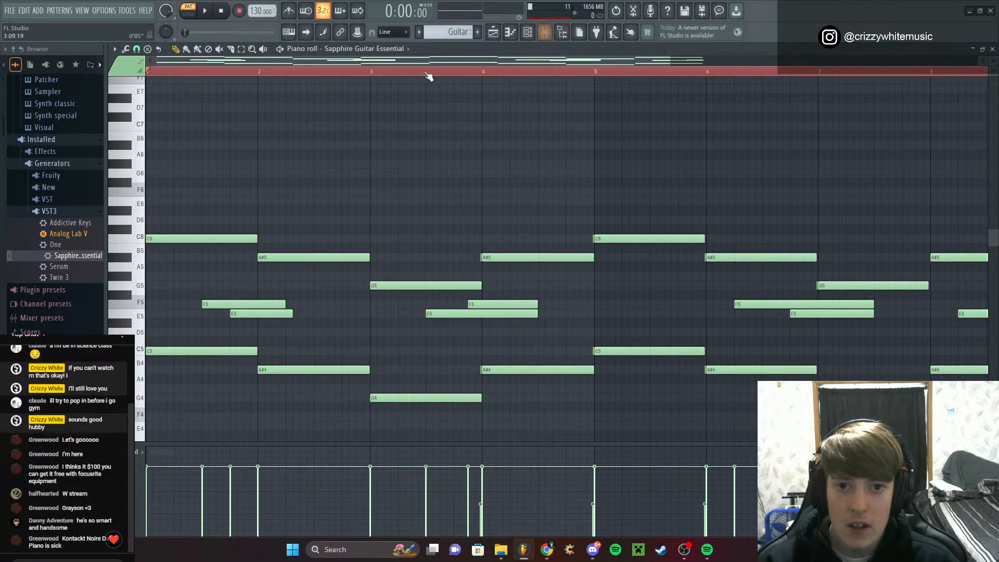
left_click(556, 32)
right_click(308, 231)
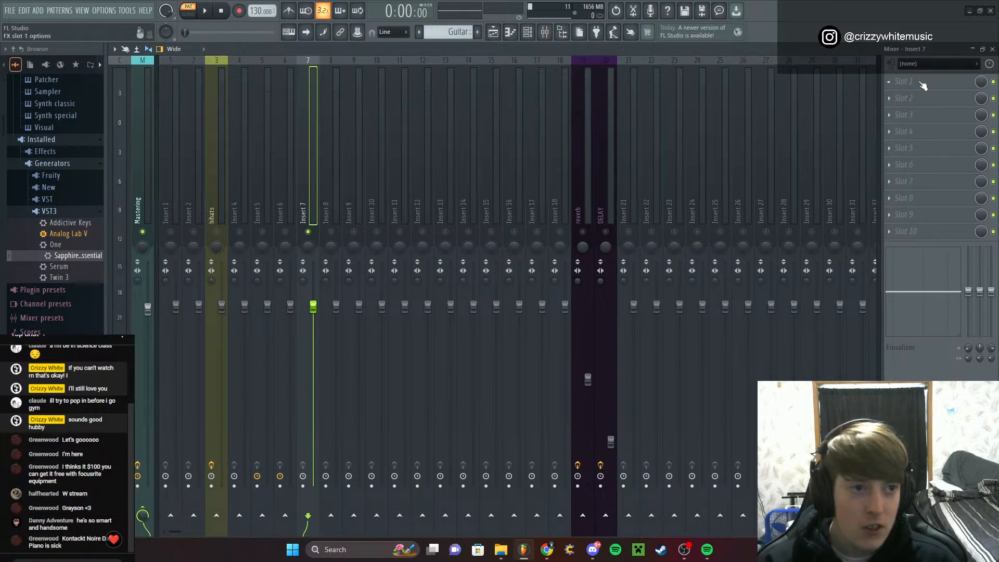
left_click(898, 82)
left_click(759, 350)
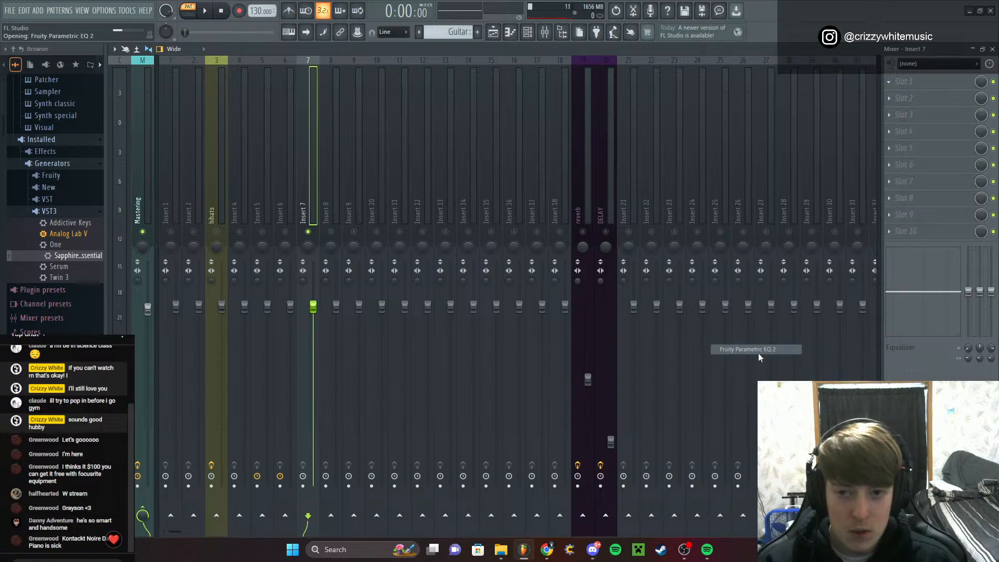
Shape the guitar EQ by cutting bands 1 to 3, slightly boosting bands 5 and 6, and lowering band 7 about 2.4 dB
key("space")
left_click_drag(415, 186, 405, 219)
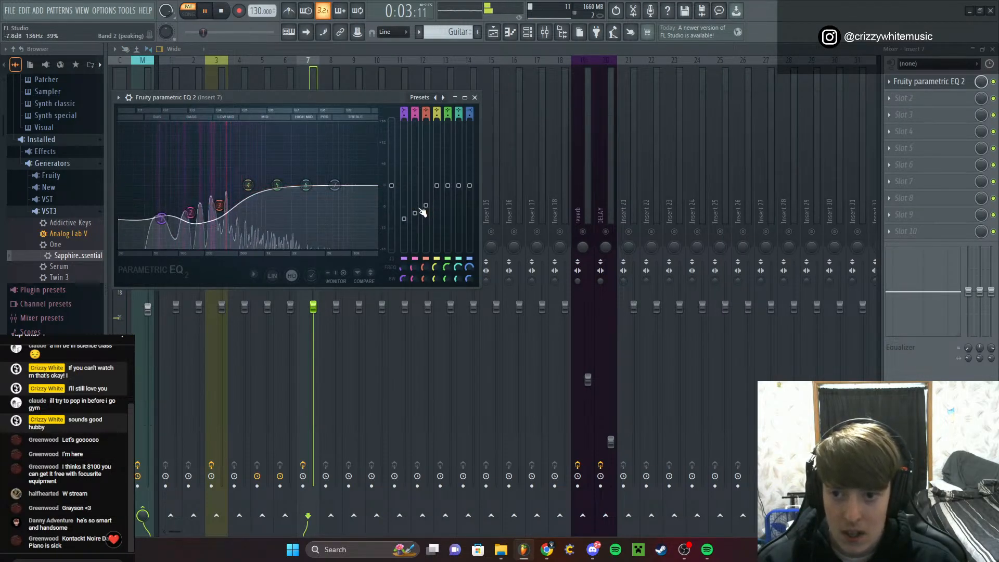
left_click_drag(427, 186, 459, 179)
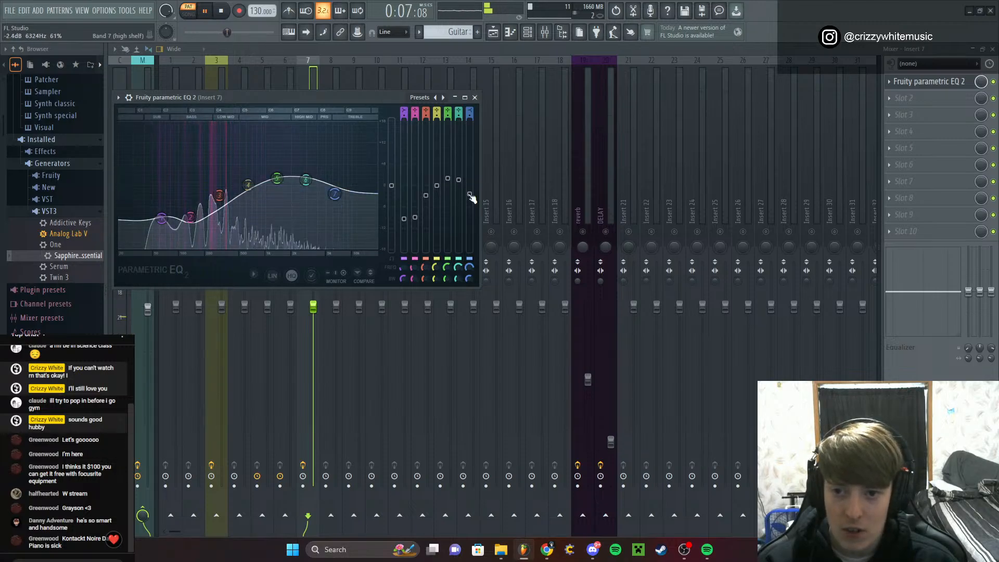
left_click(474, 98)
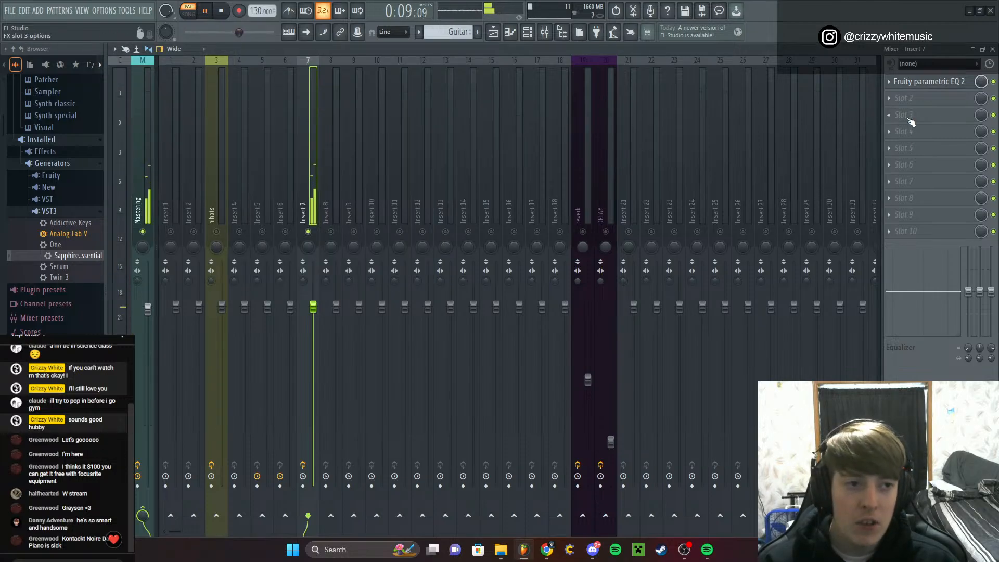
Find Blue Cat's Free Amp among the effect plugins and load it into slot 2 of Insert 7
left_click(891, 99)
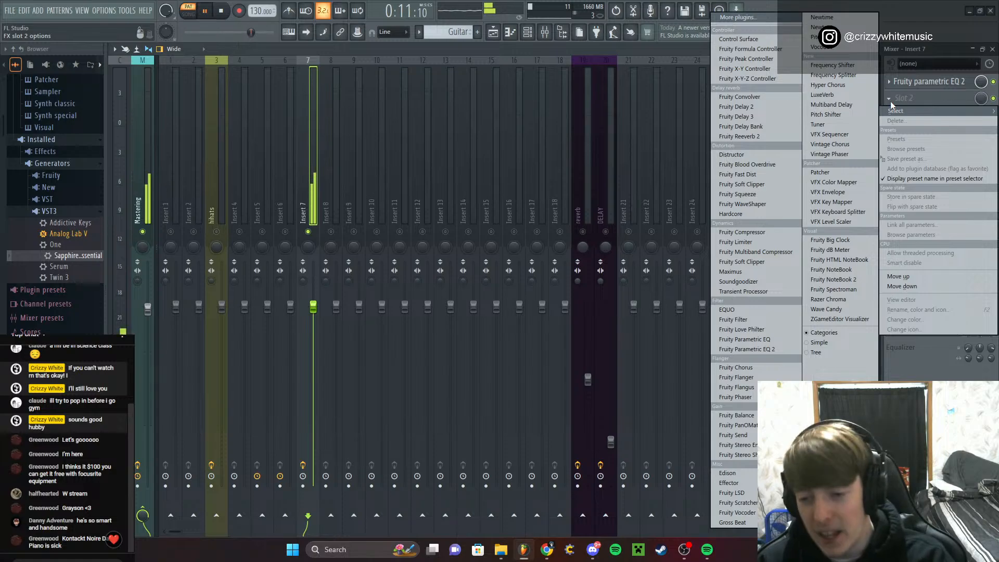
left_click(735, 17)
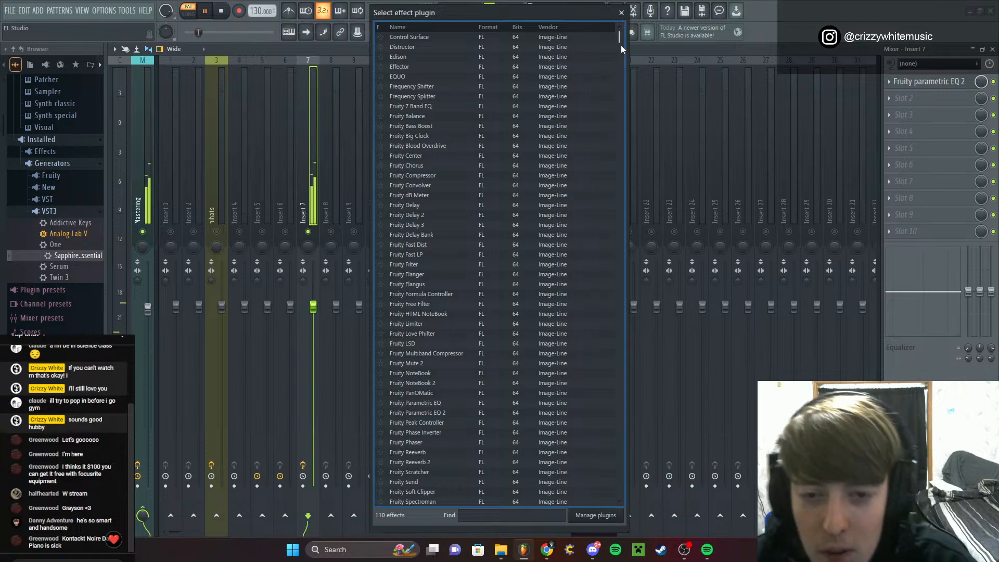
type("blue")
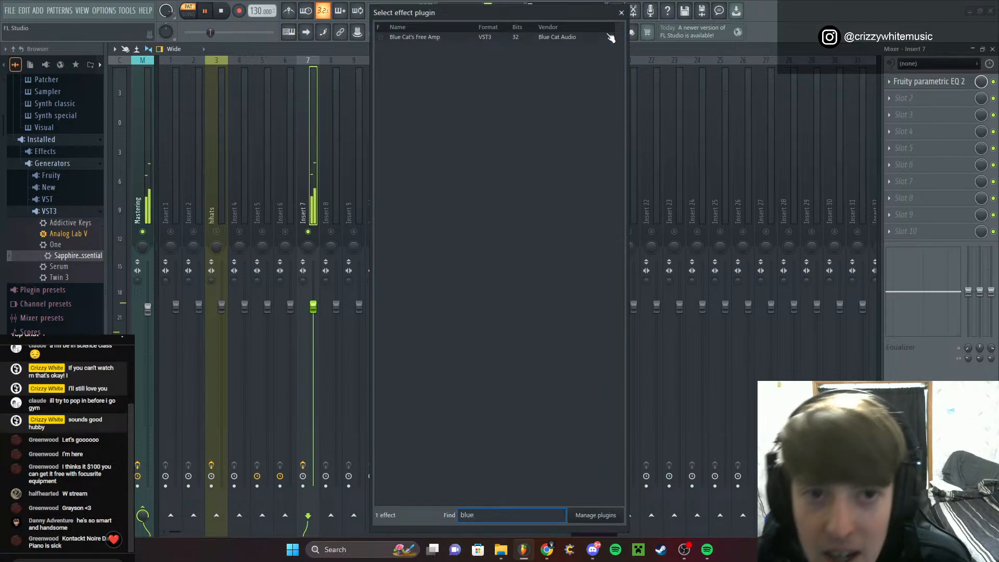
left_click(588, 38)
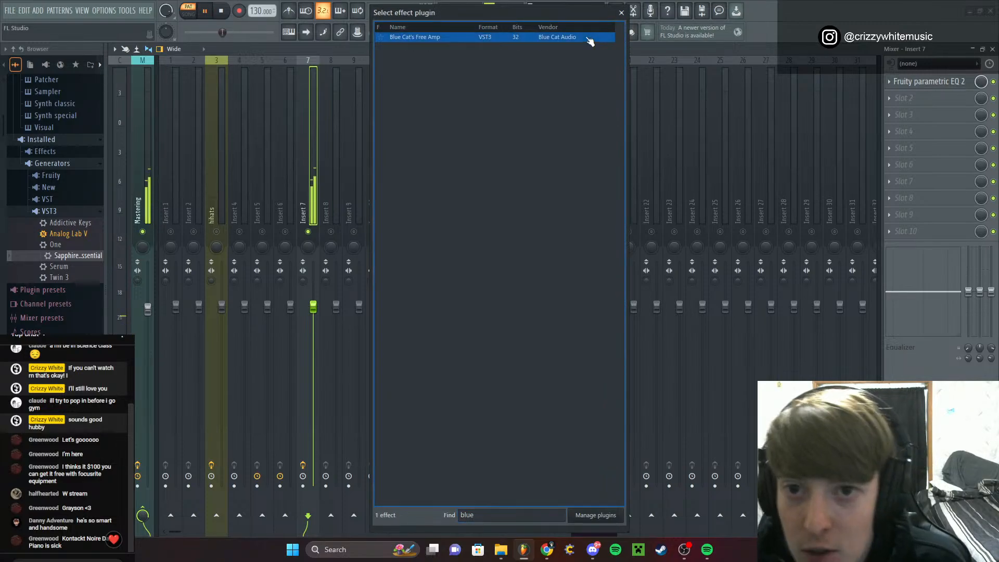
double_click(588, 38)
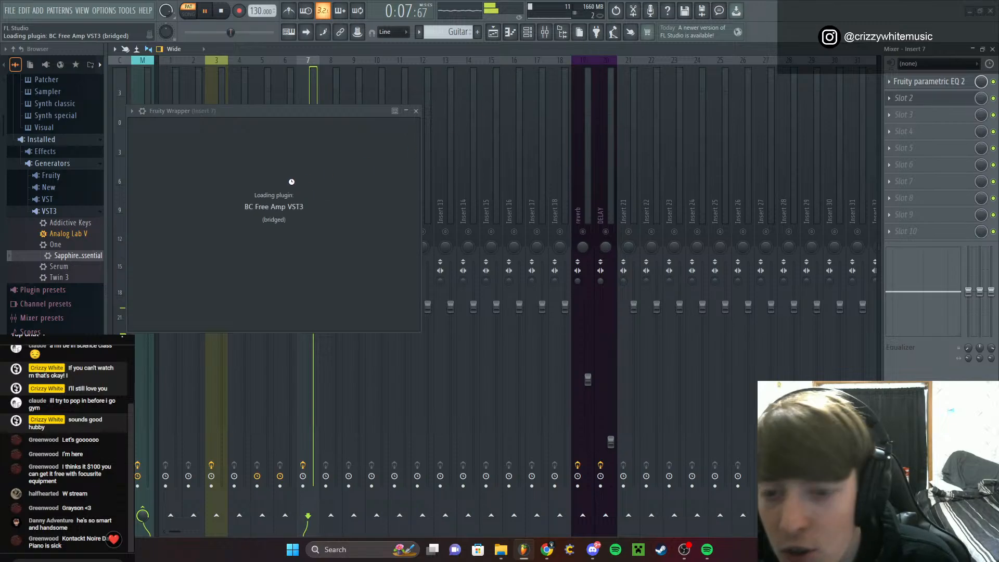
Load the Classic Clean - Jazzy factory preset in Free Amp and lower the amp's mix level in its slot
left_click_drag(306, 116, 394, 104)
left_click(383, 121)
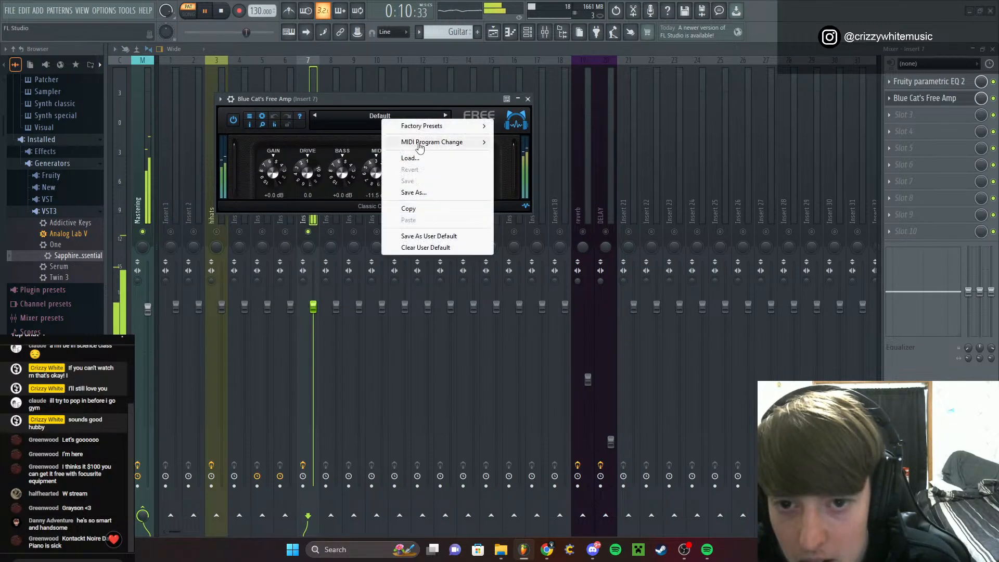
mouse_move(436, 128)
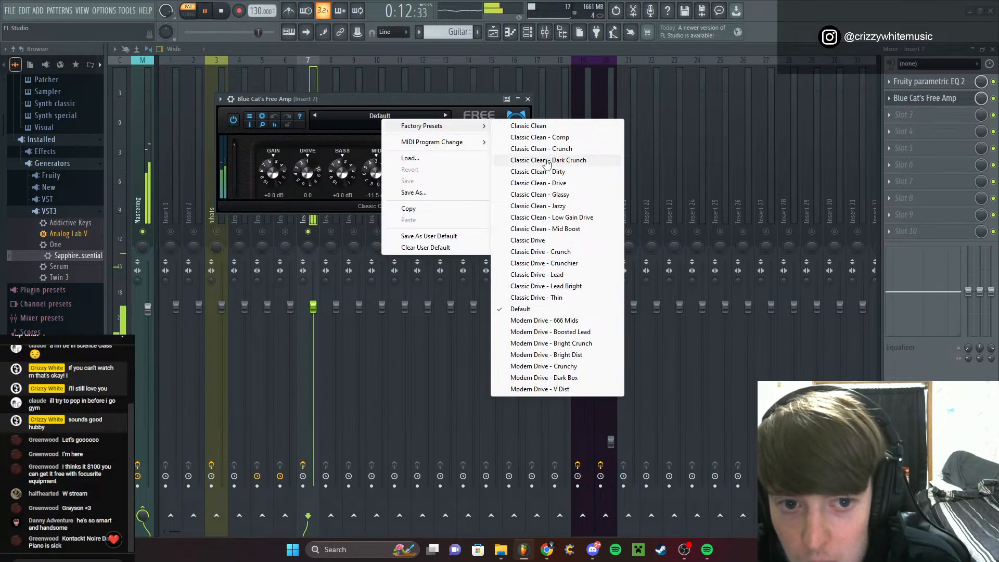
left_click(557, 208)
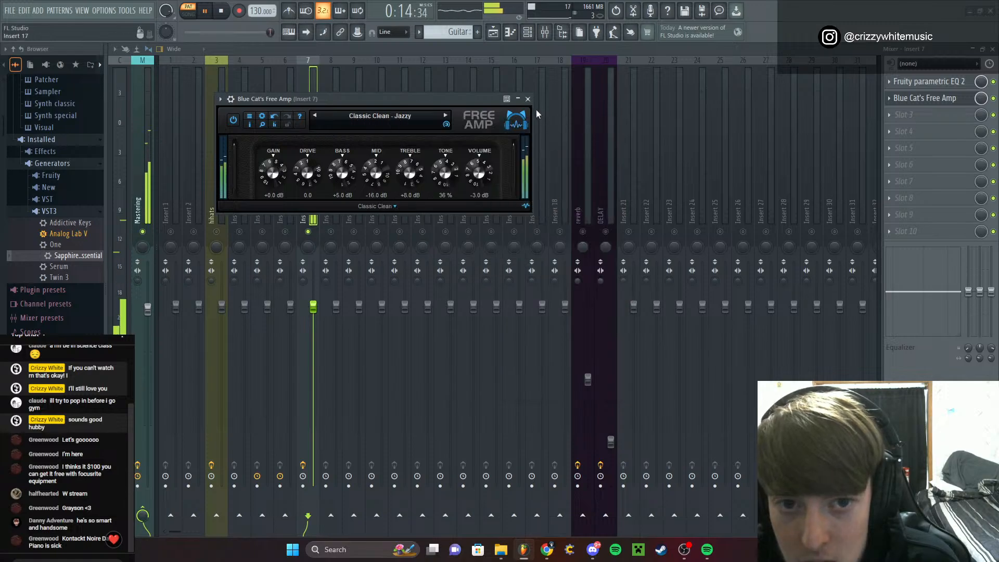
left_click(528, 98)
left_click_drag(981, 98, 982, 122)
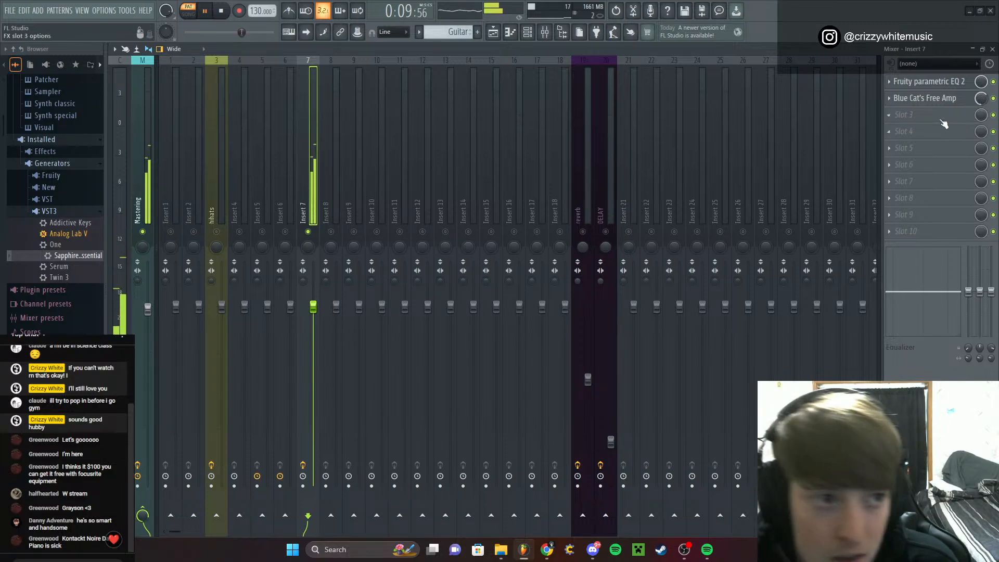
Add Fruity Chorus to slot 3 of Insert 7, keep its default settings, and reduce its mix level
left_click(890, 115)
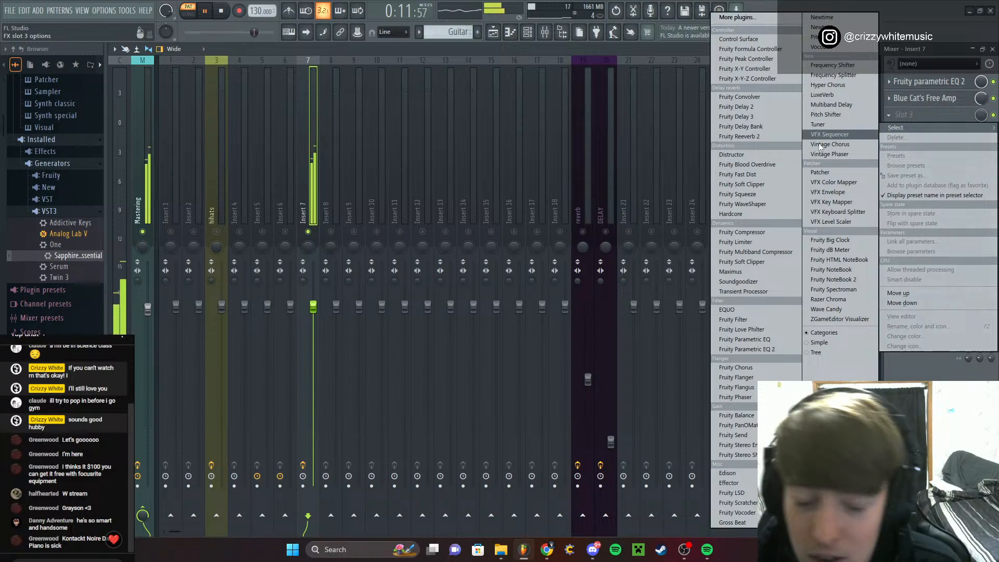
left_click(735, 365)
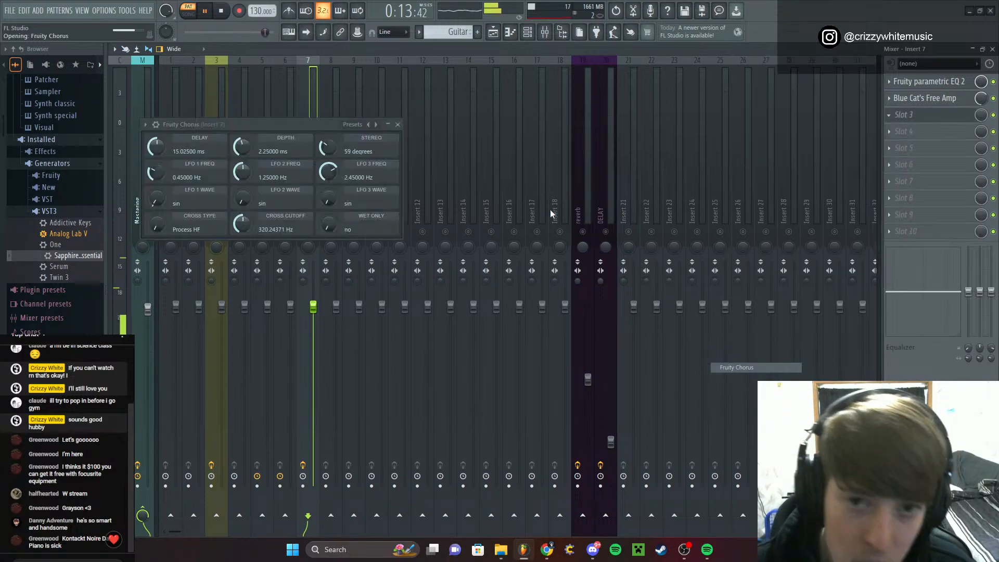
left_click(360, 125)
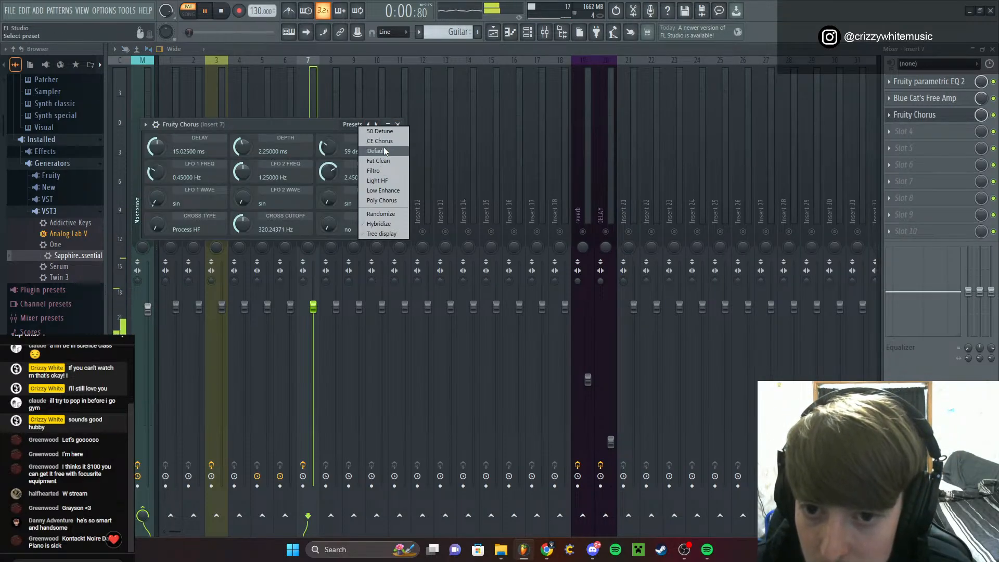
left_click(398, 124)
mouse_move(974, 119)
left_mouse_down()
mouse_move(974, 130)
mouse_move(981, 120)
left_mouse_up()
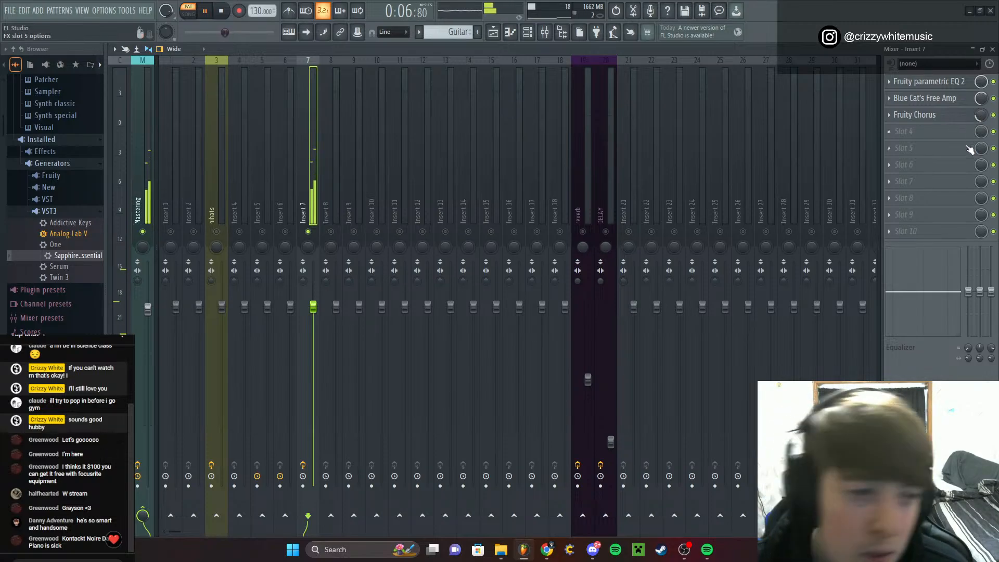
Add Fruity Reeverb 2 to slot 9 of Insert 7 with the Large Hall preset and lower its mix level
left_click(904, 214)
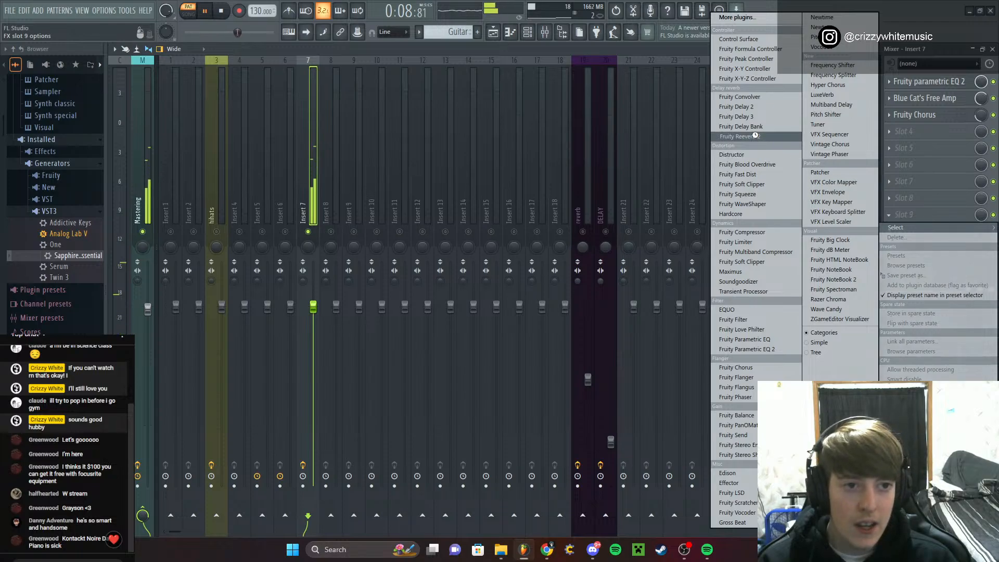
left_click(839, 181)
left_click(341, 98)
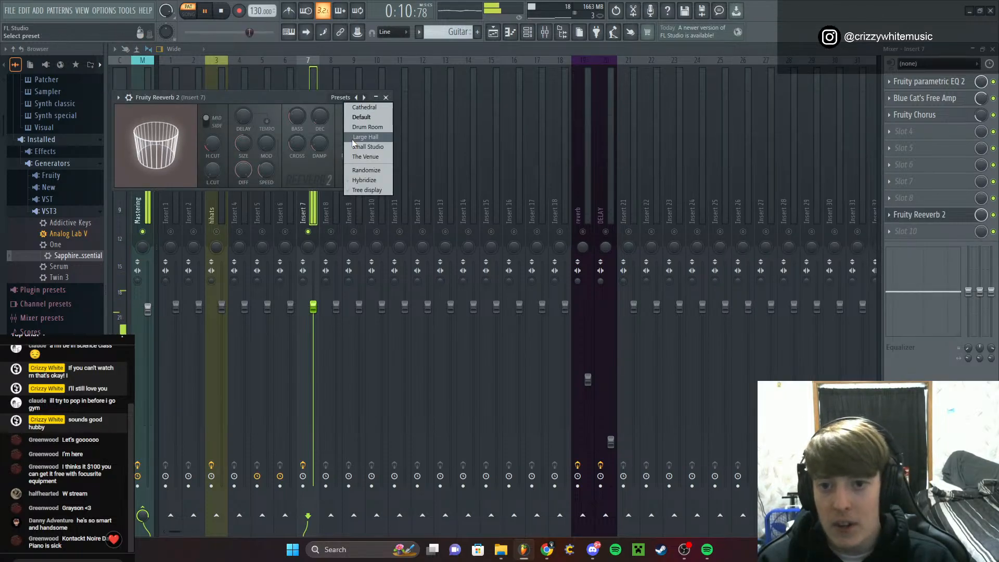
left_click(352, 139)
left_click(386, 97)
key("space")
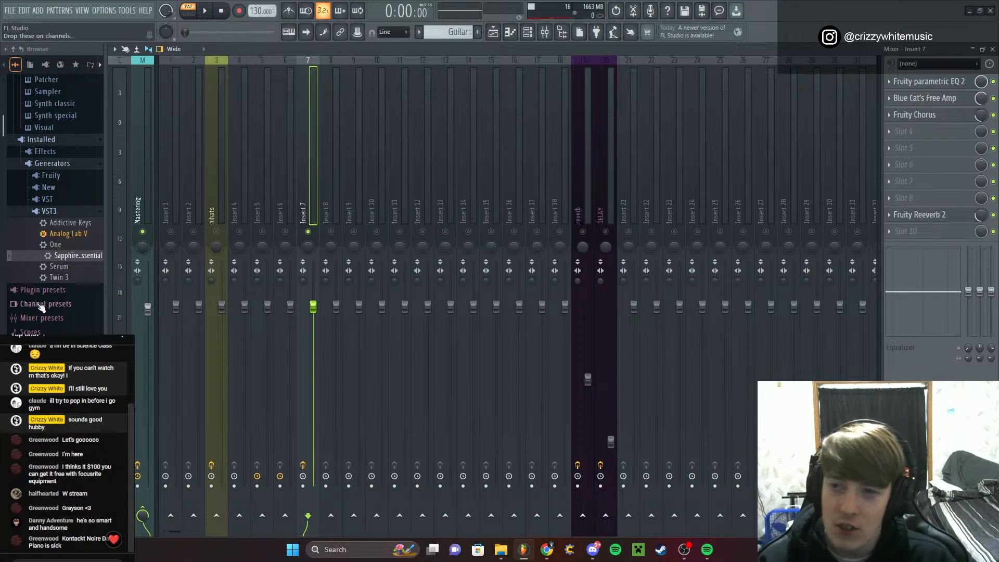
Send Insert 7 to the DELAY track and set the send level to 40% while listening to the loop
key("space")
left_click(606, 515)
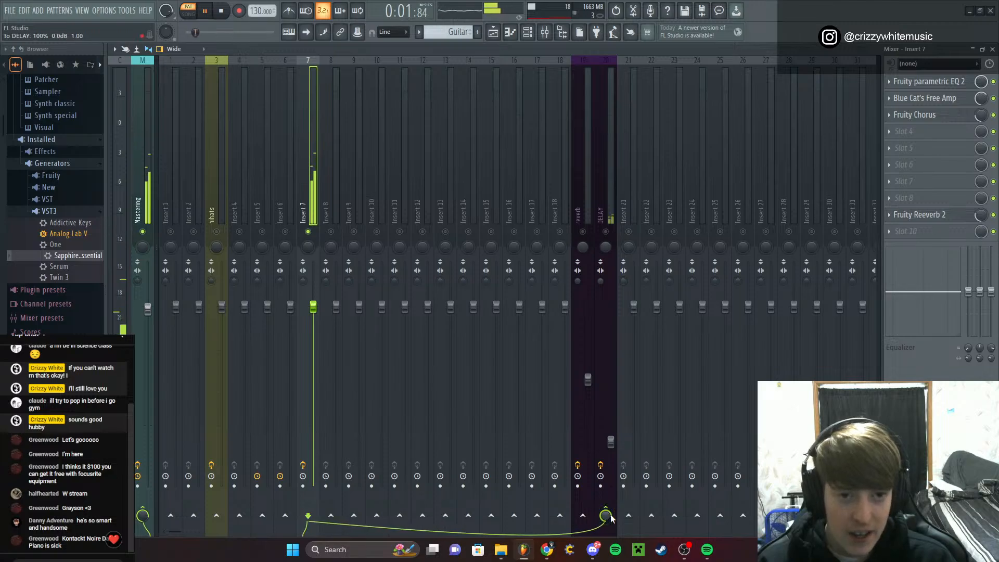
left_click_drag(606, 515, 606, 538)
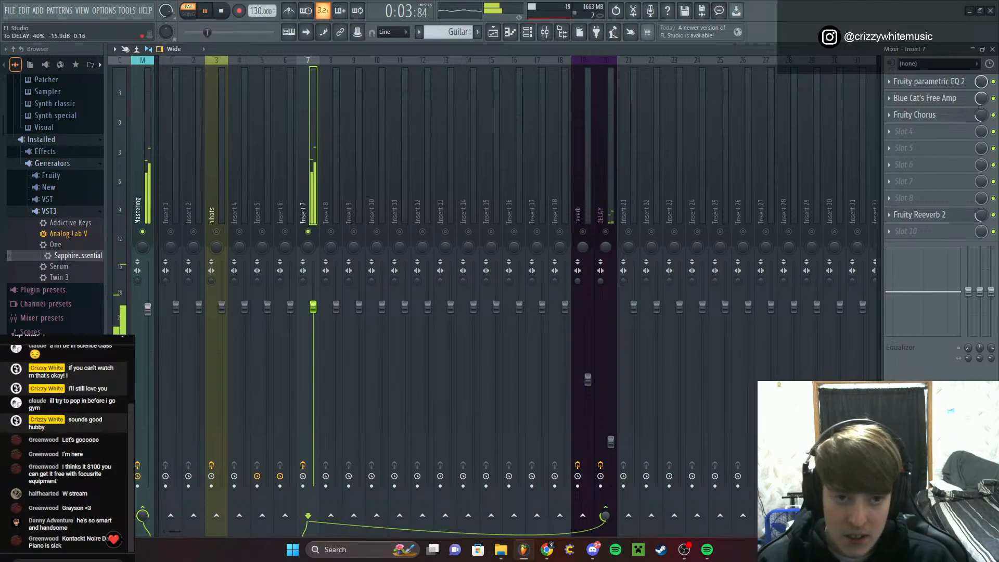
key("space")
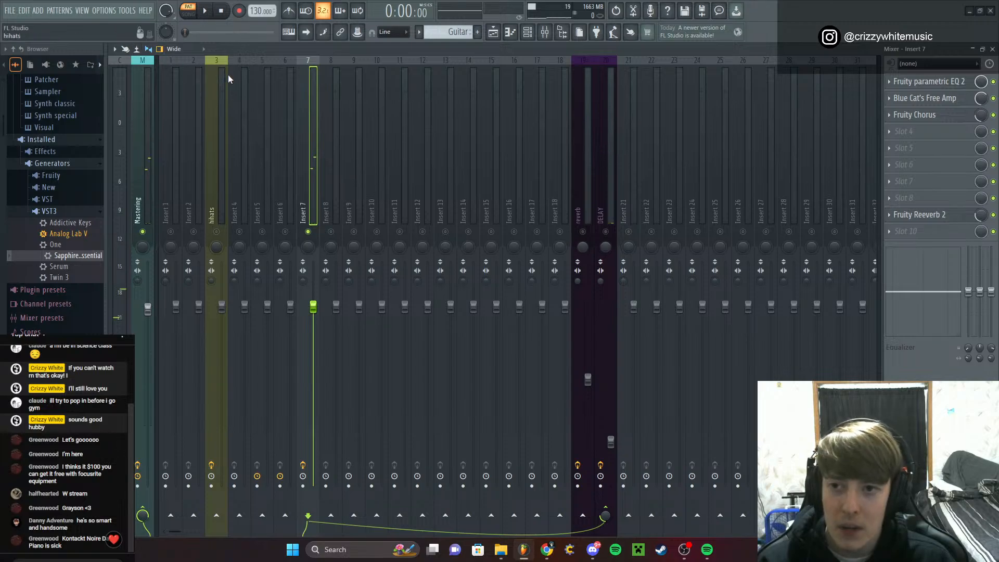
Examine the Mastering track's effect chain and the Fruity Parametric EQ 2 curve on the hihats track
left_click(135, 68)
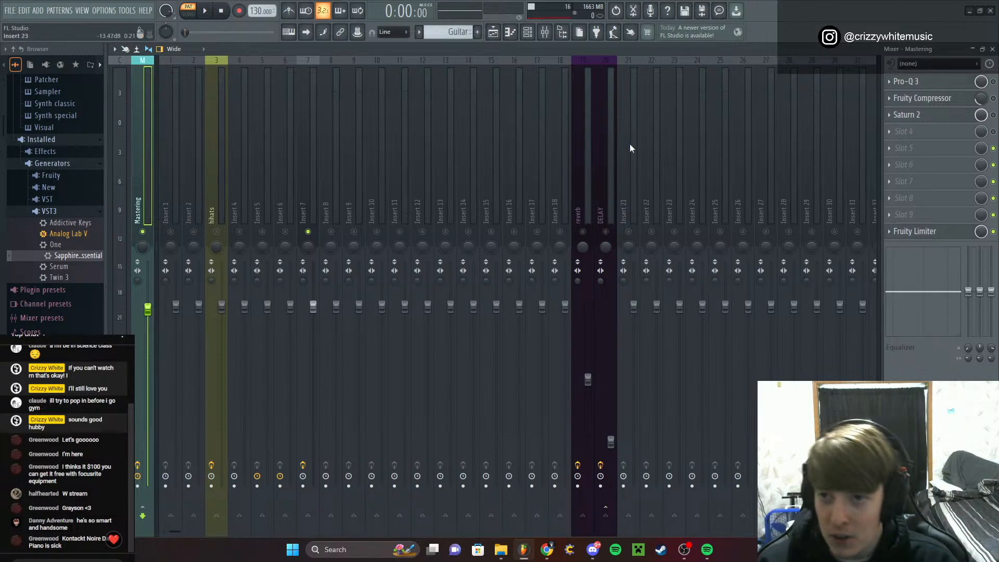
left_click(218, 62)
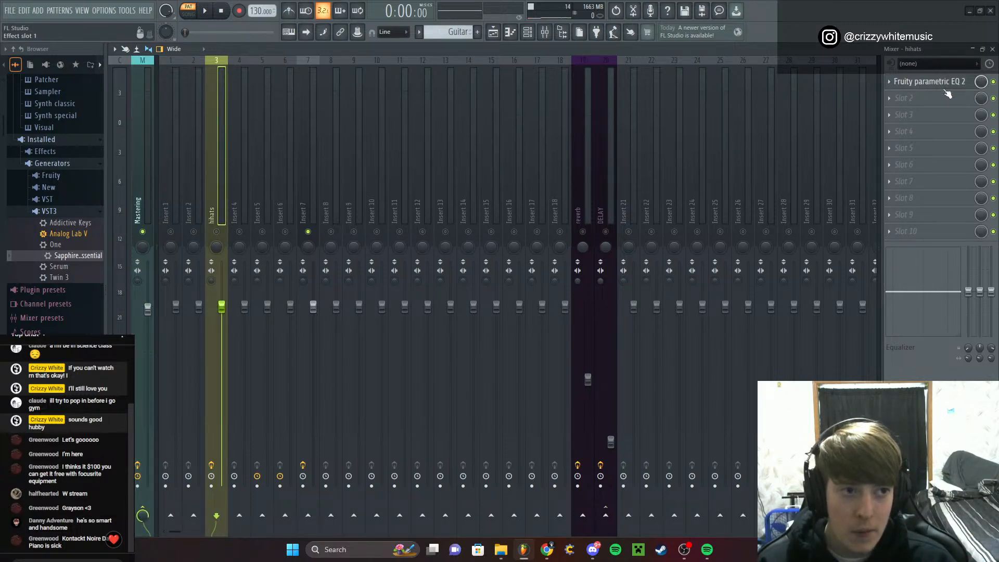
left_click(927, 82)
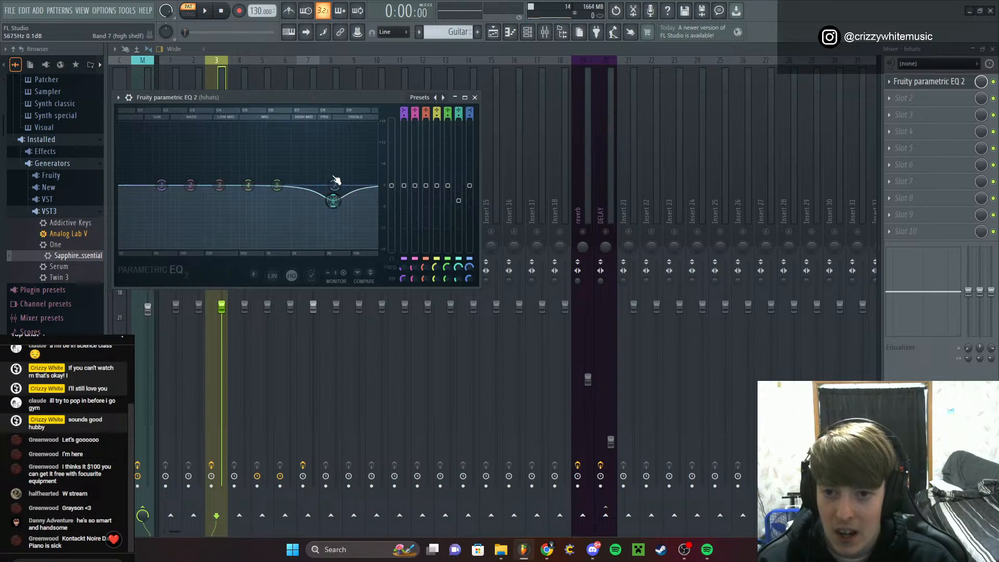
left_click(475, 97)
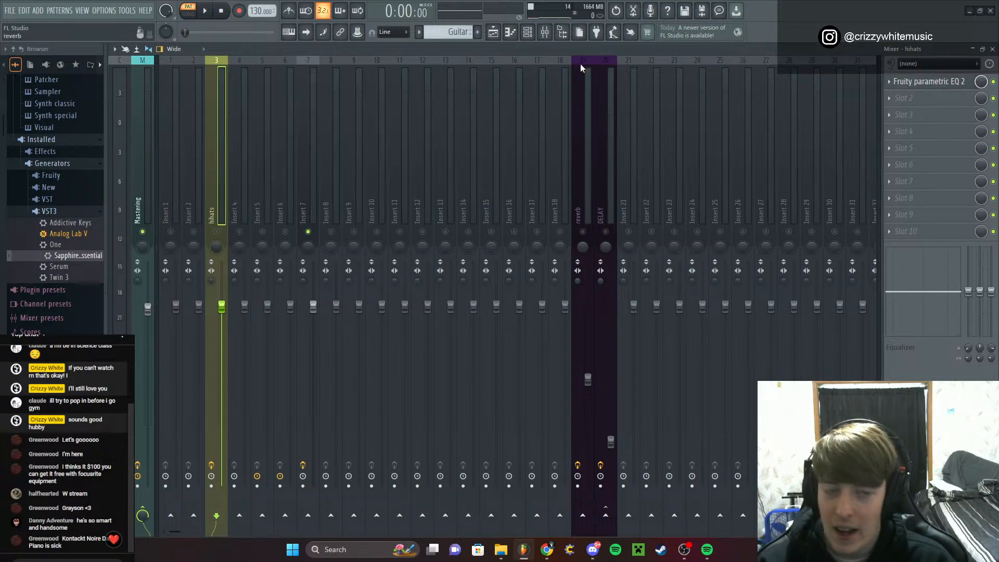
left_click(917, 82)
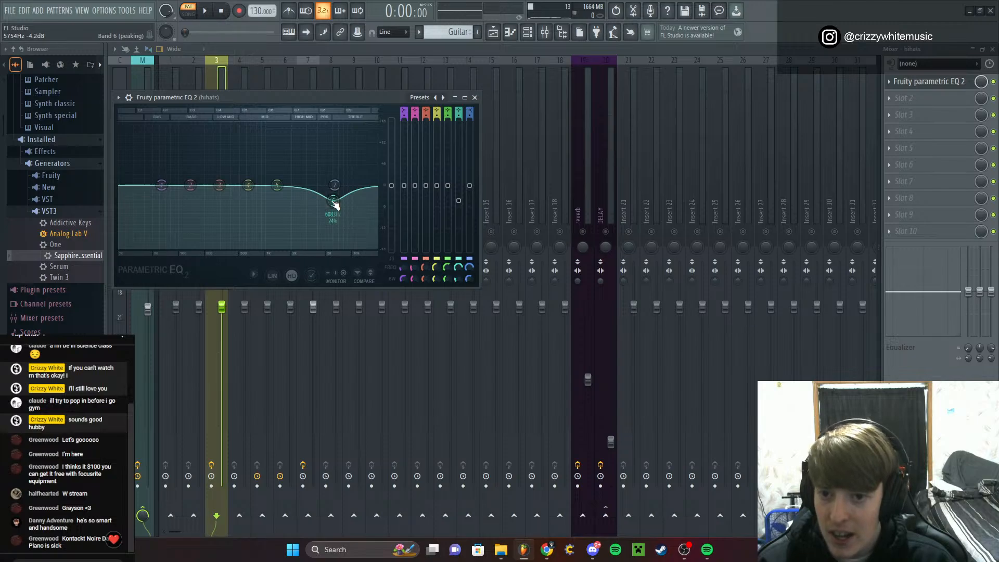
left_click(474, 97)
Examine the effect chains on Insert 7, the reverb track and the DELAY track
left_click(311, 66)
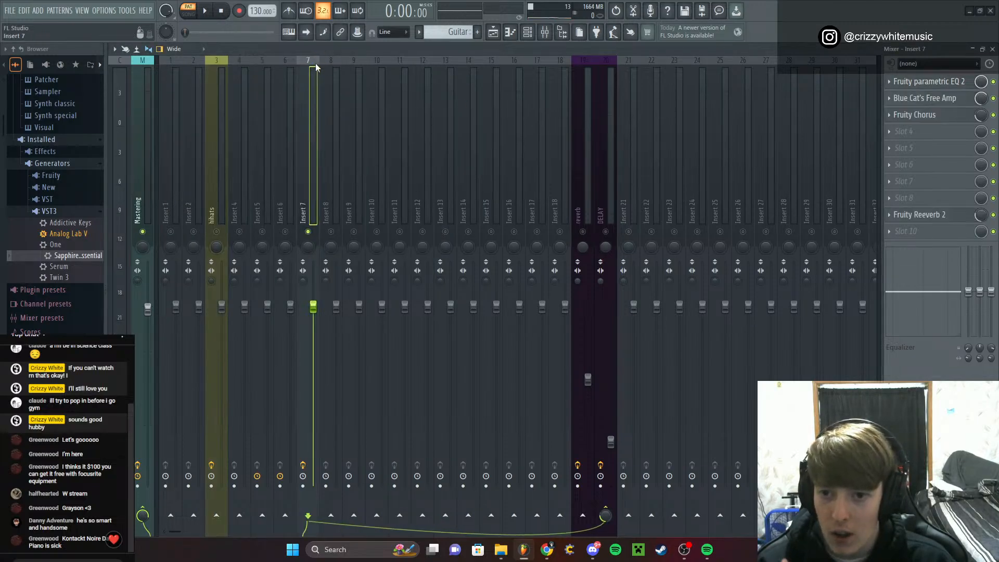
left_click(592, 74)
left_click(606, 64)
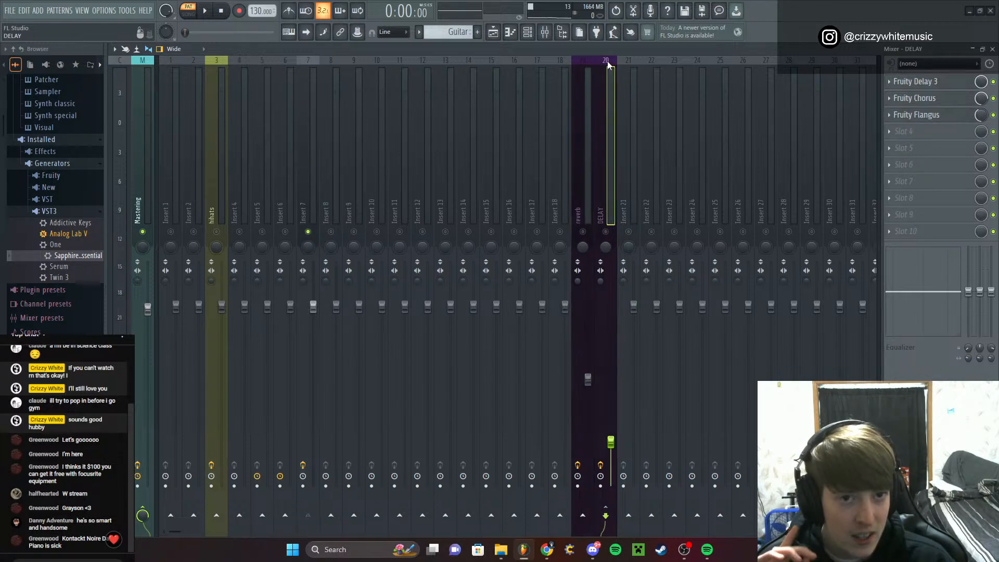
left_click(578, 61)
left_click(598, 62)
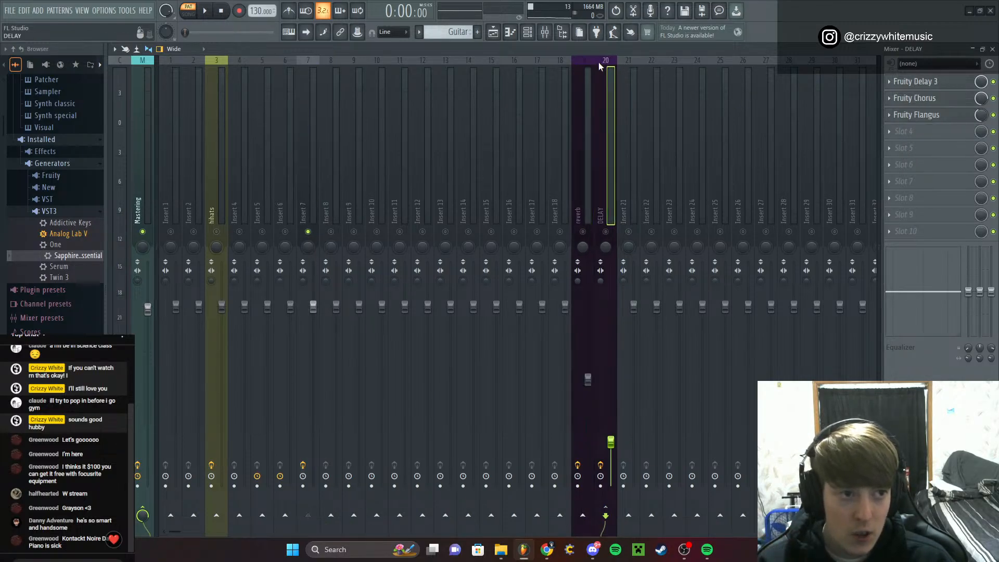
left_click(588, 63)
left_click(608, 65)
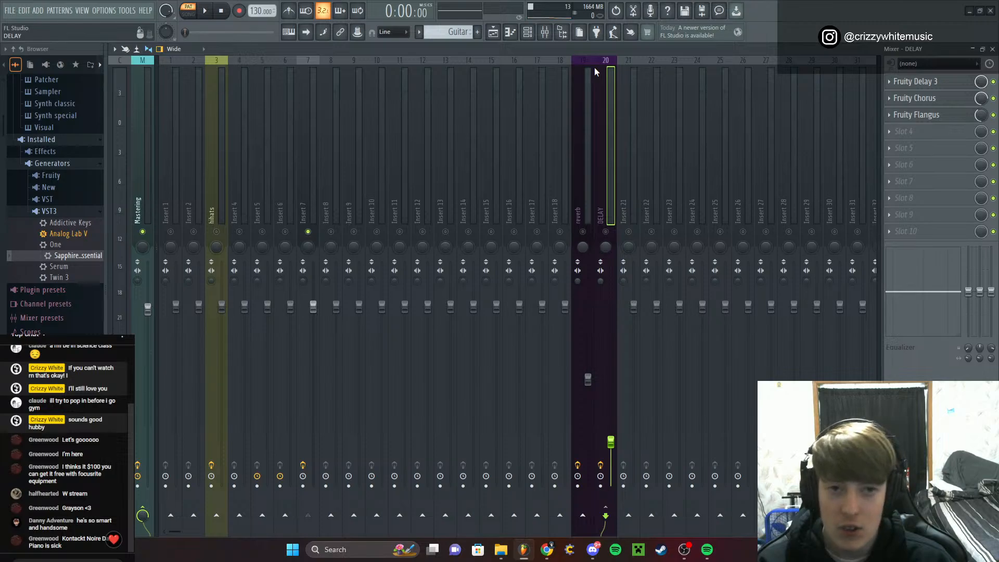
left_click(591, 67)
left_click(601, 67)
left_click(589, 67)
left_click(599, 67)
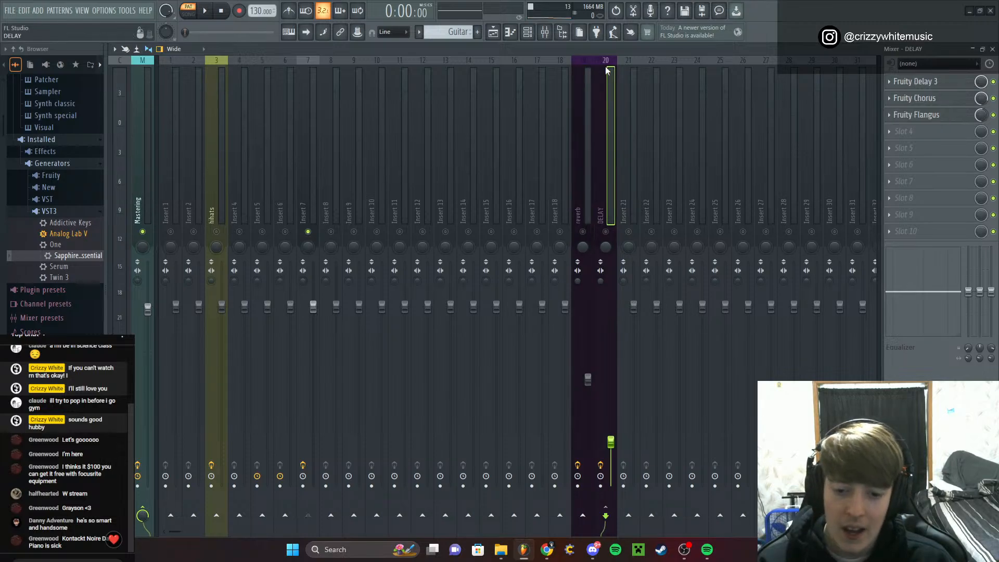
left_click(591, 68)
left_click(597, 67)
Turn off solo on Insert 7 and return from the mixer to the playlist
left_click(316, 67)
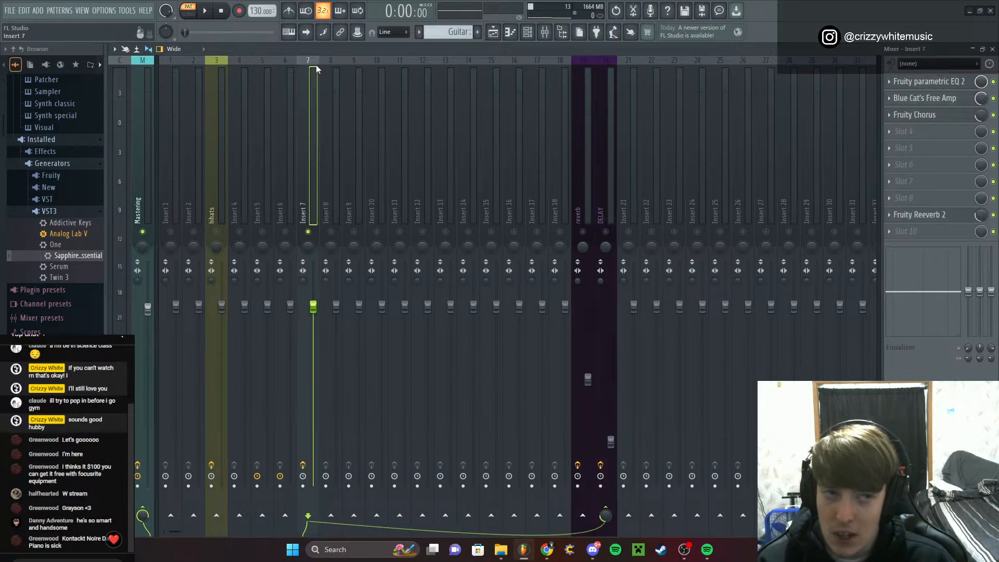
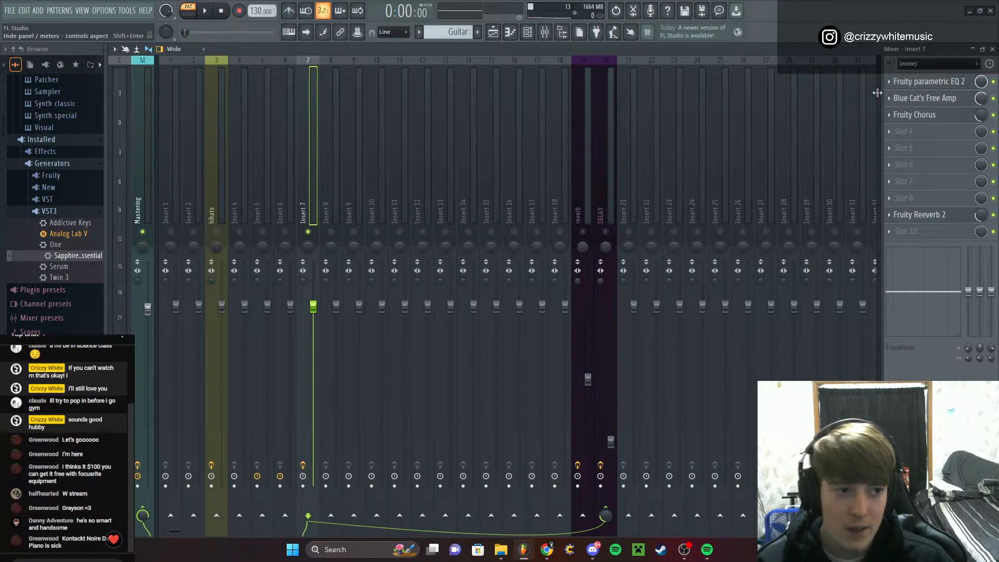
right_click(310, 238)
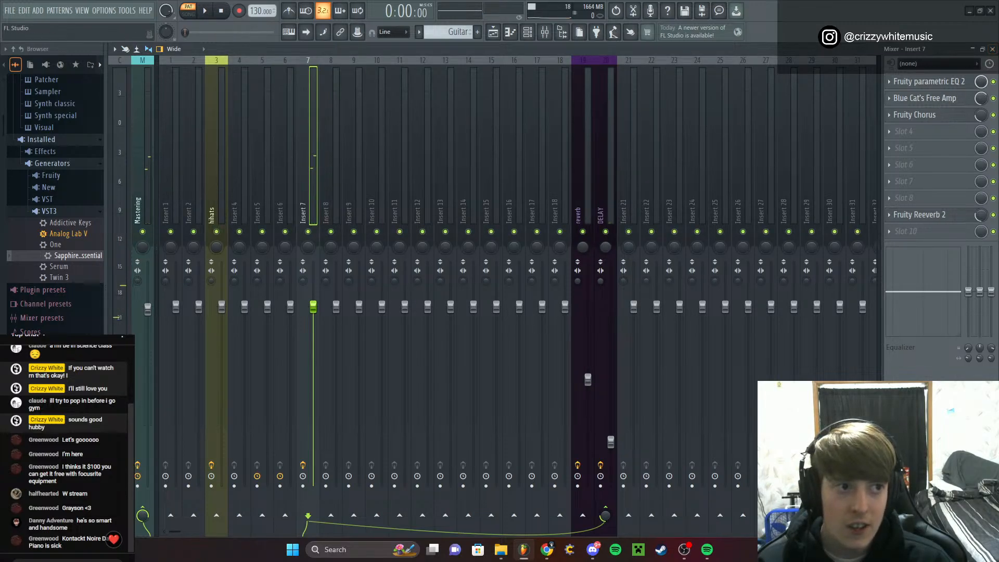
key("F9")
left_click(992, 50)
Place the Guitar pattern on Track 3 at bar 1 and play the arrangement in song mode
left_click(255, 147)
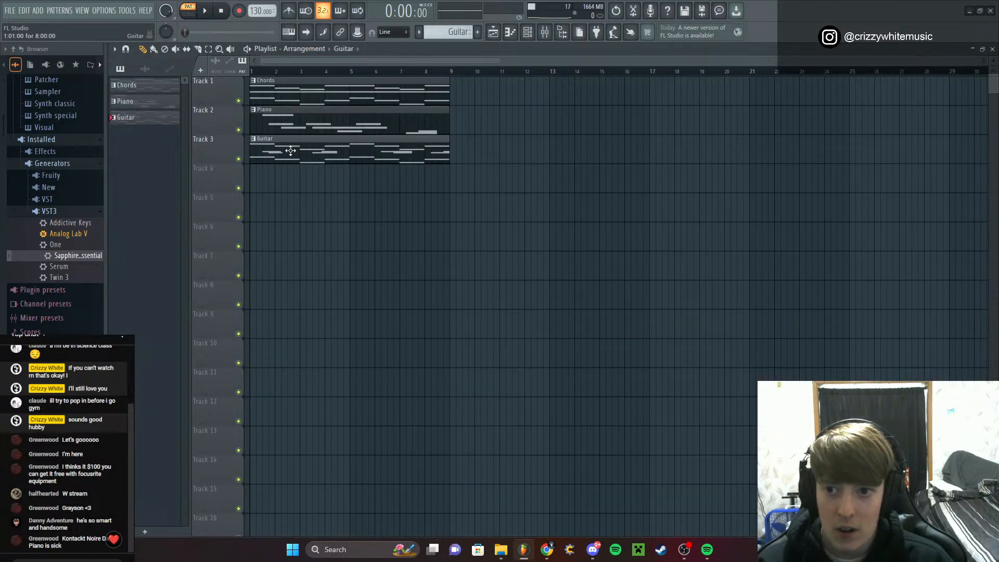
key("l")
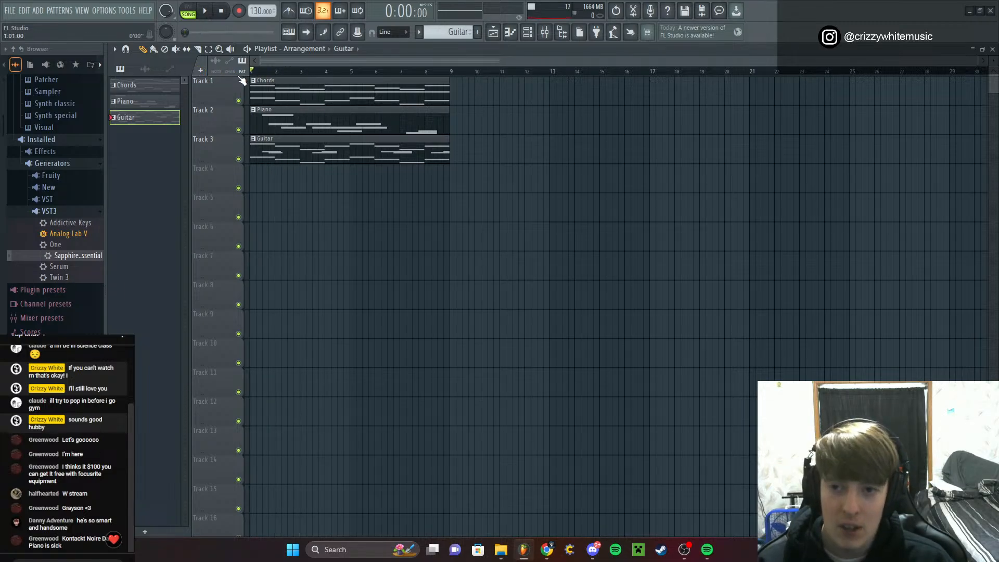
key("space")
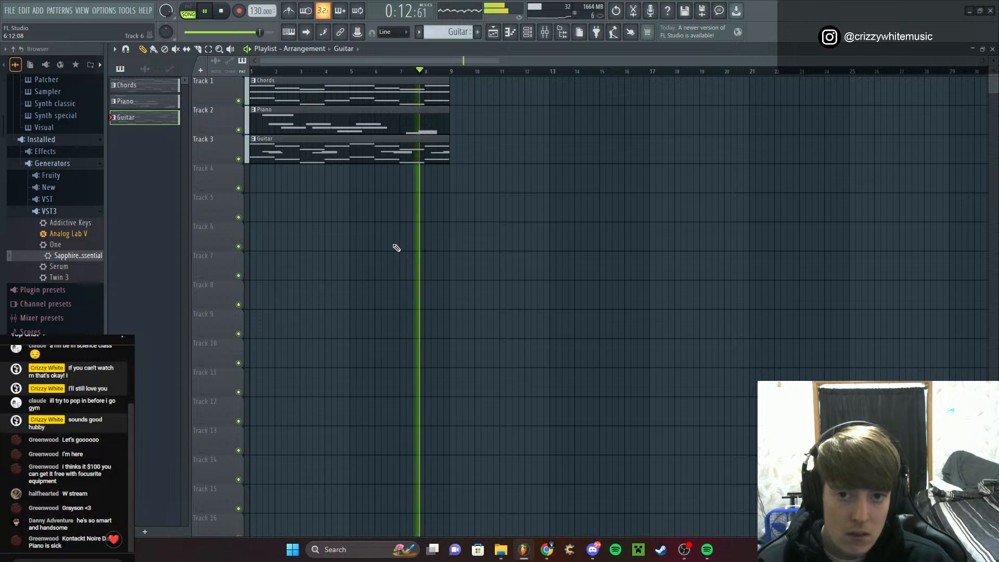
key("space")
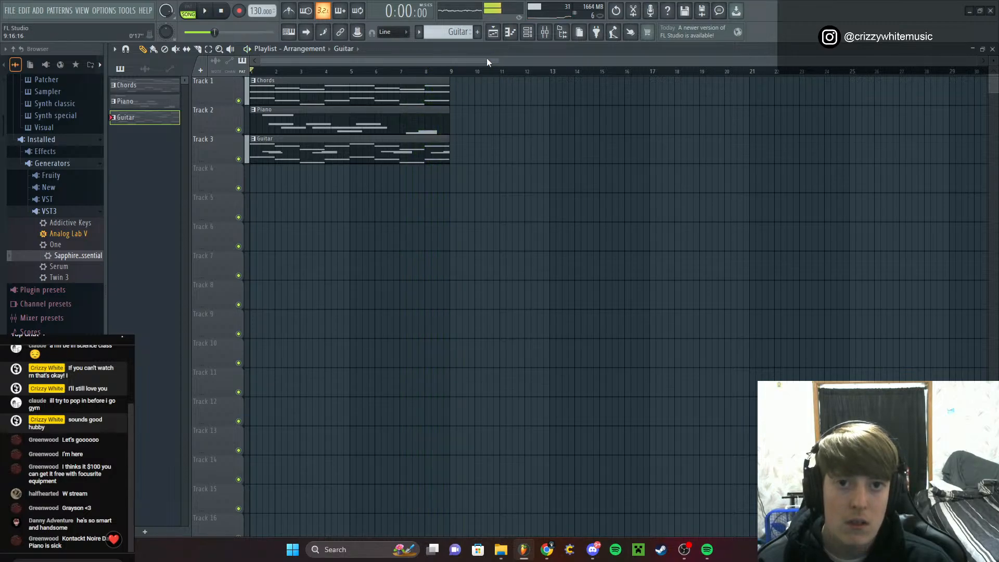
Create a new pattern named Pad and place it on Track 4 at bar 1
left_click(527, 33)
left_click(528, 33)
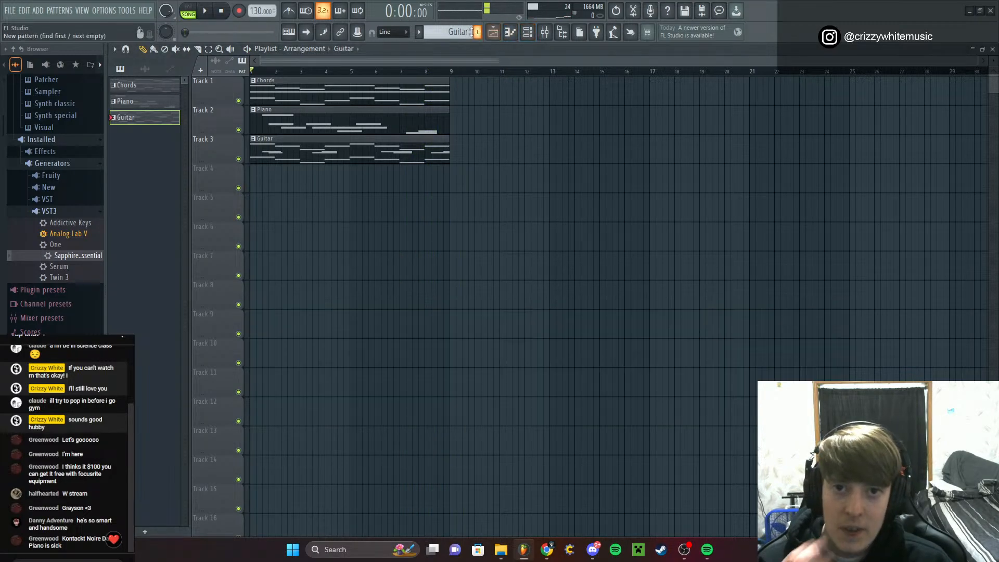
left_click(477, 31)
type("Pad")
key("Return")
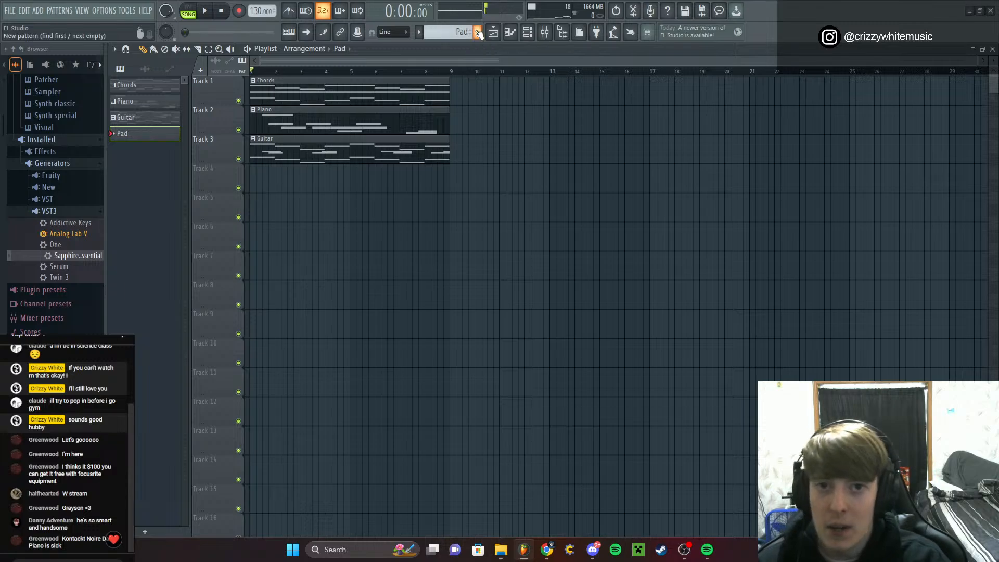
left_click(253, 182)
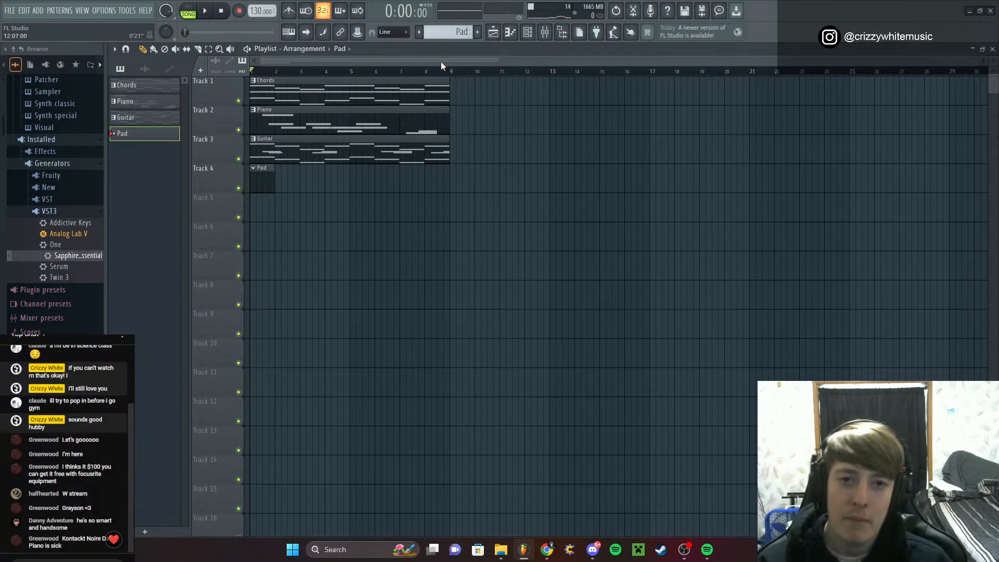
Add a second Analog Lab V instance to the channel rack and route it to mixer track 6
left_click(528, 32)
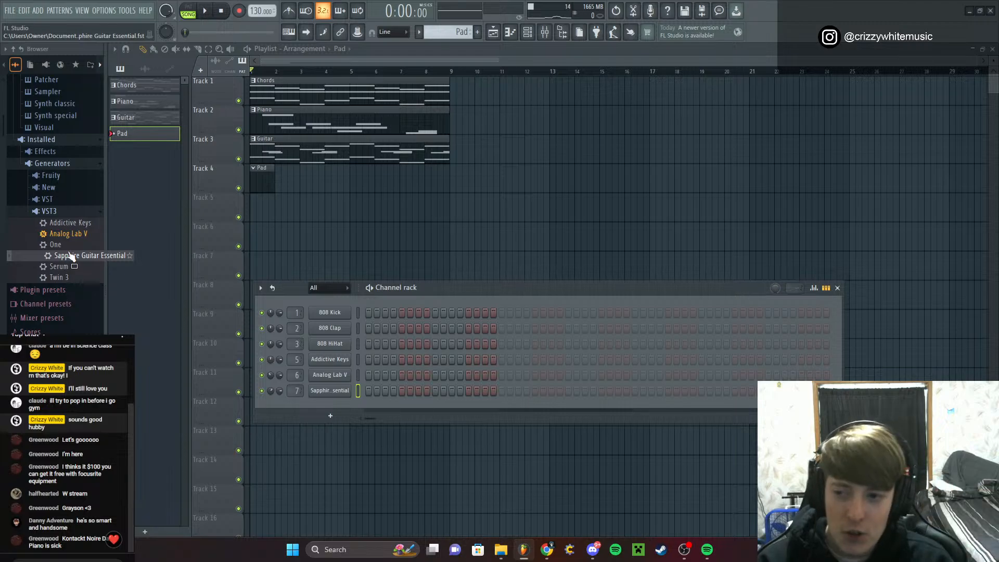
left_click_drag(70, 234, 322, 400)
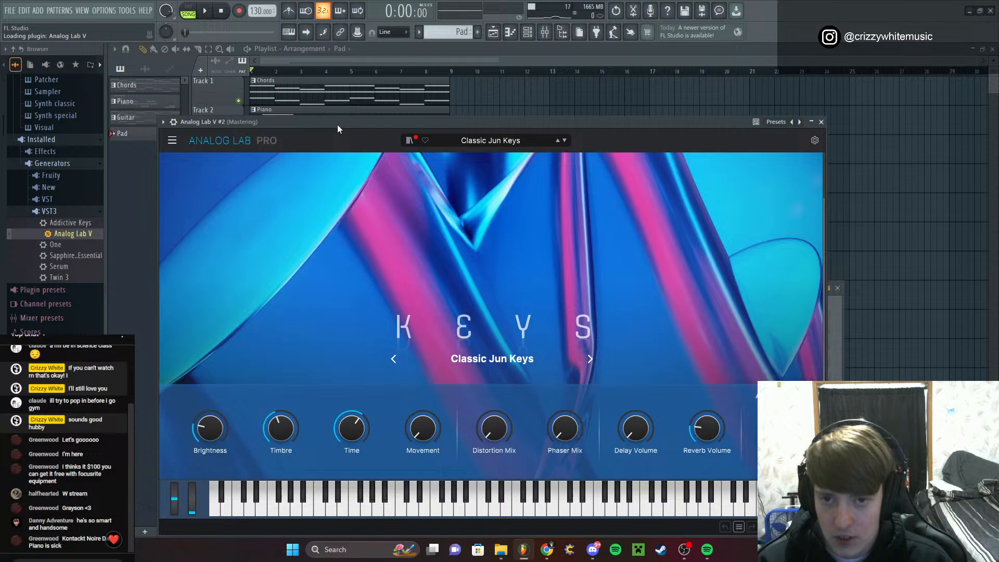
left_click_drag(337, 124, 508, 52)
scroll(295, 409, "up", 1)
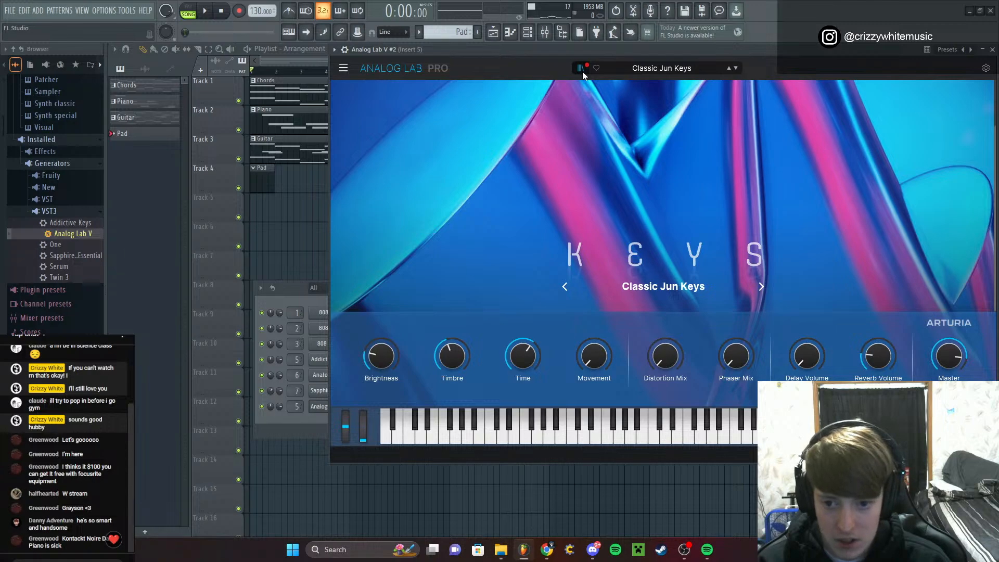
scroll(297, 406, "up", 1)
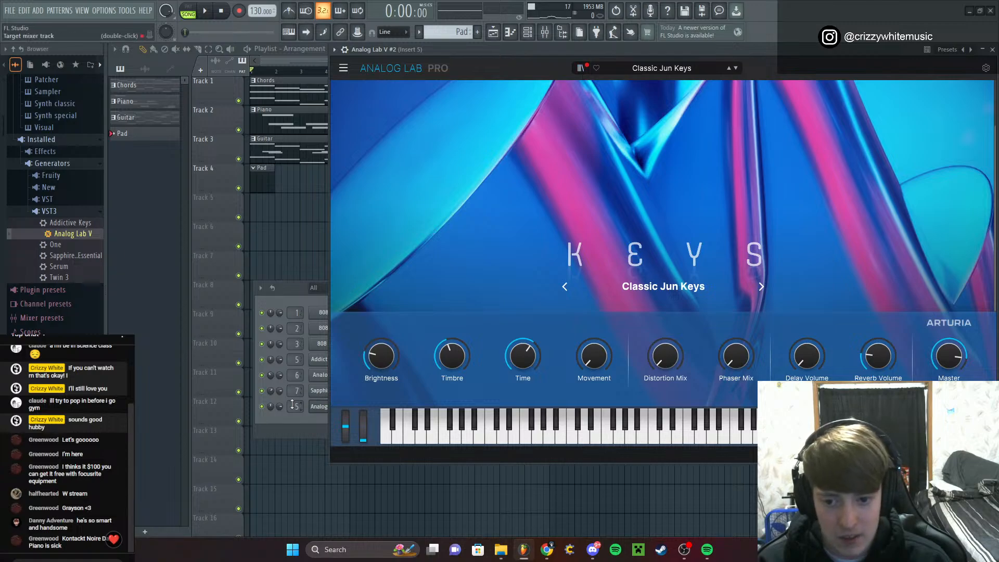
Browse the Pad presets in Analog Lab V, audition Everlast and load Liquid Thoughts
left_click(582, 68)
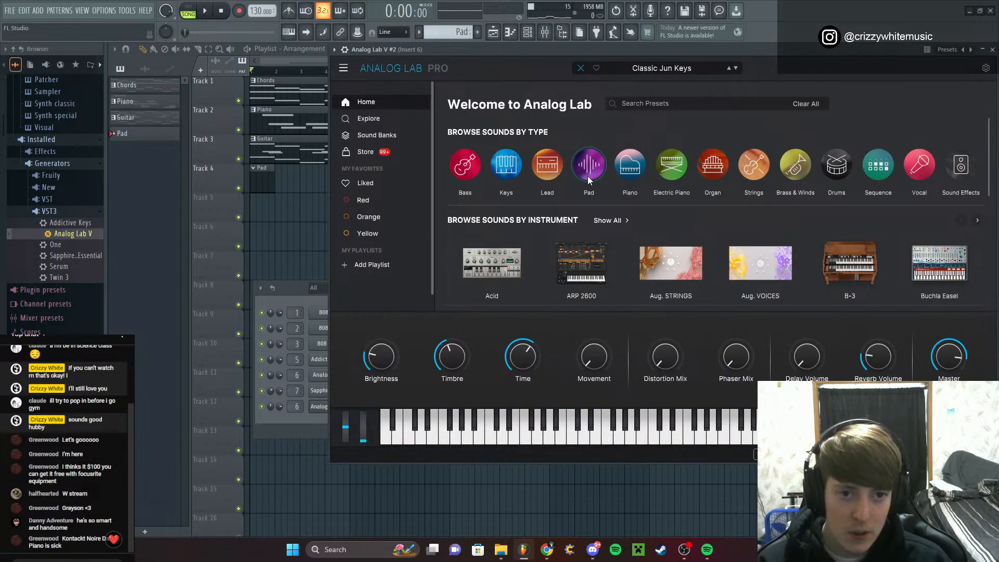
left_click_drag(601, 46, 570, 37)
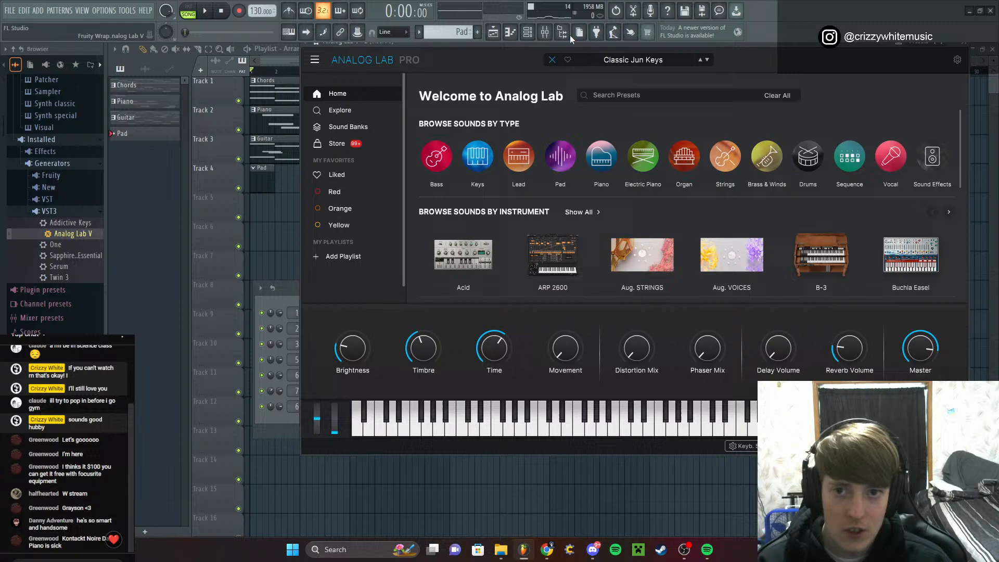
left_click(557, 166)
scroll(550, 195, "down", 2)
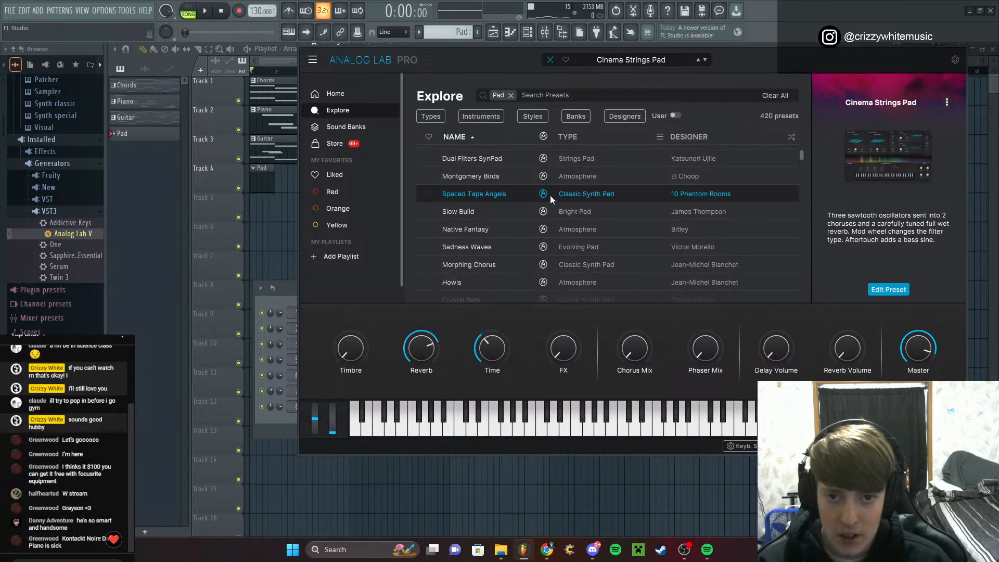
scroll(550, 195, "down", 5)
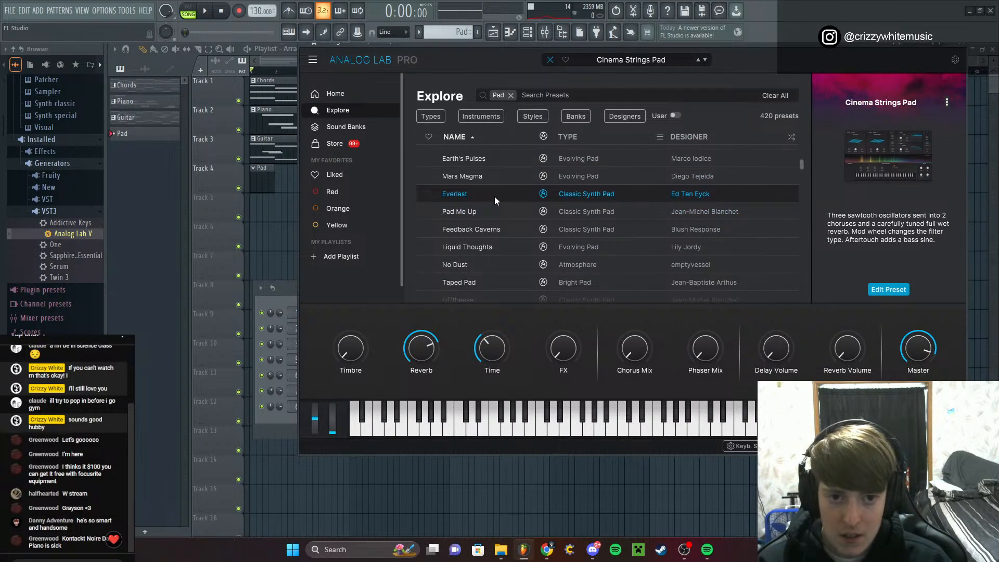
left_click(494, 196)
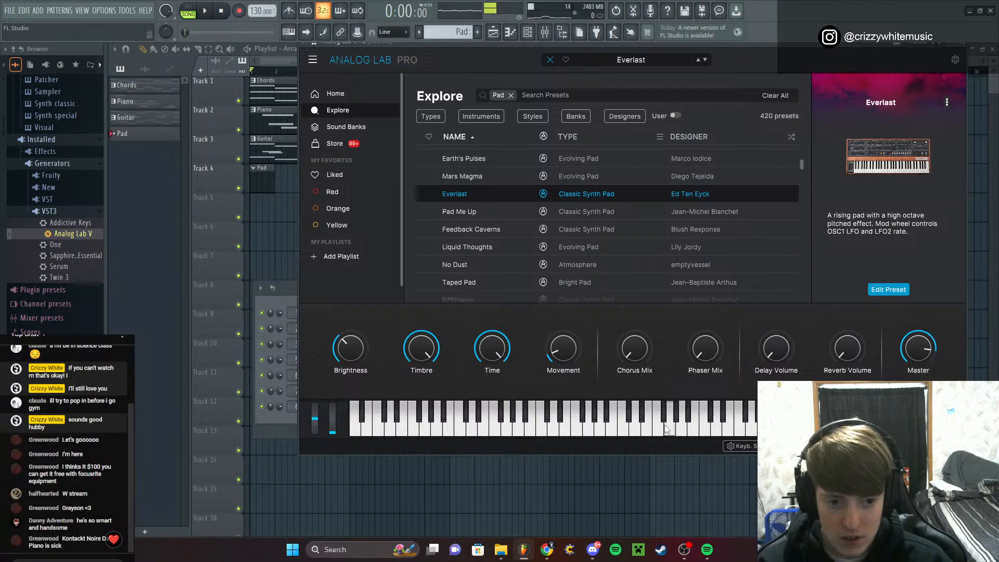
left_click(507, 246)
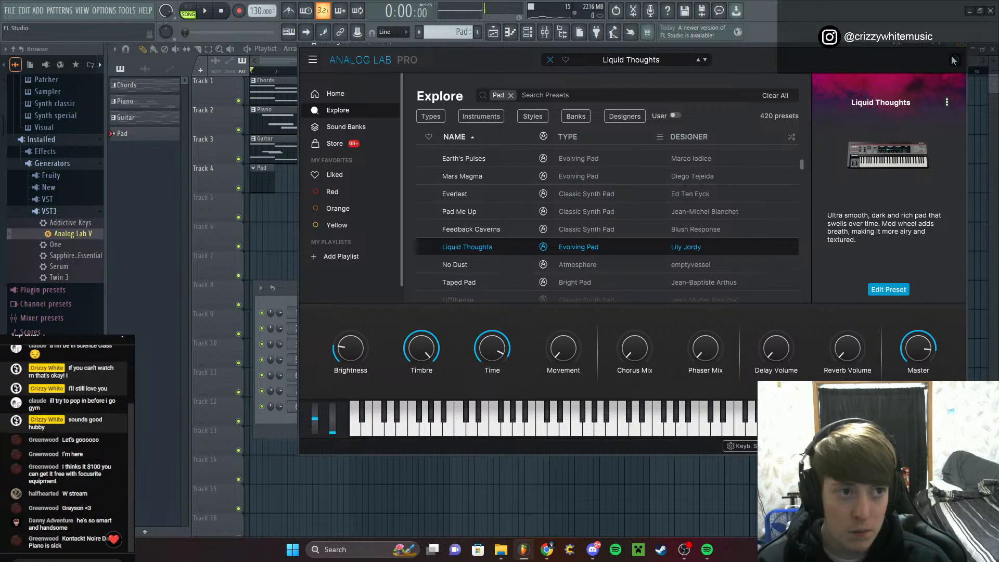
left_click_drag(850, 45, 850, 58)
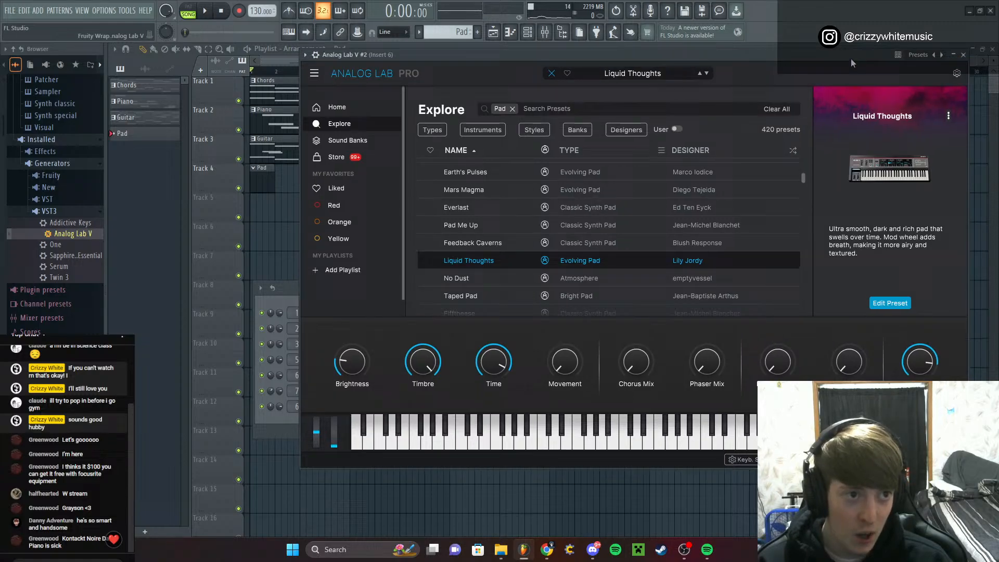
left_click(964, 56)
left_click(837, 289)
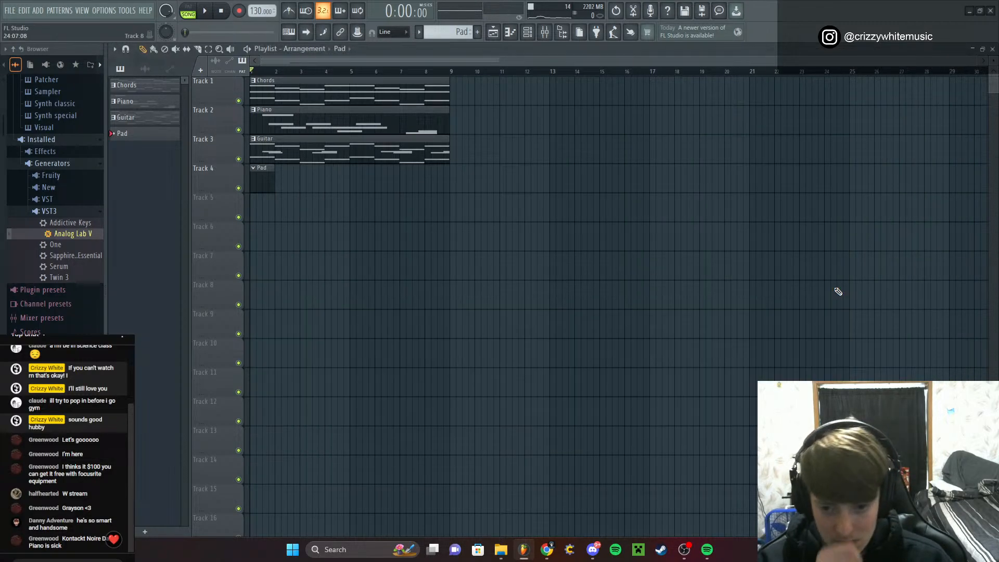
Paste the copied notes into the Pad pattern's piano roll for the new Analog Lab V channel
left_click(510, 27)
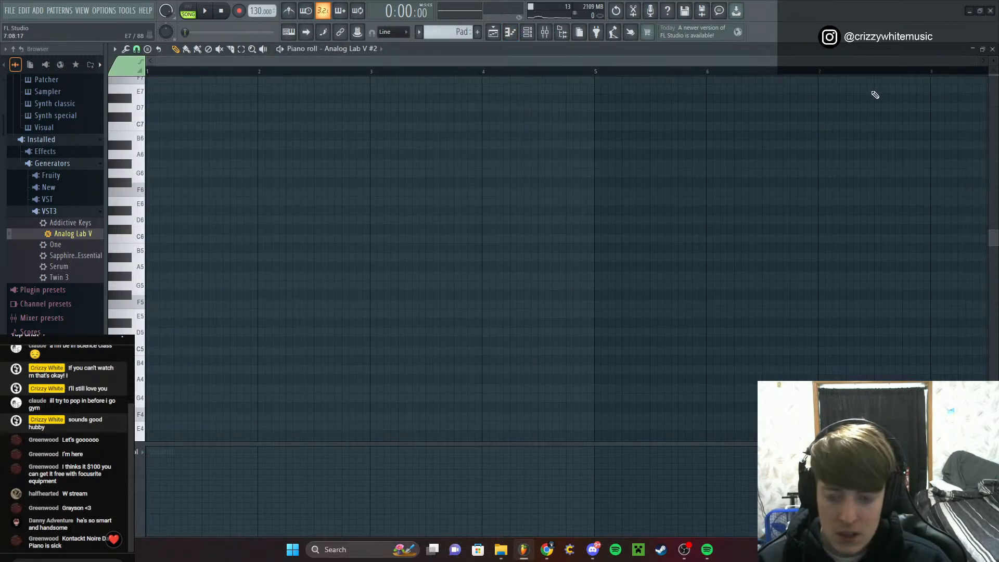
key("ctrl+v")
left_click_drag(214, 351, 207, 351)
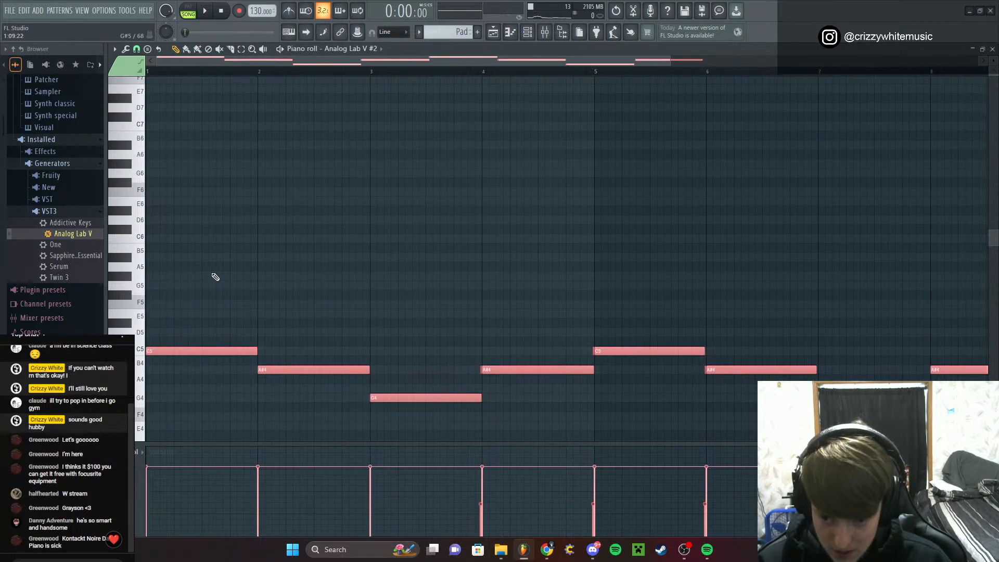
Transpose the pasted pad notes up five semitones so the line starts on F5, and return to the playlist
scroll(229, 271, "down", 4)
key("Up")
key("Up")
key("Up")
key("Up")
key("Up")
key("Up")
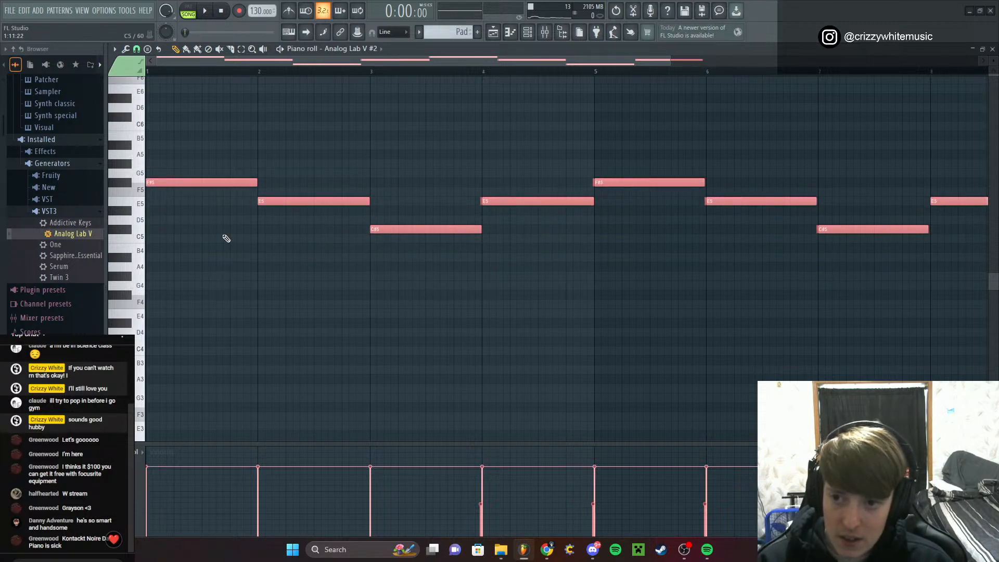
key("Down")
key("ctrl+d")
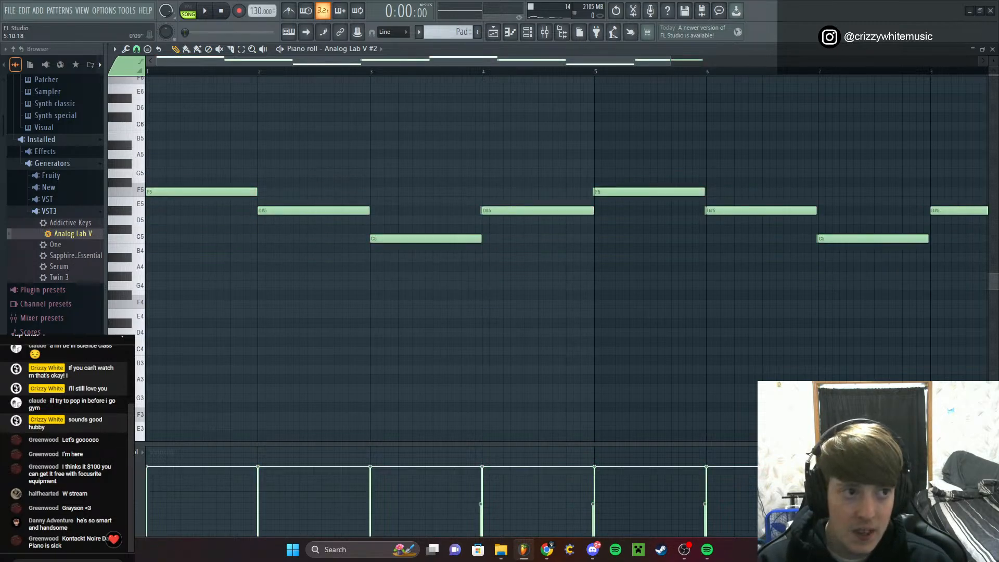
left_click(992, 49)
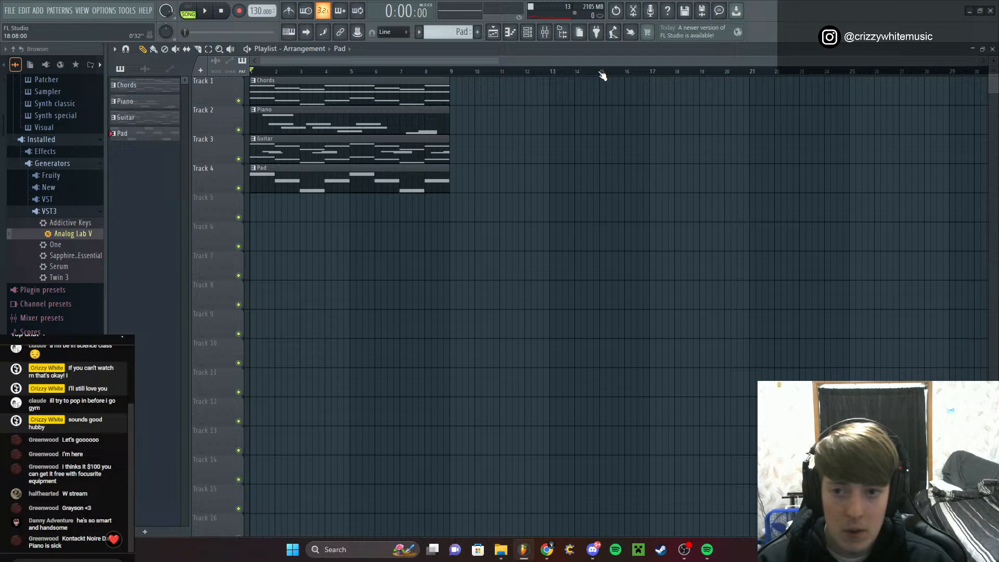
Check the Chords notes and move the Pad notes in bars 2 to 4 down to A#4, G4 and A#4
double_click(291, 103)
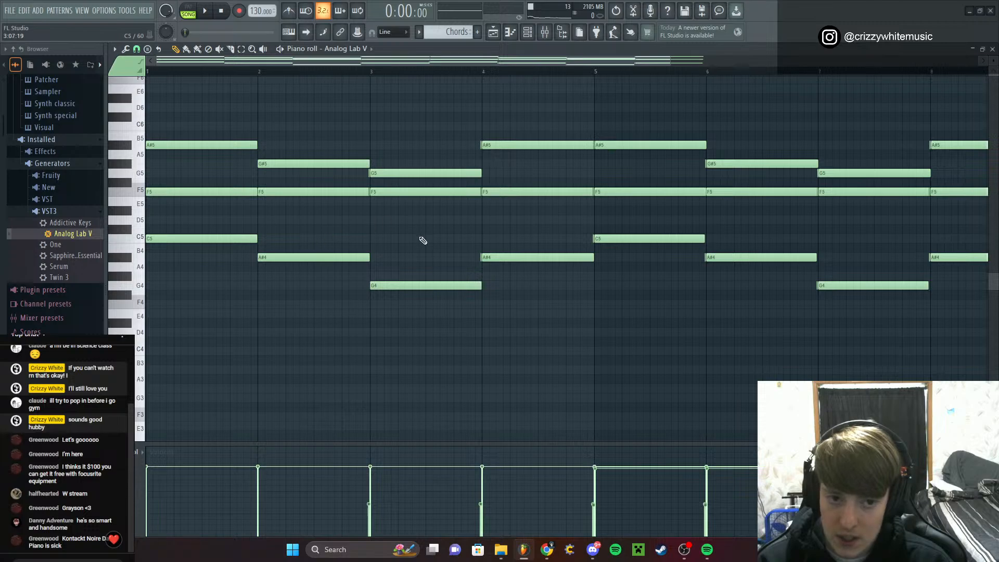
left_click(992, 48)
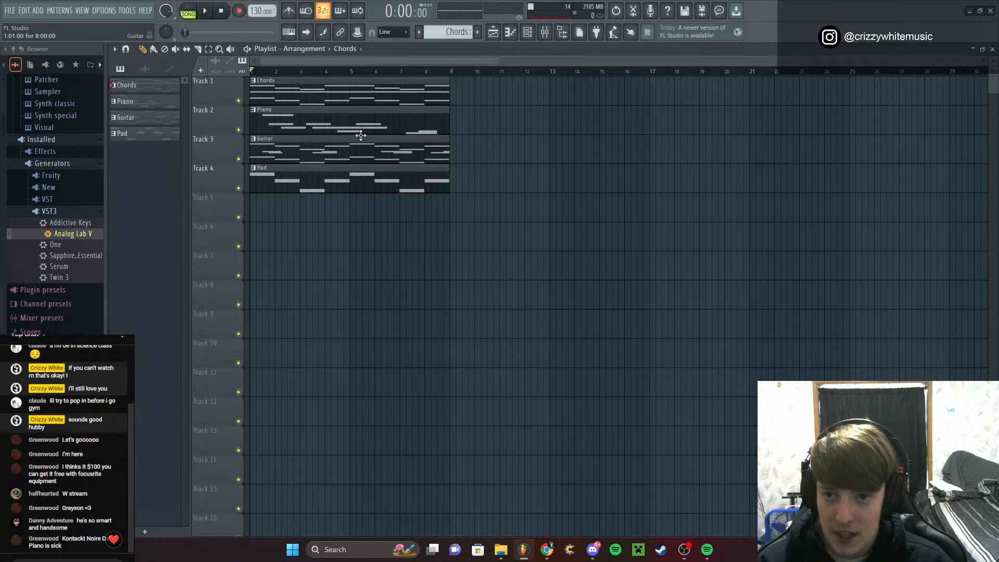
double_click(337, 181)
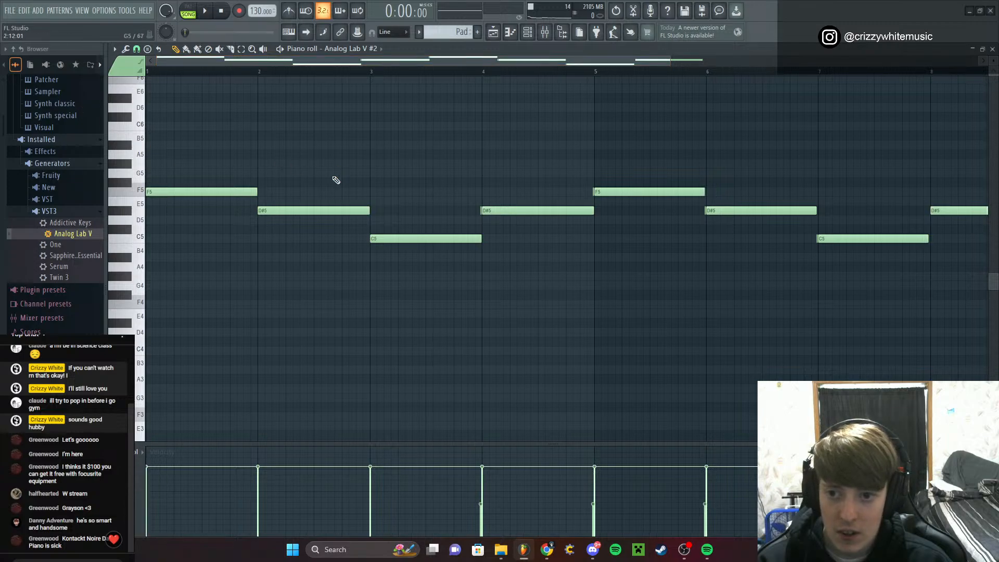
left_click_drag(298, 213, 298, 260)
left_click_drag(391, 238, 393, 285)
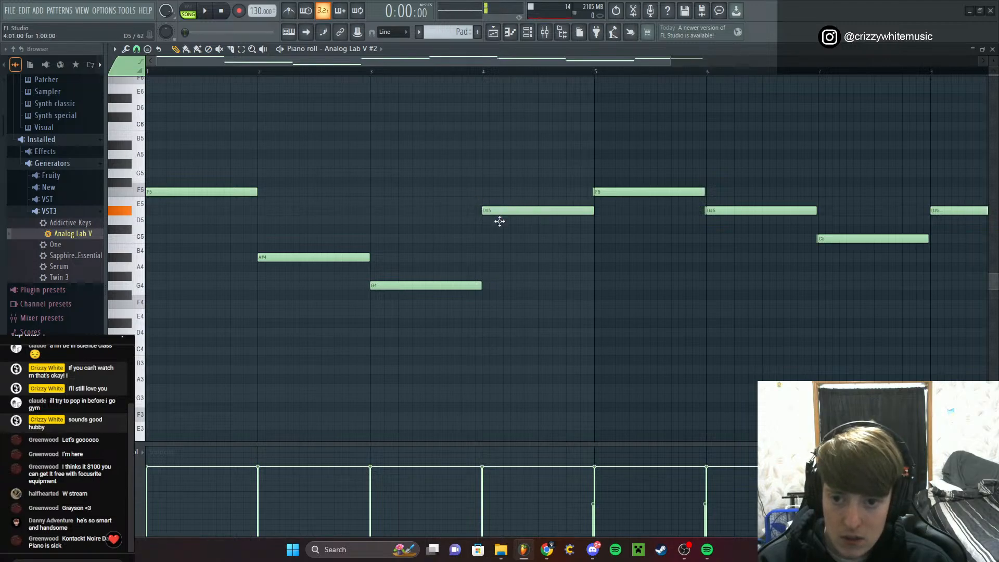
left_click_drag(499, 221, 500, 261)
Delete all Pad notes from bar 5 onward, including the short leftover notes, while playing the arrangement
scroll(524, 155, "down", 2, "ctrl")
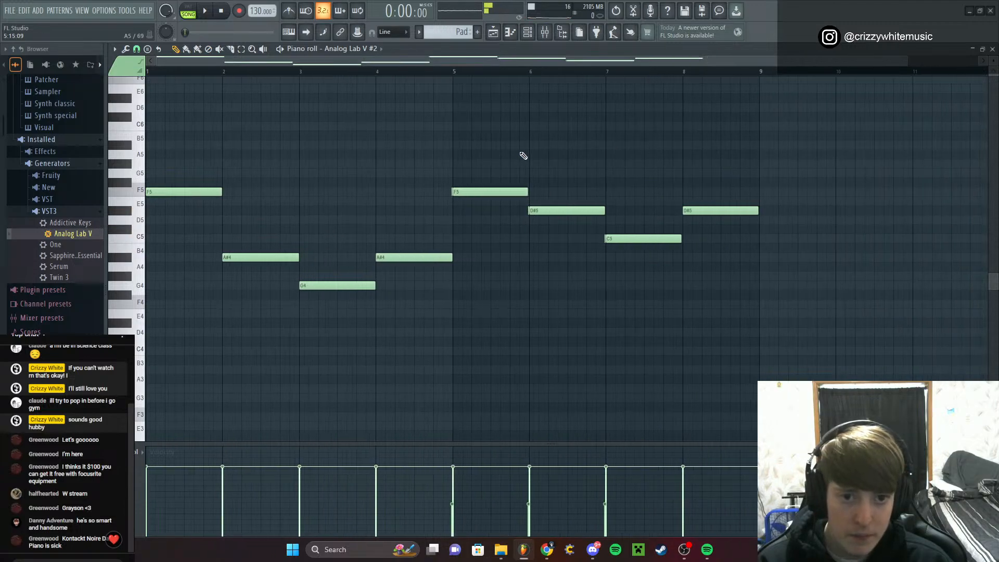
right_click(511, 191)
right_click(567, 211)
key("space")
right_click(643, 239)
right_click(694, 210)
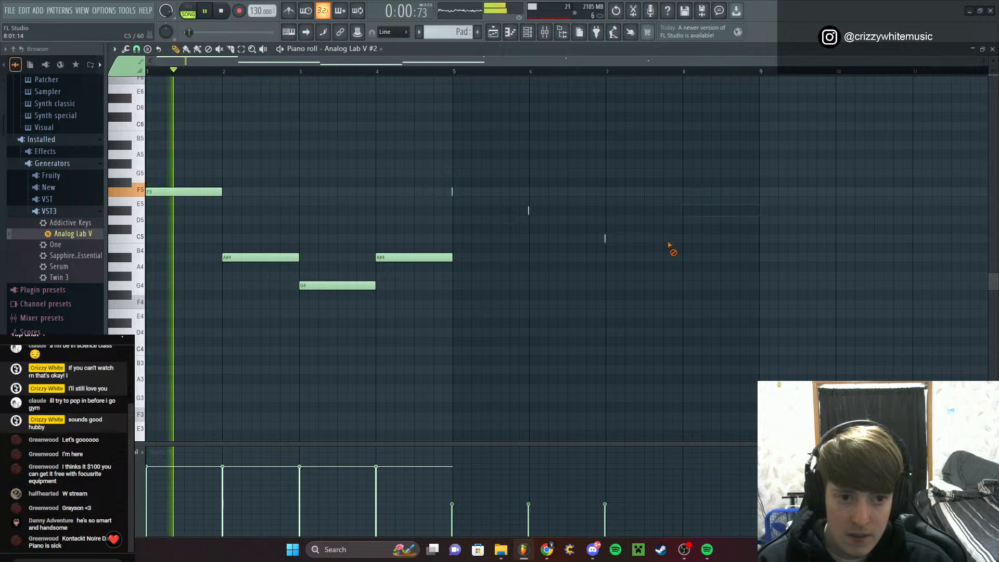
right_click(605, 239)
right_click(529, 211)
right_click(451, 192)
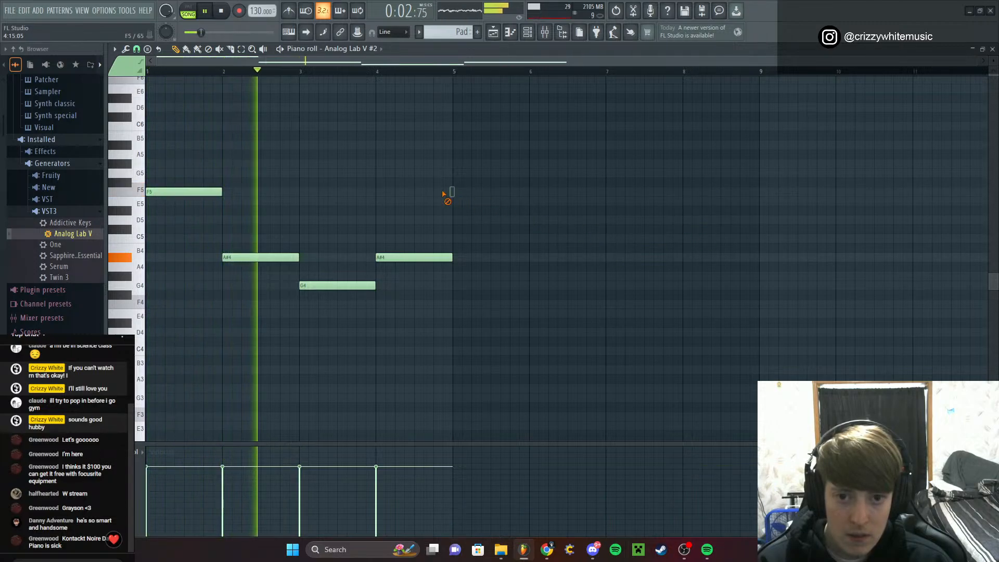
Repeat the four Pad notes in bars 5 to 8, and layer a copy of bars 1 to 4 one octave higher
key("ctrl+a")
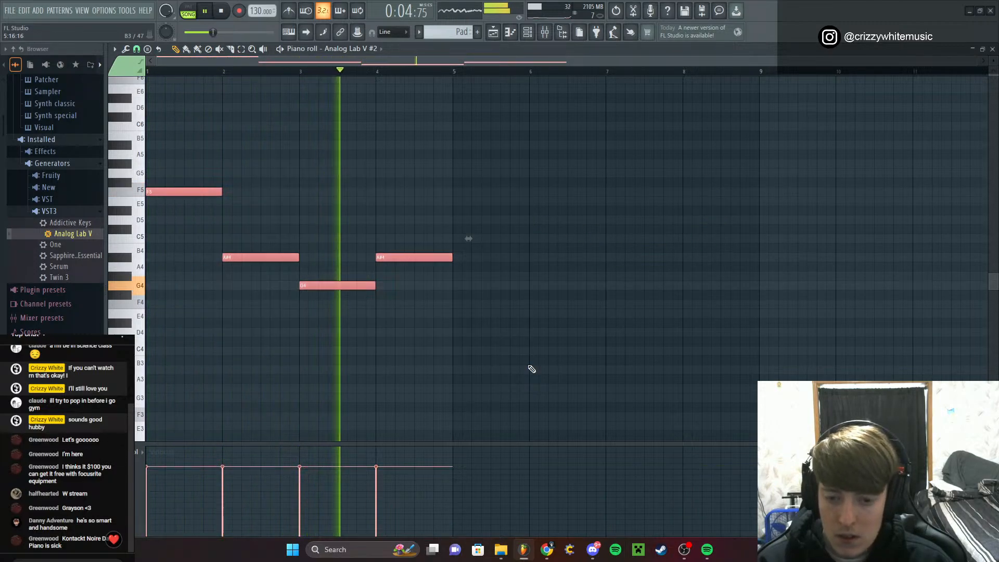
key("ctrl+b")
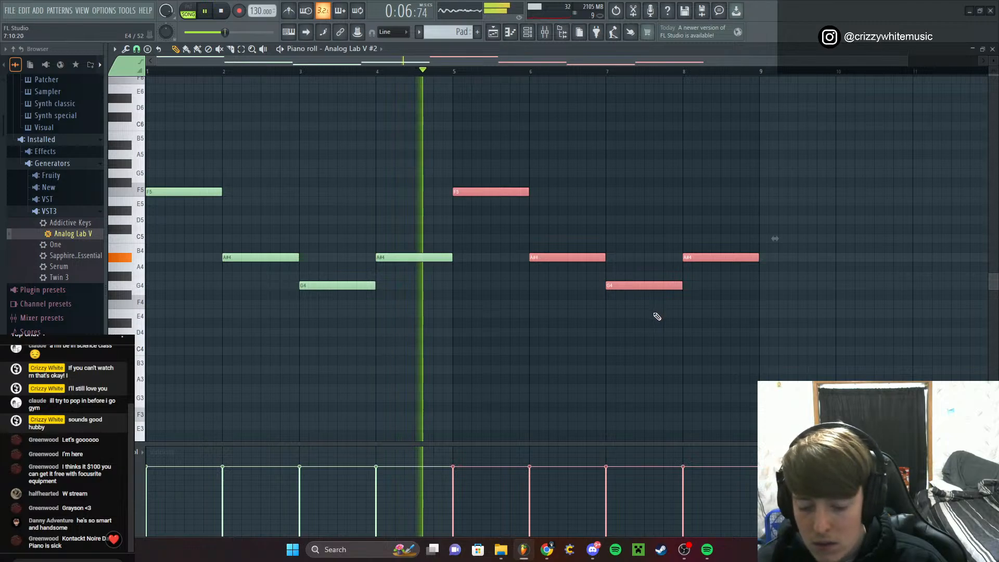
left_click_drag(170, 192, 138, 198)
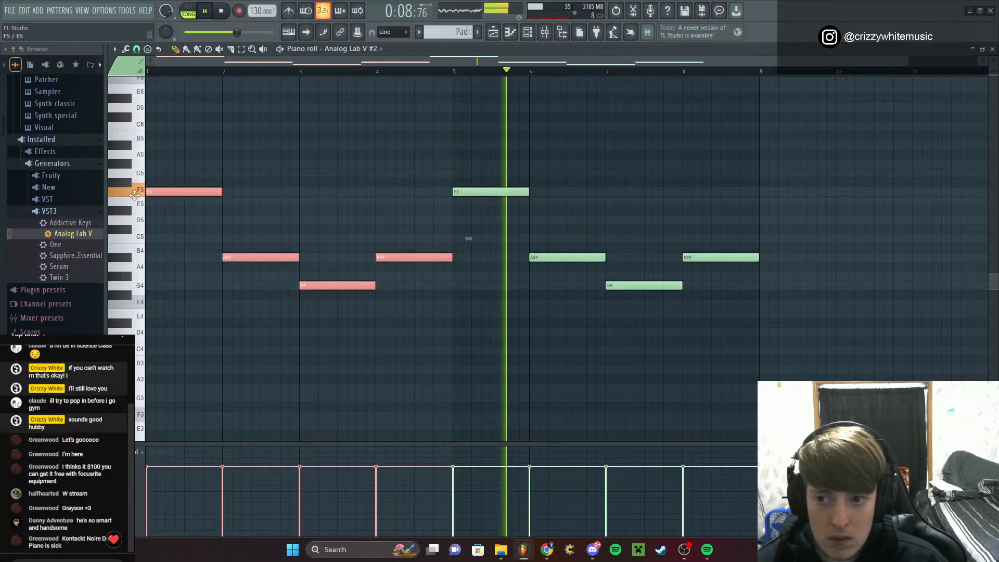
key("space")
key("ctrl+c")
key("ctrl+v")
key("ctrl+Up")
key("space")
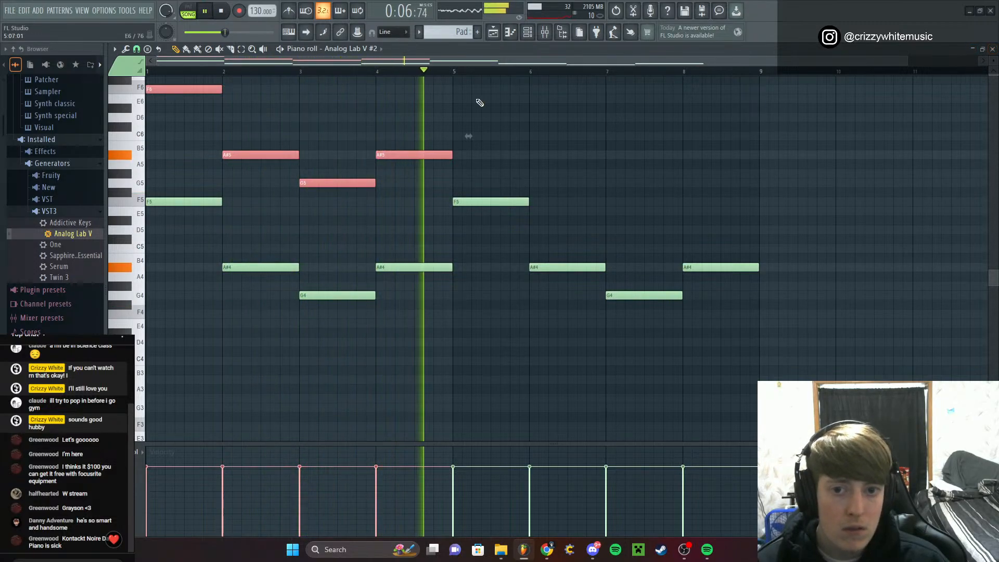
Repeat the octave-higher Pad notes in bars 5 to 8, stop playback and return to the playlist
key("ctrl+b")
key("ctrl+d")
key("space")
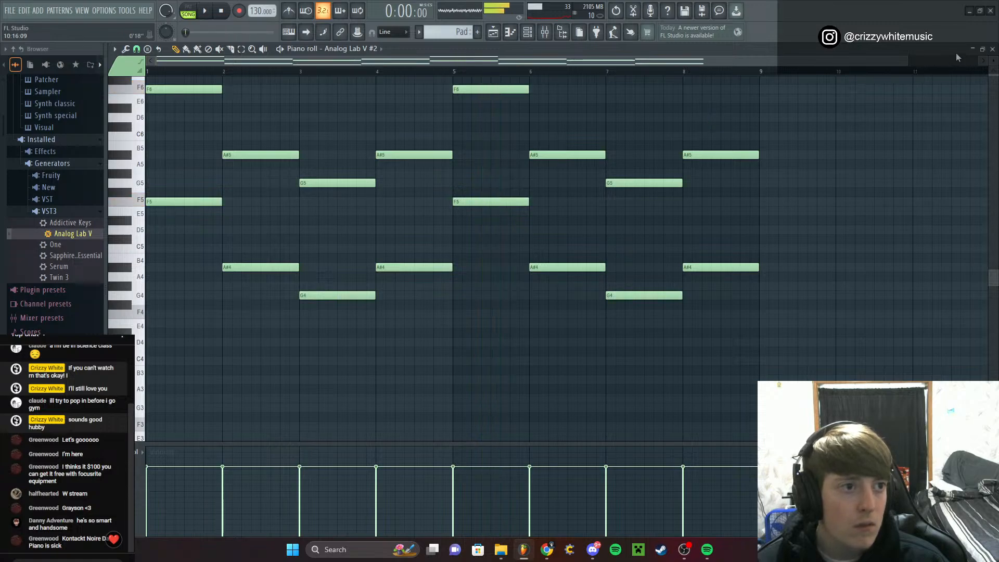
left_click(993, 49)
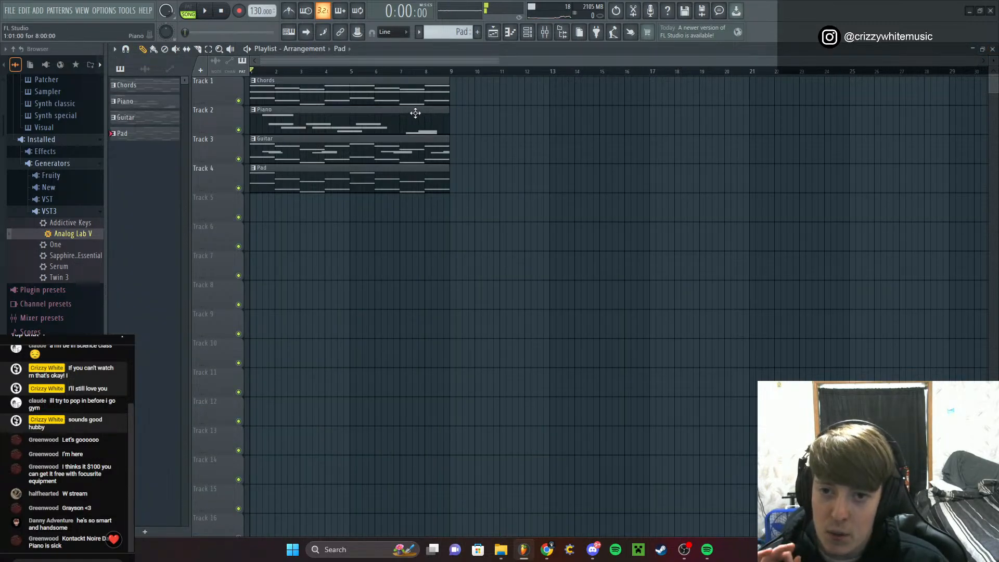
Add Fruity Parametric EQ 2 to mixer Insert 6 during playback, cutting the low bands most and the mids and highs more gently
left_click(551, 37)
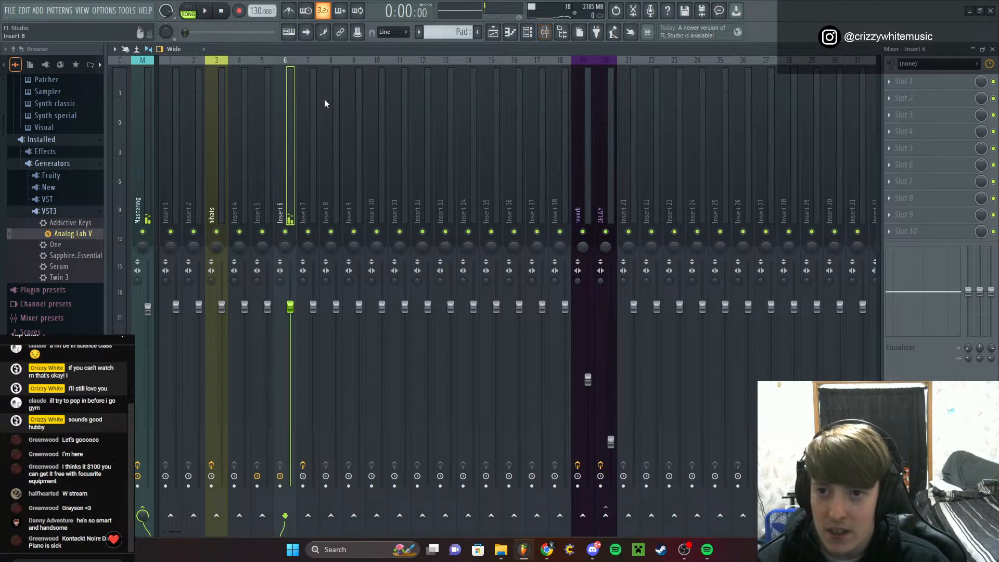
key("space")
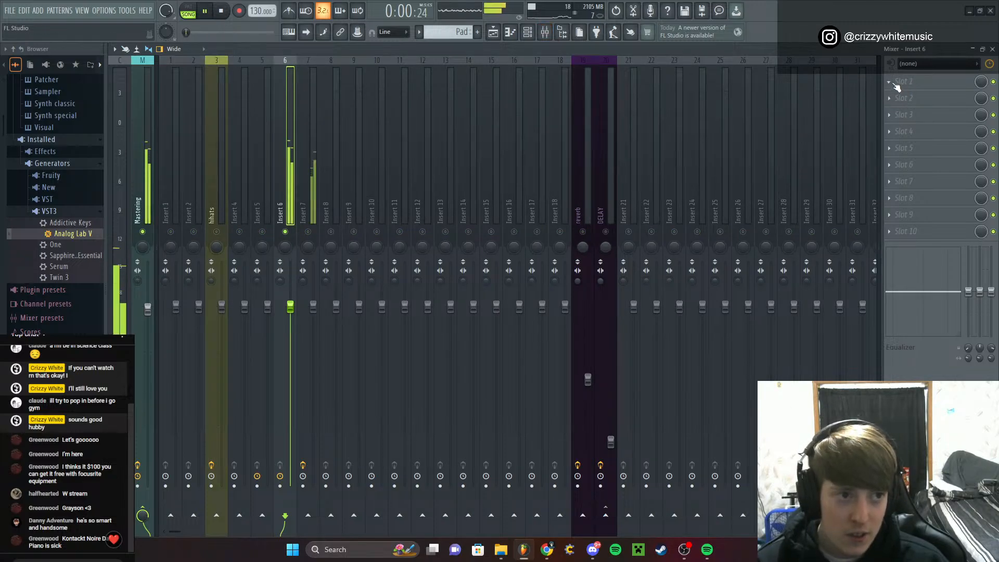
left_click(898, 99)
mouse_move(896, 94)
left_click(762, 350)
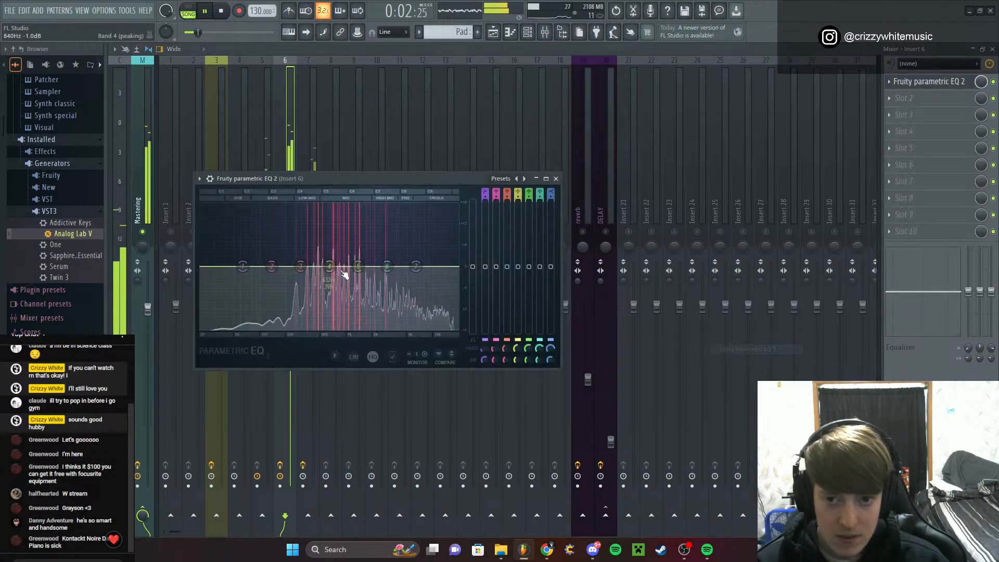
left_click_drag(496, 267, 528, 262)
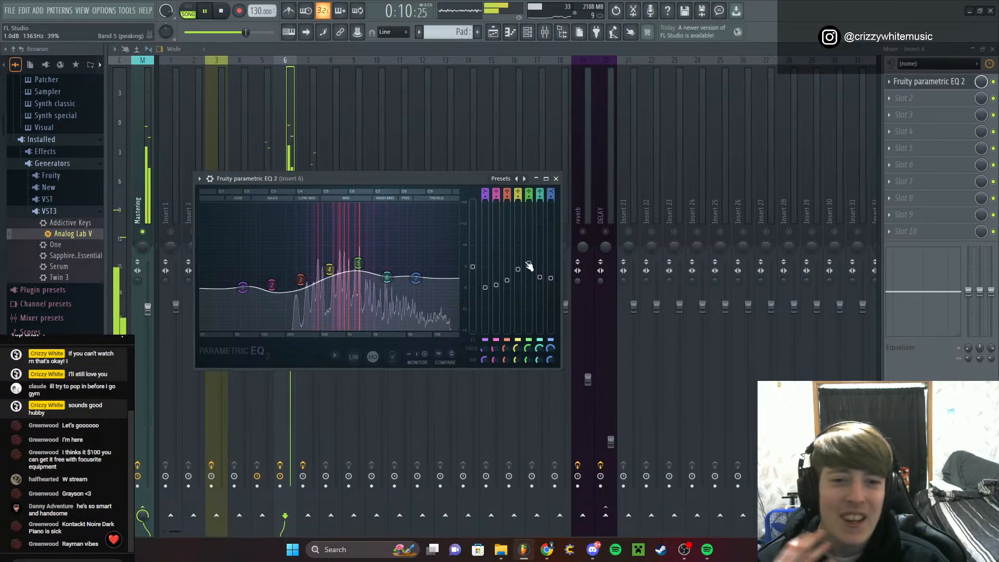
left_click(556, 179)
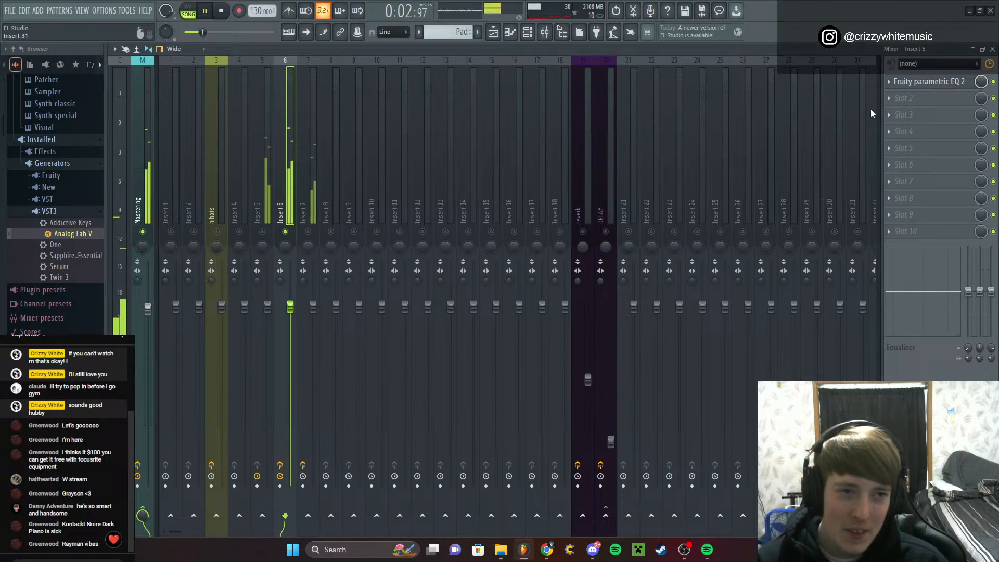
Add Fruity Chorus to Insert 6 with the Poly Chorus preset and lower its mix level
left_click(899, 101)
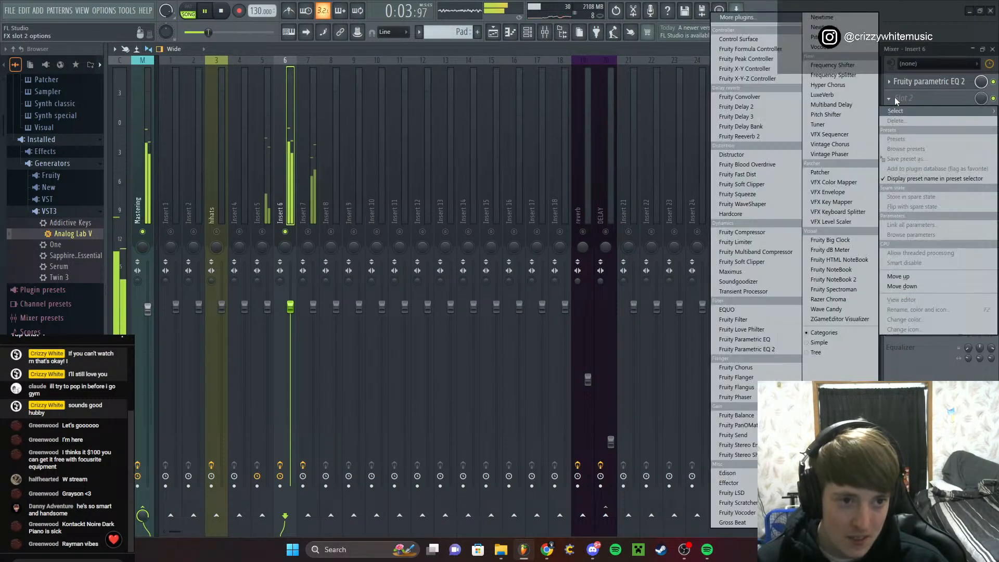
left_click(754, 367)
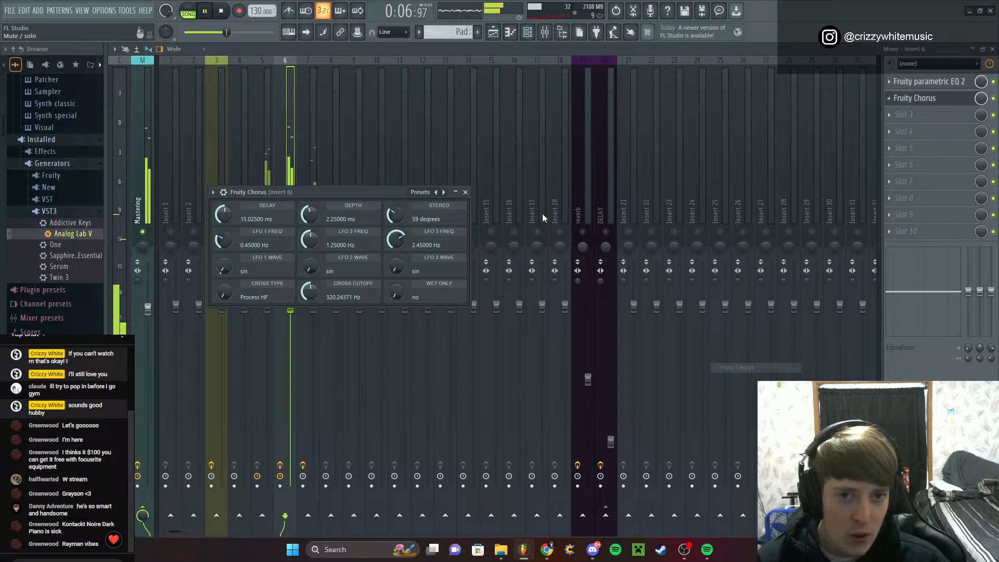
left_click(420, 193)
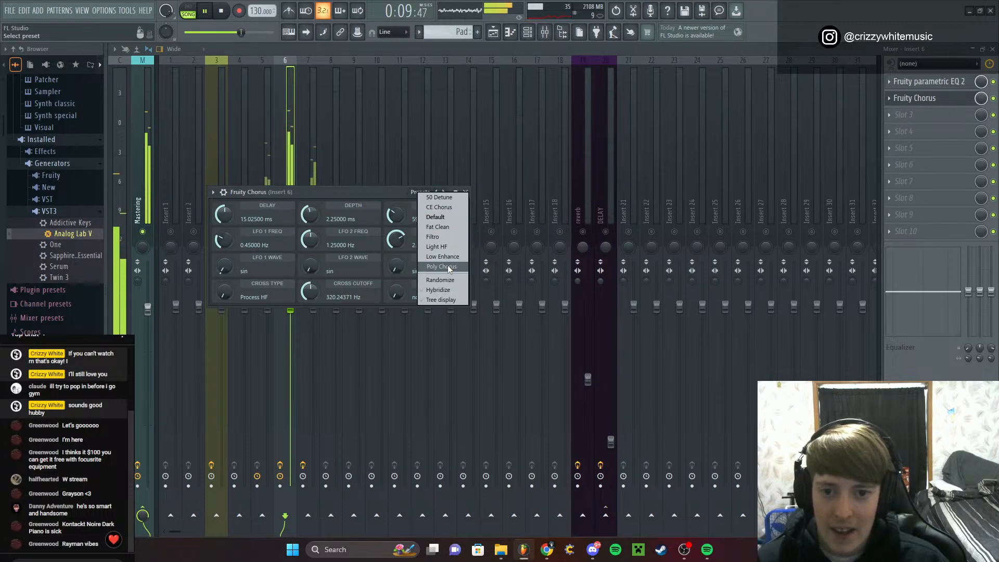
left_click(448, 266)
left_click(466, 191)
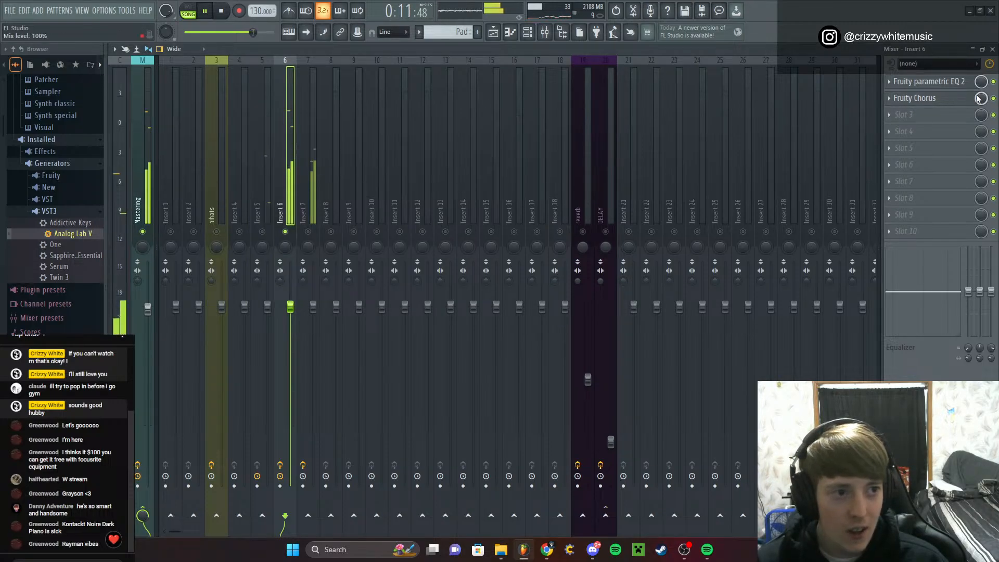
left_click_drag(979, 98, 979, 111)
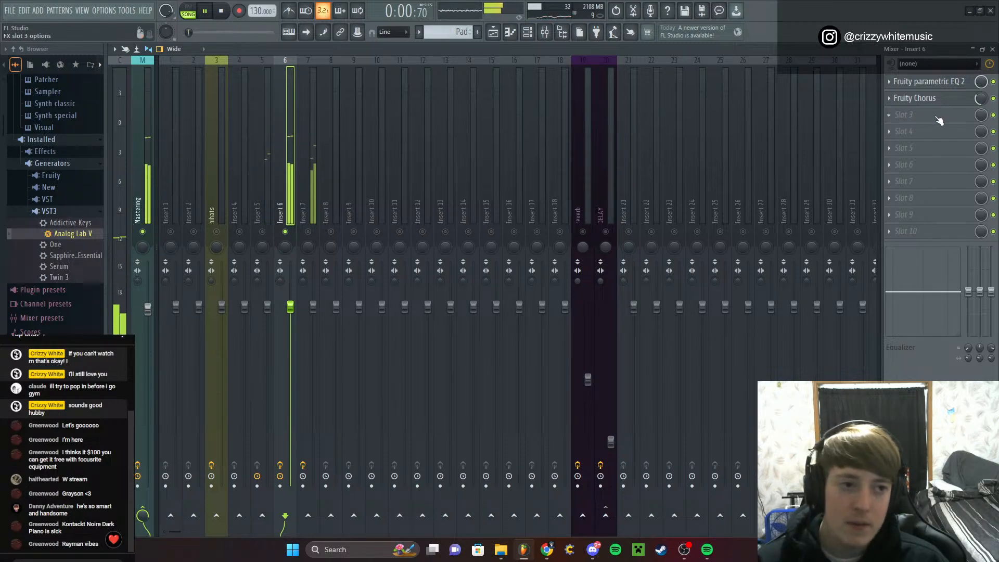
Add Fruity Phaser to Insert 6 with the Ambience preset and set its mix level to 19%
left_click(896, 115)
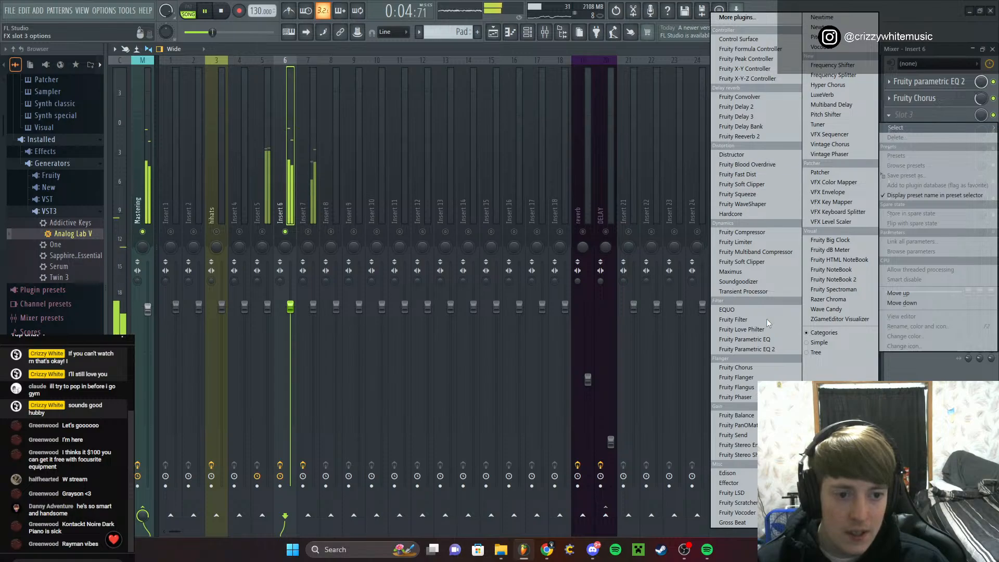
left_click(736, 397)
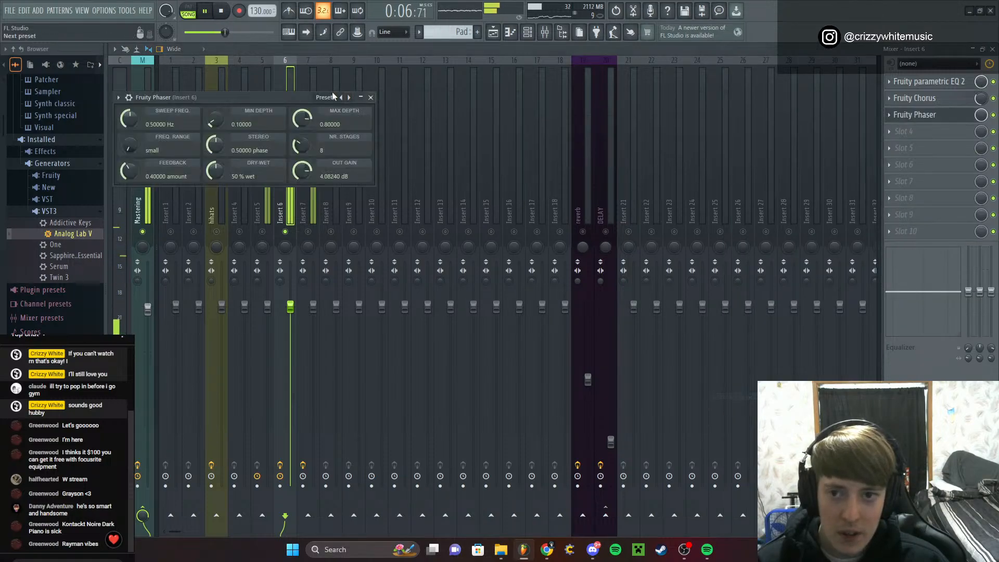
left_click(331, 98)
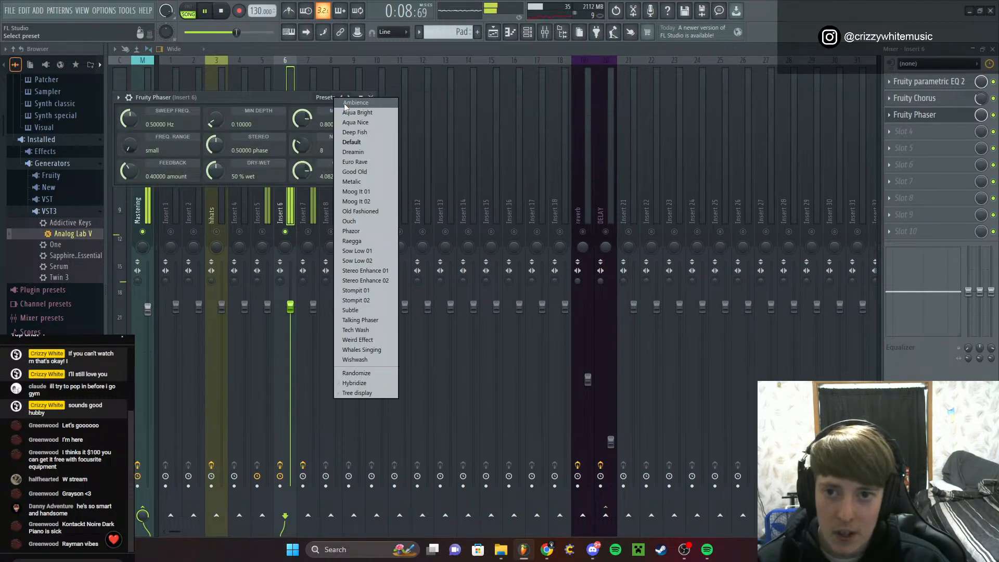
left_click(345, 103)
left_click(371, 97)
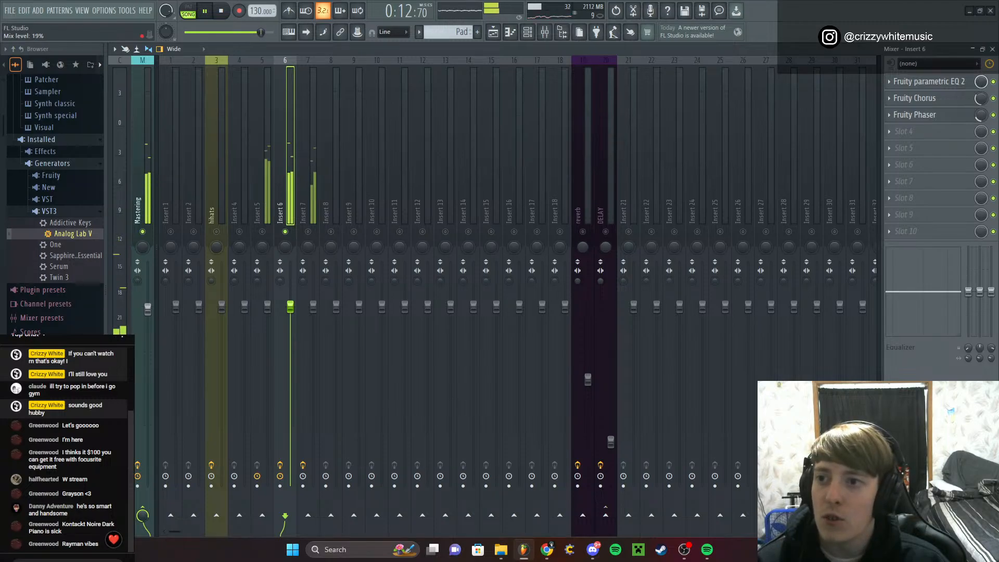
Add Fruity Reeverb 2 in slot 9 of Insert 6 with the Large Hall preset and a 27% mix level
left_click(908, 215)
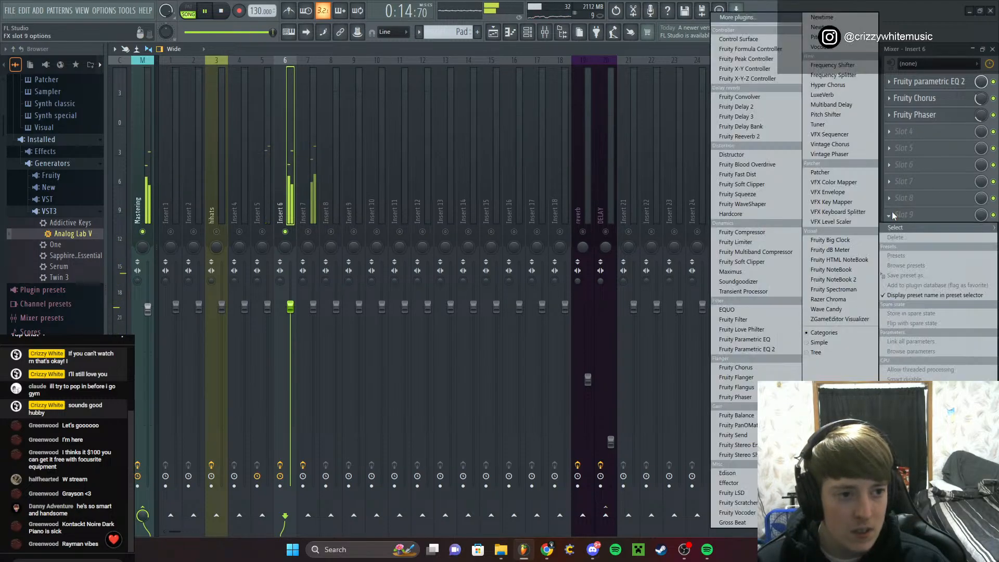
left_click(742, 136)
left_click(424, 179)
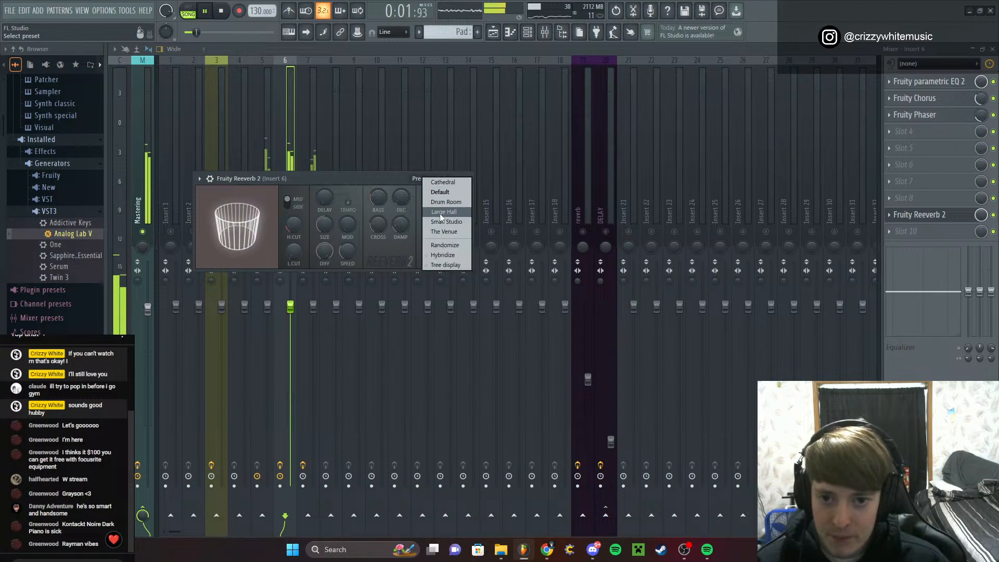
left_click(444, 212)
left_click(467, 178)
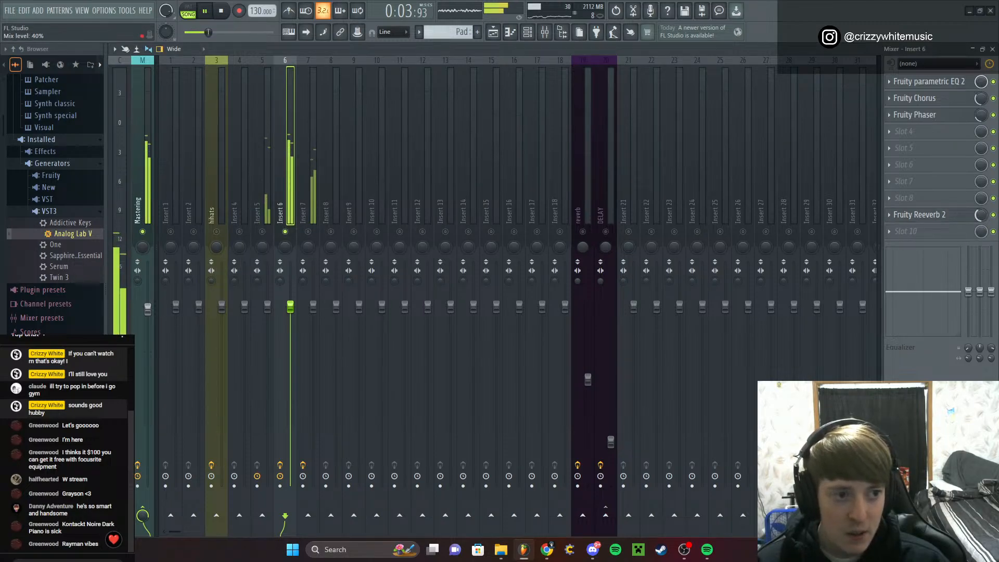
left_click_drag(981, 215, 980, 219)
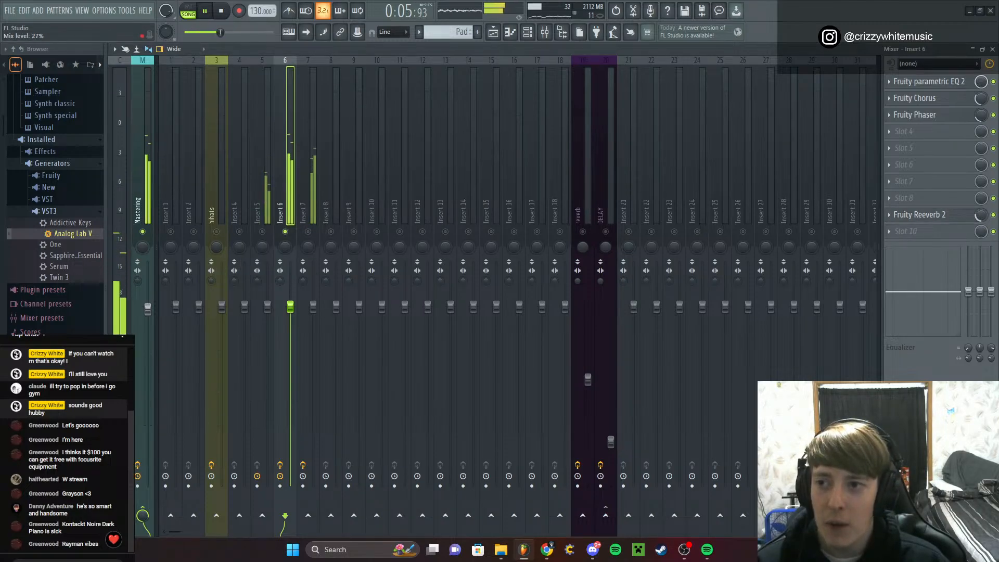
Send Insert 6 to the DELAY track at 34% and play the arrangement to hear it
left_click(606, 515)
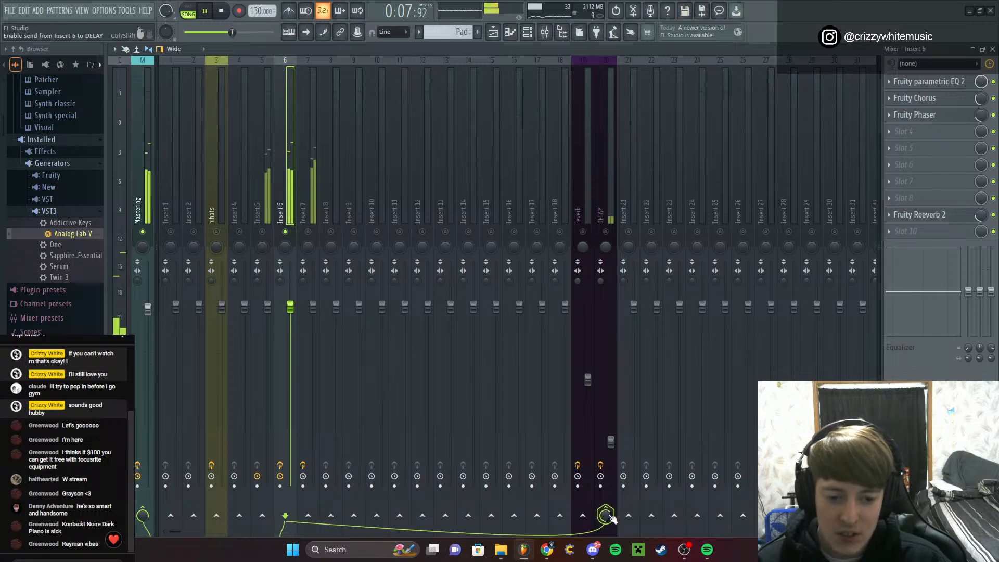
left_click_drag(605, 516, 606, 541)
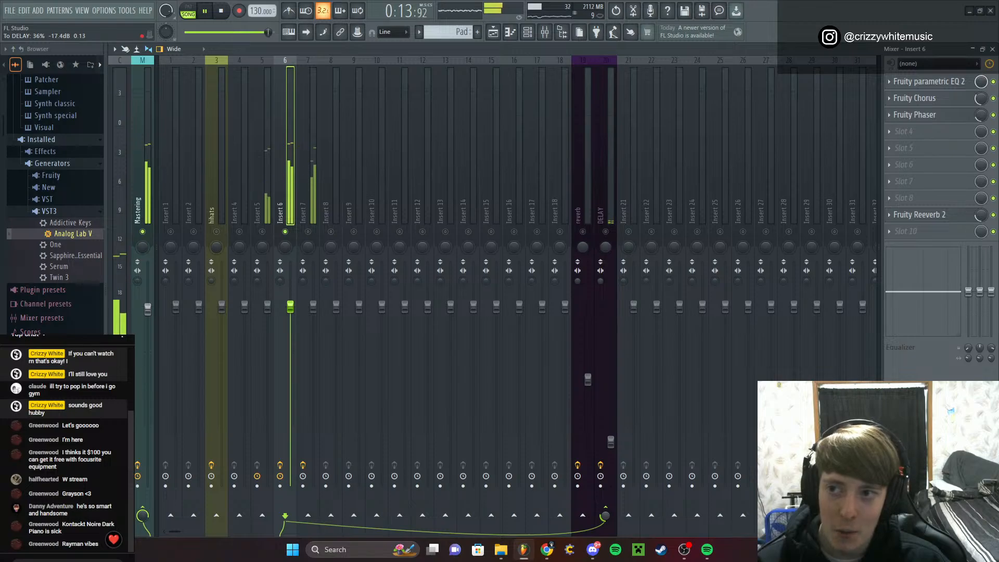
left_click_drag(605, 545, 605, 544)
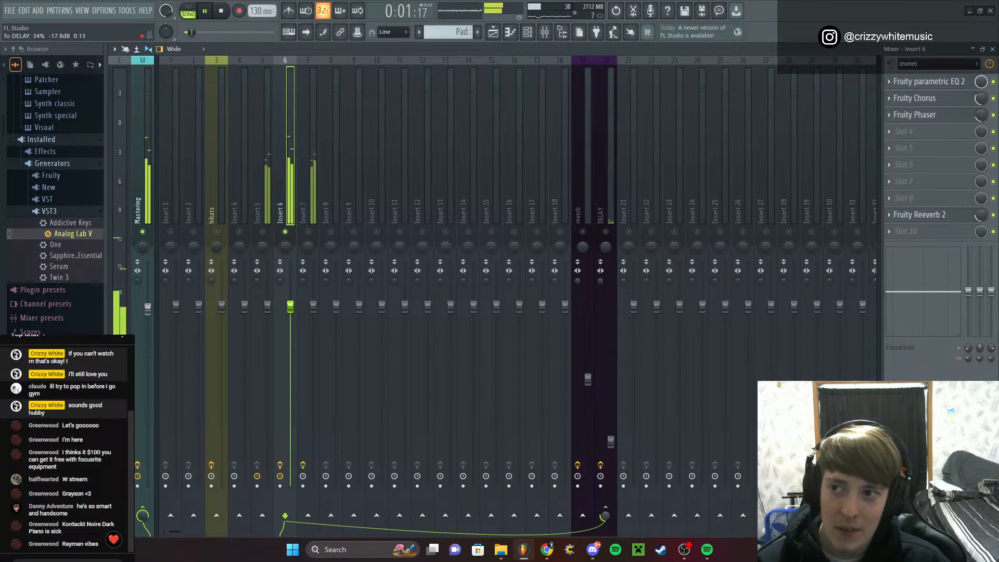
key("space")
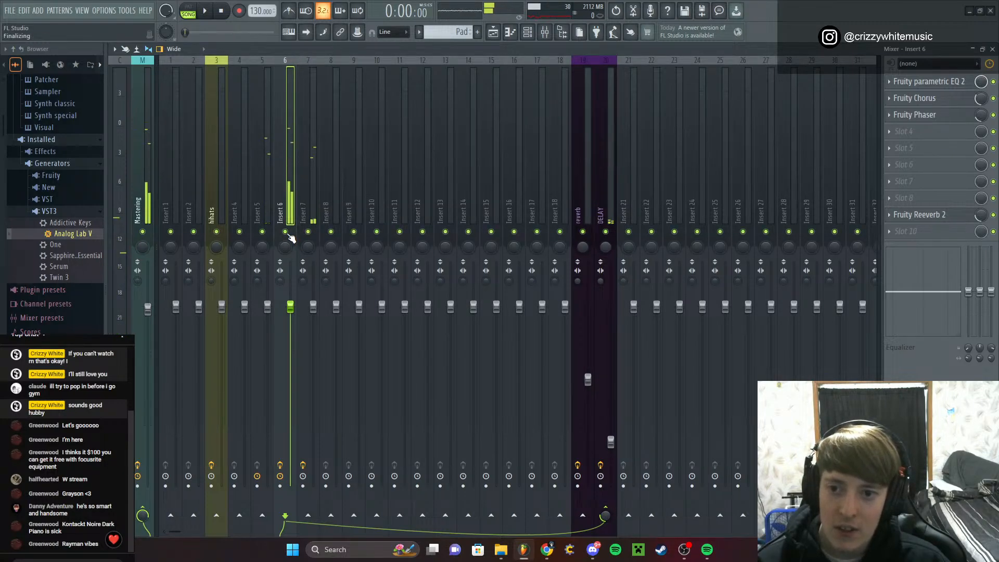
key("space")
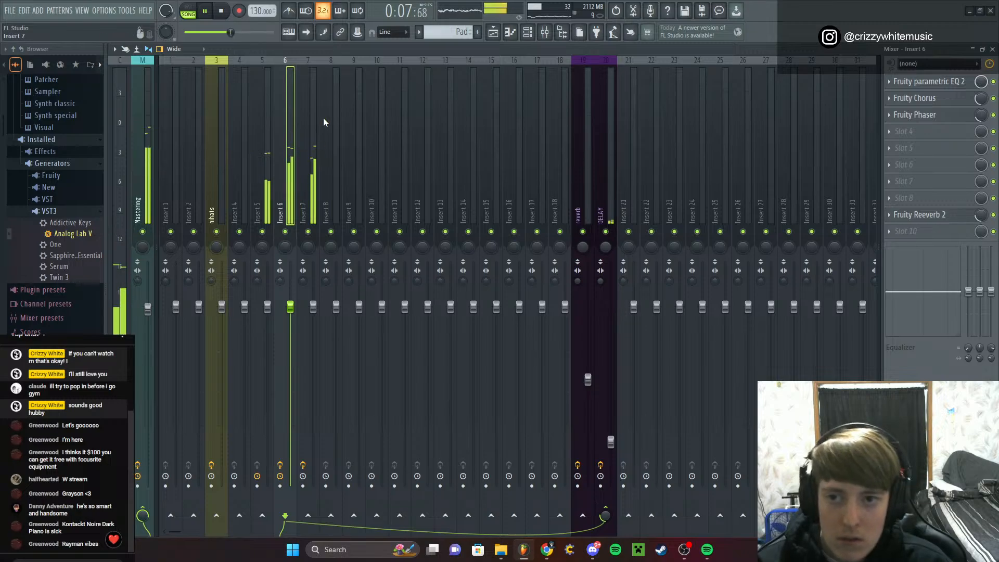
Add Fruity Parametric EQ 2 to Insert 5 and cut the lows strongly, band 3 by 4.4 dB, and the upper bands more gently
left_click(258, 63)
key("space")
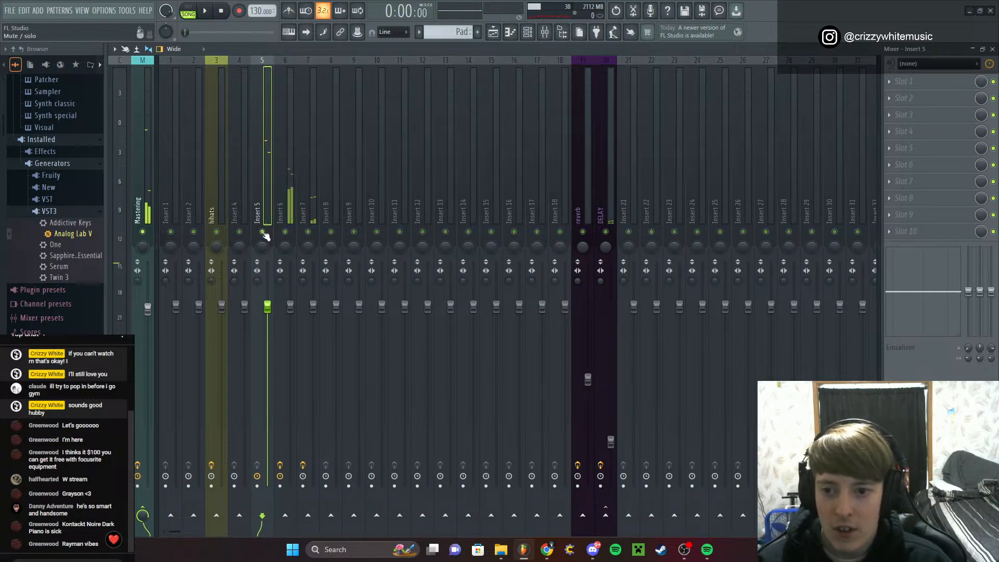
left_click(897, 85)
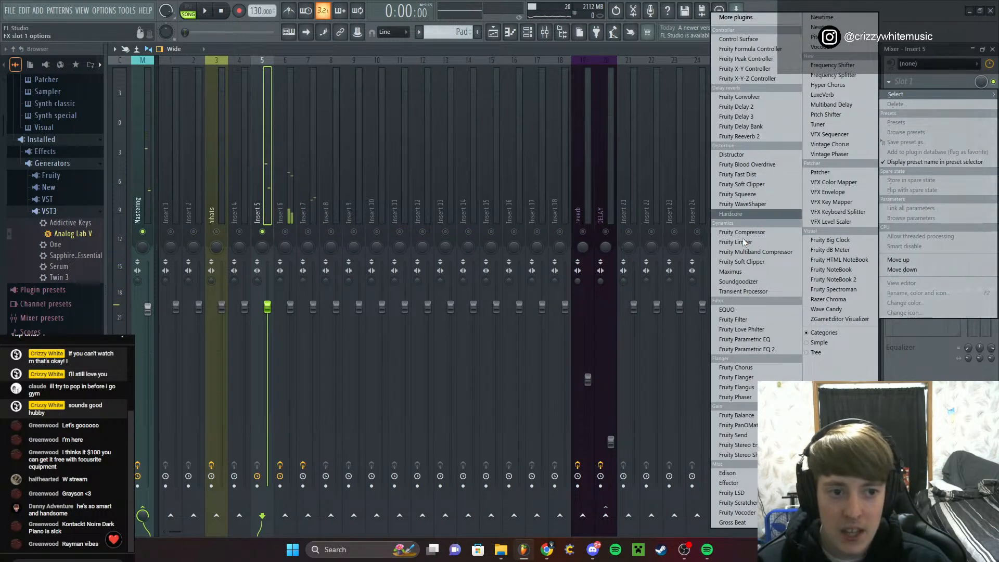
left_click(743, 348)
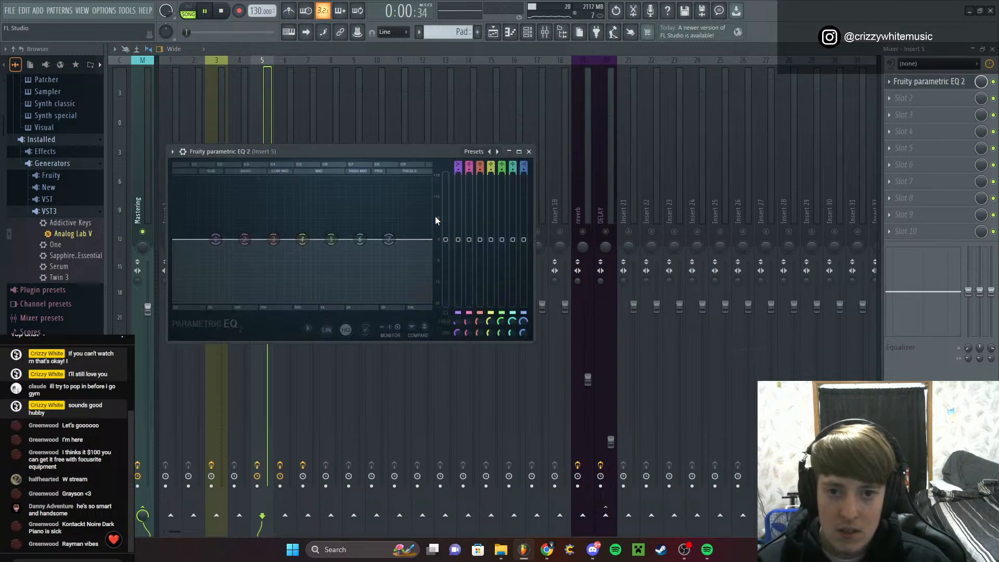
key("space")
left_click_drag(470, 242, 469, 267)
left_click_drag(480, 239, 524, 246)
left_click_drag(459, 240, 458, 270)
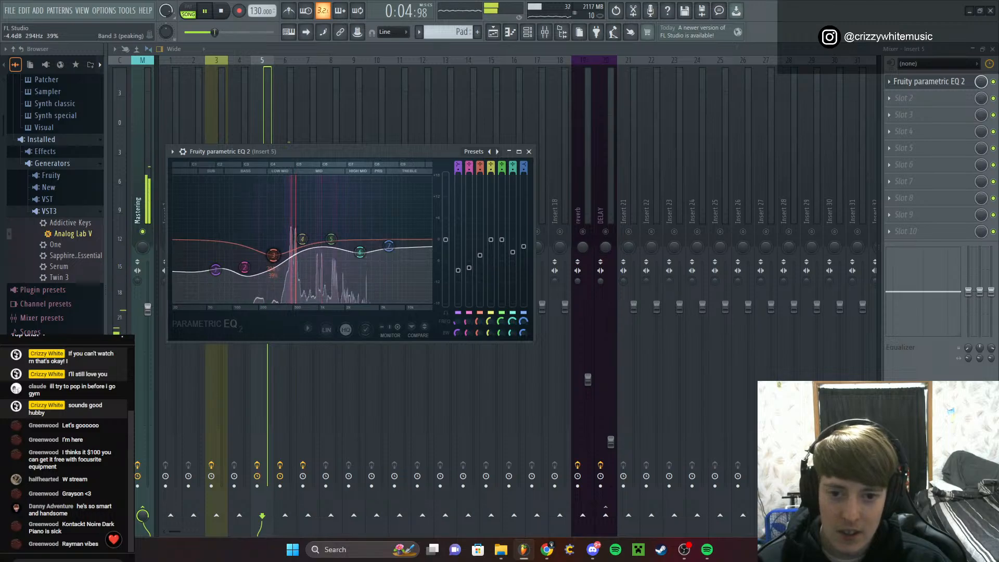
left_click_drag(491, 239, 491, 243)
left_click(529, 152)
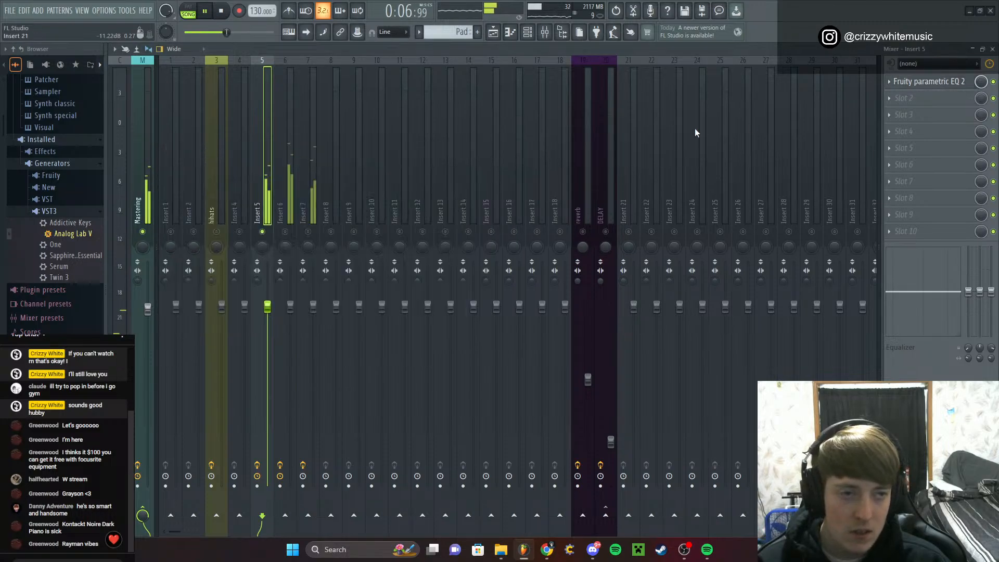
Add Fruity Chorus to slot 2 of Insert 5 with the 50 Detune preset and a 44% mix level
left_click(903, 98)
mouse_move(900, 111)
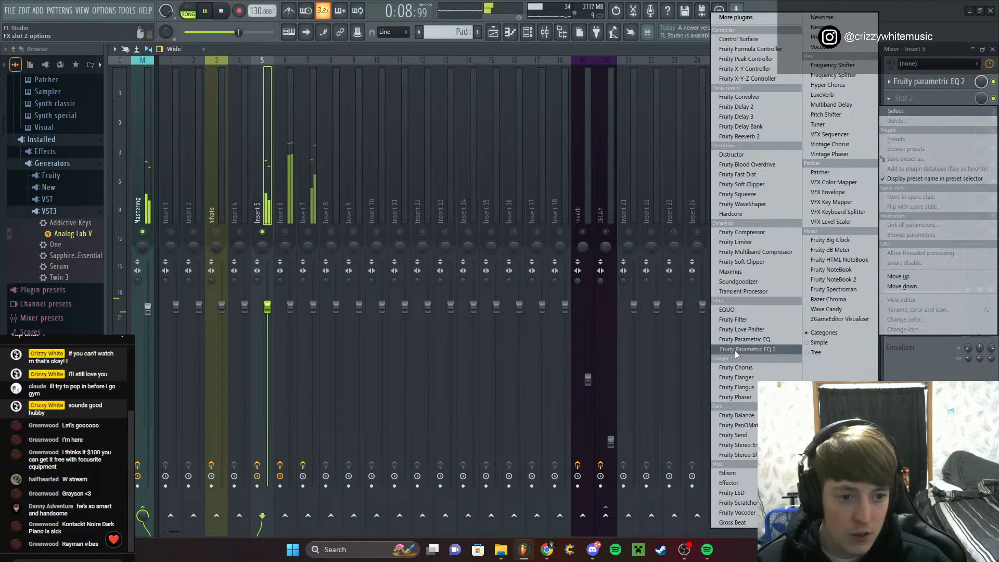
left_click(735, 366)
left_click(396, 166)
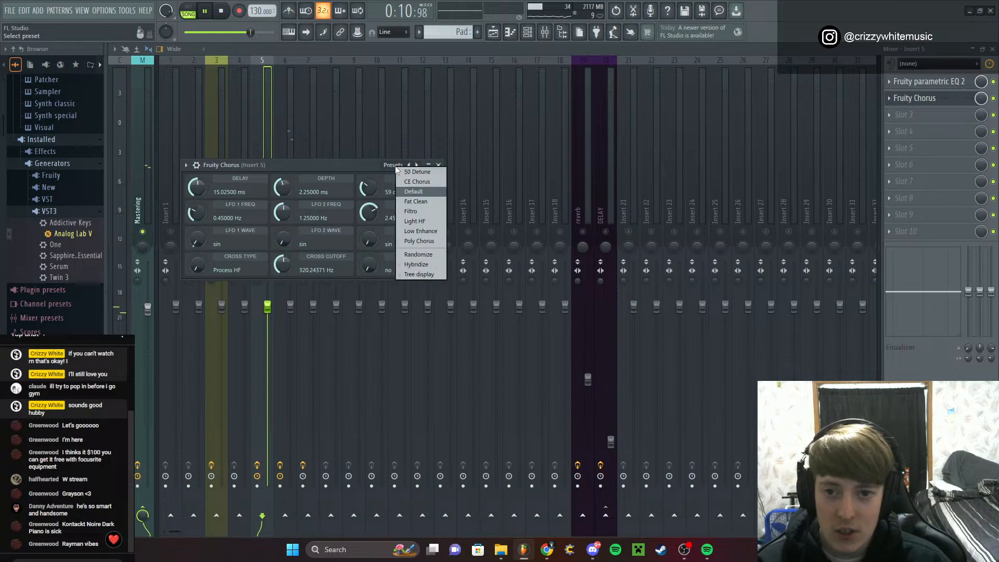
left_click(418, 172)
left_click(438, 166)
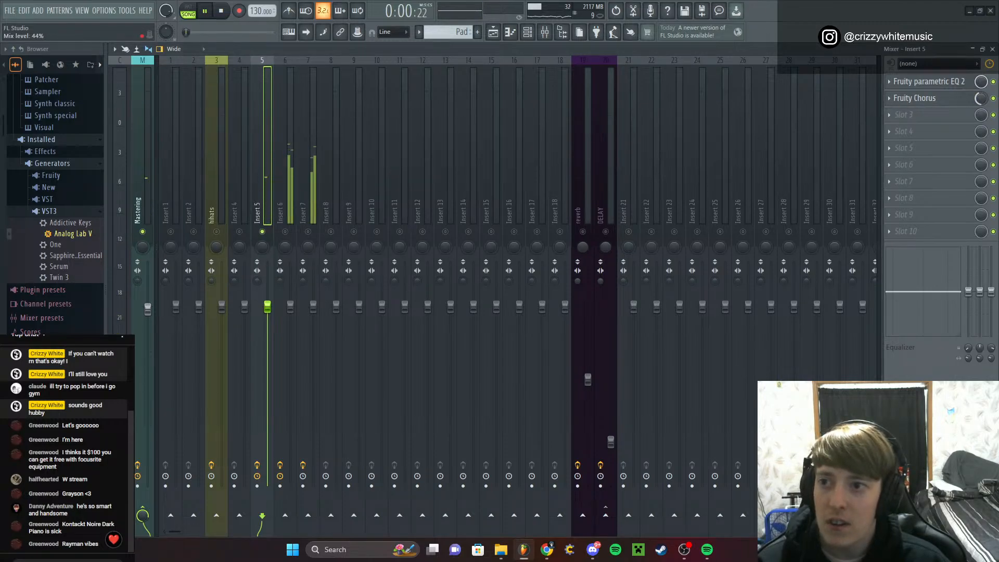
Add Fruity Phaser to slot 3 of Insert 5 with the Aqua Bright preset and a 63% mix level
left_click(888, 117)
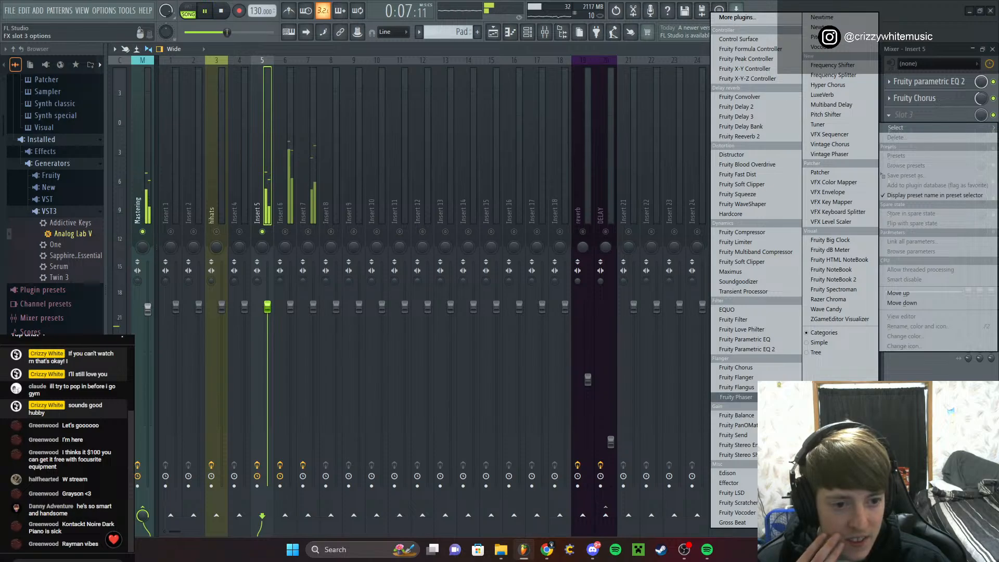
left_click(749, 397)
left_click(406, 178)
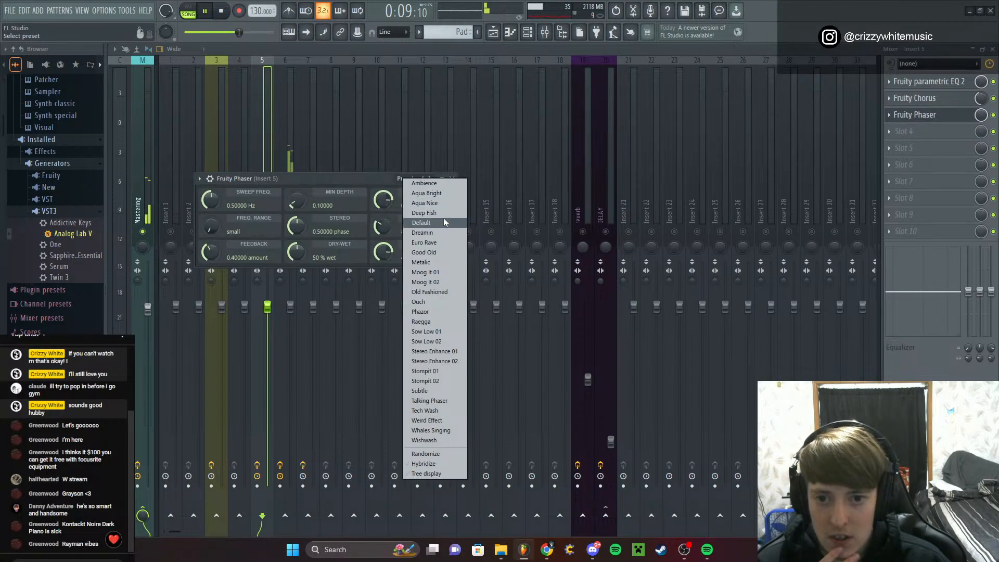
left_click(448, 196)
left_click(453, 179)
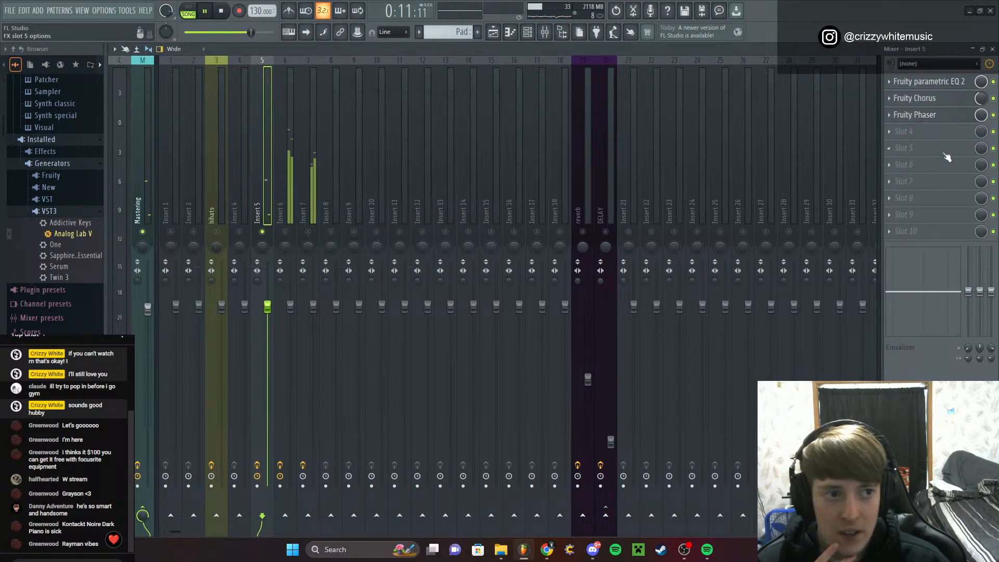
left_click_drag(981, 115, 981, 138)
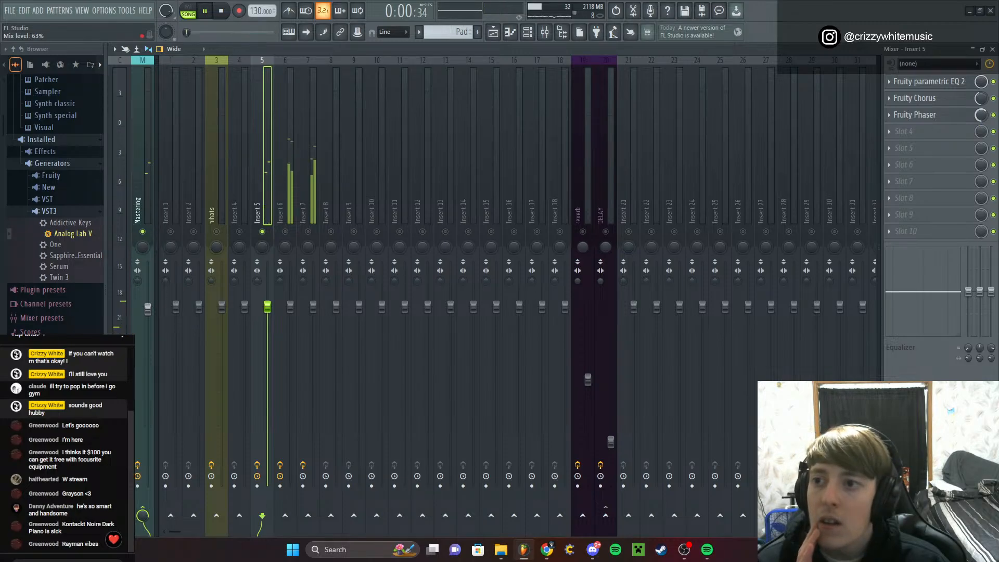
Add Fruity Reeverb 2 to slot 9 of Insert 5 with the Large Hall preset and a 32% mix level
left_click(892, 214)
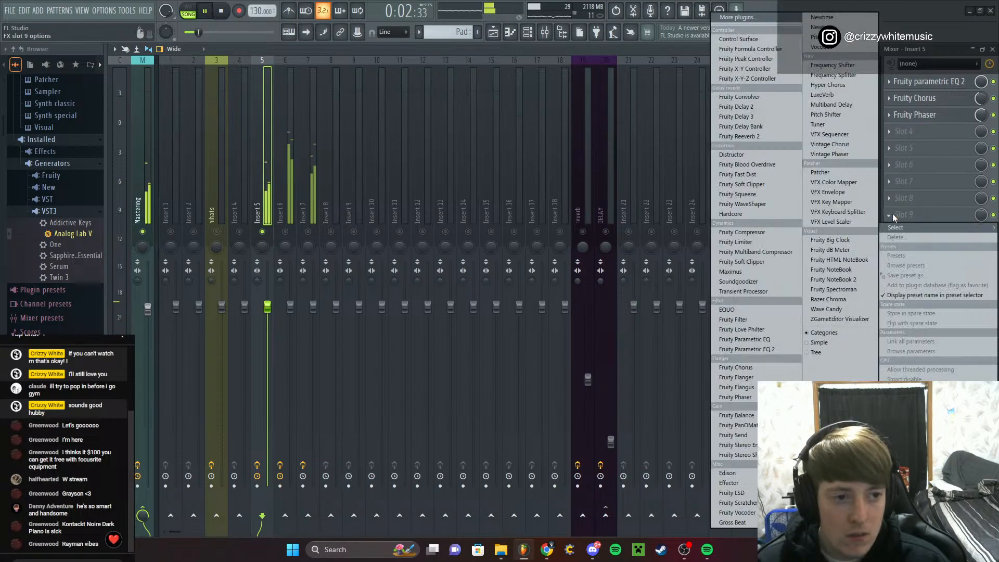
left_click(723, 139)
left_click(395, 151)
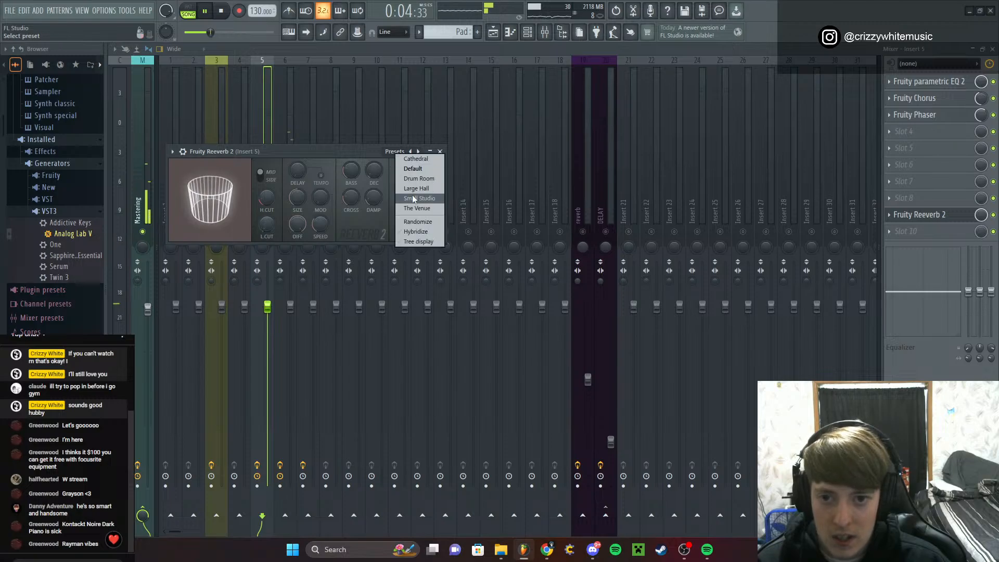
left_click(442, 163)
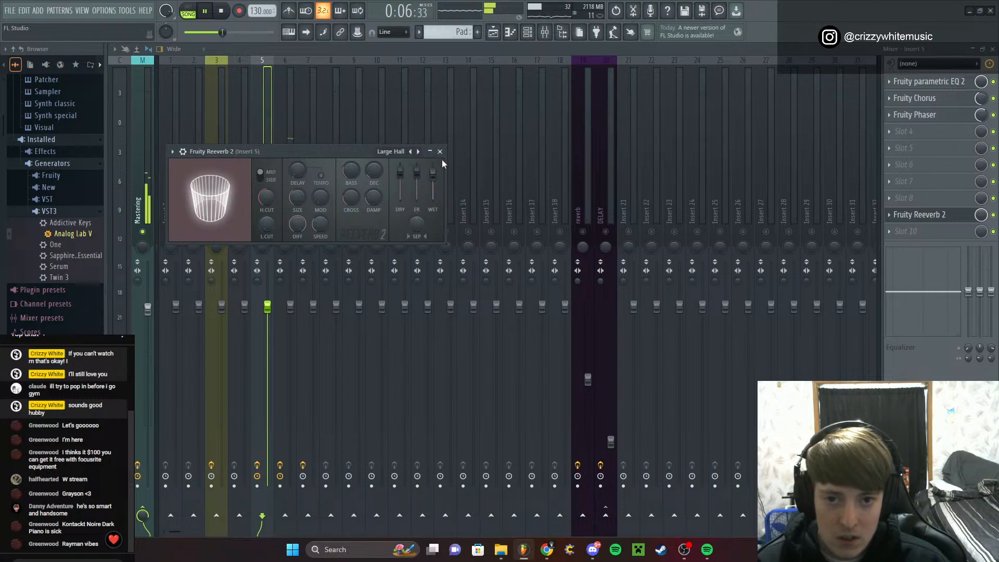
left_click(440, 151)
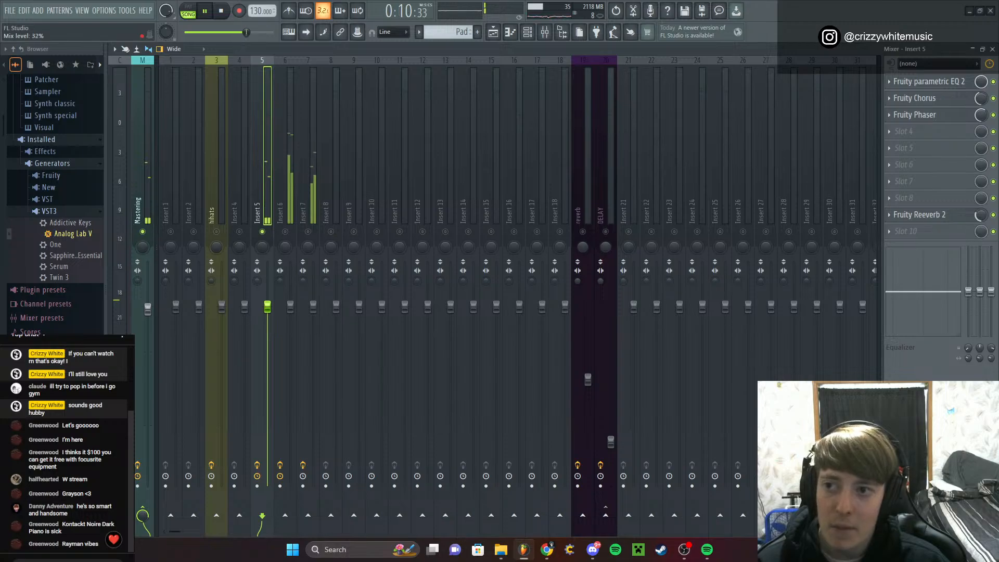
Send Insert 5 to the DELAY track at 61%, and unsolo Insert 5 so all tracks are heard
left_click(606, 514)
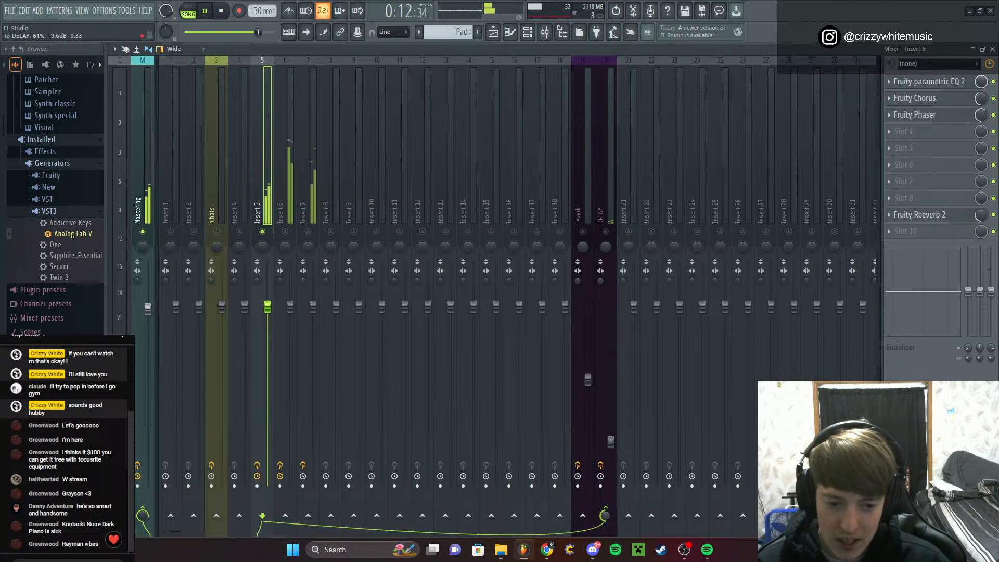
right_click(263, 232)
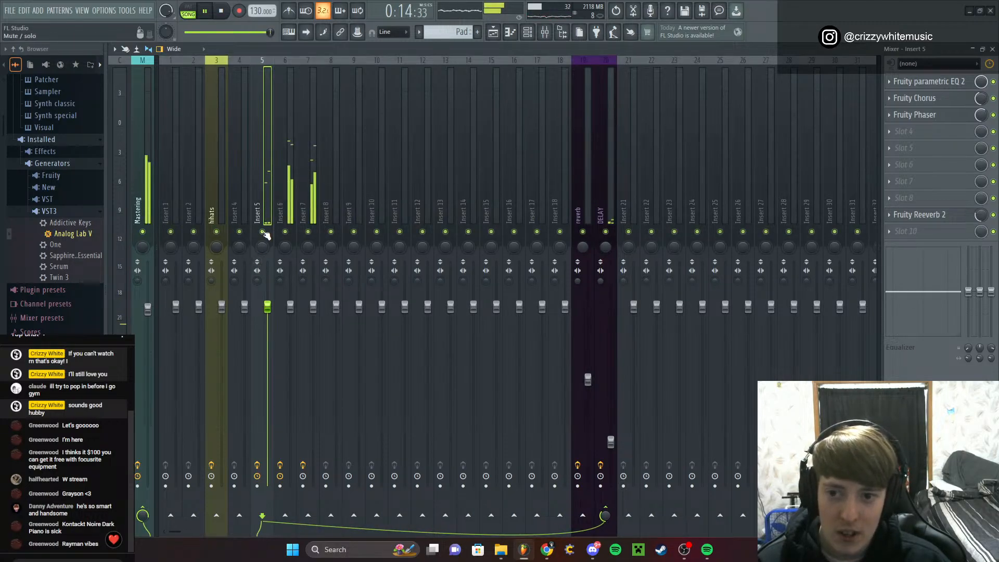
key("space")
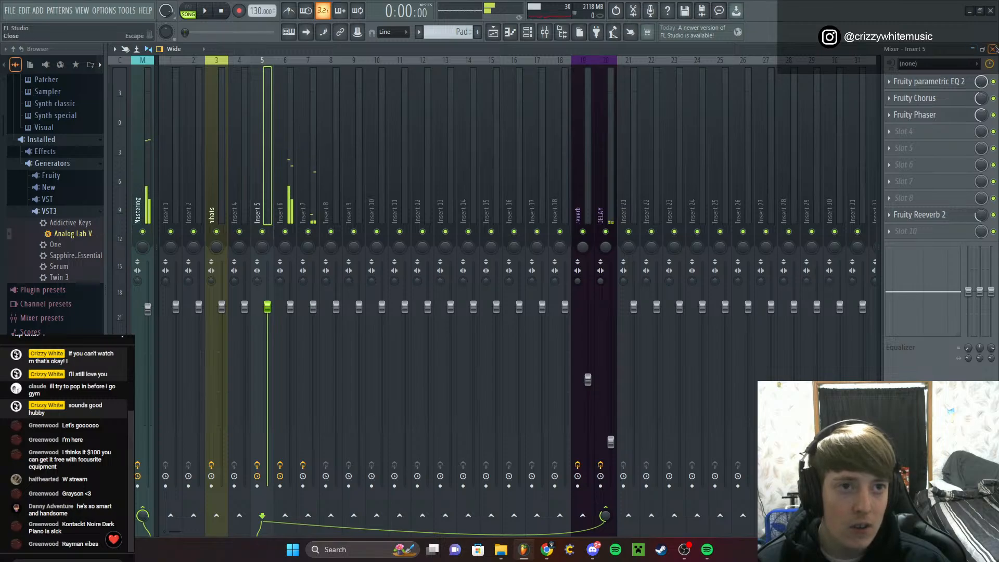
Play the four-track arrangement from the playlist to hear the full mix, and stop playback
key("F5")
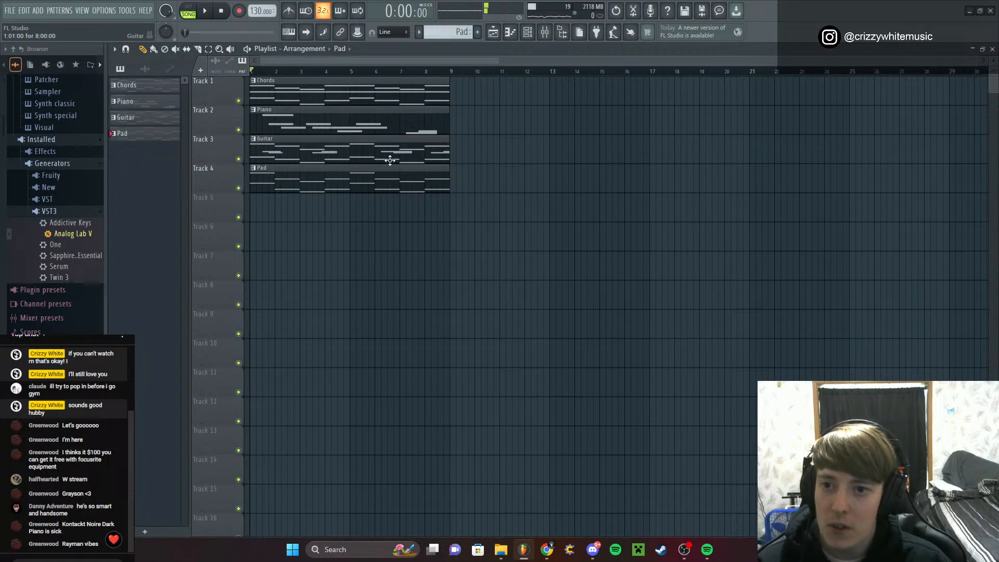
key("space")
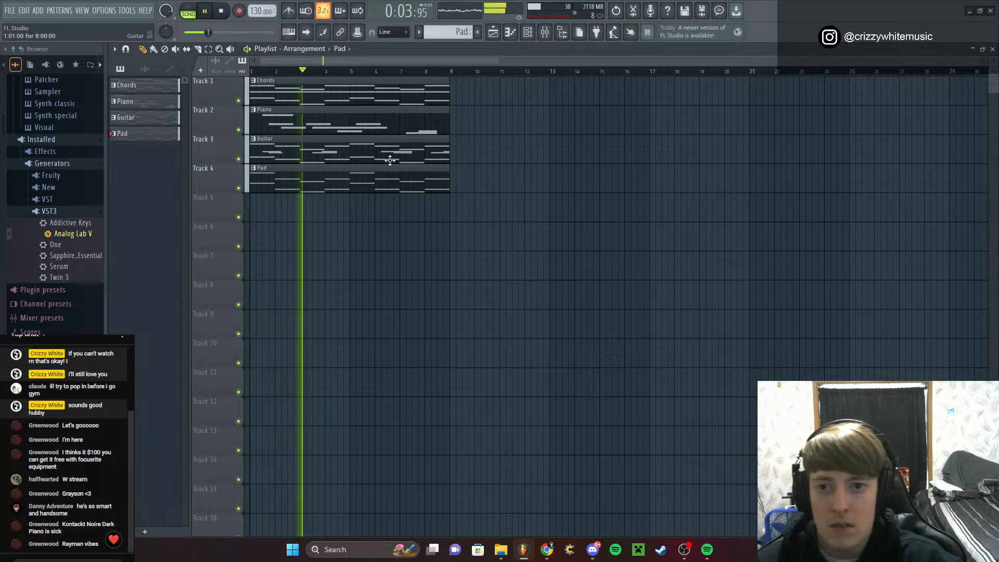
left_click(545, 32)
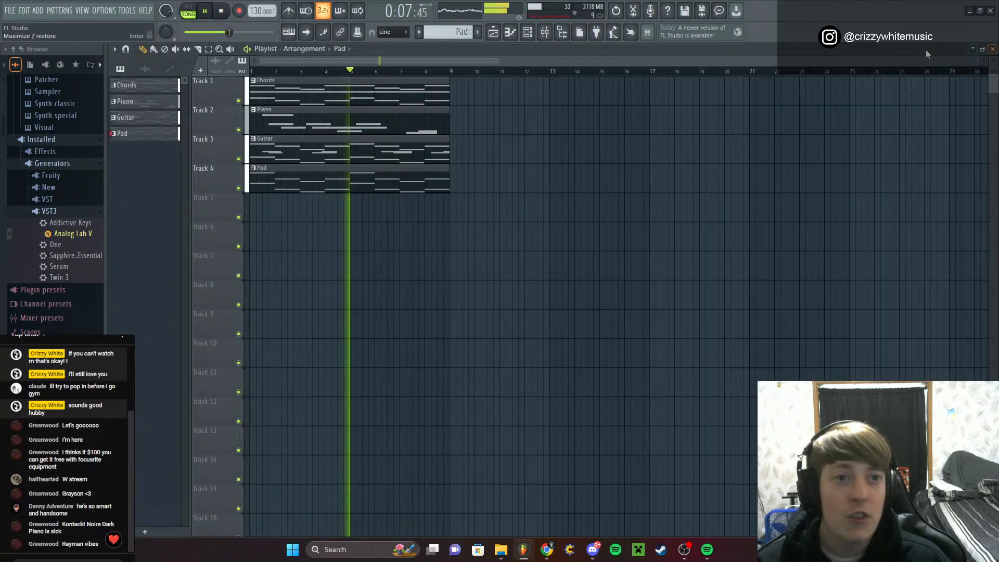
left_click(546, 32)
key("space")
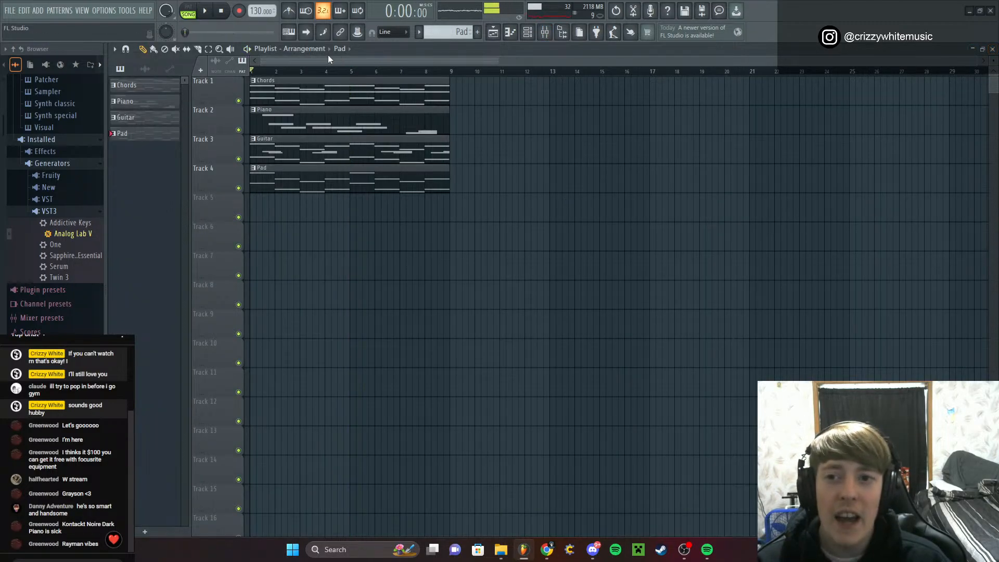
Compare the arrangement with the effects on Inserts 5, 6 and 7 bypassed and re-enabled, and return to the playlist
left_click(546, 32)
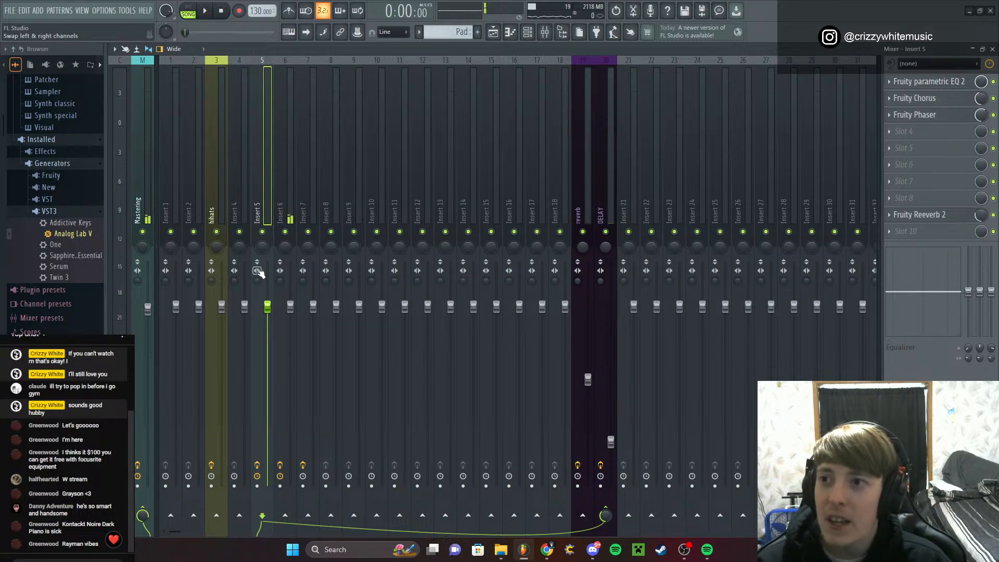
left_click(258, 466)
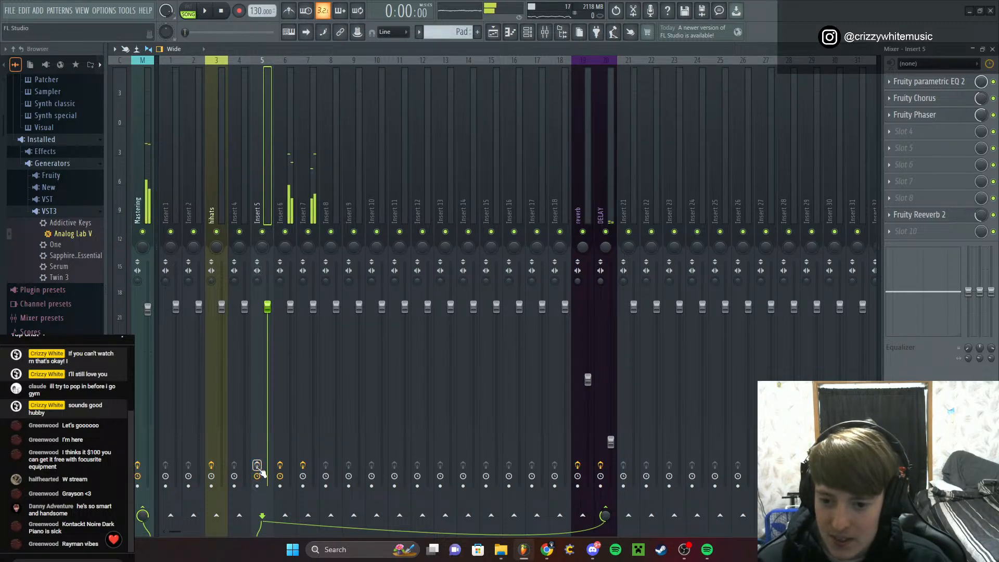
left_click(281, 466)
left_click(304, 466)
key("space")
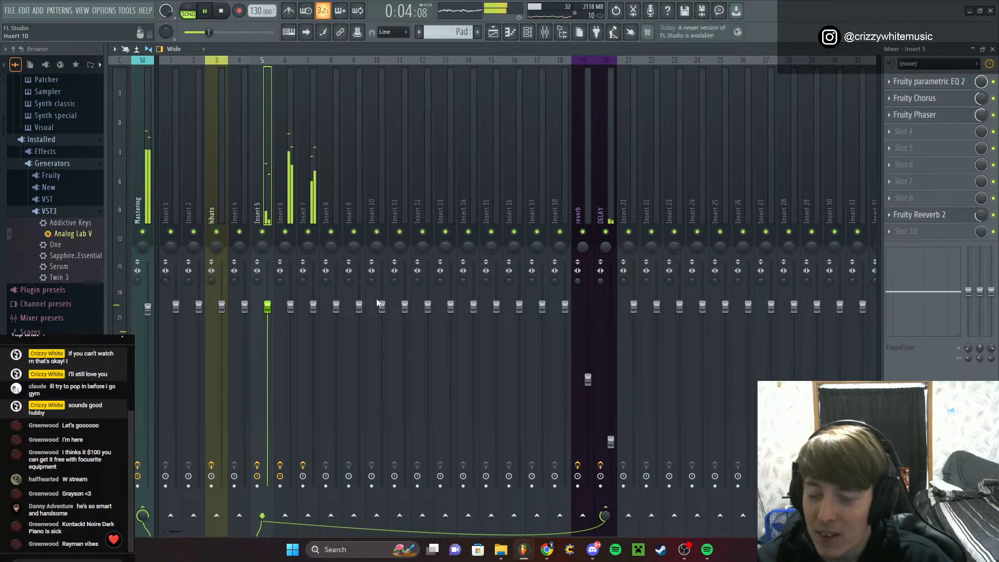
left_click(993, 49)
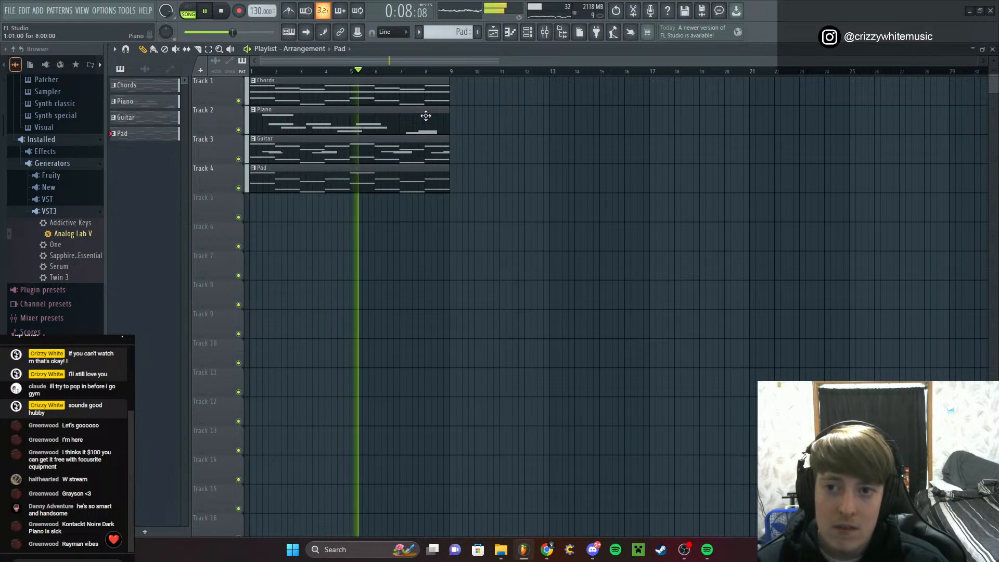
key("space")
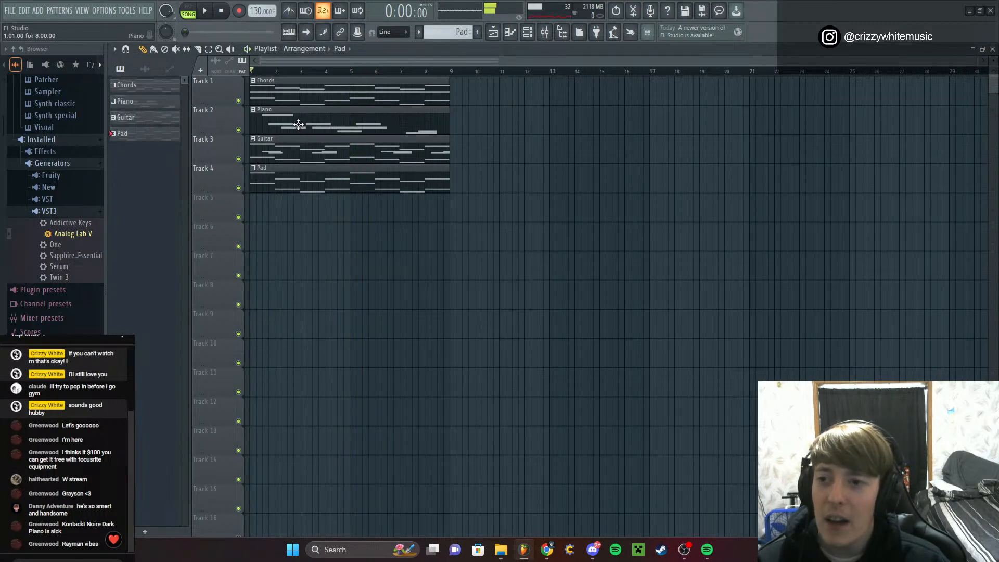
Delete the Chords, Piano and Guitar clips from the playlist, and move the Pad clip to Track 1
left_click_drag(299, 126, 340, 266)
key("ctrl+d")
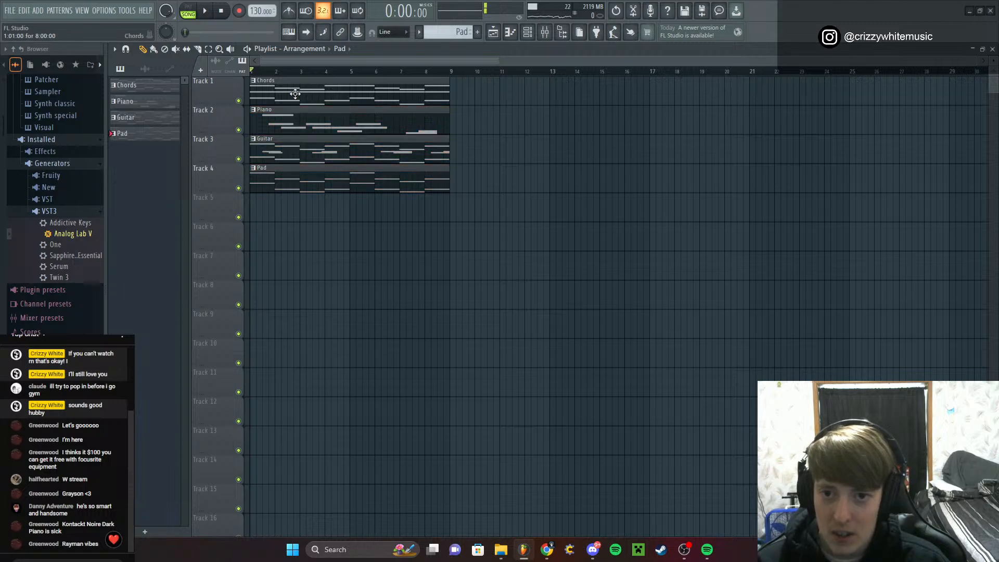
right_click(284, 118)
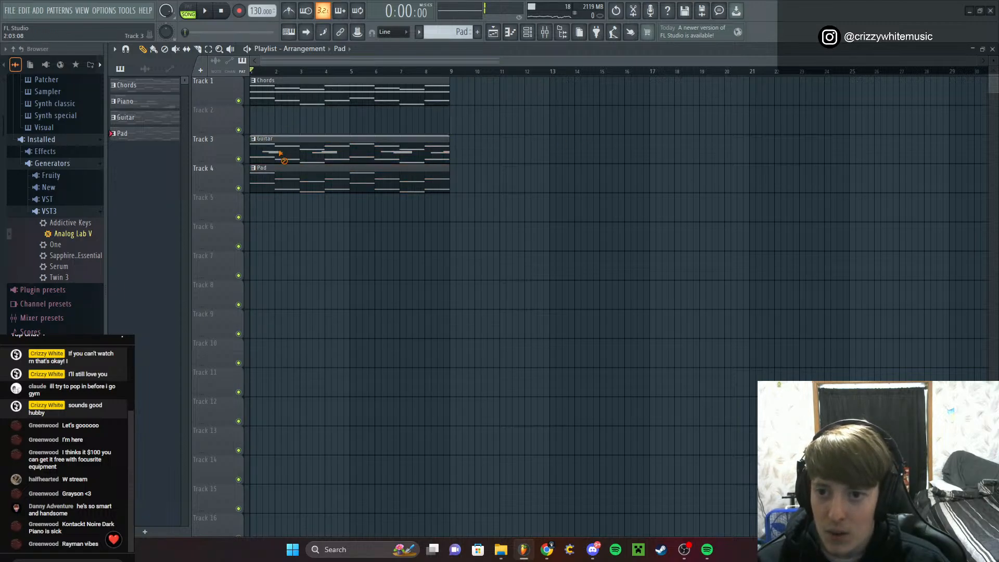
right_click(282, 156)
left_click_drag(283, 169, 280, 79)
right_click(301, 89)
key("space")
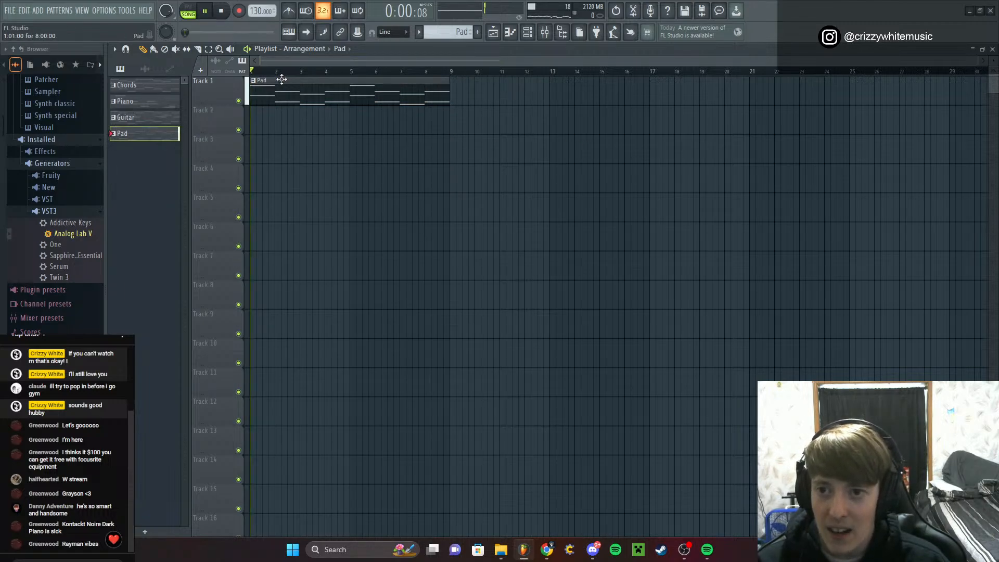
Reorder the pattern list with Pad and Guitar first, and place the Guitar clip at bar 1 on Track 2
left_click(156, 118)
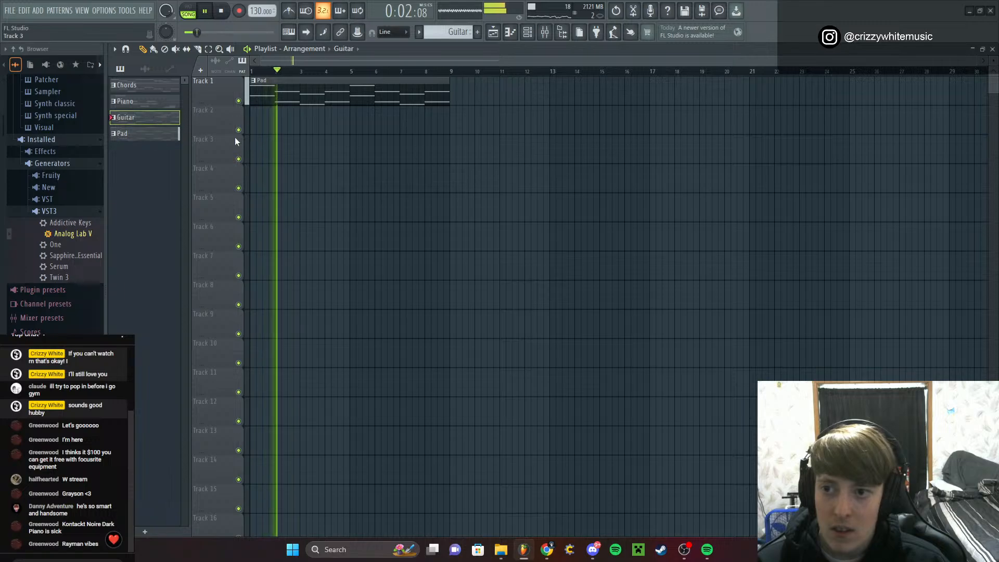
left_click_drag(143, 134, 142, 79)
left_click_drag(135, 138, 136, 100)
key("space")
left_click(257, 127)
key("space")
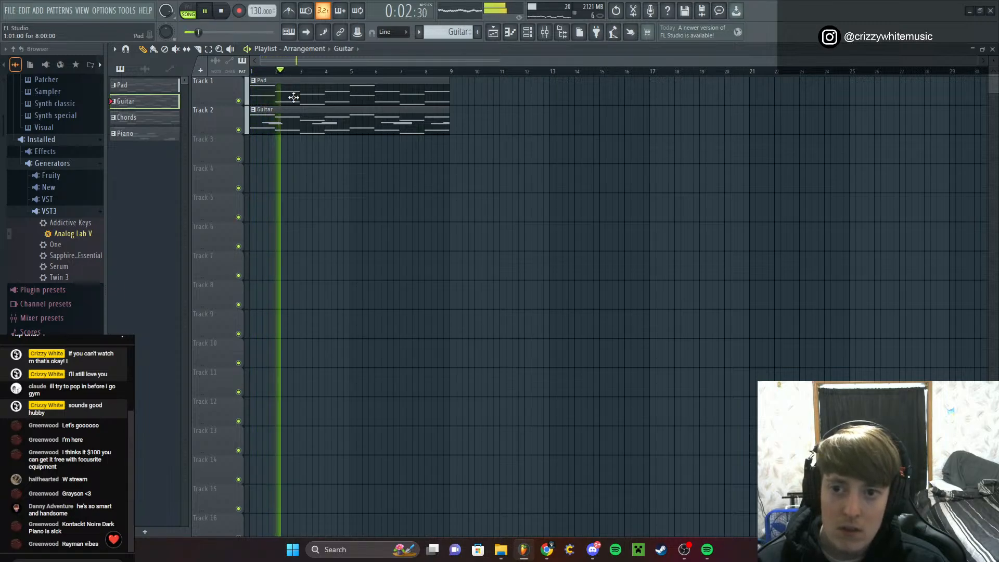
Duplicate the Pad and Guitar clips twice so both tracks run through bar 24
left_click_drag(386, 89, 422, 156)
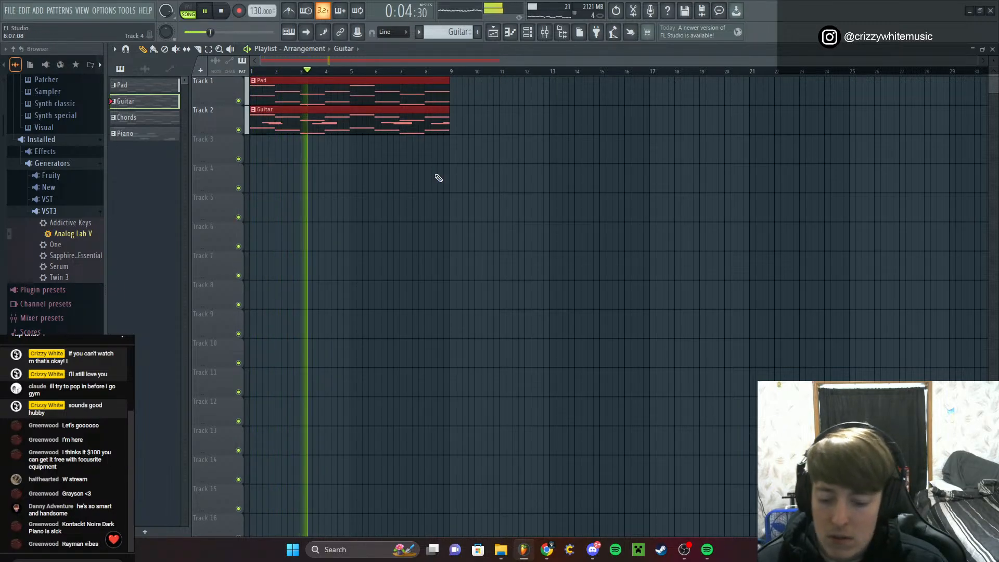
key("ctrl+b")
left_click(491, 172)
left_click_drag(504, 94, 531, 138)
key("ctrl+b")
left_click(537, 162)
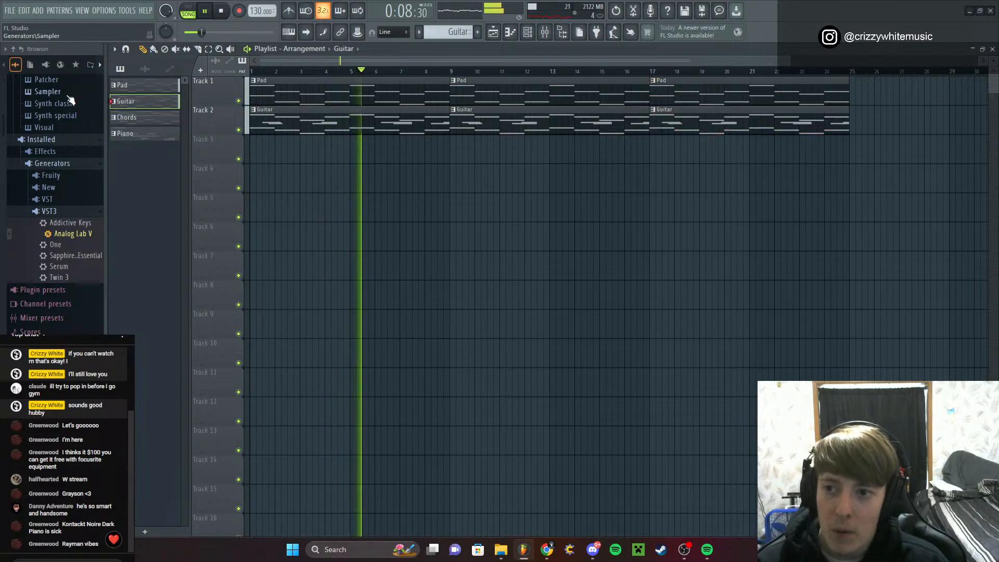
Move the Piano pattern above Chords in the pattern list
left_click(124, 133)
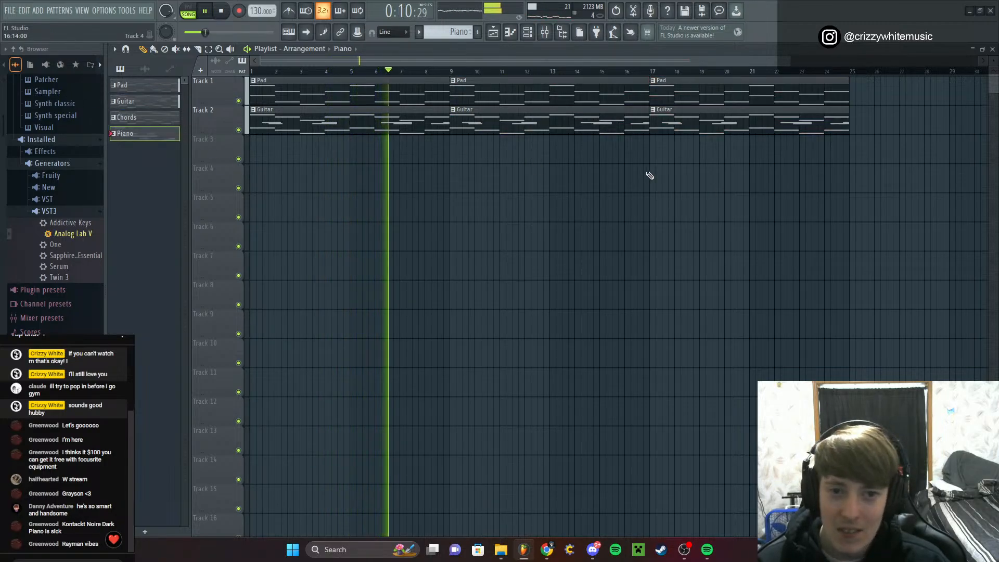
left_click_drag(156, 136, 152, 116)
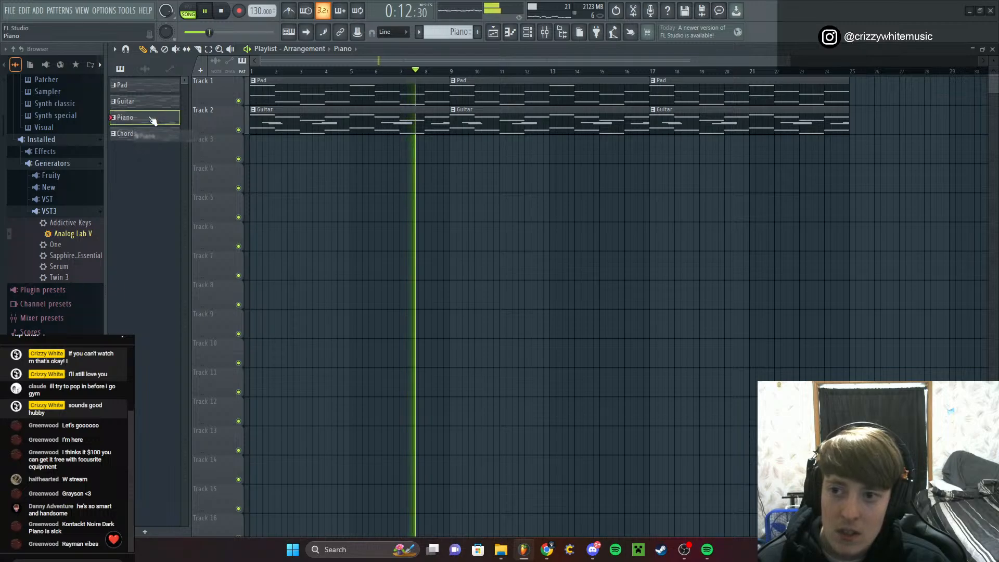
Place the Piano pattern on Track 3 at bar 17 and the Chords pattern just below it on Track 4, stopping playback
left_click(659, 152)
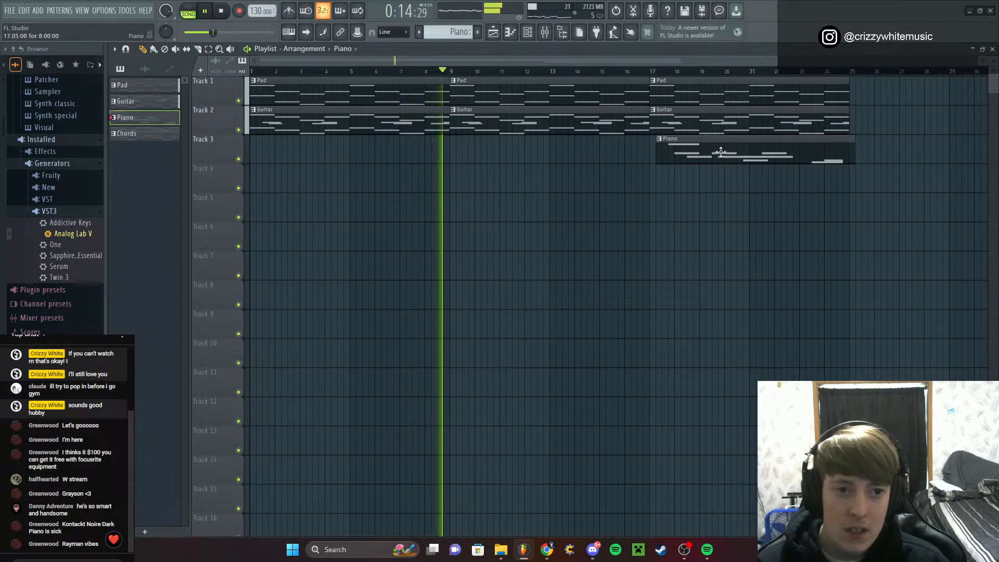
left_click(147, 134)
left_click(657, 192)
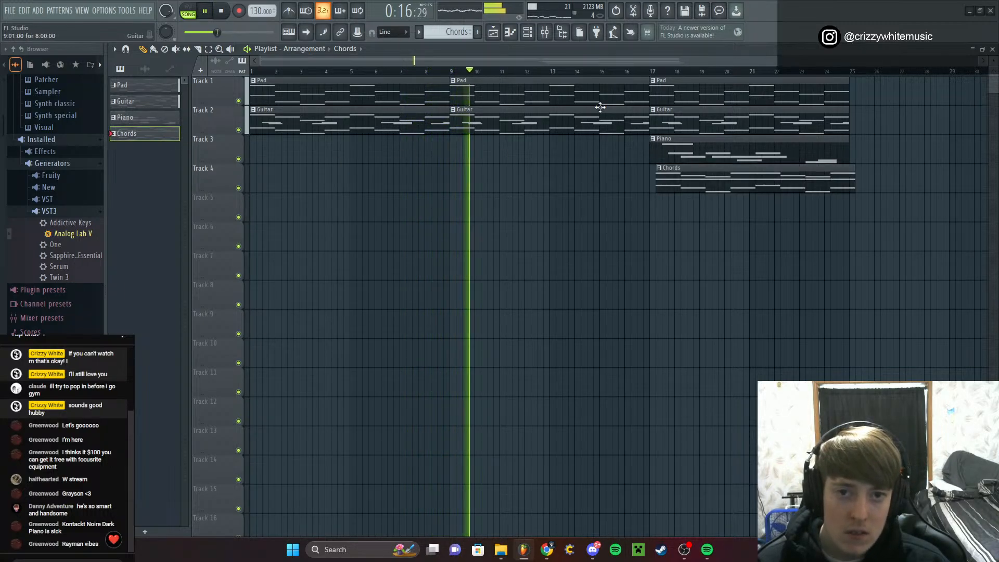
key("space")
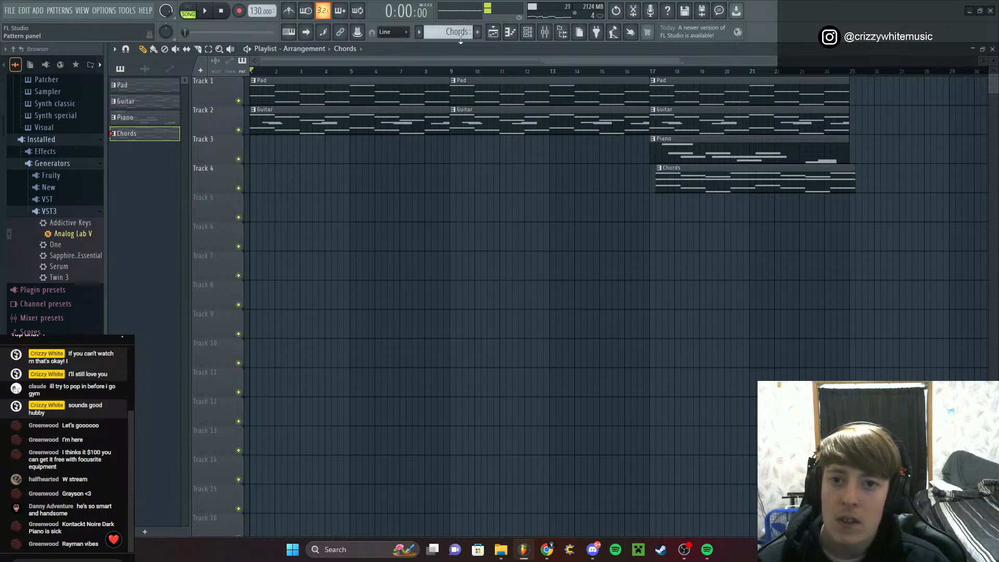
Create two new patterns named "hihats" and "clap snare"
left_click(477, 32)
type("hihat")
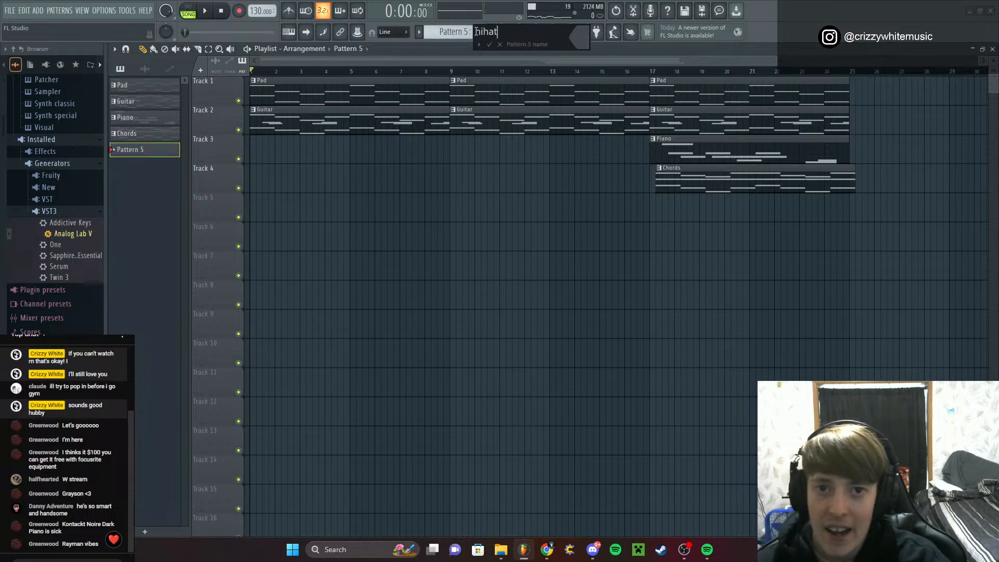
type("s")
key("Return")
left_click(475, 32)
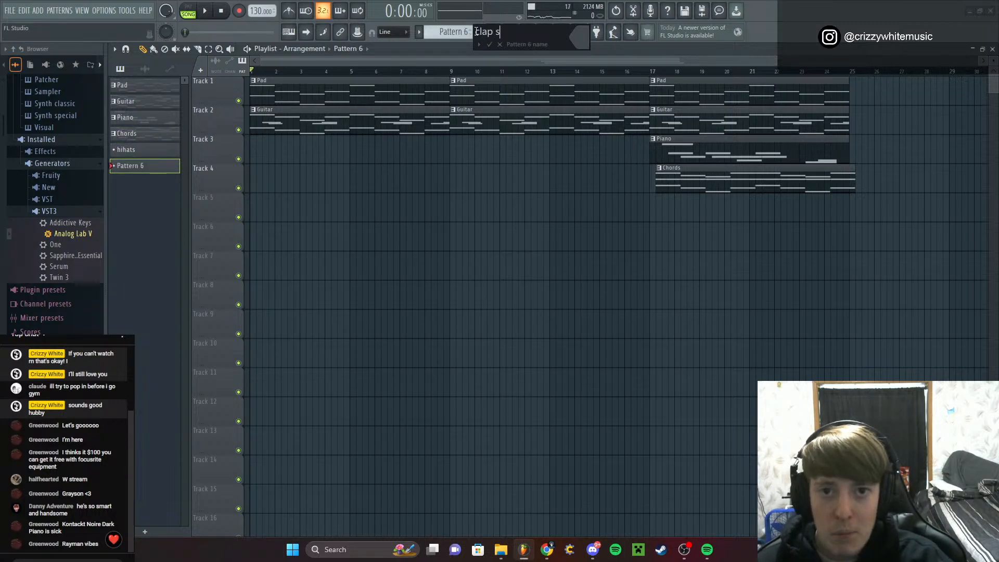
type("clap snare")
key("Return")
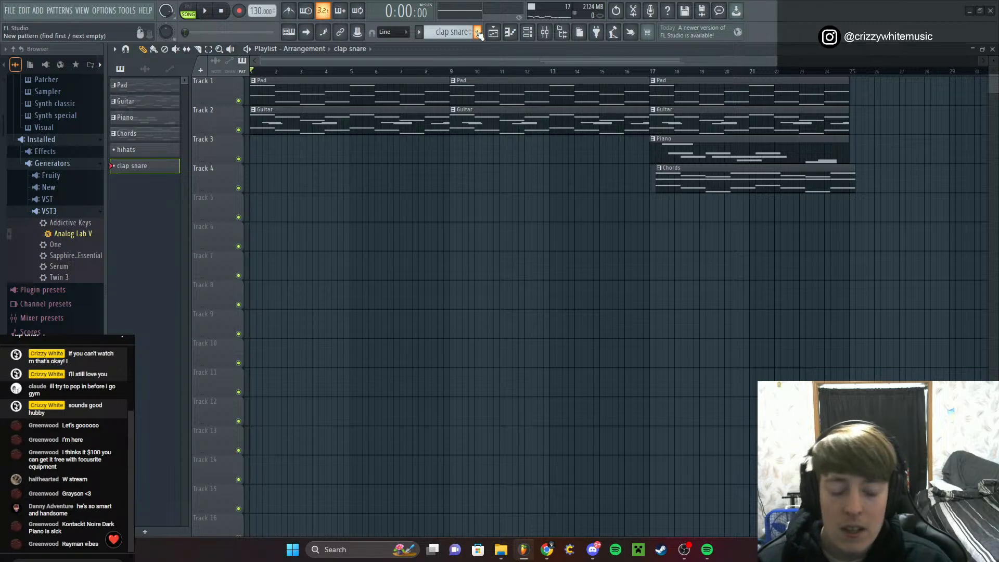
Create three more patterns named "kick", "808" and "percussion extras"
left_click(477, 32)
type("kick")
key("Return")
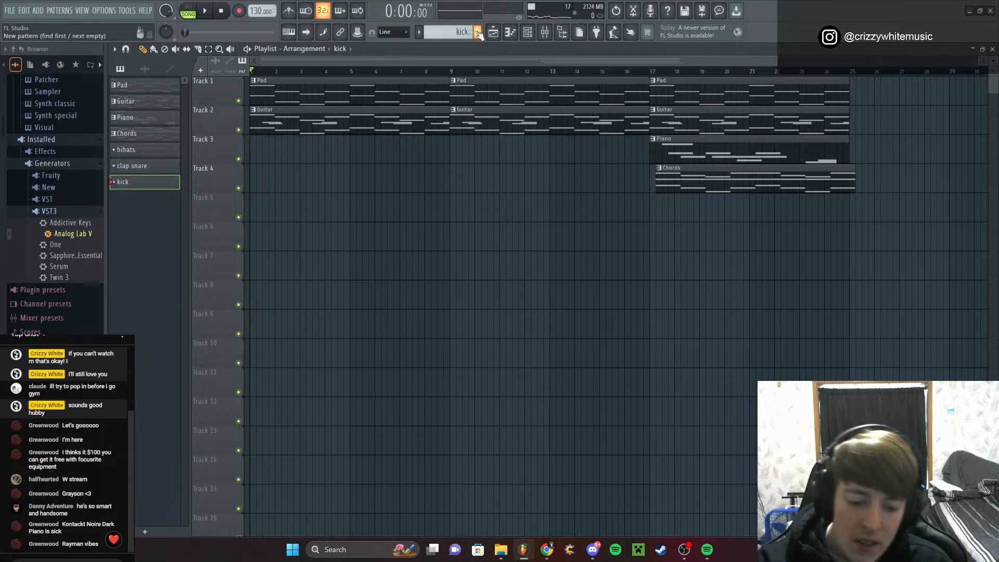
left_click(477, 32)
type("808")
key("Return")
left_click(477, 32)
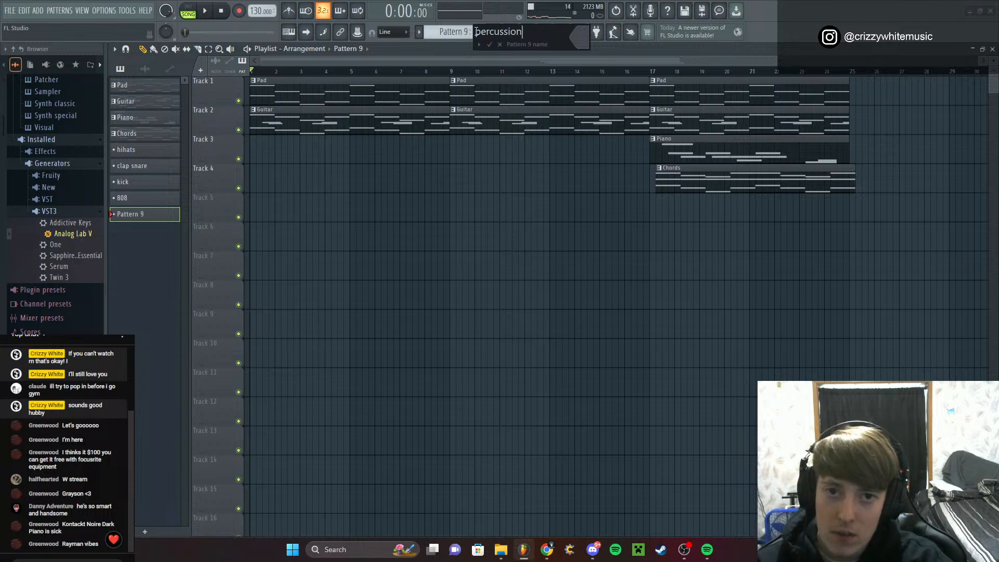
type("percussion extras")
key("Return")
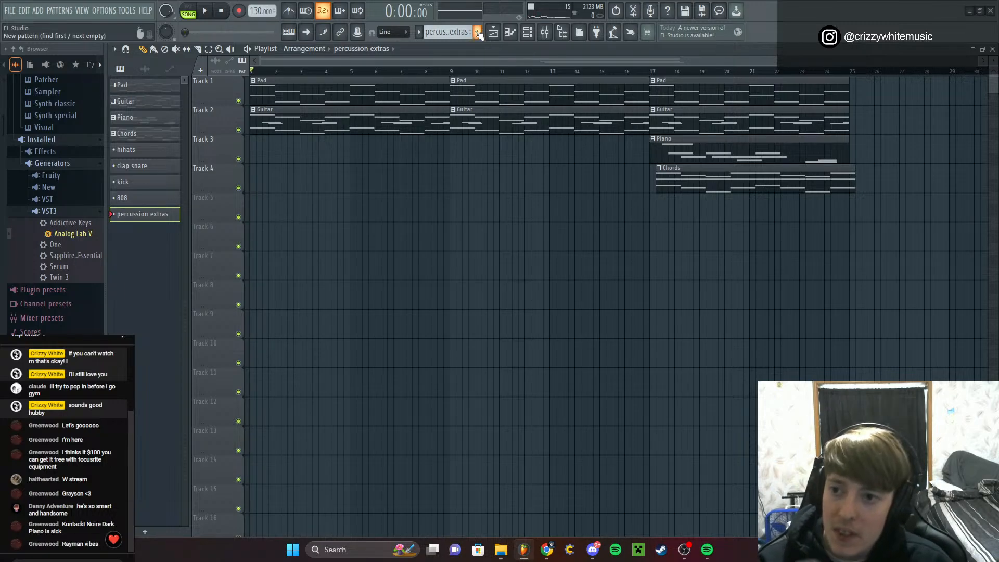
Align the Chords clip on Track 4 so it starts at bar 17
left_click(151, 154)
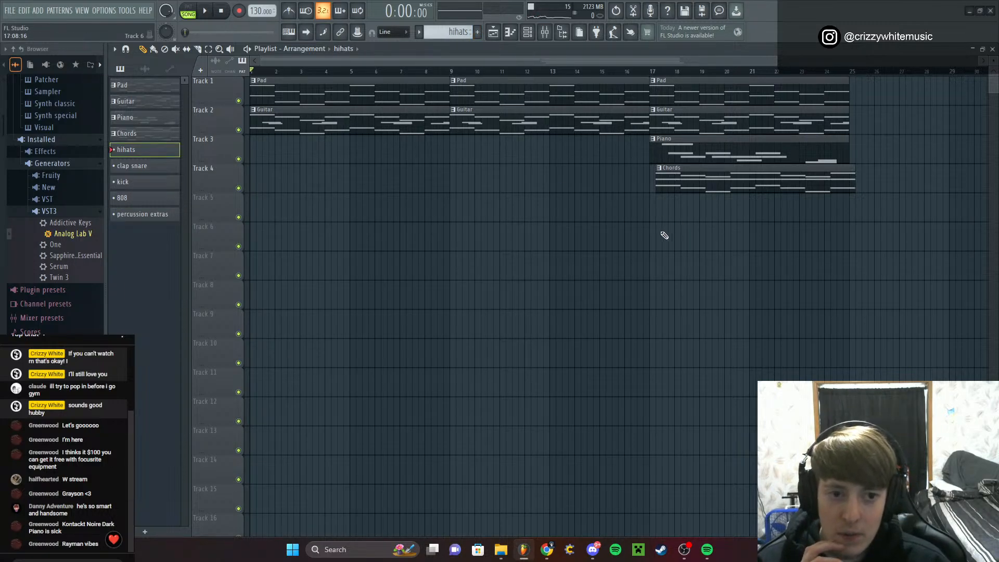
left_click_drag(722, 186, 712, 189)
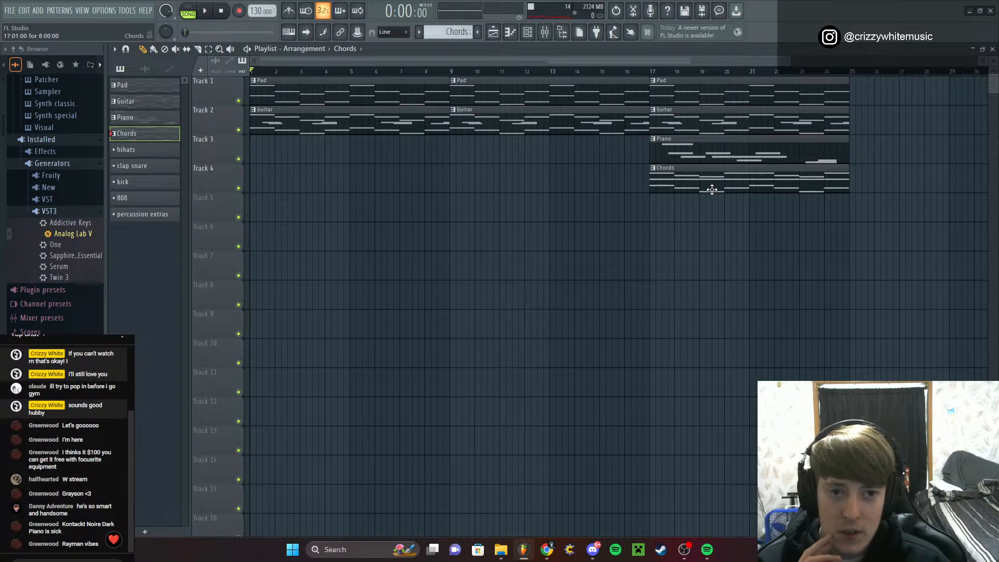
Place the clap snare pattern on Track 6 and the kick pattern on Track 7, both starting at bar 9
left_click(157, 167)
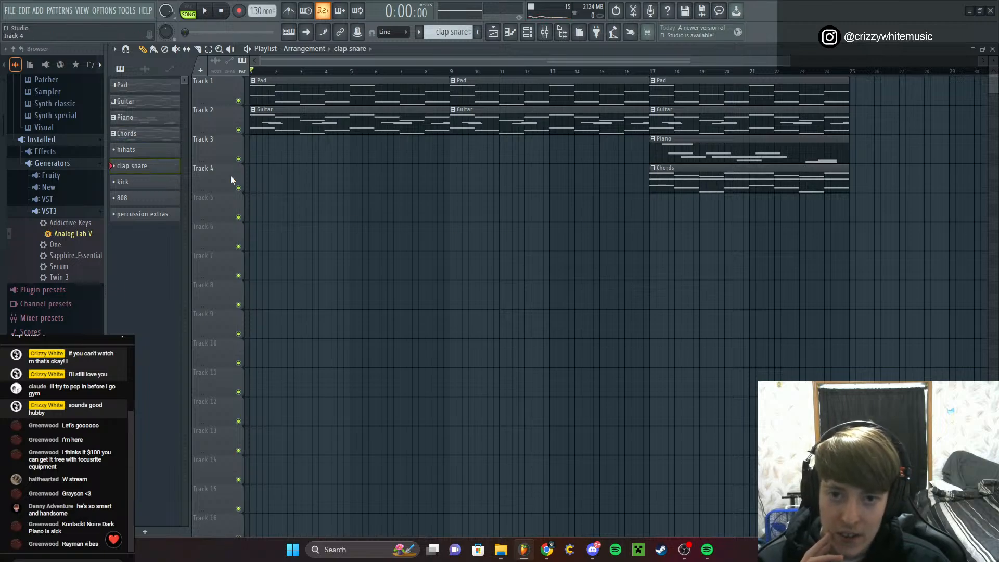
left_click(458, 235)
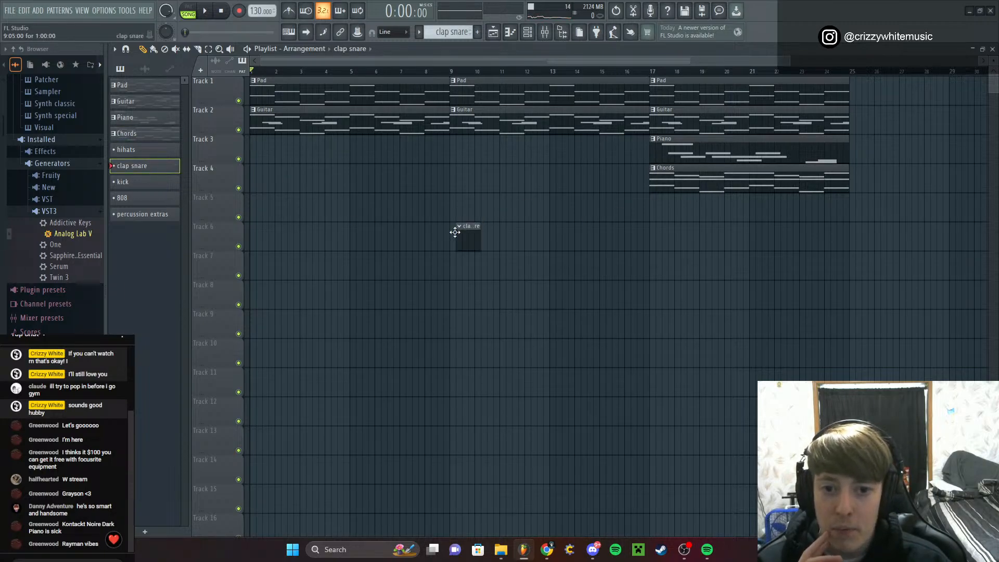
left_click(138, 187)
left_click(456, 269)
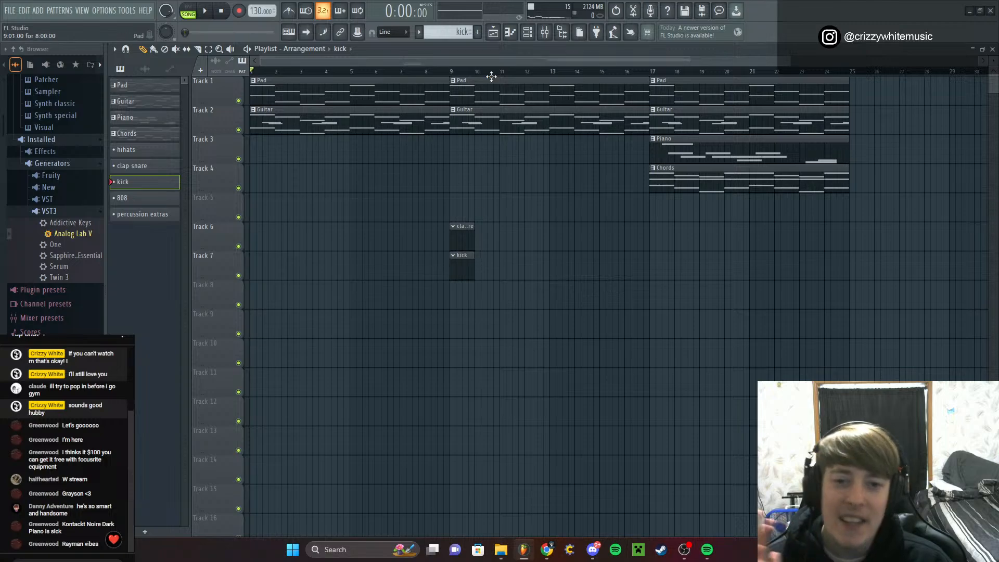
Show the channel rack, collapse the Simon Lykke - Zone 6 kit and expand the 1 NICK M..IT VOL 1 drum kit
left_click(512, 33)
scroll(57, 292, "down", 15)
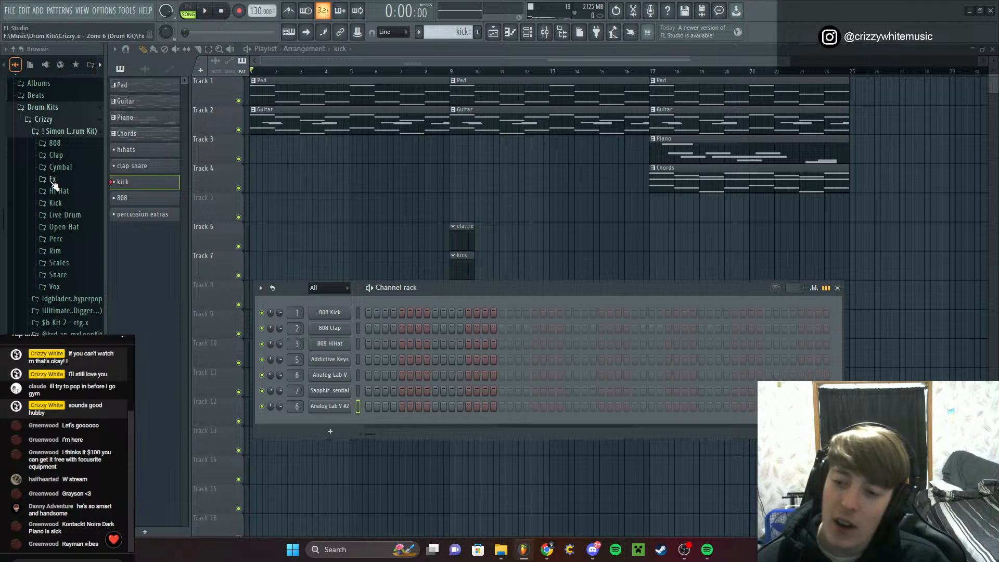
scroll(63, 208, "down", 8)
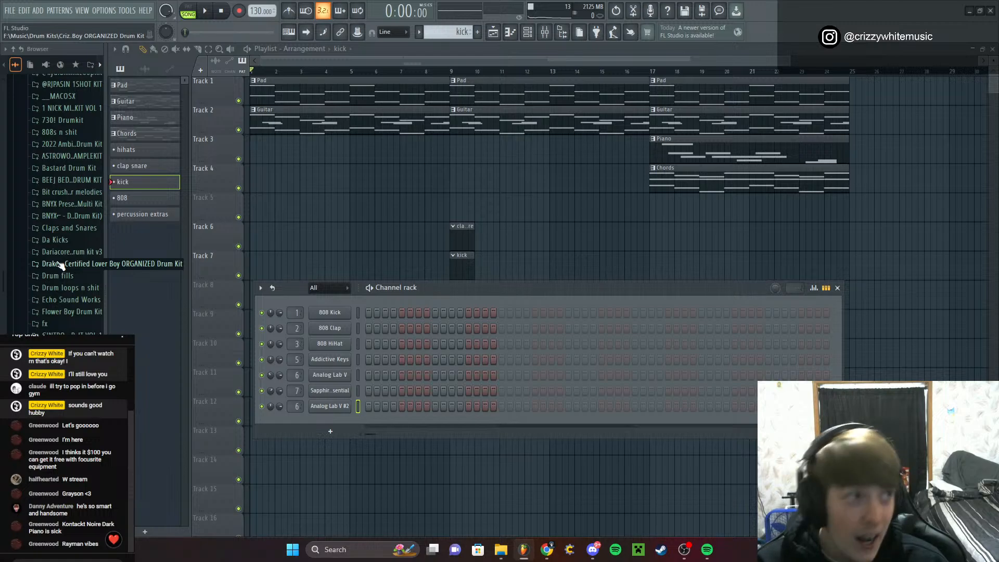
scroll(60, 266, "up", 10)
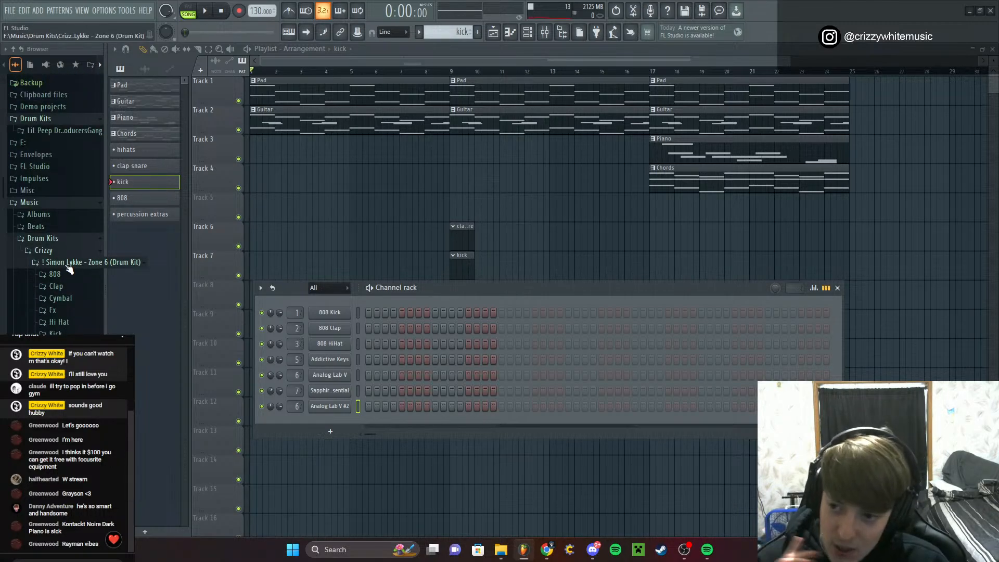
left_click(68, 263)
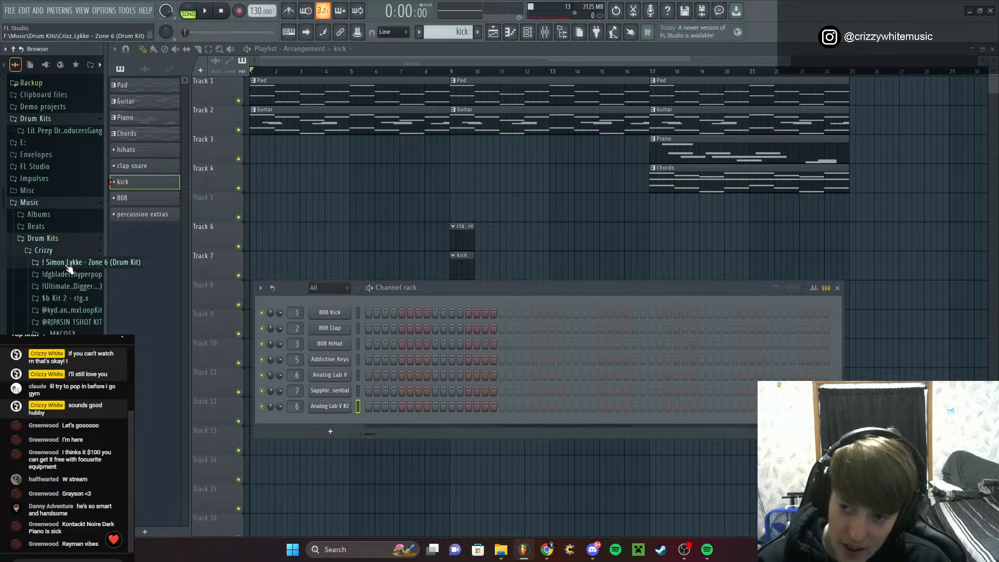
left_click(68, 263)
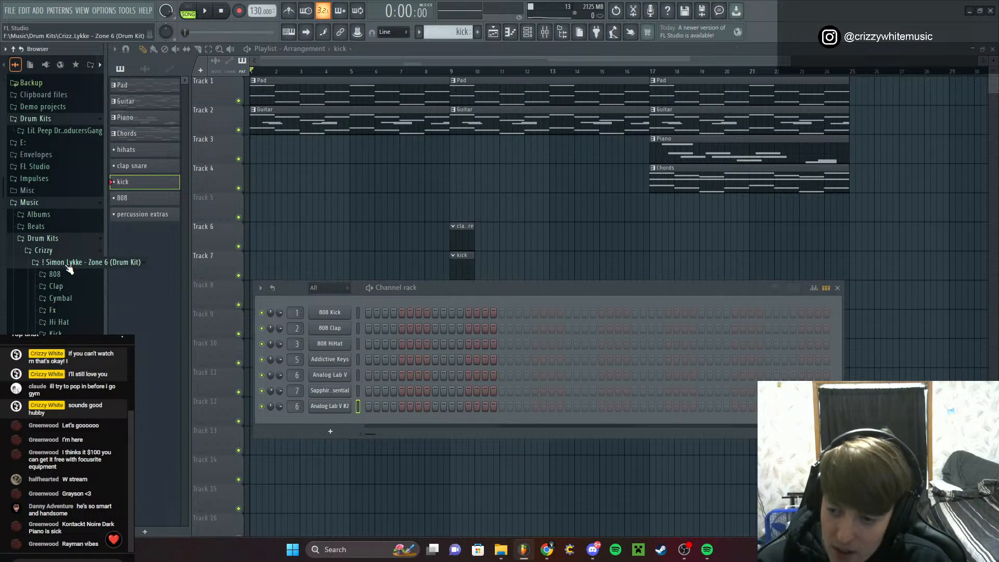
left_click(68, 265)
scroll(72, 280, "down", 2)
left_click(73, 281)
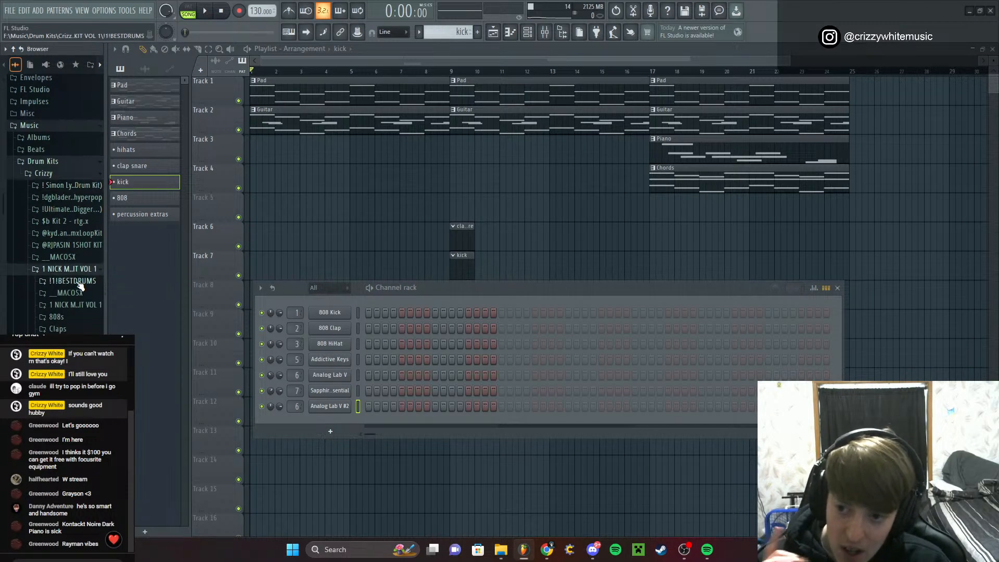
Audition samples in the kit's Claps folder and add NM - Backup Clap as a new channel
scroll(67, 278, "down", 2)
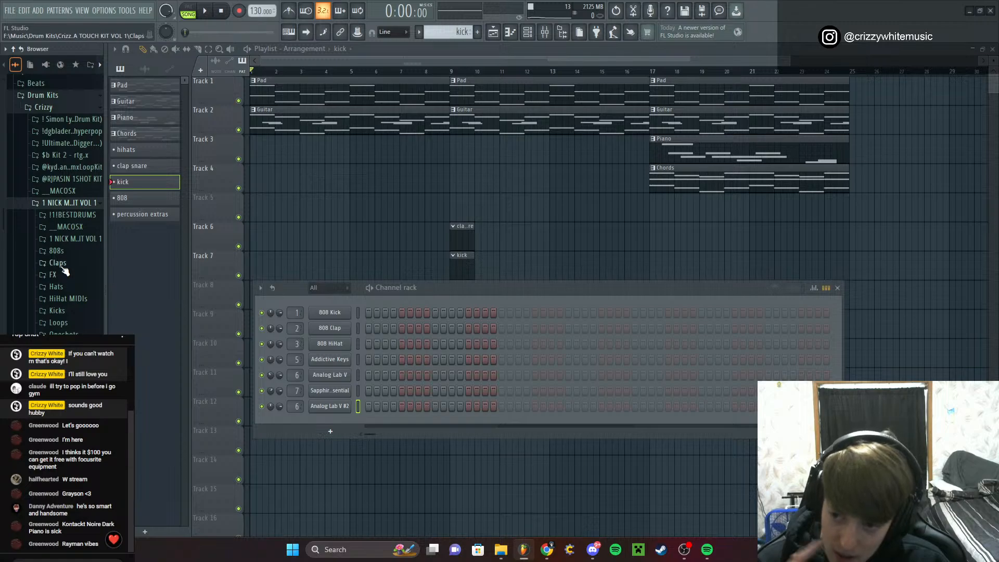
left_click(58, 263)
left_click(79, 308)
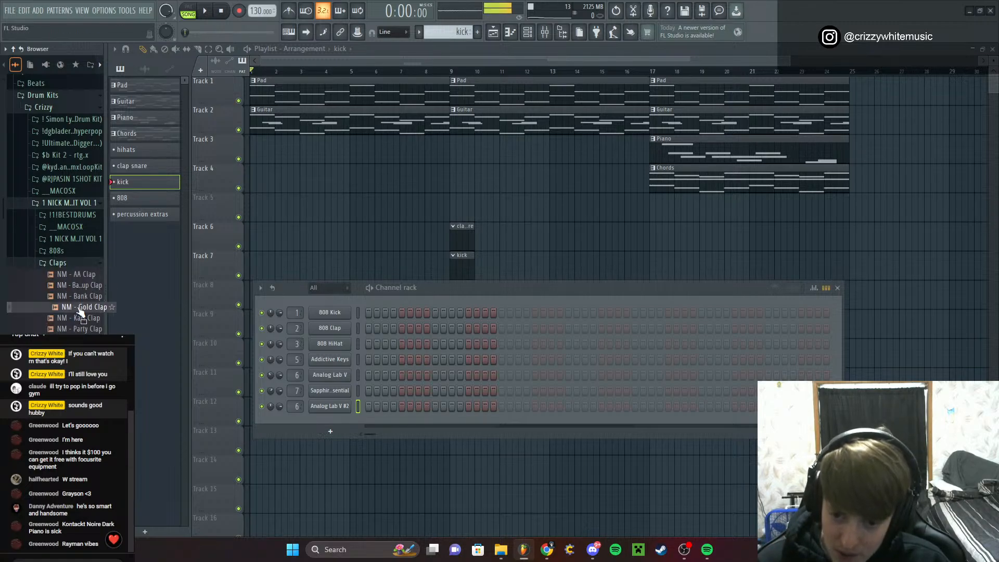
left_click(83, 328)
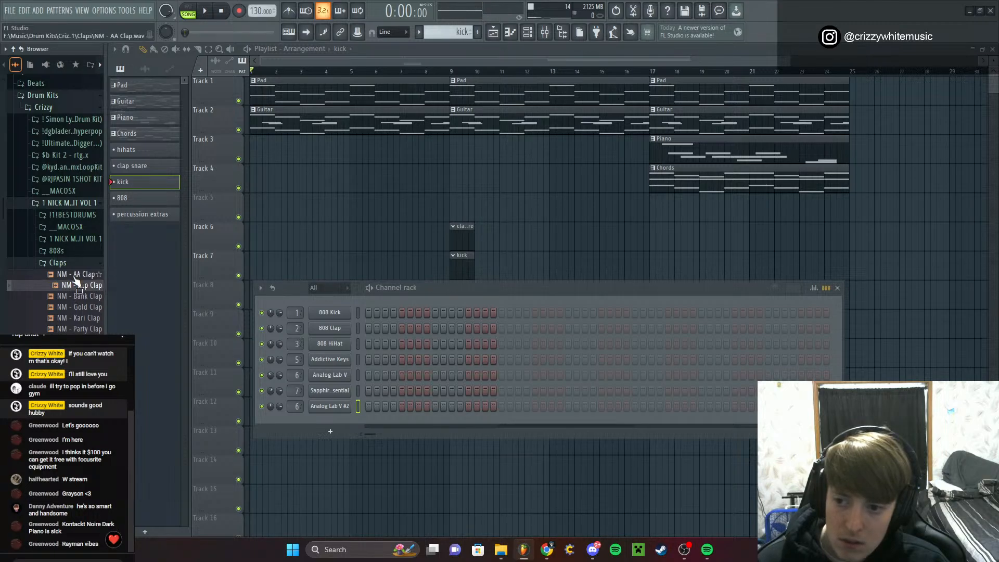
left_click_drag(76, 285, 323, 418)
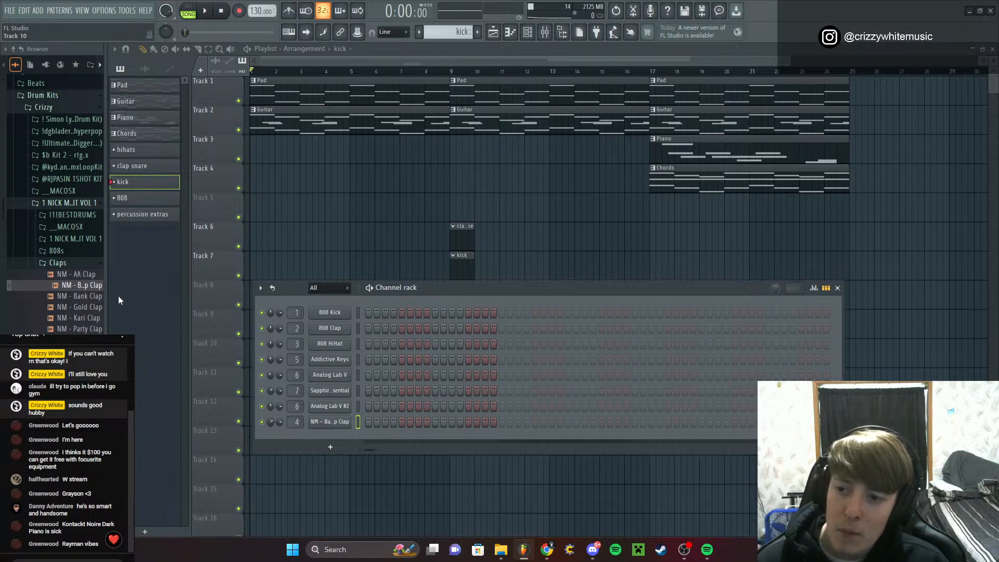
Collapse the Claps folder and add NM - Grime SN 1 from the kit's Snares folder as a new channel
left_click(81, 264)
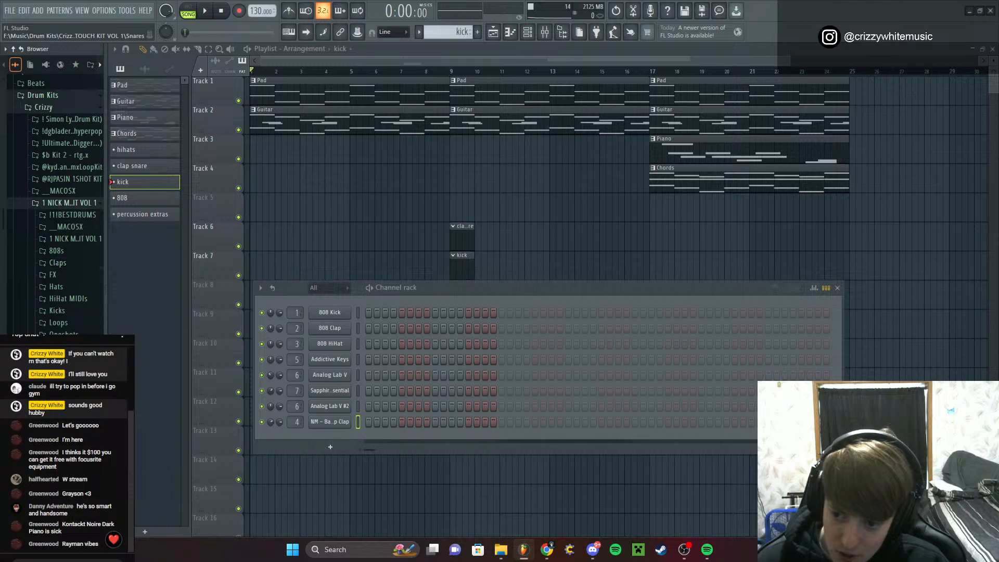
scroll(55, 202, "down", 2)
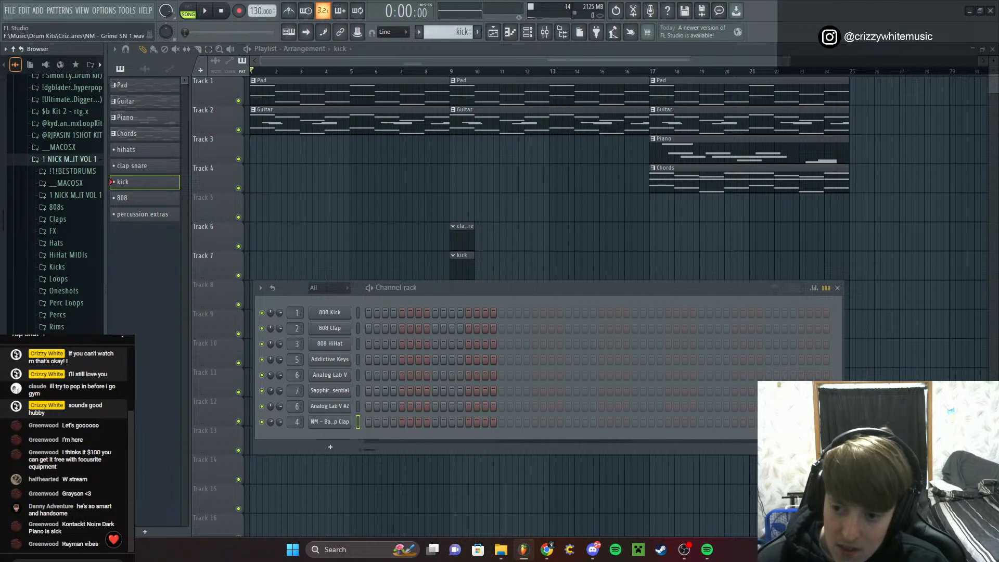
key("Down")
key("Down")
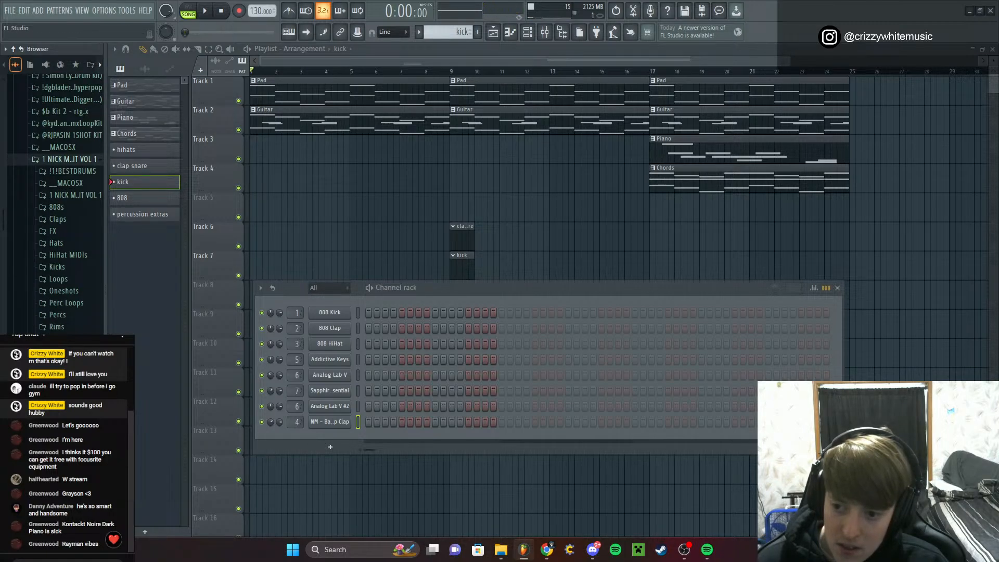
left_click_drag(67, 372, 307, 434)
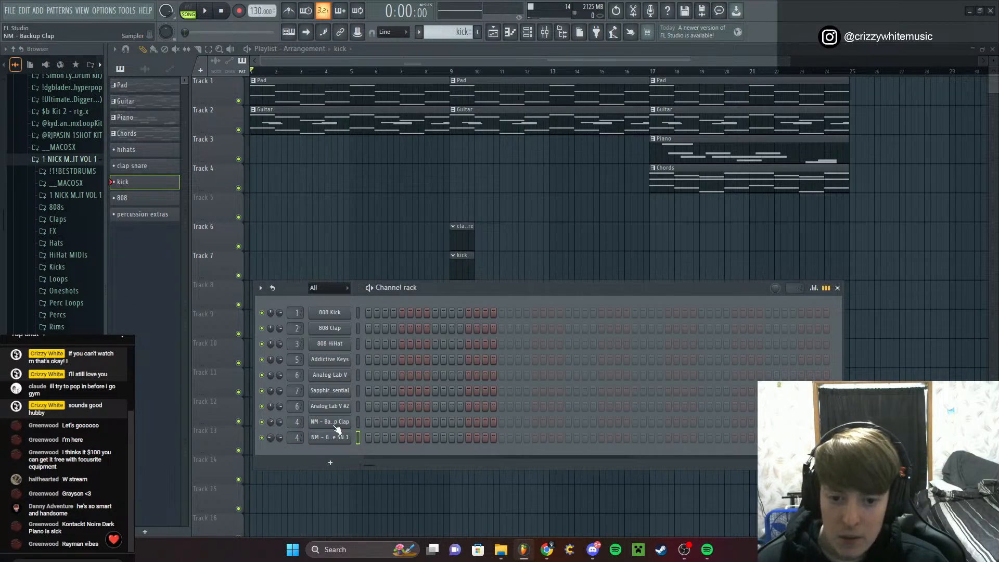
With the song playing from bar 8, add clap and snare hits on step 9 of bars 1 to 3 in the kick pattern
key("space")
left_click(425, 72)
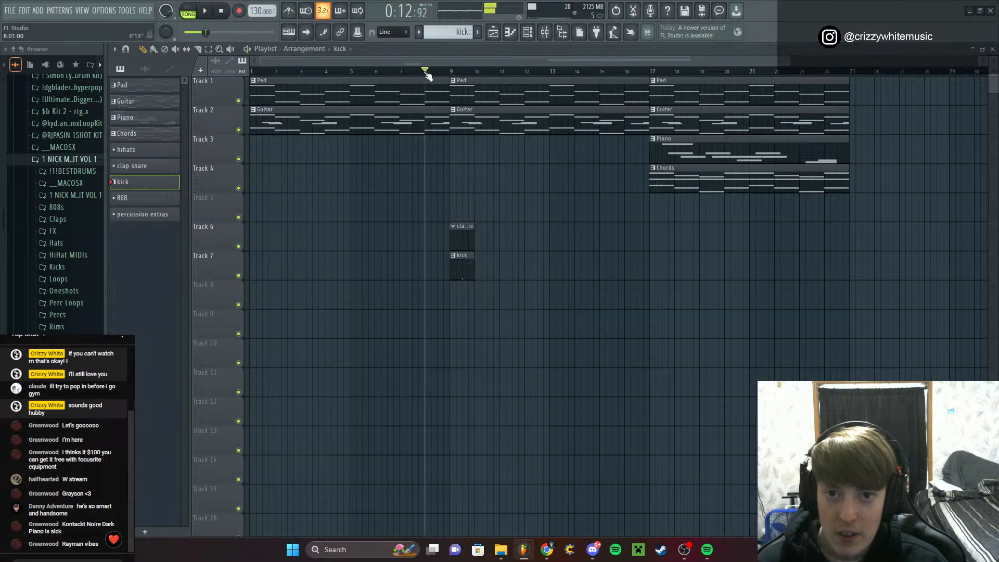
key("space")
key("F6")
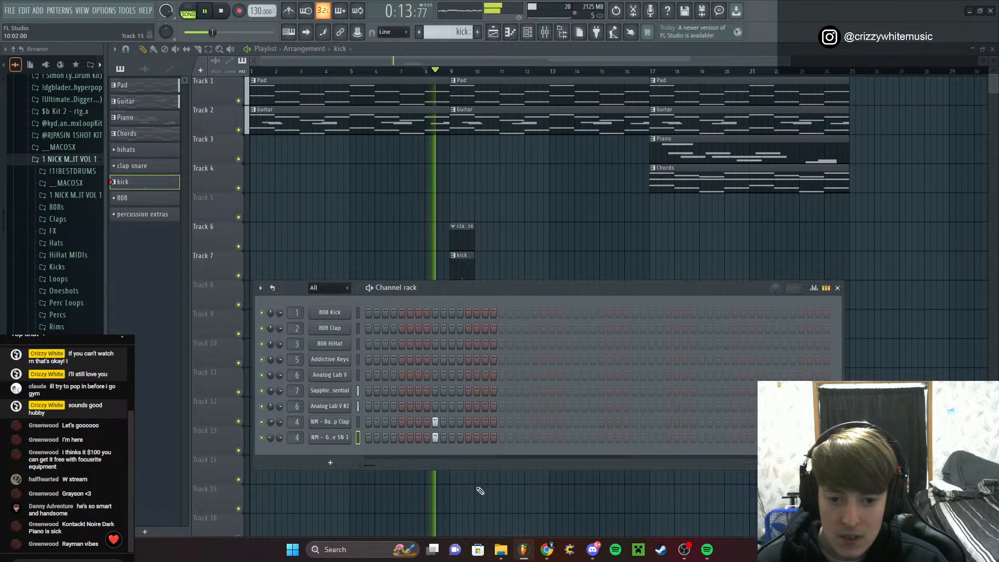
left_click(568, 421)
left_click(568, 437)
left_click(701, 422)
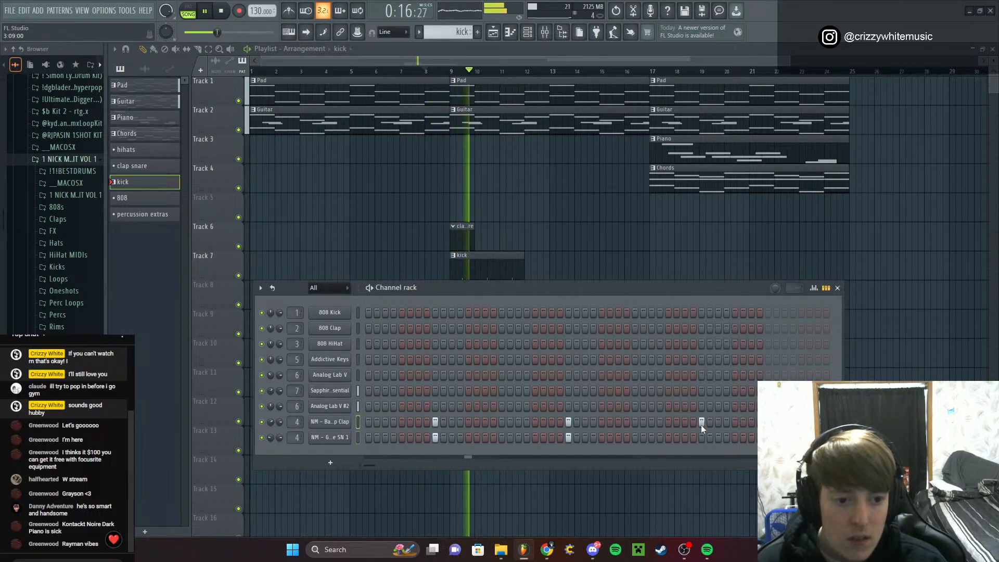
left_click(702, 437)
Add clap and snare hits on step 9 of bars 4, 5 and 6 in the kick pattern
left_click_drag(373, 464, 392, 464)
left_click(477, 422)
left_click(477, 437)
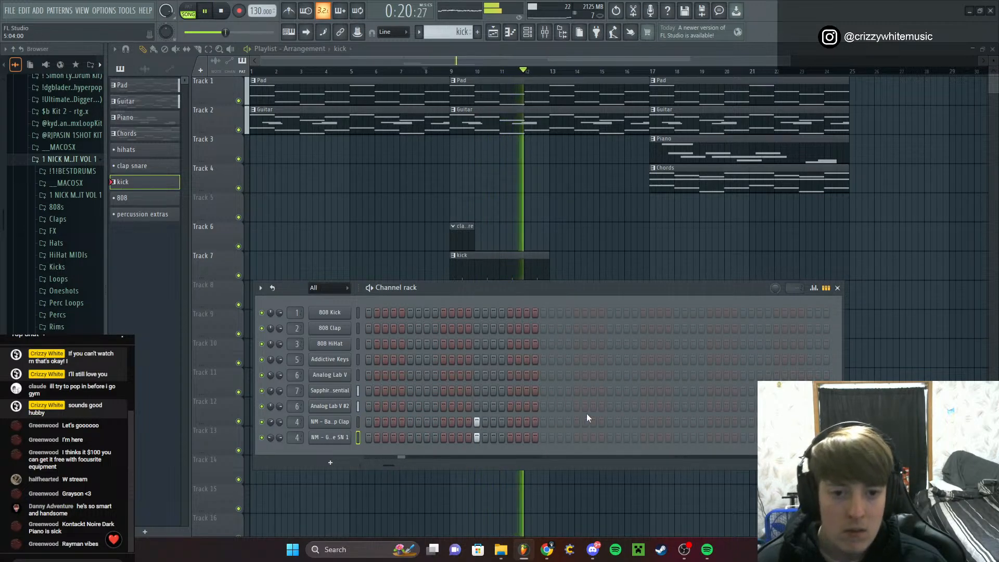
left_click(609, 421)
left_click(610, 437)
left_click(743, 422)
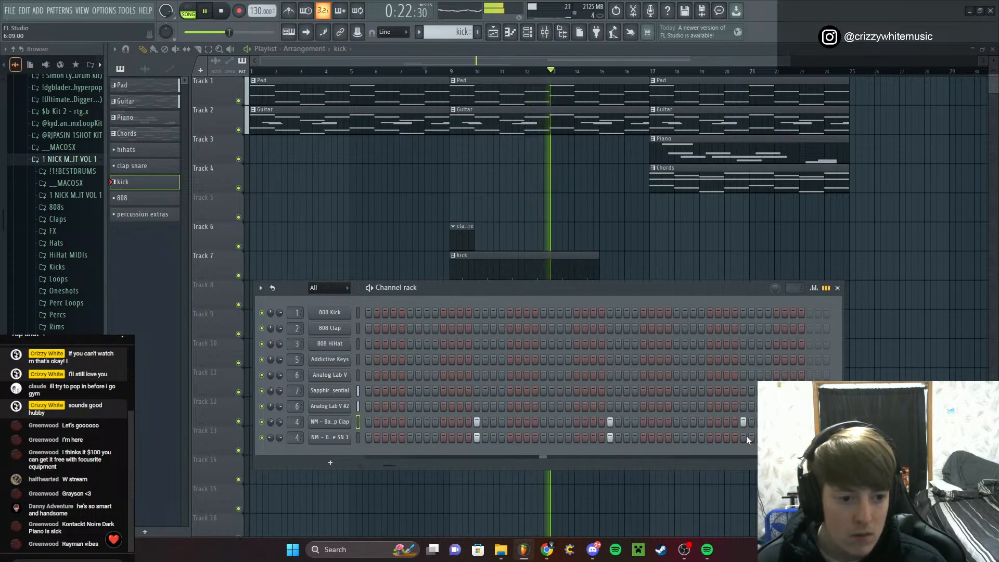
left_click(743, 437)
Add clap and snare hits on step 9 of bars 7 and 8 in the kick pattern, and replay the section
left_click_drag(388, 463, 476, 451)
left_click(509, 421)
left_click(510, 437)
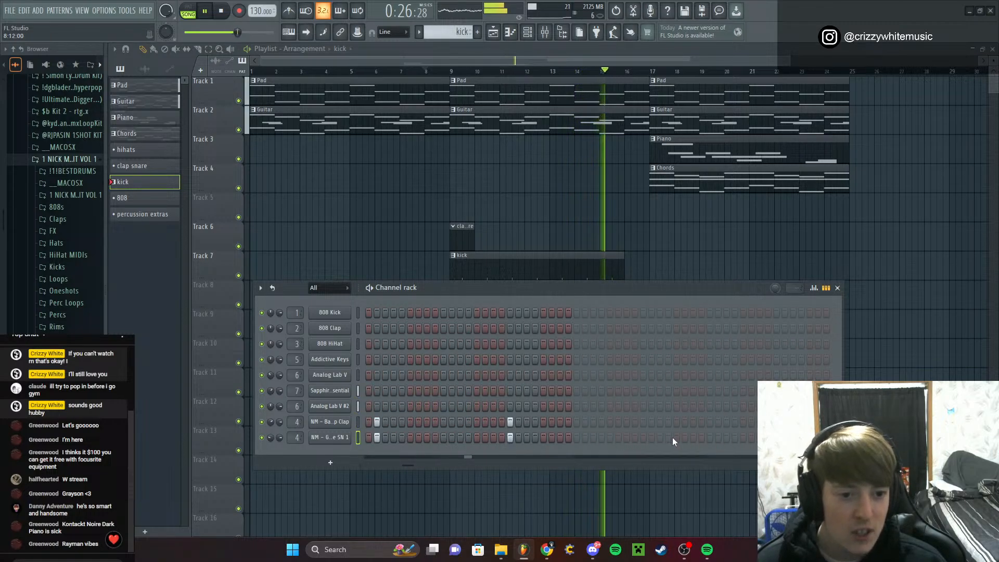
left_click(644, 422)
left_click(644, 437)
key("space")
left_click_drag(407, 464, 363, 467)
key("space")
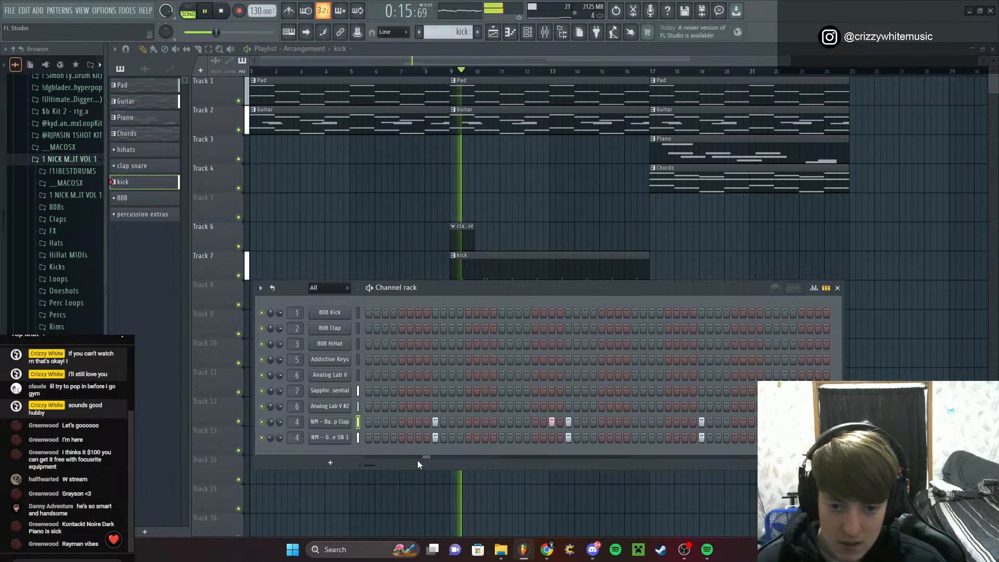
With the song replaying from bar 8, add a snare hit on step 13 and a clap hit on step 7 of bar 5 in the kick pattern
left_click_drag(370, 465, 401, 464)
left_click(561, 440)
key("space")
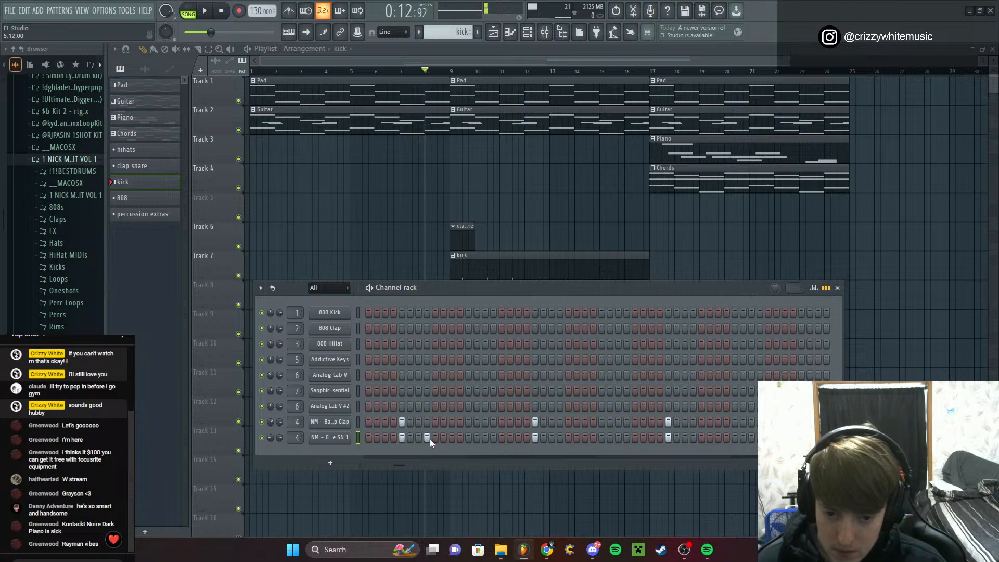
key("space")
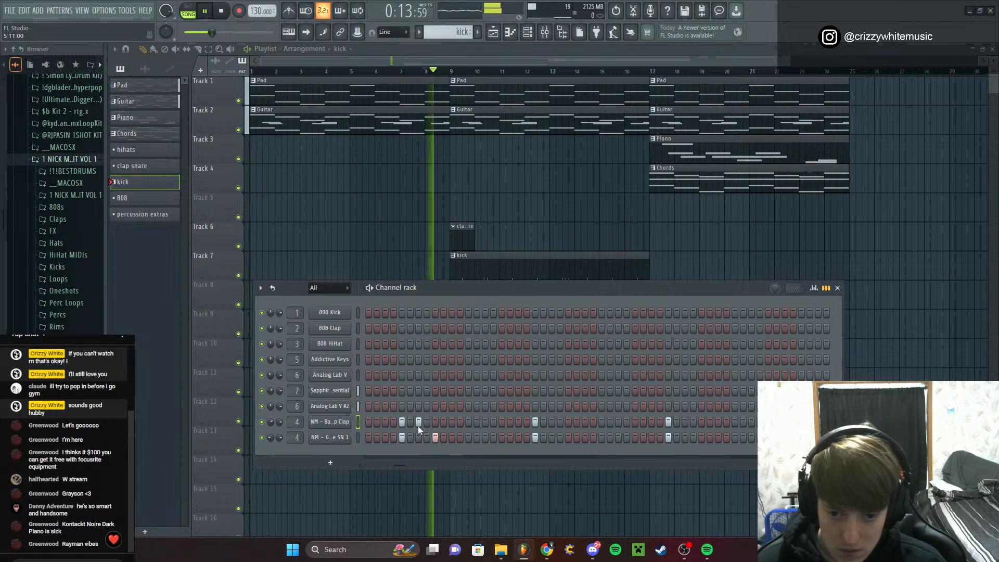
left_click(385, 421)
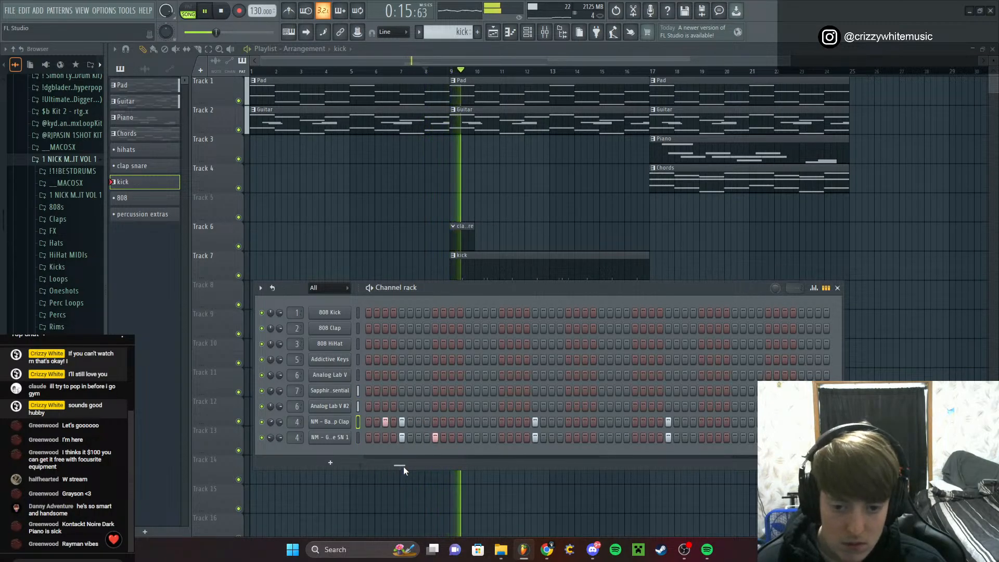
Add a clap hit on step 7 of bar 7, stop playback, and close the channel rack
left_click_drag(403, 466, 407, 467)
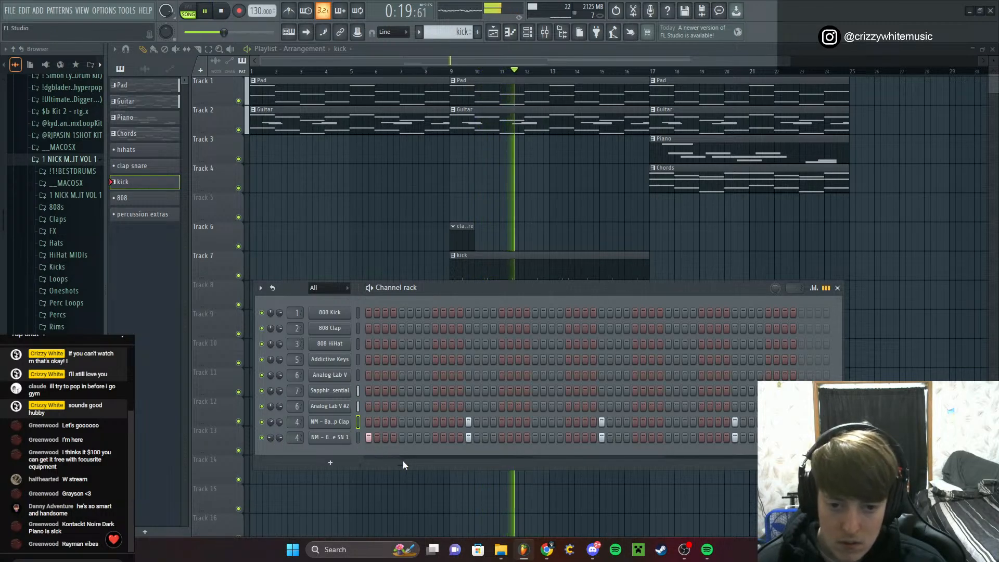
left_click_drag(404, 465, 411, 465)
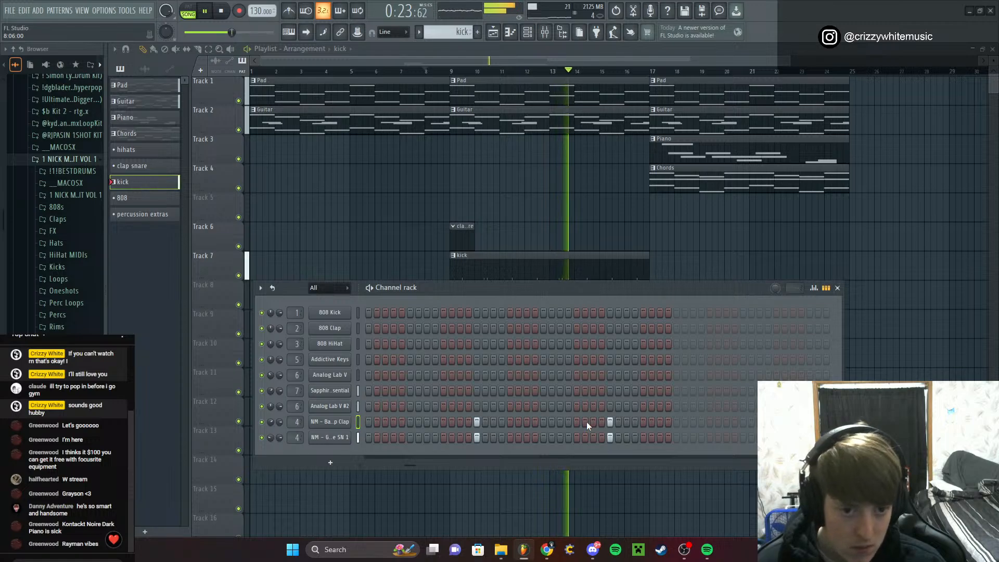
left_click(453, 424)
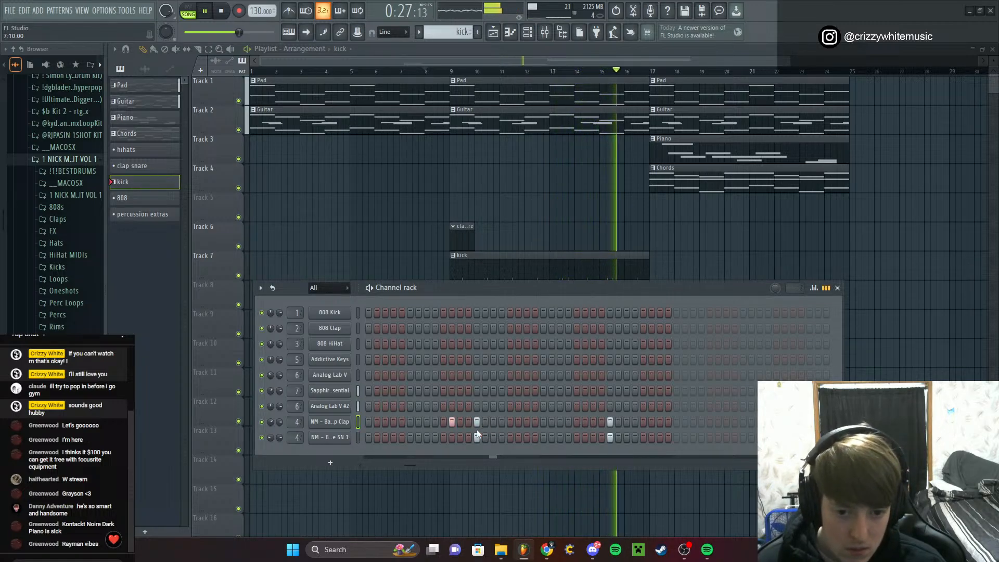
key("space")
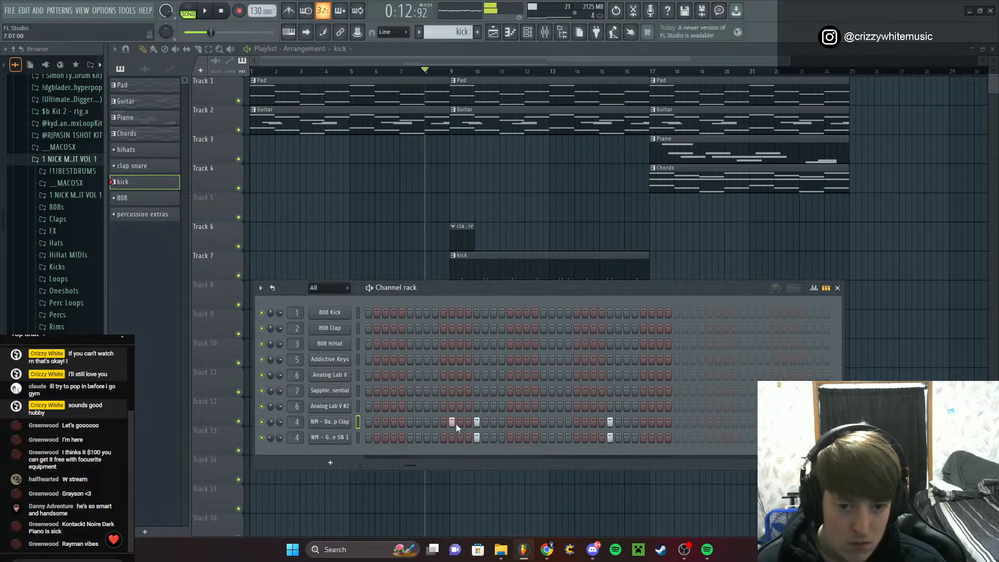
left_click(837, 288)
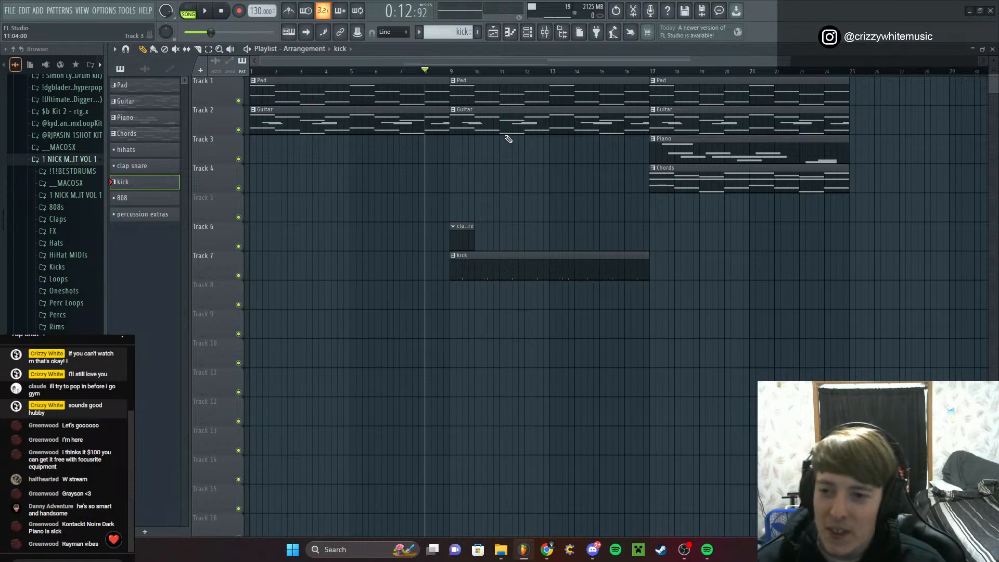
left_click(526, 33)
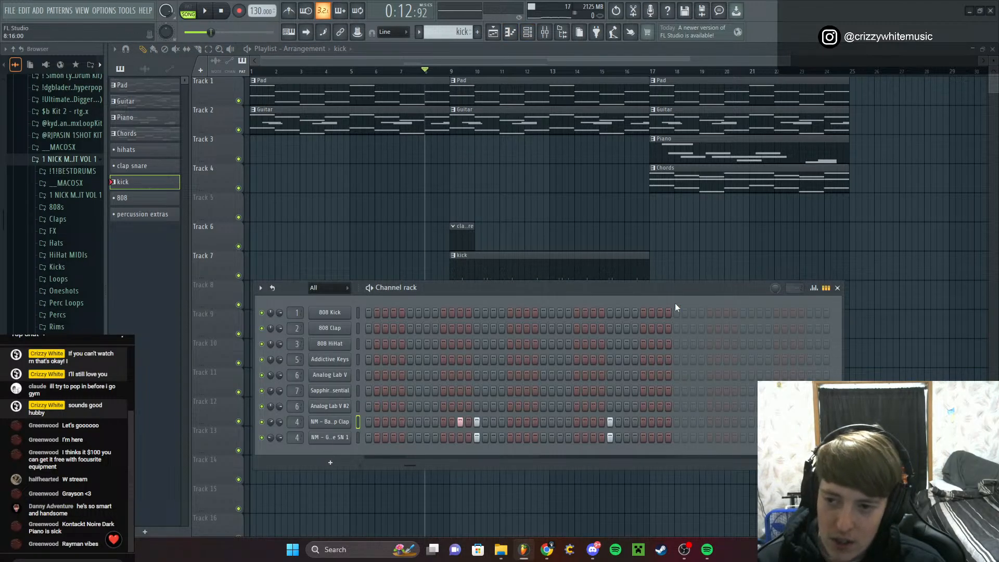
left_click(837, 287)
Rename the kick pattern that holds the clap and snare hits as clap snare
right_click(149, 185)
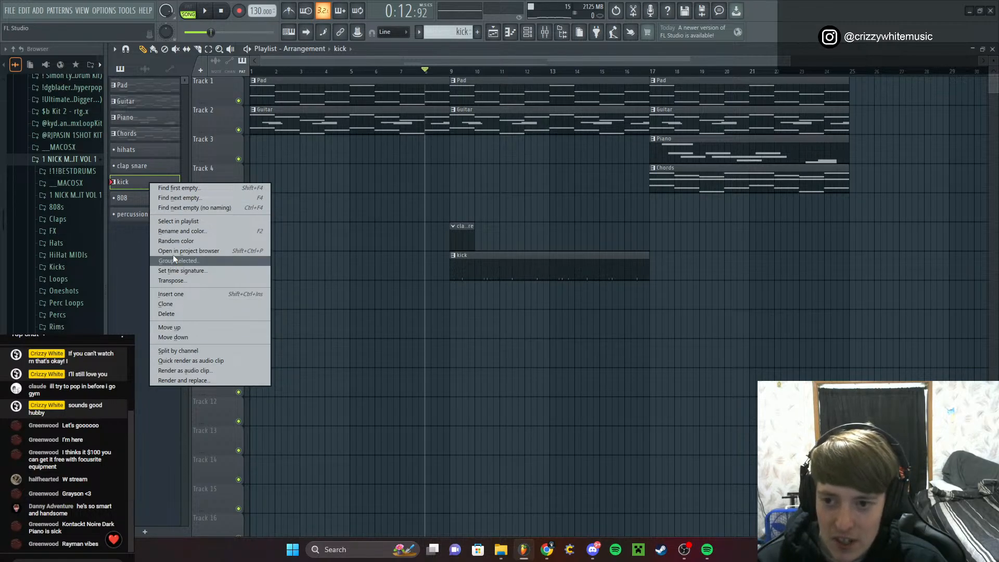
left_click(192, 231)
type("C")
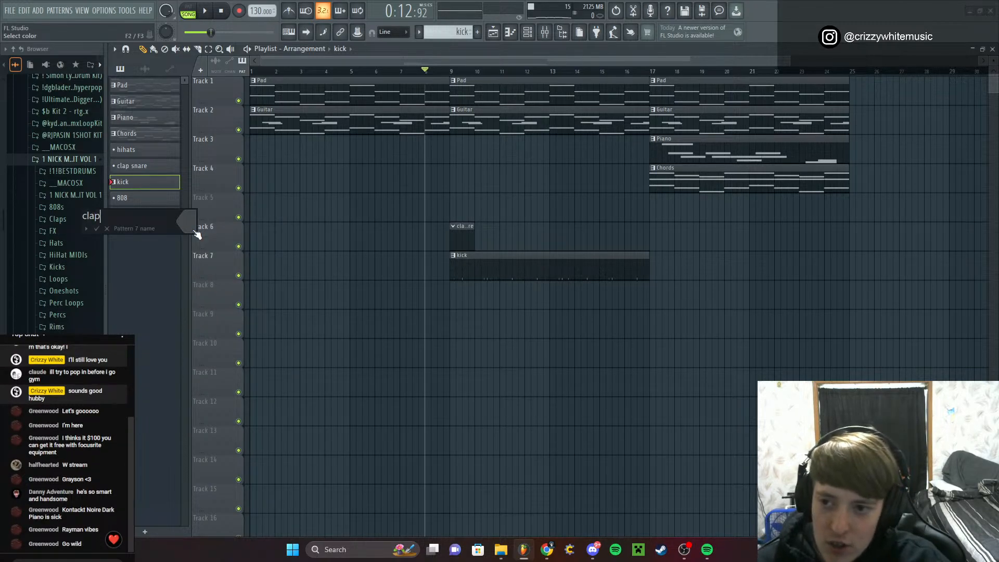
type("lap snare")
key("Return")
Rename the empty clap snare pattern as kick and move it below the programmed clap snare pattern in the pattern list
right_click(171, 165)
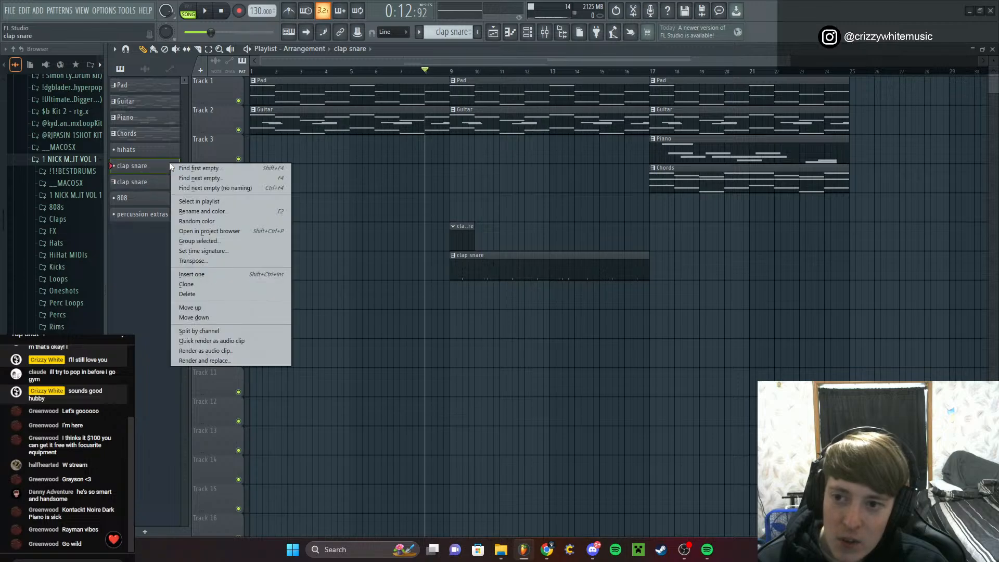
left_click(210, 213)
type("kick")
key("Return")
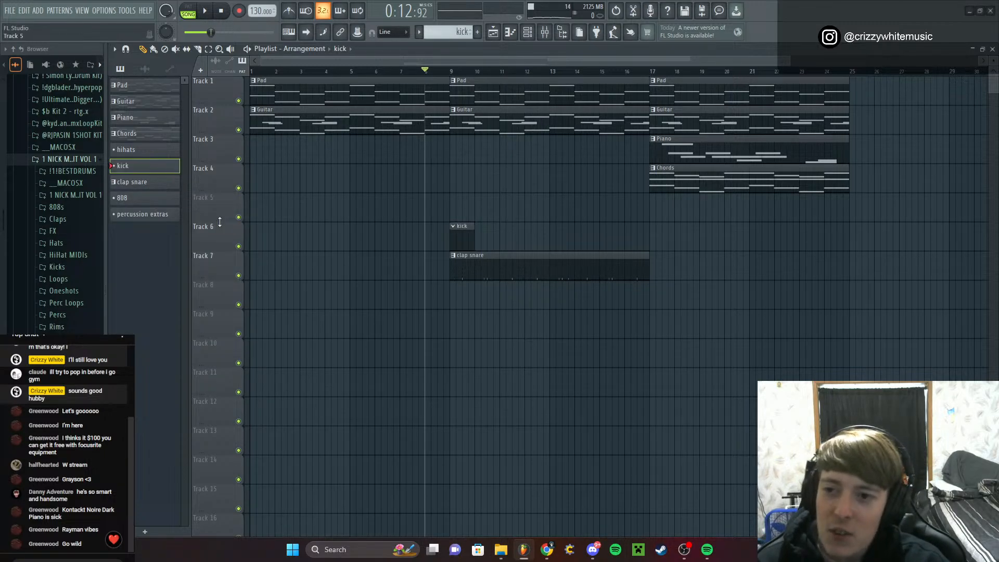
left_click_drag(166, 194, 169, 192)
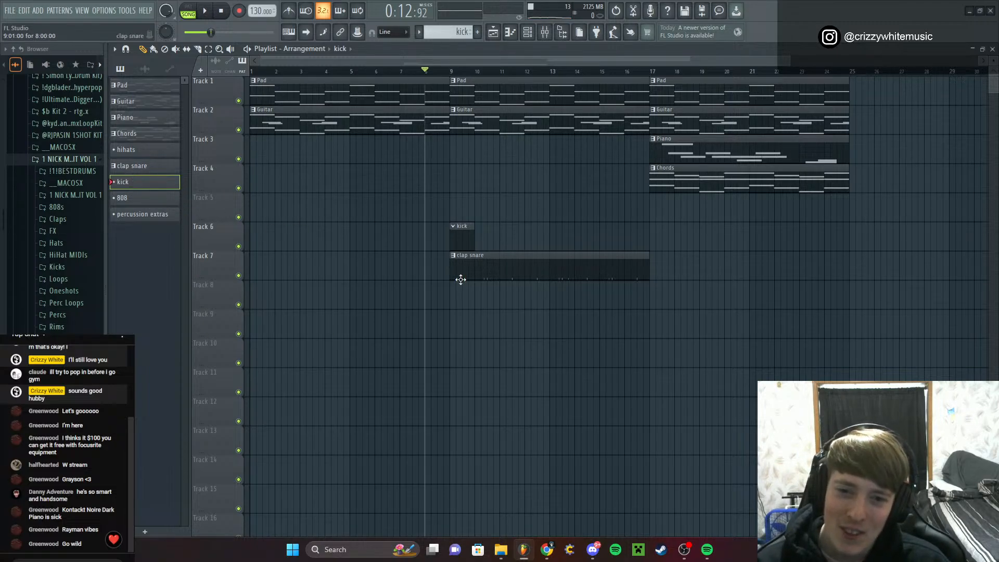
Rearrange the clips at bar 9 so clap snare sits on Track 6 and kick on Track 7
left_click_drag(458, 235, 457, 297)
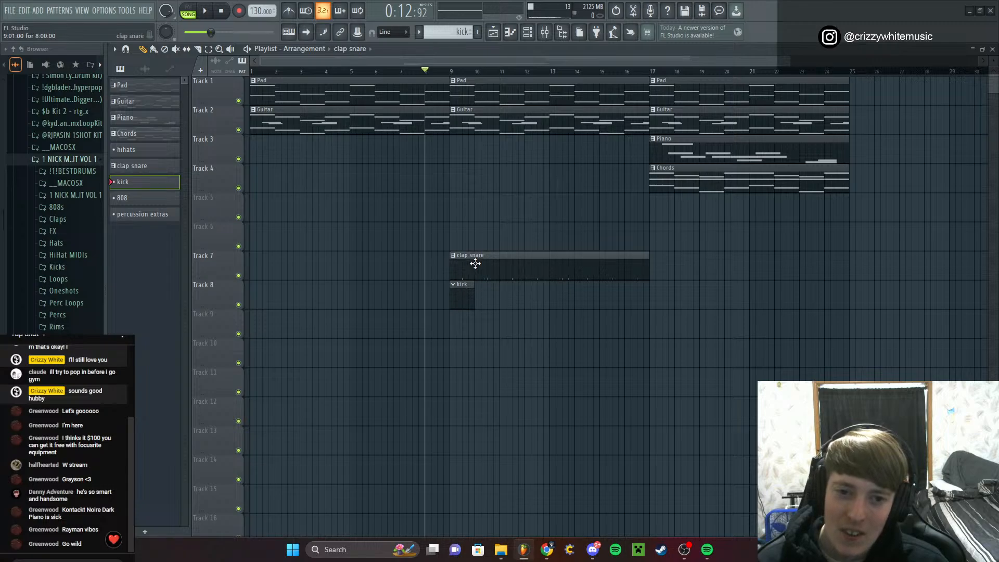
mouse_move(475, 260)
left_mouse_down()
mouse_move(477, 230)
mouse_move(471, 243)
left_mouse_up()
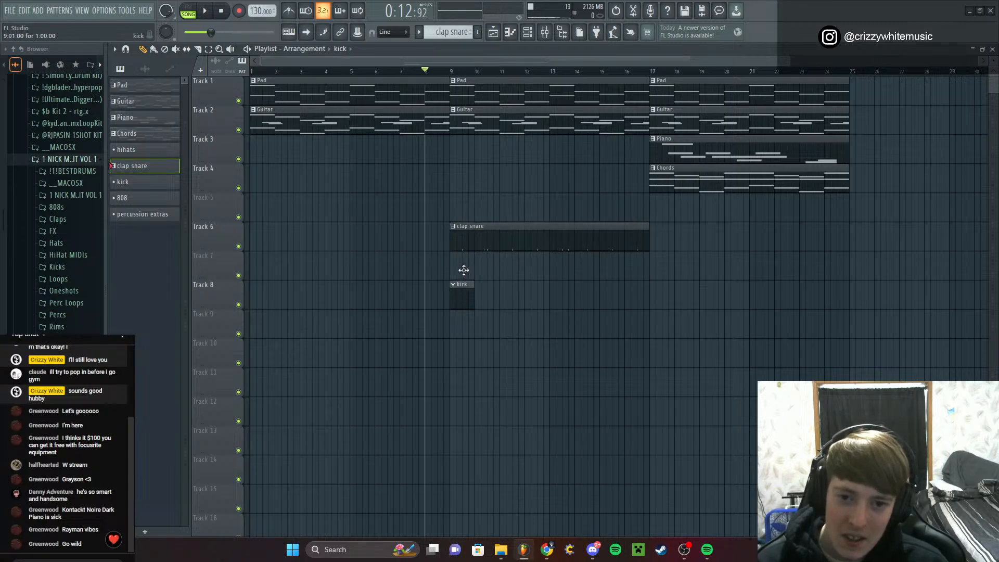
left_click_drag(464, 294, 465, 266)
Place 808, kick, clap snare and hihats clips at bar 17 on Tracks 8, 7, 6 and 5 respectively
left_click(148, 202)
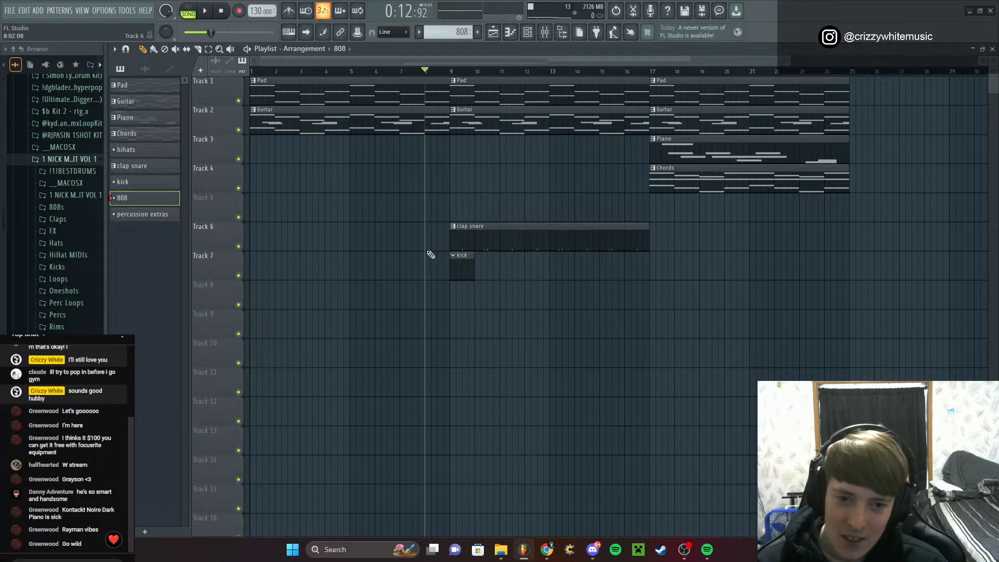
left_click(657, 297)
left_click(146, 183)
left_click(654, 266)
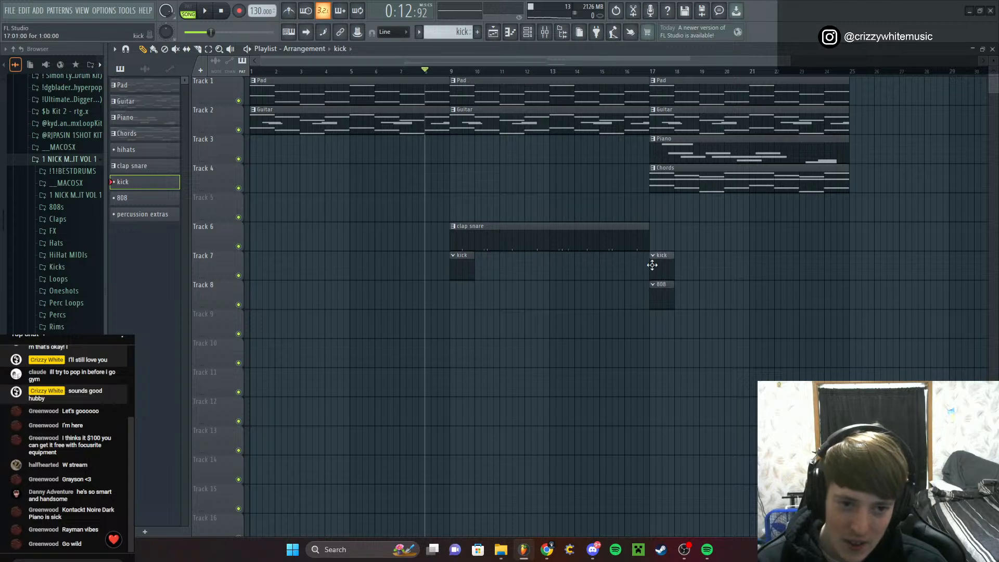
left_click(160, 169)
left_click(653, 238)
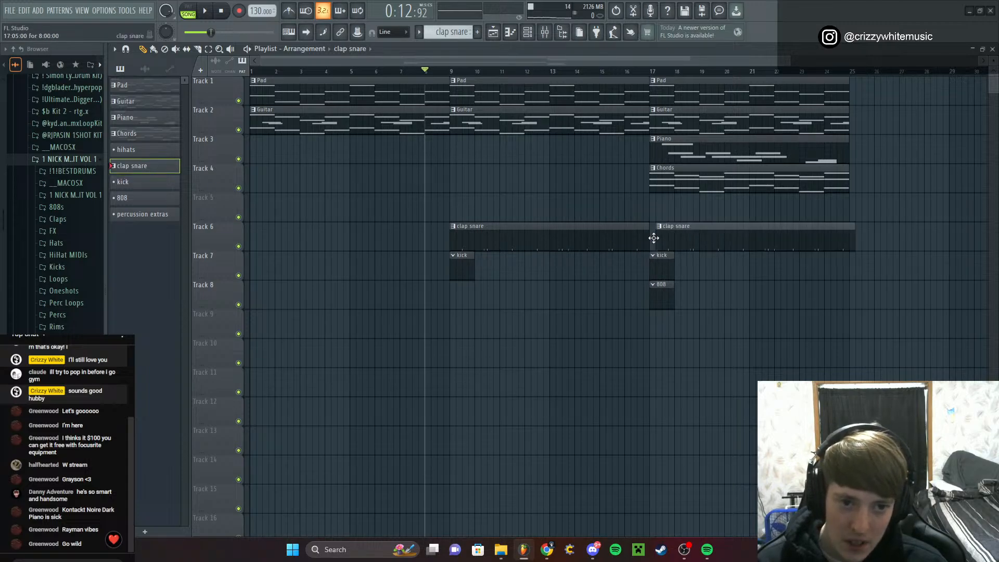
left_click(156, 151)
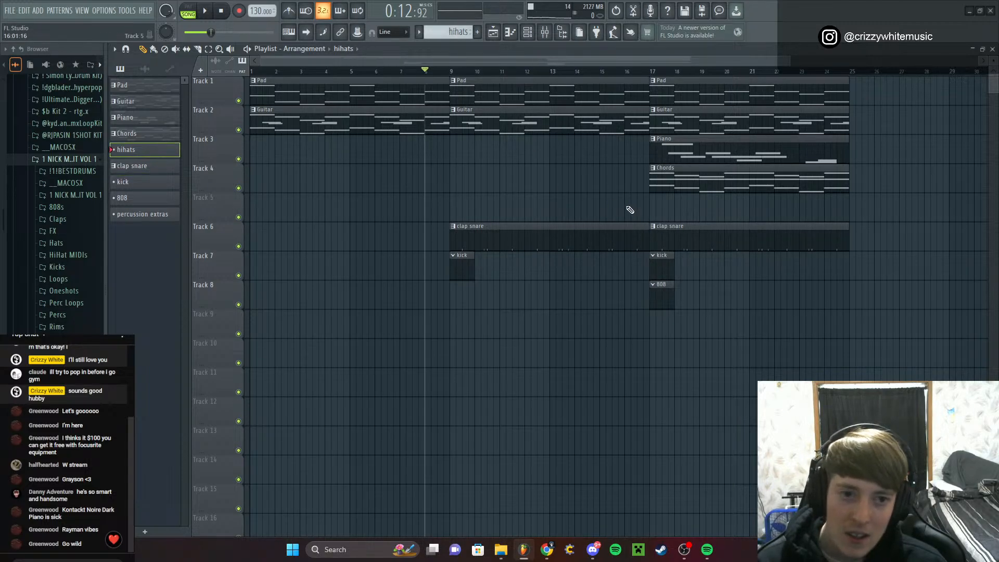
left_click(652, 206)
Replace the 808 HiHat channel's sample with ESW LoFi - HH Closed 02 from the Hats folder of Echo Sound Works
left_click(527, 31)
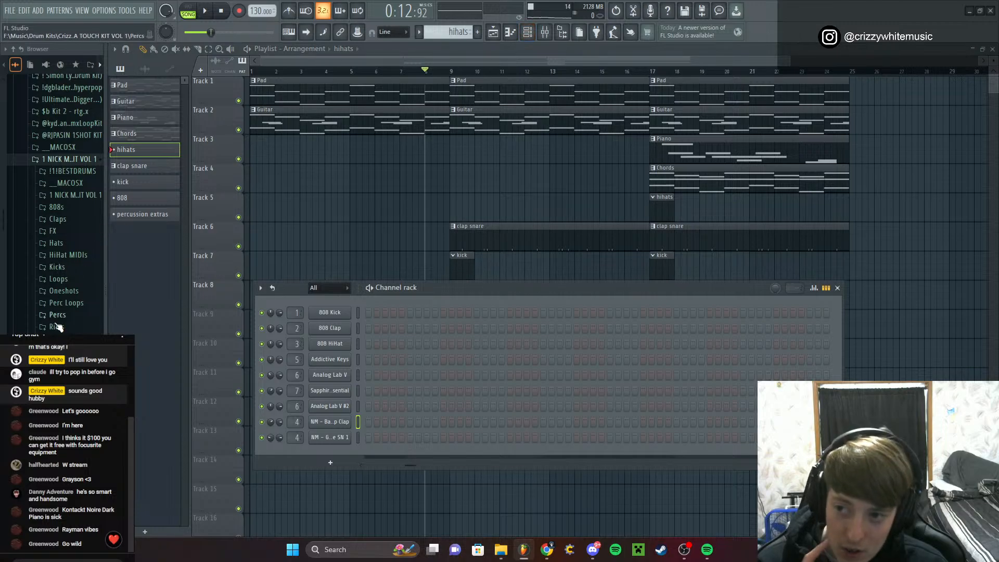
left_click(68, 161)
scroll(70, 172, "down", 2)
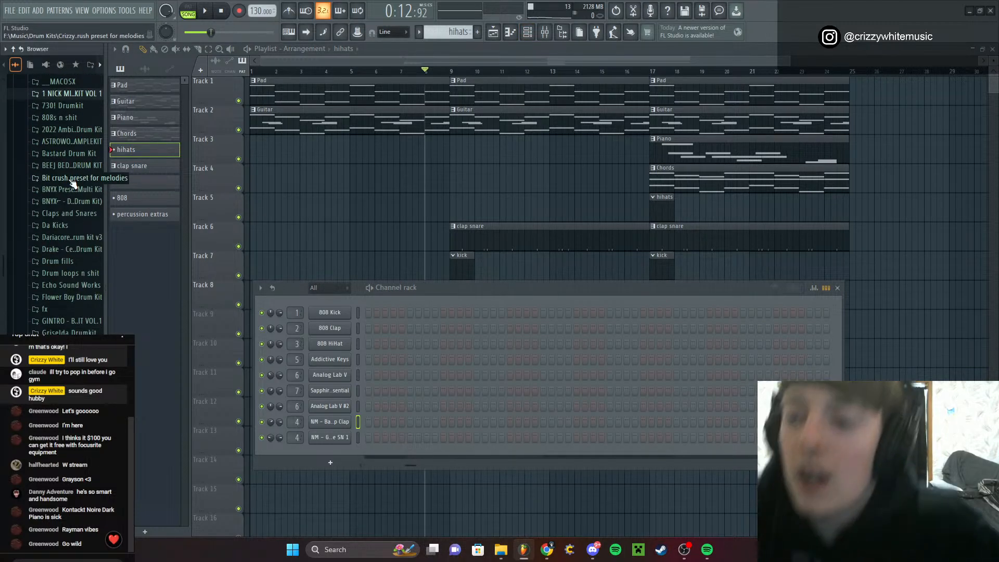
left_click(83, 286)
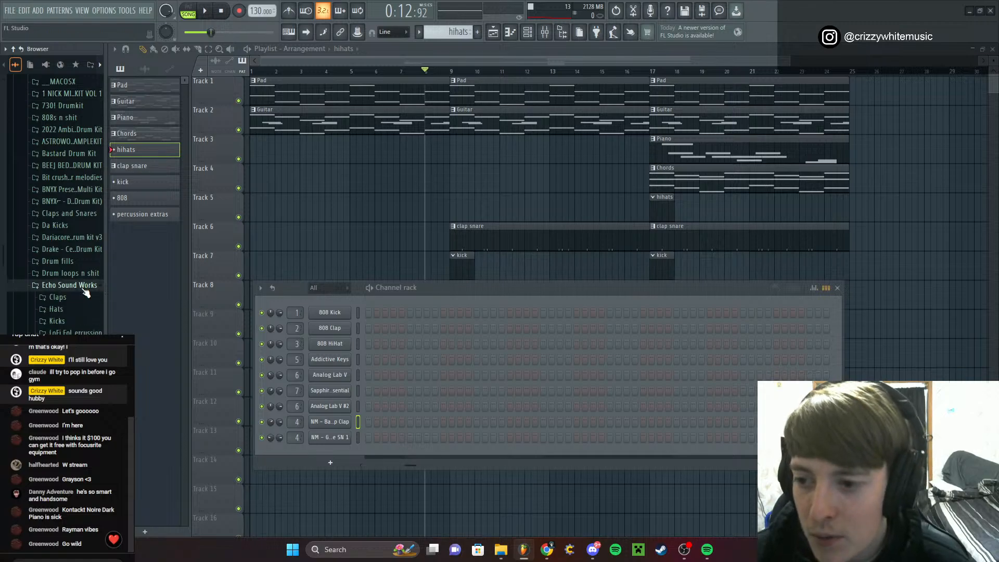
left_click(68, 309)
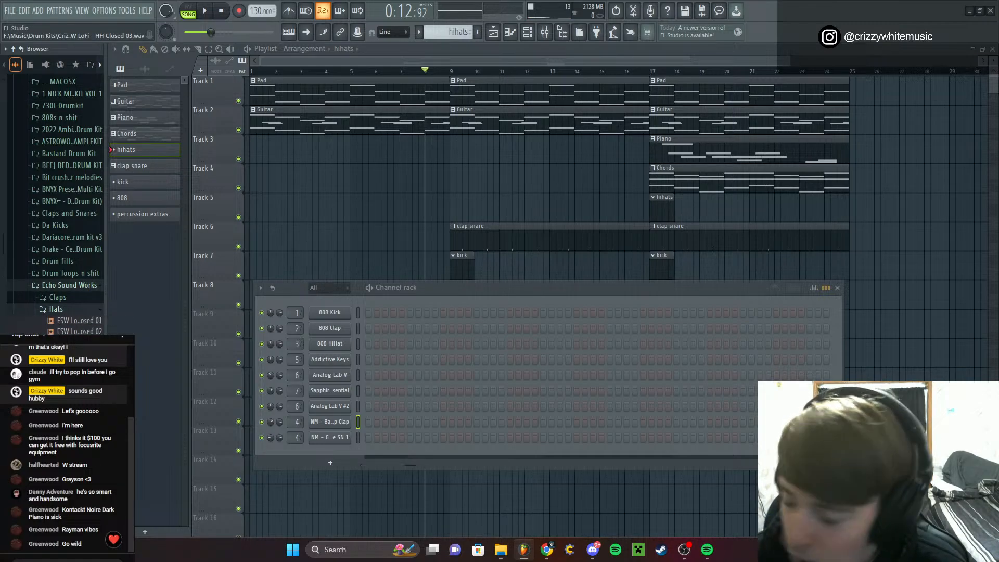
left_click(78, 331)
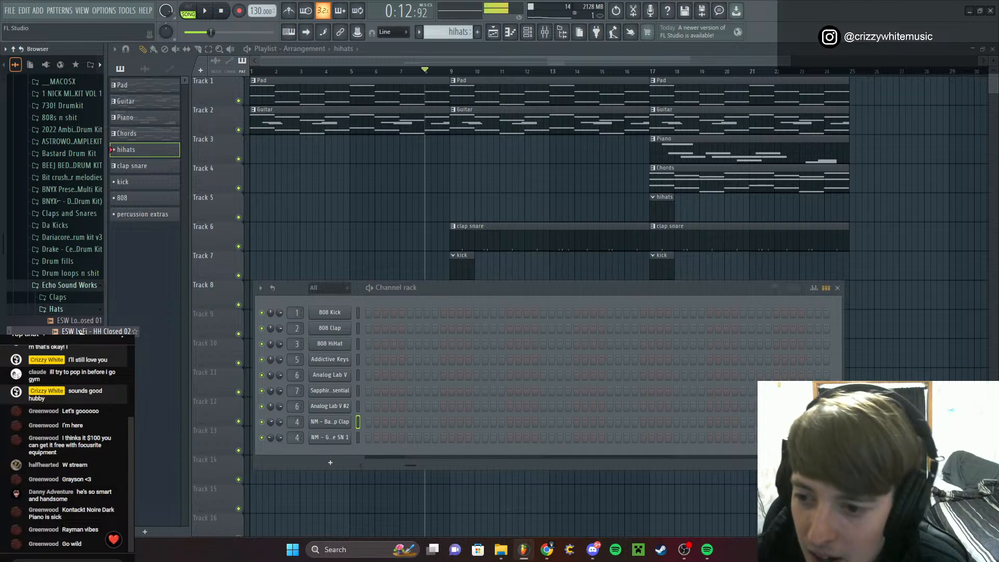
left_click_drag(78, 331, 336, 348)
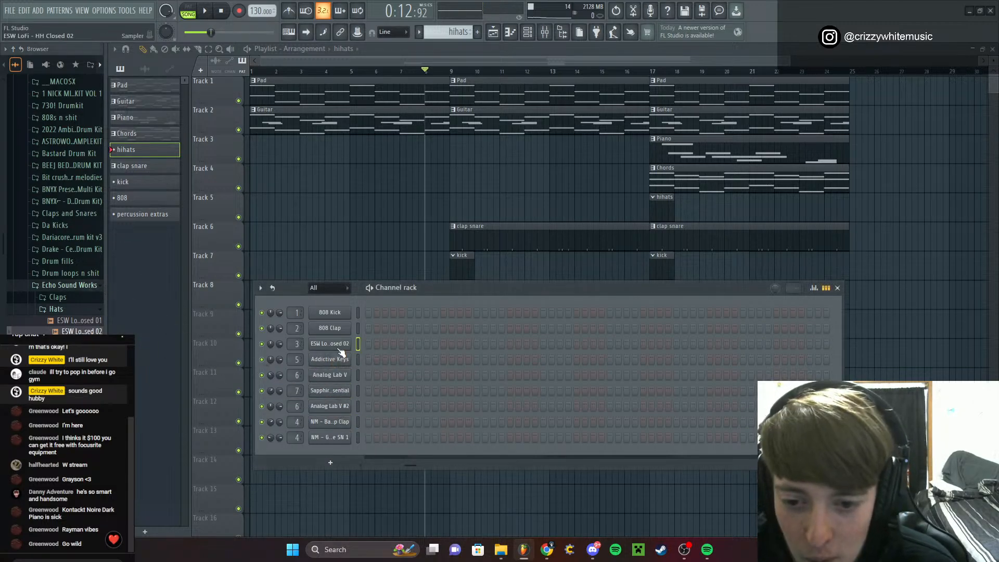
Inspect the Fruity parametric EQ 2 on the hihats mixer track and return to the playlist with the channel rack closed
left_click(528, 33)
left_click(533, 38)
left_click(533, 38)
left_click(534, 38)
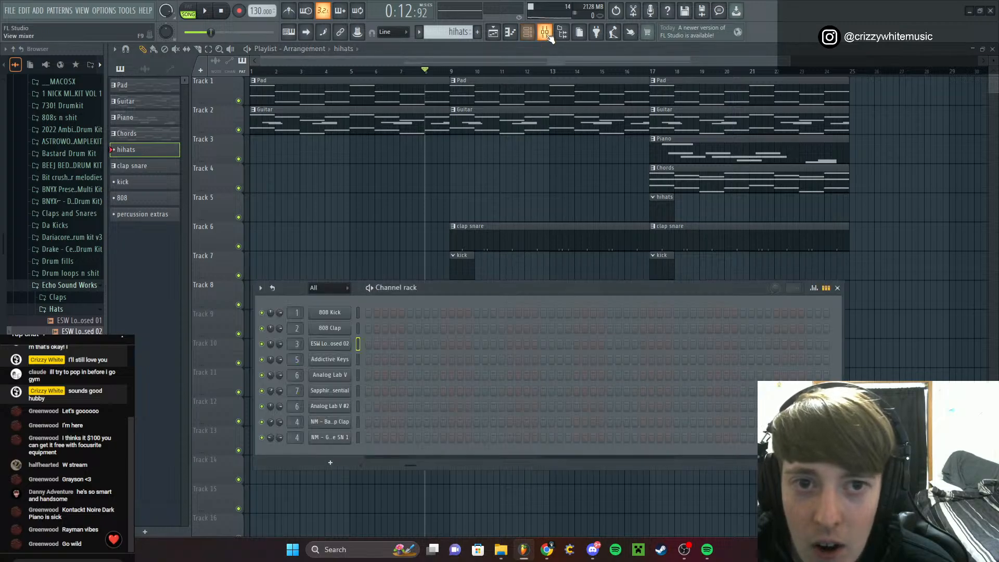
left_click(545, 36)
left_click(222, 72)
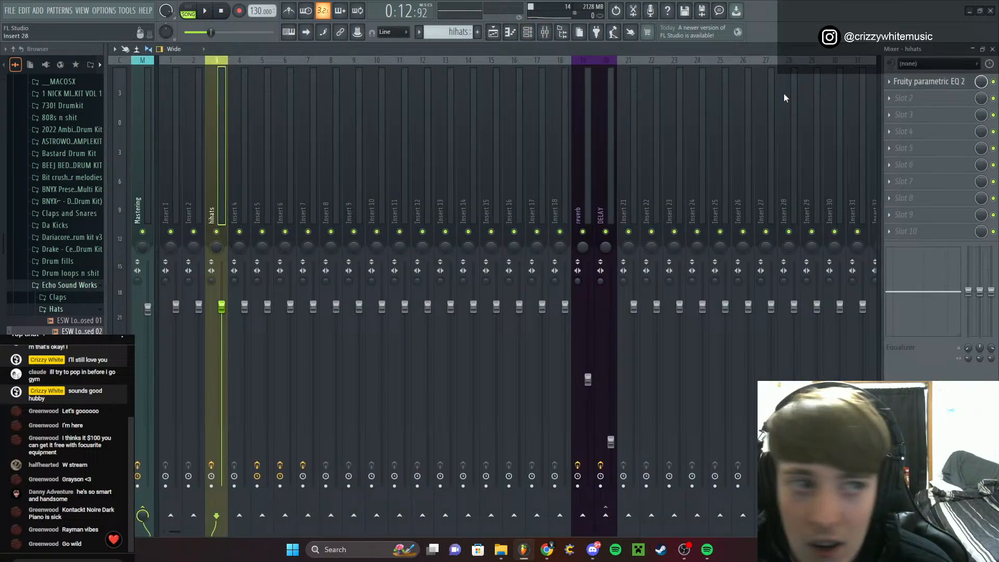
left_click(913, 83)
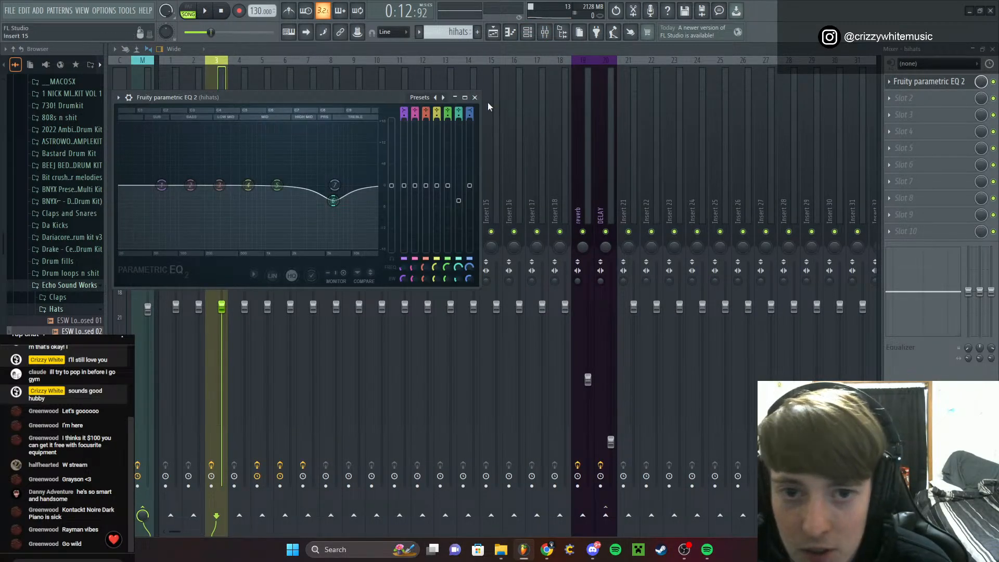
left_click(916, 81)
left_click(992, 49)
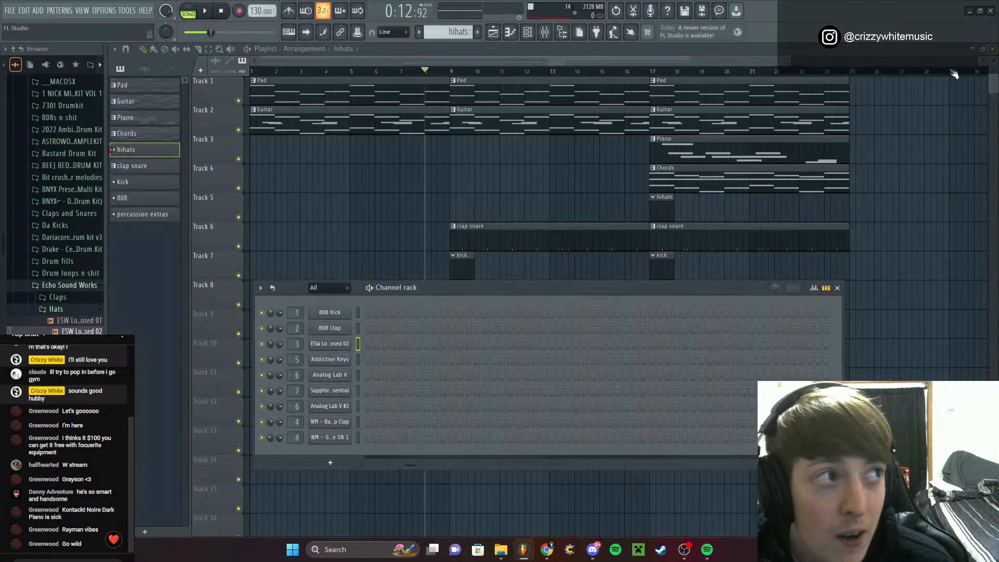
key("F6")
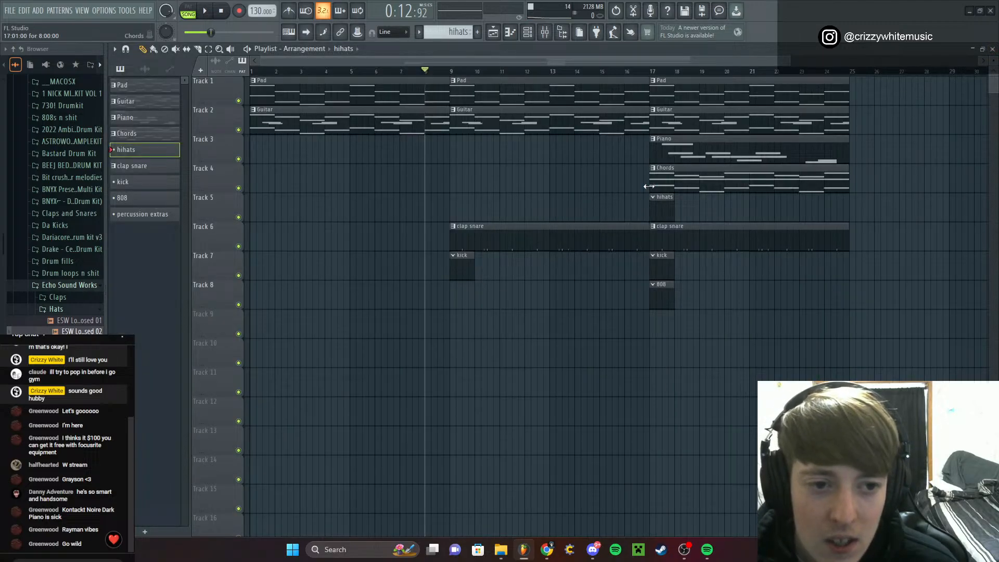
Move the hihats clip on Track 5 to bar 9 and add another at bar 17, with the playhead set to bar 8
left_click(644, 71)
left_click(633, 73)
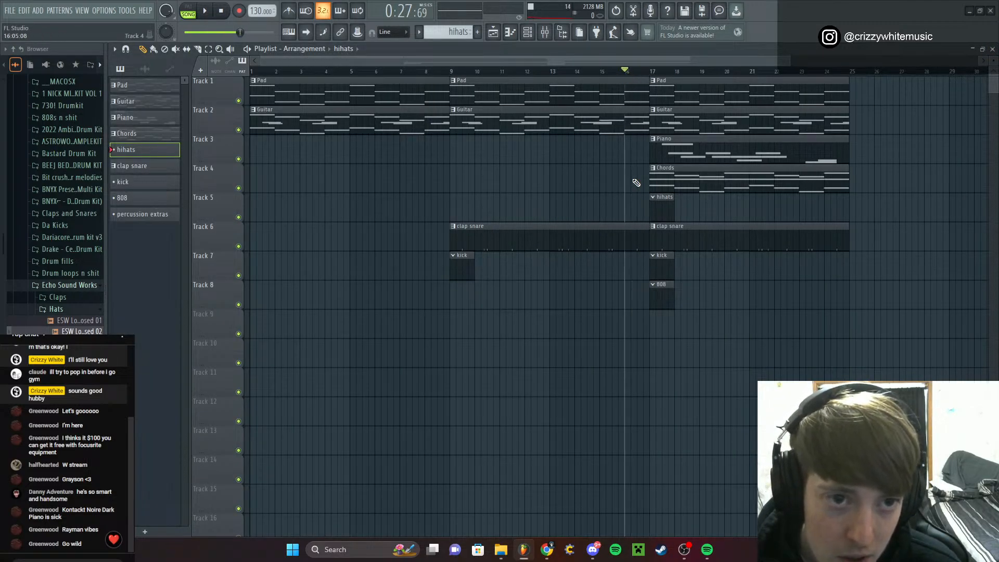
left_click_drag(655, 204, 461, 209)
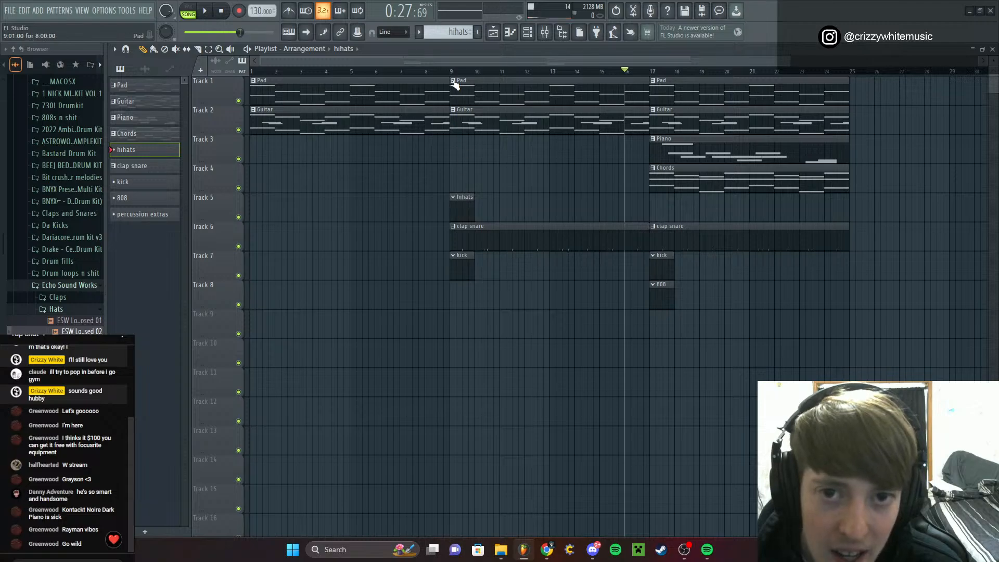
left_click(434, 73)
left_click(434, 73)
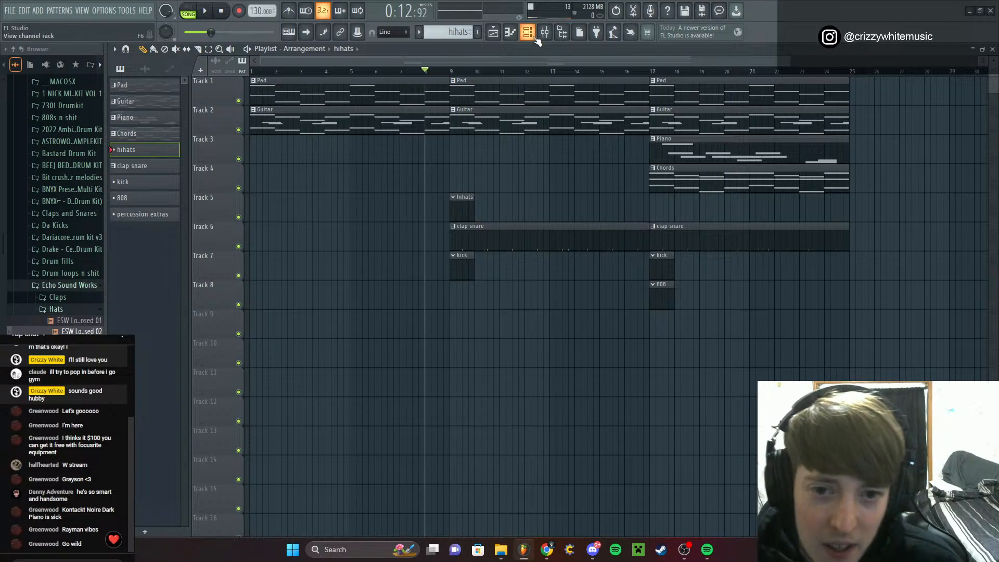
left_click(657, 205)
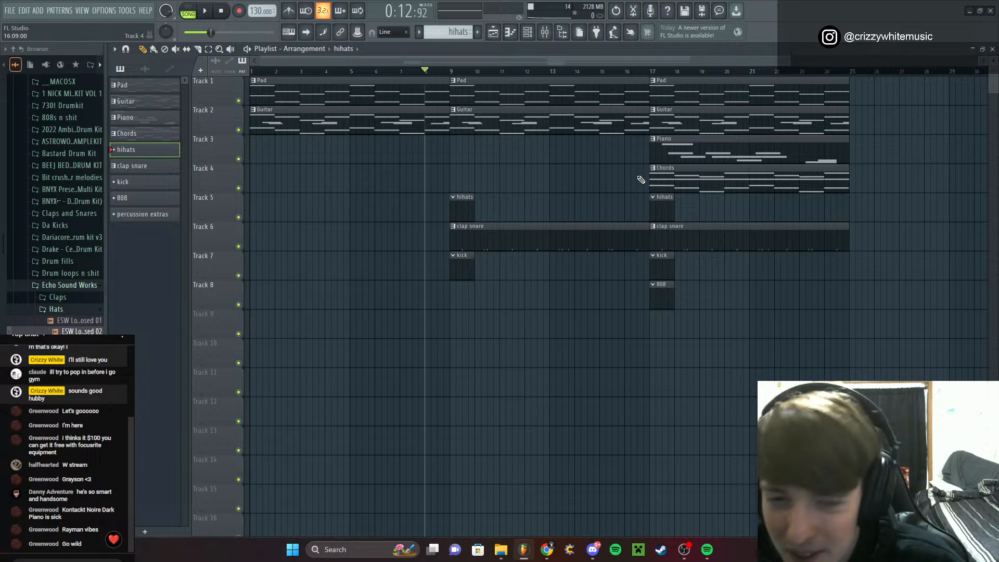
Fill the ESW LoFi - HH Closed 02 channel every 2 steps in the clap snare pattern, then cut that step sequence
left_click(535, 37)
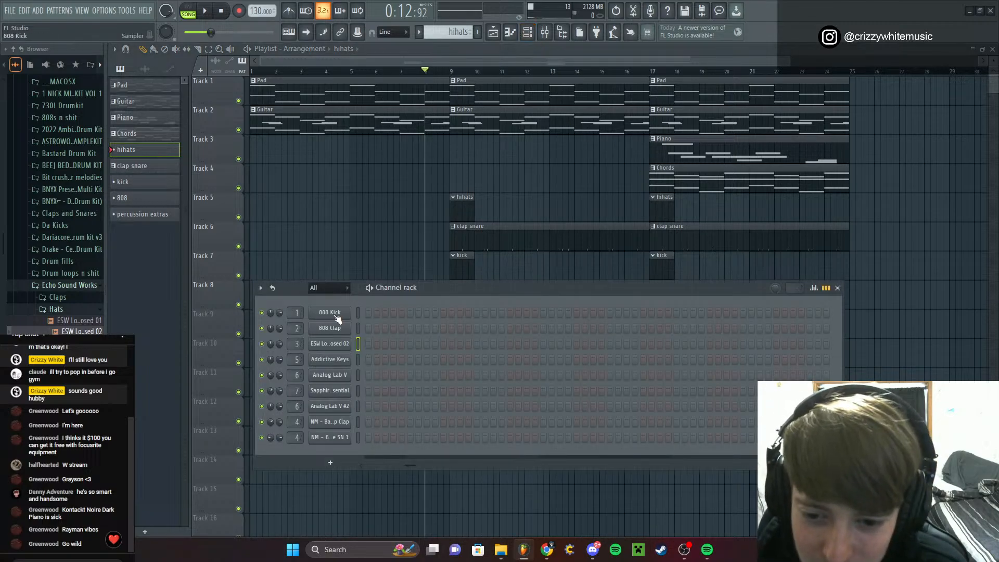
right_click(346, 345)
left_click(146, 165)
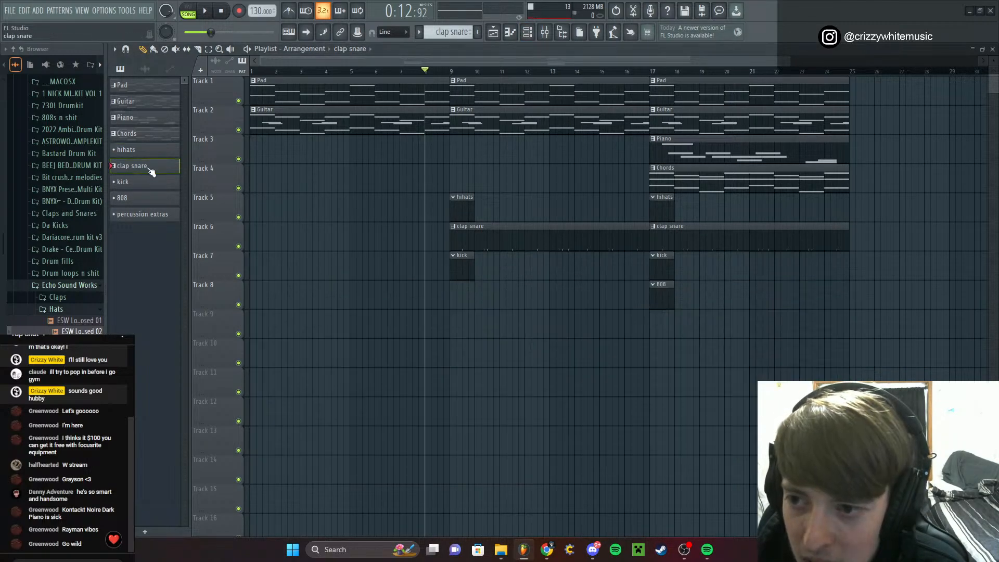
left_click(511, 36)
right_click(327, 346)
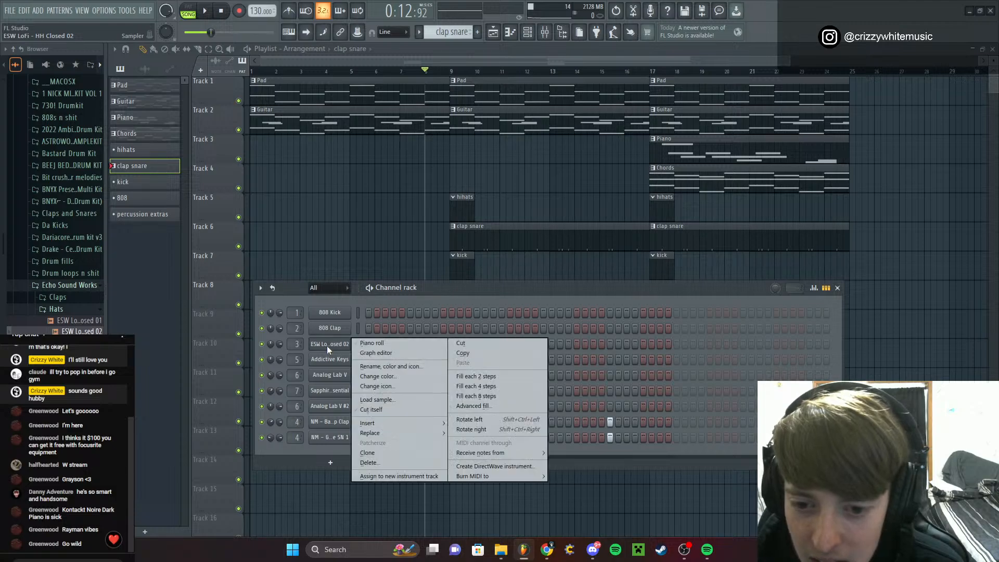
left_click(487, 376)
right_click(335, 344)
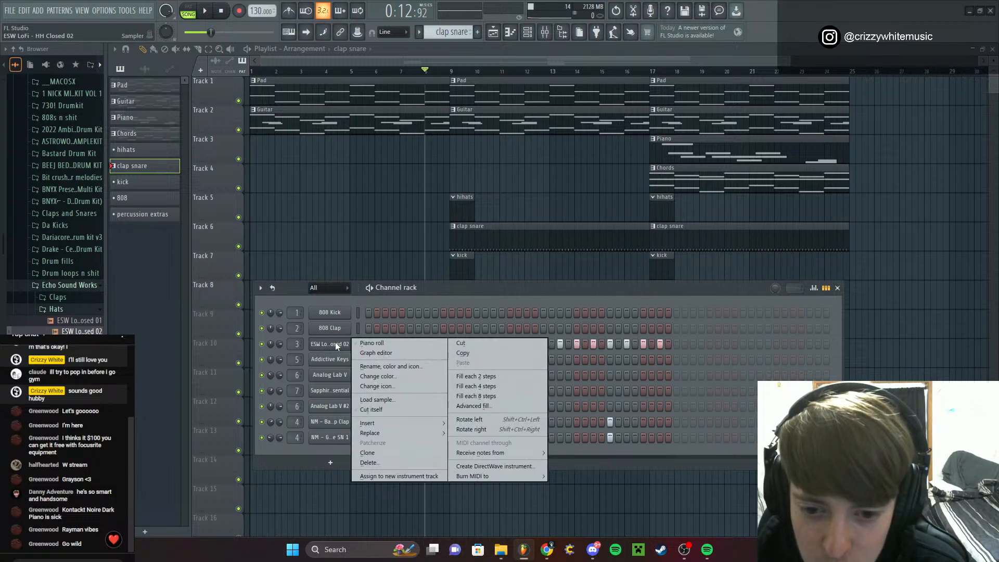
left_click(480, 344)
Paste the cut steps into the ESW LoFi - HH Closed 02 channel of the hihats pattern
left_click(161, 163)
left_click(146, 149)
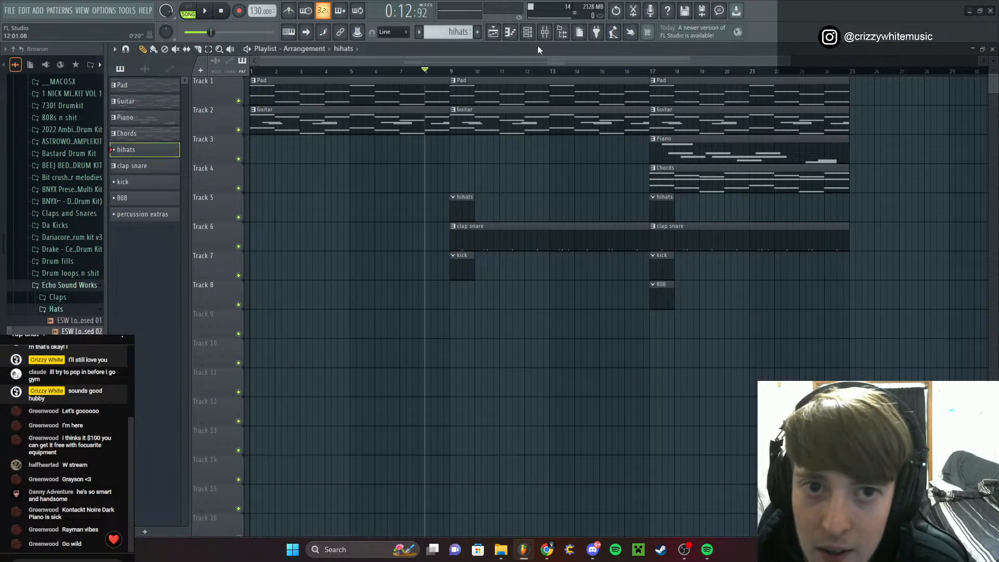
left_click(527, 32)
right_click(329, 344)
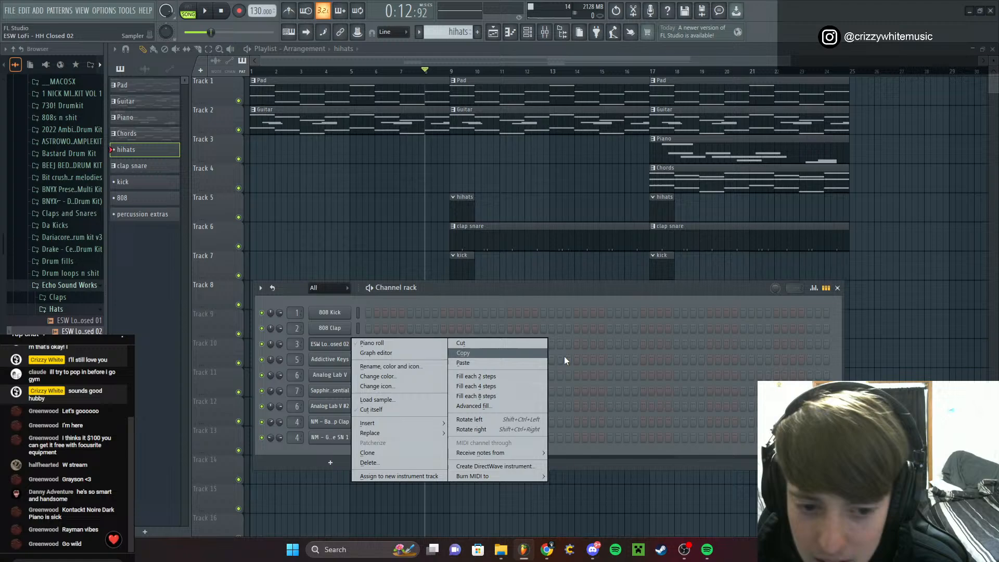
left_click(479, 360)
Play the arrangement from bar 8 twice to hear the hihats, closing the channel rack in between
key("space")
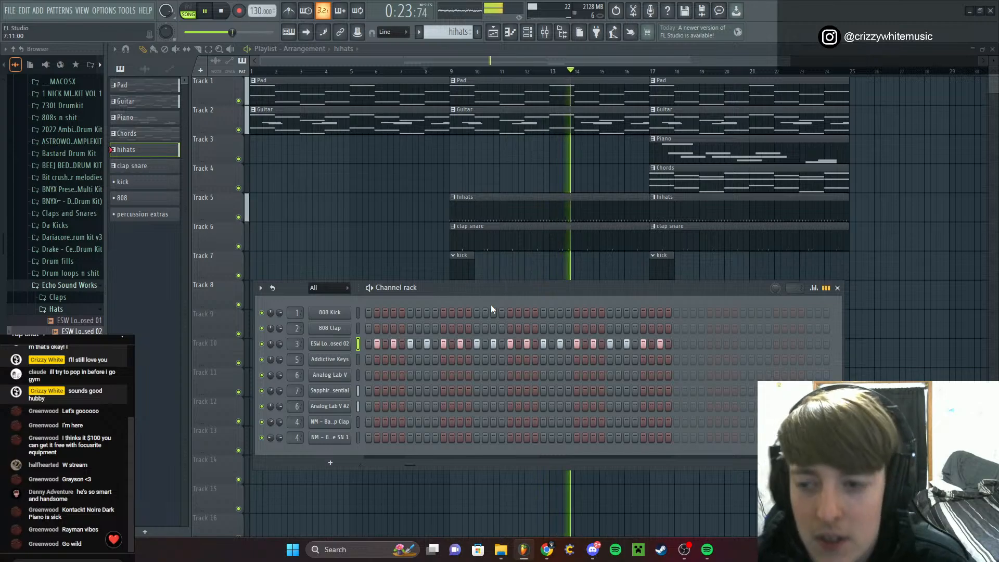
key("space")
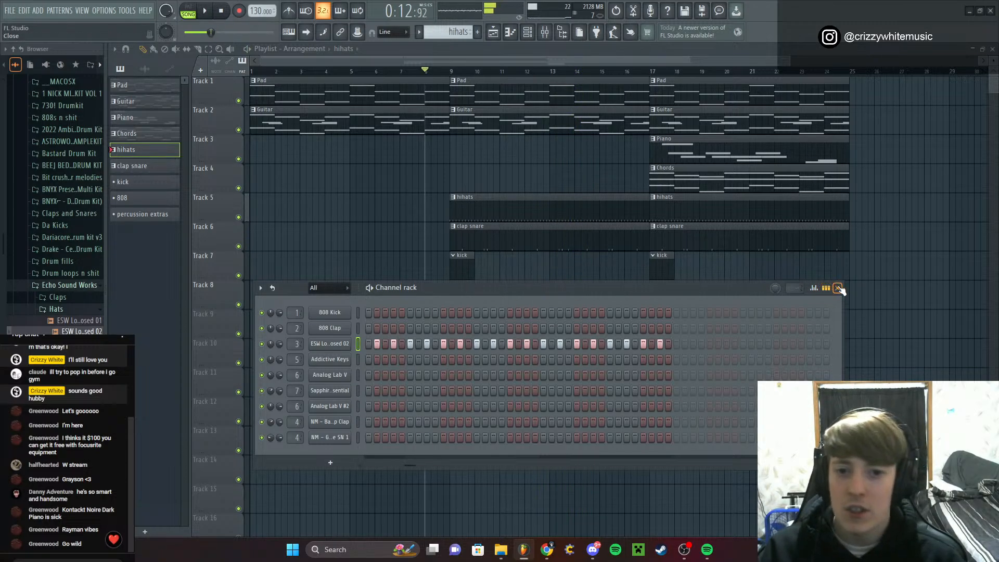
left_click(838, 288)
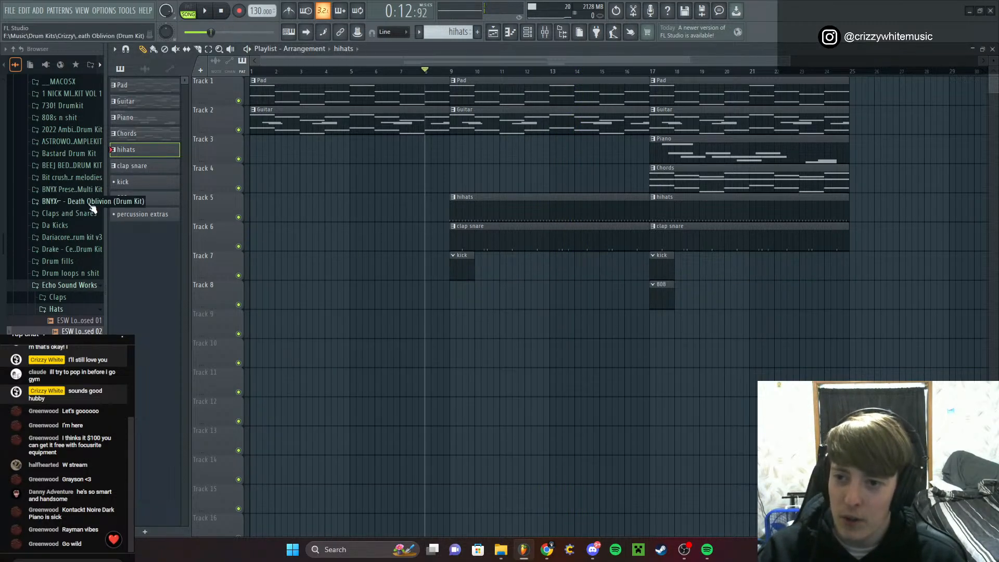
key("space")
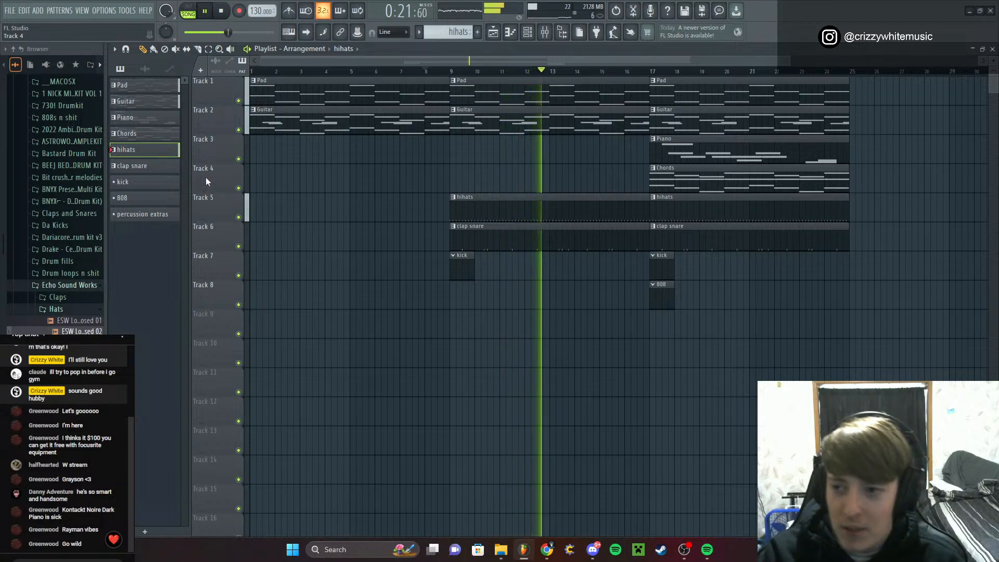
key("space")
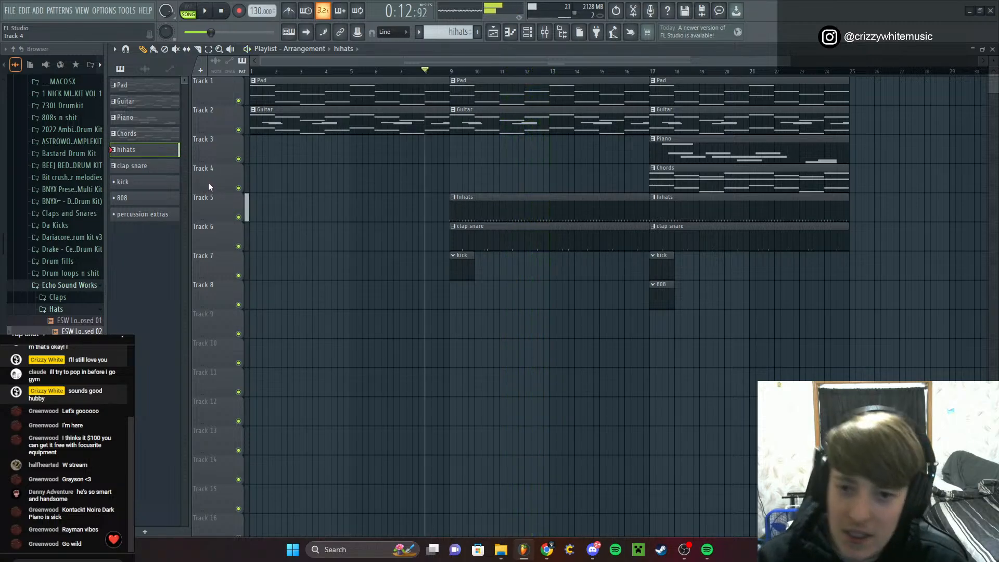
Set the playhead to bar 16 and copy the lower F5, A#4 and G4 notes of the Pad pattern
left_click(136, 198)
left_click_drag(630, 75, 631, 97)
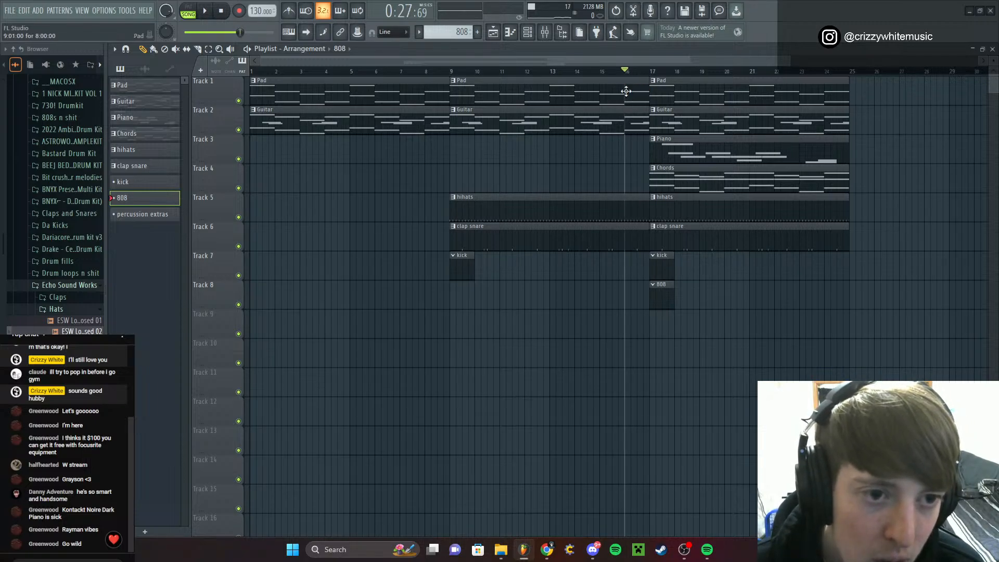
double_click(659, 93)
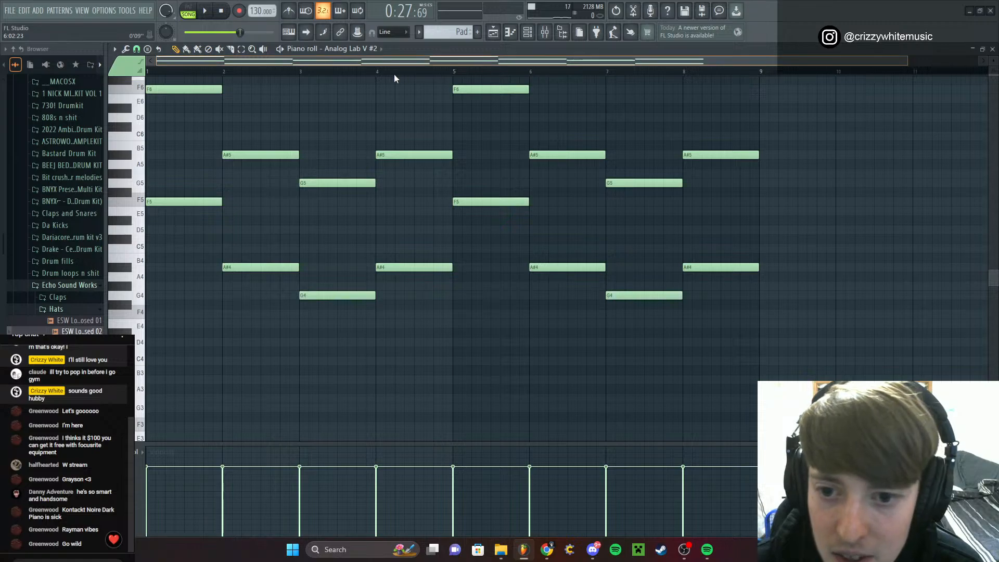
left_click_drag(183, 199, 726, 365)
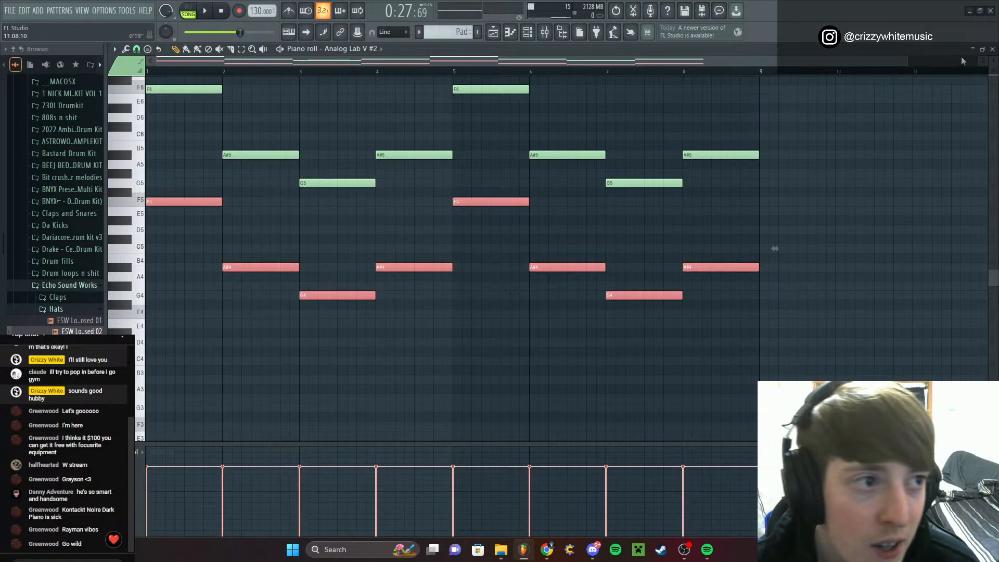
left_click(993, 48)
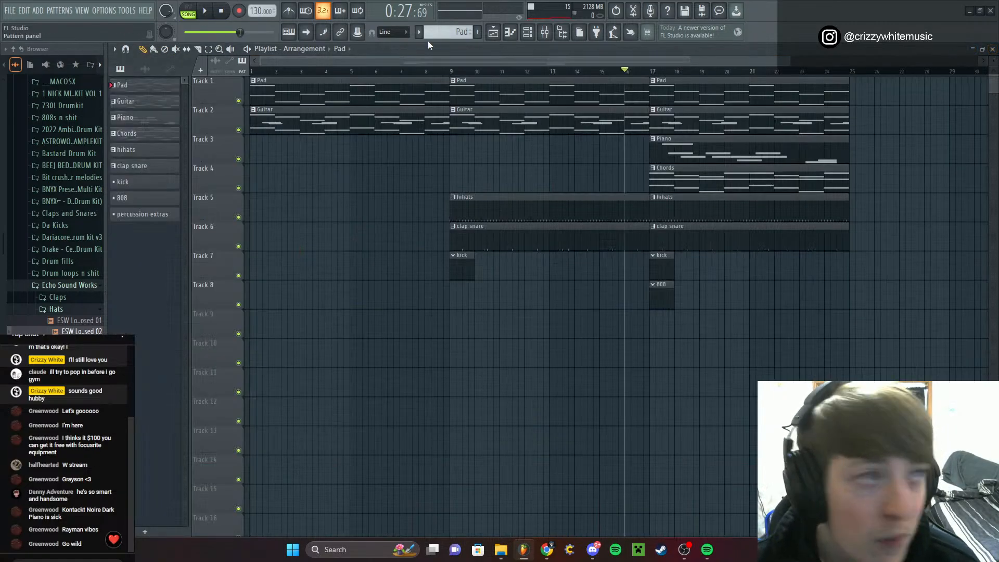
Show the channel rack, collapse the Echo Sound Works folder and open 808s + bass in the 2022 Ambi..rum Kit folder
left_click(528, 35)
scroll(79, 250, "down", 3)
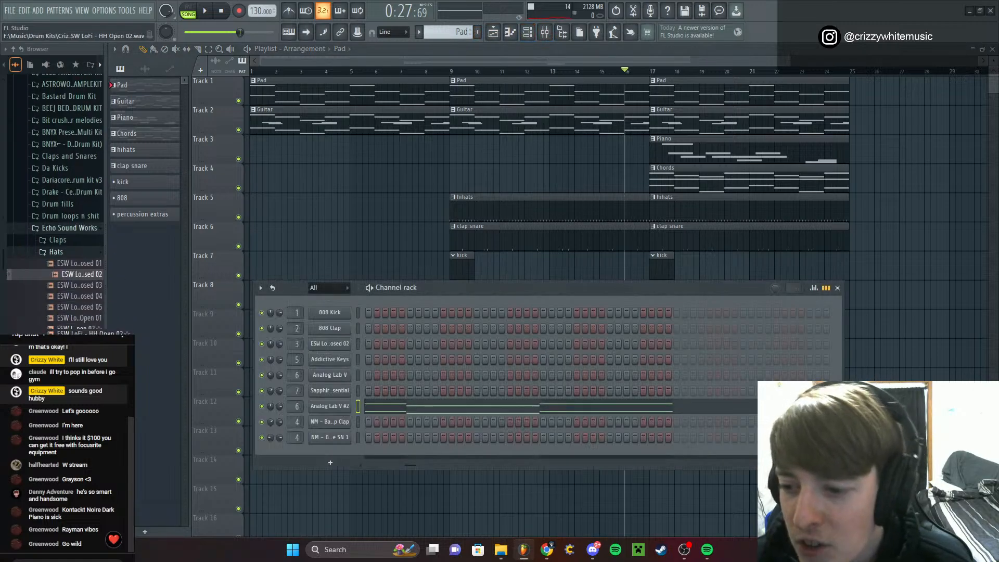
left_click(80, 247)
left_click(87, 222)
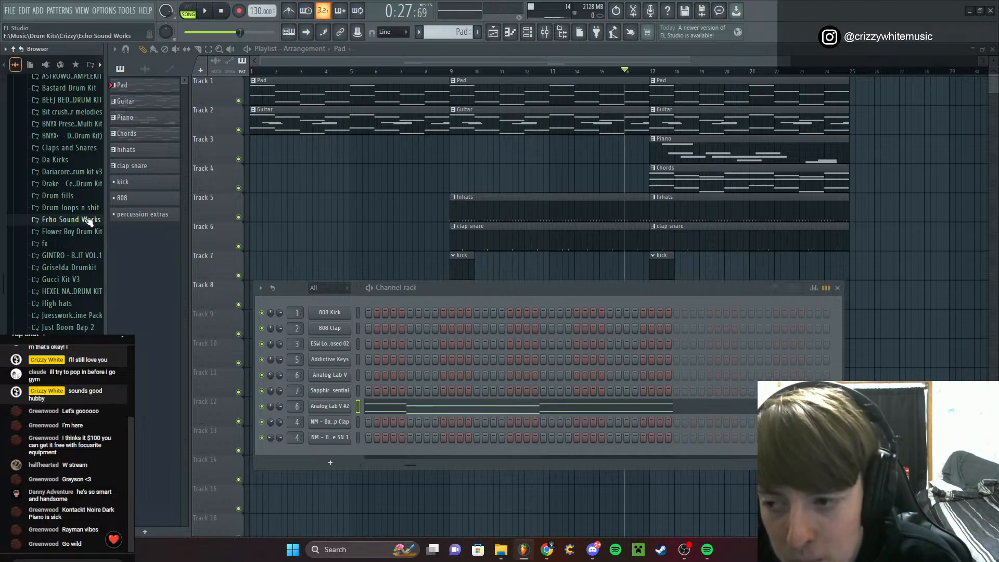
scroll(81, 224, "down", 2)
scroll(78, 208, "down", 2)
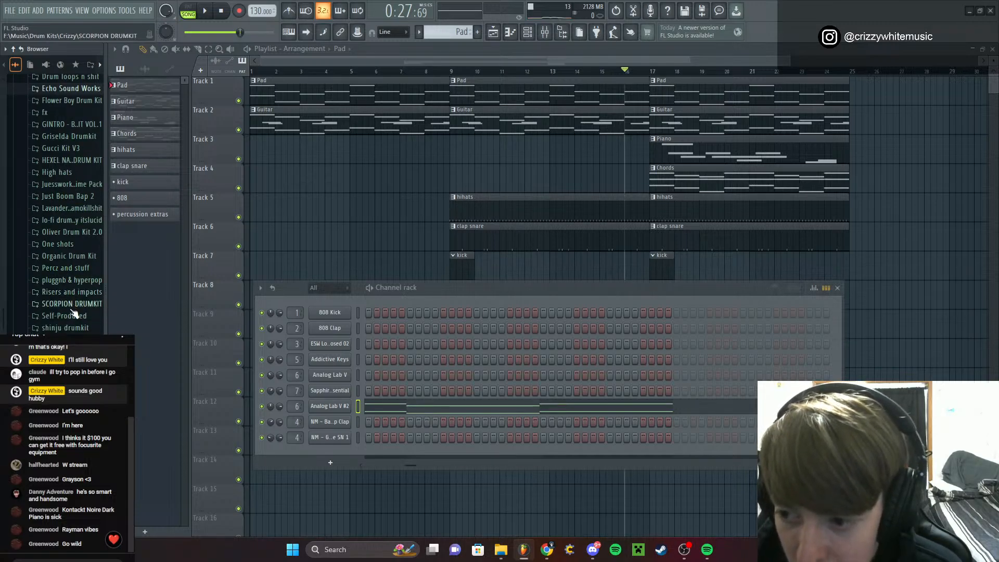
scroll(81, 302, "up", 4)
scroll(81, 302, "up", 4)
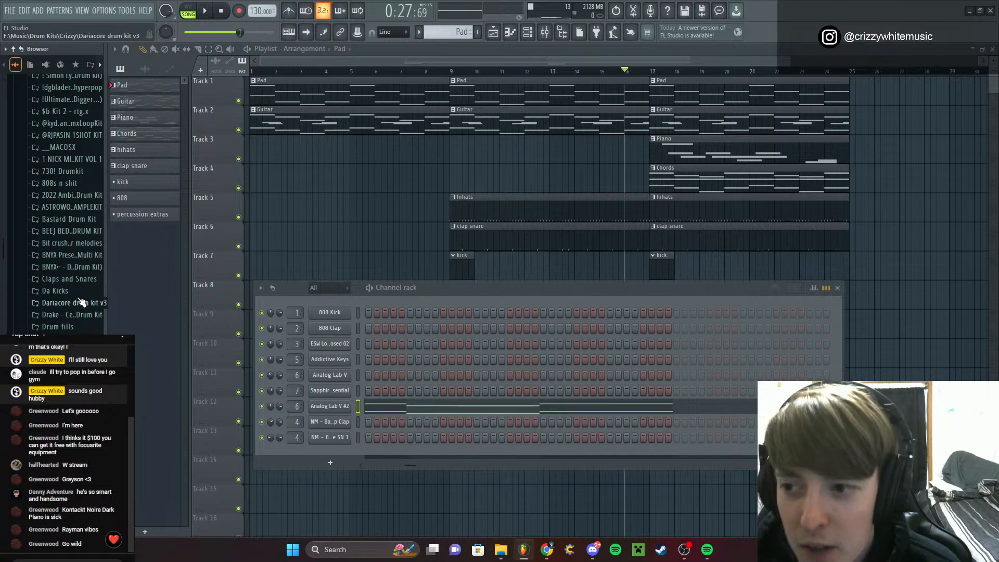
left_click(71, 199)
left_click(73, 207)
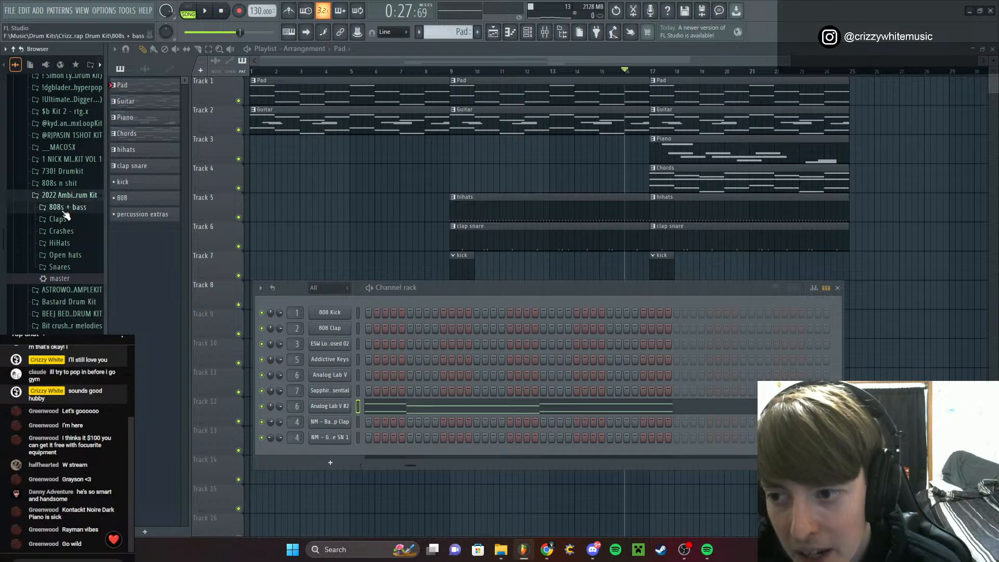
scroll(79, 208, "down", 1)
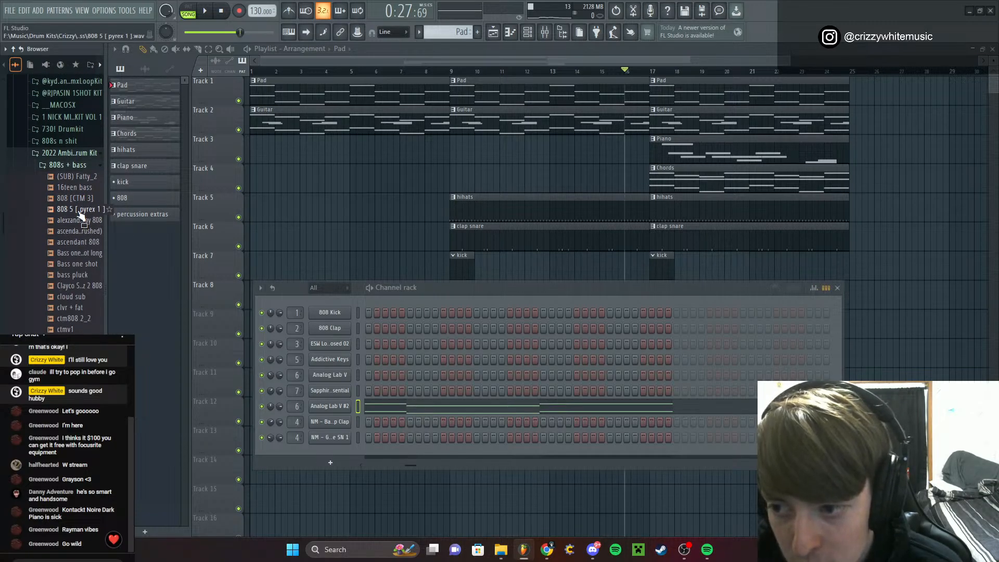
Audition several 808 samples and replace the 808 Clap channel's sample with 808 5 [ pyrex 1 ]
left_click(80, 210)
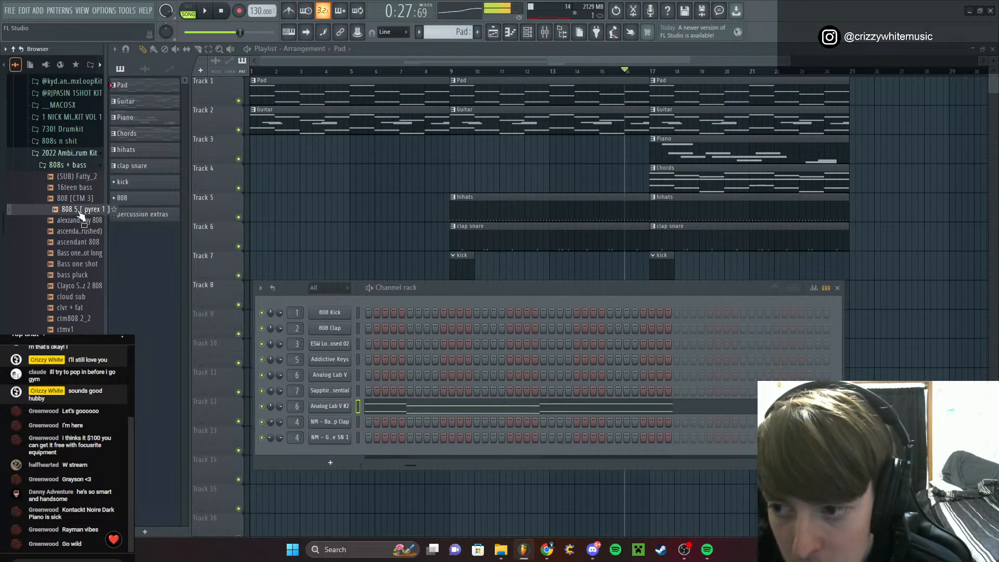
left_click(80, 201)
left_click(80, 209)
left_click(79, 220)
left_click(77, 230)
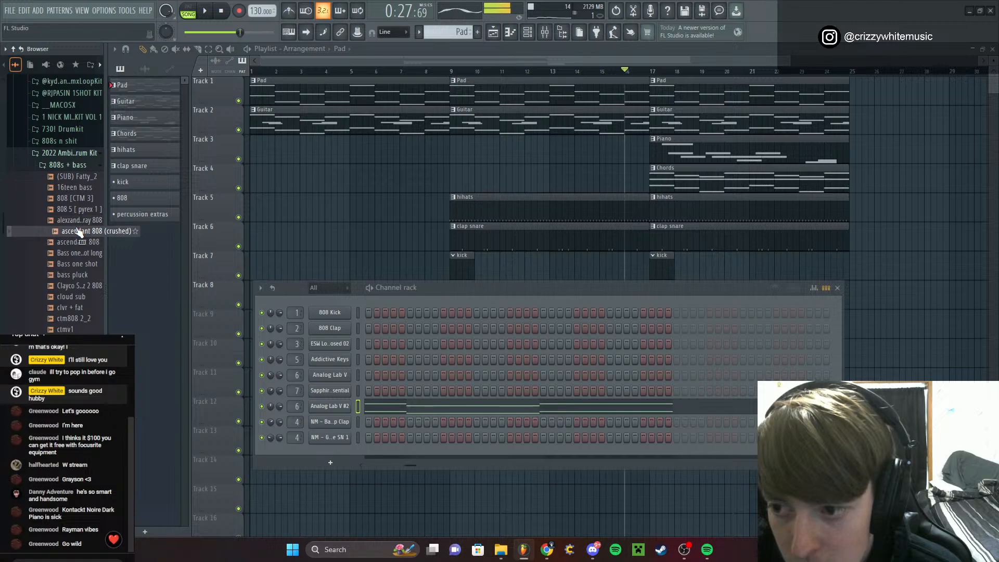
left_click(80, 220)
left_click(81, 210)
left_click_drag(83, 215, 331, 327)
left_click(331, 327)
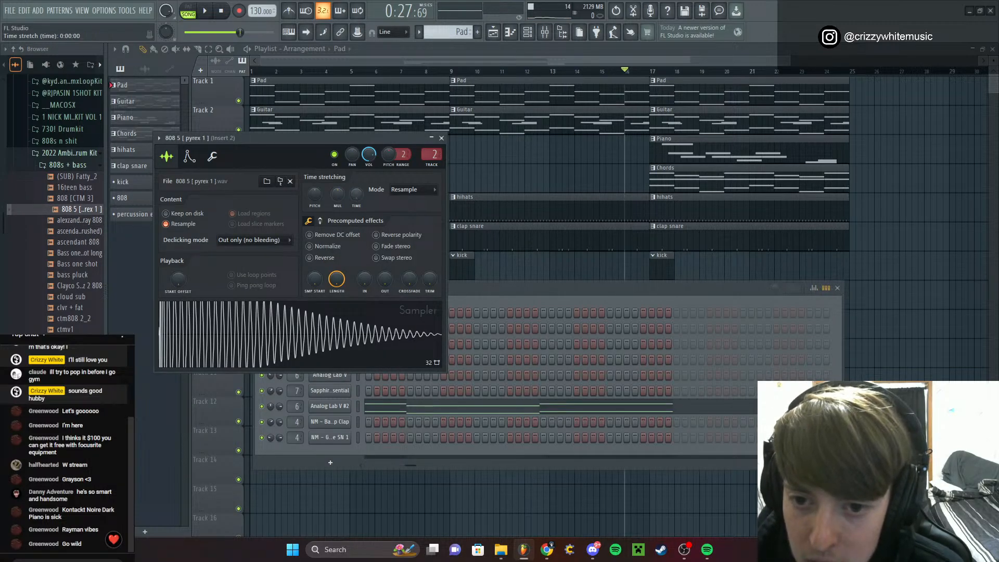
Detect the pitch regions of the 808 5 [ pyrex 1 ] sample in Edison and close the editor
left_click(280, 181)
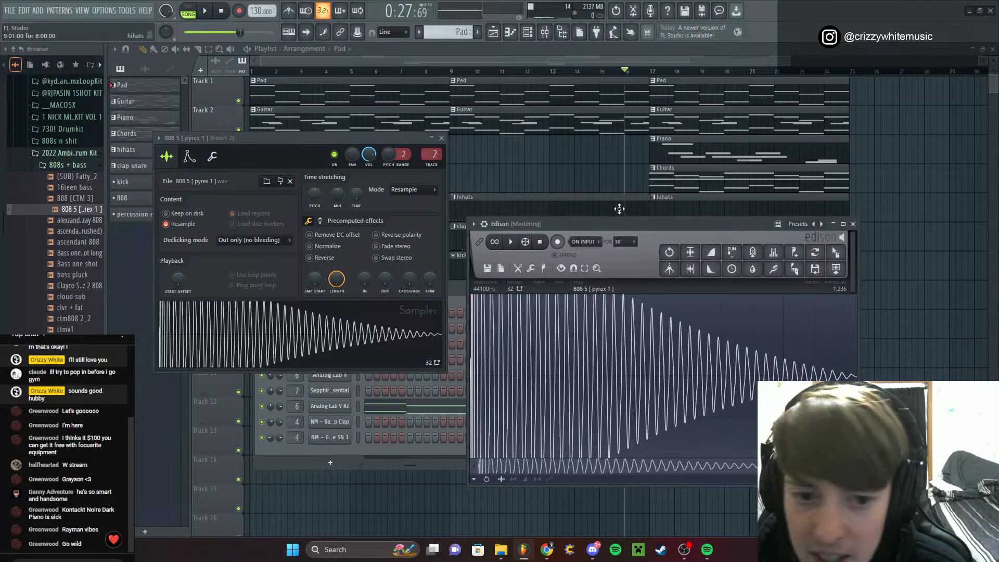
left_click(512, 200)
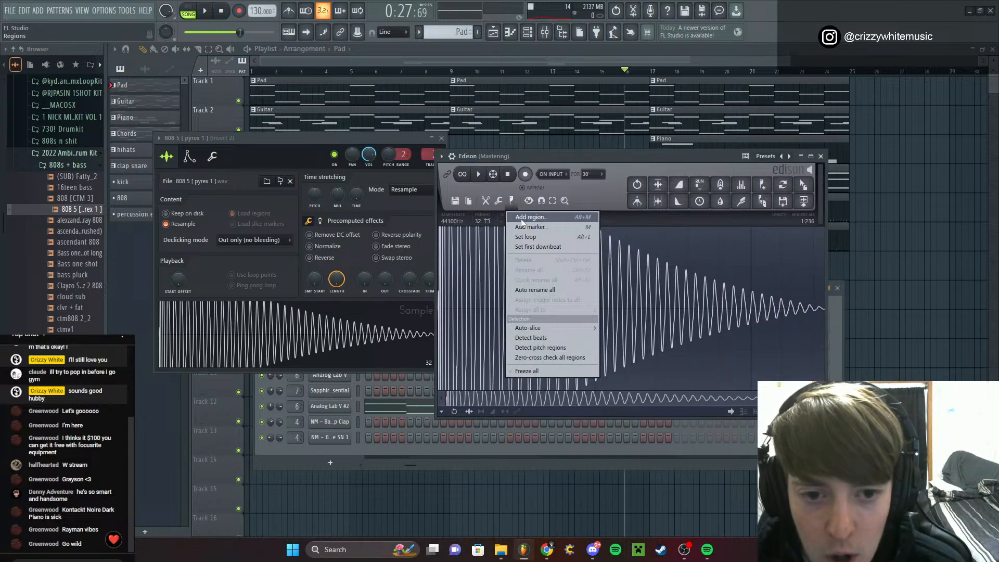
left_click(537, 348)
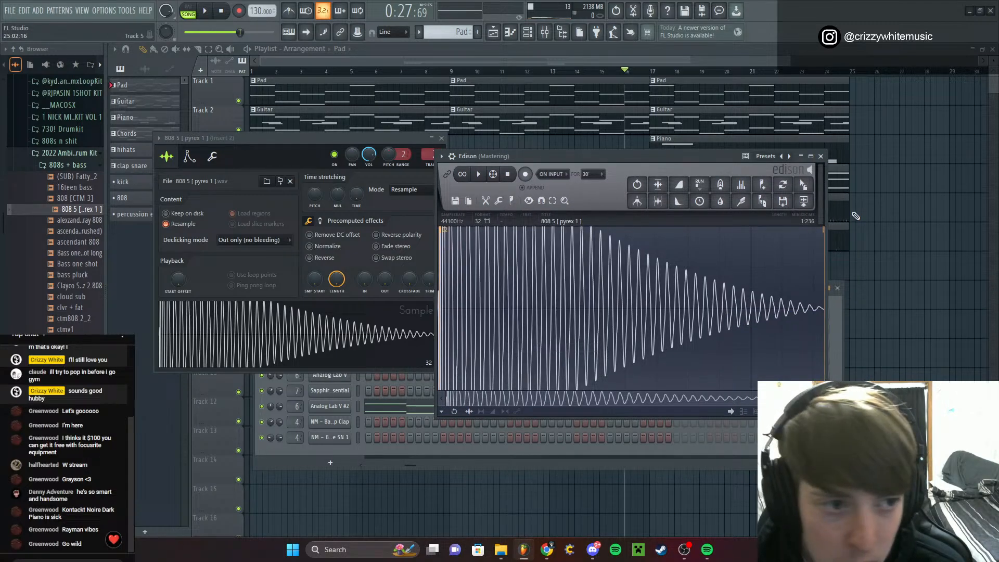
left_click(821, 157)
Set the 808 sampler's root note to C4, enable its volume envelope with no attack and a longer hold, and close the channel windows
left_click(189, 156)
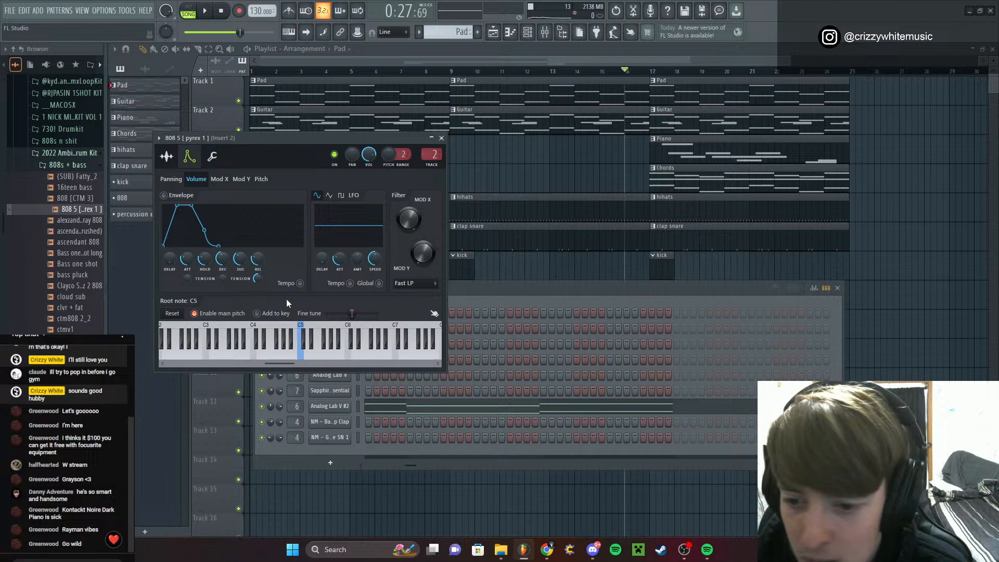
right_click(254, 353)
left_click_drag(187, 259, 205, 234)
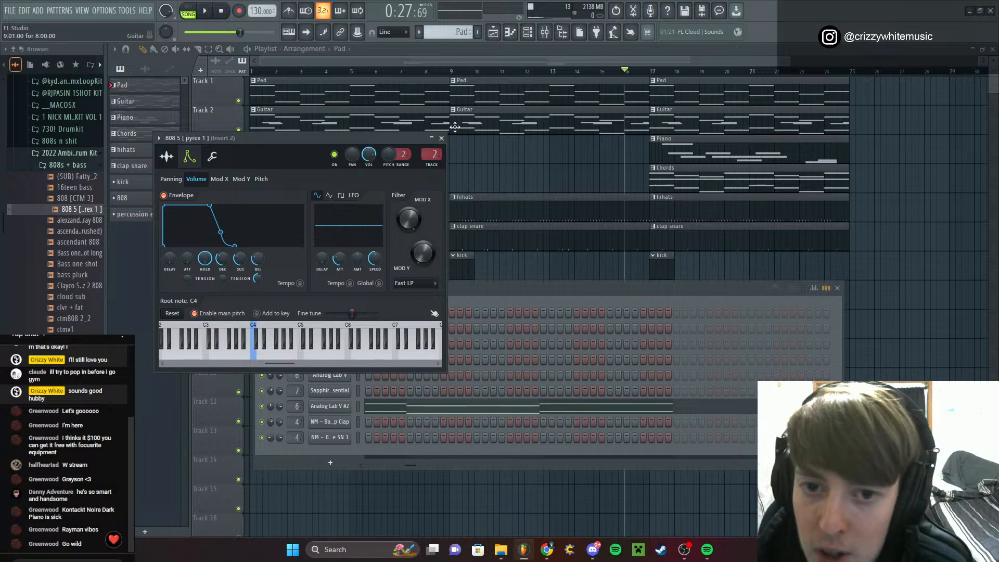
left_click(441, 138)
left_click(837, 287)
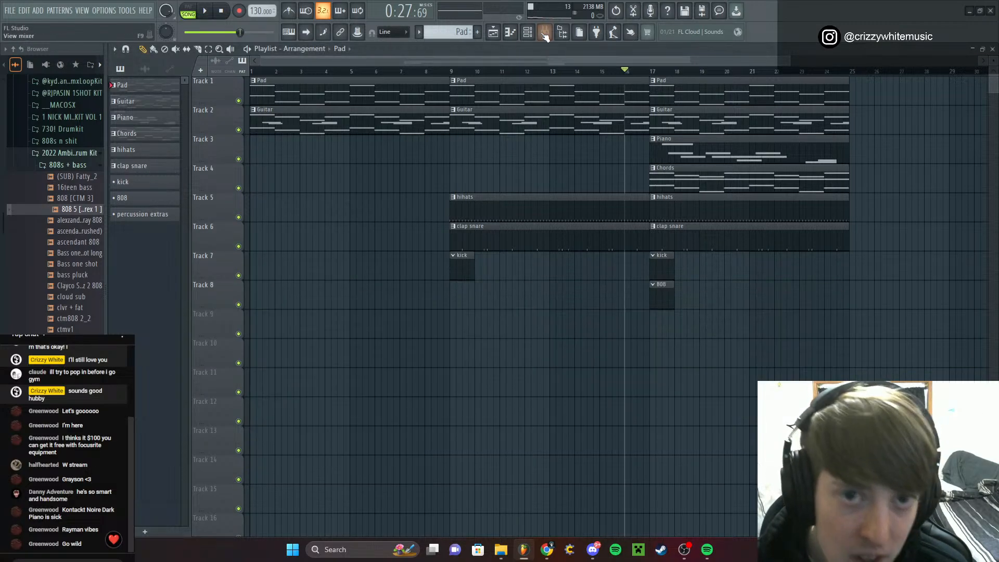
left_click(511, 32)
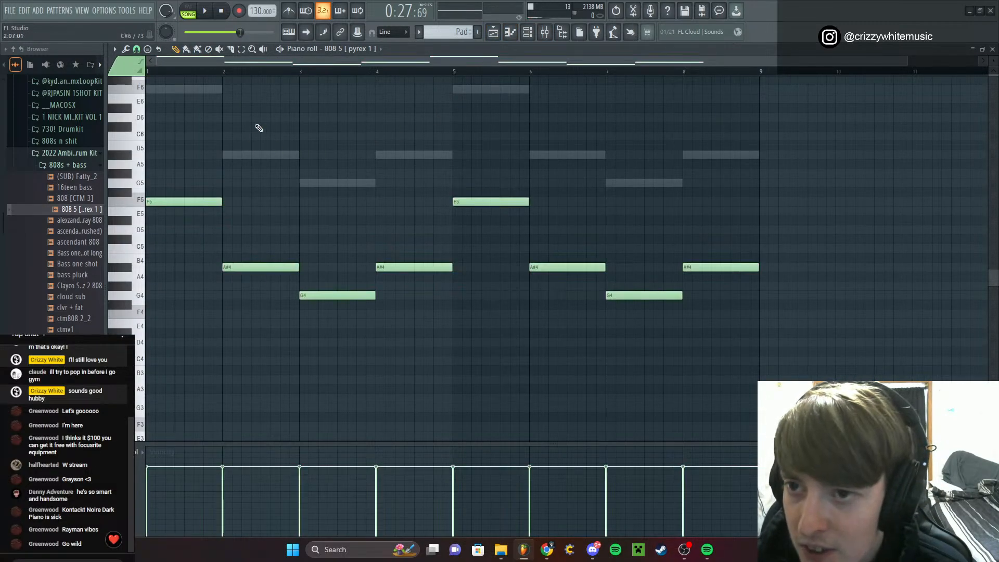
key("ctrl+a")
key("Delete")
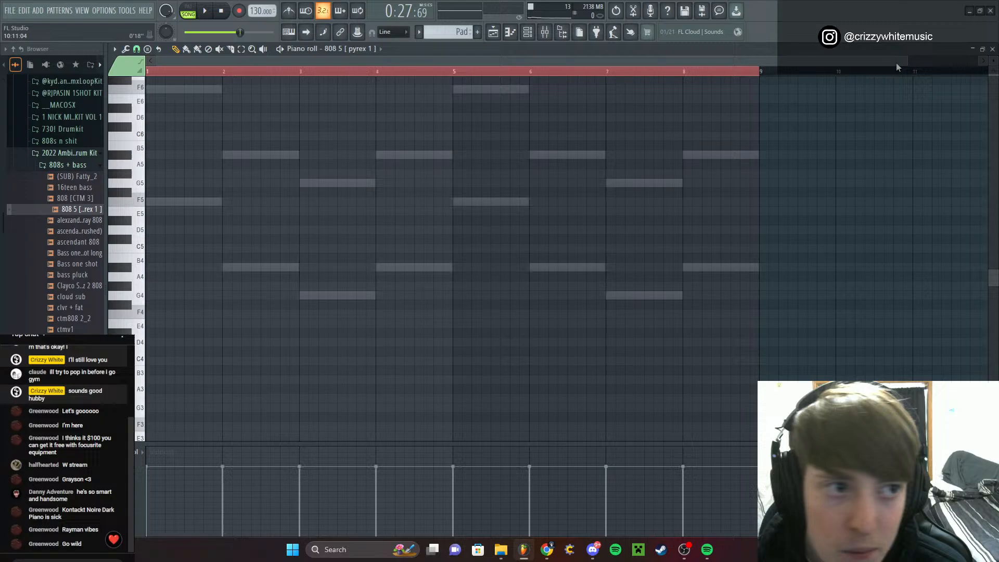
left_click(991, 49)
Paste the copied notes into the 808 pattern for the 808 5 [ pyrex 1 ] channel and shorten them all to half a bar
double_click(663, 292)
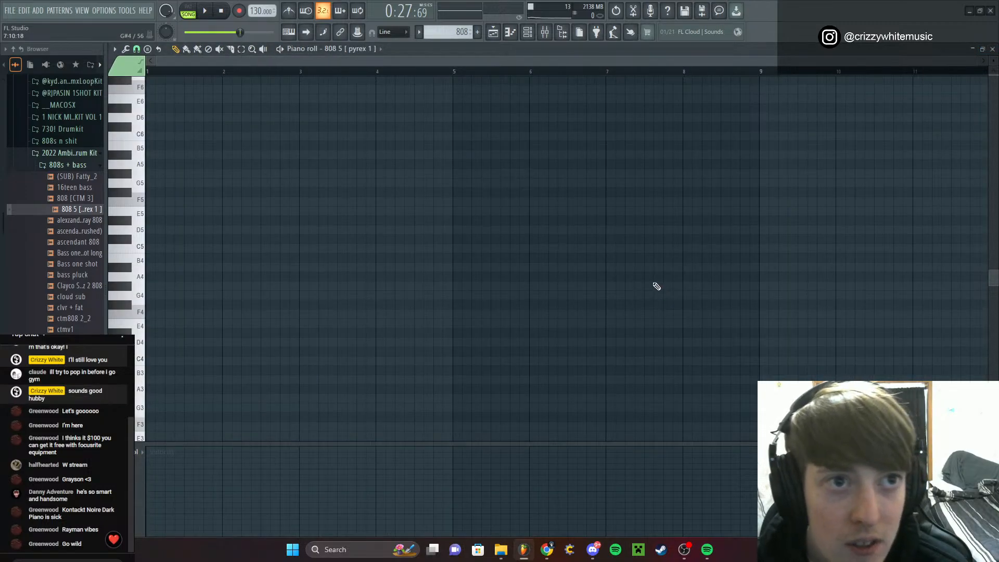
key("ctrl+v")
left_click(241, 179, "ctrl")
left_click_drag(188, 158, 791, 410)
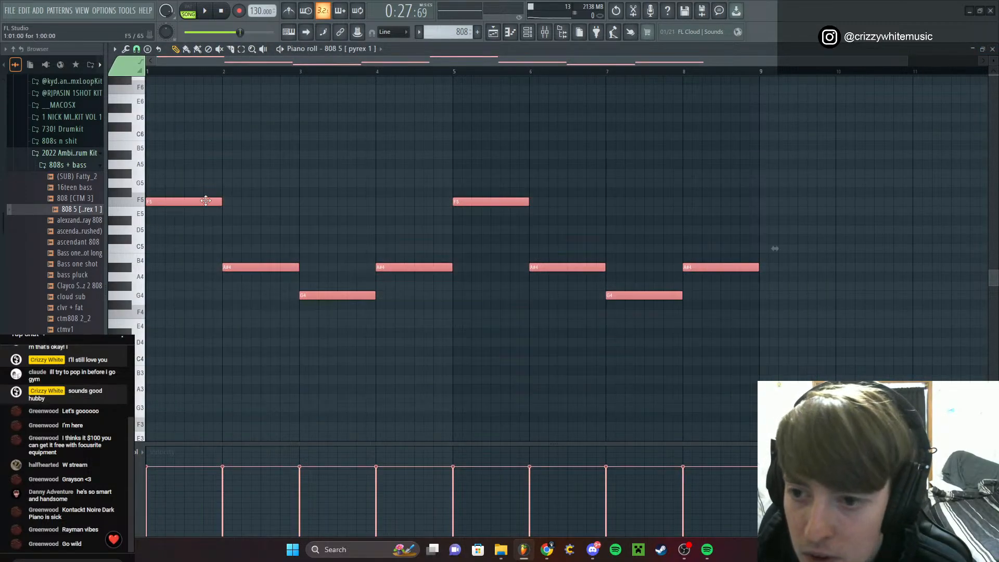
left_click_drag(218, 204, 184, 204)
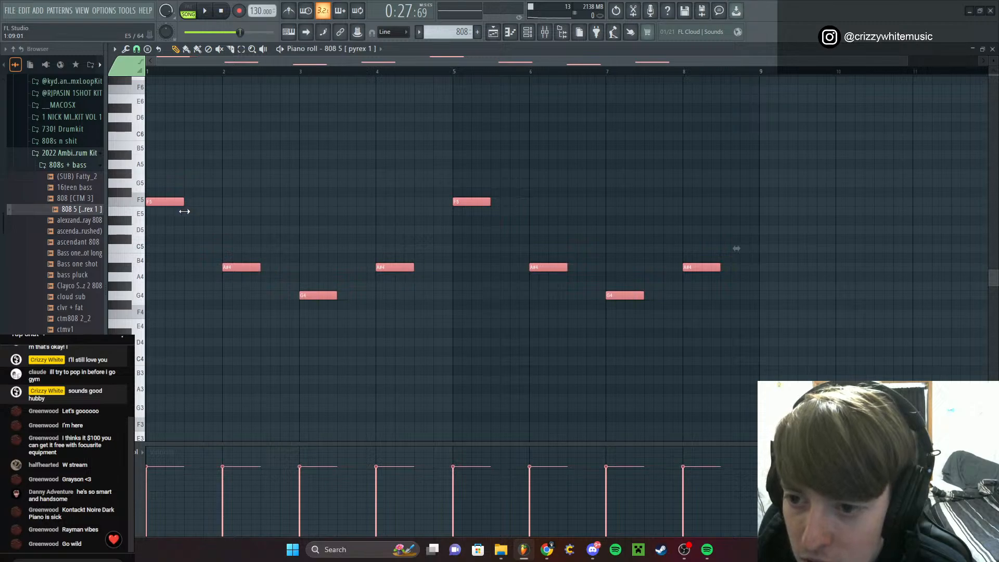
Lower the F5 notes in bars 1 and 5 by one octave to F4 and play the 808 pattern back
left_click(215, 197)
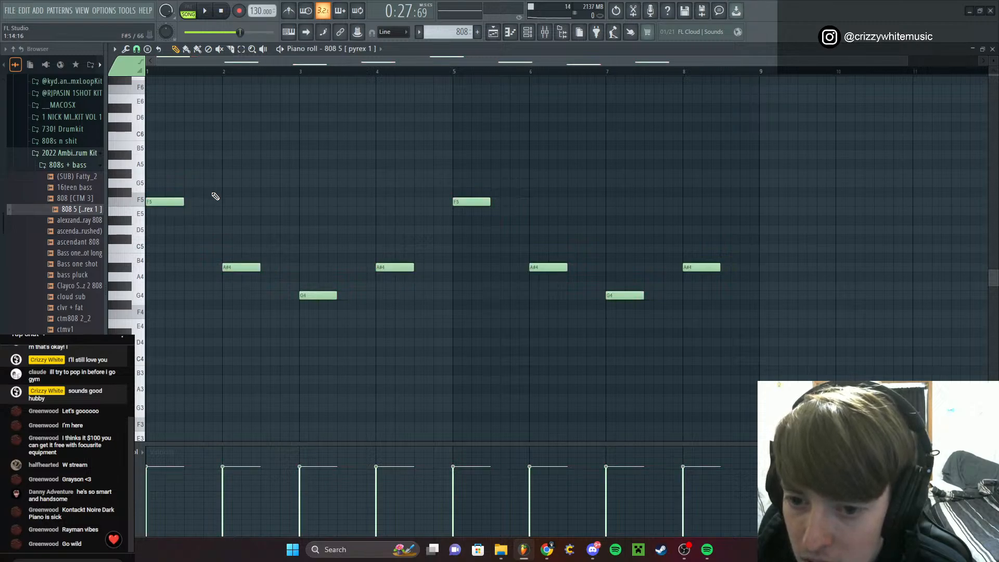
double_click(141, 199)
key("ctrl+Down")
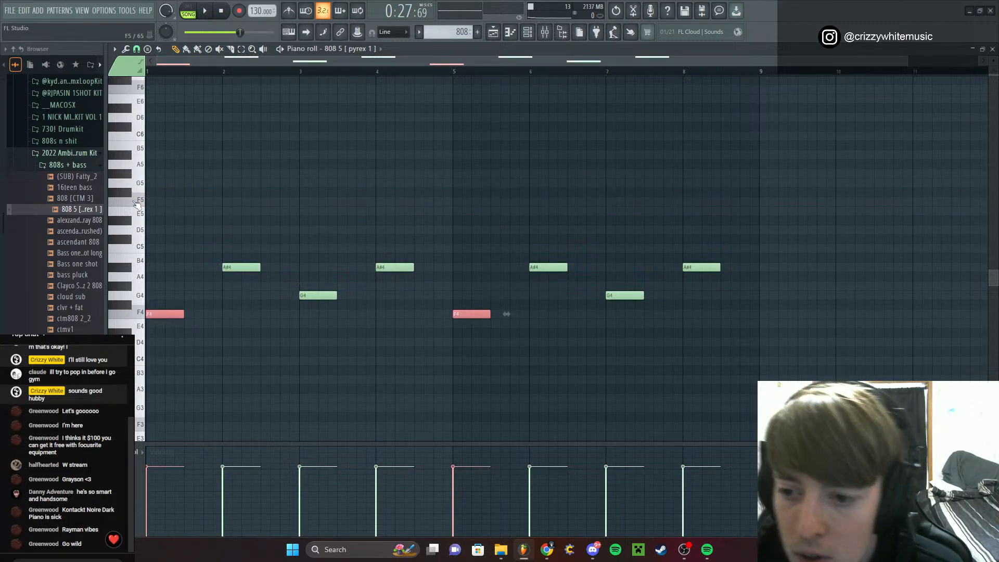
scroll(372, 184, "up", 1)
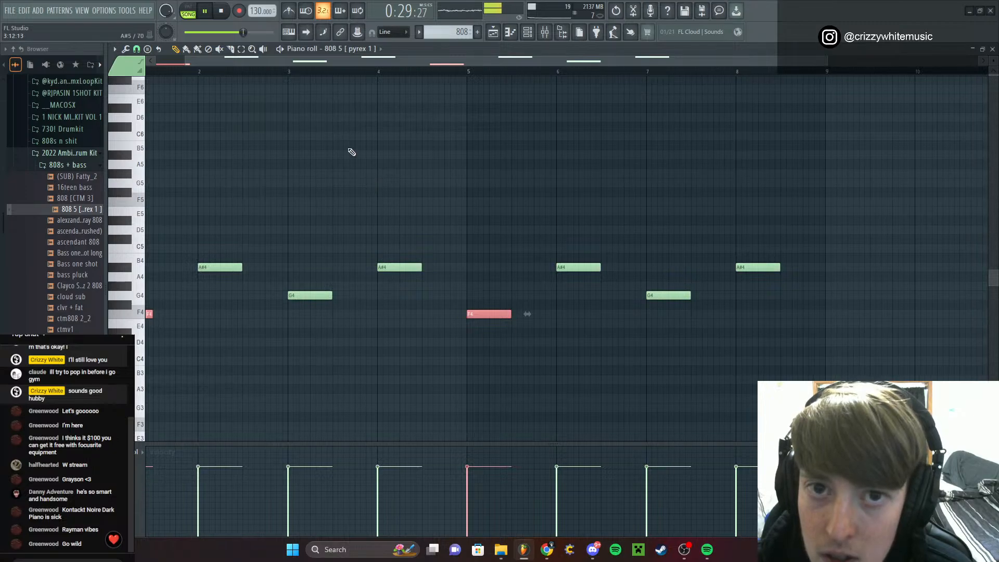
left_click_drag(382, 58, 354, 79)
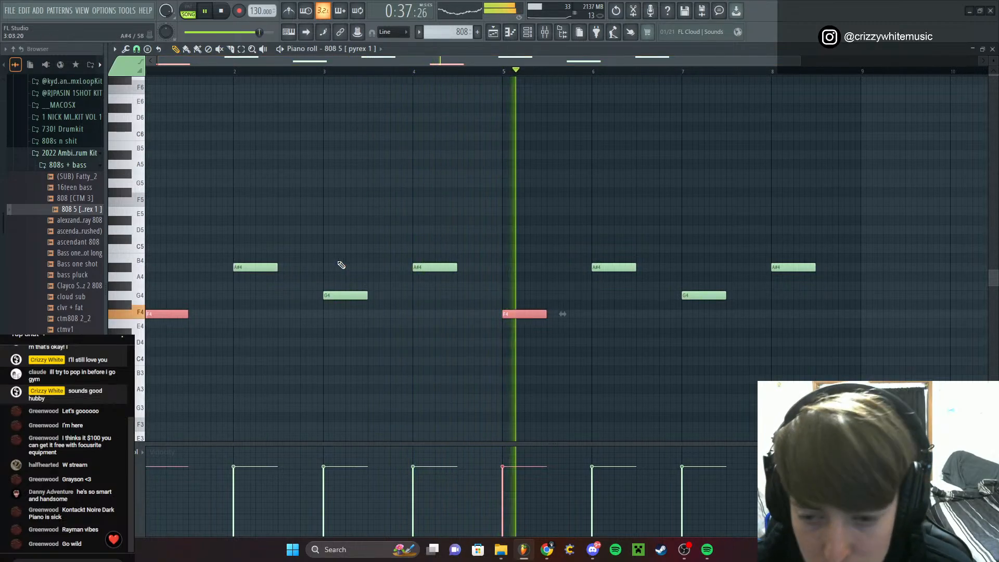
key("space")
scroll(301, 199, "up", 1)
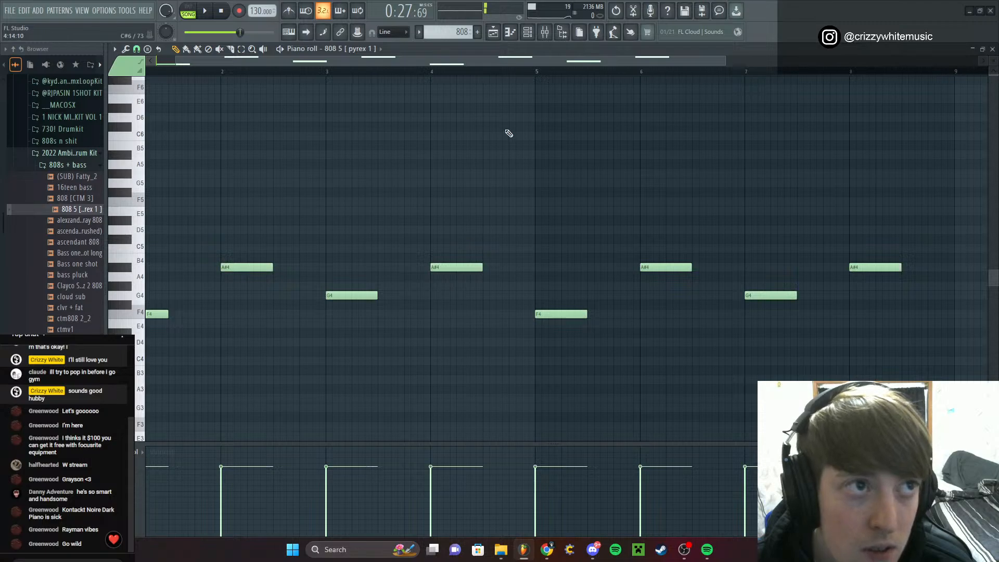
Fill the second half of bar 1 with one quarter-bar and two eighth-bar F4 notes, and play it back
scroll(234, 312, "up", 2)
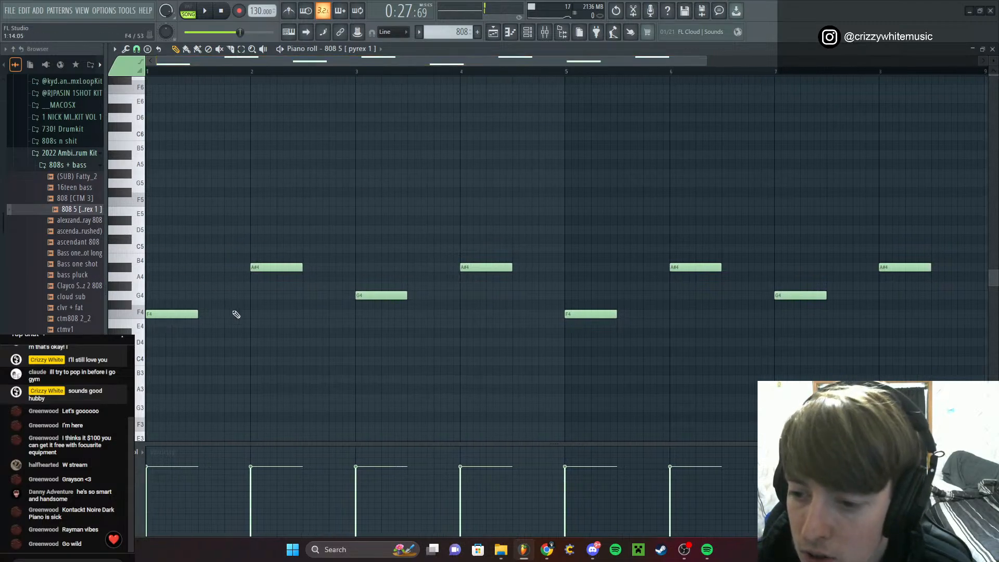
left_click_drag(337, 63, 177, 136)
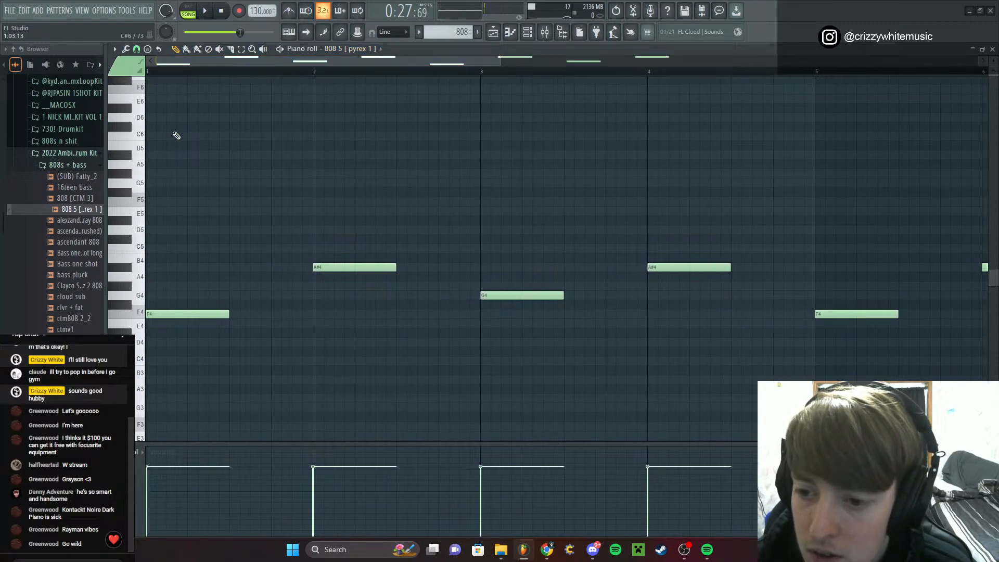
left_click(234, 314)
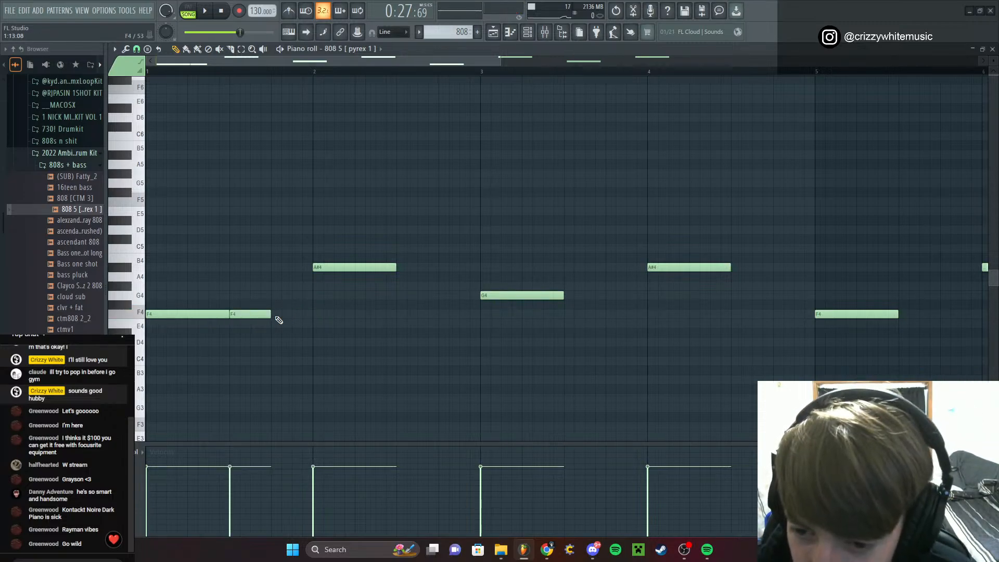
left_click(286, 315)
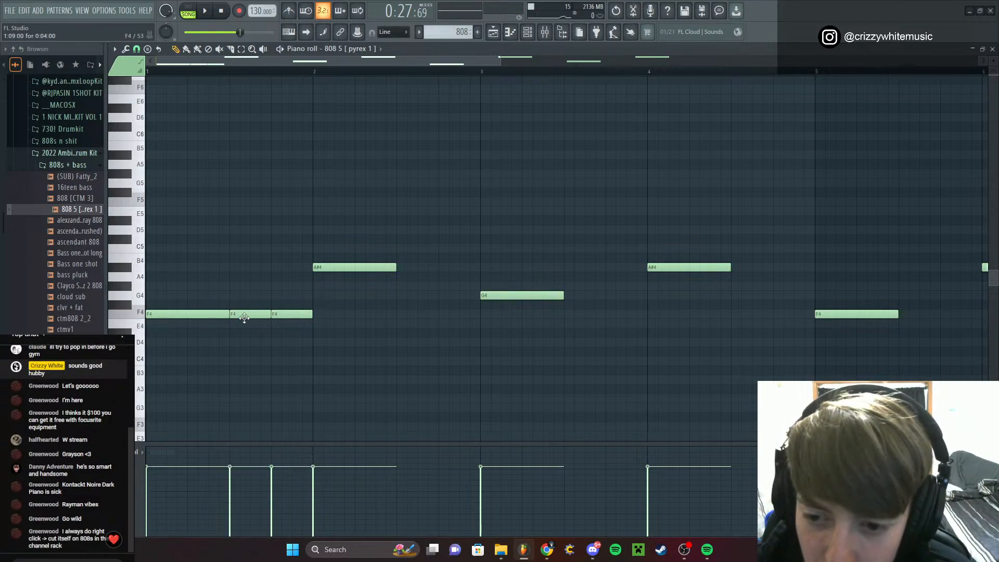
left_click(301, 314)
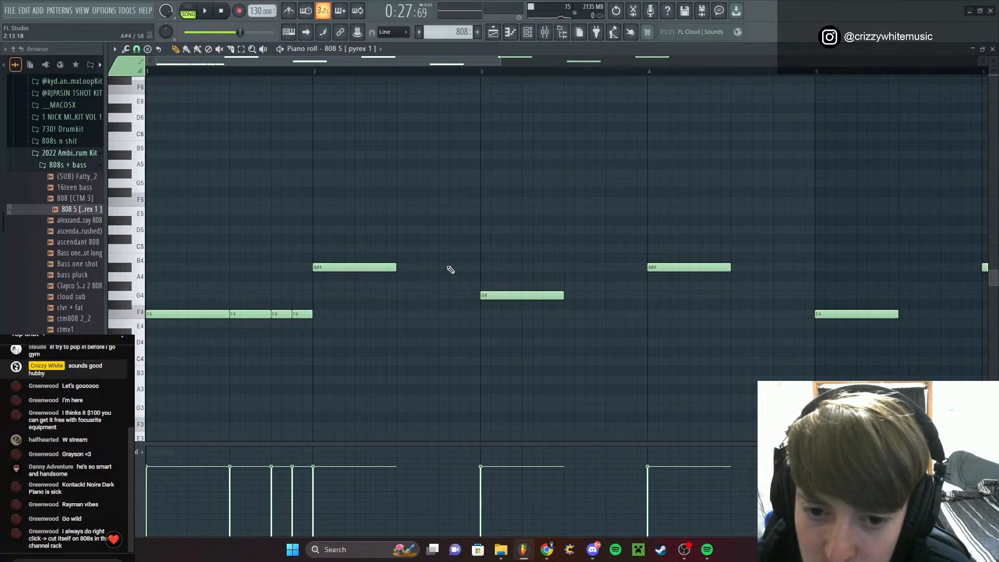
key("space")
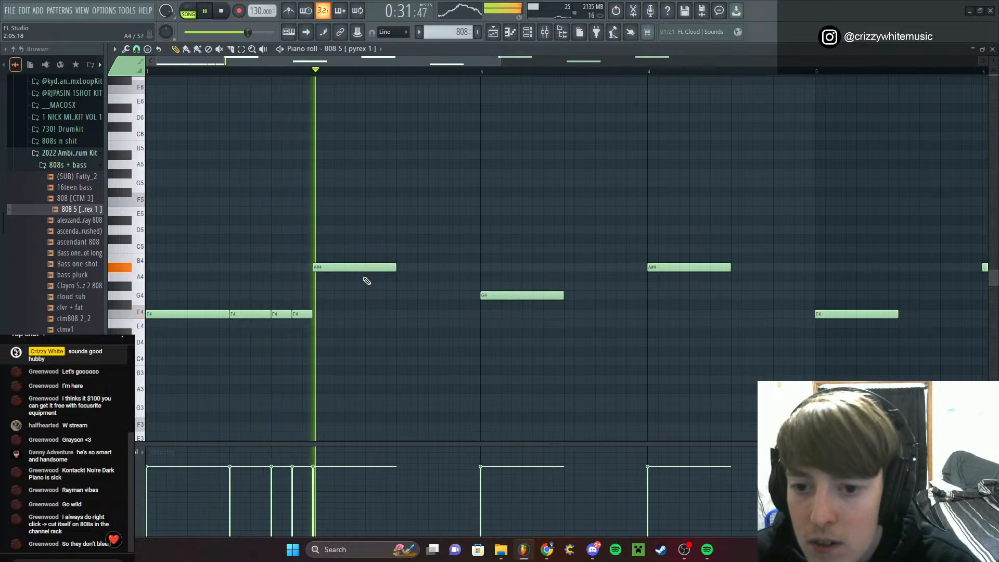
key("space")
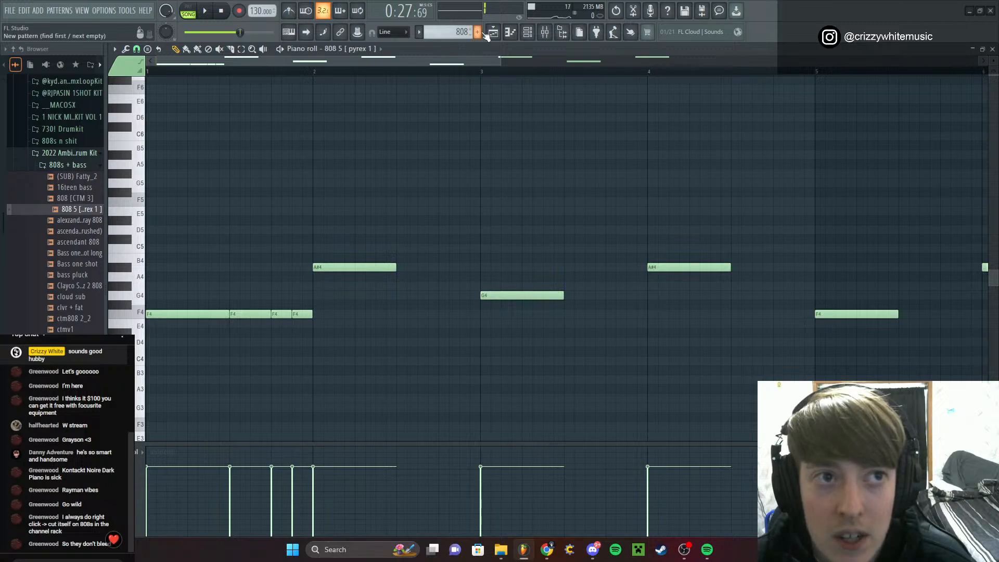
Set the 808 5 [ pyrex 1 ] channel to cut itself when retriggered, close the channel windows, and play the bassline
left_click(527, 32)
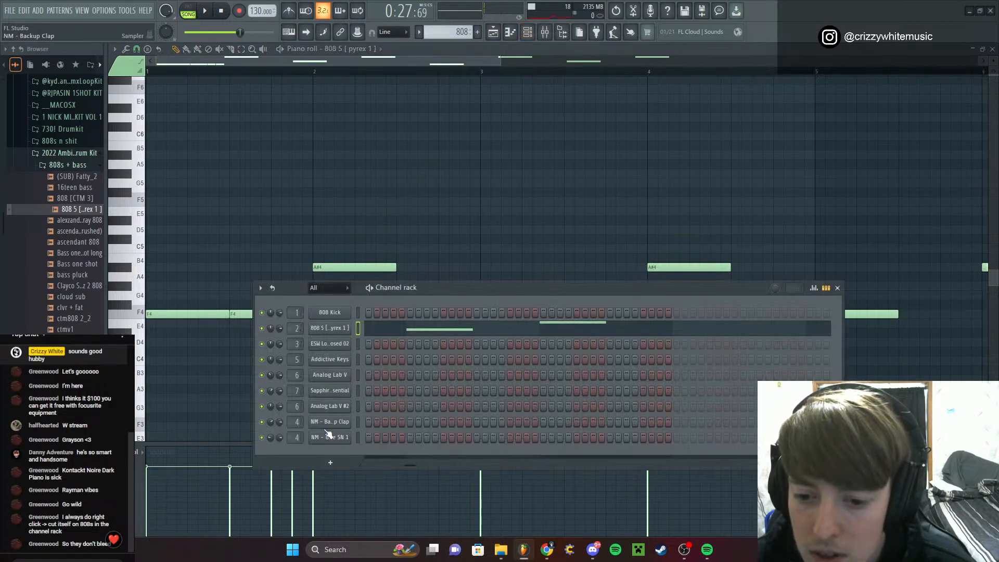
left_click(330, 328)
left_click(210, 160)
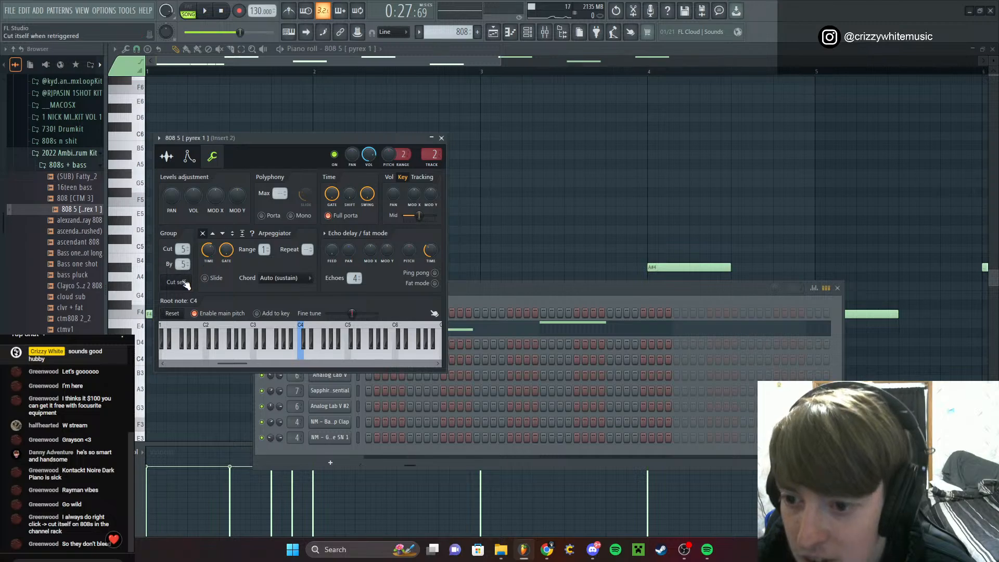
left_click(441, 139)
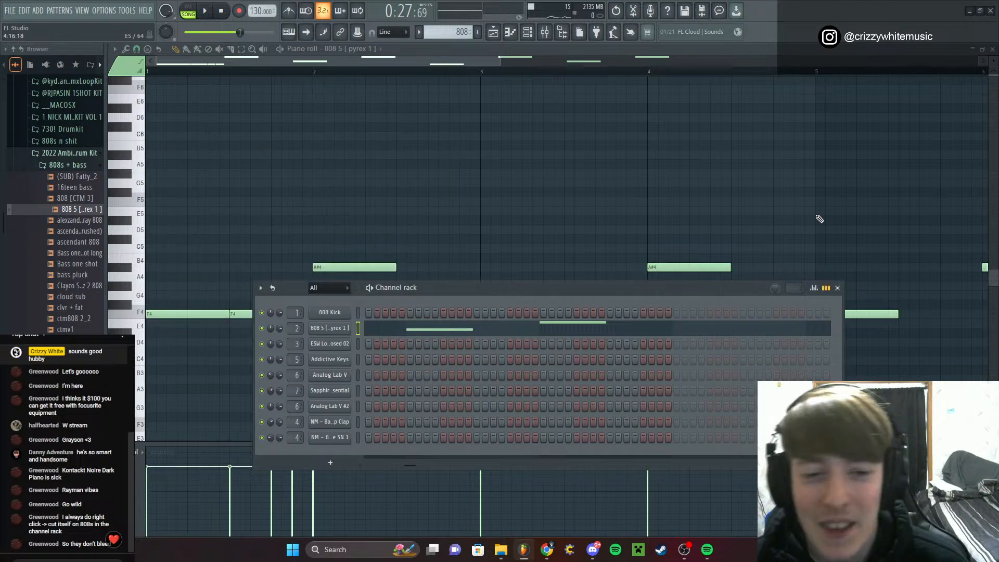
left_click(837, 289)
key("space")
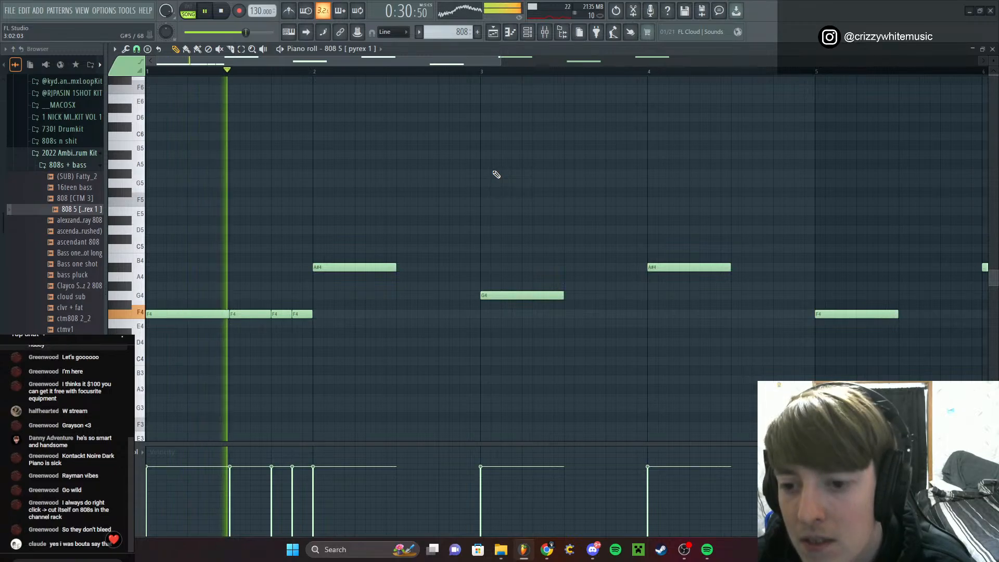
key("space")
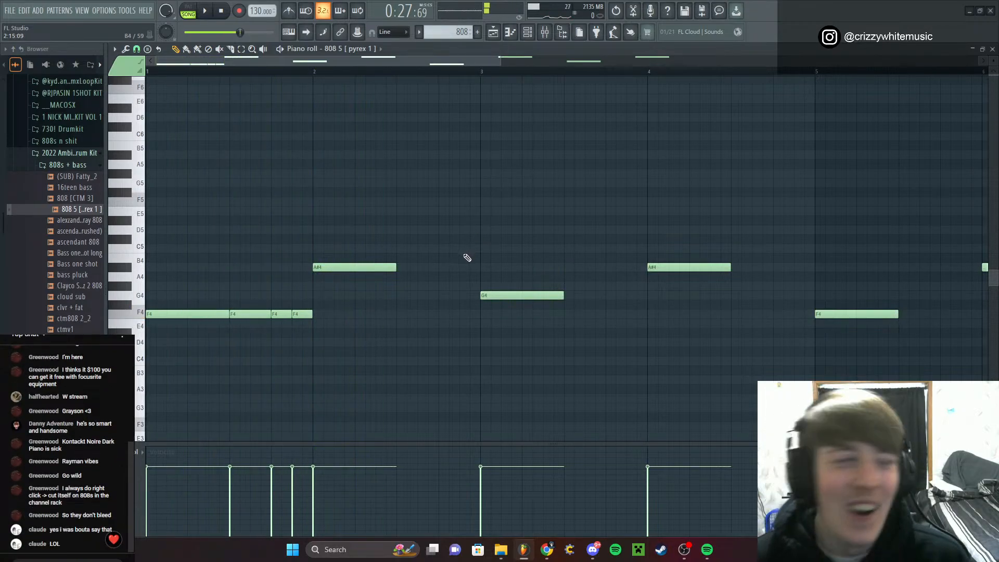
Add an A#4 note at the end of bar 2, split bar 3's G4 into three hits with another G4 ending the bar, and audition it
left_click(439, 267)
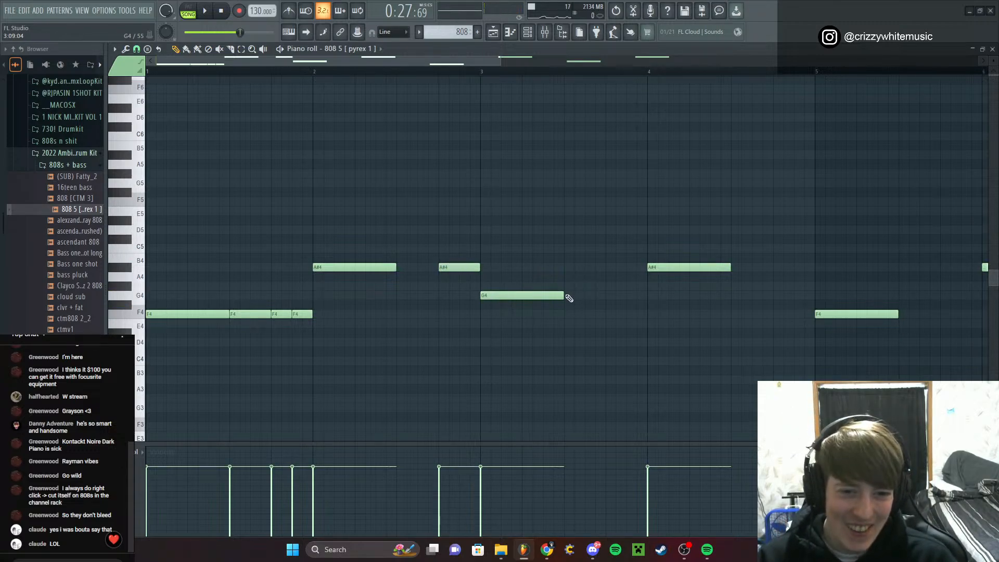
left_click_drag(560, 295, 506, 306)
left_click(504, 295)
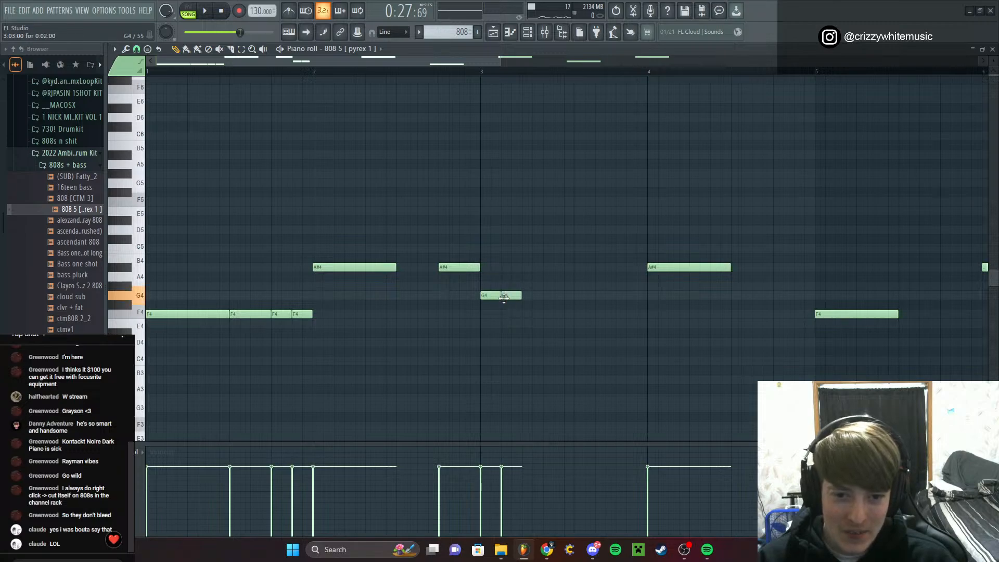
left_click(546, 296)
left_click(547, 298)
left_click_drag(547, 298, 536, 298)
left_click(605, 296)
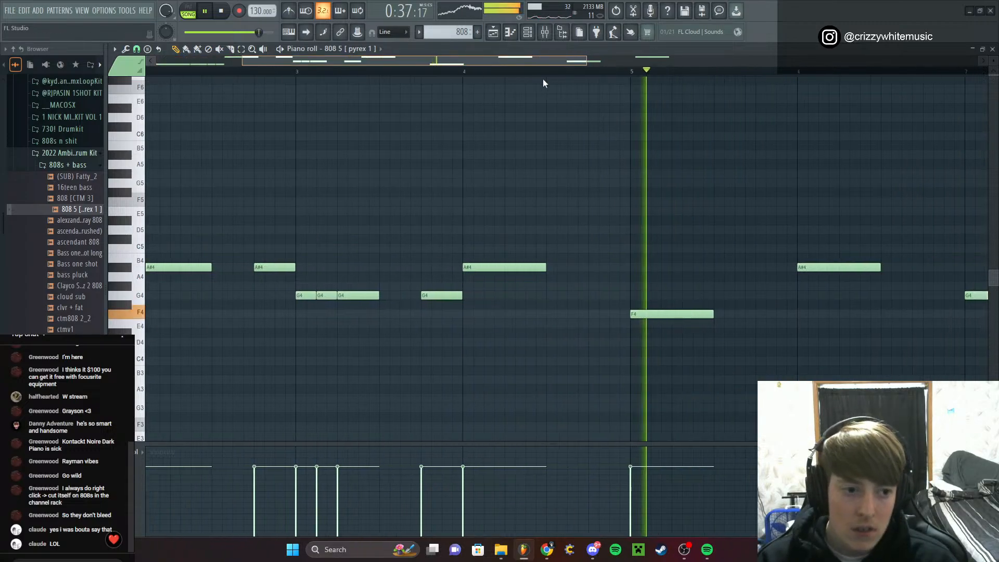
key("space")
Split the F4 note in bar 5 into two quarter-bar notes and add another F4 on the bar's last quarter
left_click_drag(498, 314, 463, 320)
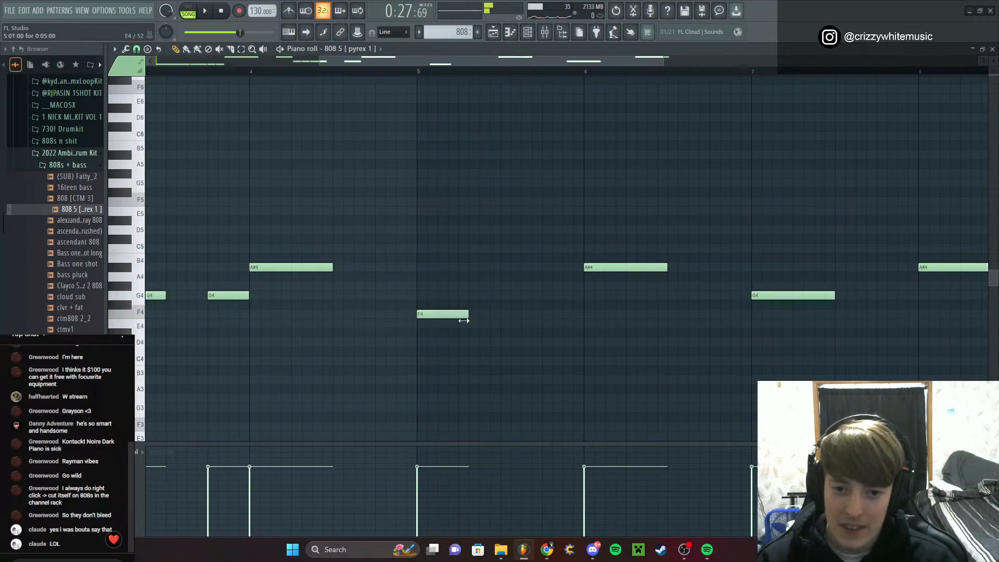
left_click(467, 316)
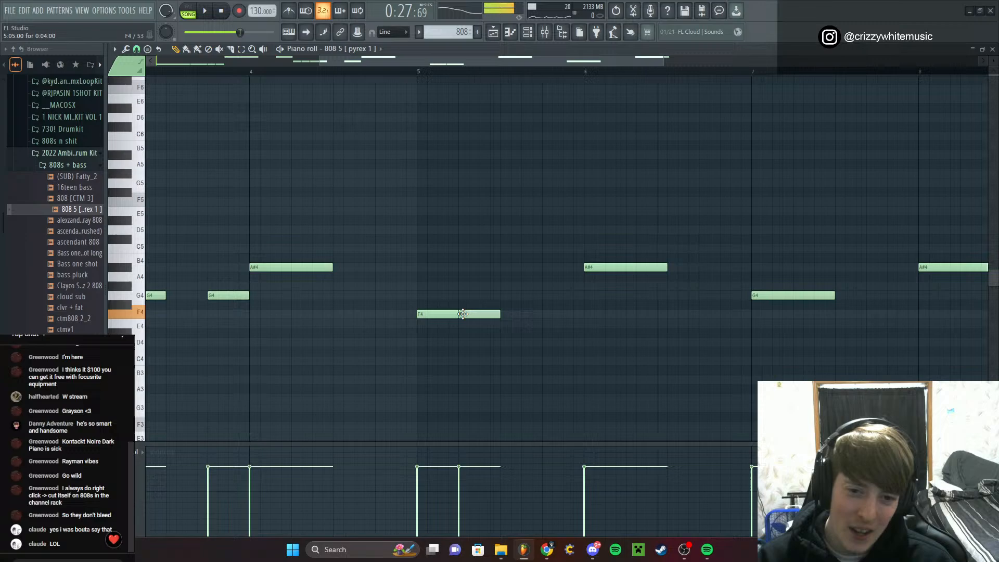
left_click(545, 314)
key("space")
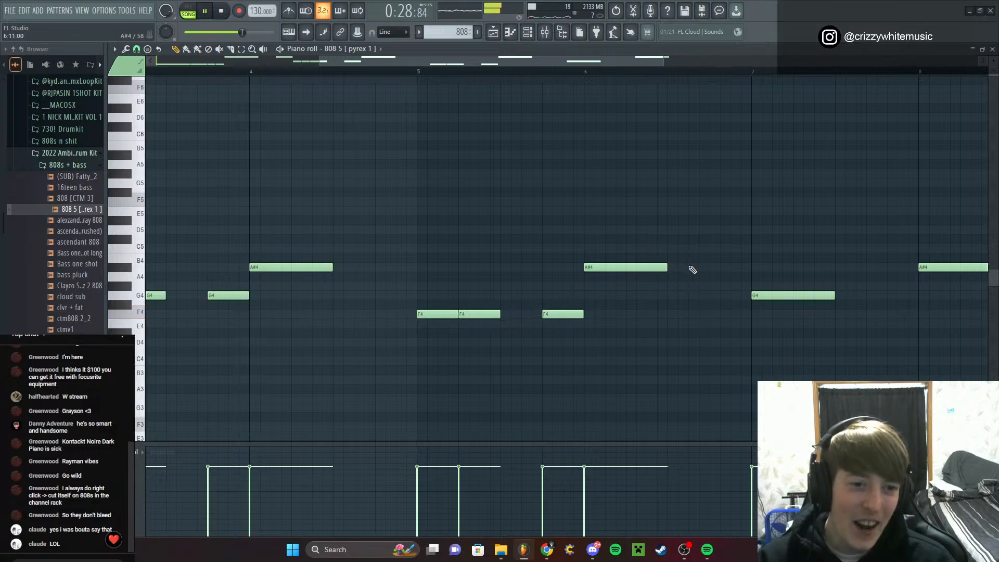
Fill the second half of bar 6 with three A#4 notes, shorten the bar's first A#4, and add a short A4 after it
left_click(672, 268)
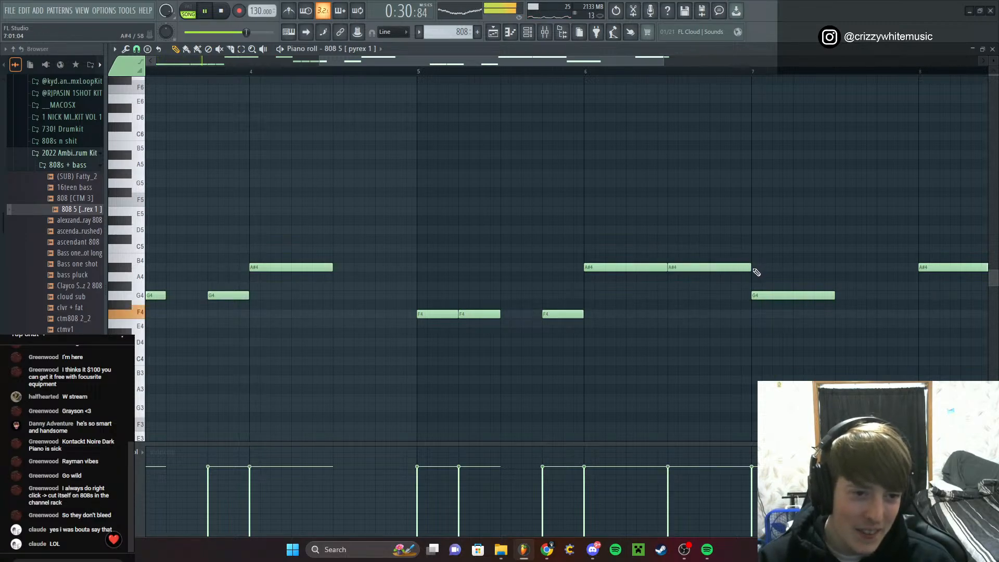
left_click_drag(751, 267, 730, 269)
left_click(715, 268)
left_click(735, 268)
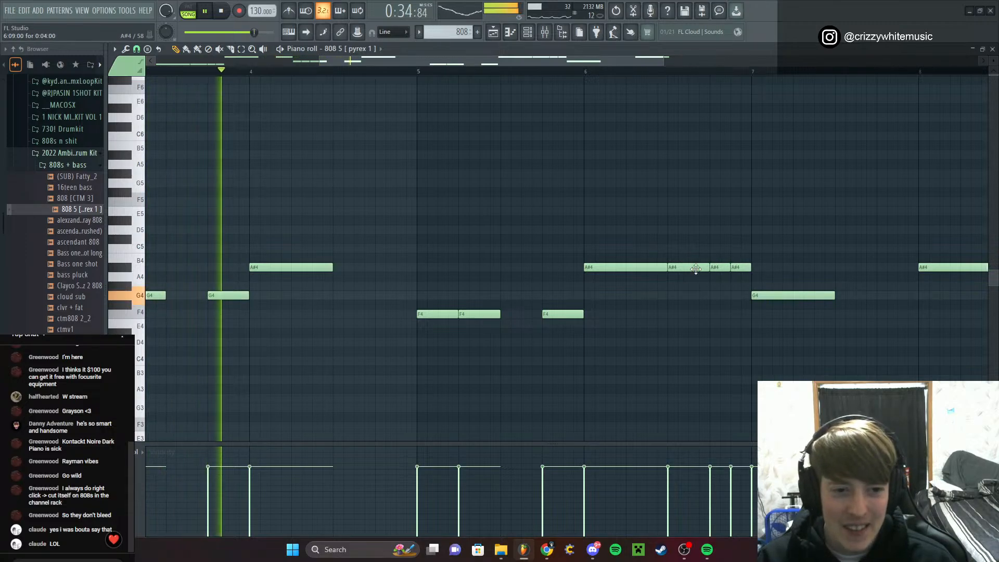
left_click_drag(666, 268, 707, 276)
left_click(649, 268)
key("space")
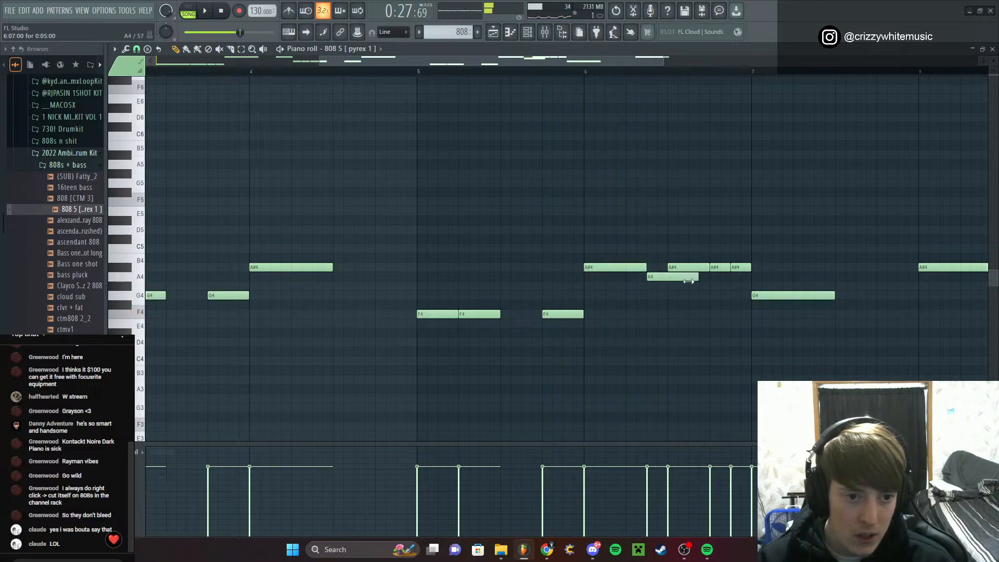
Raise the short A4 note in bar 6 to A#4, clear the selection, and play the pattern
left_click(660, 274, "ctrl")
key("ctrl+Up")
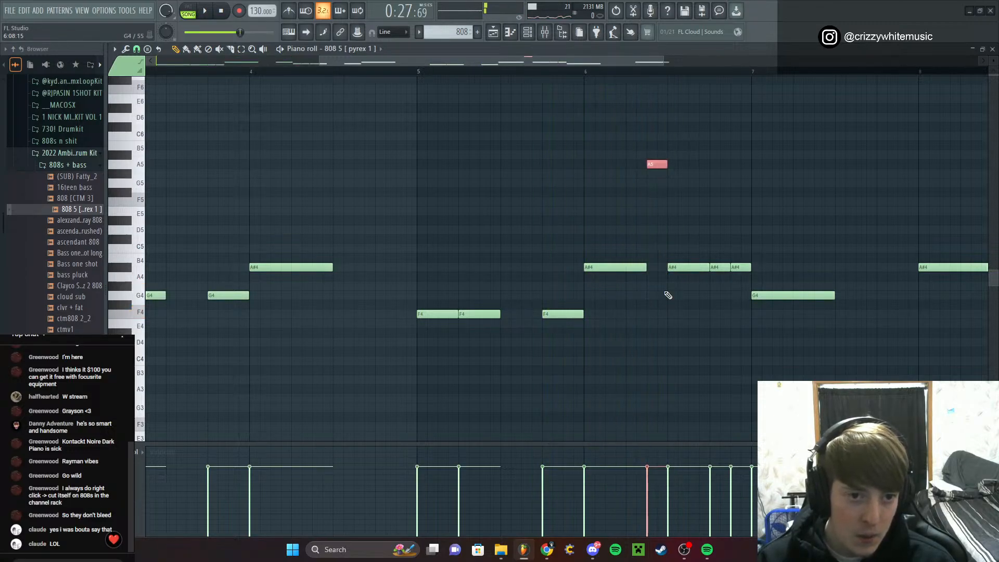
key("ctrl+Down")
key("Up")
key("shift+Up")
key("shift+Up")
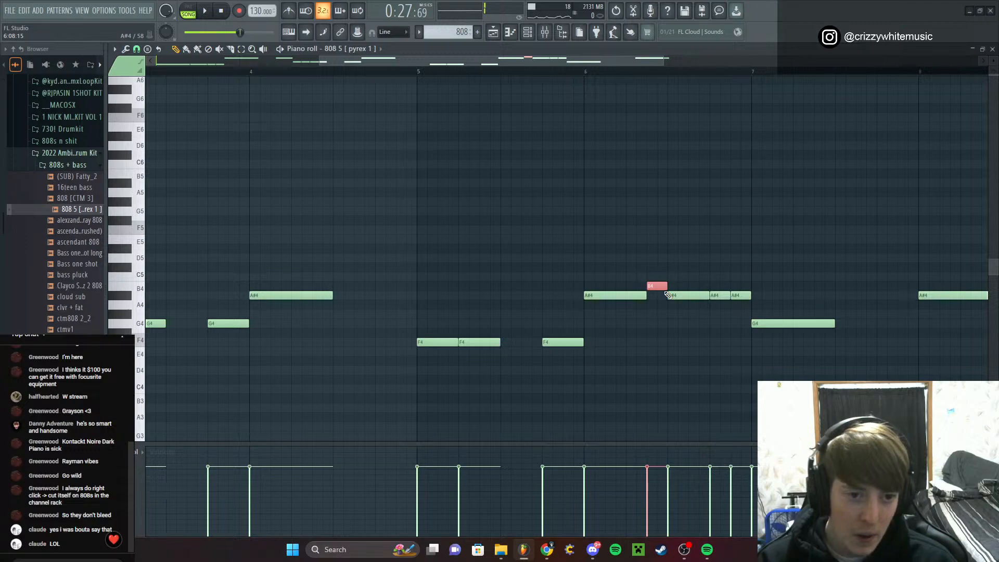
key("shift+Down")
key("space")
key("ctrl+d")
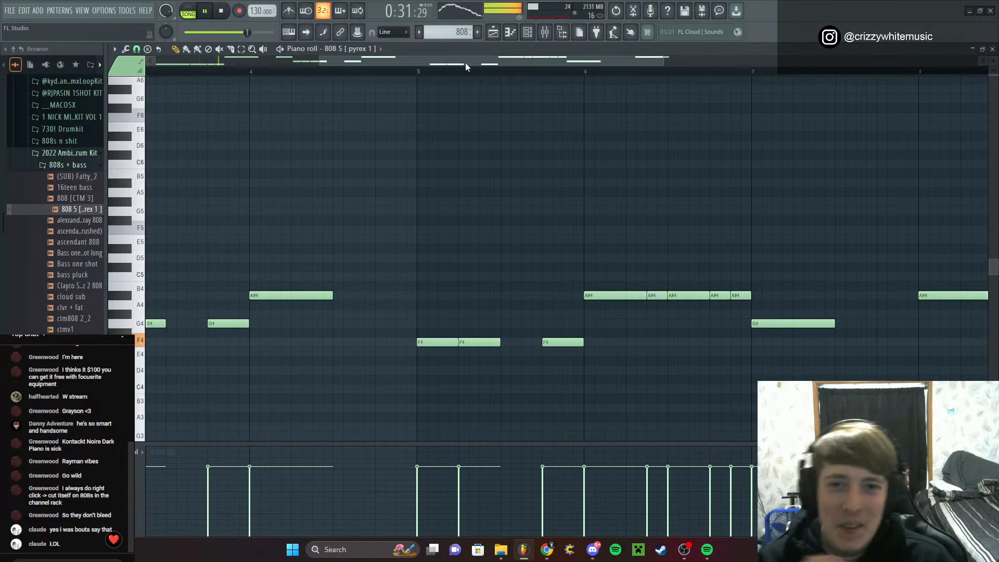
Fill the second half of bar 7 with two quarter-bar G4 notes and listen to the result
left_click(575, 333)
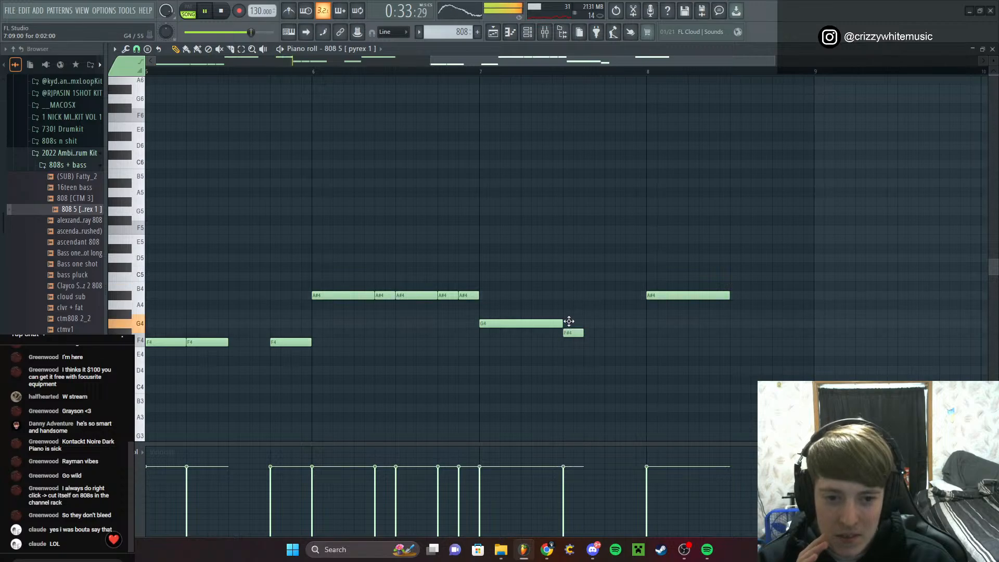
left_click_drag(568, 321, 606, 328)
left_click(608, 327)
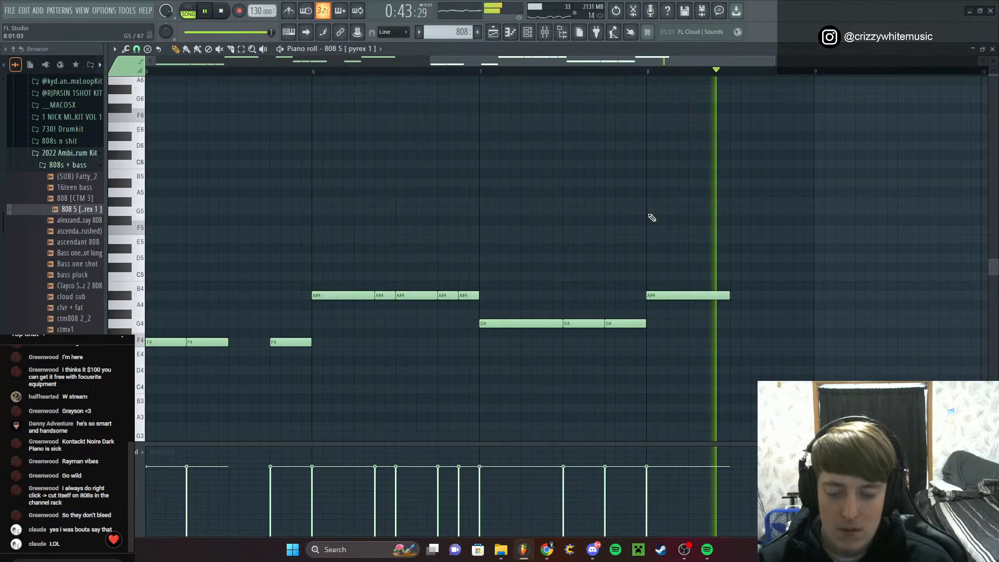
key("space")
Close the 808 piano roll, select the kick pattern, and show the channel rack
key("ctrl+a")
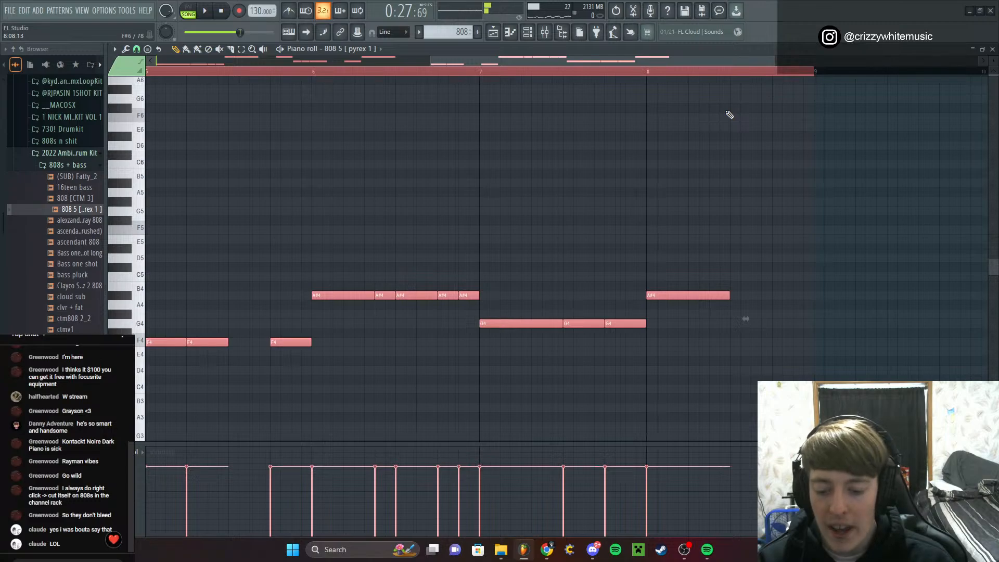
left_click(992, 48)
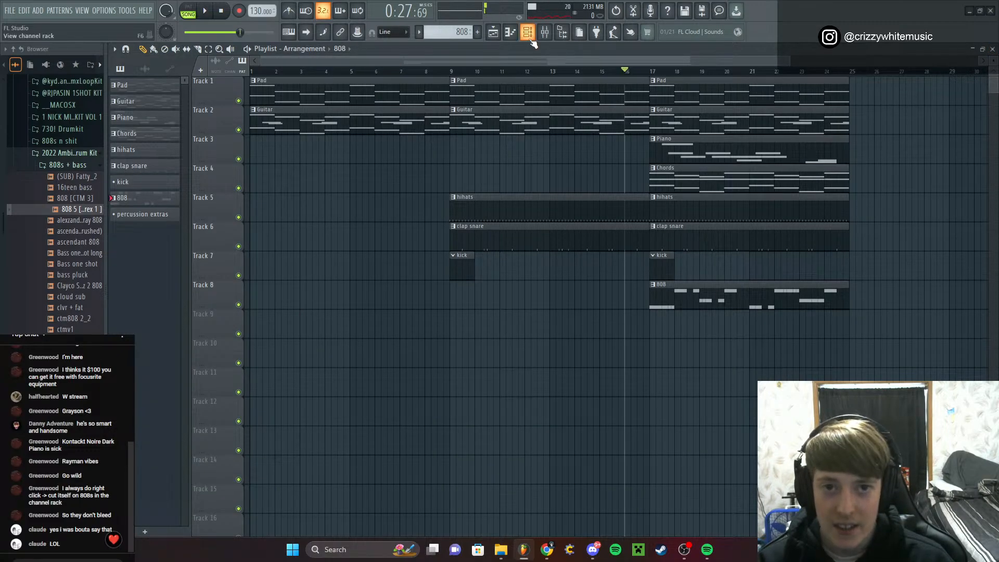
left_click(529, 34)
left_click(154, 182)
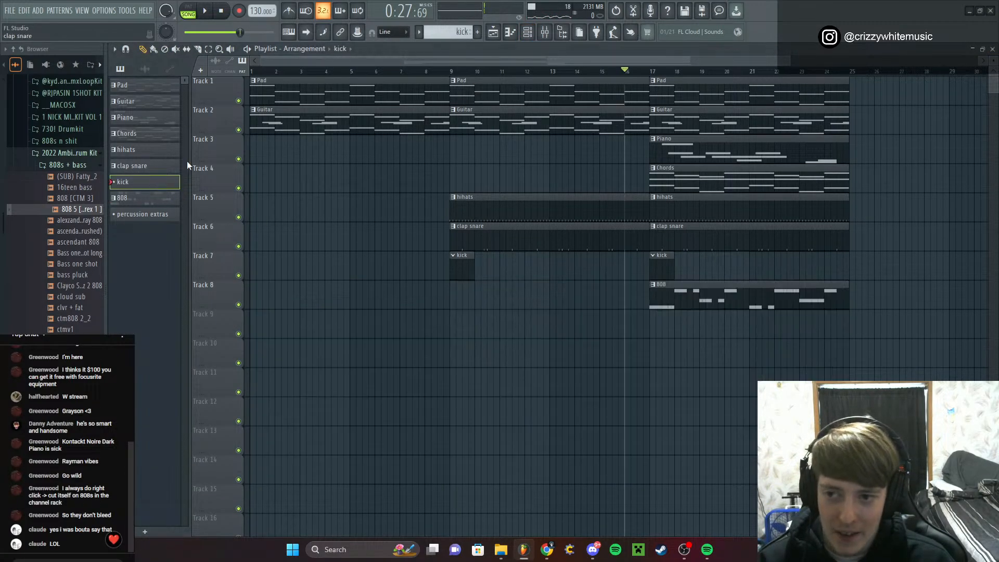
left_click(528, 32)
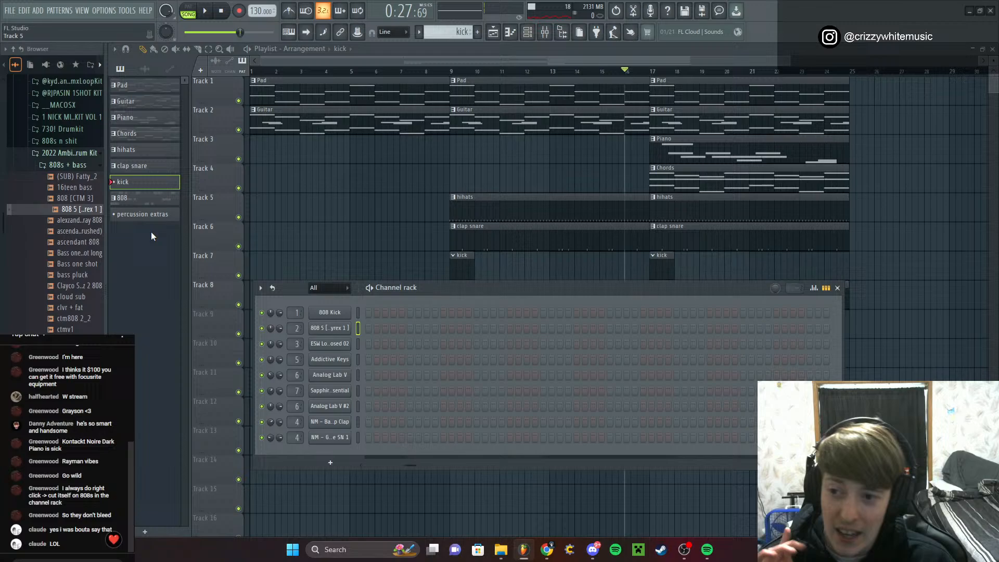
Leave the 2022 ambient drum kit folder and browse to the KICKS folder of the SCORPION DRUMKIT
left_click(55, 165)
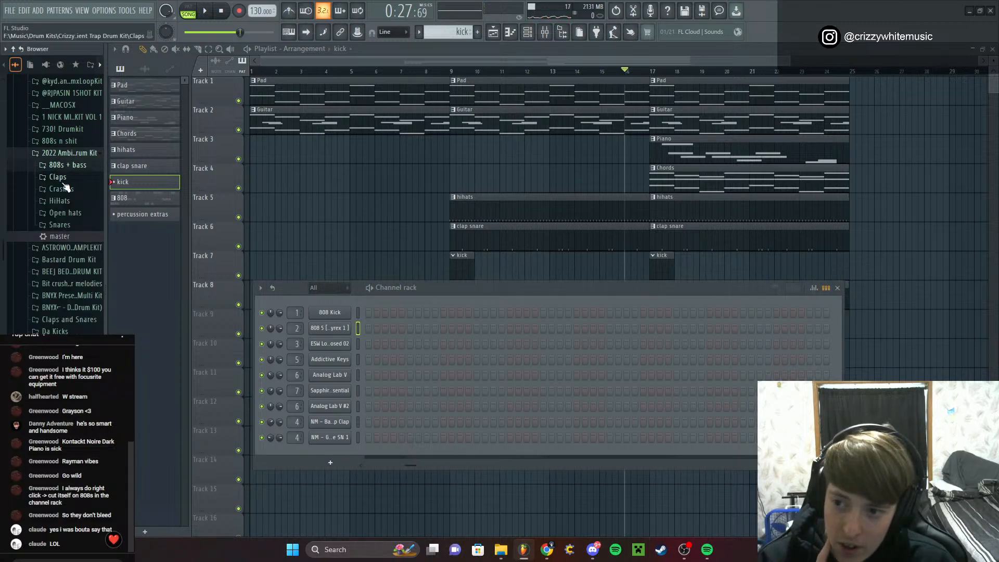
left_click(71, 153)
scroll(77, 169, "down", 3)
scroll(80, 186, "down", 5)
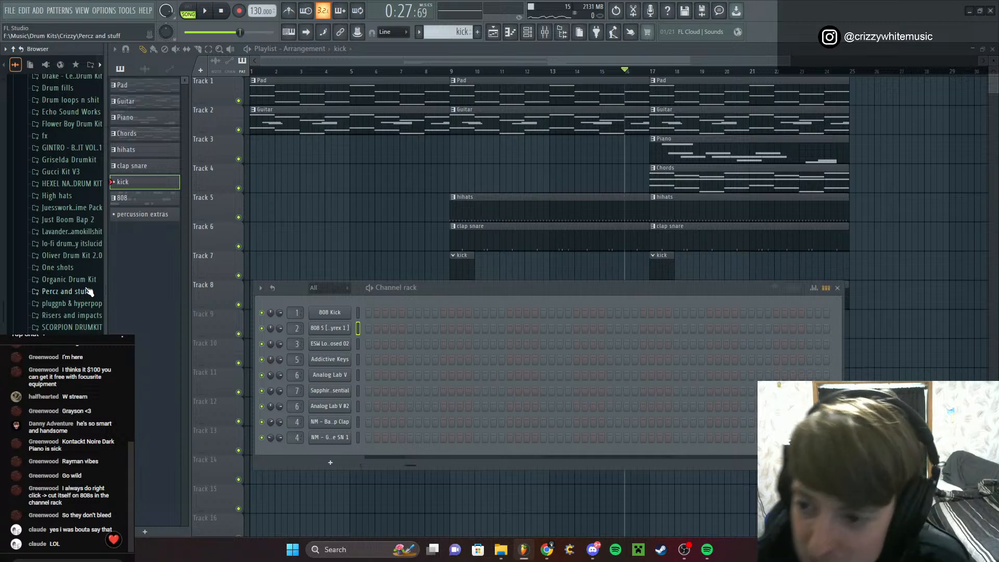
left_click(70, 327)
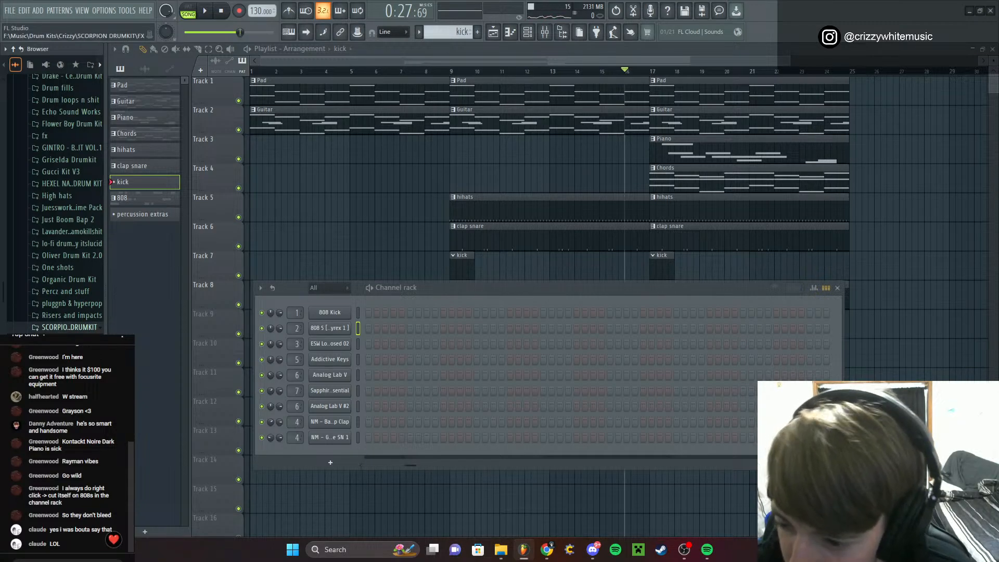
left_click(78, 399)
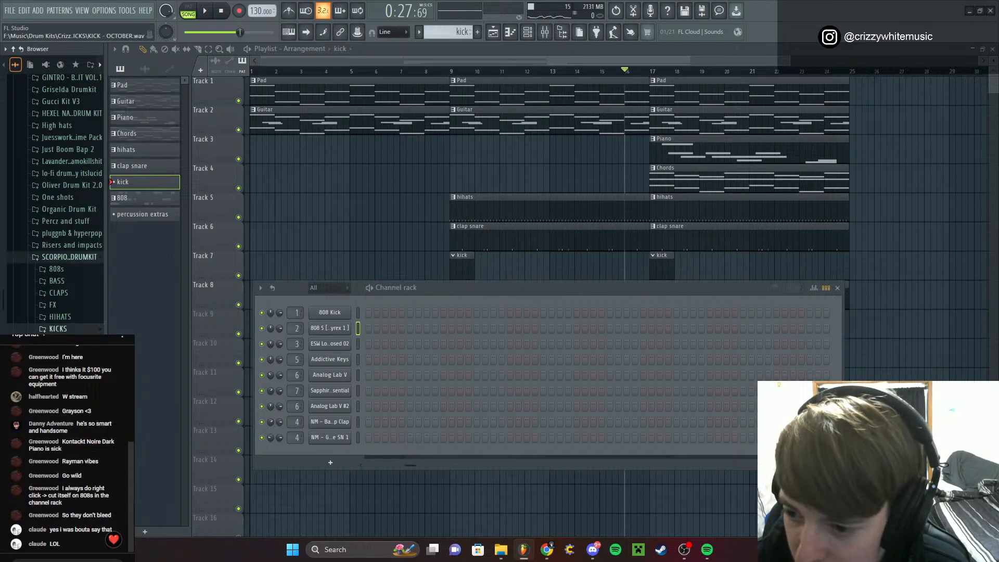
Audition the kick samples in the SCORPION kit and load KICK - TIME FLIES onto the 808 Kick channel
scroll(80, 385, "down", 2)
left_click(84, 287)
left_click(84, 277)
left_click(78, 296)
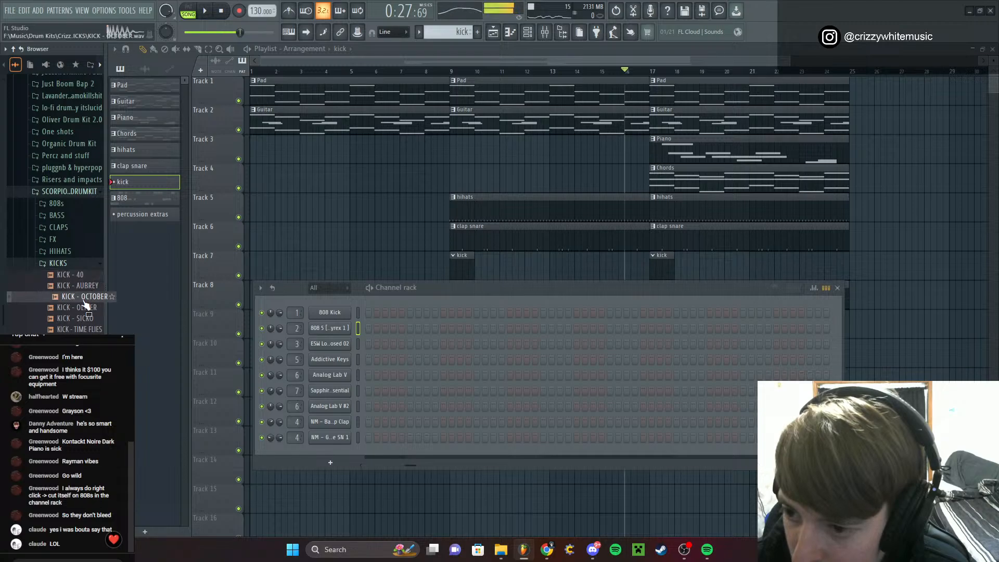
left_click(78, 307)
left_click(79, 318)
left_click(80, 329)
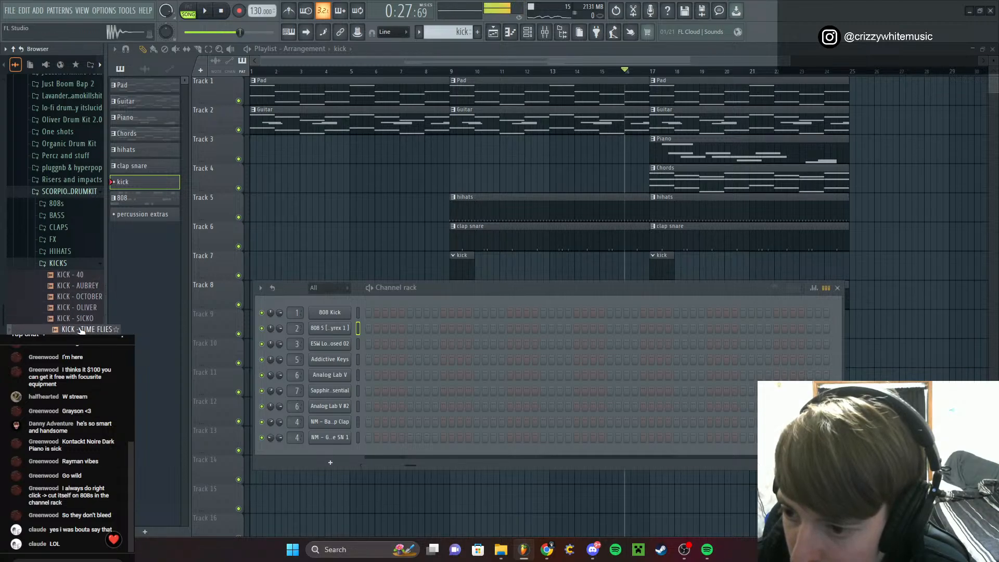
left_click(80, 329)
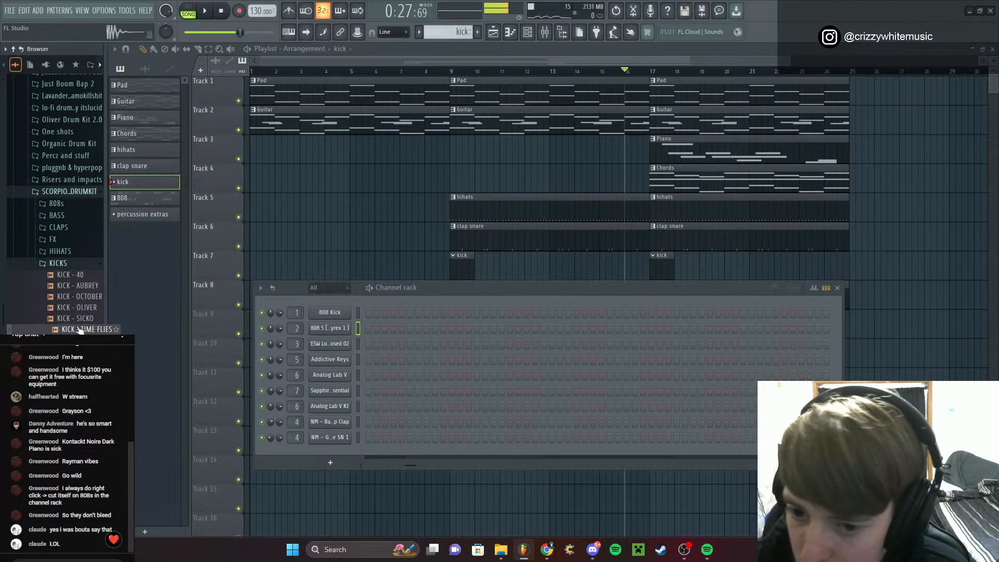
left_click_drag(79, 329, 328, 313)
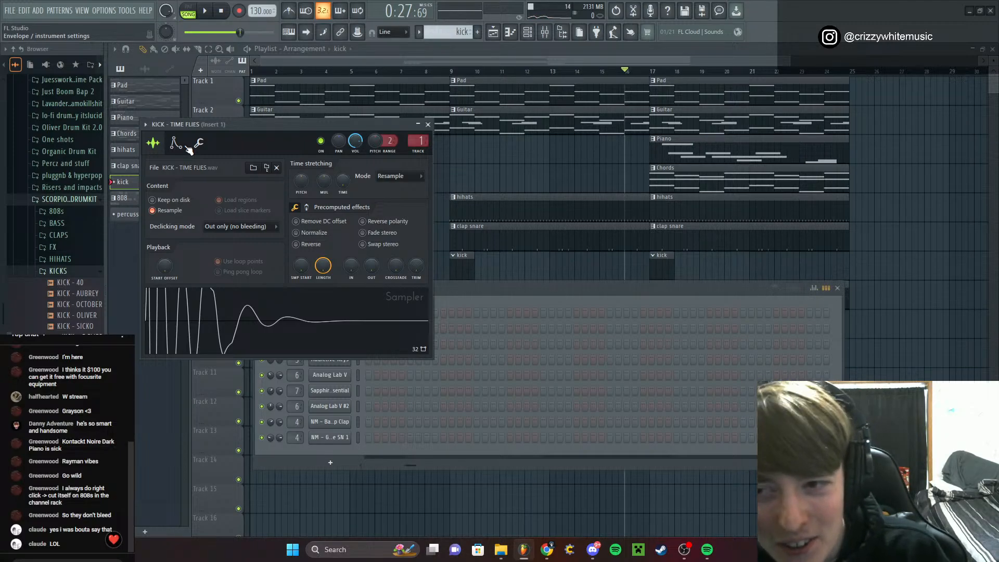
Enable the kick's volume envelope with no attack and a longer hold, and close the sampler and channel rack
left_click(176, 144)
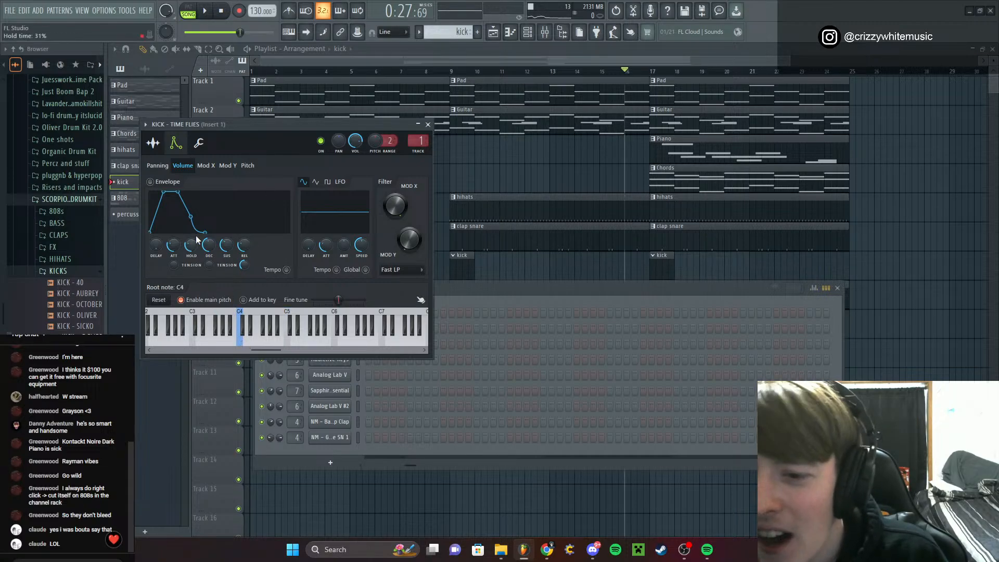
left_click_drag(174, 245, 192, 224)
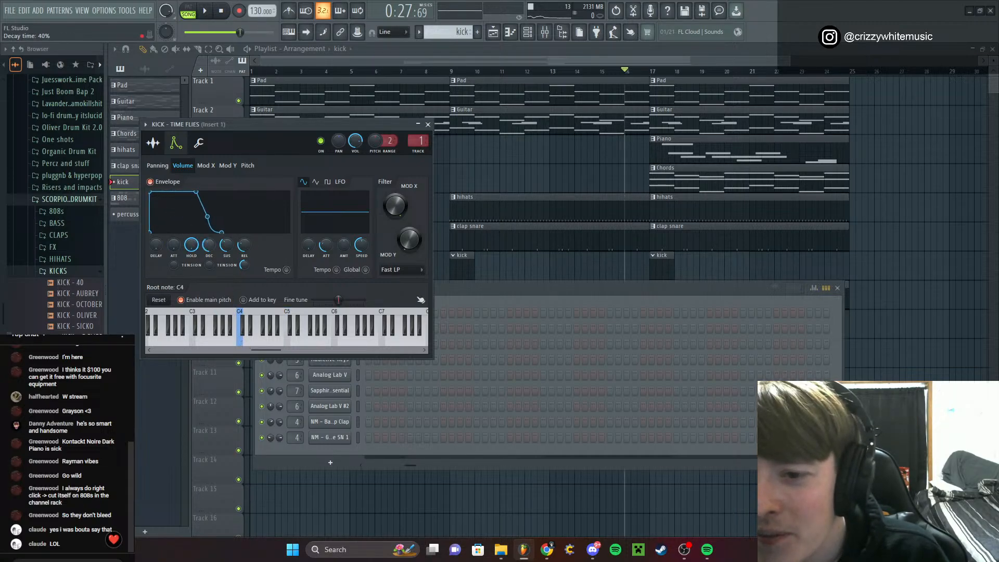
left_click(199, 144)
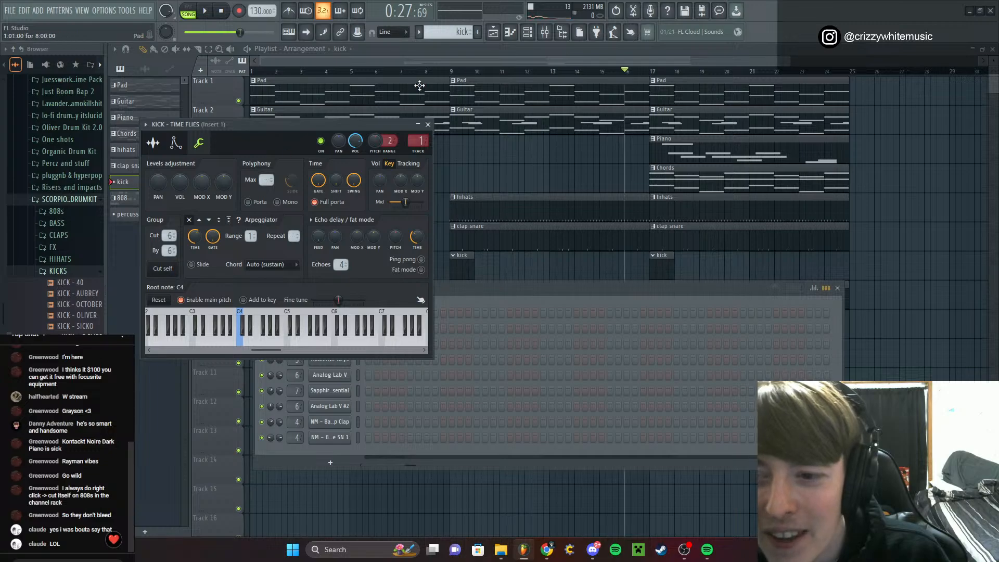
left_click(428, 124)
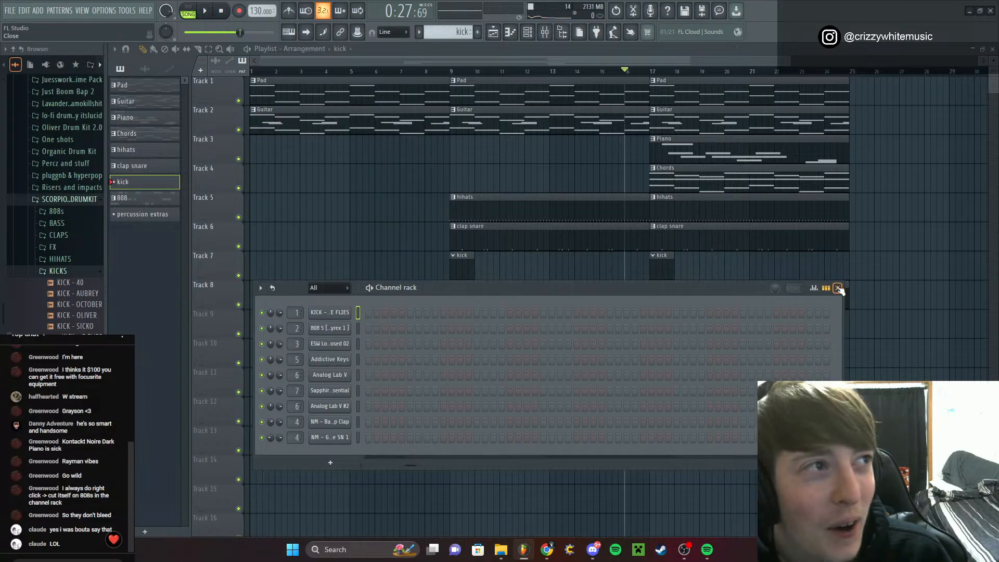
left_click(837, 288)
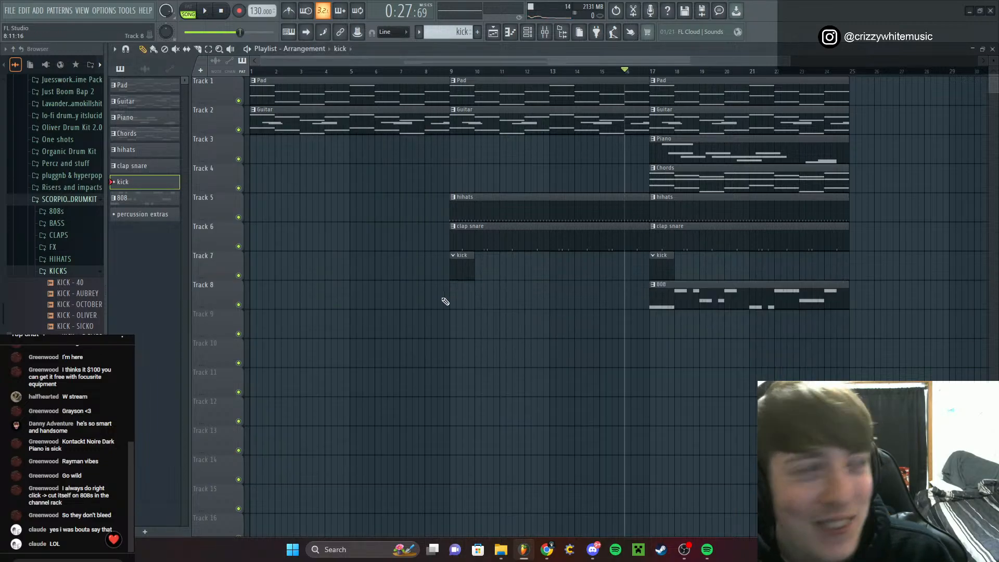
Bring the 808 rhythm into the kick piano roll, shorten all notes to one step, and lower them an octave
double_click(654, 266)
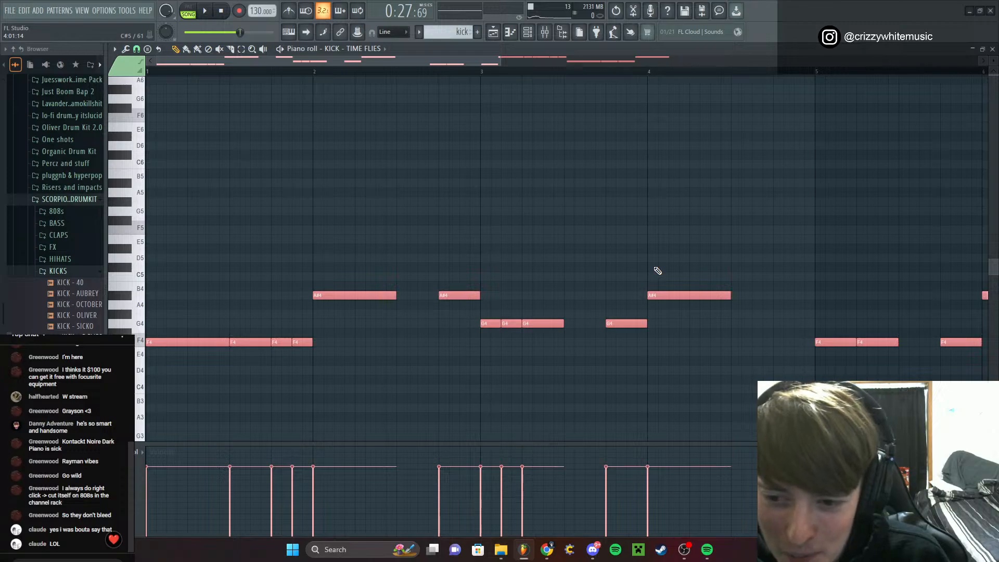
key("shift+d")
key("ctrl+Down")
key("ctrl+Down")
key("ctrl+Up")
key("ctrl+Up")
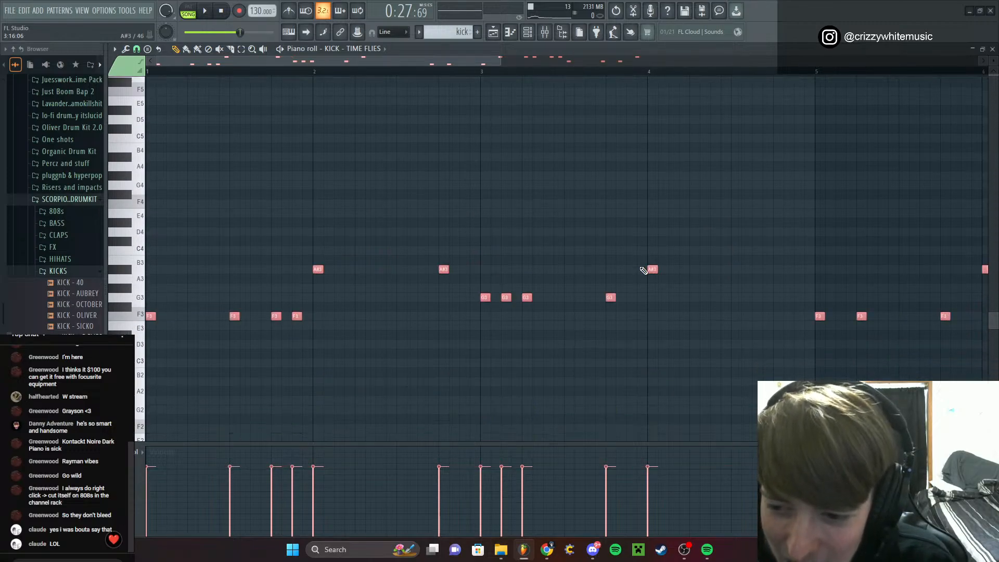
Raise all kick notes until the lowest ones sit on C4, and clear the selection
key("shift+Down")
key("shift+Down")
key("shift+Down")
key("shift+Down")
key("shift+Down")
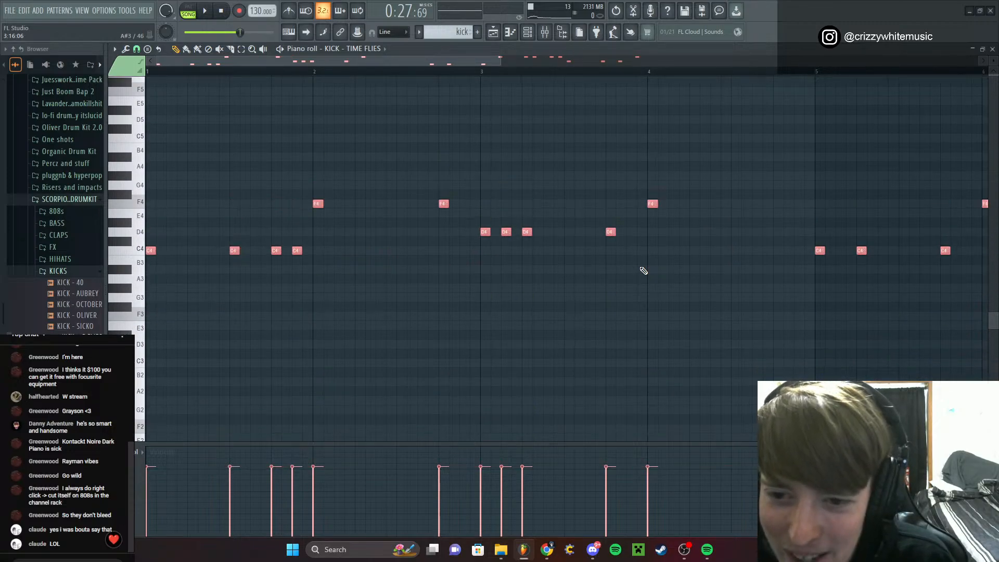
key("ctrl+d")
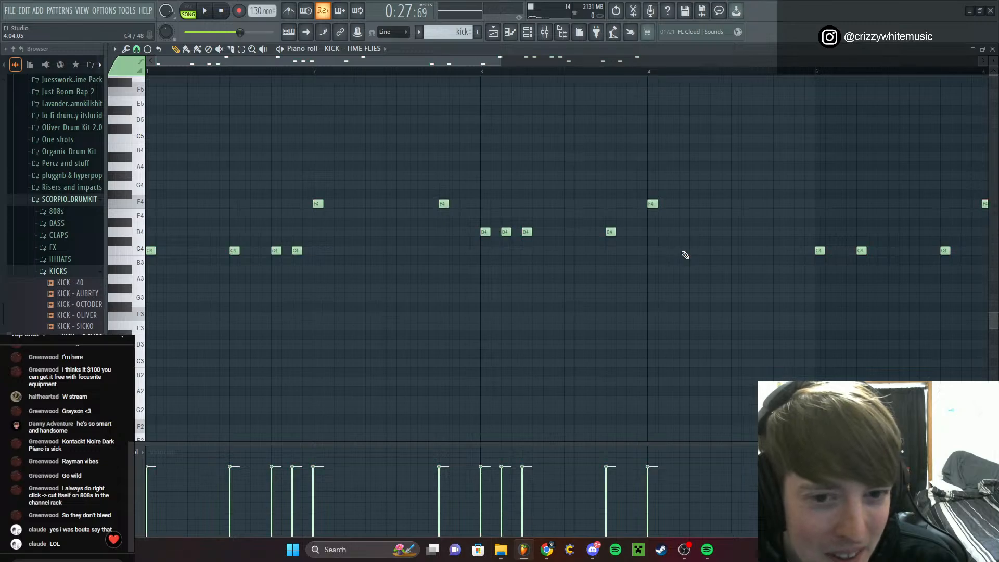
Lower the D4 kick notes to C#4 and the F4 kick notes to D4, and close the piano roll
scroll(673, 254, "down", 2)
left_click(148, 235)
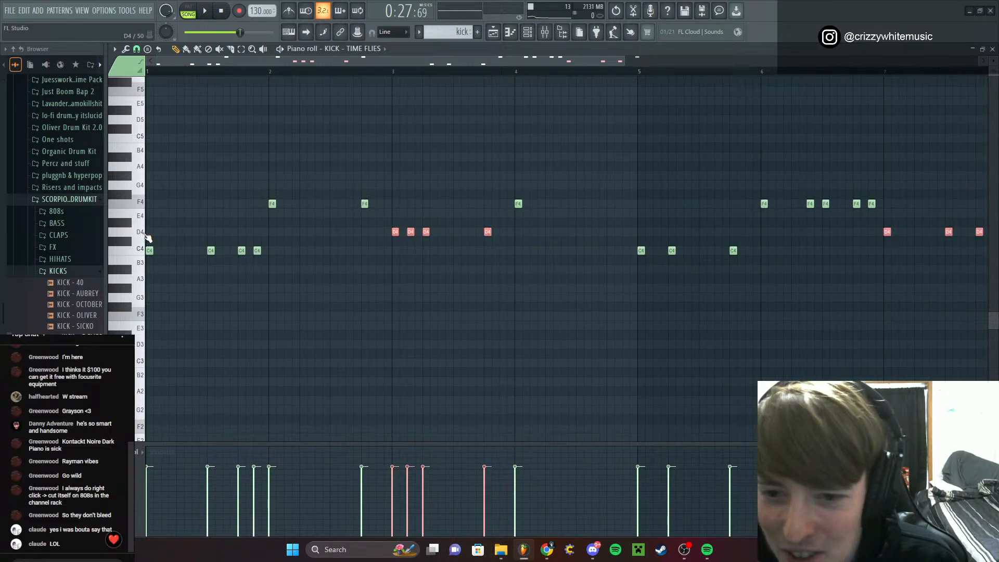
key("shift+Down")
left_click(143, 207)
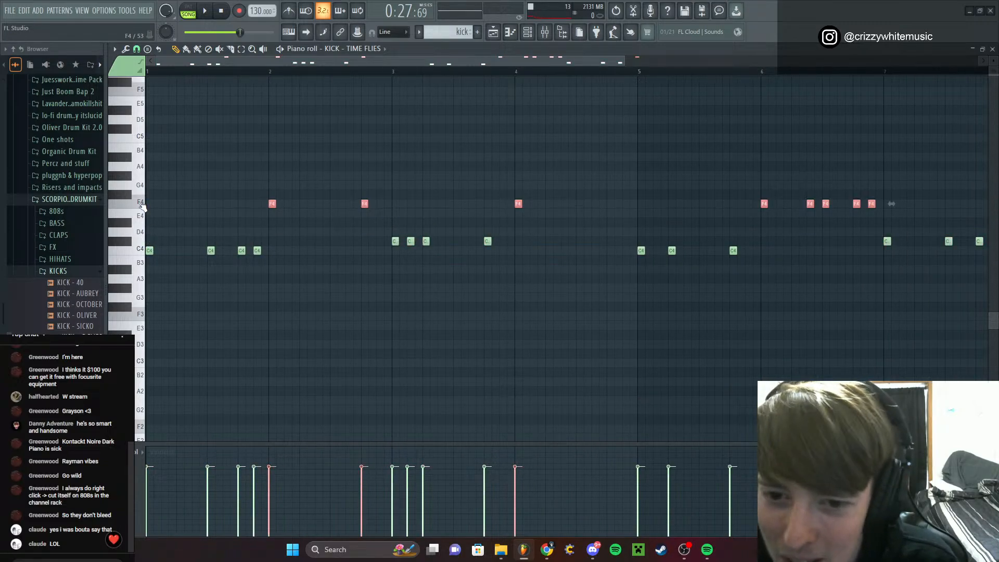
key("shift+Down")
key("shift+Down")
key("shift+Down")
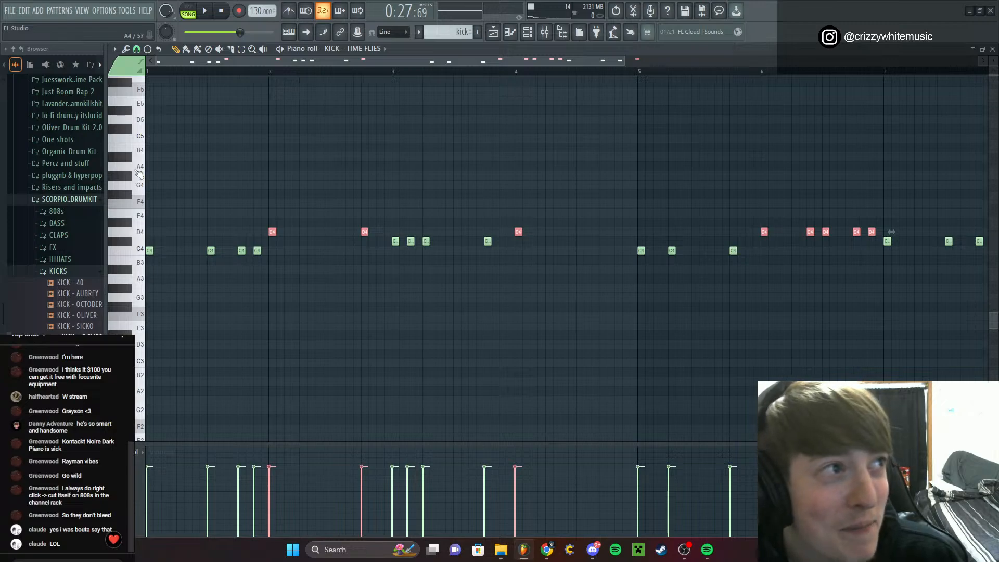
left_click(993, 48)
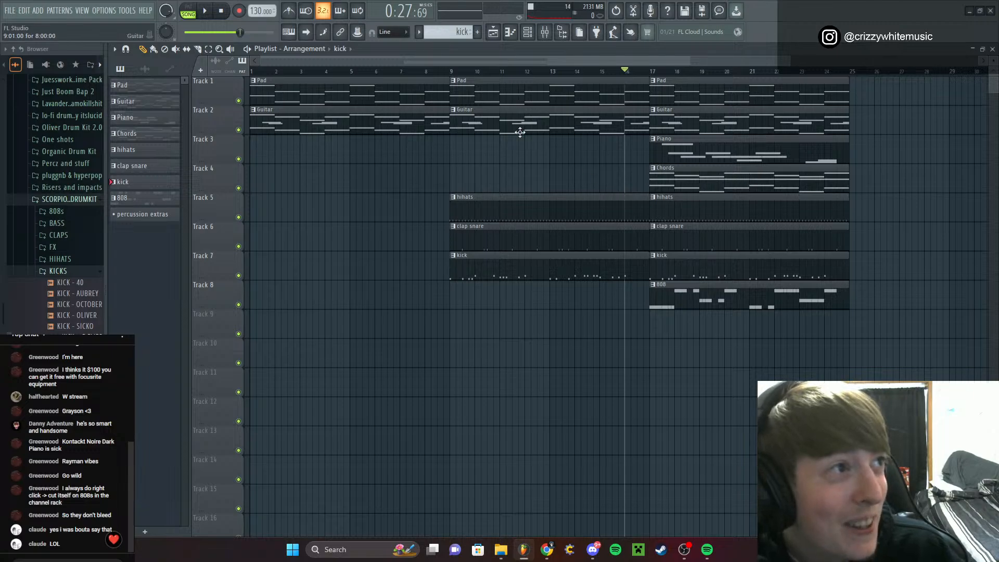
Play the arrangement from just before bar 9 to hear the kick with the 808
left_click(427, 77)
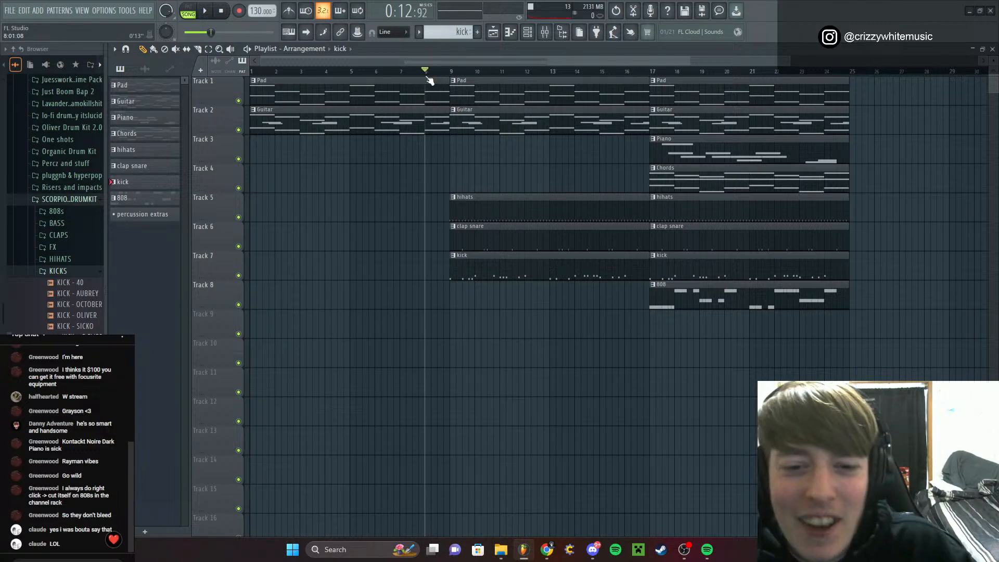
key("space")
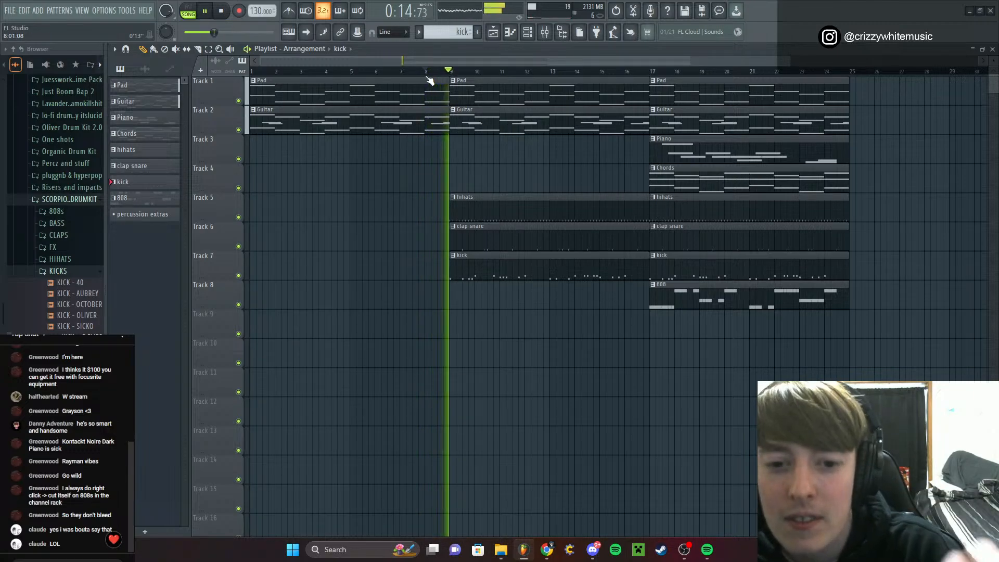
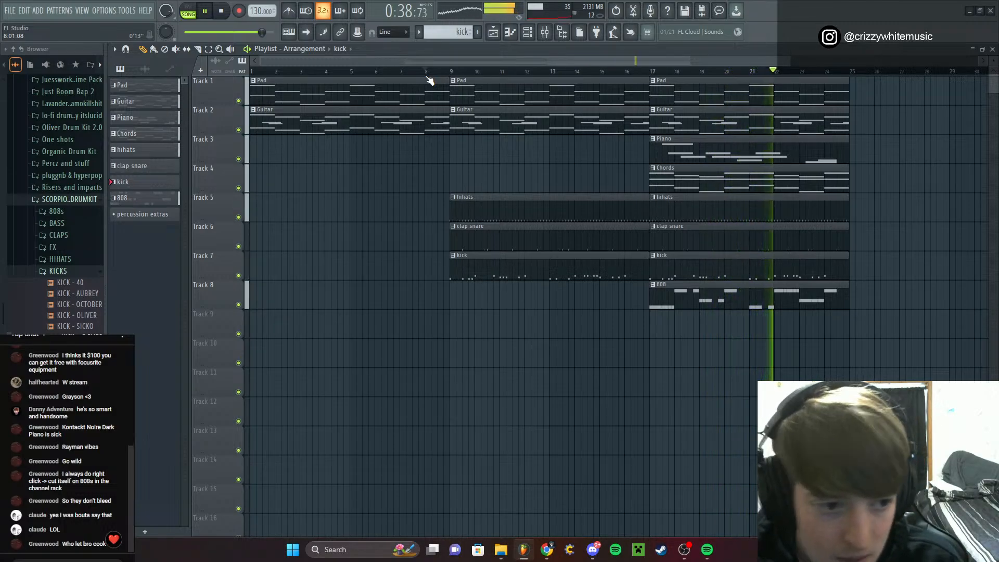
key("space")
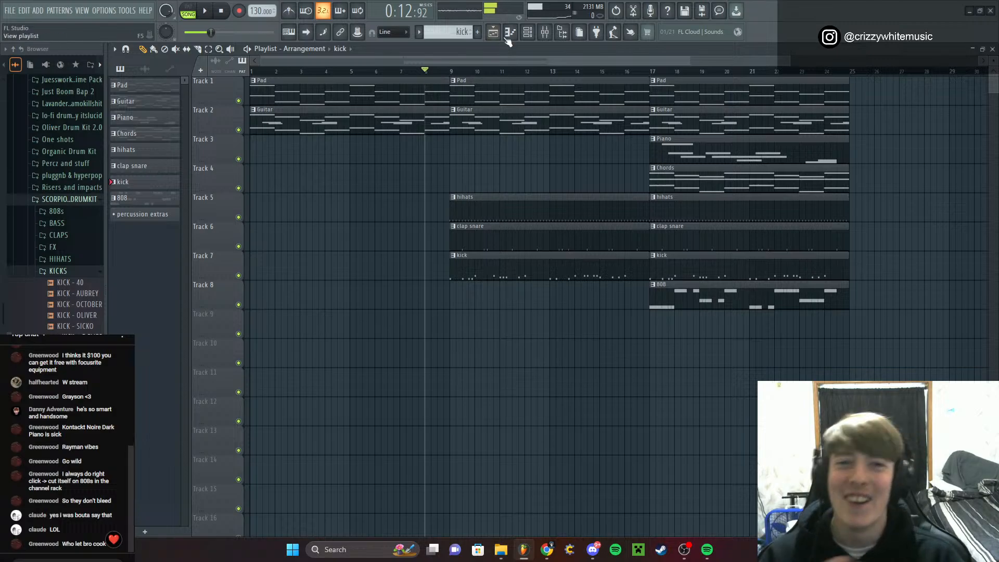
Replace the kick sample with KICK - OCTOBER at root note C4, and listen to it in the arrangement
left_click(528, 31)
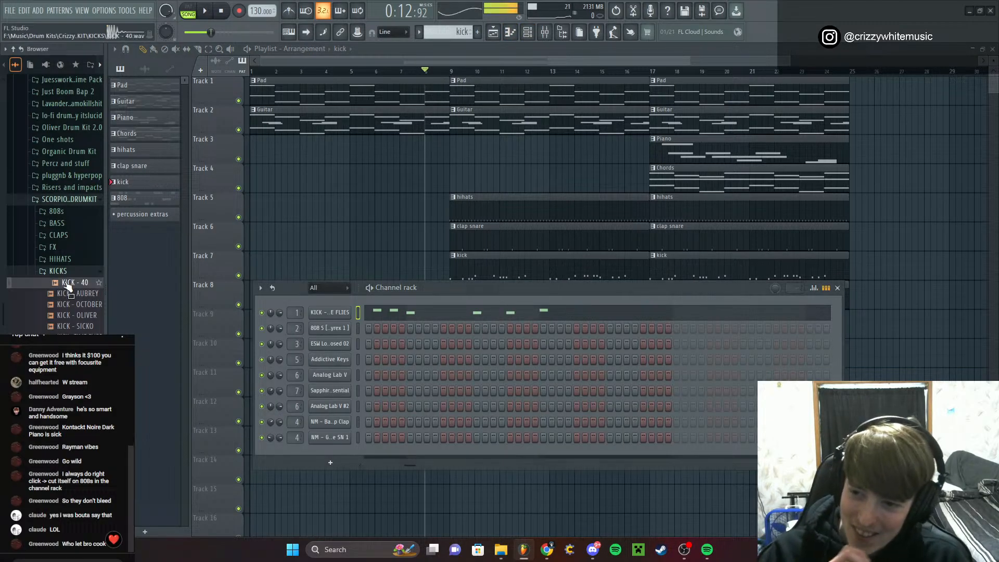
left_click(77, 304)
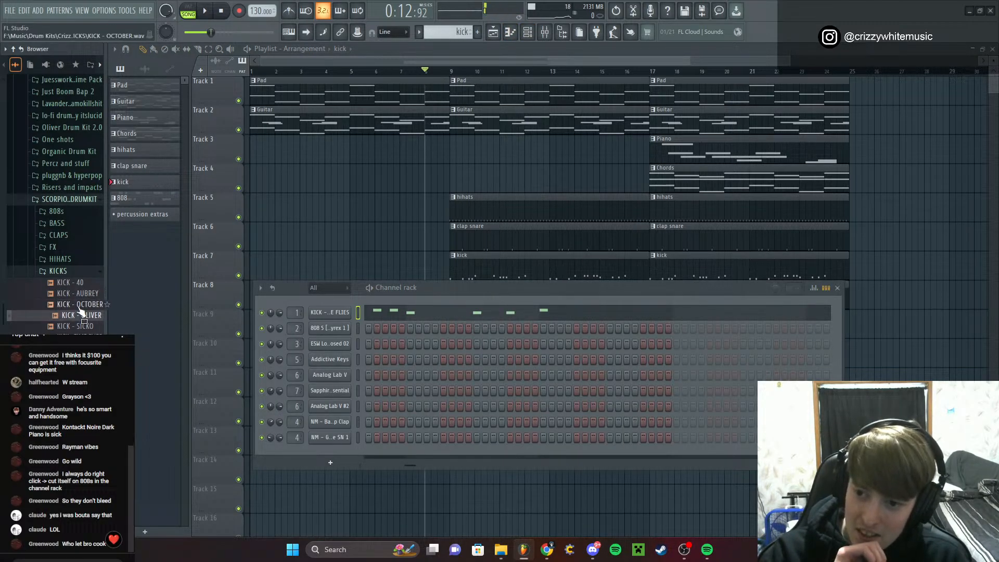
left_click_drag(78, 305, 333, 314)
left_click(333, 315)
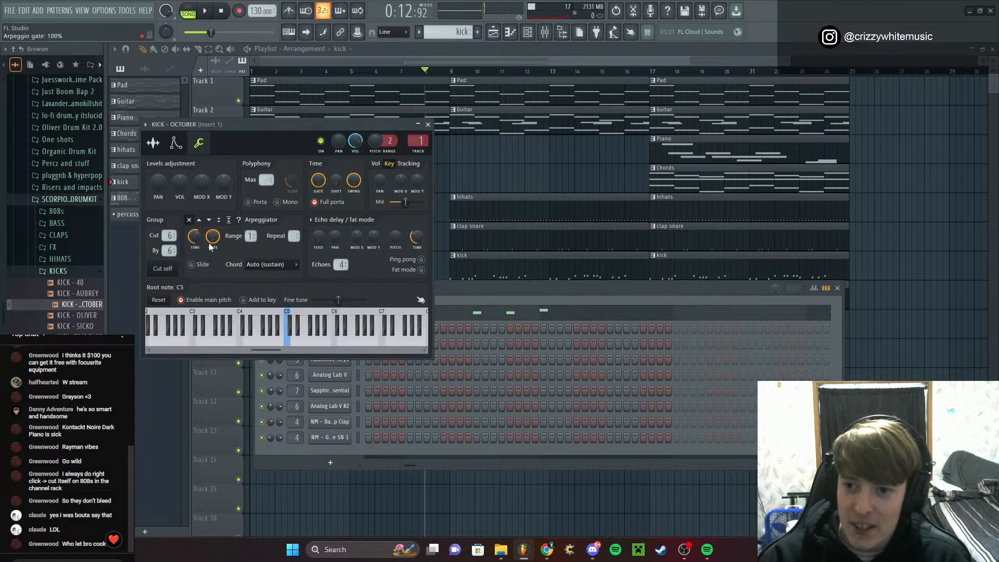
key("space")
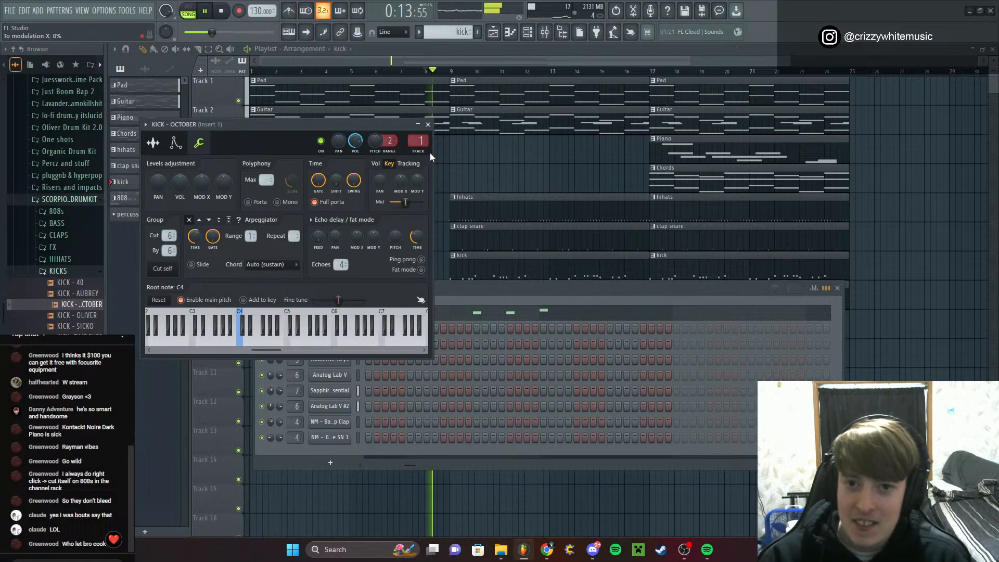
left_click(427, 125)
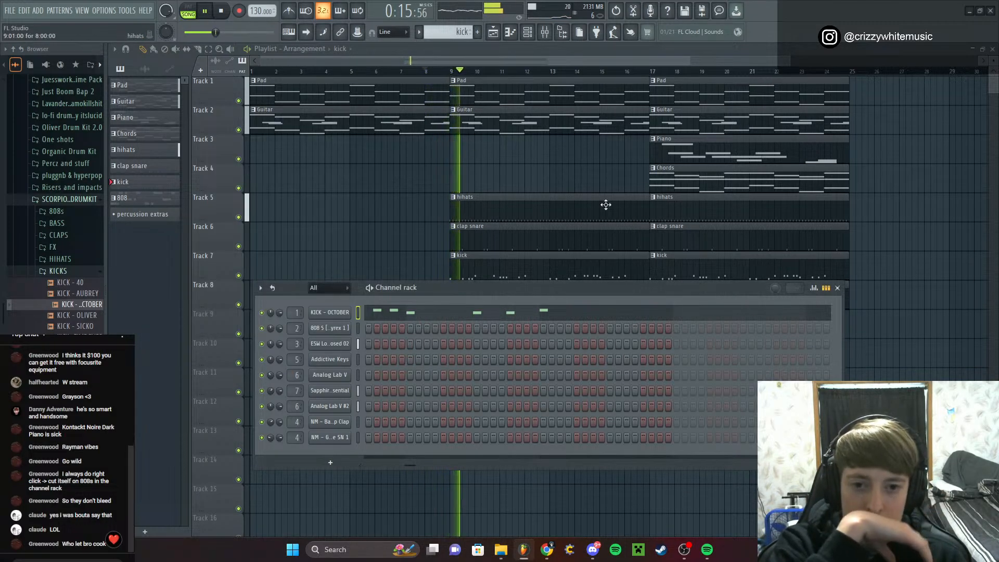
left_click(837, 289)
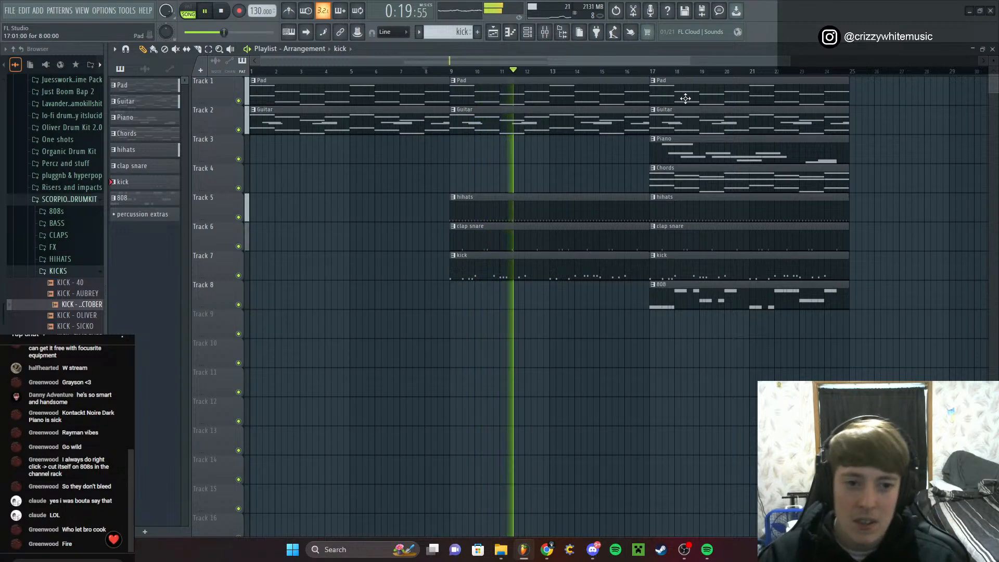
Duplicate the clips of all eight tracks from bar 17 to start at bar 25, and stop playback
left_click_drag(693, 78, 790, 352)
key("ctrl+b")
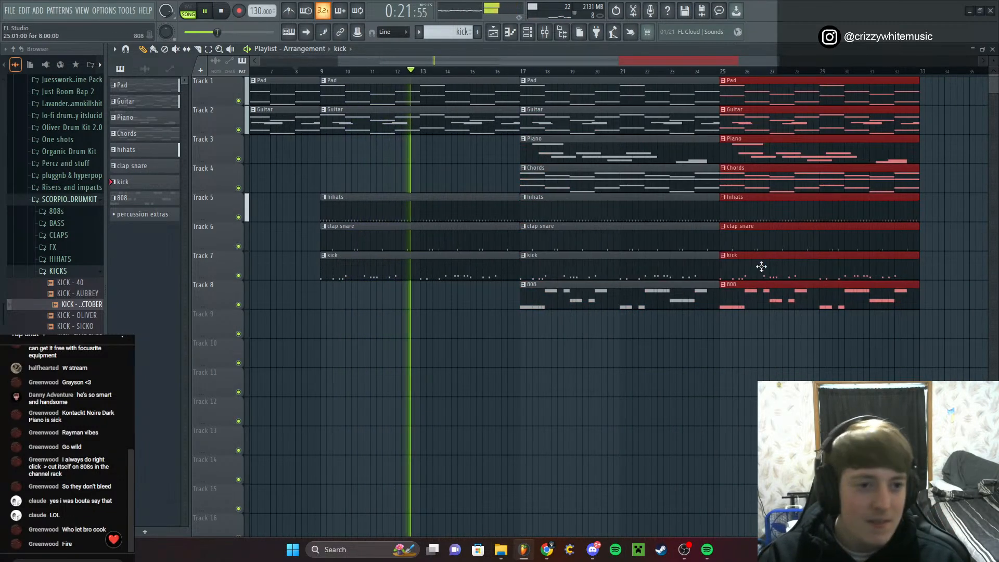
left_click(368, 382, "ctrl")
key("space")
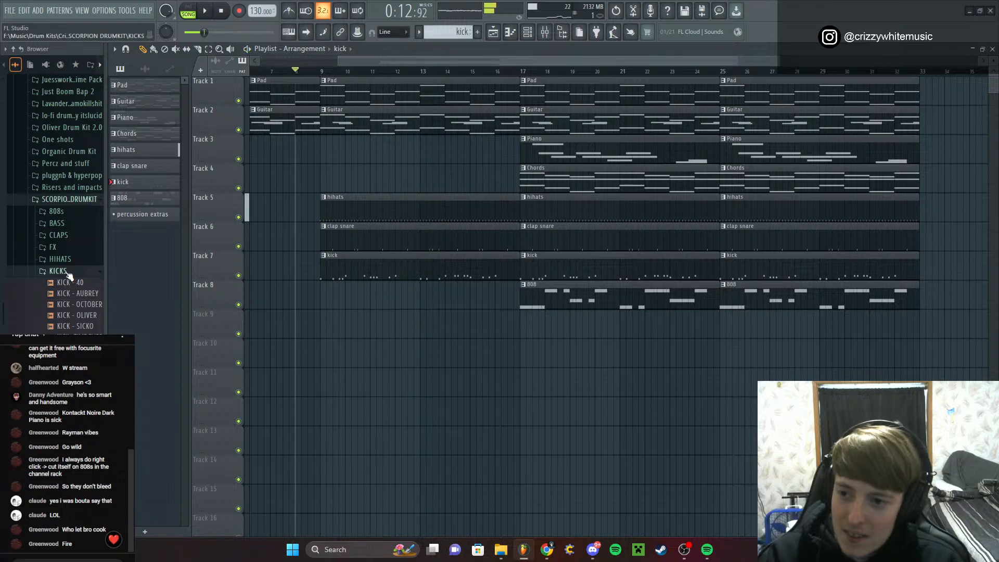
Collapse the KICKS folder, show the channel rack, and open the SCORPION kit's PERCS folder
left_click(58, 271)
left_click(527, 33)
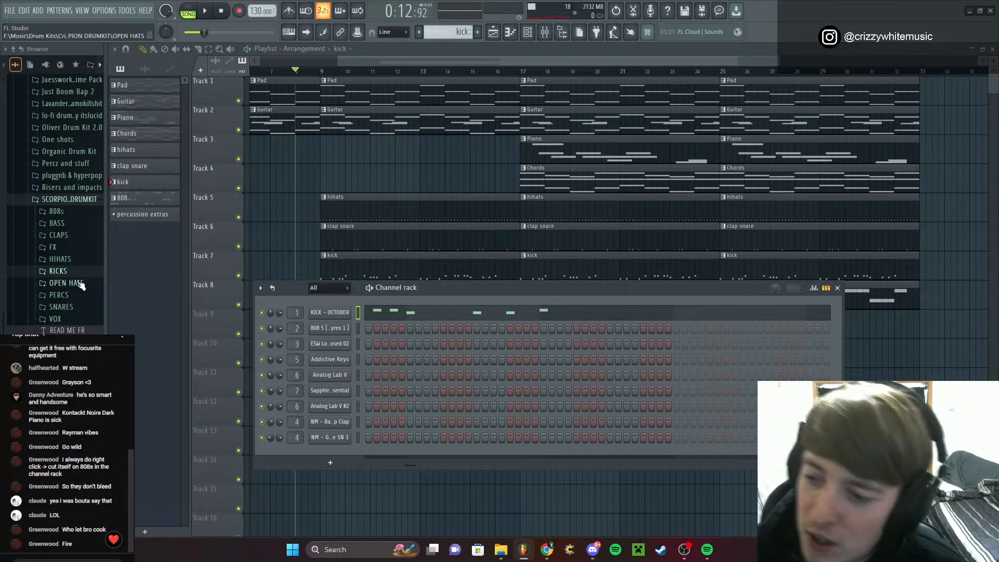
left_click(73, 297)
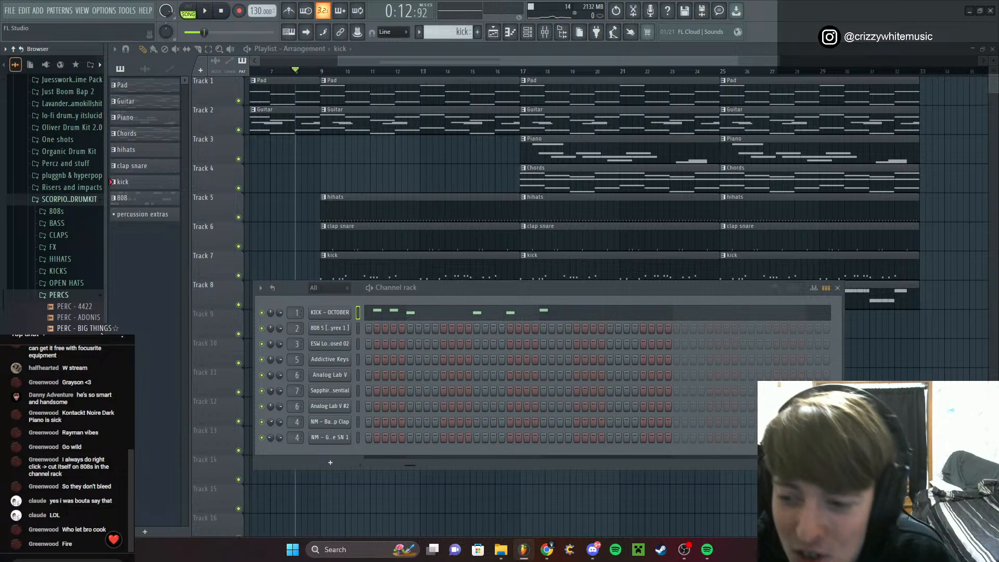
Add the PERC - CA sample from the PERCS folder as a new channel, pan it 41% left, and collapse the folder
left_click(81, 329)
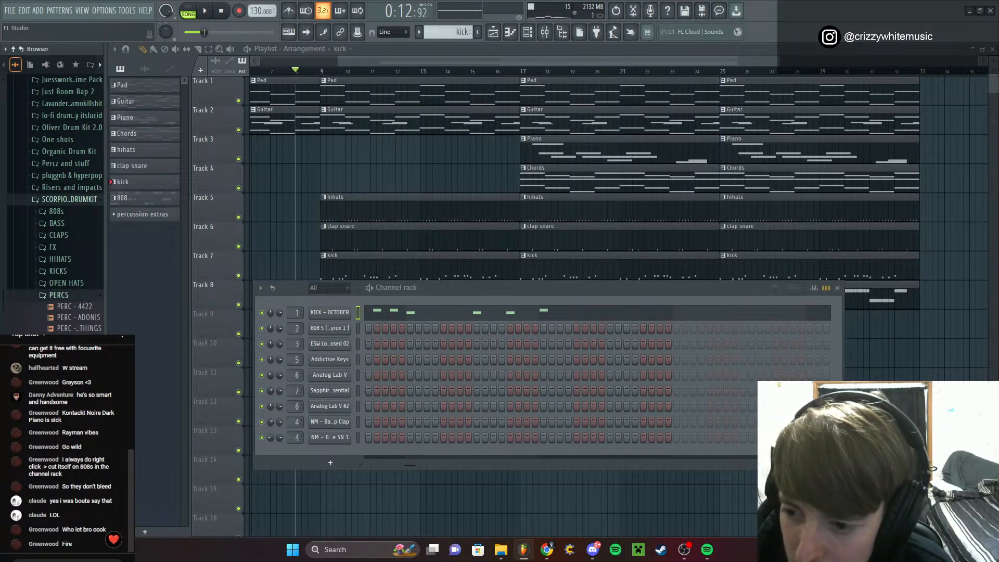
left_click_drag(82, 329, 338, 442)
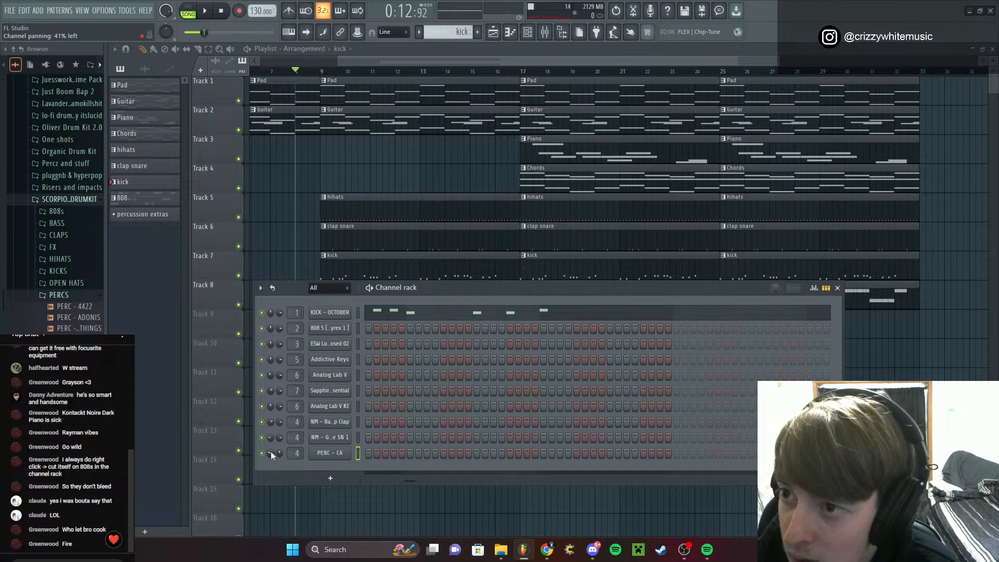
left_click(61, 295)
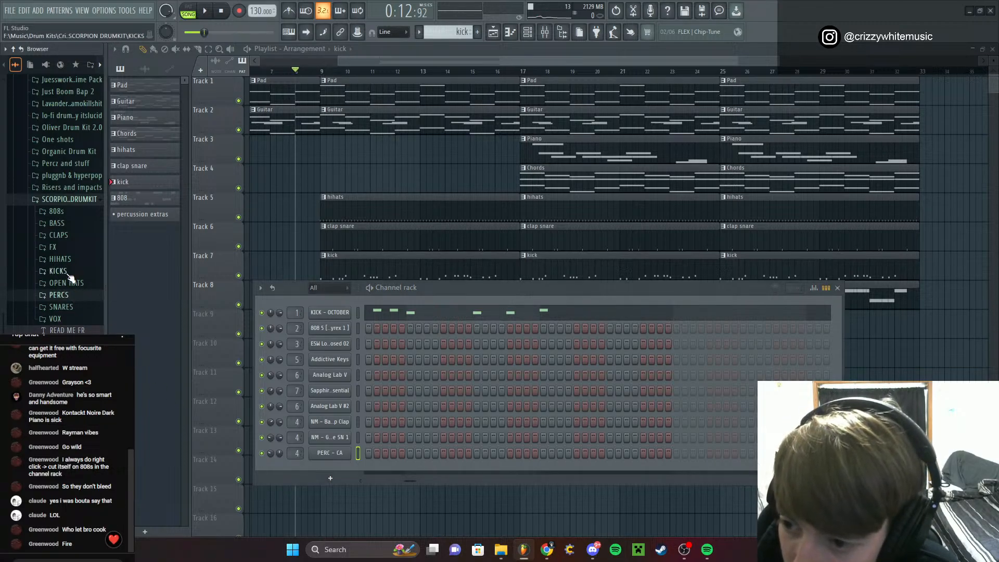
Audition OpenHat - DANG in the SCORPION kit's OPEN HATS folder, and collapse the kit
left_click(67, 282)
left_click(73, 295)
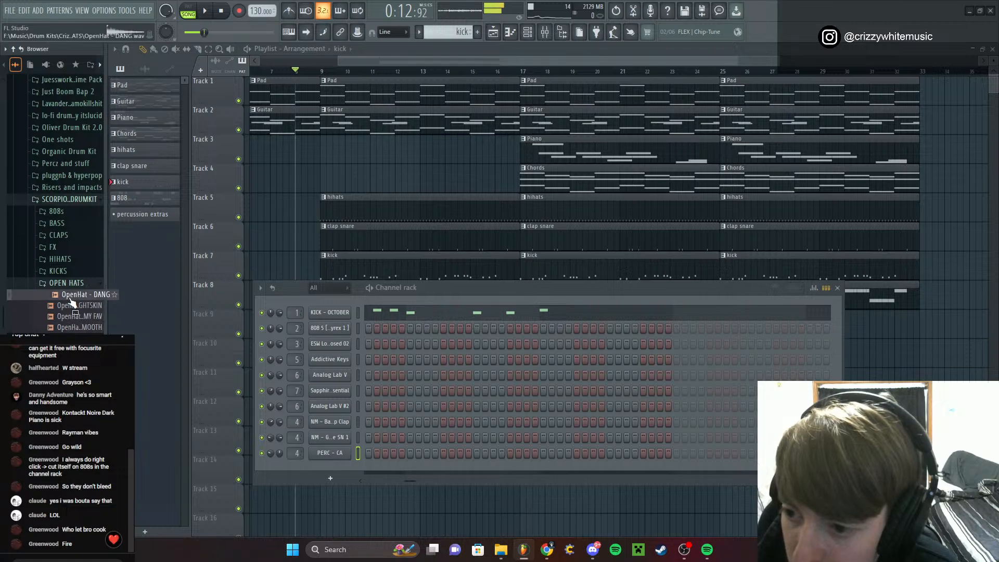
left_click(73, 282)
left_click(73, 199)
Open the Hats folder of the Echo Sound Works kit and audition the open hi-hats HH Open 02 to 05
scroll(74, 188, "up", 2)
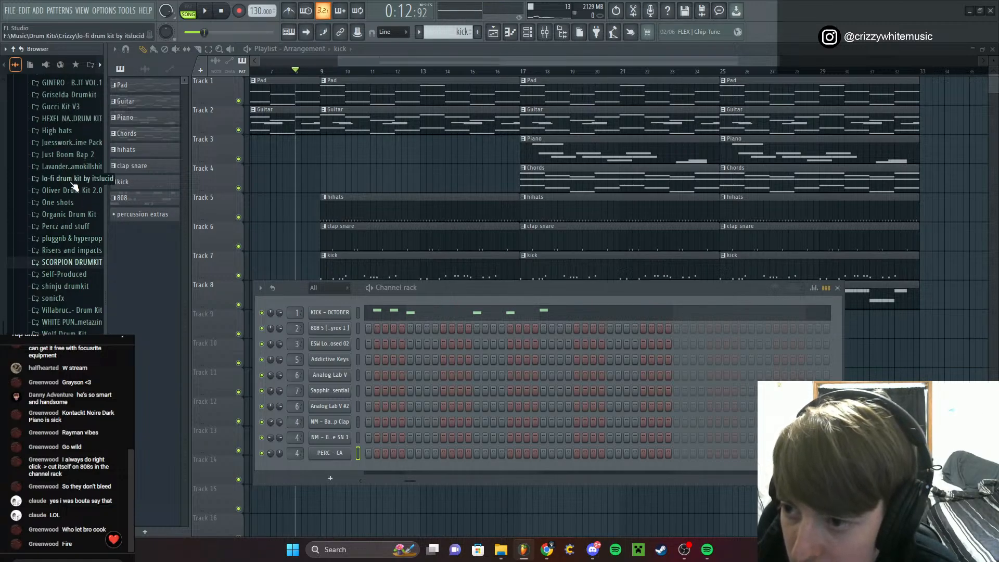
scroll(78, 219, "up", 3)
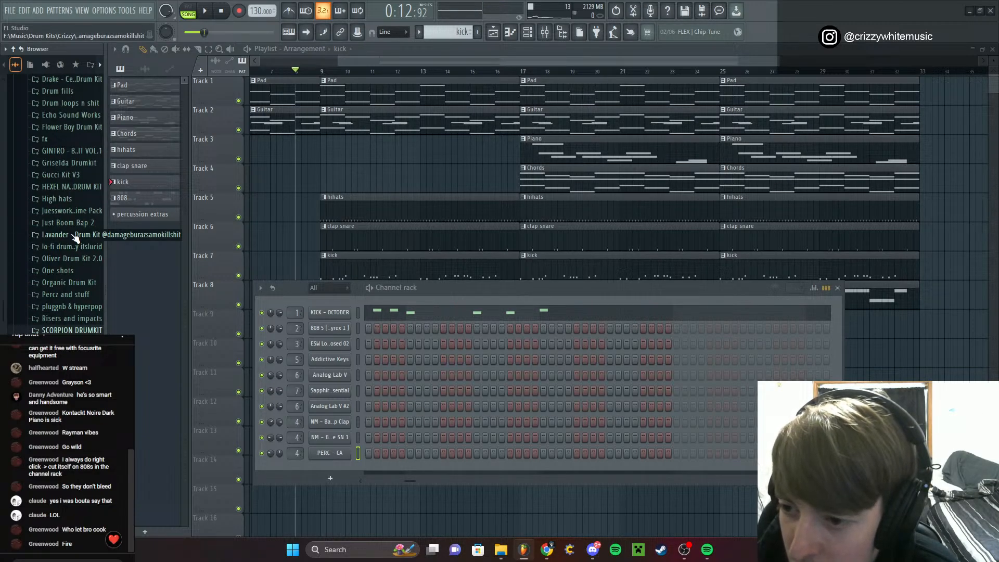
scroll(73, 187, "up", 3)
left_click(71, 182)
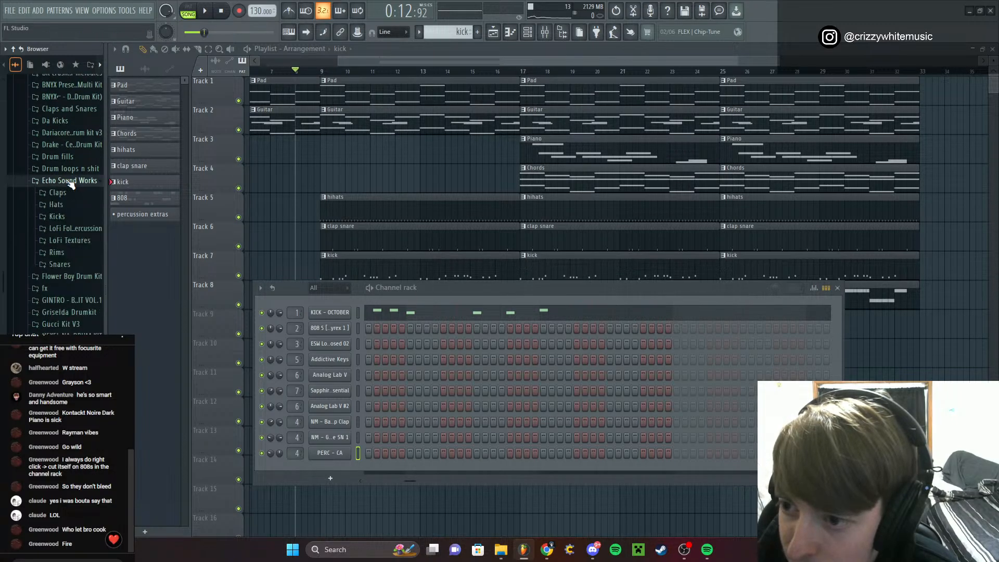
left_click(56, 204)
left_click(80, 281)
left_click(76, 292)
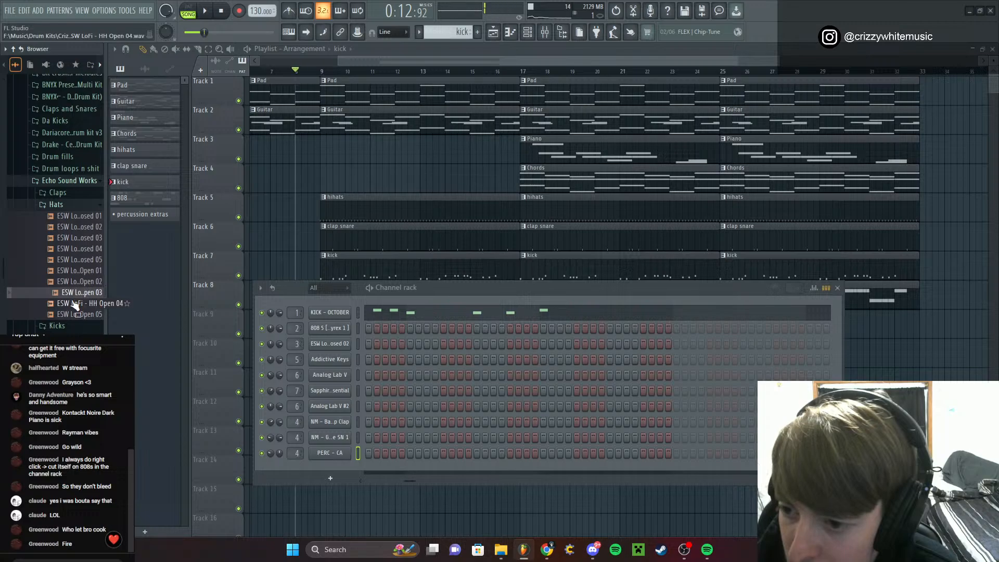
left_click(73, 303)
left_click(72, 313)
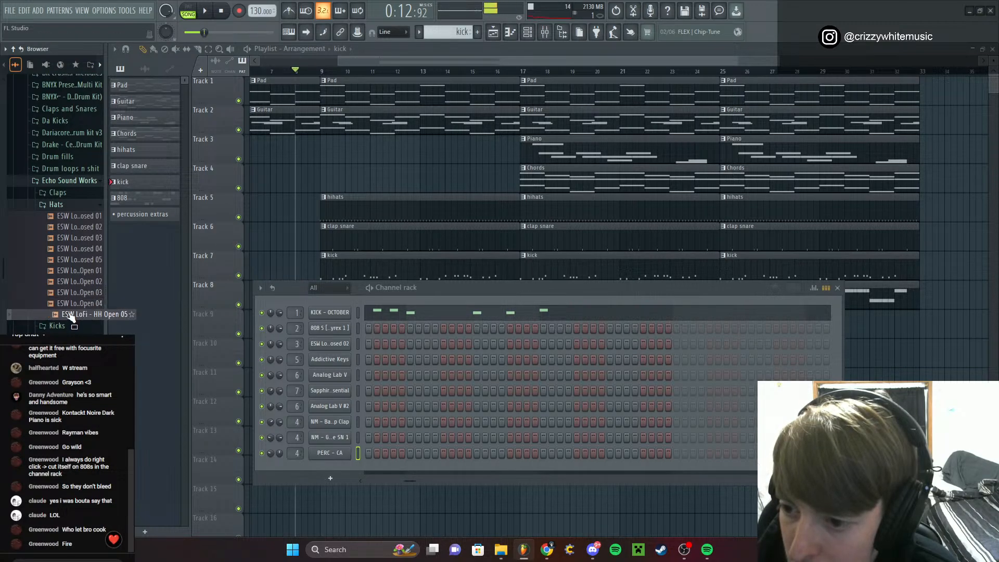
left_click(71, 282)
left_click(71, 304)
Compare HH Open 01 with HH Open 02 and 03, add HH Open 01 as a new channel, and pan it 27% right
left_click(73, 270)
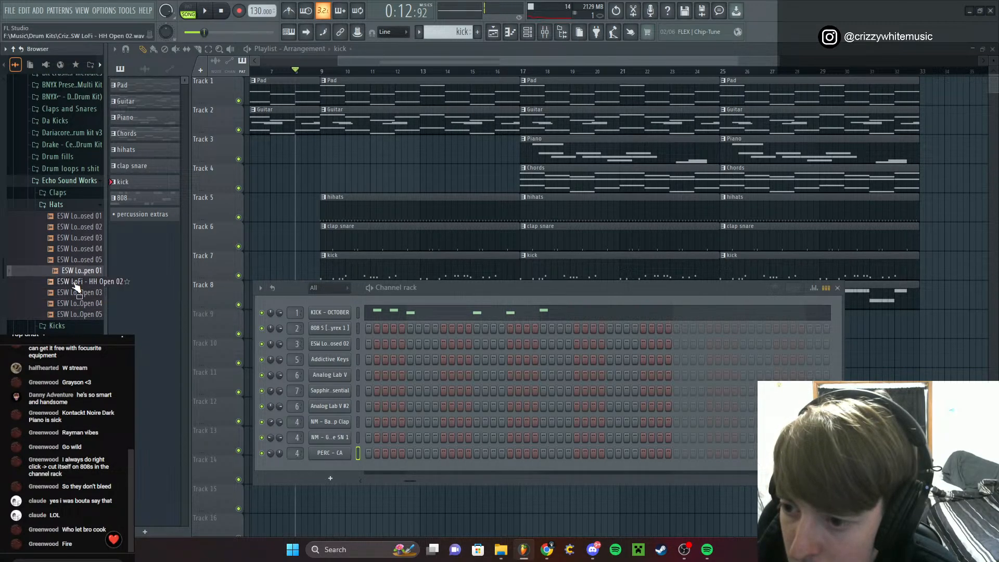
left_click(75, 284)
left_click(73, 294)
left_click(76, 270)
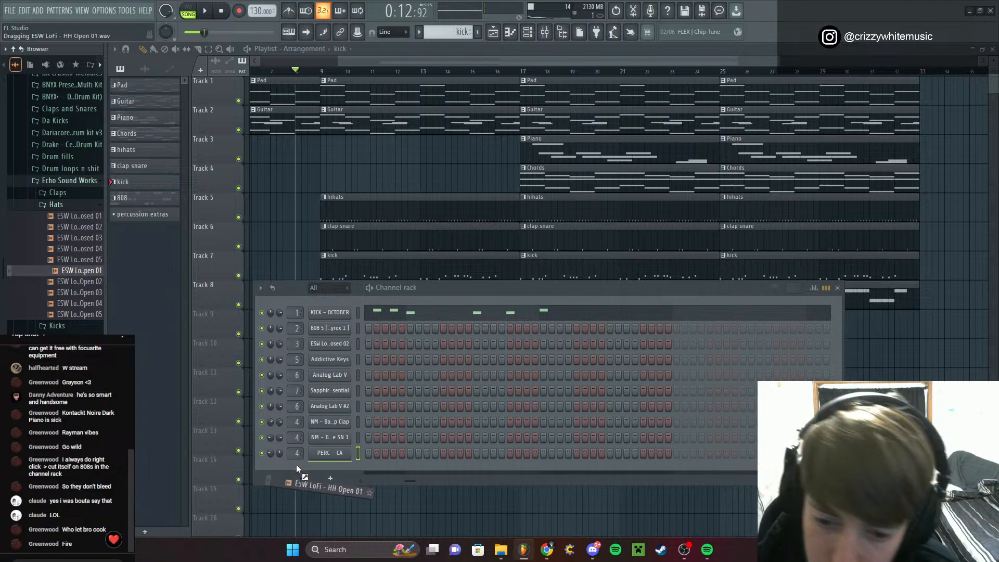
left_click_drag(84, 279, 322, 464)
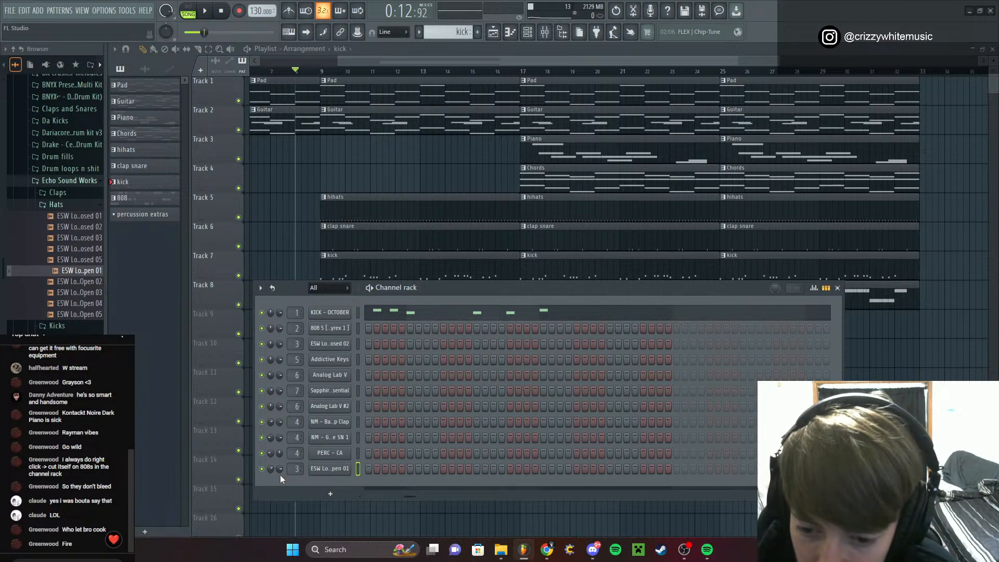
left_click_drag(279, 469, 280, 461)
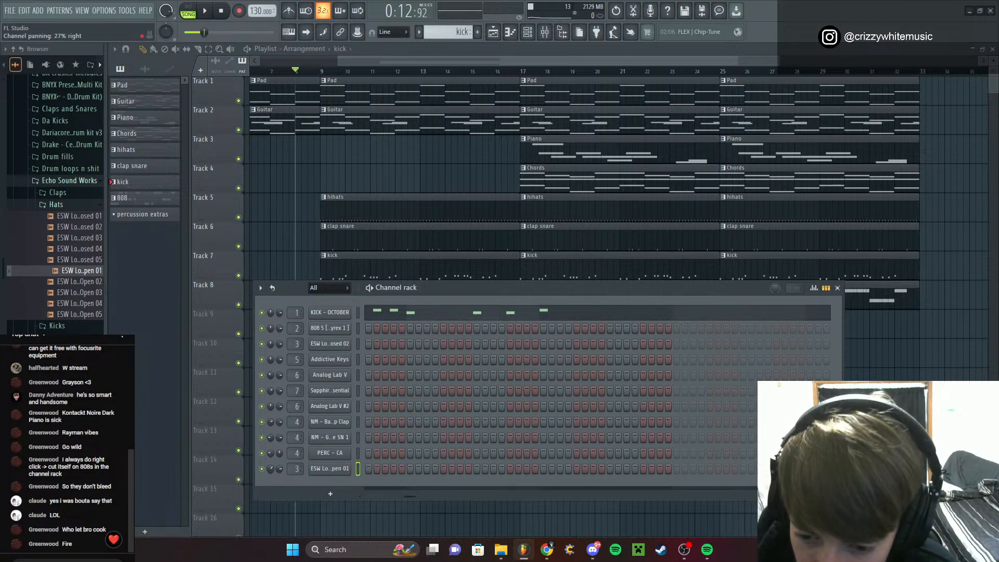
Audition samples in the Echo Sound Works Rims folder and add the ESW LoFi Walkman rim as a new channel
left_click(56, 204)
left_click(57, 252)
left_click(68, 286)
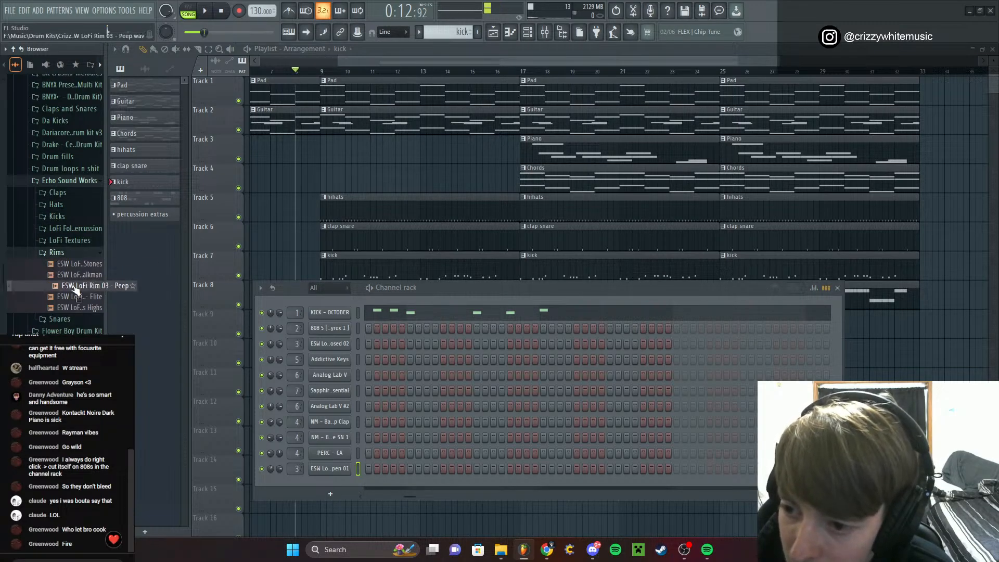
left_click(77, 275)
left_click_drag(76, 279, 307, 482)
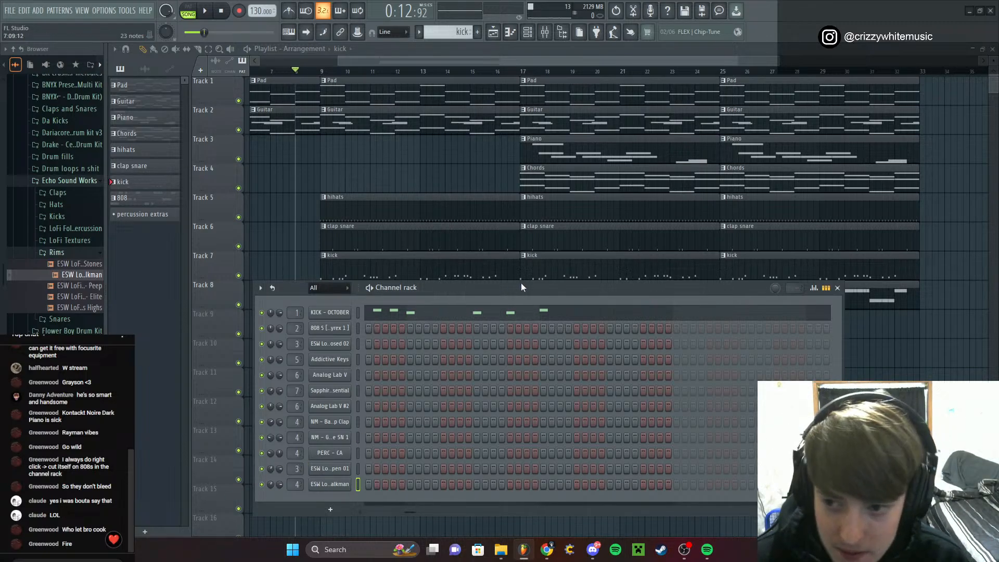
Place the percussion extras pattern on Track 9 from bar 17 to bar 25, and set the playhead to bar 17
left_click_drag(521, 283, 608, 369)
left_click(155, 214)
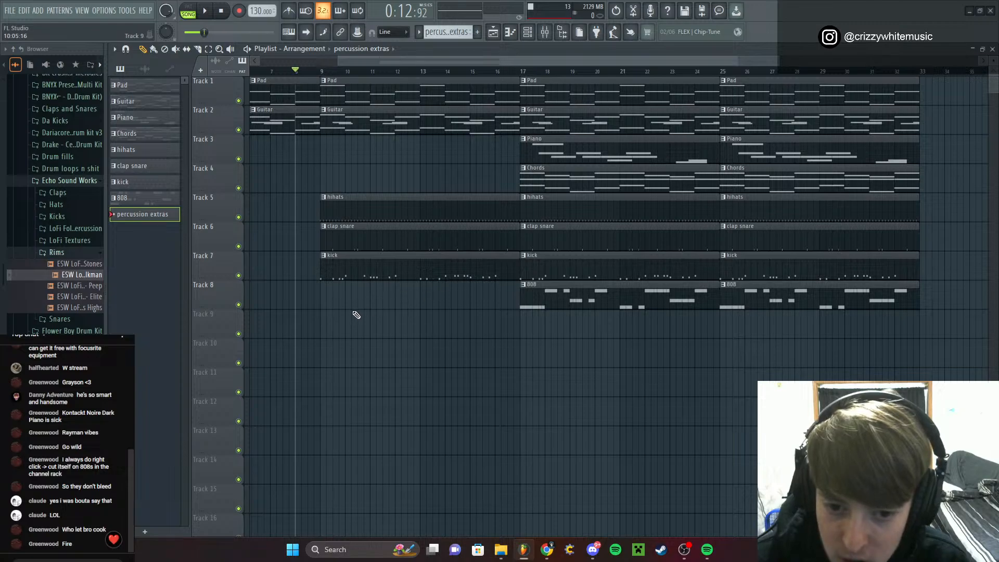
left_click_drag(526, 333, 720, 335)
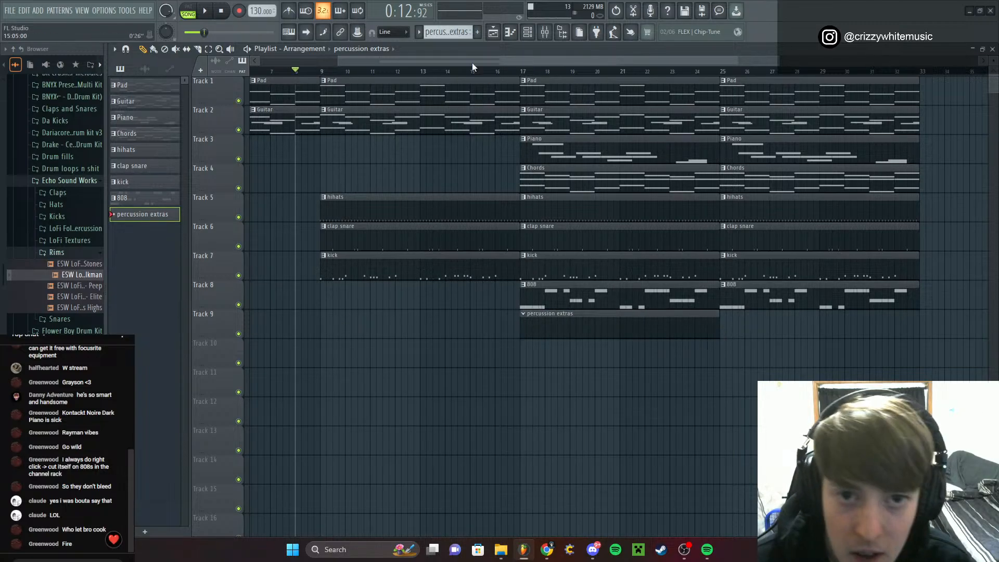
left_click(519, 71)
Show the channel rack over the middle of the playlist and filter its channels to Unsorted
left_click(527, 32)
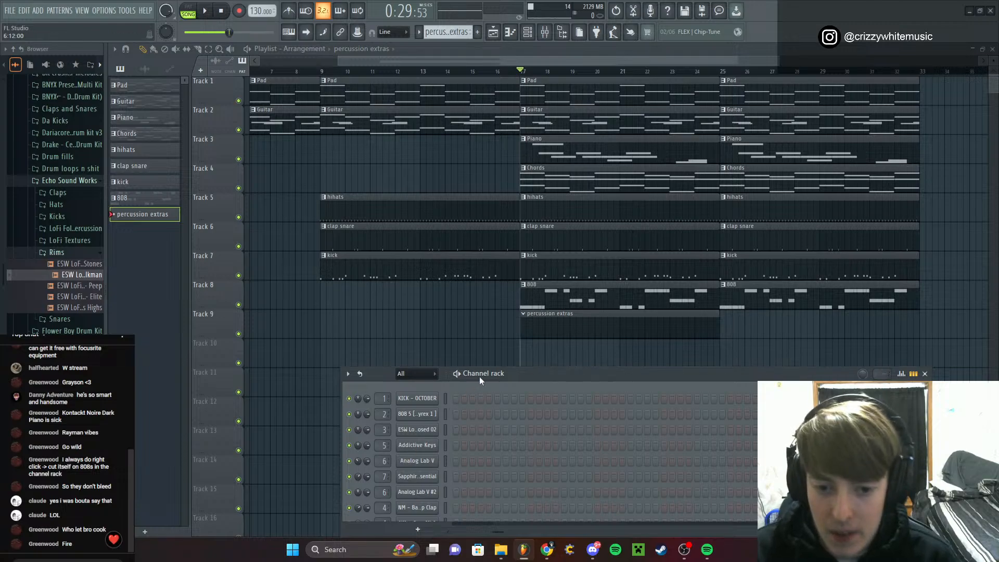
left_click_drag(479, 376, 432, 195)
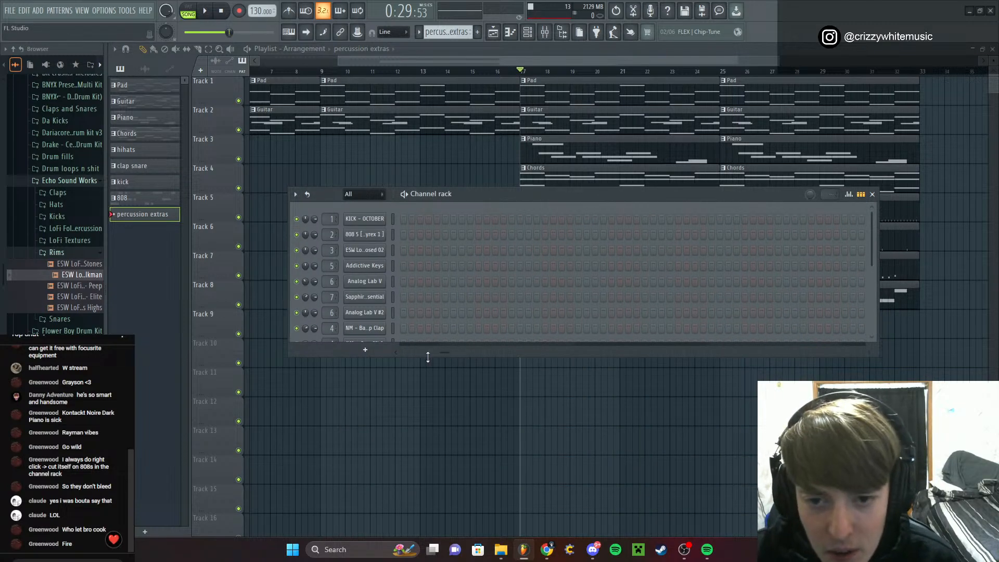
left_click(381, 196)
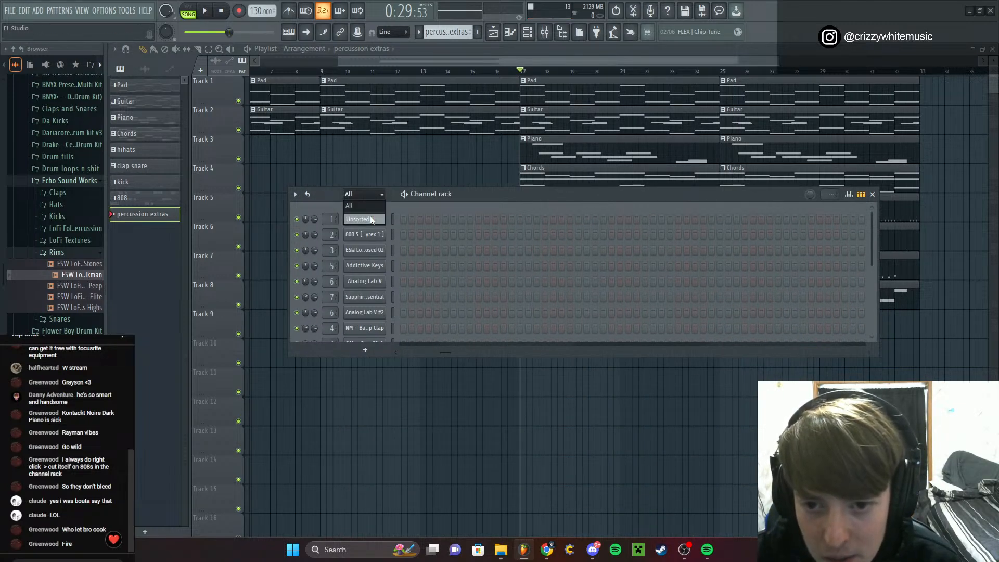
left_click(369, 217)
Apply an advanced fill to the PERC - CA channel with a sequence length of 32 and an interval of 16
right_click(358, 357)
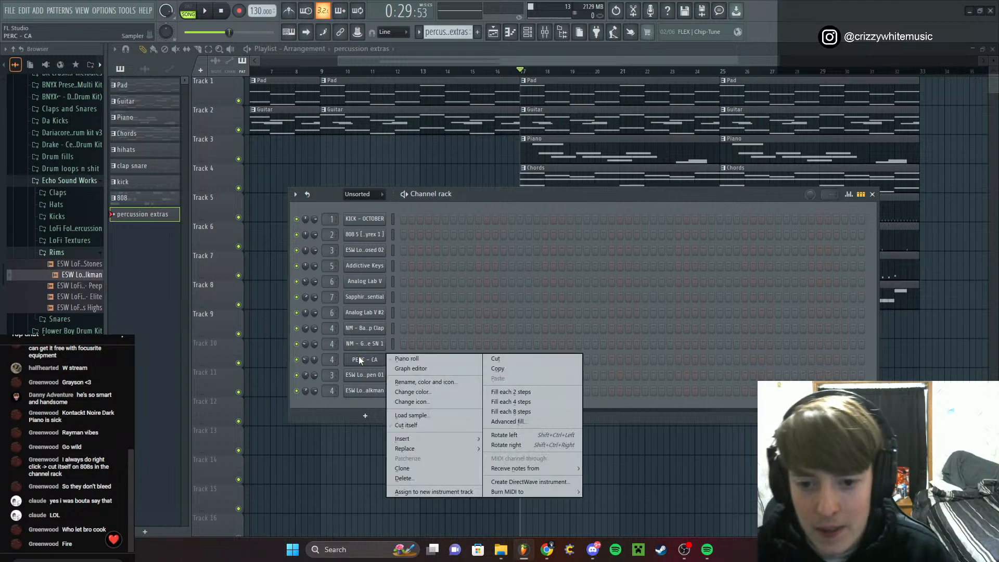
left_click(540, 421)
scroll(546, 352, "up", 3)
scroll(546, 353, "up", 12)
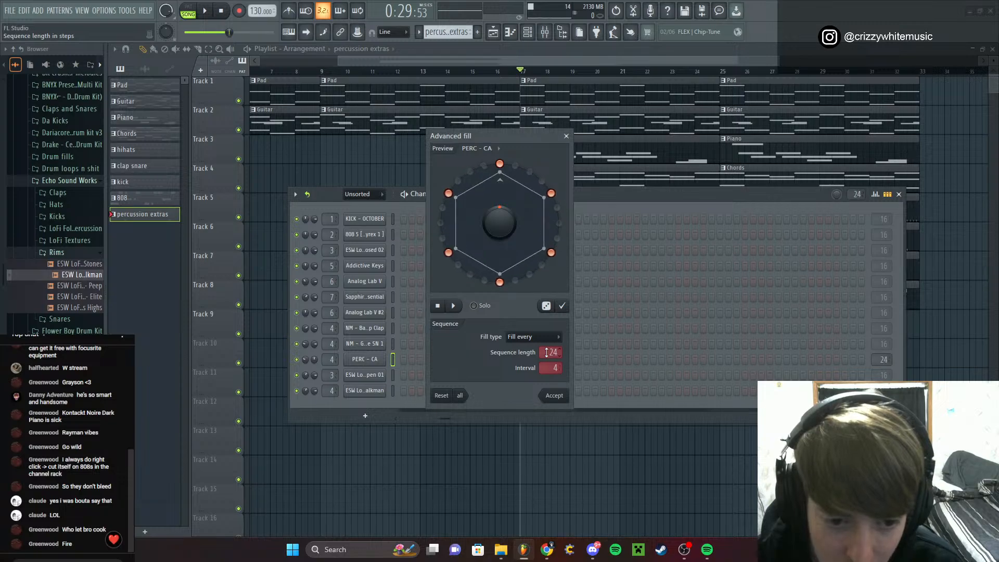
scroll(546, 353, "up", 1)
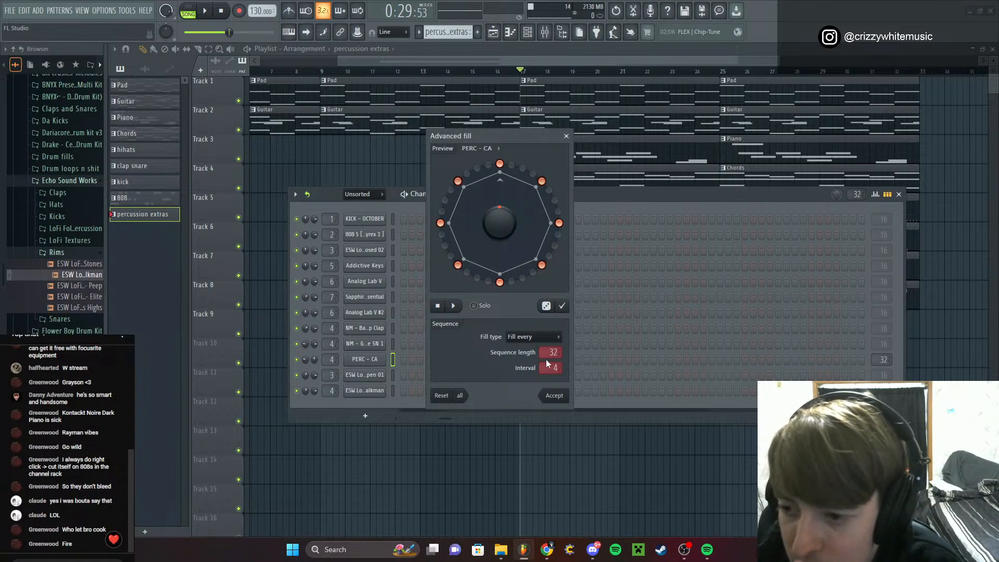
scroll(539, 368, "up", 4)
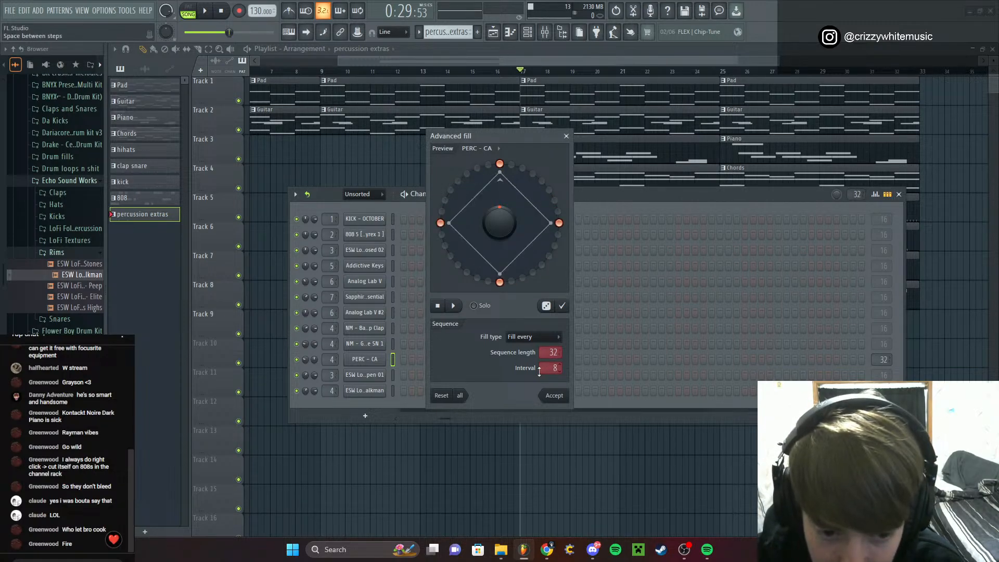
scroll(539, 368, "up", 7)
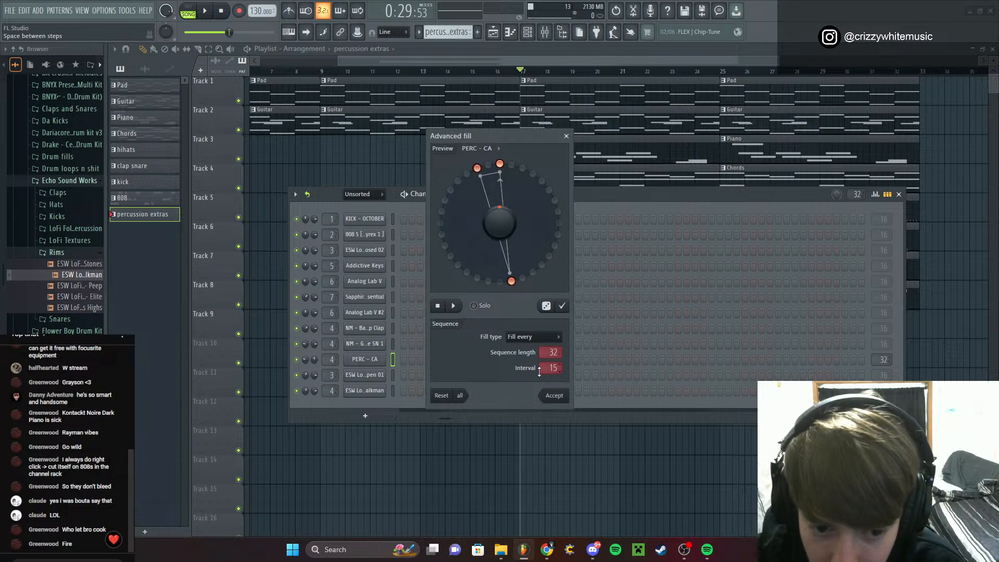
scroll(539, 369, "up", 1)
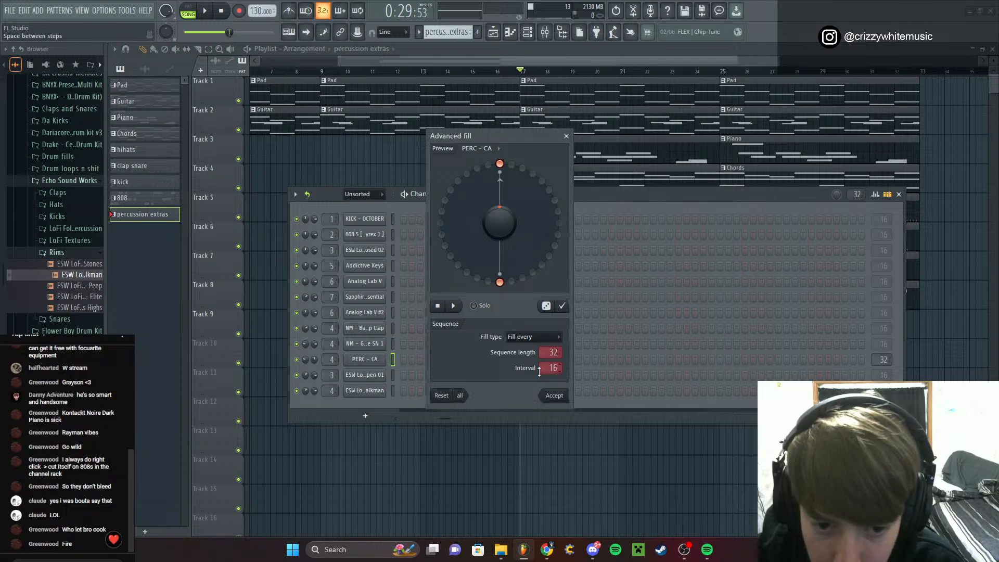
left_click(552, 403)
Apply an advanced fill to the HH Open 01 channel with a sequence length of 32, keeping the interval at 4
right_click(371, 374)
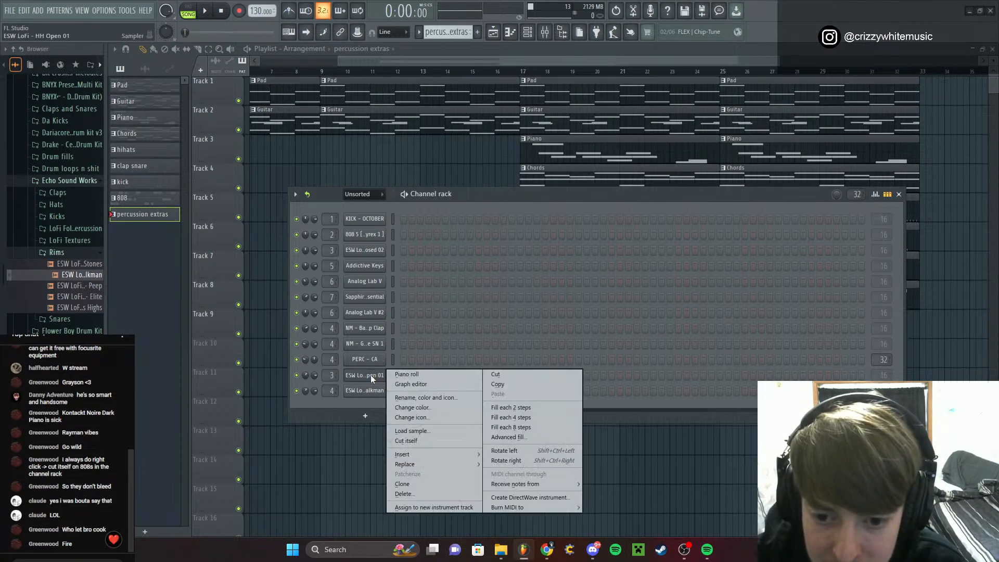
left_click(504, 438)
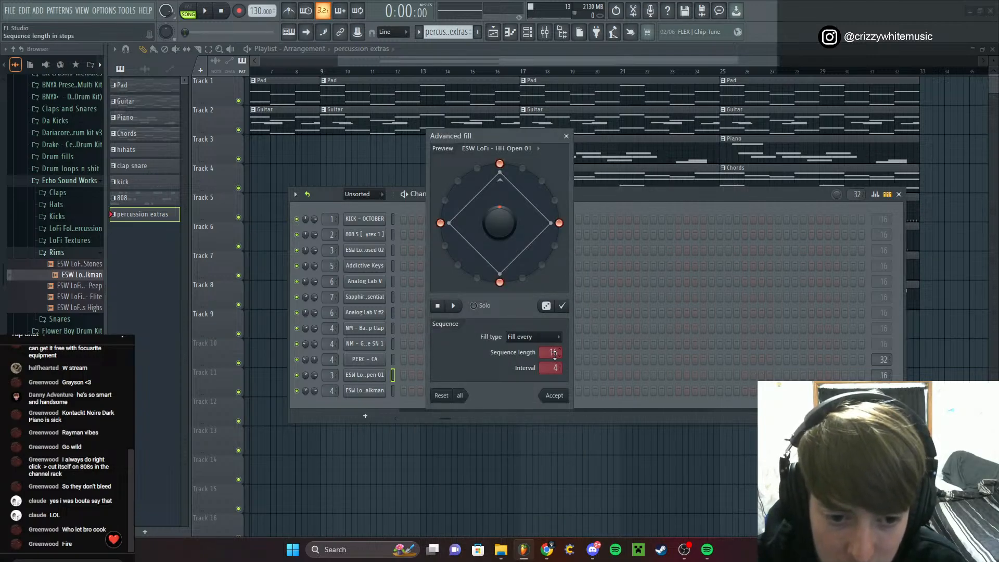
scroll(554, 354, "up", 18)
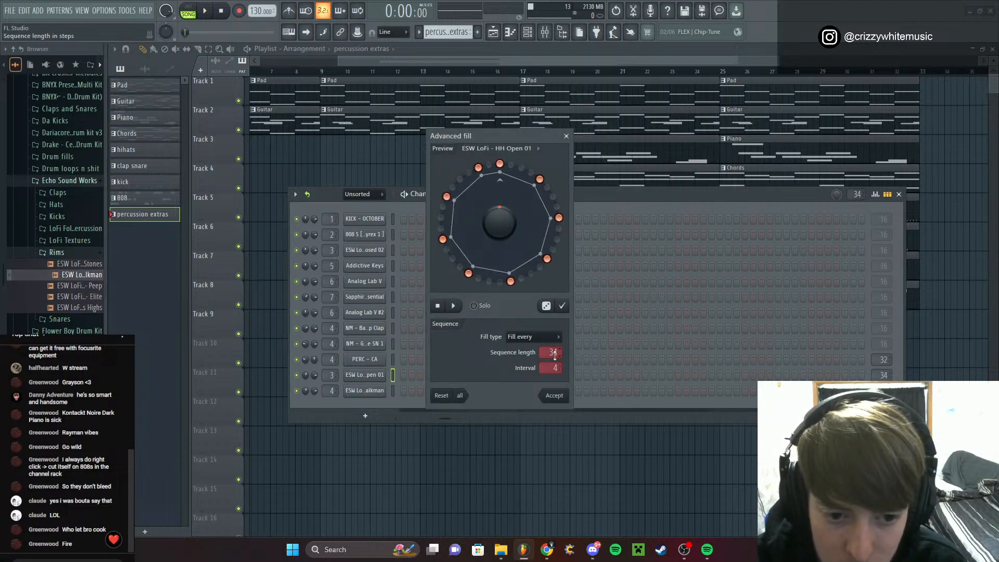
scroll(554, 354, "down", 2)
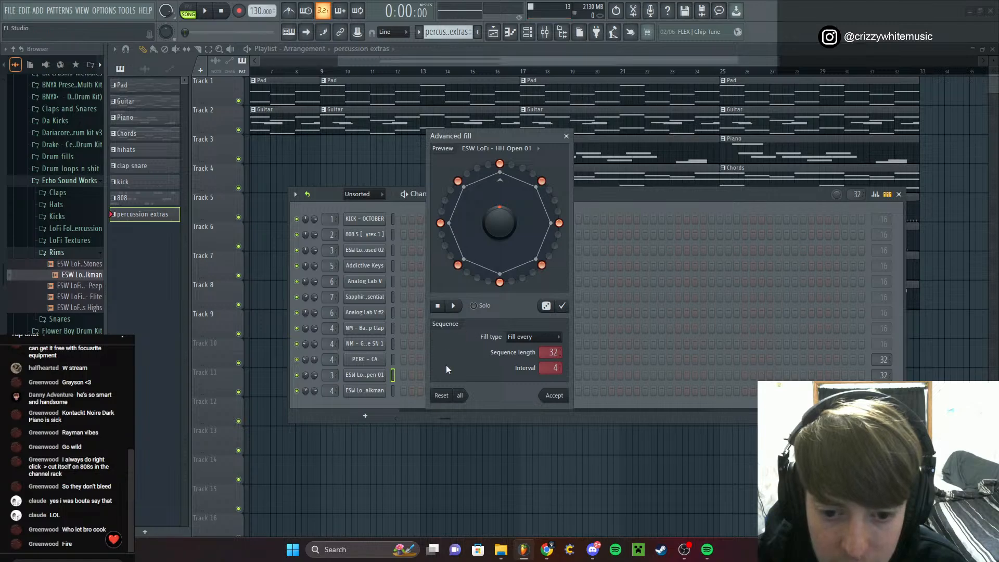
left_click(555, 396)
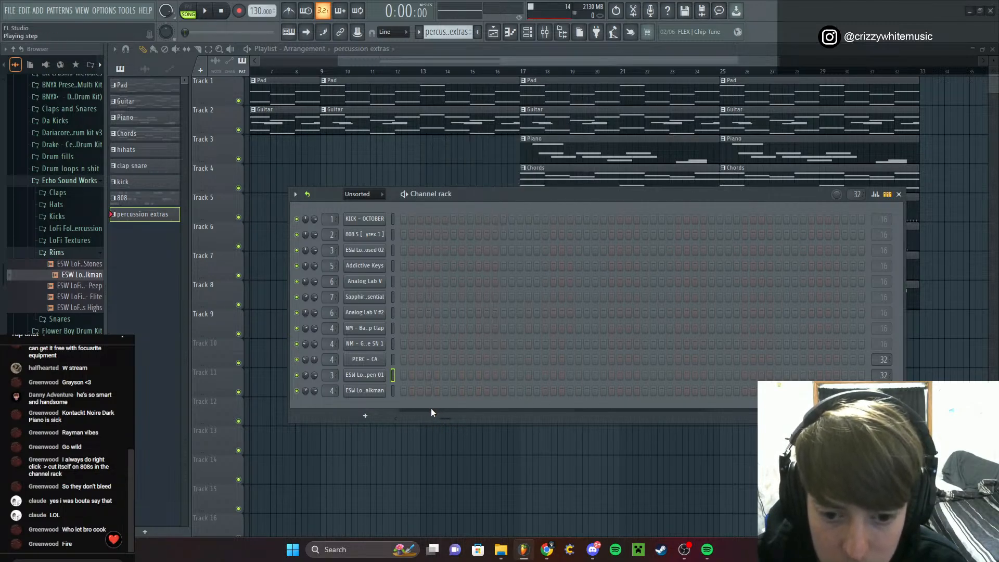
Apply an advanced fill to the HH Open 01 channel with length 32 and interval 32, rotated so the hit lands on step 9
right_click(361, 375)
left_click(523, 440)
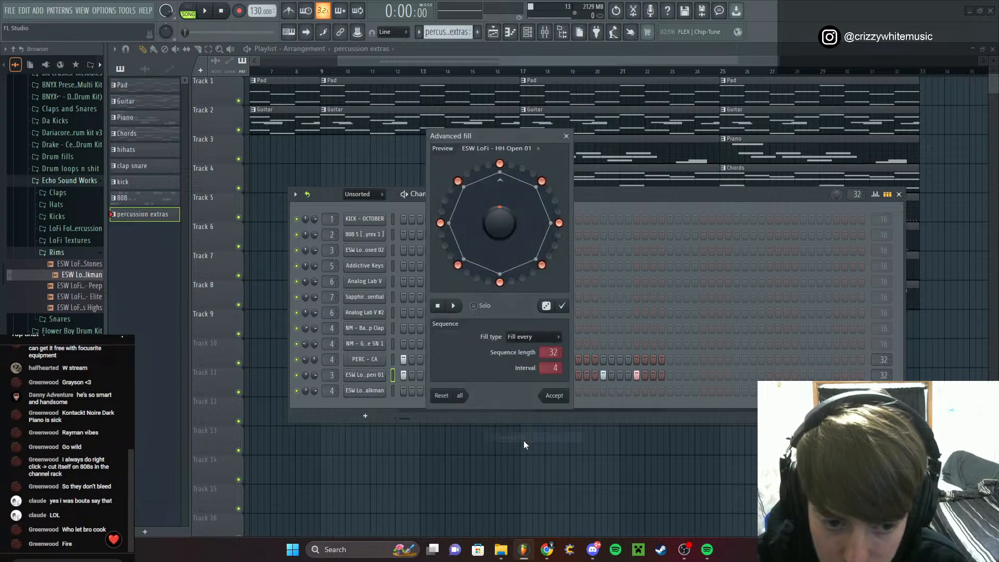
left_click_drag(551, 368, 553, 366)
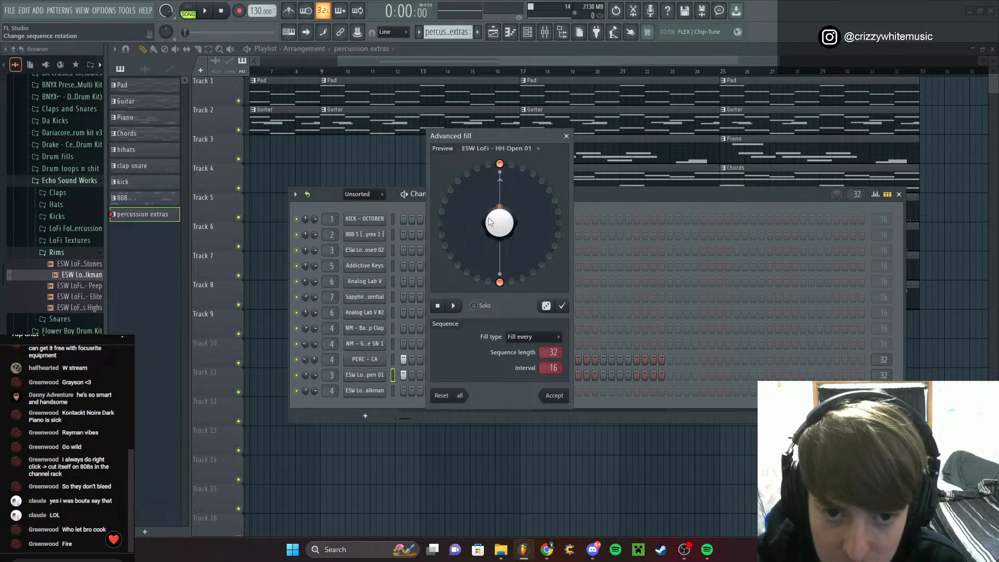
left_click_drag(500, 222, 499, 216)
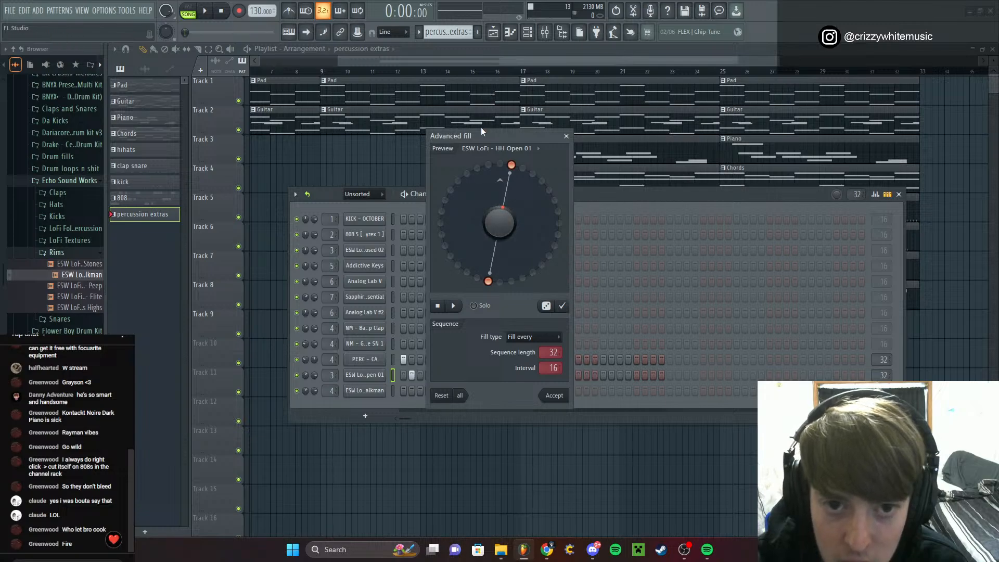
left_click_drag(491, 132, 702, 107)
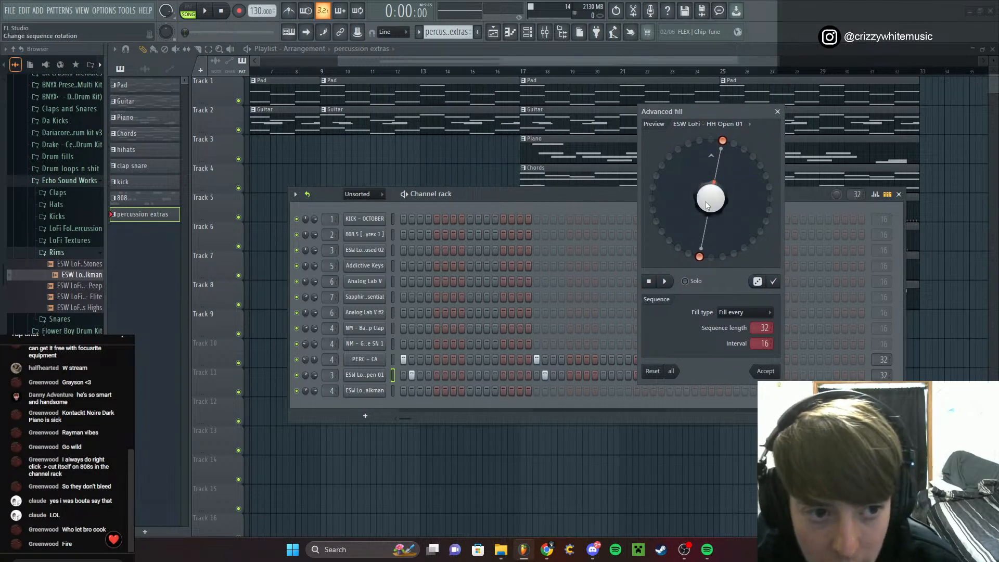
left_click_drag(710, 198, 711, 176)
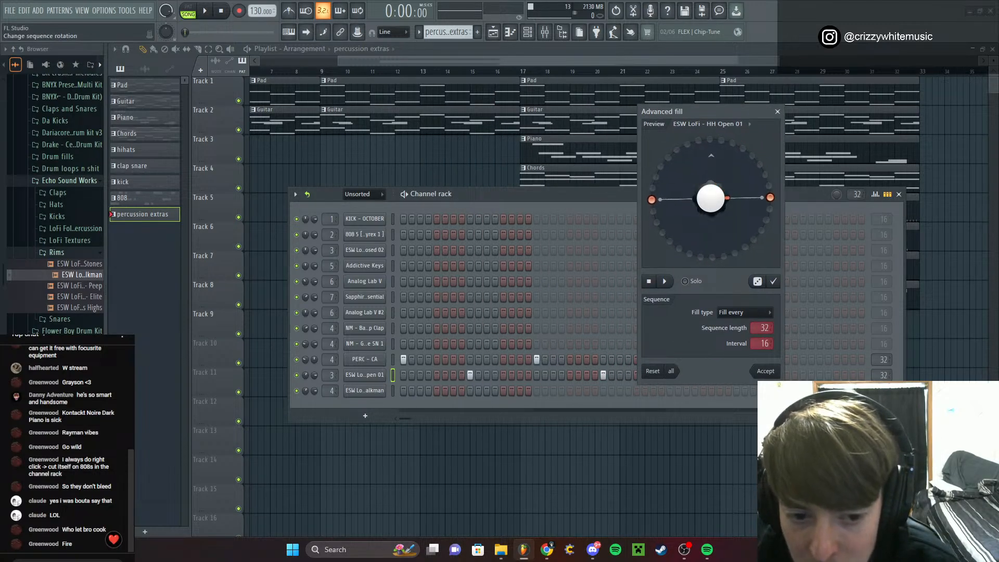
scroll(765, 346, "up", 7)
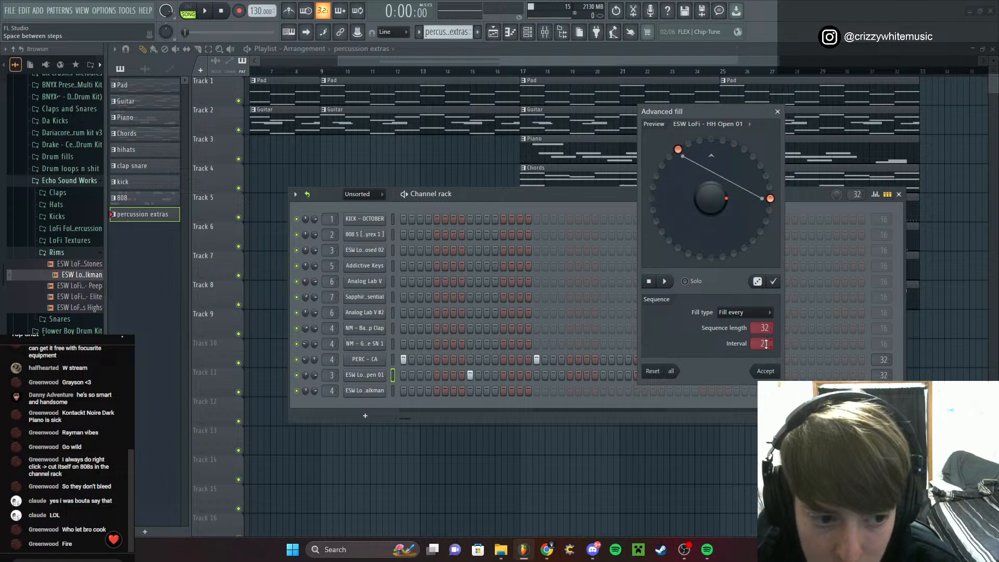
scroll(765, 346, "up", 1)
scroll(765, 346, "up", 8)
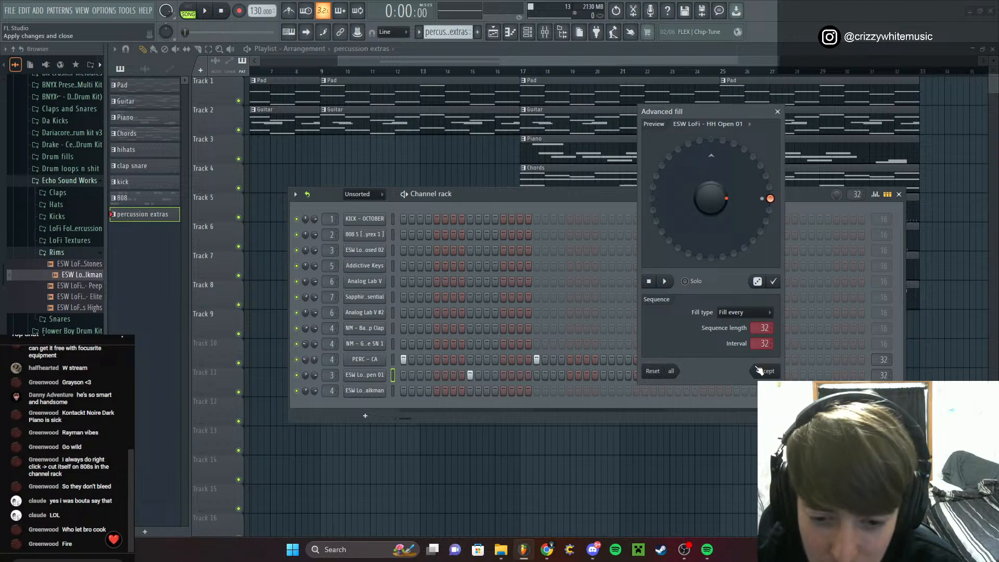
left_click(766, 371)
Apply an advanced fill to the Rim 02 - Walkman channel with sequence length 32 and interval 8, and close the channel rack
right_click(380, 391)
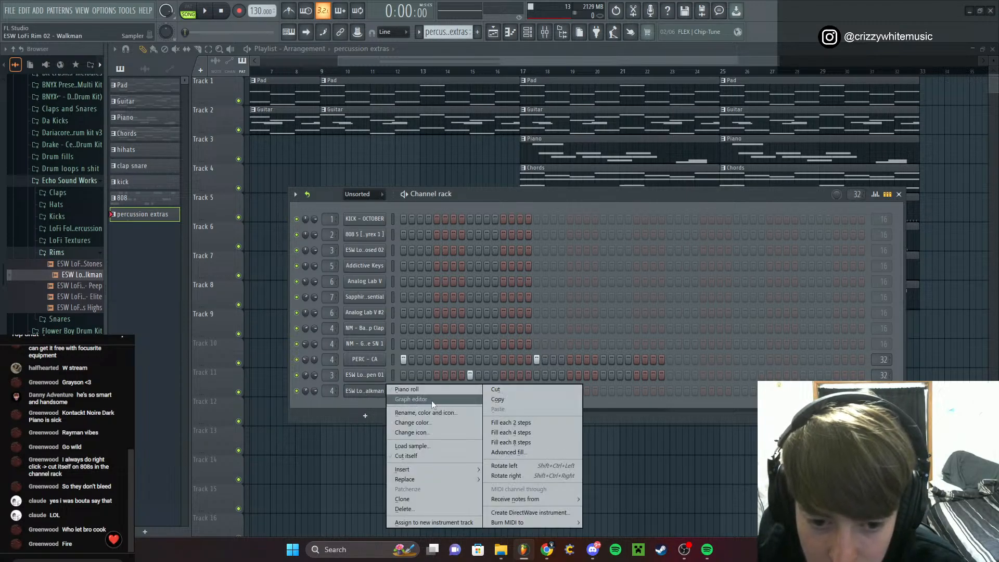
left_click(514, 452)
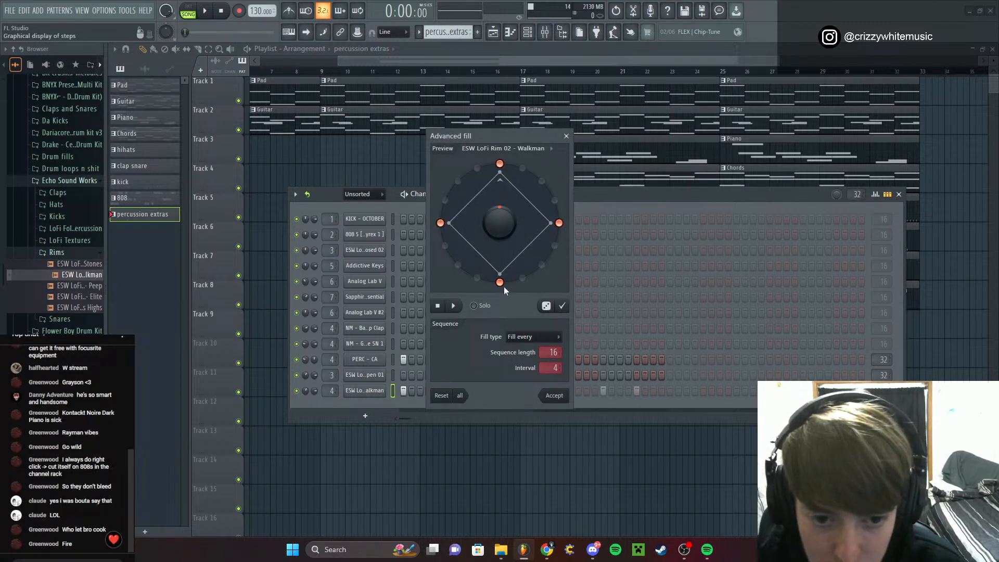
scroll(560, 356, "up", 16)
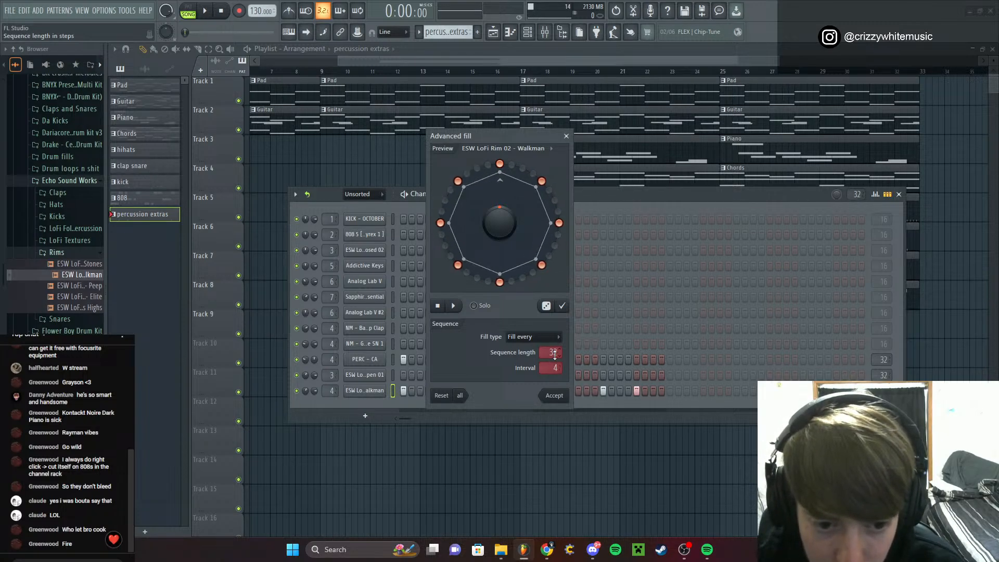
scroll(555, 369, "up", 4)
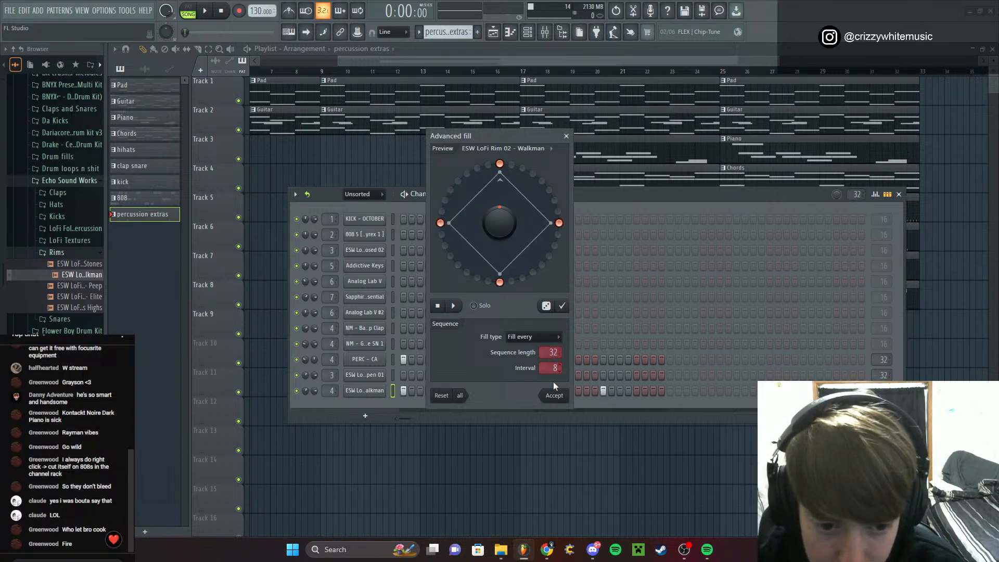
left_click(555, 395)
left_click(899, 194)
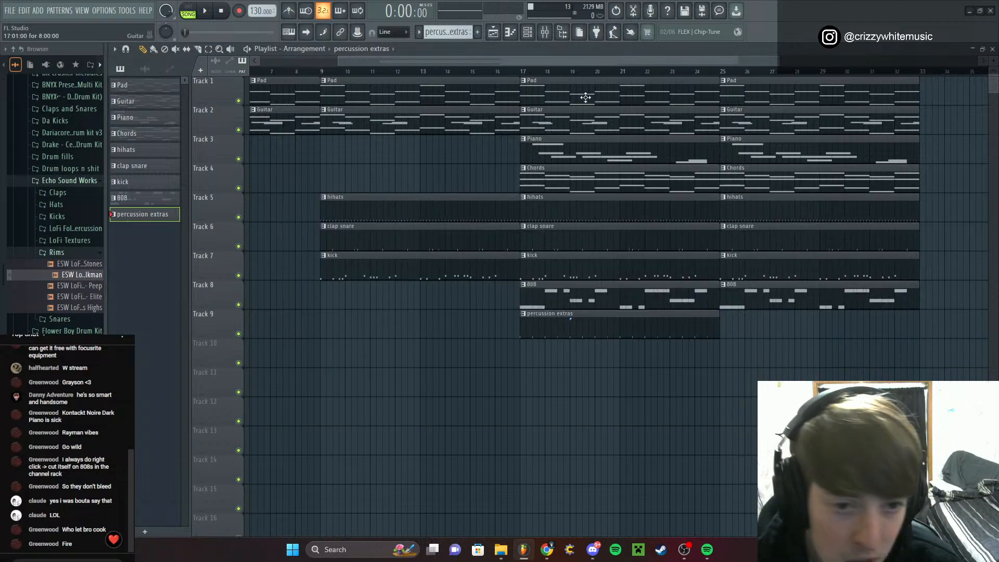
Set the channel volumes to 51% for HH Open 01 and 56% for Rim 02 - Walkman during playback, and stop playback
key("space")
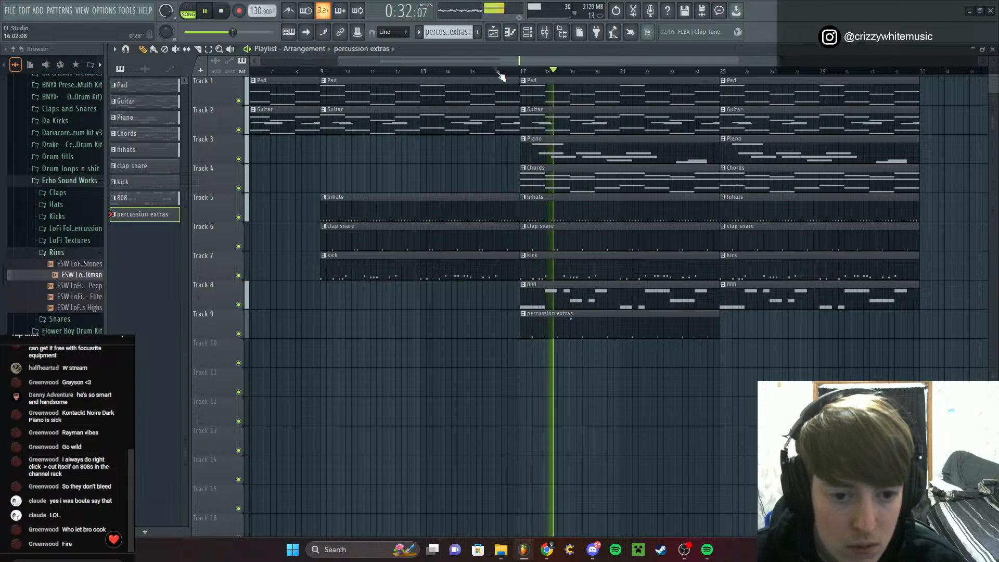
left_click(527, 32)
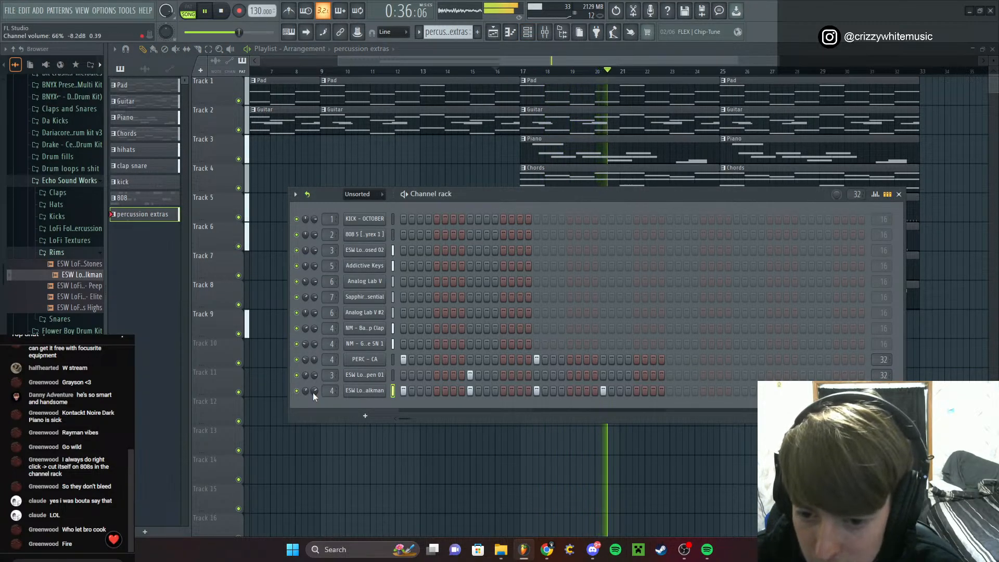
mouse_move(313, 392)
left_mouse_down()
mouse_move(313, 404)
mouse_move(314, 377)
left_mouse_up()
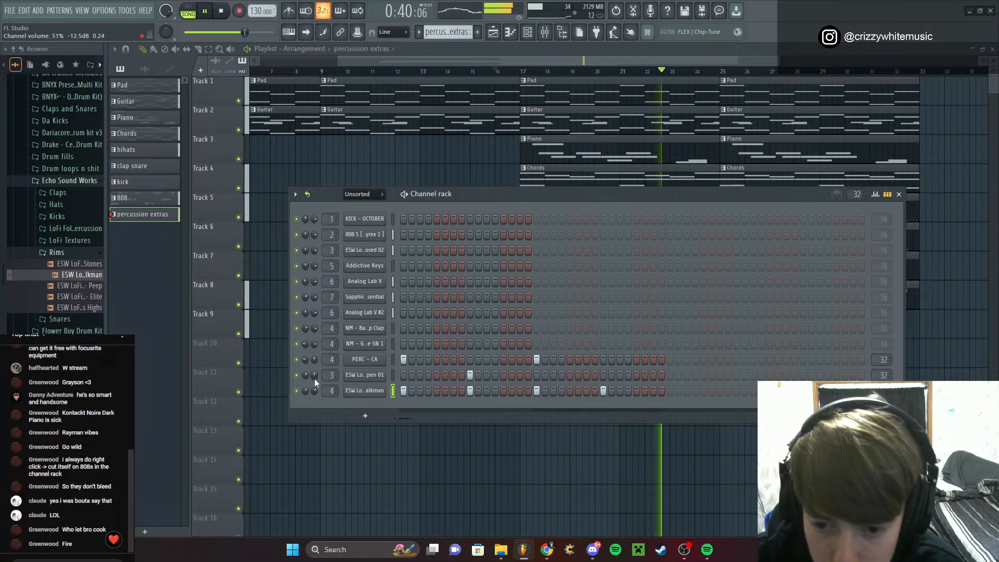
left_click_drag(314, 390, 315, 391)
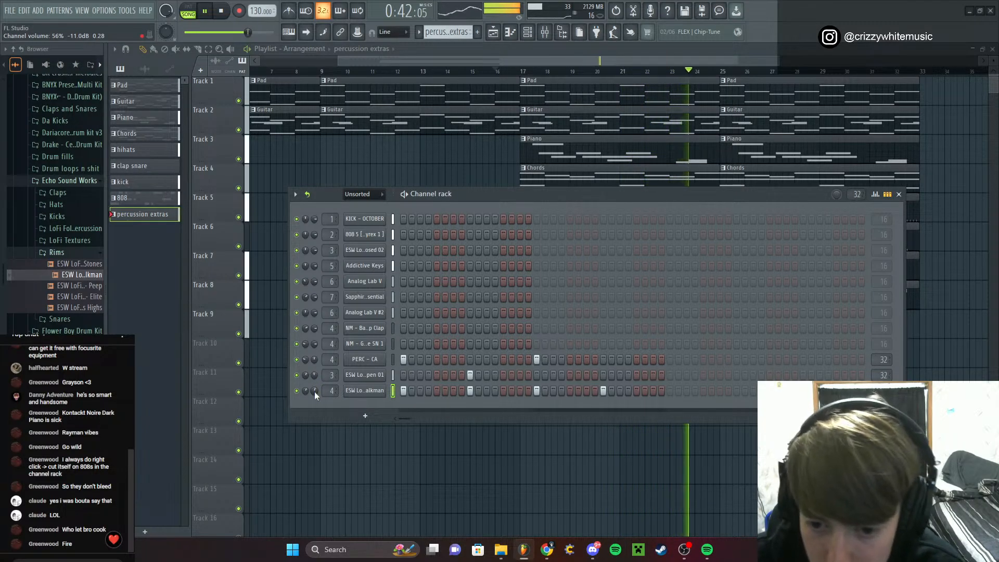
left_click(899, 195)
key("space")
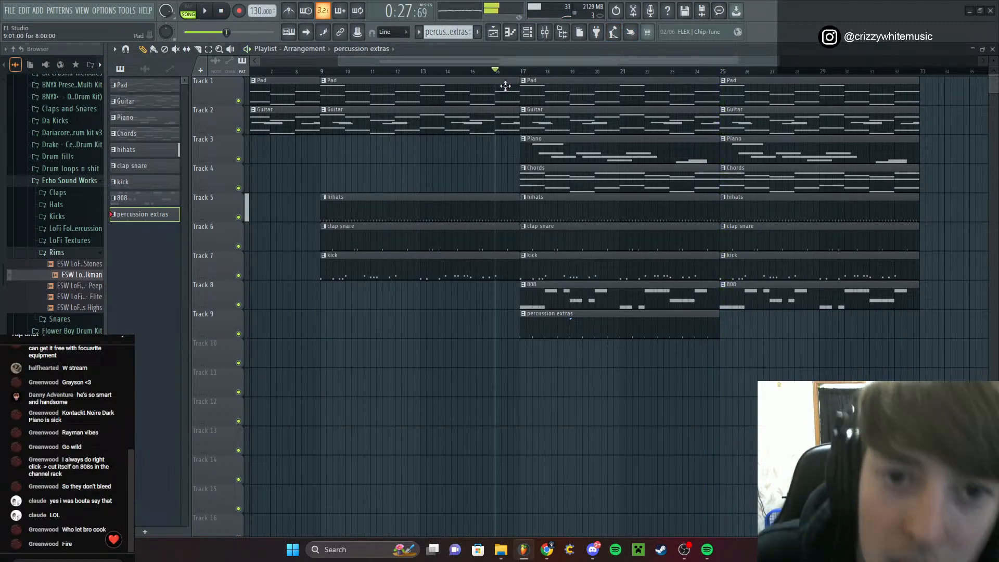
Load Fruity Parametric EQ 2 into effect slot 1 of mixer track Insert 4 and start playback
left_click(547, 31)
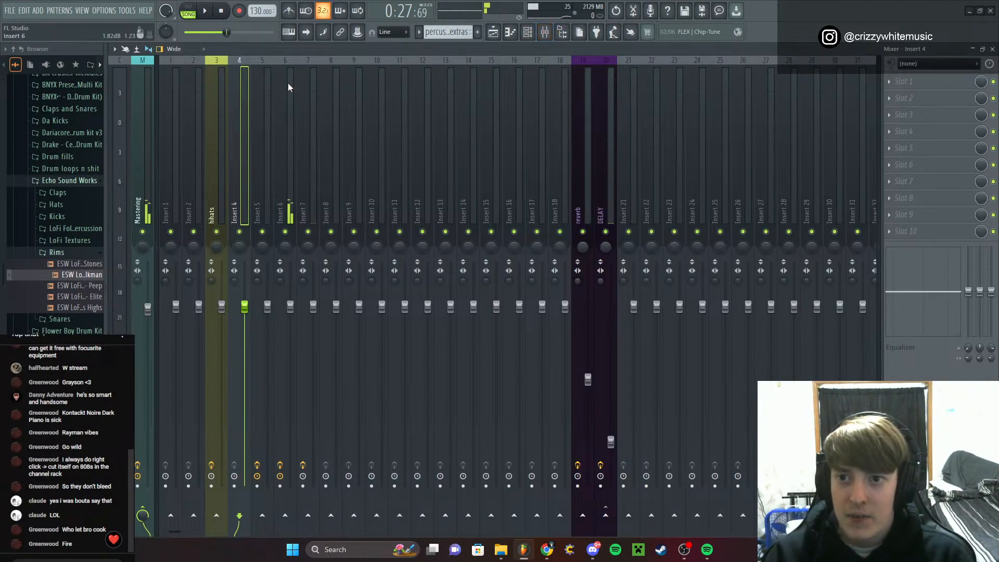
left_click(262, 72)
left_click(213, 69)
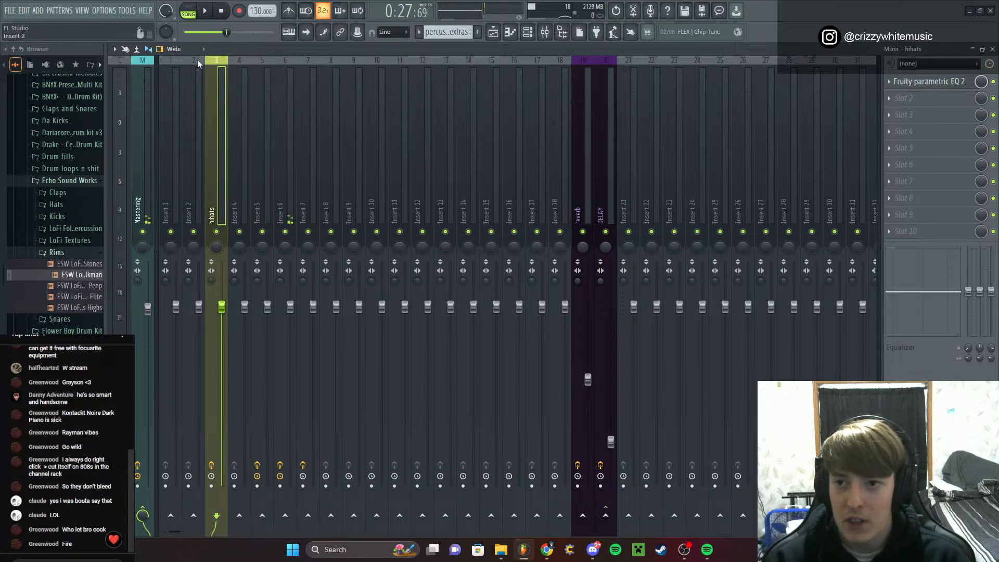
left_click(239, 68)
key("space")
left_click(919, 83)
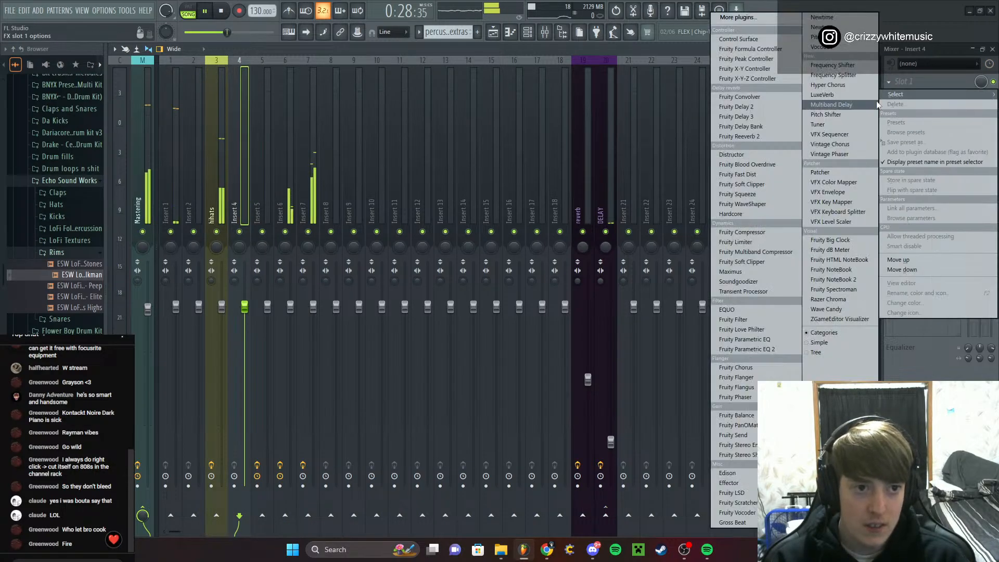
left_click(731, 350)
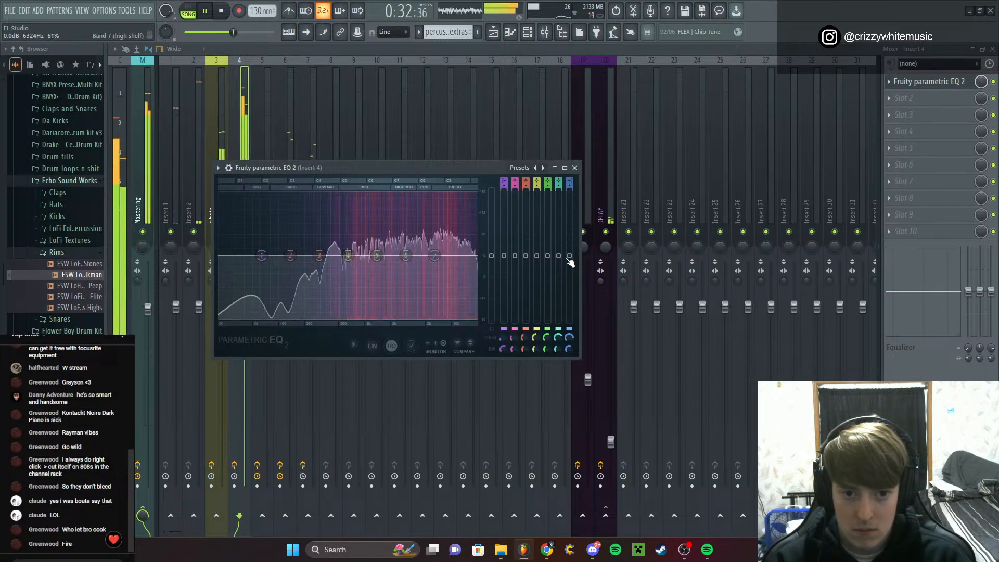
Cut the low and high bands of Insert 4's parametric EQ, with the band 7 shelf at about -2.5 dB, and stop playback
left_click_drag(570, 256, 515, 271)
left_click_drag(504, 256, 504, 272)
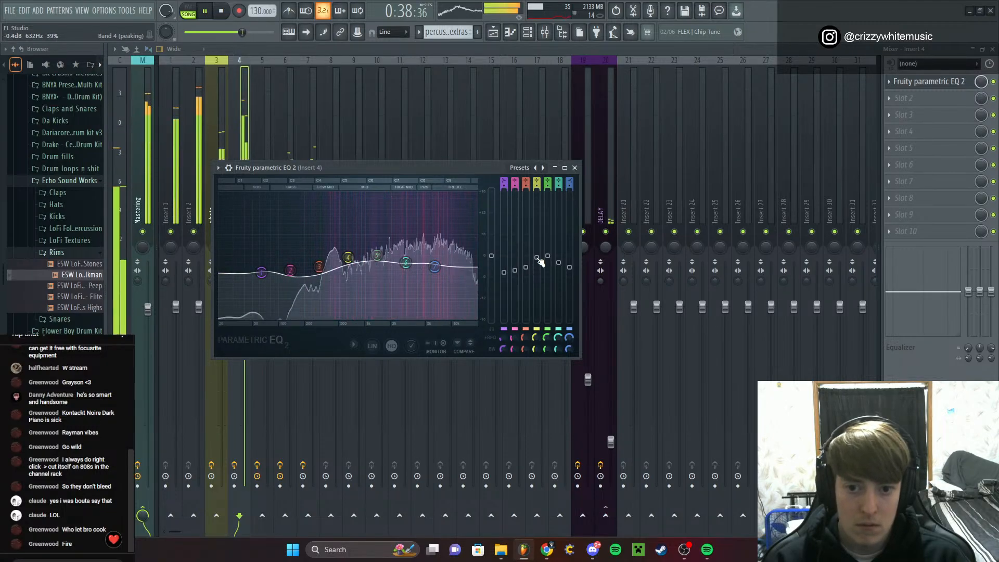
mouse_move(559, 262)
left_mouse_down()
mouse_move(548, 258)
mouse_move(570, 264)
left_mouse_up()
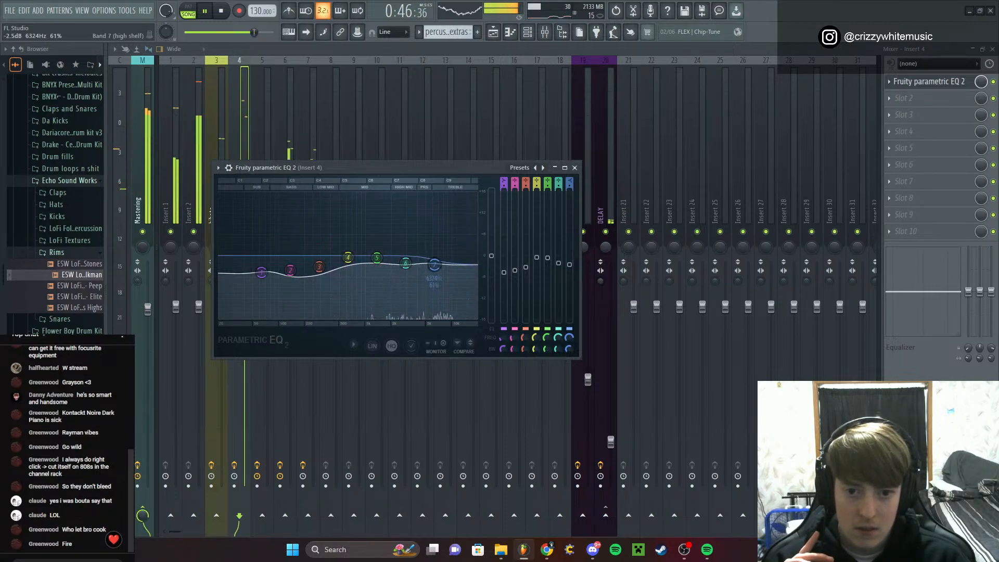
left_click(575, 168)
key("space")
Load Fruity Reeverb 2 into effect slot 9 of Insert 4 with the Small Studio preset
left_click(904, 98)
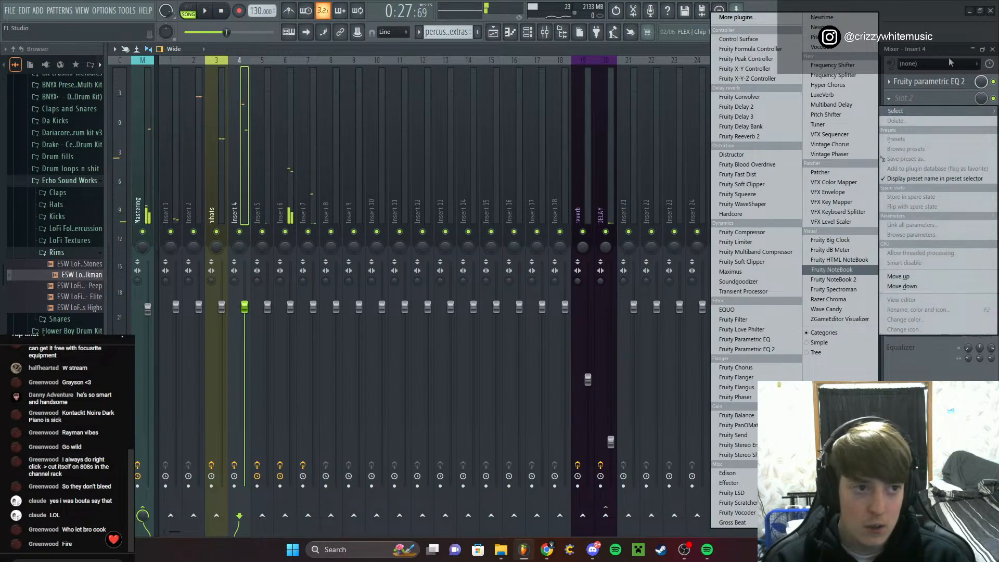
left_click(931, 68)
left_click(905, 215)
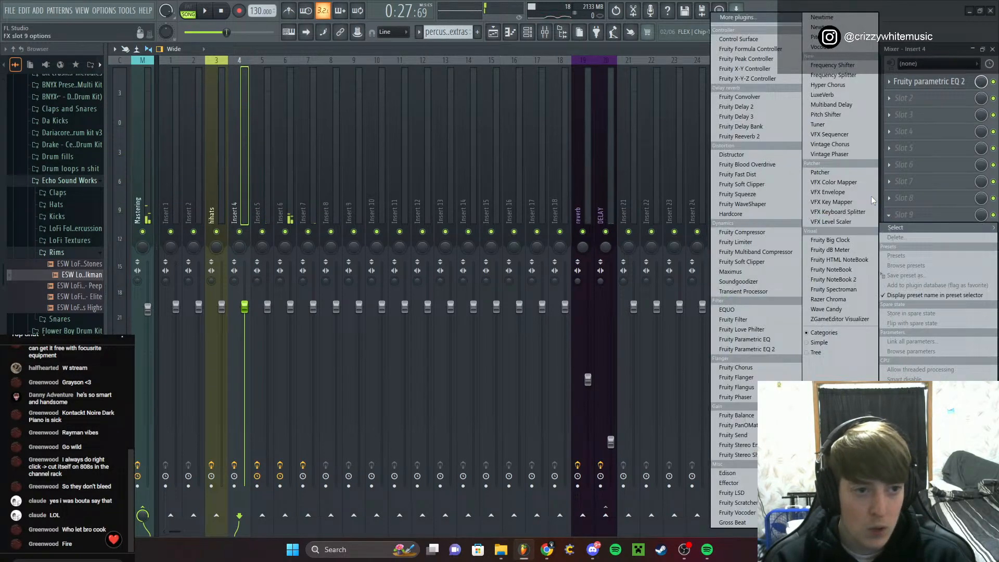
left_click(763, 137)
left_click(539, 167)
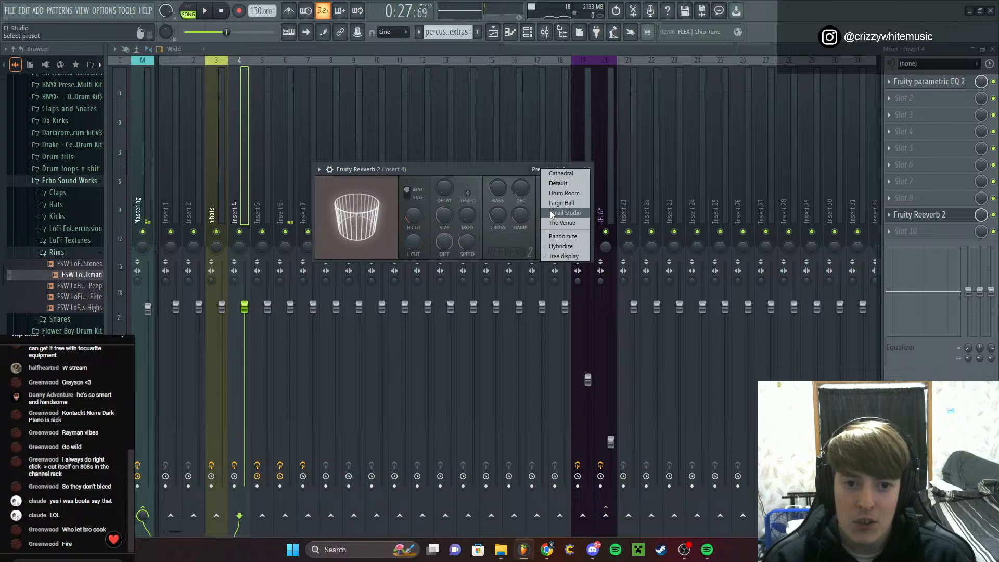
left_click(551, 212)
left_click(589, 169)
Change Insert 4's reverb preset to Large Hall and set the effect's mix level to 12%
left_click(947, 217)
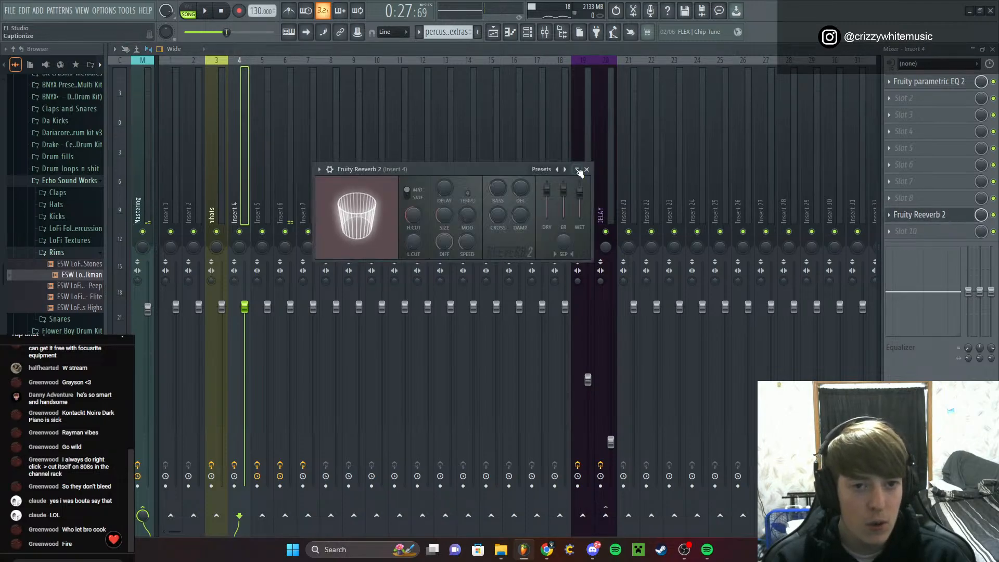
left_click(547, 169)
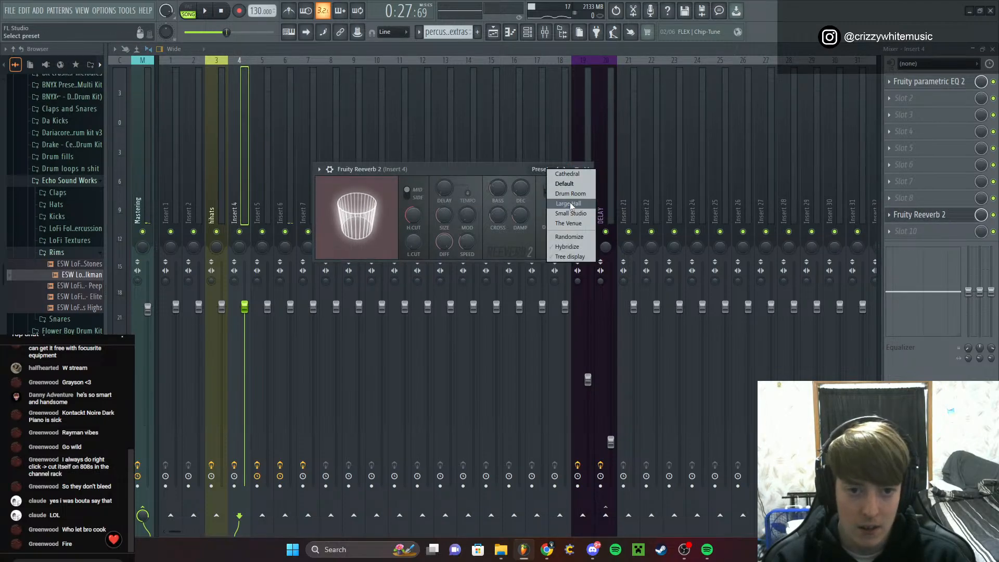
left_click(570, 202)
left_click(934, 219)
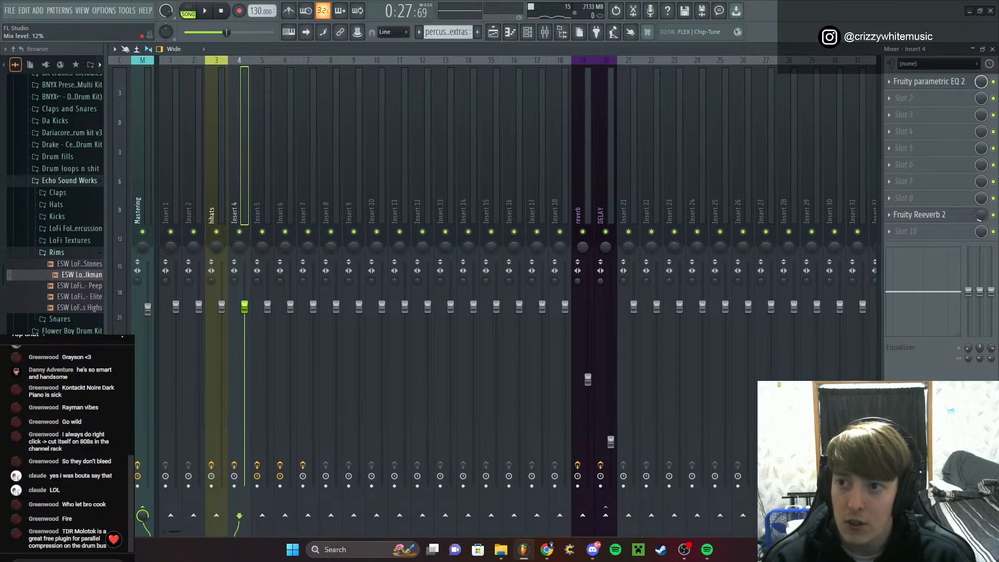
Send Insert 4 to the DELAY mixer track and adjust its send level, keeping Insert 4 selected
left_click_drag(611, 518, 612, 510)
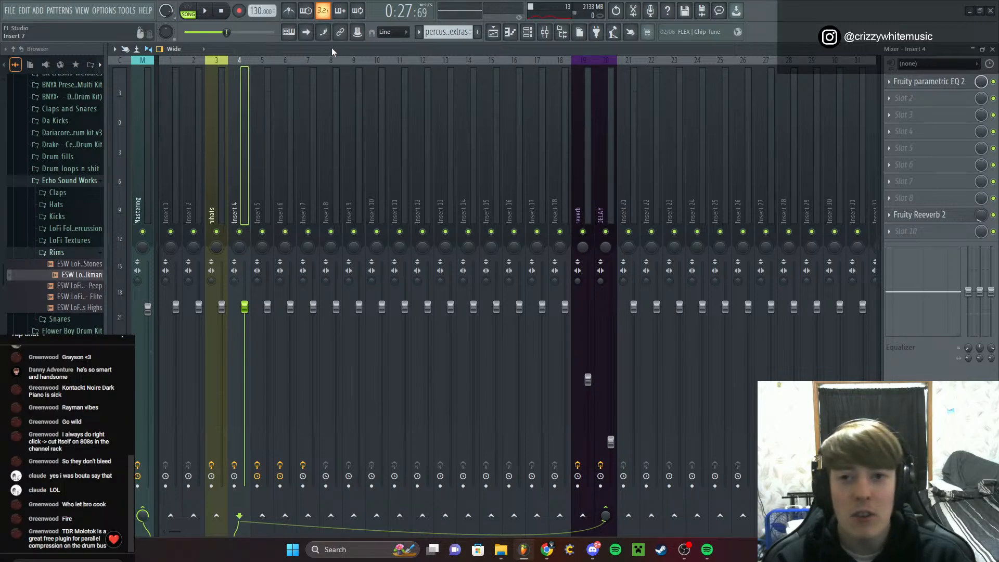
left_click(141, 63)
left_click(218, 61)
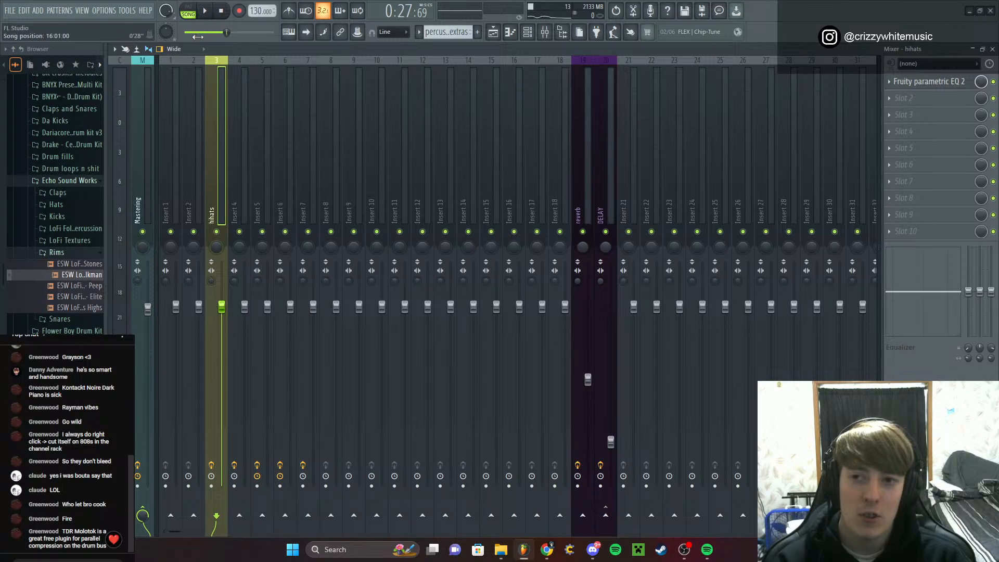
left_click(233, 67)
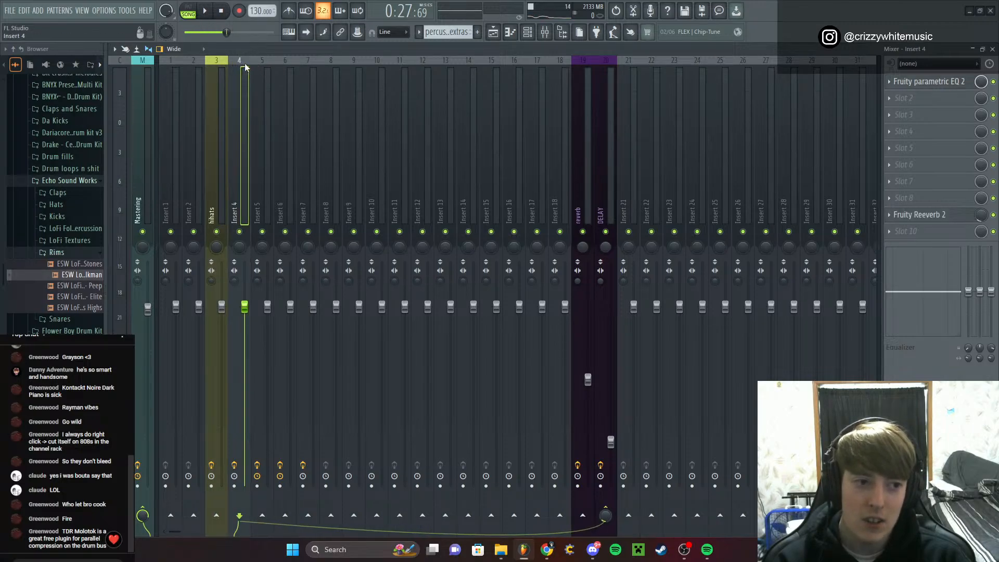
Adjust the mix level of Fruity Reeverb 2 on Insert 4 during playback and select the hihats mixer track
key("space")
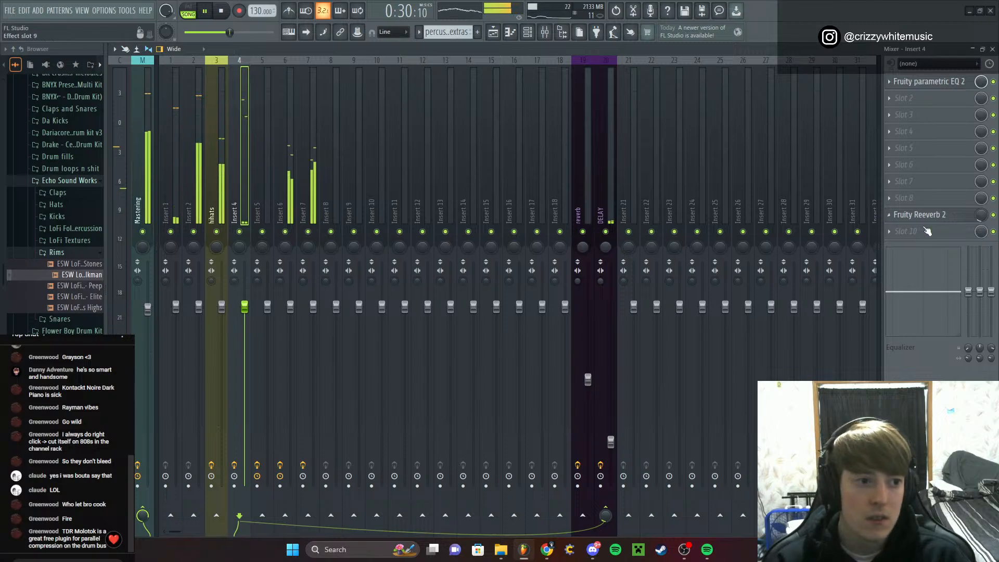
left_click_drag(981, 215, 981, 221)
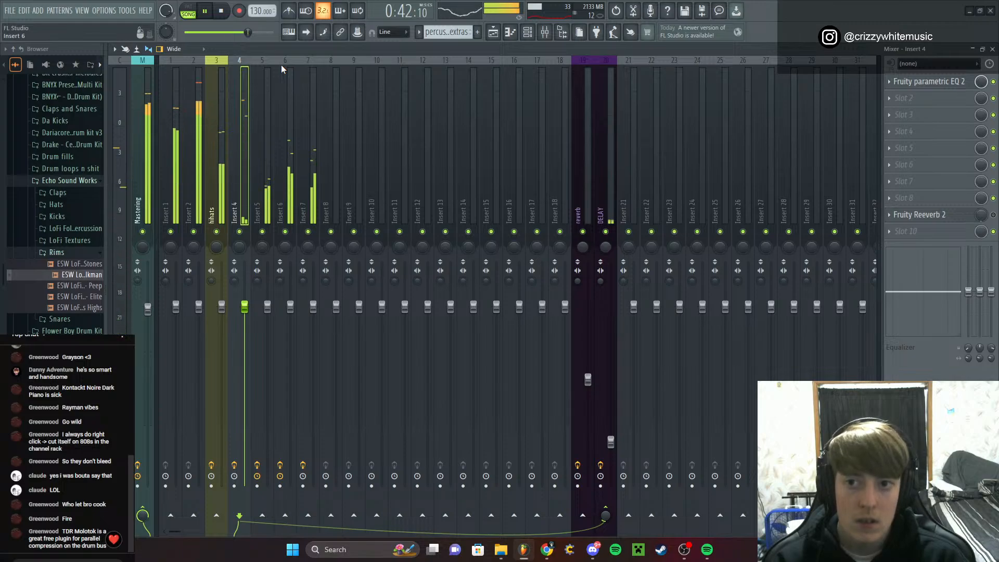
left_click(260, 71)
left_click(215, 66)
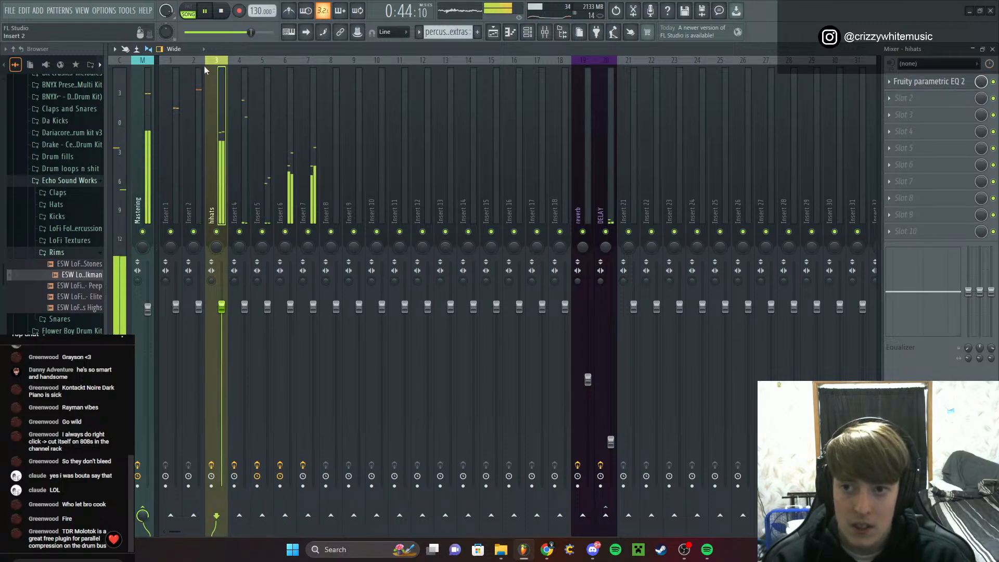
Load Fruity Blood Overdrive into slot 1 of Insert 2, set its mix level to 15%, and play the song
left_click(203, 64)
key("space")
left_click(900, 83)
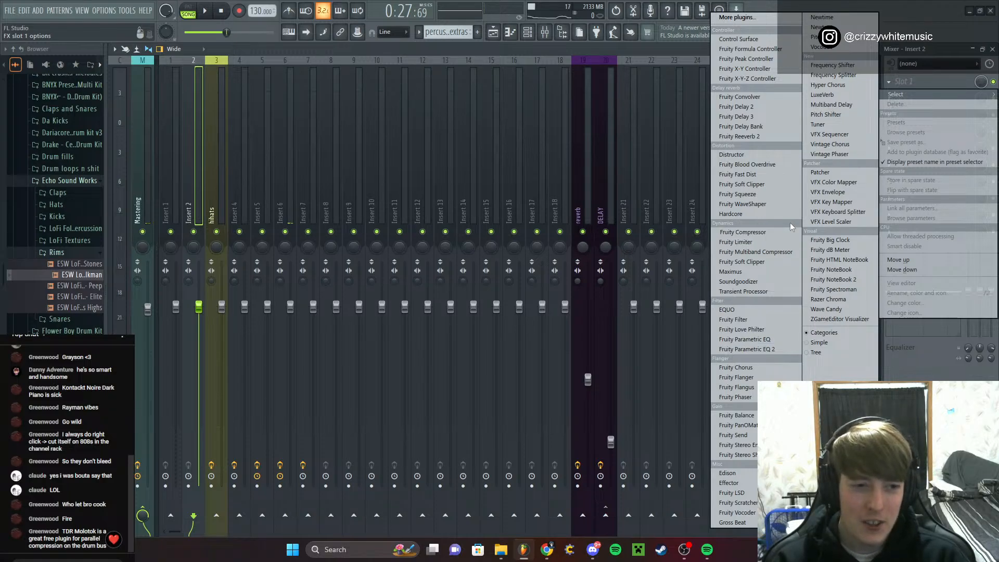
left_click(765, 165)
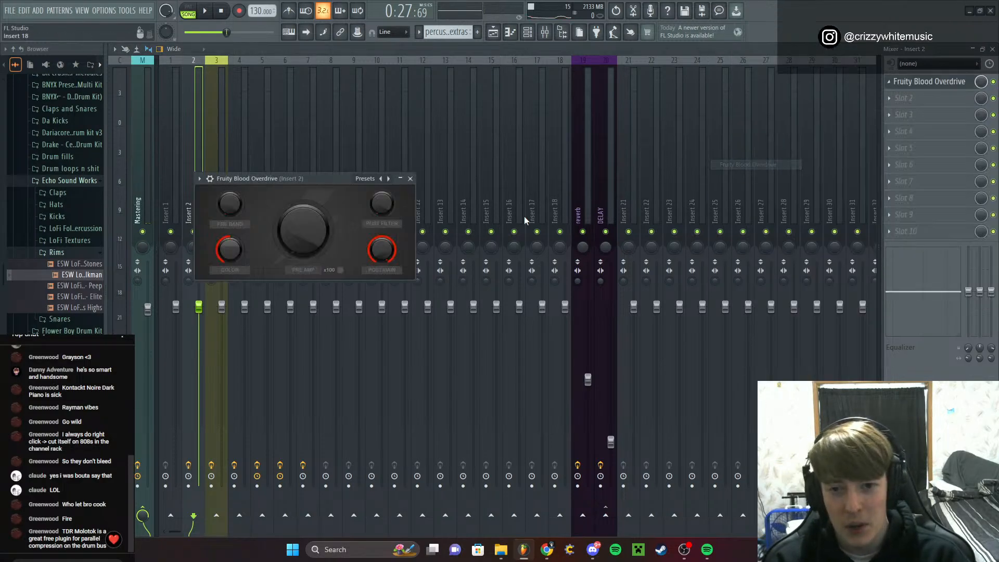
left_click(410, 179)
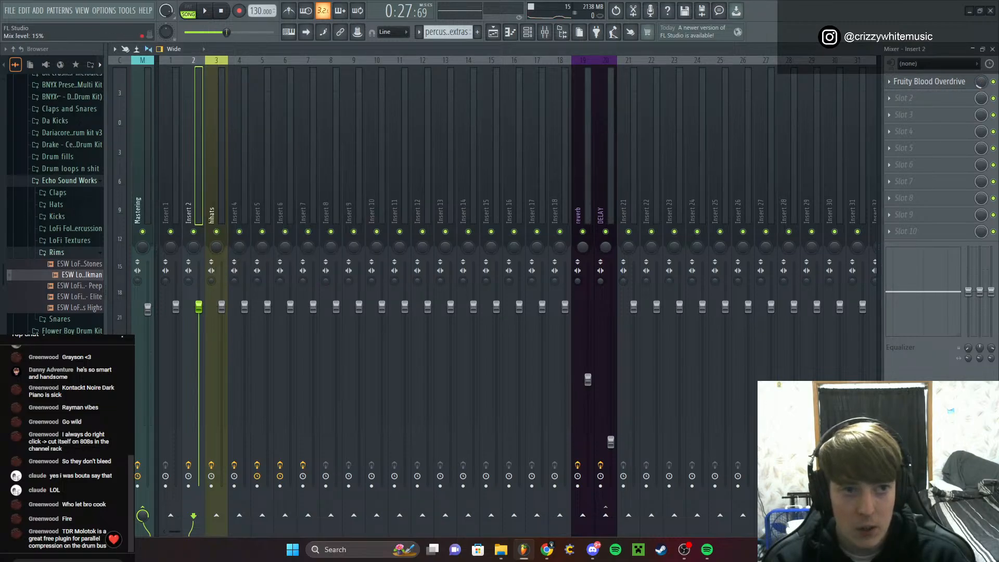
key("space")
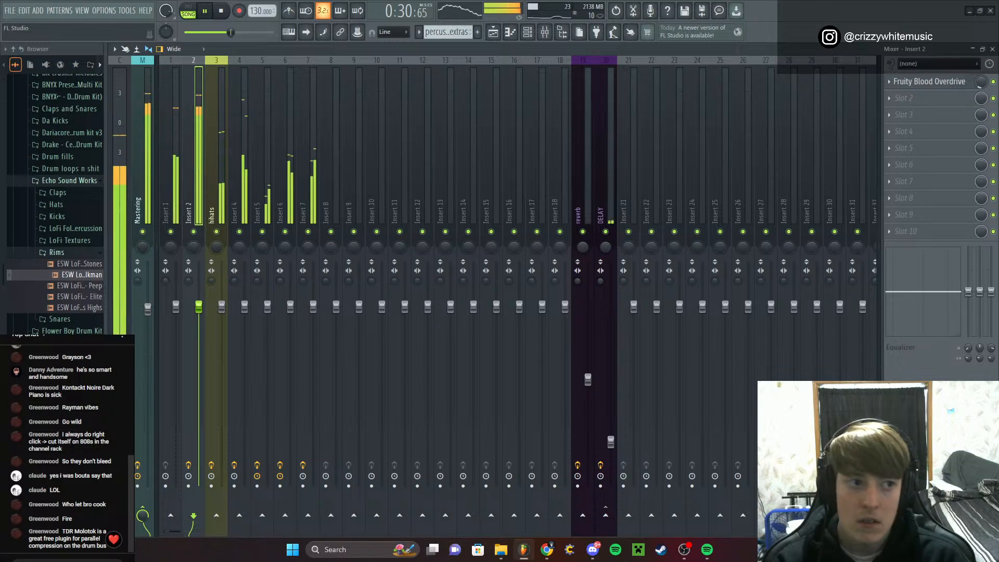
Add FabFilter Pro-Q 3 to Insert 2, move it above Fruity Blood Overdrive, and open its editor
left_click(929, 91)
left_click(784, 22)
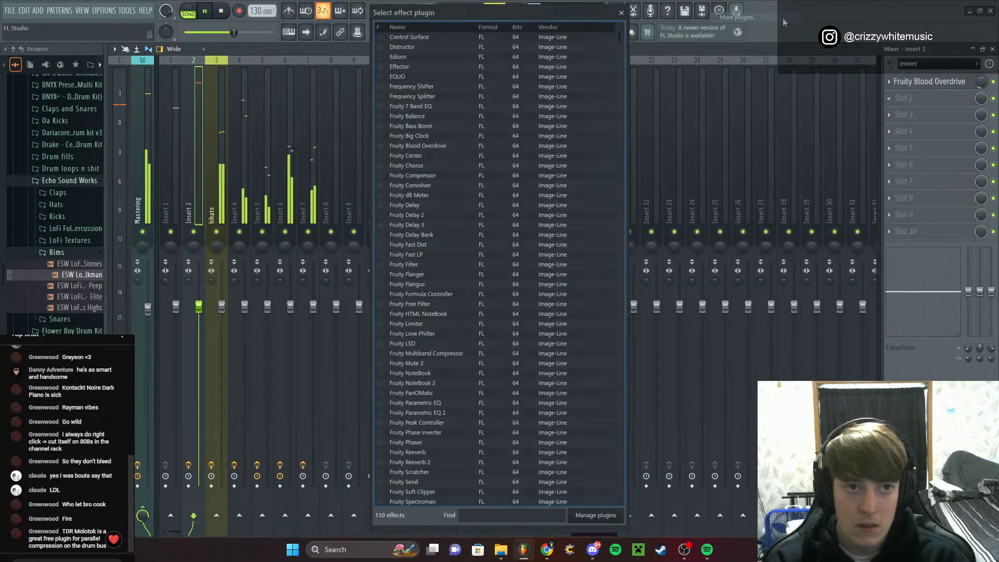
type("fab")
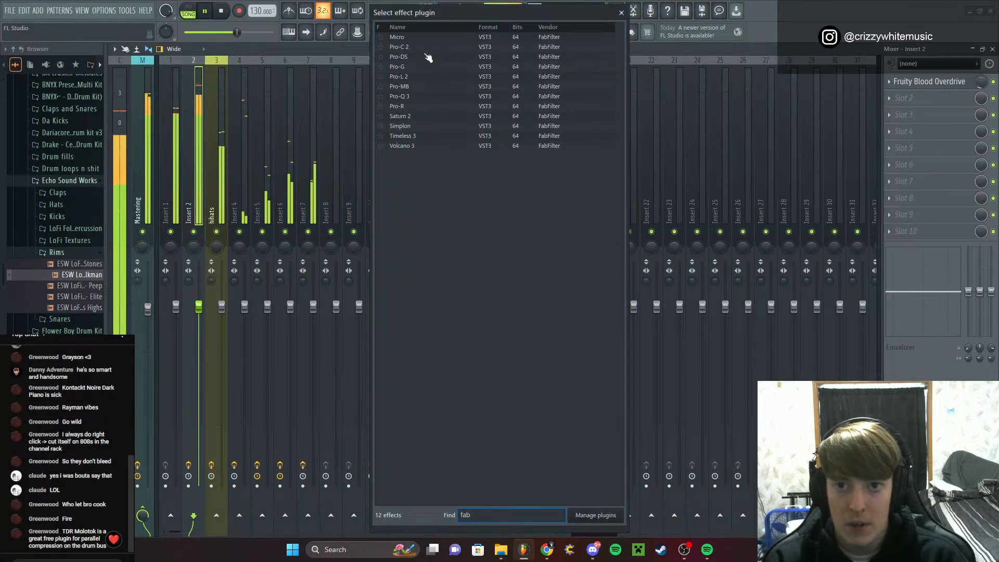
double_click(421, 96)
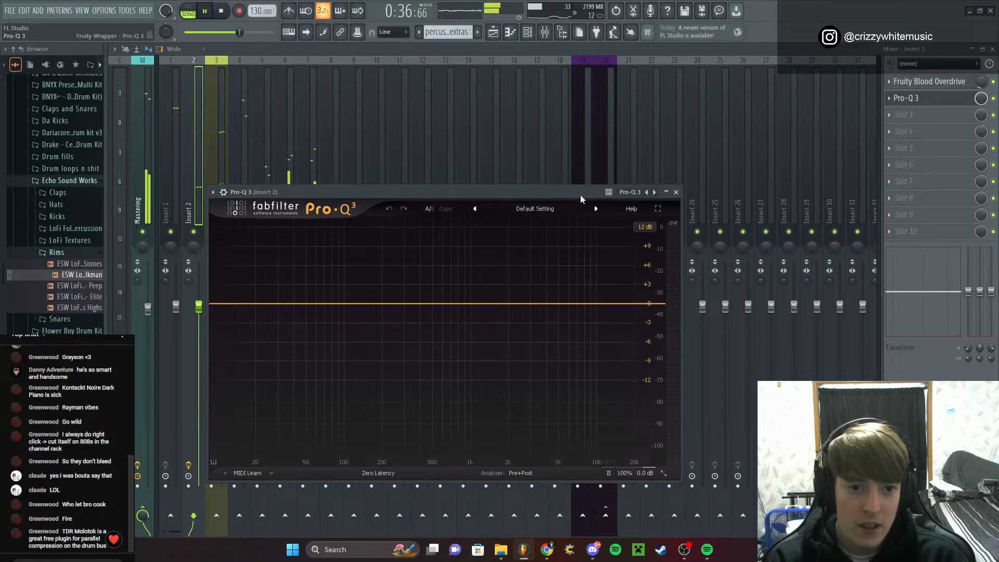
left_click(886, 98)
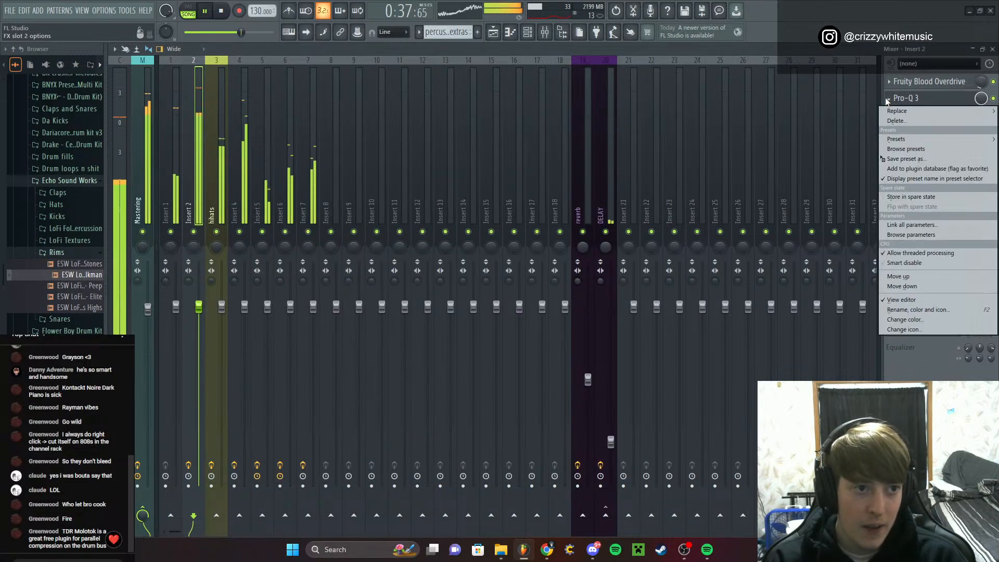
left_click(903, 276)
left_click(915, 82)
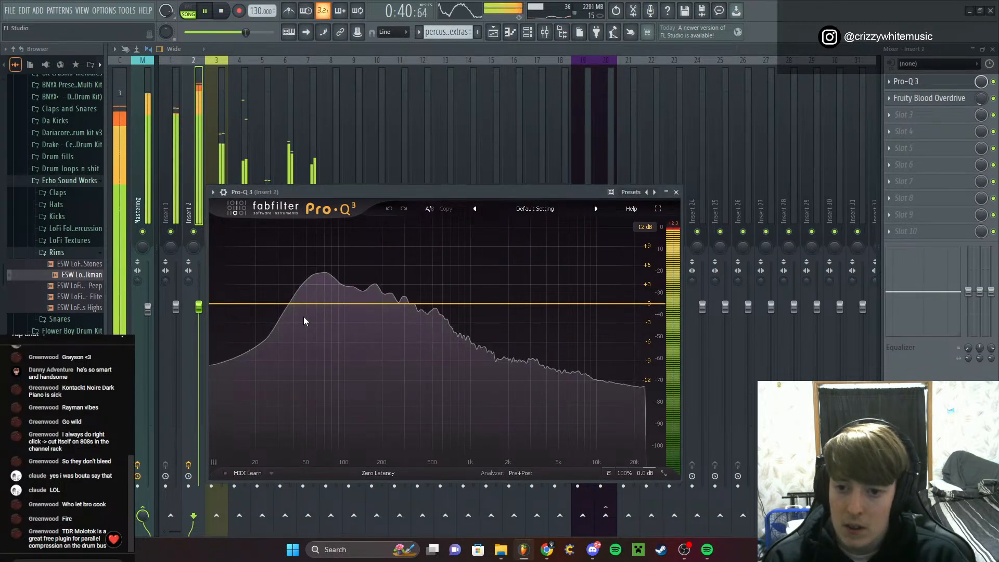
Add a High Cut band at about 6 kHz with an 18 dB/oct slope in Insert 2's Pro-Q 3
left_click(546, 304)
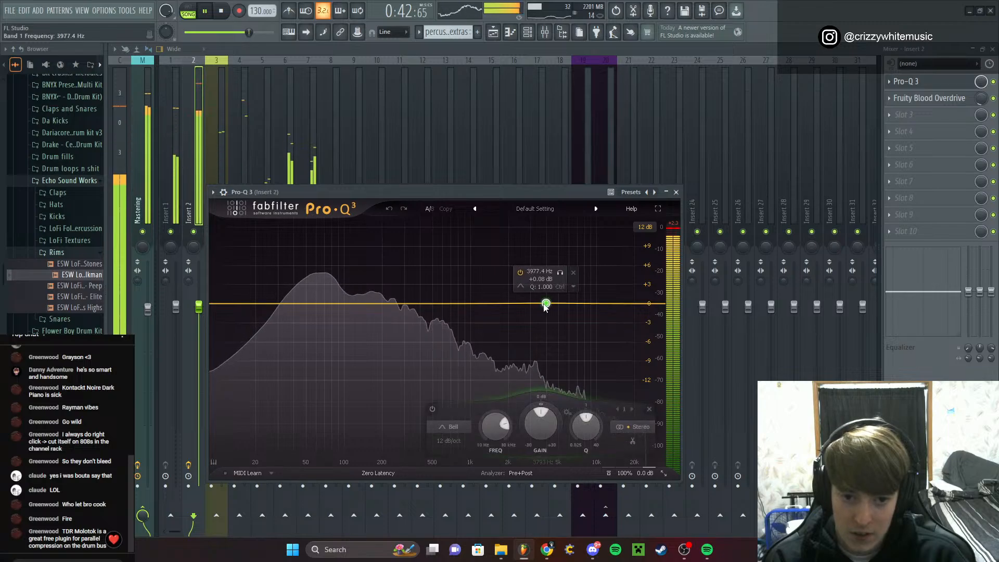
left_click(451, 426)
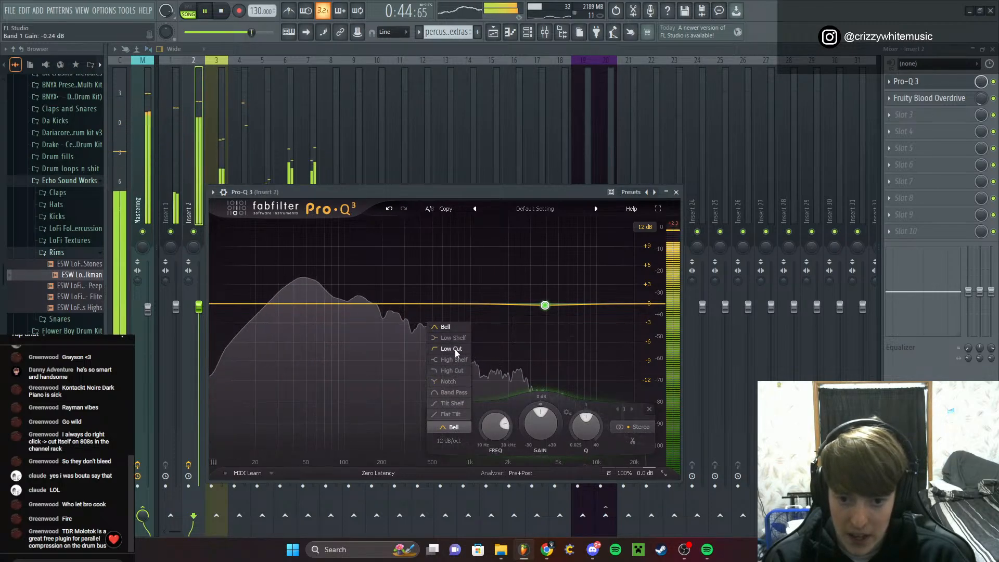
left_click(457, 371)
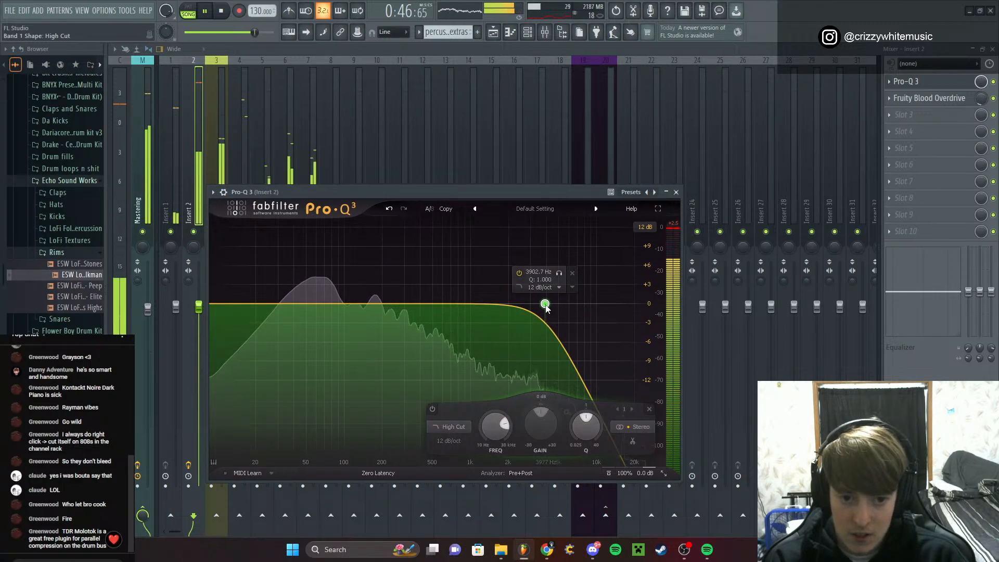
left_click_drag(546, 307, 569, 304)
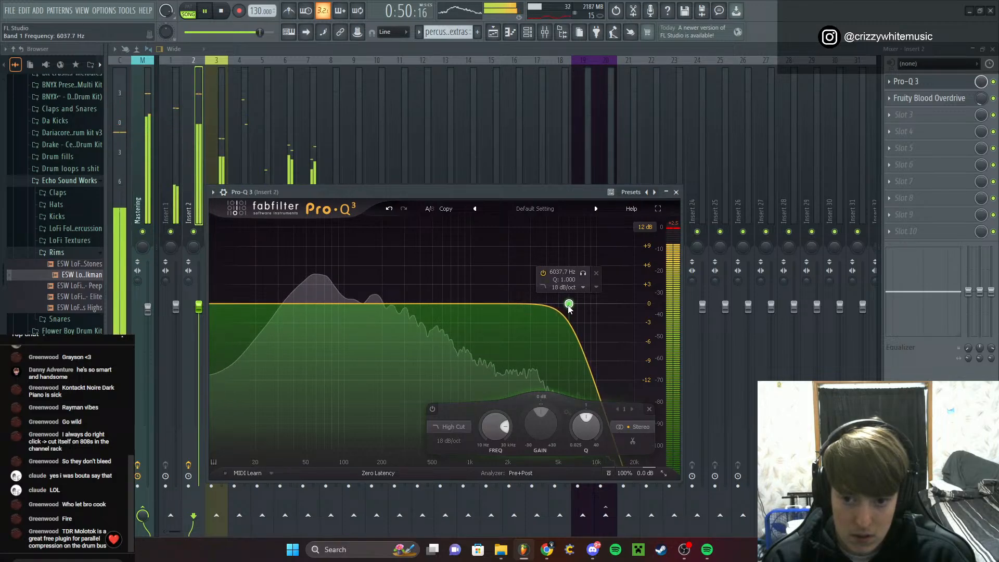
Add a Low Cut band just above 10 Hz with a 48 dB/oct slope in Insert 2's Pro-Q 3
left_click(213, 304)
left_click(252, 426)
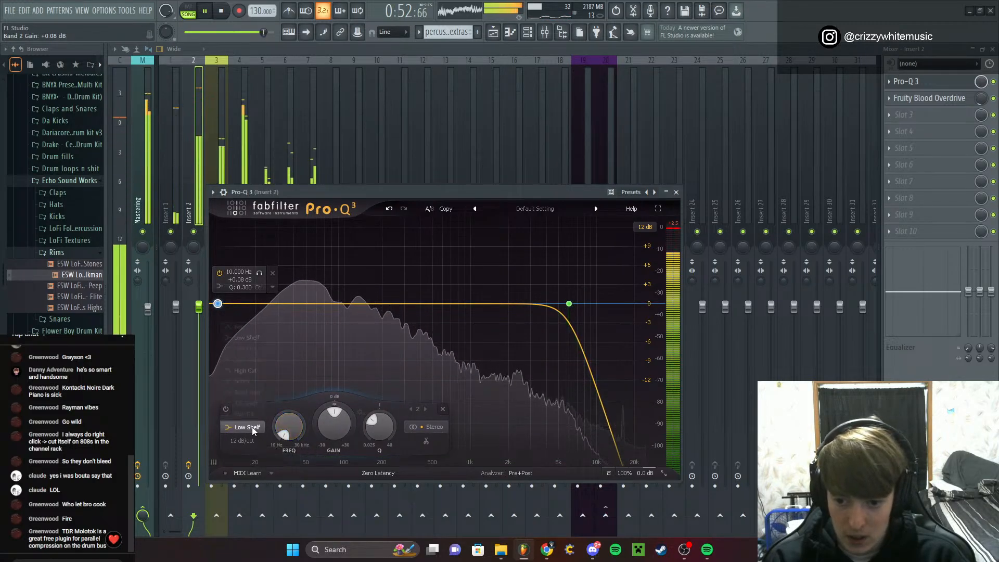
left_click(243, 344)
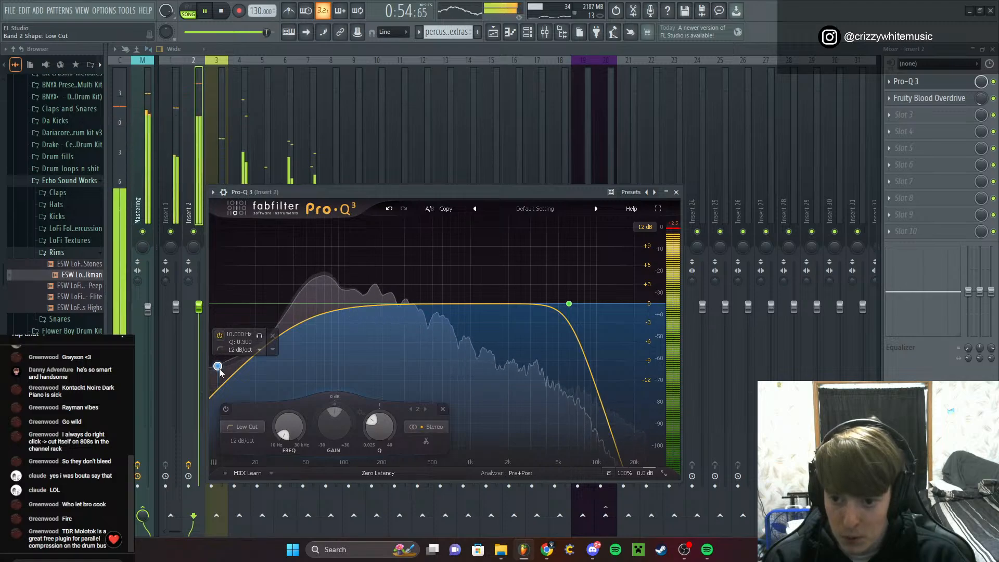
left_click_drag(219, 371, 220, 307)
scroll(216, 307, "down", 2)
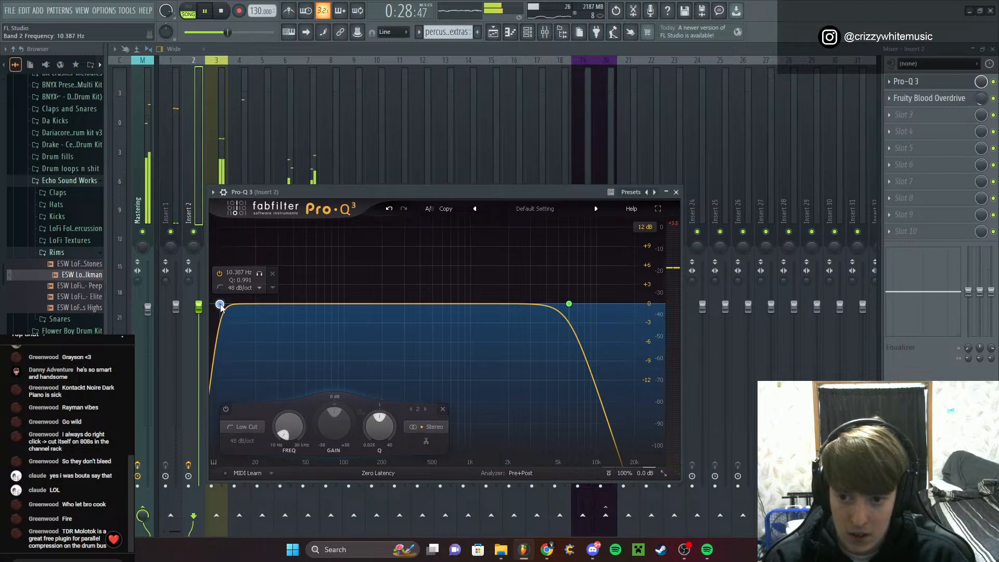
left_click_drag(221, 307, 225, 308)
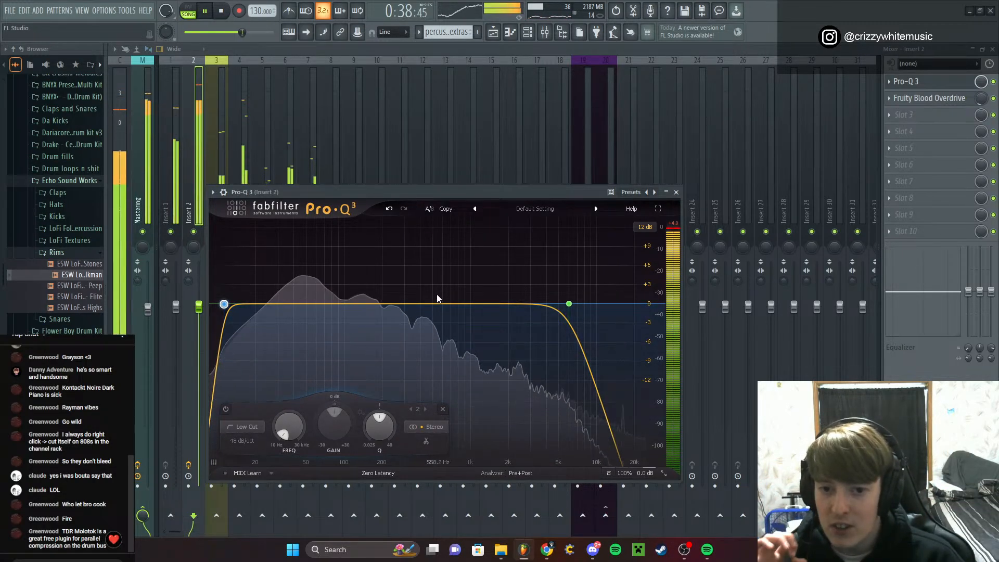
Add a narrow bell boost of about 1 dB near 293 Hz in Insert 2's Pro-Q 3 and close the EQ
left_click_drag(404, 306, 403, 299)
scroll(401, 299, "up", 5)
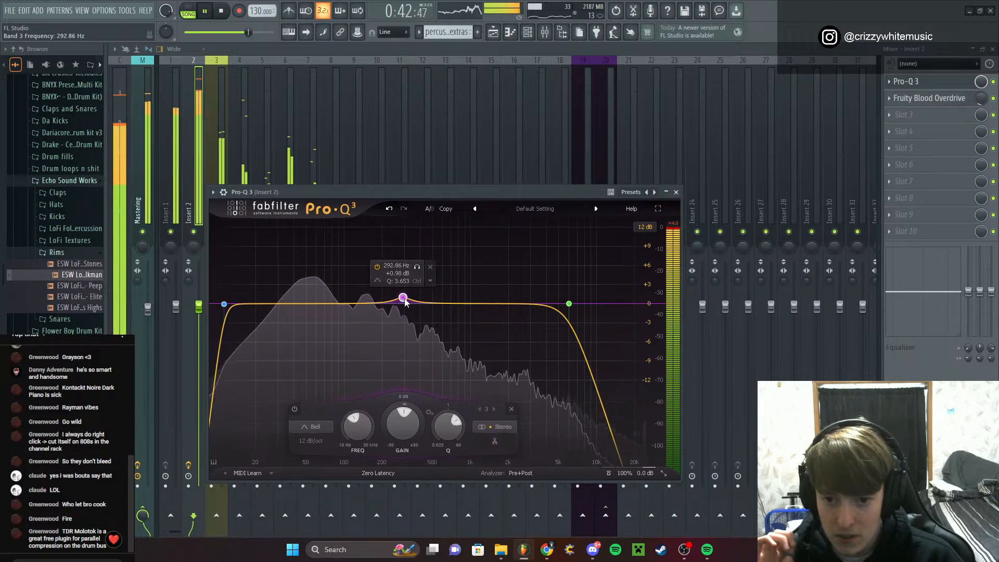
left_click(676, 192)
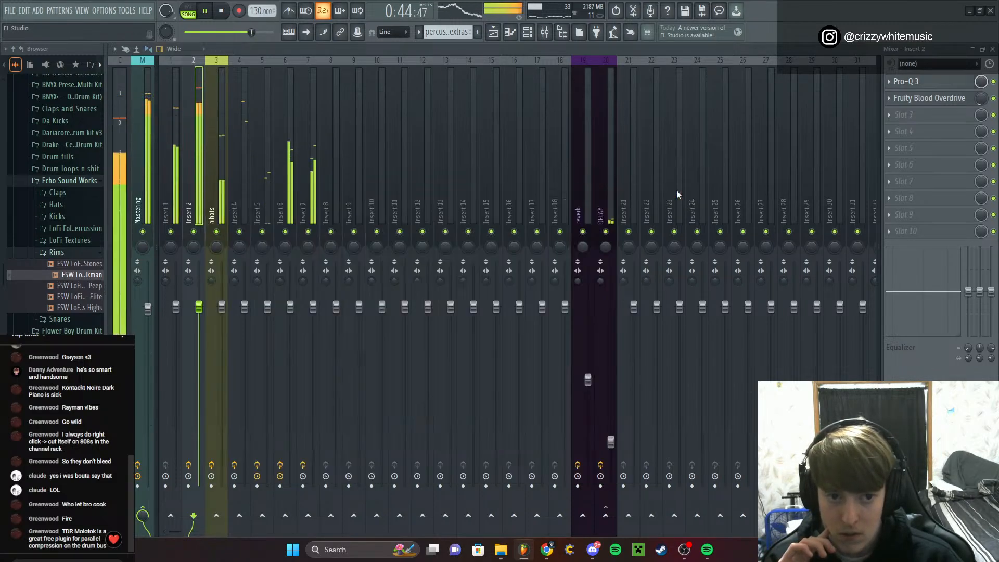
Return to the playlist, stop playback, and place a second percussion extras clip on Track 9 at bar 25
left_click(178, 72)
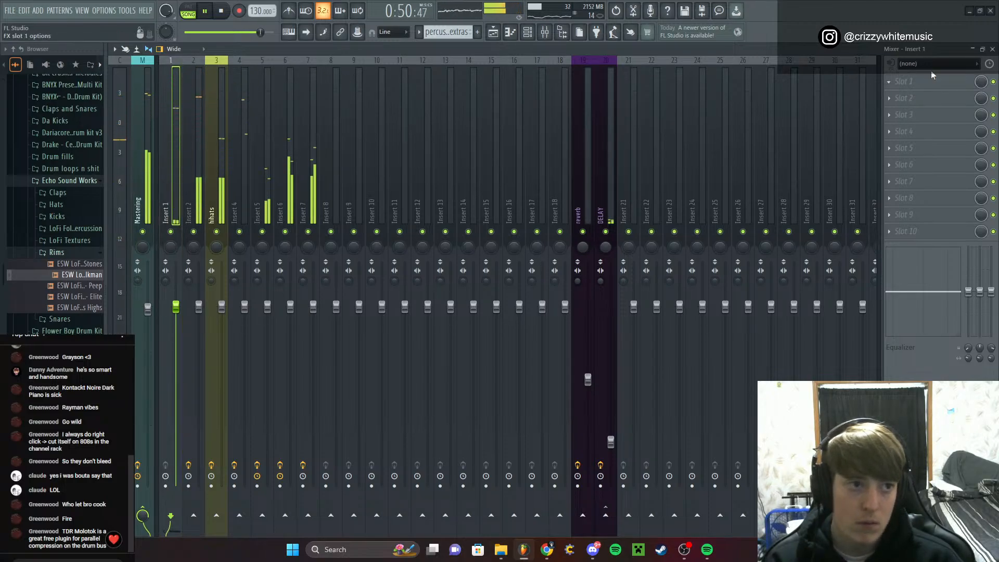
left_click(992, 49)
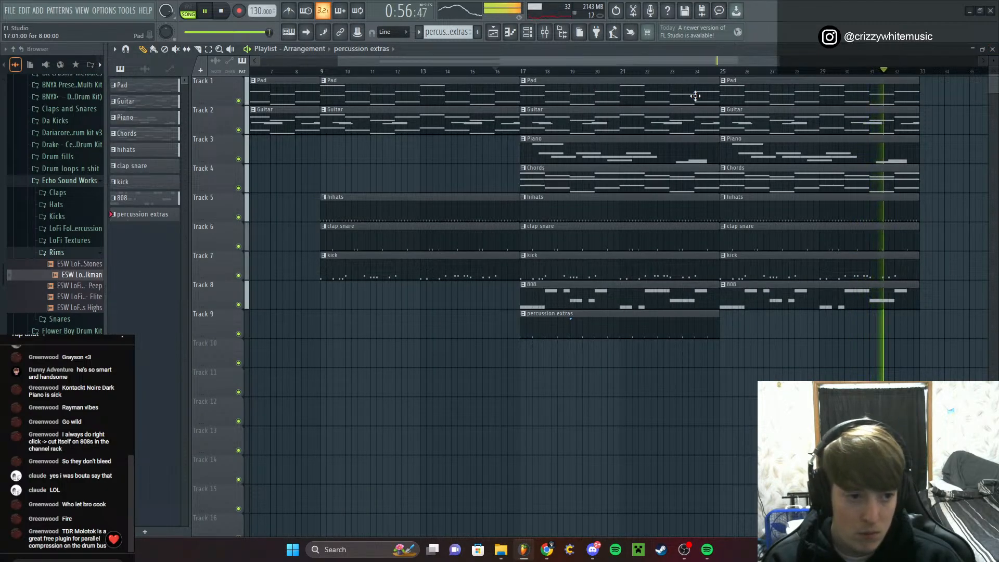
key("space")
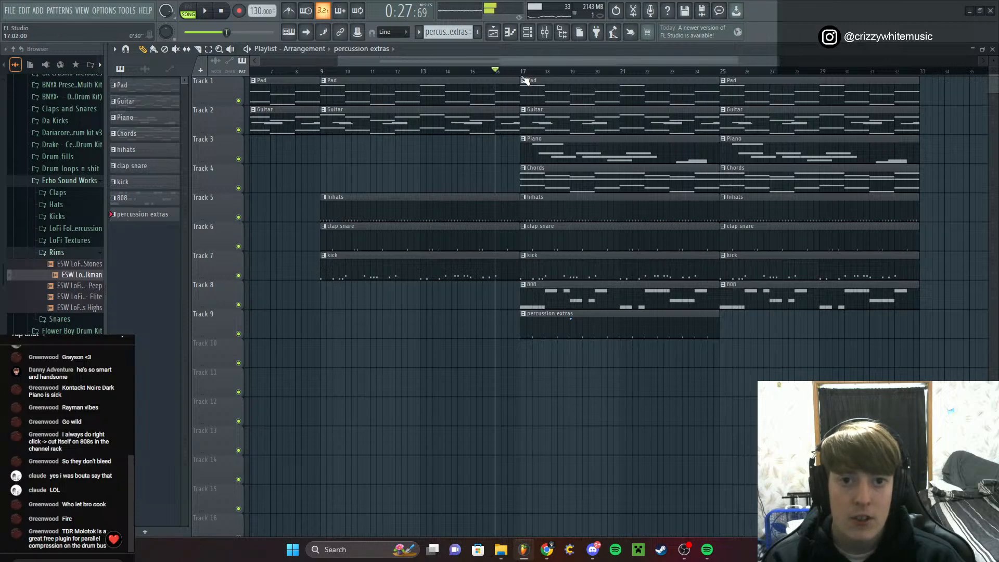
left_click(721, 327)
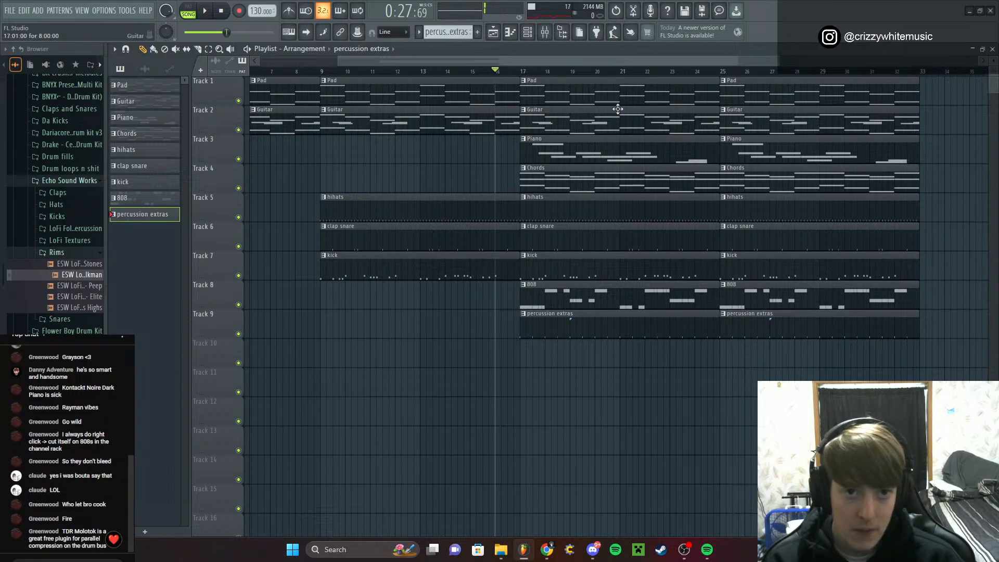
In the Mastering track's Pro-Q 3, lower the side low cut to about 43 Hz during playback
left_click(526, 33)
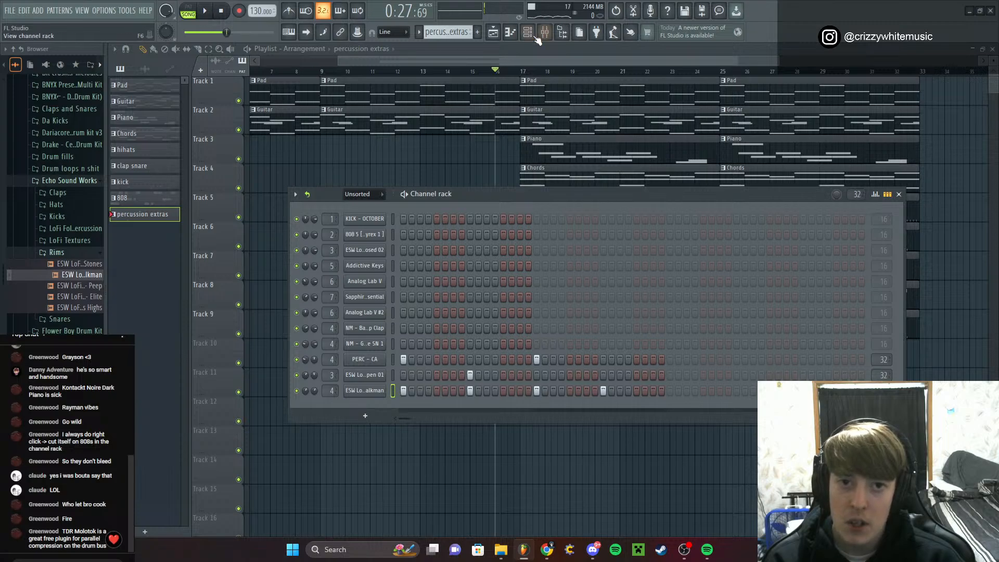
left_click(527, 32)
left_click(544, 32)
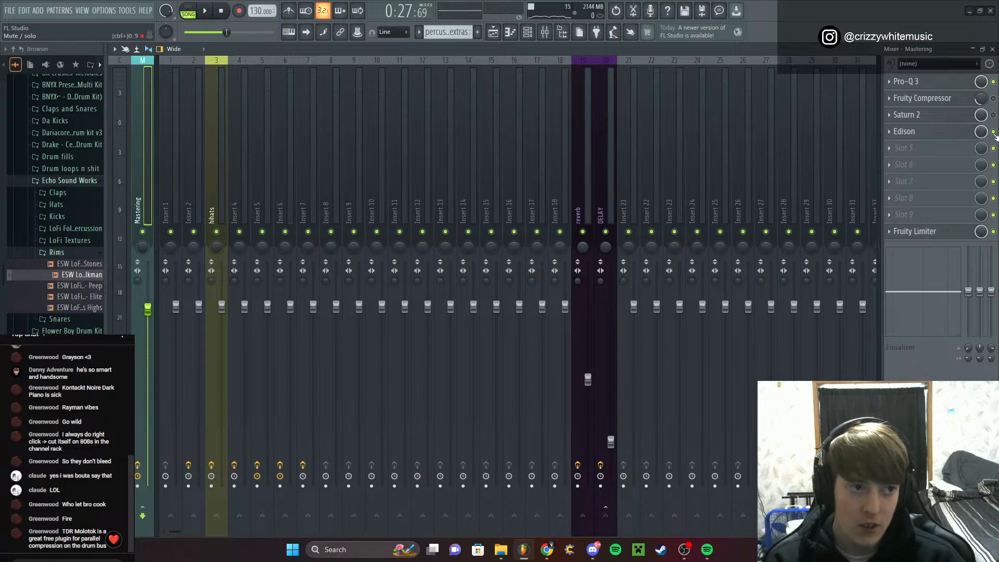
left_click(941, 86)
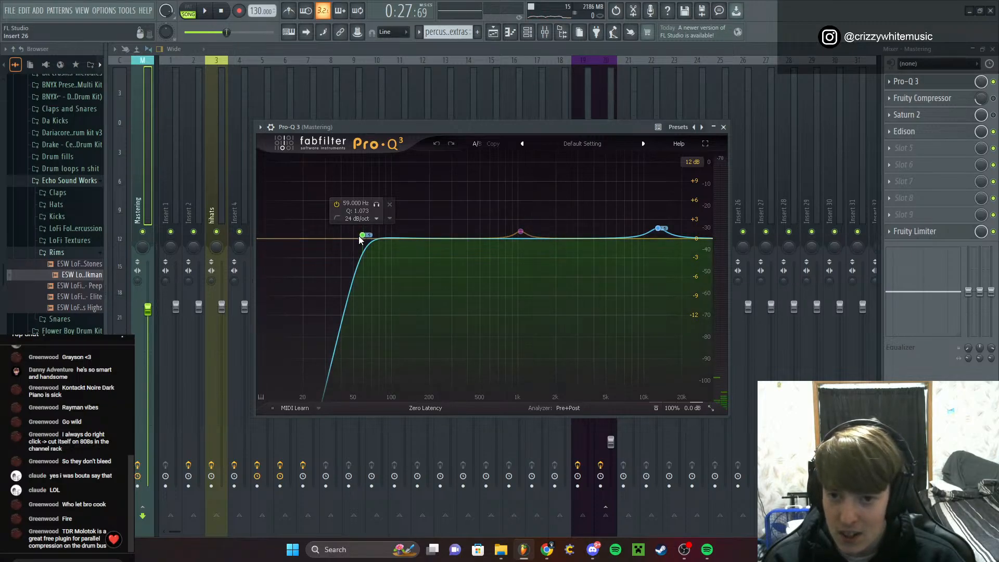
key("space")
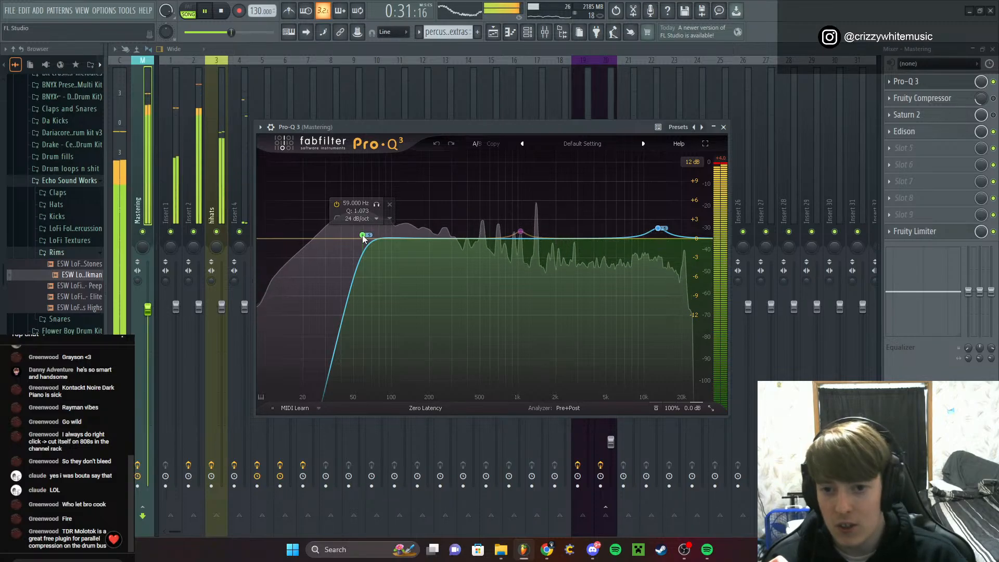
left_click(362, 237)
left_click_drag(360, 238, 345, 239)
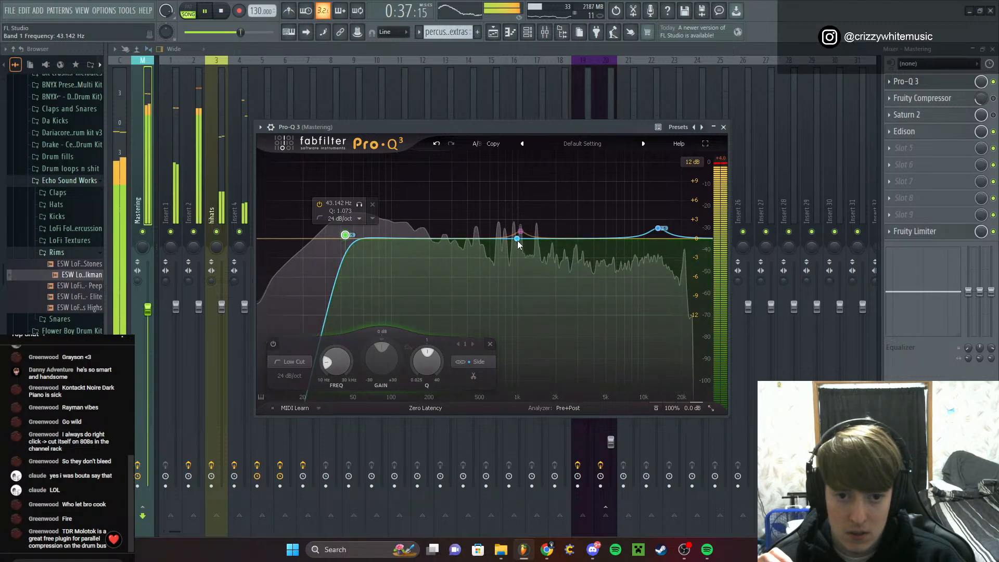
Move the Mastering EQ's midrange bell to about 2065 Hz with a 1.7 dB boost and review the curve during playback
left_click_drag(522, 233, 561, 231)
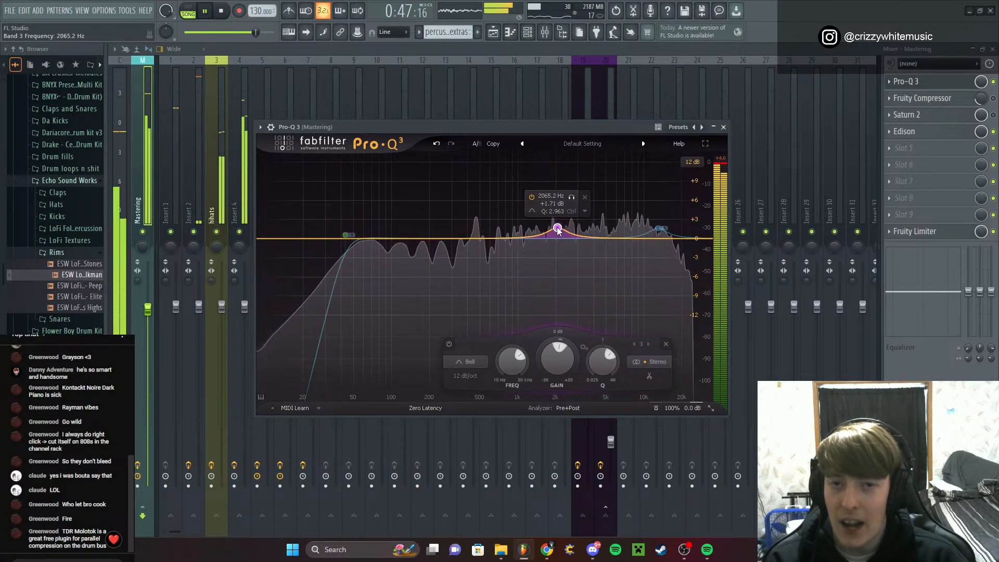
left_click(723, 127)
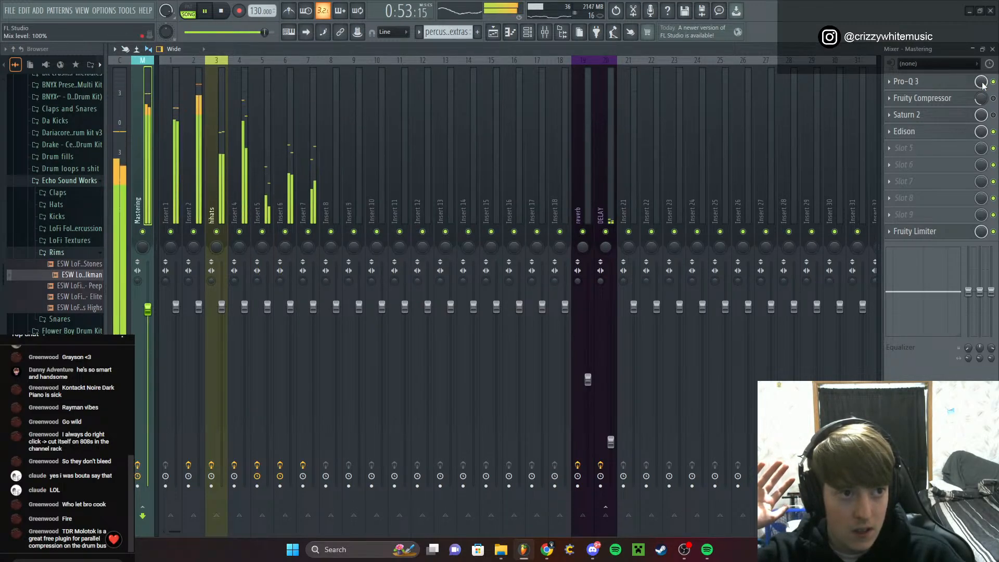
left_click(958, 83)
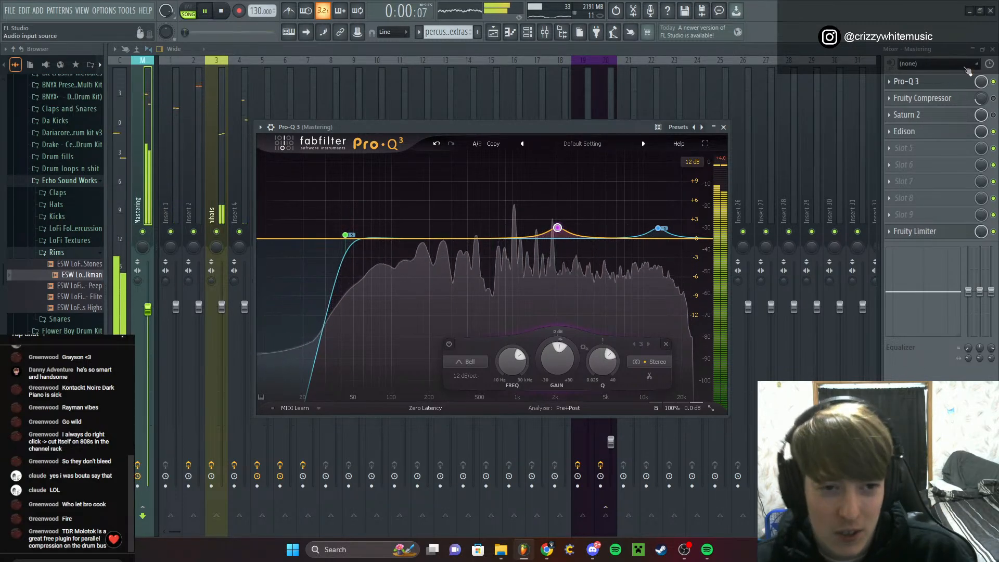
left_click(723, 127)
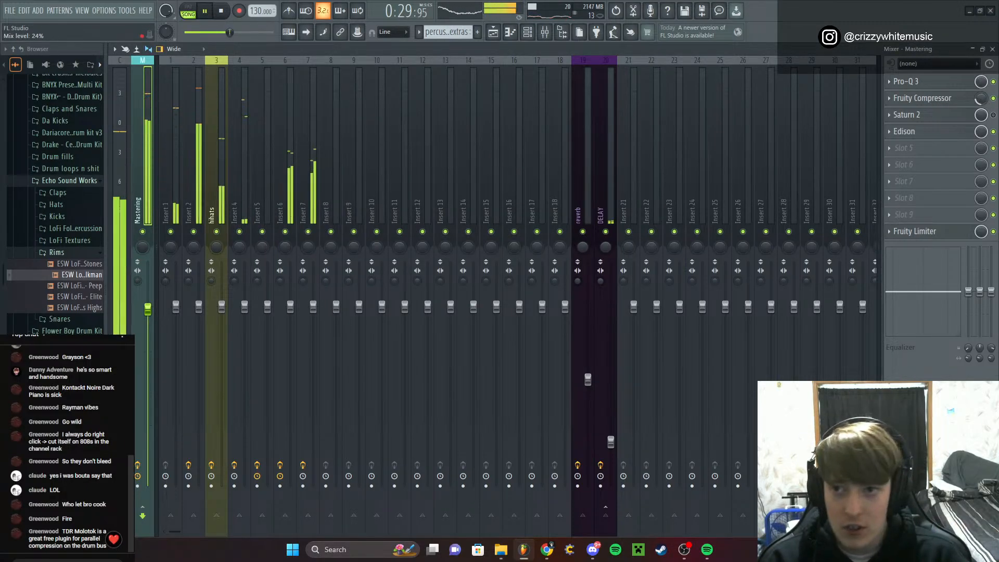
Review the Mastering track's Fruity Compressor settings during playback, close the plugin, and stop the song
left_click(964, 104)
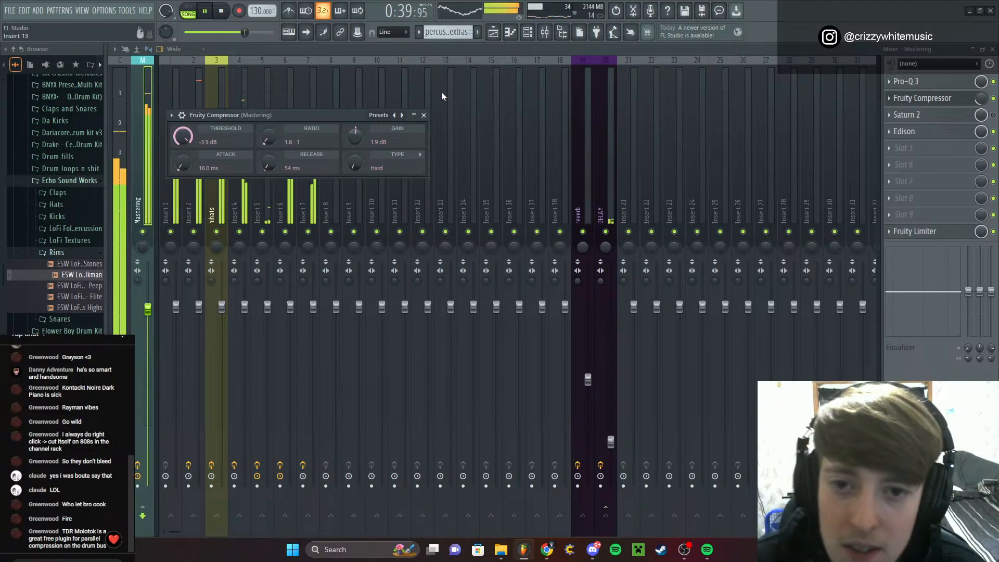
left_click(423, 115)
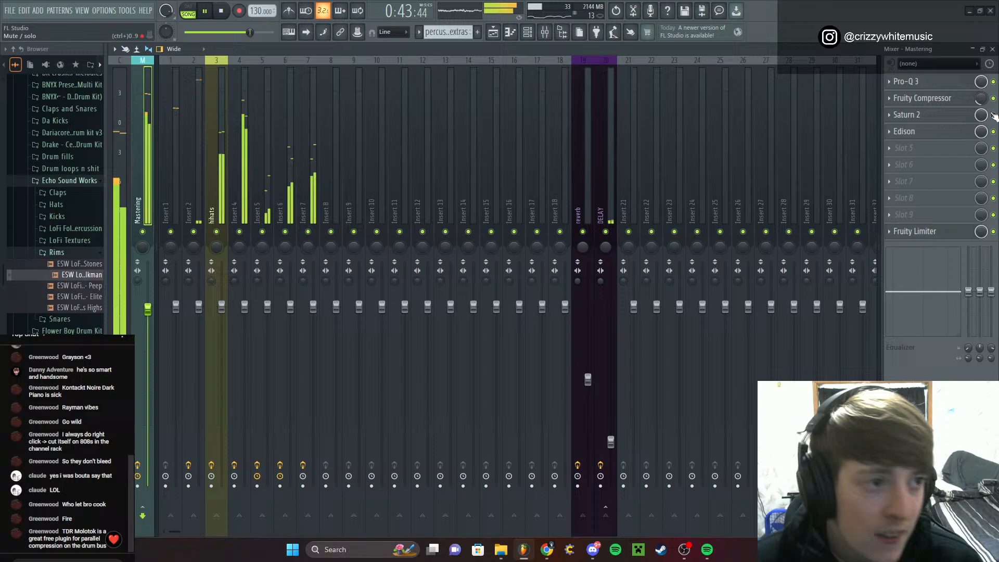
key("space")
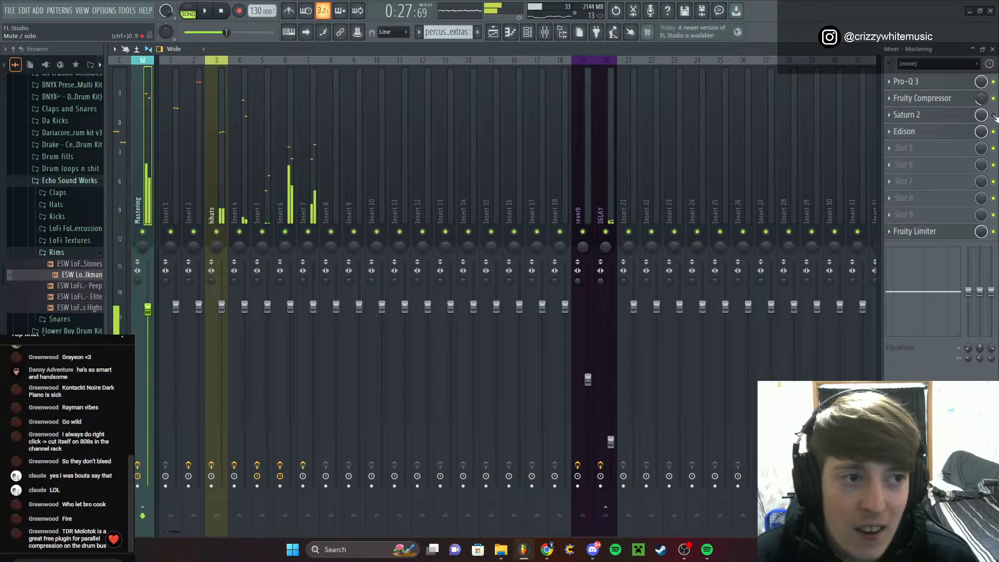
Change the Mastering track's Saturn 2 saturation style to Clean Tape and close the plugin
left_click(916, 117)
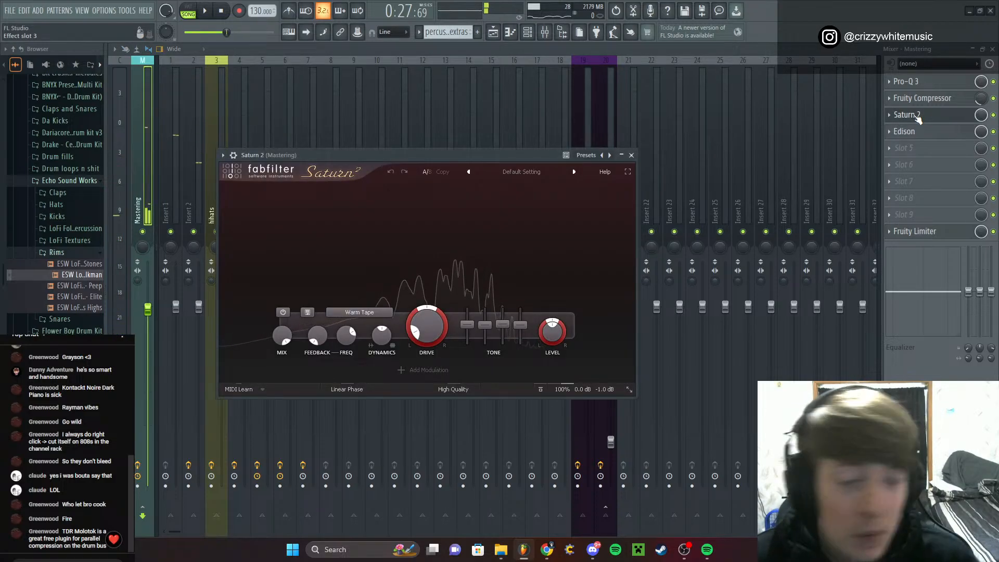
left_click(363, 312)
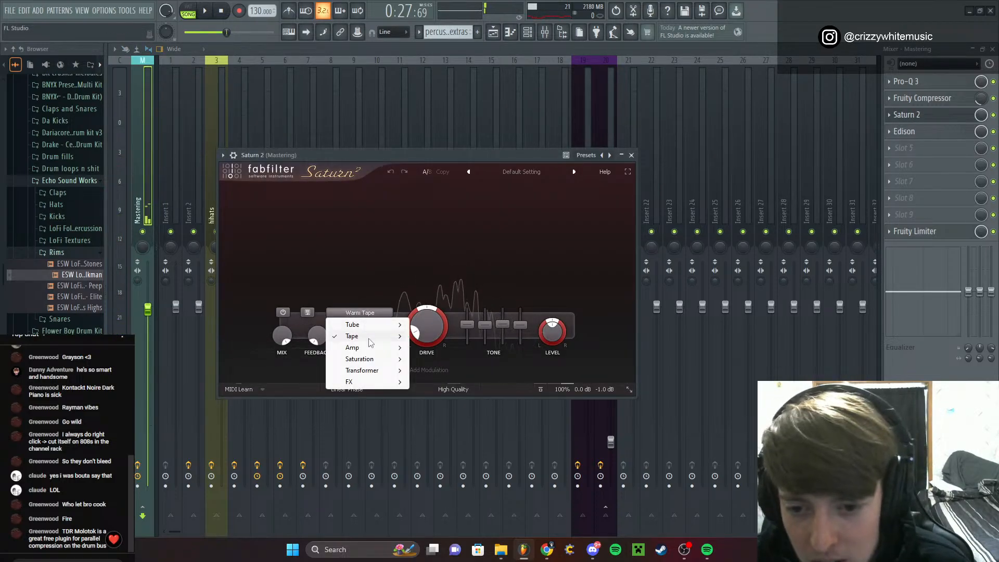
mouse_move(370, 337)
left_click(442, 347)
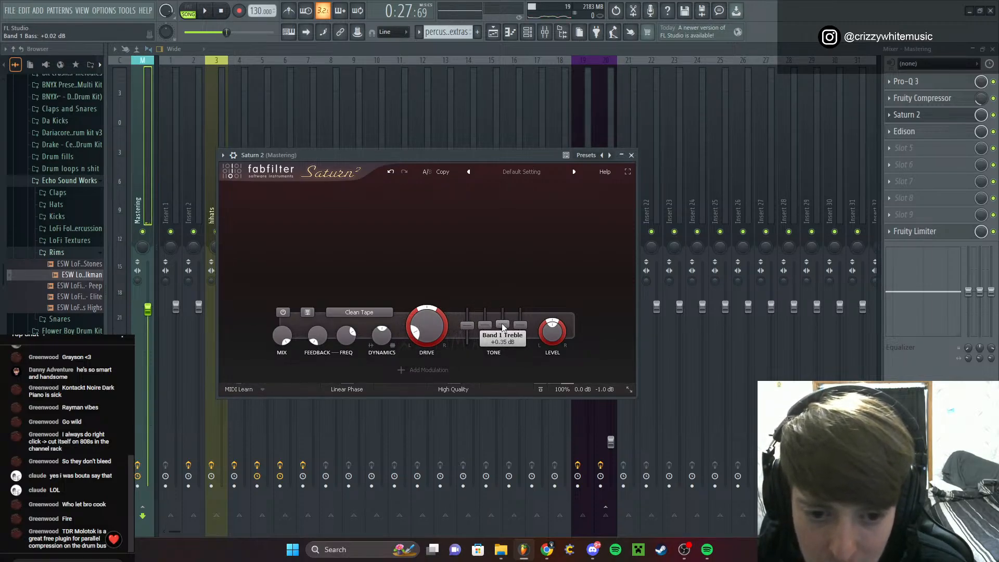
left_click(631, 155)
Play the song and review Edison and Saturn 2 on the Mastering track, closing each plugin
key("space")
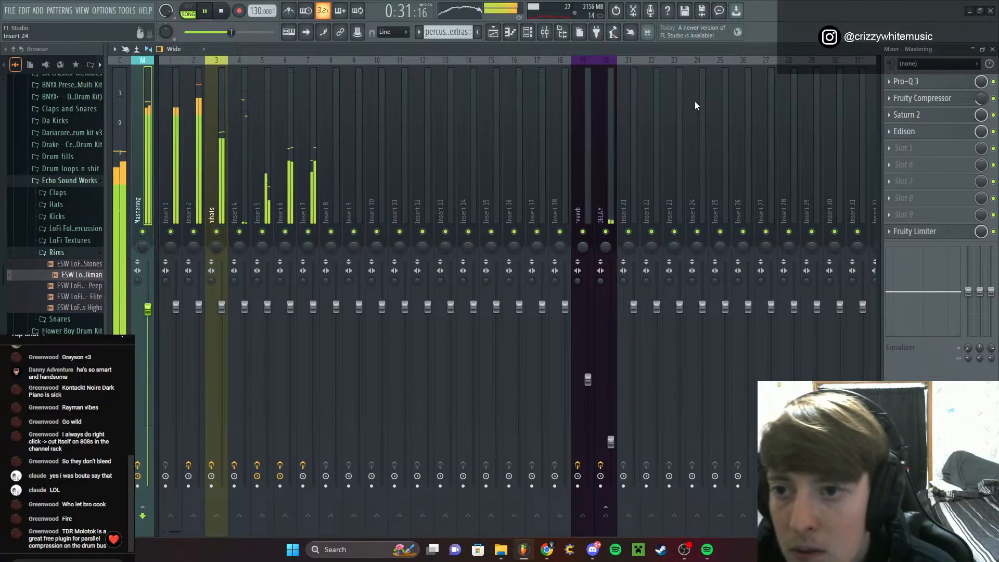
left_click(914, 130)
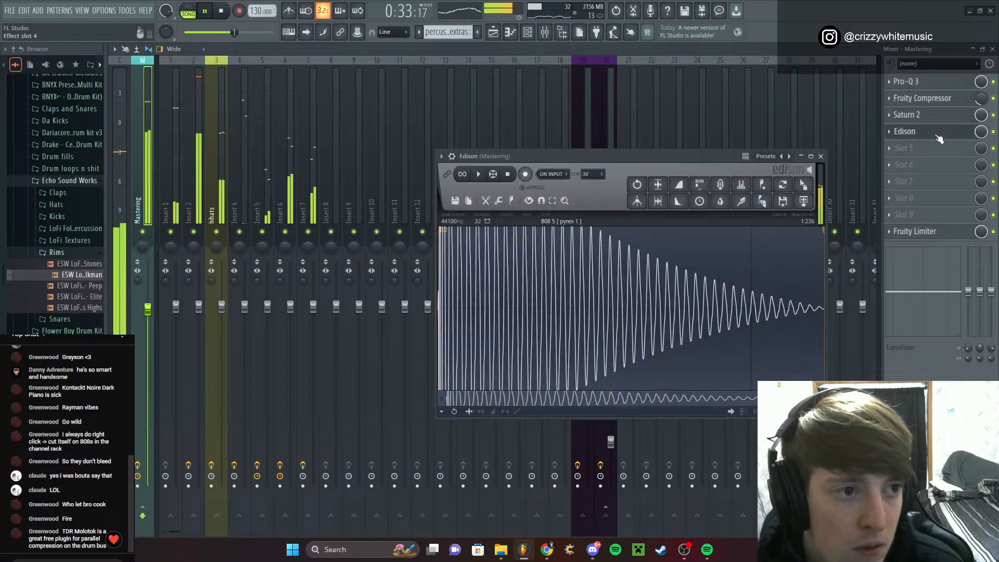
left_click(821, 156)
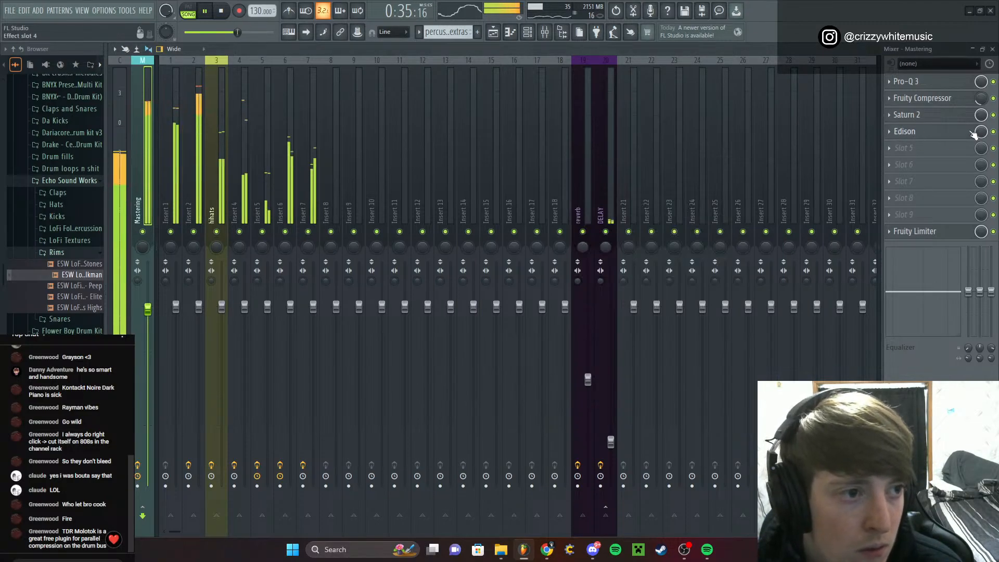
left_click(938, 118)
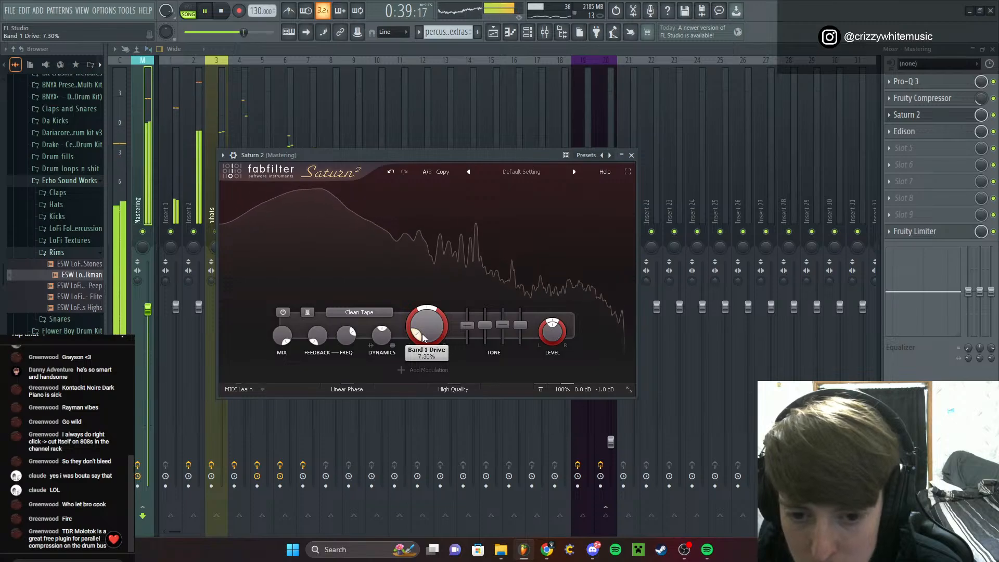
left_click(634, 157)
Adjust the gain in the Mastering track's Fruity Limiter during playback and close the plugin
left_click(914, 232)
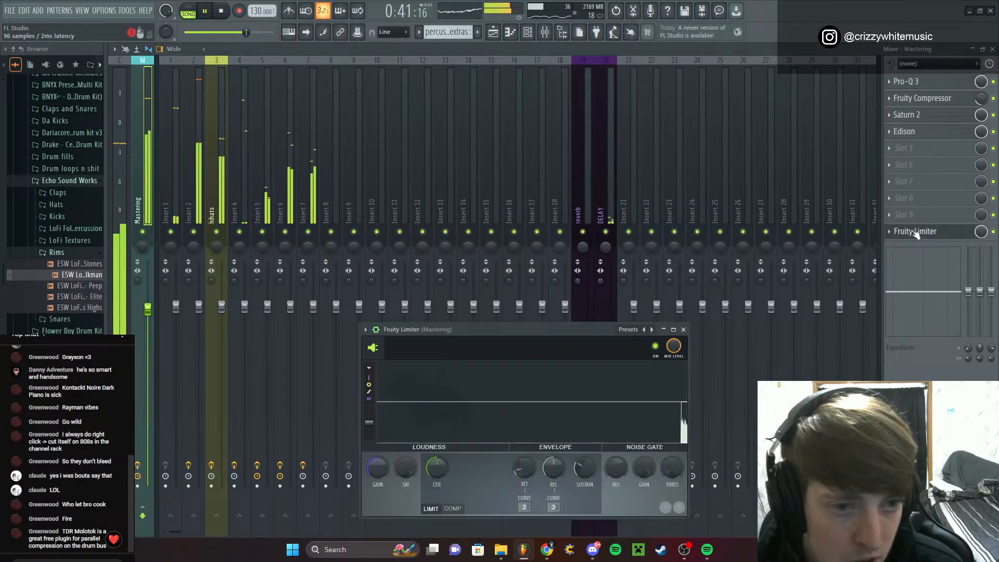
left_click_drag(436, 469, 379, 469)
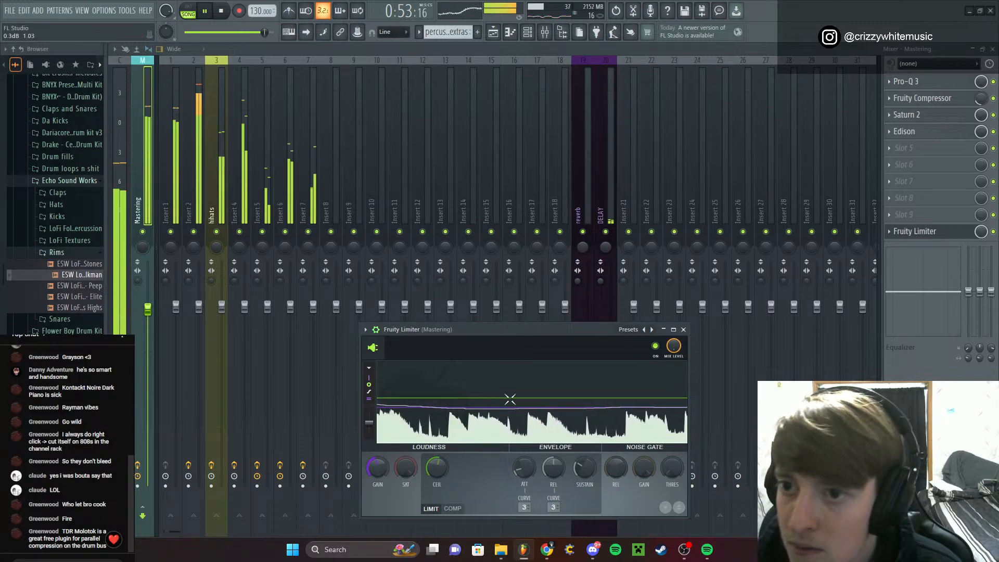
left_click(683, 330)
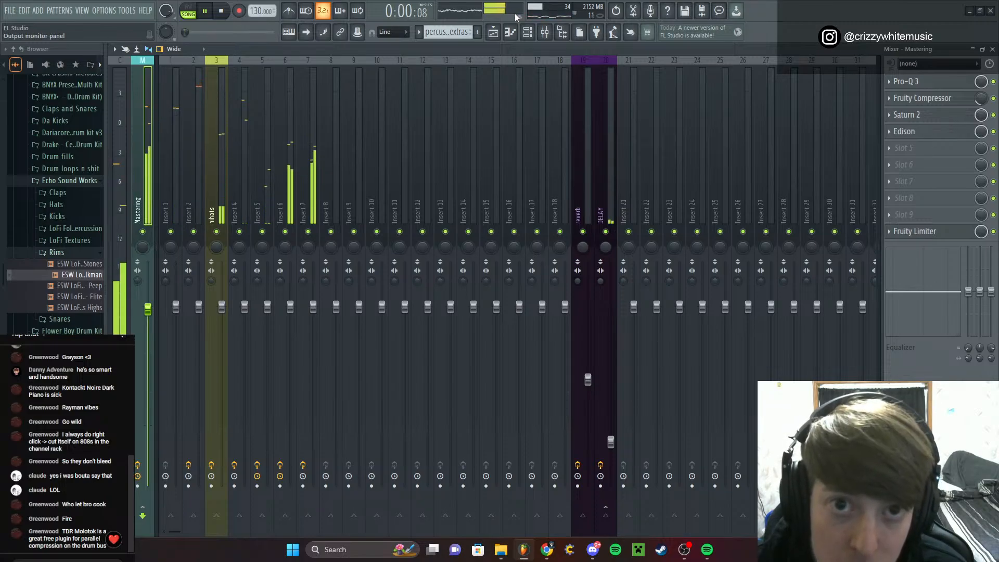
Return to the playlist and set the 808 channel's volume to about 74% in the channel rack
left_click(993, 50)
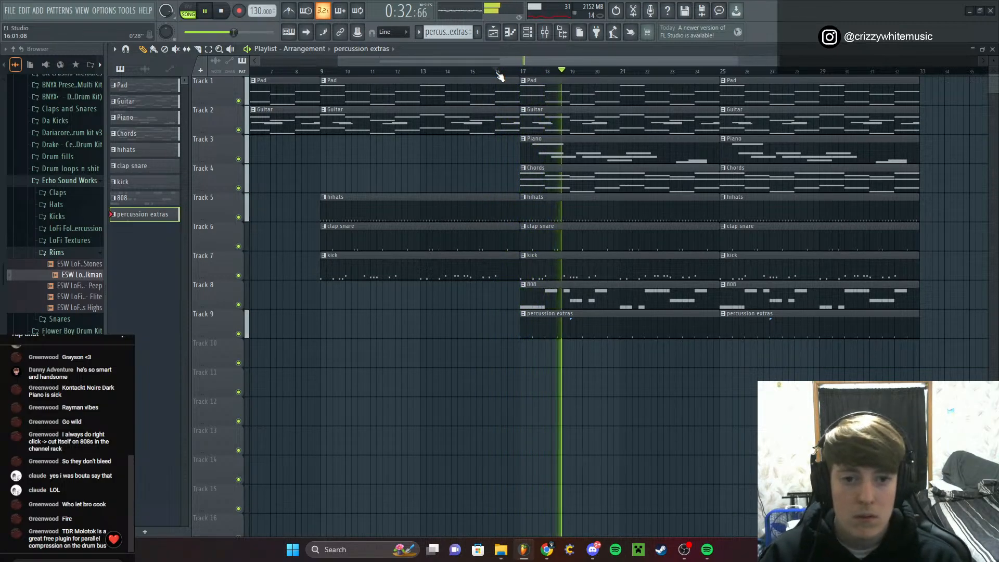
left_click(527, 32)
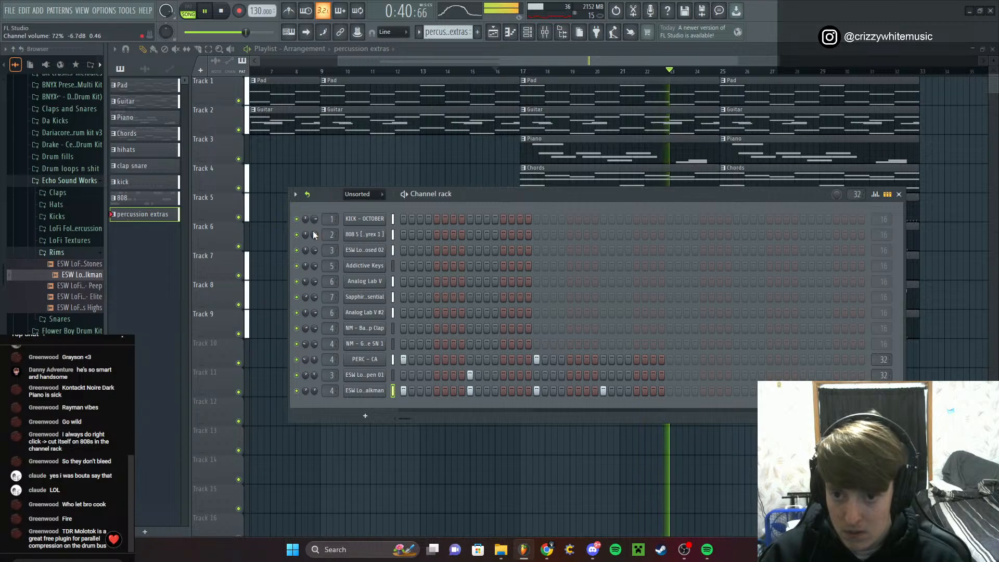
left_click_drag(315, 234, 314, 239)
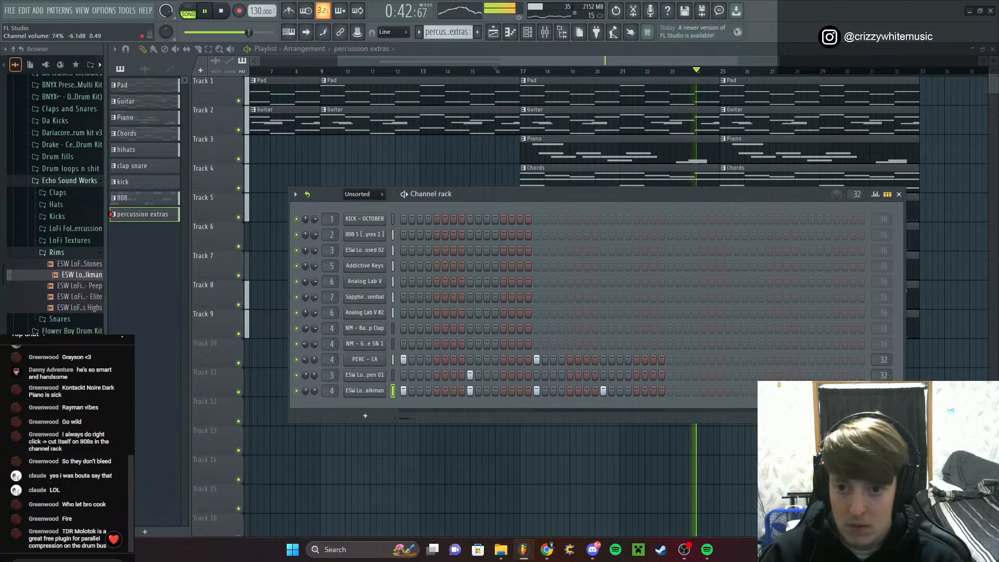
left_click(899, 194)
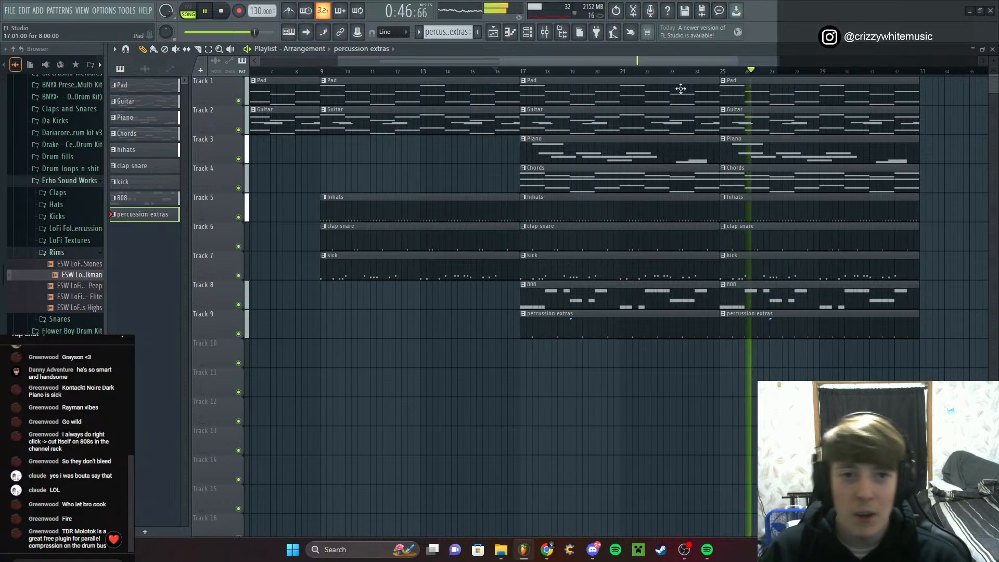
Stop playback, trim the first hihats clip on Track 5 so it starts at bar 13, and play the song
left_click_drag(516, 62, 619, 111)
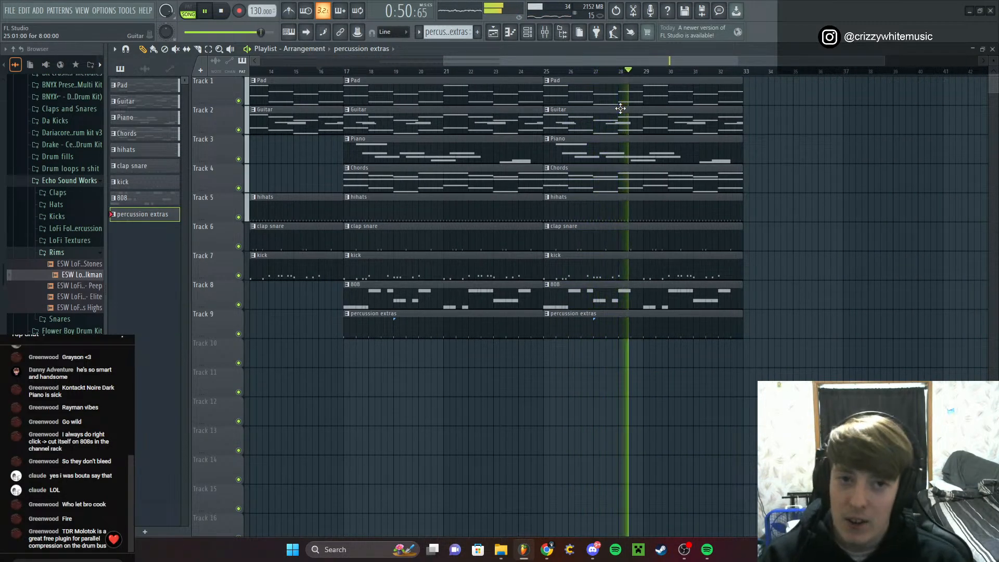
key("space")
left_click_drag(617, 62, 580, 74)
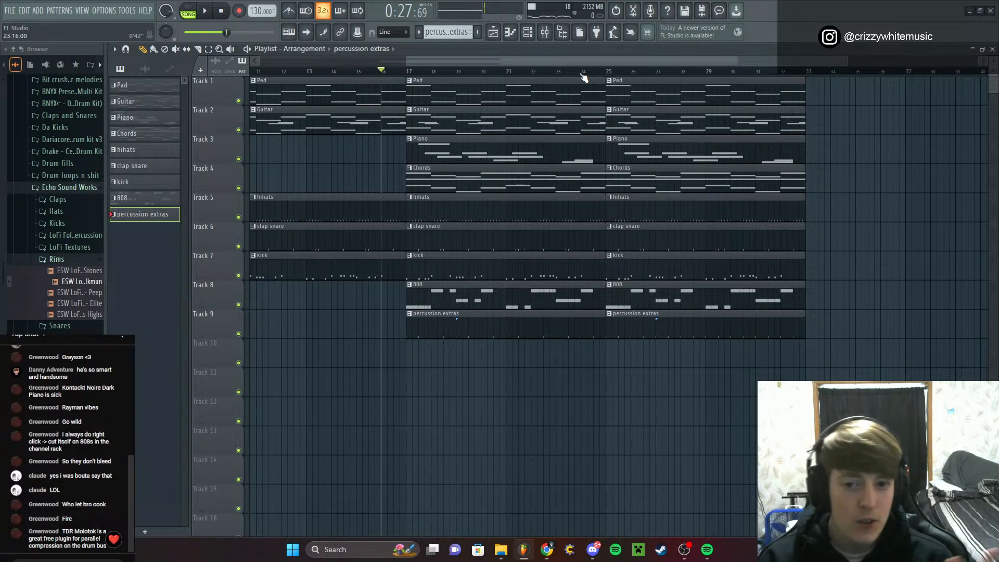
left_click_drag(573, 66, 455, 106)
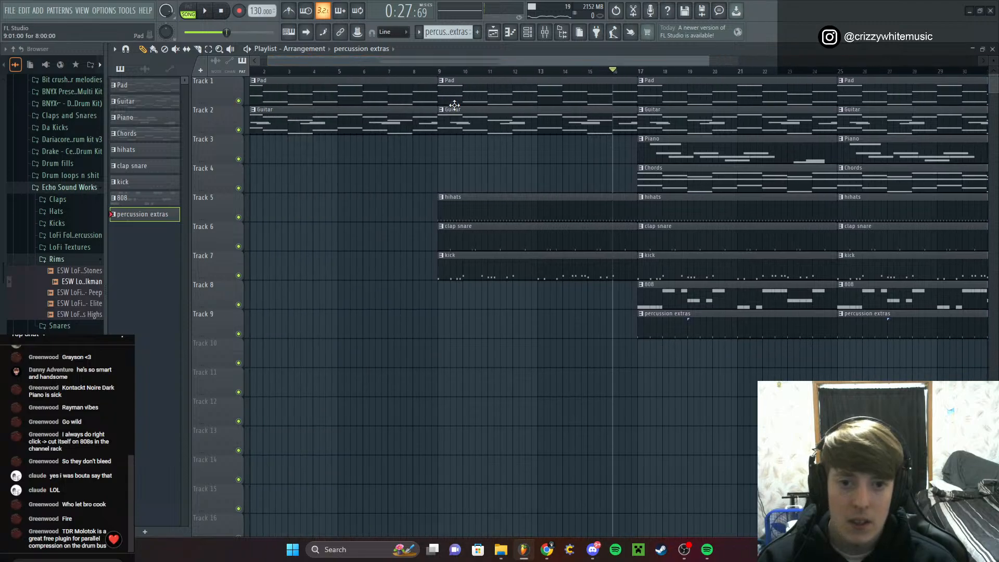
left_click_drag(461, 217, 561, 217)
key("space")
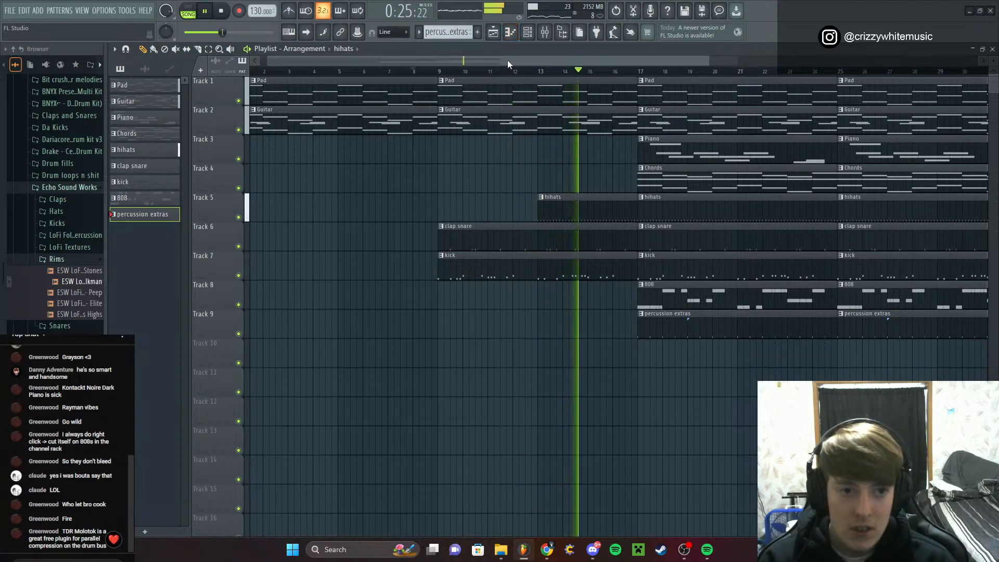
Shorten the end of the hihats clip at bar 25 to a length of 7:08:00 and stop playback
left_click_drag(507, 61, 648, 110)
left_click_drag(784, 210, 775, 214)
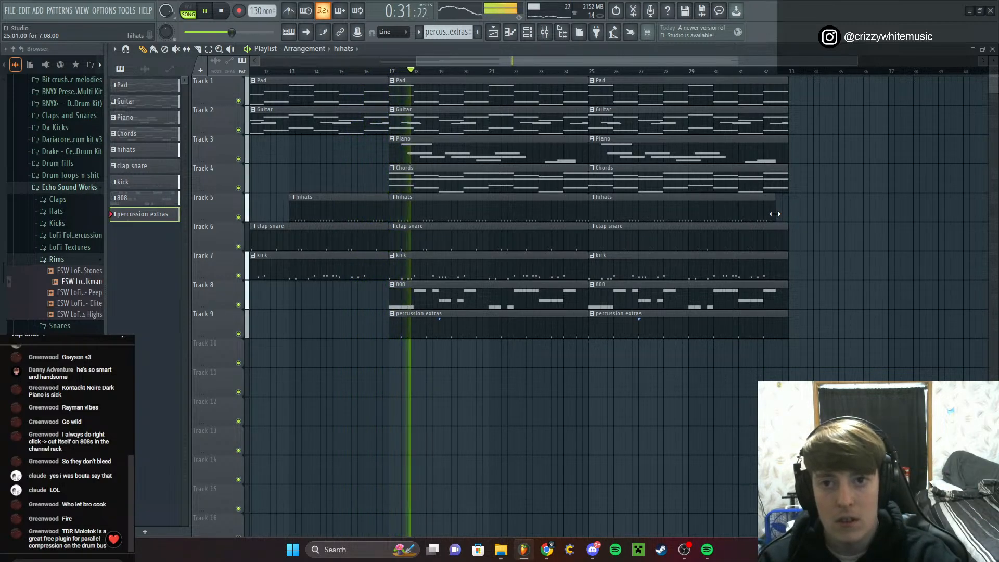
key("space")
Preview the Stix and Stones rim, collapse the Rims and Echo Sound Works folders, and browse the drum kit list
left_click_drag(493, 61, 418, 61)
left_click(54, 271)
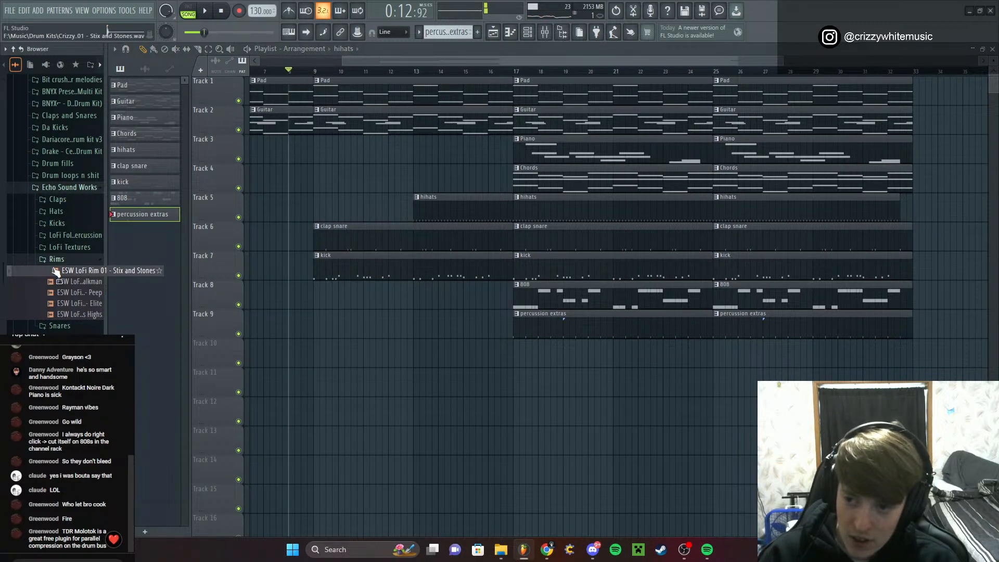
left_click(65, 260)
left_click(69, 190)
scroll(70, 195, "up", 2)
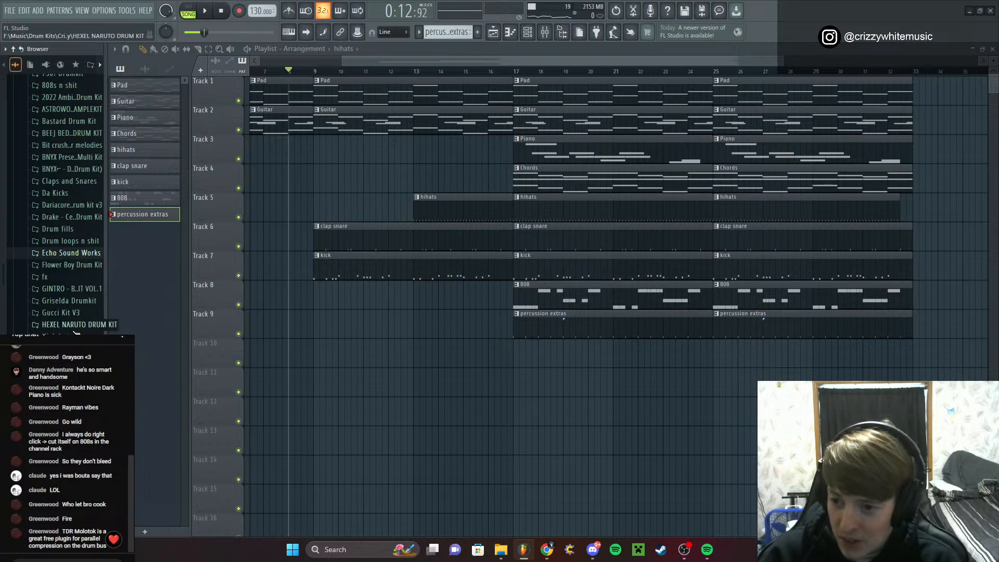
scroll(76, 330, "down", 4)
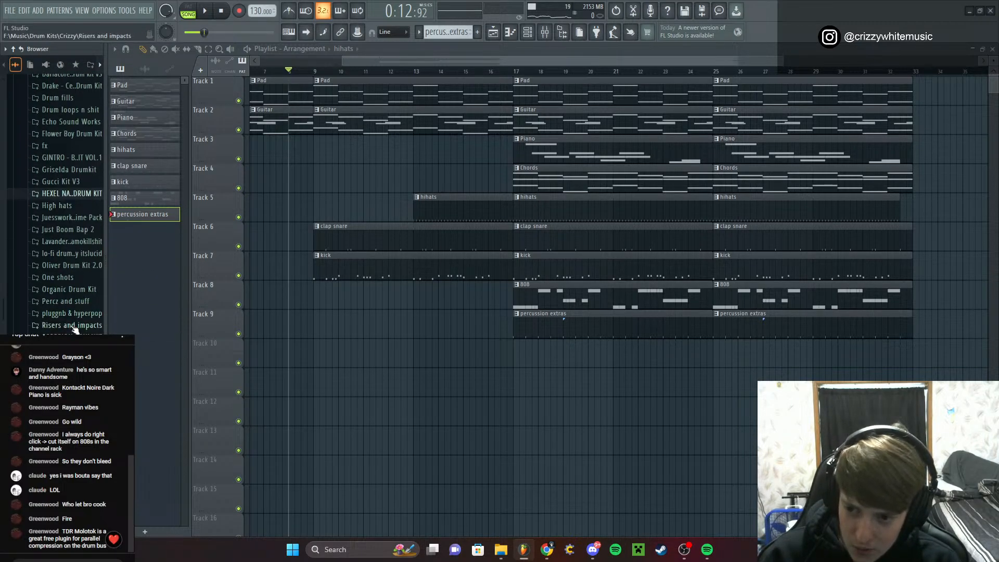
left_click(79, 291)
scroll(80, 271, "down", 4)
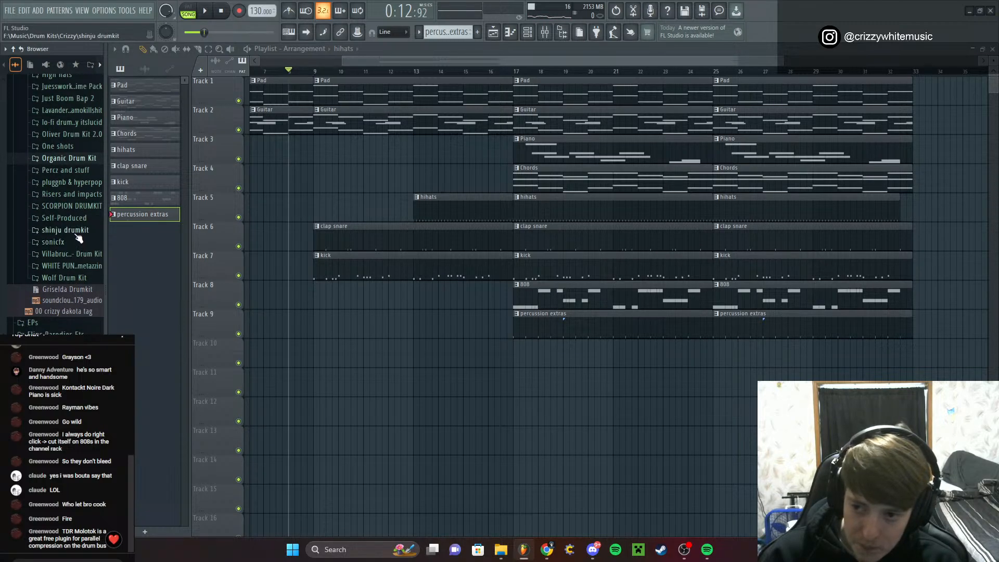
Open the crash folder of the shinju drumkit and place the crash [potion] sample on Track 10 around bar 15
left_click(77, 234)
left_click(70, 268)
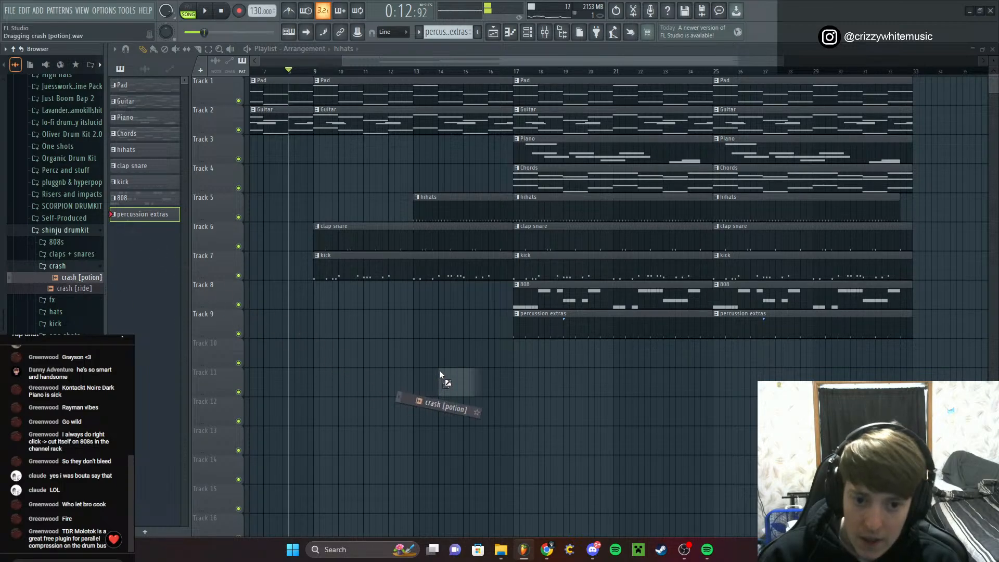
left_click_drag(439, 371, 467, 356)
Set the crash [potion] clip's time-stretching mode to Stretch and reverse the sample
double_click(473, 357)
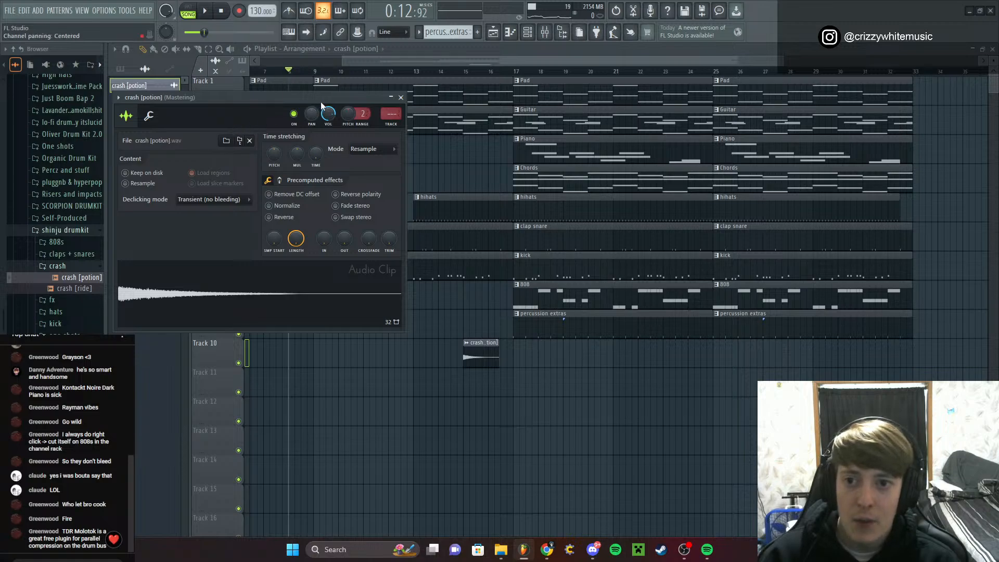
left_click_drag(321, 103, 429, 115)
left_click(495, 161)
left_click(491, 192)
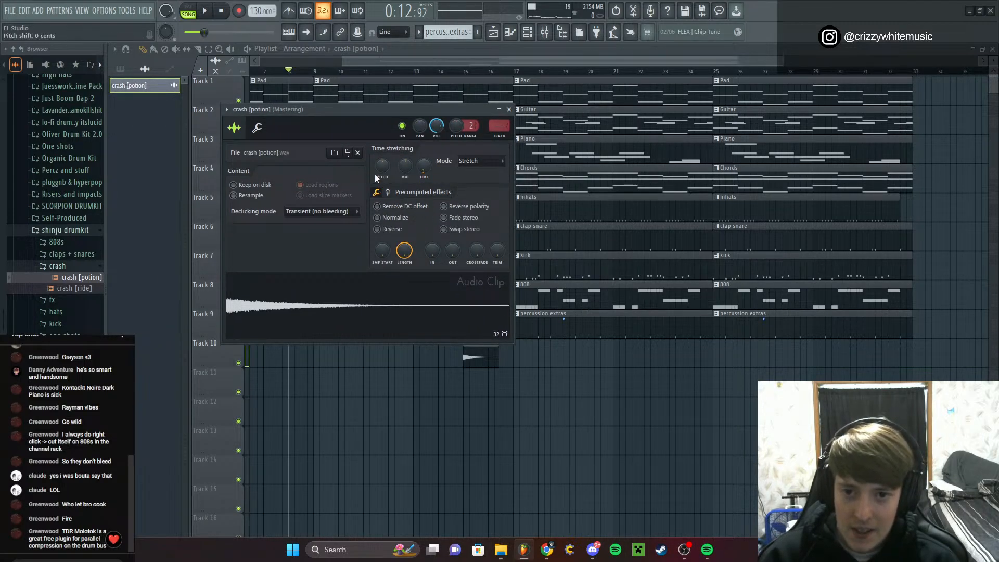
left_click(377, 229)
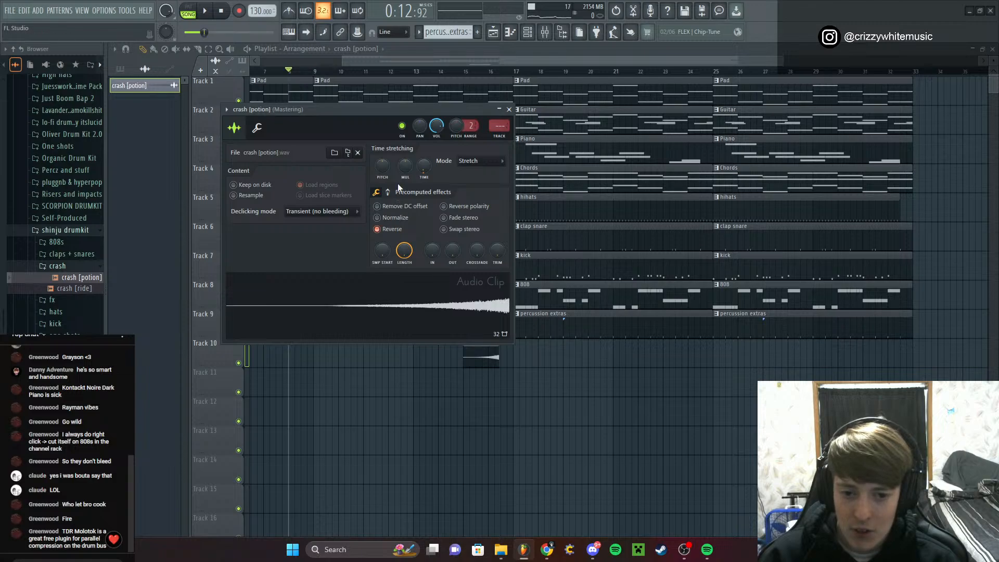
Load the crash sample into the audio editor, detect its pitch regions, and close the editor and clip settings
right_click(403, 311)
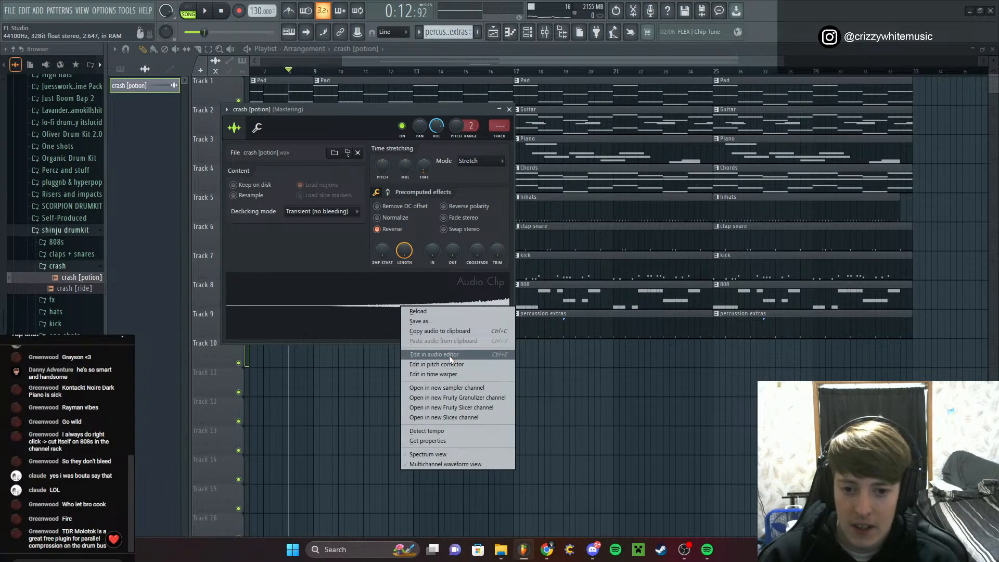
left_click(448, 355)
right_click(508, 213)
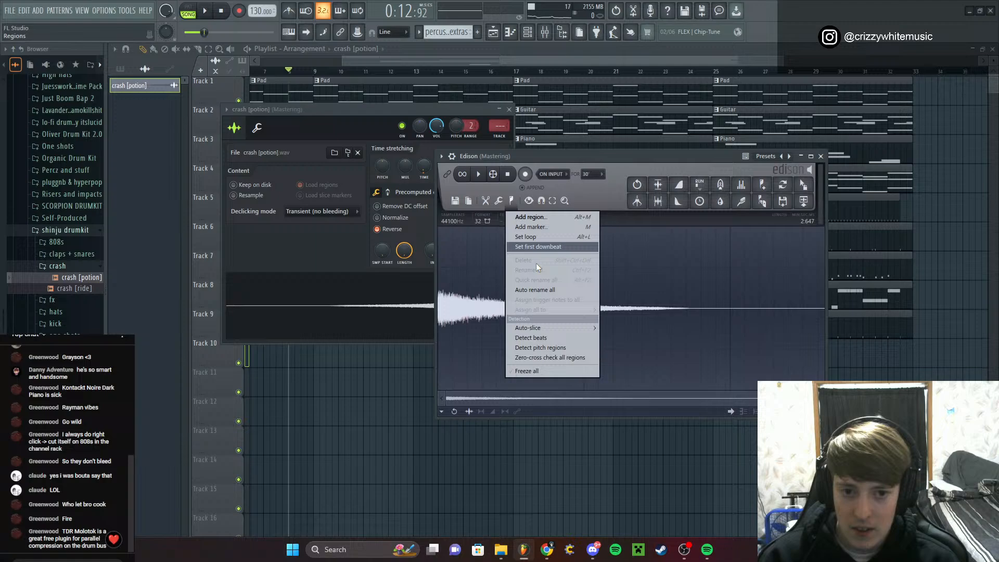
left_click(561, 346)
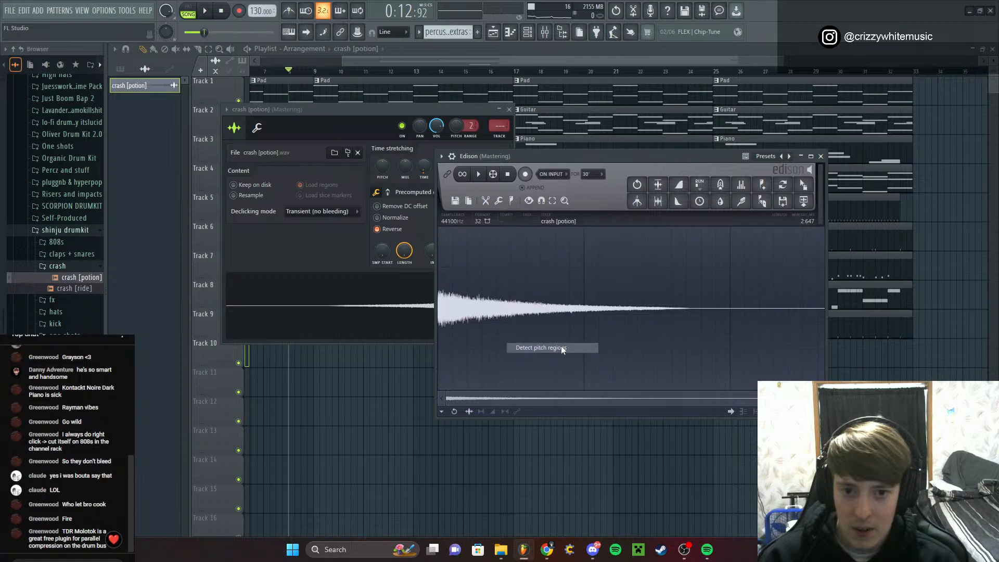
left_click(821, 156)
left_click(509, 110)
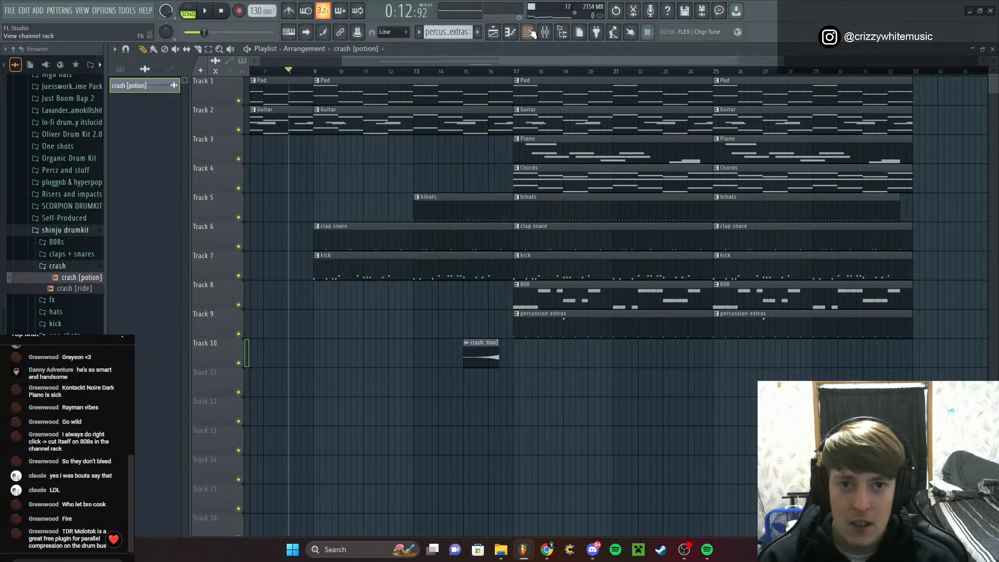
Raise the crash [potion] clip's pitch shift to about +490 cents and close its settings
left_click(512, 36)
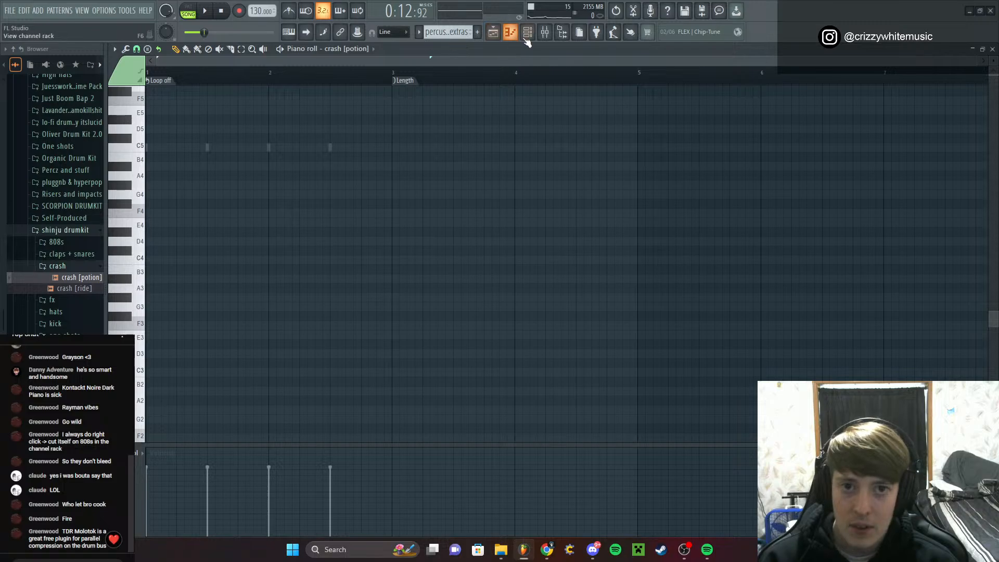
left_click(993, 48)
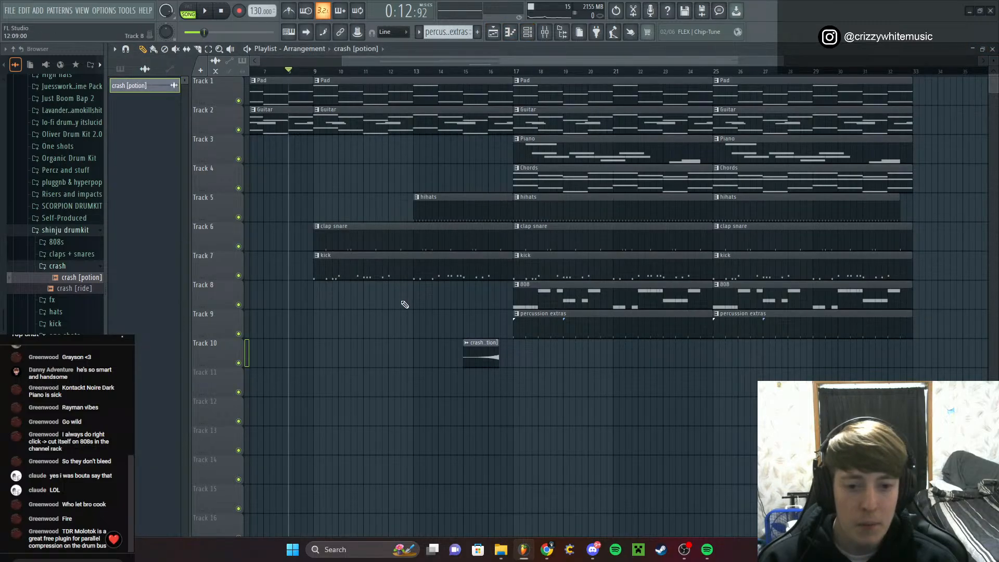
double_click(489, 356)
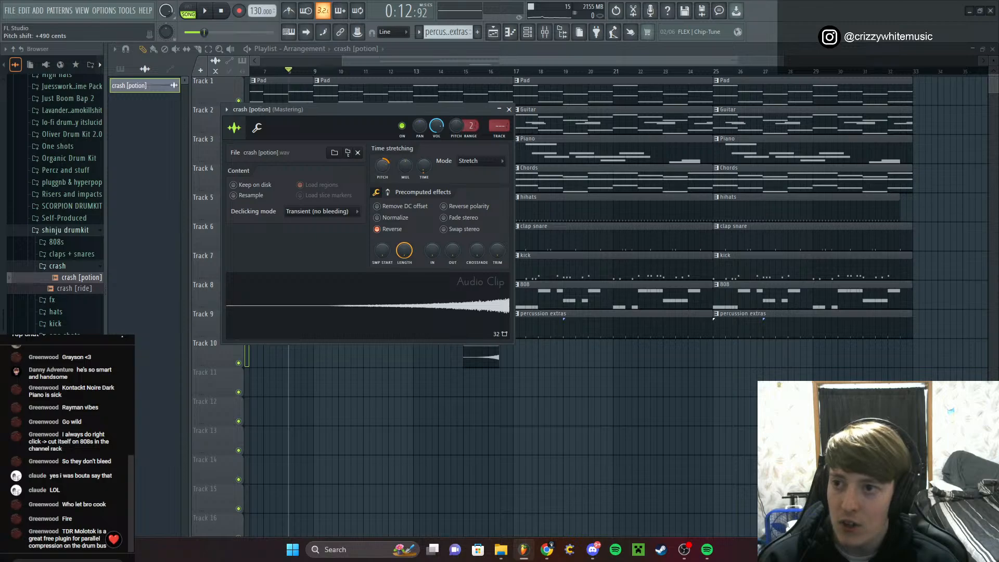
left_click(509, 109)
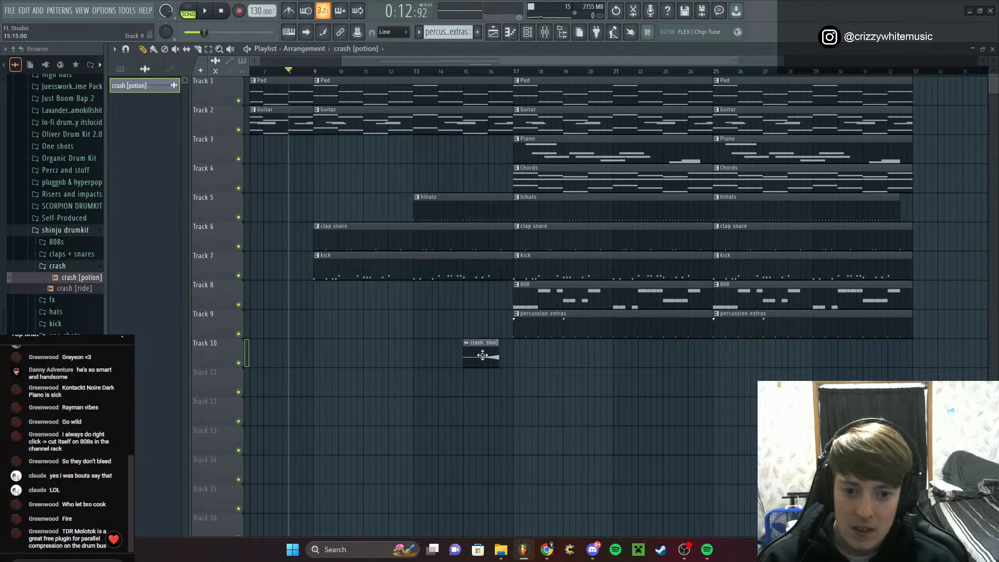
Move the crash [potion] clip on Track 10 so that it ends exactly at the start of bar 17
scroll(479, 383, "up", 5)
scroll(603, 359, "up", 5)
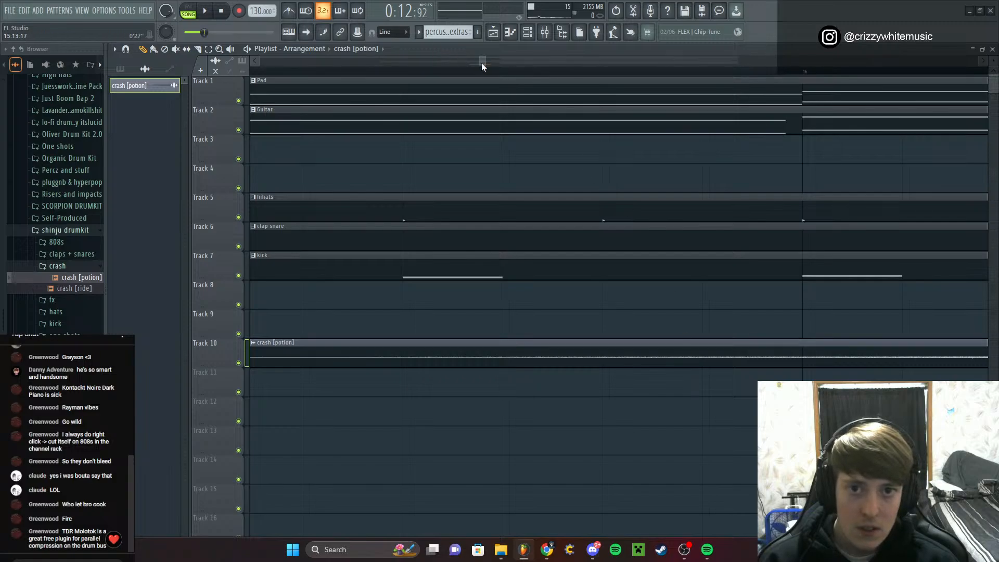
left_click_drag(484, 62, 493, 71)
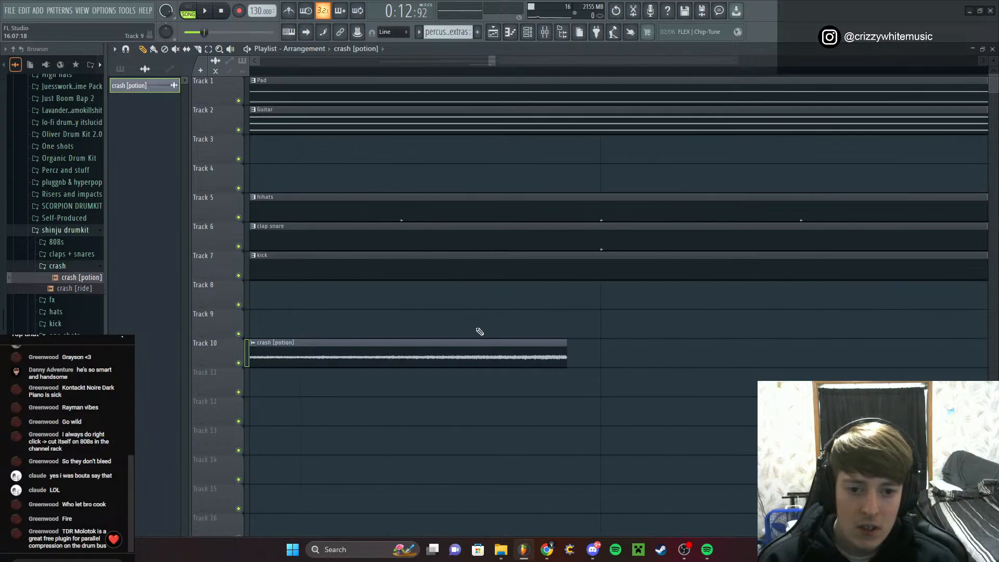
left_click_drag(491, 348, 660, 365)
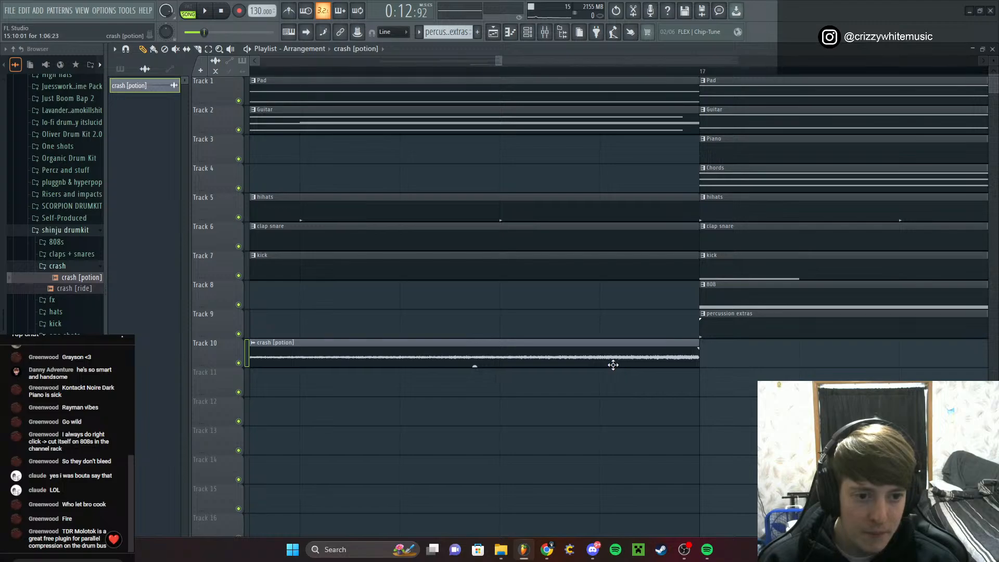
scroll(572, 330, "down", 10)
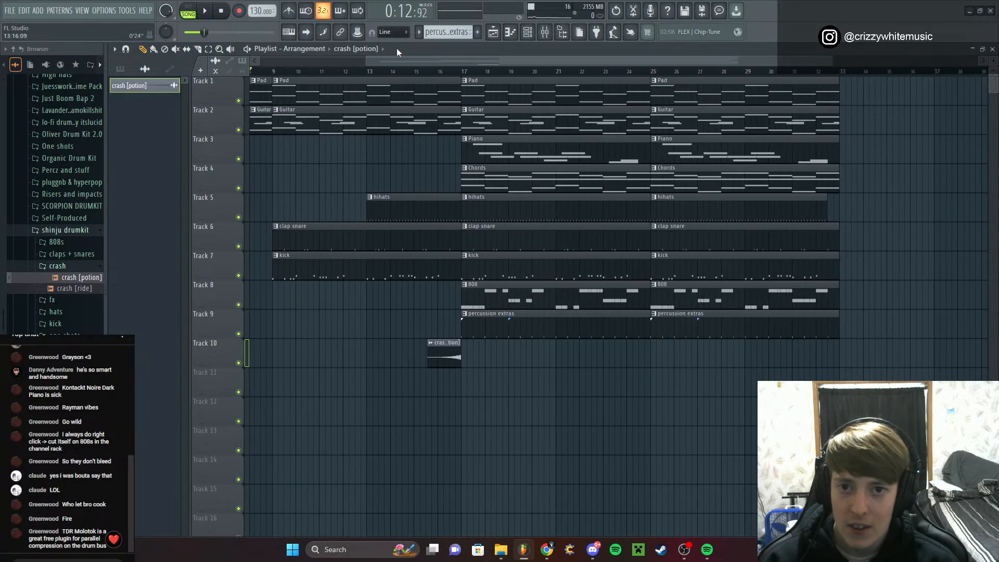
Play back the build-up into bar 17 and add a fade-in across the full length of the crash [potion] clip
key("space")
scroll(443, 254, "up", 5)
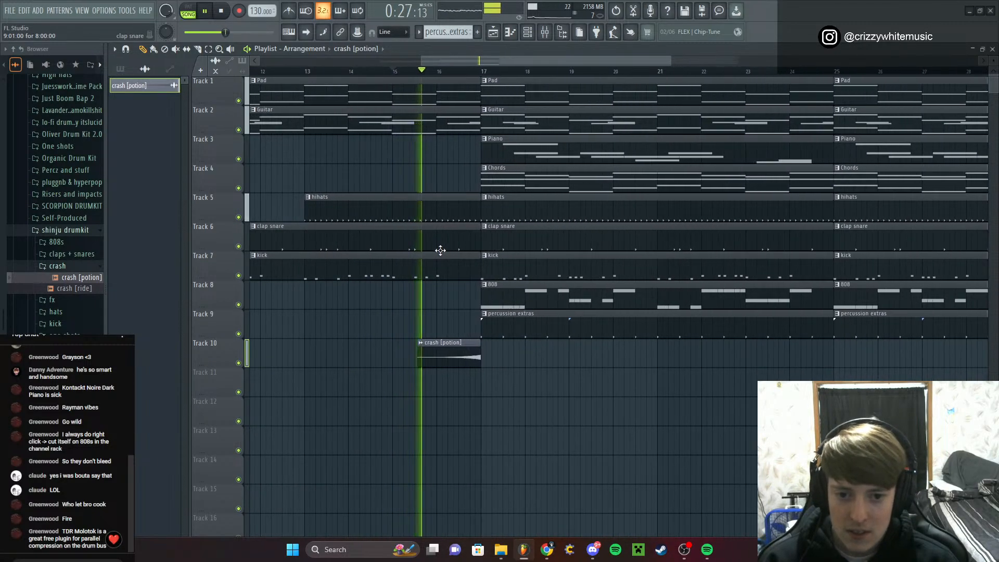
scroll(443, 254, "up", 1)
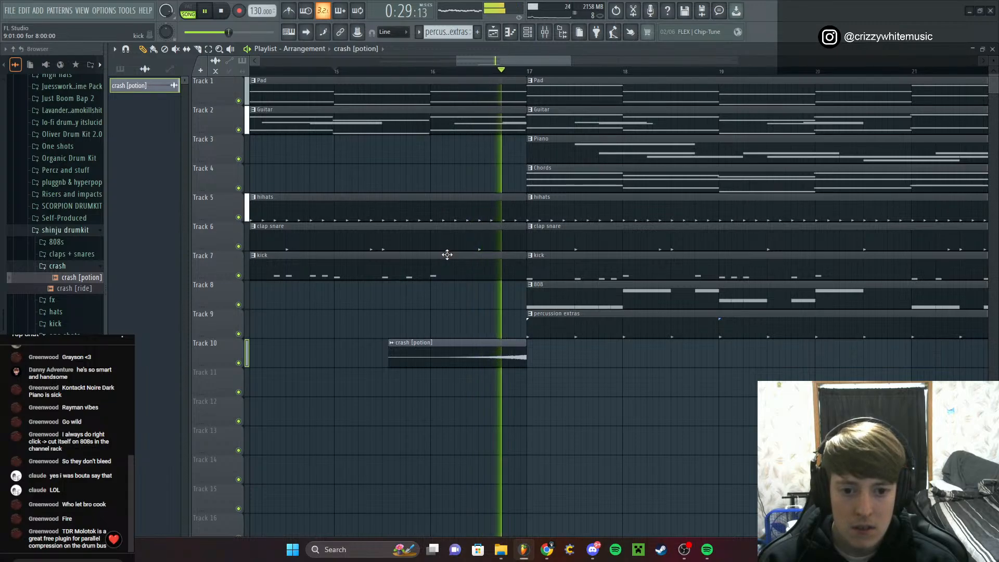
key("space")
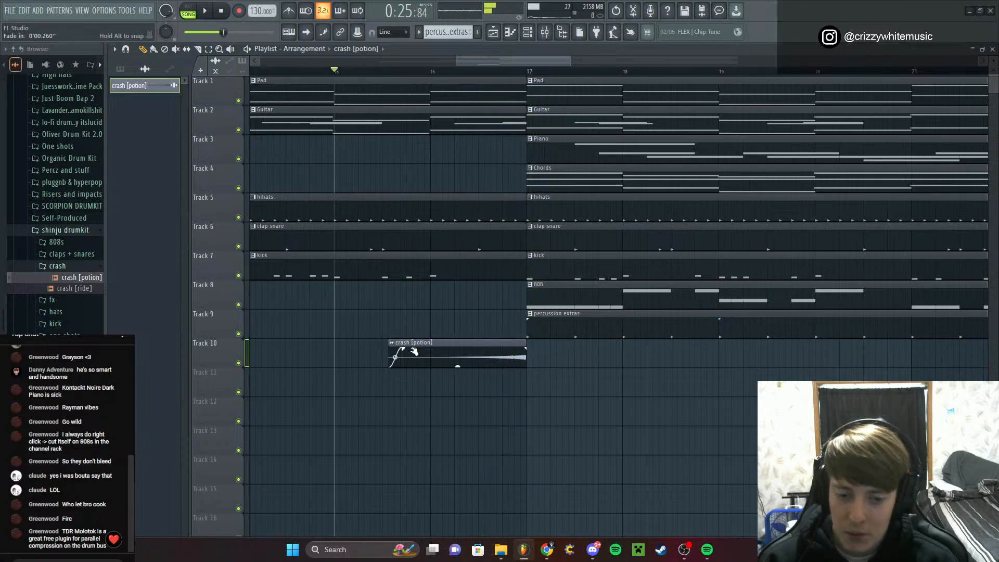
key("space")
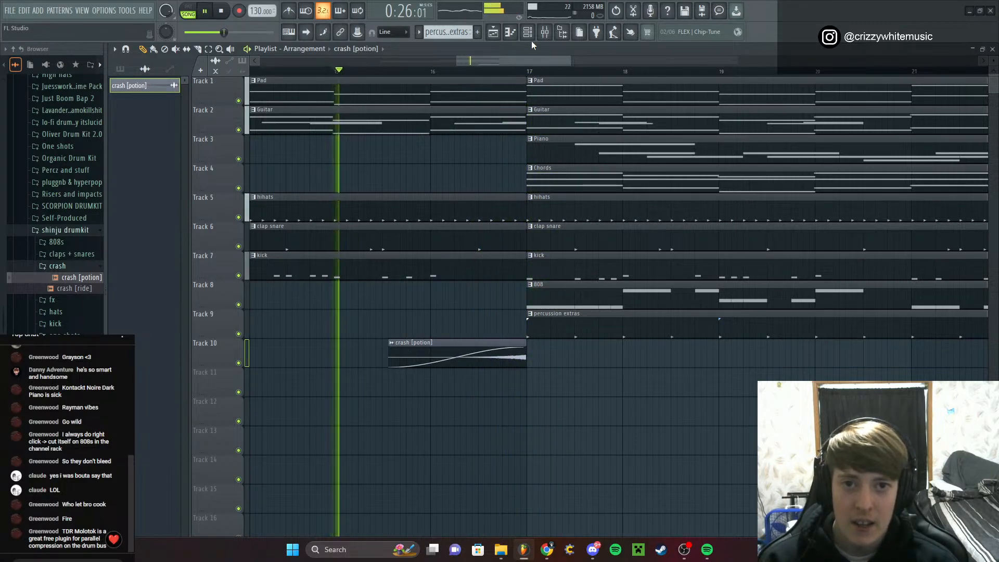
Route the crash [potion] clip to mixer track 8 and close its settings
left_click(527, 32)
key("space")
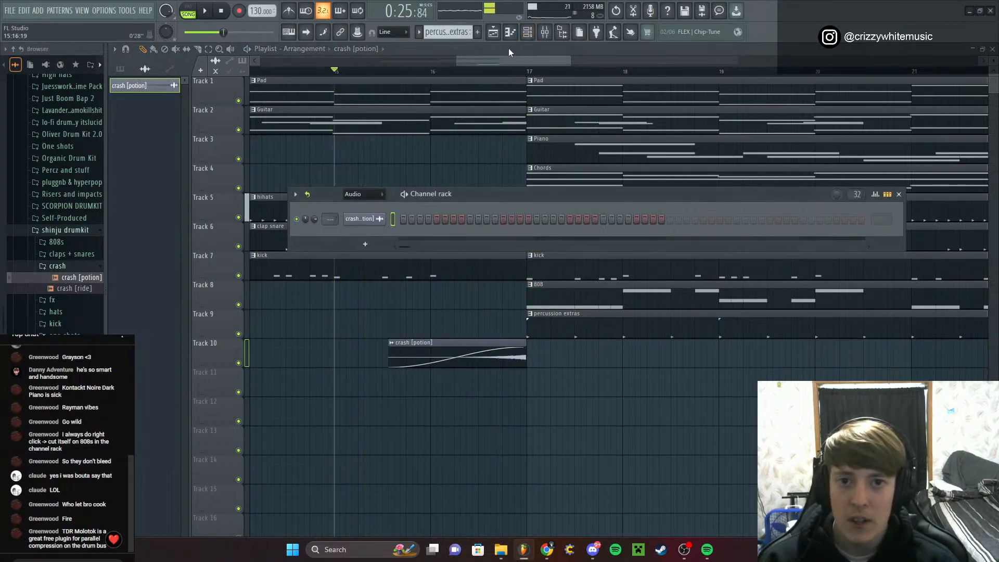
left_click(899, 194)
double_click(465, 347)
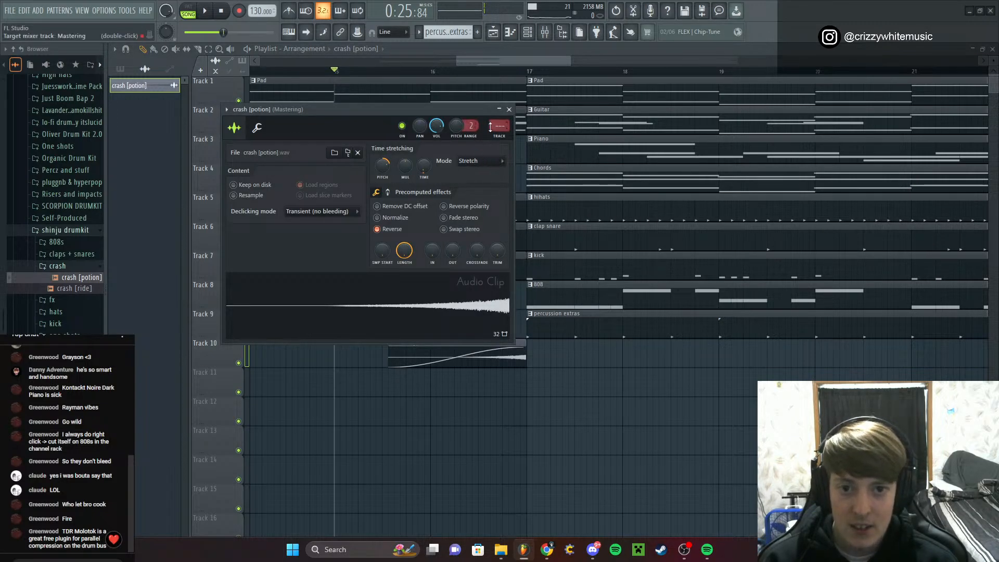
left_click(508, 110)
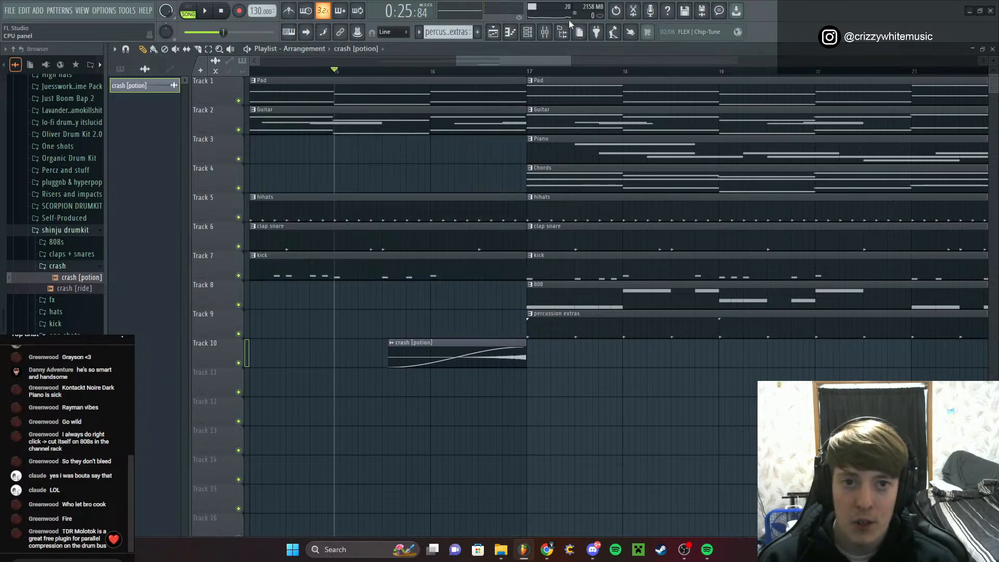
Add Fruity Parametric EQ 2 to Insert 8, slightly lower its mid and high bands, and close the EQ
left_click(543, 38)
left_click(888, 82)
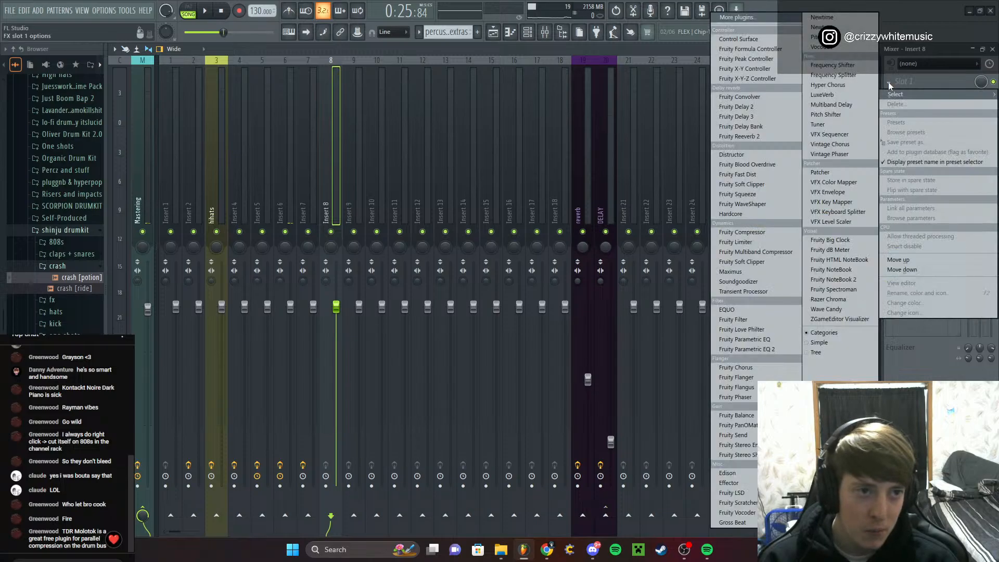
left_click(762, 349)
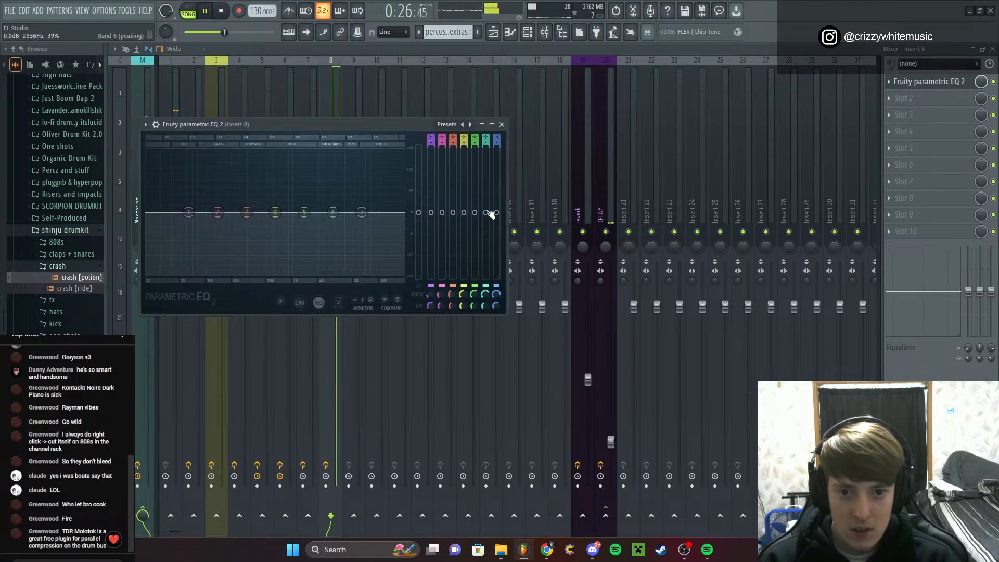
left_click_drag(489, 212, 487, 225)
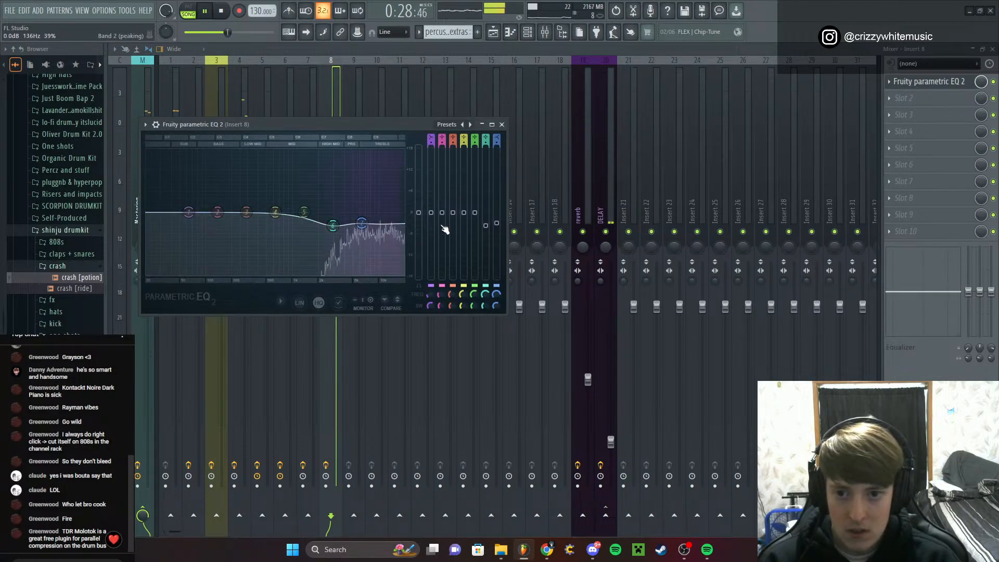
left_click_drag(496, 223, 464, 218)
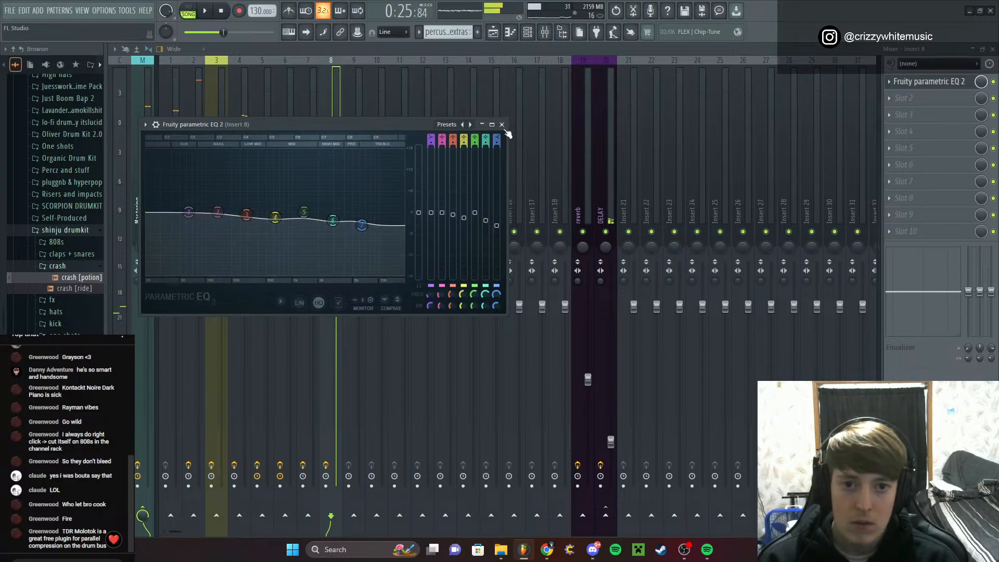
left_click(501, 124)
Add Fruity Reeverb 2 to slot 9 of Insert 8 with the Large Hall preset, reduce its mix, and send Insert 8 to the DELAY track
left_click(890, 100)
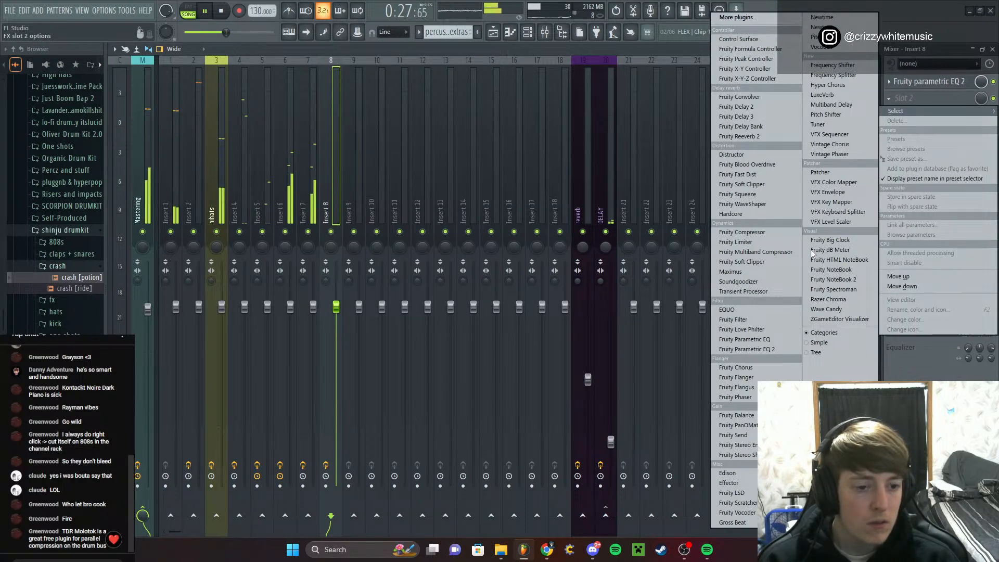
left_click(907, 98)
left_click(890, 210)
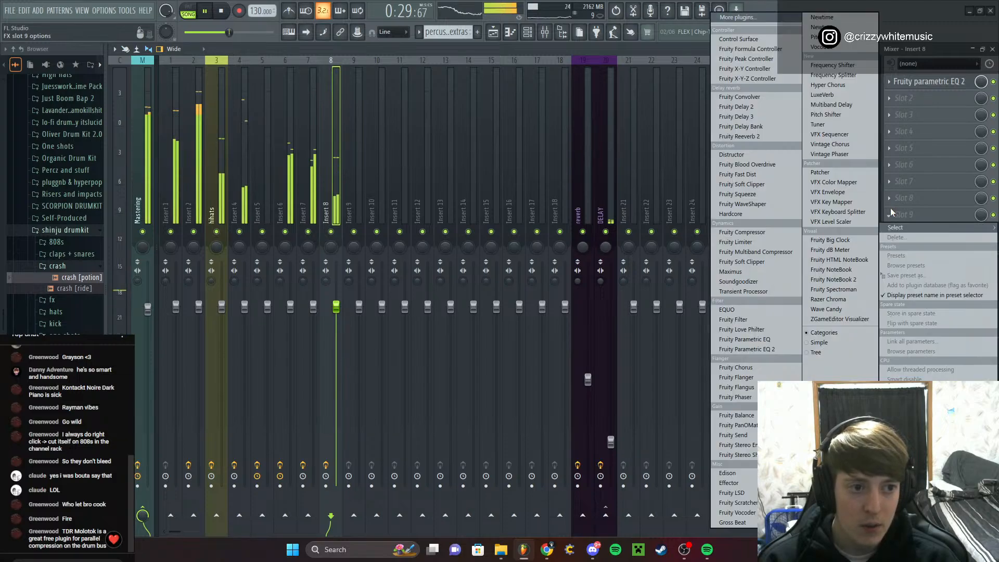
left_click(754, 135)
left_click(371, 125)
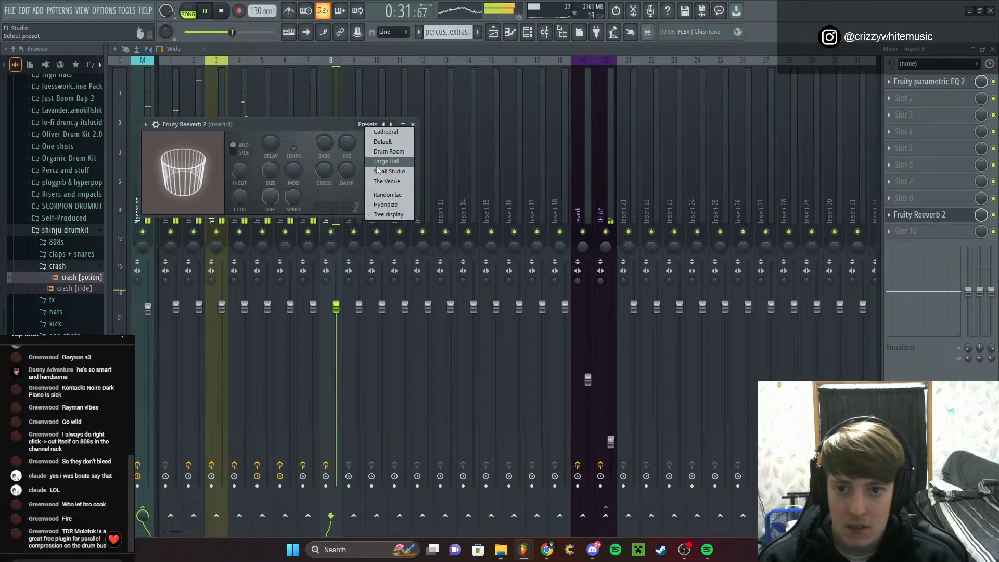
left_click(385, 162)
left_click(952, 218)
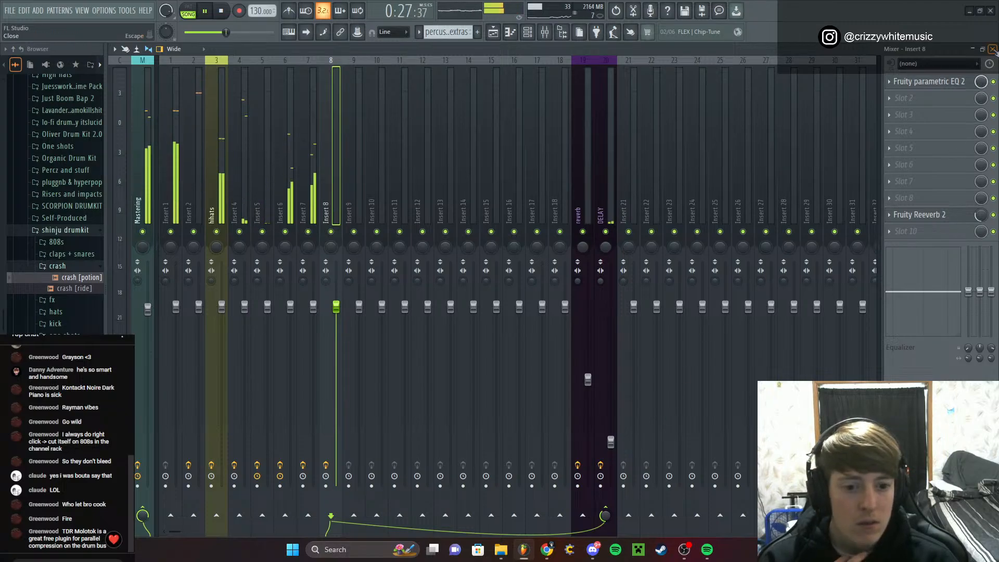
left_click(993, 49)
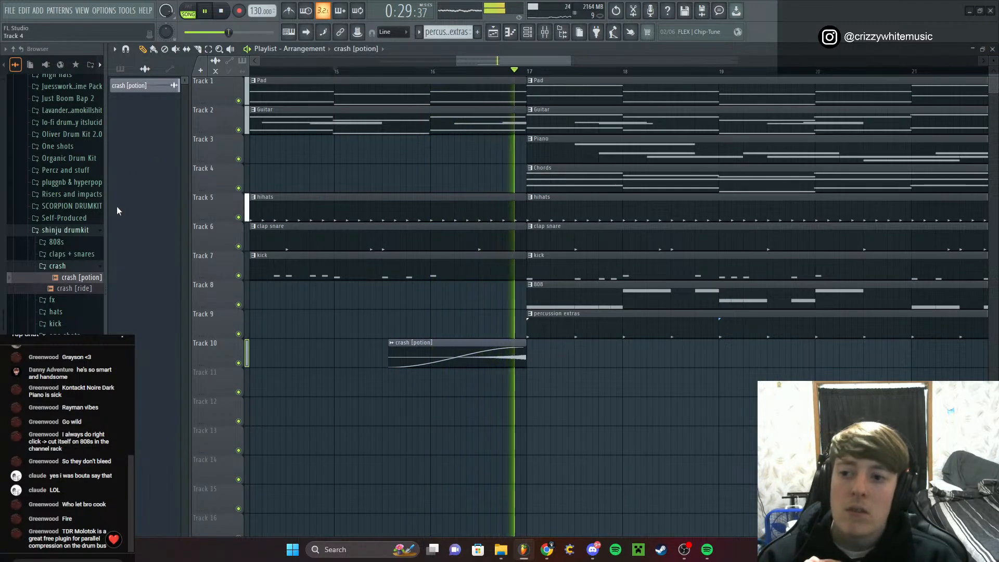
Audition the crashes in the 730! Drumkit and place the Crash (9) sample on Track 10 at bar 17
left_click(67, 267)
left_click(83, 229)
key("space")
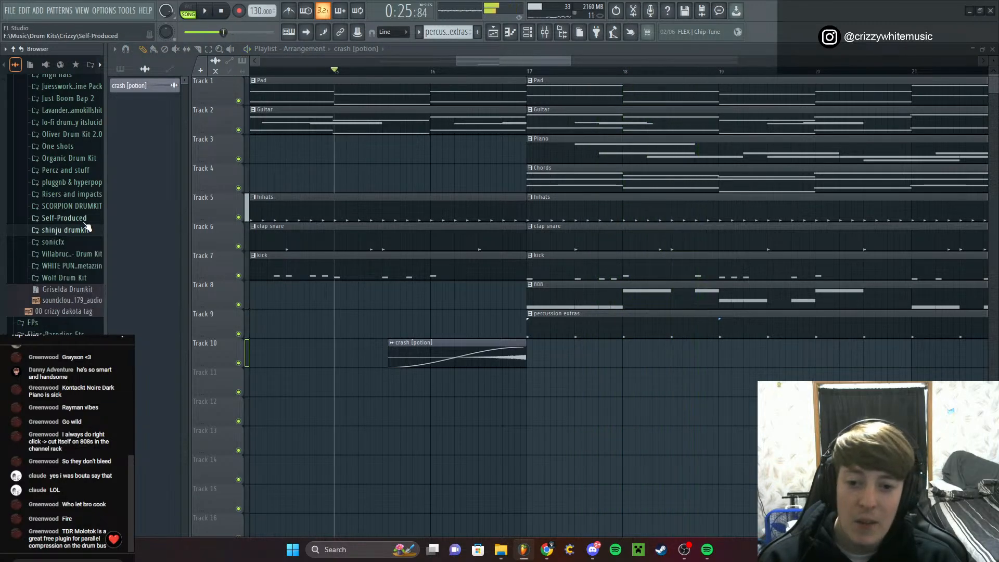
scroll(78, 225, "up", 8)
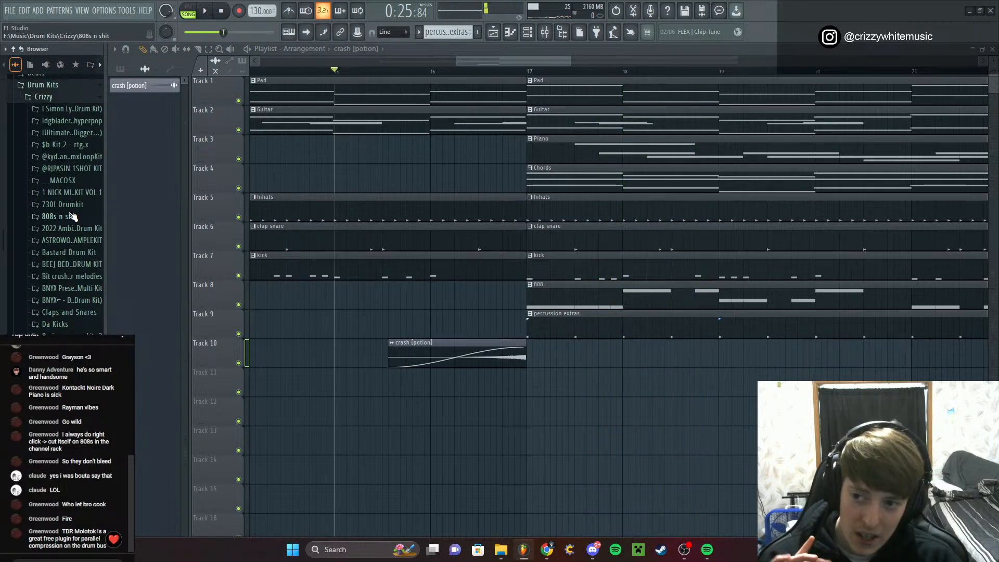
left_click(73, 205)
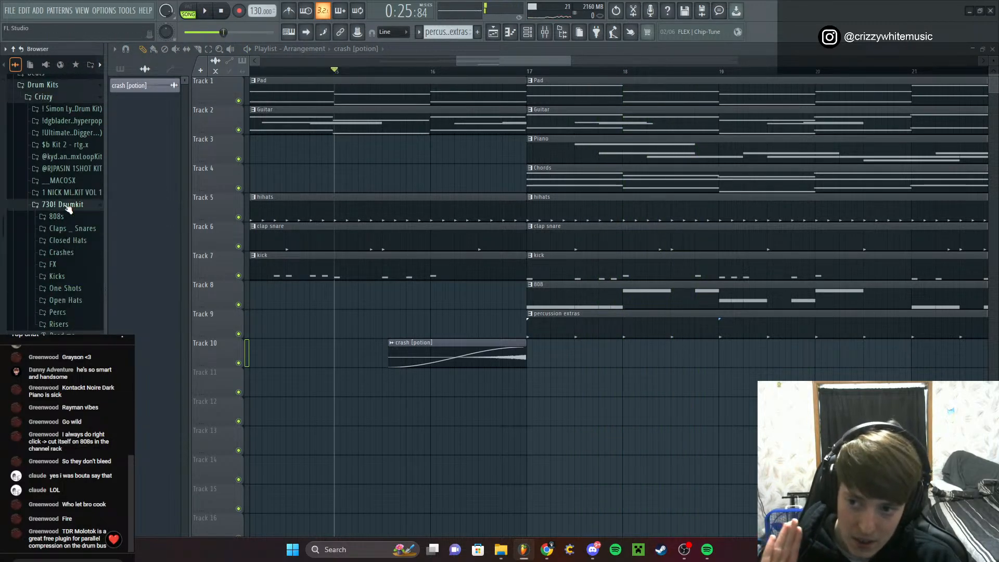
left_click(73, 253)
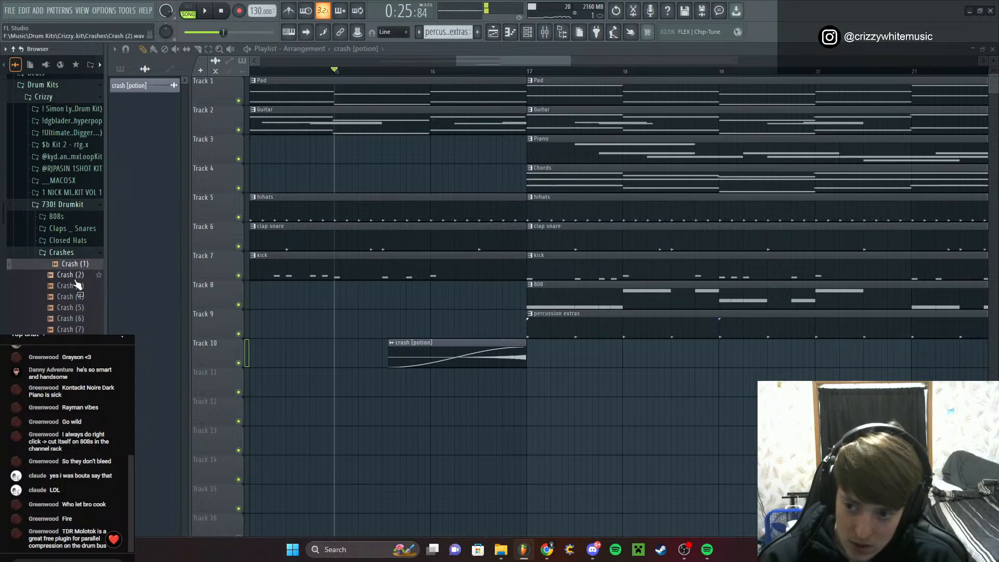
left_click(78, 298)
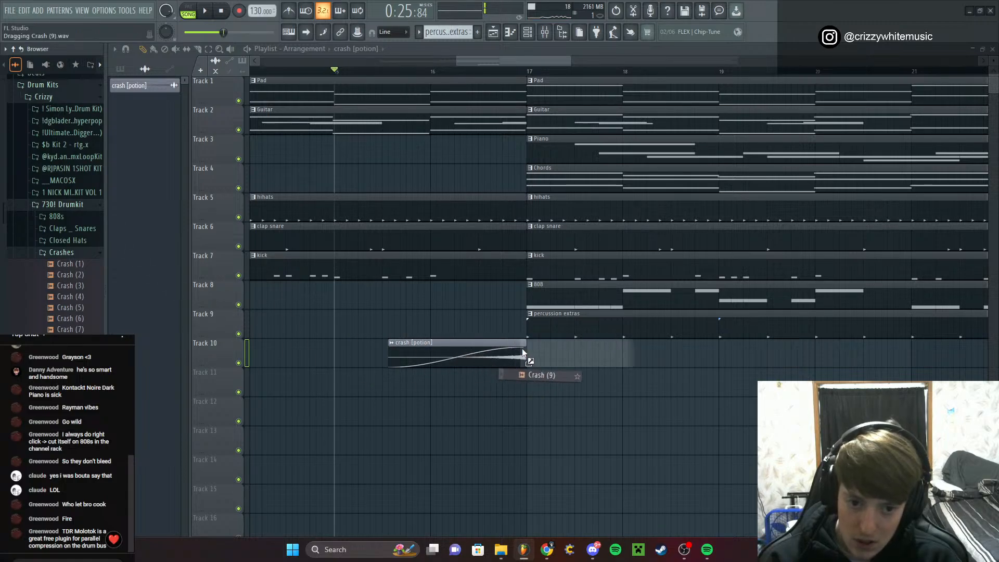
left_click_drag(522, 348, 526, 347)
Route the Crash (9) clip to mixer track 8 and set its channel volume to about 69%
key("space")
double_click(559, 348)
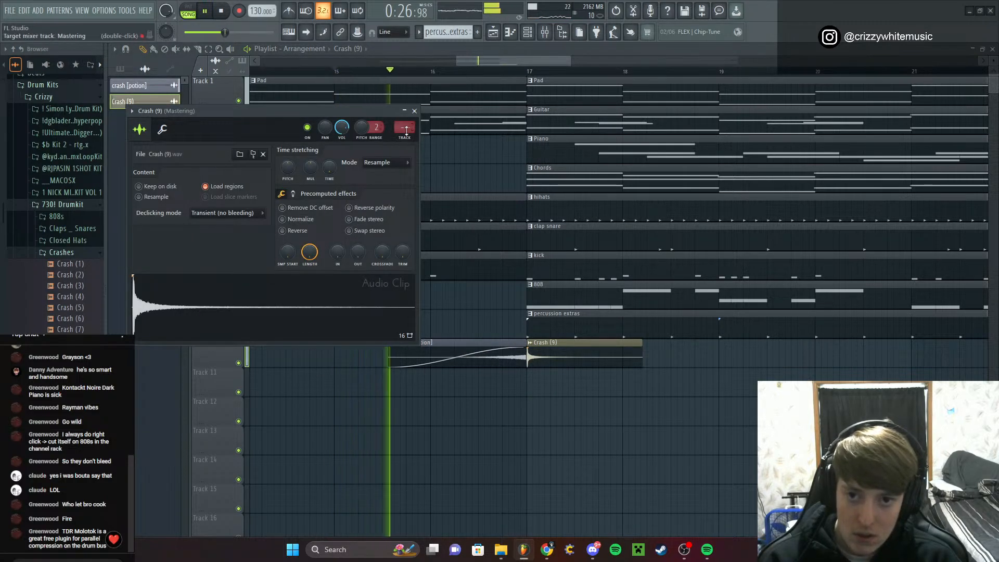
scroll(407, 130, "up", 8)
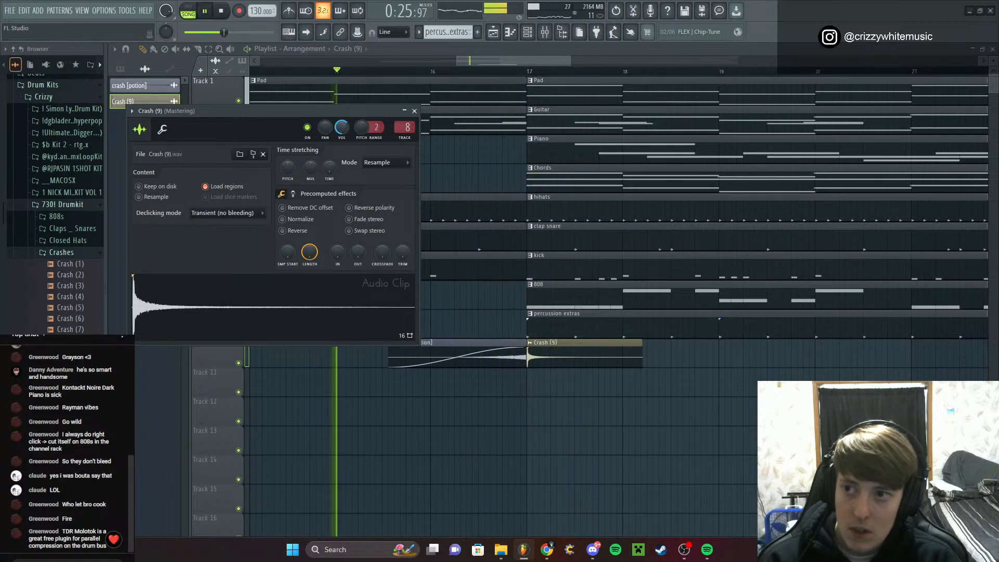
left_click_drag(341, 127, 341, 124)
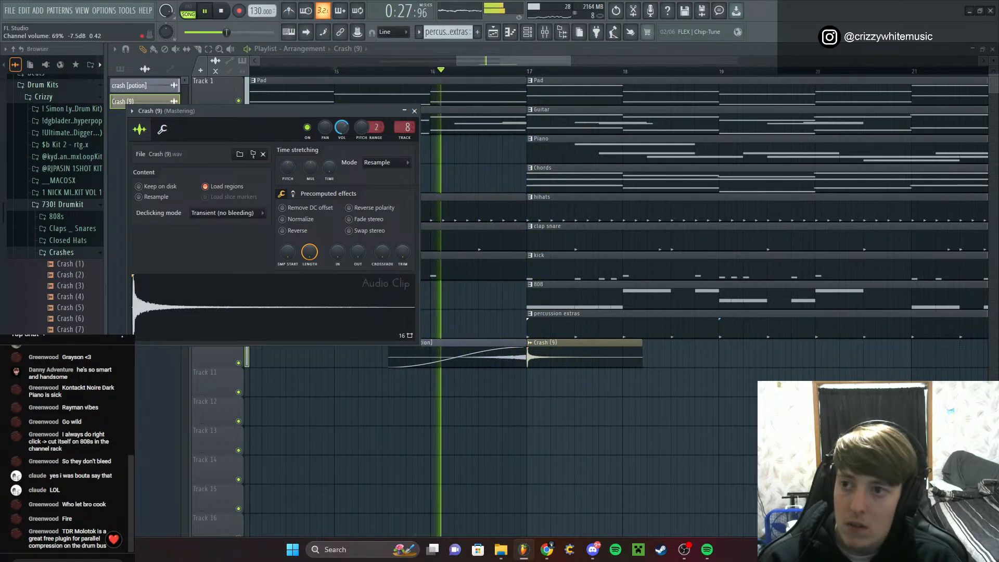
left_click(413, 112)
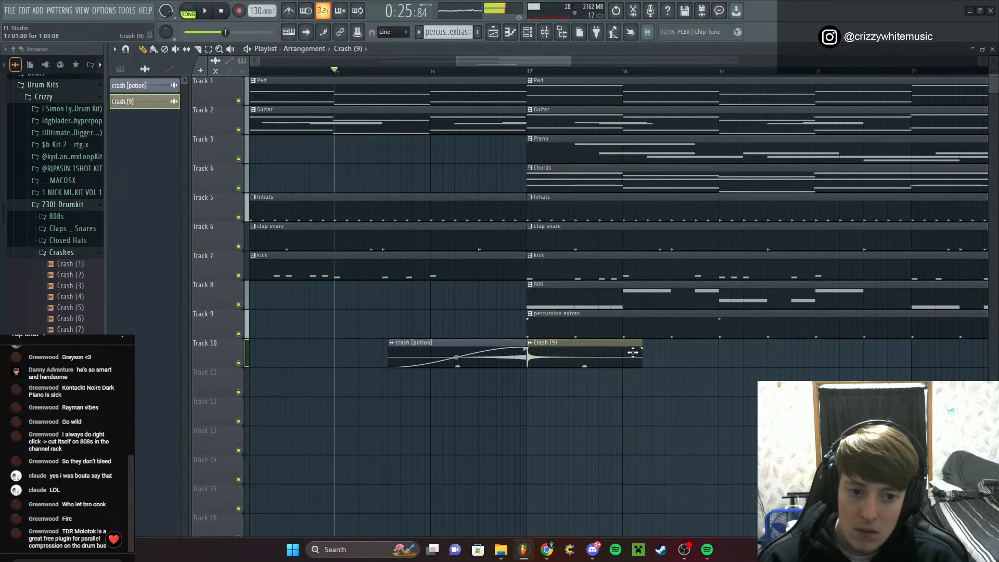
Trim the Crash (9) clip to end just before bar 18, give it a fade-out, and play back the transition
left_click_drag(640, 362, 615, 364)
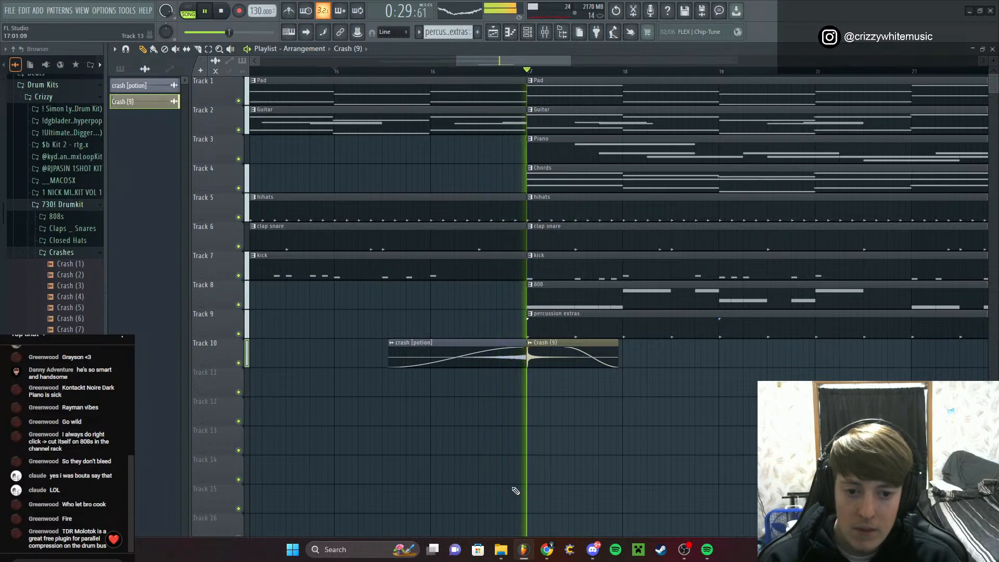
scroll(514, 437, "down", 3)
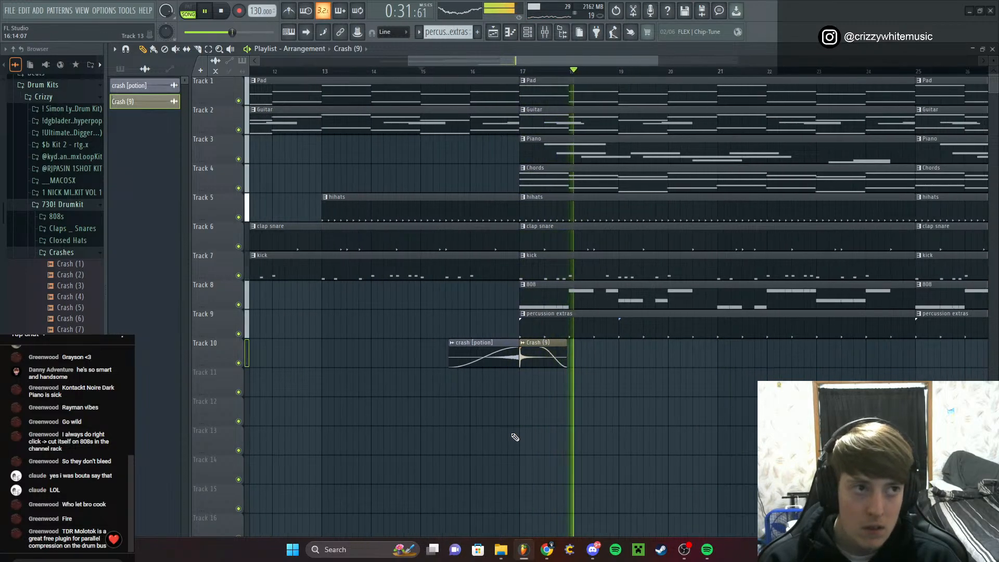
scroll(515, 431, "down", 2)
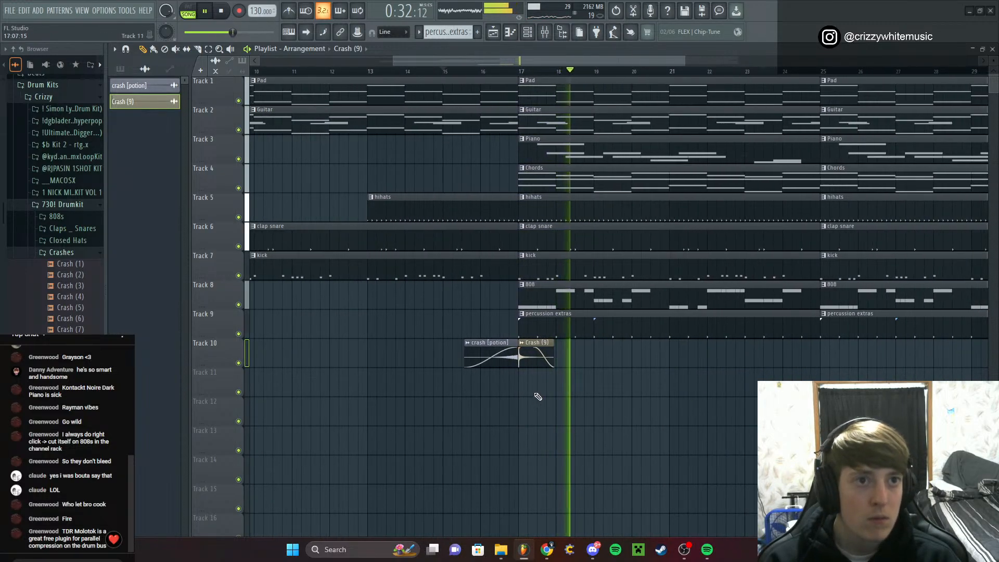
left_click(442, 72)
Look through the Crizzy drum kits, including Flower Boy, Drake and Gucci Kit V3, for a replacement crash sample
left_click(78, 205)
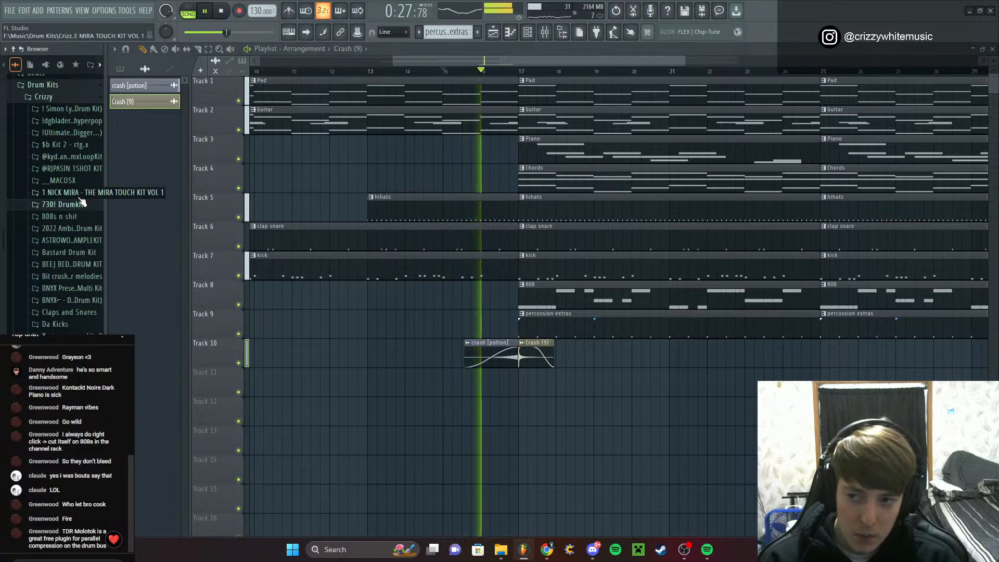
left_click(68, 192)
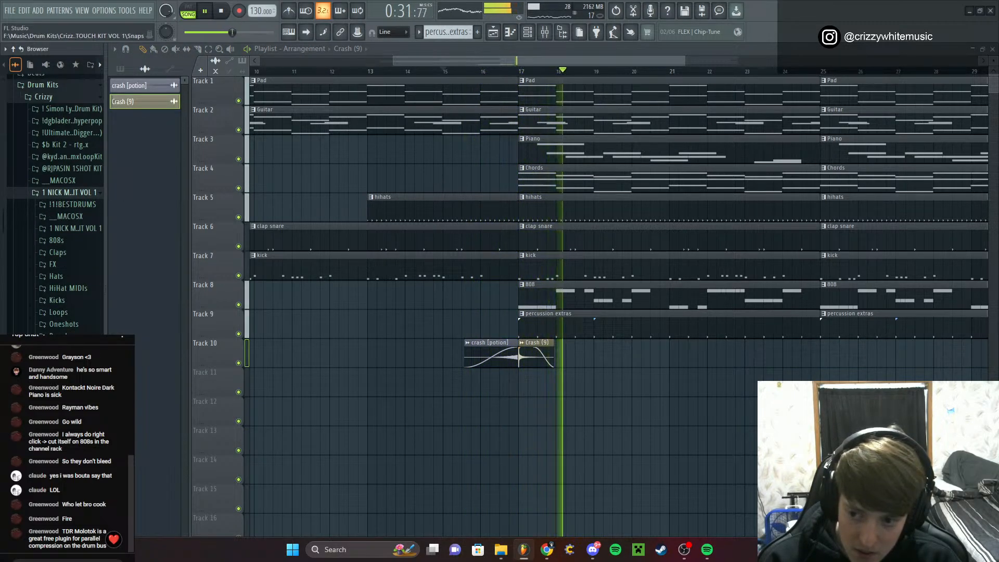
left_click(69, 192)
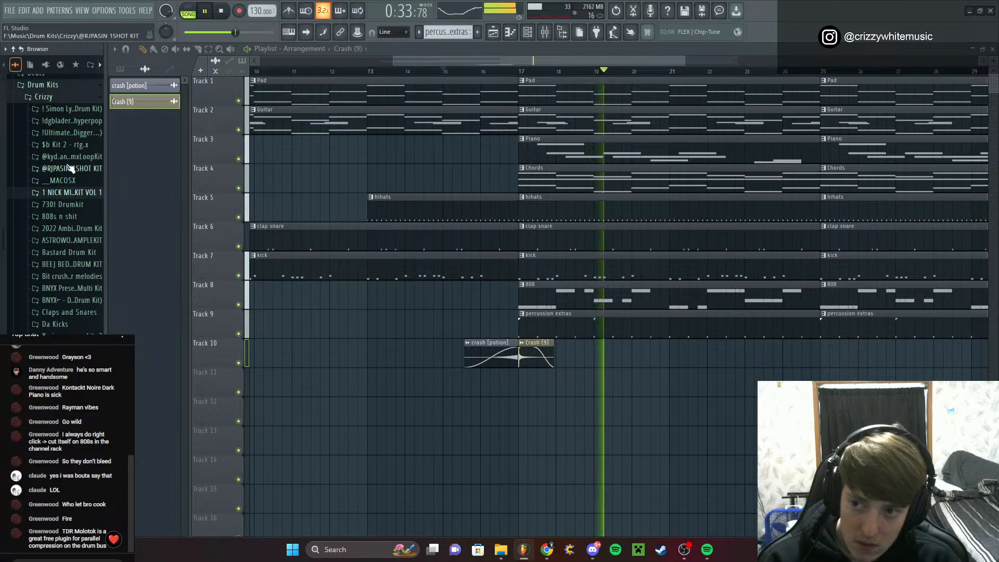
scroll(72, 294, "down", 4)
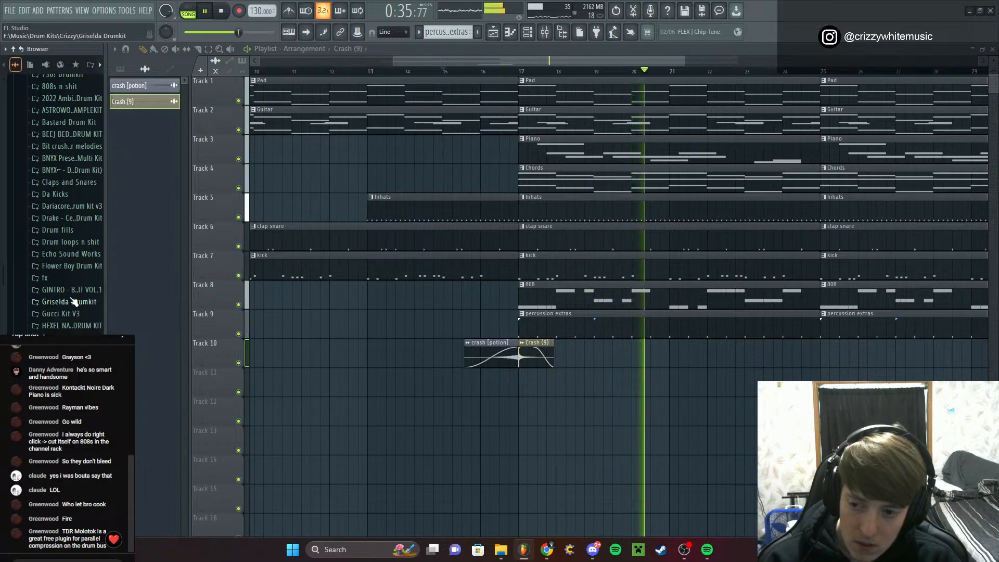
key("space")
left_click(73, 271)
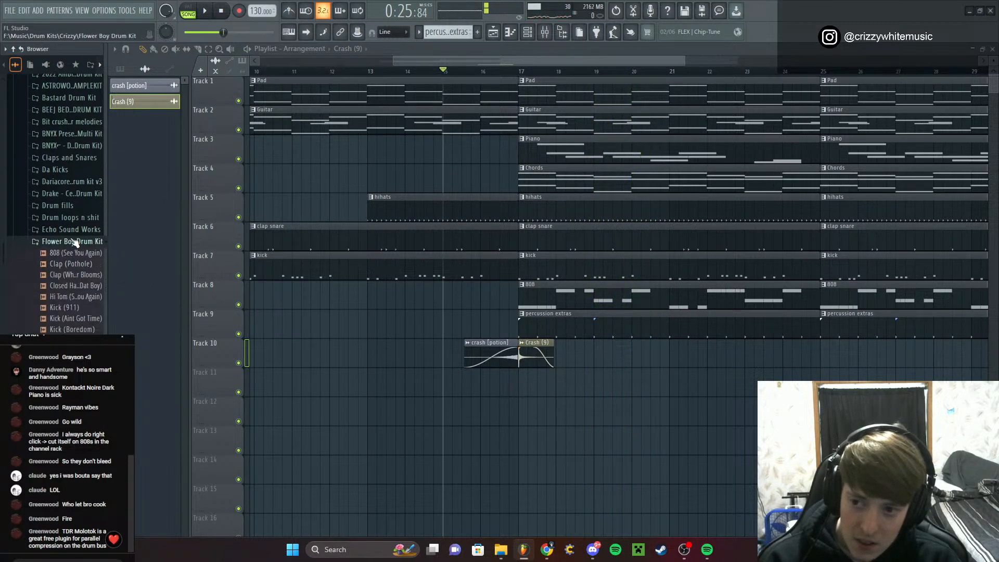
left_click(71, 243)
left_click(76, 195)
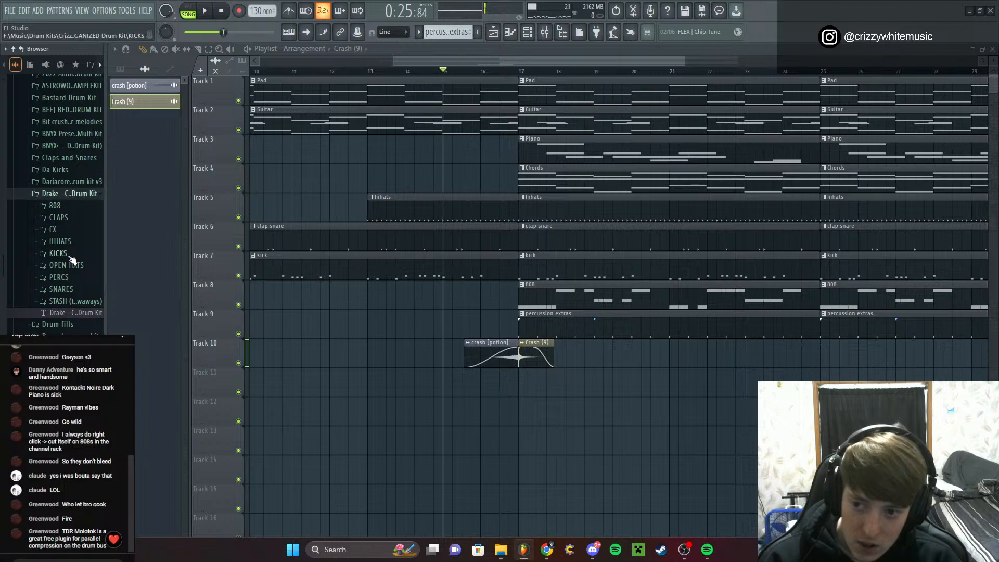
left_click(72, 195)
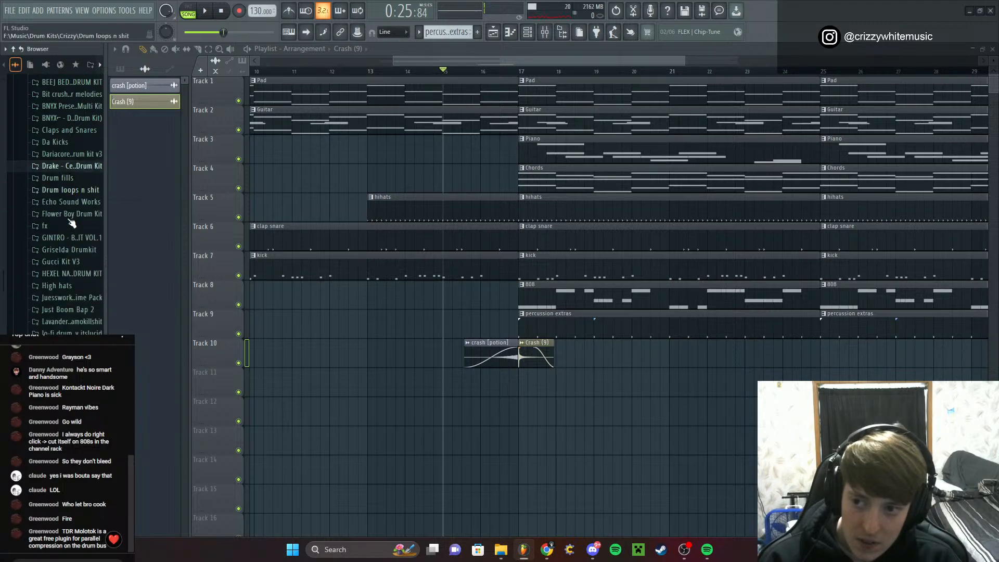
scroll(72, 260, "down", 2)
left_click(69, 225)
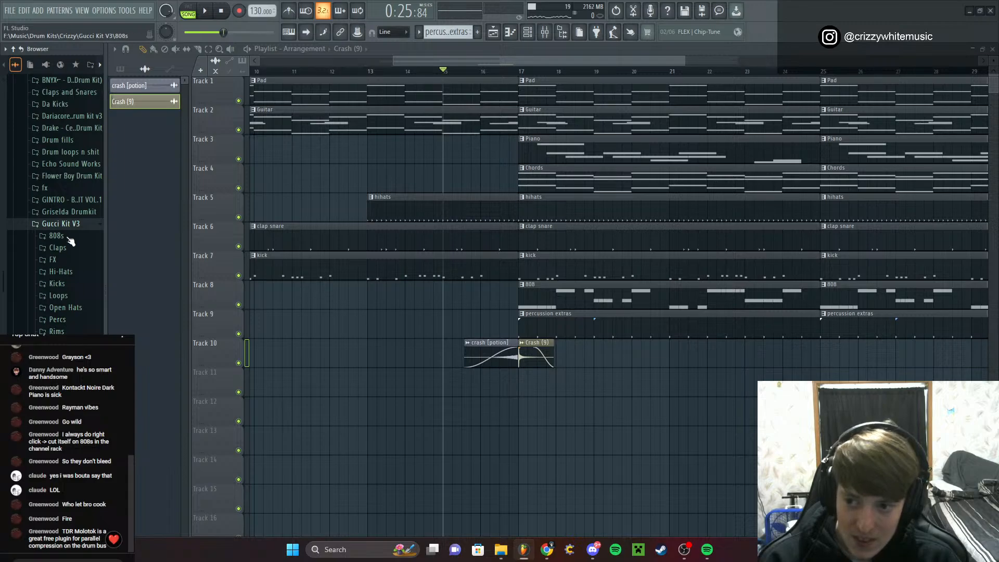
scroll(65, 229, "up", 3)
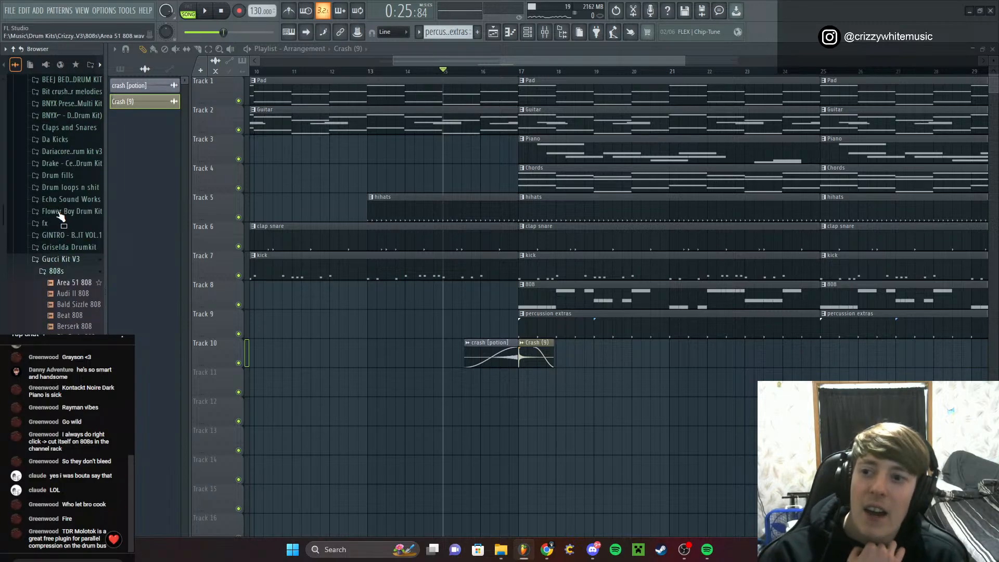
left_click(57, 276)
scroll(72, 244, "up", 12)
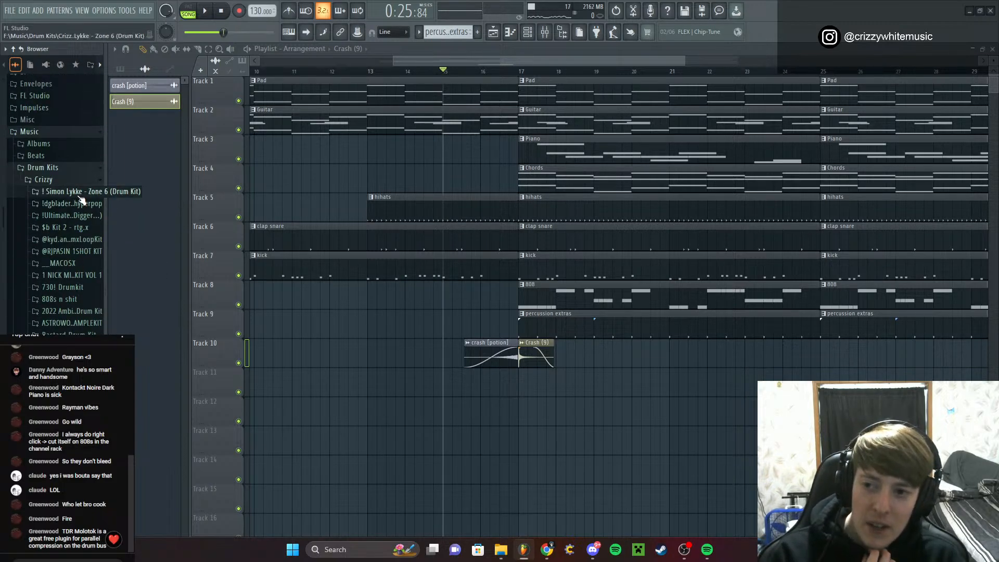
Replace the Crash (9) sample at bar 17 on Track 10 with Crash - NBA from the Zone 6 kit's Cymbal folder
left_click(79, 193)
left_click(74, 229)
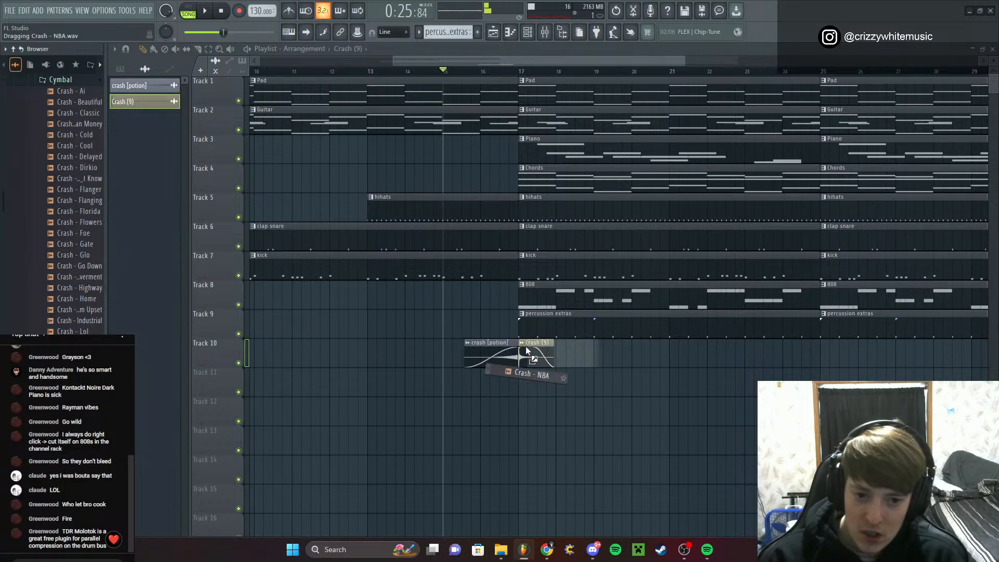
left_click_drag(534, 348, 535, 348)
Play back the bar 17 transition and set the Crash - NBA channel volume to 70%
key("space")
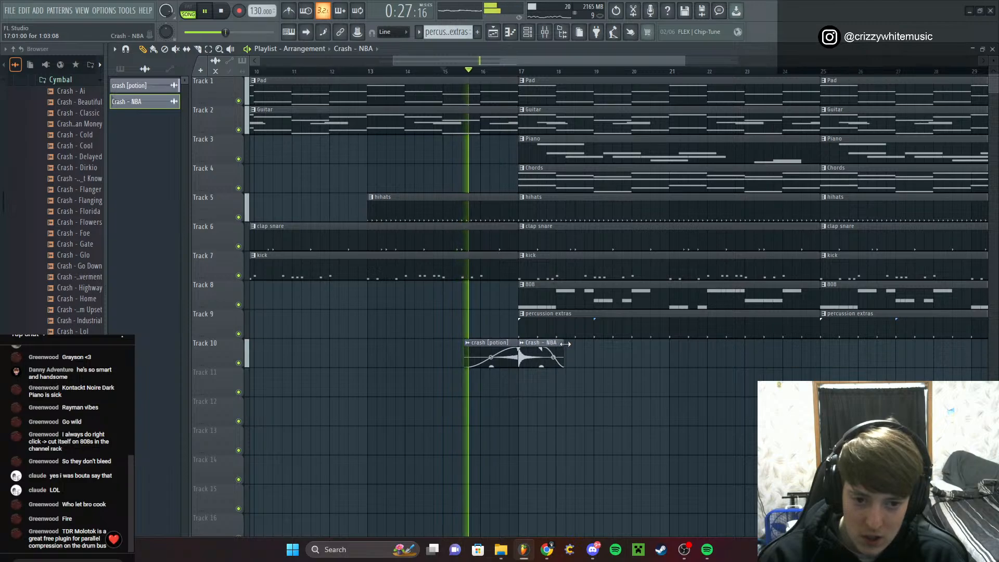
double_click(532, 358)
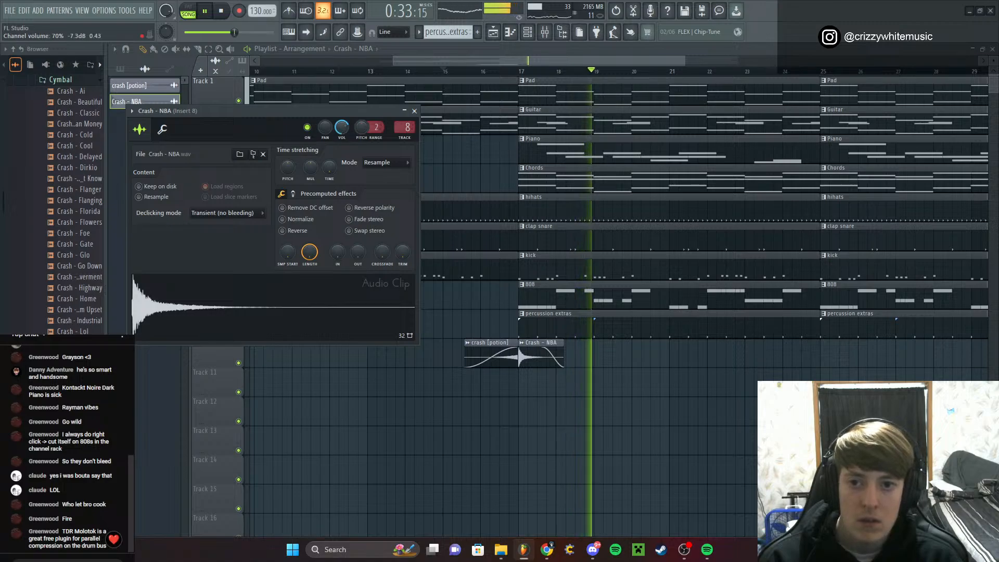
key("space")
left_click(415, 110)
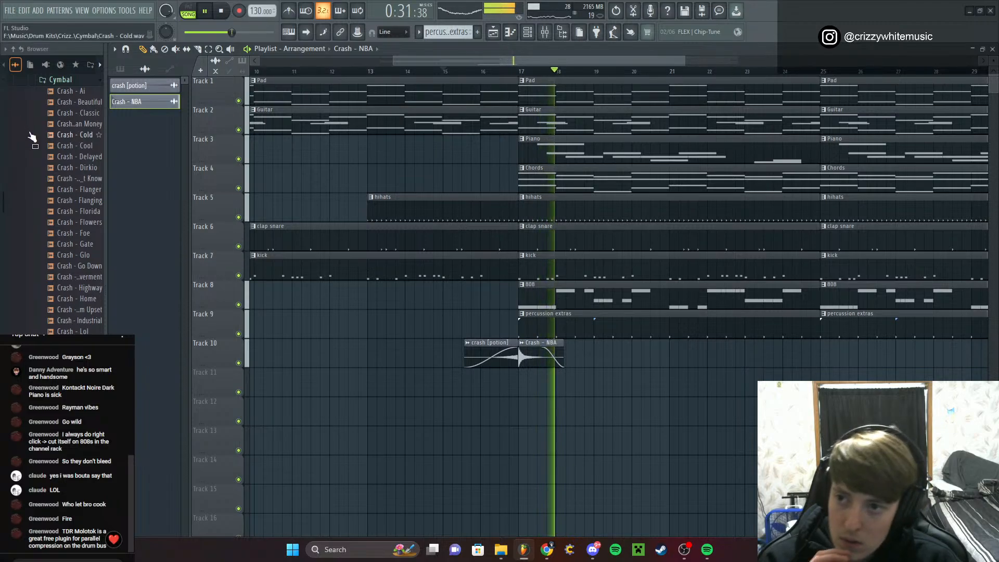
Find Fx - Fadeoff in the Zone 6 kit's Fx folder and place it on Track 10 at bar 33
scroll(98, 196, "up", 4)
left_click(73, 212)
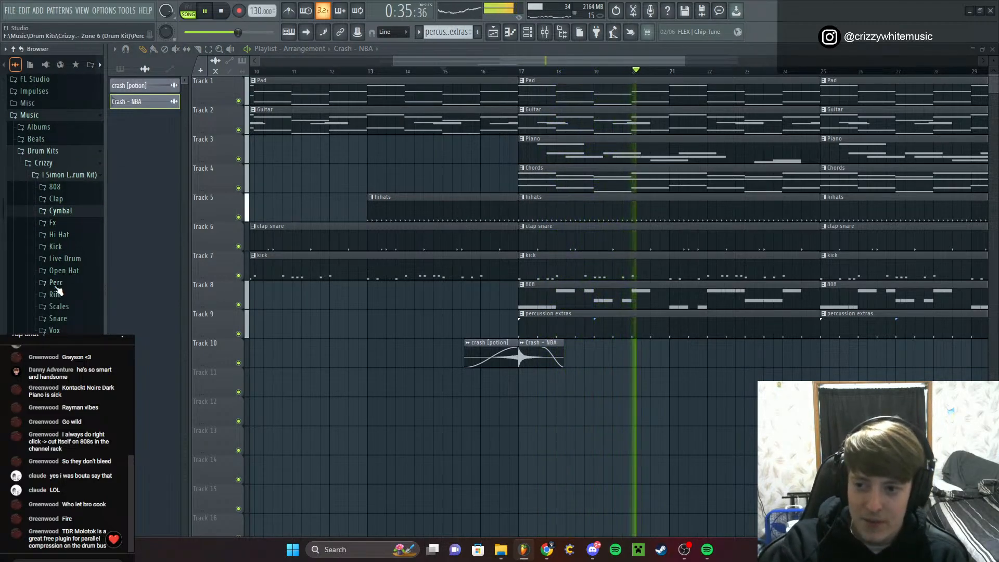
key("space")
left_click(60, 227)
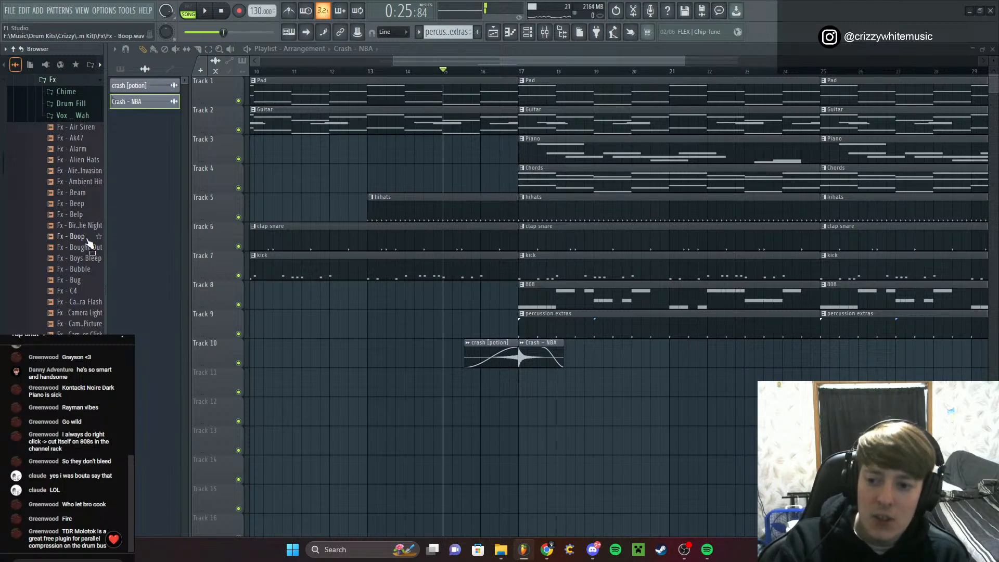
scroll(91, 260, "down", 6)
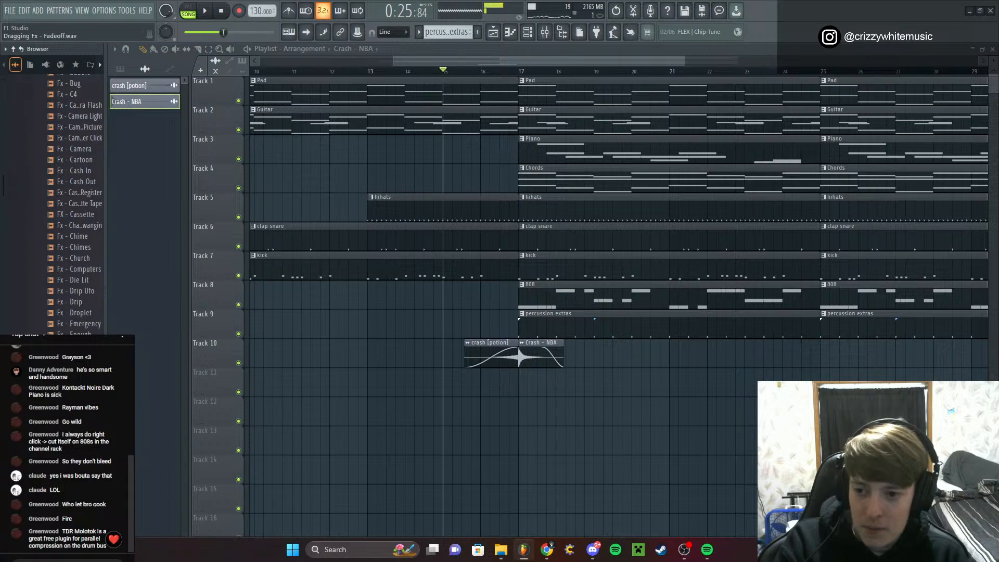
scroll(977, 347, "down", 7)
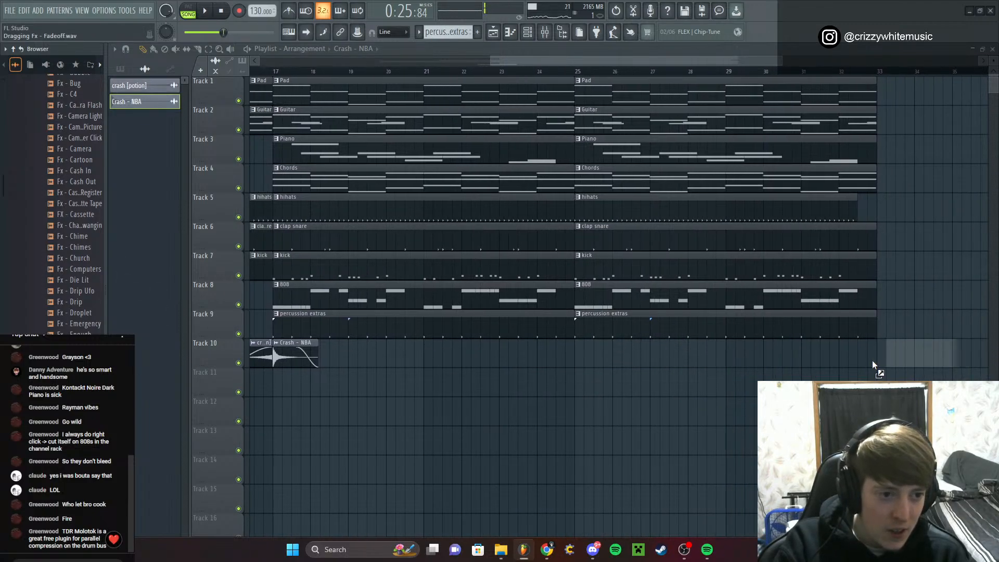
left_click_drag(873, 364, 879, 356)
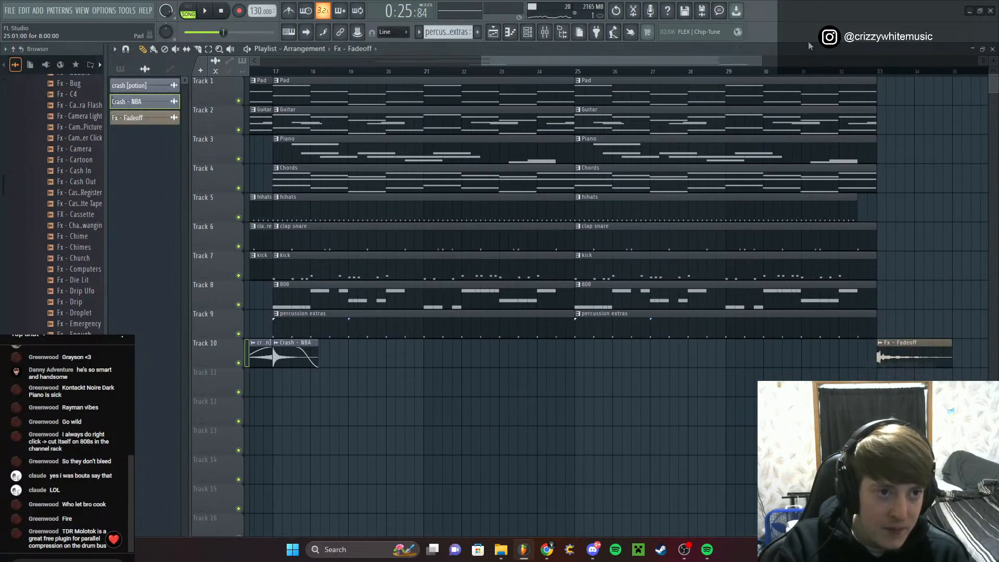
Add another Pad pattern on Track 1 and Guitar pattern on Track 2, both starting at bar 33
left_click(802, 94)
left_click(878, 100)
left_click(873, 115)
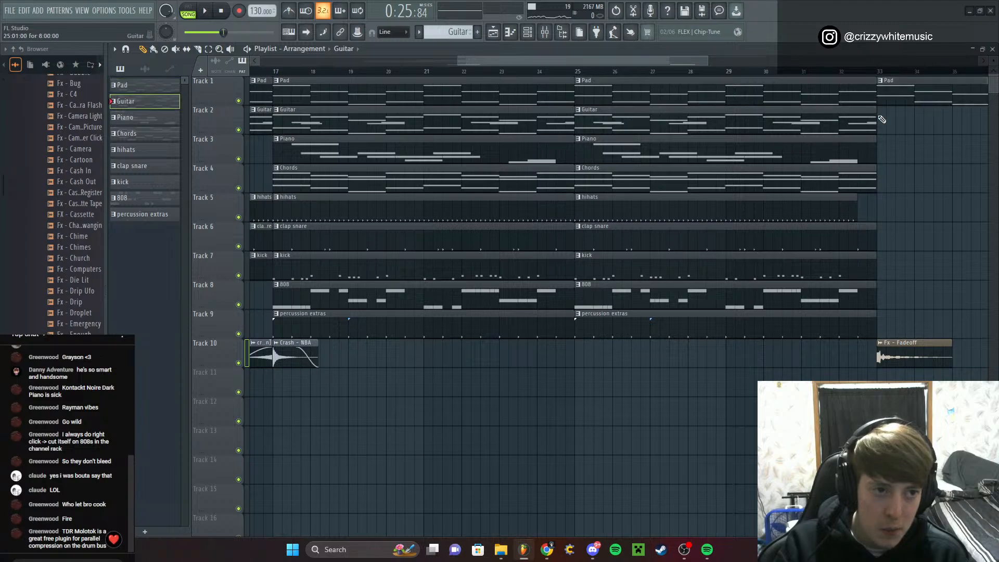
left_click(878, 115)
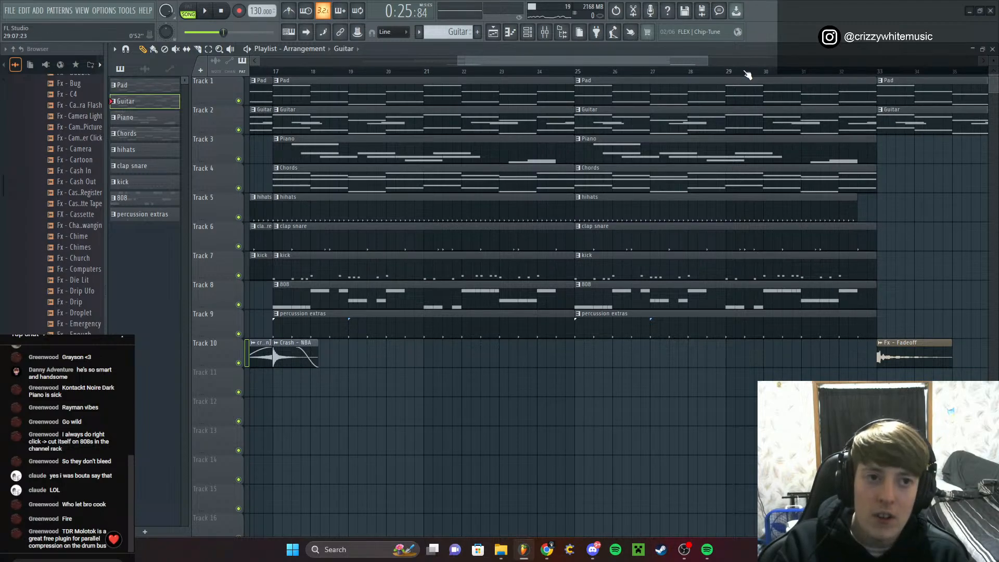
Play into bar 33, route the Fx - Fadeoff clip to mixer track 8 and set its channel volume to 55%
left_click_drag(669, 61, 798, 80)
key("space")
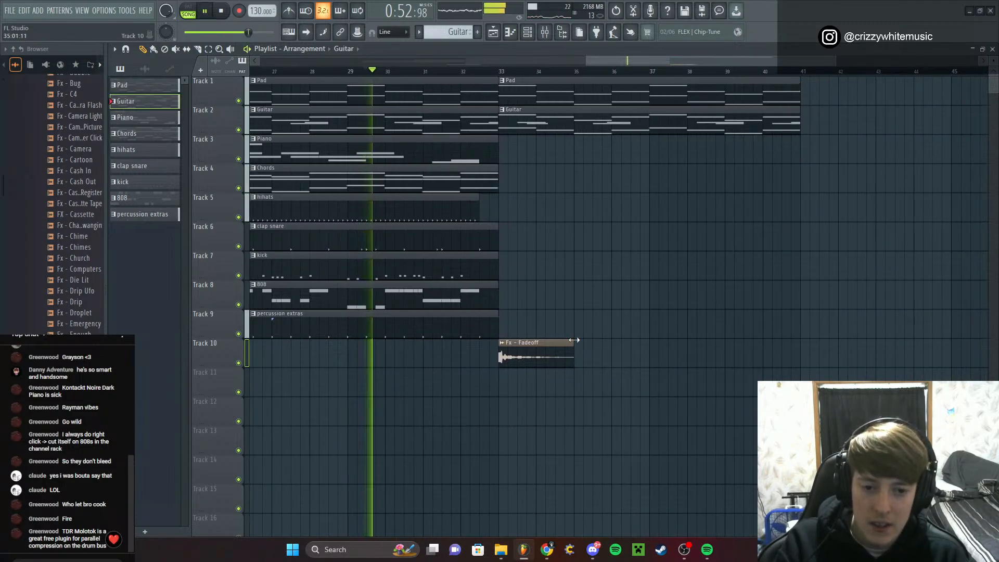
left_click(563, 345)
double_click(563, 345)
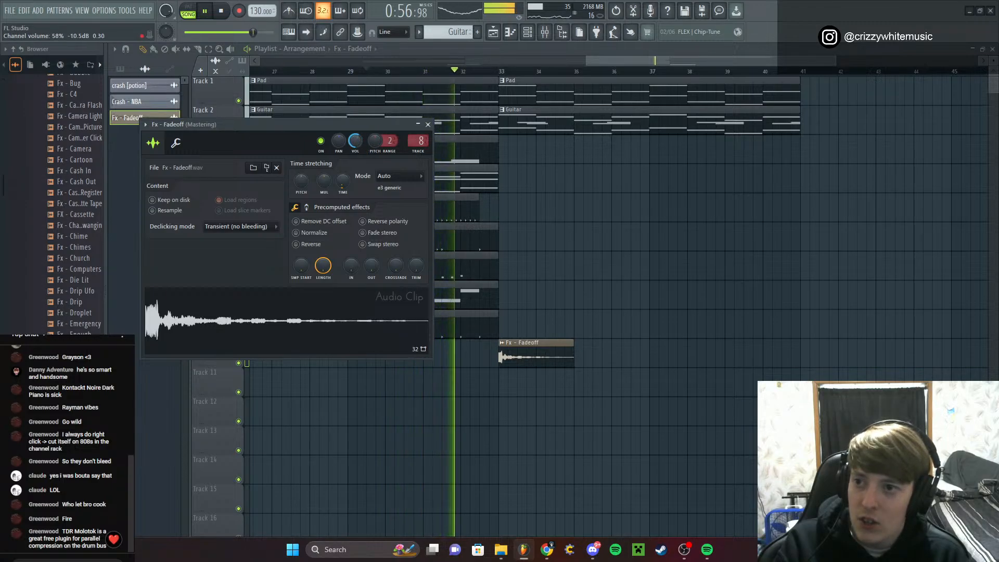
left_click_drag(355, 141, 355, 143)
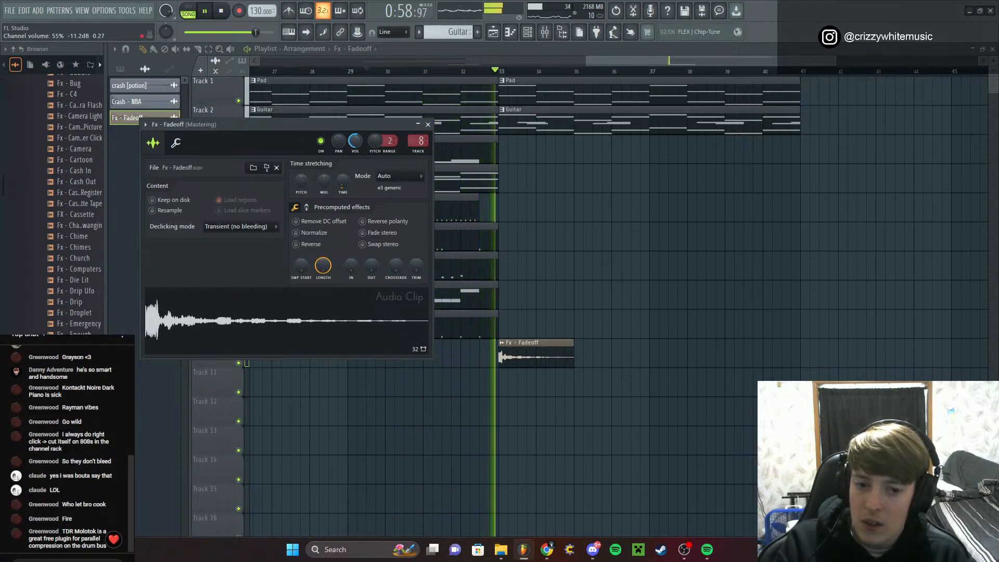
left_click(428, 124)
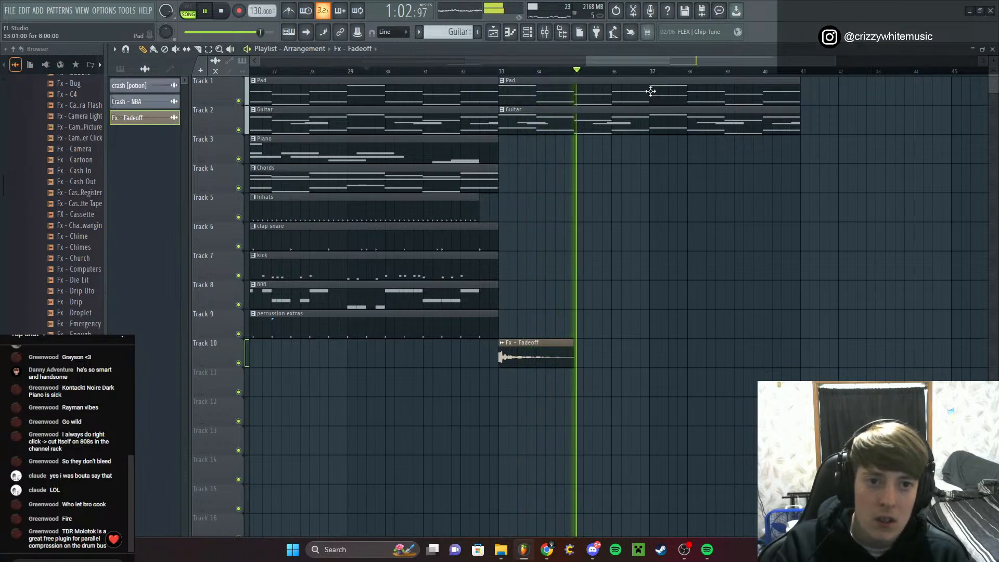
Add a clap snare pattern on Track 6 after bar 33, trim its start to bar 37, and play from there
left_click(426, 241)
left_click(503, 239)
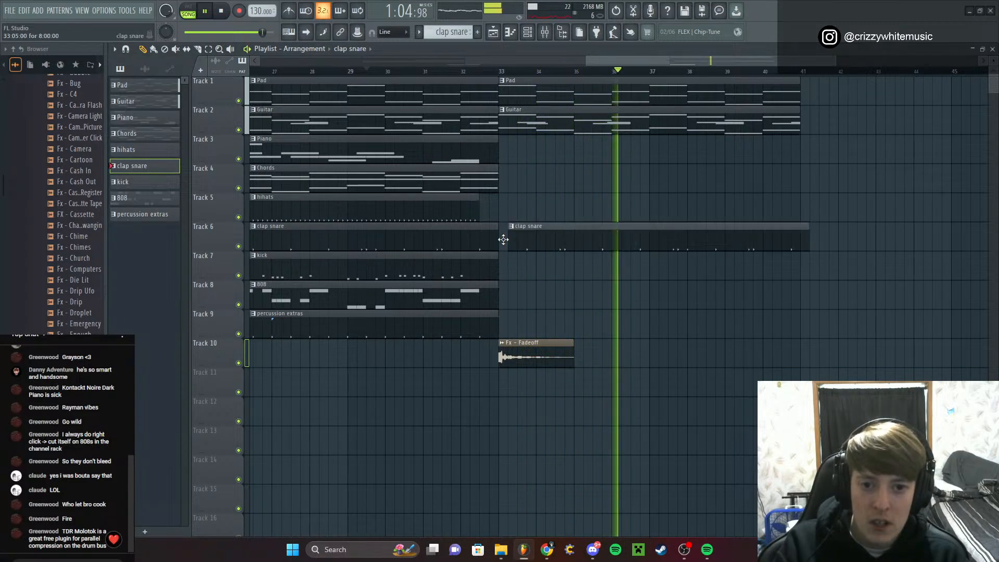
left_click_drag(526, 236, 515, 239)
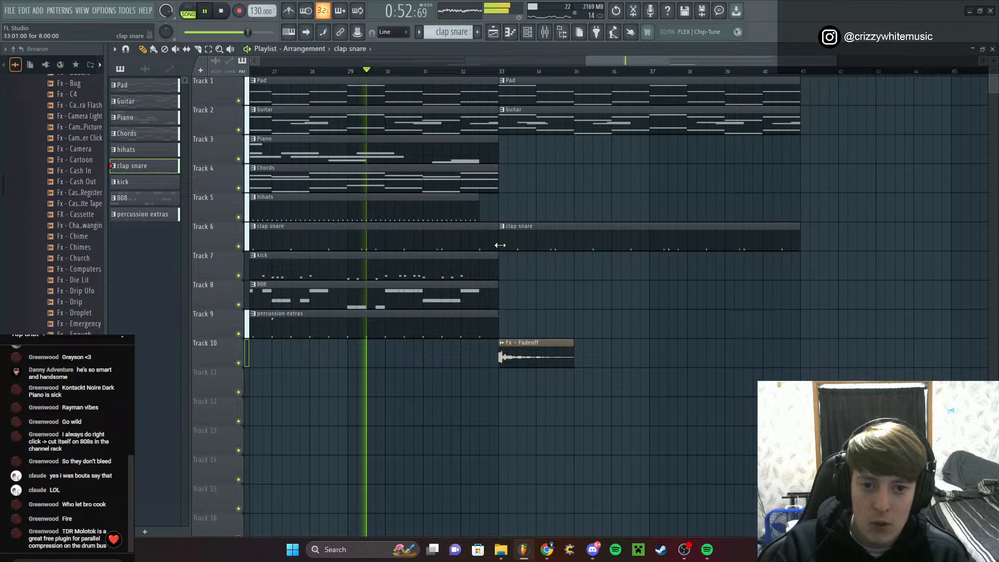
left_click_drag(499, 243, 649, 241)
left_click(646, 72)
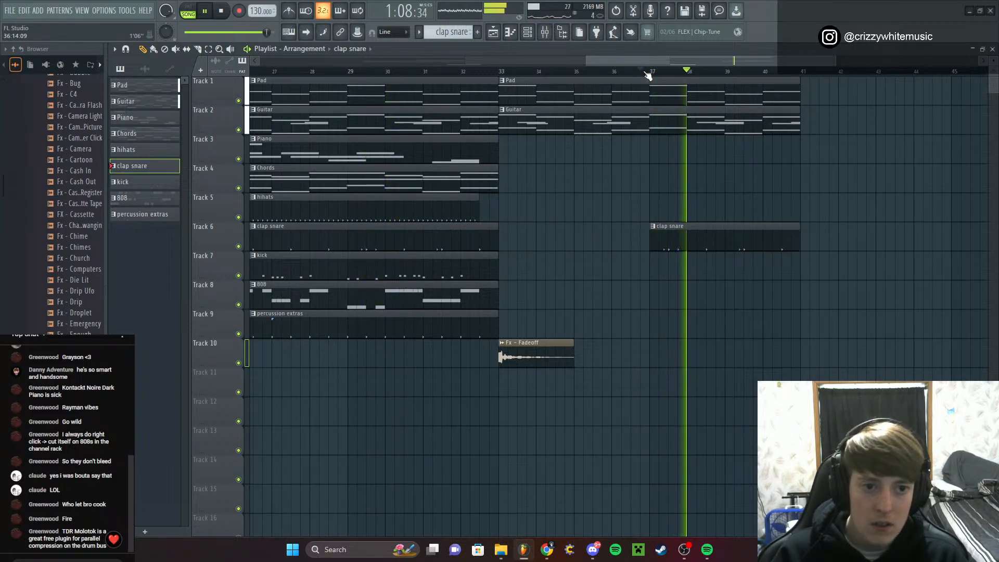
Duplicate the Pad and Guitar clips from bar 33 so the copies start at bar 41
left_click_drag(646, 82, 703, 136)
key("ctrl+b")
left_click(706, 212, "ctrl")
key("space")
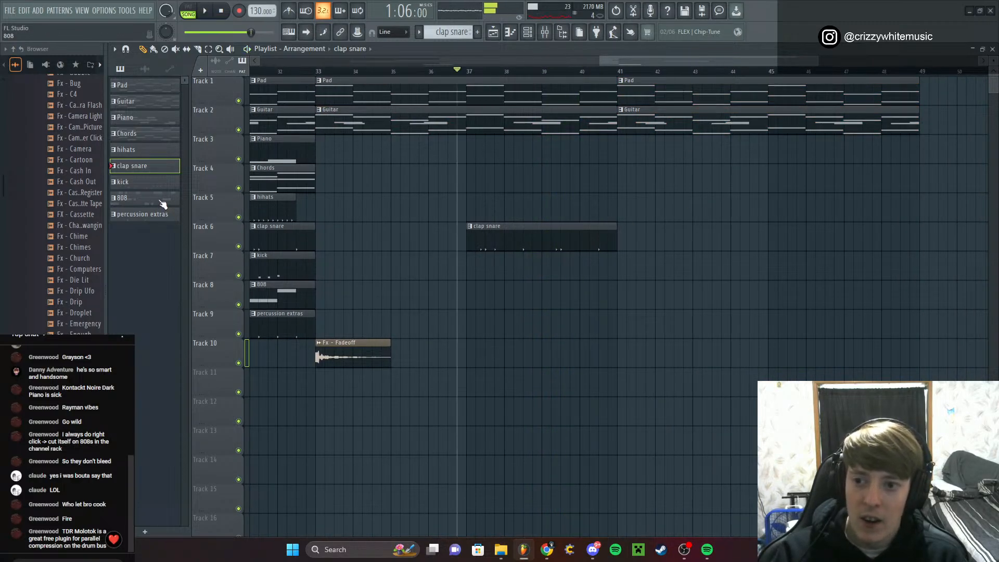
Place 808, kick and clap snare clips at bar 41 on Tracks 8, 7 and 6
left_click(617, 303)
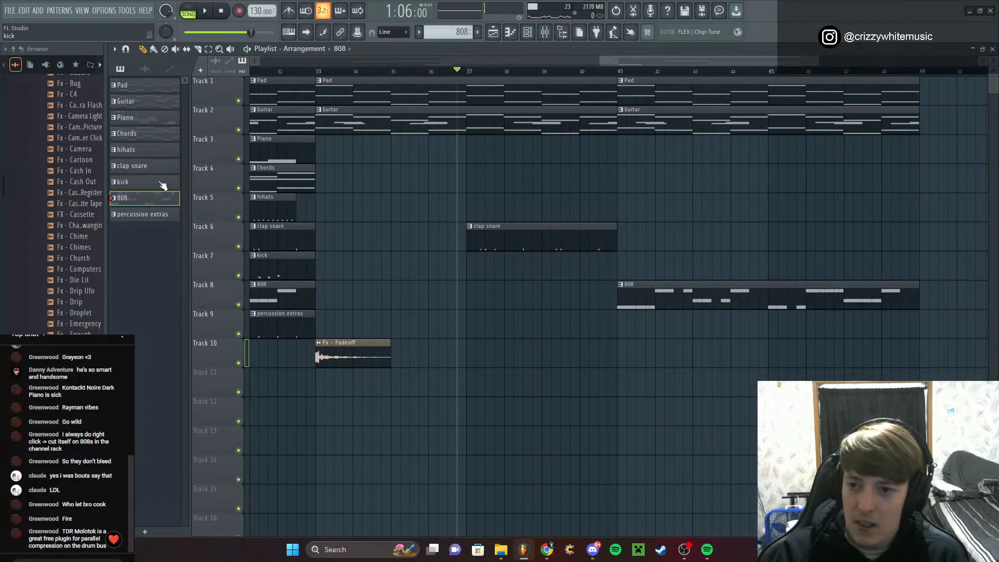
left_click(625, 271)
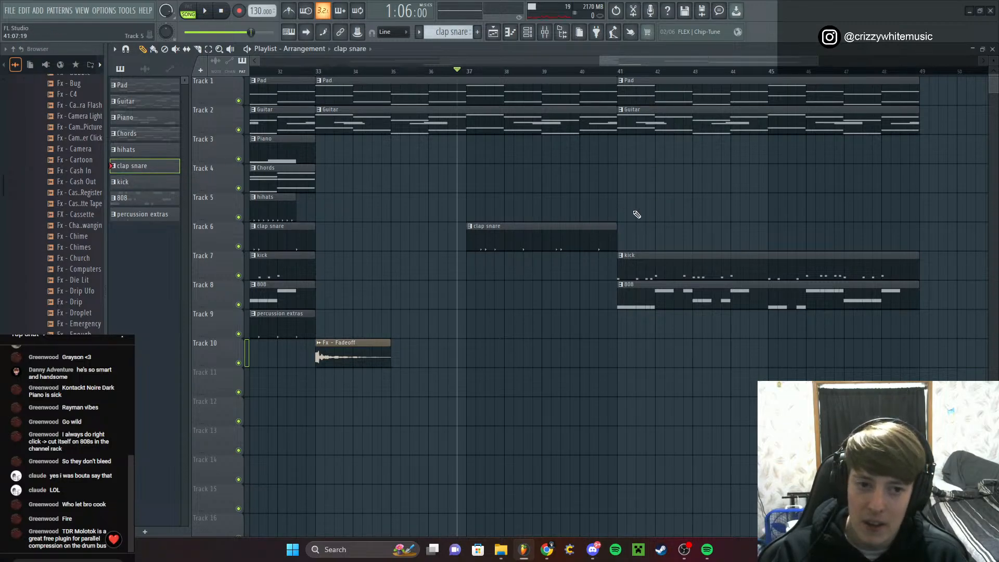
left_click(627, 234)
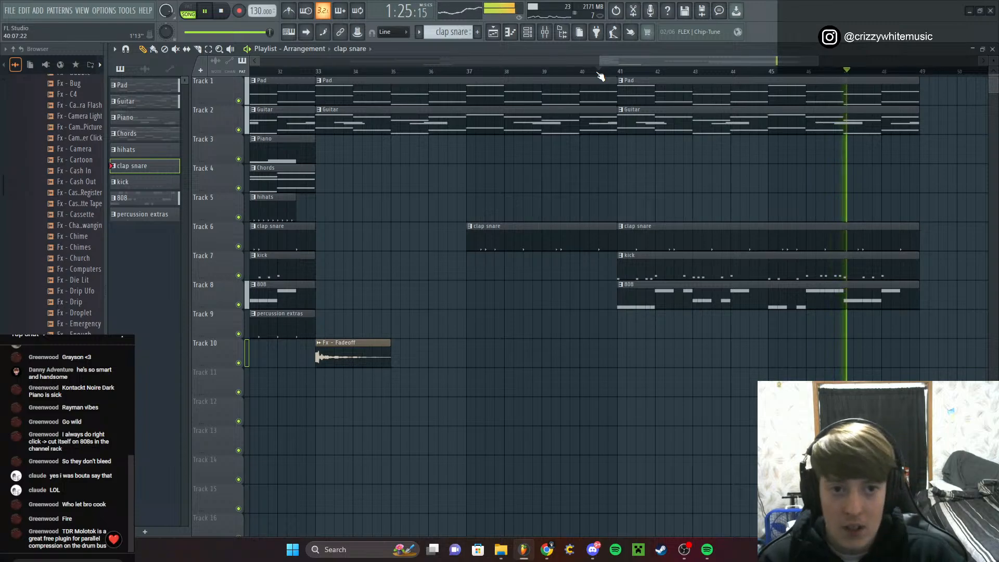
Duplicate all clips of bars 41 to 48 to bar 49 and add a hihats clip there on Track 5
left_click_drag(617, 57, 706, 65)
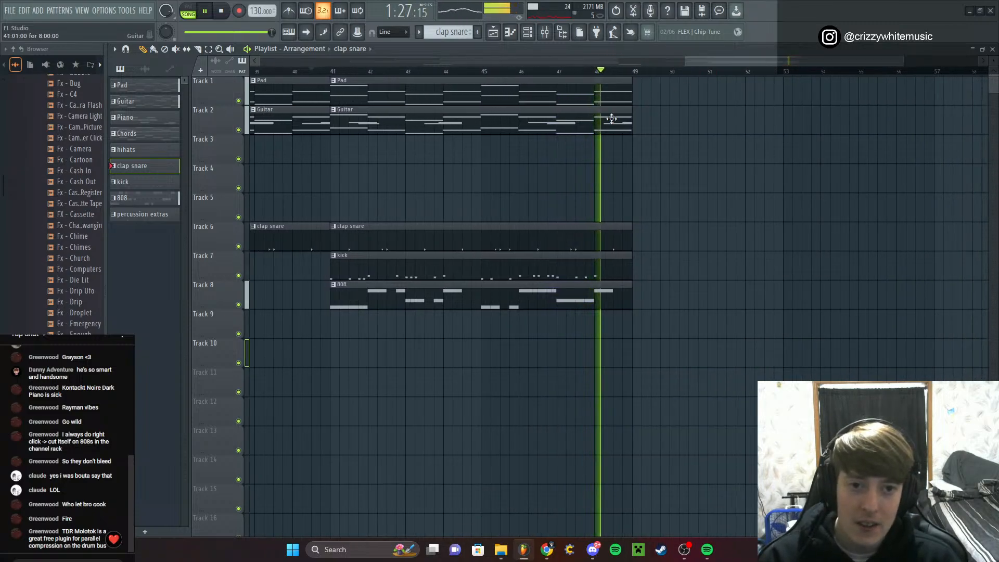
key("space")
left_click_drag(503, 79, 593, 363)
key("ctrl+b")
key("ctrl+d")
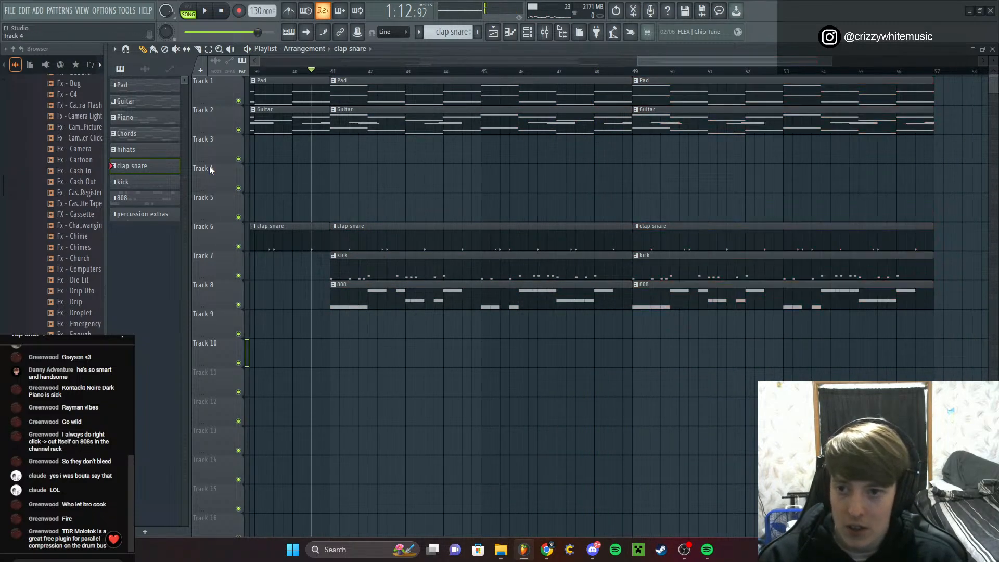
left_click(642, 216)
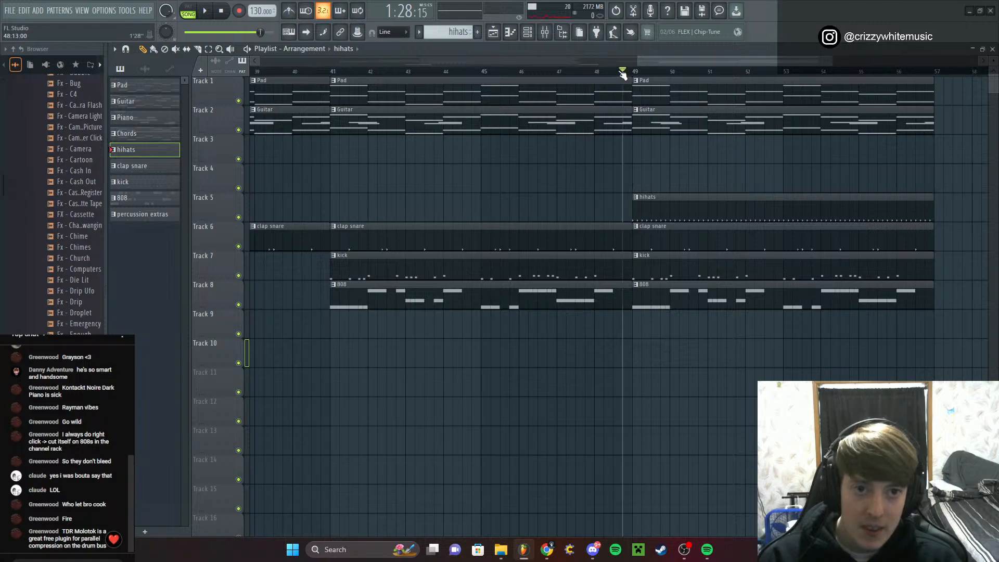
Add two four-bar percussion extras clips on Track 9, starting at bars 49 and 53
key("space")
scroll(639, 178, "down", 6)
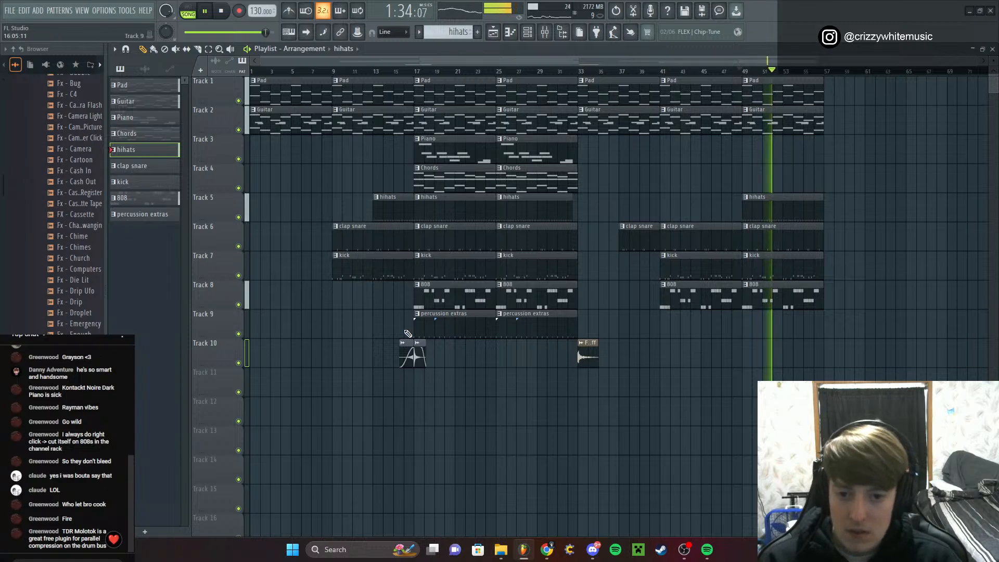
scroll(407, 333, "up", 3)
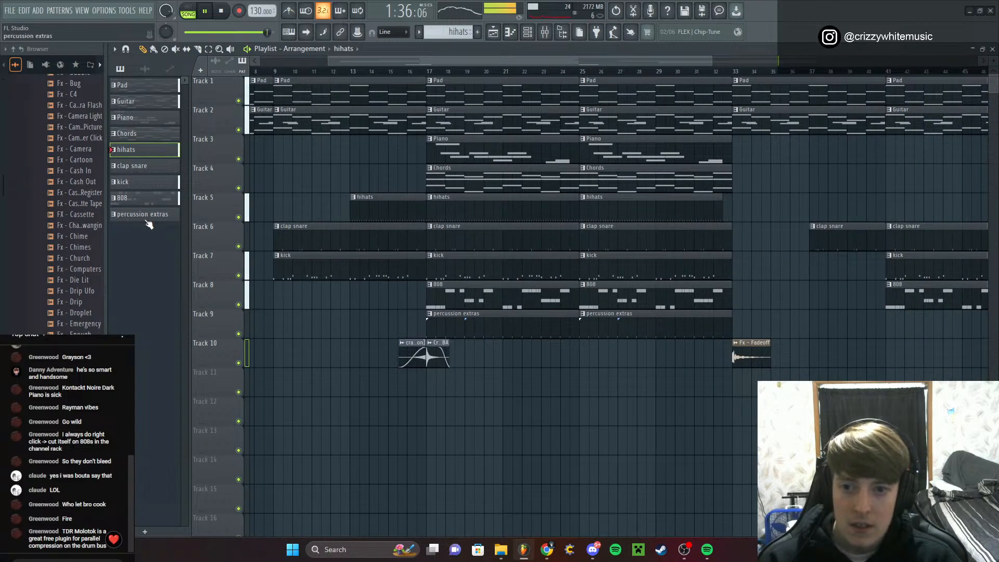
left_click_drag(653, 62, 776, 241)
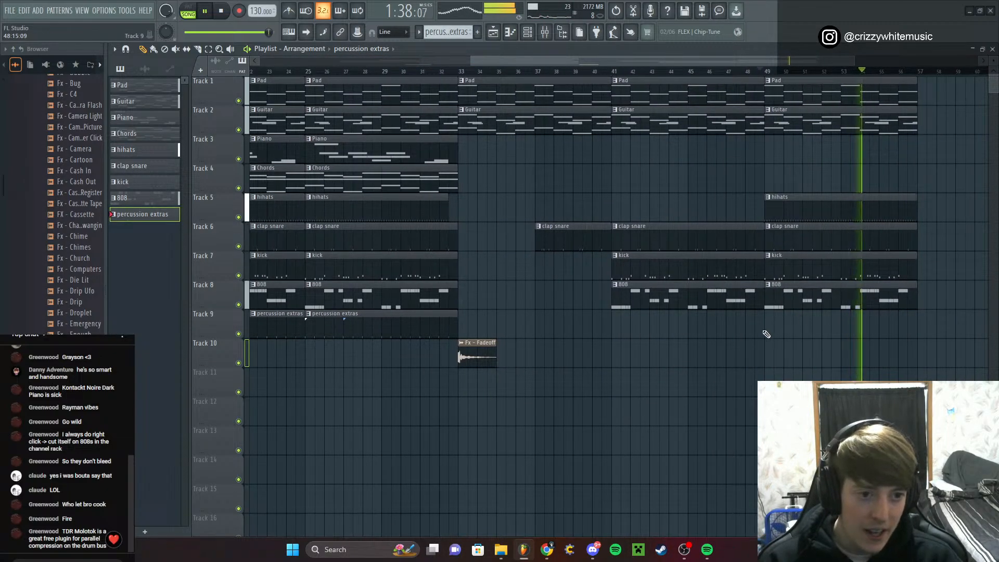
left_click(749, 72)
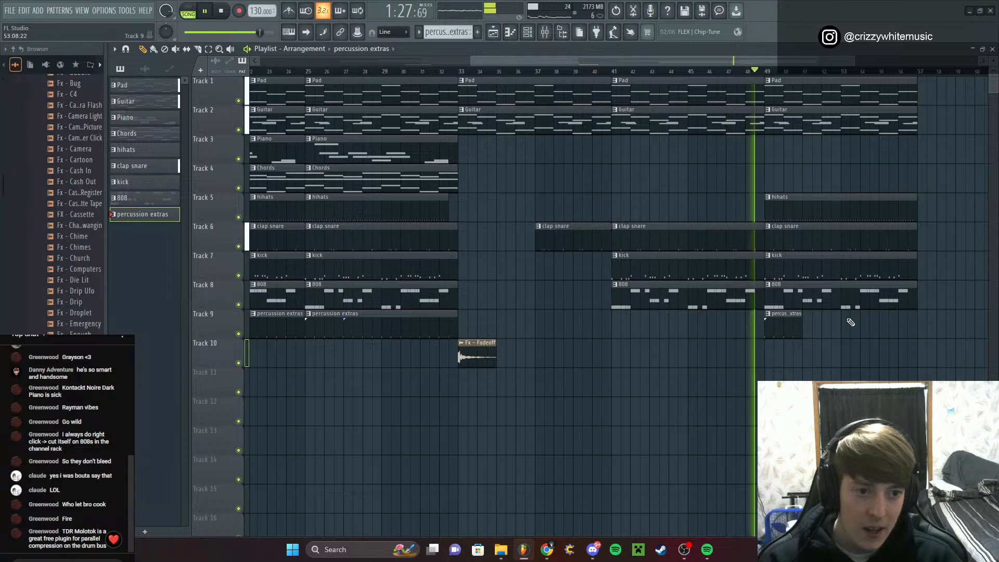
left_click_drag(801, 330, 837, 341)
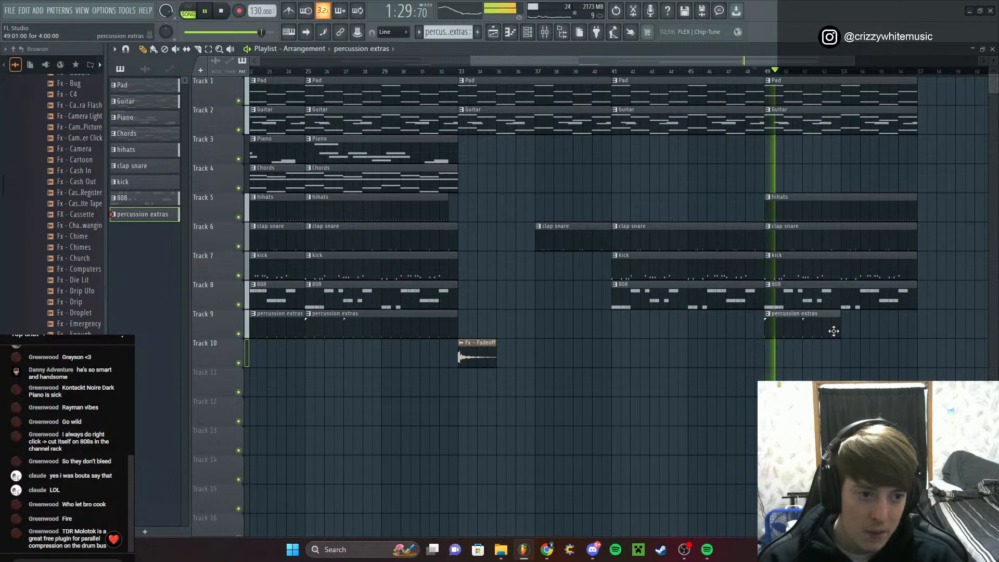
left_click(845, 332)
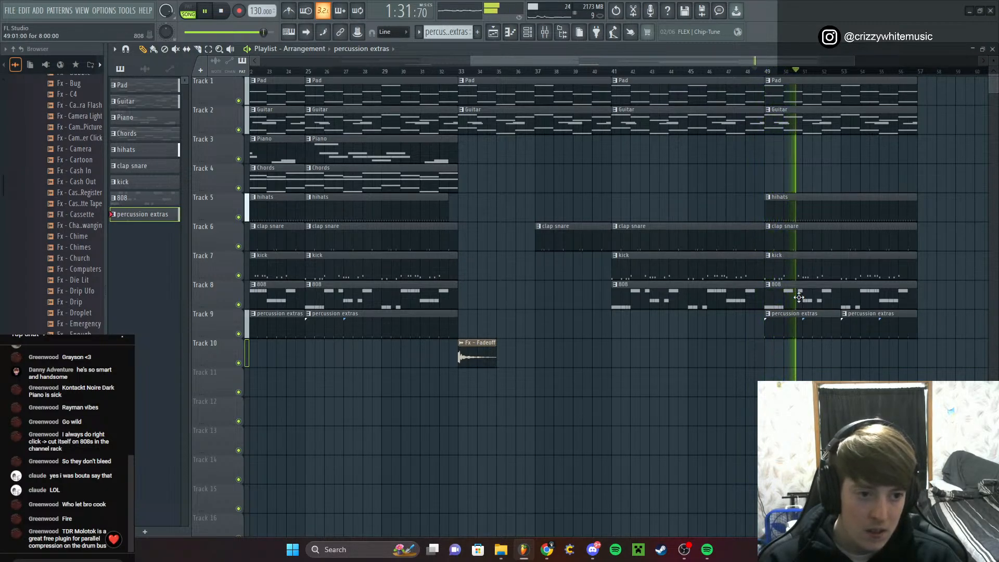
Add eight-bar Pad and Guitar clips at bar 57 on Tracks 1 and 2
scroll(766, 294, "up", 1, "ctrl")
left_click_drag(531, 64, 609, 68)
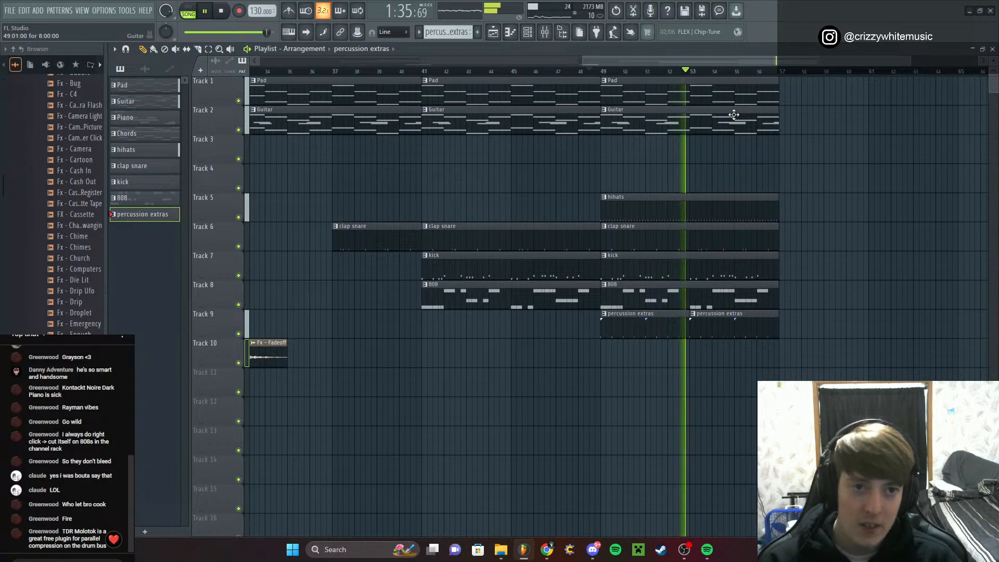
left_click(743, 91)
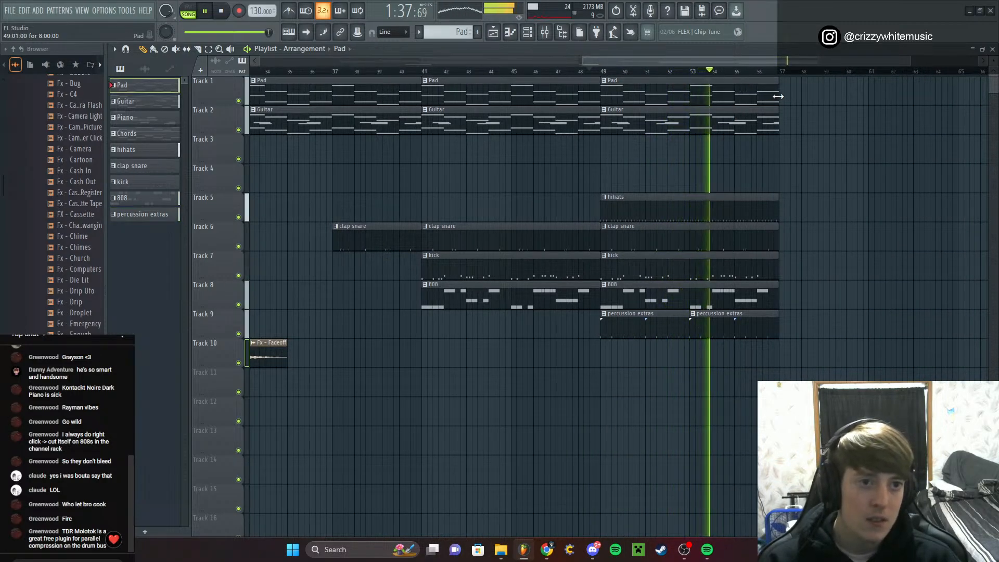
left_click(780, 94)
left_click(769, 116)
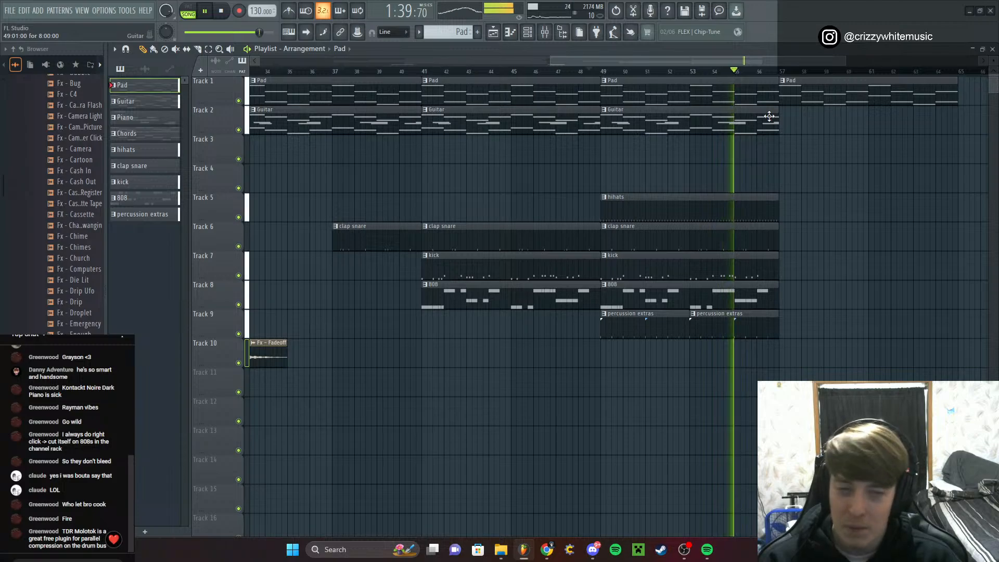
left_click(782, 121)
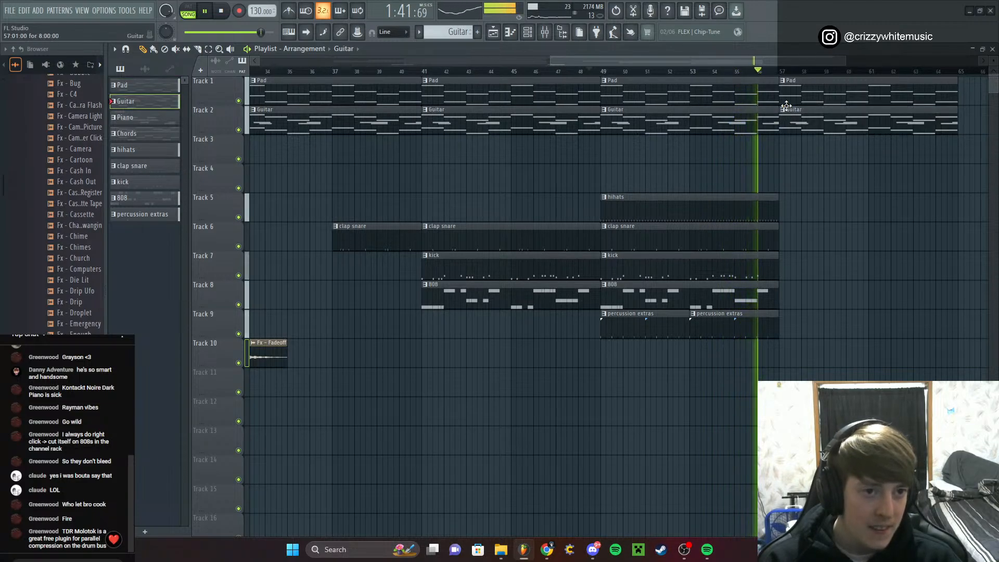
Trim the end of the hihats clip at bar 49 so it stops about half a bar before bar 57
left_click_drag(721, 61, 759, 62)
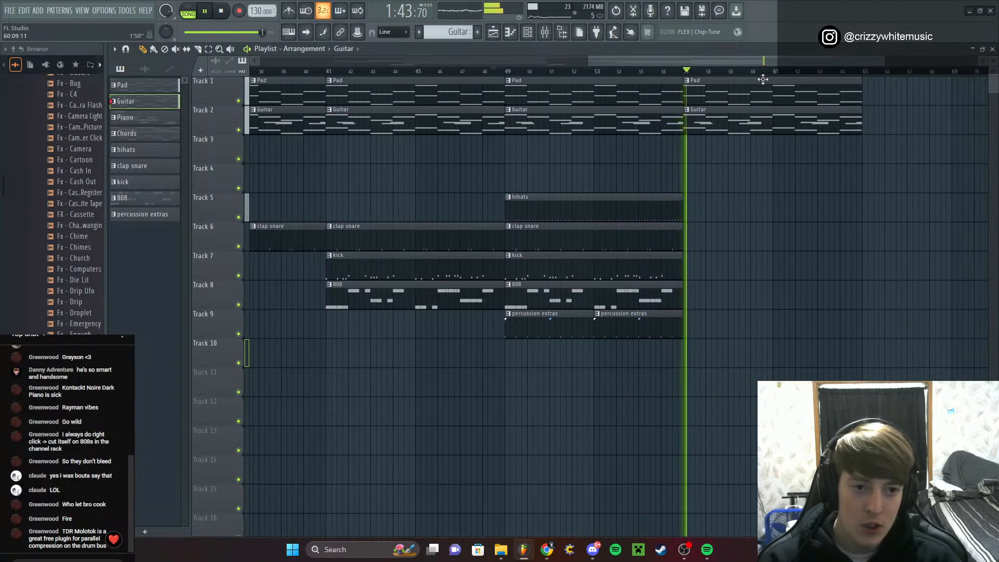
scroll(697, 182, "up", 3)
left_click_drag(666, 212, 648, 212)
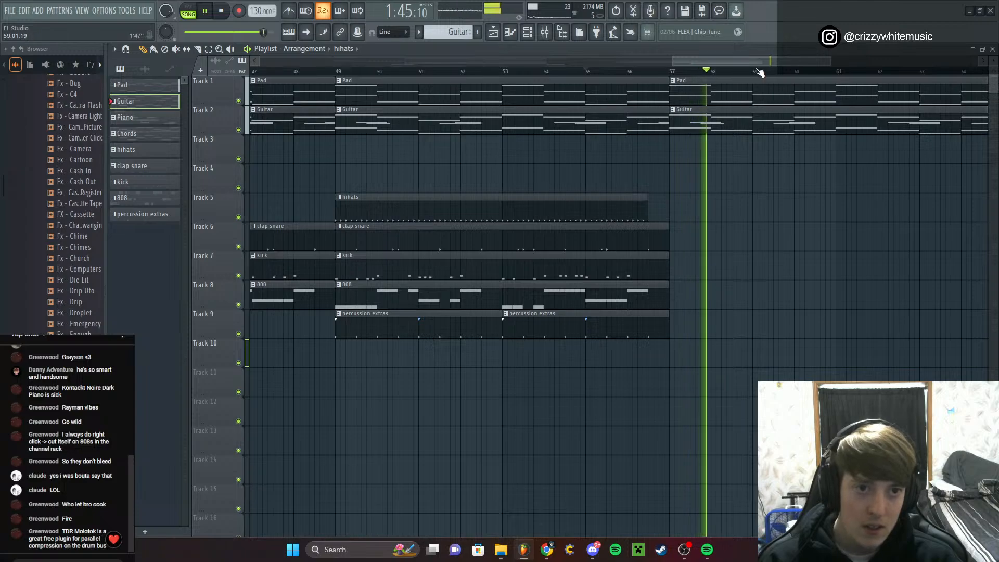
Copy the full section of bars 17 to 32 on Tracks 1 to 9 and paste it at bar 65
left_click_drag(779, 61, 808, 68)
scroll(527, 260, "down", 4)
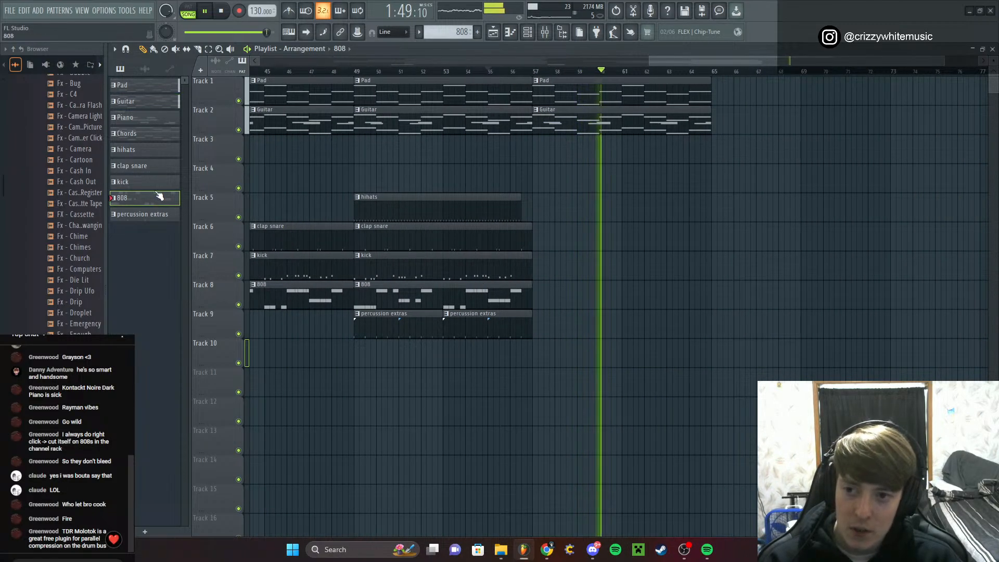
left_click(149, 165)
scroll(301, 346, "down", 5)
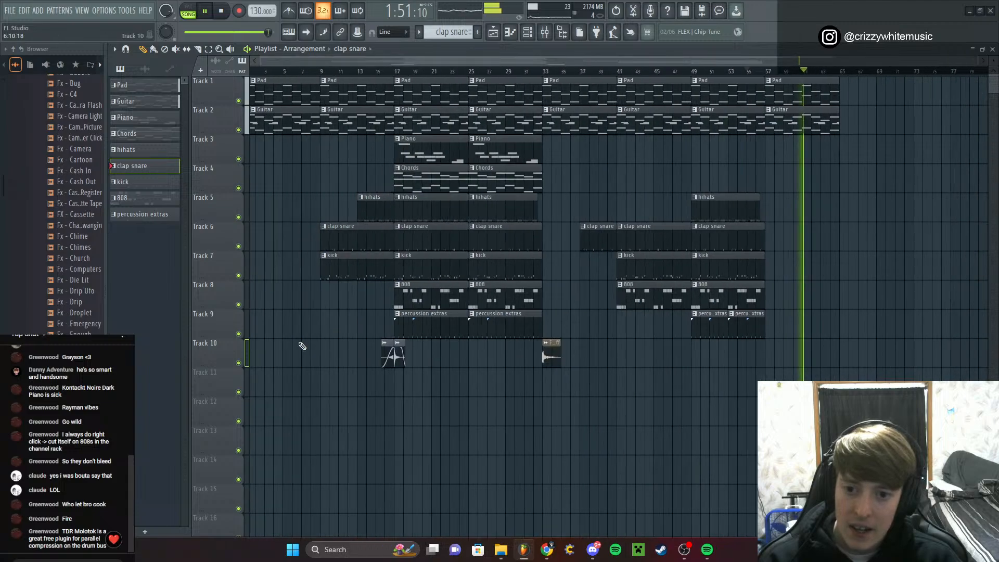
left_click_drag(565, 356, 439, 394)
left_click_drag(439, 78, 531, 355)
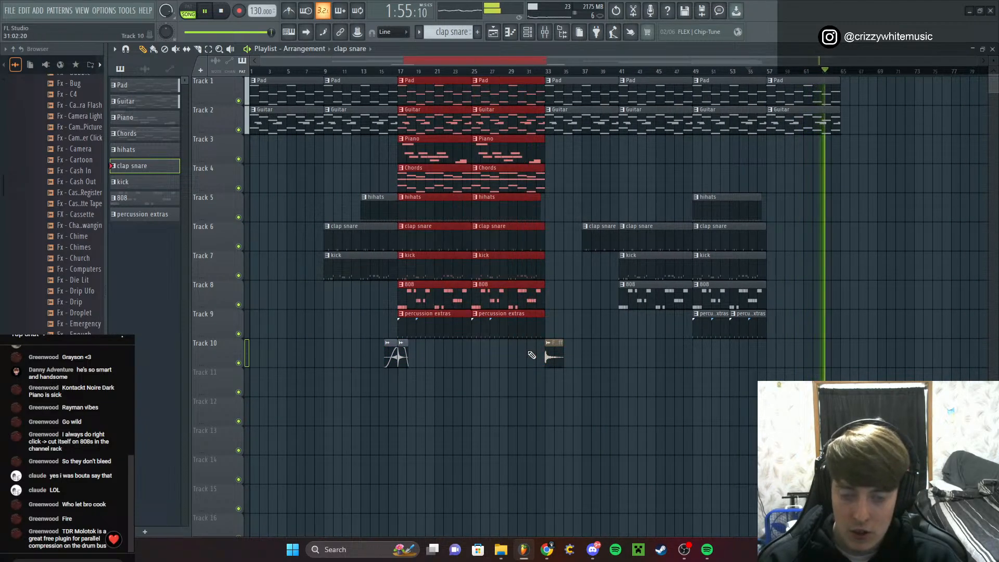
key("ctrl+c")
key("ctrl+v")
left_click_drag(785, 95, 889, 92)
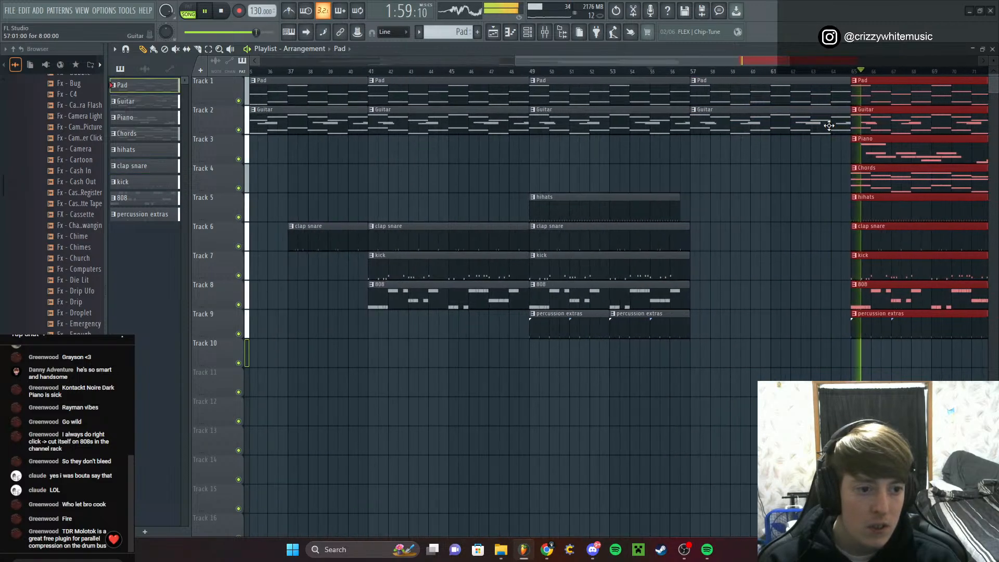
Copy the Track 10 crash and Fx - Fadeoff clips so the crashes meet at bar 65 and the fadeoff starts at bar 81, then play the transition
left_click_drag(598, 359, 363, 369)
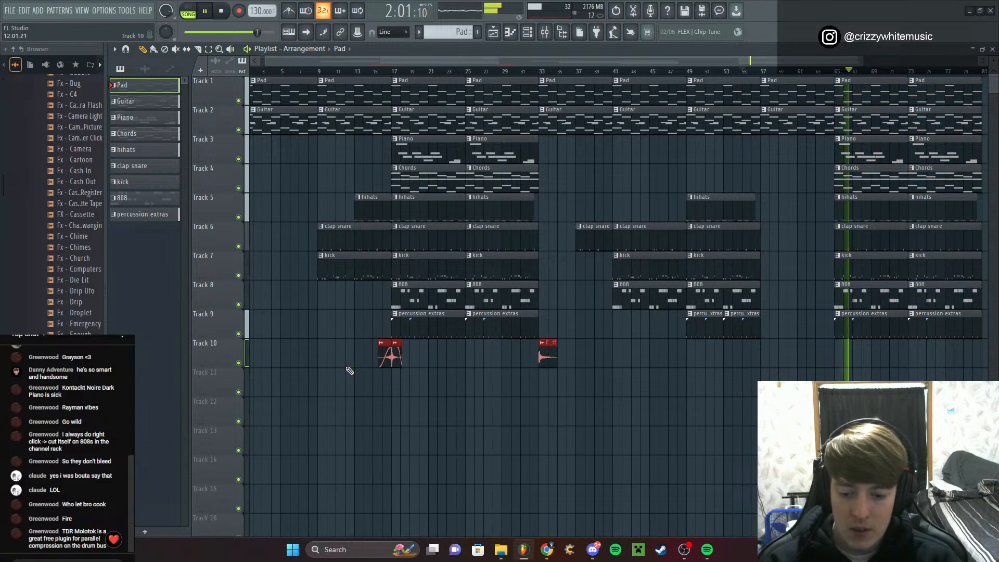
key("space")
left_click_drag(510, 61, 666, 64)
scroll(493, 368, "up", 6)
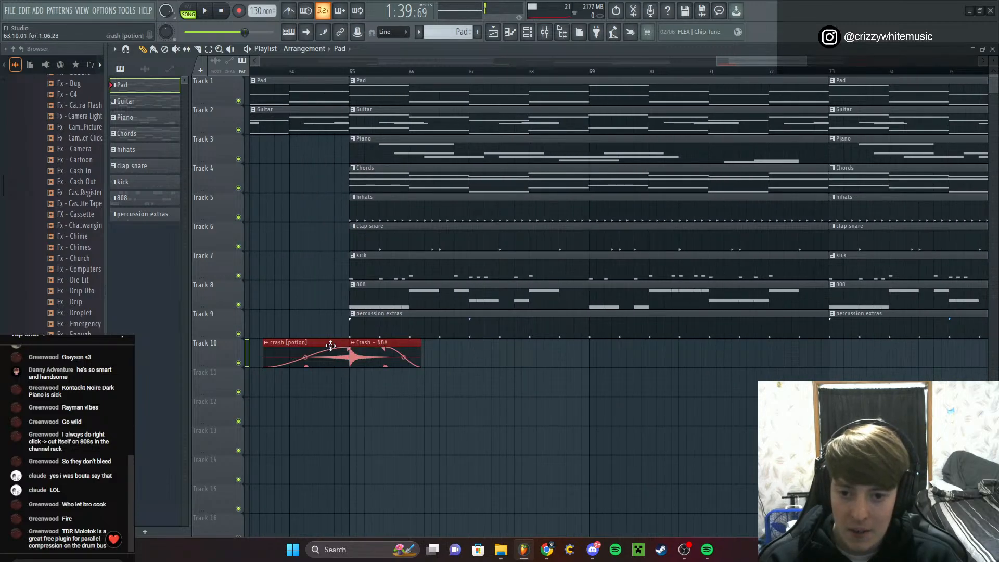
left_click(328, 343)
scroll(713, 194, "down", 6)
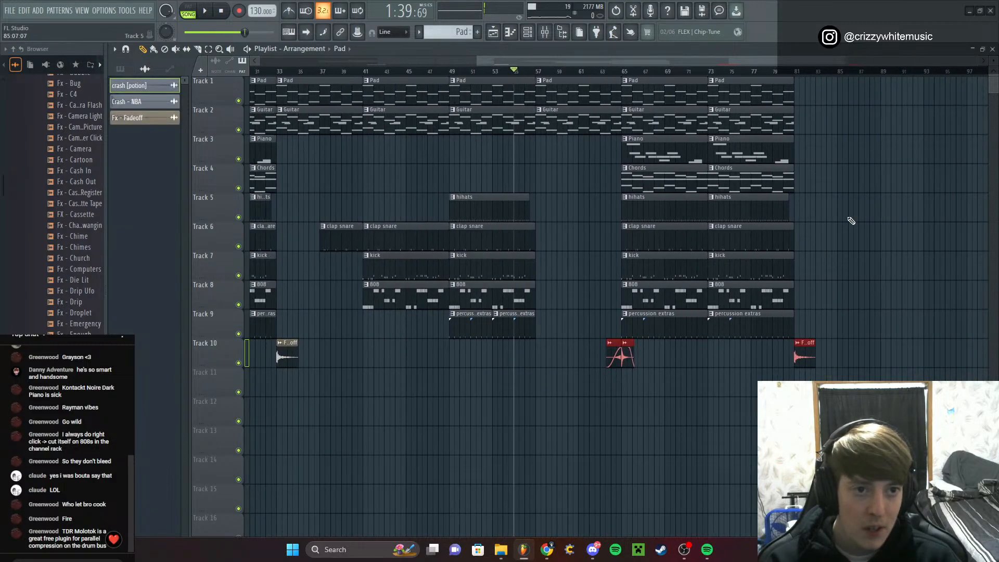
key("space")
left_click(593, 72)
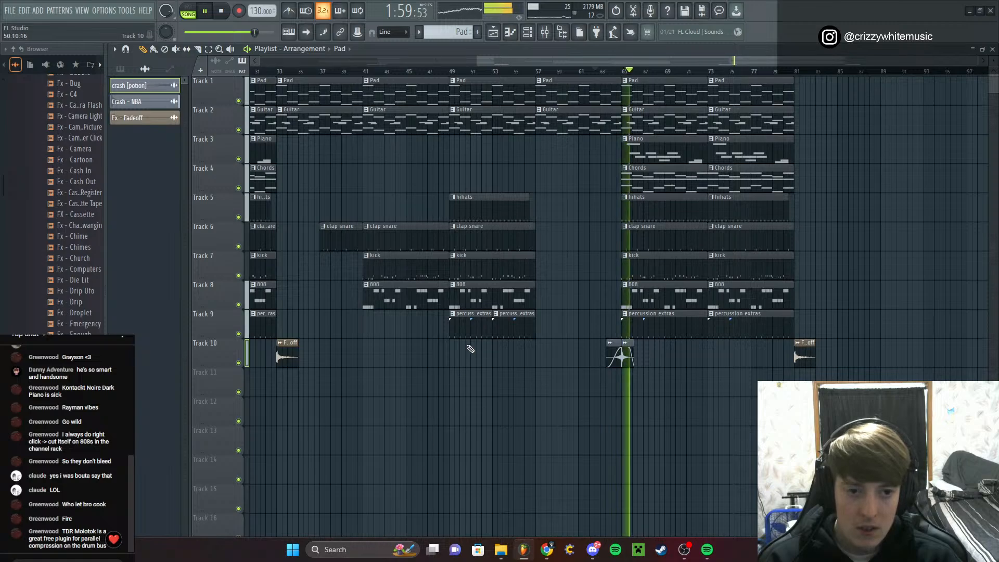
Add Pad and Guitar clips at bar 81, shorten both to four bars, and play the transition into them
left_click(786, 94)
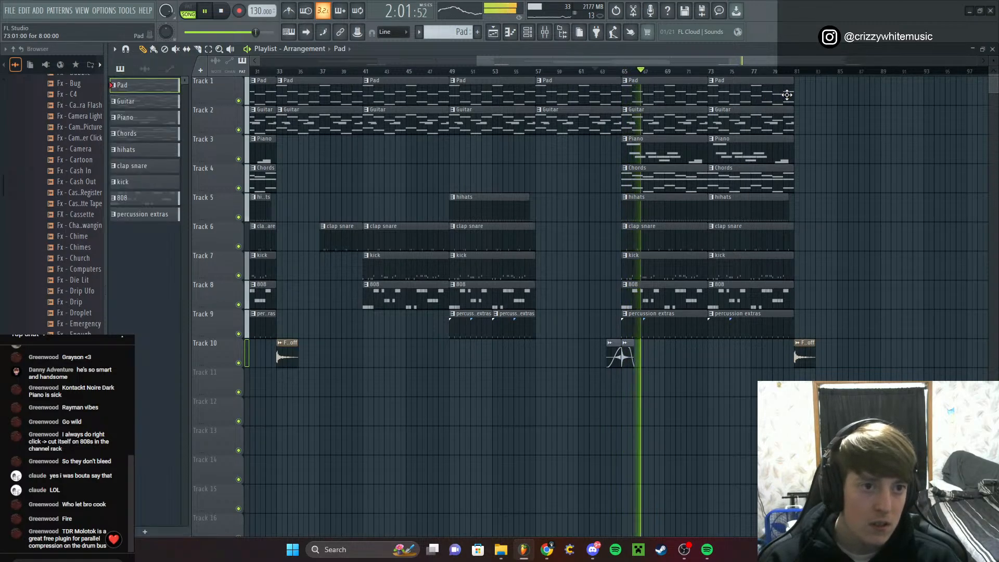
left_click(801, 91)
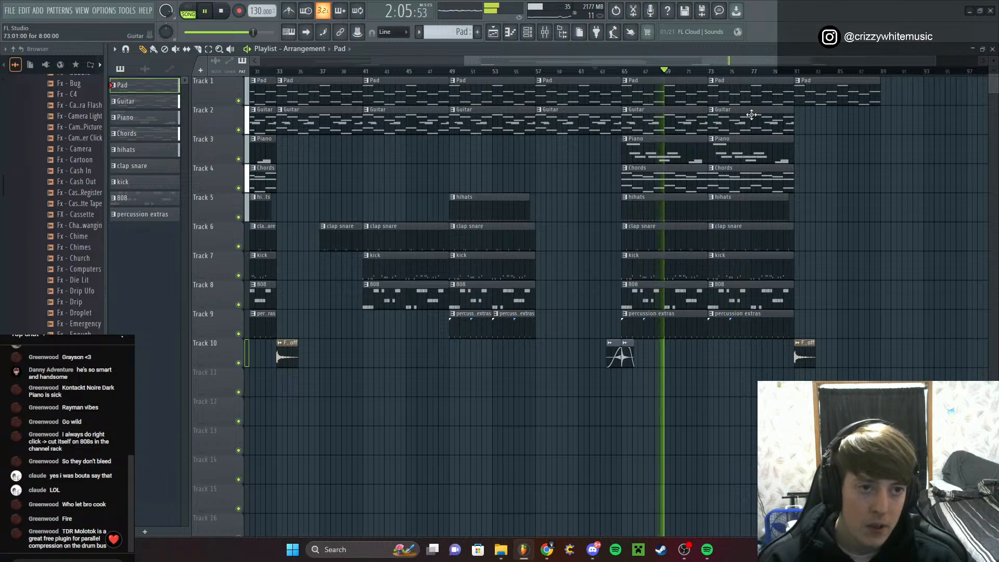
left_click(752, 115)
left_click(801, 124)
left_click_drag(821, 83, 840, 131)
scroll(827, 161, "up", 3)
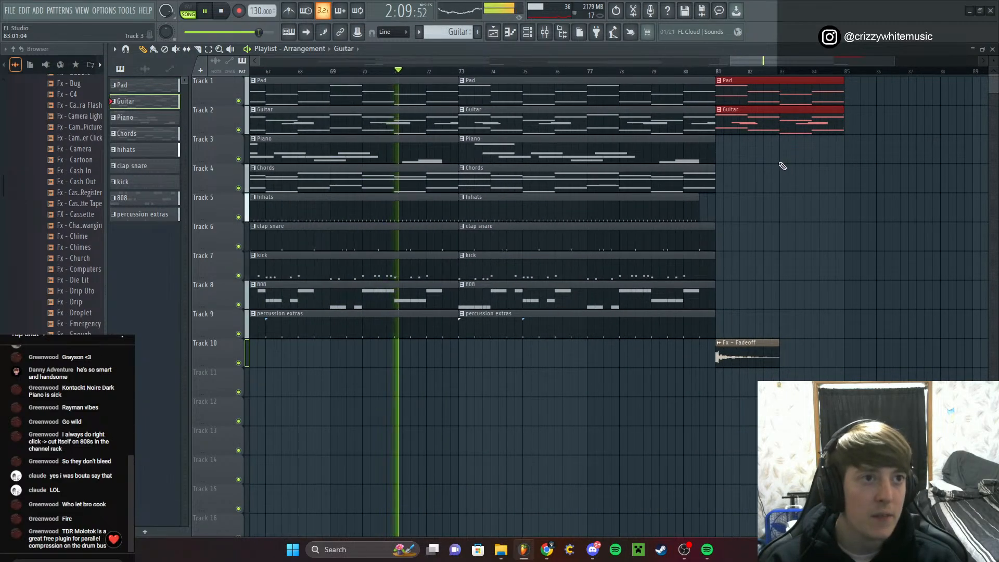
scroll(749, 135, "up", 1)
left_click(692, 70)
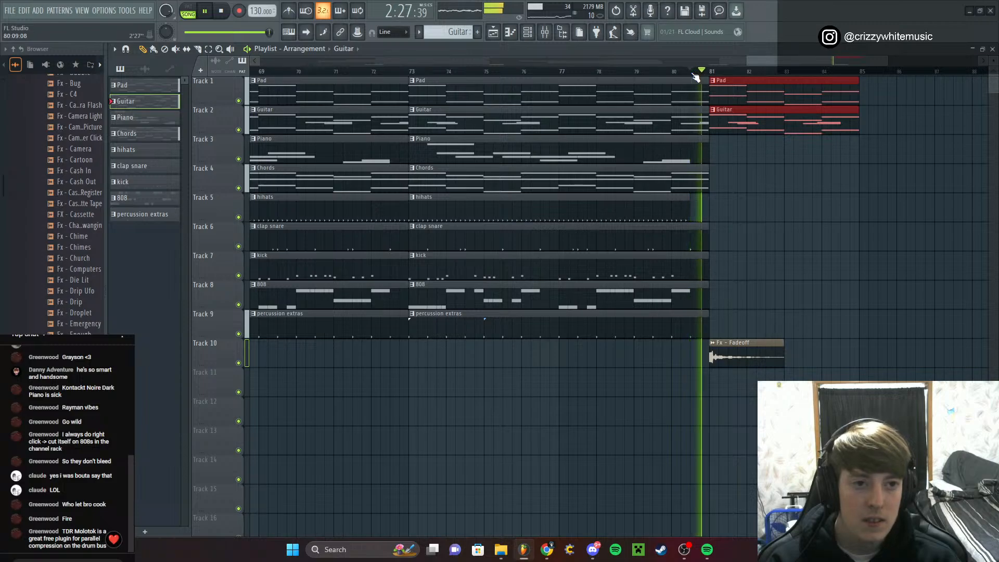
key("space")
Check the effects on the Mastering track in the mixer, then return to the playlist around bar 57
left_click(545, 32)
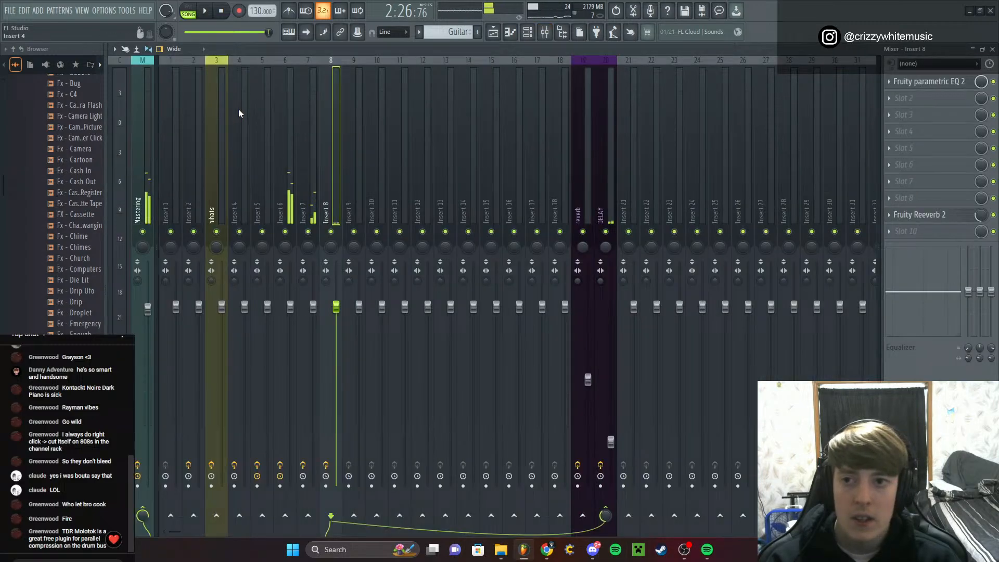
left_click(139, 65)
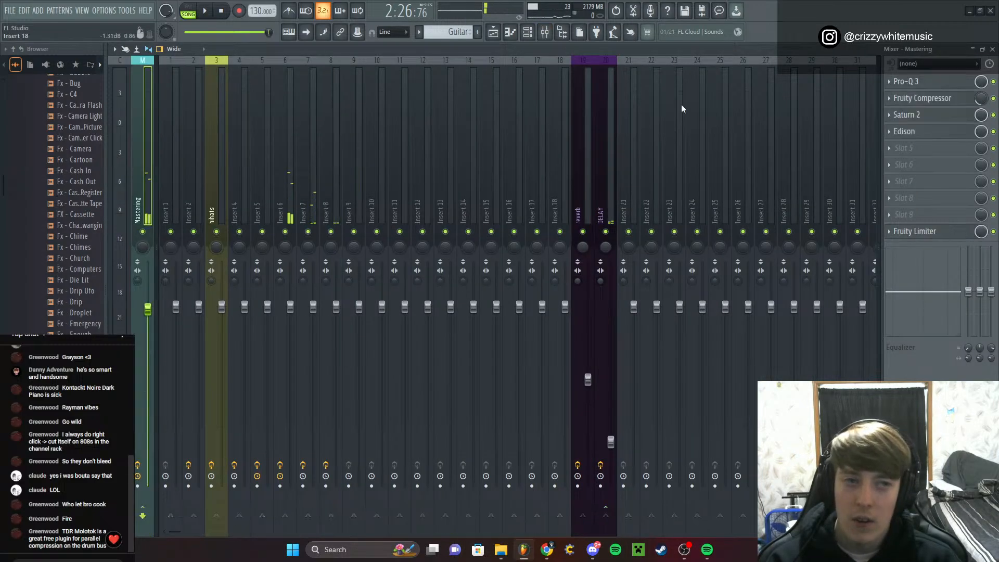
left_click(992, 49)
left_click_drag(806, 61, 692, 90)
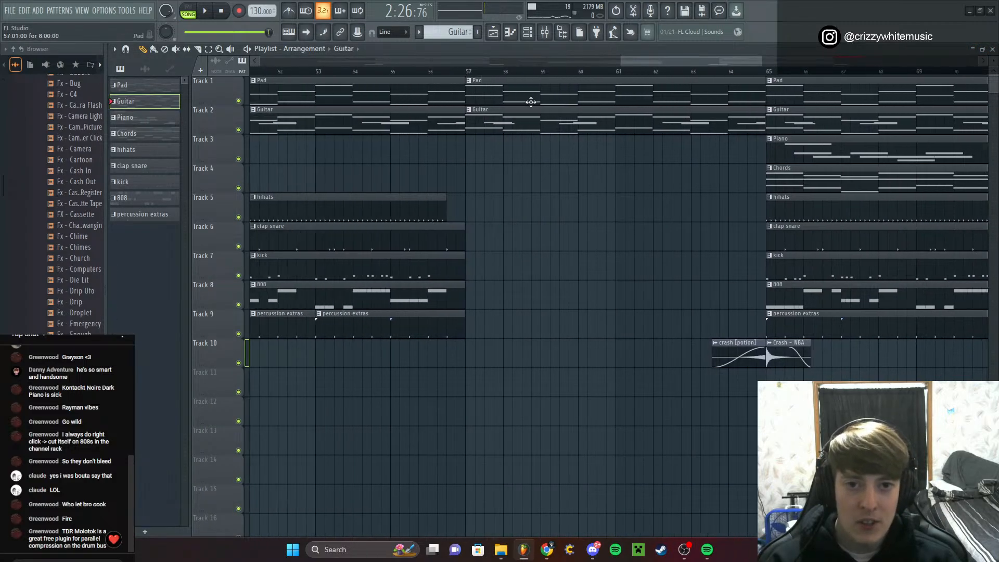
scroll(511, 269, "down", 3, "ctrl")
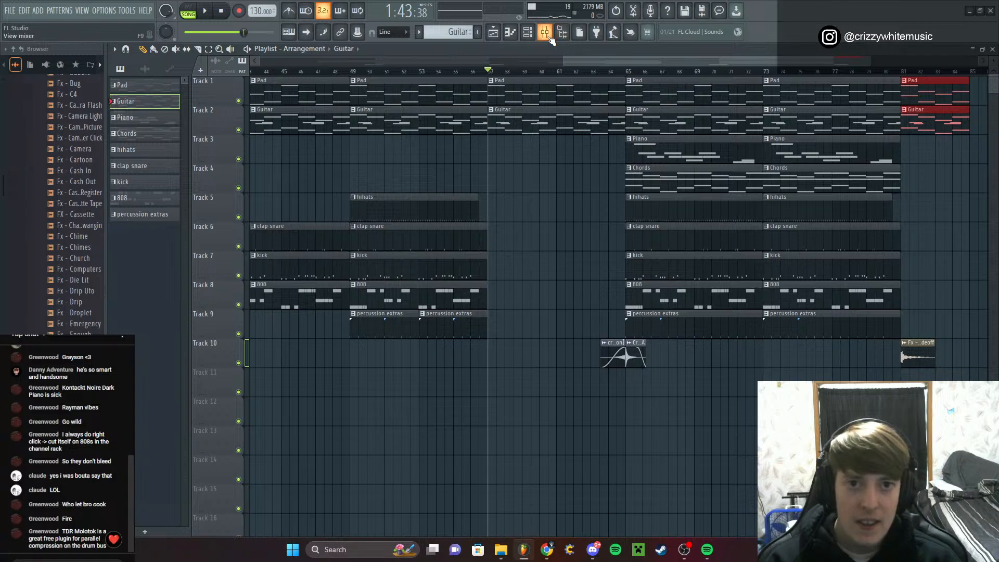
Add Fruity Love Philter to slot 5 of the Mastering track with the Simple lowpass preset
left_click(548, 36)
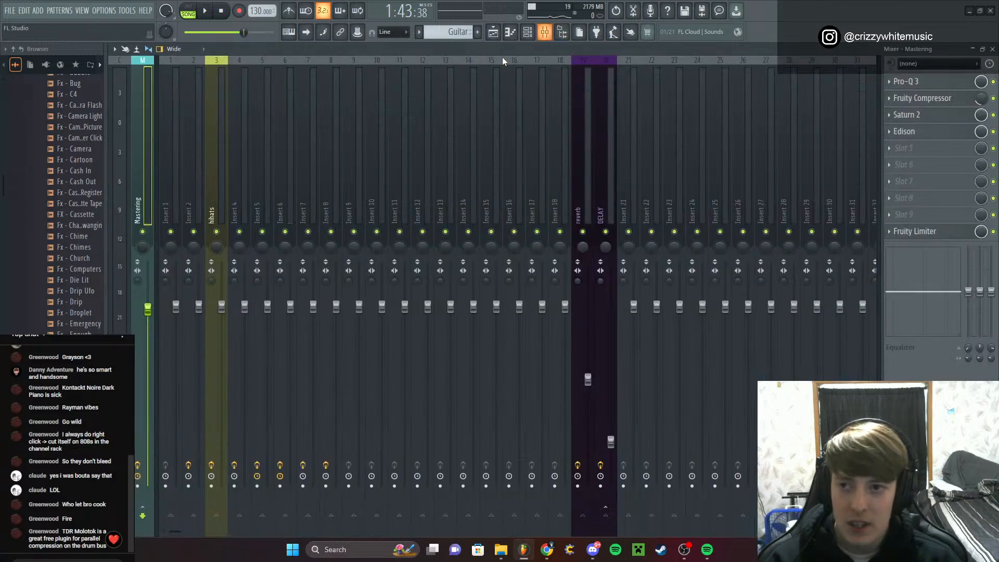
left_click(892, 149)
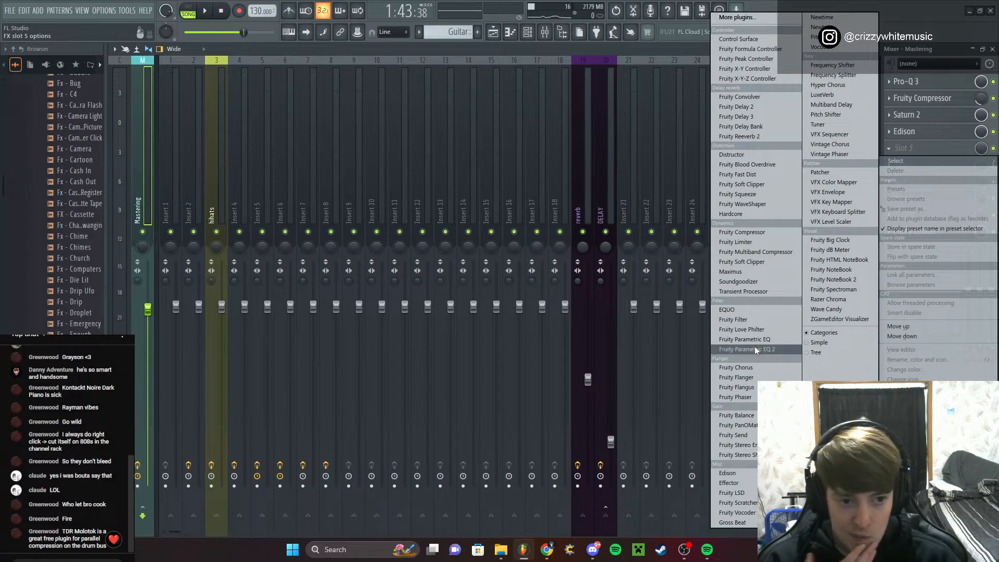
left_click(757, 330)
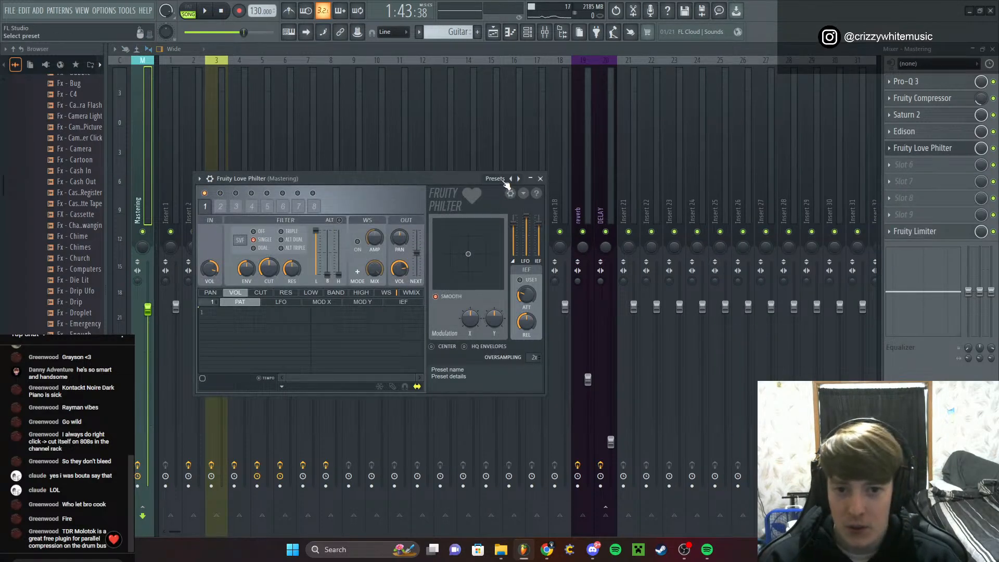
left_click(497, 179)
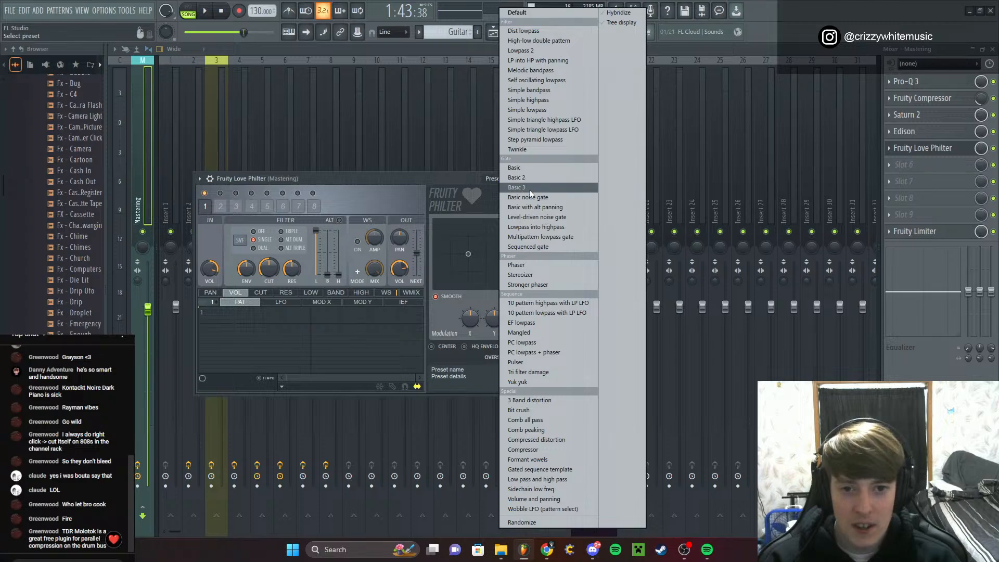
left_click(552, 109)
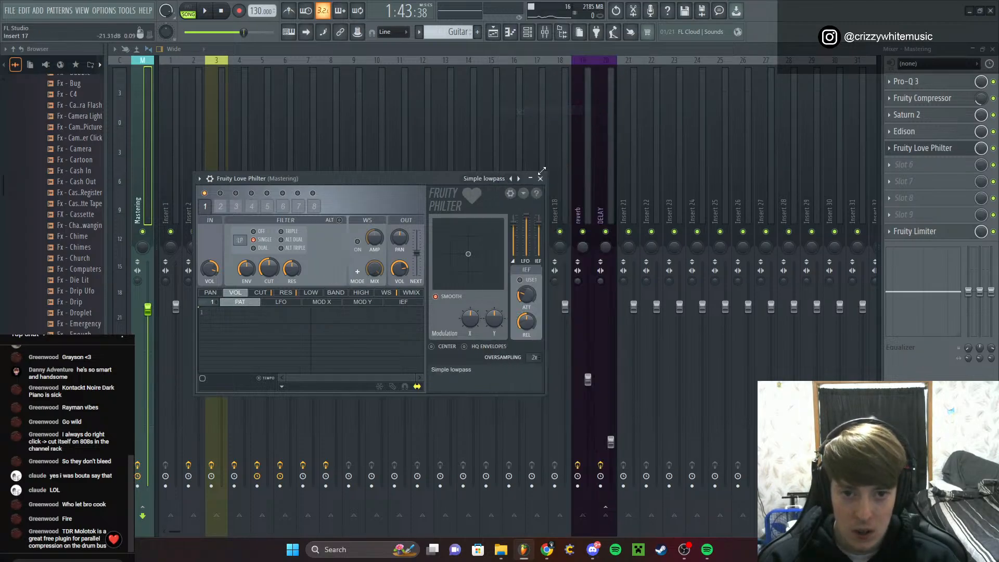
left_click(539, 179)
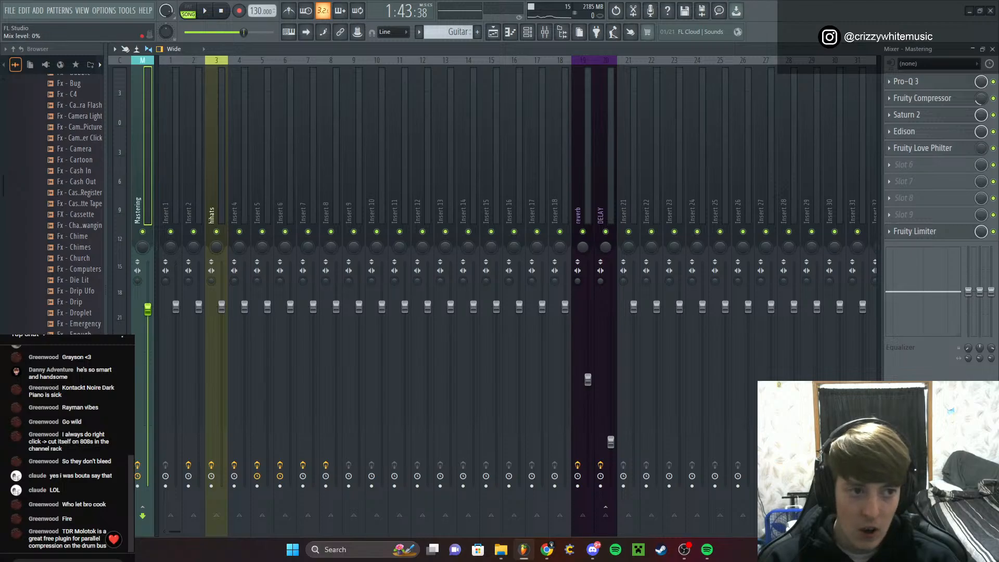
Create an automation clip for the Love Philter mix level and move it to Track 20 in the playlist
right_click(983, 149)
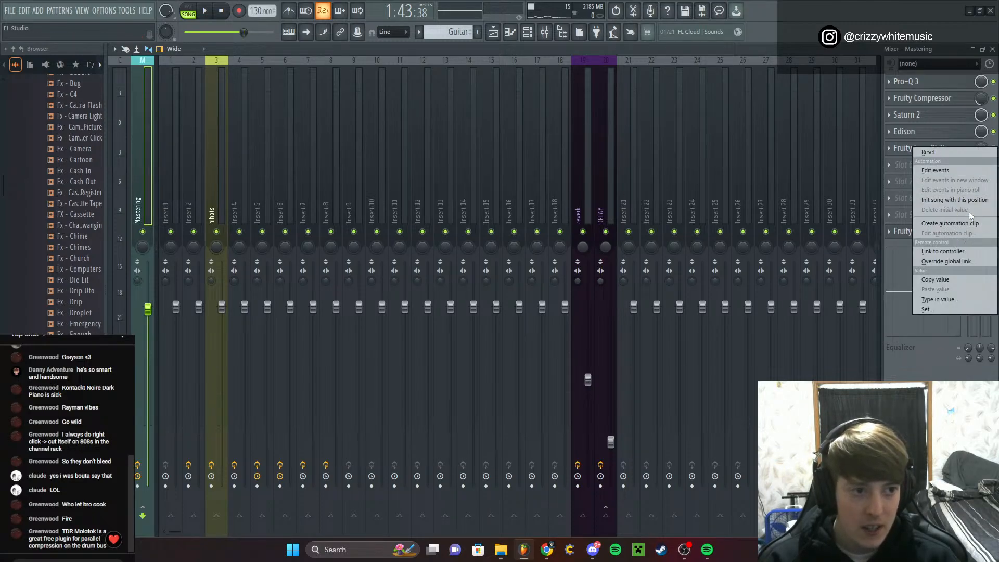
left_click(950, 223)
left_click(993, 49)
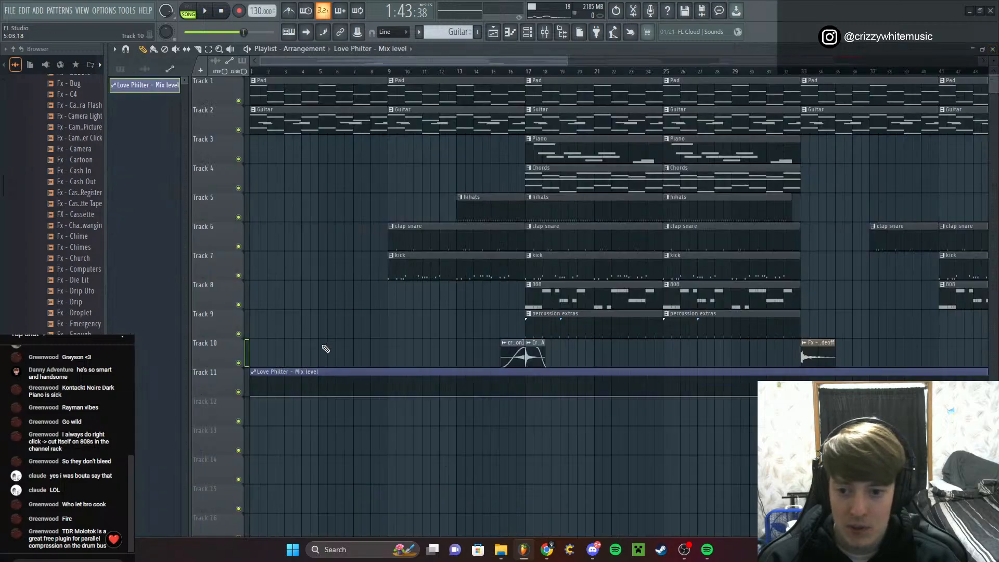
left_click_drag(308, 372, 252, 485)
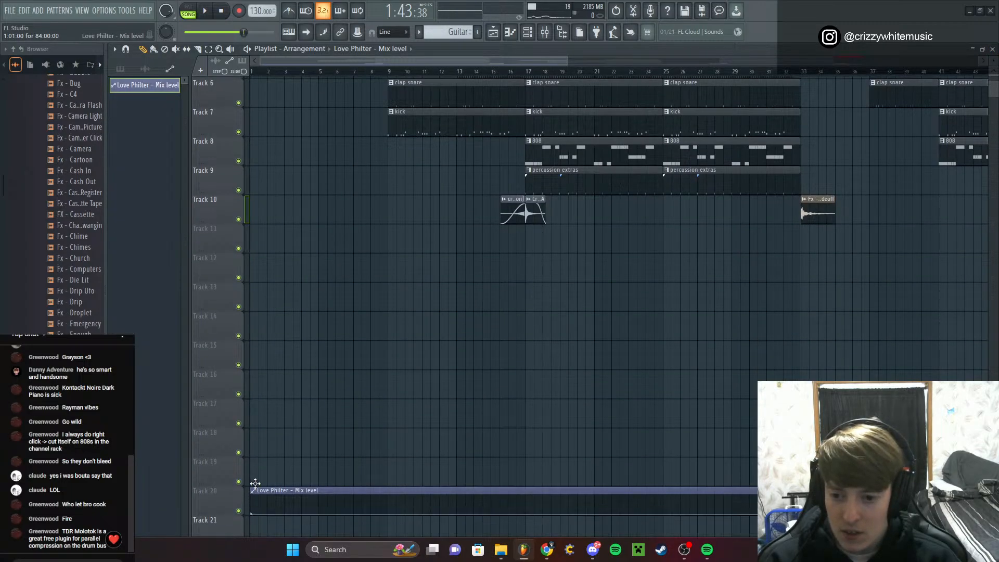
Add points to the Love Philter mix level clip so it ramps up to full level starting at bar 57
left_click_drag(442, 61, 708, 140)
scroll(526, 160, "up", 3)
scroll(529, 161, "down", 3, "ctrl")
scroll(499, 229, "down", 9)
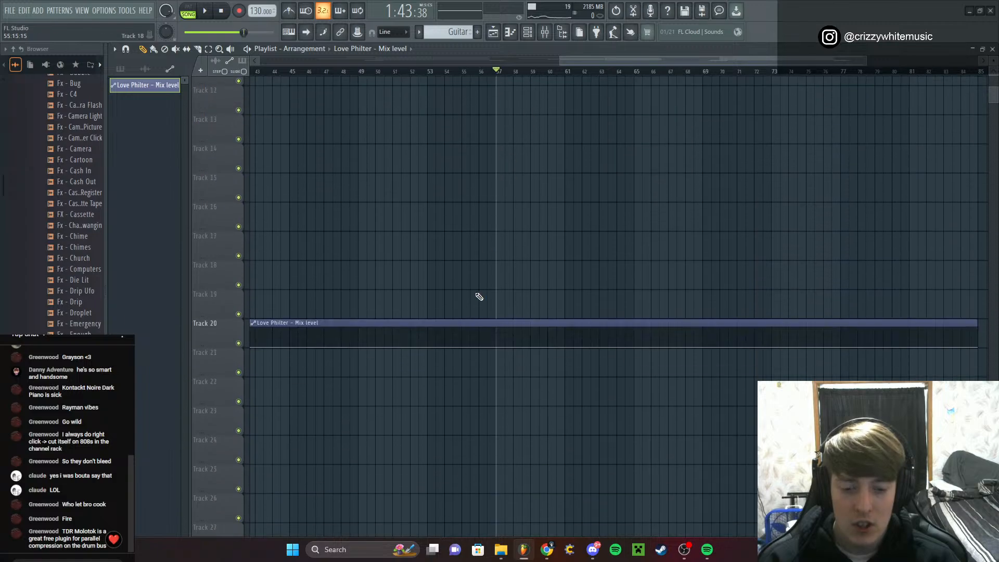
scroll(586, 337, "up", 5, "ctrl")
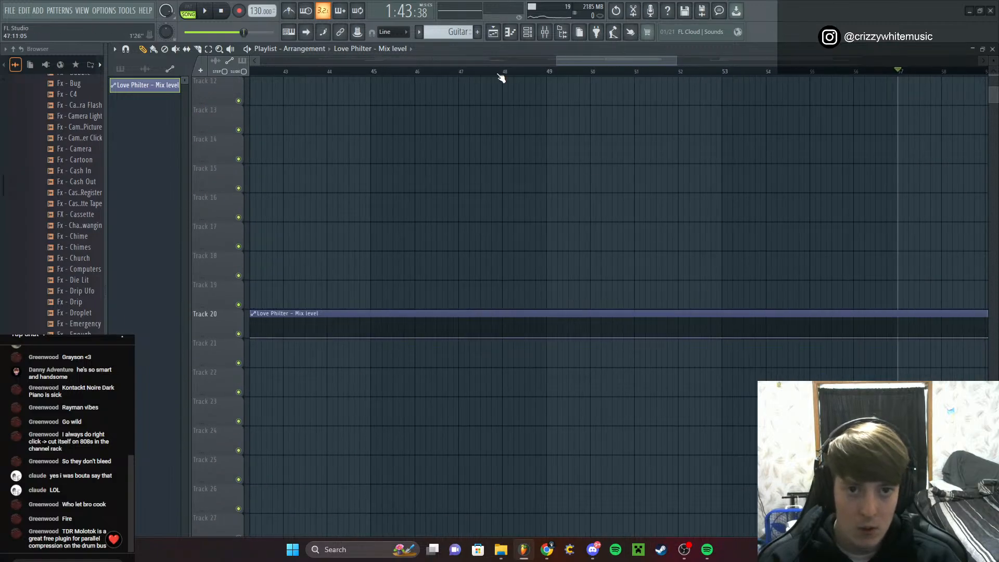
left_click_drag(595, 61, 640, 63)
scroll(629, 346, "up", 5, "ctrl")
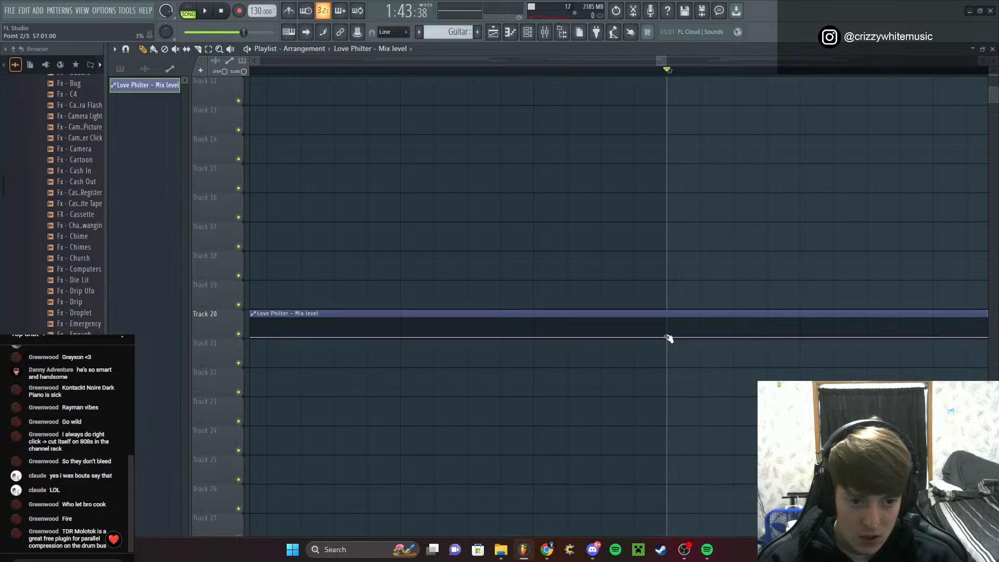
right_click(705, 339)
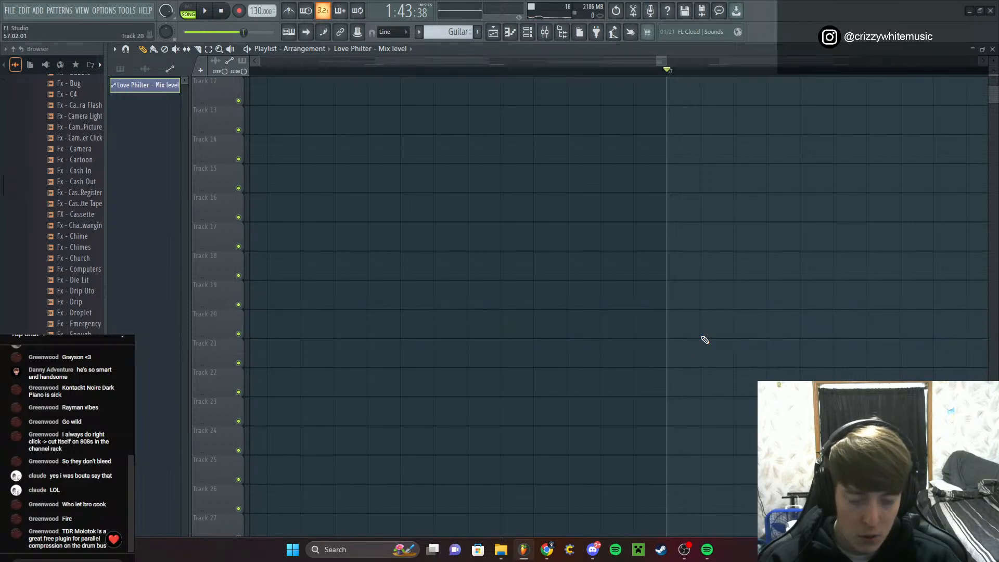
key("ctrl+z")
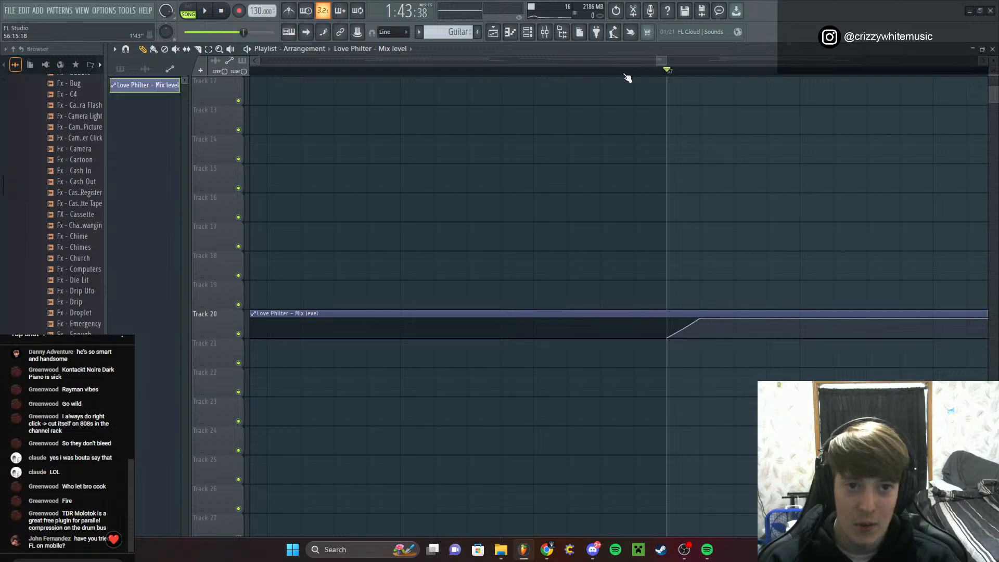
Play the transition into bar 57 and stretch the mix level ramp so it reaches 100% just before bar 58
key("space")
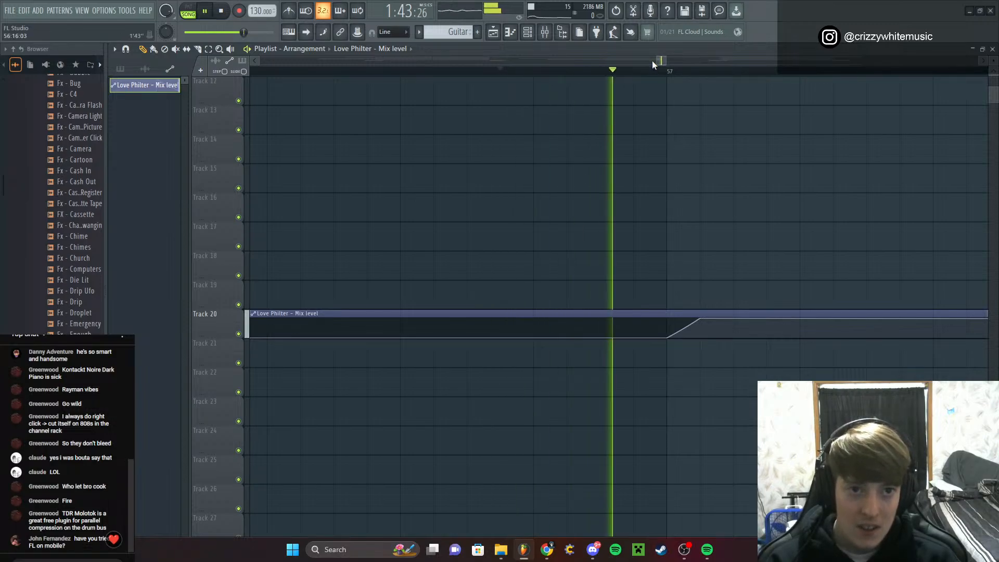
left_click_drag(662, 61, 664, 61)
key("space")
key("space")
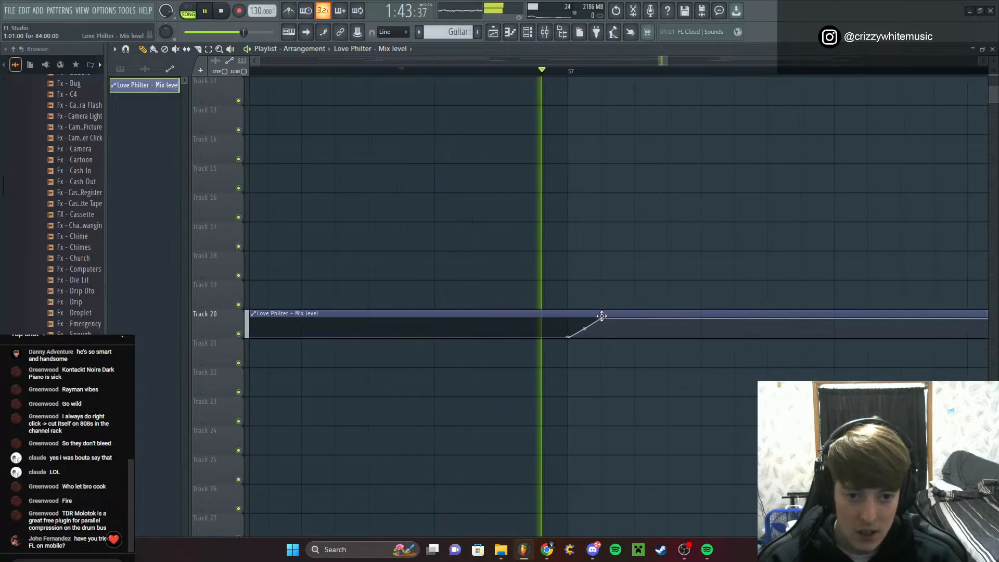
key("space")
key("space")
scroll(692, 314, "down", 5)
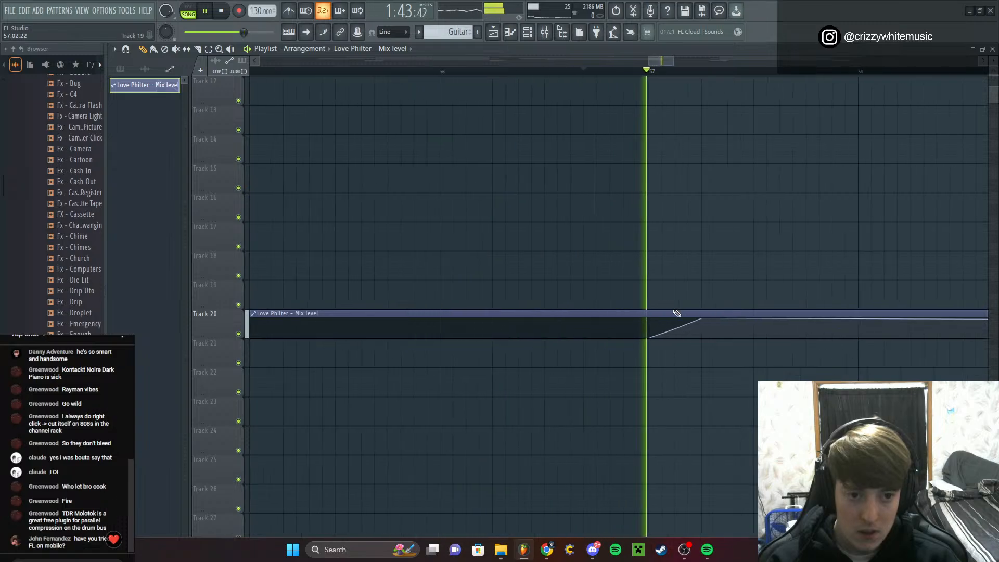
left_click_drag(687, 319, 763, 319)
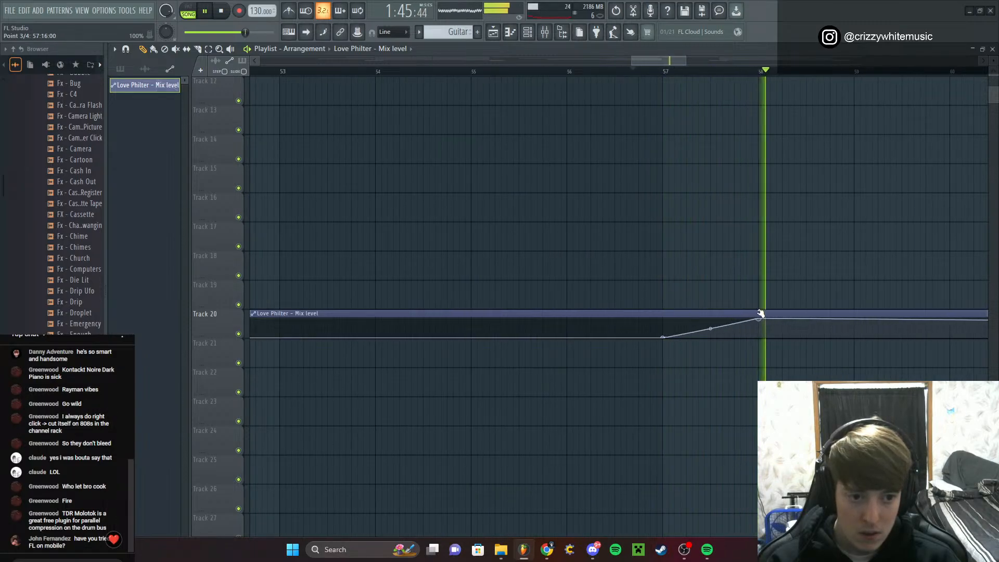
Play the lengthened filter ramp from around bar 56 and check it against the clips up to bar 65
left_click(593, 72)
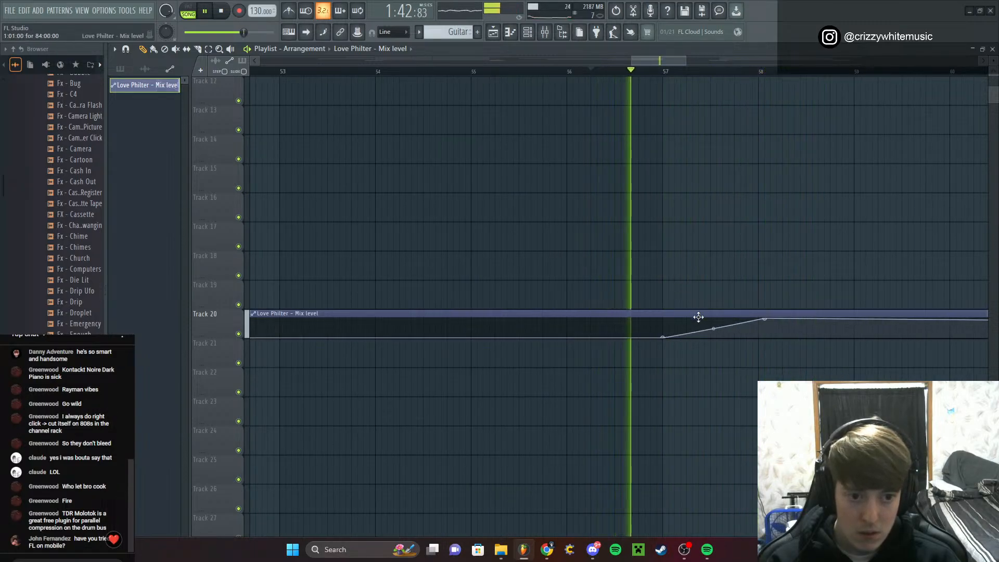
scroll(717, 307, "down", 5)
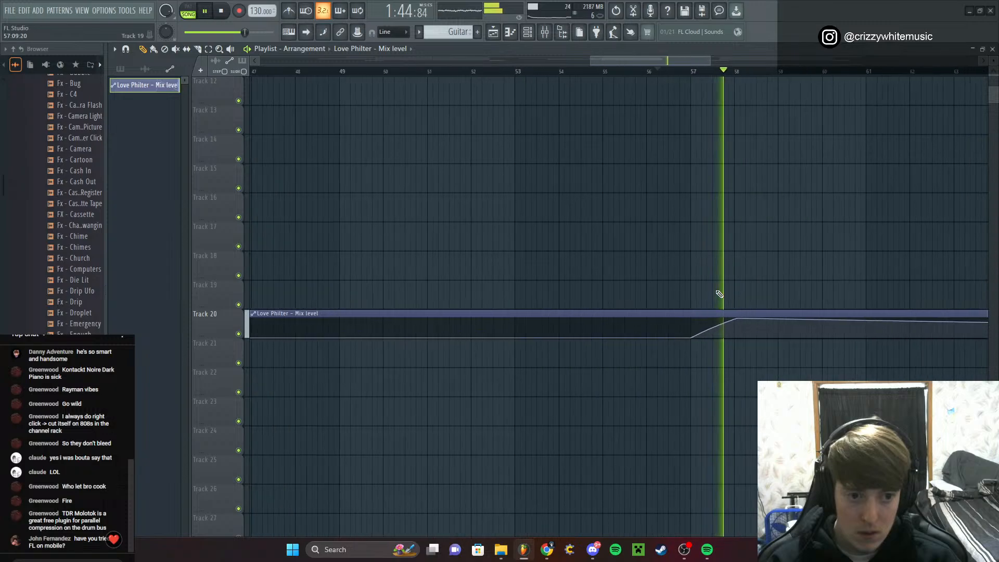
left_click_drag(662, 63, 727, 63)
scroll(709, 183, "up", 8)
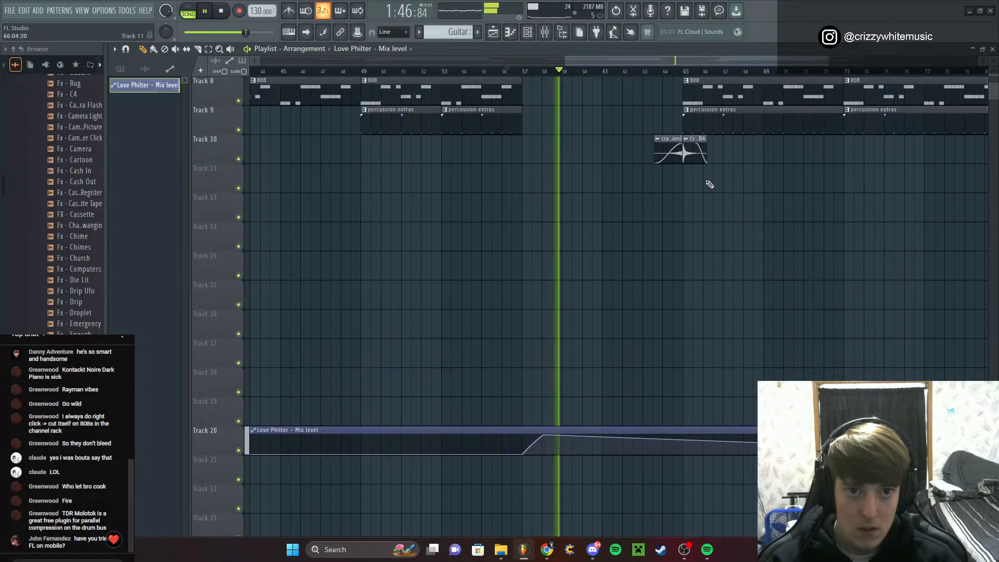
key("space")
Try the Simple highpass preset in Fruity Love Philter on the Mastering track and play the transition
left_click(546, 33)
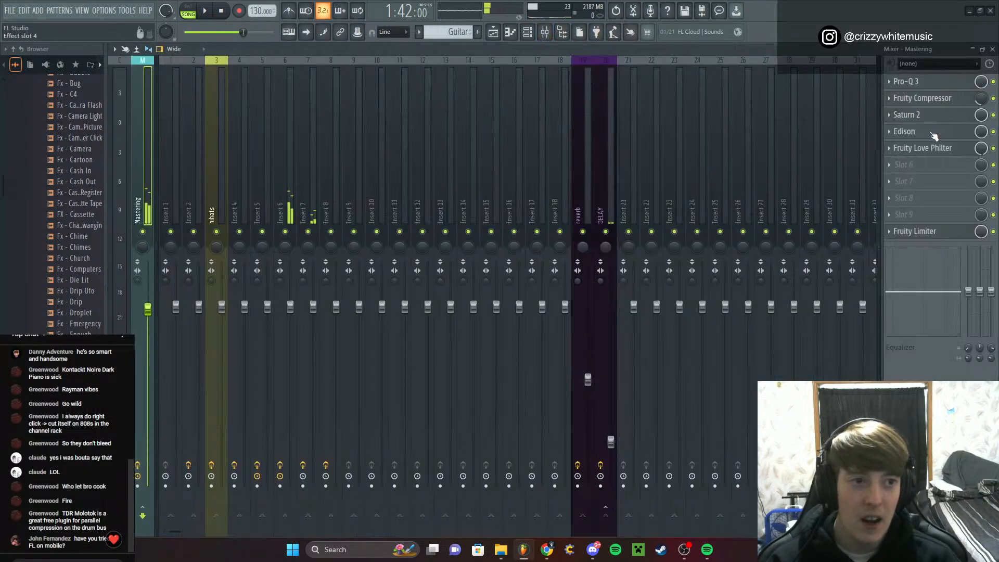
left_click(934, 153)
left_click(495, 182)
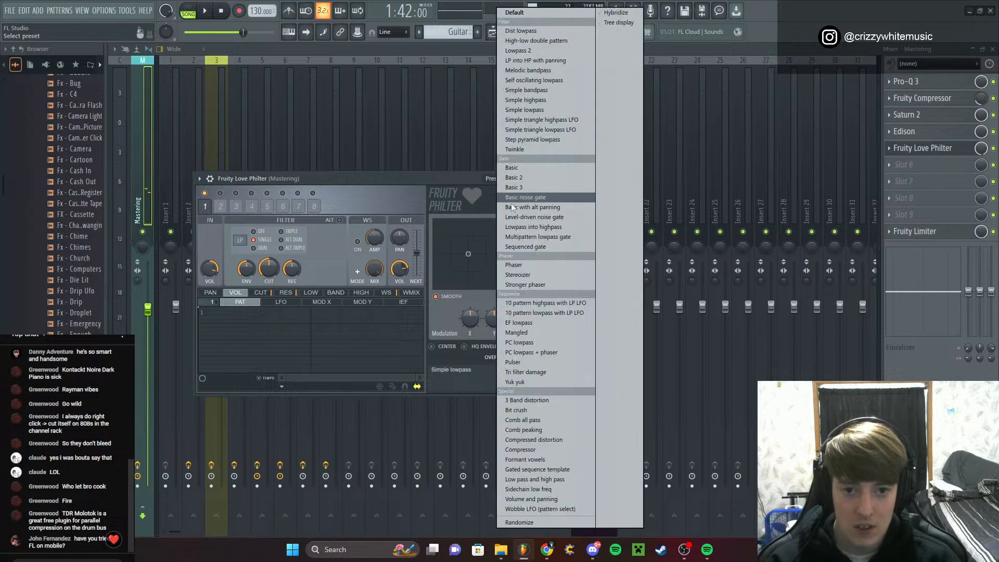
left_click(537, 101)
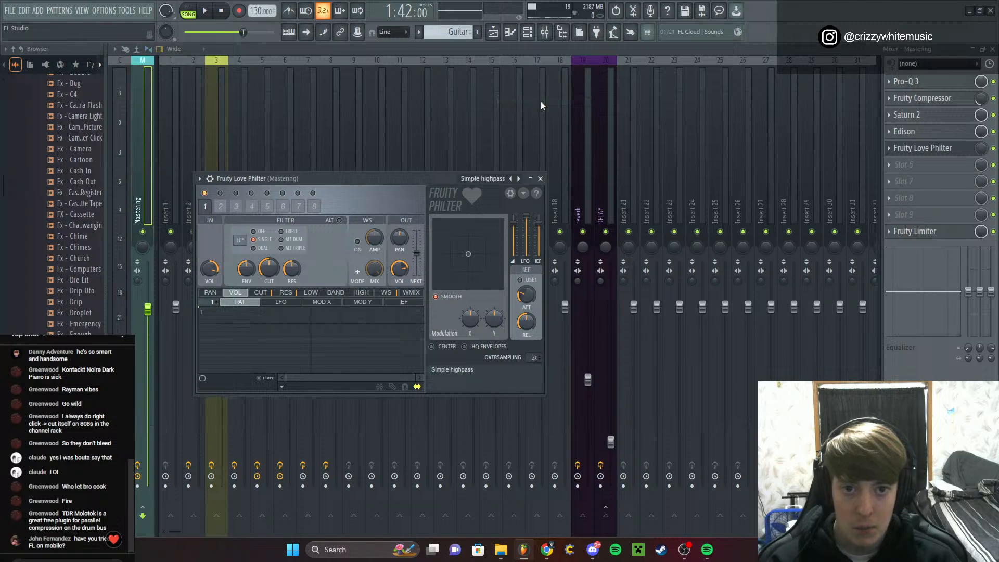
key("space")
left_click(540, 179)
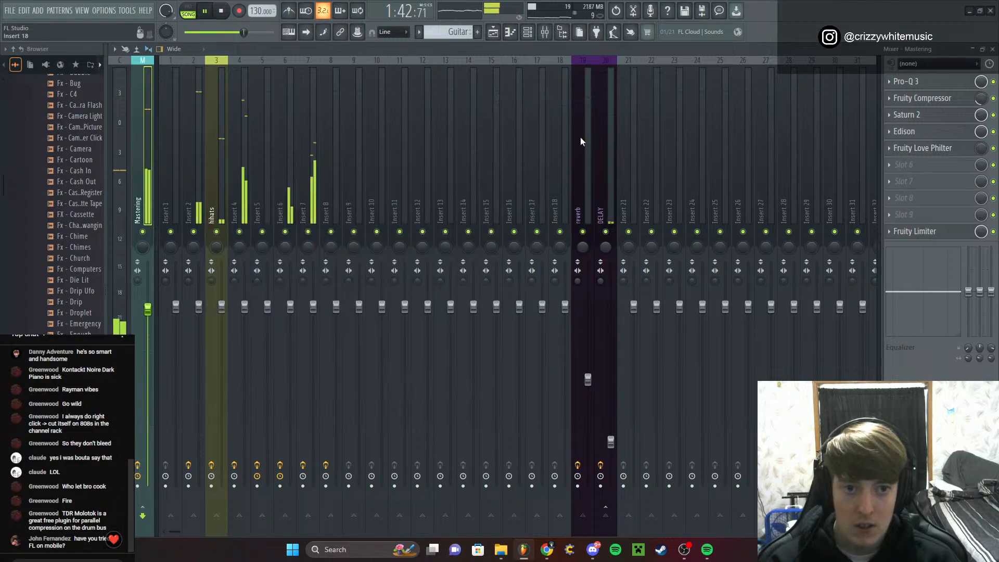
Add points to the Track 20 mix level clip, holding 100% until the middle of bar 64 and falling to zero at bar 65
left_click(992, 48)
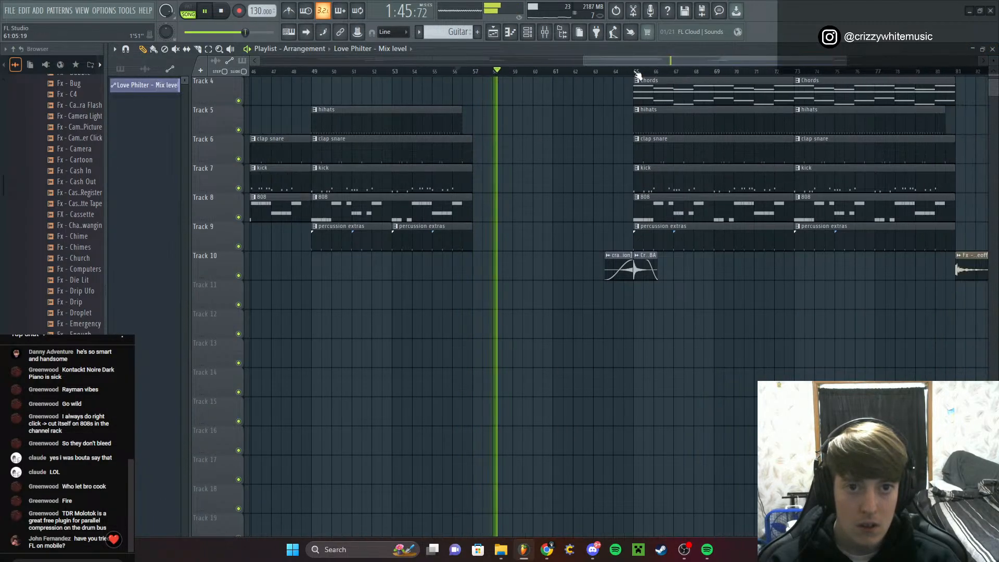
scroll(638, 333, "down", 8)
right_click(622, 318)
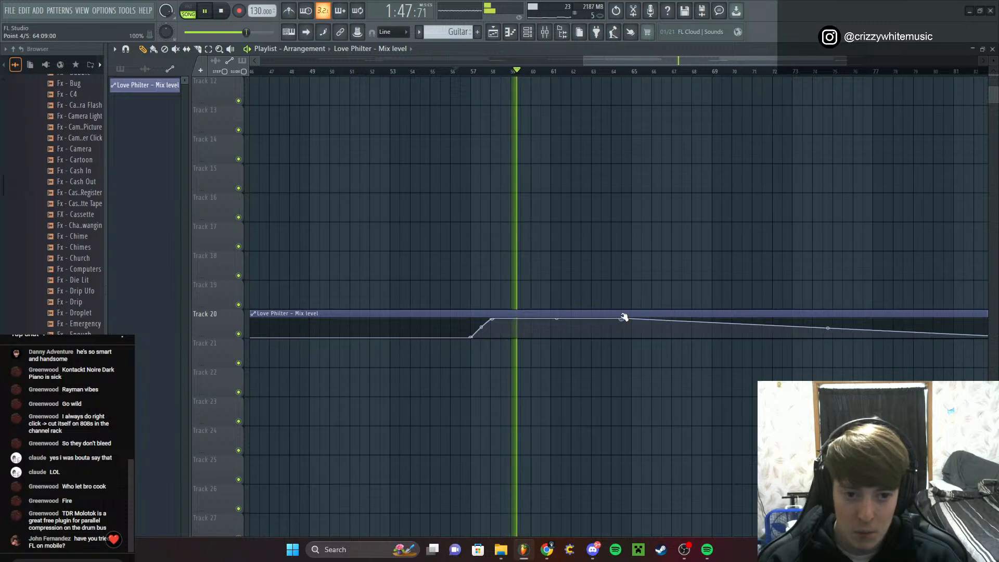
right_click(631, 338)
key("space")
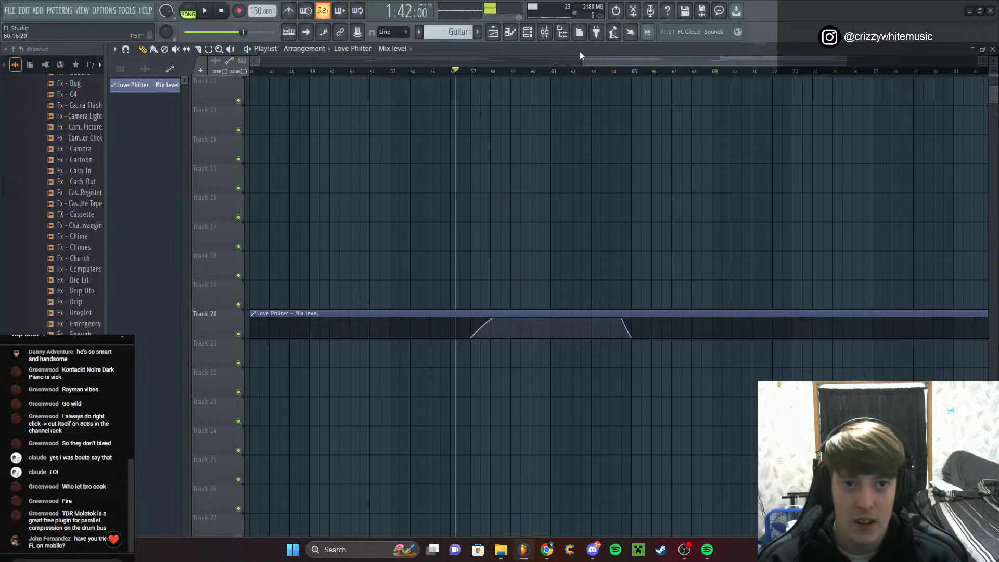
Switch Fruity Love Philter on the Mastering track to the Simple triangle lowpass LFO preset and play the transition
left_click(544, 32)
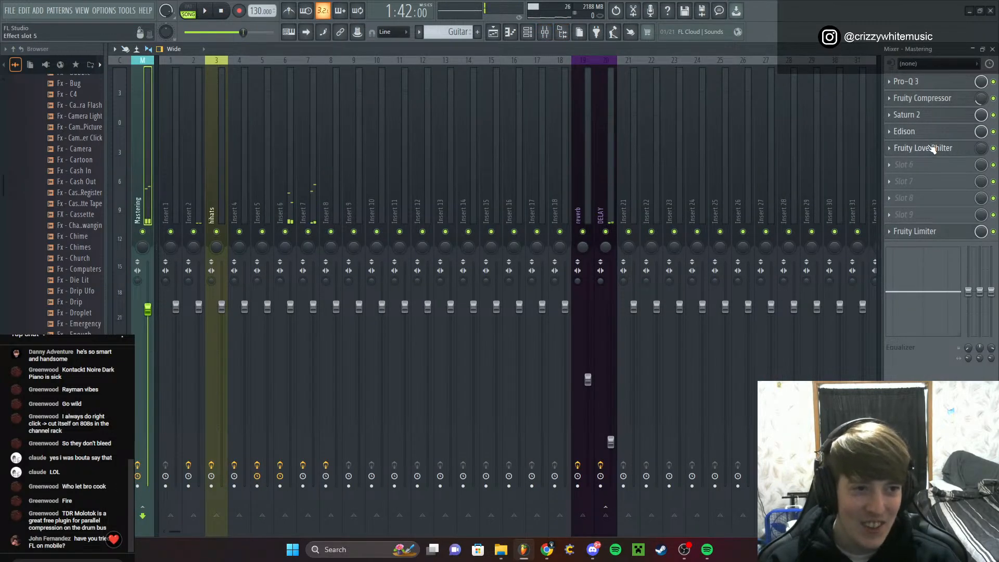
left_click(931, 149)
left_click(492, 179)
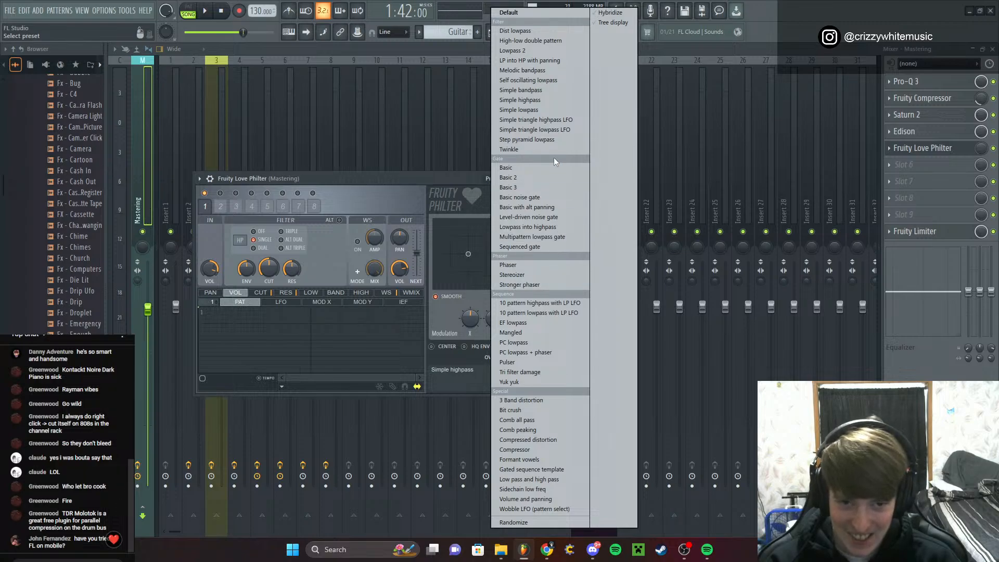
left_click(550, 129)
key("space")
left_click(542, 177)
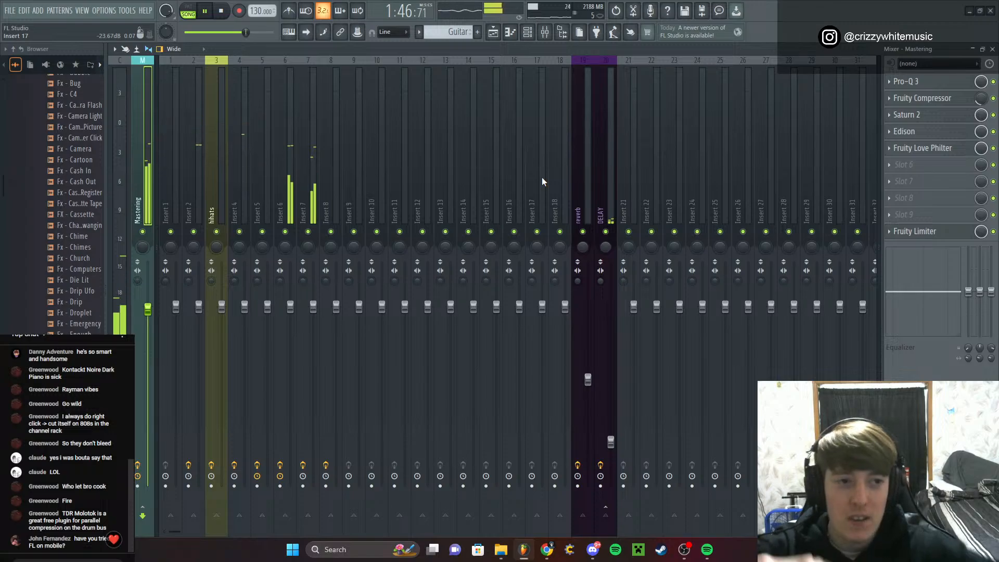
Lower the mix level automation point just before bar 58 on Track 20 to about 68%
left_click(993, 48)
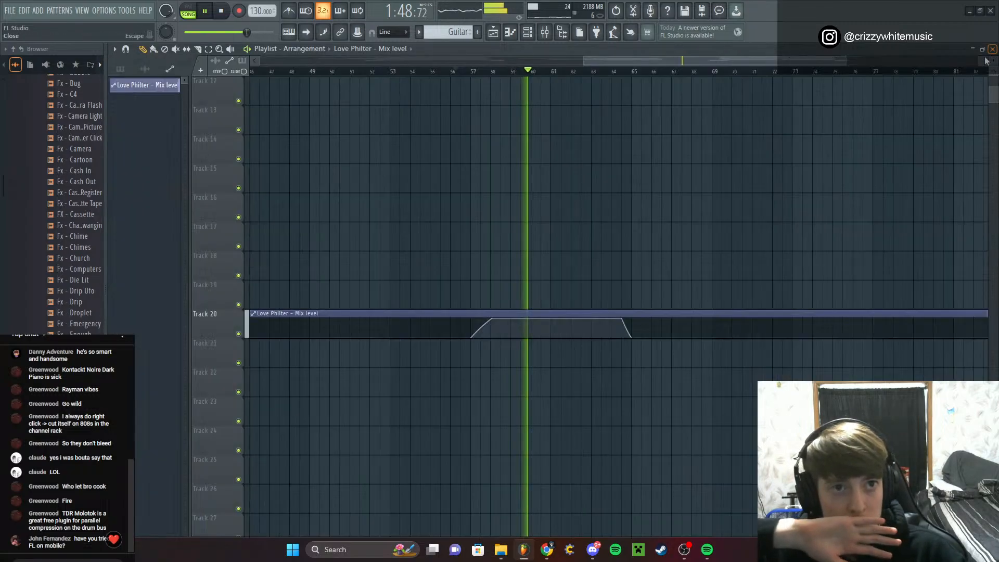
scroll(621, 204, "up", 5)
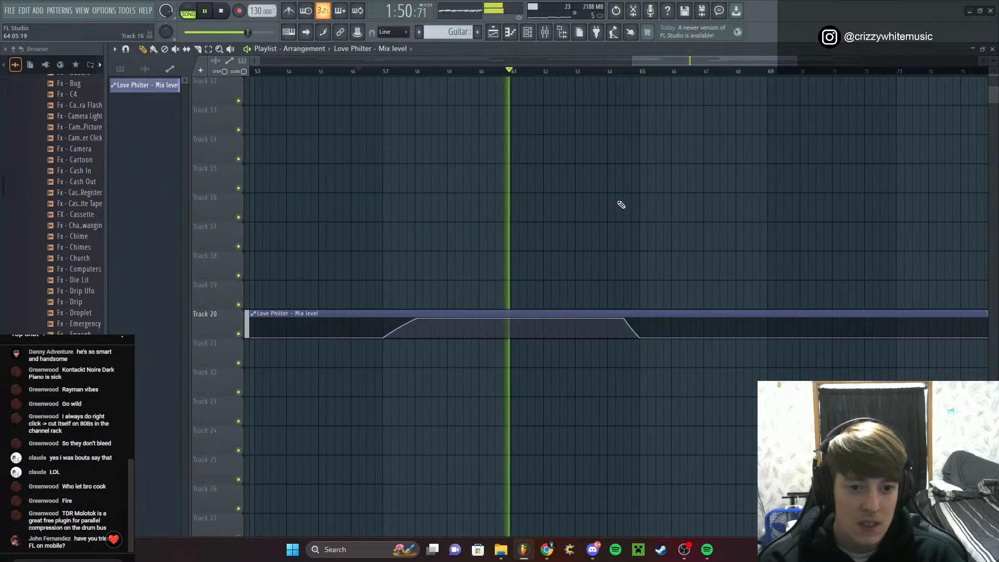
scroll(616, 279, "up", 1)
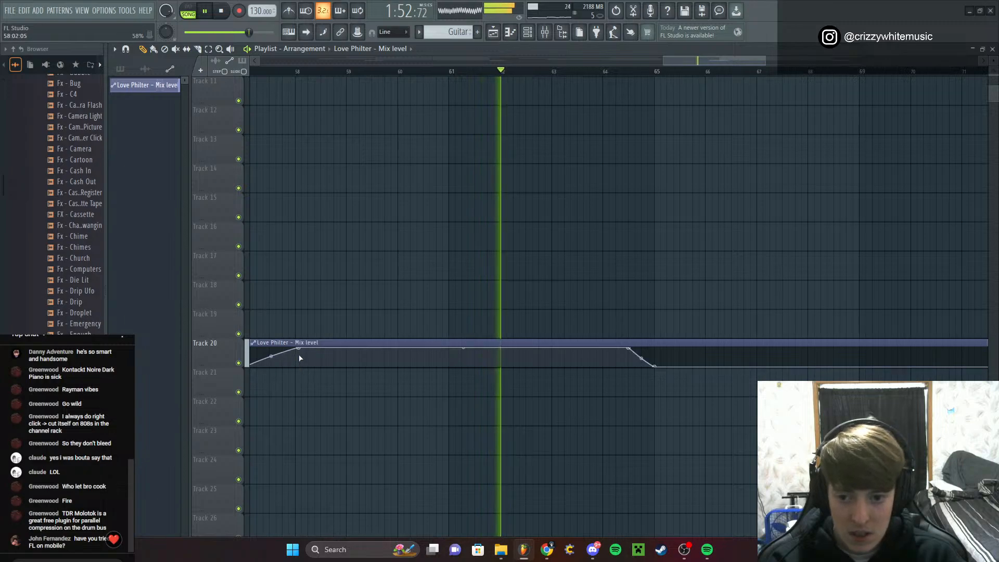
left_click_drag(299, 348, 301, 355)
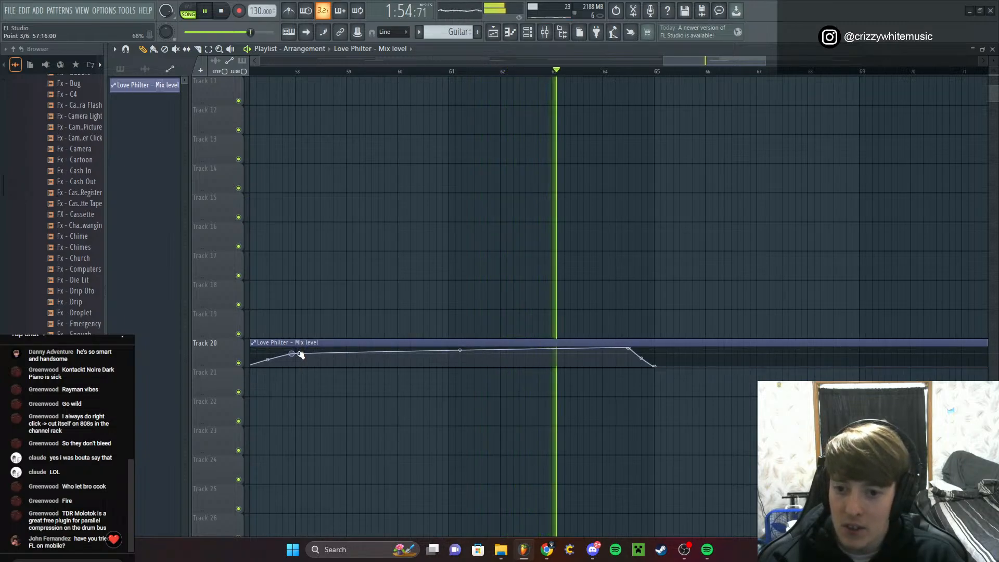
Lower the Track 20 mix level point in mid-bar 64 to about the level of the point before bar 58, and play the transition
left_click_drag(629, 348, 629, 354)
left_click(269, 72)
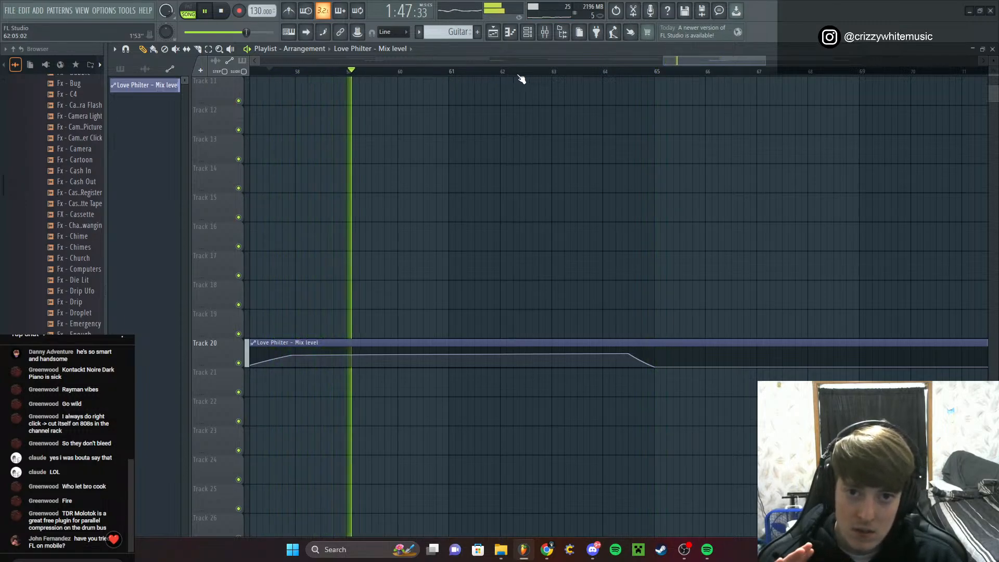
left_click(577, 72)
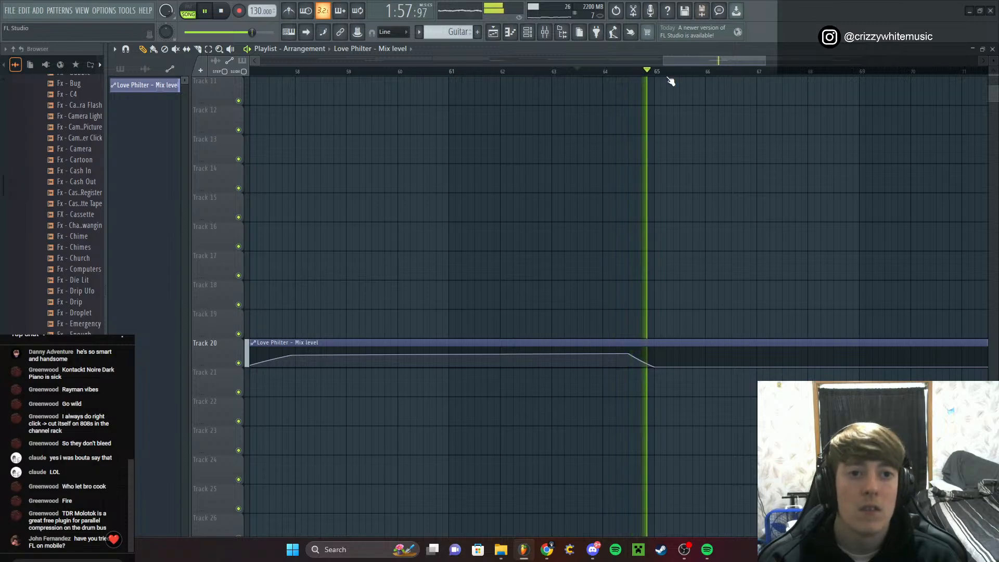
scroll(596, 194, "down", 3)
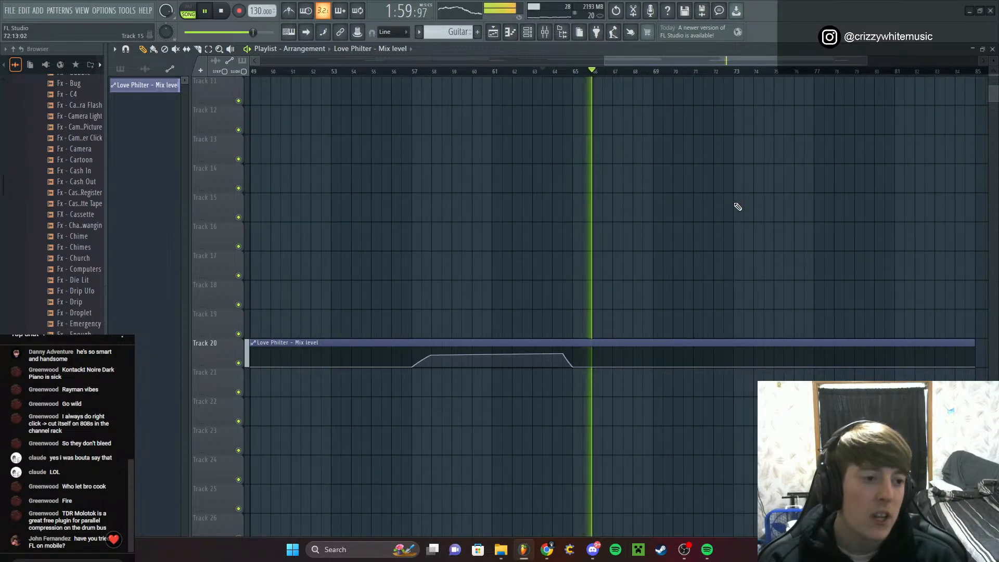
scroll(736, 205, "down", 2)
scroll(751, 214, "up", 5)
scroll(841, 201, "up", 3)
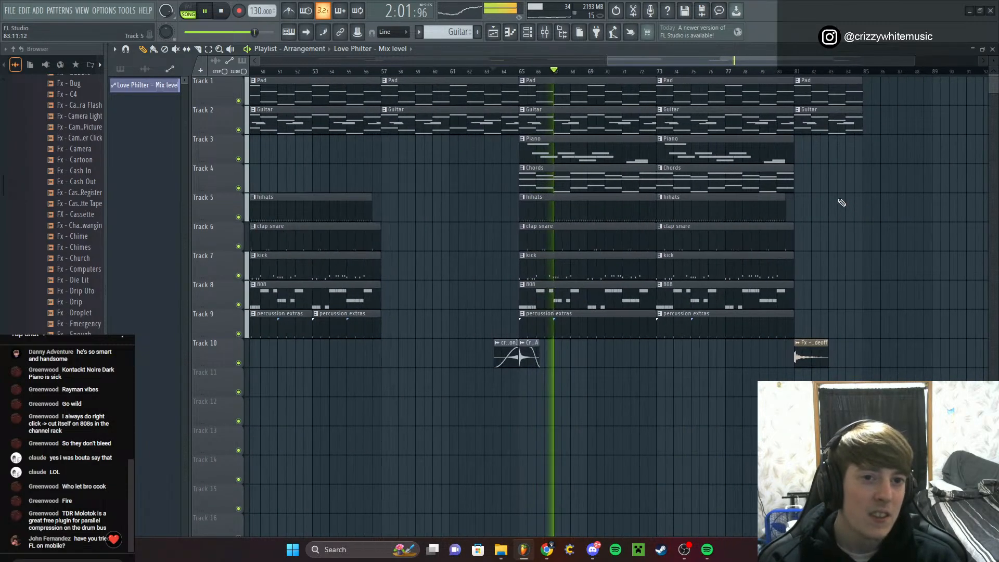
Find the 00 crizzy dakota tag sample in the Music folder's Drum Kits and place it on Track 11 around bar 11
left_click_drag(728, 61, 274, 120)
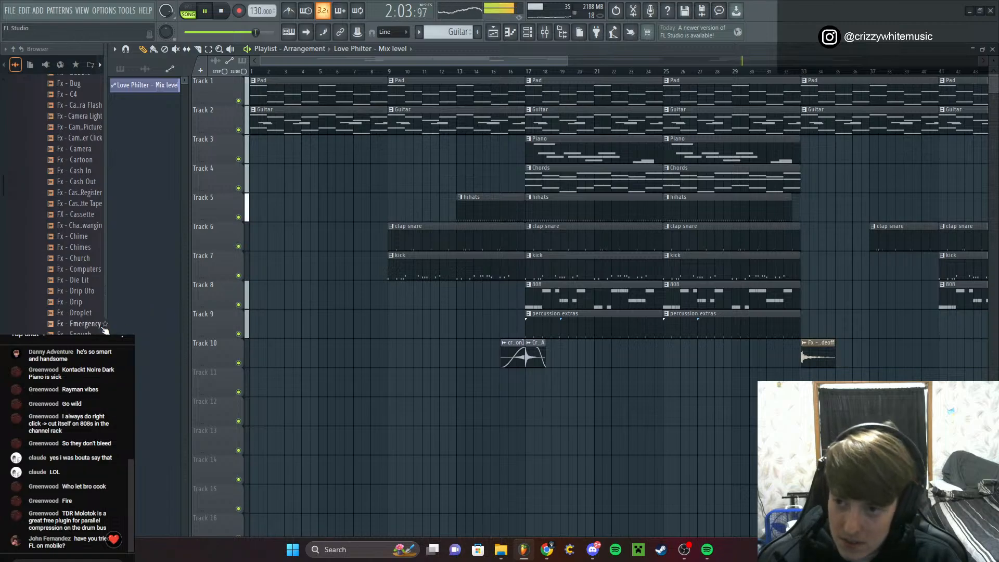
scroll(94, 312, "up", 10)
scroll(95, 332, "up", 3)
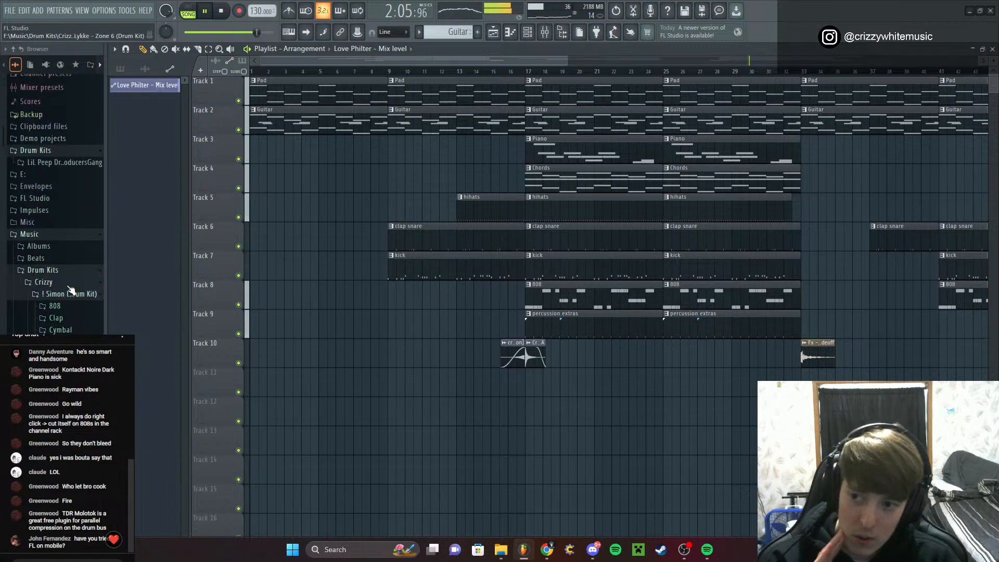
left_click(62, 341)
scroll(78, 312, "down", 15)
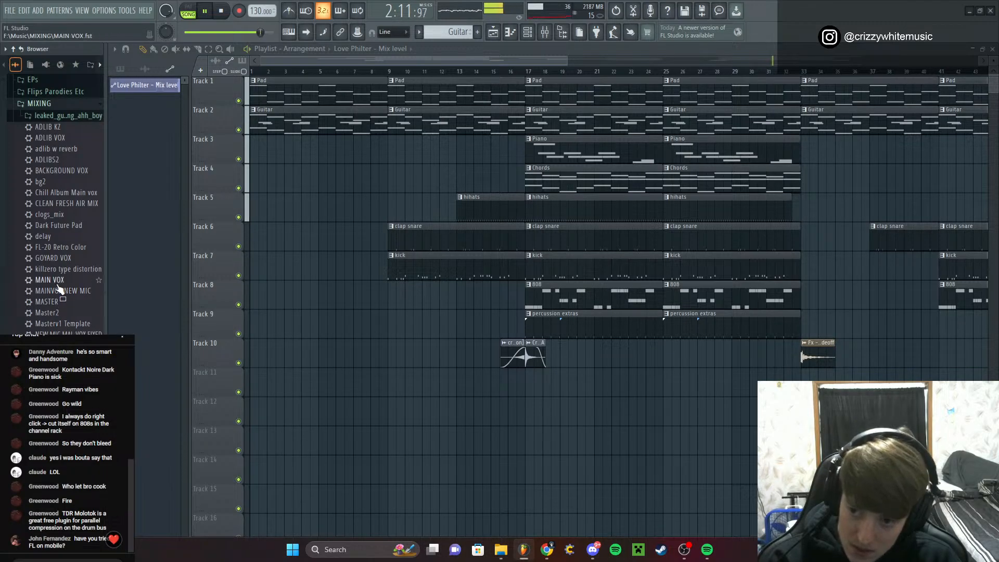
scroll(57, 208, "down", 5)
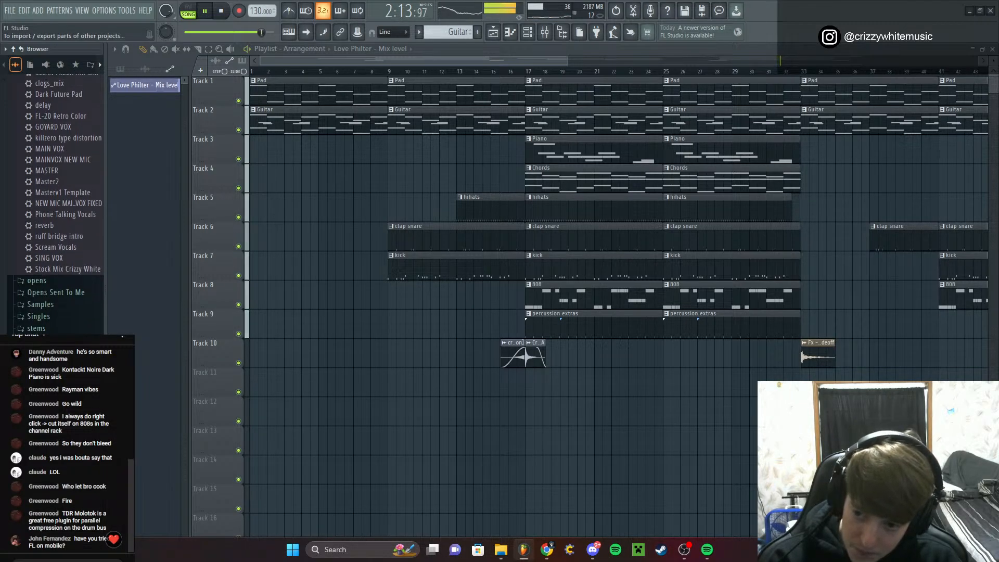
scroll(52, 208, "up", 6)
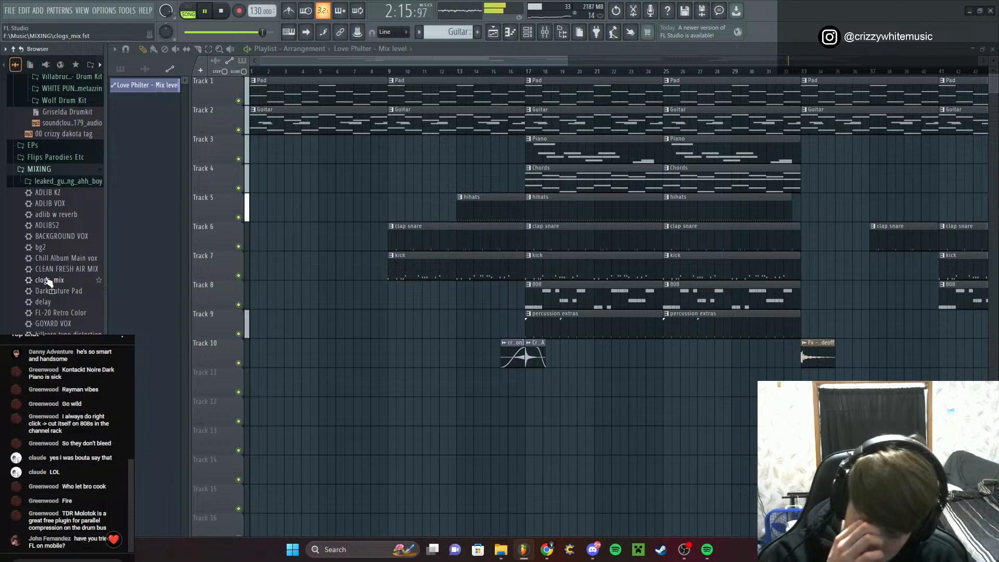
scroll(60, 270, "up", 6)
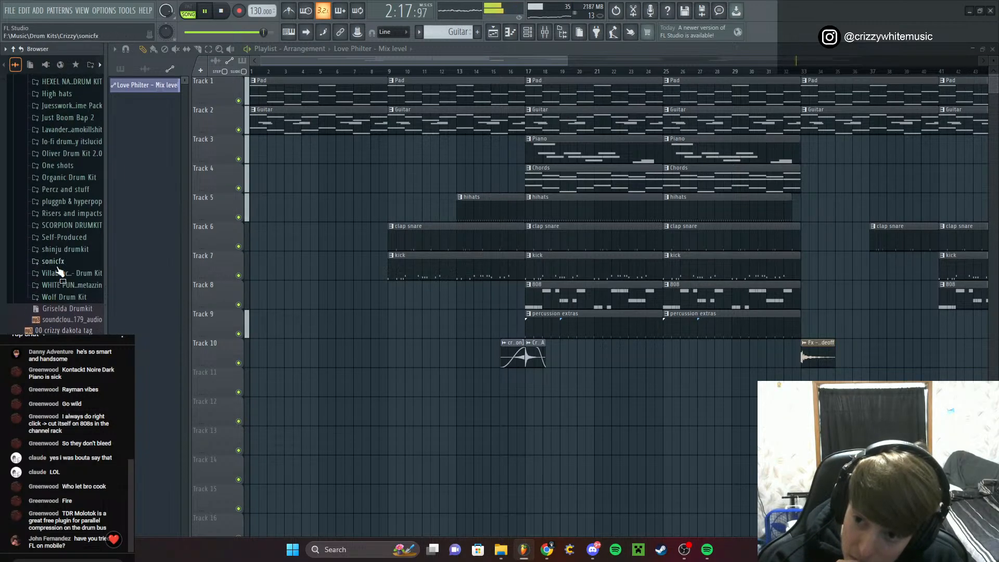
scroll(60, 272, "down", 8)
scroll(60, 260, "up", 4)
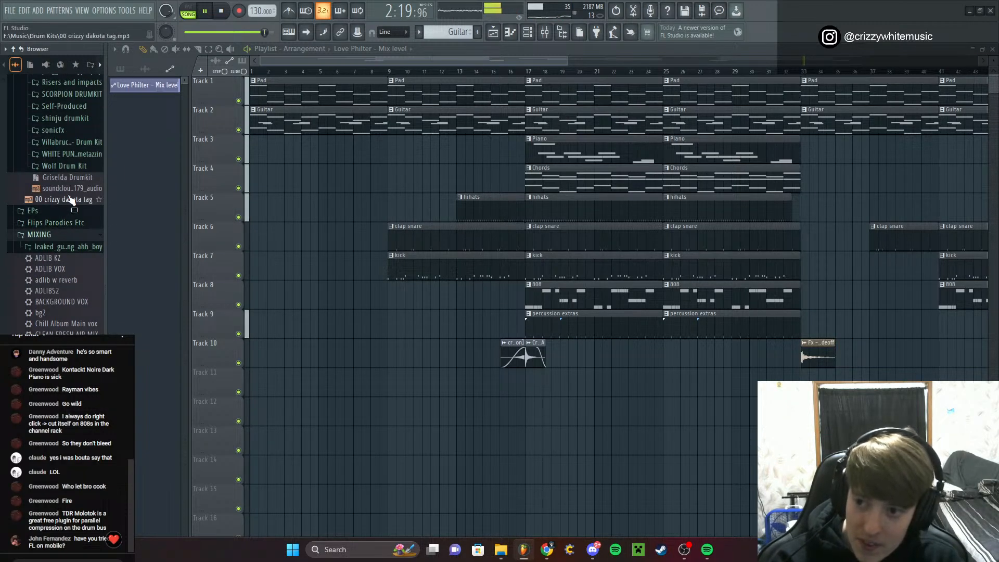
left_click_drag(71, 200, 426, 383)
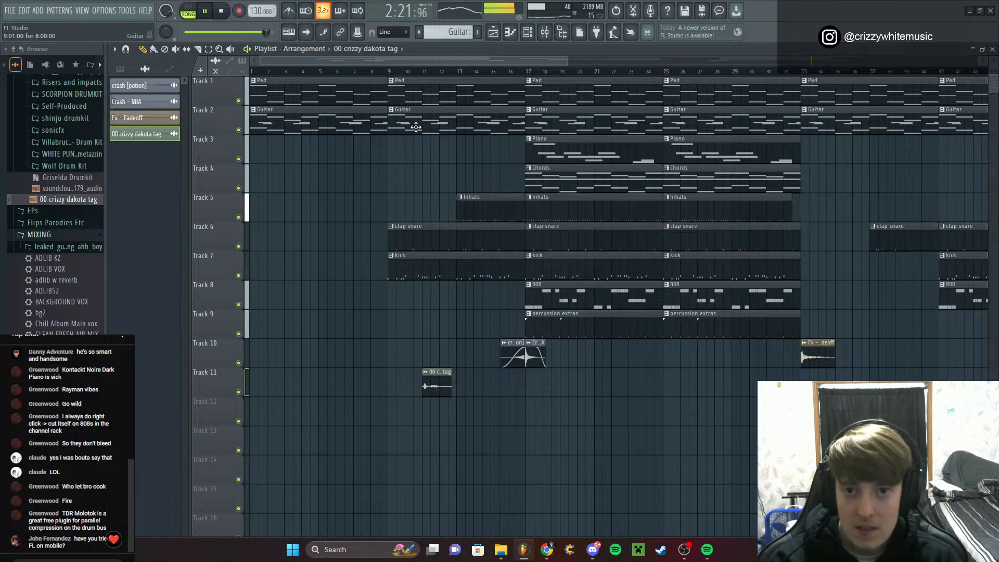
Move the tag clip on Track 11 to start at bar 16 and raise its gain to 3.9 dB while playing it
left_click(429, 77)
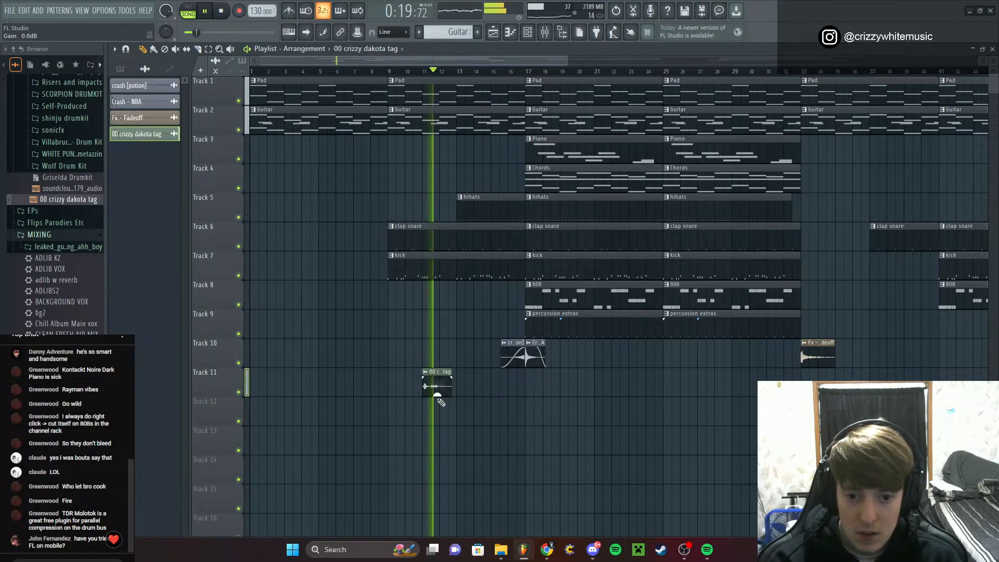
left_click_drag(435, 387, 520, 386)
key("space")
key("space")
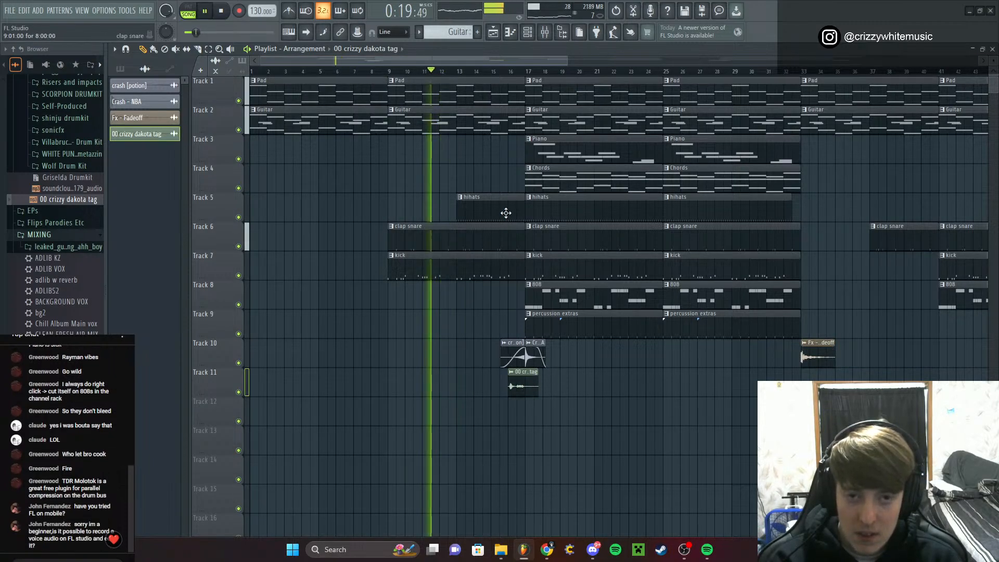
left_click(490, 70)
left_click_drag(523, 395, 523, 379)
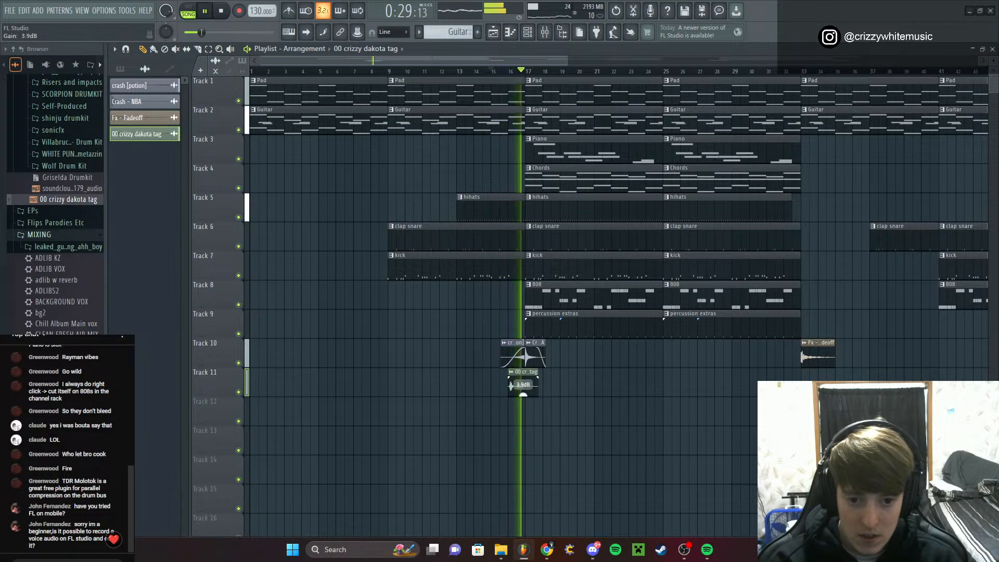
Shift the tag clip on Track 11 to start about half a beat before bar 16 and play it against the drop
scroll(500, 380, "up", 1)
scroll(510, 380, "up", 5)
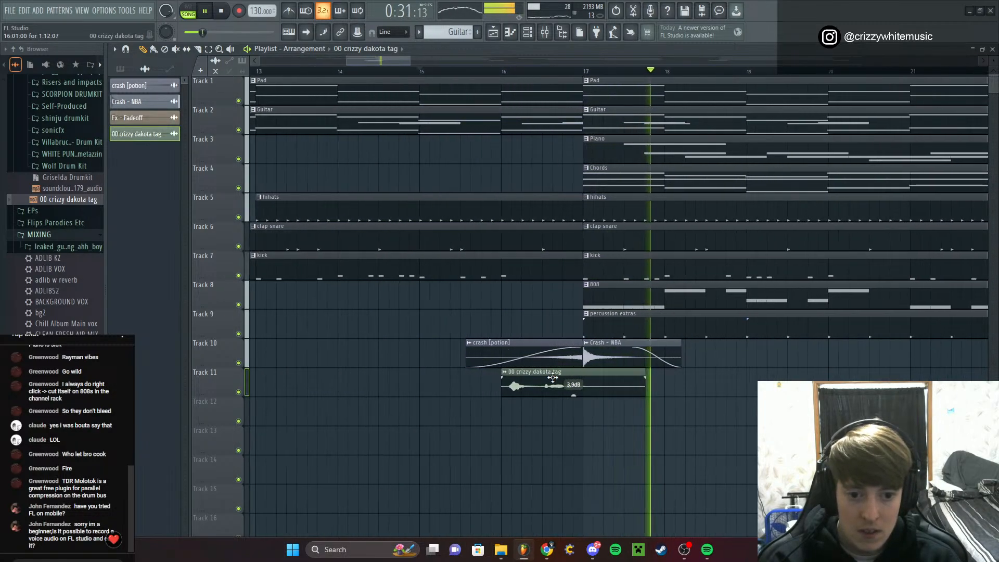
left_click_drag(558, 378, 549, 377)
key("space")
key("space")
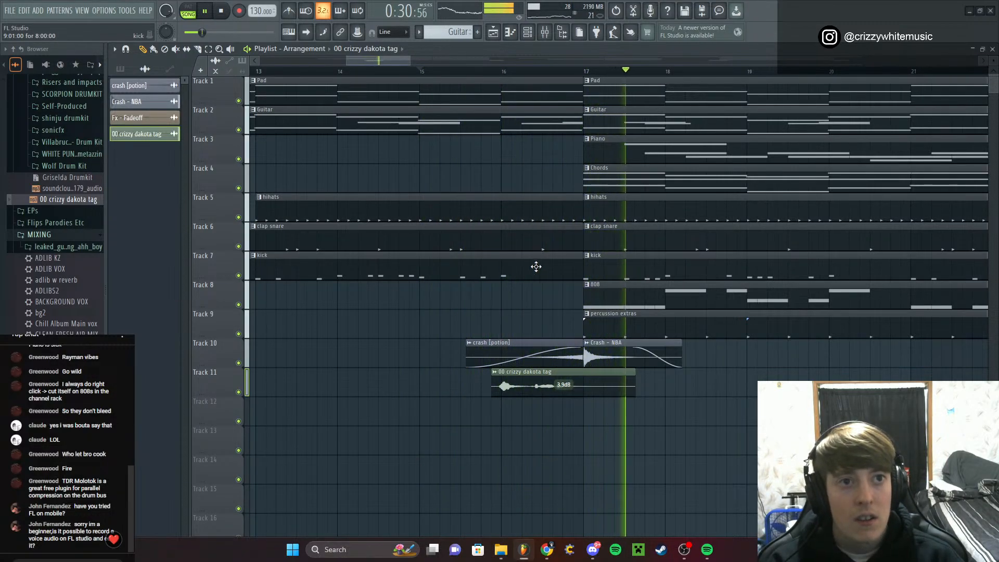
key("space")
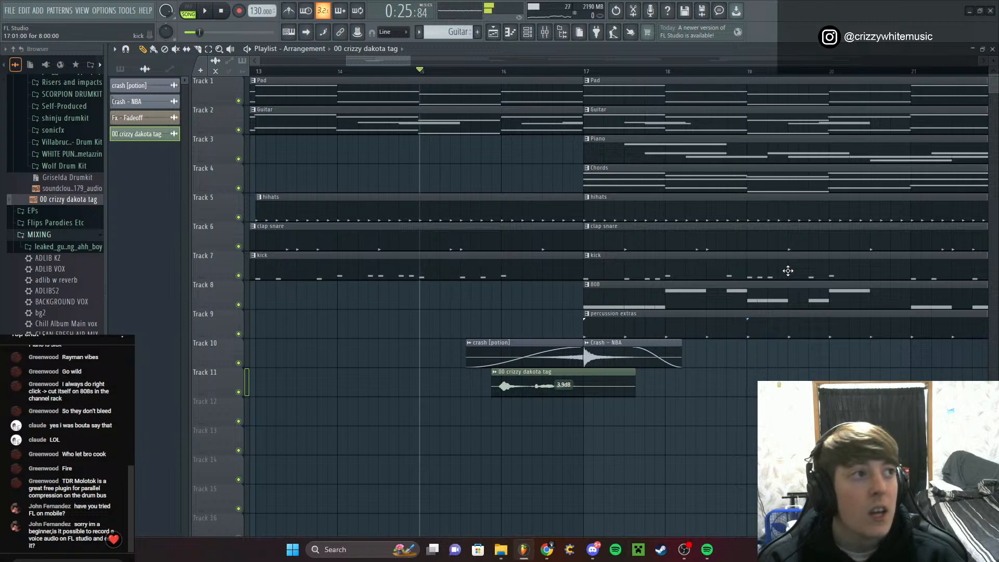
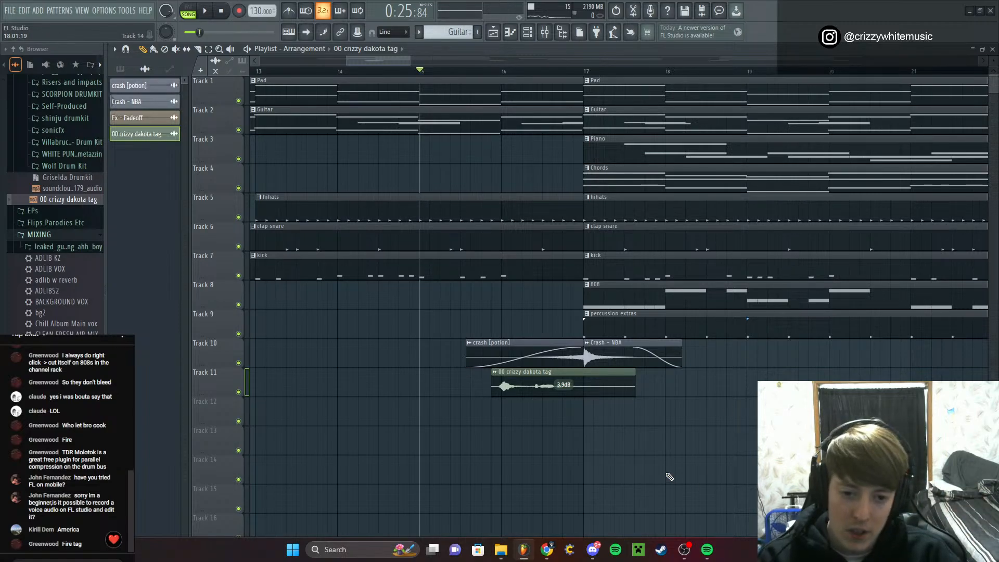
Play the arrangement from bar 15 through the drop to check the tag in the mix
scroll(650, 448, "down", 6)
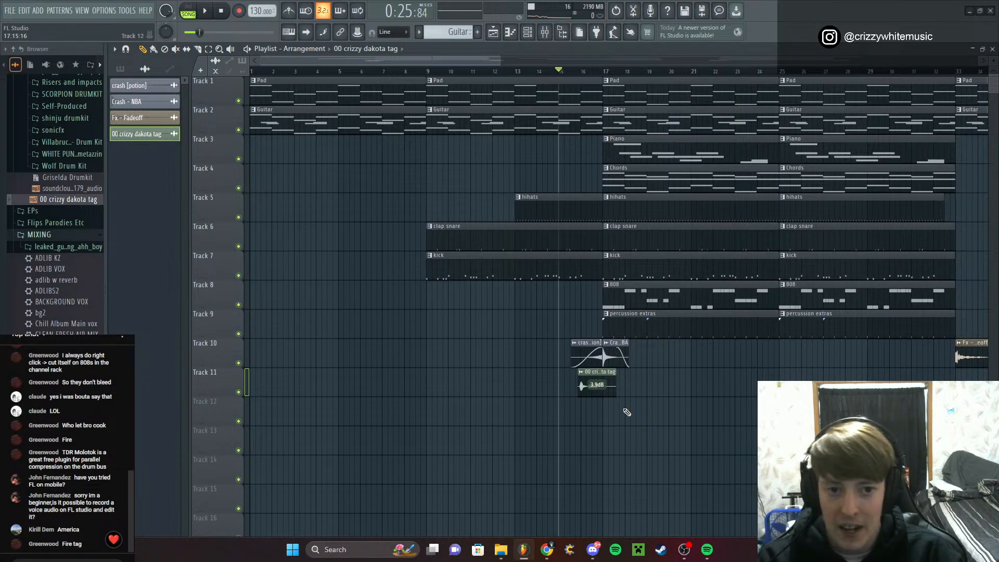
key("space")
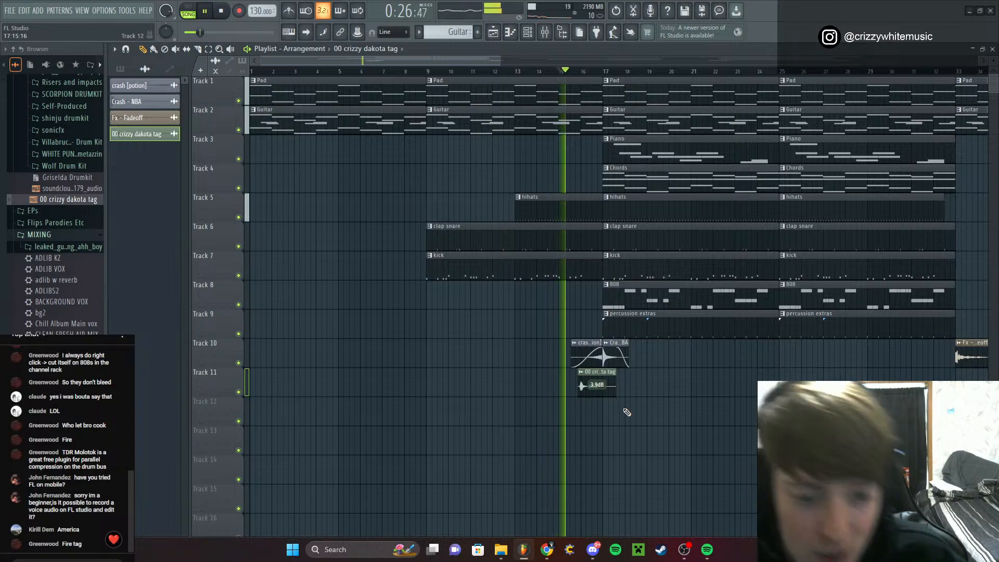
scroll(627, 412, "up", 1)
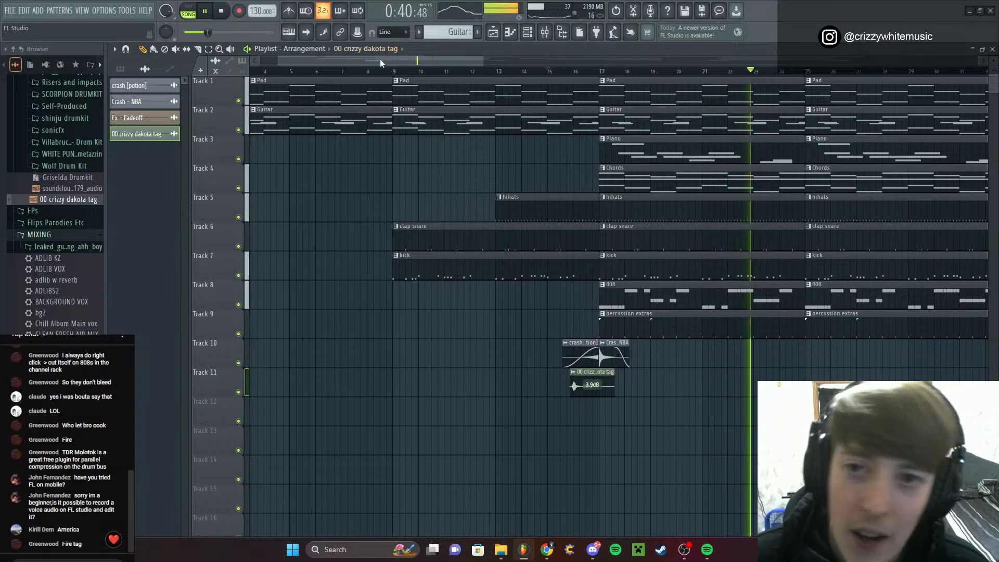
left_click_drag(380, 58, 474, 136)
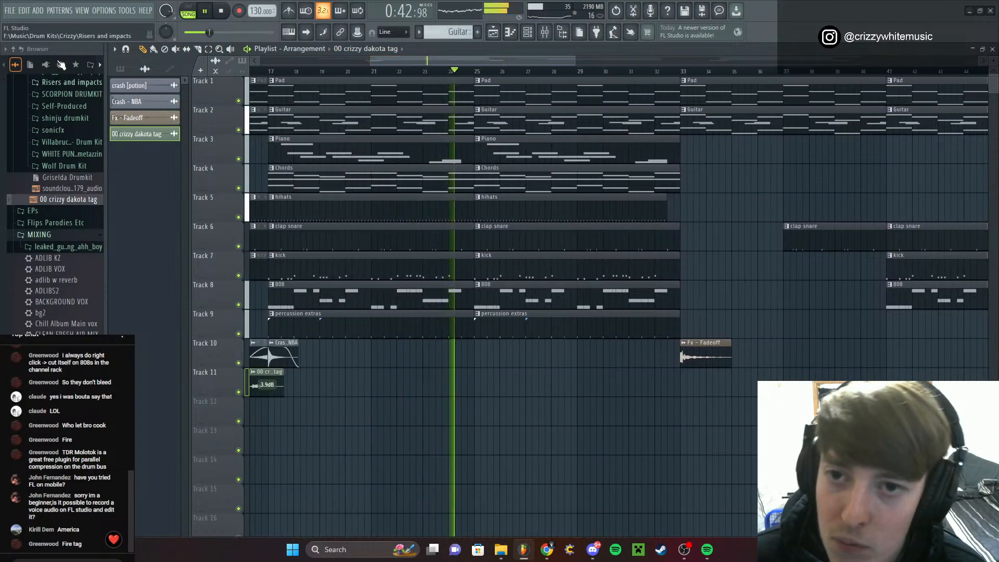
key("space")
Save the project as "130bpm Fm Ambient Trap Beat" in the stems folder without creating a new project folder
left_click(10, 11)
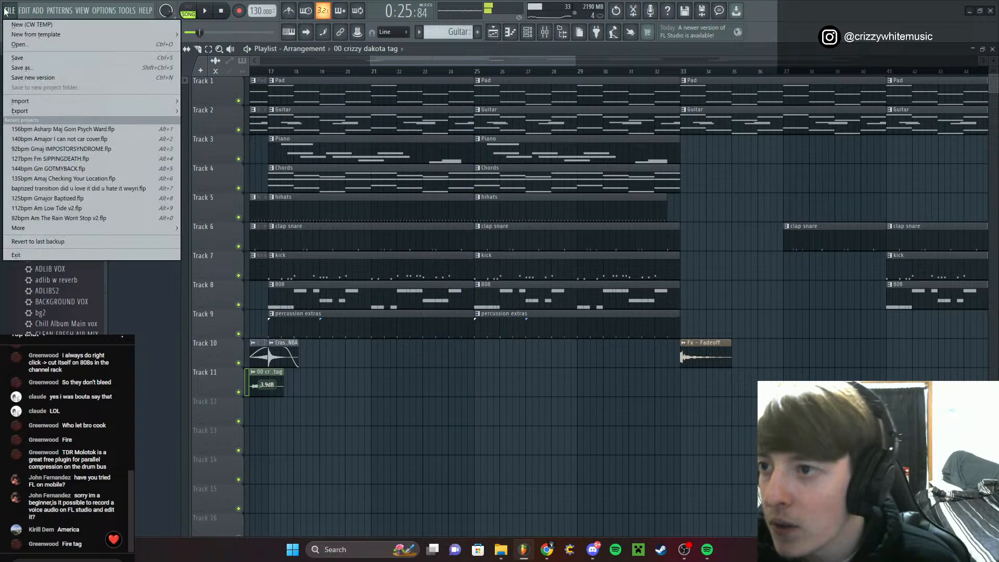
left_click(28, 54)
type("1")
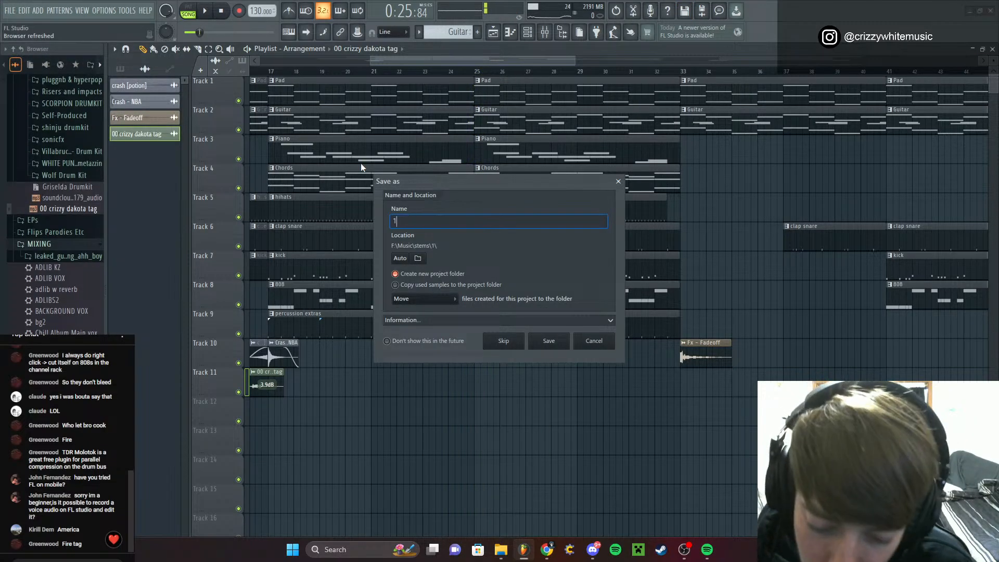
type("30bpm Fm")
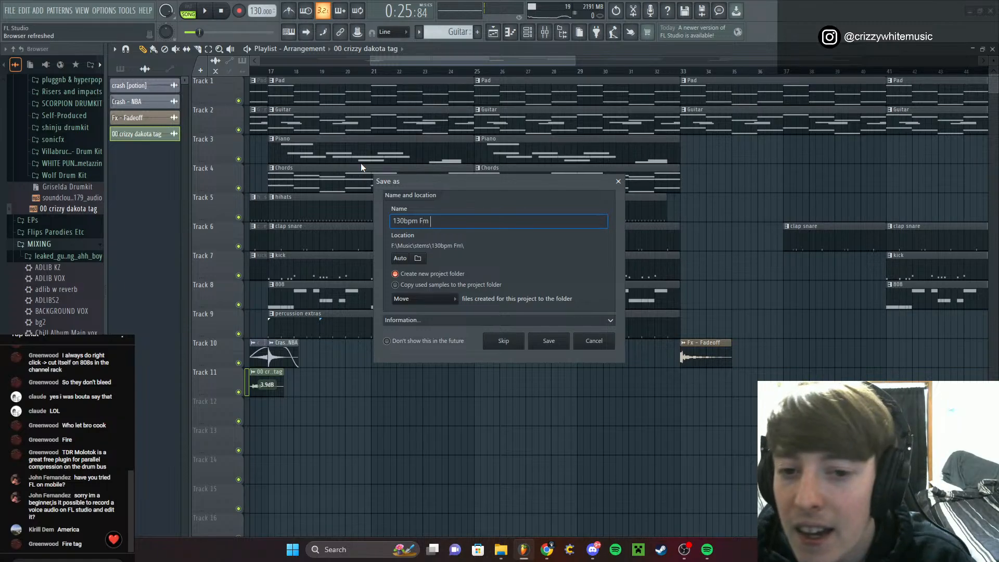
type(" Ambi")
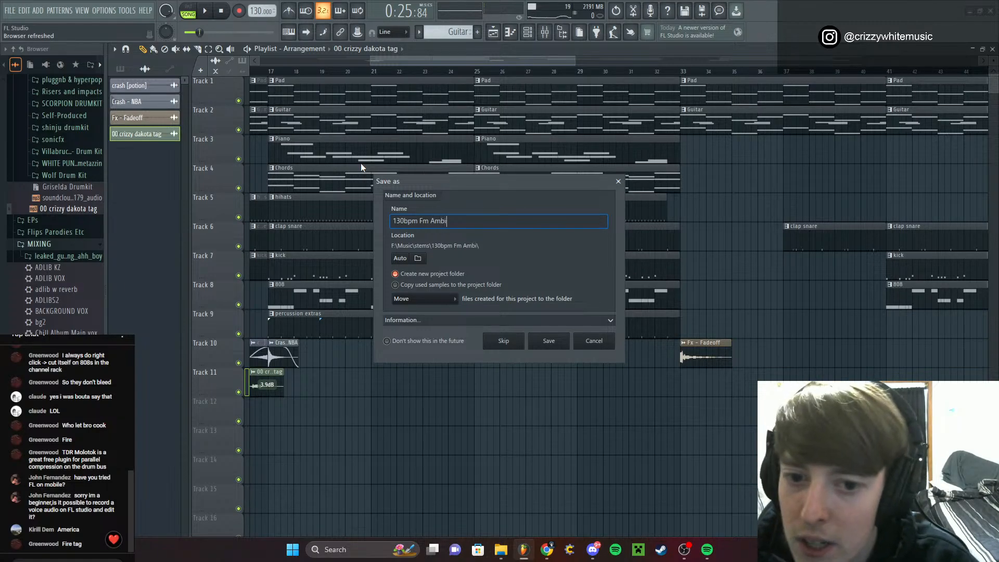
type("ent Trap Beat")
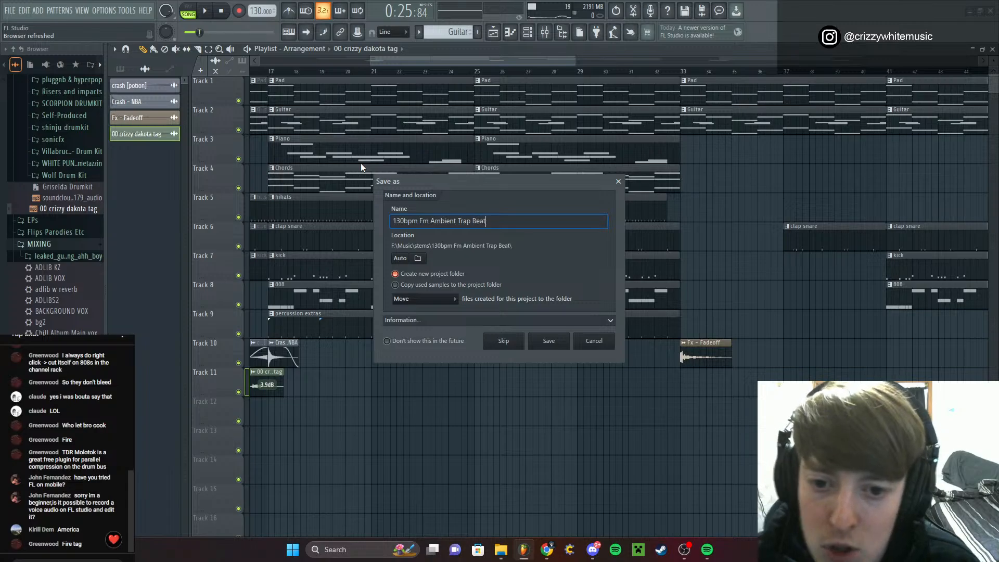
left_click(458, 275)
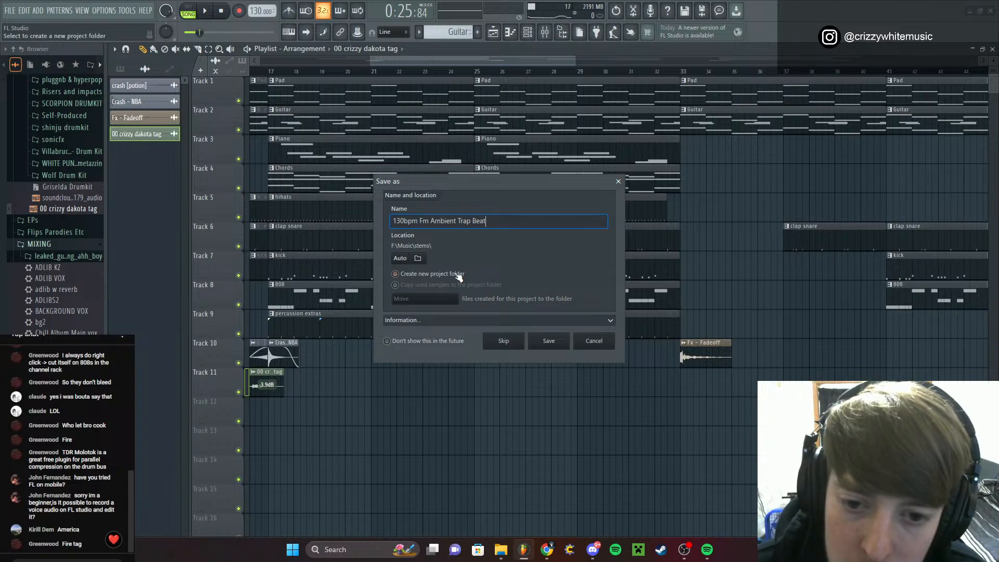
left_click(552, 341)
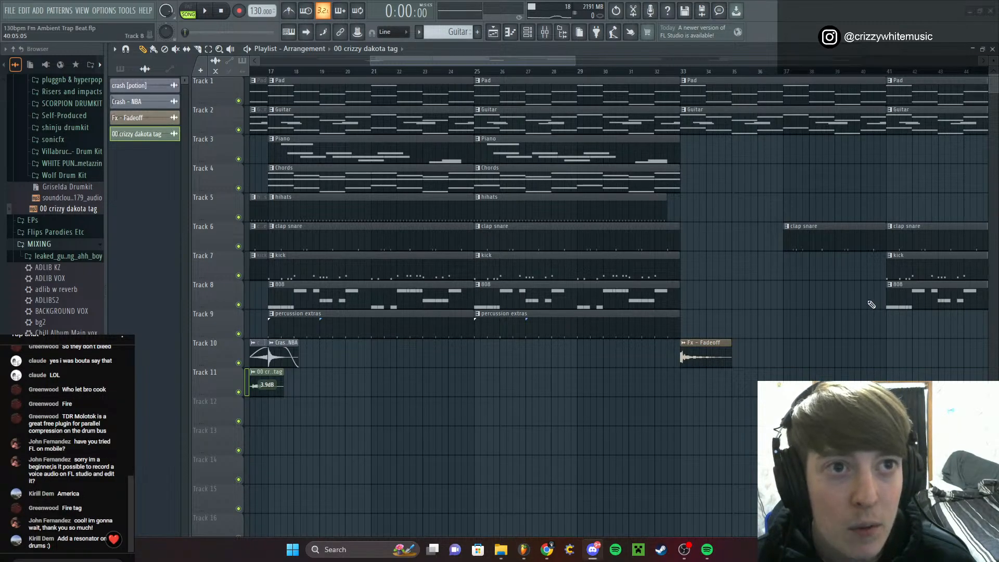
Search the effect plugins for "res" from an empty slot on mixer Insert 2, and close the plugin list without loading anything
left_click_drag(360, 73, 303, 98)
left_click(544, 32)
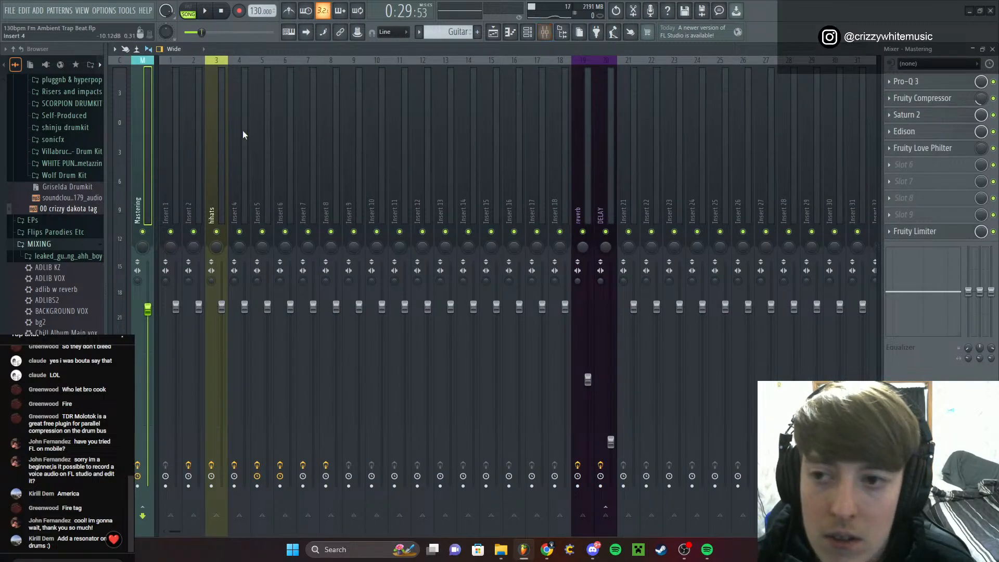
left_click(239, 64)
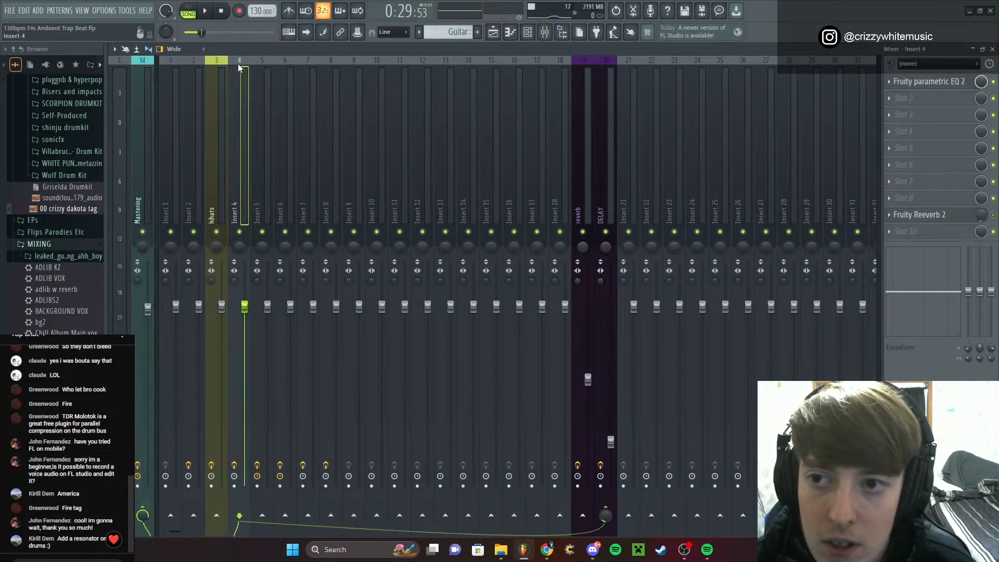
left_click(194, 76)
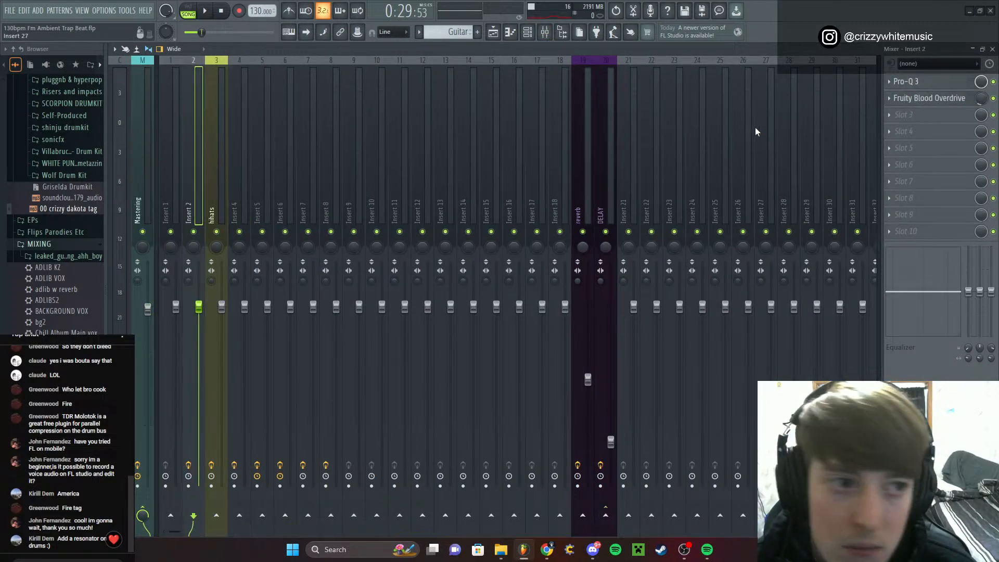
left_click(896, 122)
left_click(753, 17)
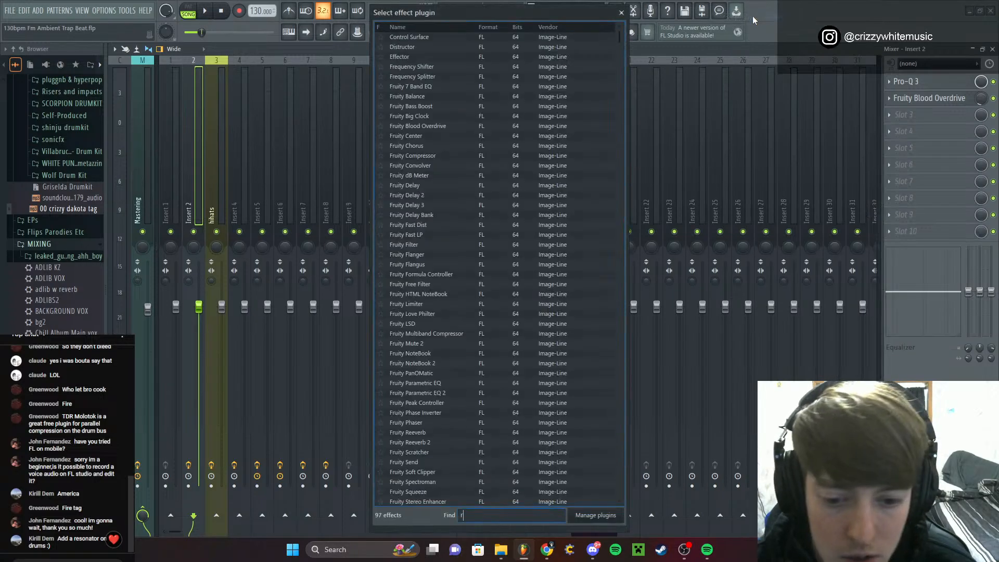
type("res")
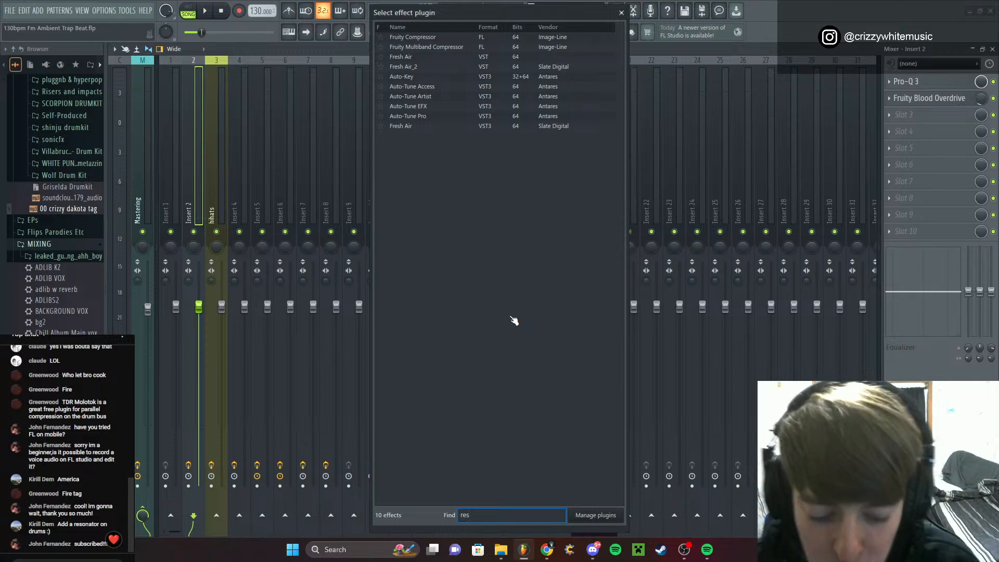
key("BackSpace")
key("BackSpace")
key("BackSpace")
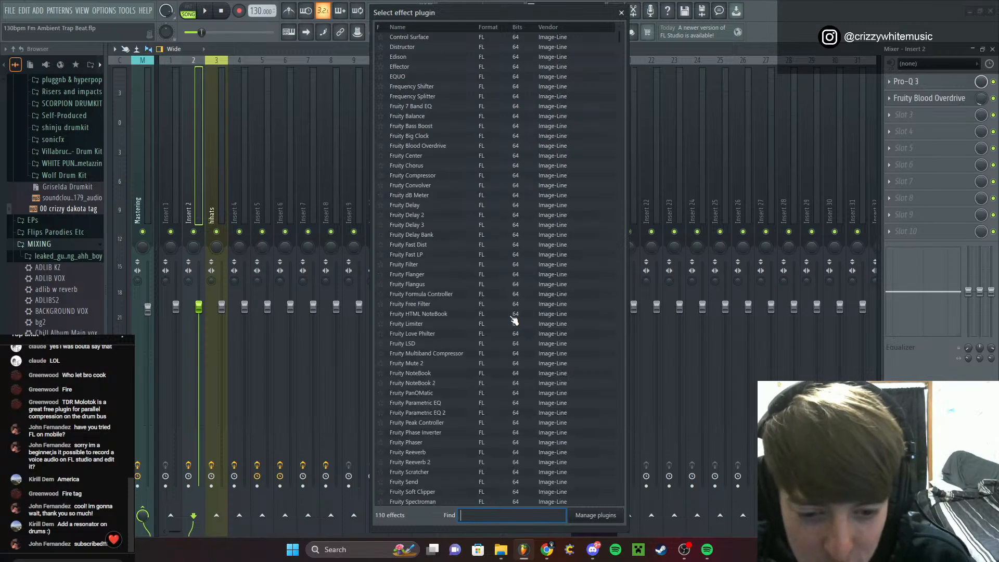
left_click(621, 13)
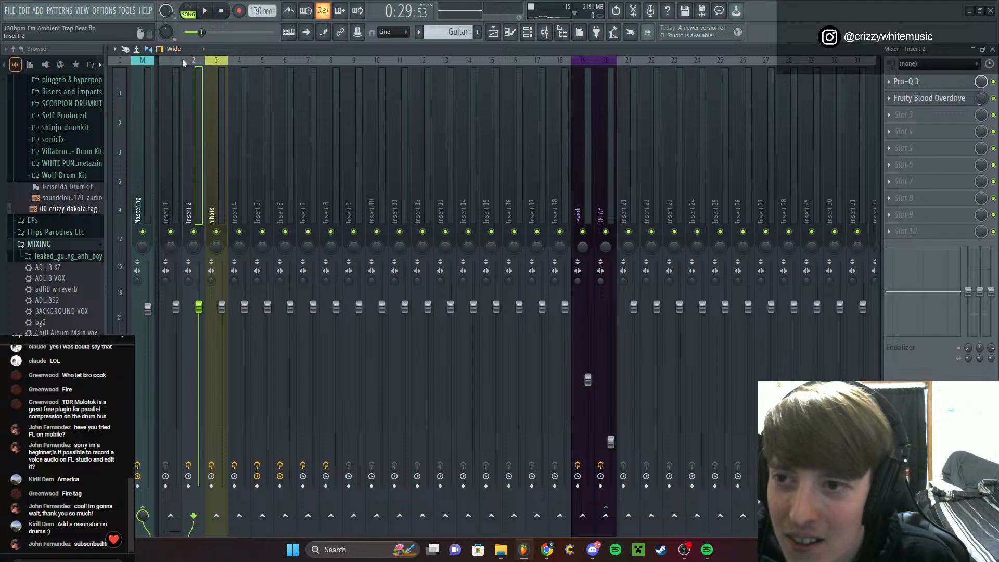
Solo Insert 1 during playback and load Fruity Parametric EQ 2 into its first effect slot
left_click(172, 71)
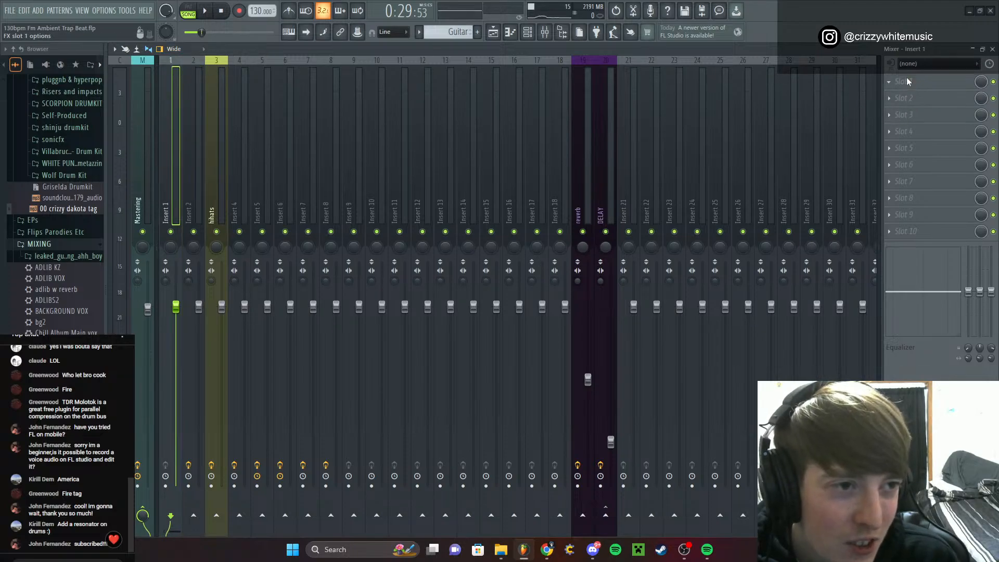
left_click(905, 80)
right_click(171, 232)
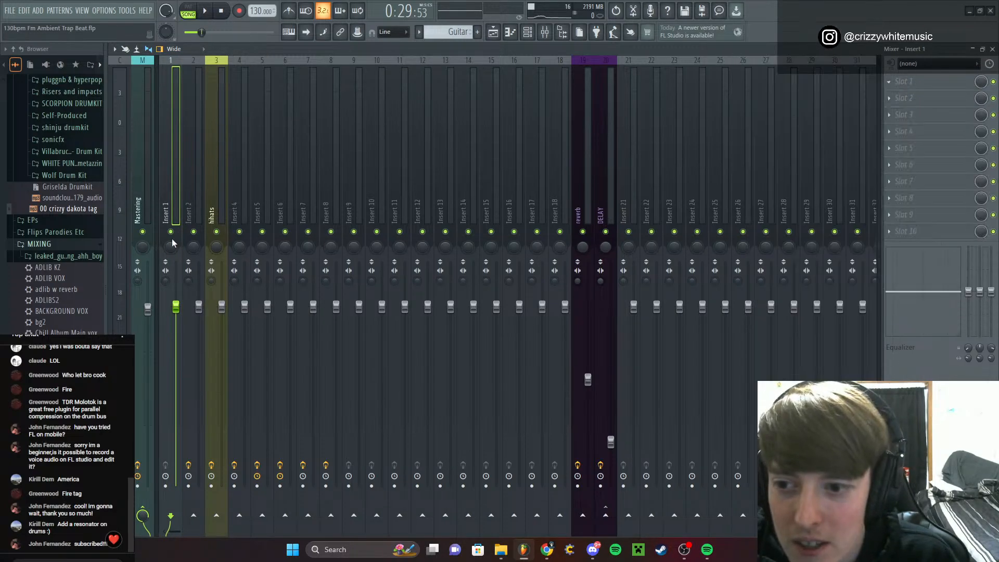
right_click(170, 232)
key("space")
left_click(901, 83)
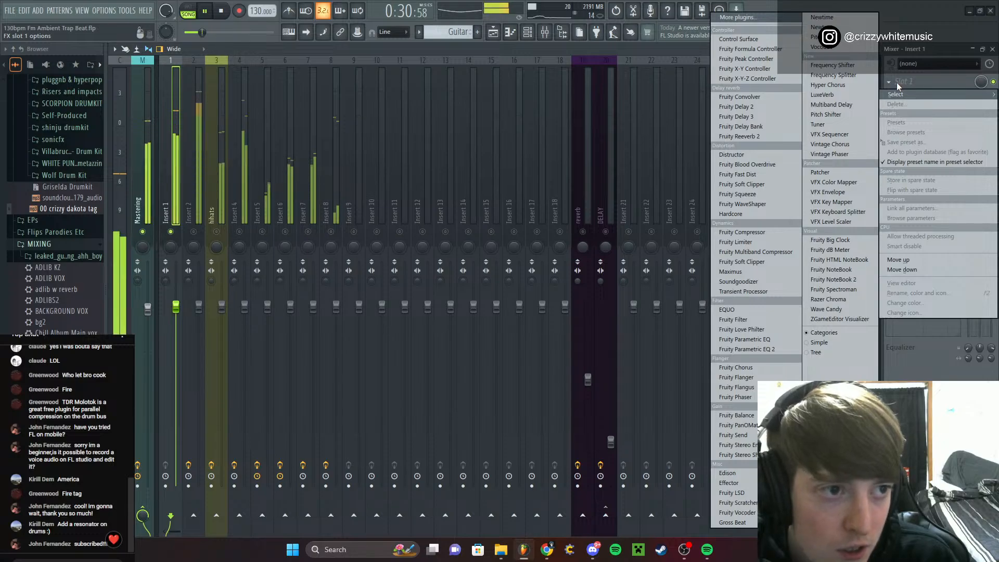
left_click(897, 82)
left_click(896, 82)
left_click(775, 349)
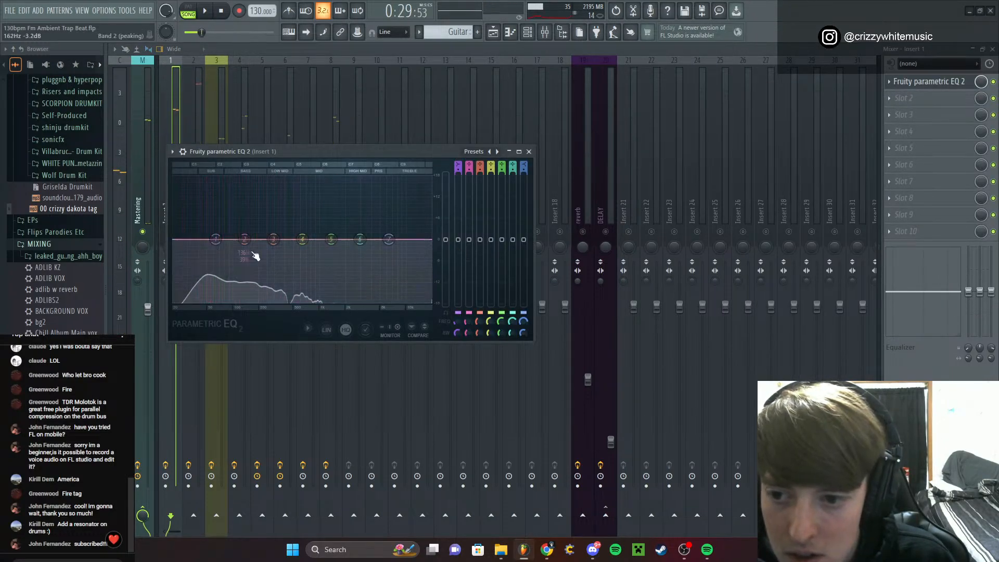
Lower EQ band 1 to about 37 Hz and change its filter type to high pass
left_click_drag(216, 240, 205, 239)
right_click(196, 239)
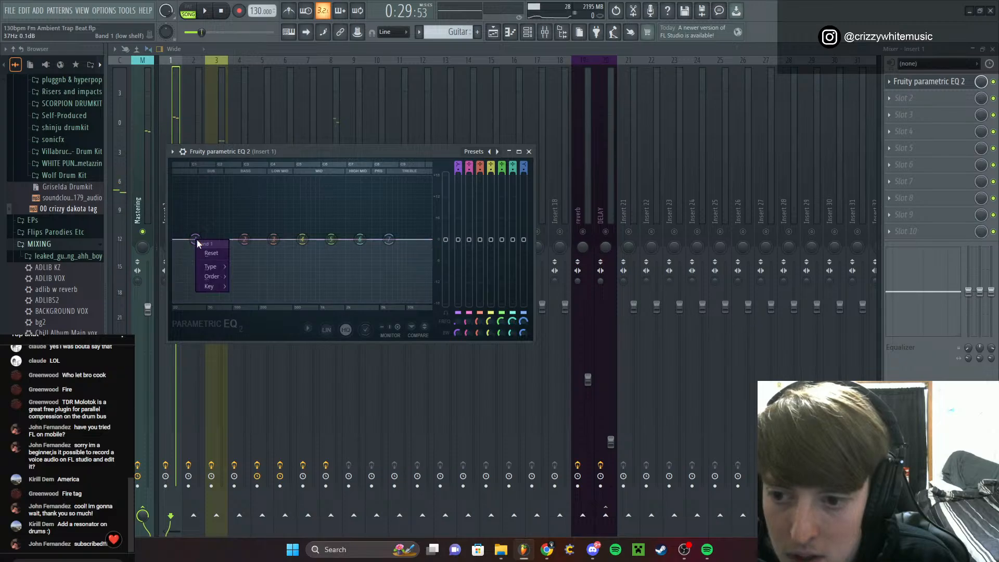
mouse_move(210, 267)
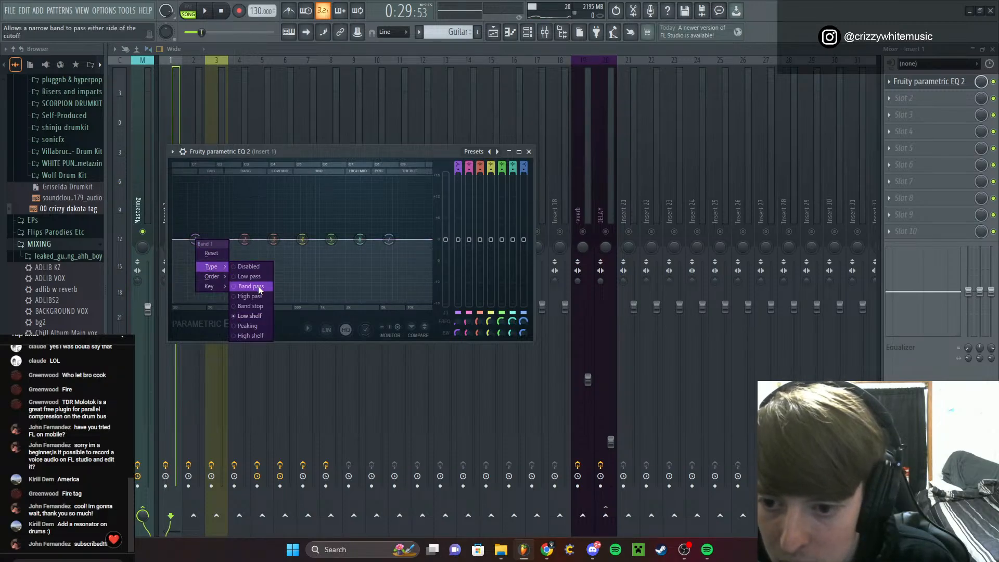
left_click(257, 277)
right_click(192, 241)
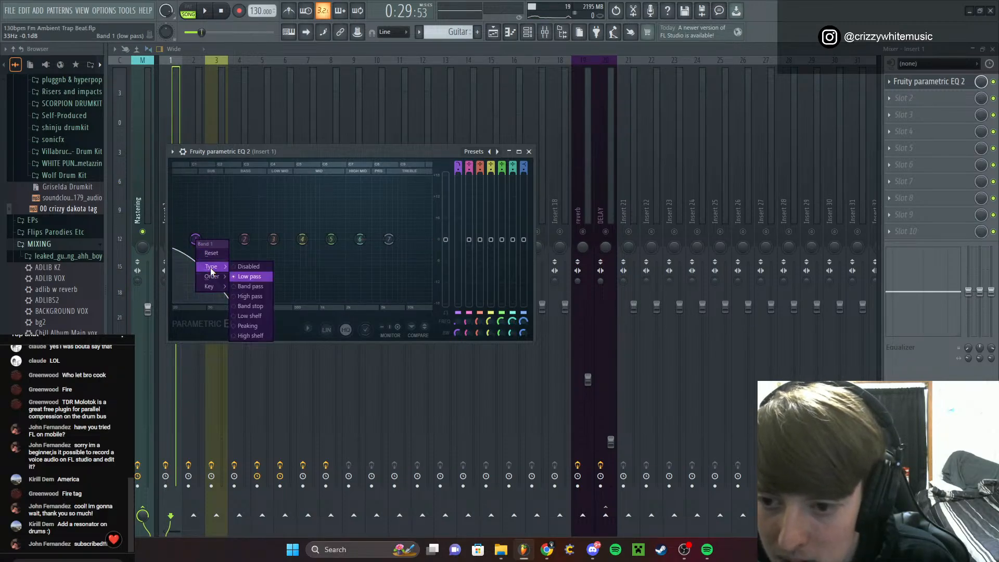
left_click(247, 294)
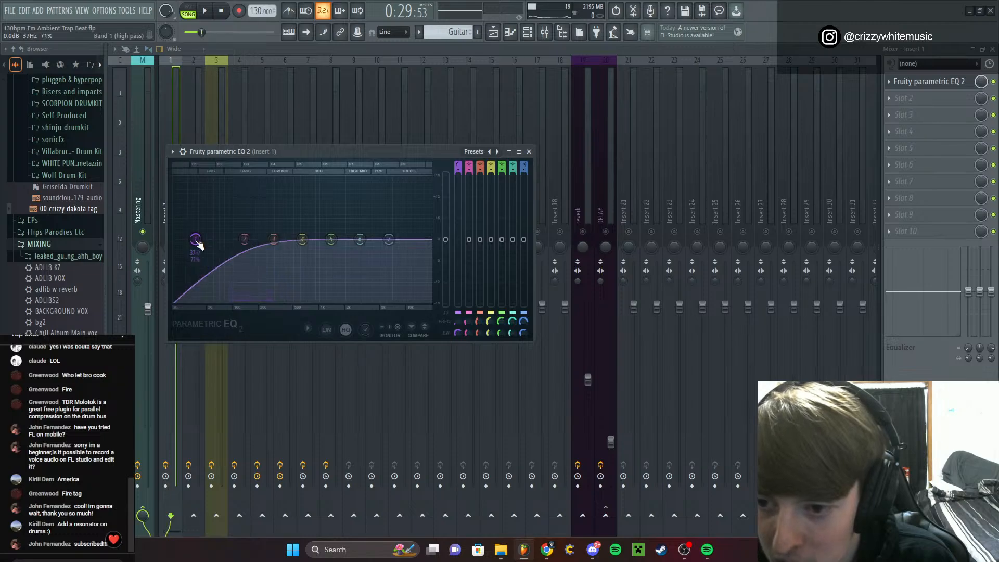
Set the band 1 high pass to about 30 Hz with 51% bandwidth while playing the soloed track
scroll(197, 242, "down", 6)
left_click_drag(197, 241, 186, 240)
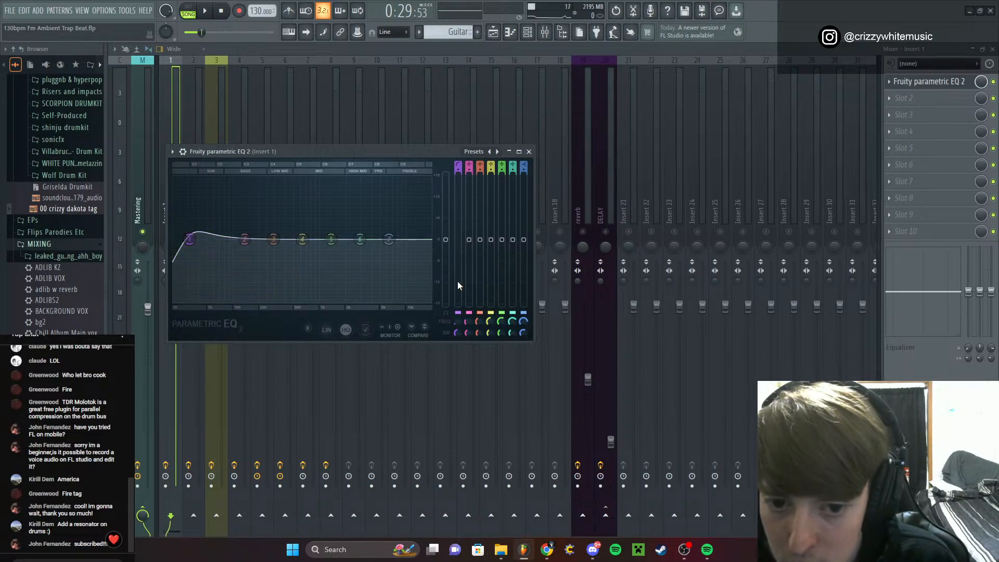
scroll(193, 243, "up", 4)
scroll(194, 245, "down", 2)
scroll(195, 248, "up", 1)
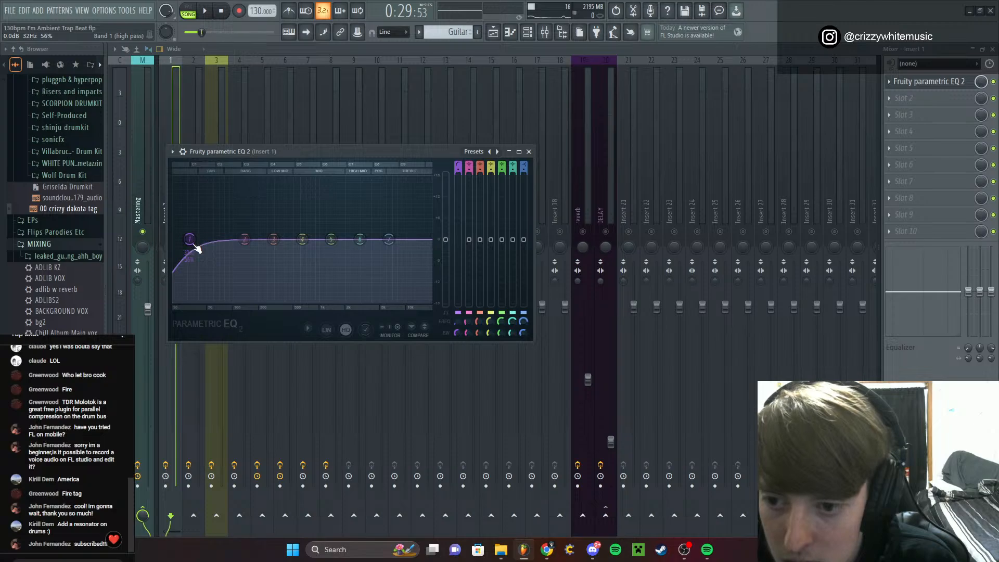
left_click_drag(196, 247, 189, 248)
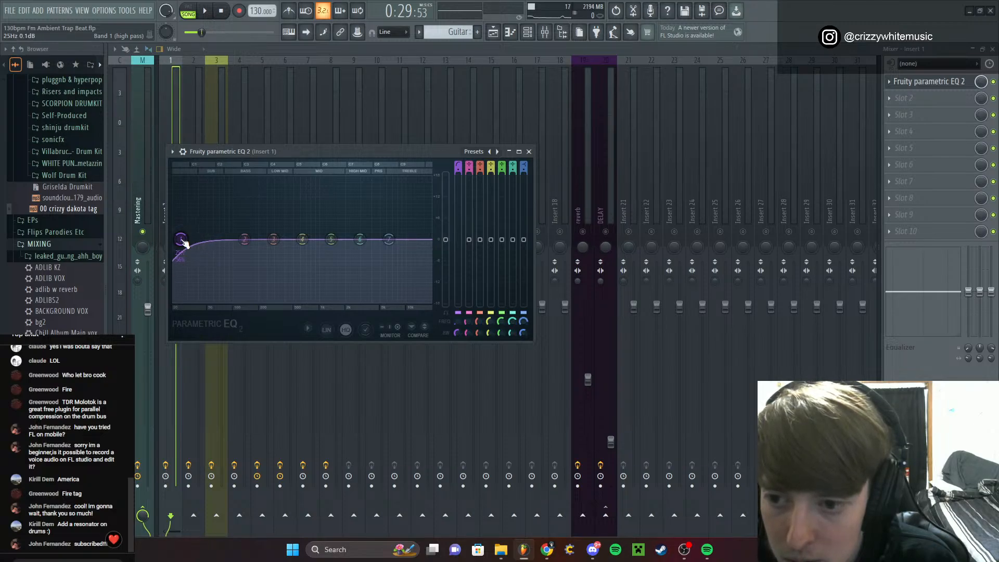
scroll(184, 241, "down", 3)
scroll(184, 241, "up", 3)
scroll(180, 241, "up", 1)
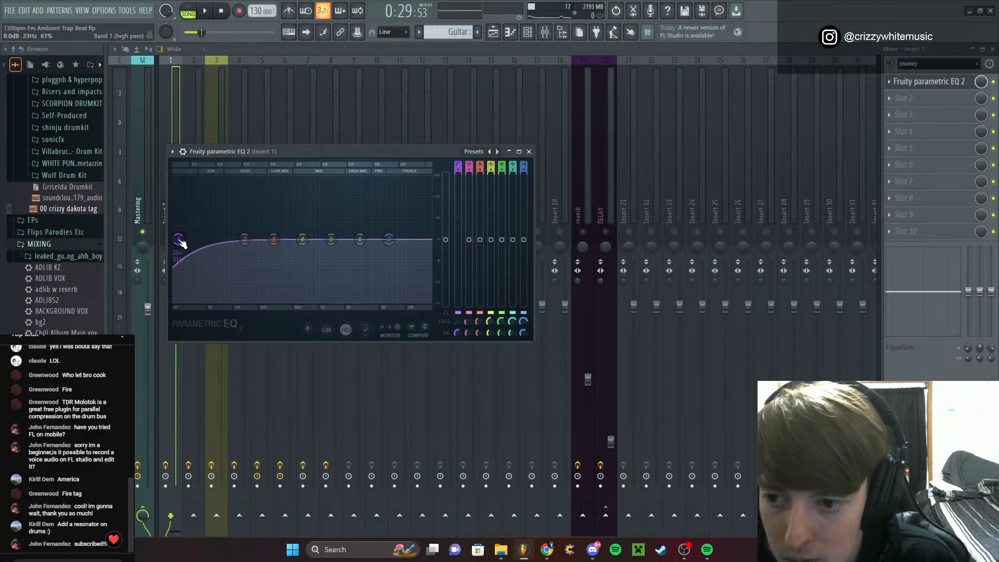
scroll(181, 242, "down", 1)
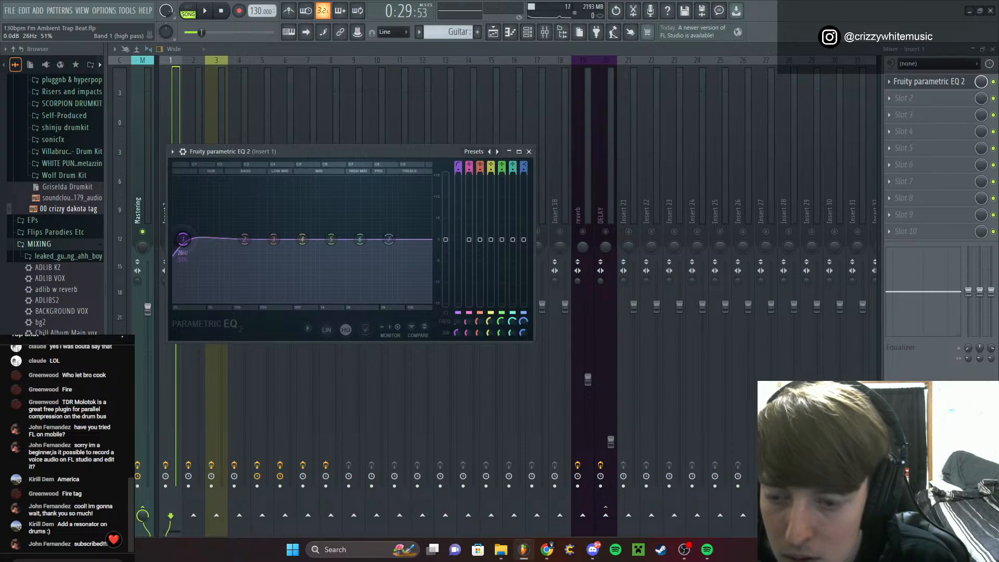
key("space")
left_click_drag(184, 241, 188, 241)
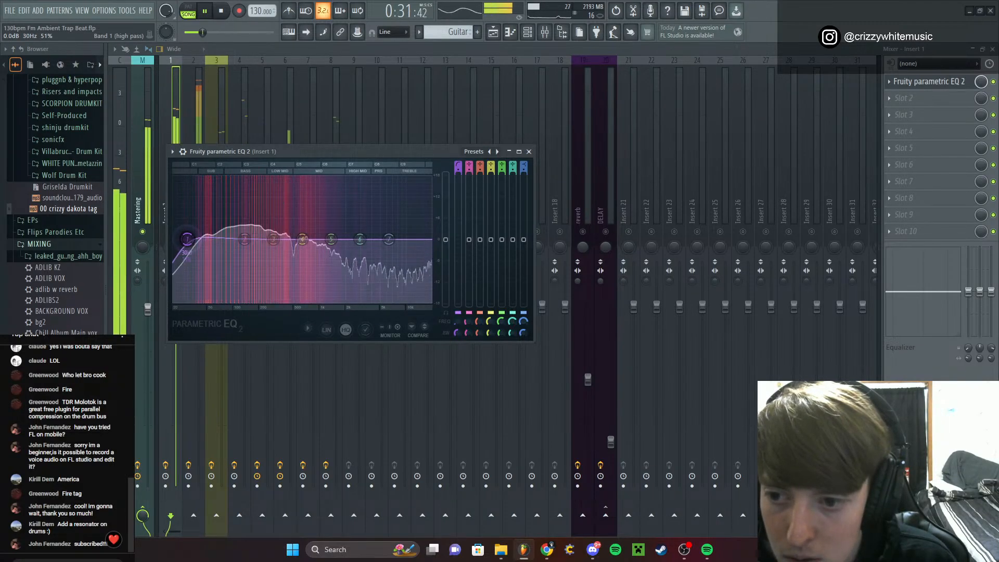
Boost EQ band 3 slightly near 294 Hz, and narrow band 4 at 632 Hz to 24% with about 0.2 dB gain
left_click_drag(478, 252, 478, 249)
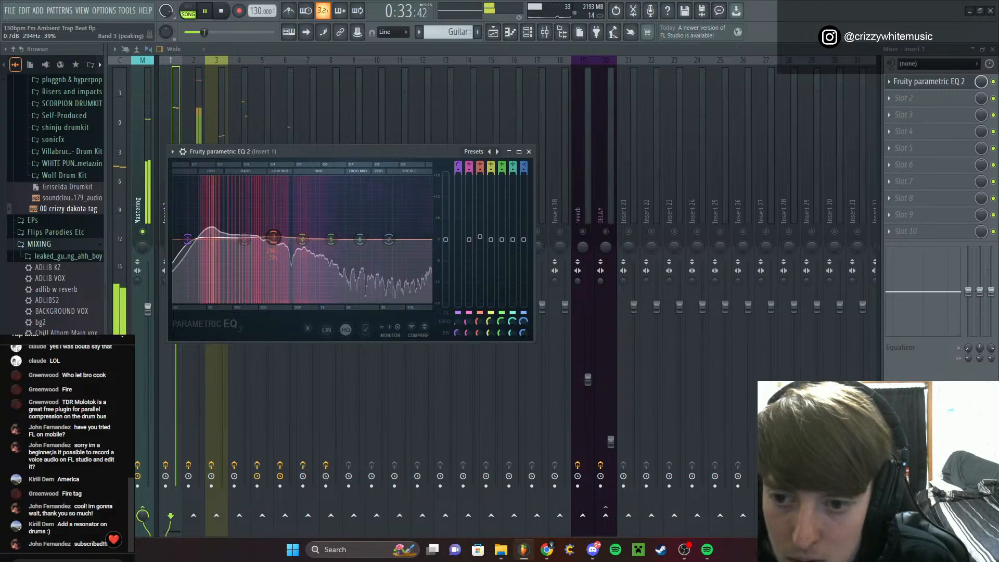
left_click_drag(273, 237, 274, 235)
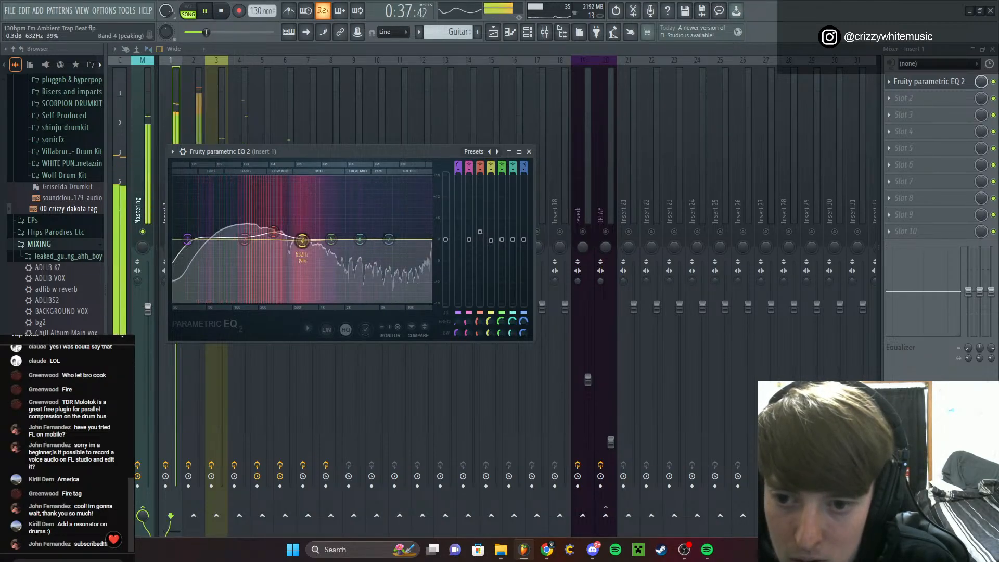
scroll(303, 241, "down", 3)
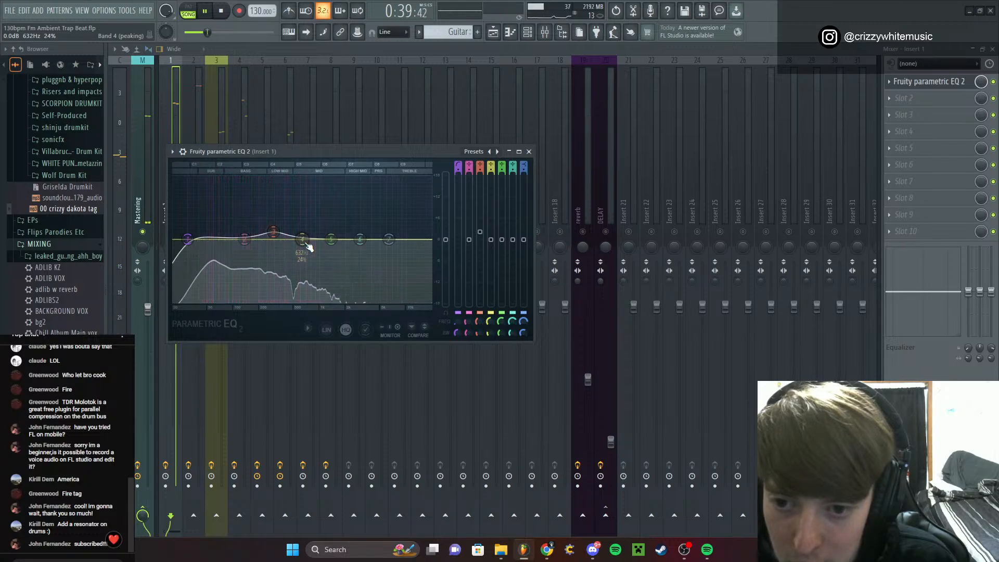
left_click_drag(304, 241, 303, 239)
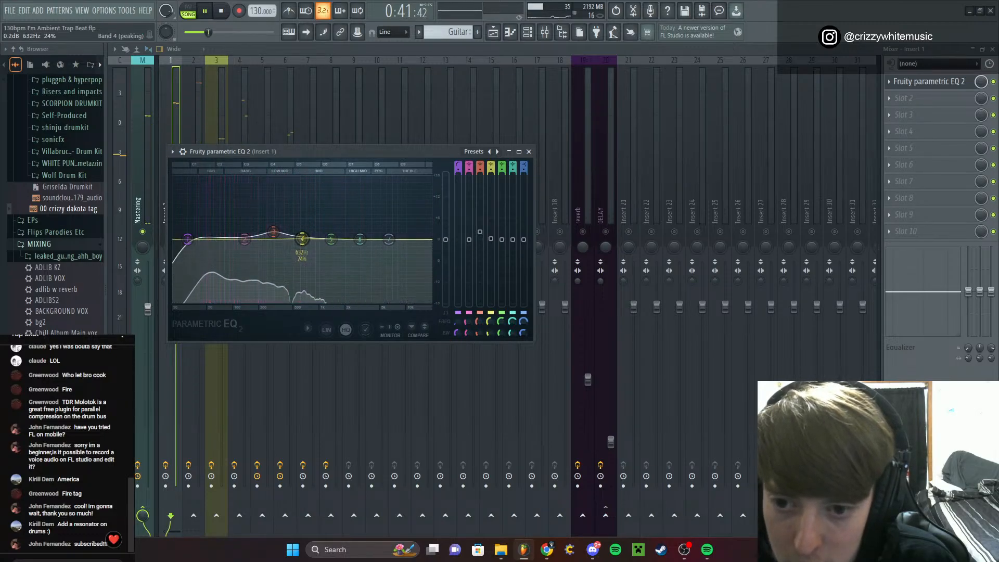
Cut the high frequencies with EQ bands 6 and 7, and unsolo Insert 1 to hear the full mix
left_click_drag(523, 240, 512, 276)
left_click(529, 151)
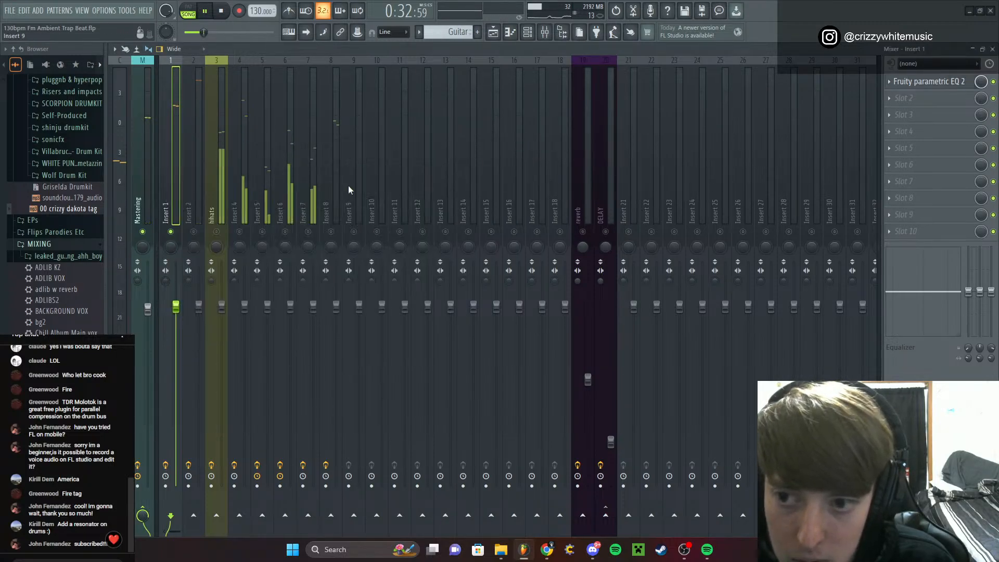
right_click(172, 232)
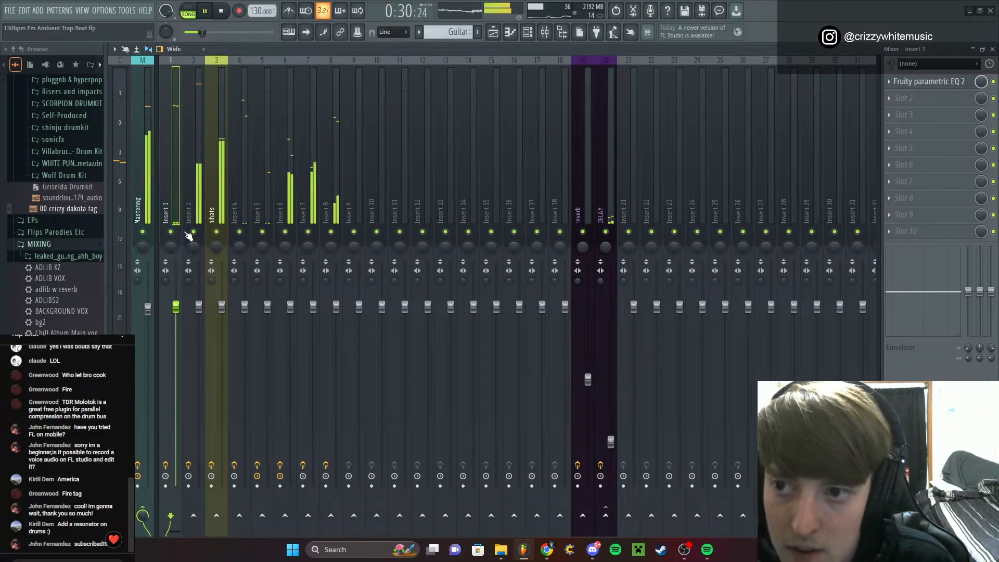
Save the project under its existing name and stop playback
left_click(9, 10)
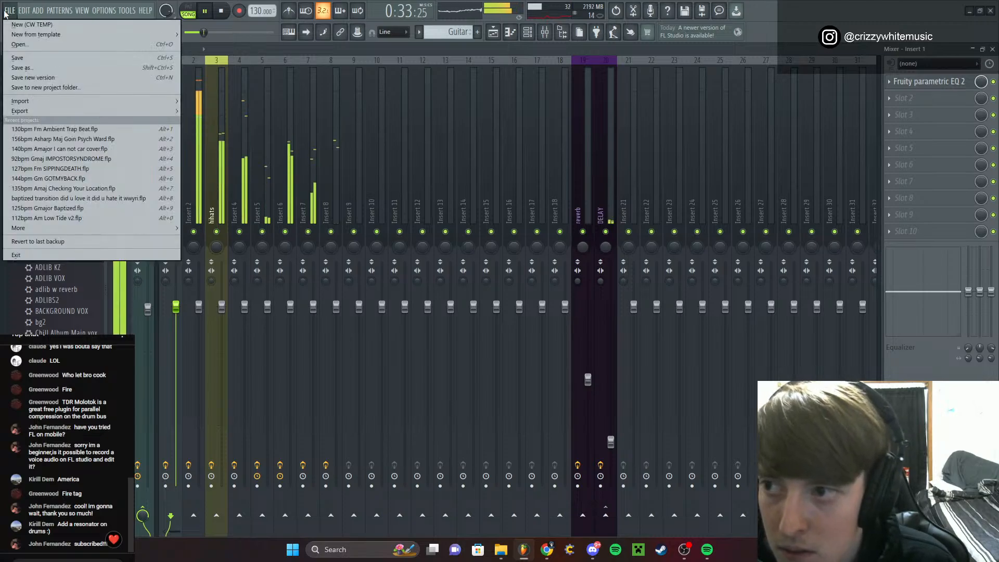
left_click(45, 61)
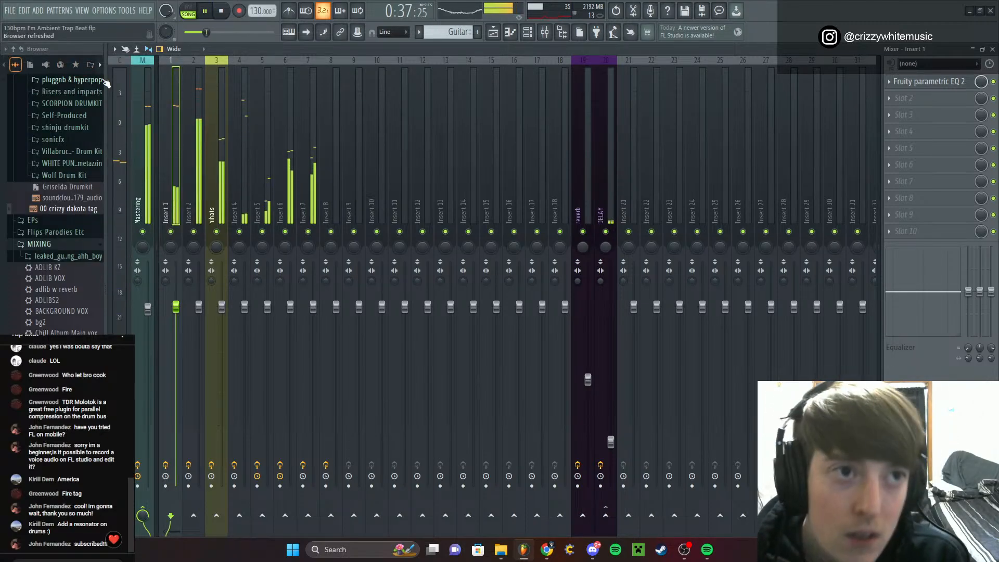
key("space")
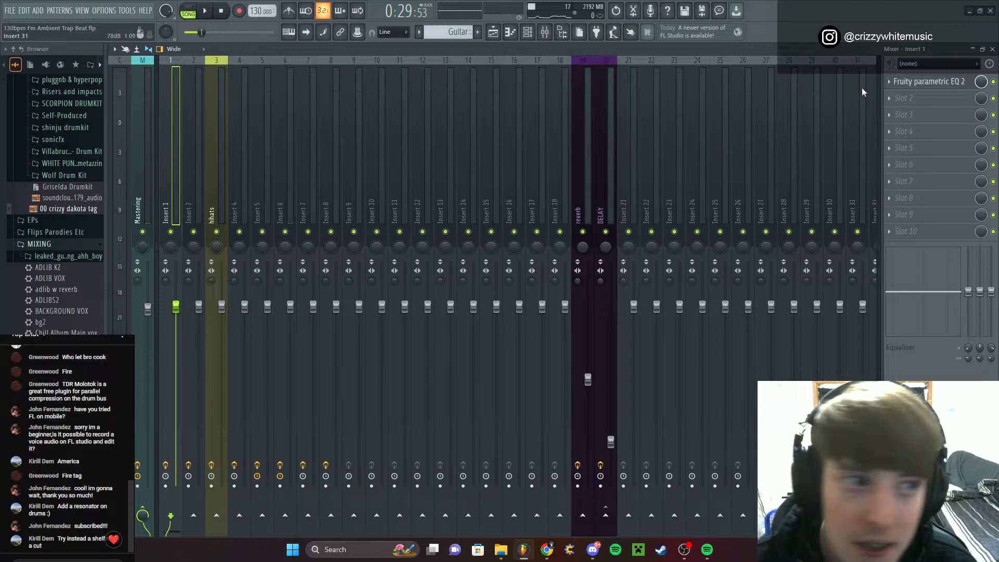
Try a high shelf on band 1 of Insert 1's parametric EQ, adjusting its bandwidth and position near 32 Hz
left_click(940, 80)
right_click(187, 239)
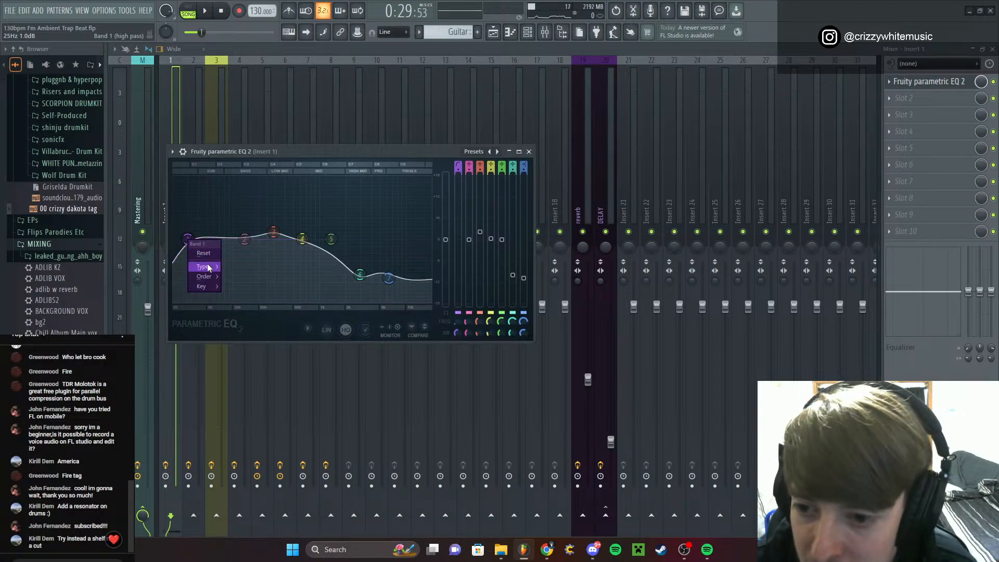
mouse_move(208, 267)
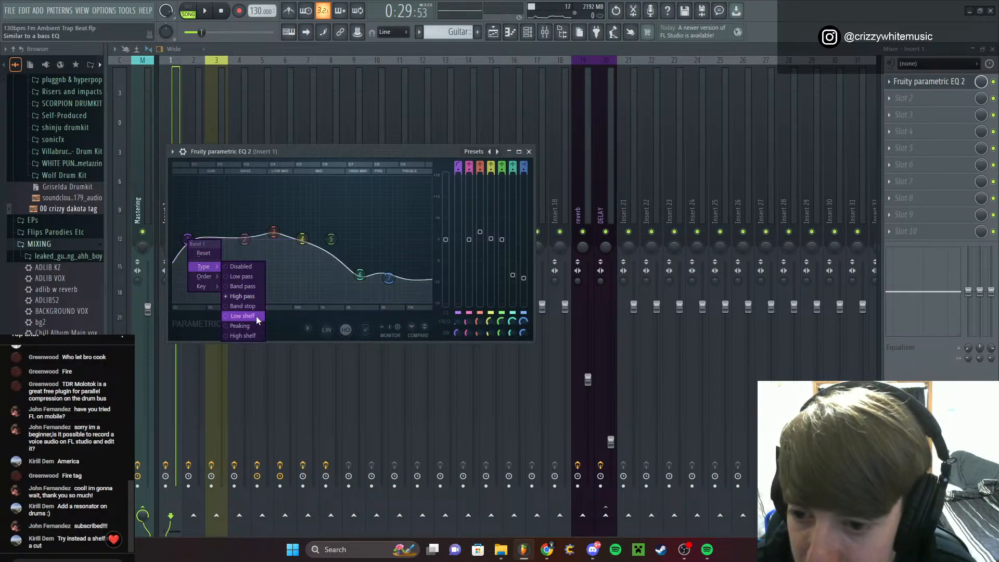
left_click(251, 335)
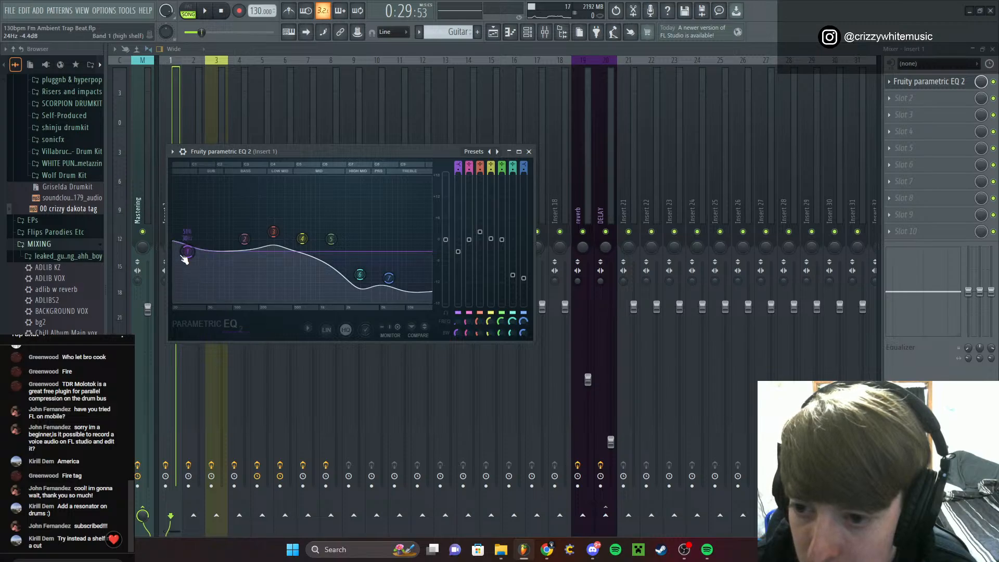
scroll(187, 260, "down", 3)
scroll(188, 260, "up", 2)
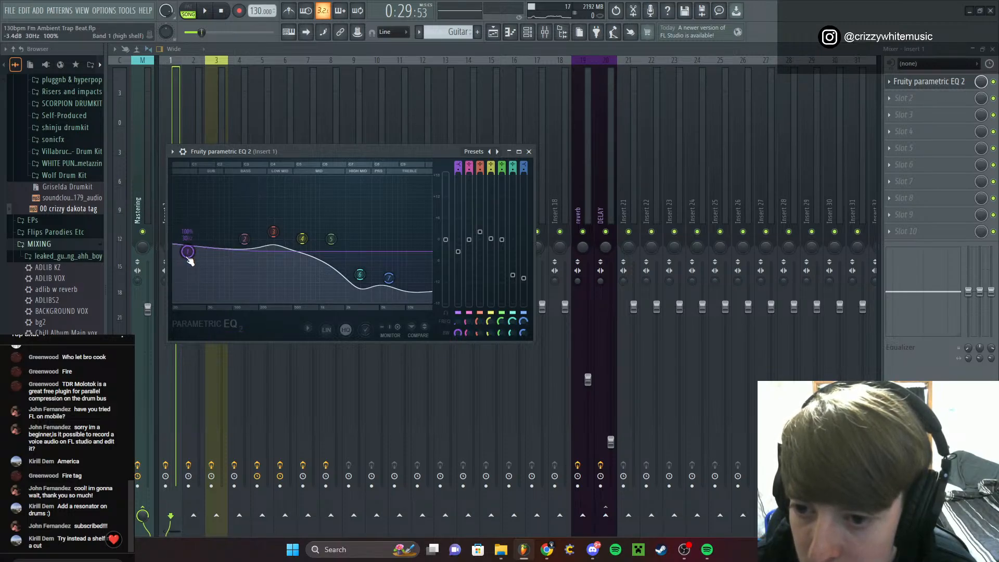
left_click_drag(188, 255, 191, 254)
Change EQ band 1 to a low shelf with about 55% bandwidth and a slight cut near 36 Hz
right_click(191, 252)
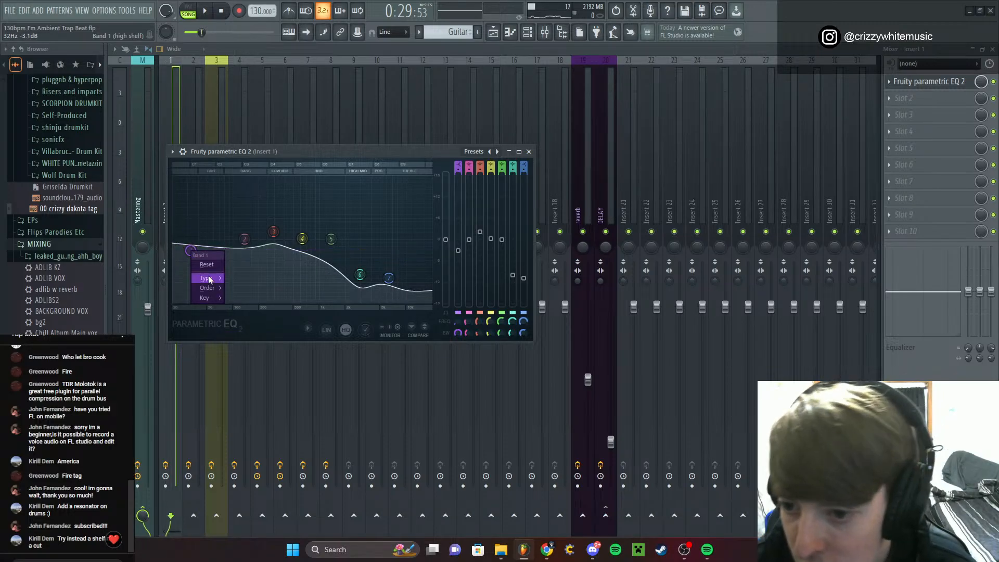
mouse_move(221, 280)
left_click(245, 327)
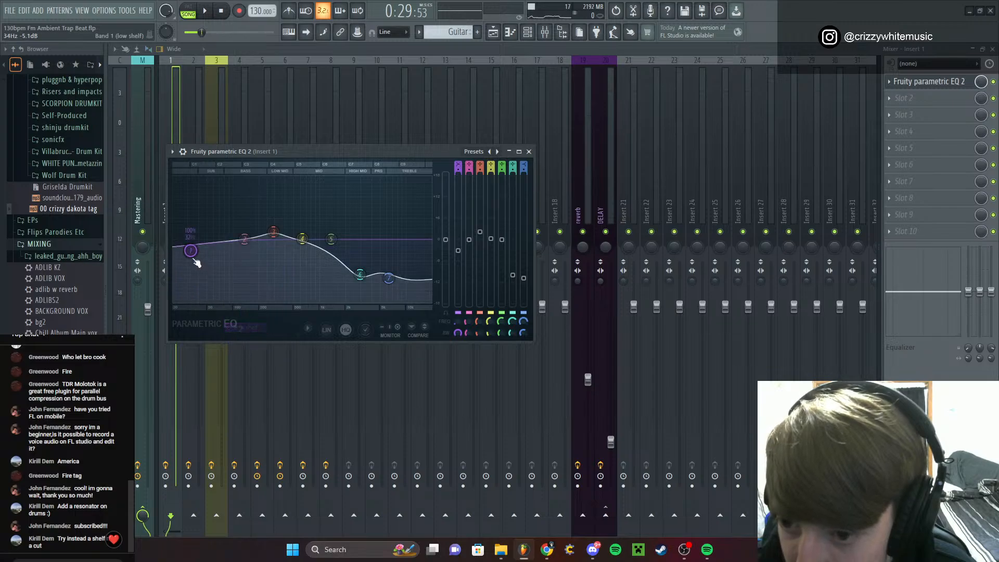
scroll(192, 253, "down", 2)
scroll(192, 253, "down", 1)
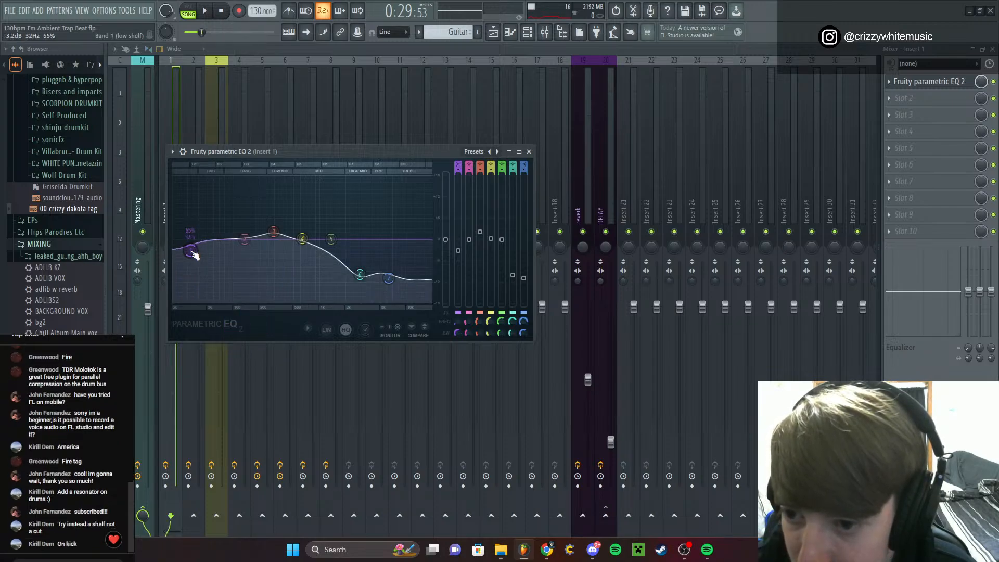
left_click_drag(193, 252, 194, 249)
With the track playing, reduce band 1's bandwidth to 0%, move it to about 41 Hz, and close the EQ
key("space")
scroll(196, 249, "up", 2)
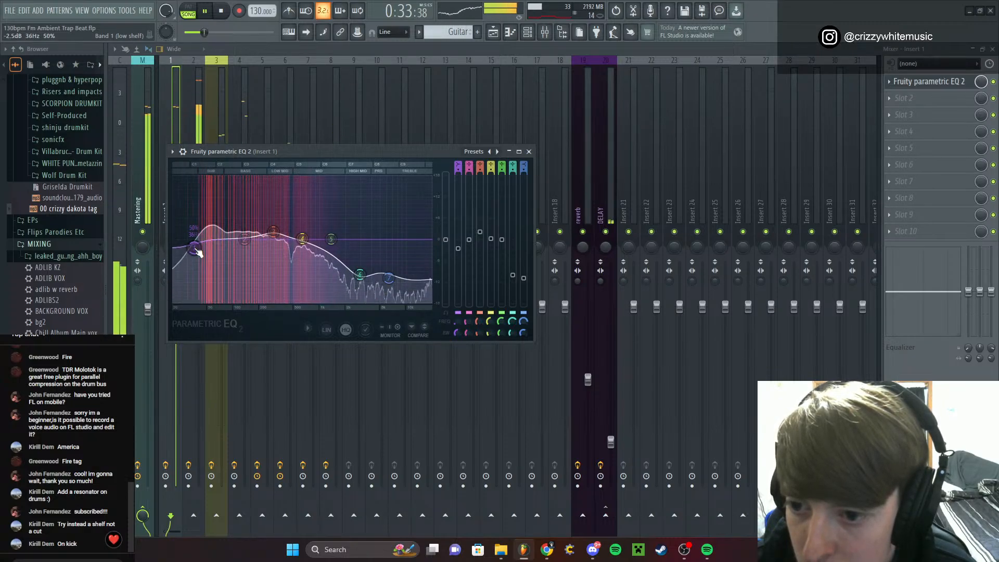
scroll(196, 250, "down", 10)
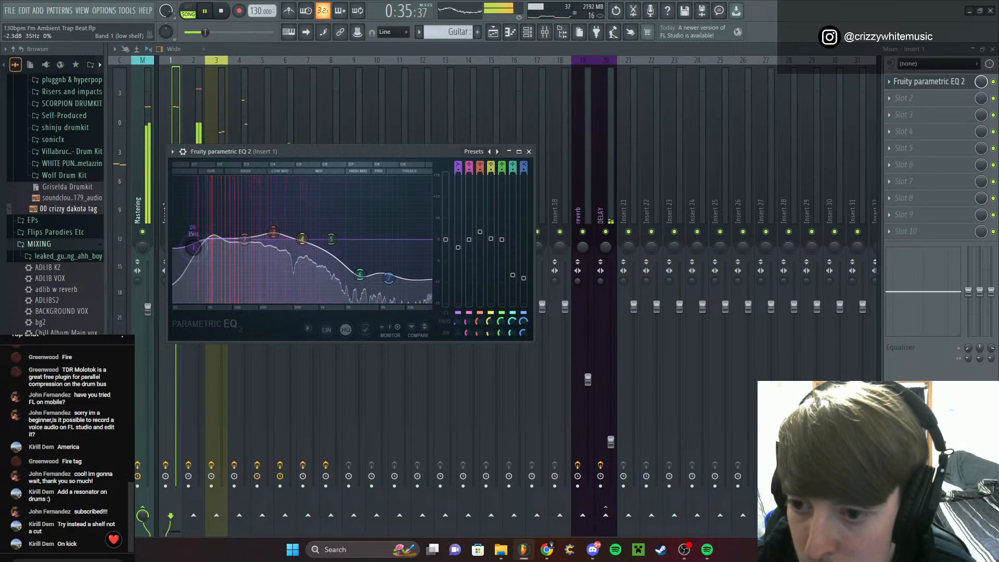
left_click_drag(193, 247, 199, 248)
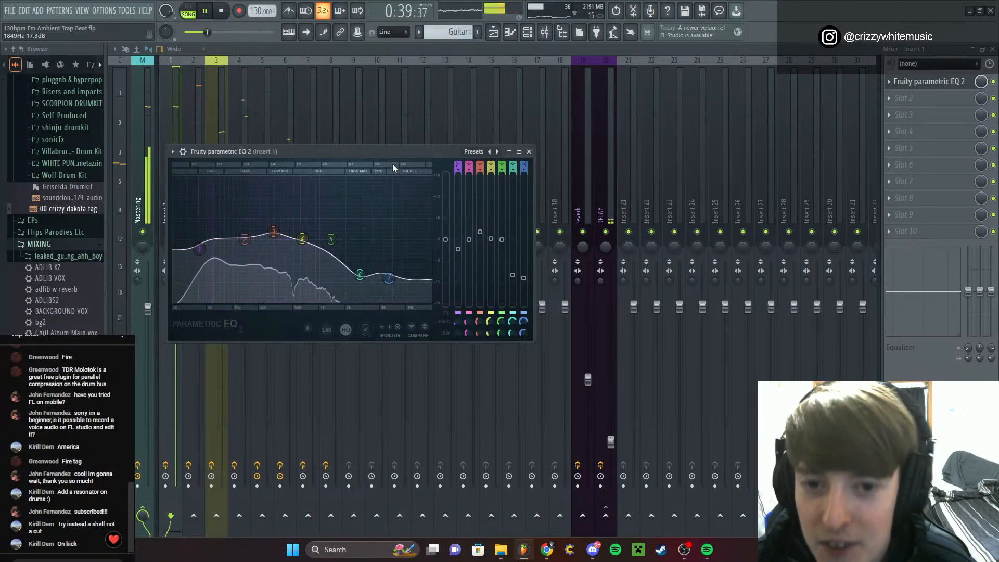
left_click(529, 151)
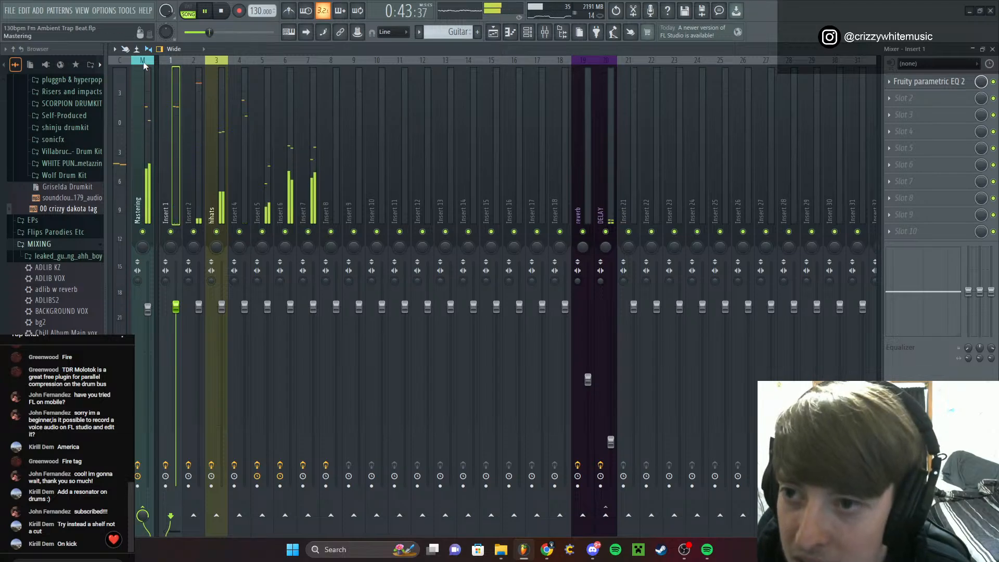
Solo Insert 1 briefly to hear it alone, restore the full mix, and review its EQ curve
right_click(171, 231)
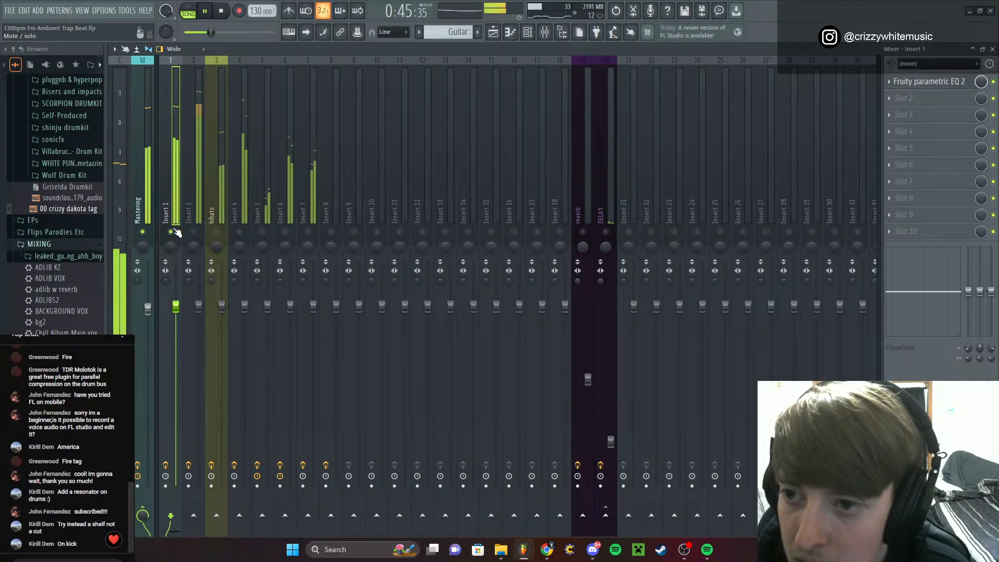
right_click(171, 232)
left_click(913, 83)
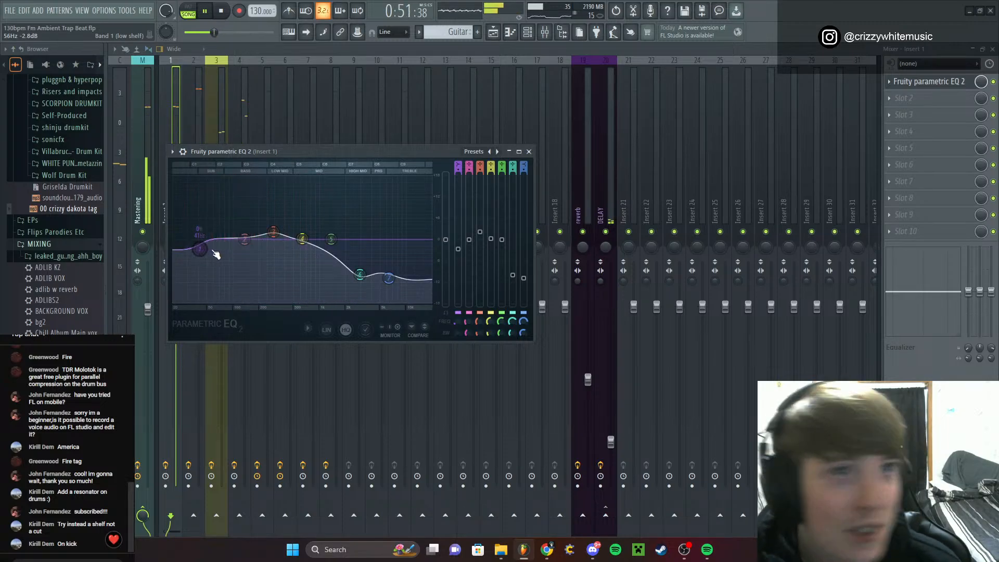
left_click(528, 152)
Stop playback and save the project under its existing name
key("space")
left_click(10, 11)
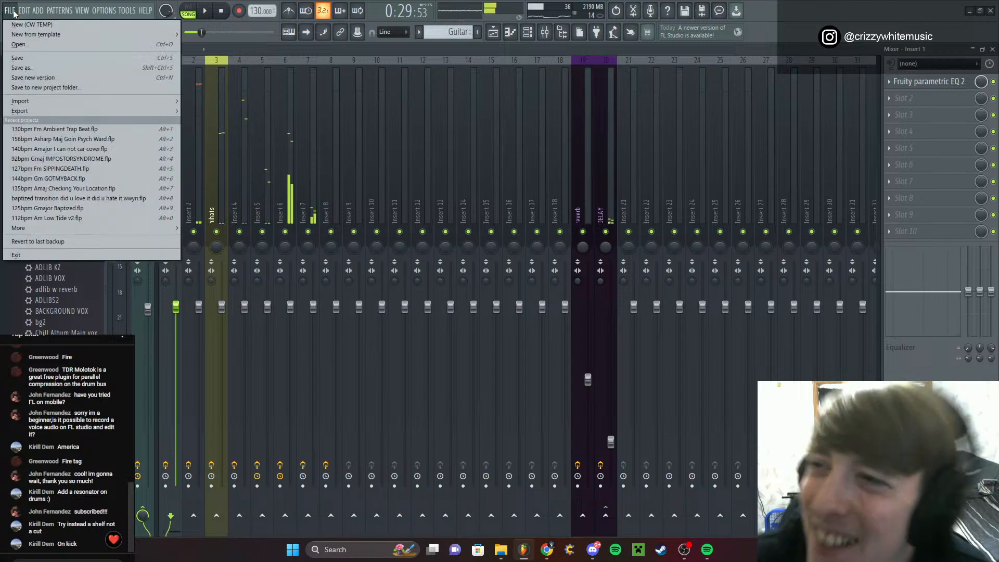
left_click(36, 58)
Begin exporting the song as an MP3 file and choose the Music > Beats folder as its destination
left_click(10, 11)
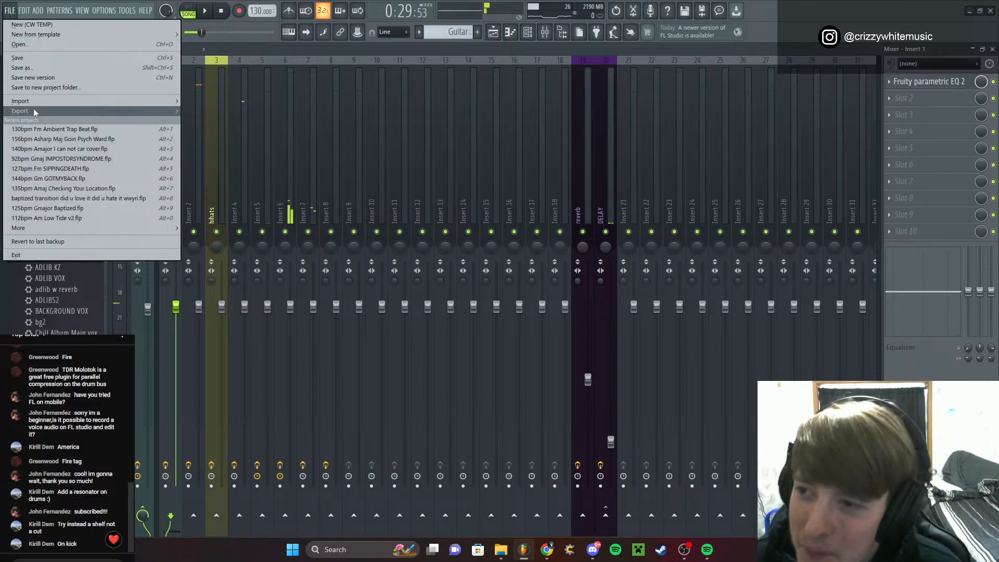
mouse_move(33, 113)
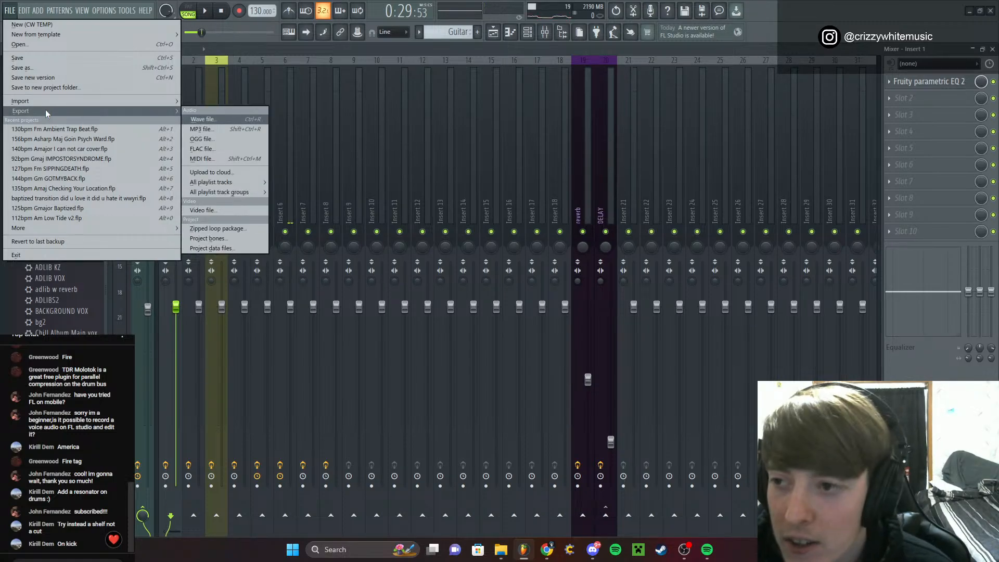
left_click(227, 131)
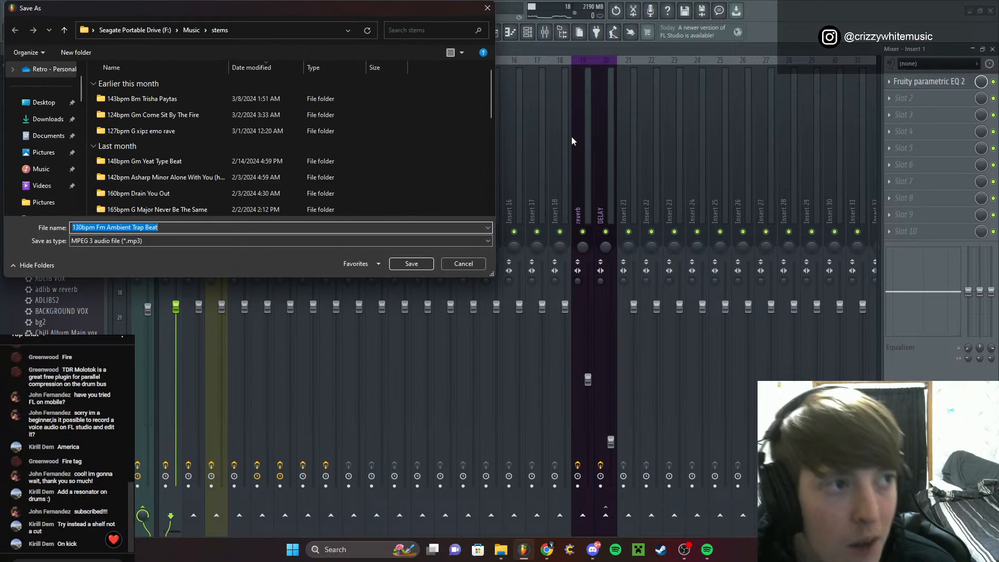
left_click(190, 30)
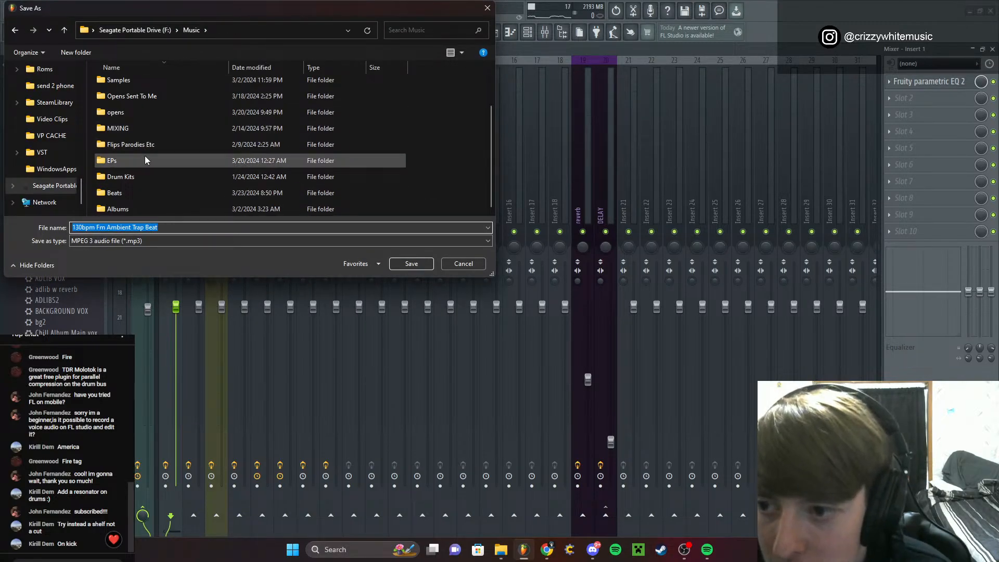
scroll(148, 125, "down", 1)
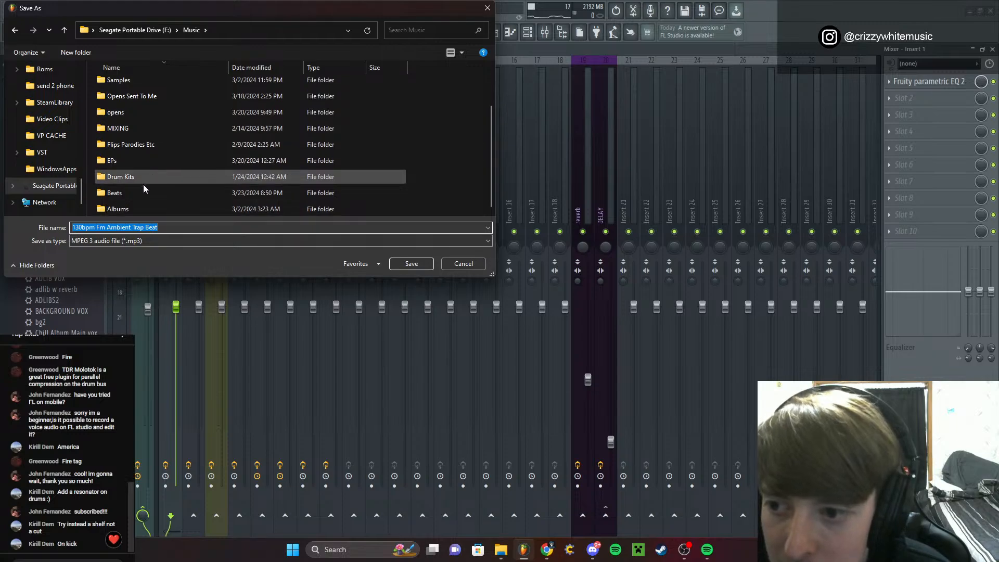
double_click(137, 191)
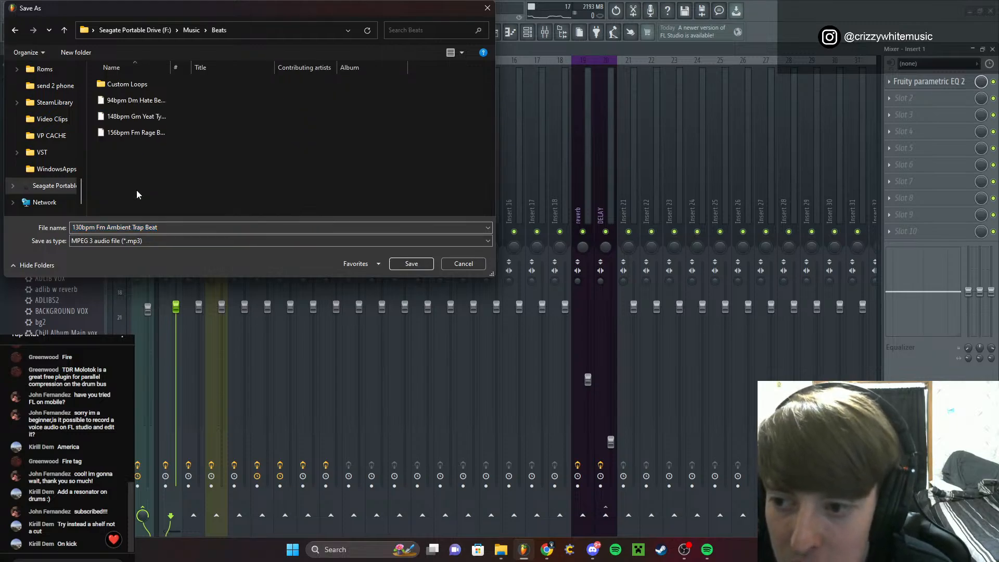
Append the producer credit to the MP3's file name, render the full song, and bring up File Explorer
left_click(232, 227)
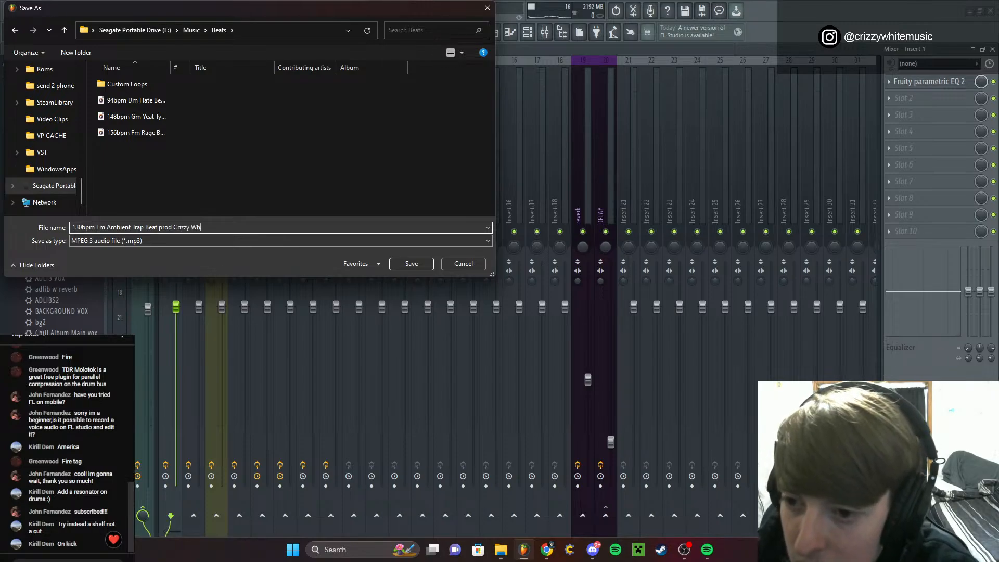
left_click(424, 269)
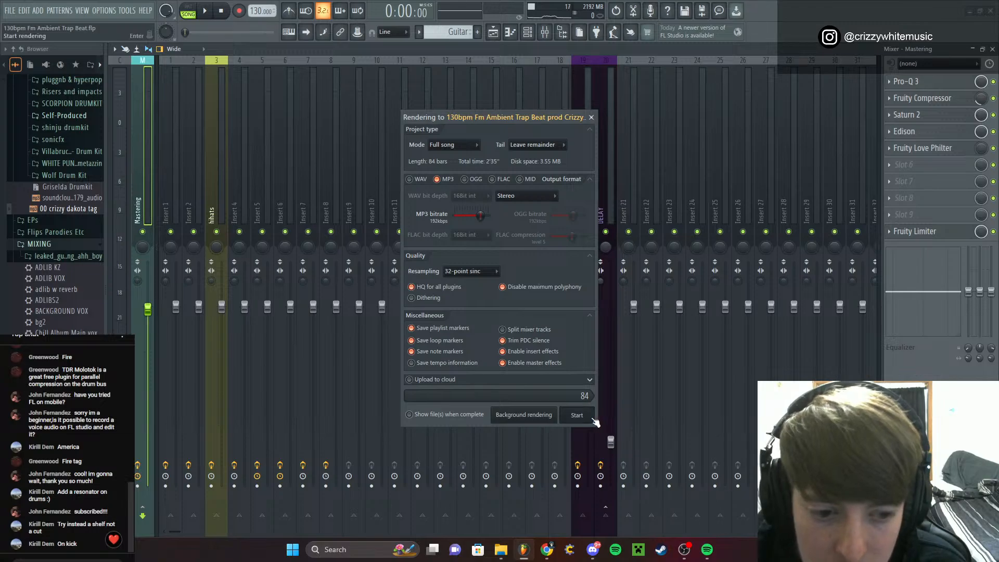
left_click(576, 416)
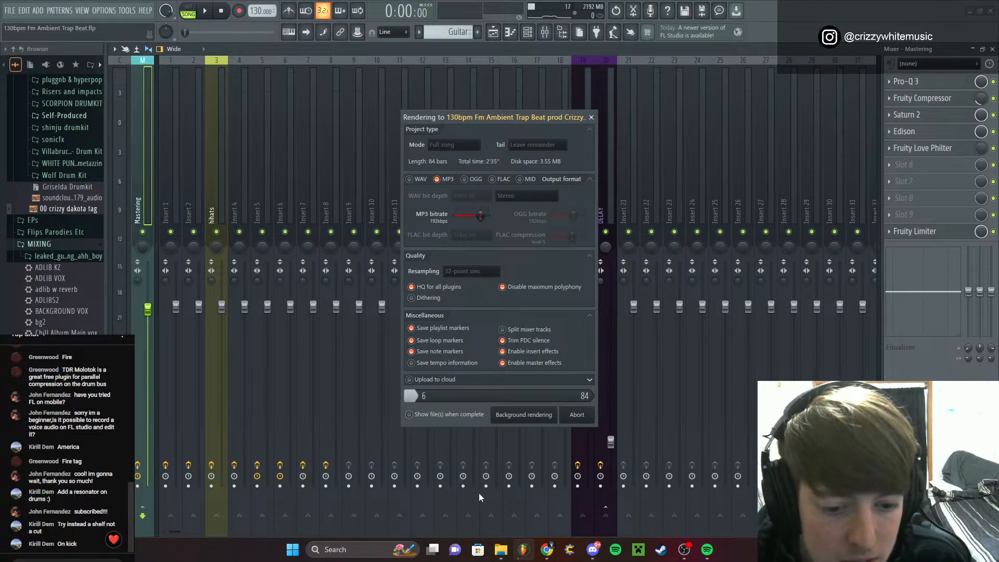
left_click(502, 550)
left_click_drag(536, 126, 998, 42)
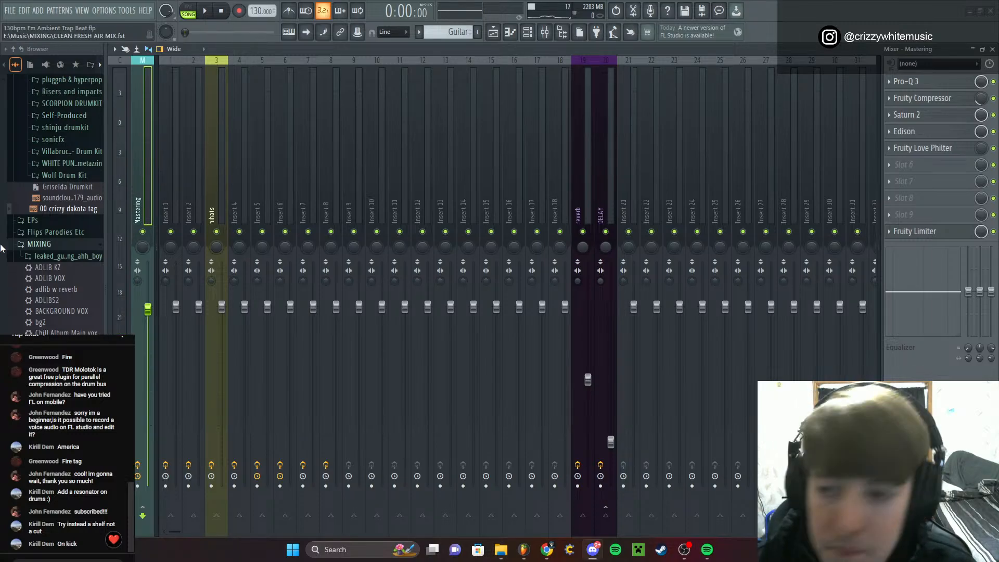
Start a new project from the CW TEMP template, show the playlist, and set the tempo to 86 BPM
scroll(73, 216, "up", 6)
left_click(14, 10)
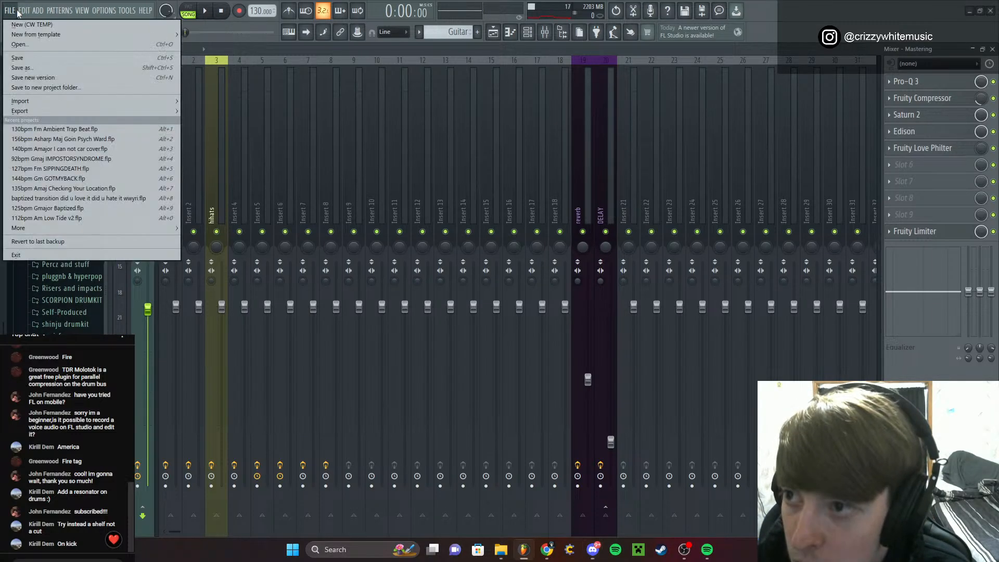
left_click(24, 25)
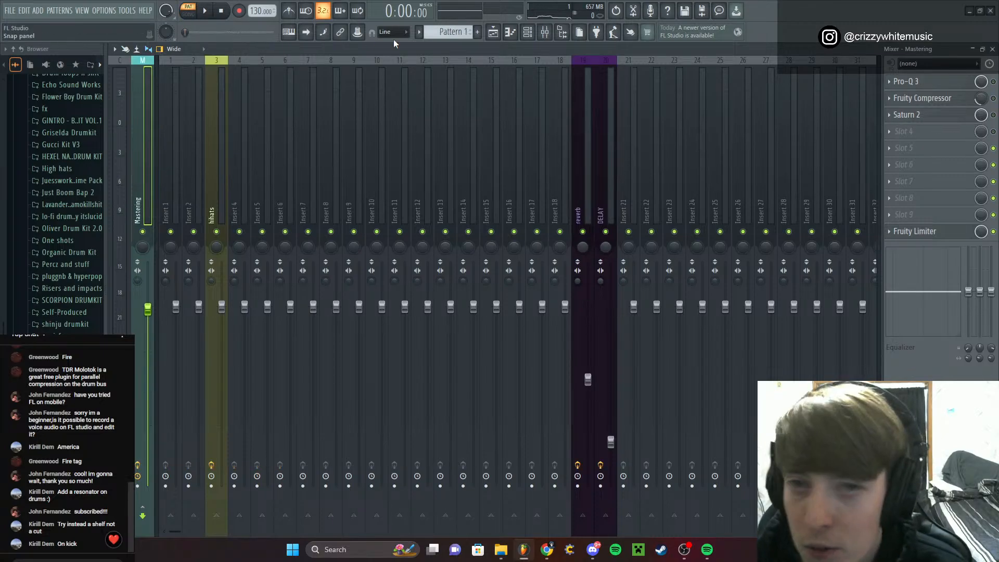
key("F5")
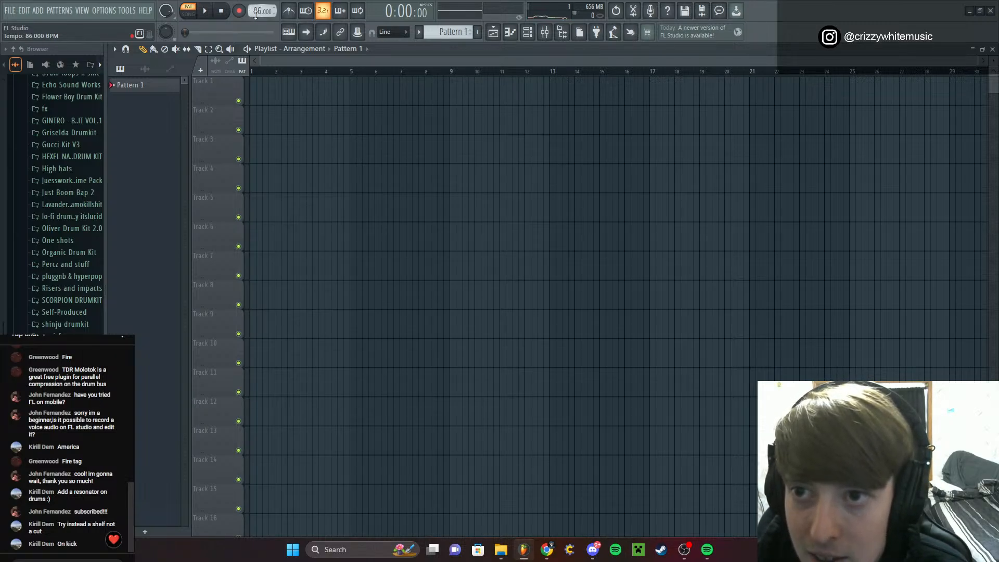
left_click_drag(271, 71, 254, 73)
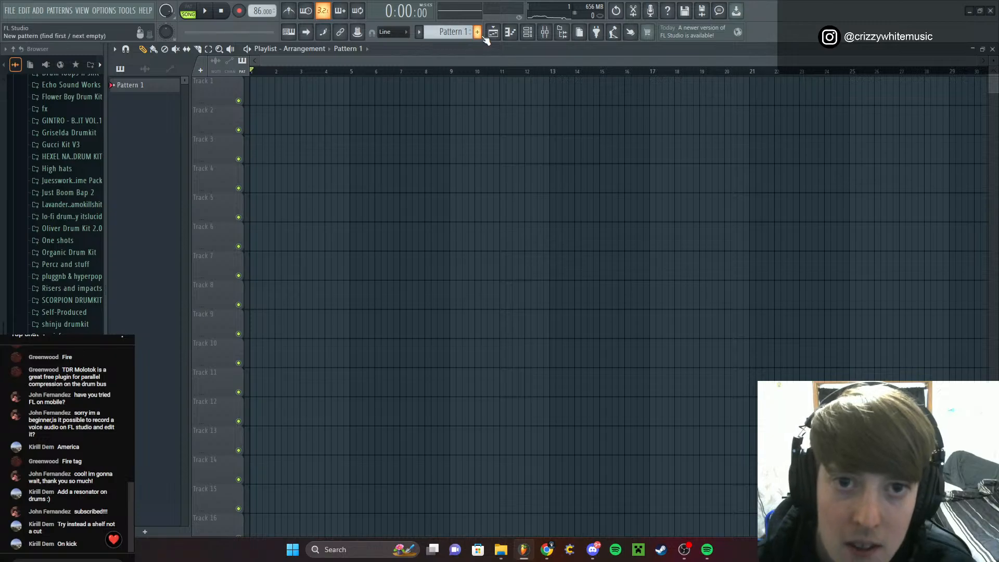
Set the root note of the piano roll's scale highlighting to A for the 808 Kick channel
left_click(527, 31)
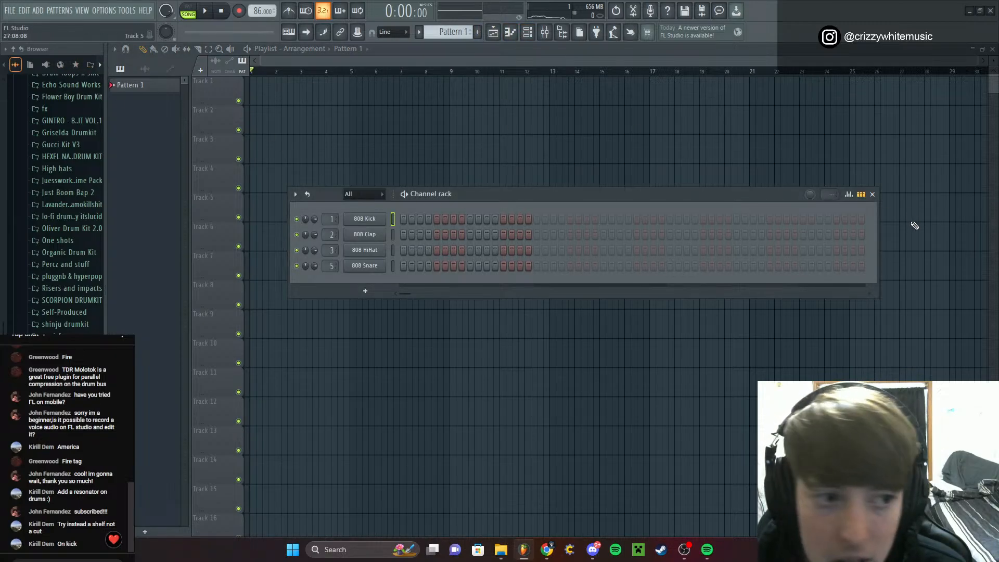
left_click(873, 194)
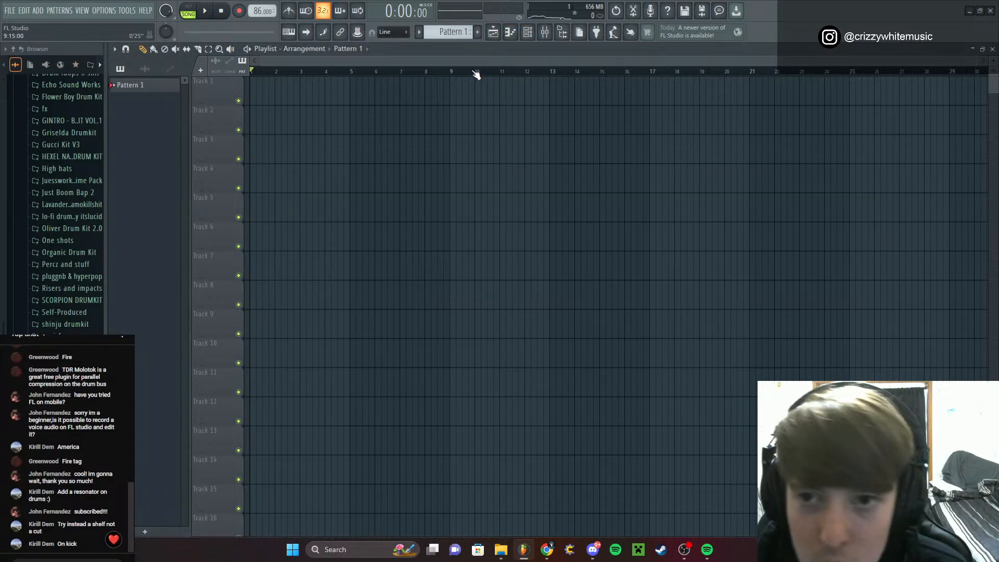
left_click(510, 32)
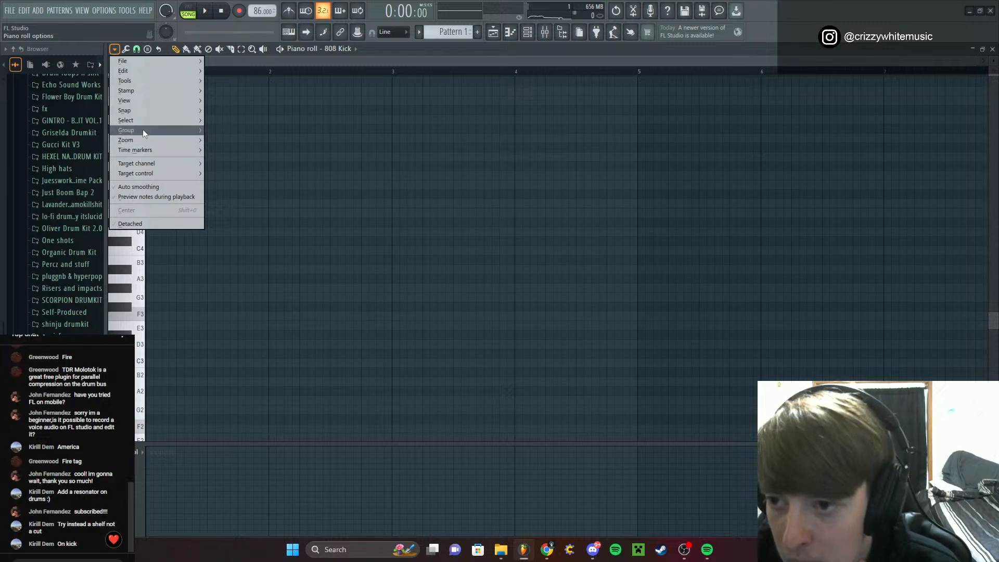
mouse_move(149, 101)
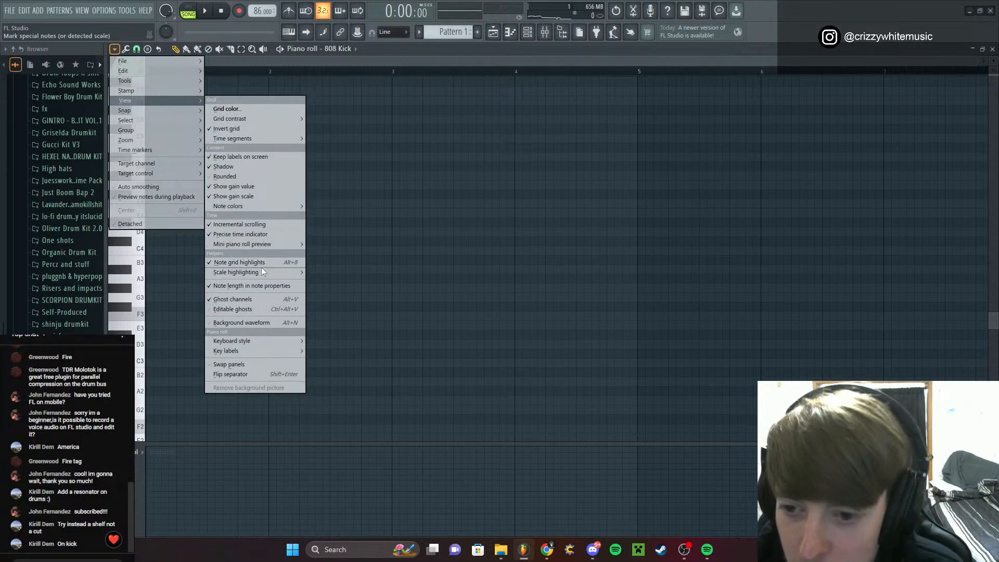
mouse_move(261, 273)
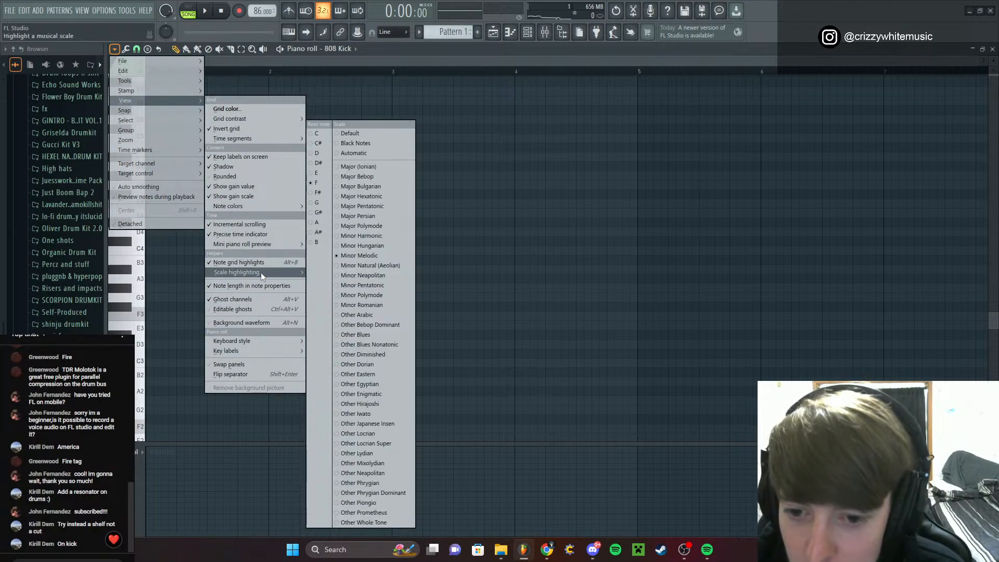
left_click(320, 220)
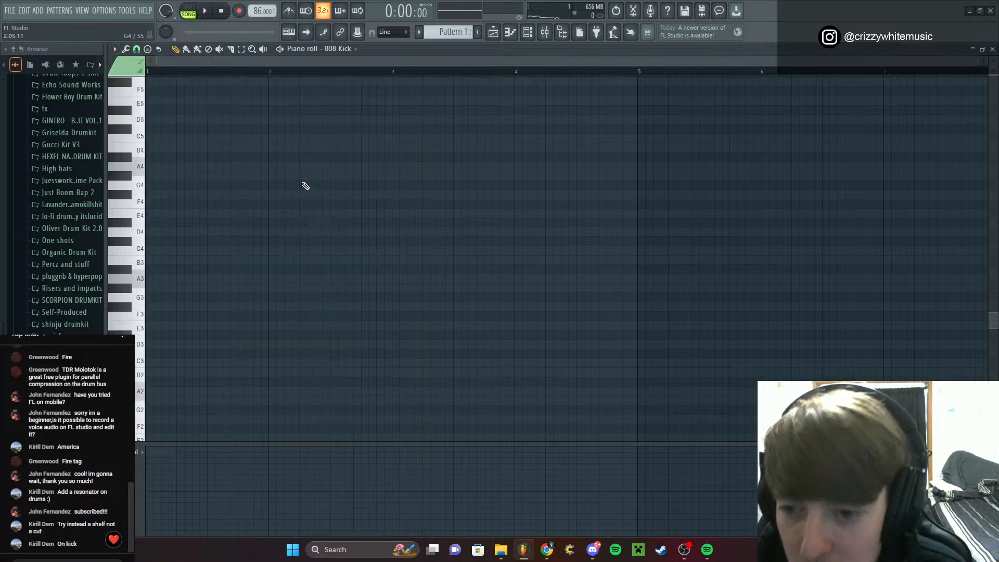
Replace the 808 Snare channel with Sapphire Guitar Essential and choose its Acoustic Guitar - Bright (PK) preset
left_click(526, 33)
scroll(55, 312, "up", 10)
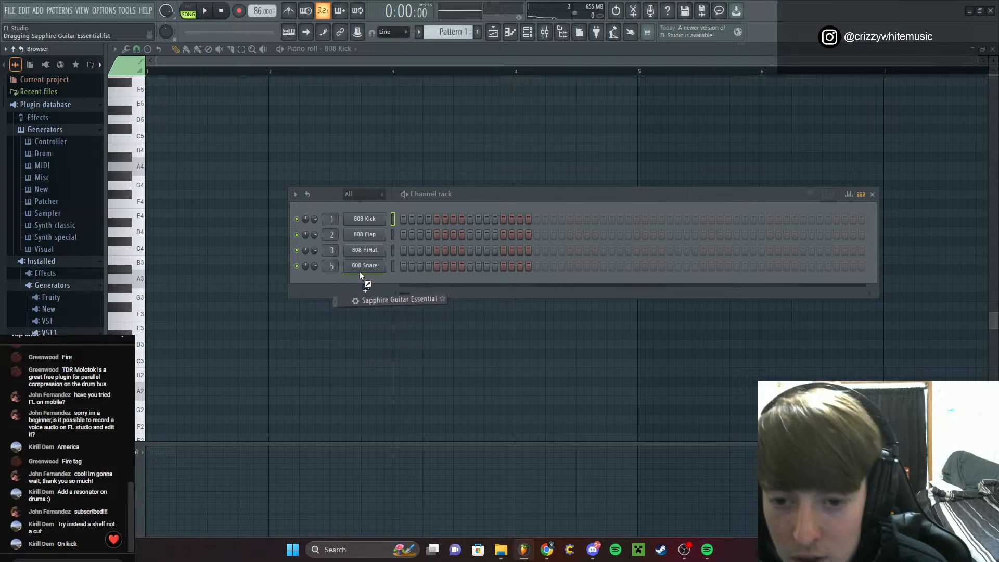
left_click_drag(359, 275, 358, 265)
left_click(479, 192)
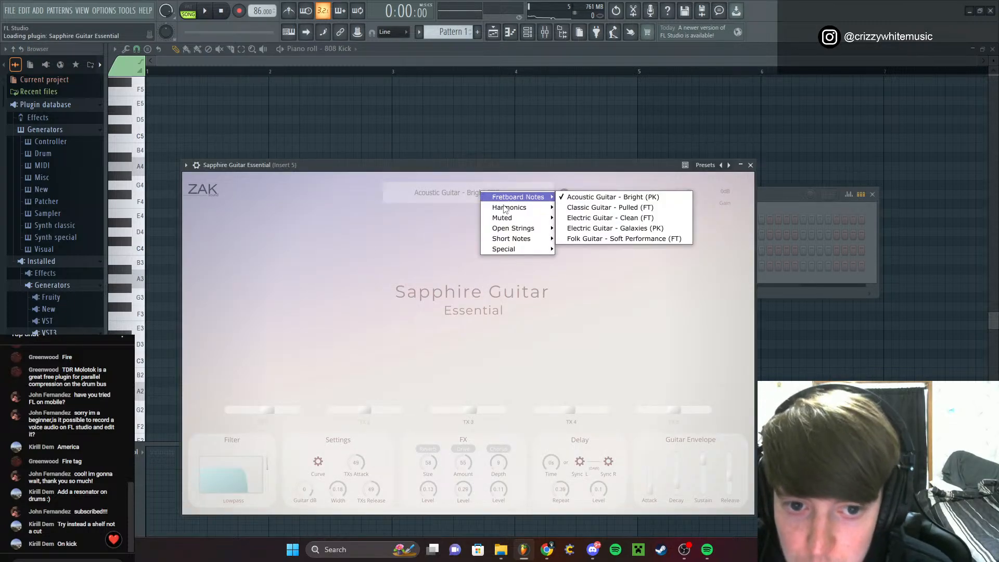
mouse_move(541, 198)
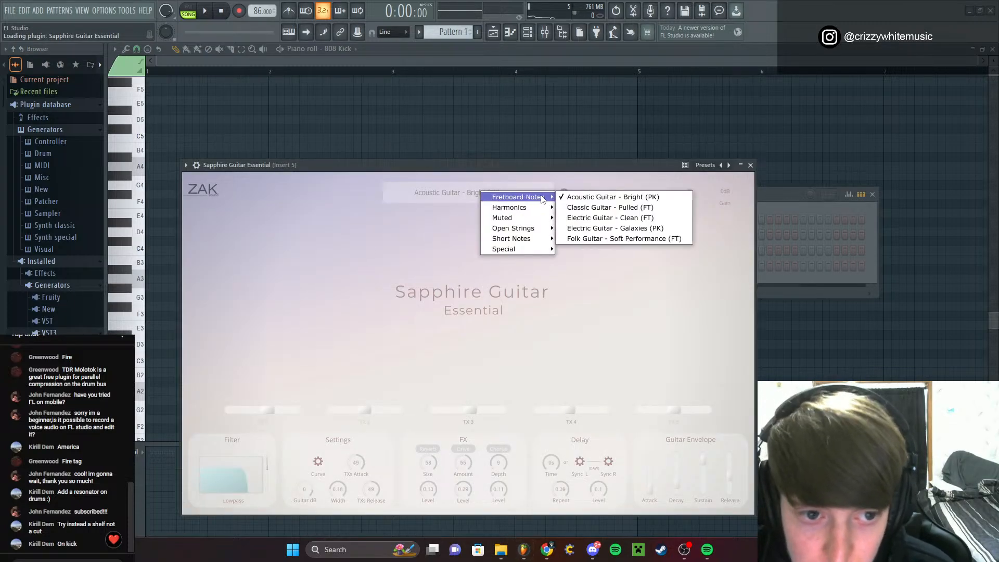
left_click(577, 197)
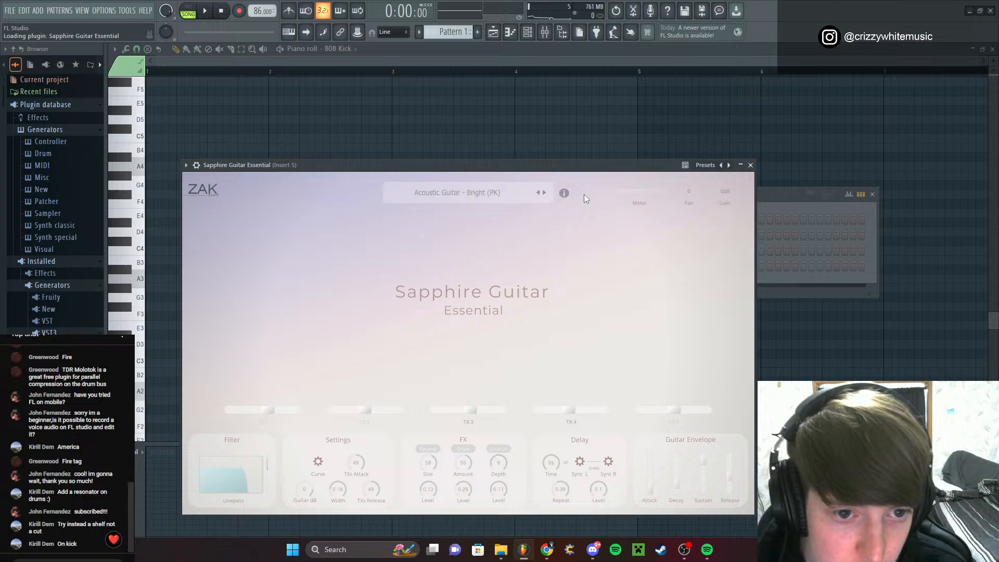
left_click(750, 165)
left_click(874, 195)
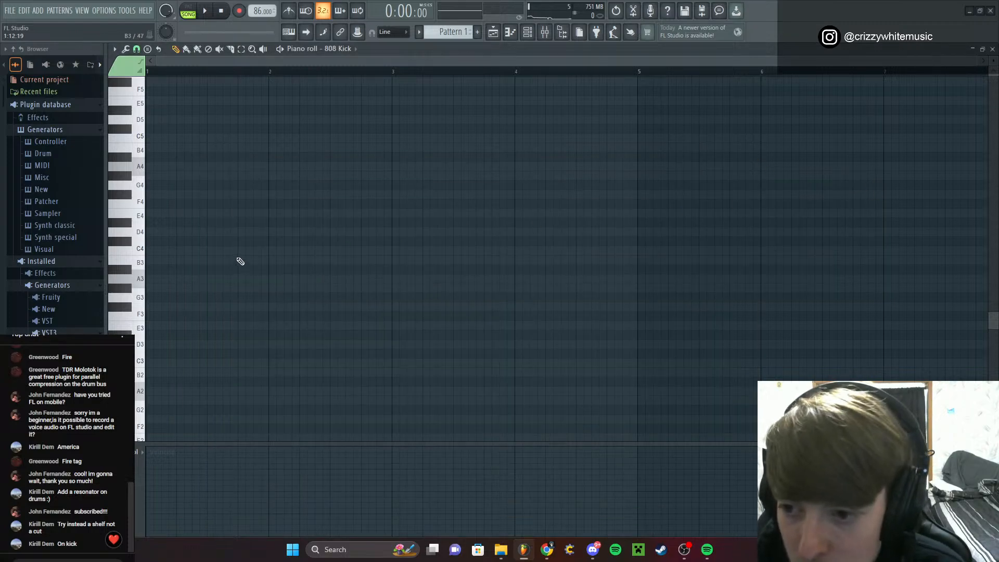
Enter consecutive two-bar notes A4, F#4, D4 and E4 from bar 1 in Sapphire Guitar Essential's piano roll
scroll(213, 277, "up", 3)
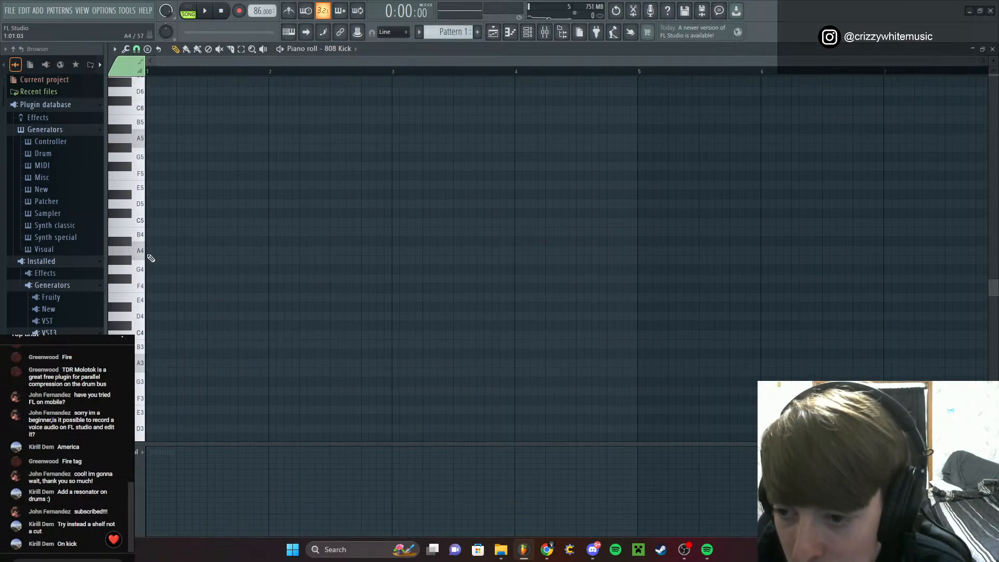
left_click(350, 50)
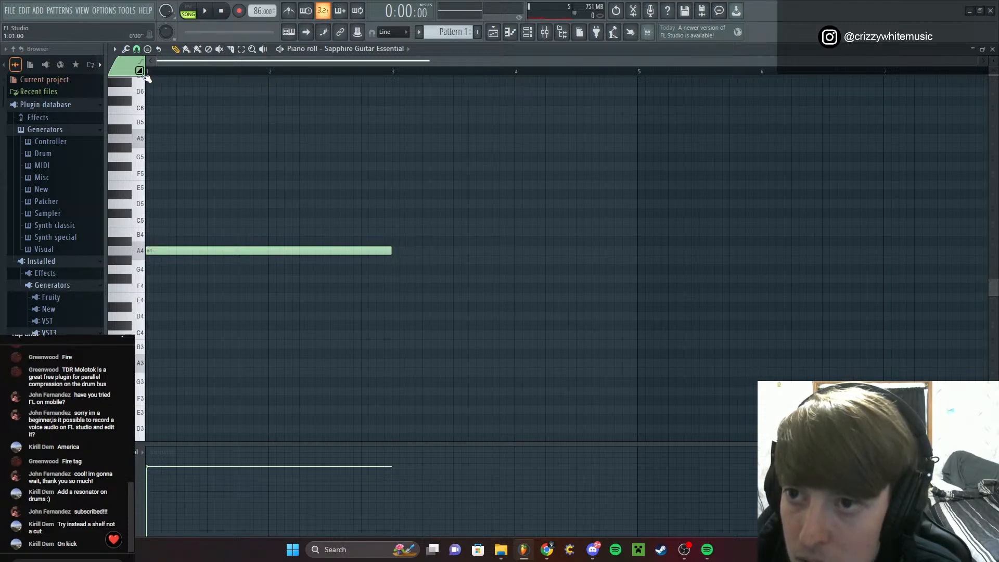
scroll(325, 215, "up", 2)
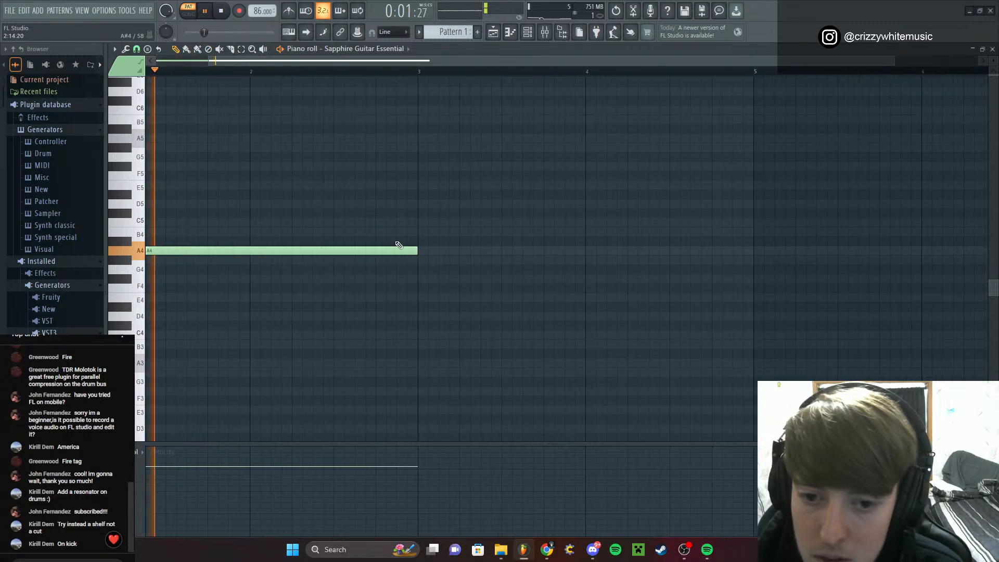
left_click(424, 279)
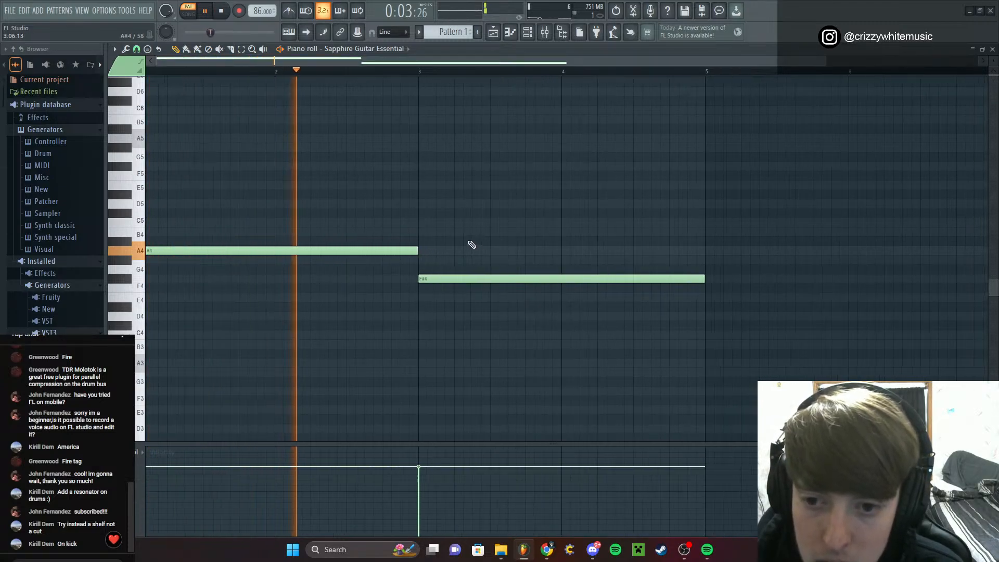
scroll(467, 245, "down", 2)
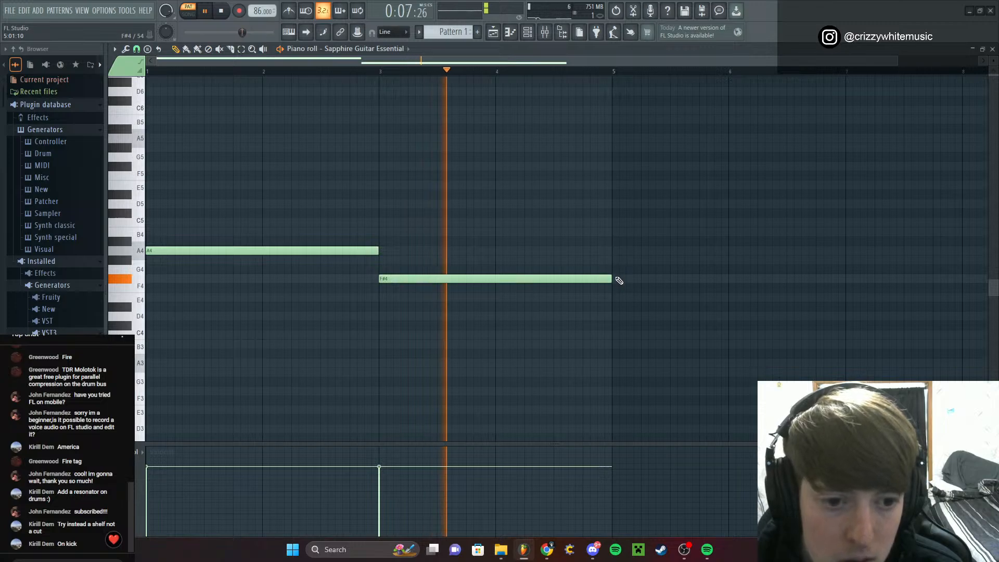
left_click(614, 315)
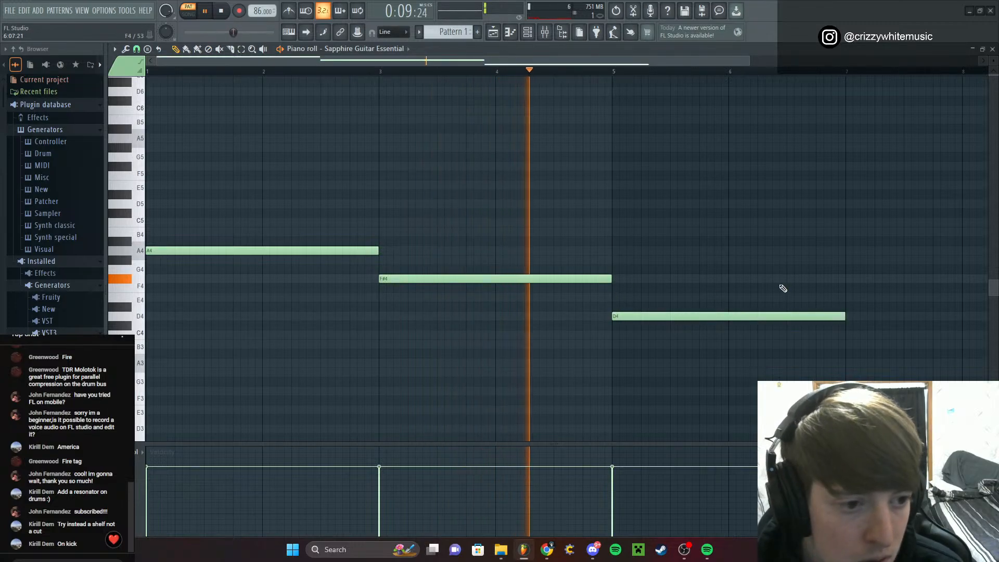
left_click(847, 297)
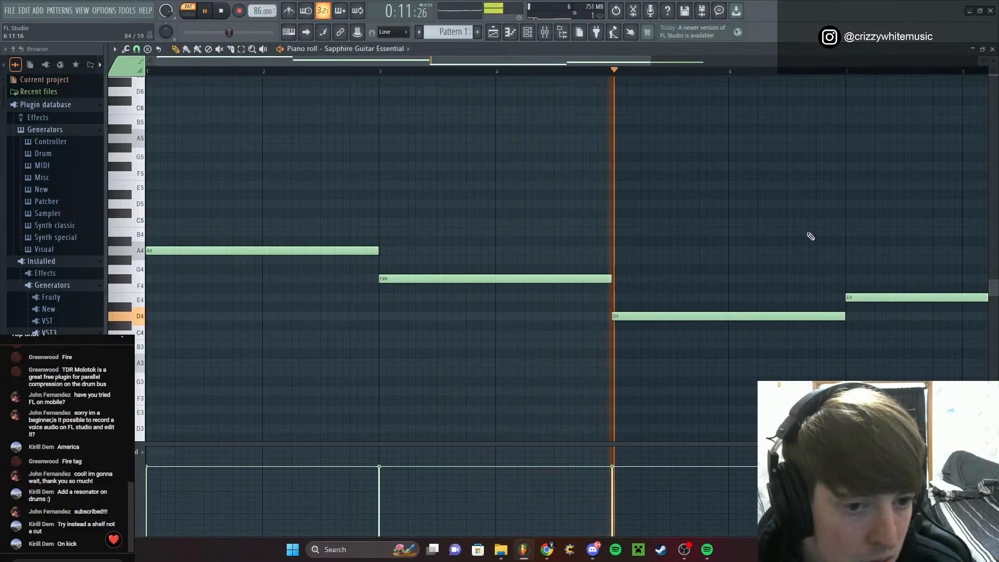
key("space")
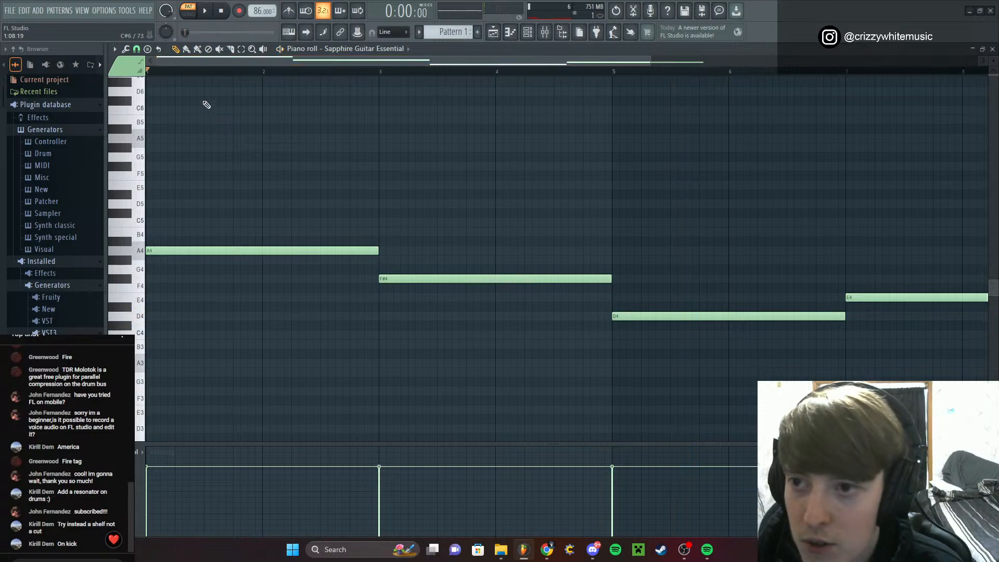
Duplicate all four guitar notes one octave higher at the same positions and play the pattern
key("ctrl+a")
key("ctrl+c")
key("ctrl+v")
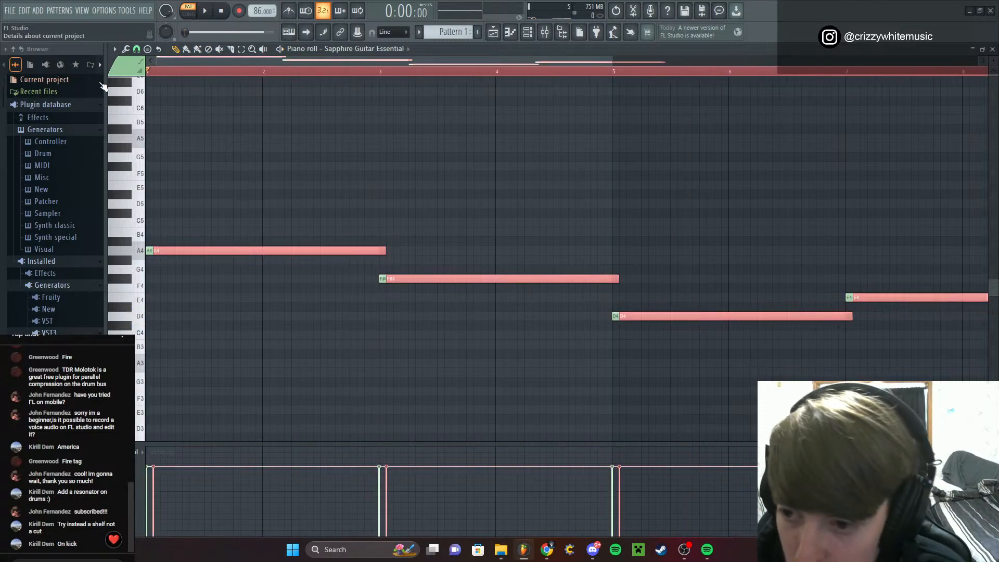
key("ctrl+Up")
key("space")
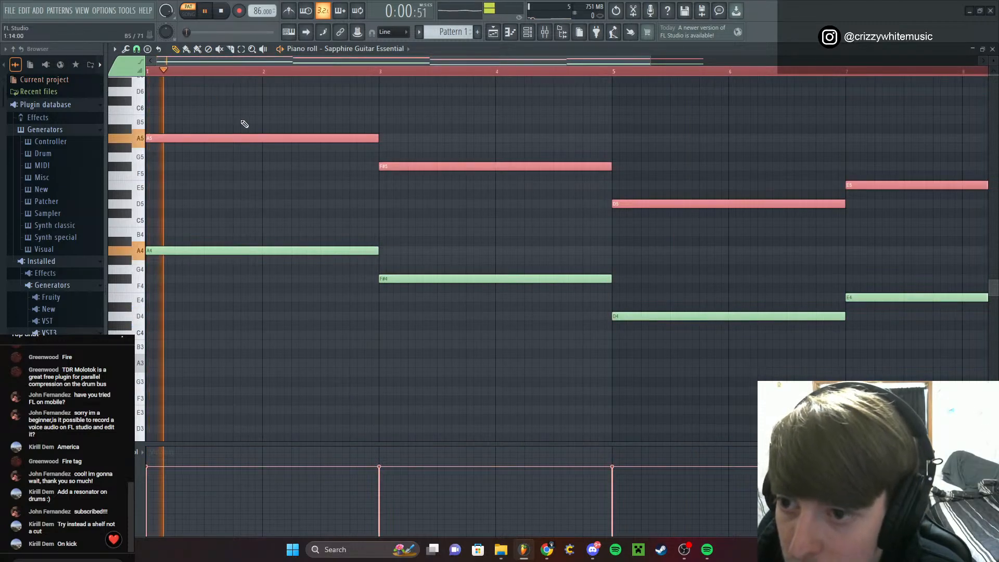
key("ctrl+d")
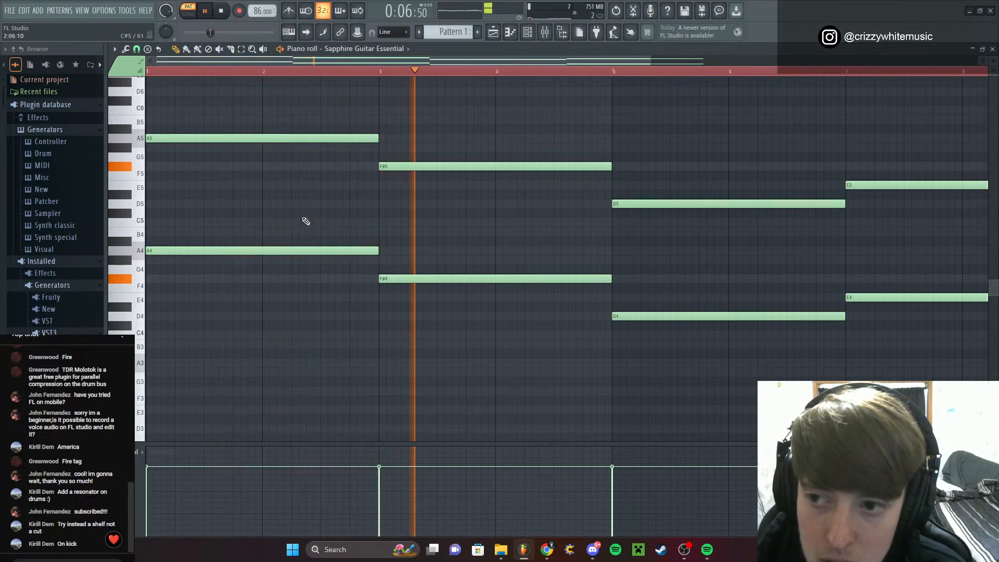
Add C5 from mid-bar 1, B4 from bar 2 and D5 from mid-bar 2, all ending midway through bar 3
mouse_move(201, 203)
left_mouse_down()
mouse_move(196, 220)
mouse_move(270, 229)
left_mouse_up()
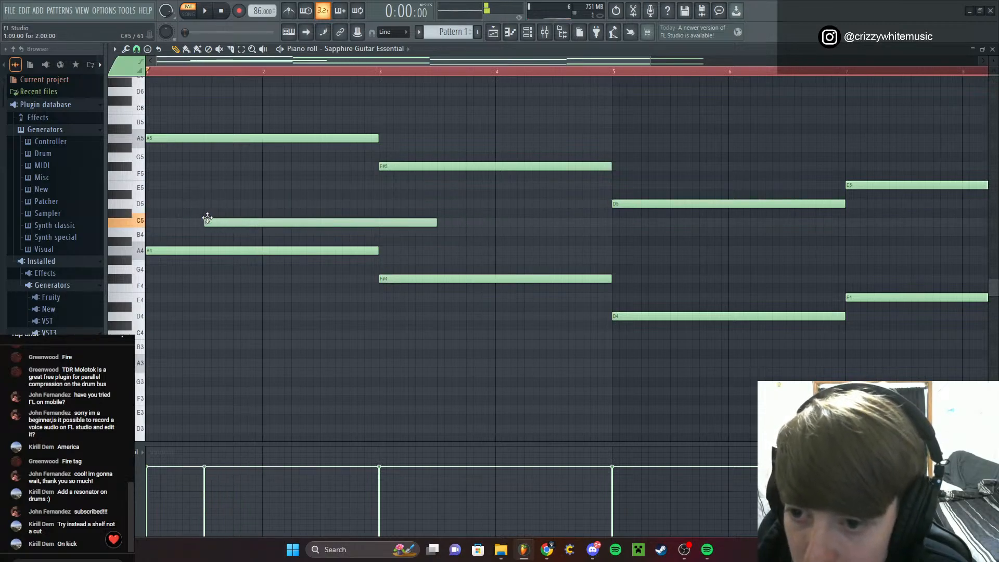
key("space")
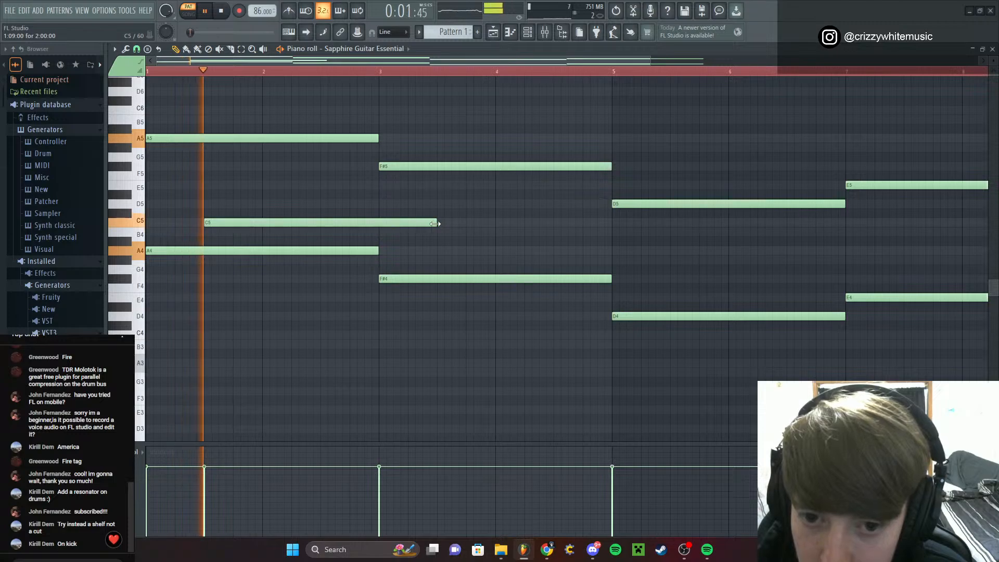
mouse_move(437, 224)
left_mouse_down()
mouse_move(368, 228)
mouse_move(379, 225)
left_mouse_up()
left_click(264, 232)
left_click_drag(321, 195, 333, 214)
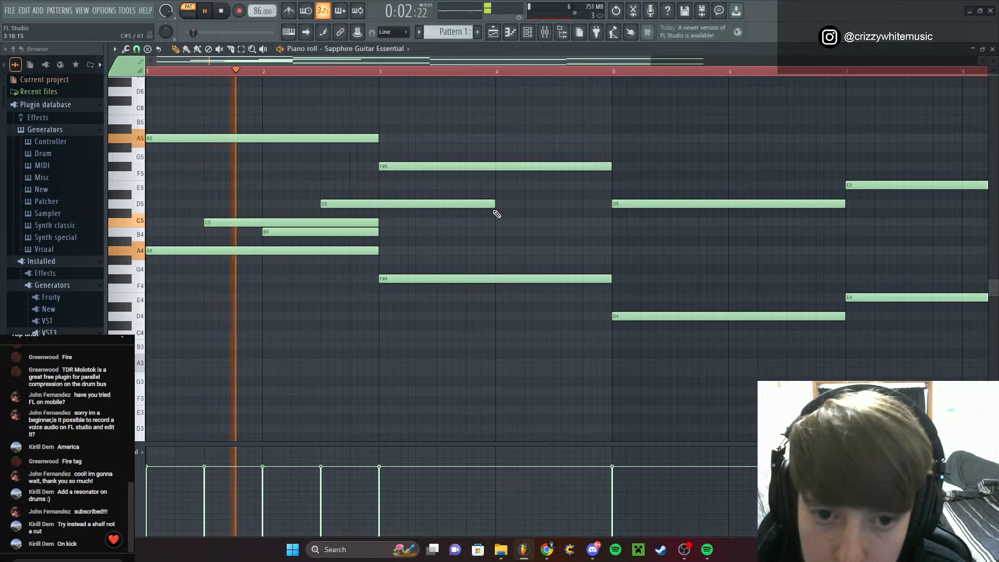
left_click_drag(493, 204, 379, 217)
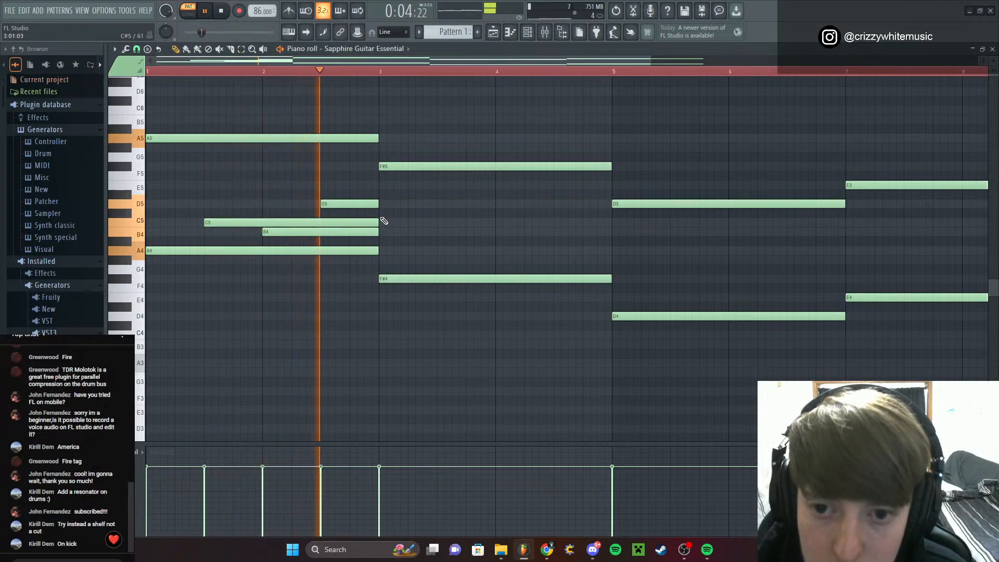
left_click_drag(370, 183, 436, 232)
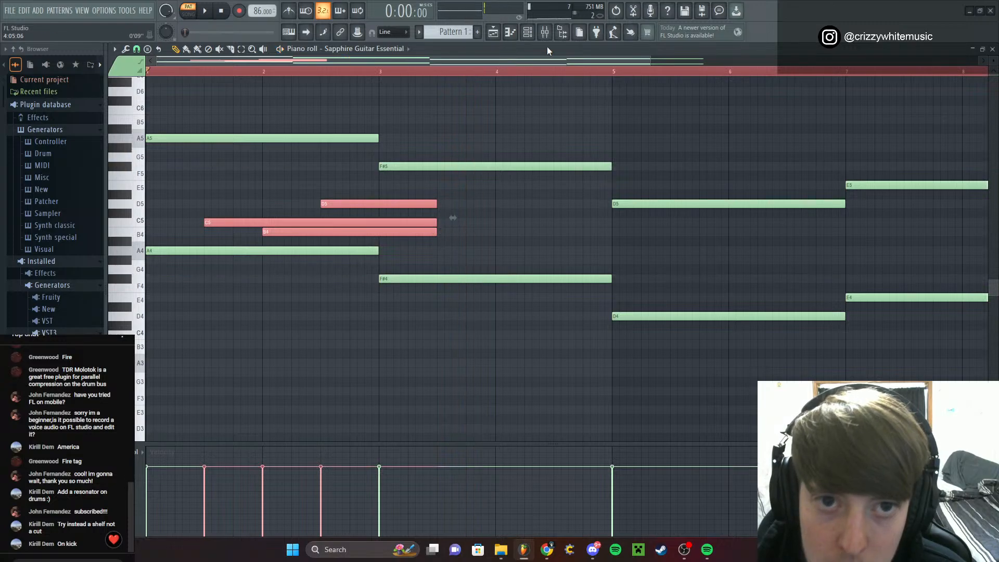
Change the Sapphire Guitar Essential preset to Classic Guitar - Pulled (FT) and audition the pattern with it
left_click(529, 37)
left_click(389, 266)
left_click(483, 198)
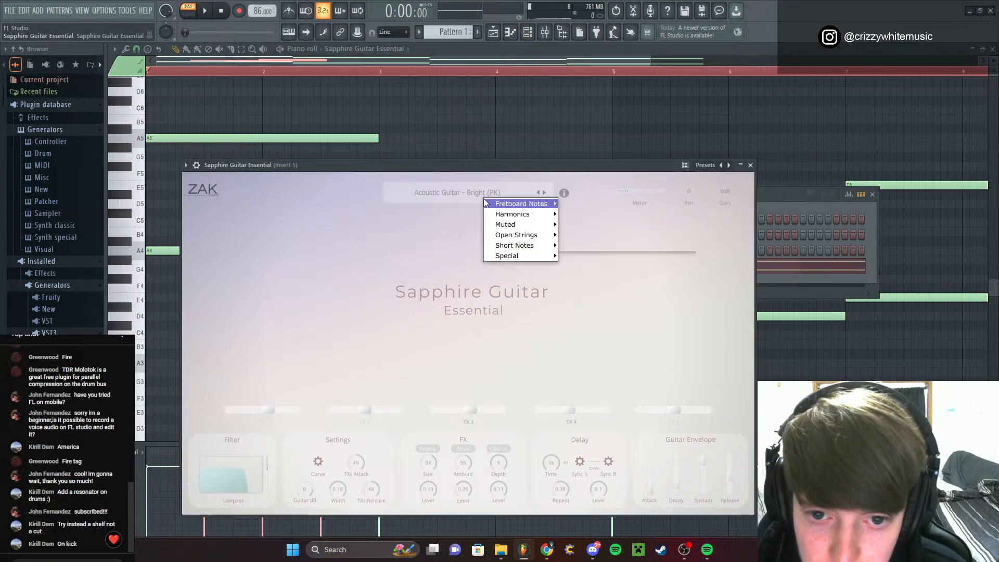
left_click(616, 215)
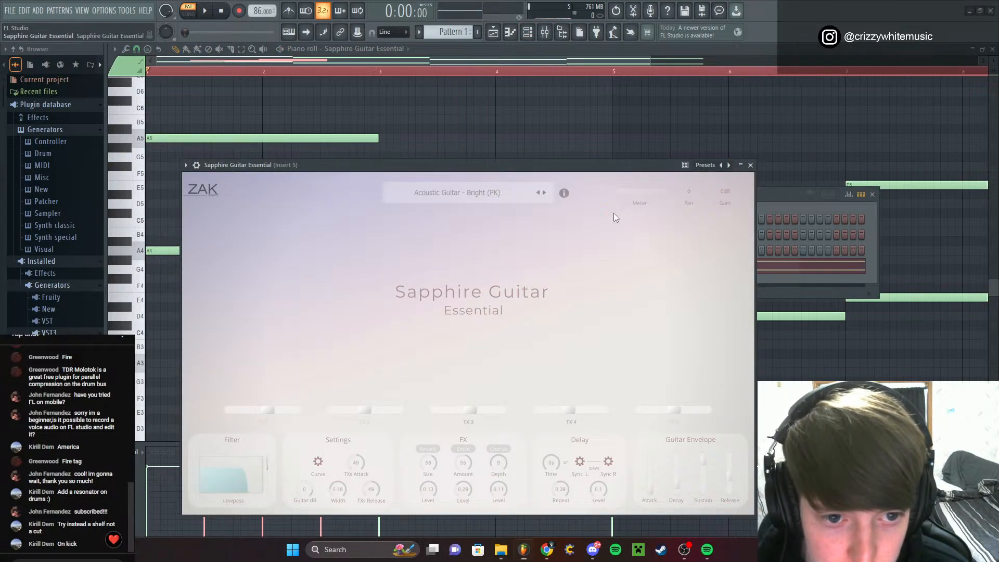
left_click(751, 165)
key("space")
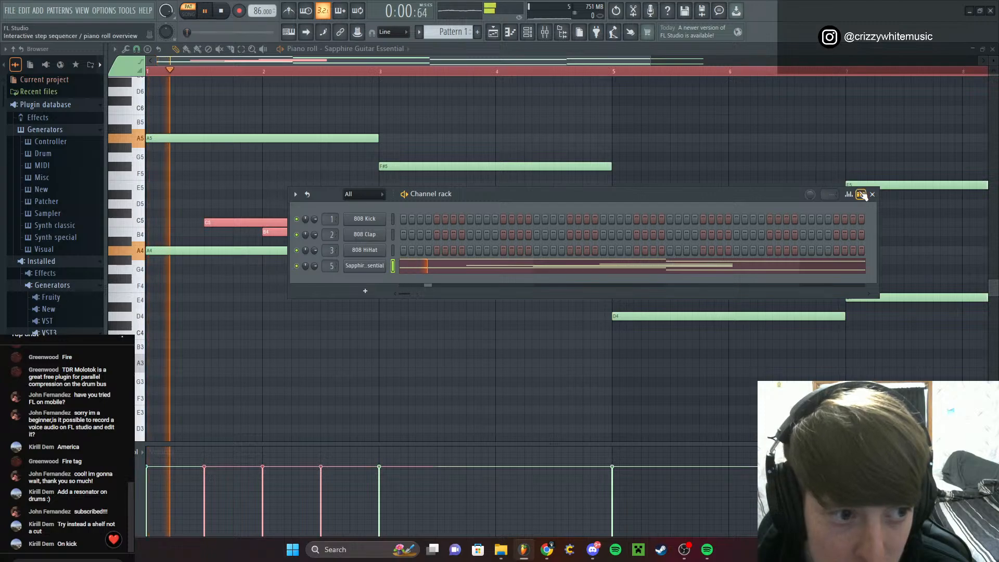
left_click(371, 265)
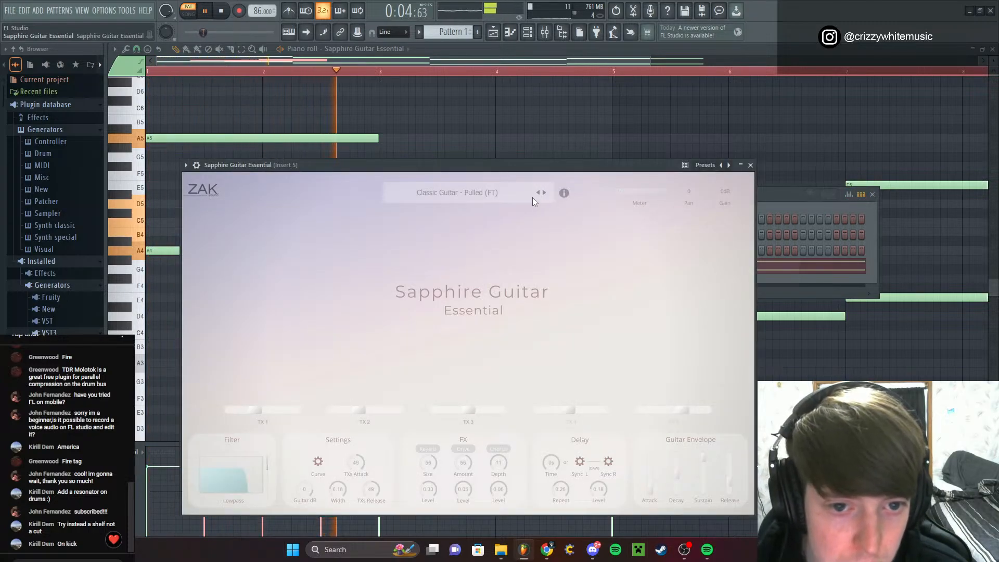
left_click(751, 165)
left_click(872, 194)
key("space")
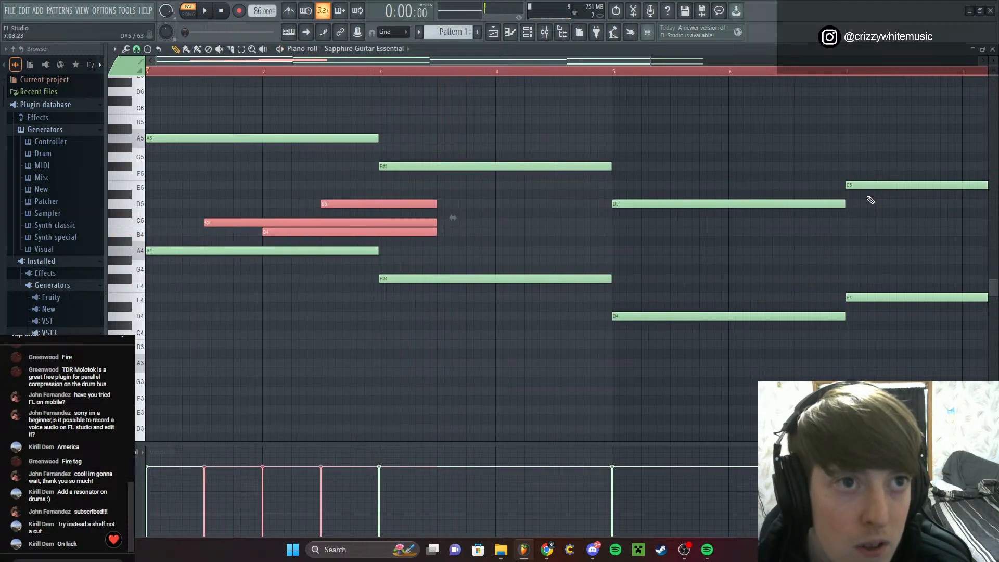
Add an A4 note starting midway through bar 3 and a B4 note in bar 4 ending at bar 5
left_click(515, 243)
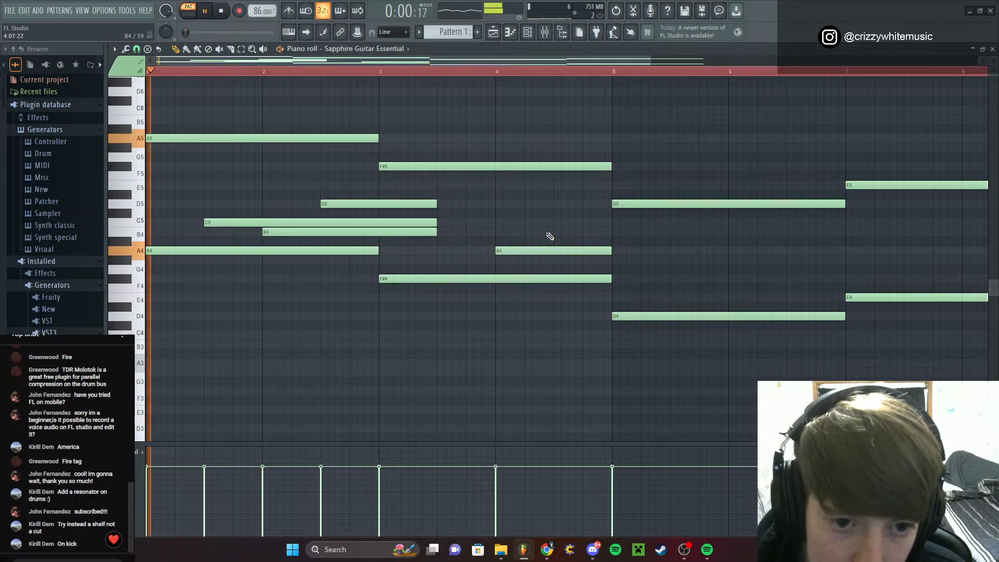
left_click(544, 233)
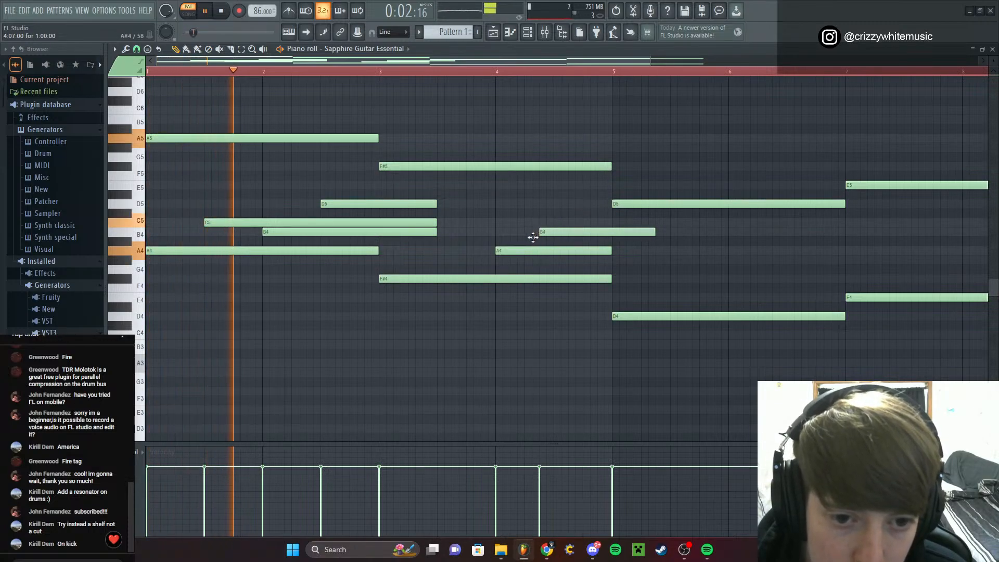
left_click_drag(532, 237, 526, 236)
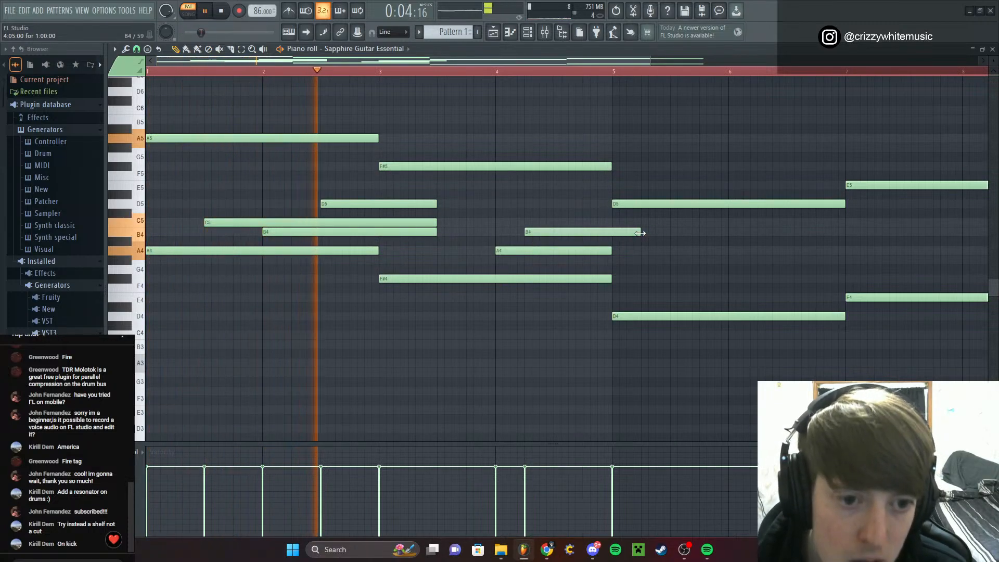
left_click_drag(640, 233, 612, 233)
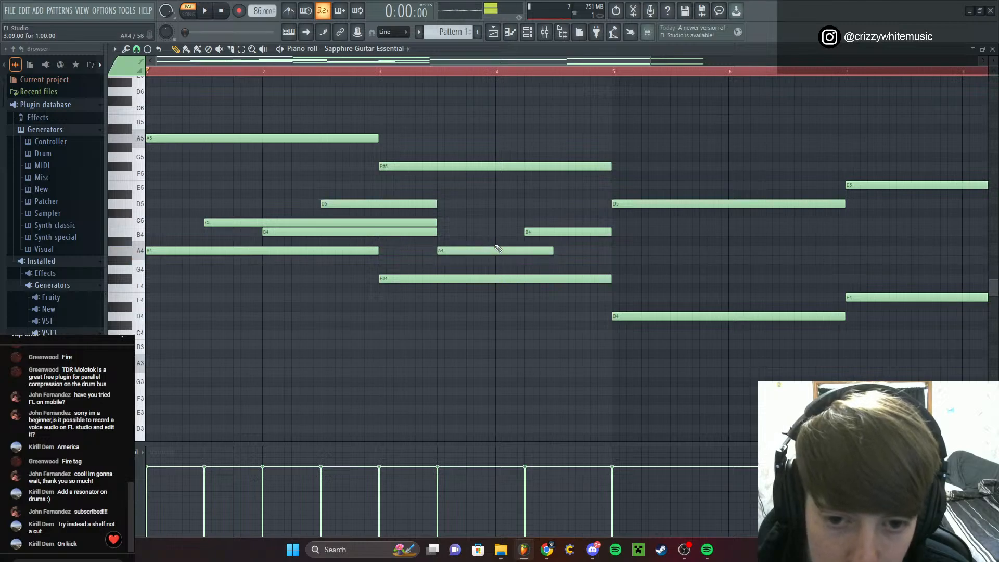
Lower bar 4's B4 note to G#4 spanning the whole bar, and add a B4 from mid-bar 4 to bar 5
key("space")
left_click_drag(598, 232, 575, 261)
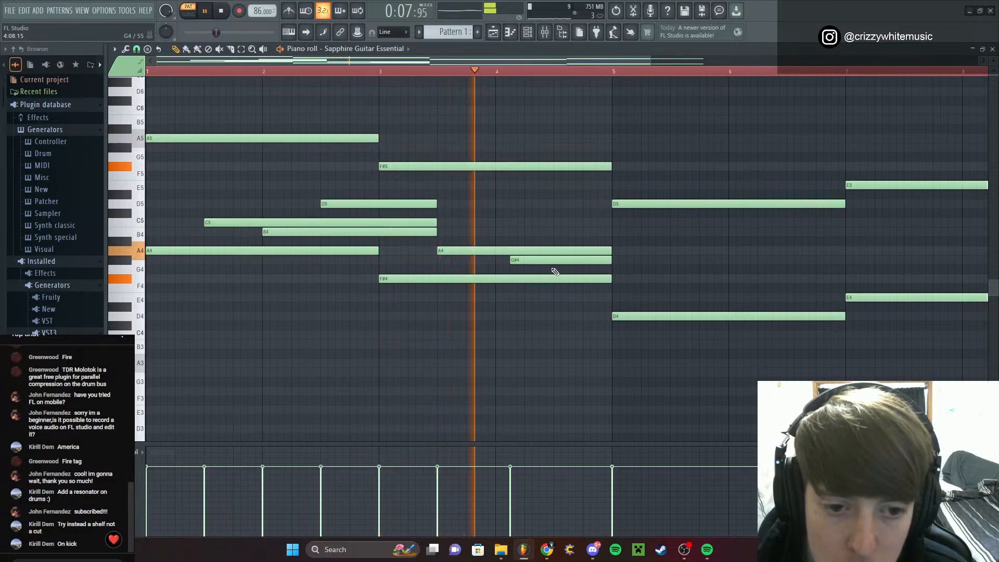
key("space")
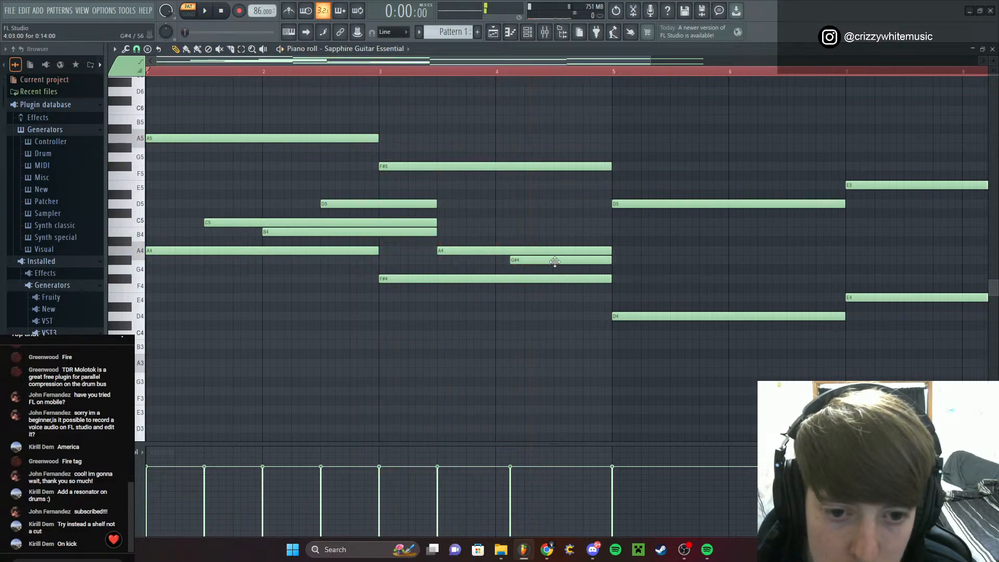
key("space")
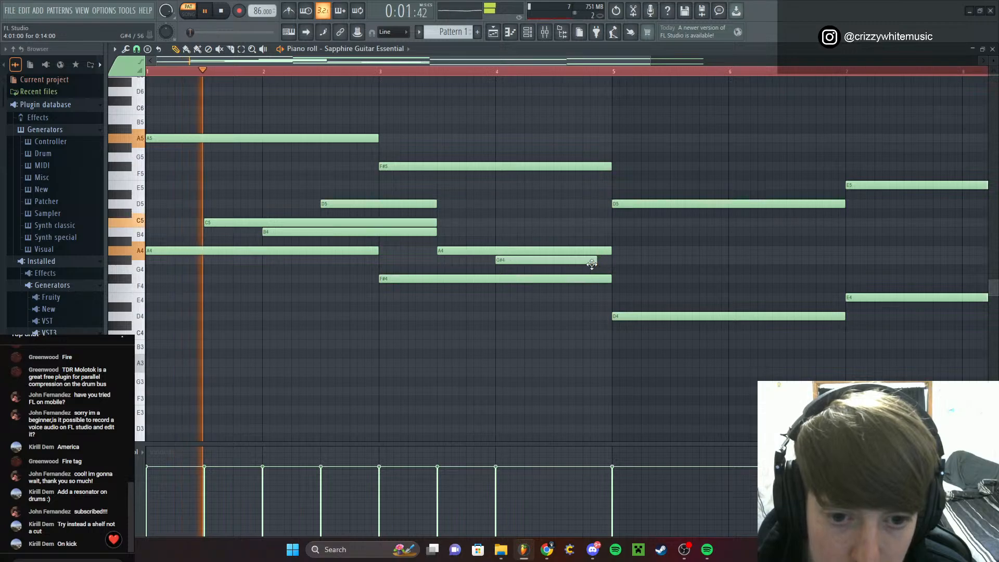
left_click_drag(595, 264, 611, 266)
left_click(571, 232)
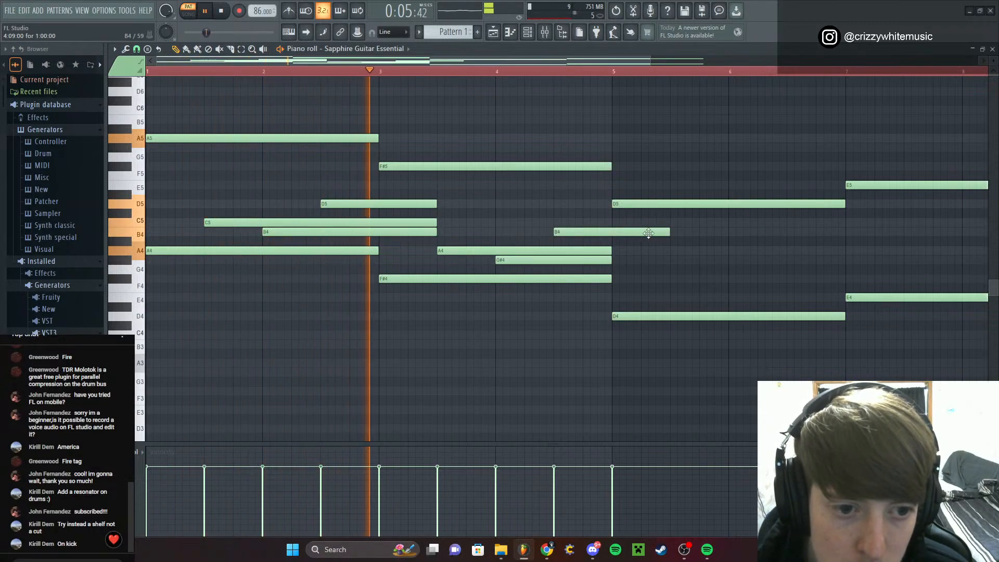
left_click_drag(666, 233, 612, 233)
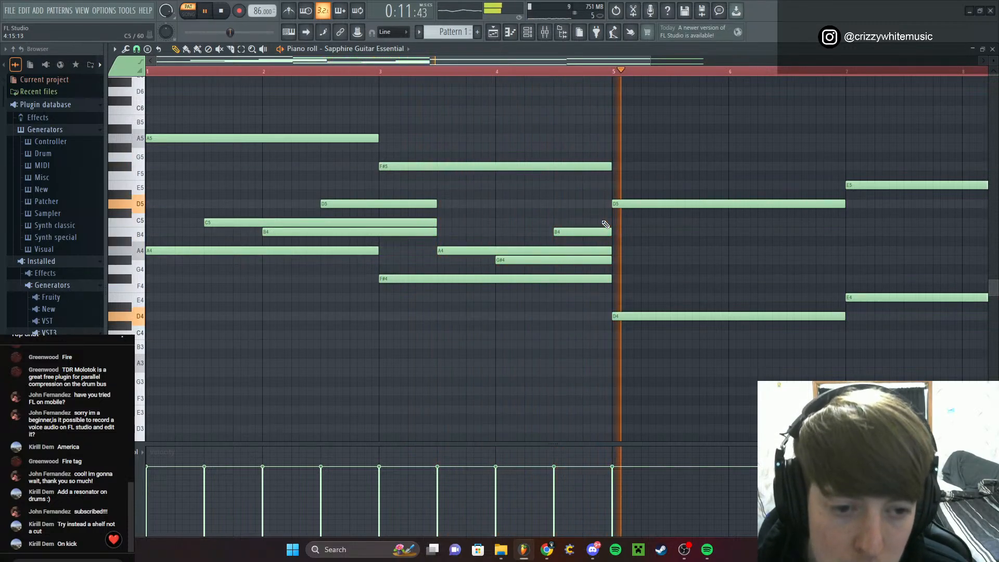
Extend the inner A4, G#4 and B4 notes to mid-bar 5, and add an A4 note spanning bar 6
left_click_drag(602, 225, 672, 260)
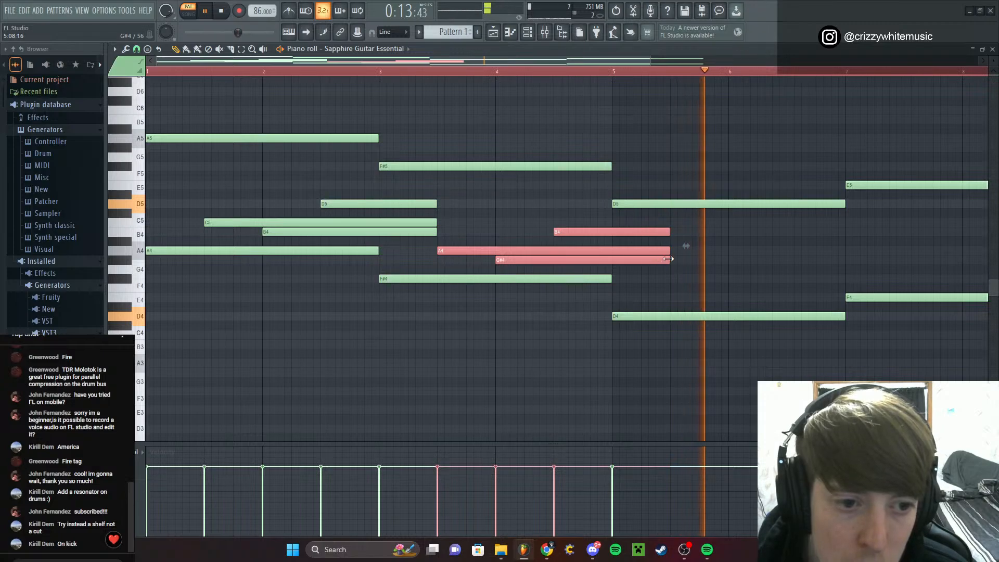
key("space")
left_click(739, 250)
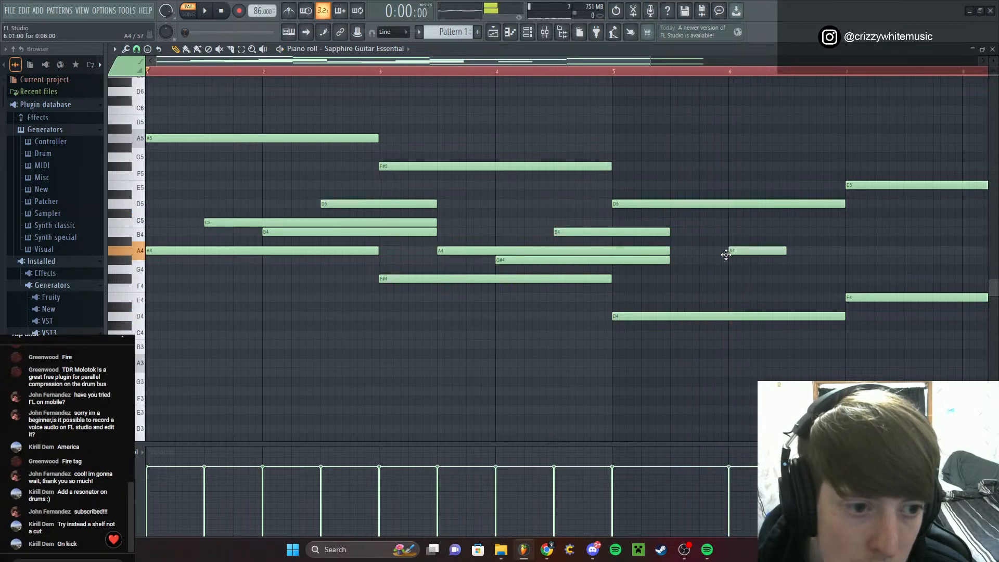
left_click_drag(781, 250, 845, 250)
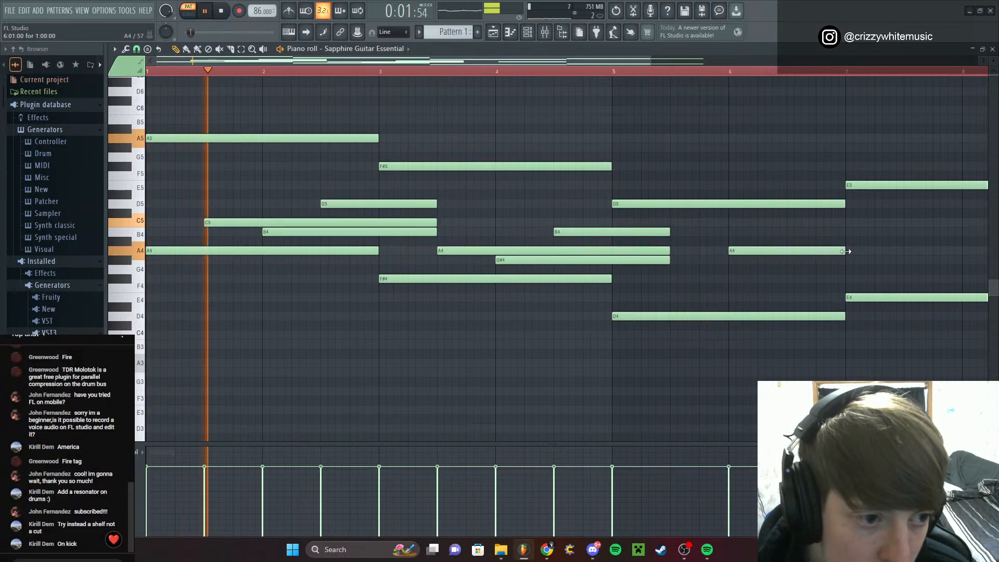
Add an F#4 note from mid-bar 6 to bar 7 and audition the pattern from around bar 5
left_click_drag(759, 267, 788, 260)
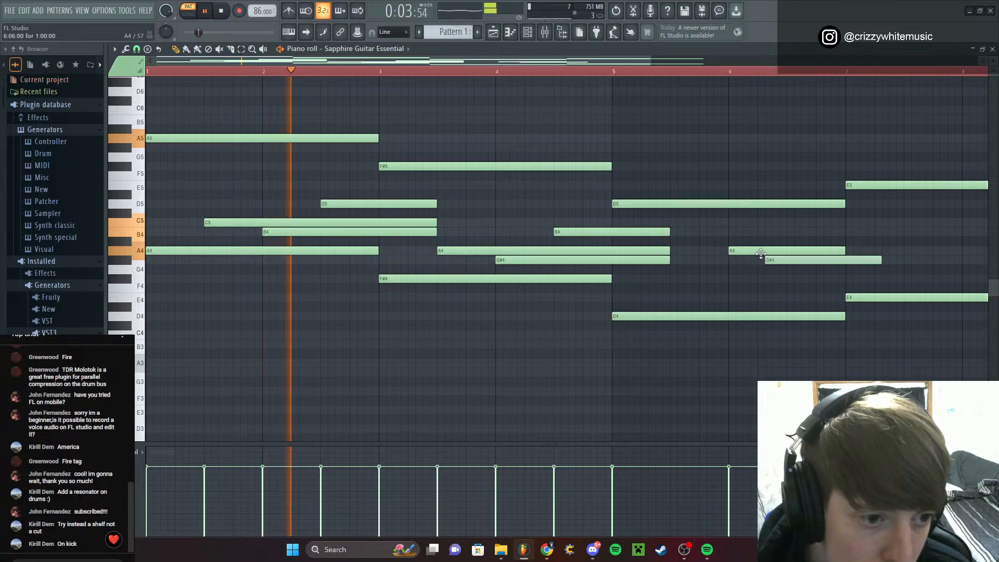
left_click_drag(902, 261, 842, 273)
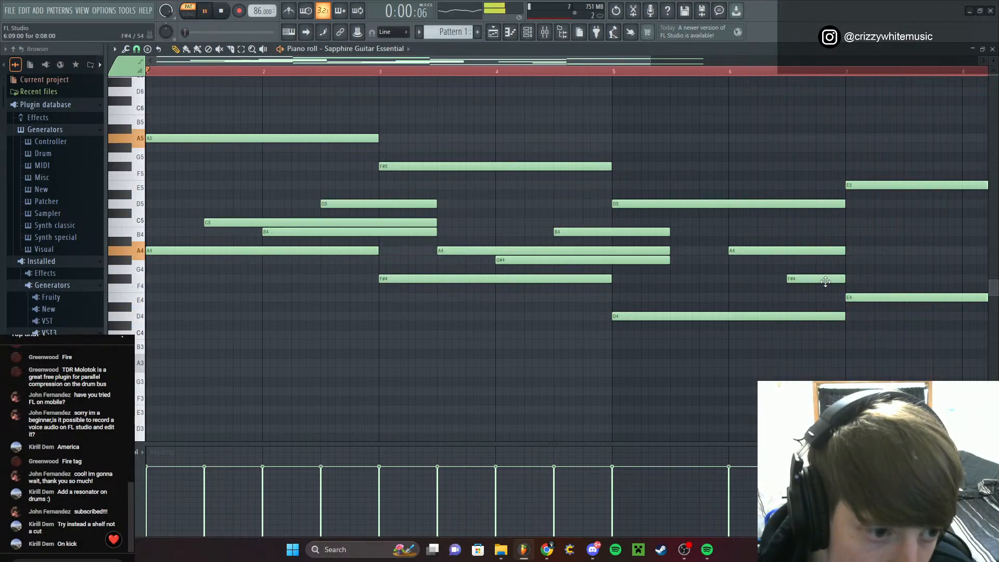
left_click(699, 72)
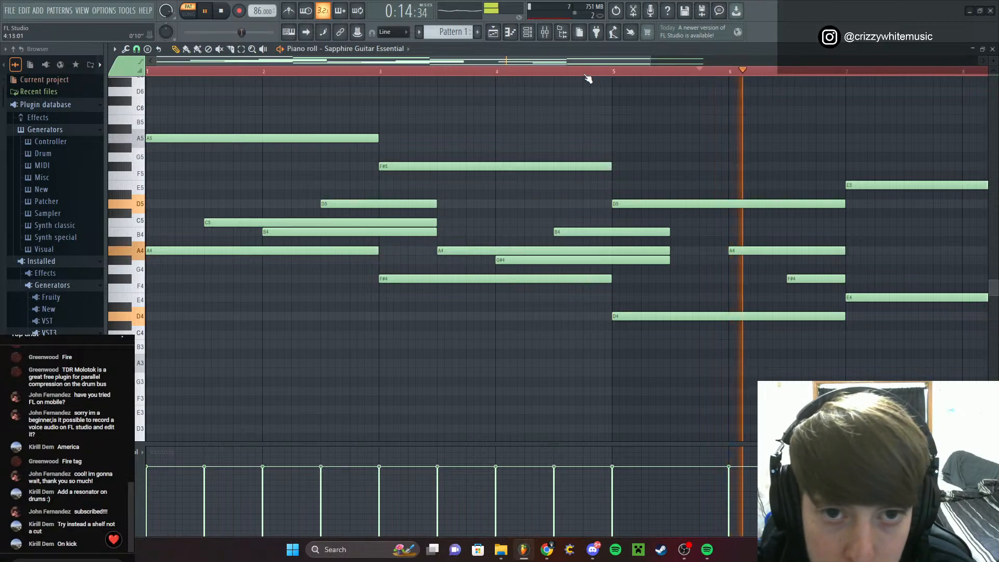
Add a G#4 note spanning the whole of bar 8, then stop playback
left_click_drag(589, 63, 778, 177)
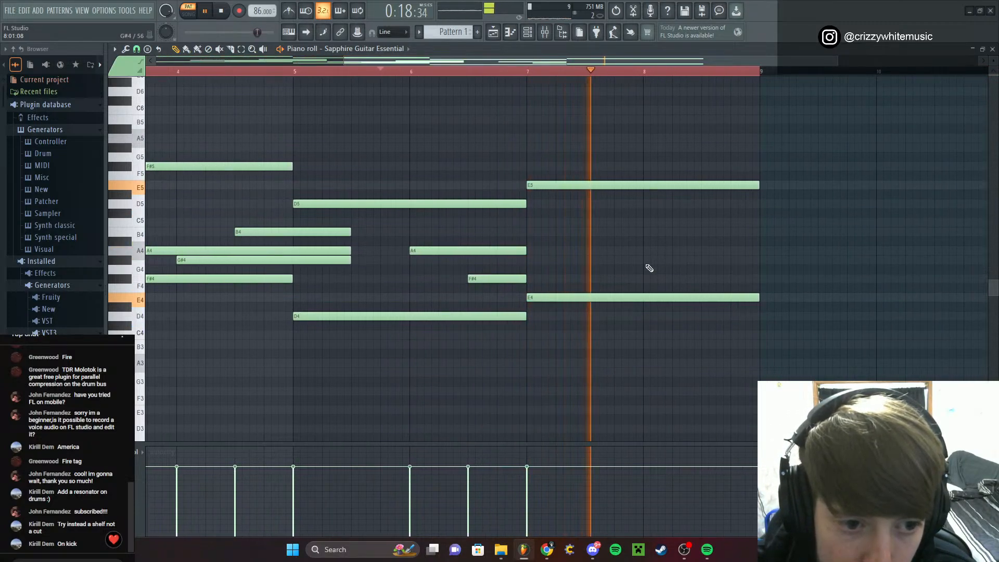
left_click(681, 259)
left_click_drag(700, 259, 765, 270)
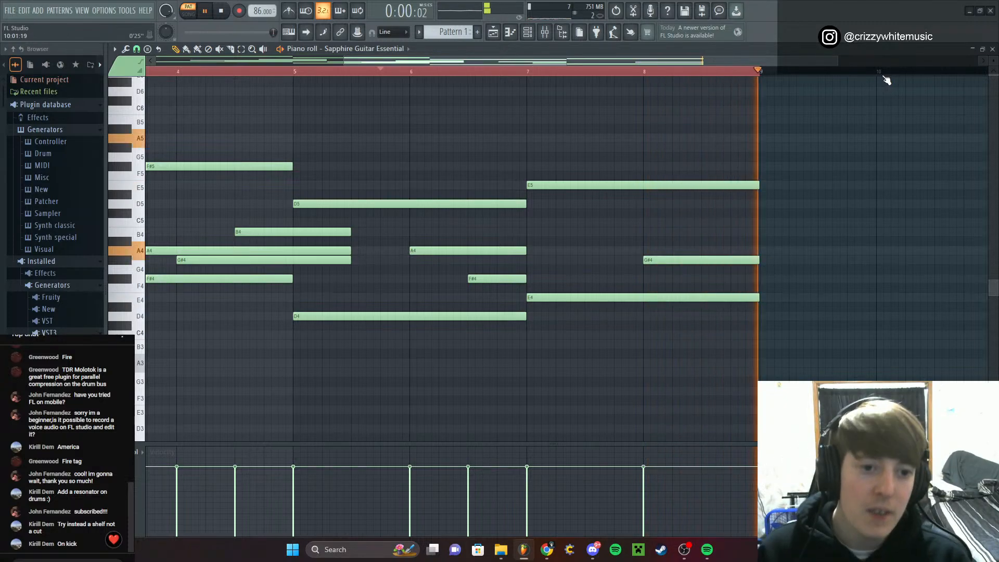
key("space")
Rename Pattern 1 to Guitar and place it in the playlist on Track 1 at bar 1
left_click(992, 49)
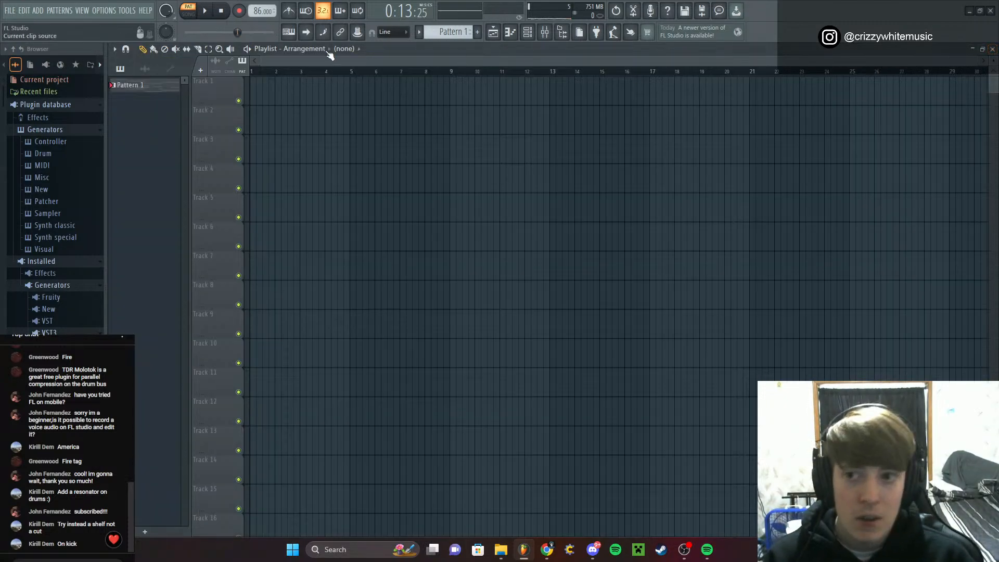
right_click(154, 92)
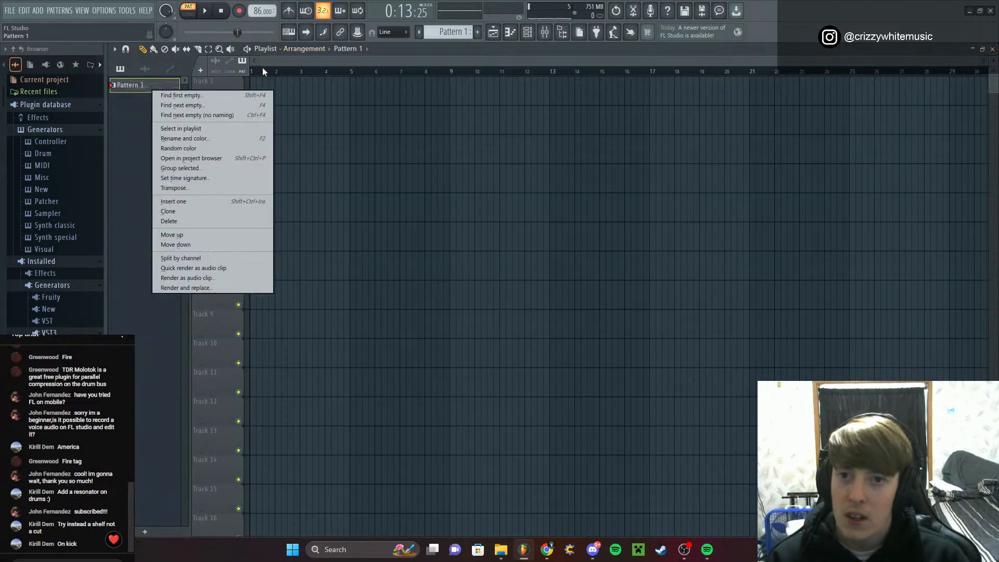
left_click(203, 138)
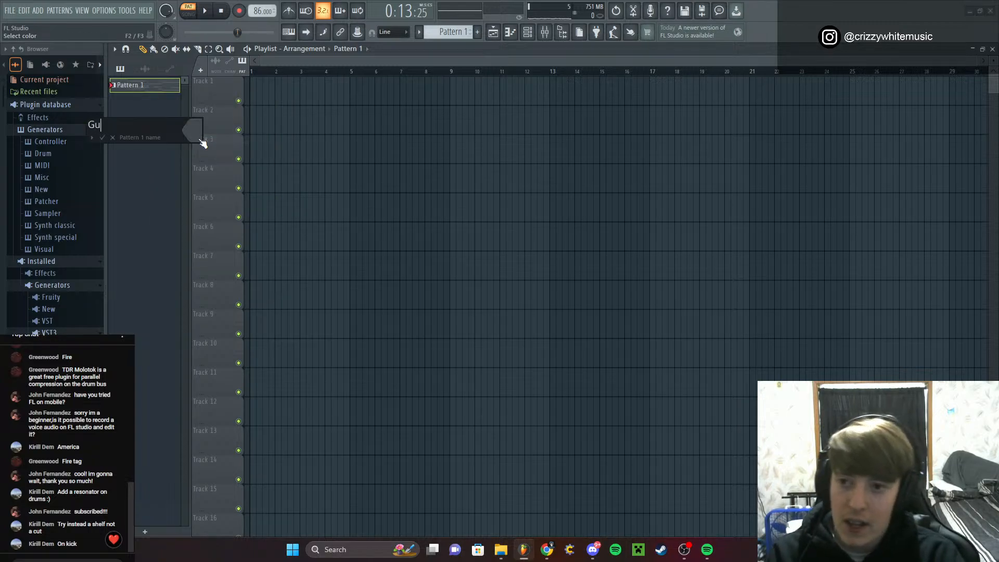
type("Guitar")
key("Return")
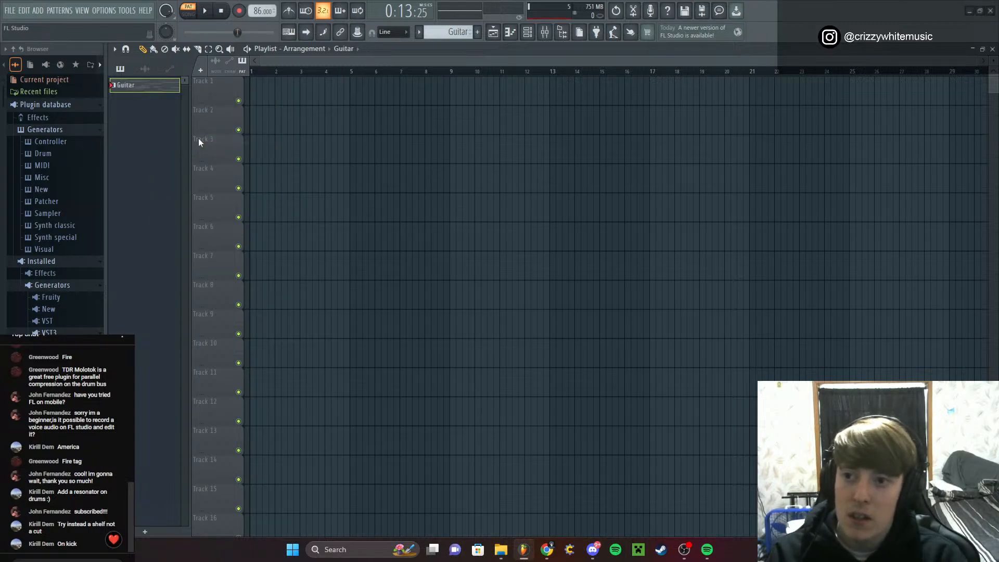
left_click(256, 97)
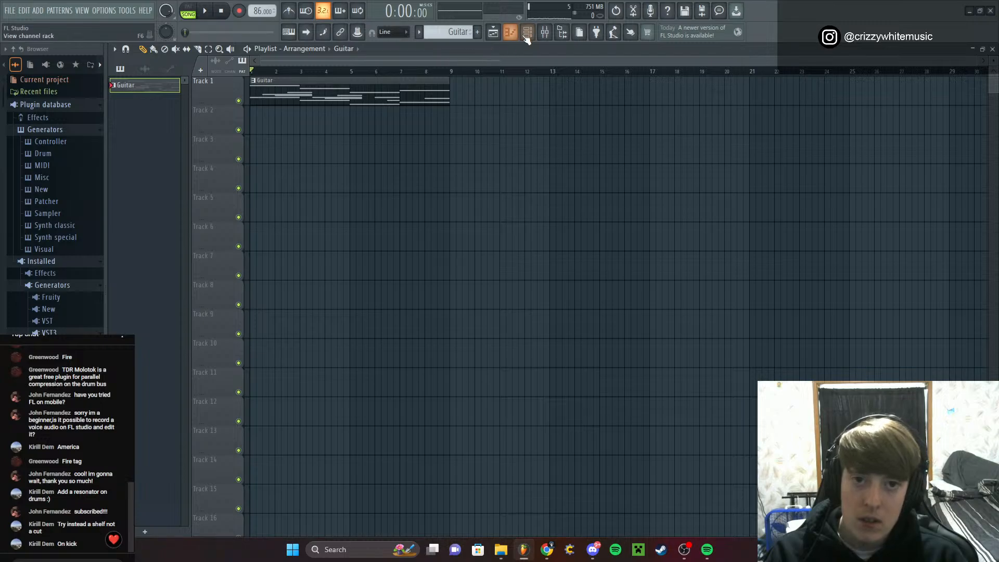
Load Fruity Parametric EQ 2 into the first effect slot of mixer Insert 5
left_click(542, 34)
left_click(902, 84)
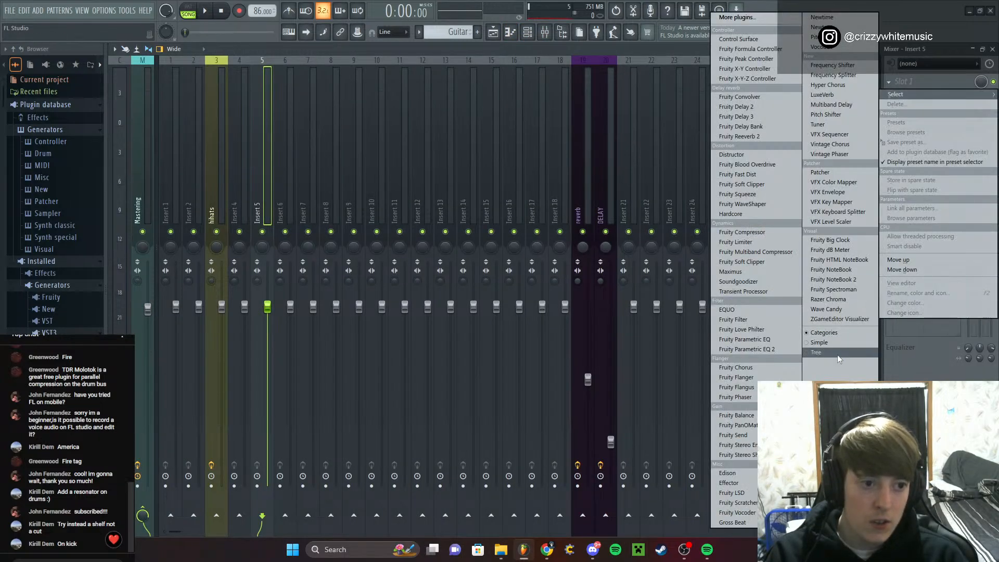
left_click(754, 349)
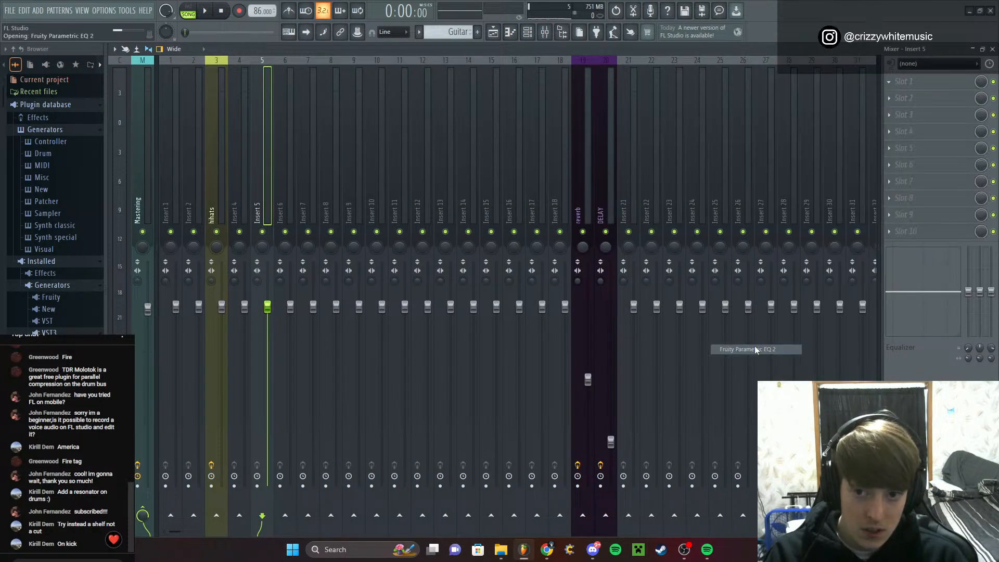
While playing the guitar, cut the EQ's low-shelf band 1 and band 2, set band 3 to about -1.0 dB, and boost bands 4 to 6
key("space")
right_click(216, 240)
mouse_move(231, 266)
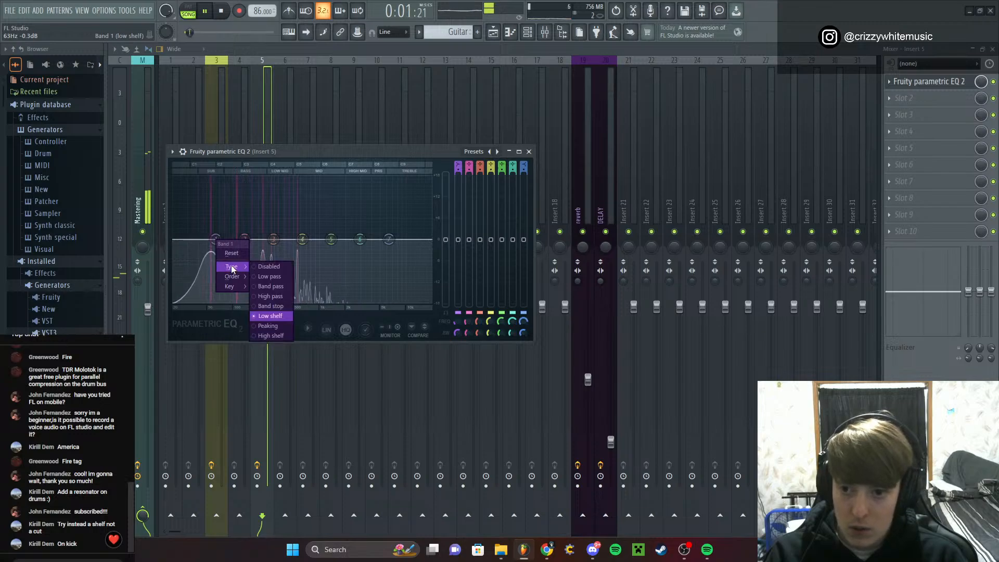
left_click(278, 316)
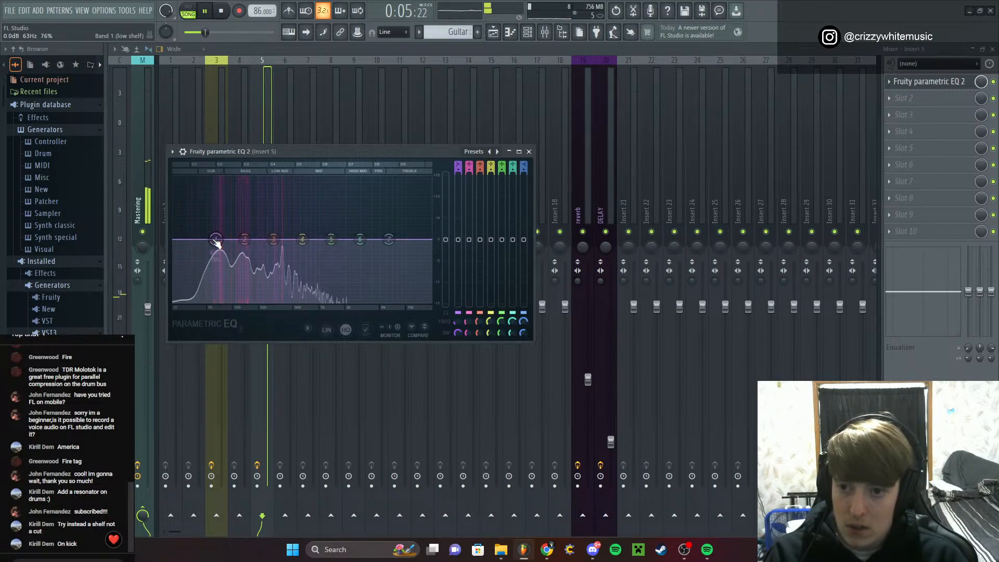
scroll(216, 242, "down", 3)
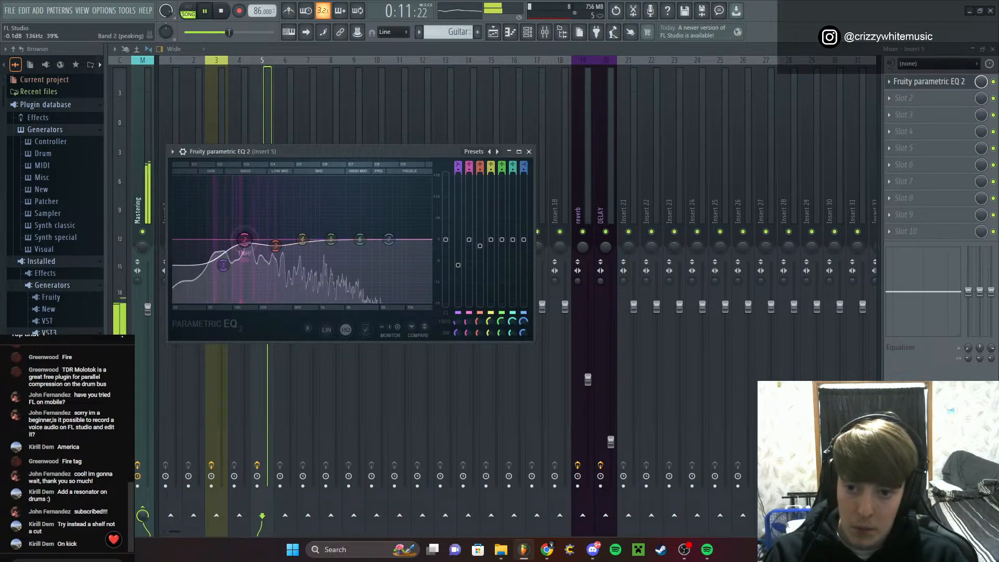
scroll(247, 242, "down", 2)
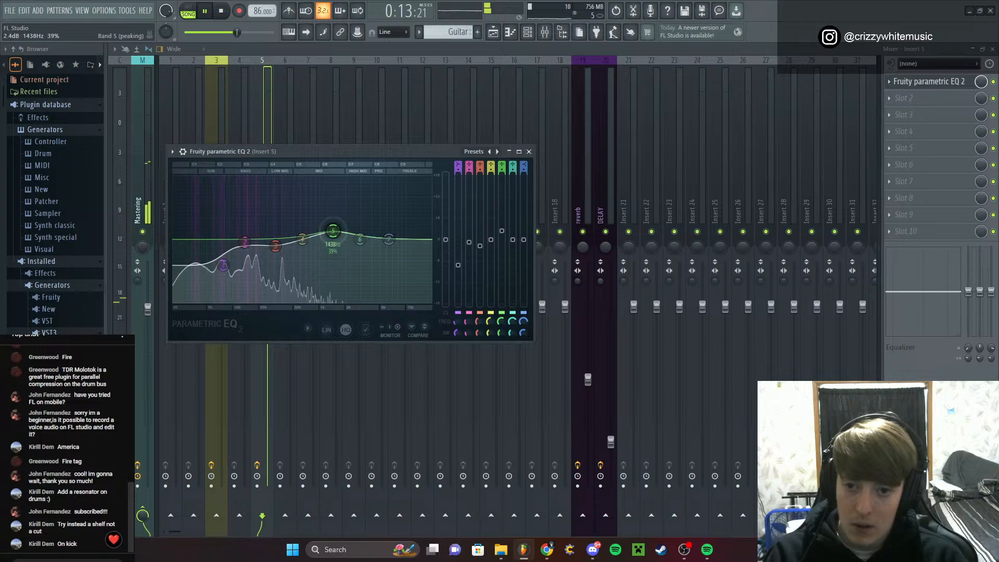
left_click_drag(512, 239, 468, 246)
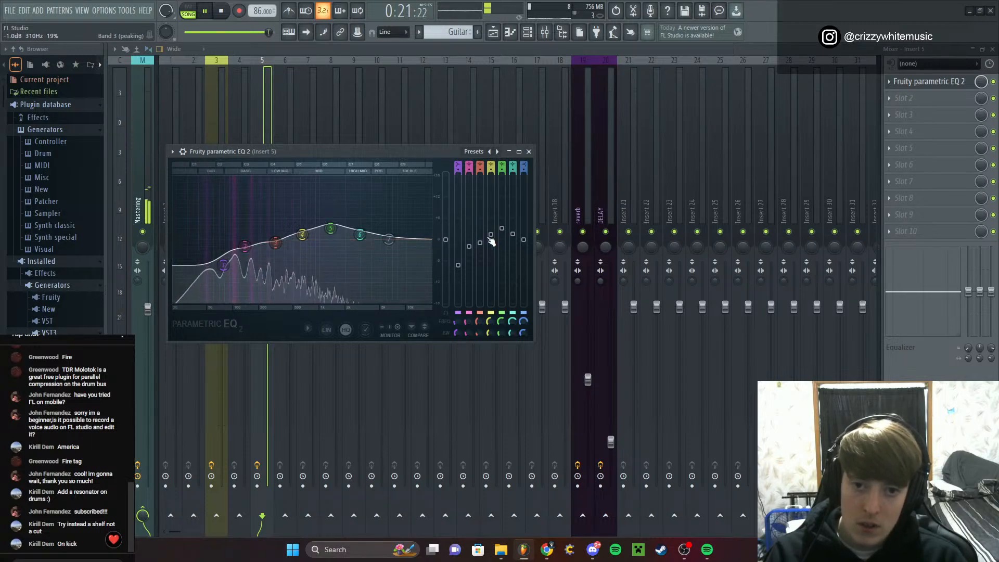
left_click(529, 152)
key("space")
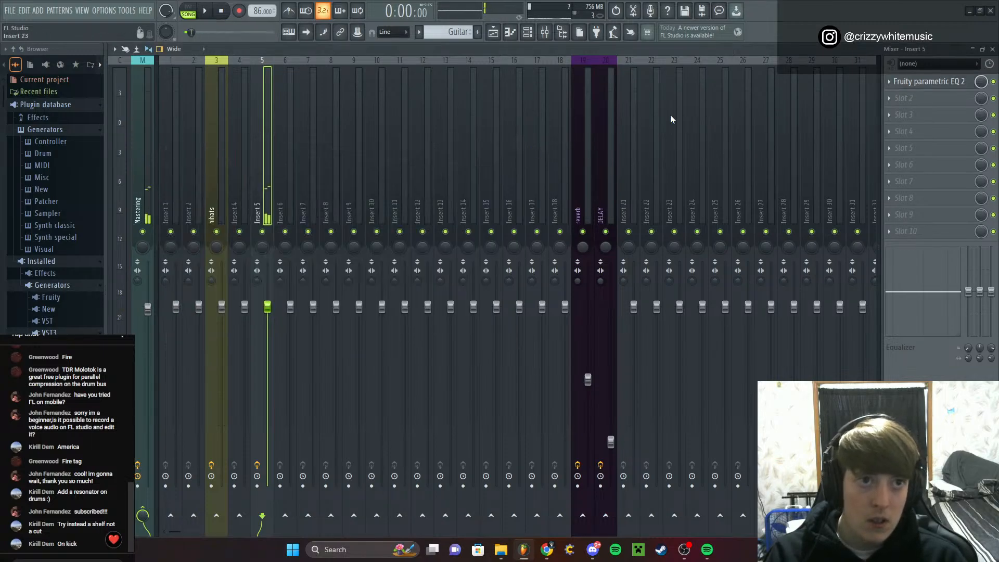
Find Blue Cat's Free Amp by searching for "blue" and load it into Insert 5's second effect slot
left_click(882, 98)
left_click(744, 21)
type("blue")
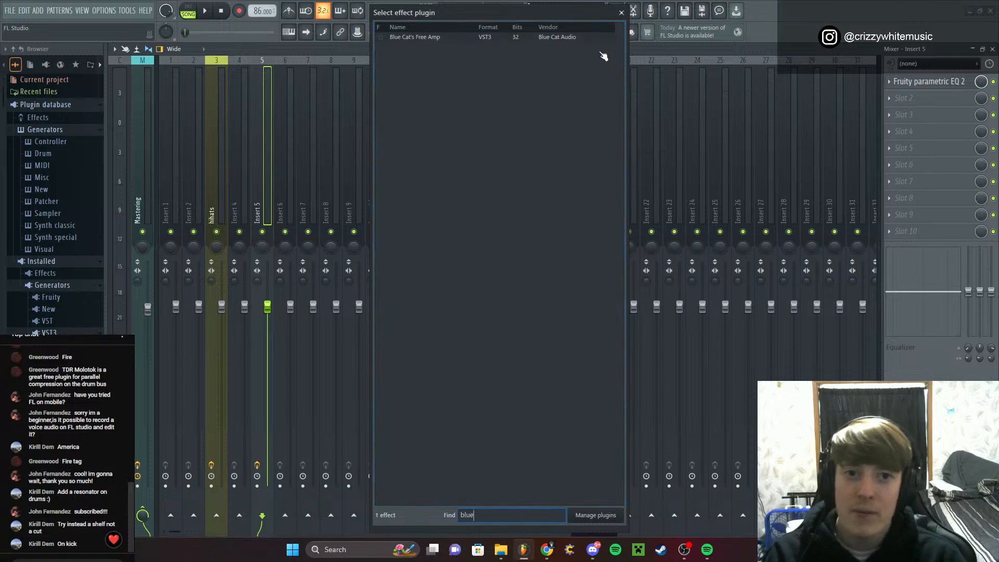
left_click(592, 41)
double_click(593, 38)
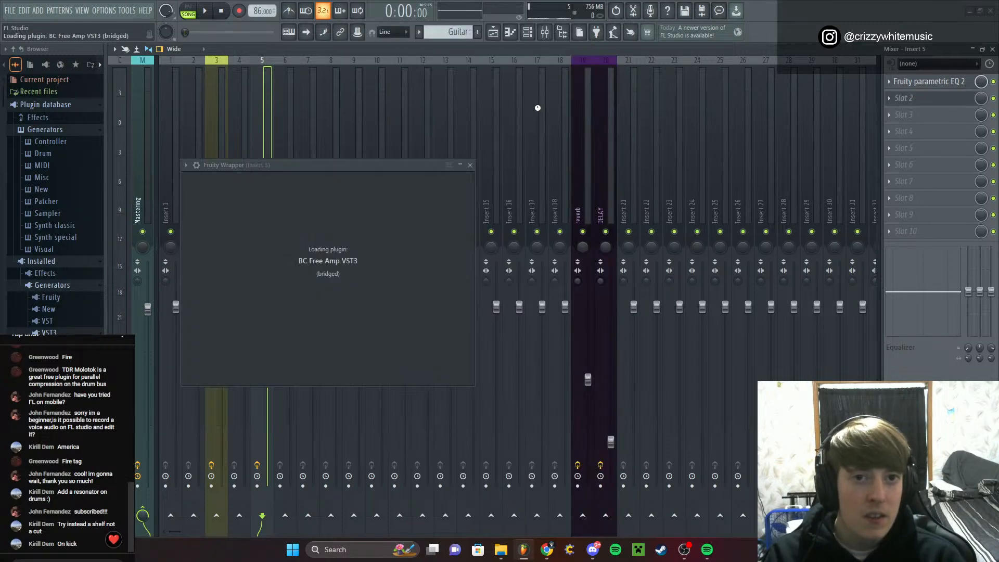
Load the amp's Classic Clean - Dirty factory preset and lower its mix level to about 56% during playback
left_click(352, 178)
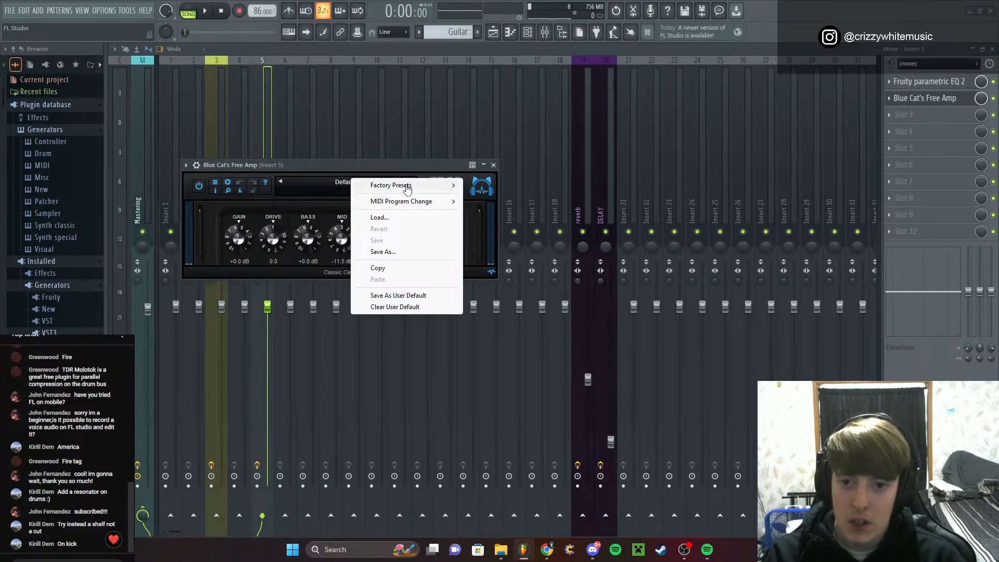
mouse_move(442, 187)
left_click(549, 233)
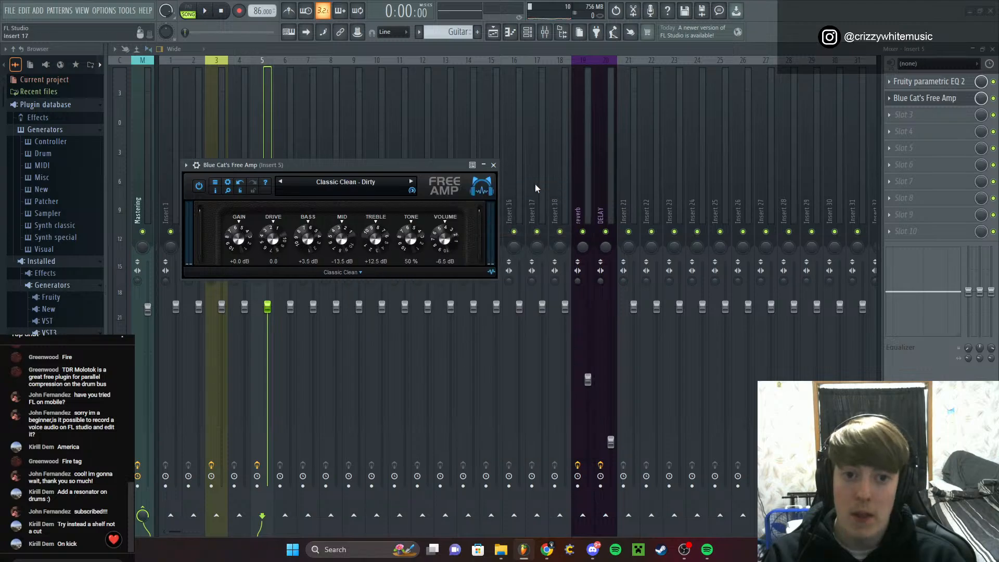
left_click(493, 165)
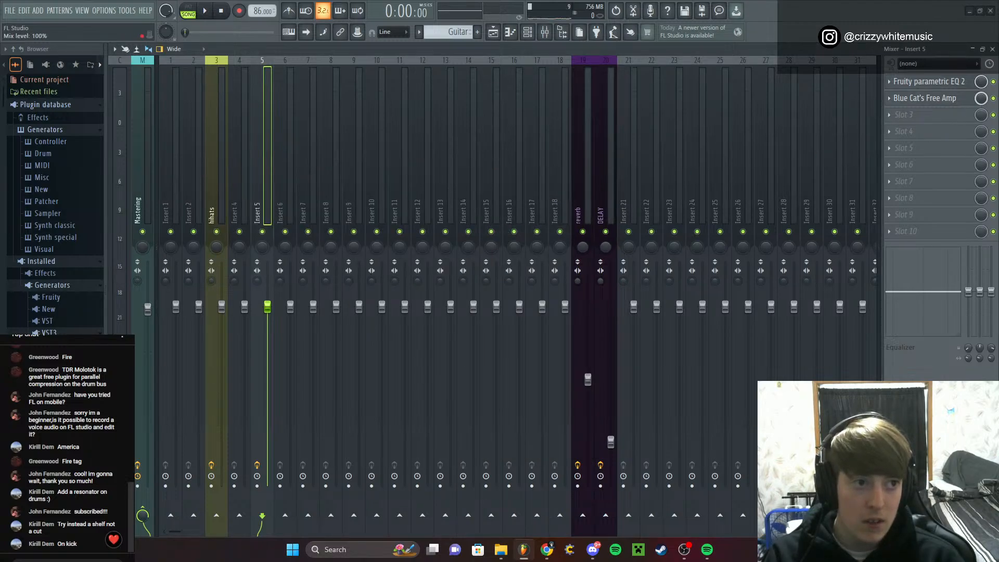
key("space")
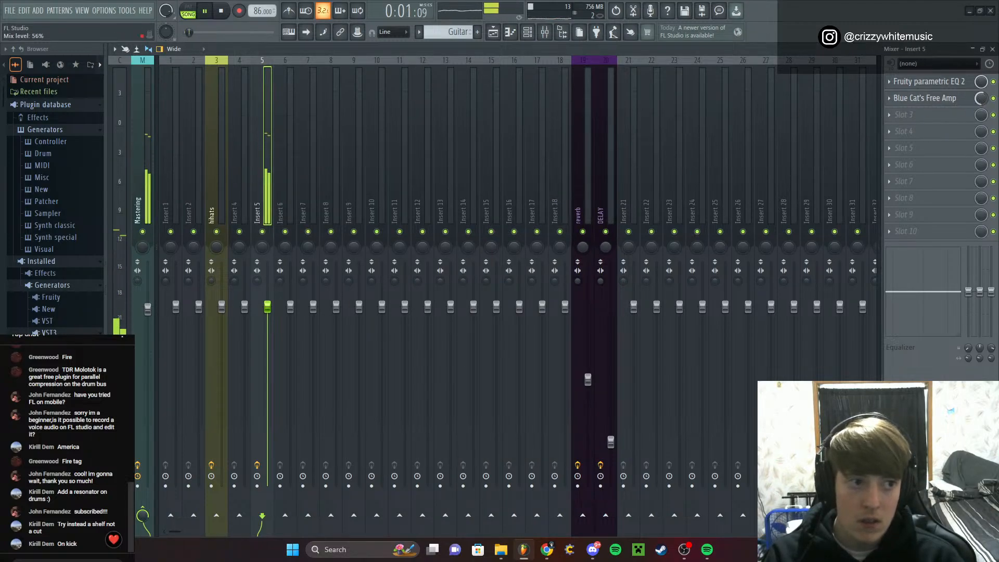
Add a second Fruity Parametric EQ 2 after the amp, cutting bands 6 and 7 deeply and raising band 5 slightly
left_click(903, 115)
left_click(746, 349)
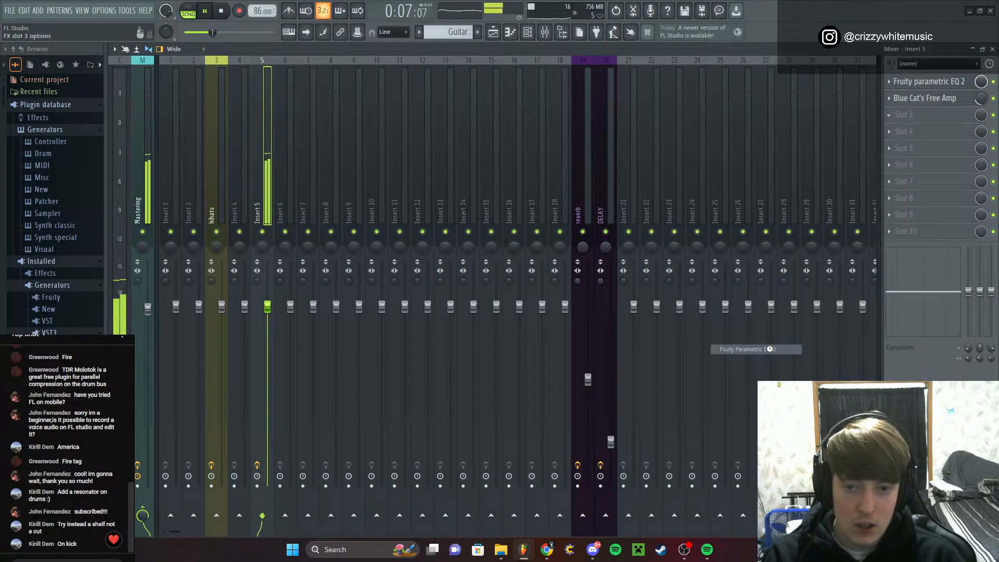
left_click_drag(539, 267, 540, 310)
left_click_drag(358, 266, 359, 262)
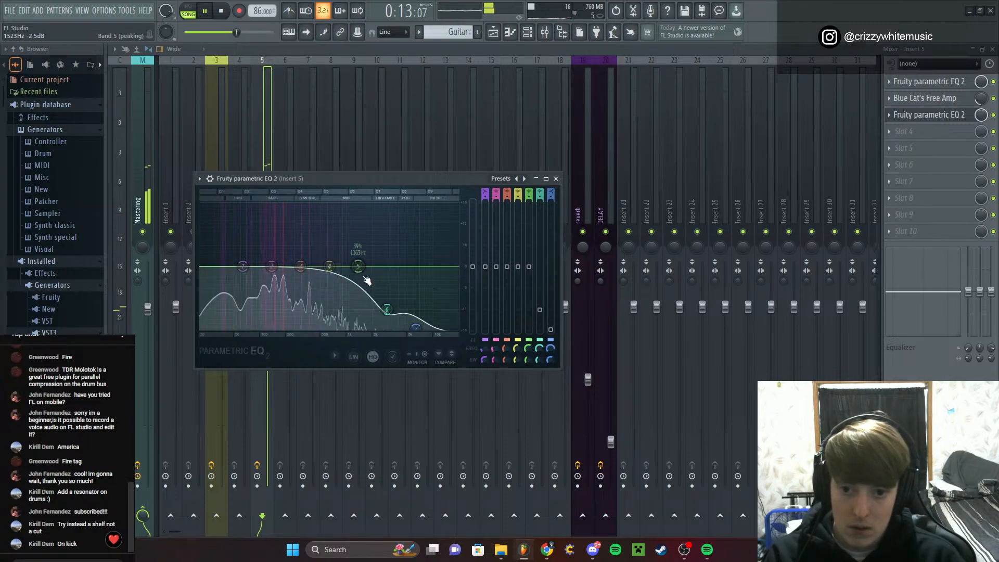
Set the second EQ's band 6 to about -9.0 dB at 2763 Hz with 84% bandwidth, and steepen band 7's high-shelf cut
left_click(386, 309)
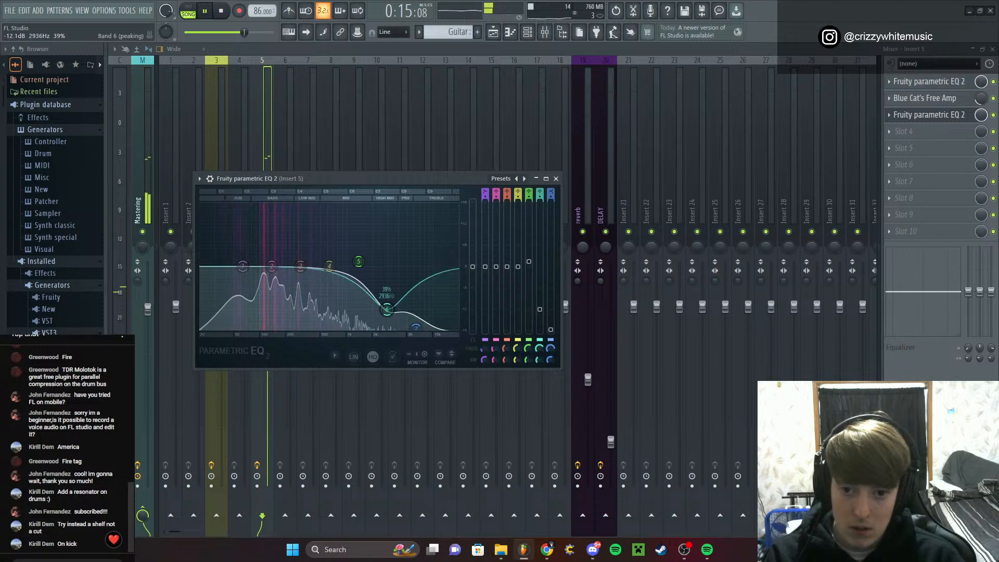
scroll(389, 303, "up", 3)
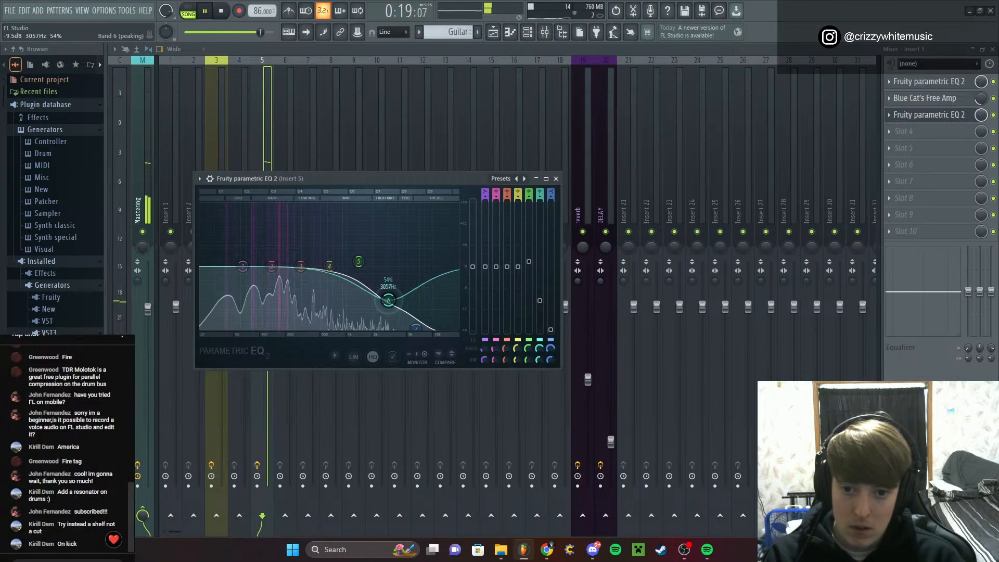
scroll(389, 301, "up", 3)
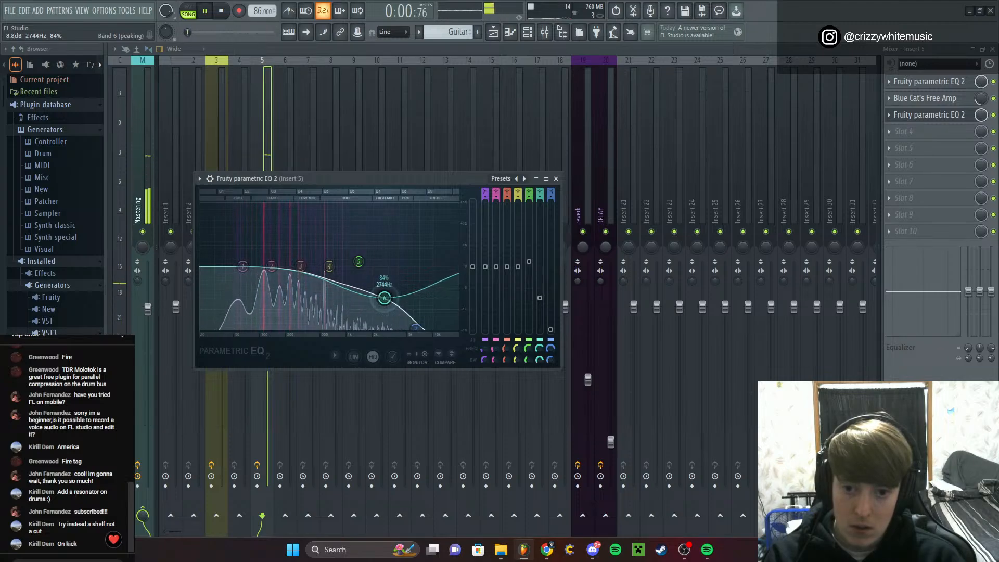
left_click(417, 328)
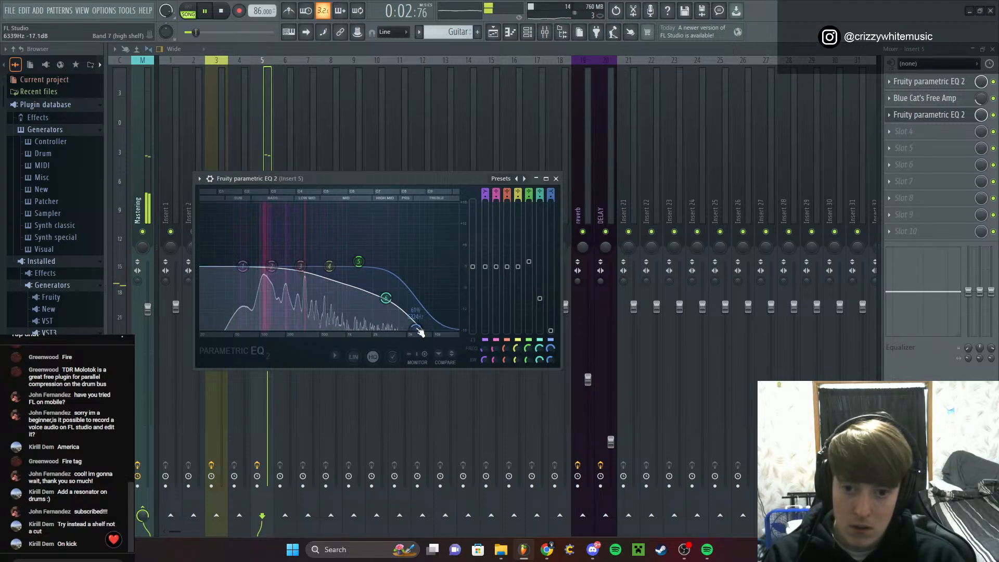
scroll(420, 332, "down", 3)
left_click(385, 299)
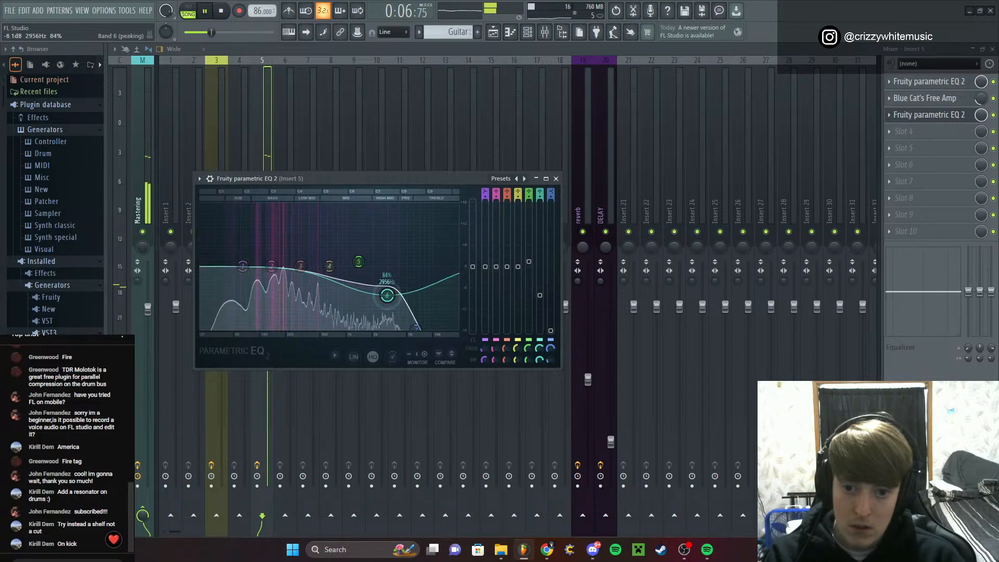
left_click_drag(387, 295, 385, 298)
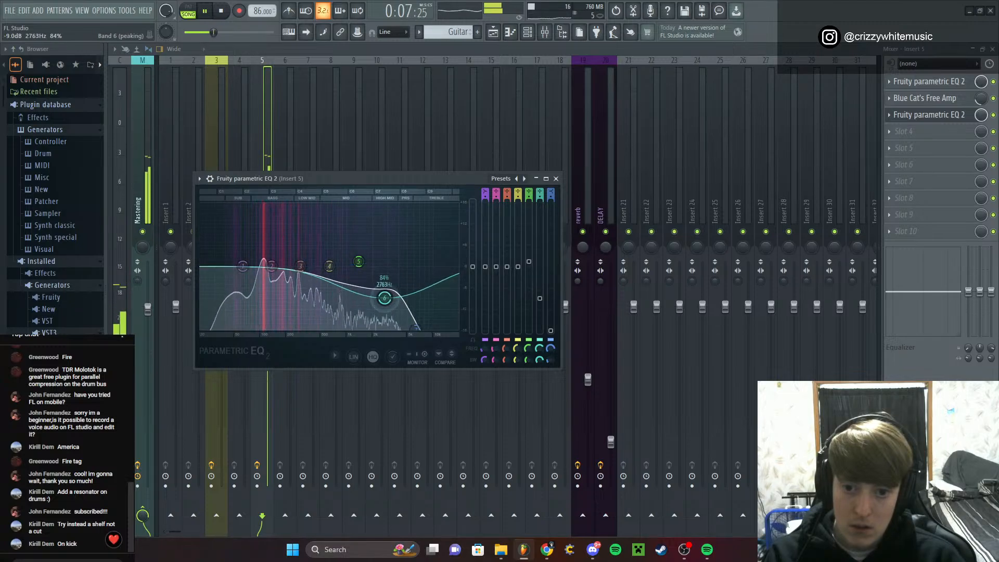
Stop playback and add Fruity Reeverb 2 with the Large Hall preset to Insert 5's ninth effect slot
left_click(556, 179)
key("space")
left_click(904, 215)
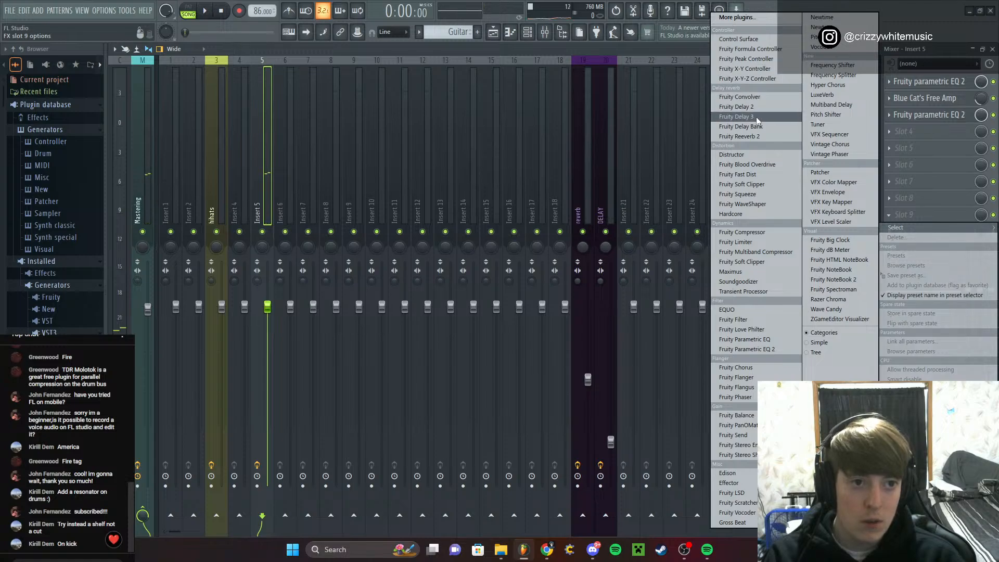
left_click(739, 137)
left_click(394, 152)
left_click(424, 186)
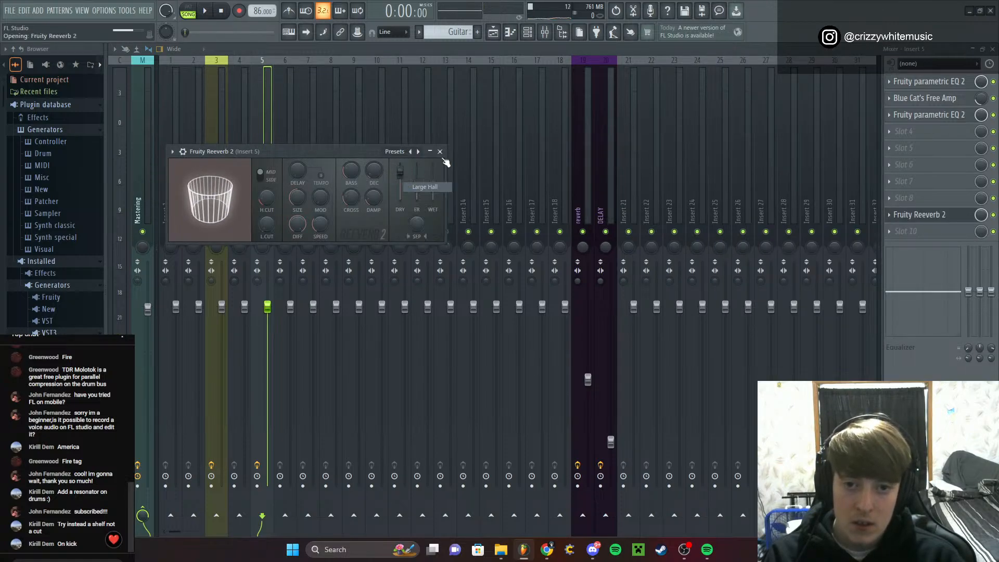
left_click(440, 151)
Play the song and route Insert 5 to the DELAY track with a send level of about 24%
key("space")
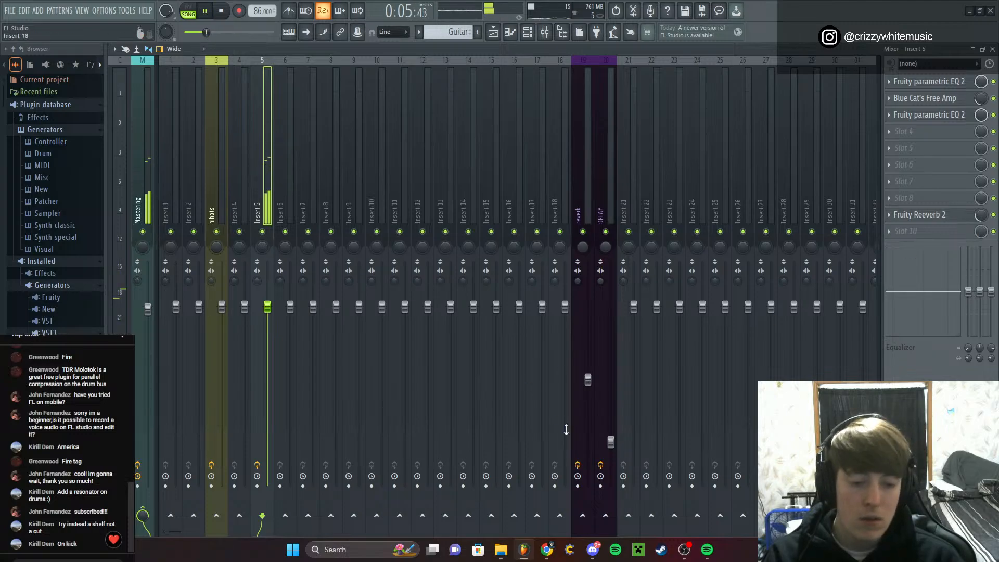
left_click(606, 516)
left_click_drag(605, 515, 606, 547)
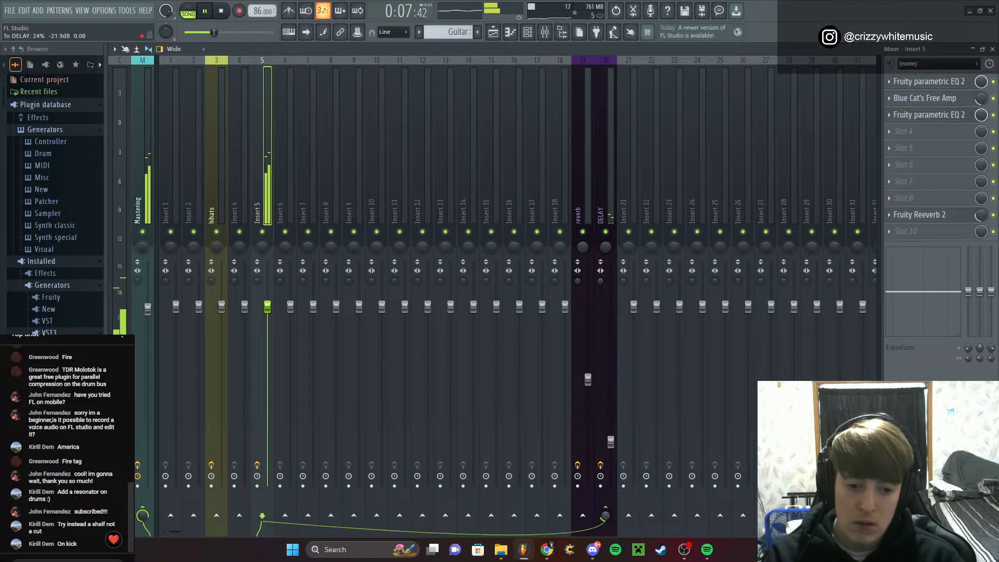
Load Fruity Chorus into Insert 5's fourth slot and set the Blue Cat's Free Amp mix level to about 40%
left_click(894, 131)
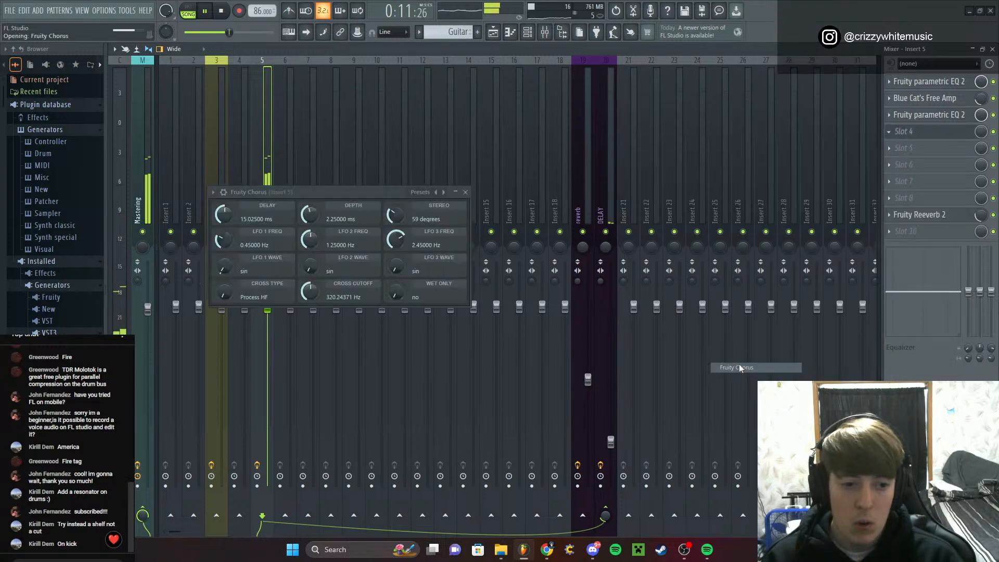
left_click(739, 367)
left_click(421, 192)
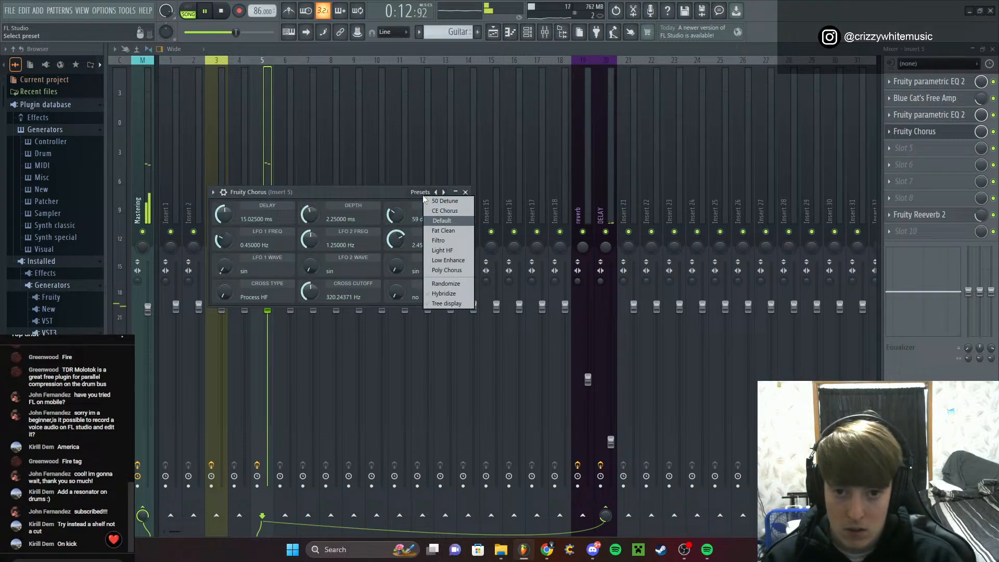
left_click(466, 192)
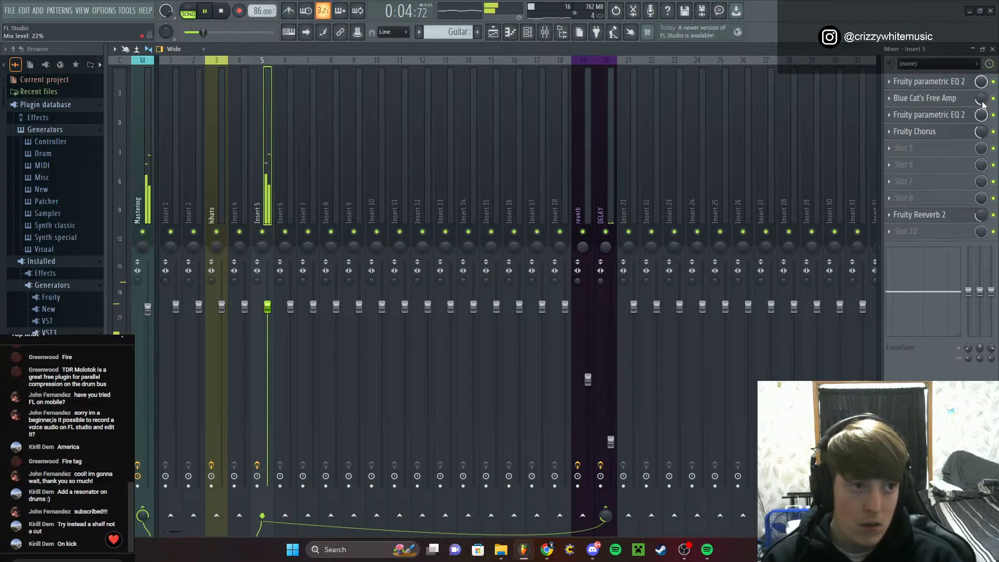
left_click_drag(981, 99, 981, 91)
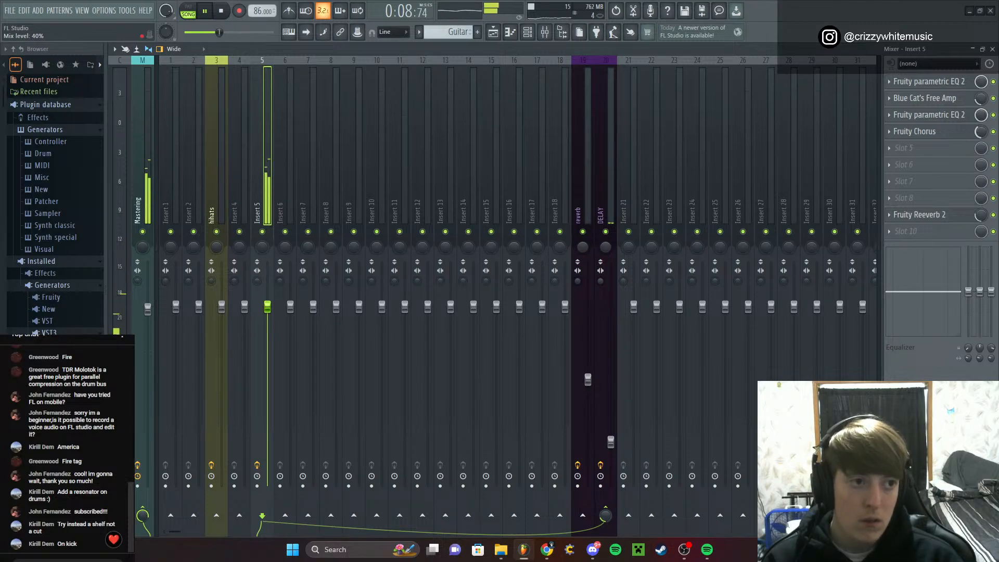
Open the Guitar pattern's notes in the piano roll and transpose all of them up one octave
left_click(992, 49)
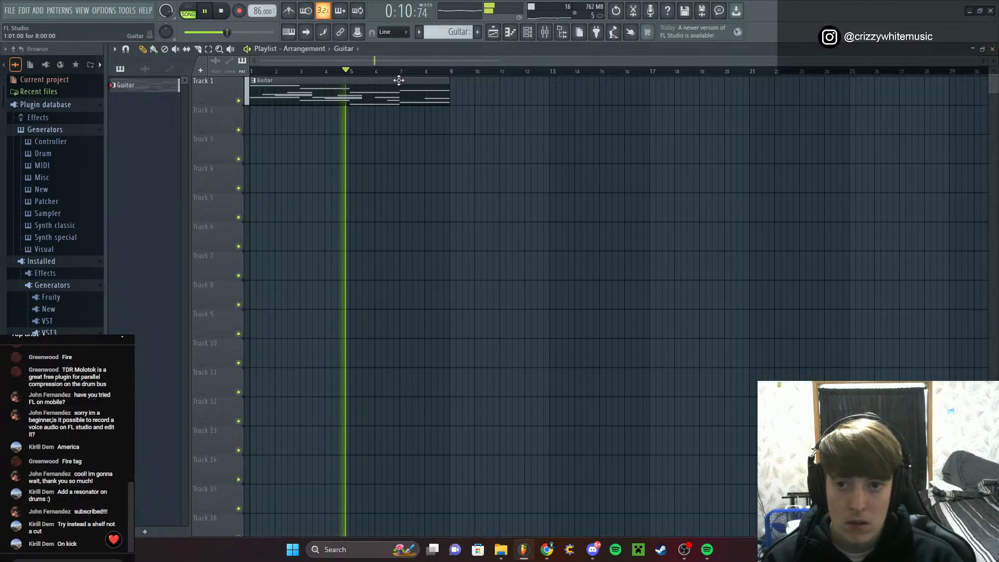
key("space")
double_click(376, 87)
left_click_drag(525, 63, 76, 70)
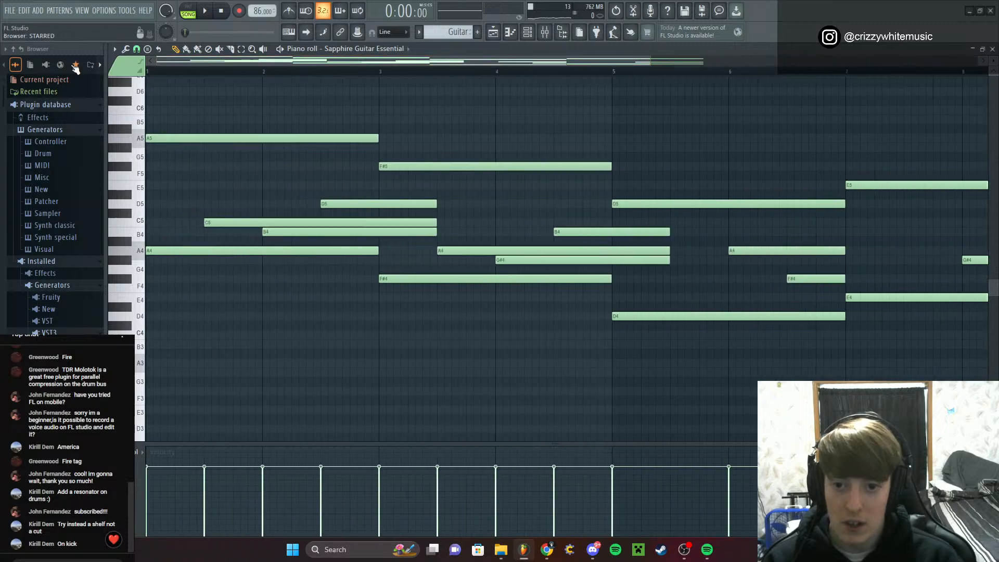
key("ctrl+a")
key("ctrl+Up")
key("space")
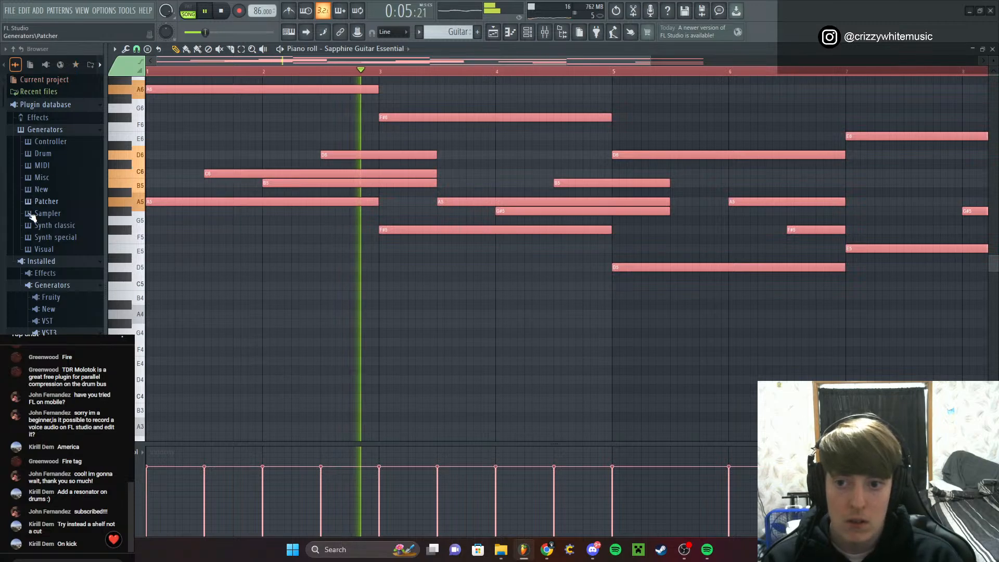
left_click(395, 283)
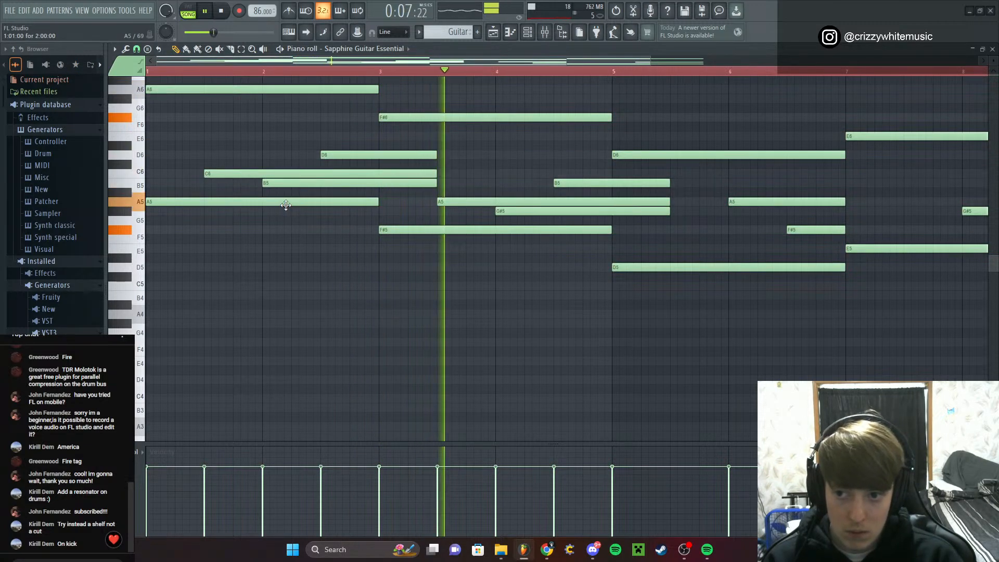
Add two-bar low-octave notes under the melody: A4 at bar 1, F#4 at bar 3, D4 at bar 5 and E4 at bar 7
key("space")
left_click(187, 312)
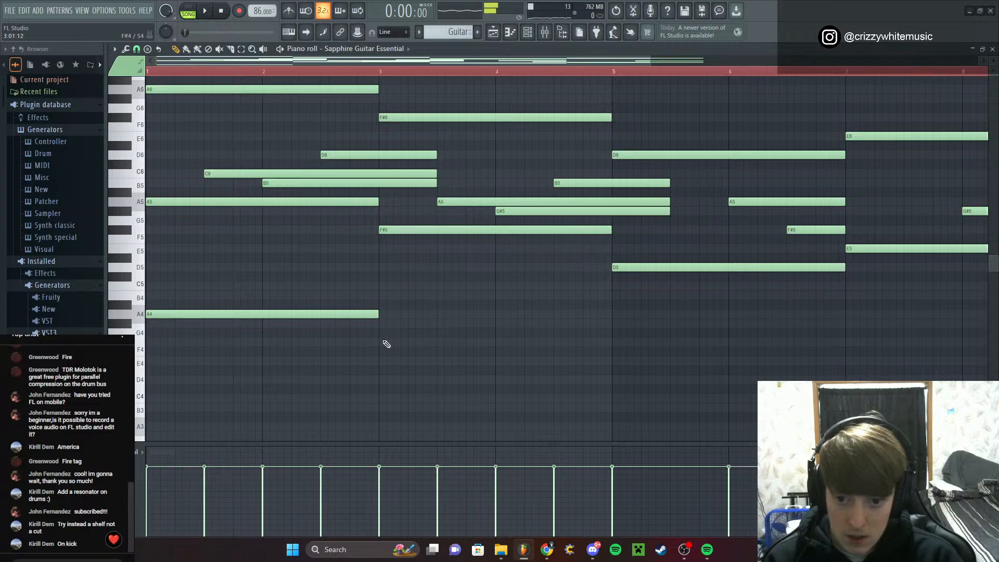
left_click_drag(381, 369, 432, 333)
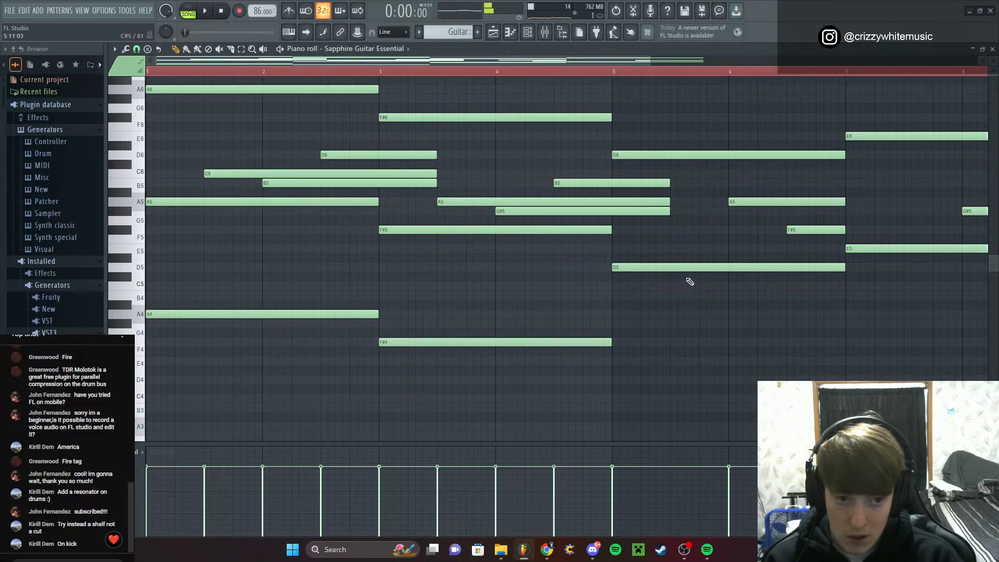
left_click_drag(619, 360, 640, 383)
key("space")
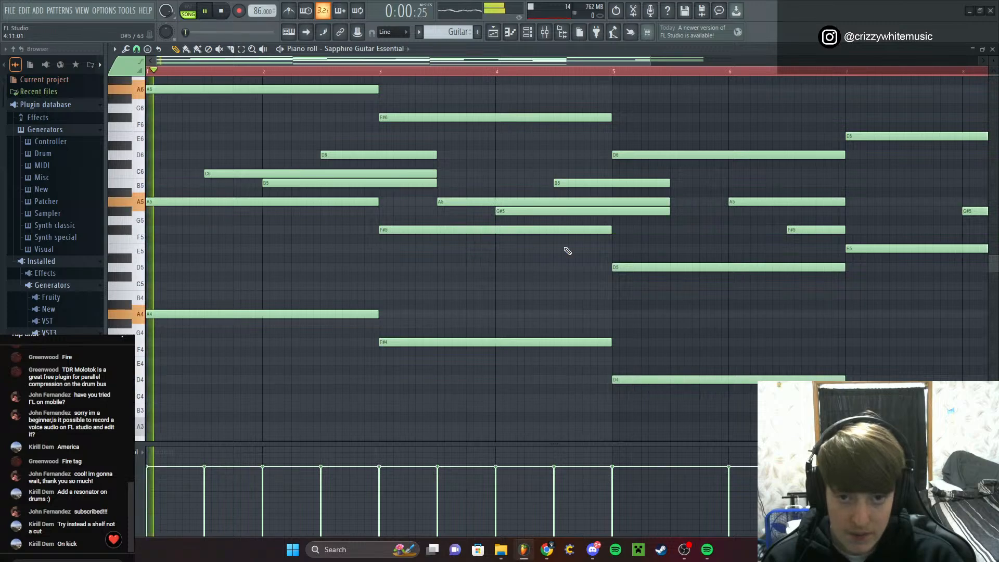
left_click_drag(455, 61, 643, 119)
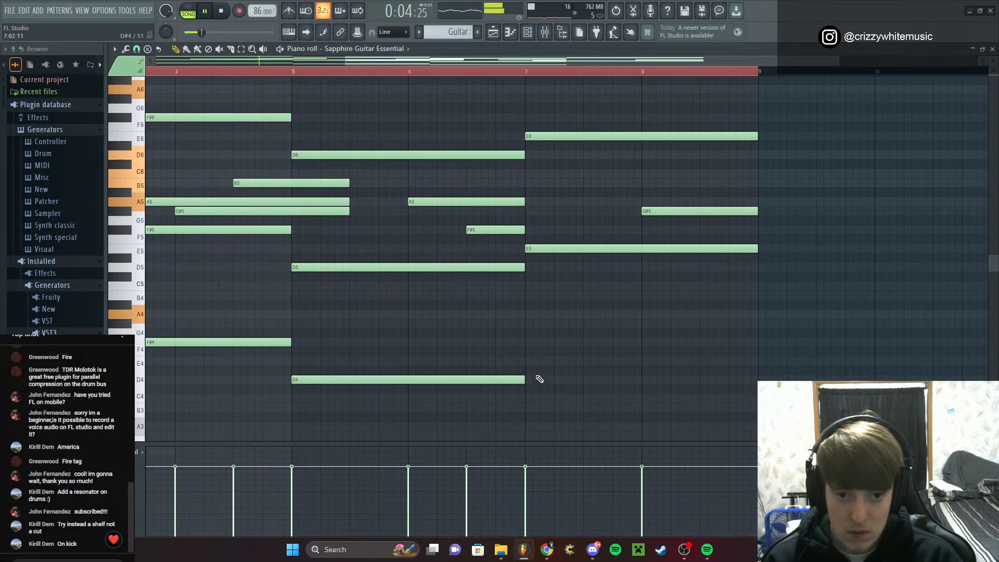
left_click(529, 364)
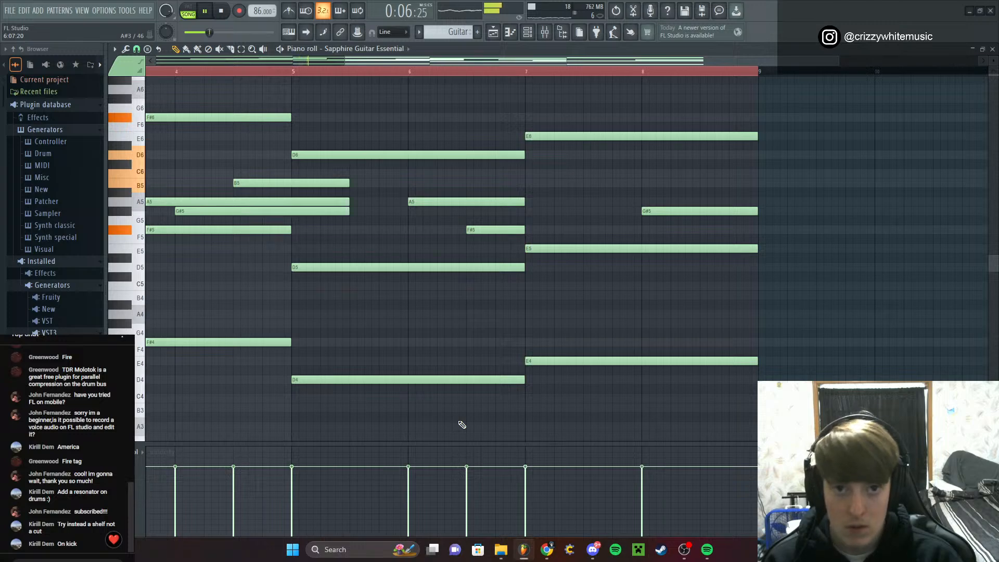
Lengthen the A5 and F#5 notes of bar 6 into bar 7, and start the final G#5 note slightly earlier
left_click_drag(493, 61, 588, 233)
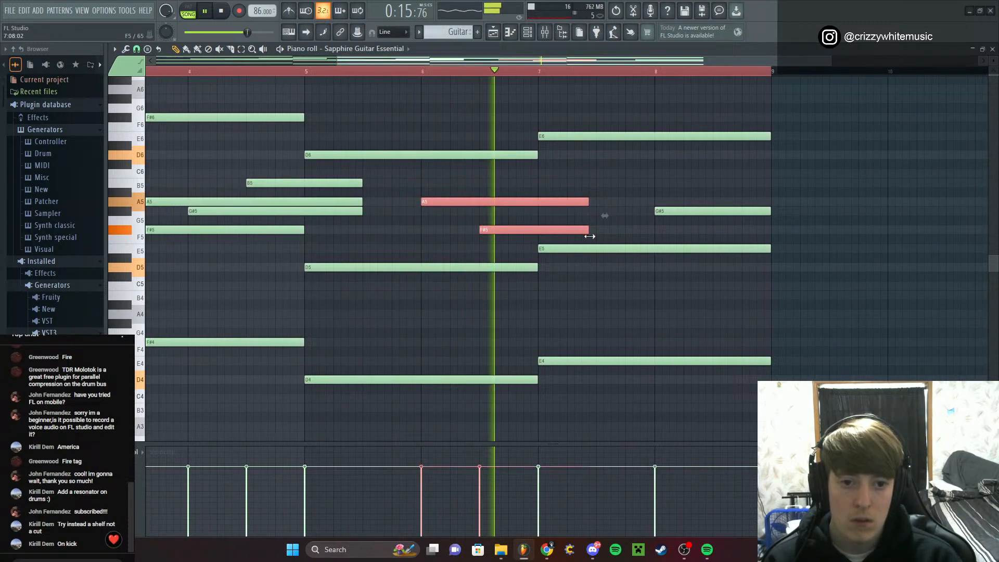
left_click(607, 211, "ctrl")
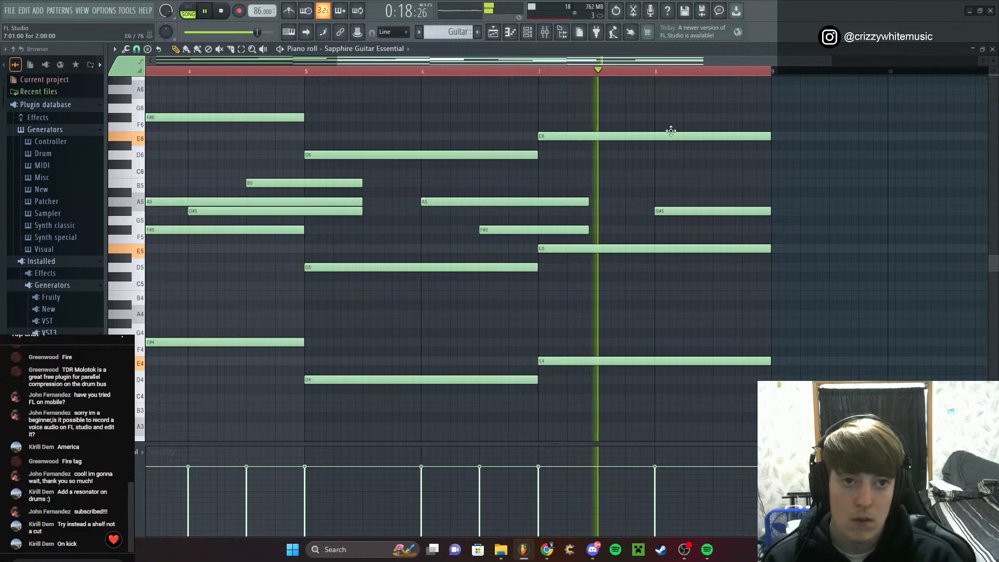
scroll(754, 93, "down", 2)
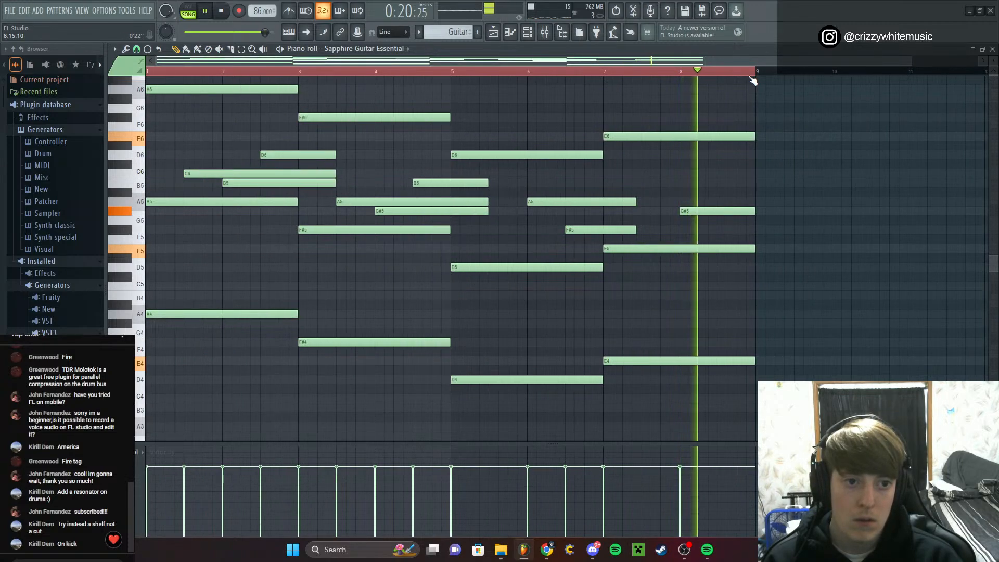
mouse_move(739, 212)
left_mouse_down()
mouse_move(719, 212)
mouse_move(755, 212)
left_mouse_up()
left_click(625, 72)
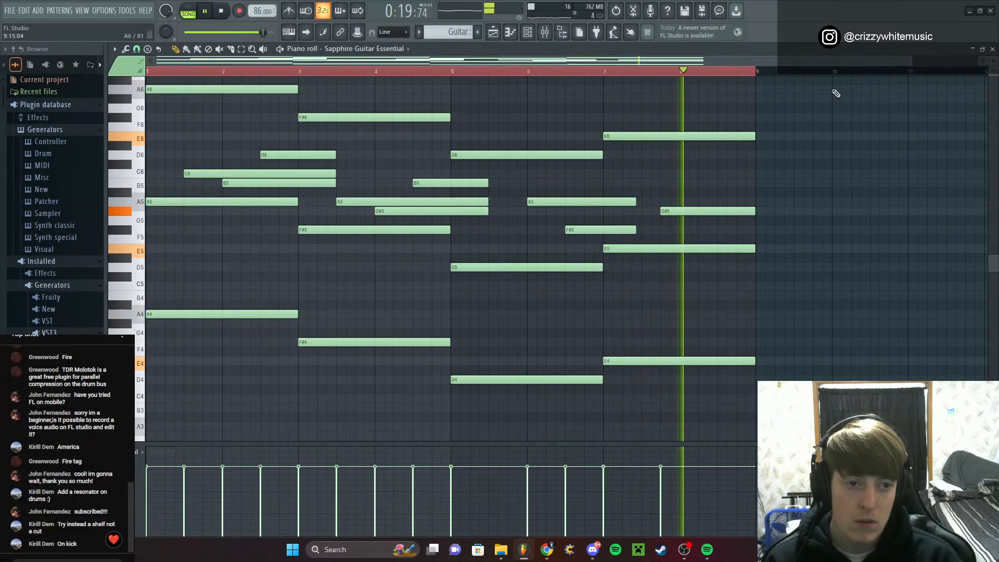
Return to the Playlist and place a second Guitar clip on Track 1 at bar 9
left_click(992, 49)
key("space")
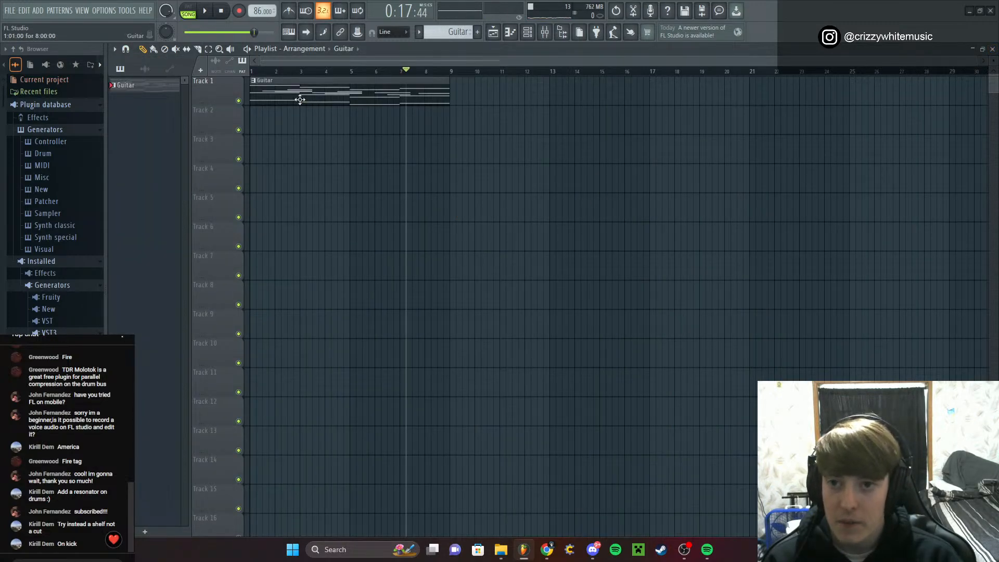
left_click(456, 99)
left_click_drag(412, 72, 154, 117)
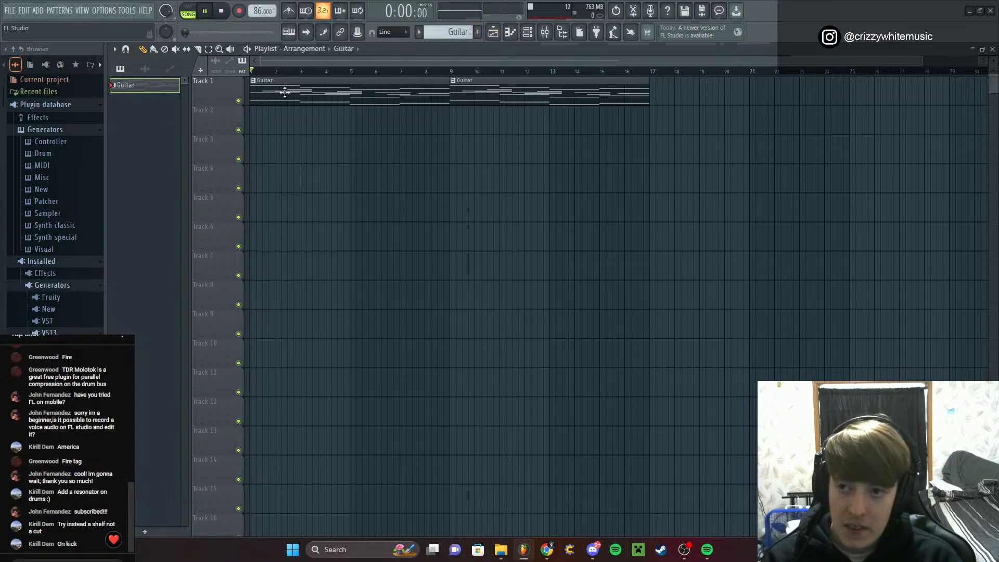
key("space")
key("space")
Create two new patterns named "clap snare" and "kick"
left_click(477, 32)
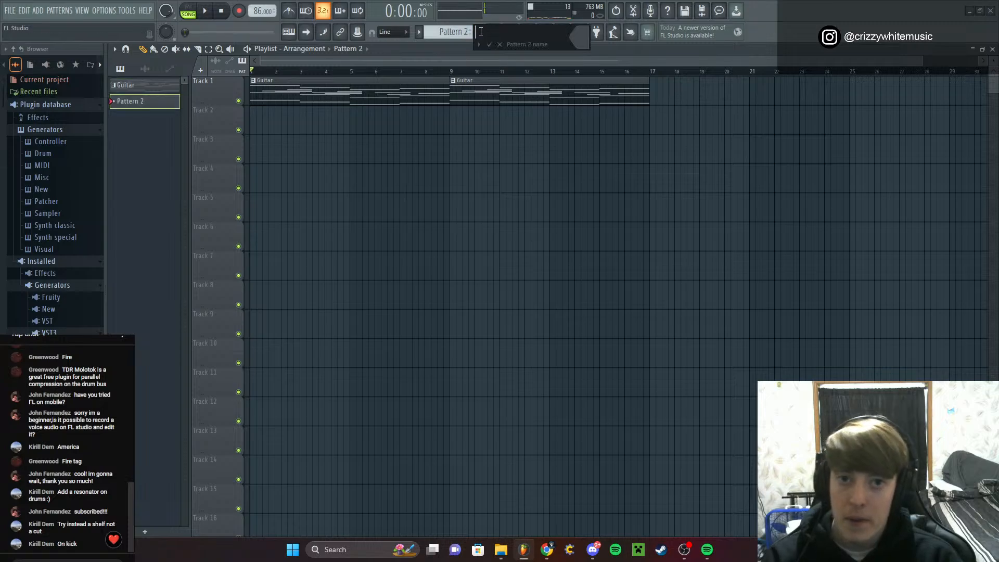
type("clap snare")
key("Return")
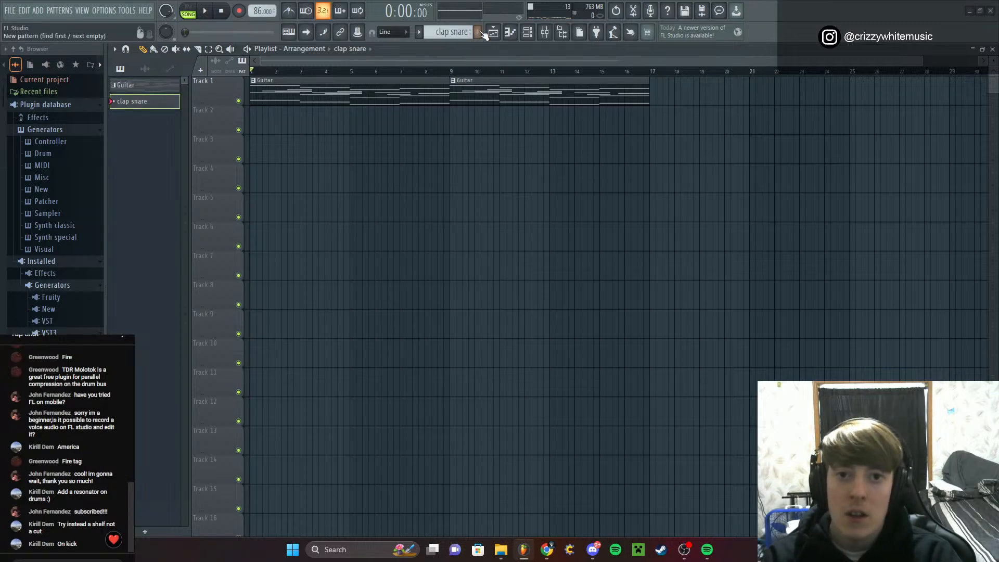
left_click(477, 32)
type("kick")
key("Return")
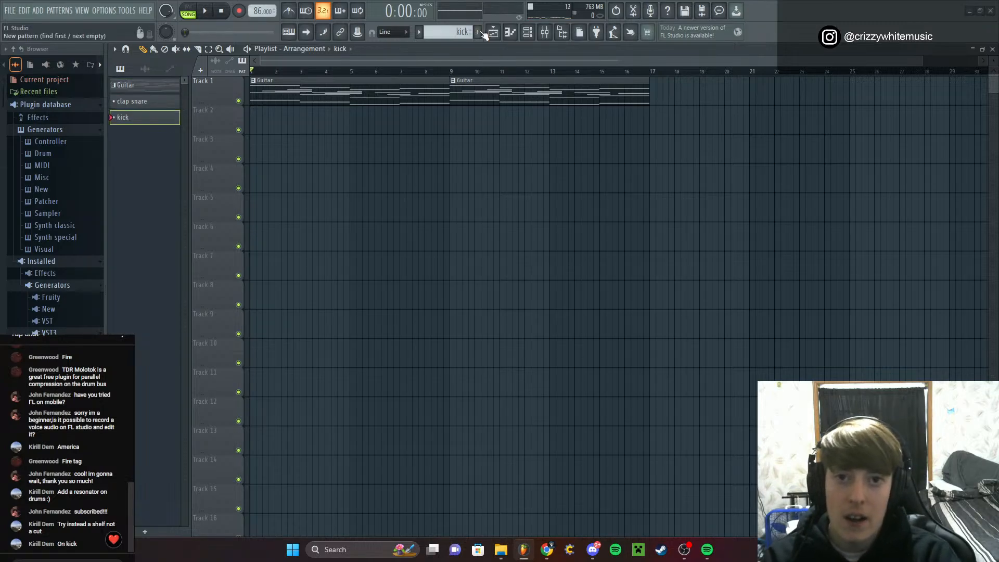
Create two more patterns named "Bass" and "Hihats"
left_click(478, 32)
type("Bass")
key("Return")
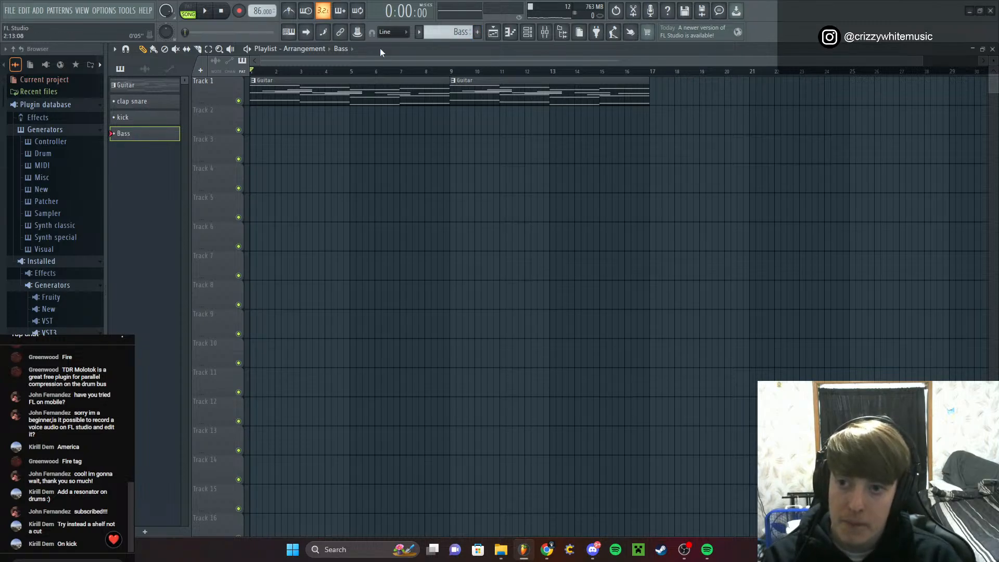
left_click(478, 32)
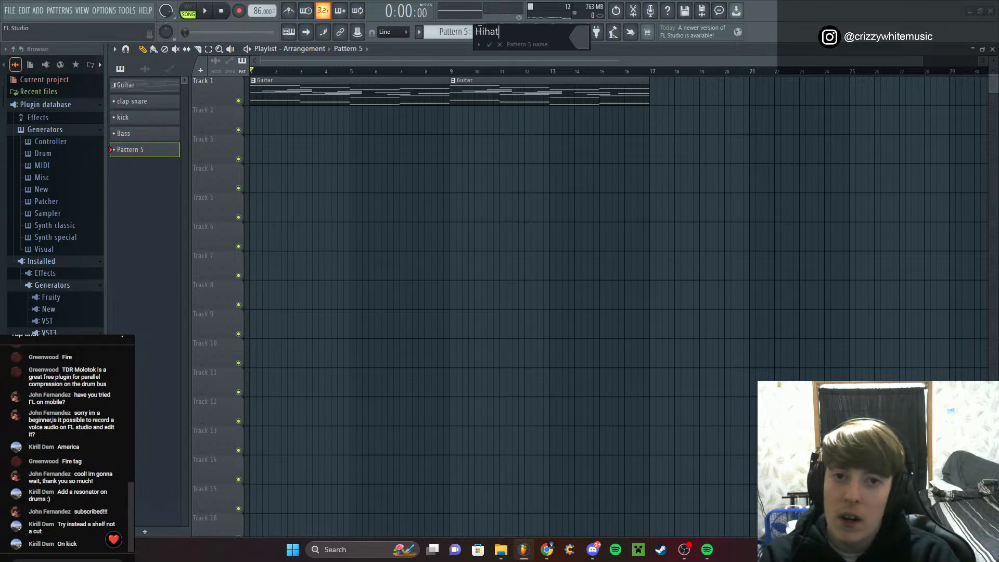
type("Hihats")
key("Return")
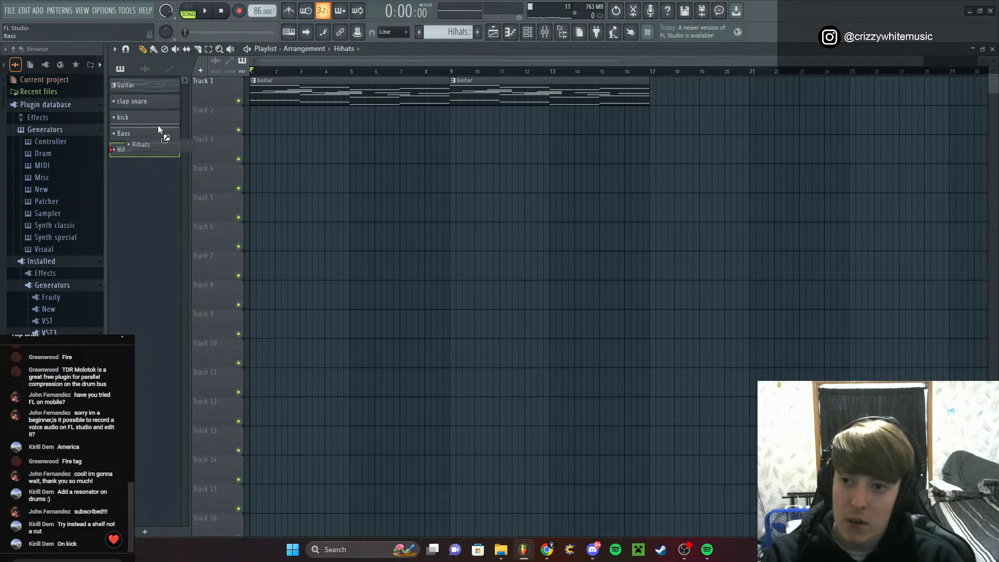
Reorder the pattern list so Bass and Hihats come directly after Guitar, ahead of clap snare and kick
left_click_drag(159, 129, 150, 99)
left_click_drag(143, 151, 147, 95)
scroll(434, 73, "up", 3)
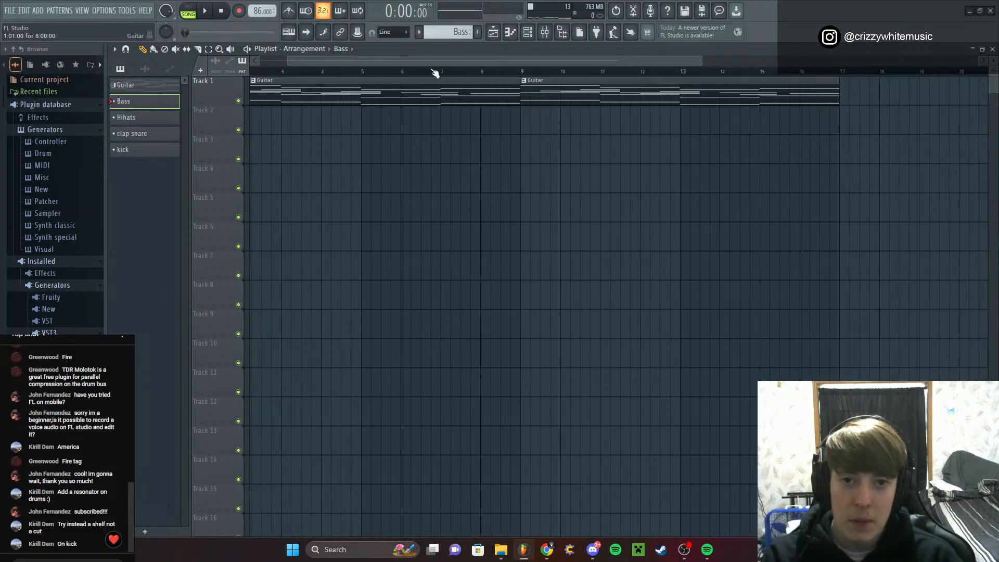
left_click_drag(445, 59, 323, 78)
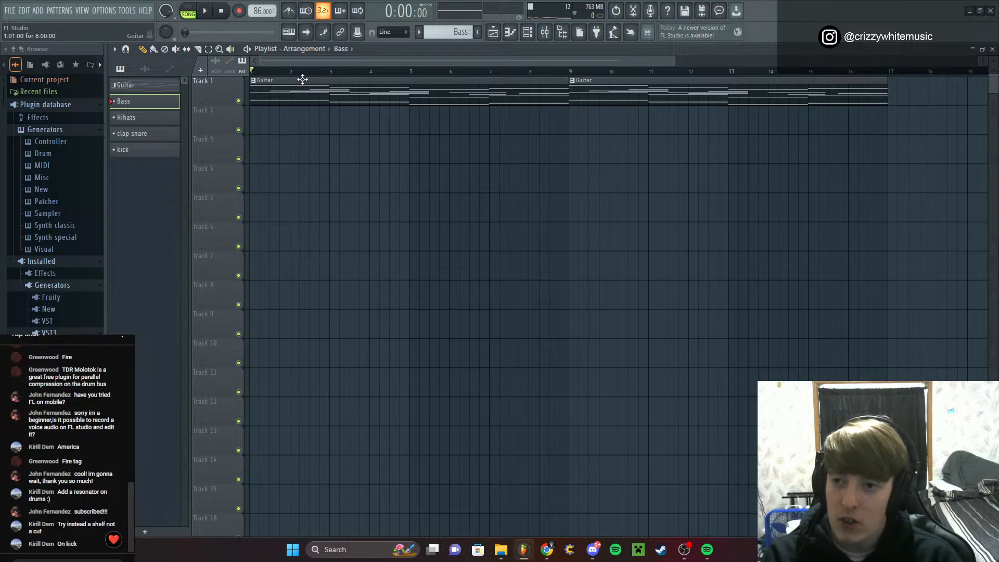
Place a third Guitar clip on Track 1 at bar 17 and make clap snare the active pattern
left_click(166, 136)
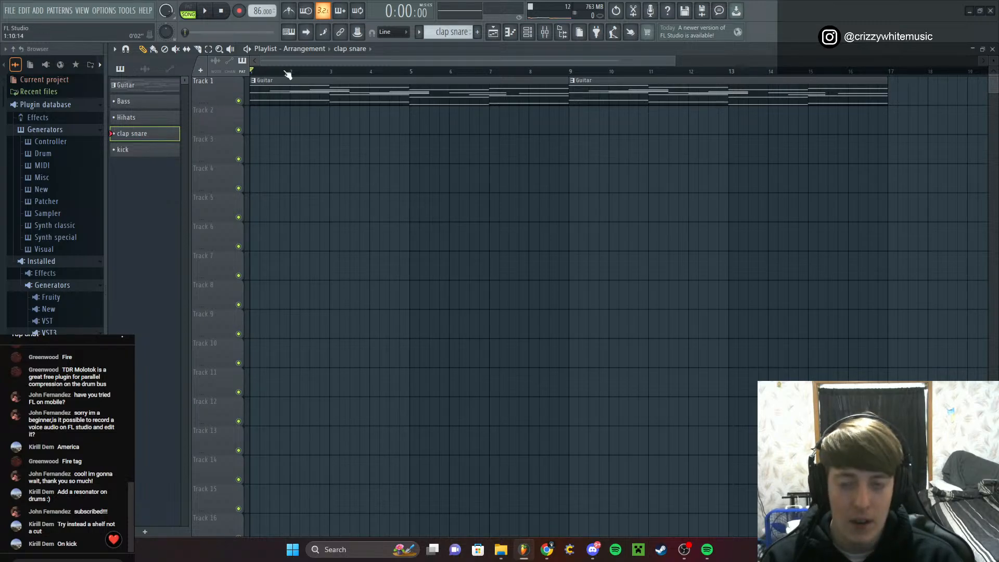
left_click_drag(346, 59, 313, 79)
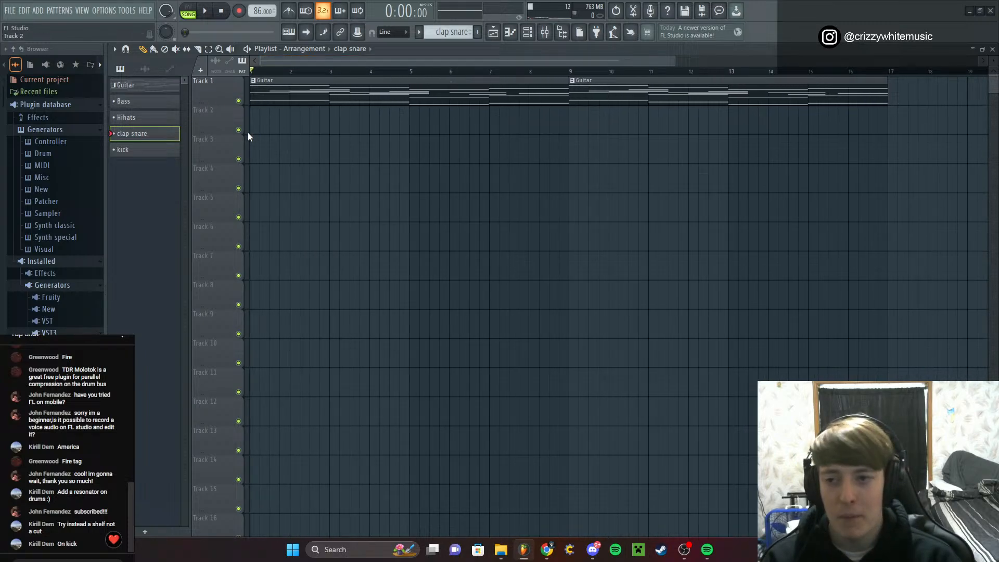
left_click(814, 98)
left_click(890, 94)
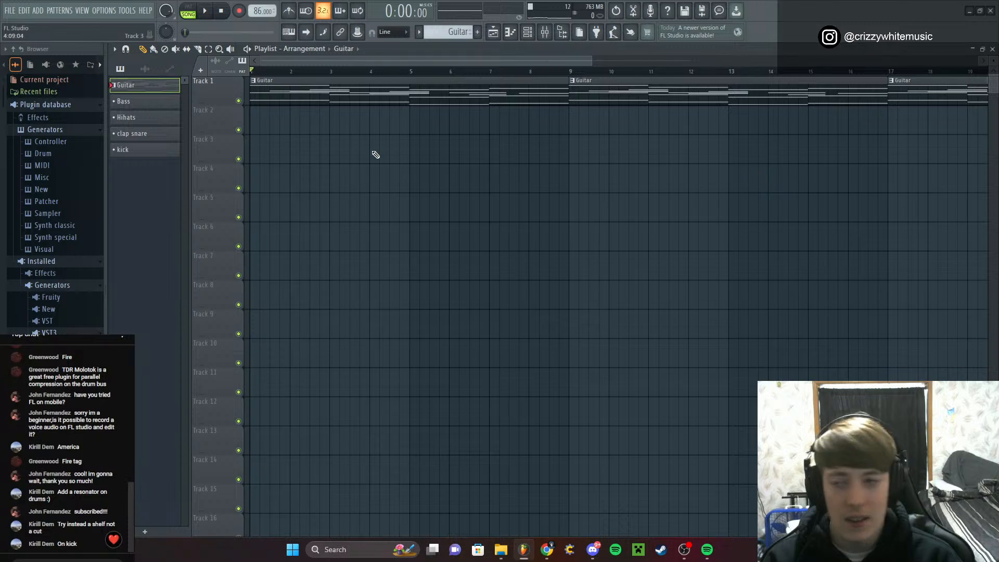
left_click(134, 137)
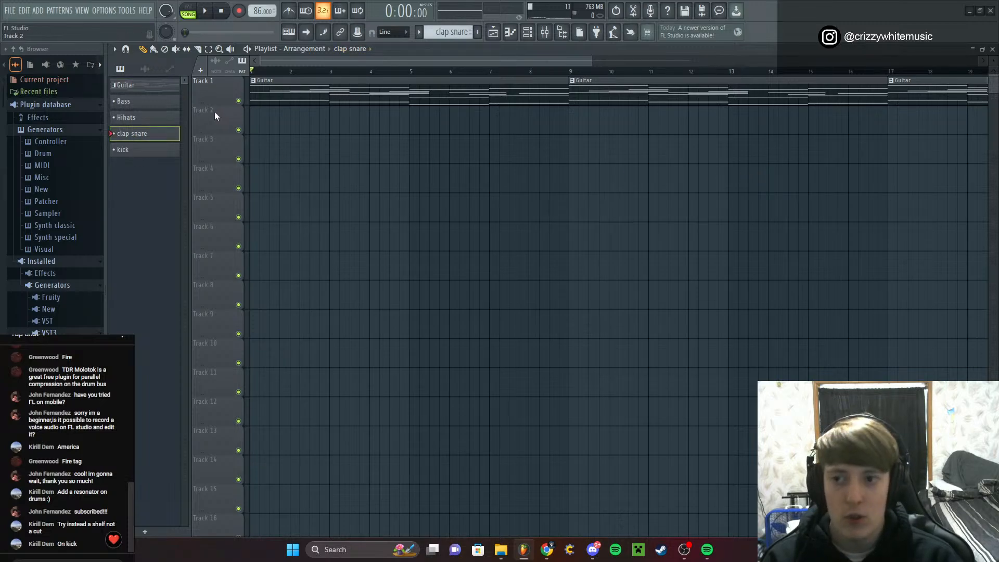
Place a clap snare clip on Track 4 and a kick clip on Track 5 at bar 9 of the playlist
left_click(127, 101)
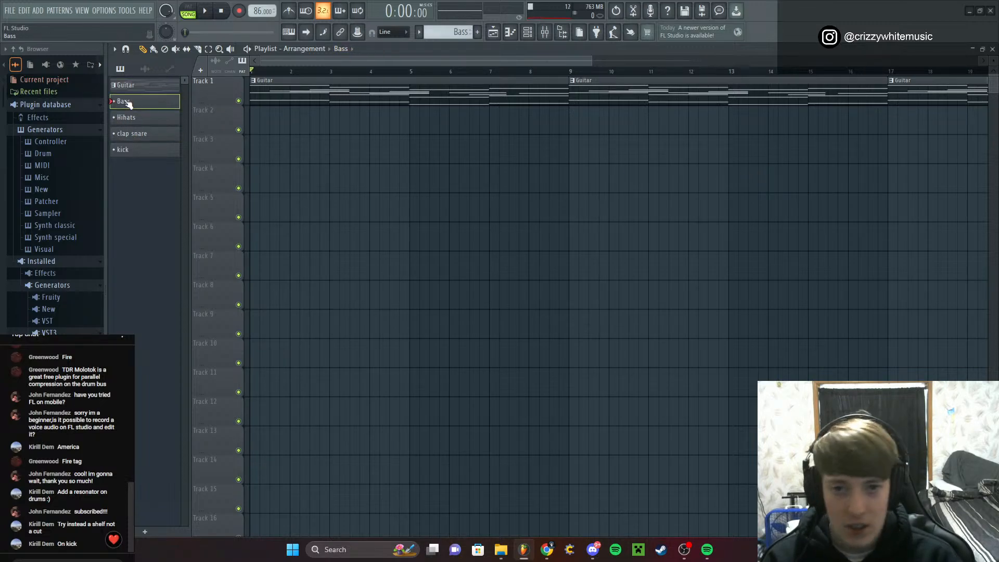
left_click(146, 150)
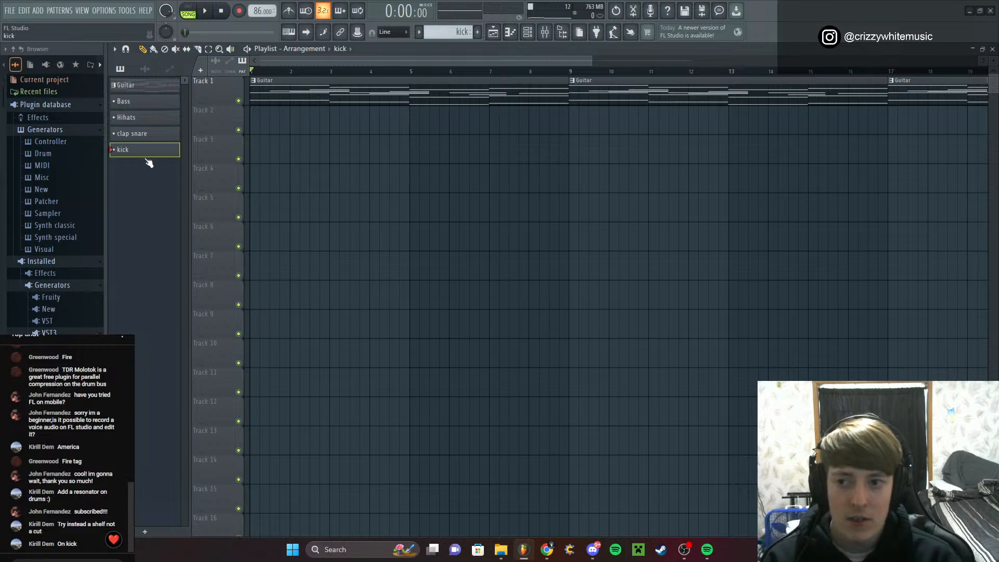
left_click(156, 140)
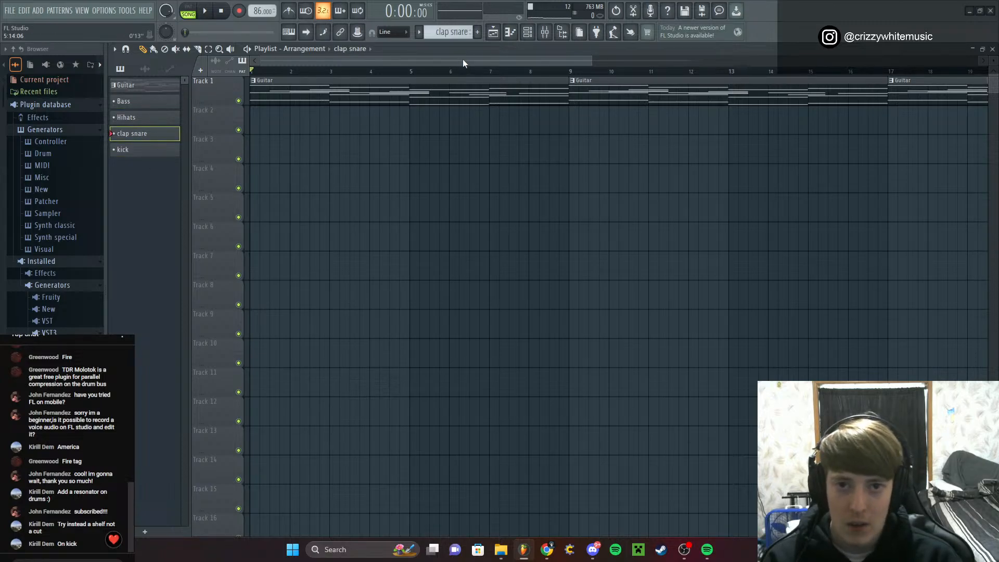
left_click_drag(463, 61, 526, 89)
left_click(428, 182)
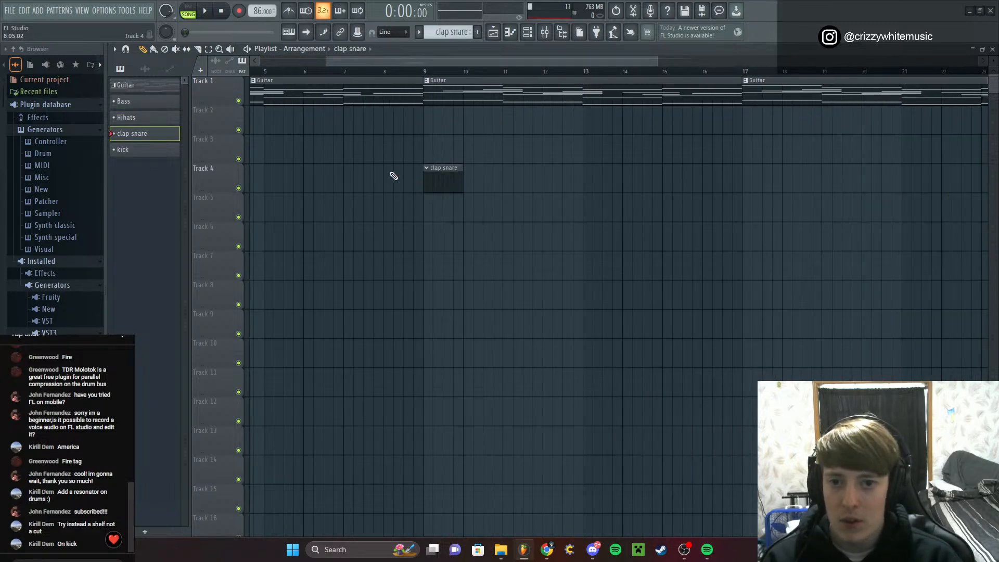
left_click(142, 153)
left_click(435, 216)
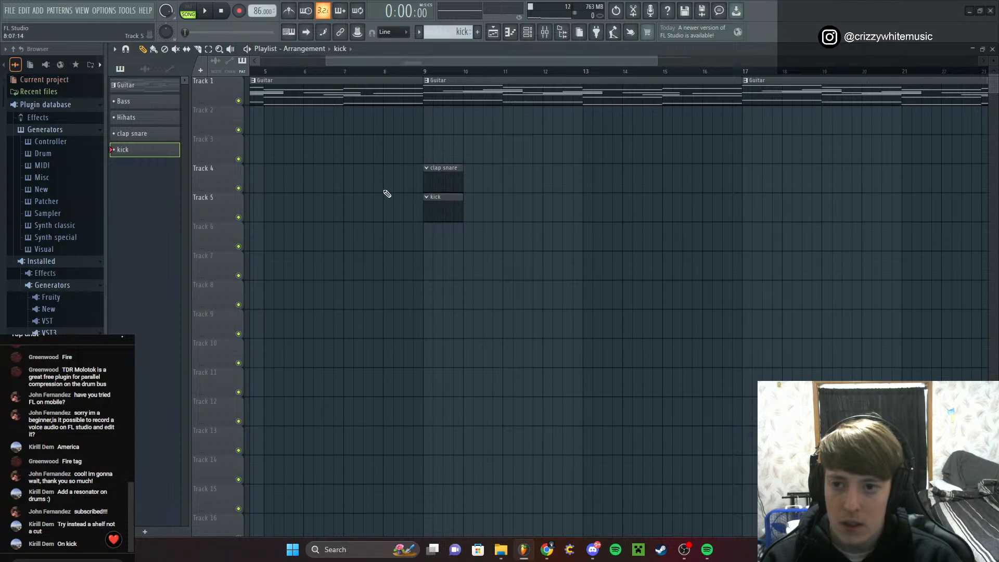
Place Hihats, clap snare and kick clips on Tracks 3, 4 and 5, aligned at bar 17
left_click(162, 123)
left_click_drag(412, 151, 751, 164)
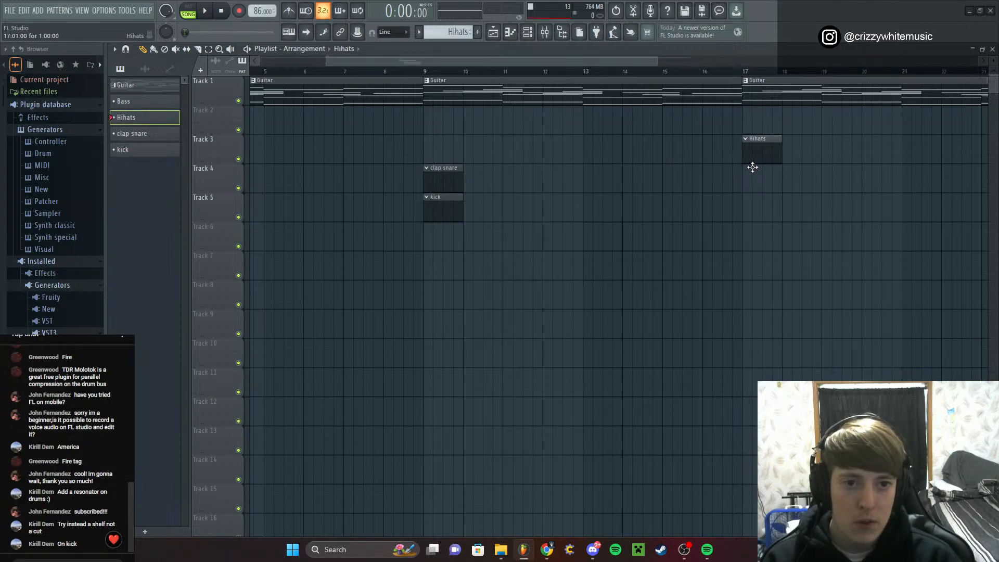
left_click(444, 214)
left_click(751, 217)
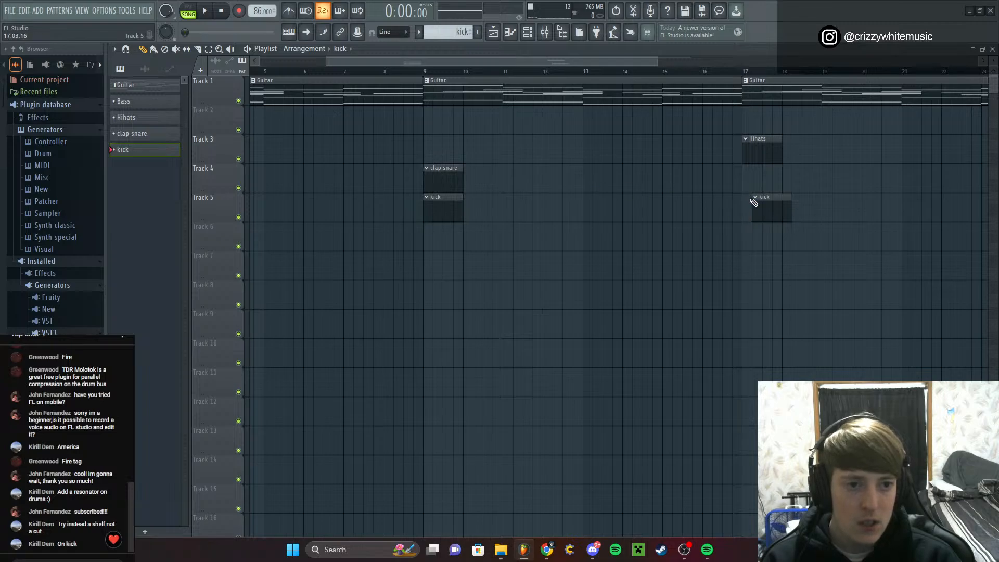
left_click_drag(754, 203, 746, 203)
left_click(438, 175)
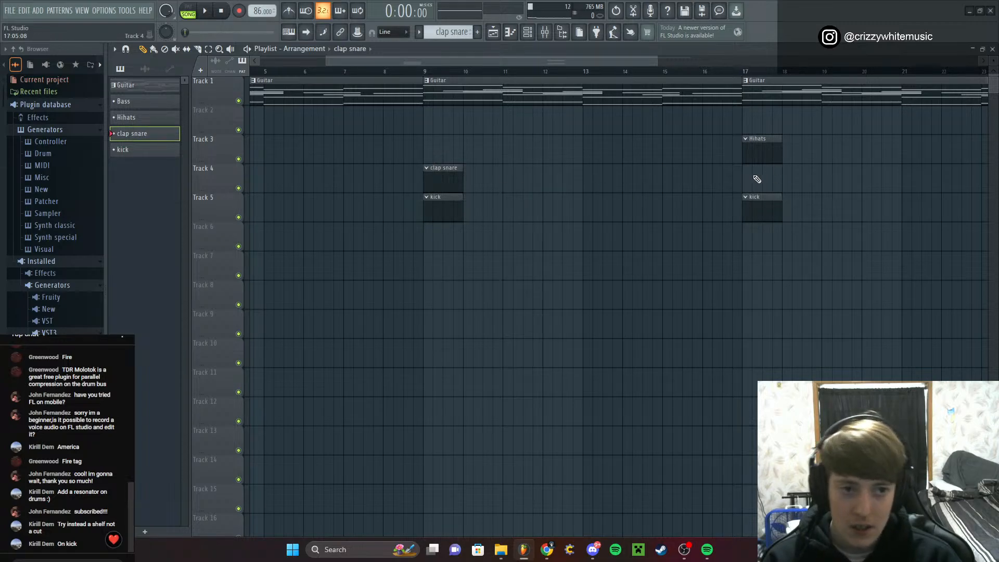
left_click(747, 175)
Show the channel rack and open the 1 Kicks folder of the Organic Drum Kit inside the Crizzy drum kits
left_click(384, 71)
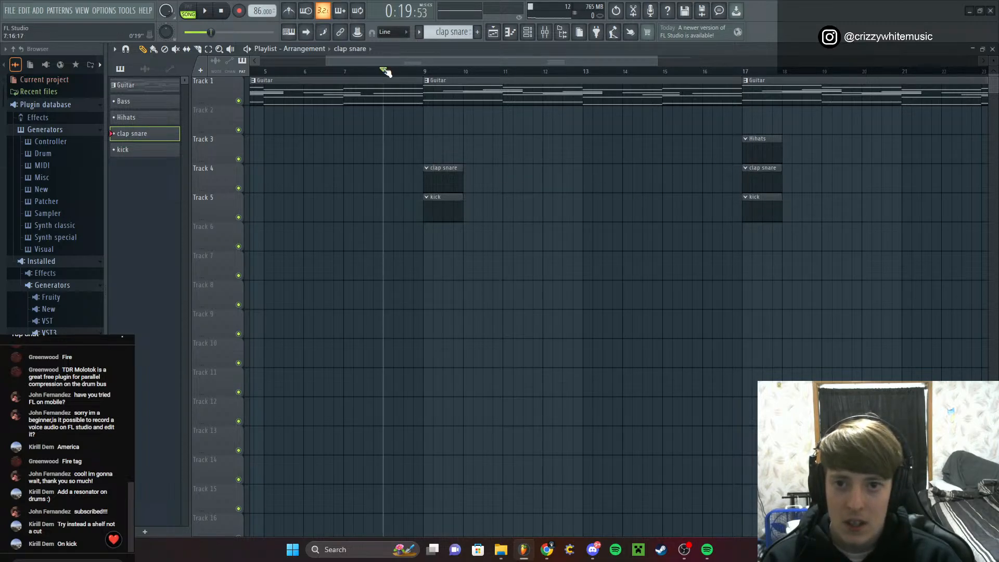
left_click(527, 33)
scroll(21, 259, "down", 15)
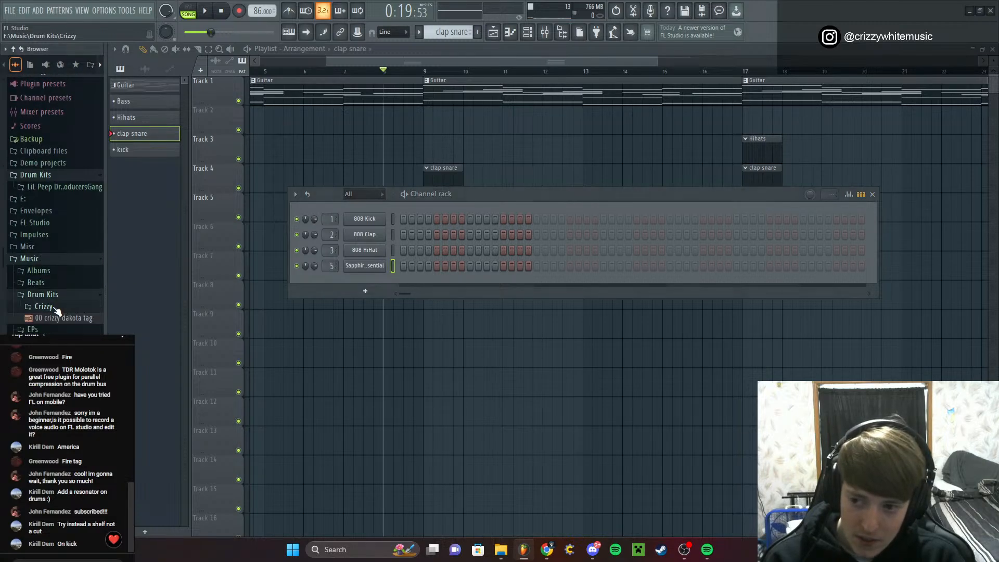
left_click(43, 307)
scroll(65, 230, "down", 8)
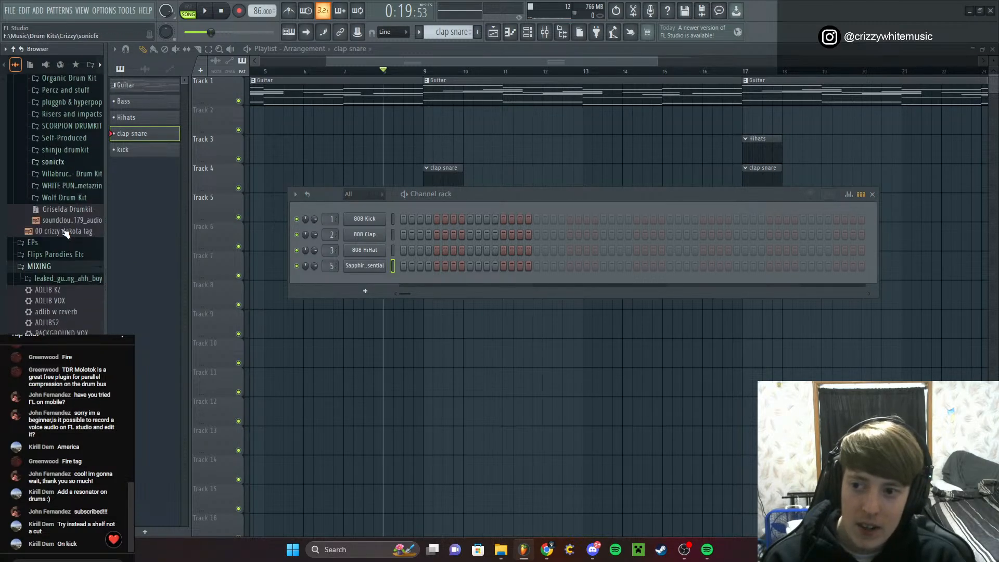
scroll(69, 214, "up", 3)
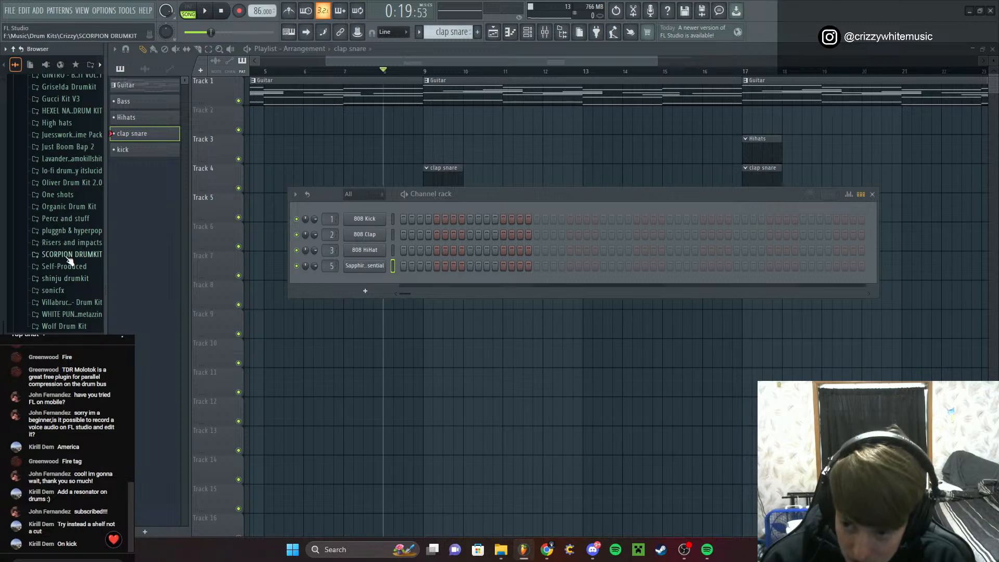
left_click(67, 206)
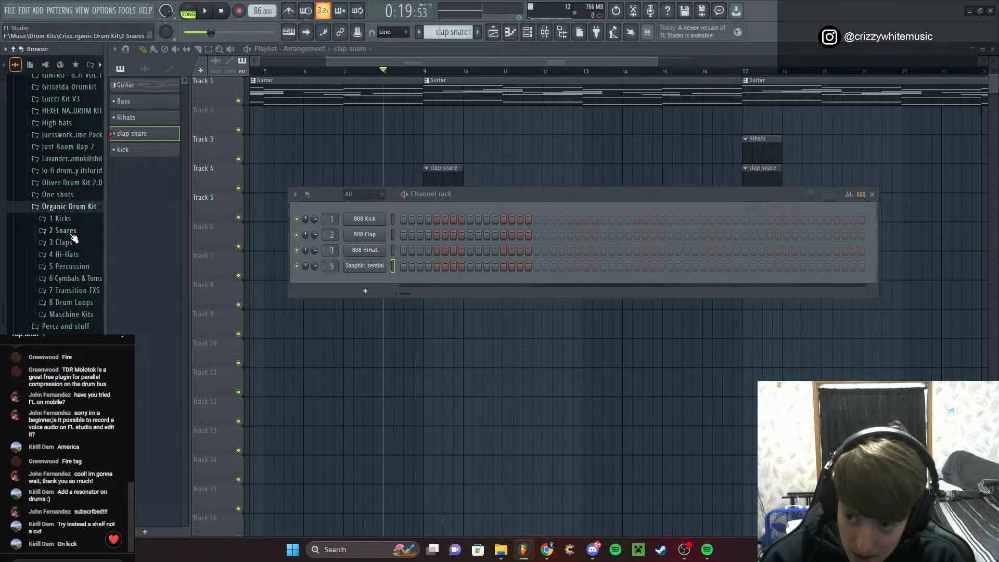
left_click(66, 219)
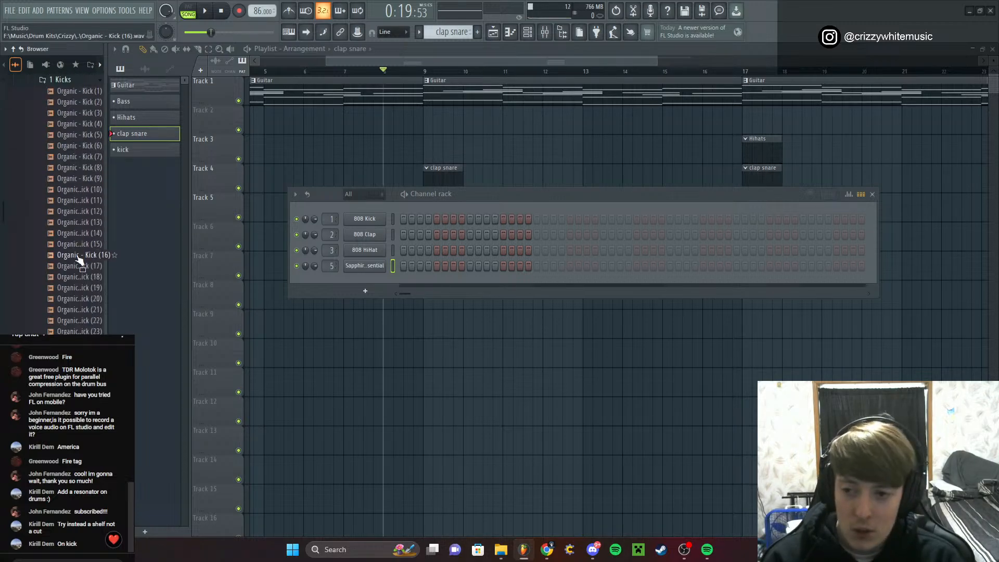
Audition the Organic kick samples from about Kick (16) through Kick (45) to compare their sound
left_click(77, 255)
left_click(76, 267)
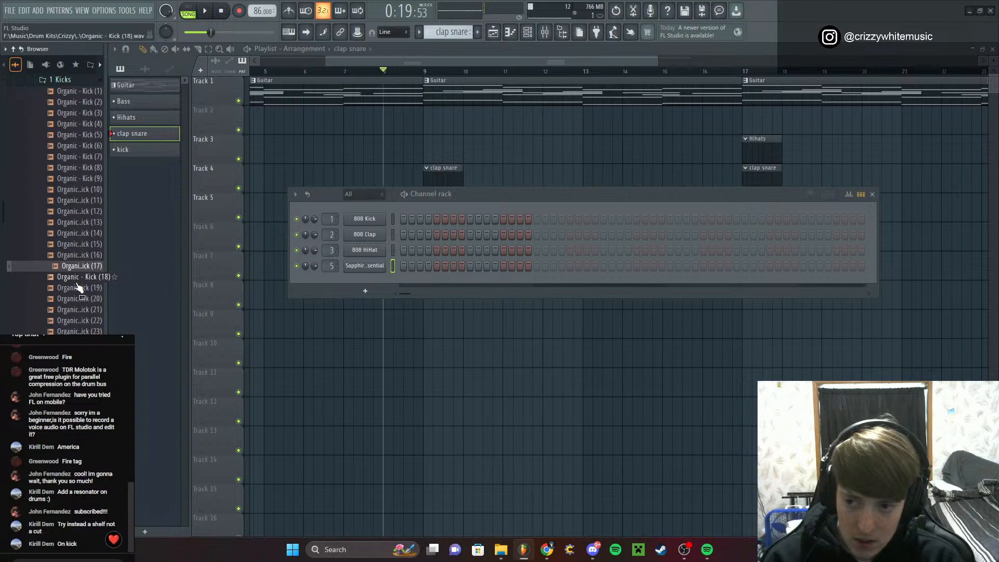
left_click(76, 277)
left_click(74, 299)
left_click(73, 310)
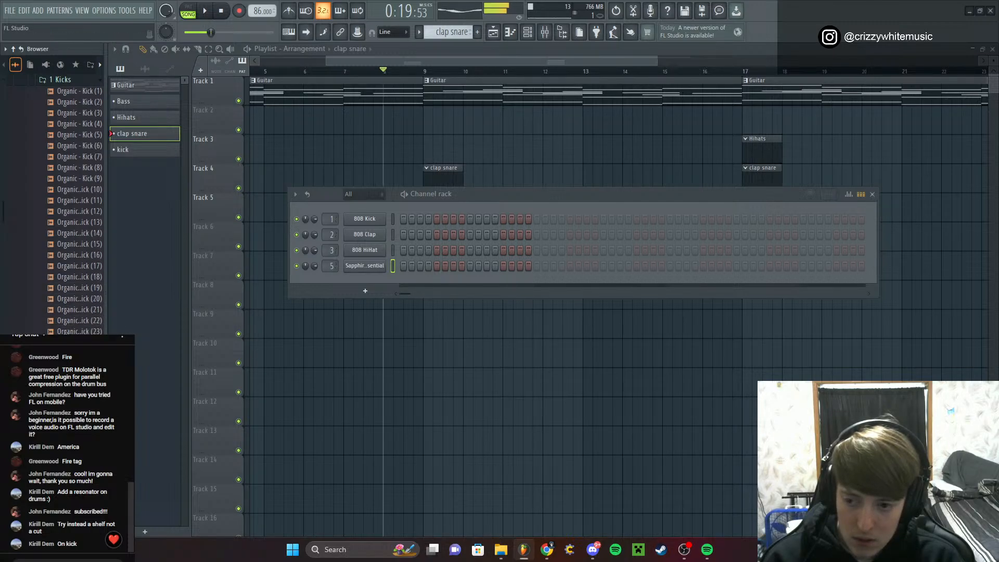
scroll(73, 208, "down", 4)
left_click(78, 267)
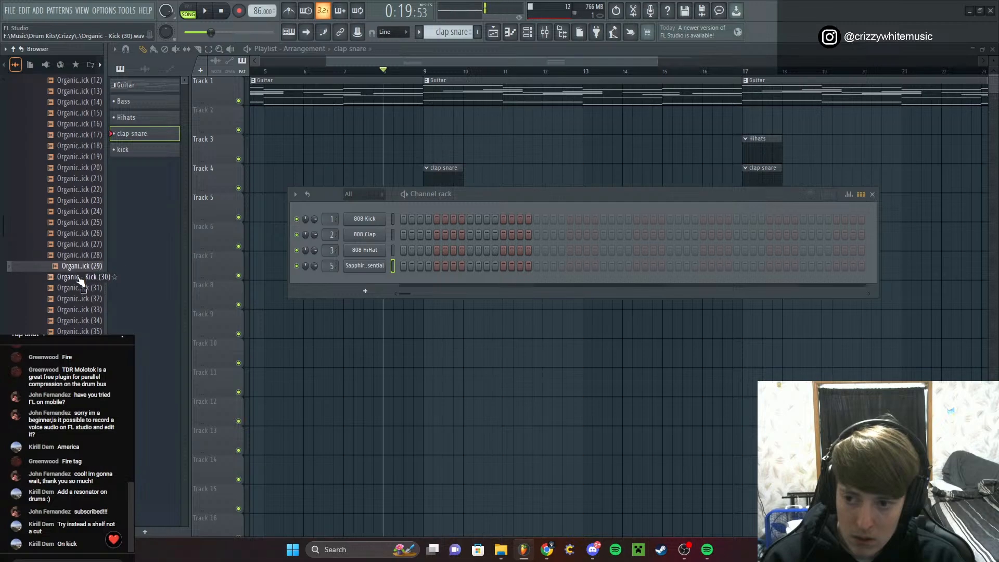
left_click(79, 278)
left_click(78, 288)
left_click(78, 299)
left_click(78, 309)
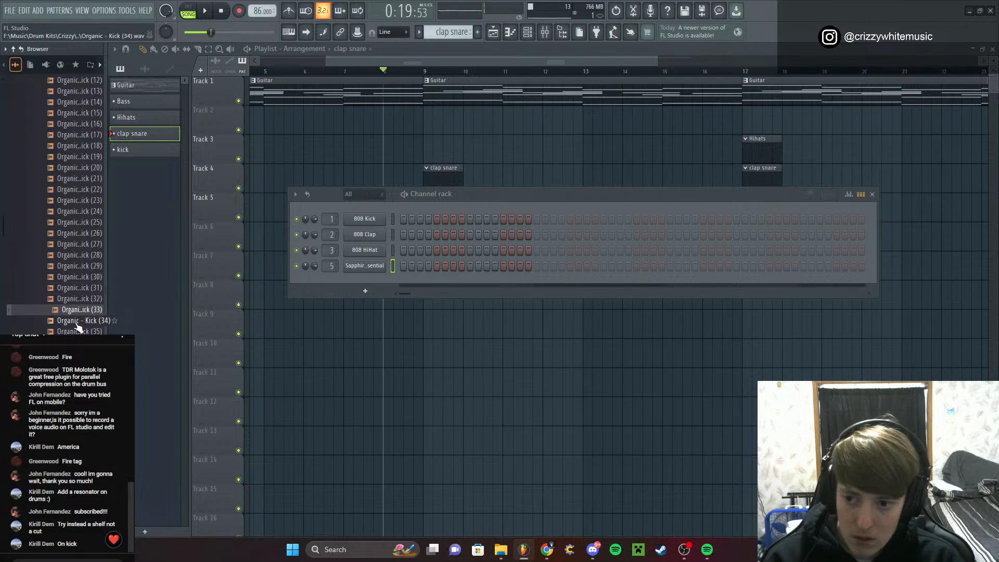
scroll(77, 328, "down", 6)
left_click(73, 278)
left_click(77, 245)
left_click(75, 212)
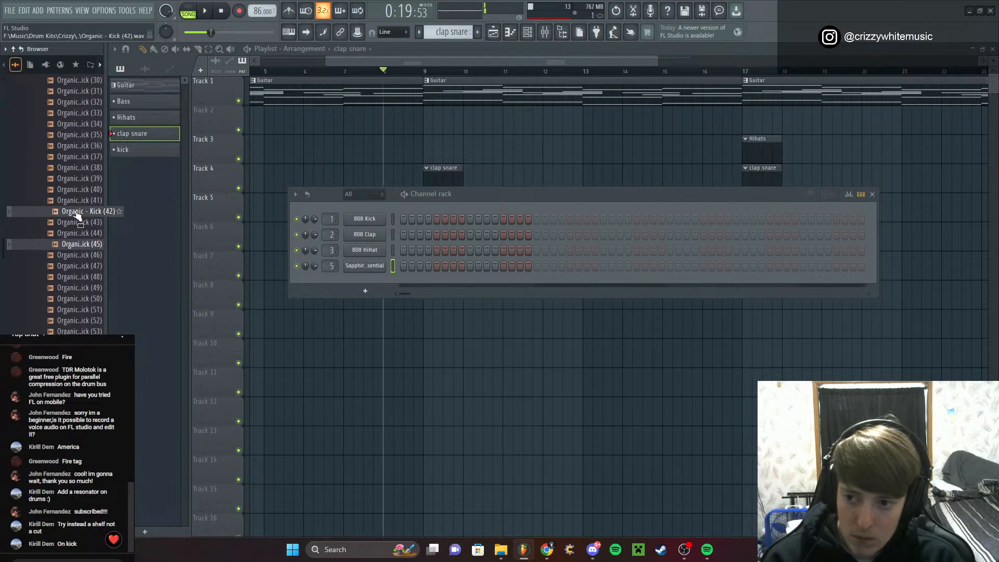
left_click(76, 191)
left_click(76, 183)
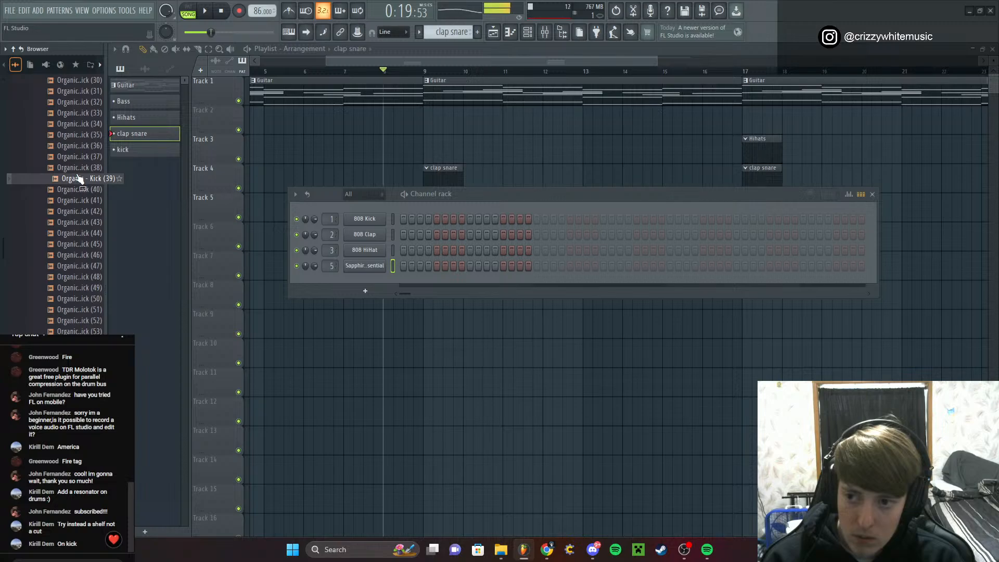
left_click(78, 168)
left_click(78, 156)
left_click(78, 146)
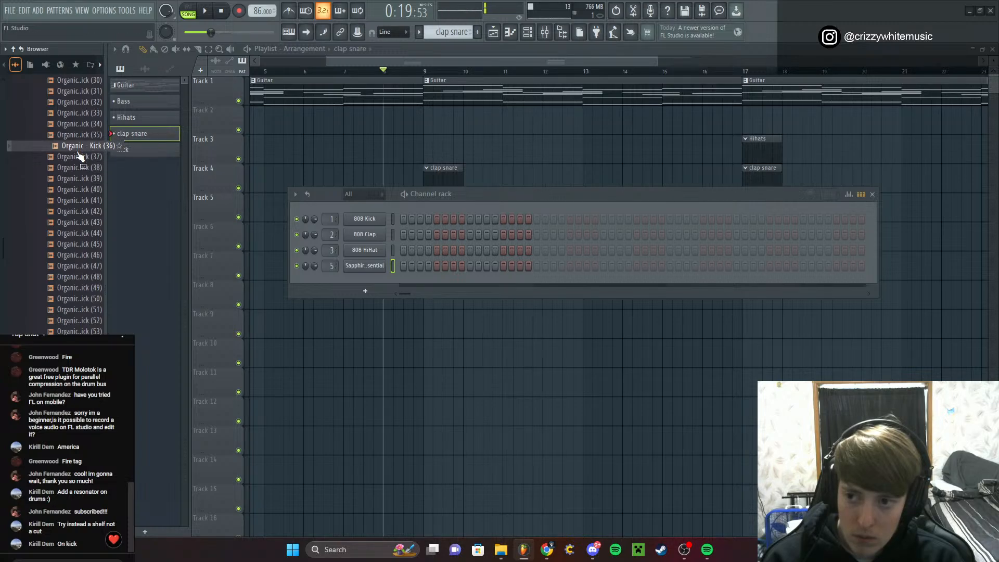
left_click(79, 157)
scroll(67, 218, "up", 4)
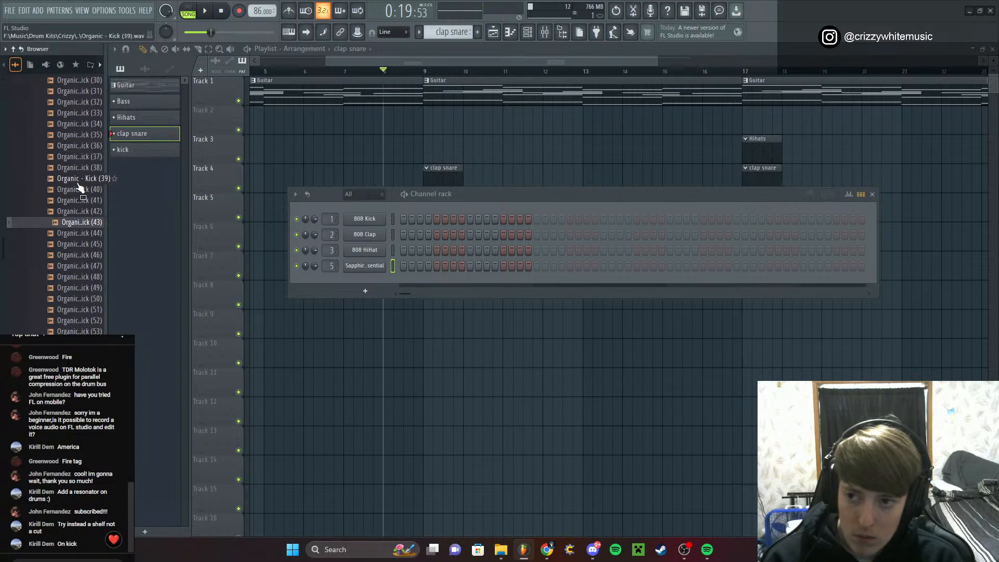
Audition a few more kicks and replace the 808 Kick channel's sample with Organic - Kick (19)
left_click(71, 125)
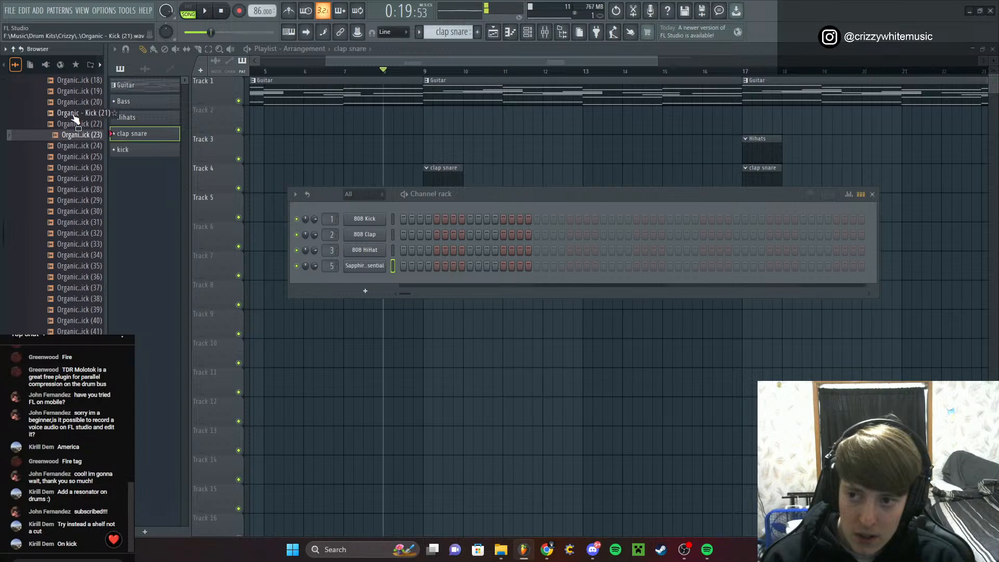
left_click(73, 137)
left_click(72, 93)
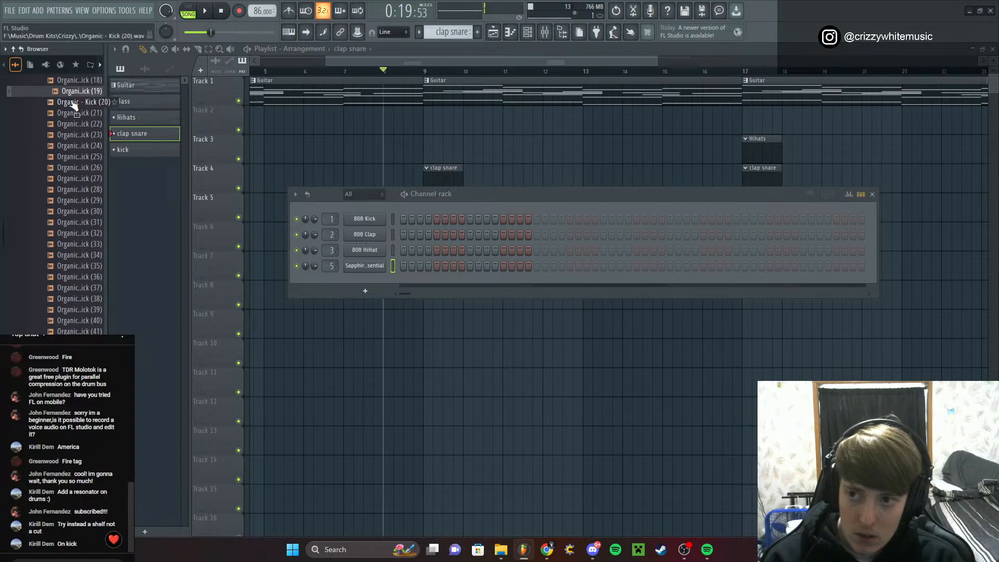
left_click_drag(73, 99, 345, 210)
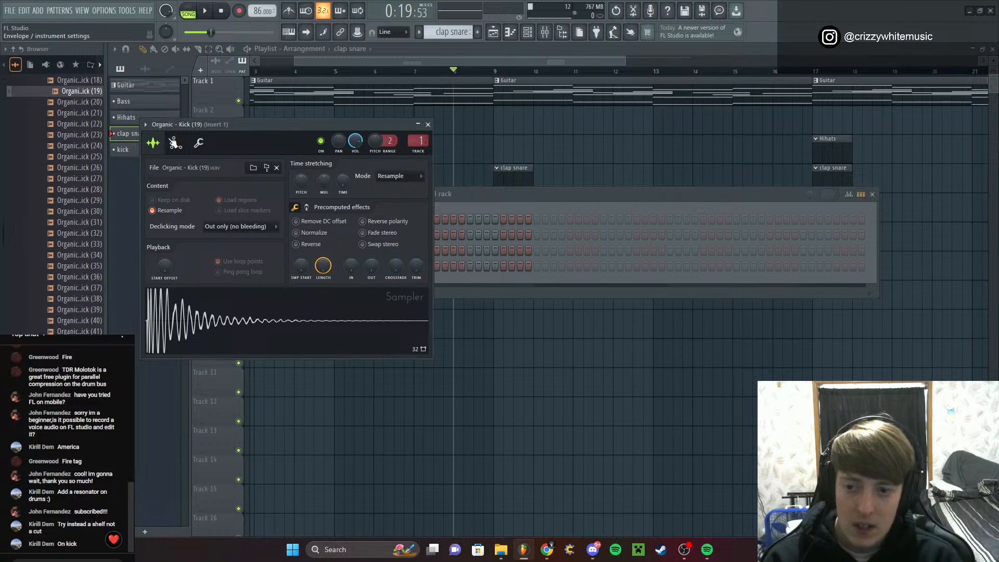
Load the Organic kick into Edison and detect its pitch regions
key("ctrl+e")
left_click(514, 201)
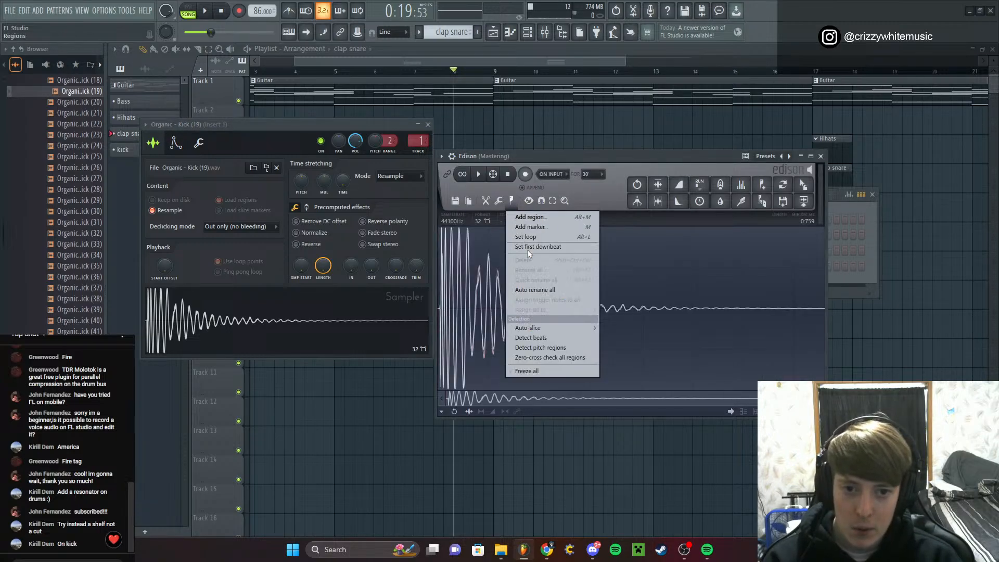
left_click(540, 340)
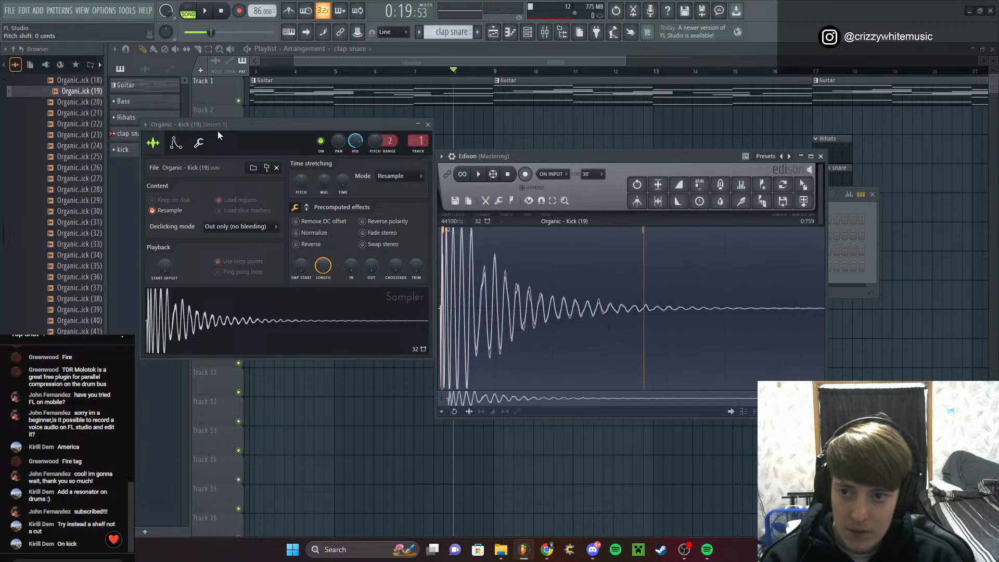
Set the kick's root note to G4, volume envelope decay to 43% and cut group to 2 by 2, and close its sampler and Edison
left_click(176, 142)
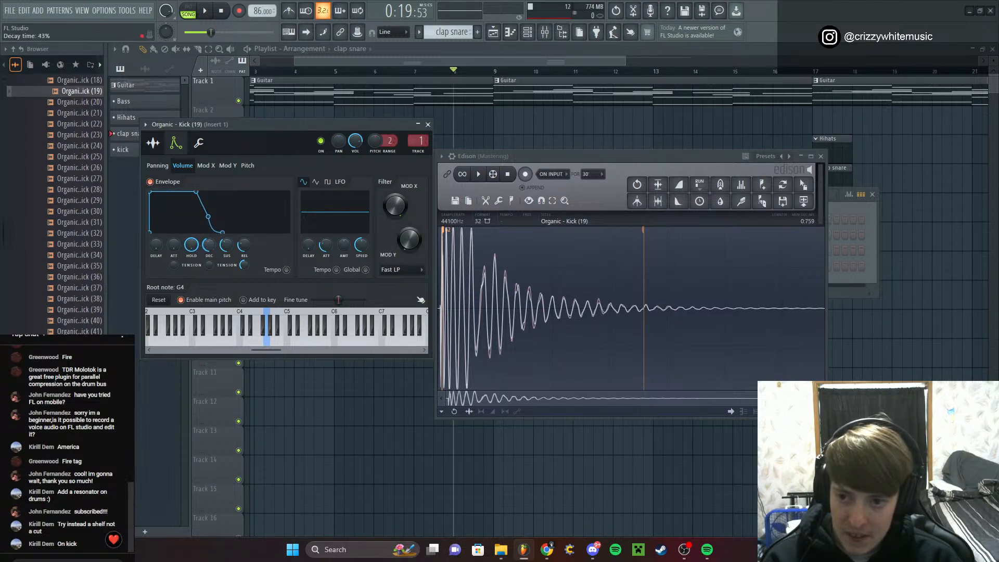
left_click(201, 146)
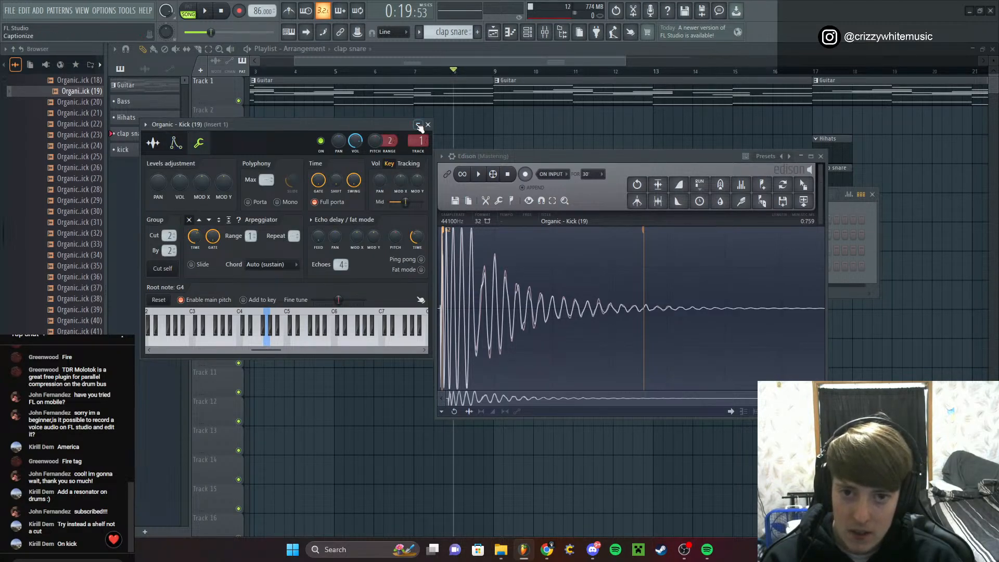
left_click(428, 125)
left_click(821, 156)
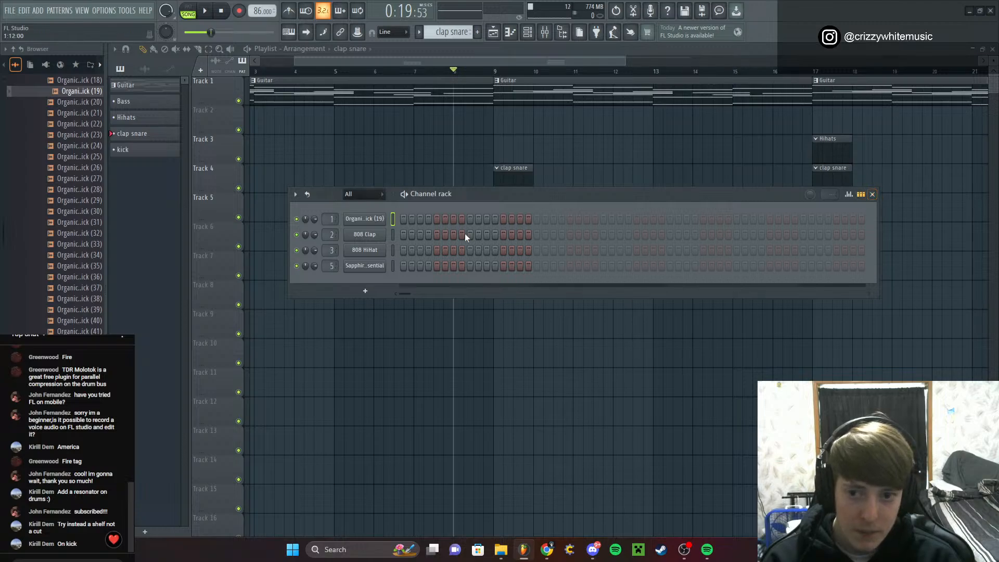
Audition the Organic Drum Kit snare samples from about Snare (13) through Snare (24) to compare their sound
scroll(60, 213, "up", 10)
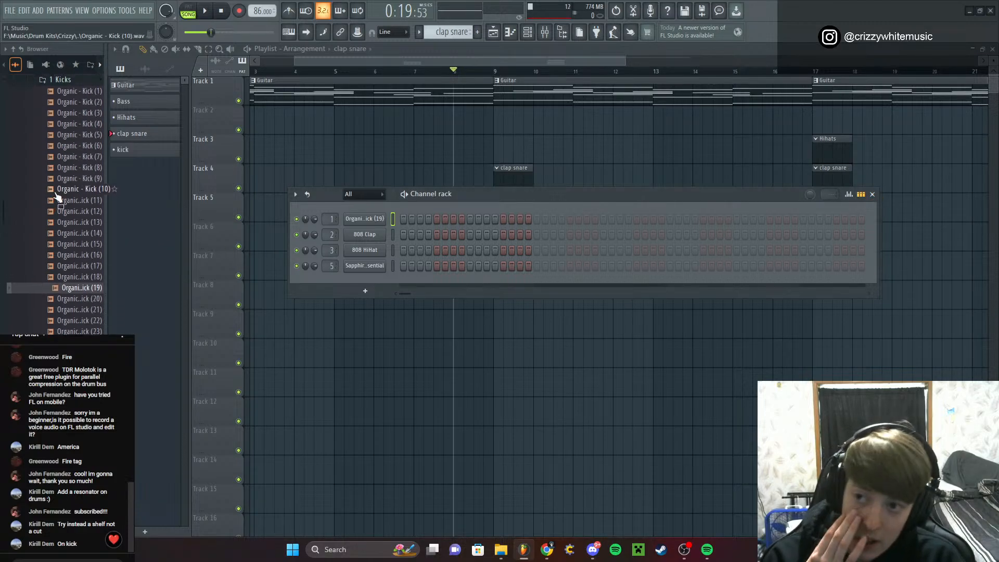
left_click(61, 212)
left_click(63, 223)
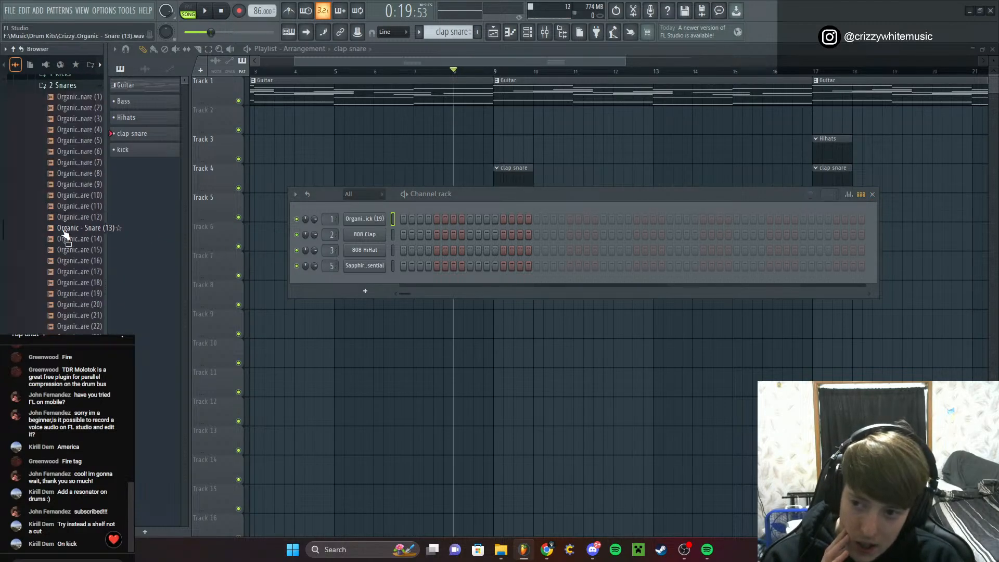
left_click(73, 200)
left_click(73, 266)
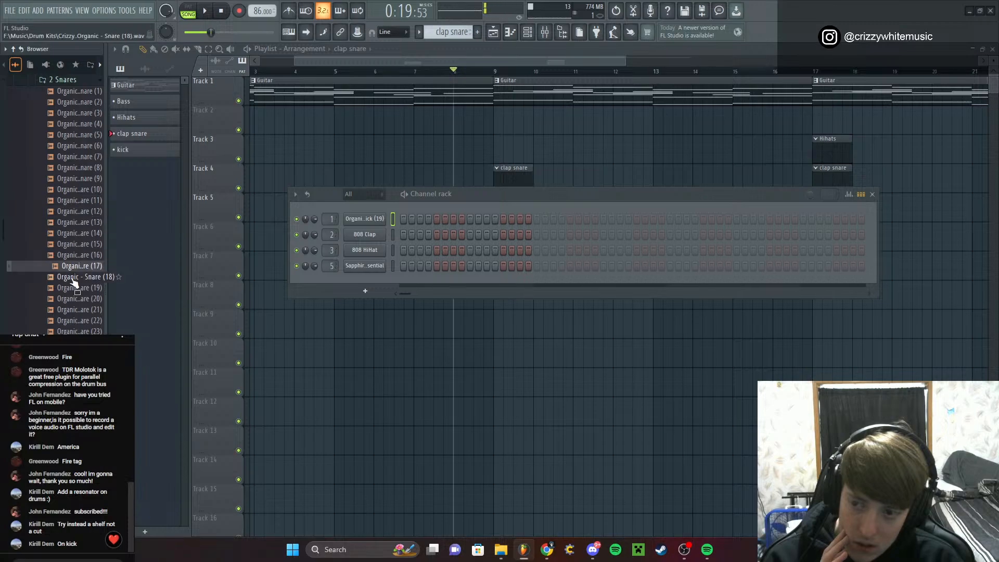
left_click(74, 288)
left_click(75, 309)
left_click(78, 320)
left_click(78, 331)
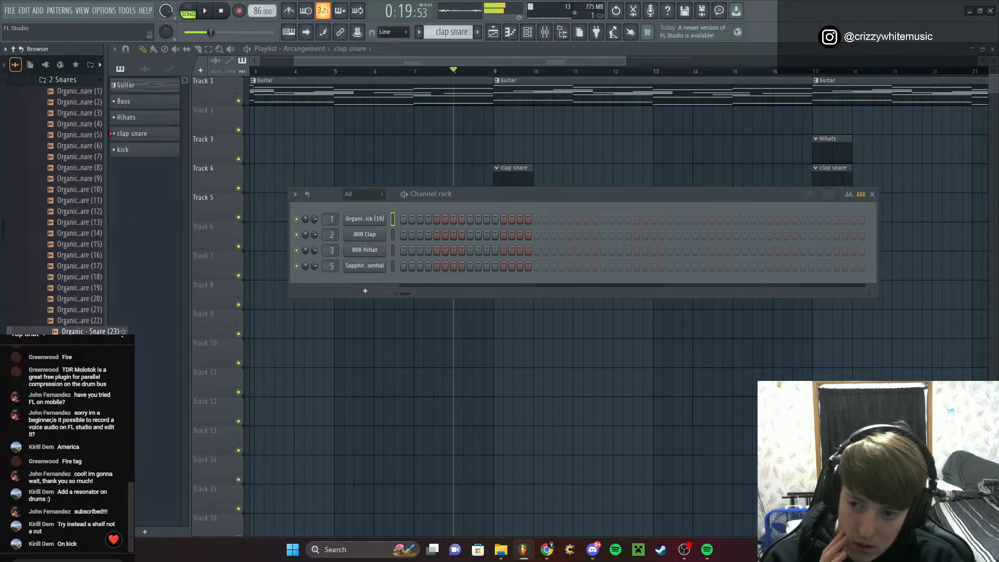
left_click(79, 341)
Add Organic - Snare (32) to the channel rack as a new channel below the Sapphire guitar
scroll(79, 341, "down", 2)
left_click(79, 331)
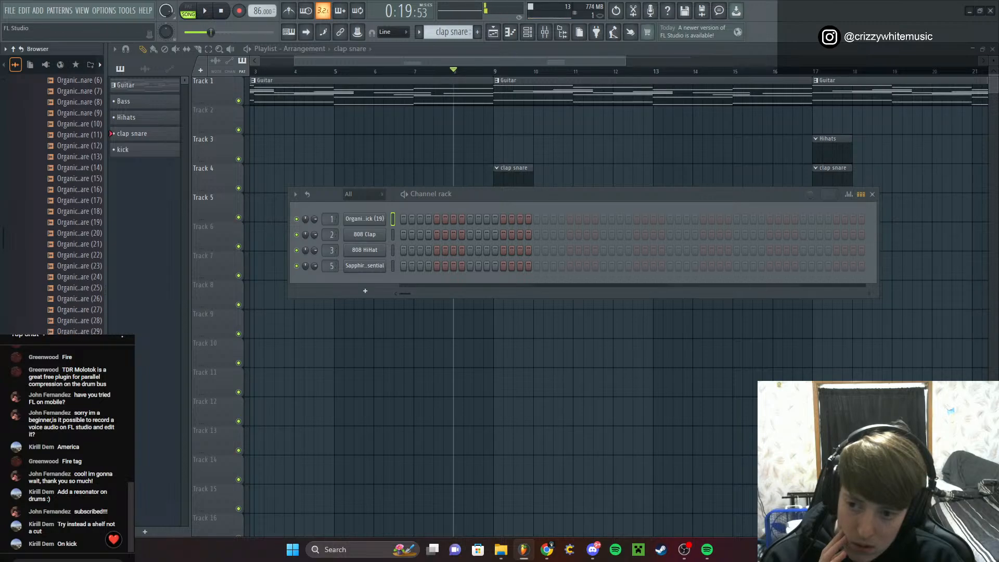
left_click_drag(78, 364, 361, 281)
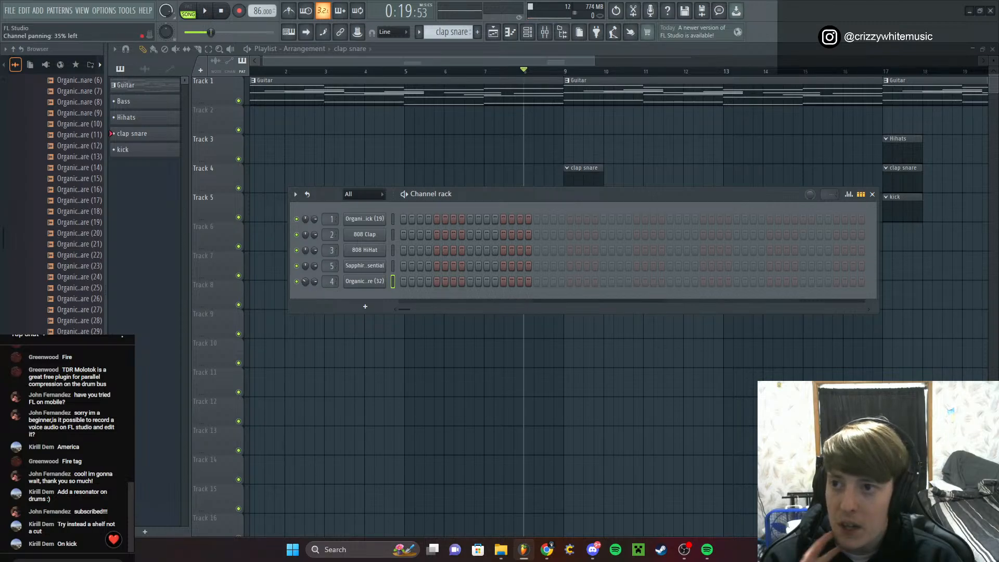
Audition snares from the GINTRO Boom Bap Drum Kit Vol.1 and add SNARE-08 as a new channel
scroll(42, 213, "up", 6)
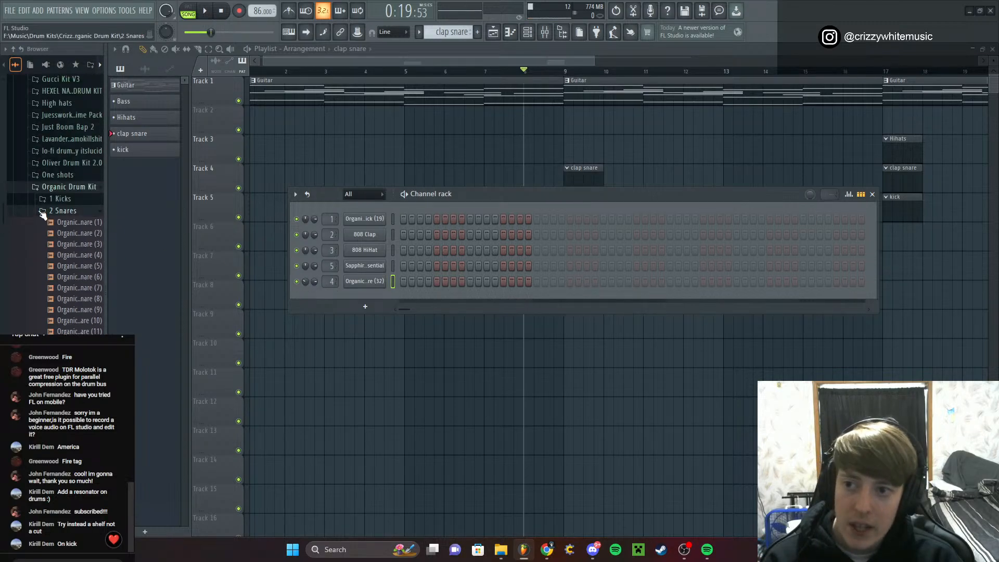
left_click(68, 210)
left_click(72, 189)
scroll(72, 189, "up", 4)
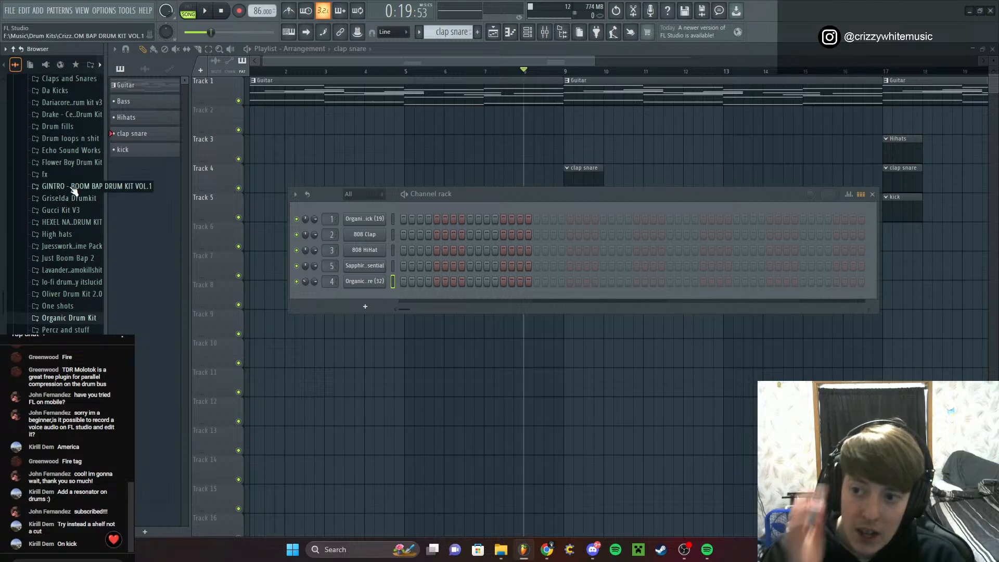
left_click(72, 187)
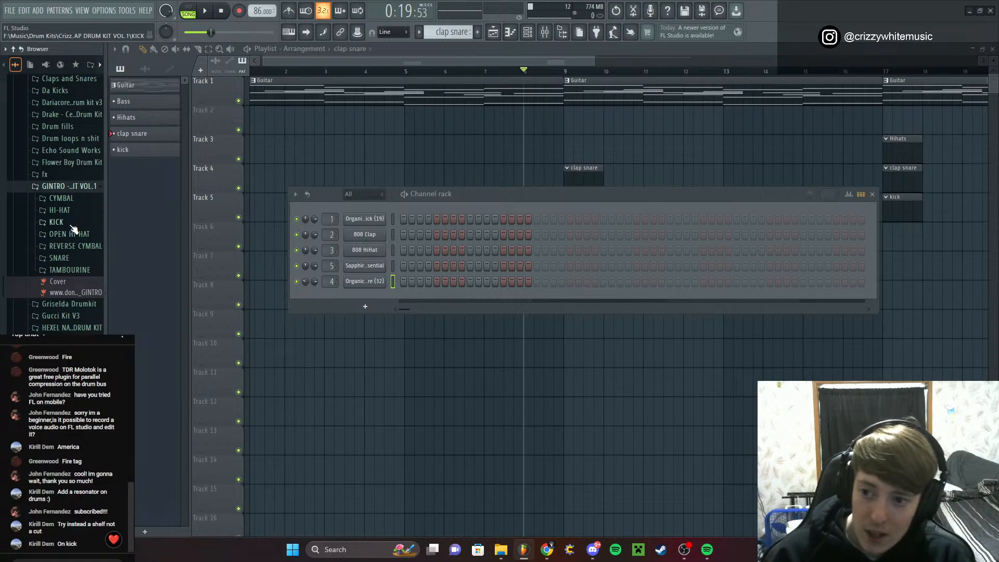
left_click(59, 258)
scroll(46, 263, "down", 3)
left_click(74, 219)
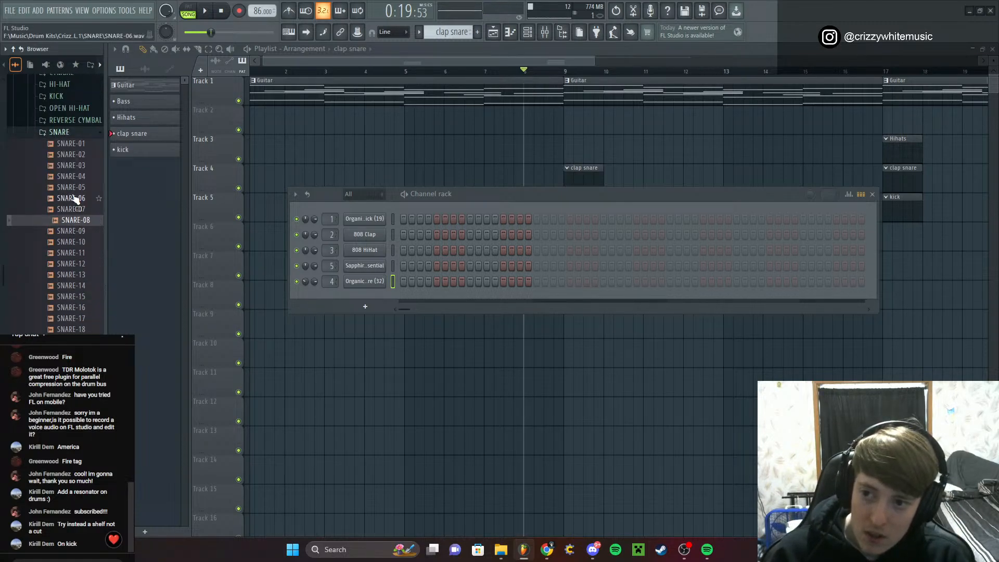
left_click(75, 220)
left_click_drag(76, 220, 349, 291)
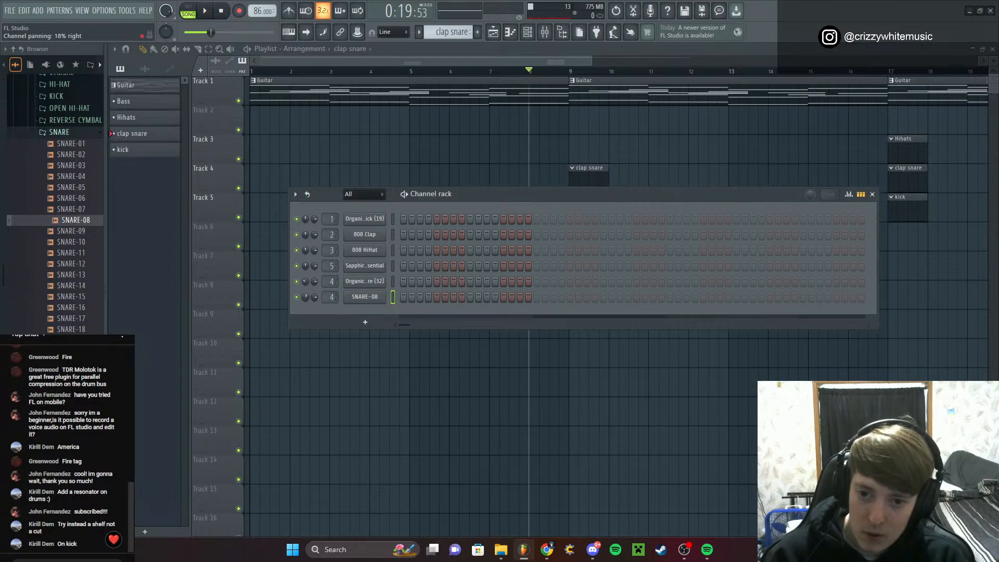
Set SNARE-08's time stretching mode to Stretch and its pitch shift to -140 cents, and close its sampler
left_click(365, 297)
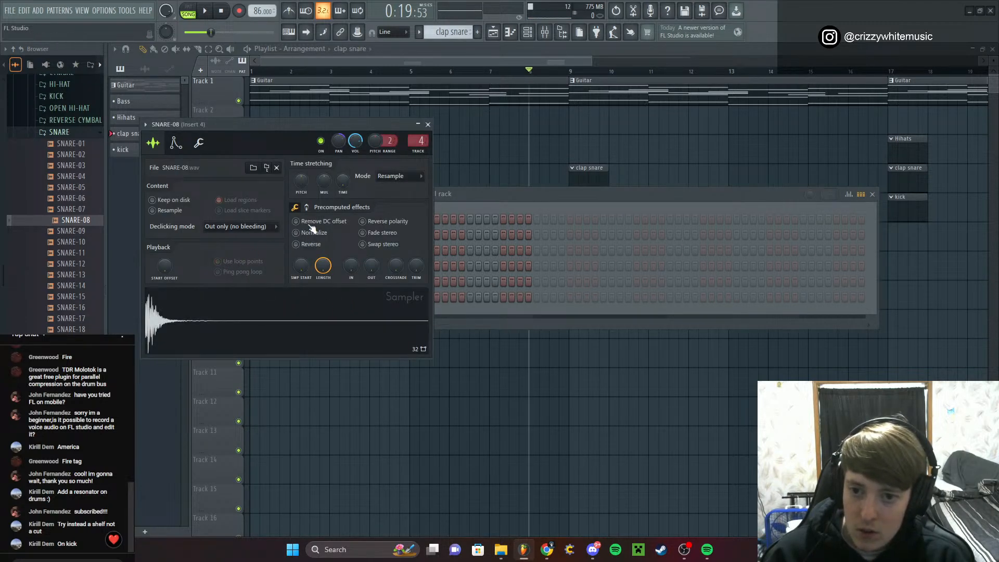
left_click(391, 177)
left_click(398, 208)
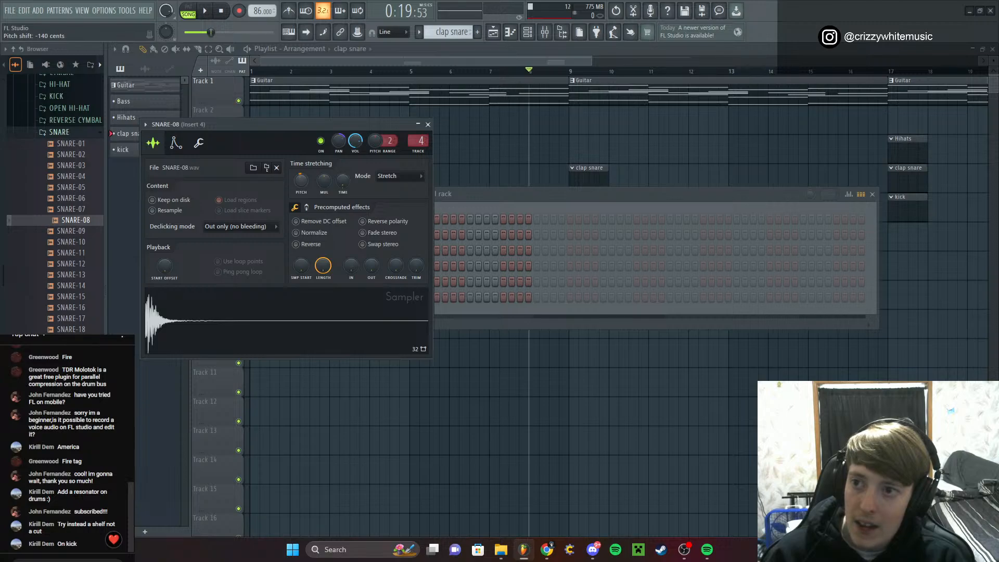
left_click(428, 125)
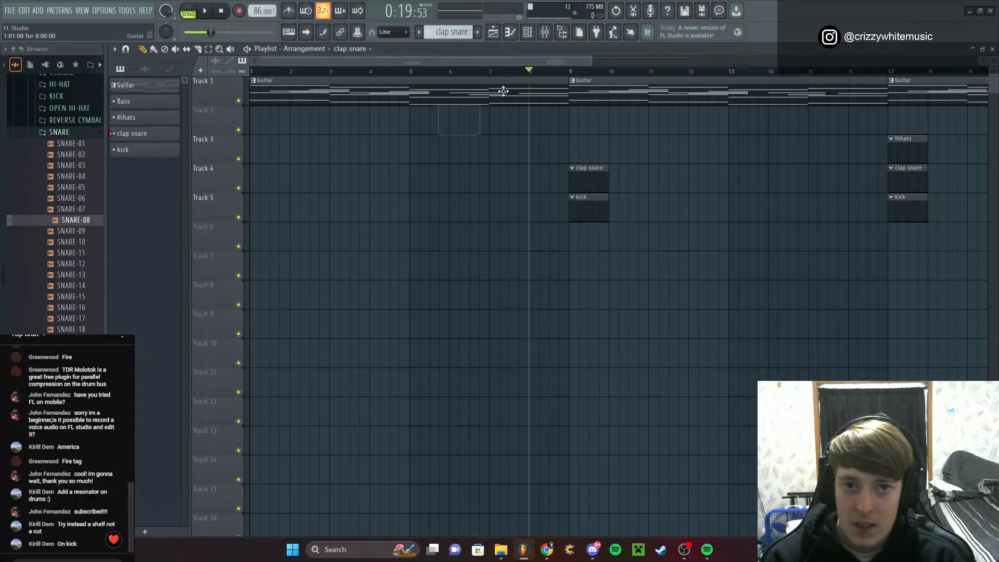
left_click(528, 32)
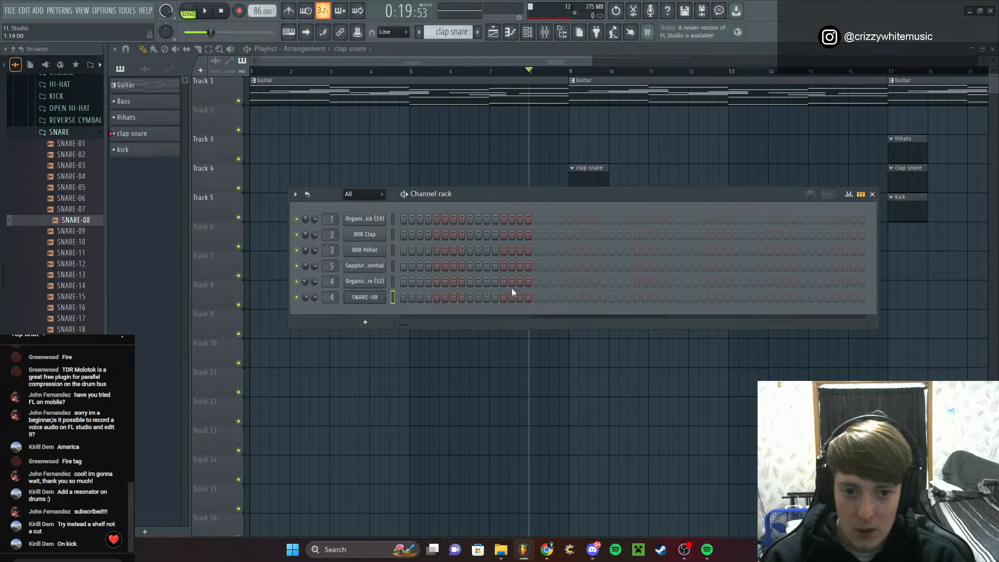
left_click(374, 298)
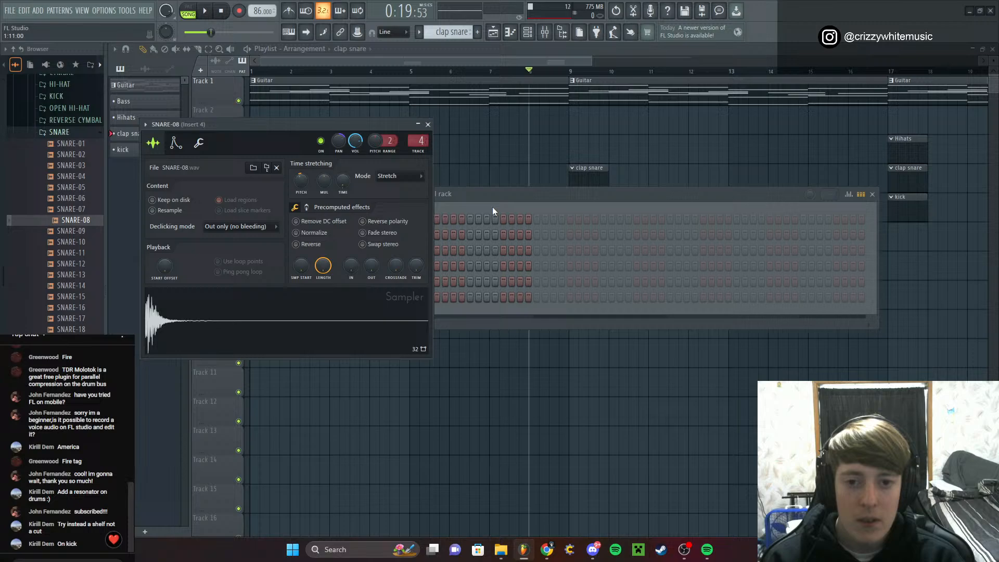
left_click(429, 125)
With the song playing, place layered Organic Snare (32) and SNARE-08 hits on beat 3 of bars 1, 2 and 3
key("space")
left_click(470, 282)
left_click(470, 297)
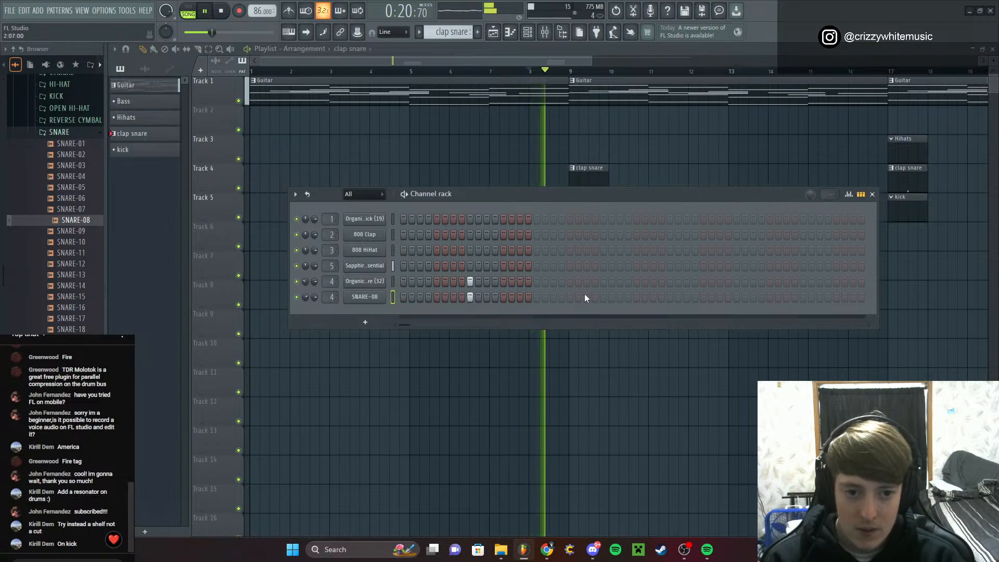
left_click(603, 297)
left_click(603, 281)
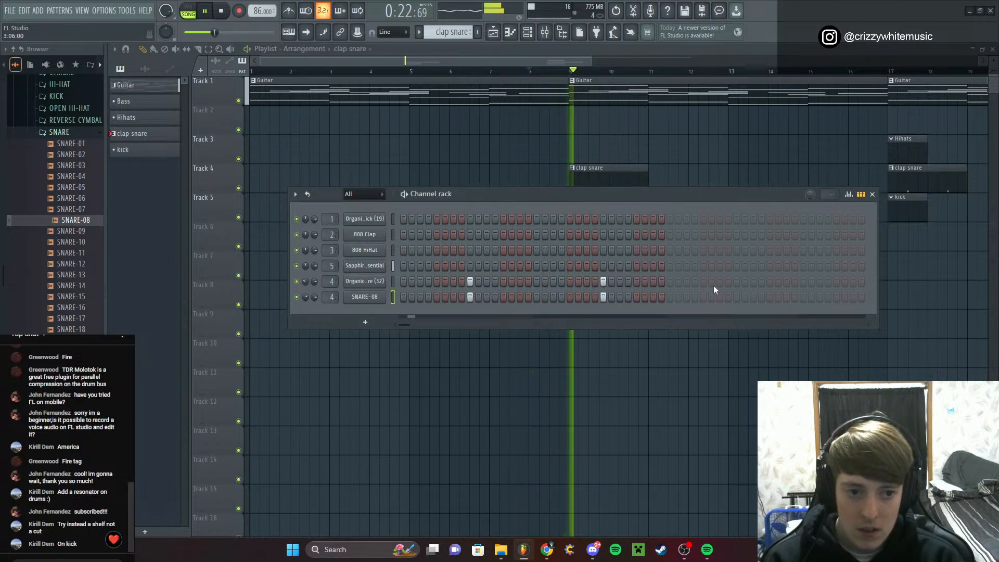
left_click(736, 281)
left_click(737, 296)
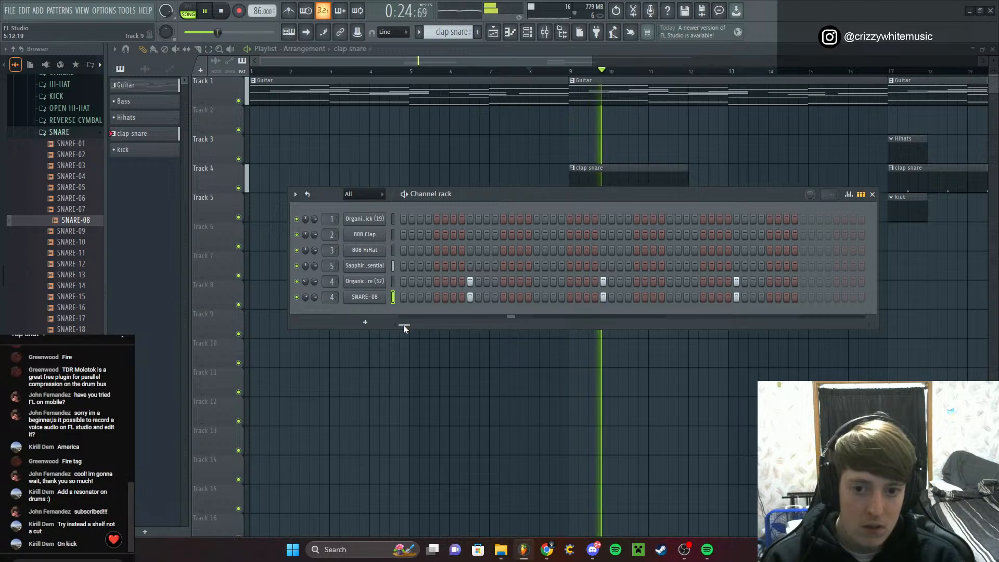
Continue the layered hits of both snare channels on beat 3 of bars 4, 5 and 6 in the clap snare pattern
left_click_drag(404, 325, 419, 326)
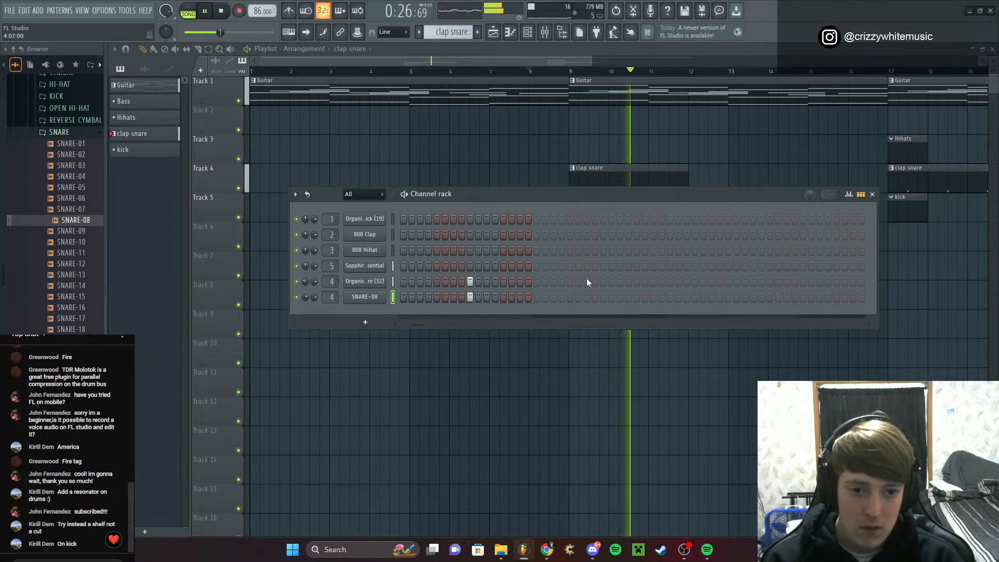
left_click(603, 281)
left_click(603, 296)
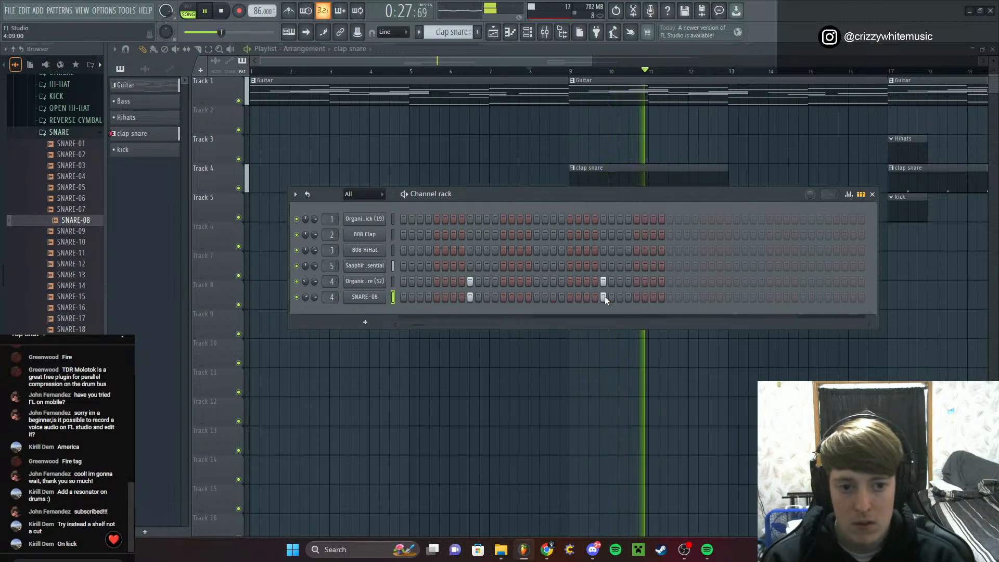
left_click(736, 281)
left_click(736, 297)
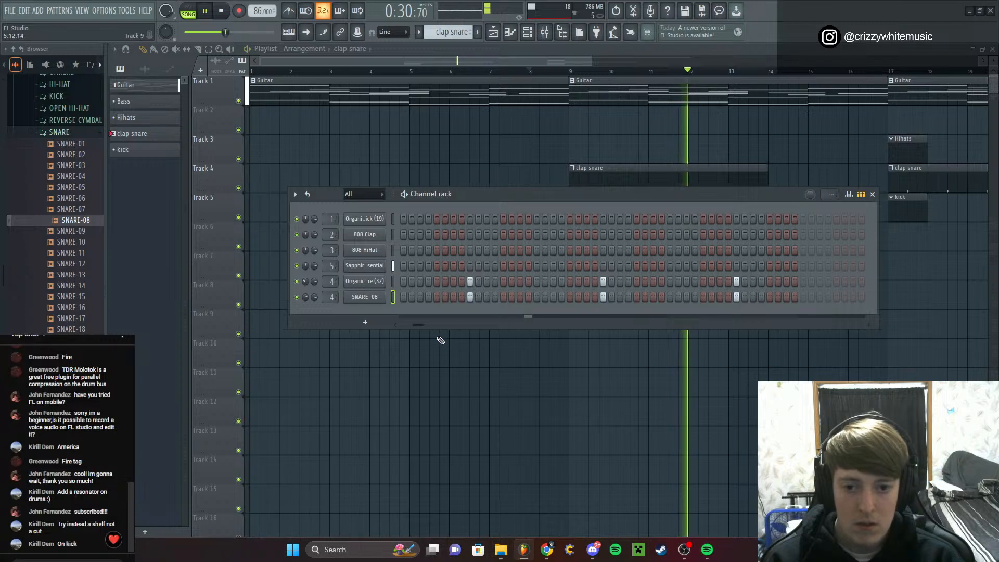
left_click_drag(419, 326, 431, 327)
left_click(727, 282)
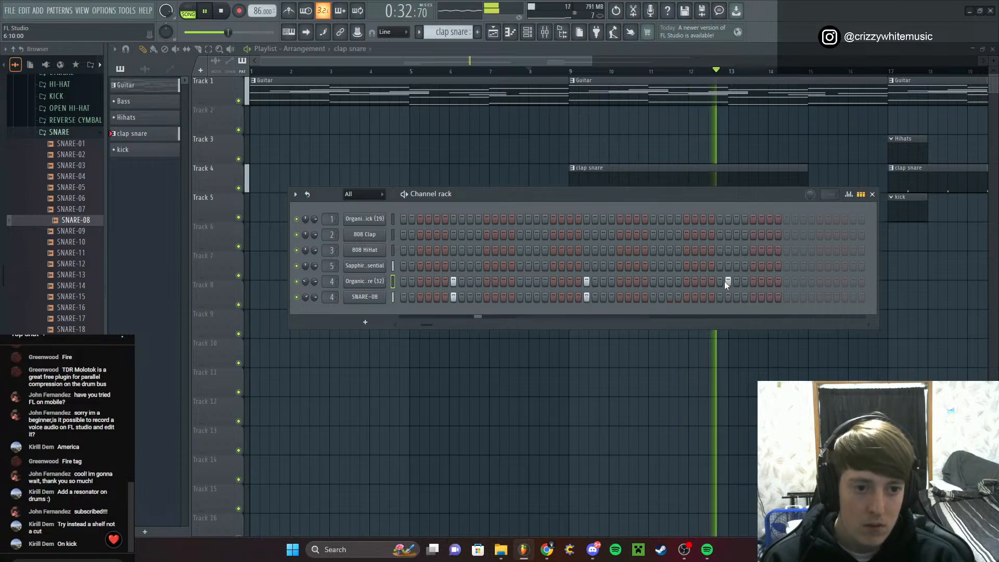
left_click(728, 282)
left_click(720, 281)
left_click(720, 297)
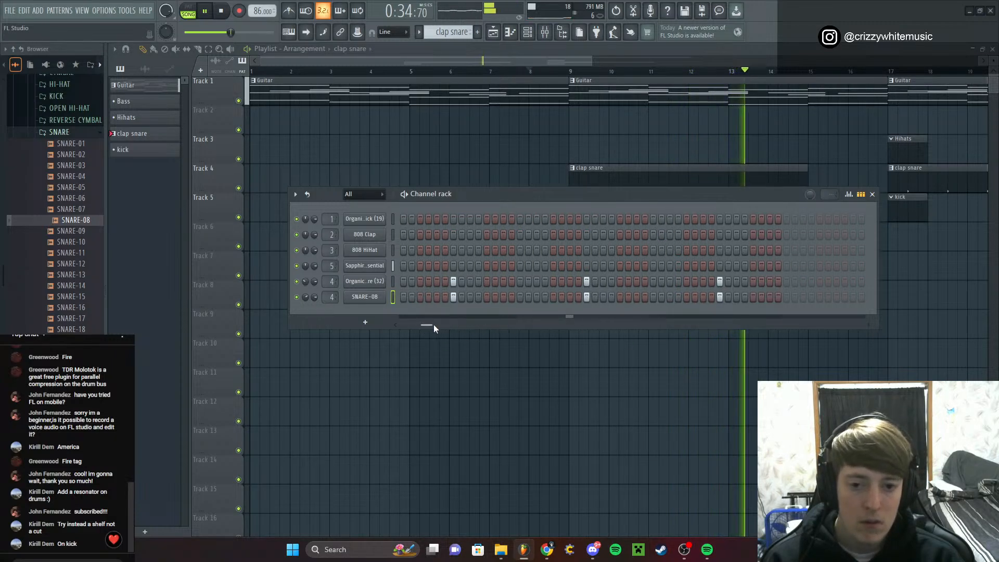
Place both snares on the first step of bar 8, close the channel rack and stop playback
left_click_drag(433, 324, 443, 326)
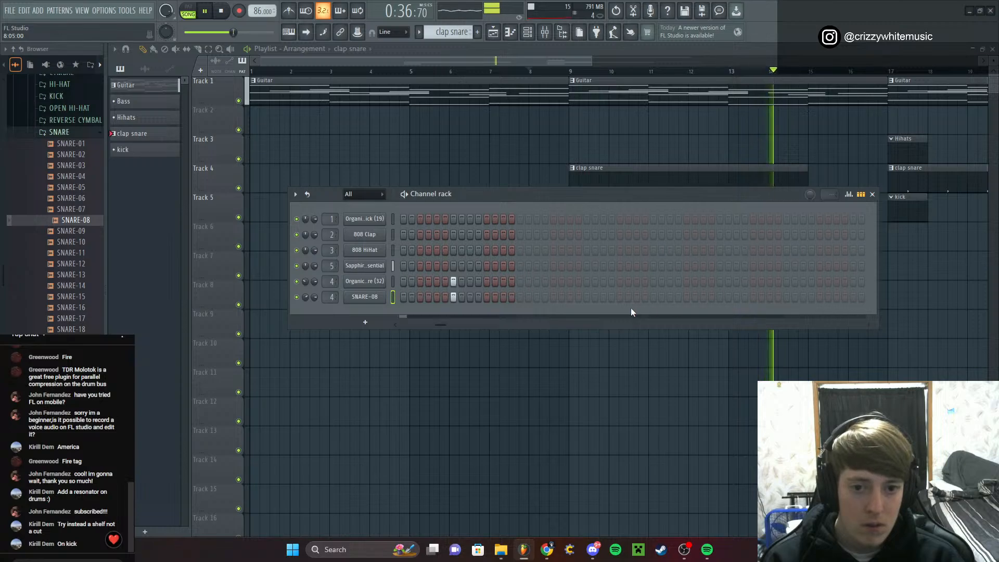
left_click(653, 281)
left_click(654, 296)
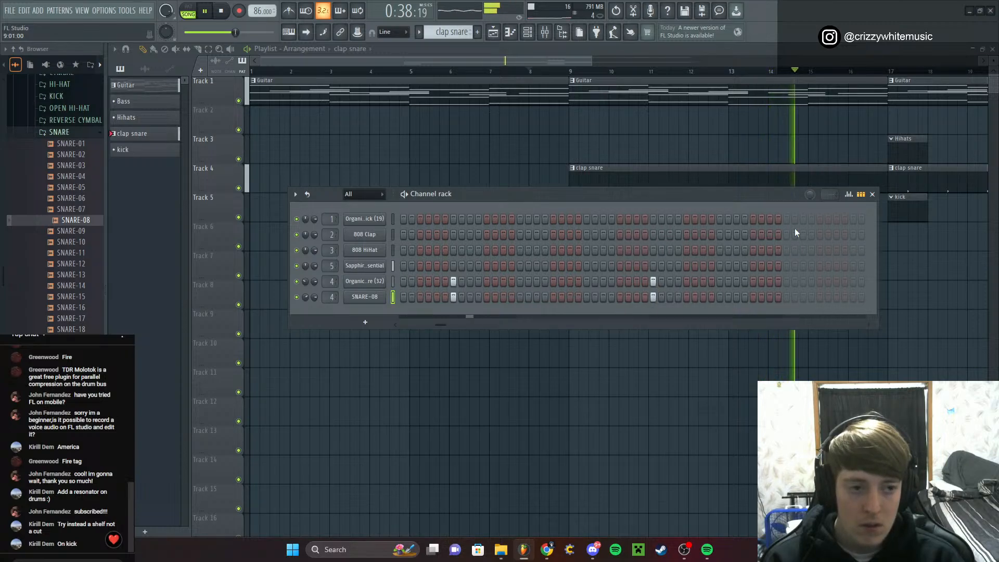
left_click(872, 195)
key("space")
In the kick pattern, add a half-bar Organic Kick (19) note at the start of bar 1 and tune it to A4
left_click(148, 149)
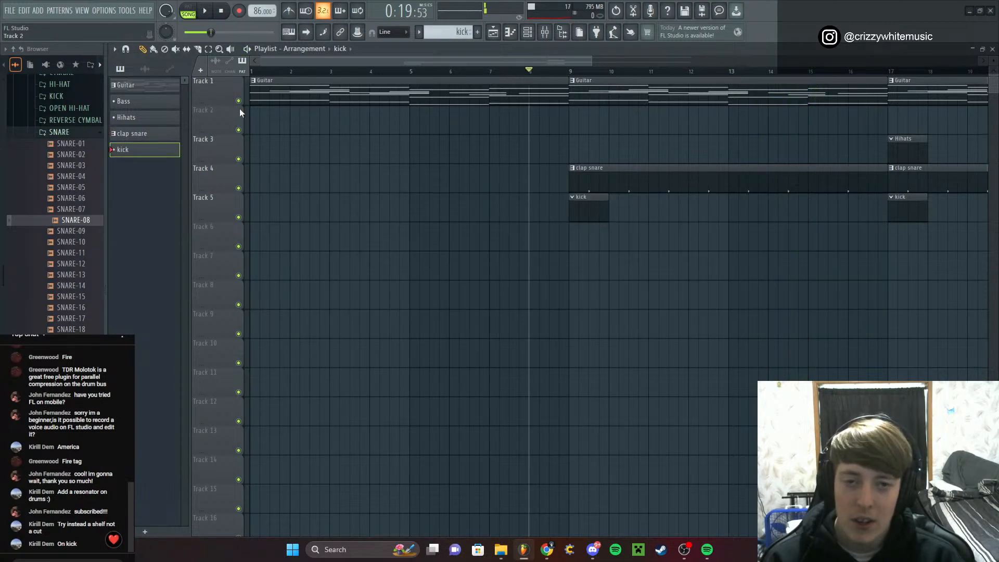
left_click(510, 32)
left_click(341, 49)
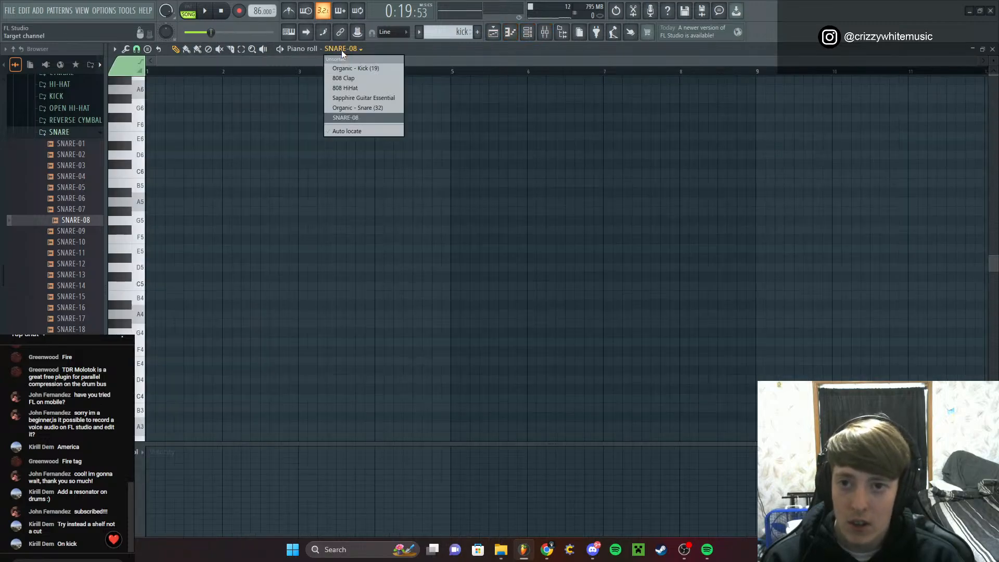
left_click(357, 71)
scroll(198, 311, "down", 3)
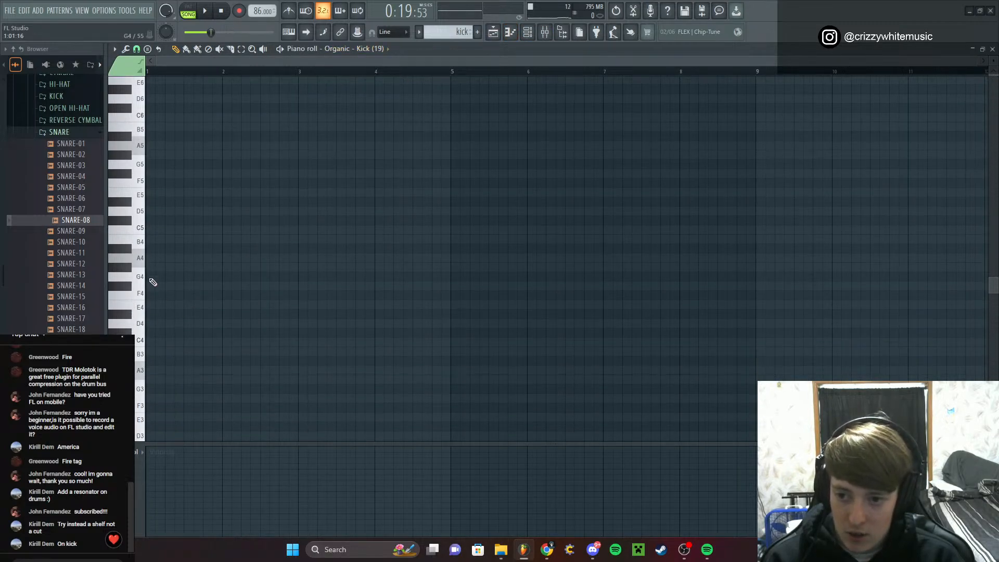
left_click(150, 278)
key("space")
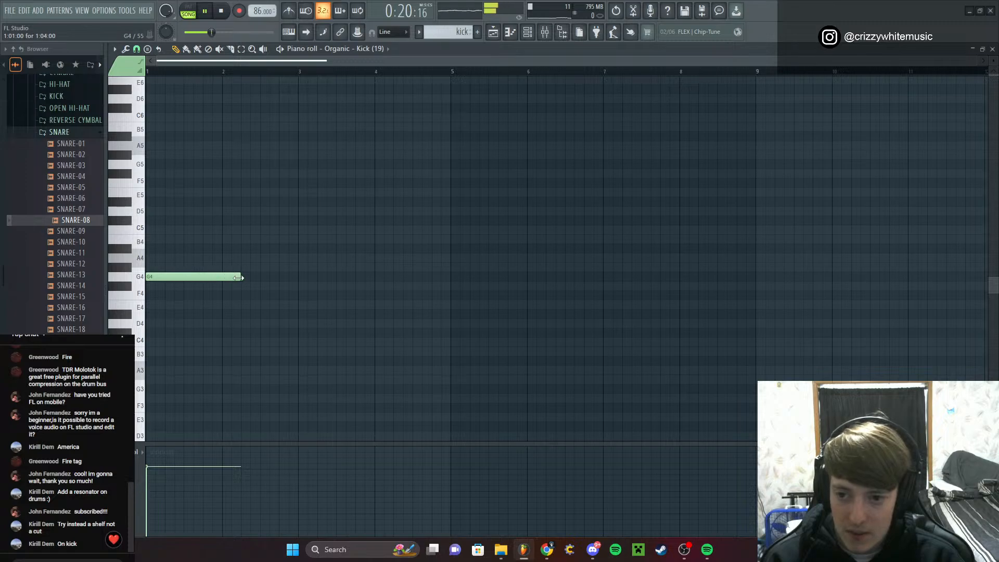
left_click_drag(237, 278, 194, 287)
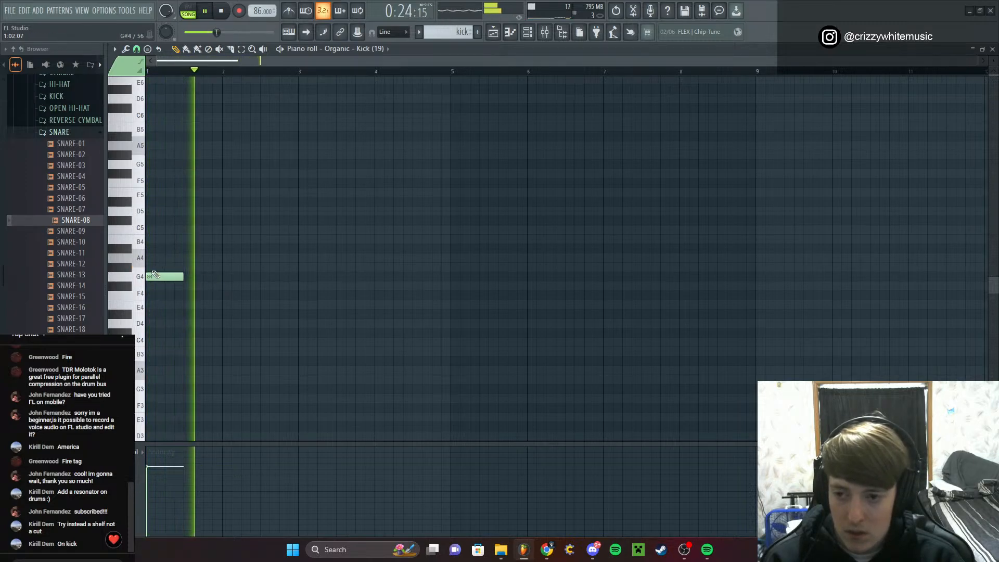
left_click_drag(154, 275, 156, 257)
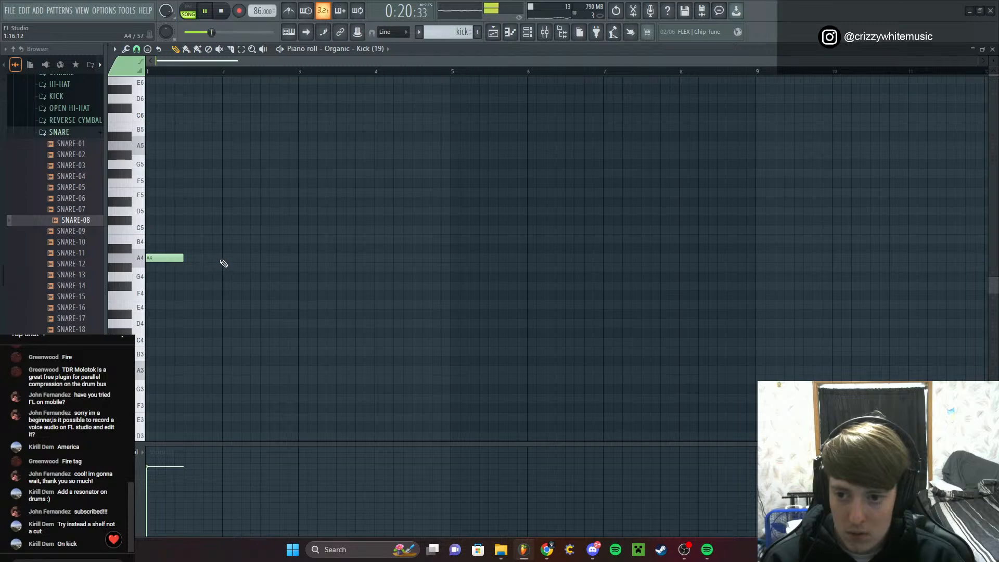
Check the guitar pattern's low notes and add matching half-bar kick notes: F#4 in bar 3, D4 in bar 5, E4 in bar 7
left_click(993, 50)
double_click(594, 98)
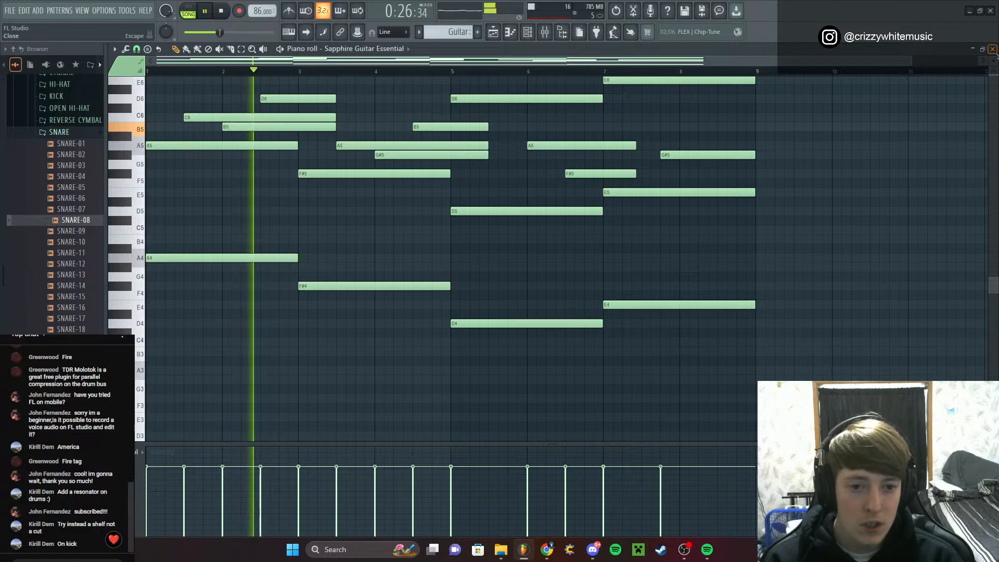
left_click(993, 49)
key("space")
double_click(595, 214)
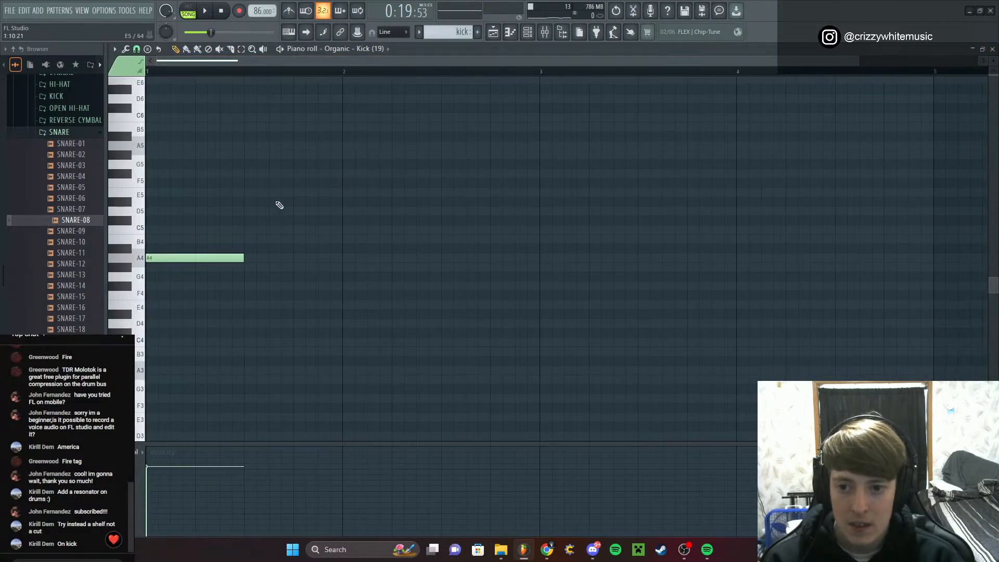
mouse_move(537, 304)
left_mouse_down()
mouse_move(540, 352)
mouse_move(535, 286)
left_mouse_up()
left_click_drag(542, 61, 742, 135)
mouse_move(610, 344)
left_mouse_down()
mouse_move(597, 355)
mouse_move(596, 324)
left_mouse_up()
left_click_drag(531, 60, 610, 78)
left_click_drag(744, 264, 808, 315)
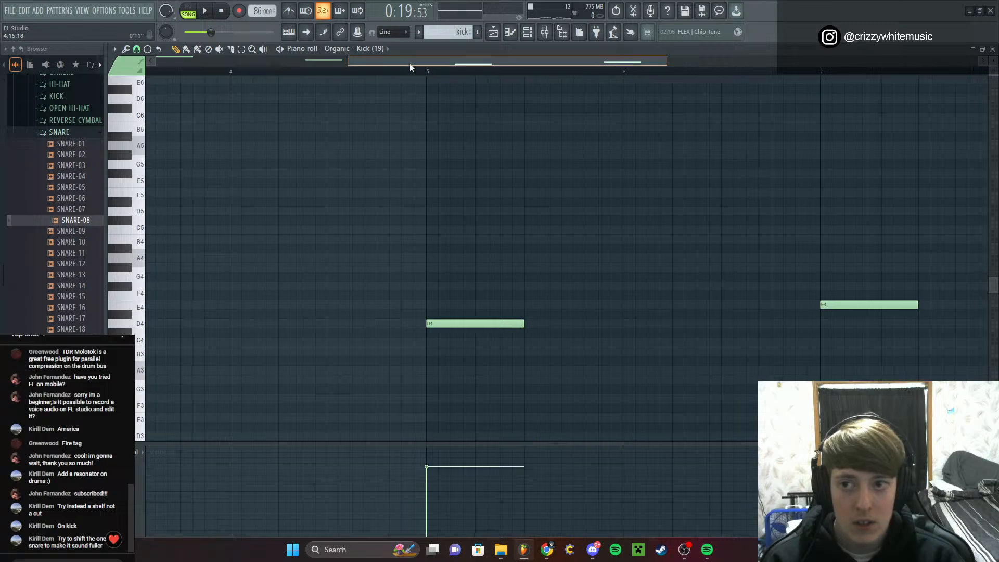
left_click_drag(410, 63, 187, 95)
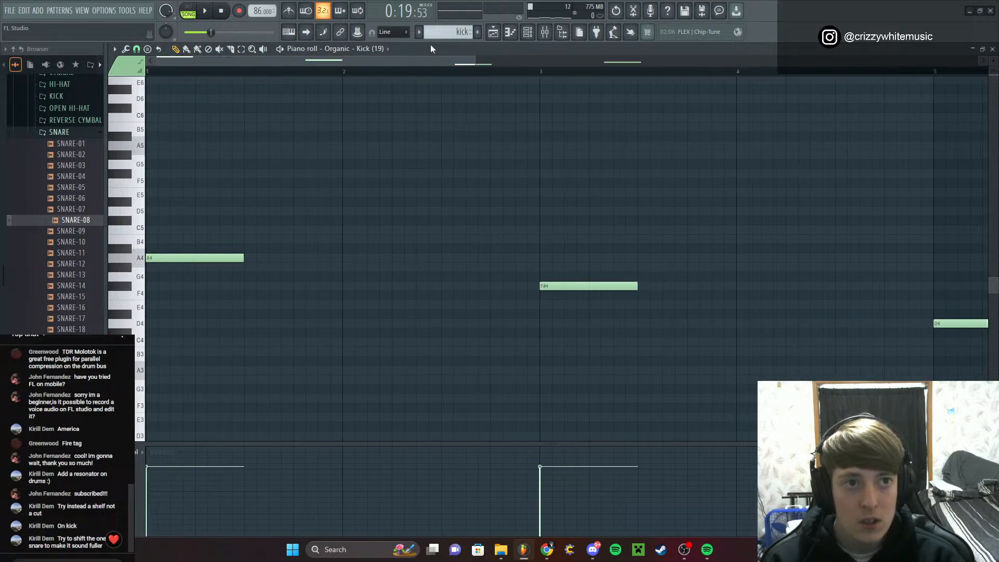
left_click(545, 32)
left_click(545, 33)
left_click(528, 34)
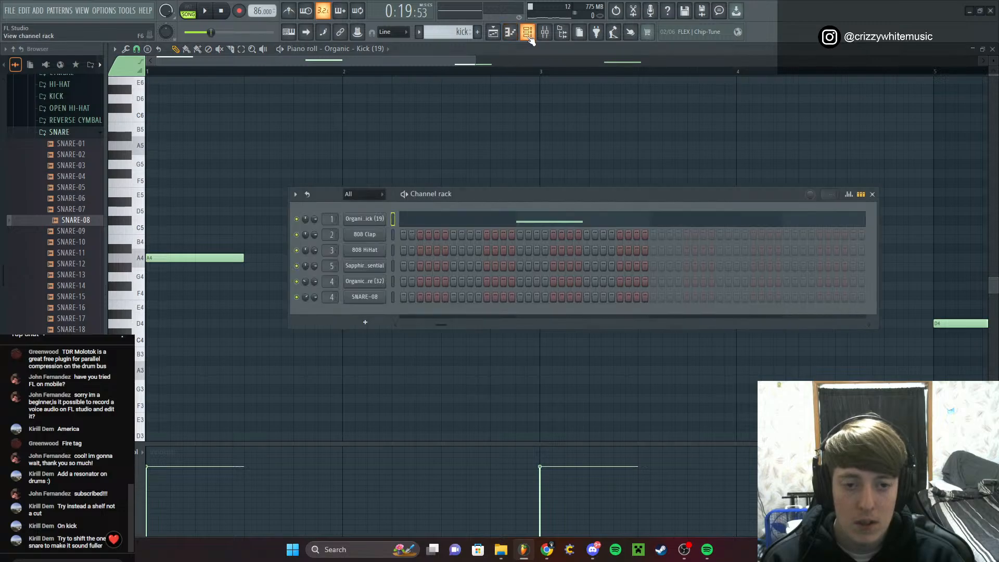
left_click(529, 36)
Open the clap snare pattern's SNARE-08 notes, nudge the bar 1 hit slightly late against the Organic Snare (32), and play it back
left_click(992, 50)
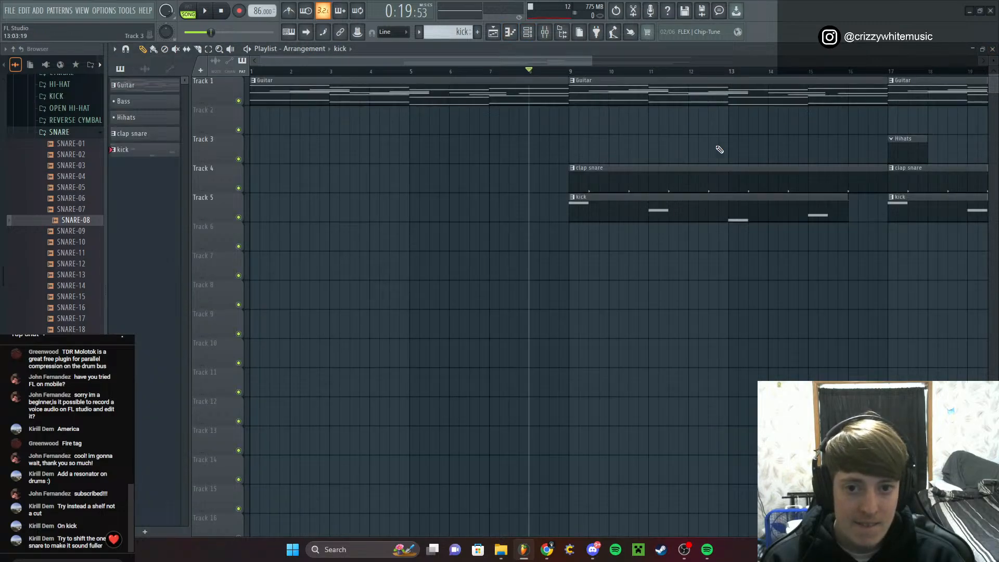
double_click(609, 186)
left_click(376, 54)
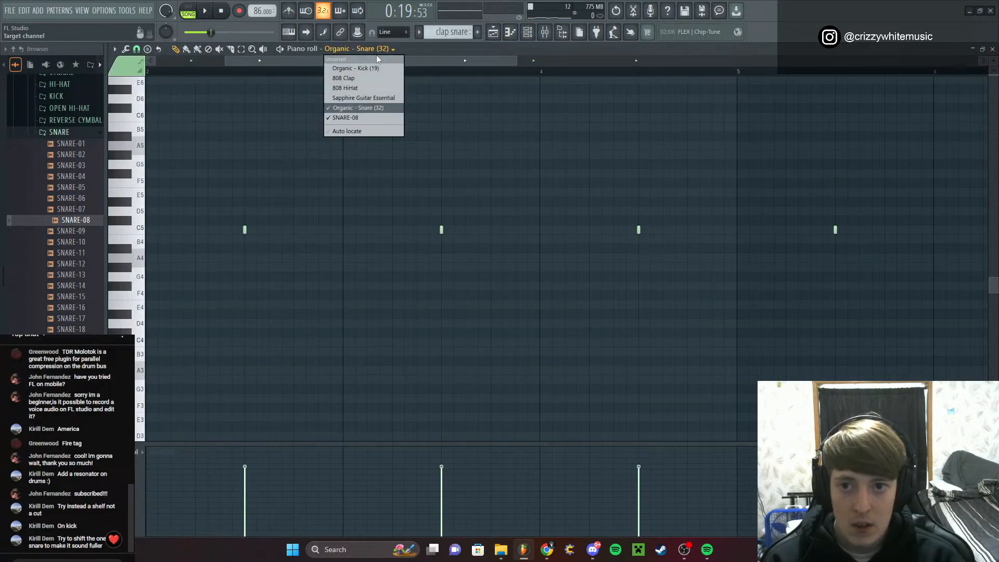
left_click(375, 117)
left_click_drag(410, 61, 380, 222)
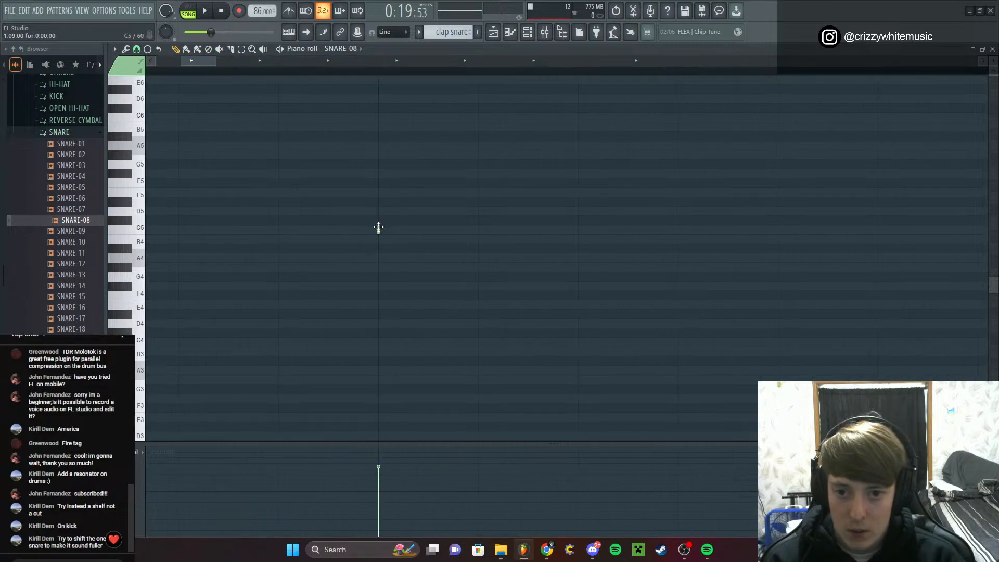
scroll(386, 232, "left", 3)
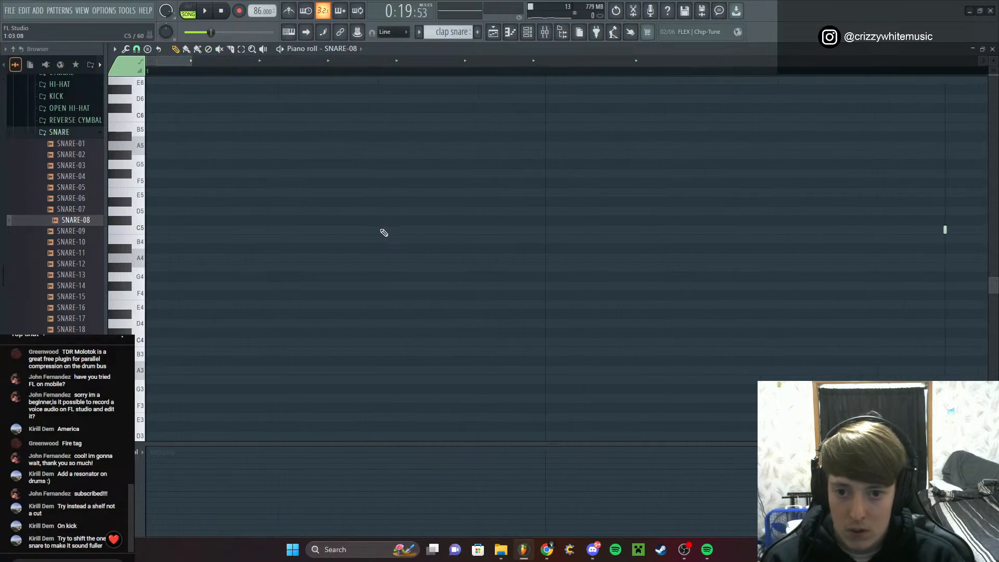
left_click_drag(946, 229, 951, 228)
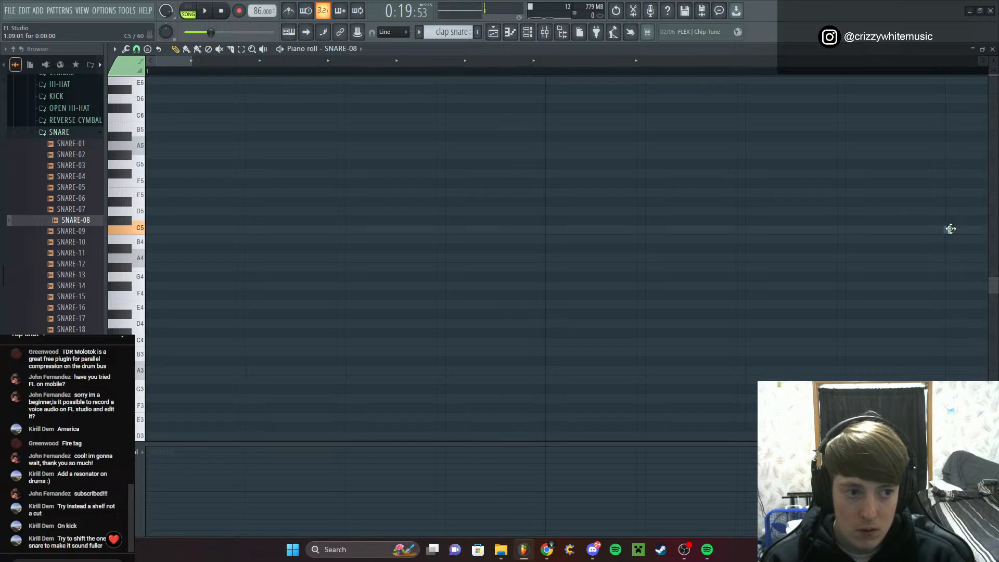
key("space")
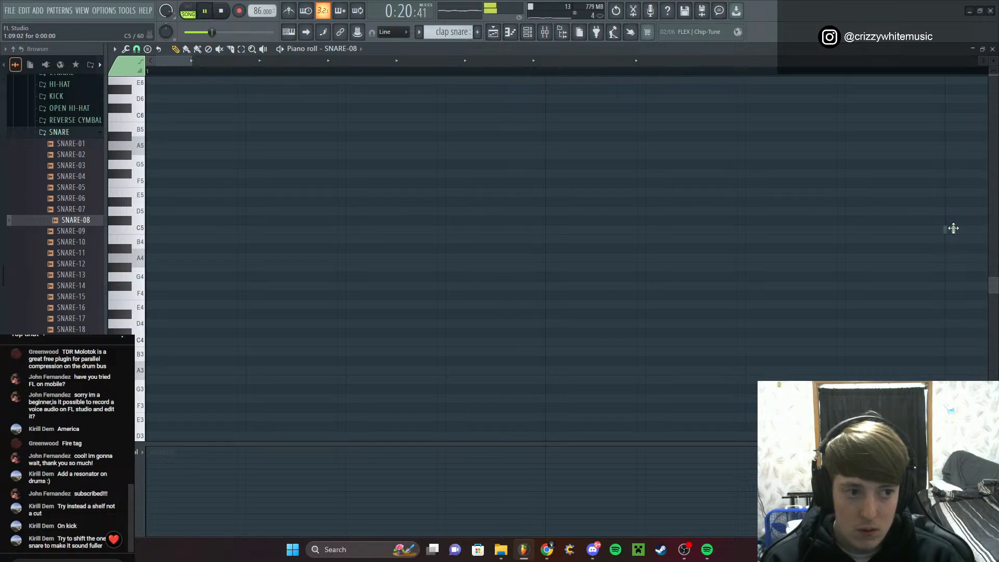
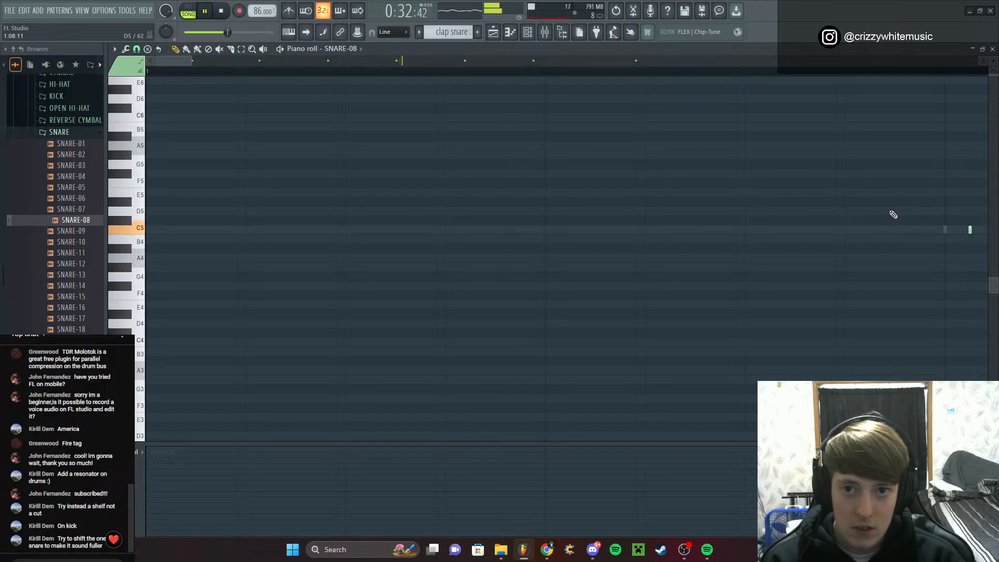
scroll(881, 214, "down", 4)
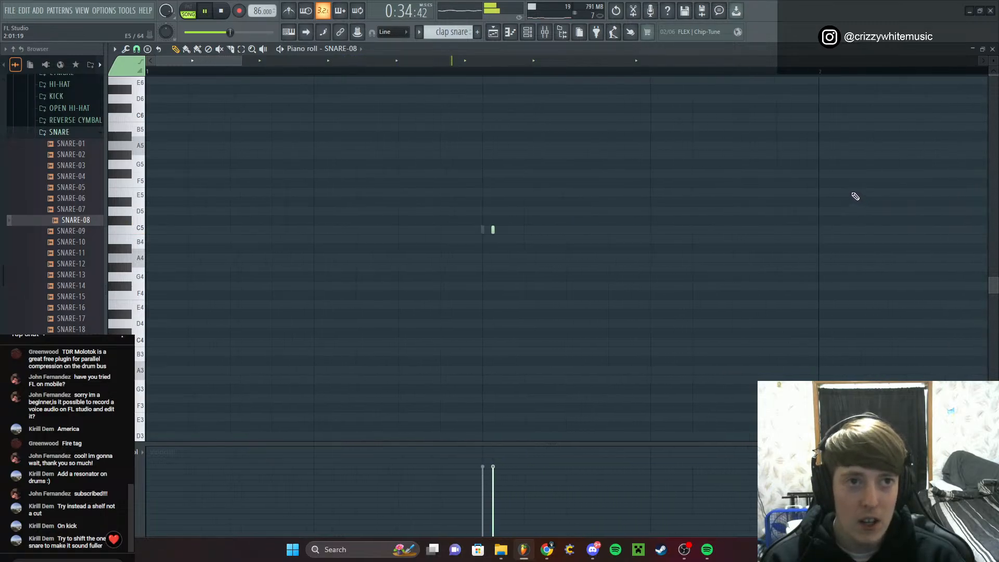
scroll(754, 194, "down", 6)
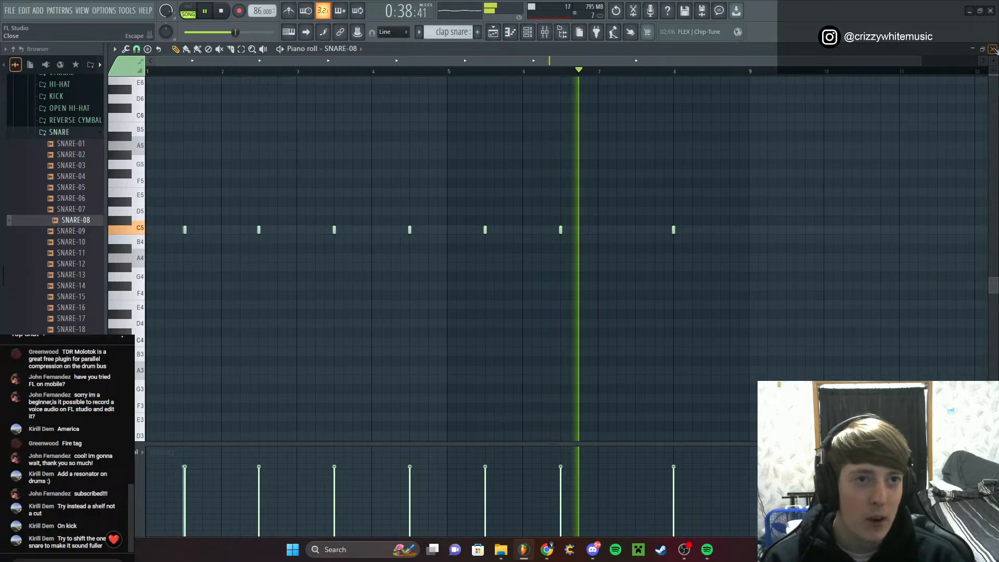
In the kick pattern, split bar 1's A4 into two quarter-bar notes; add a quarter-bar A4 starting bar 2 and two eighth notes on its beat 4
key("F5")
double_click(647, 201)
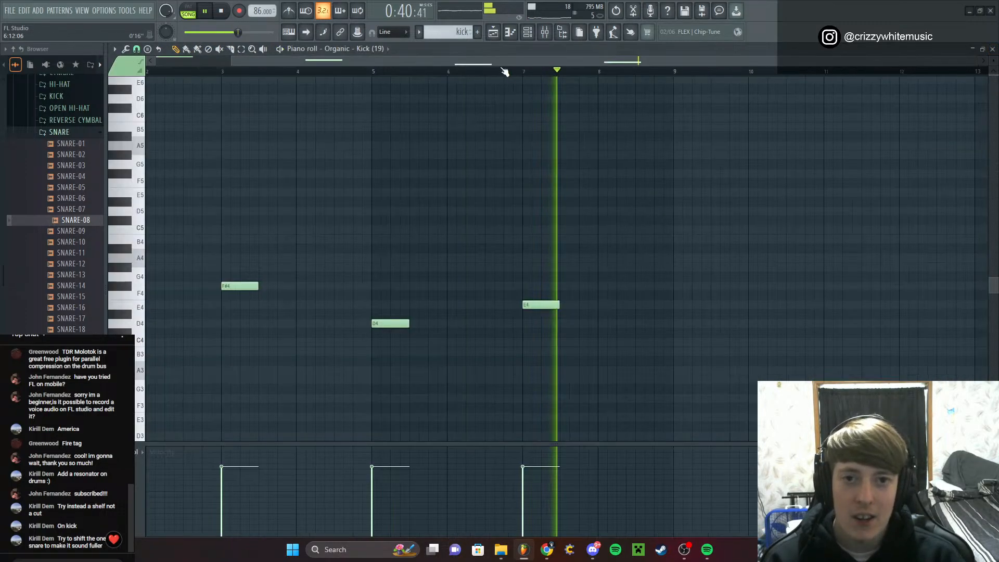
key("space")
left_click_drag(493, 64, 239, 76)
scroll(185, 151, "up", 3)
scroll(210, 235, "up", 2)
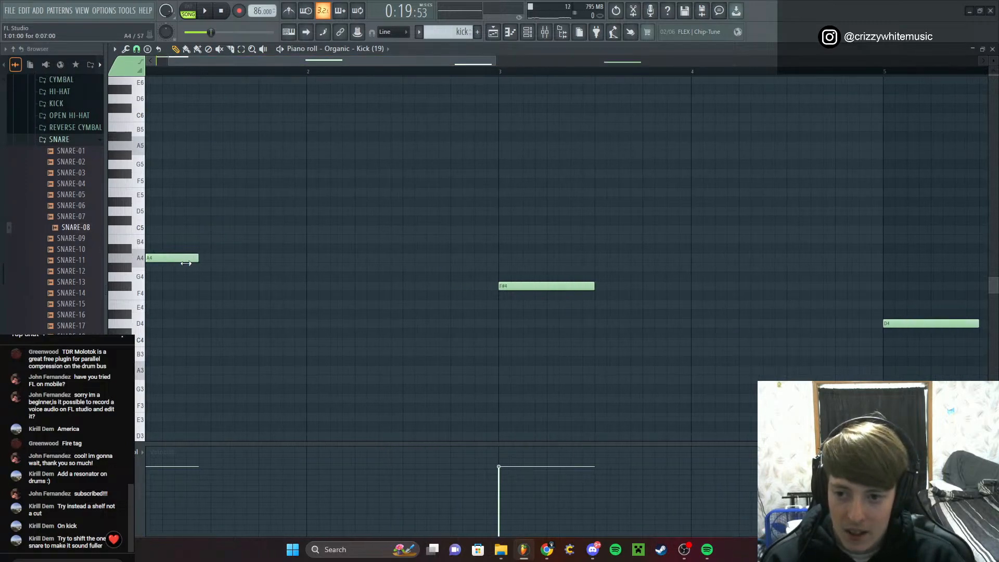
left_click(166, 258)
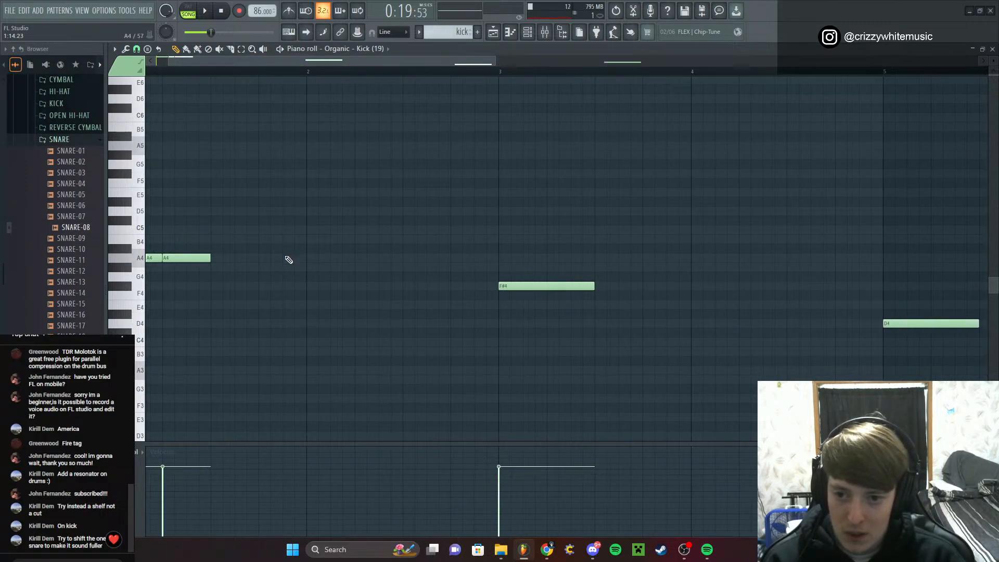
left_click(309, 259)
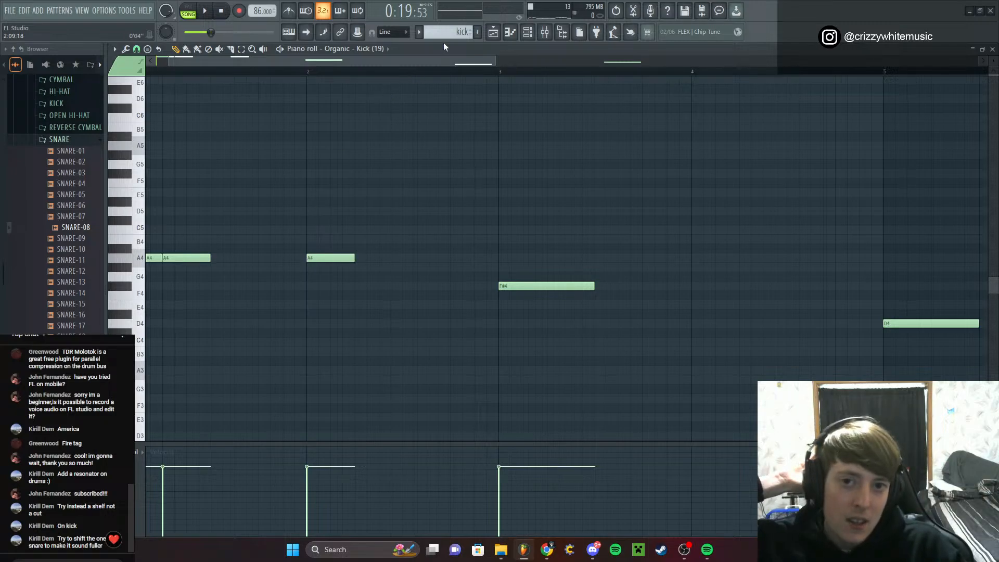
scroll(435, 58, "left", 2)
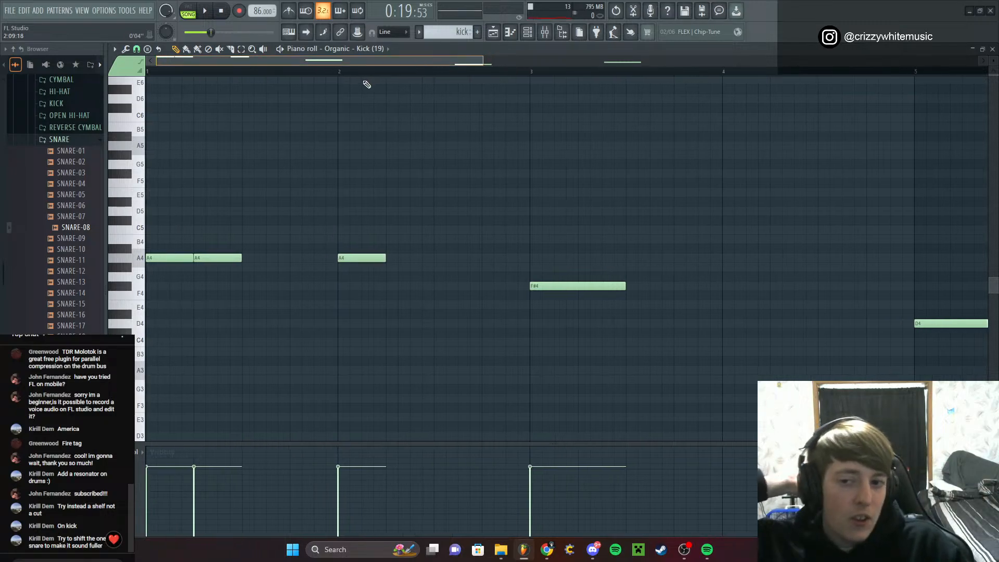
left_click(484, 258)
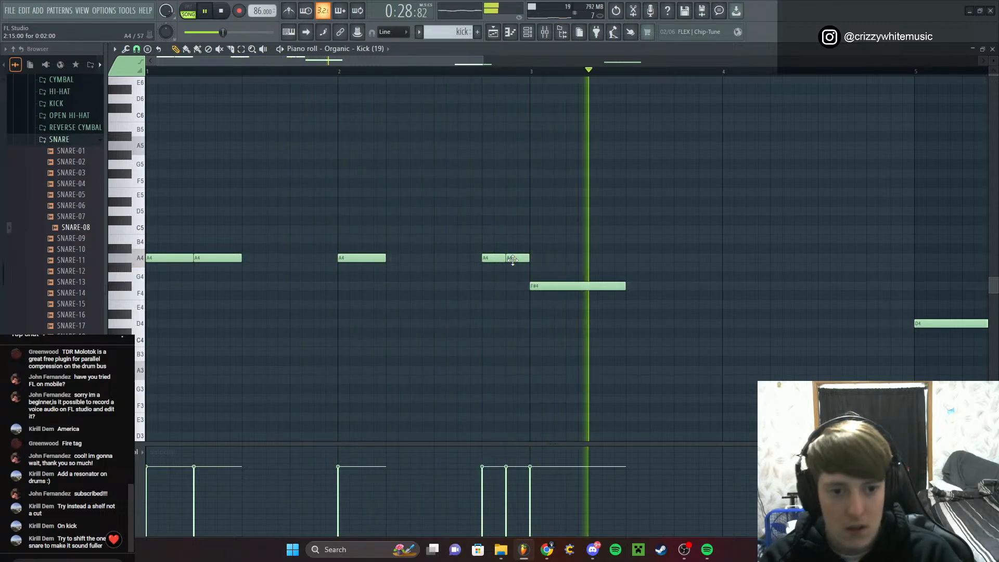
Add quarter-bar F#4 kicks on beats 1 and 2 of bar 4, and split bar 5's D4 into two quarter-bar notes
left_click(733, 286)
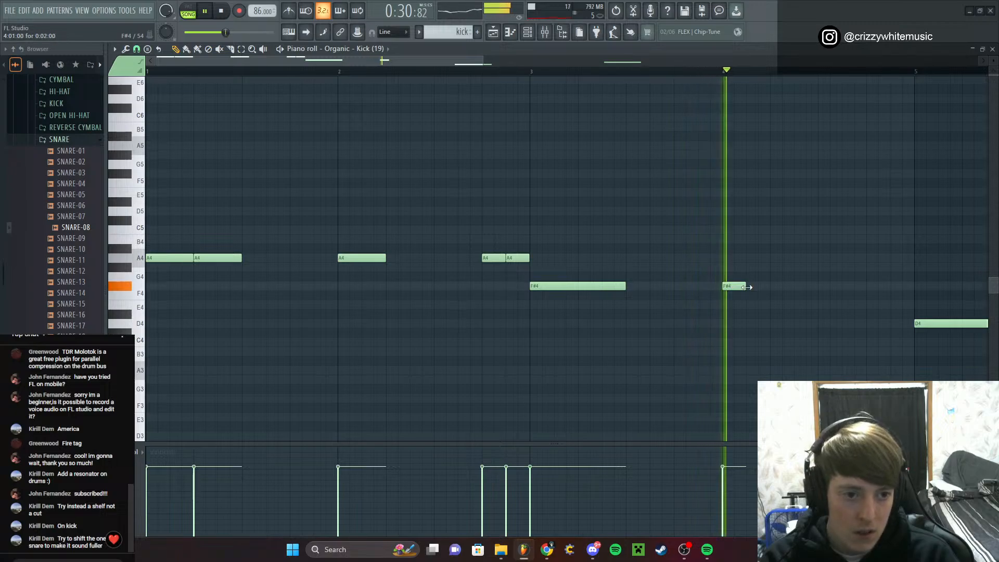
left_click_drag(746, 286, 770, 286)
key("space")
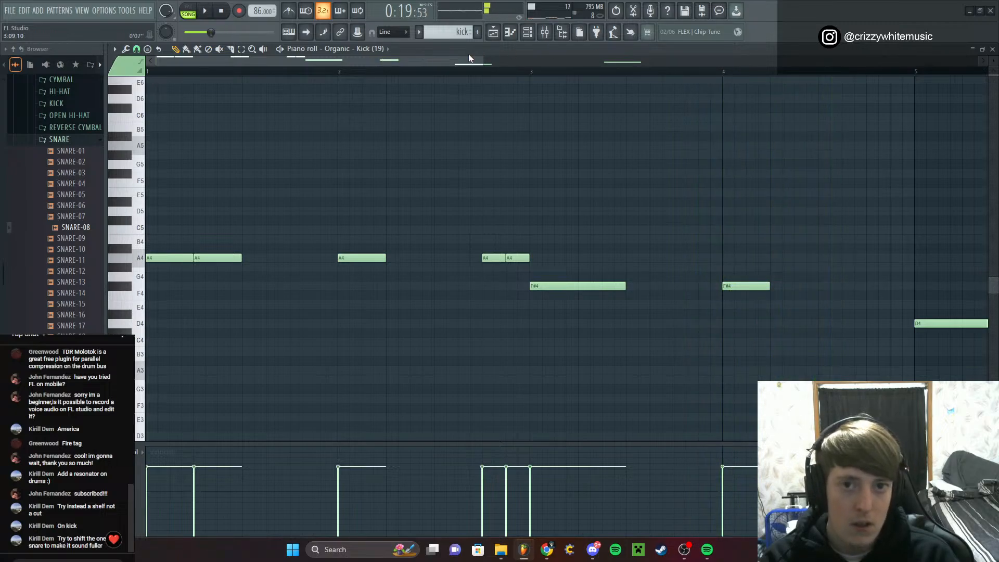
left_click_drag(470, 60, 530, 61)
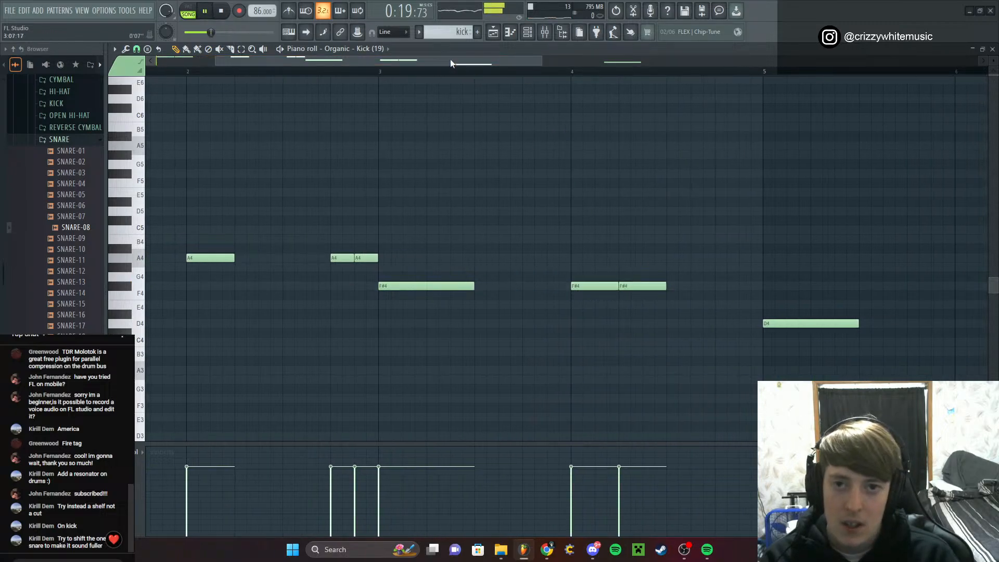
left_click_drag(453, 61, 622, 83)
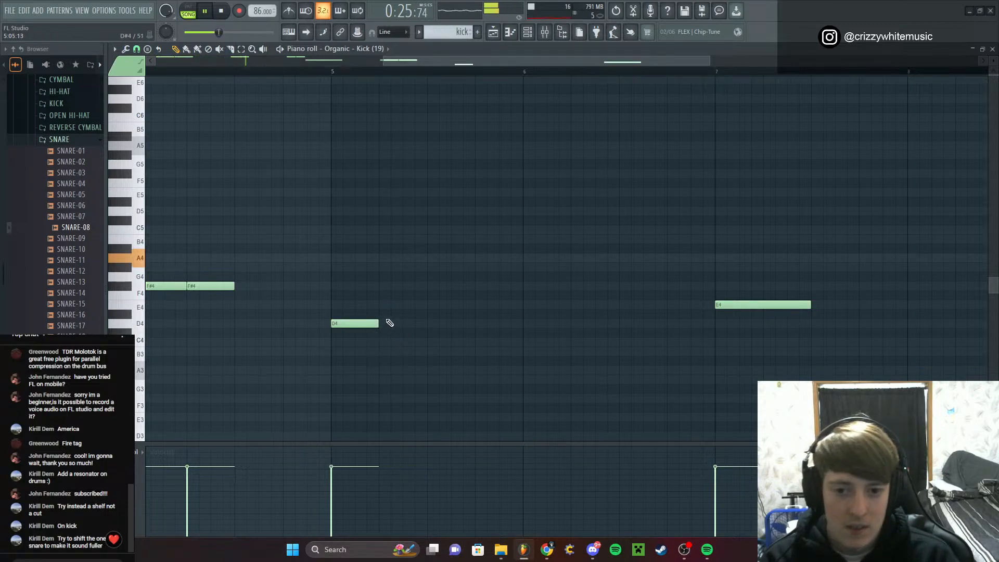
left_click_drag(474, 65, 250, 65)
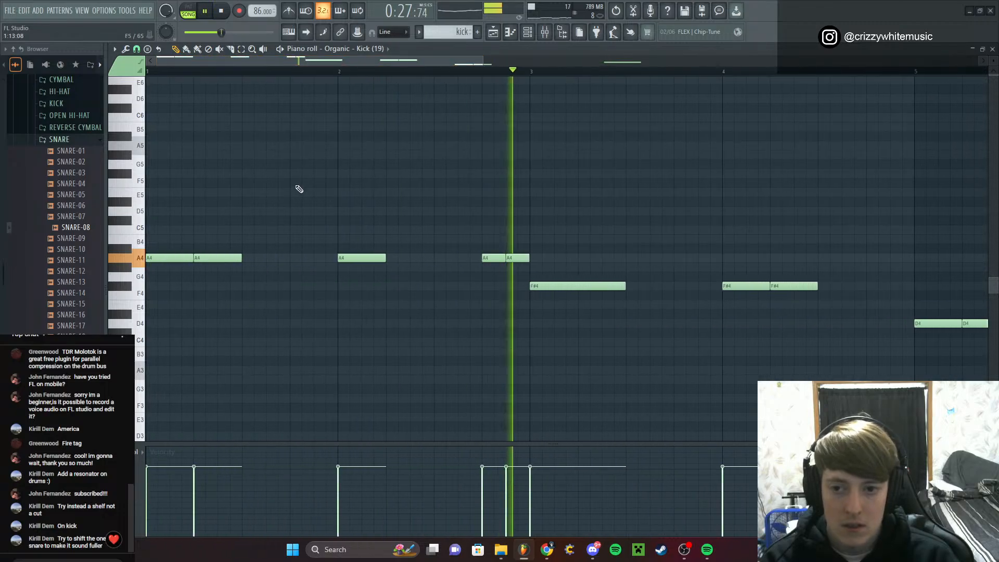
Check the Organic Kick (19) channel's settings and root note from the channel rack
left_click(511, 30)
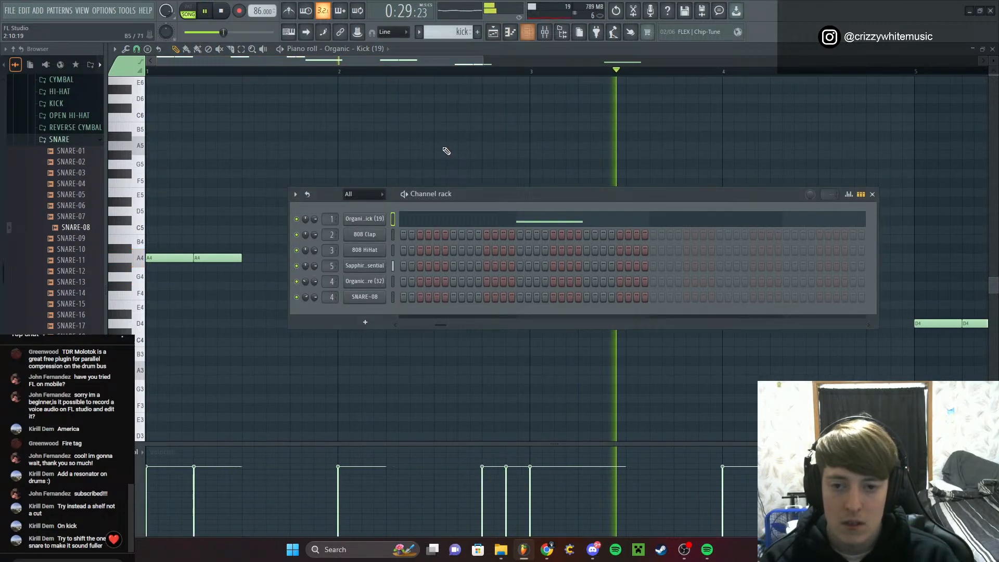
left_click(379, 226)
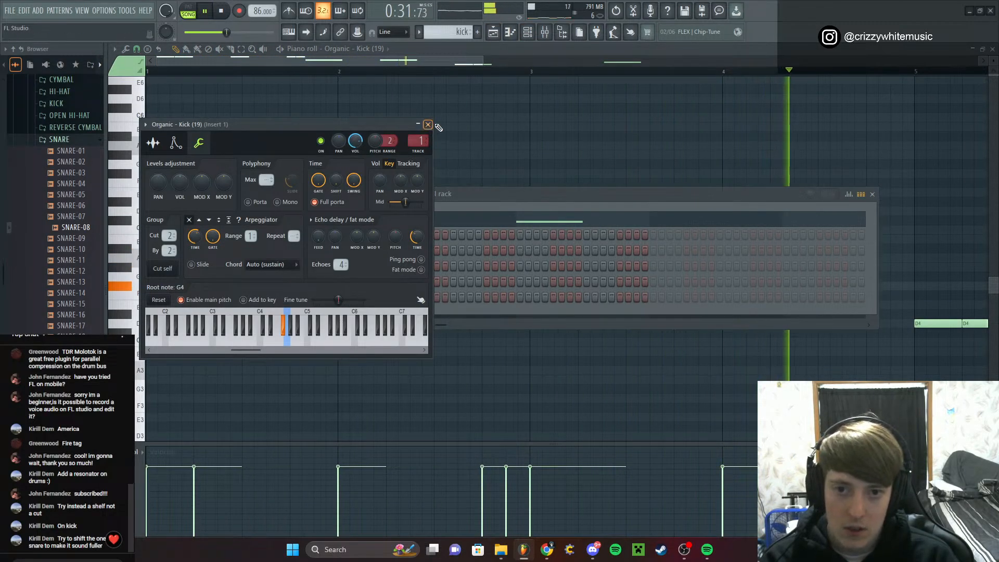
left_click(428, 124)
left_click(871, 195)
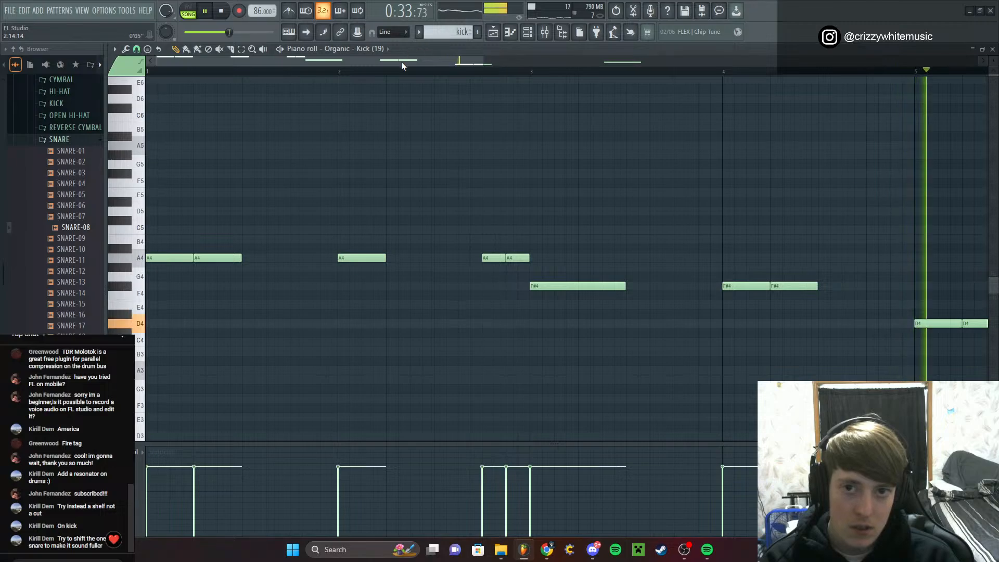
Add a half-bar D4 kick starting bar 6, two eighth-note D4s on its beat 4, and quarter-bar E4s on beats 1 and 2 of bar 8
left_click_drag(399, 66, 630, 131)
left_click(517, 315)
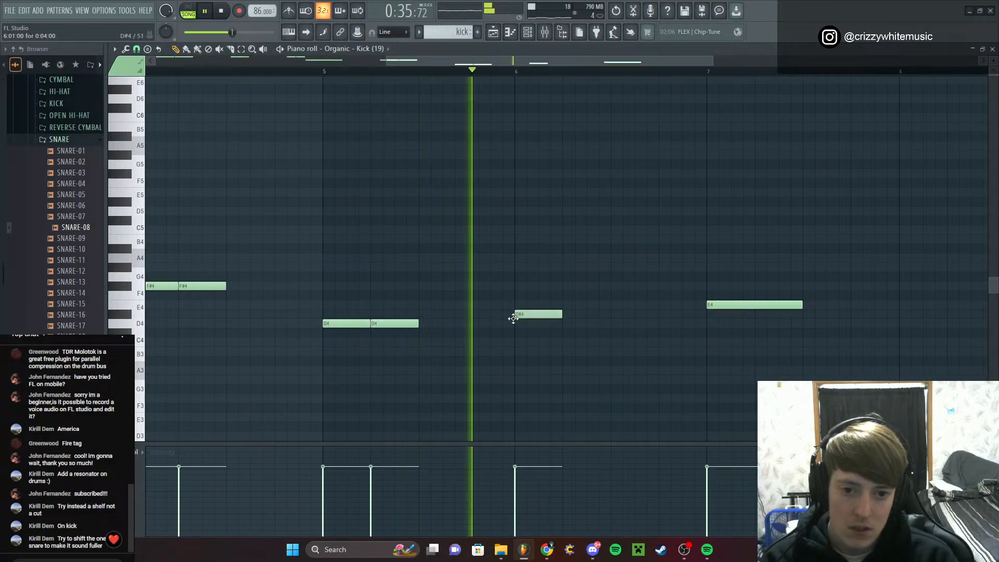
left_click_drag(533, 317, 535, 328)
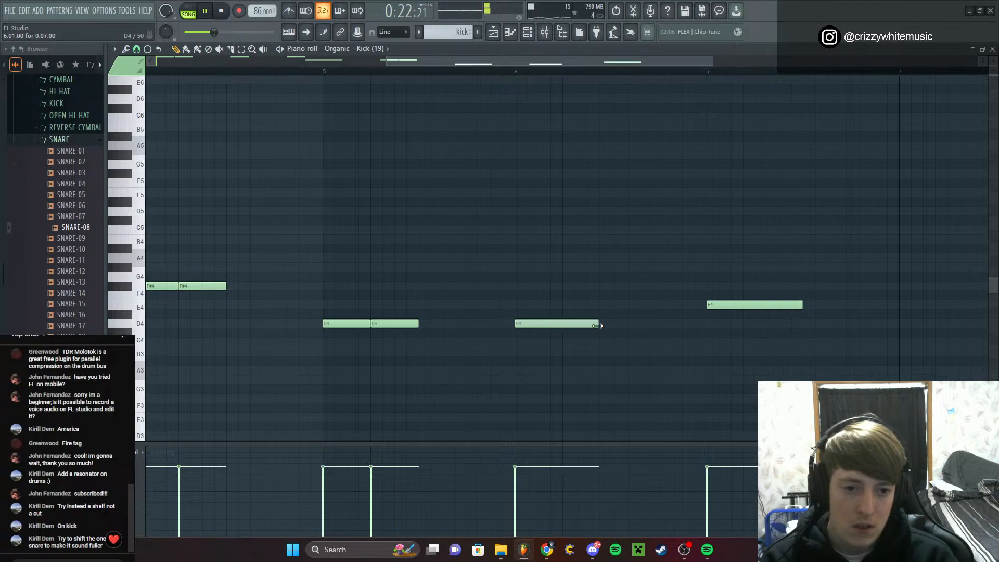
left_click(672, 325)
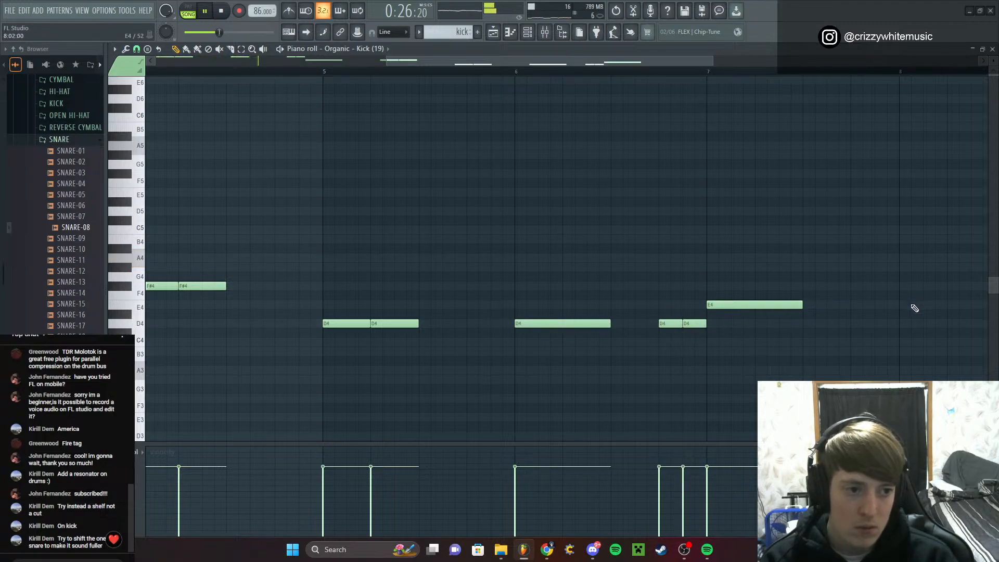
left_click_drag(536, 60, 633, 130)
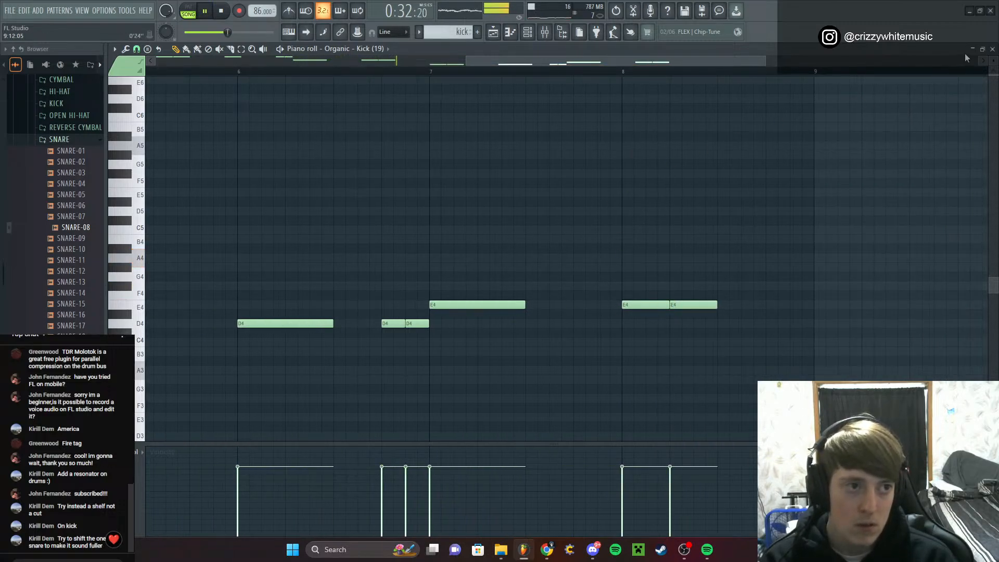
left_click(994, 50)
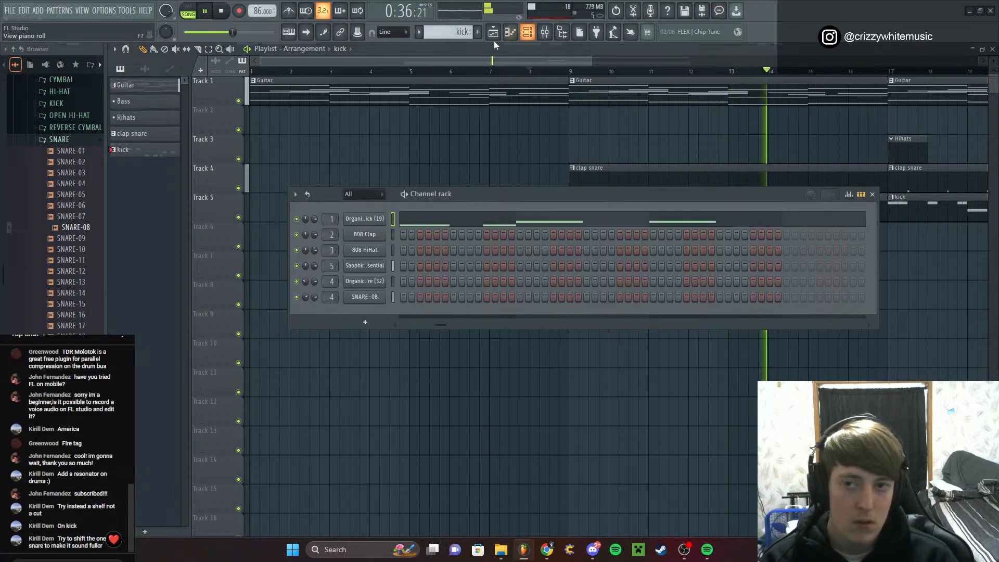
left_click(527, 32)
left_click(528, 33)
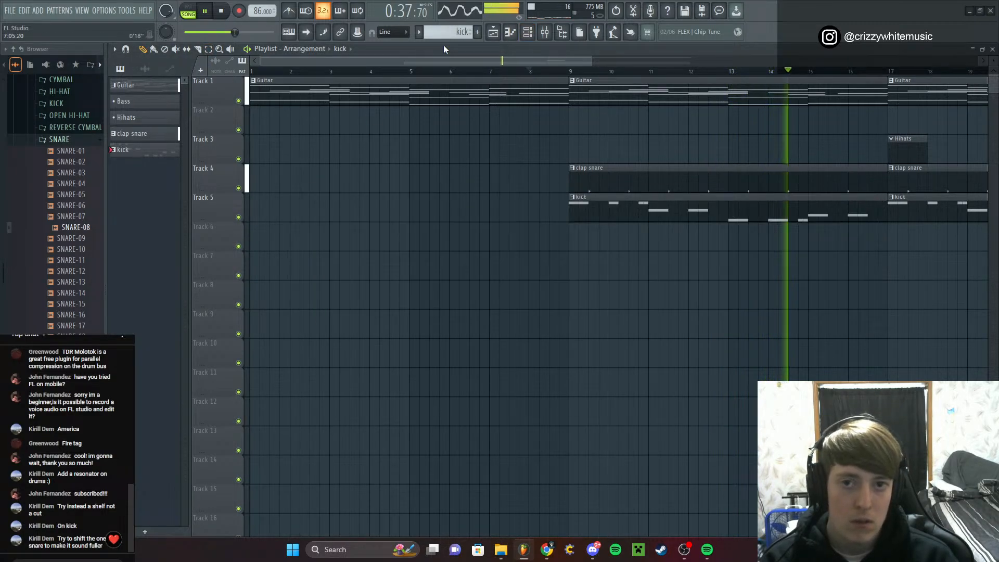
left_click(528, 33)
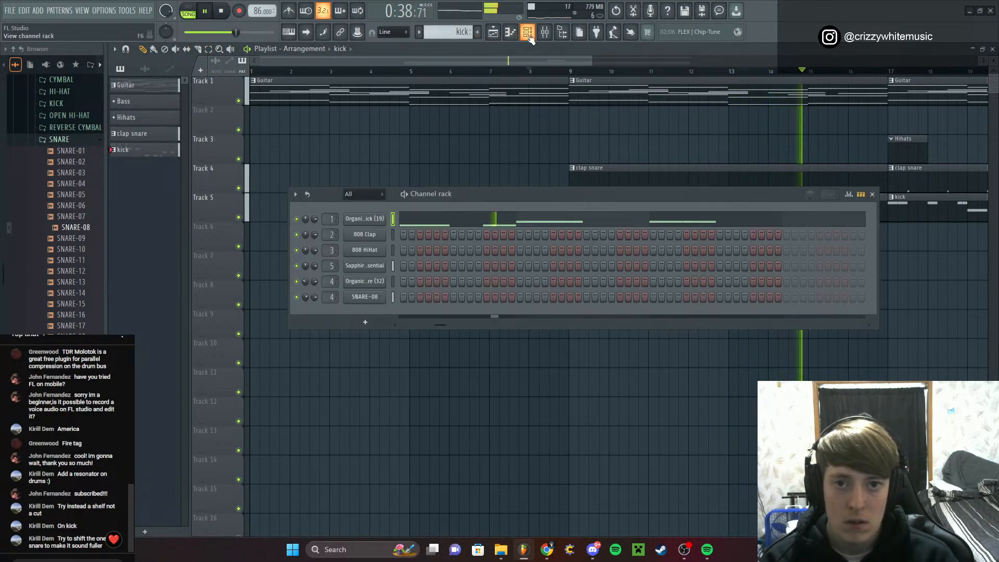
left_click(871, 194)
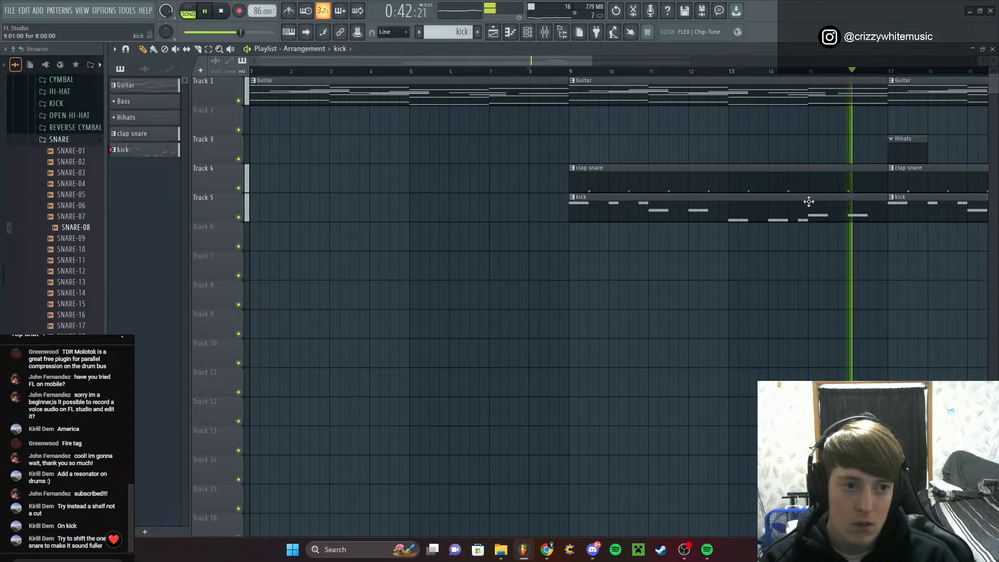
Stop playback and add both snares on beat 3 of bar 7 in the clap snare pattern, with the SNARE-08 hit slightly late
key("space")
double_click(824, 186)
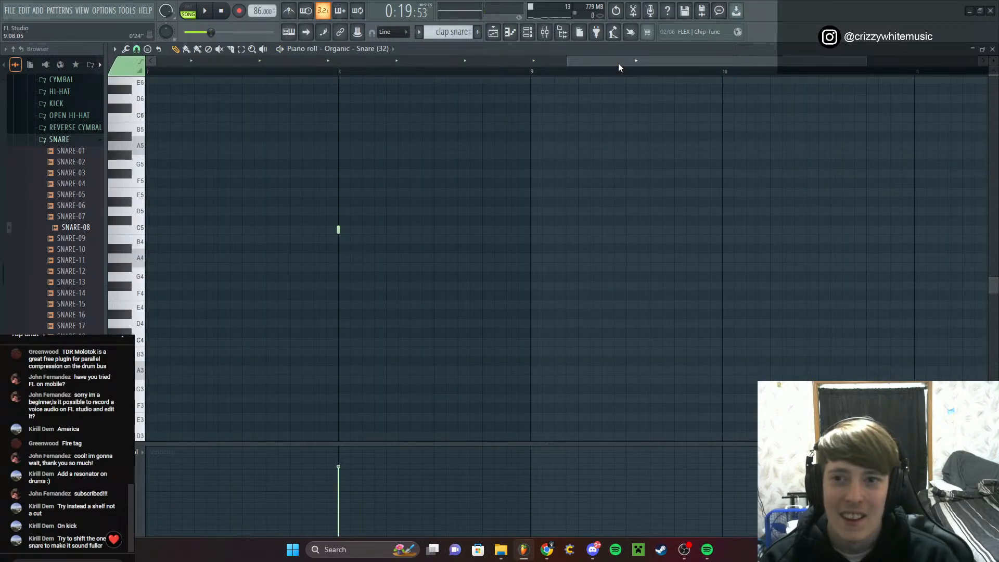
left_click_drag(618, 67, 492, 89)
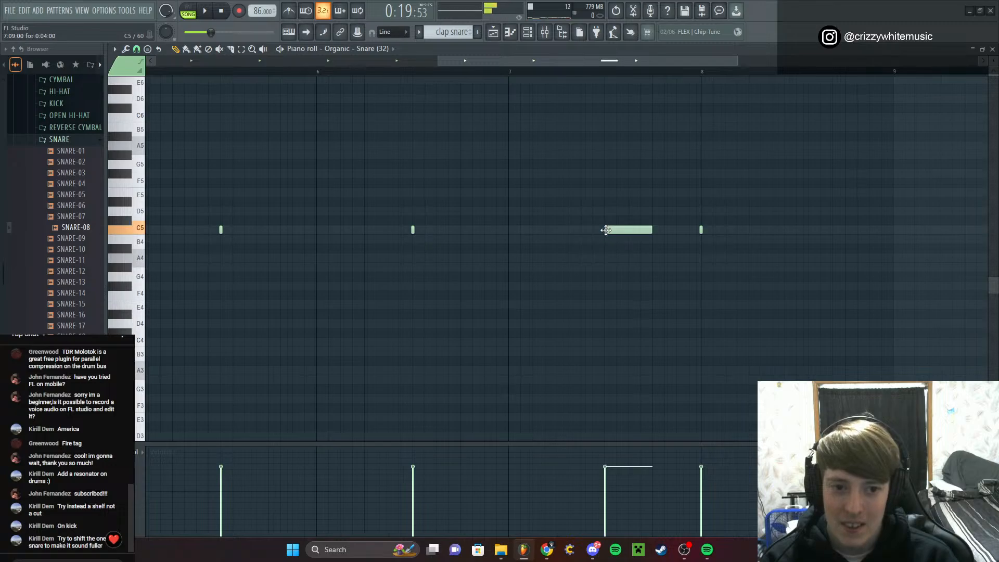
scroll(627, 232, "up", 4)
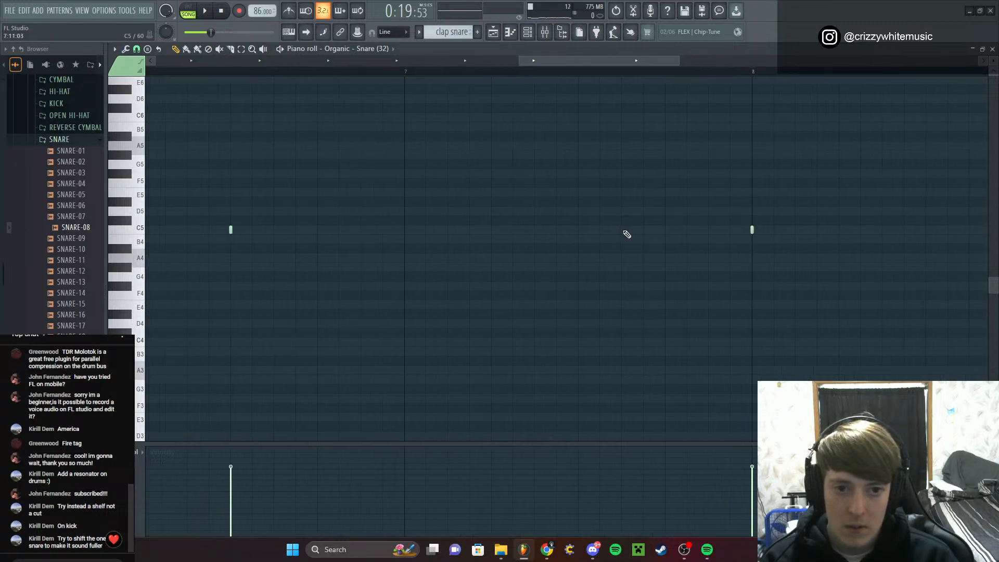
left_click(375, 49)
left_click(354, 117)
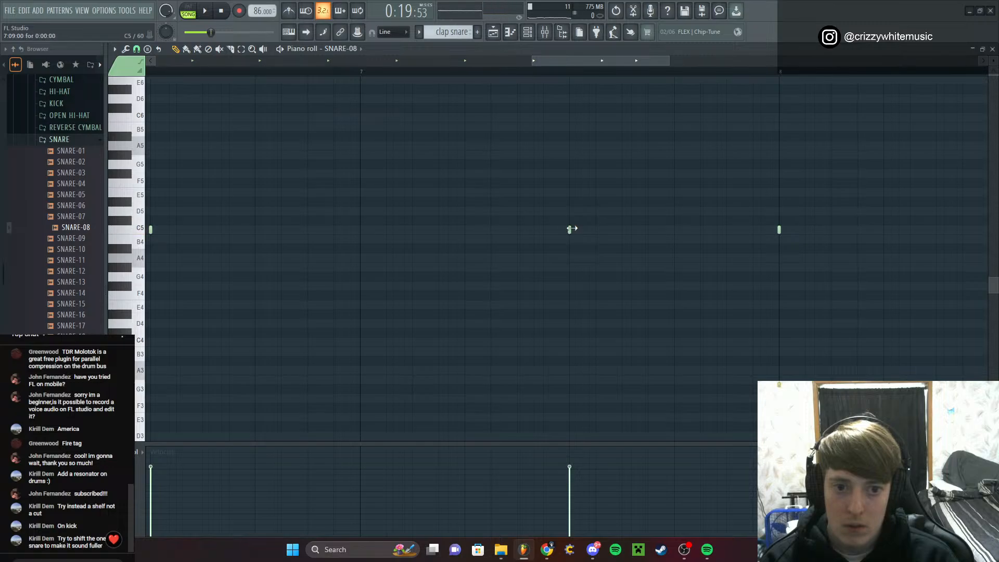
scroll(572, 229, "up", 3)
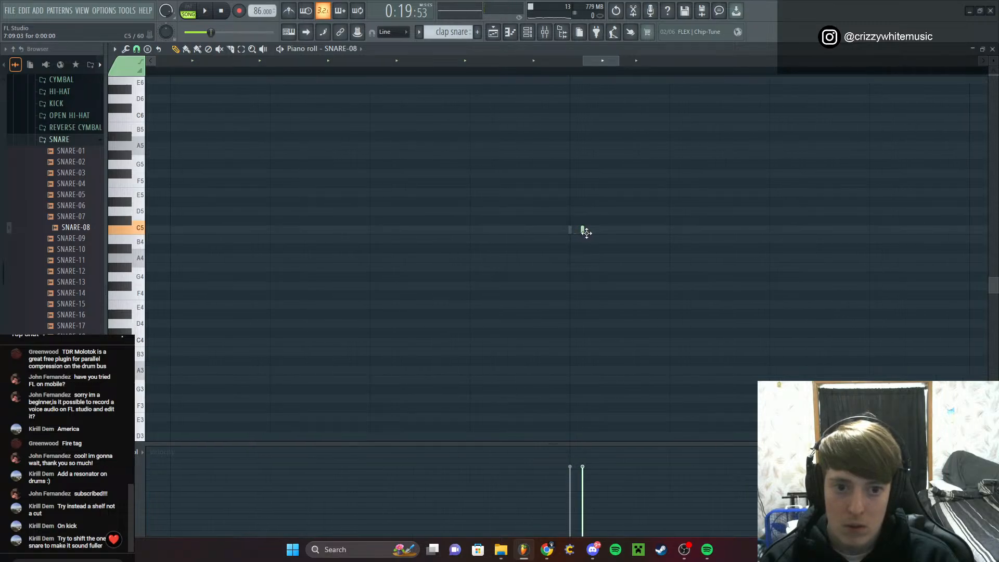
Move the last SNARE-08 note from the start of bar 8 to slightly after the middle of that bar, keeping it on C5
scroll(769, 150, "down", 5)
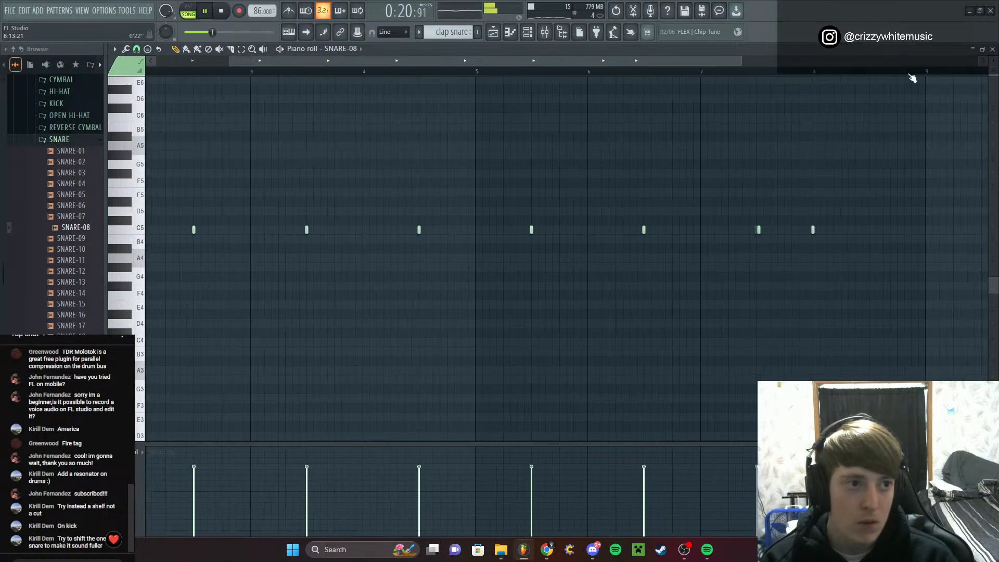
scroll(803, 252, "up", 3)
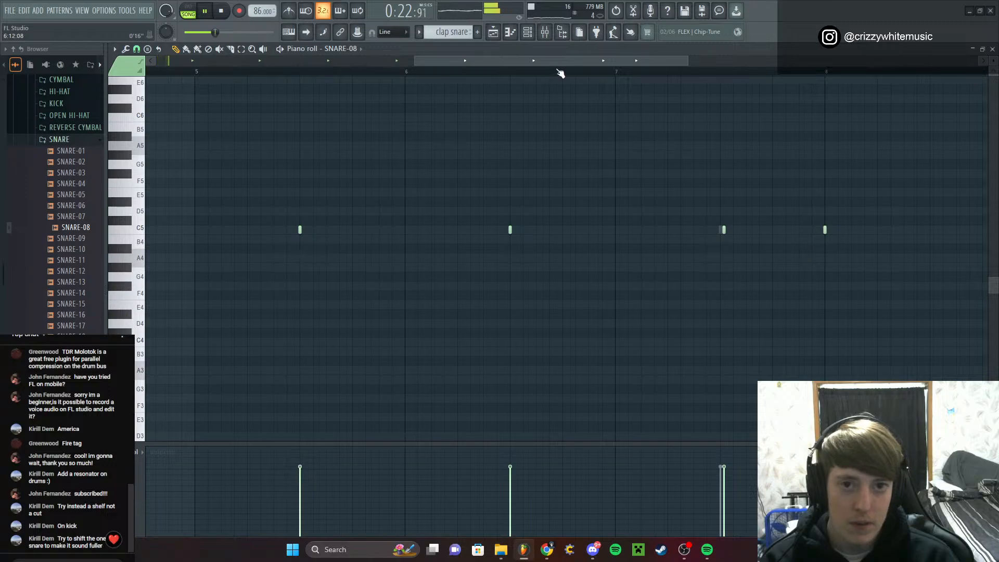
left_click_drag(560, 63, 694, 78)
scroll(400, 231, "up", 5)
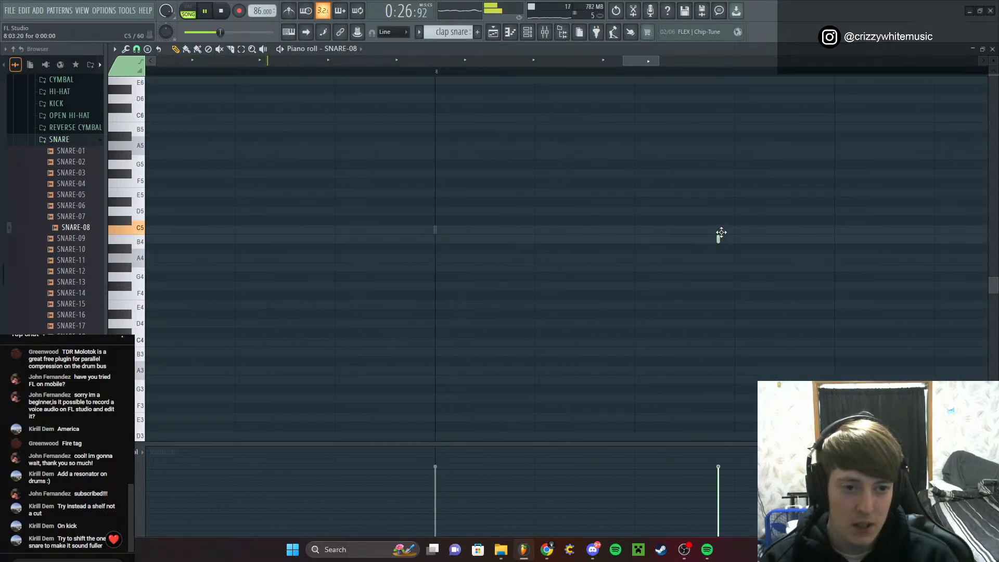
scroll(721, 232, "down", 8)
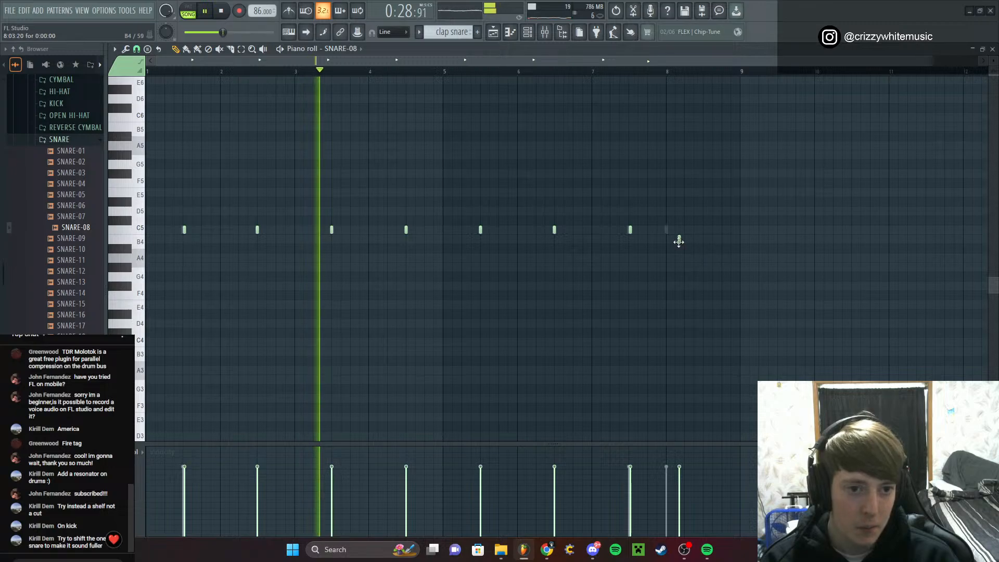
left_click_drag(678, 242, 709, 230)
scroll(712, 233, "up", 7)
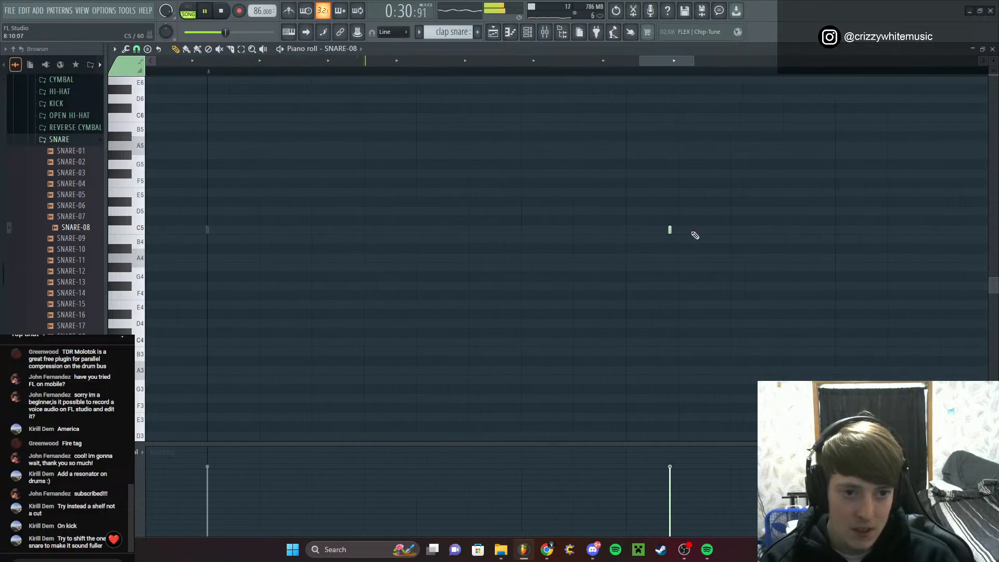
scroll(676, 235, "up", 3)
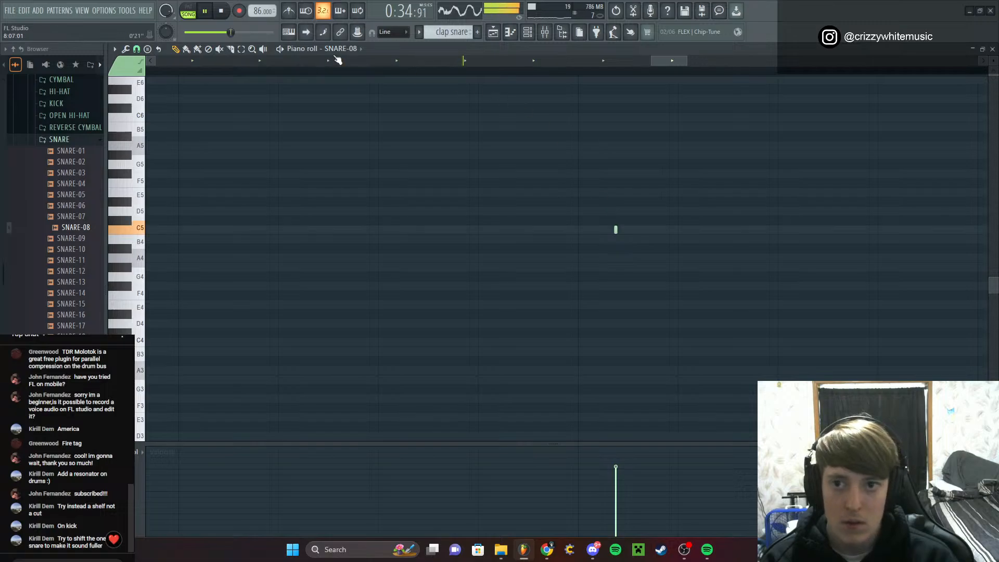
In the Organic - Snare (32) piano roll, add a C5 note at the middle of bar 8 and delete the one at the bar's start
left_click(338, 49)
left_click(356, 109)
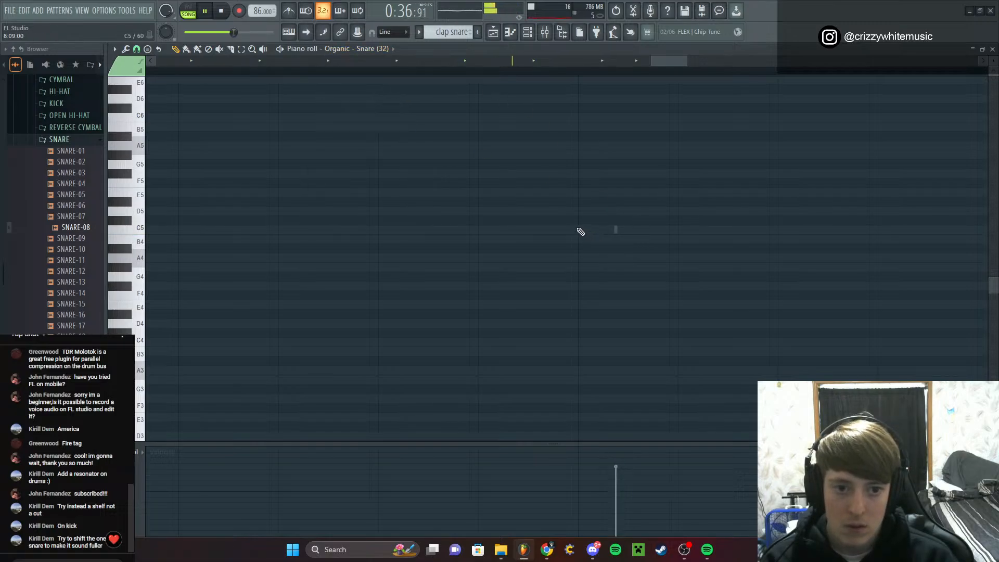
scroll(596, 210, "down", 5)
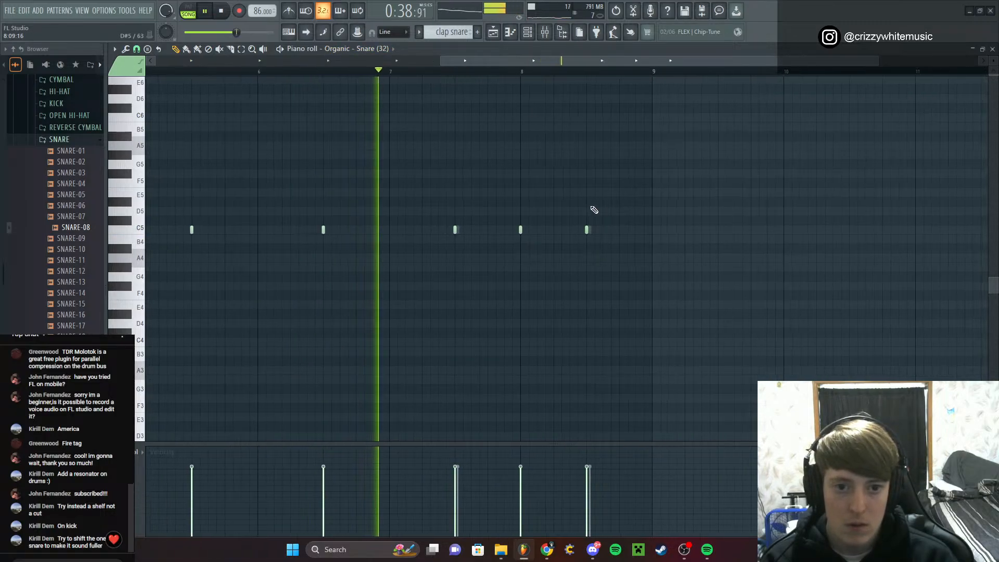
right_click(521, 230)
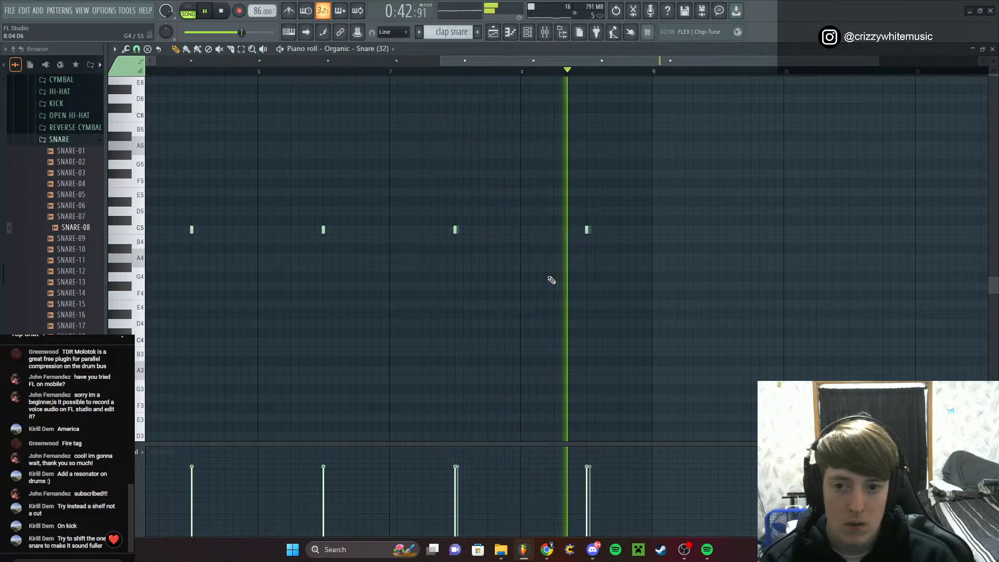
Shift the last two SNARE-08 notes, in bars 7 and 8, slightly earlier toward the Organic snare hits and play back the section
left_click(394, 48)
left_click(382, 118)
left_click_drag(624, 237, 449, 236)
scroll(477, 242, "up", 3)
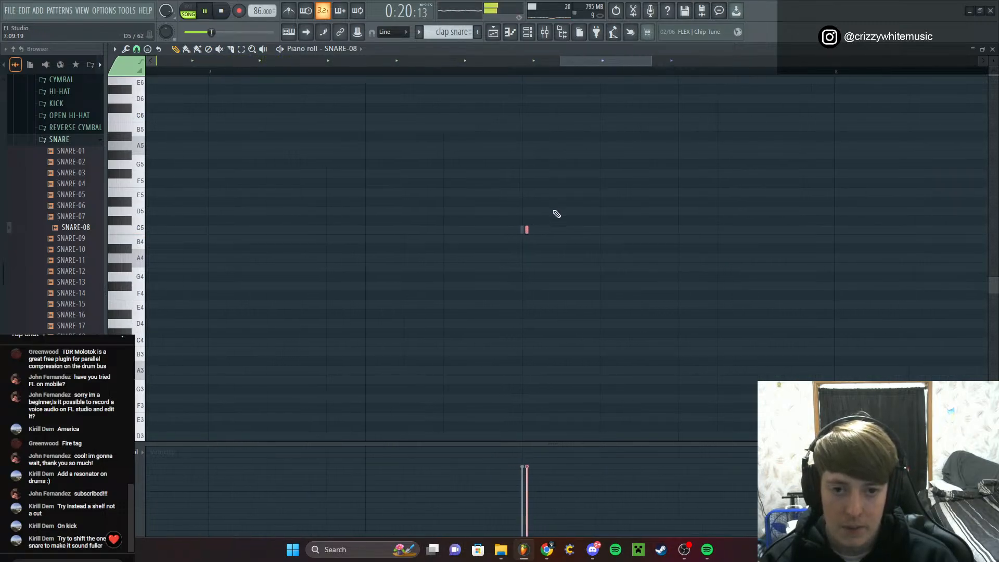
scroll(551, 223, "down", 4)
left_click(509, 73)
left_click(558, 143, "ctrl")
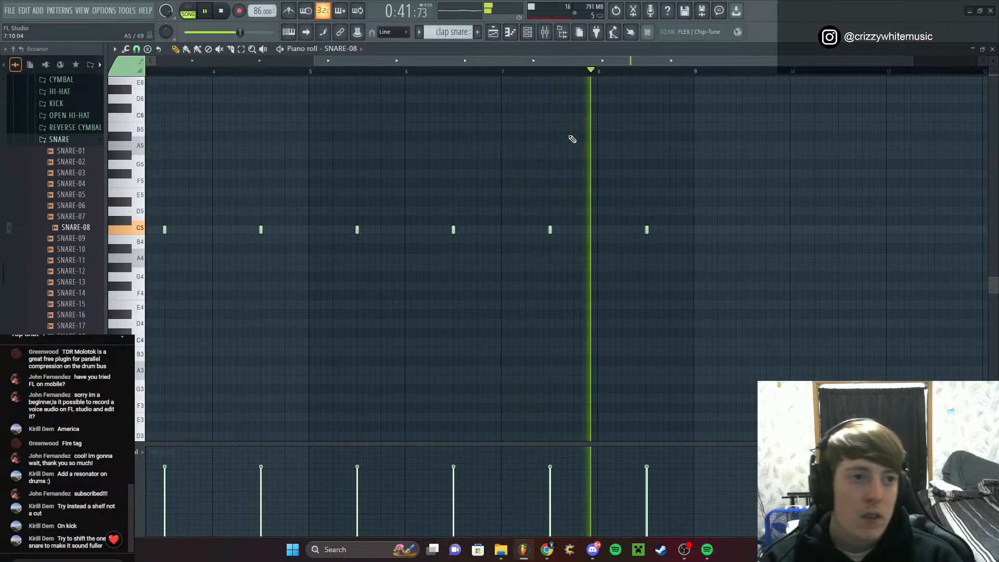
Return to the playlist, stop playback, and show the channel rack for the Hihats pattern
left_click(993, 49)
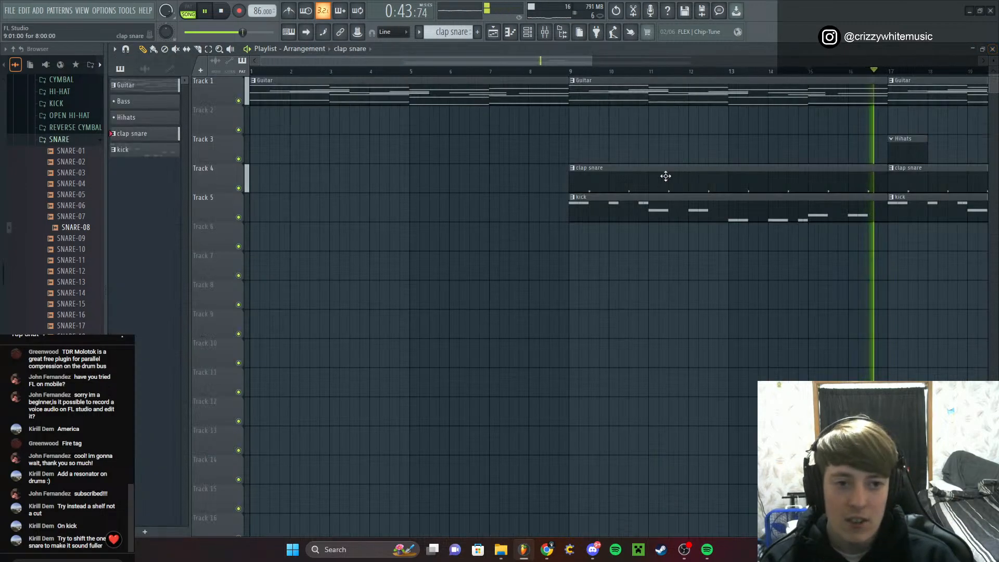
key("space")
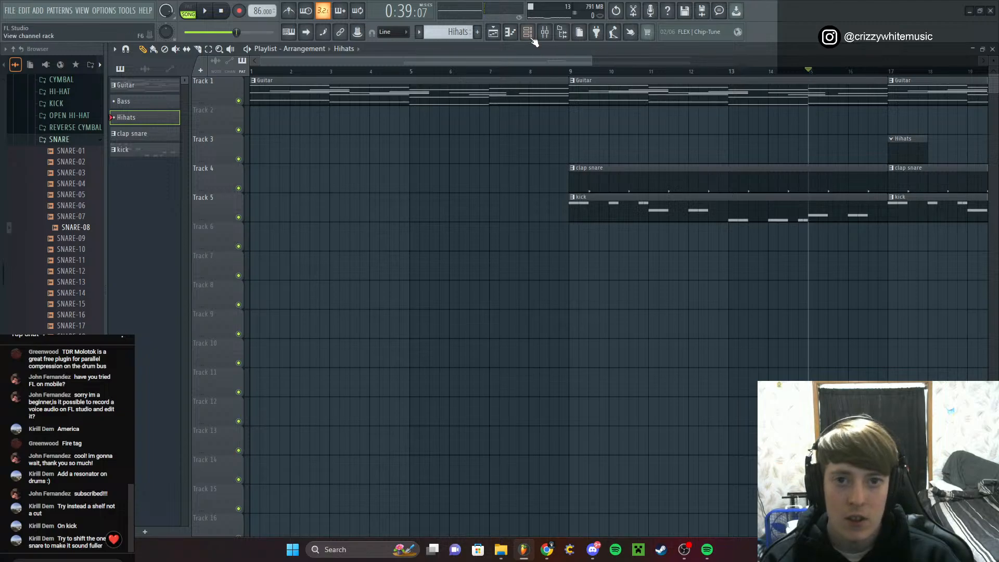
left_click(529, 35)
Audition the samples in the HI-HAT folder of the GINTRO drum kit, including HI-HAT-13 and HI-HAT-14
left_click(81, 143)
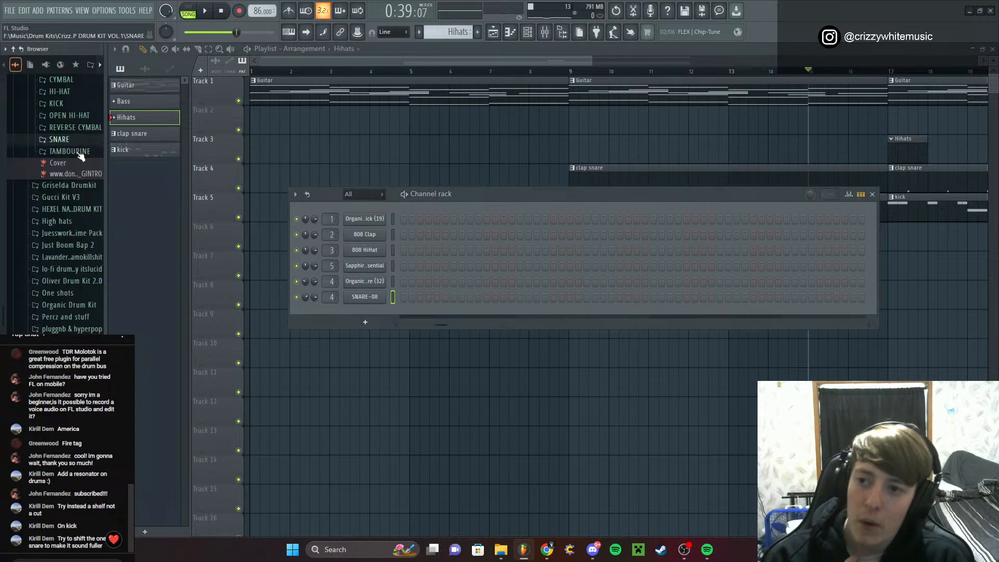
scroll(82, 156, "up", 2)
left_click(82, 182)
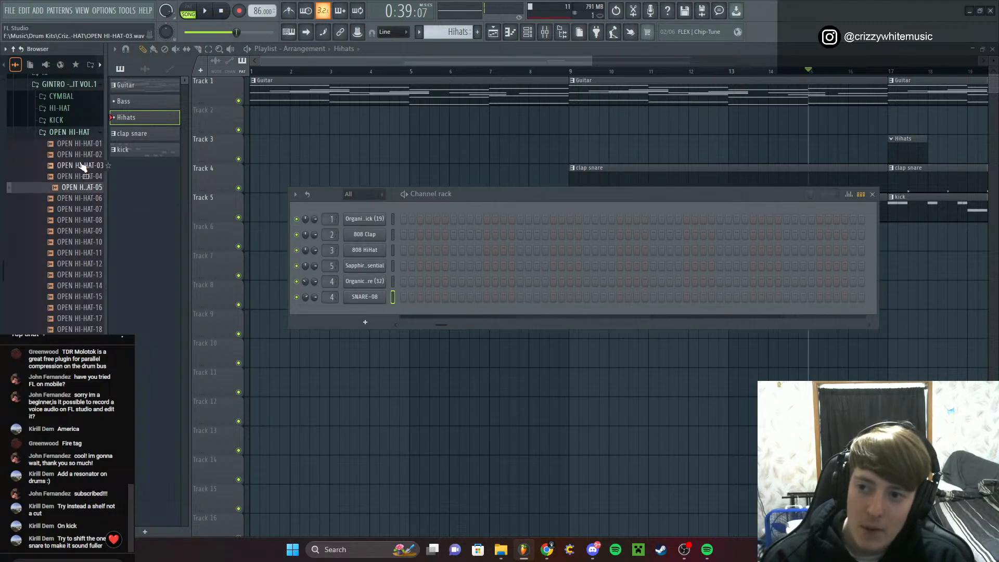
left_click(81, 132)
left_click(67, 112)
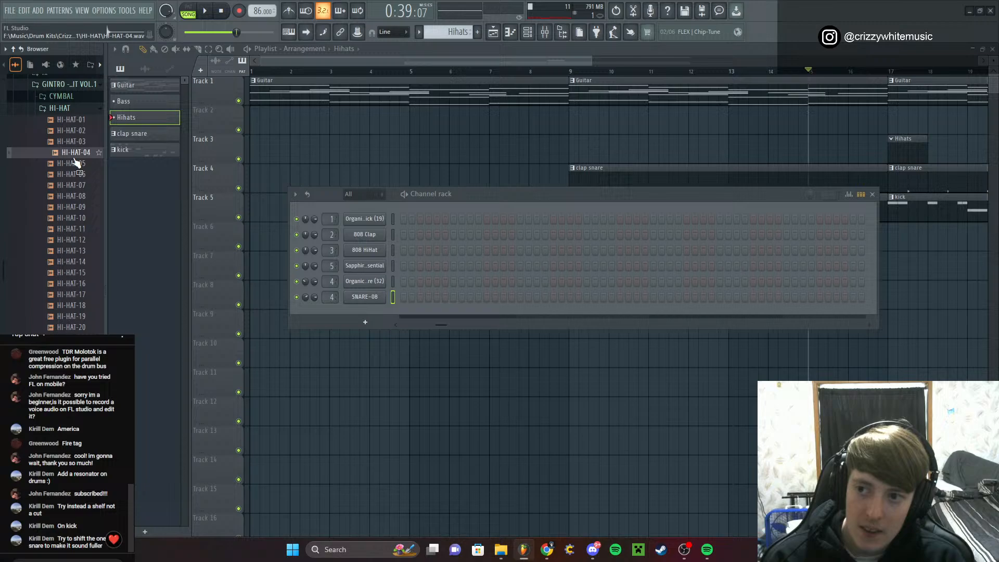
left_click(77, 187)
left_click(78, 198)
left_click(73, 242)
left_click(73, 252)
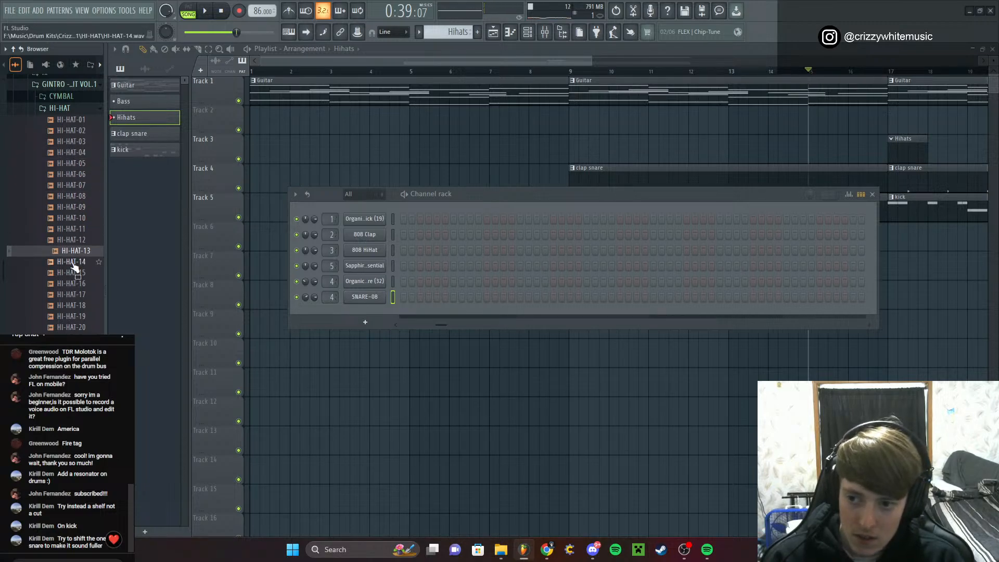
left_click(73, 264)
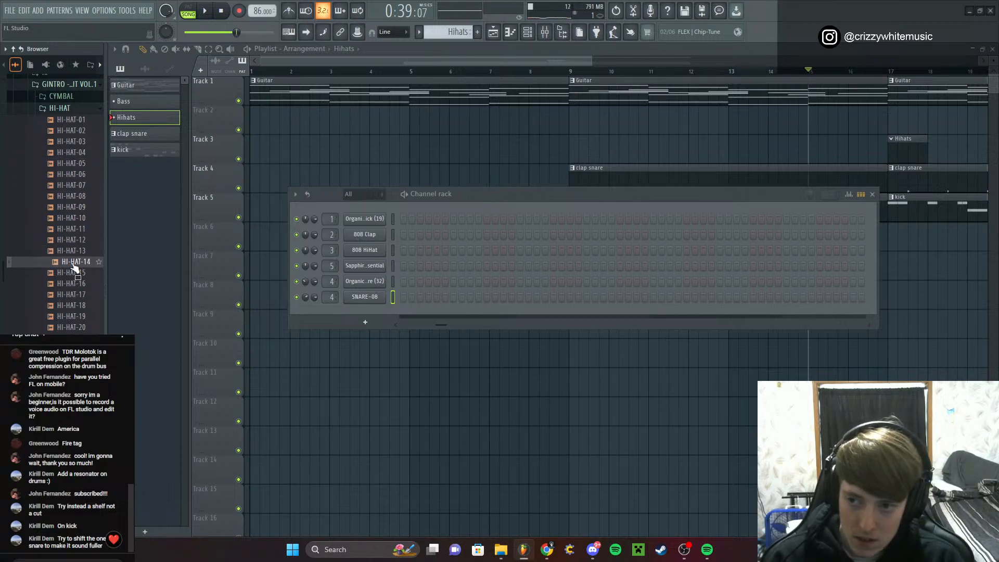
Audition the closed hats in the Organic Drum Kit and replace the 808 HiHat channel's sample with Organic - HiHat_B (1)
left_click(70, 84)
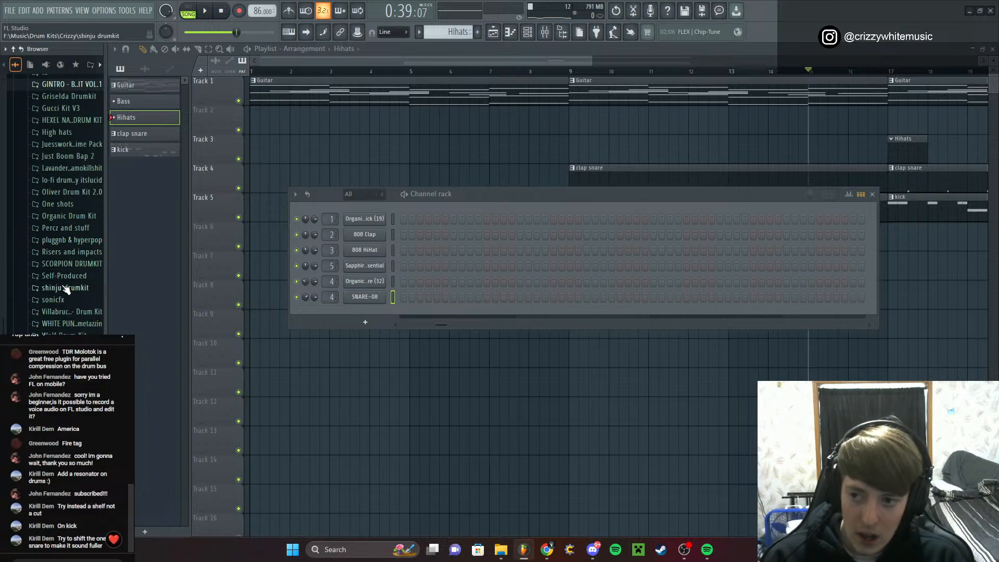
scroll(68, 297, "up", 3)
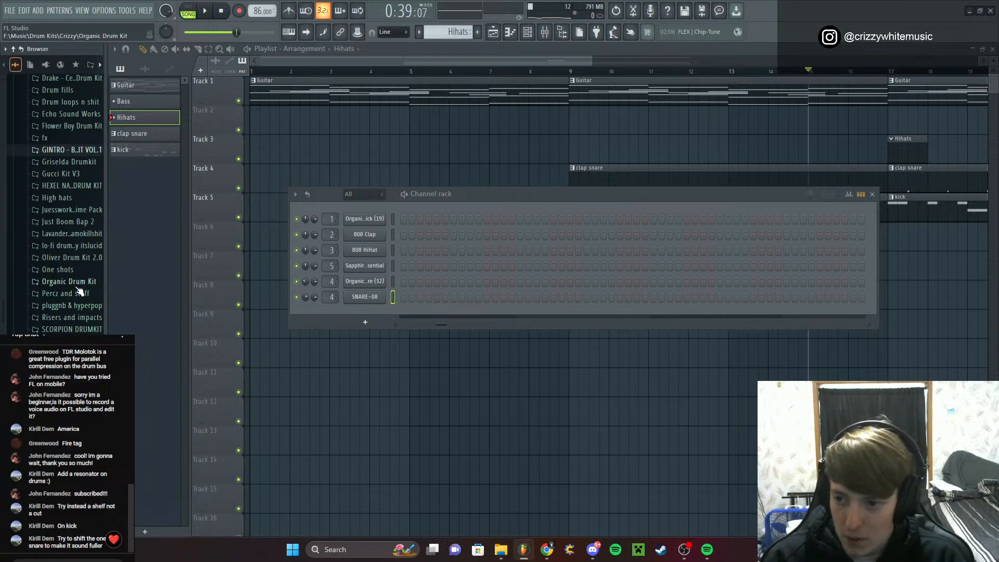
left_click(77, 285)
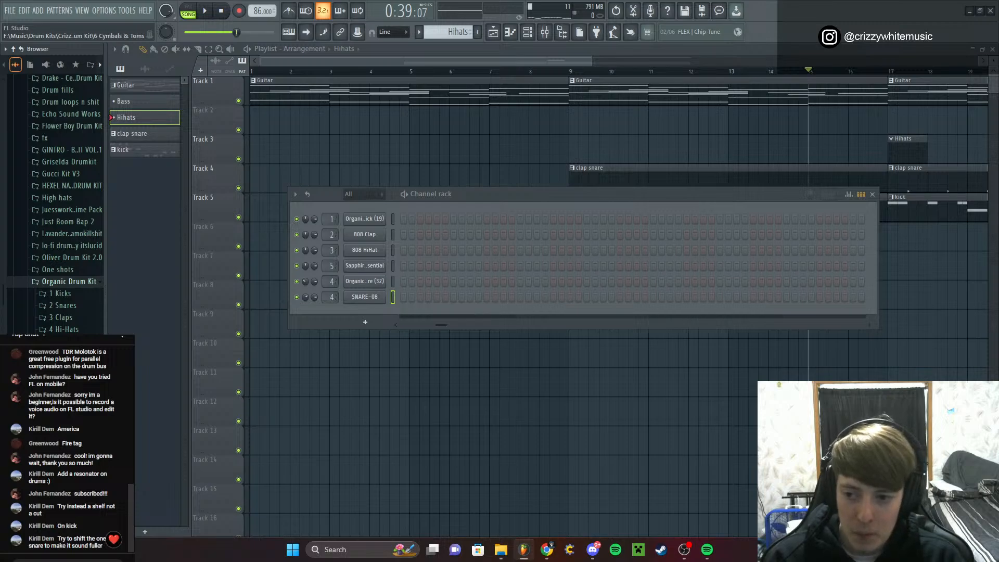
left_click(76, 342)
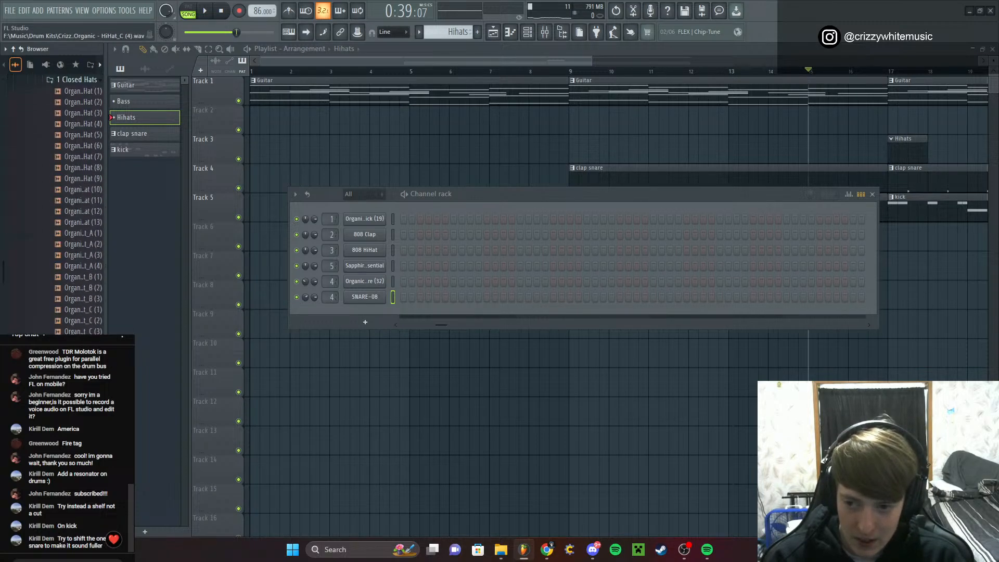
left_click(70, 167)
left_click(68, 201)
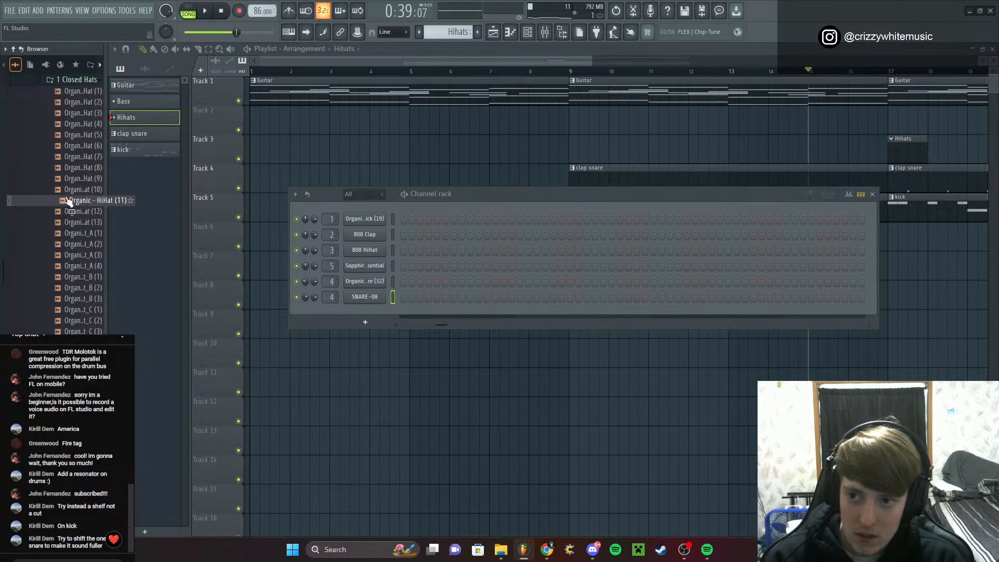
left_click(70, 179)
left_click(74, 222)
left_click(77, 267)
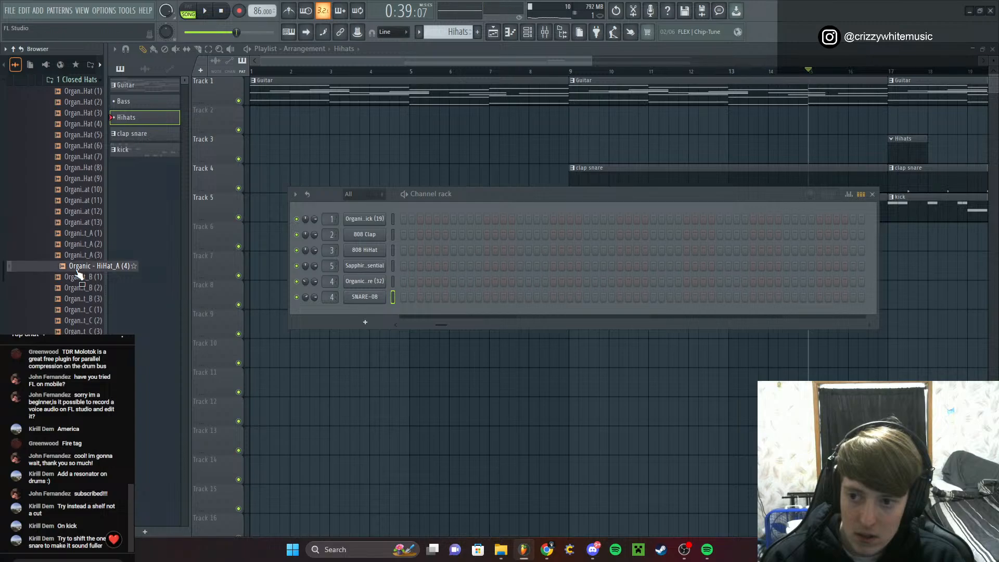
left_click(77, 280)
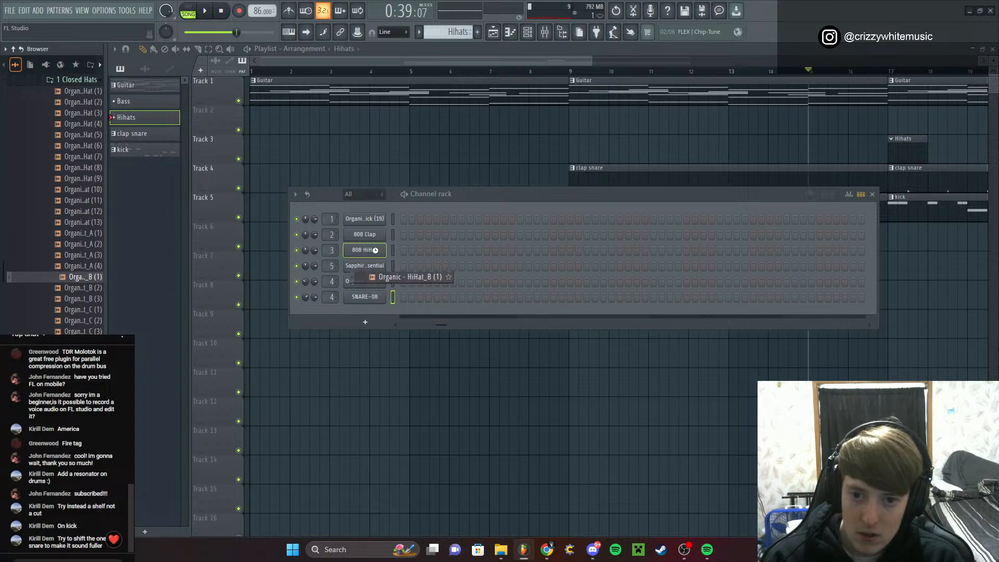
left_click_drag(376, 251, 378, 252)
In the clap snare pattern, fill every 4 steps of the Organic - HiHat_B (1) channel
left_click(155, 132)
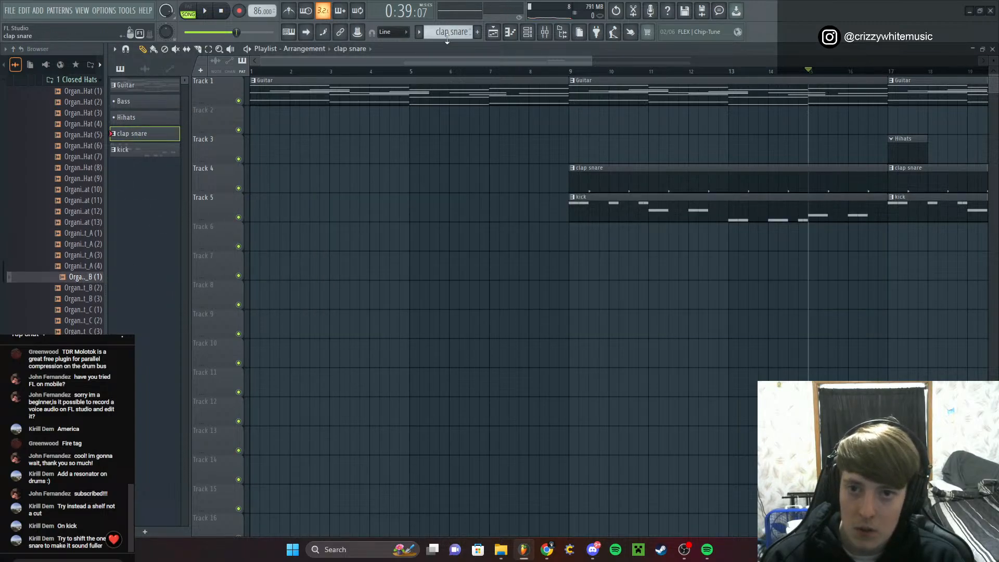
left_click(528, 34)
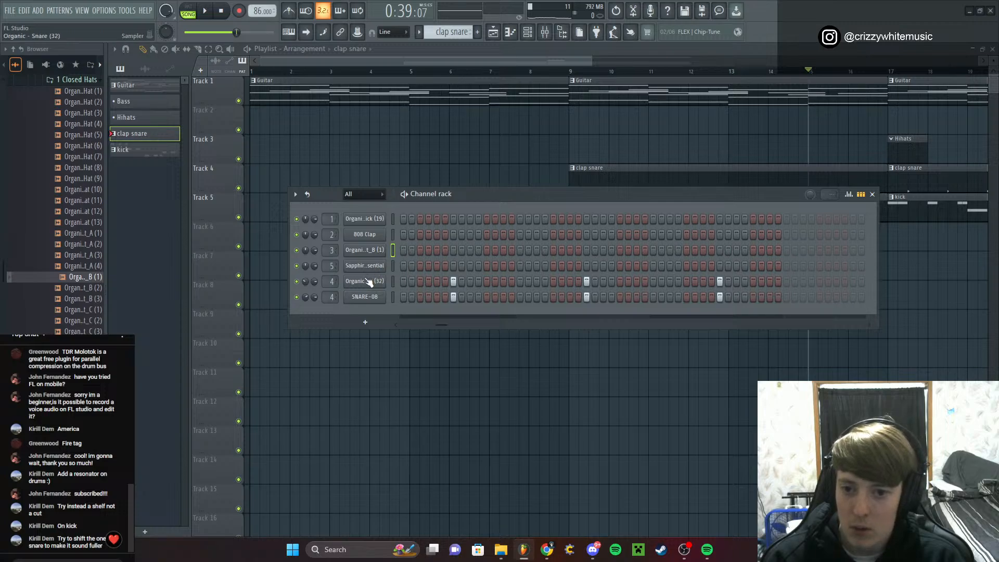
right_click(369, 255)
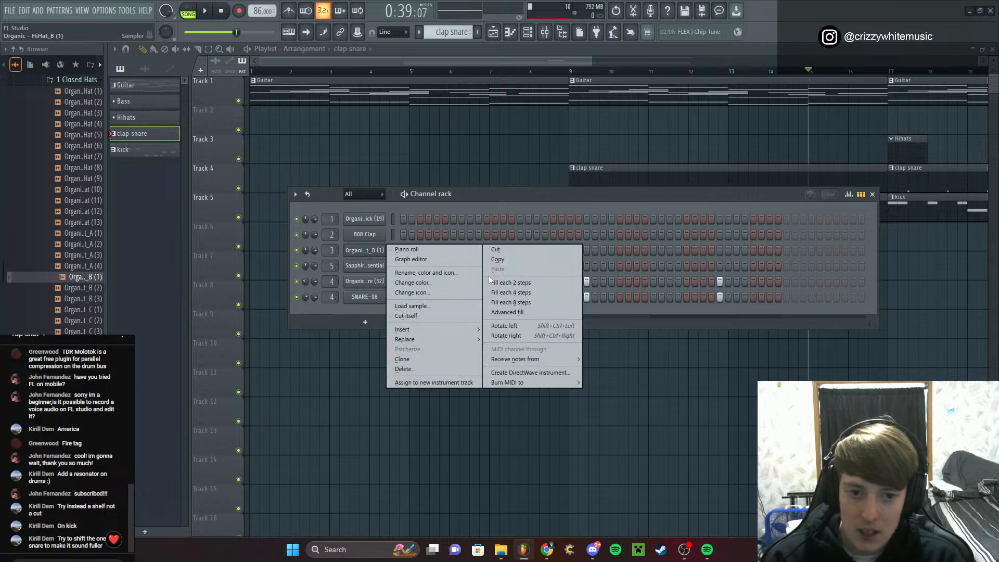
left_click(519, 293)
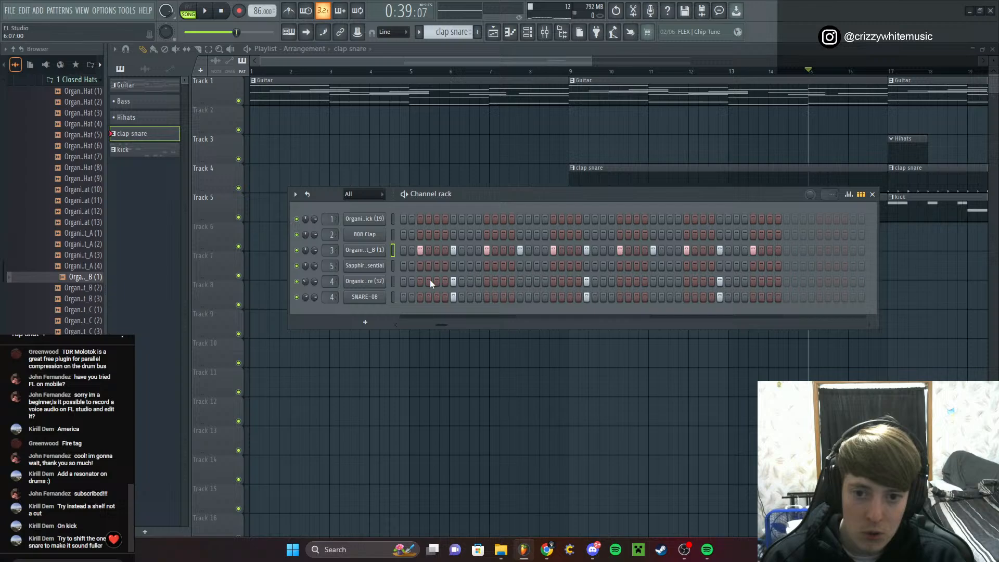
Cut the Organic - HiHat_B (1) steps from the clap snare pattern and paste them into the same channel of the Hihats pattern
right_click(372, 254)
left_click(511, 257)
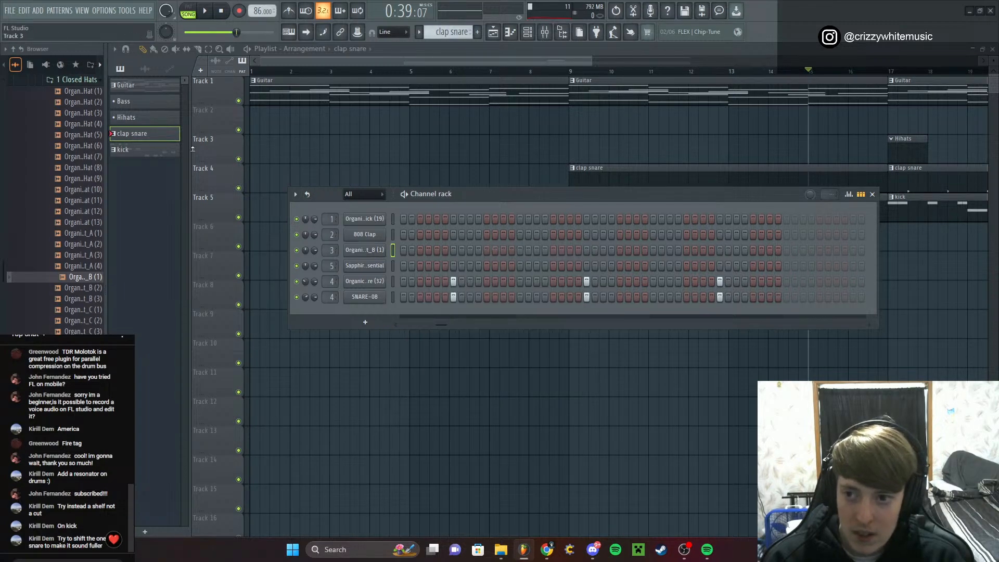
left_click(166, 124)
left_click(526, 34)
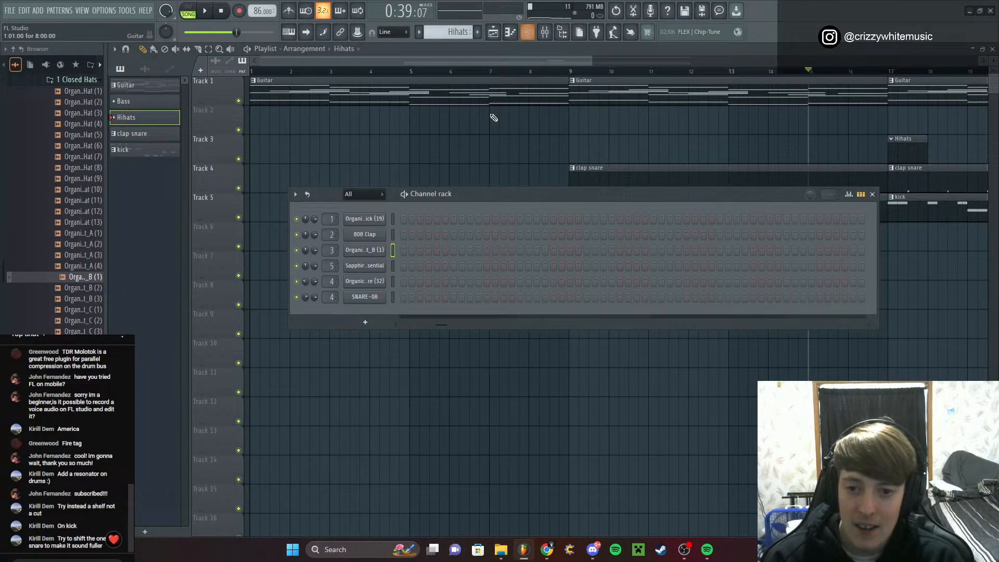
right_click(375, 251)
left_click(528, 271)
Start playback and load Fruity parametric EQ 2 into the first effect slot of the hihats mixer track
key("space")
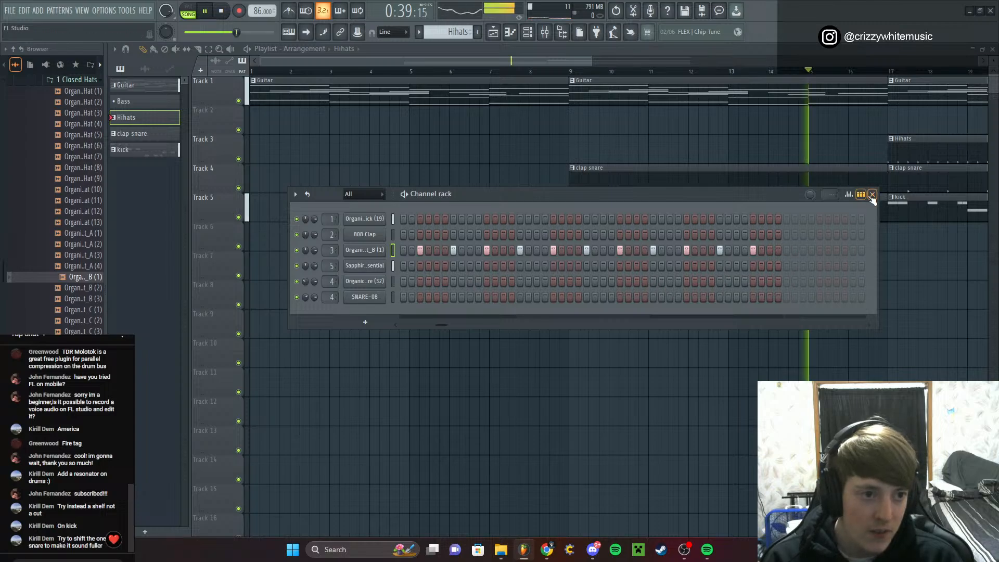
left_click(872, 194)
left_click(528, 31)
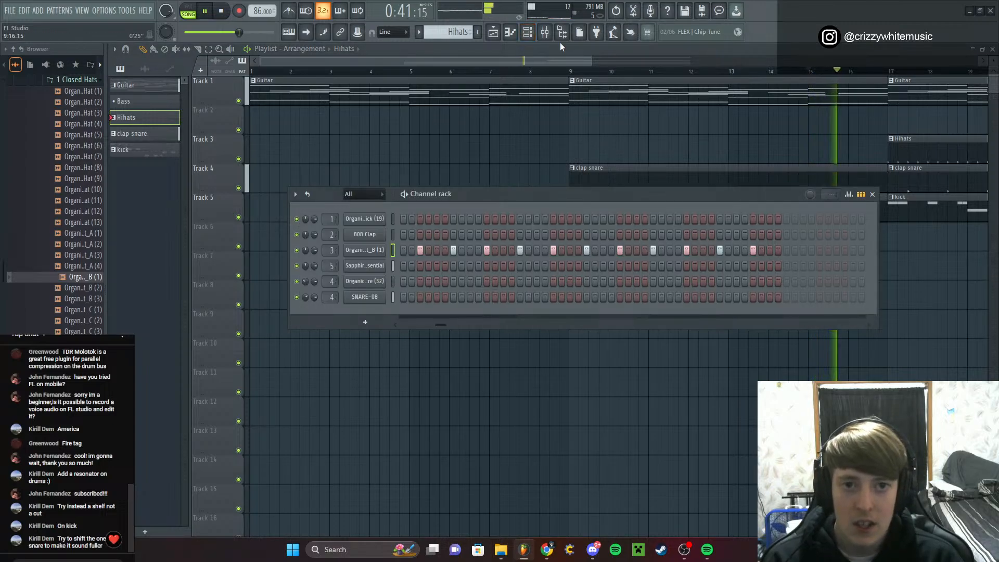
left_click(527, 32)
left_click(545, 32)
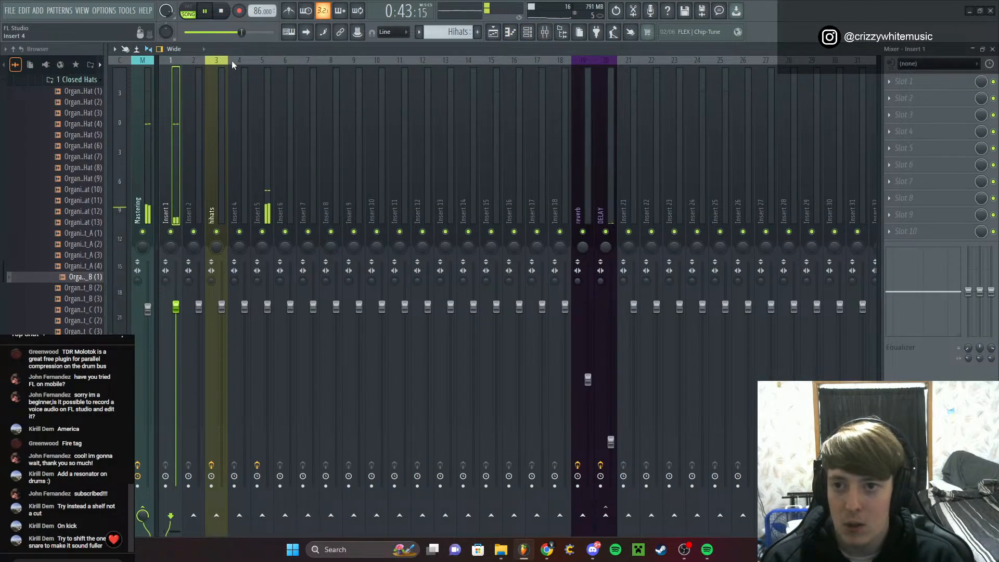
left_click(952, 82)
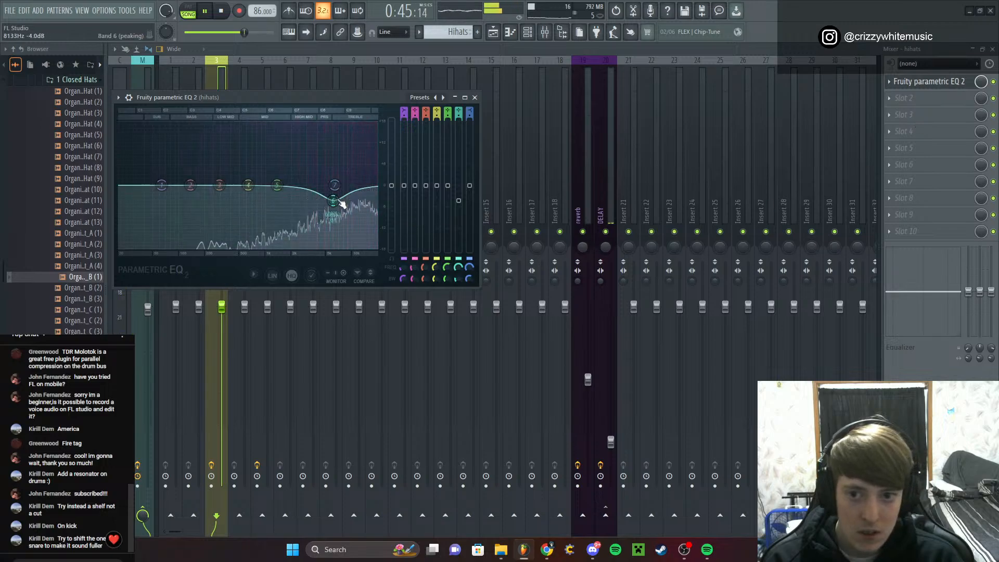
Cut the hihats EQ with a widened band 6 at about 9340 Hz and -3.8 dB, and close the EQ and mixer
left_click_drag(334, 185, 350, 203)
scroll(350, 206, "up", 5)
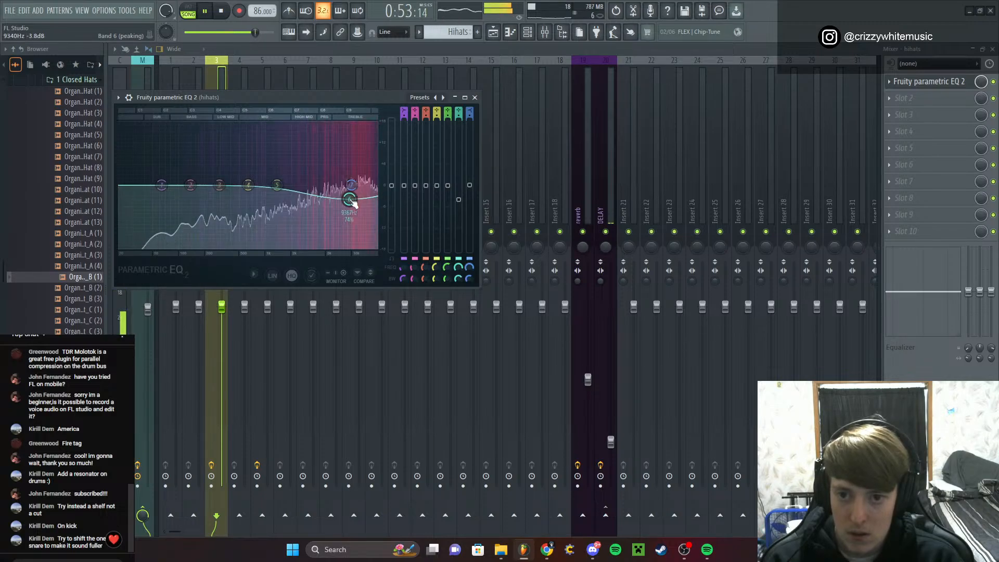
left_click(475, 98)
left_click(992, 50)
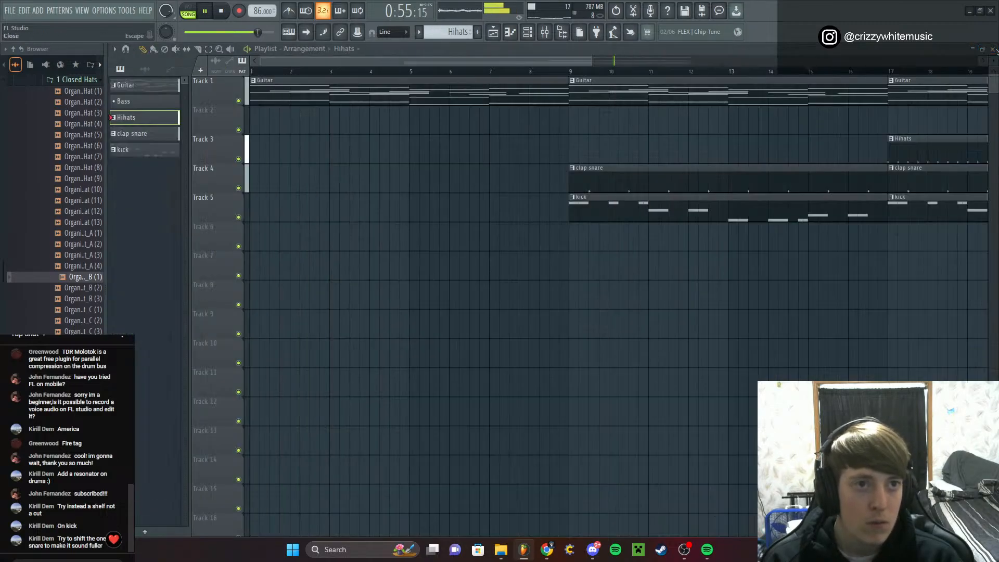
Open the Hihats pattern, fill every 8 steps of the Organic - HiHat_B (1) channel, and play it back
left_click_drag(551, 61, 716, 89)
scroll(520, 140, "down", 3)
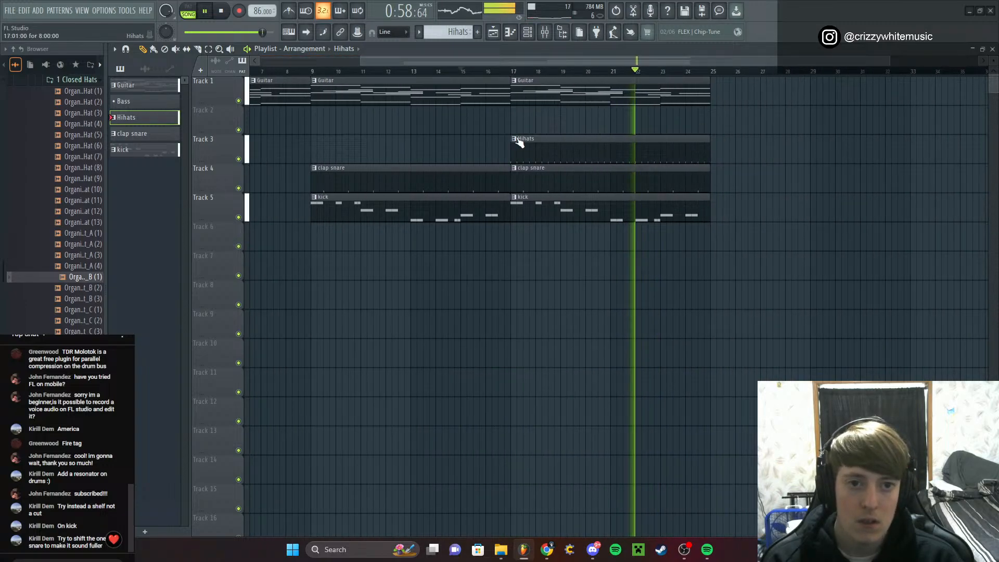
key("space")
double_click(558, 145)
left_click(527, 39)
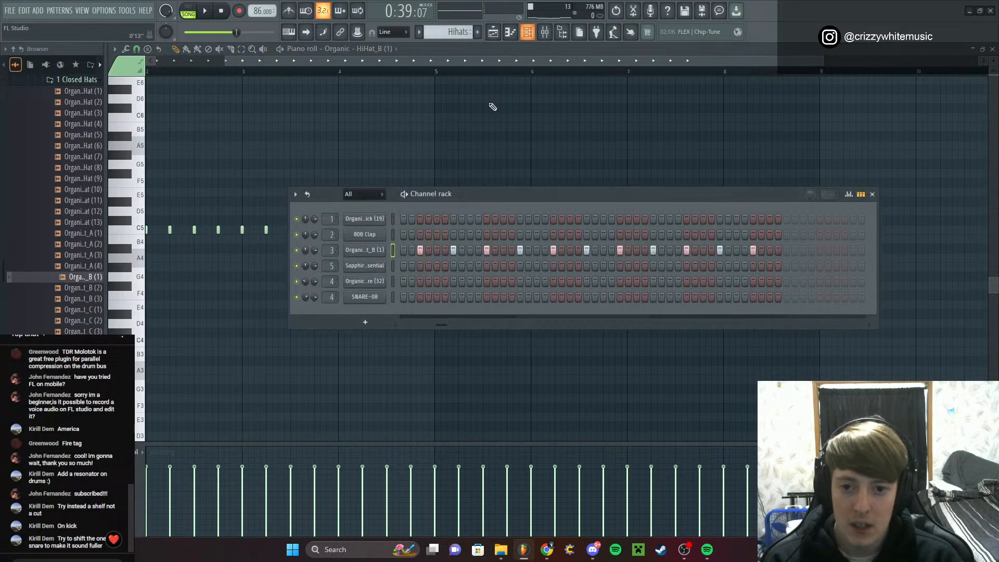
right_click(355, 250)
left_click(513, 302)
key("space")
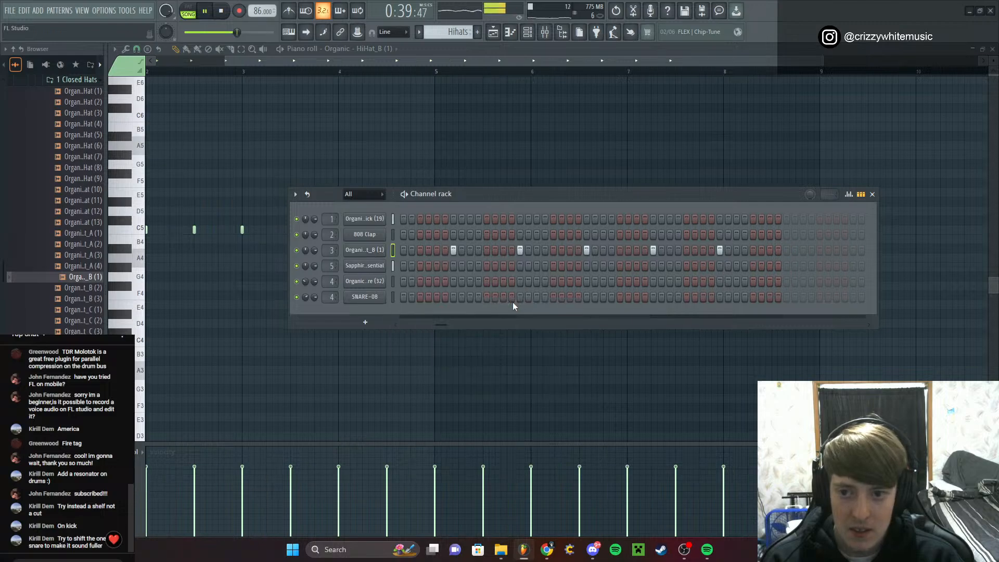
left_click(872, 194)
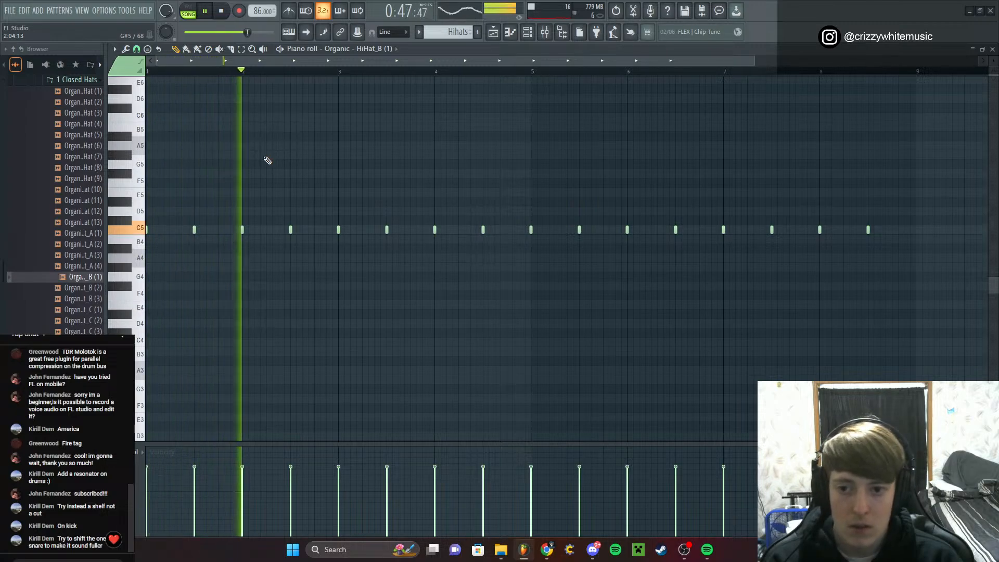
Apply an Advanced fill to the Organic - HiHat_B (1) channel with sequence length 128 and an interval of 4
left_click(527, 32)
right_click(384, 250)
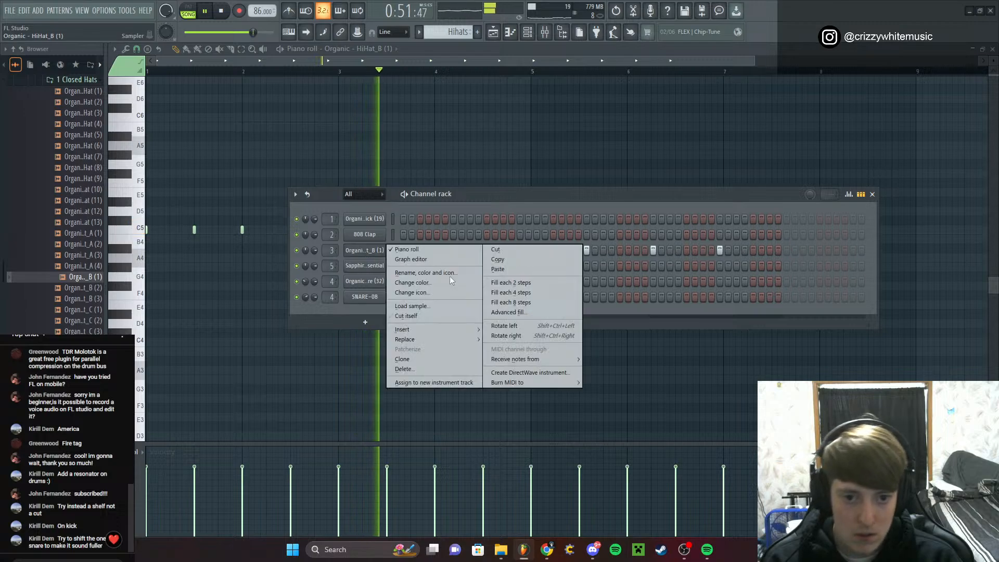
left_click(519, 311)
scroll(553, 367, "up", 5)
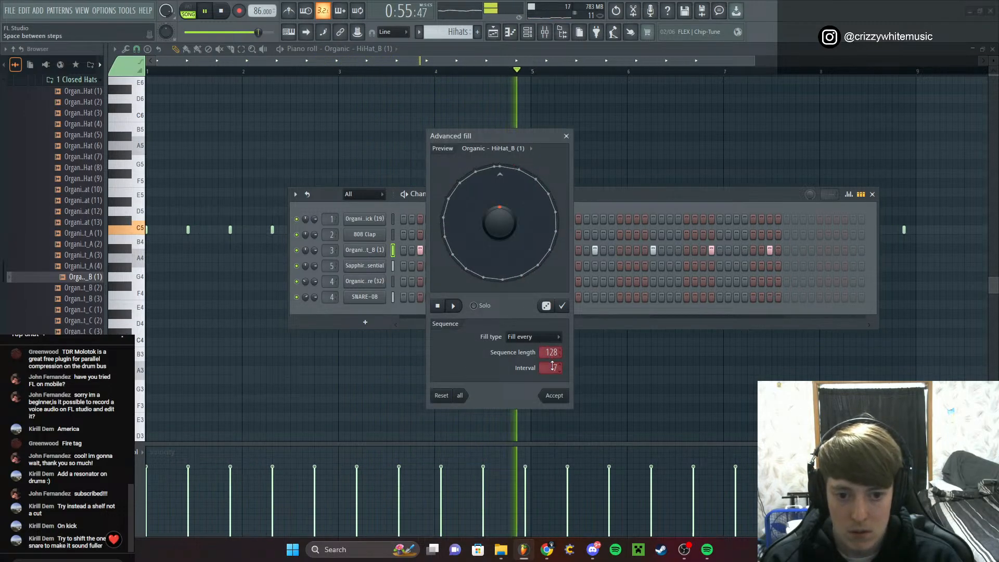
scroll(552, 367, "down", 3)
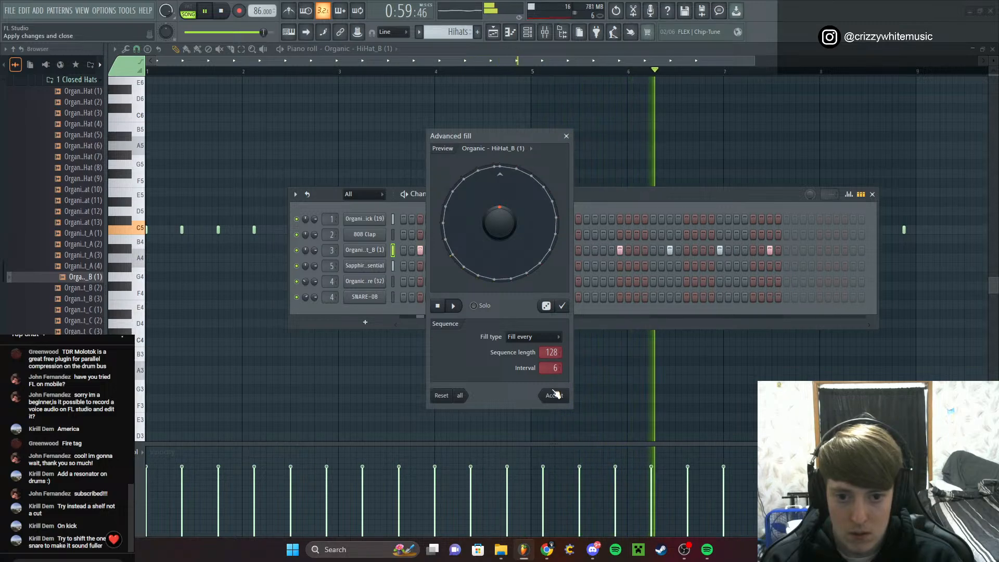
scroll(550, 368, "up", 2)
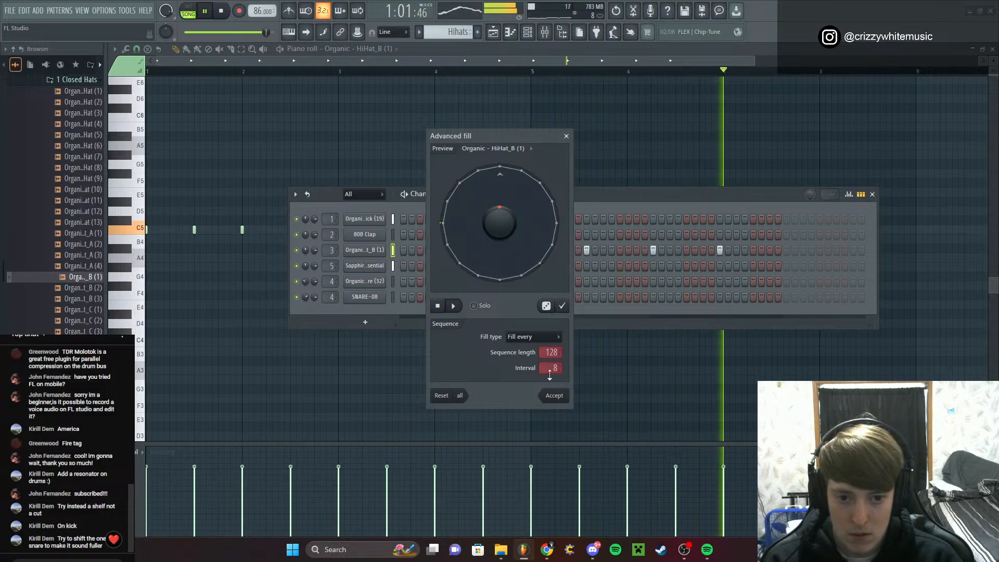
scroll(550, 372, "down", 4)
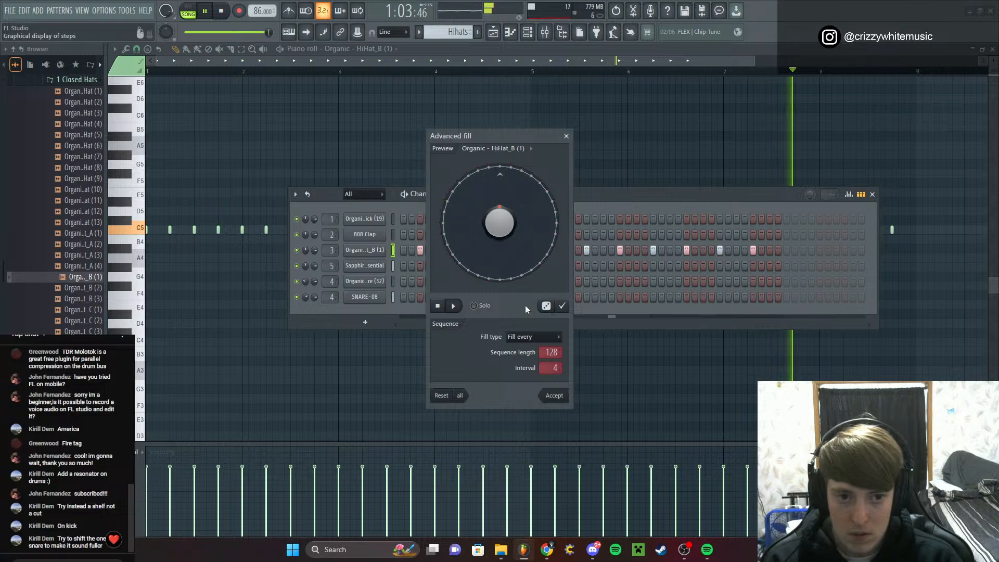
left_click(554, 395)
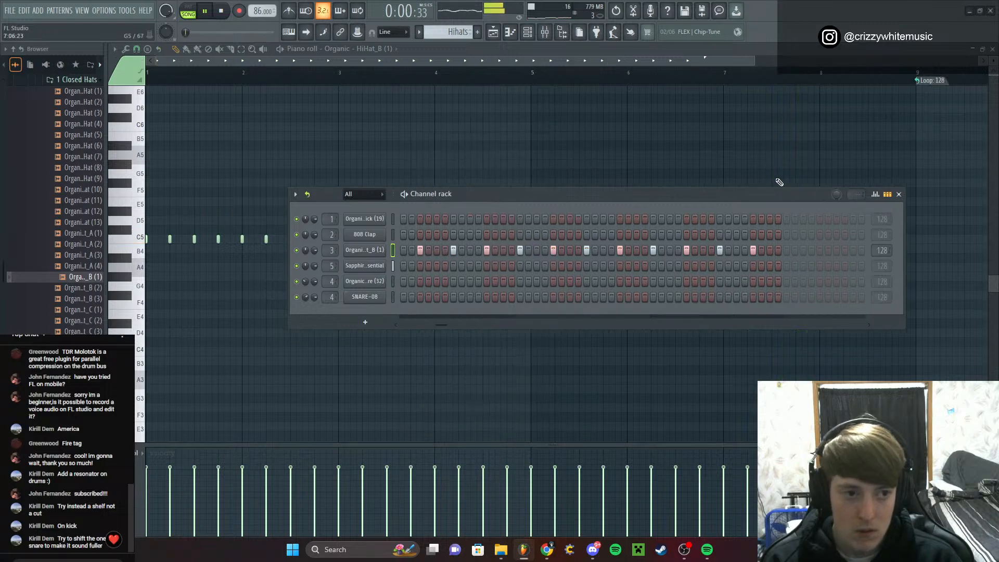
Return to the playlist, play from bar 17, and place a Bass pattern clip at bar 17 on Track 2
left_click(899, 195)
key("F5")
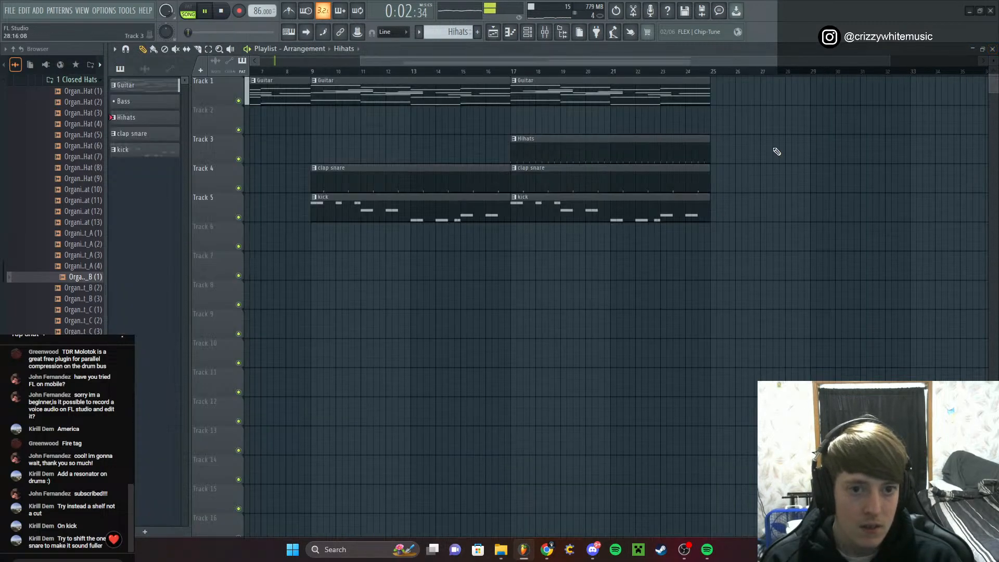
left_click(513, 70)
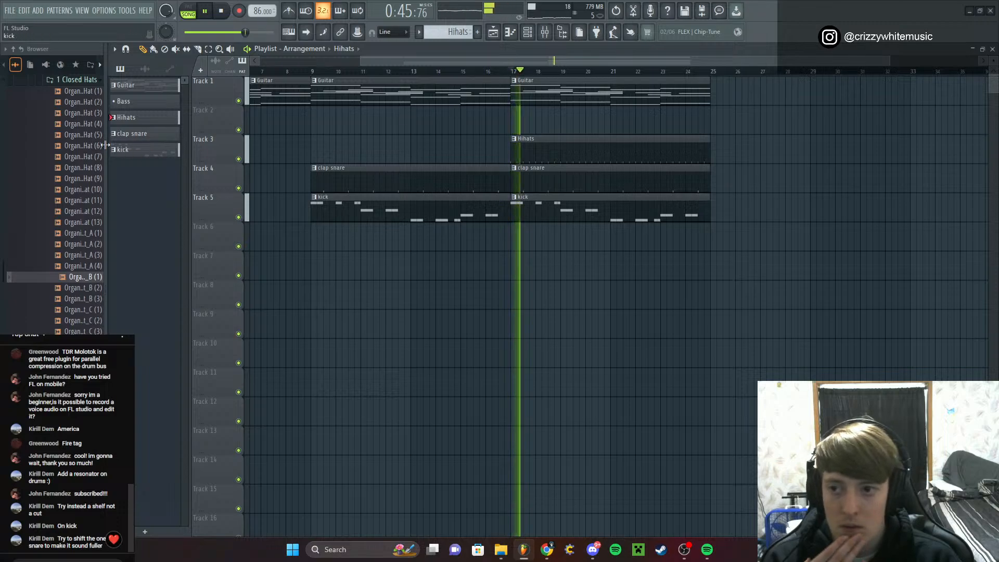
left_click(156, 102)
key("space")
left_click(510, 117)
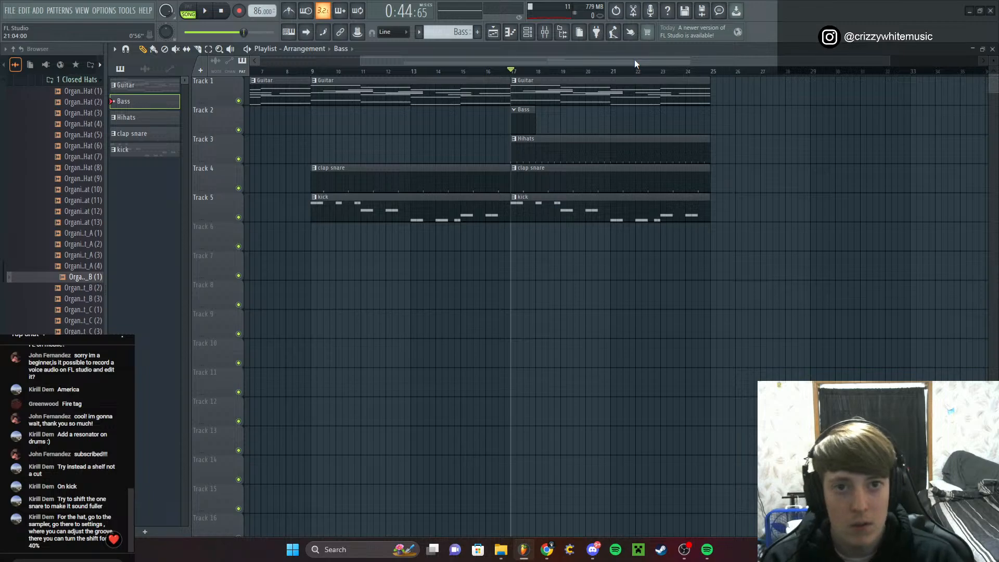
In the Organic - HiHat_B (1) channel's miscellaneous settings, set the time shift to 0:04 and start playback
left_click(527, 32)
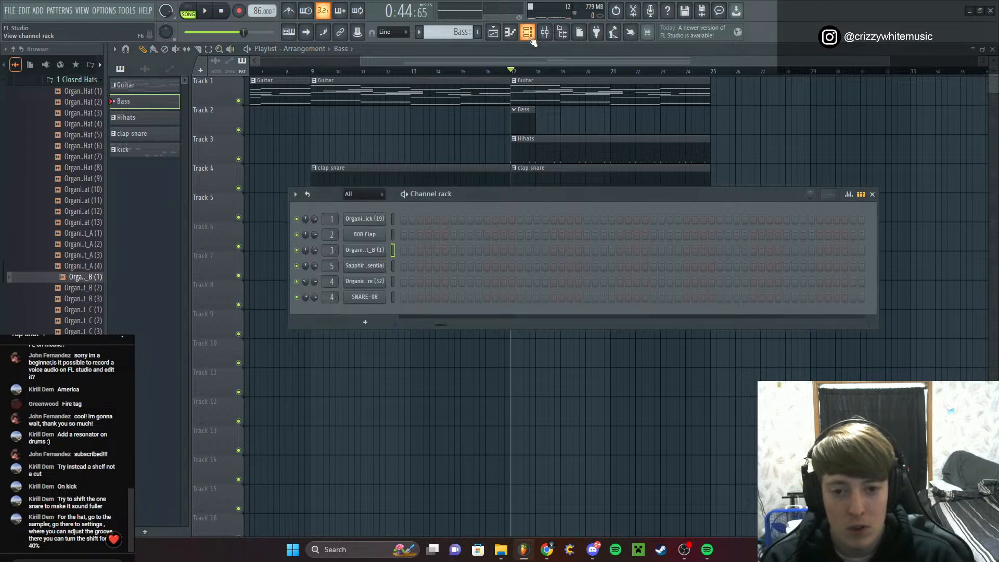
left_click(358, 252)
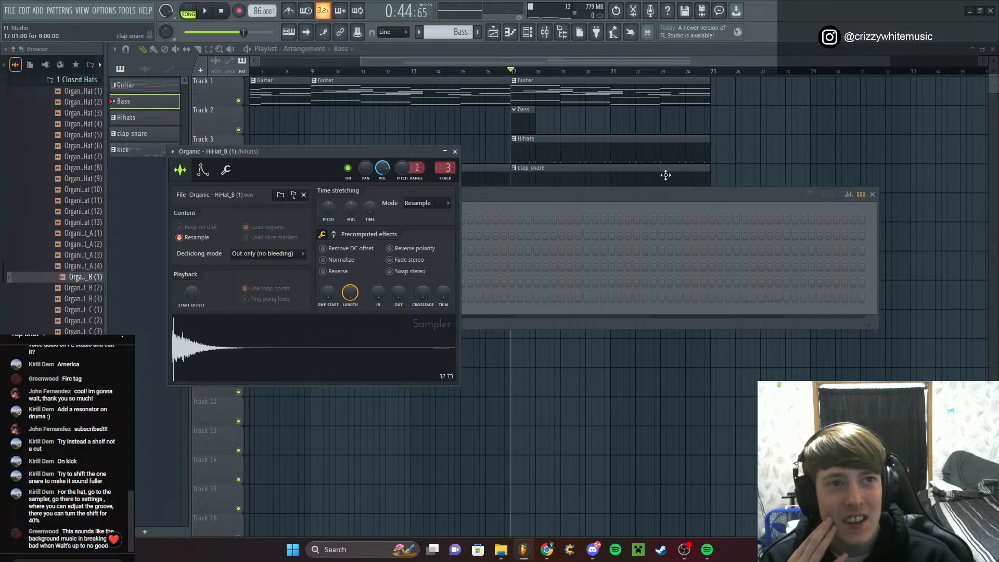
left_click(454, 152)
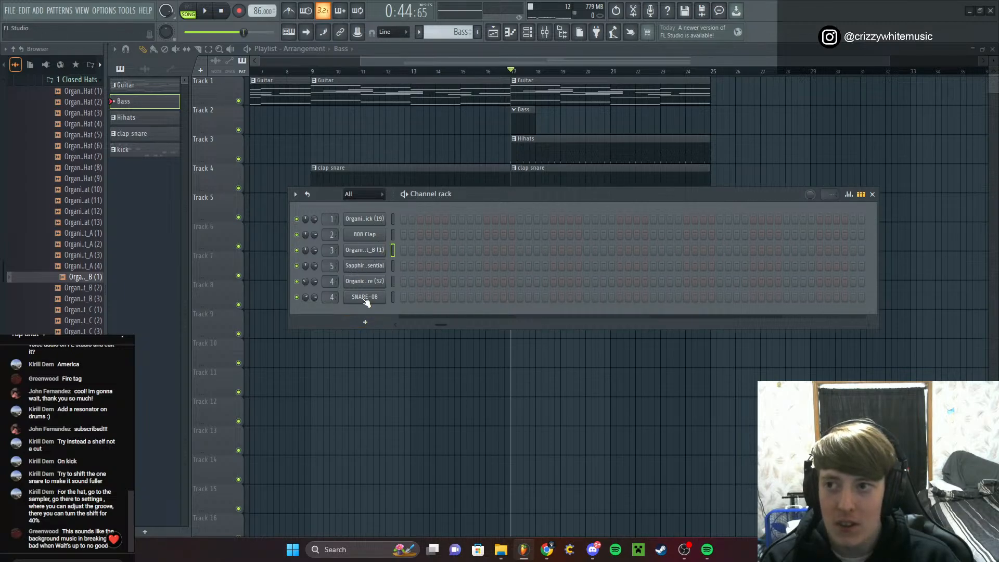
left_click(371, 250)
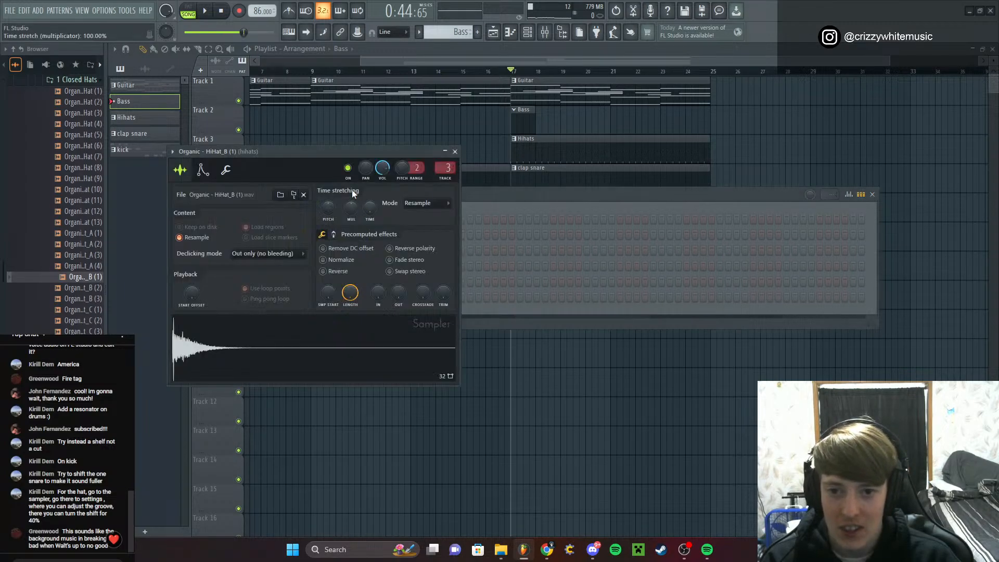
left_click(226, 171)
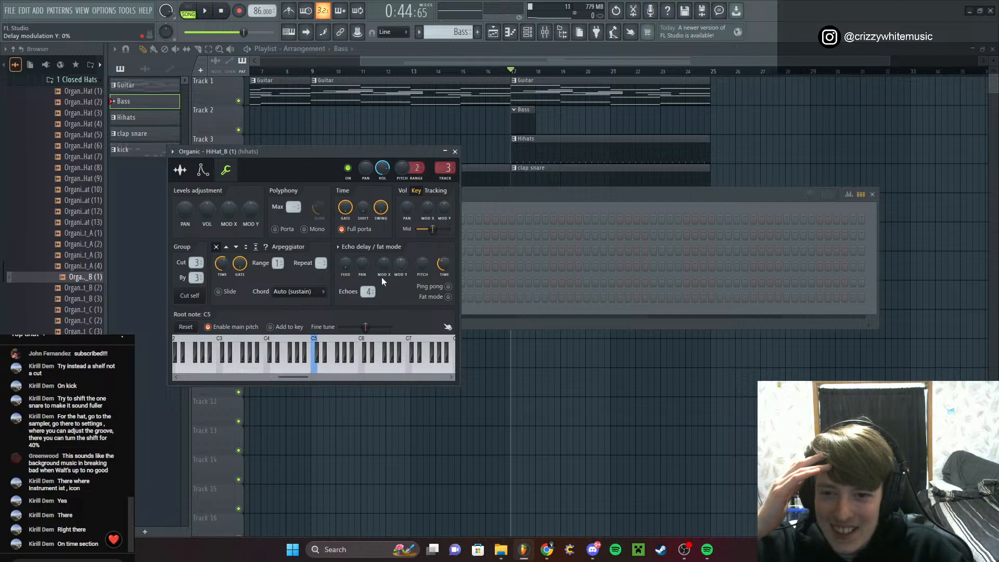
left_click(285, 294)
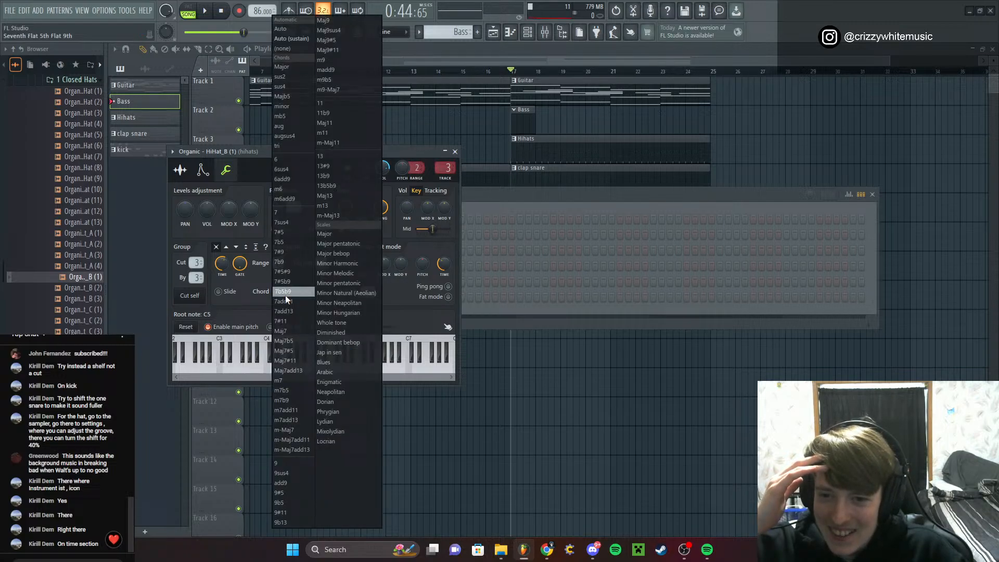
left_click(242, 283)
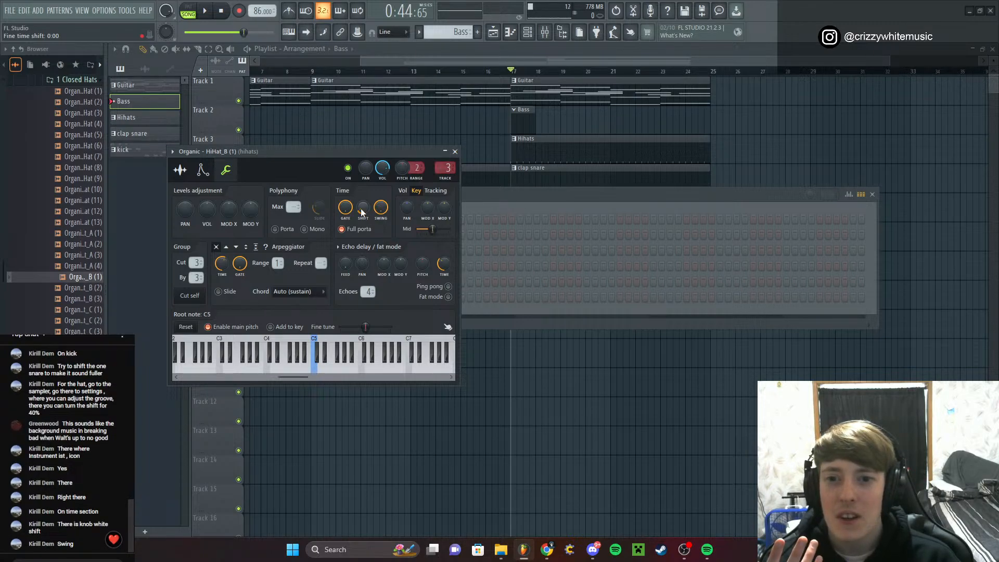
left_click_drag(362, 209, 362, 198)
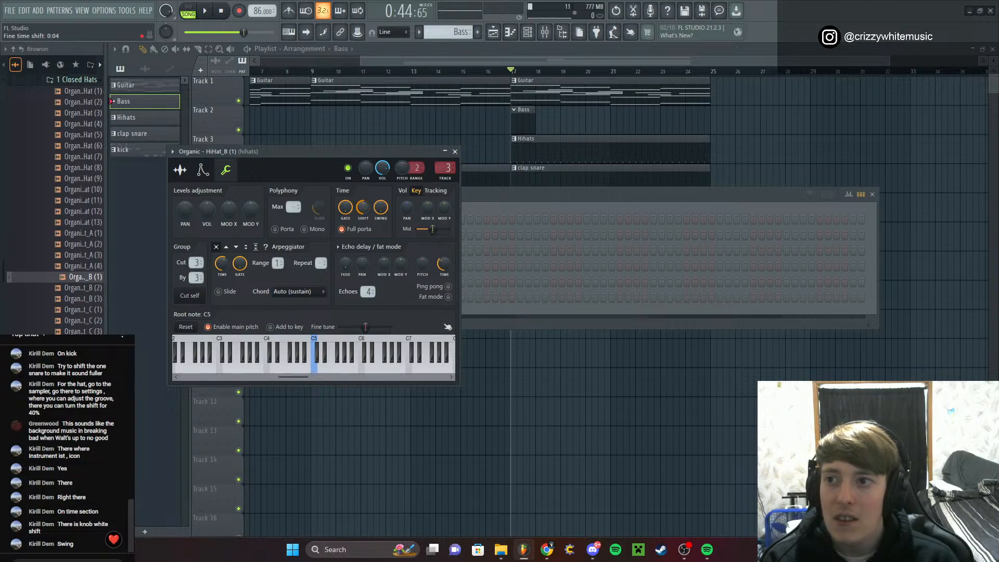
key("space")
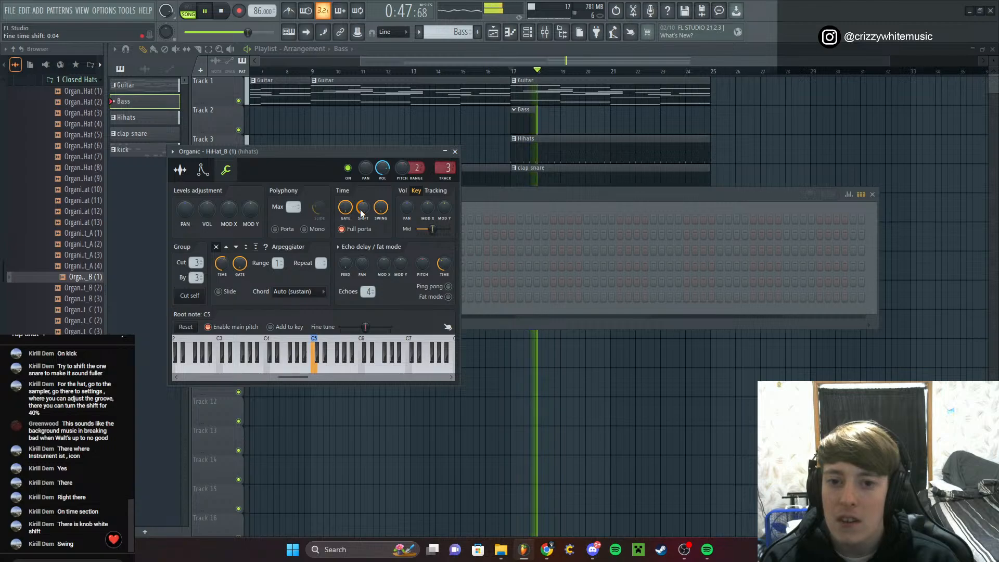
Try a volume envelope attack of 26% on the Organic - HiHat_B (1) channel and undo the change
left_click(180, 170)
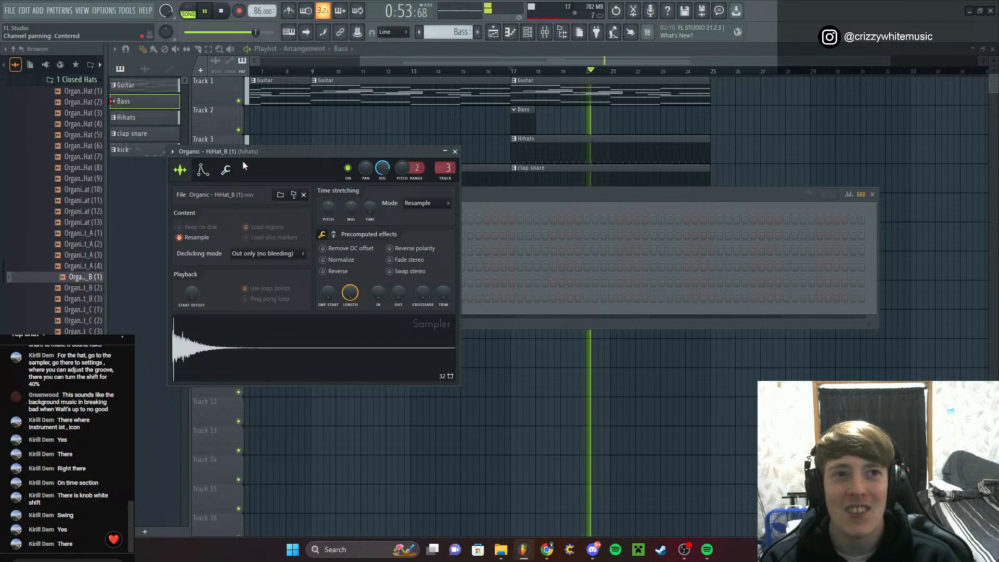
left_click(226, 171)
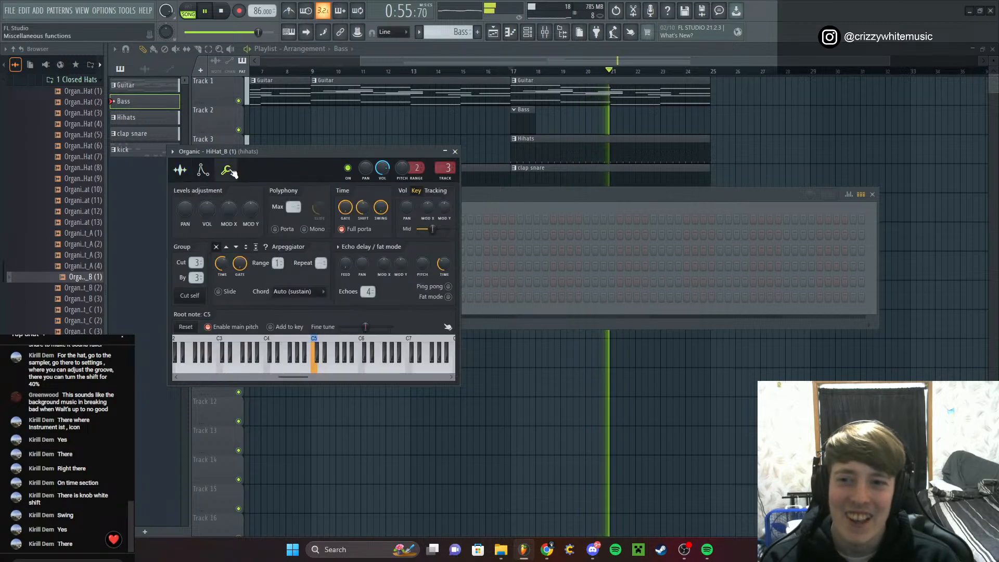
left_click(203, 170)
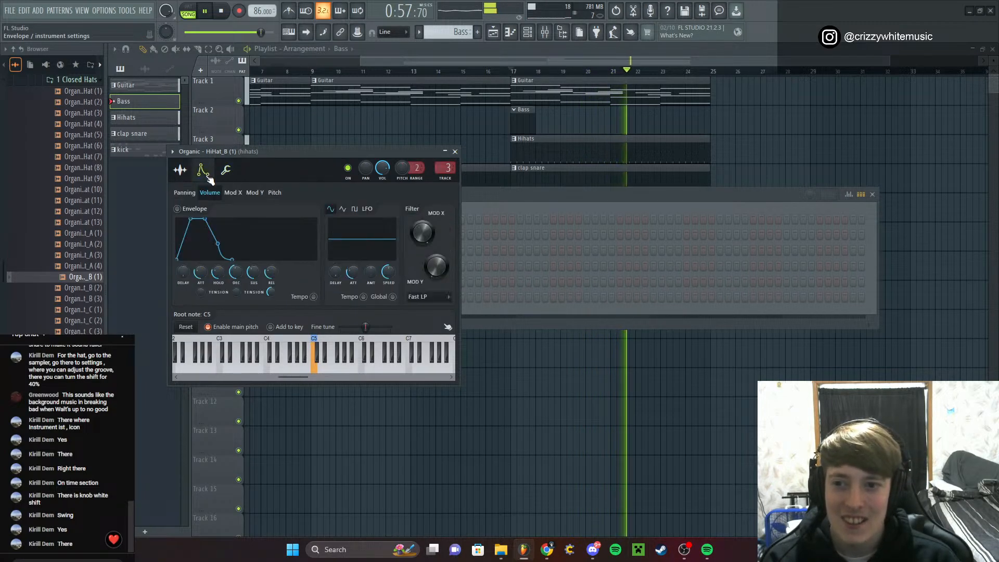
left_click_drag(202, 273, 201, 284)
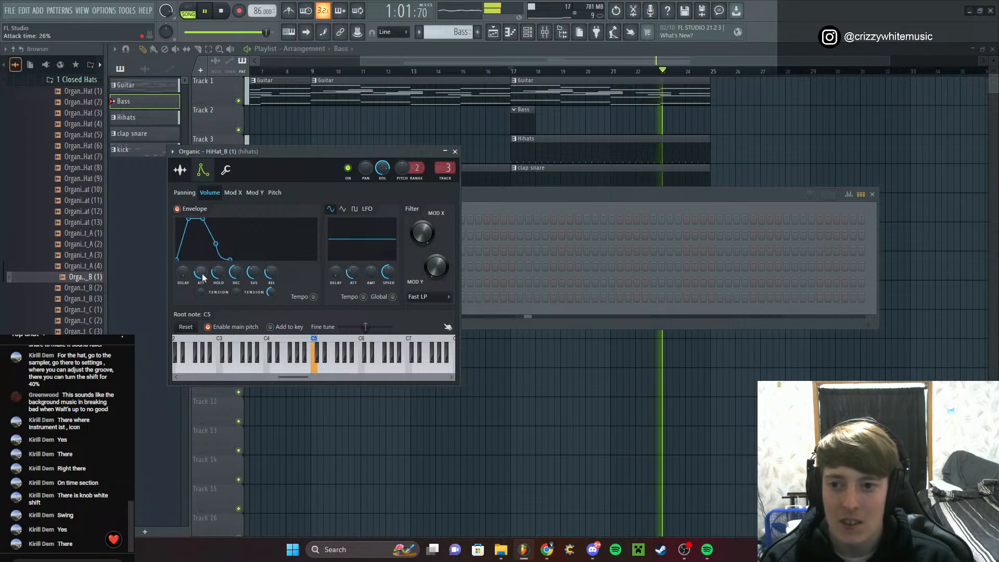
key("ctrl+z")
key("ctrl+z")
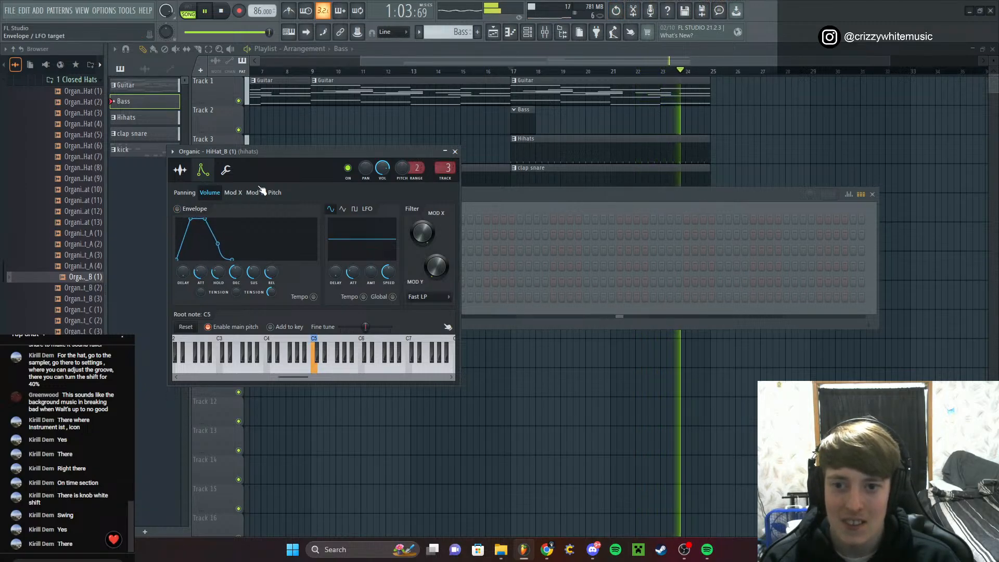
Lower the hi-hat channel's swing mix to about half, set its time shift to 0:02, and close its settings and the channel rack
left_click(226, 169)
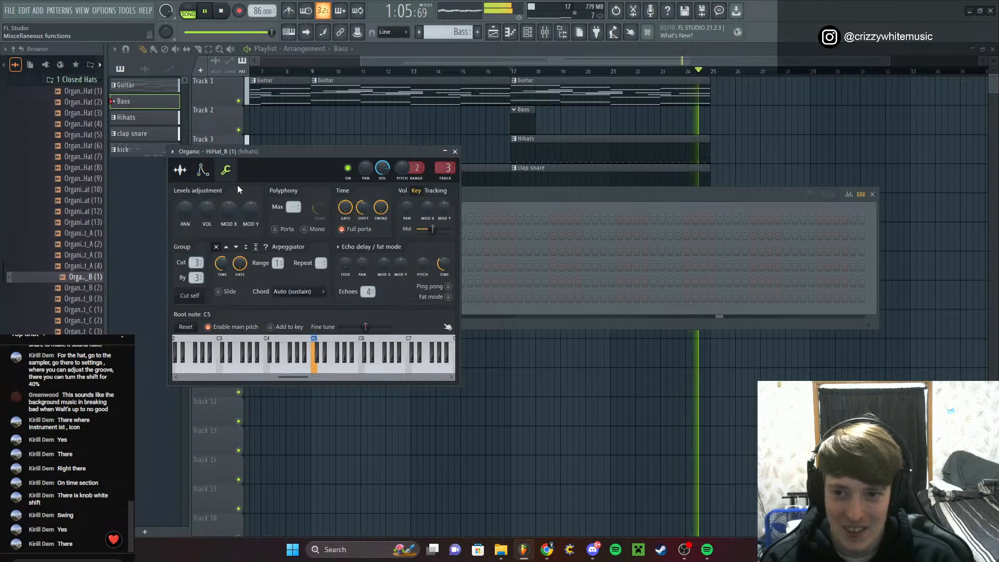
mouse_move(355, 214)
left_mouse_down()
mouse_move(363, 217)
mouse_move(363, 200)
mouse_move(362, 223)
left_mouse_up()
key("space")
key("space")
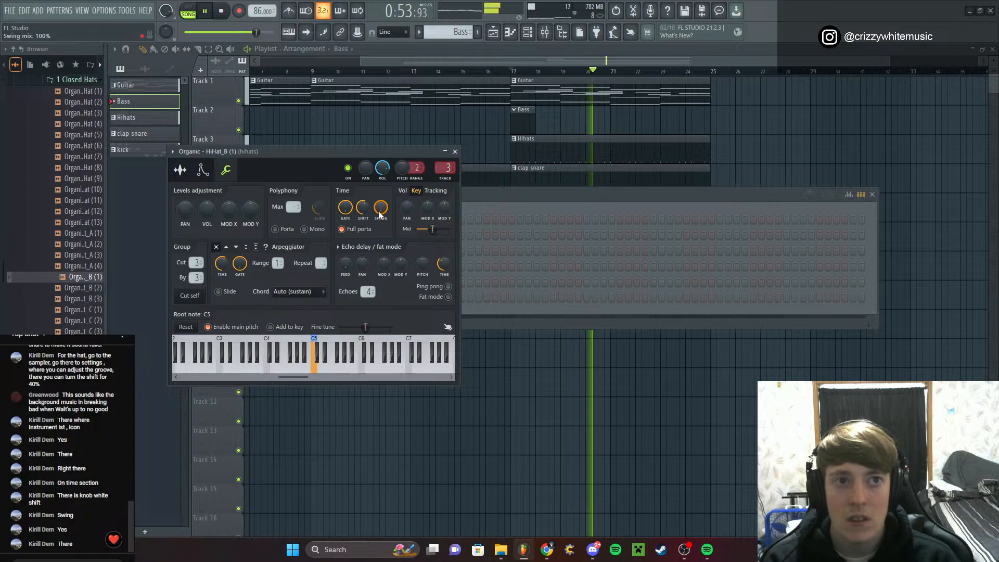
left_click_drag(381, 215, 380, 242)
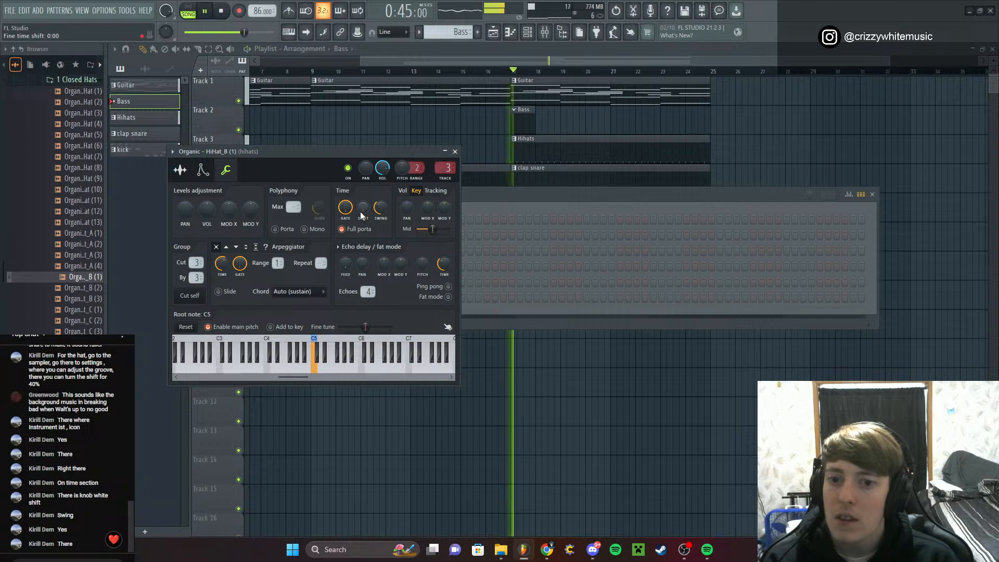
left_click_drag(361, 214, 361, 247)
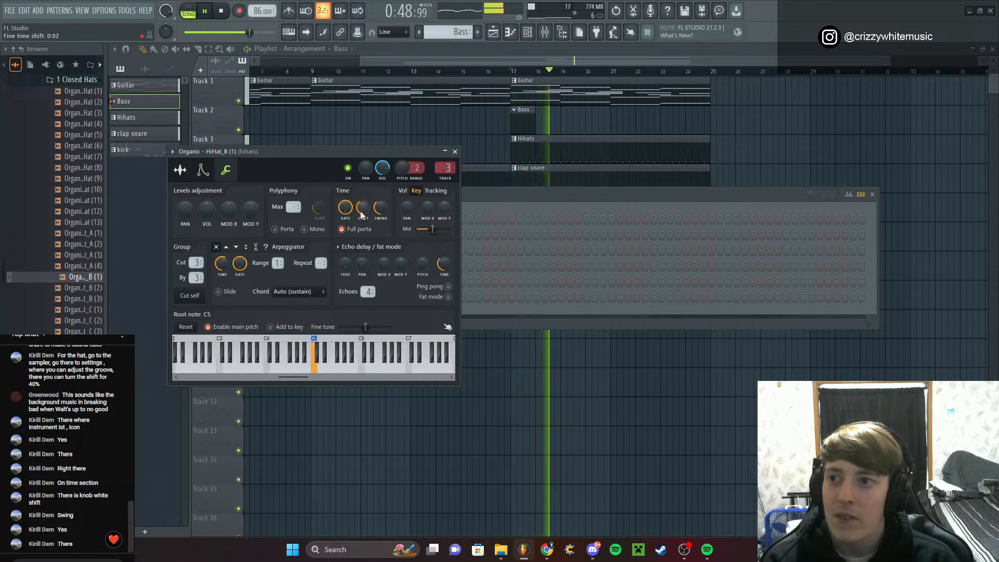
left_click(454, 151)
left_click(872, 195)
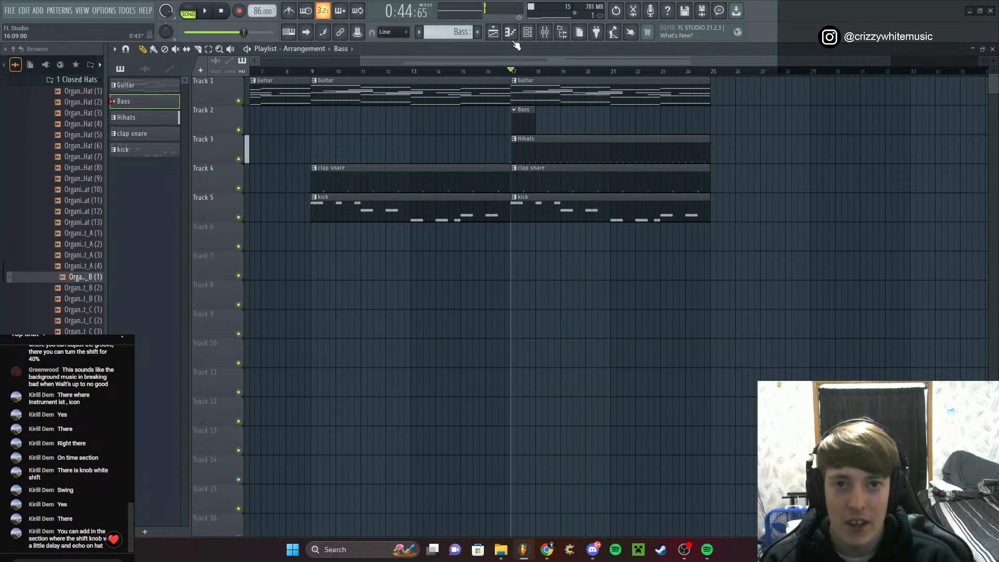
Play the song and adjust the echo delay feedback and time of the Organic - HiHat_B (1) channel
key("space")
left_click(527, 32)
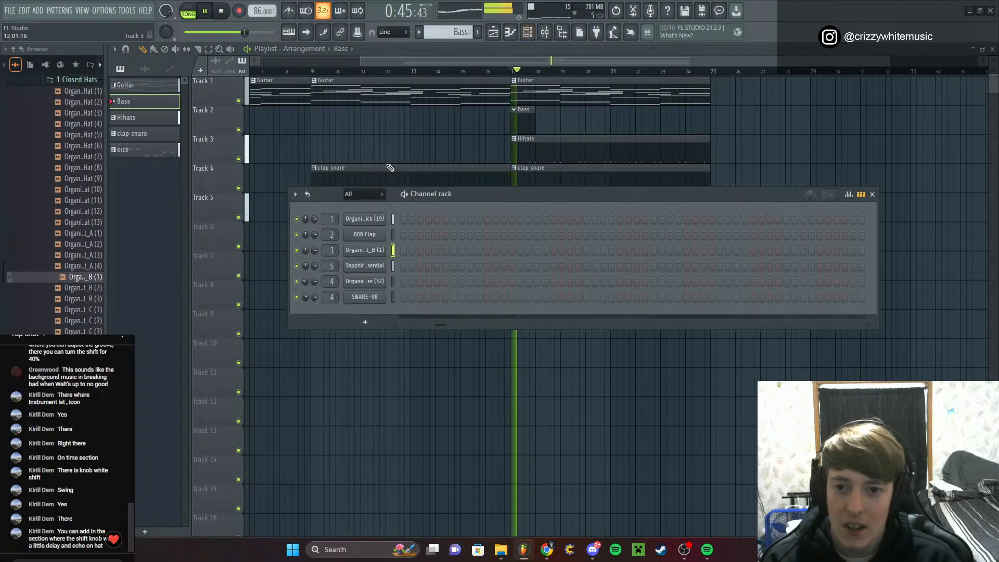
left_click(364, 249)
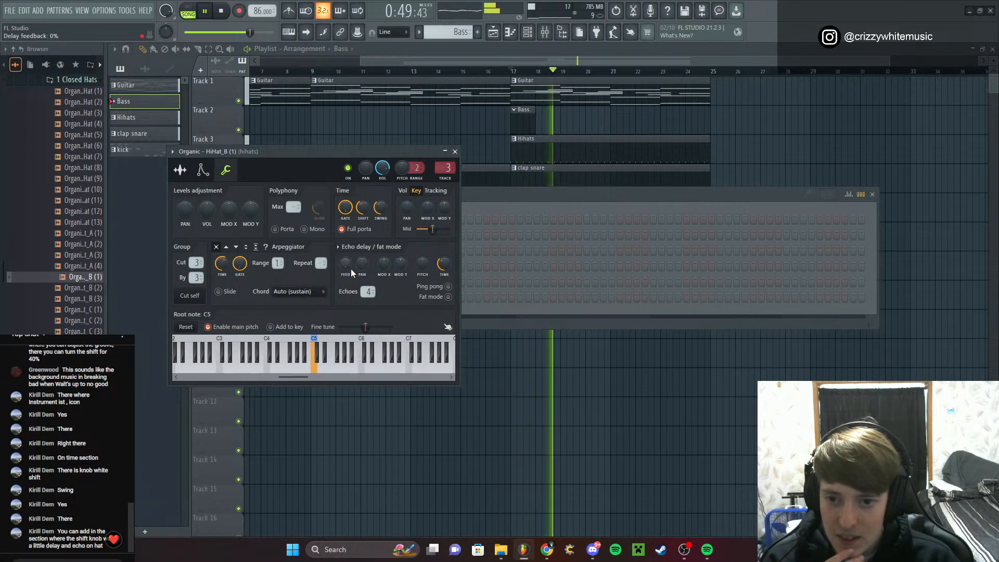
mouse_move(346, 265)
left_mouse_down()
mouse_move(346, 254)
mouse_move(347, 267)
left_mouse_up()
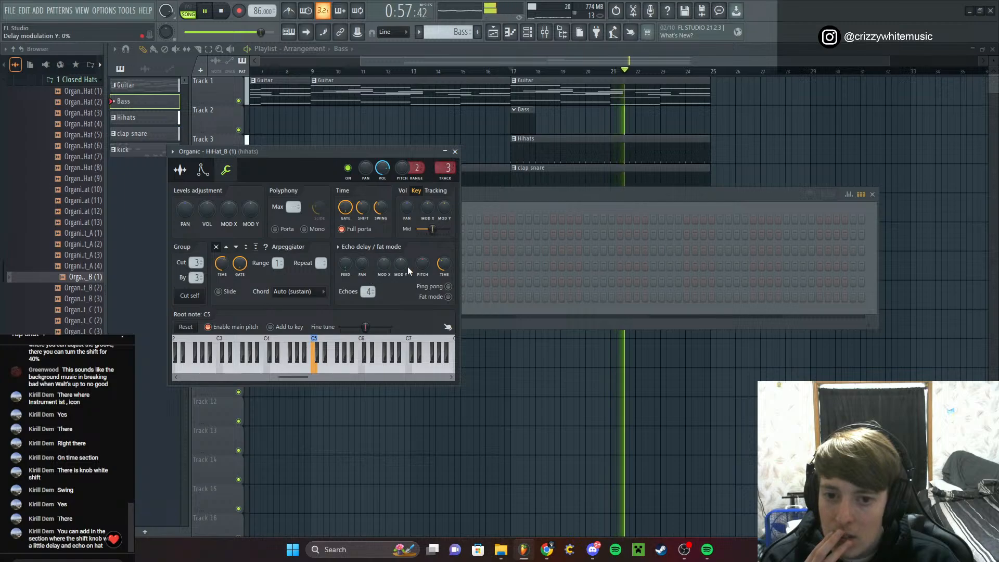
left_click_drag(440, 266, 440, 248)
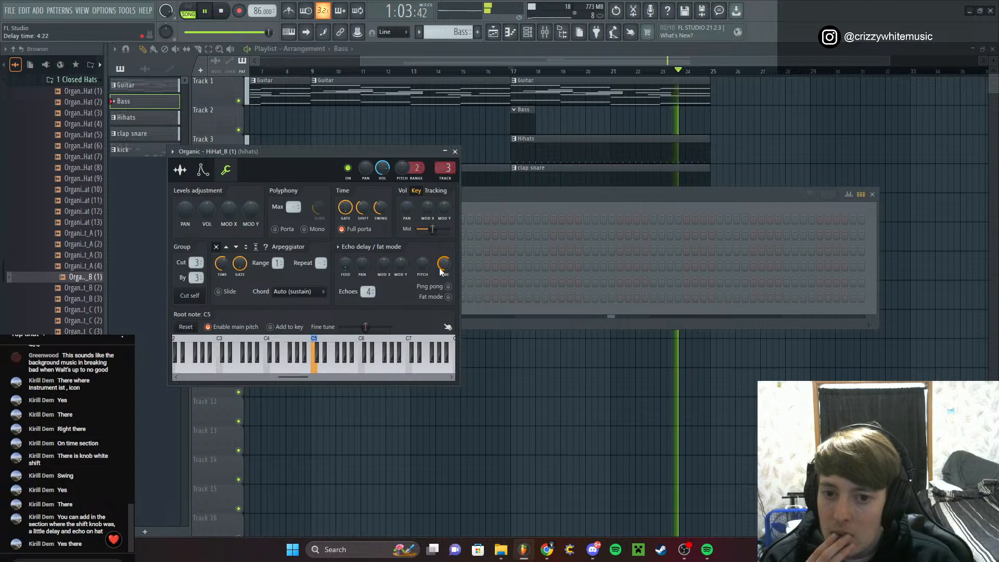
Try fat mode and ping pong on the hi-hat's echo delay, switch both off, and close the channel settings
left_click(448, 297)
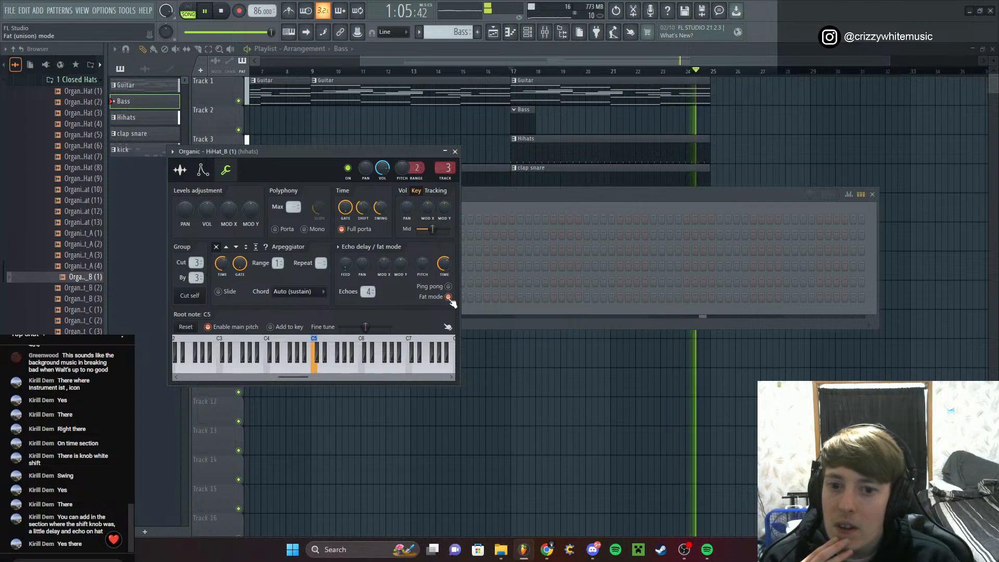
left_click(448, 287)
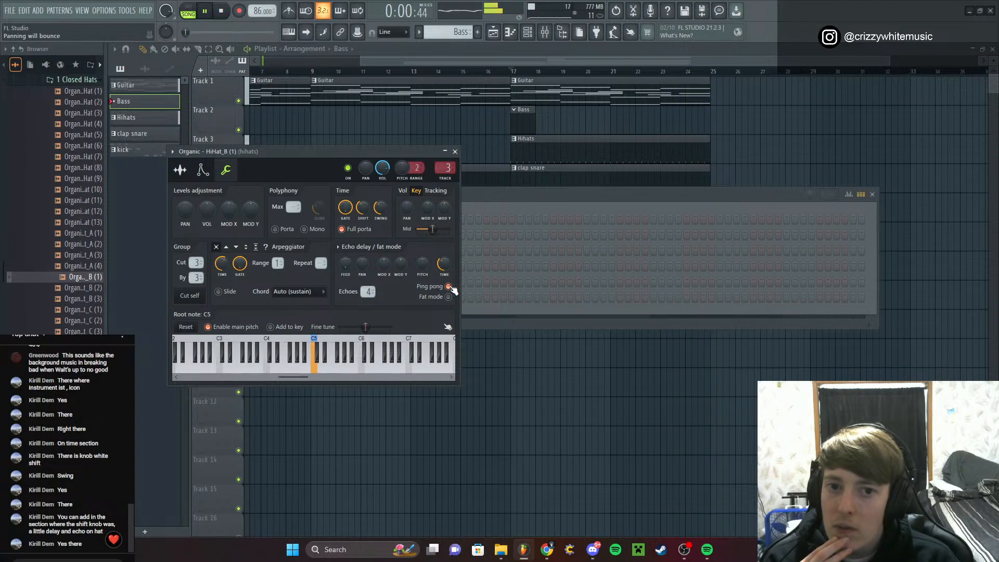
key("space")
key("space")
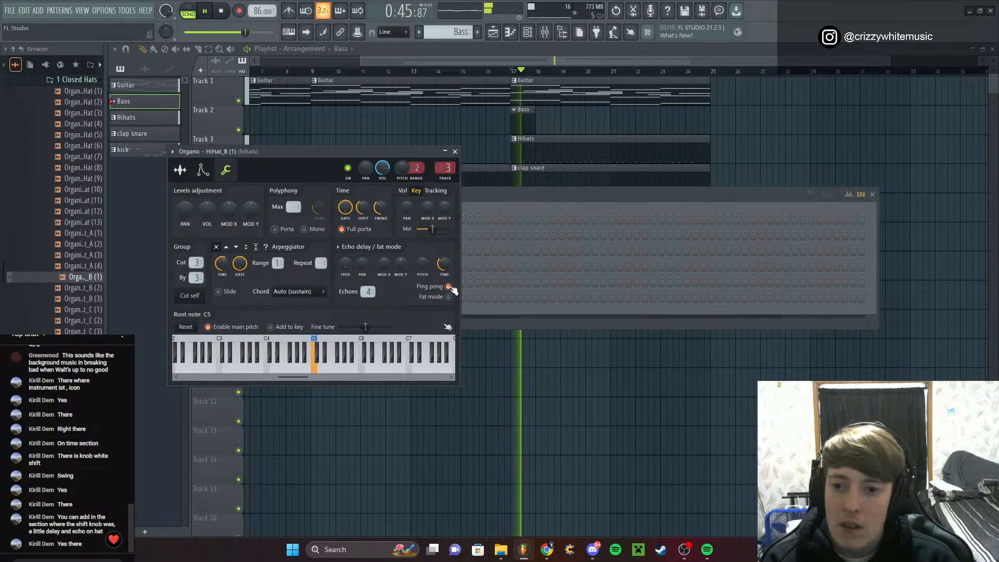
left_click(450, 286)
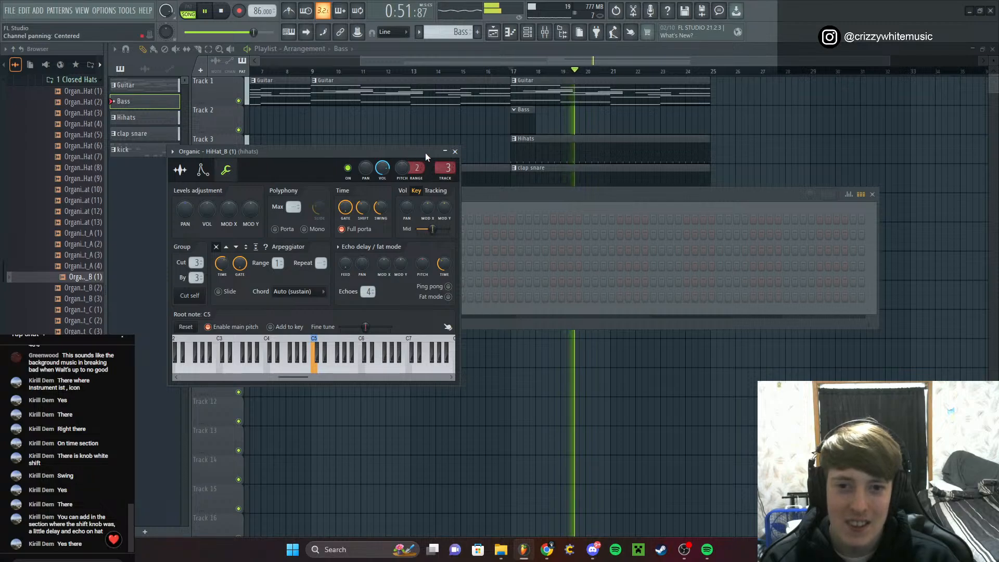
left_click(455, 151)
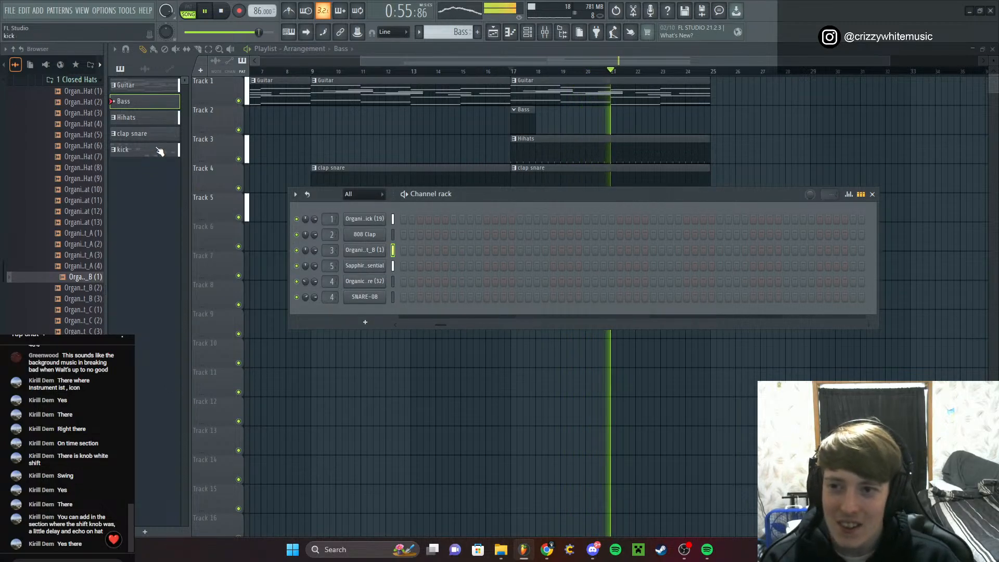
Stop playback and replace the 808 Clap channel with the VST3 generator Analog Lab V
key("space")
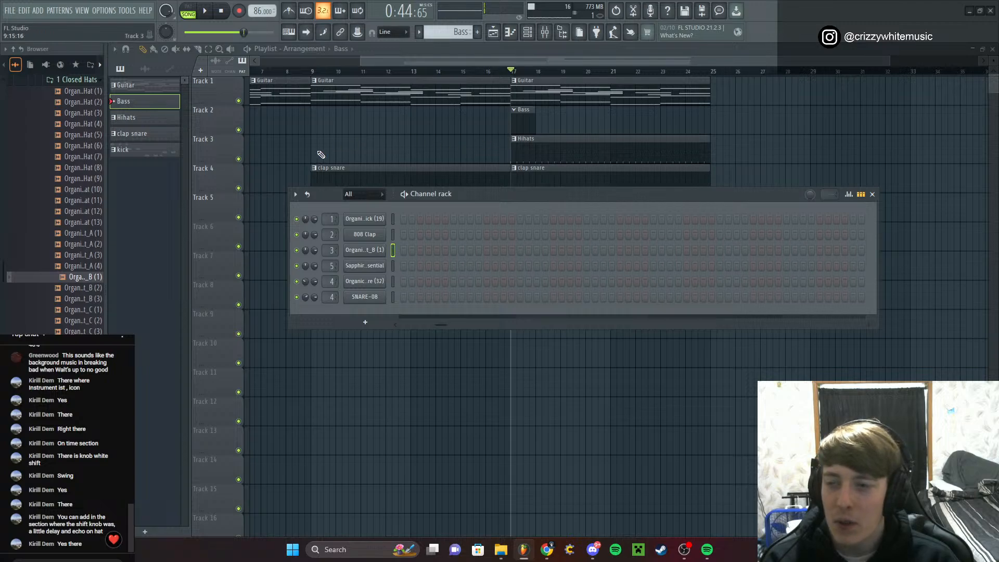
scroll(88, 198, "up", 15)
scroll(88, 208, "down", 15)
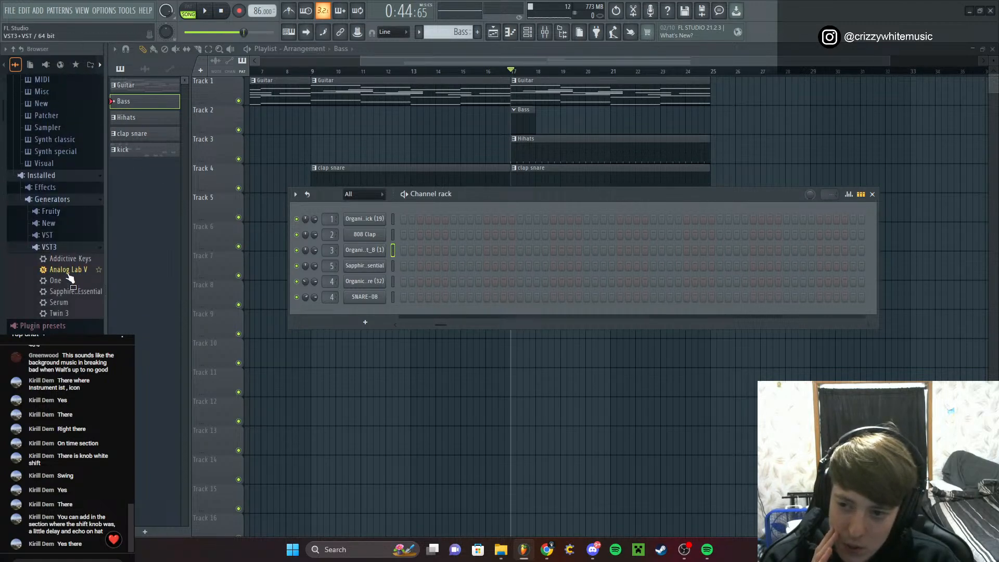
left_click_drag(67, 270, 379, 235)
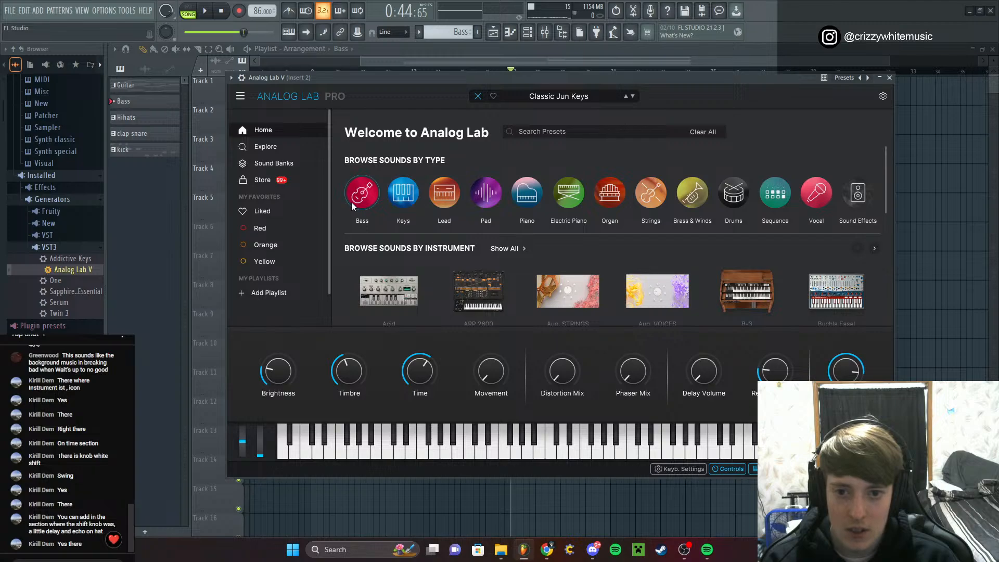
Filter the Analog Lab presets to Bass and try Dry Bass, Hyper and Dark Celebration
left_click(361, 204)
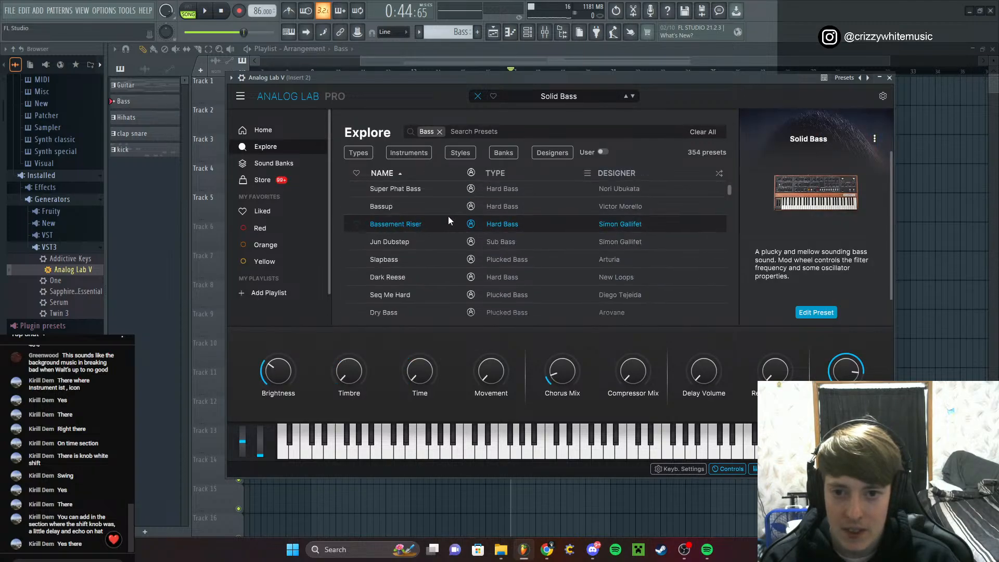
scroll(445, 223, "down", 3)
scroll(441, 226, "down", 3)
left_click(431, 205)
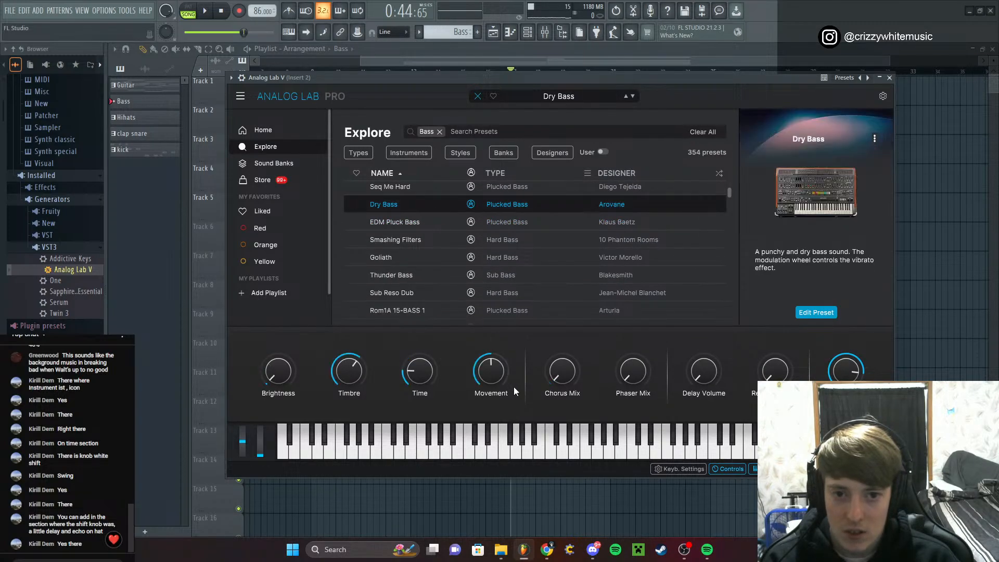
scroll(427, 253, "down", 5)
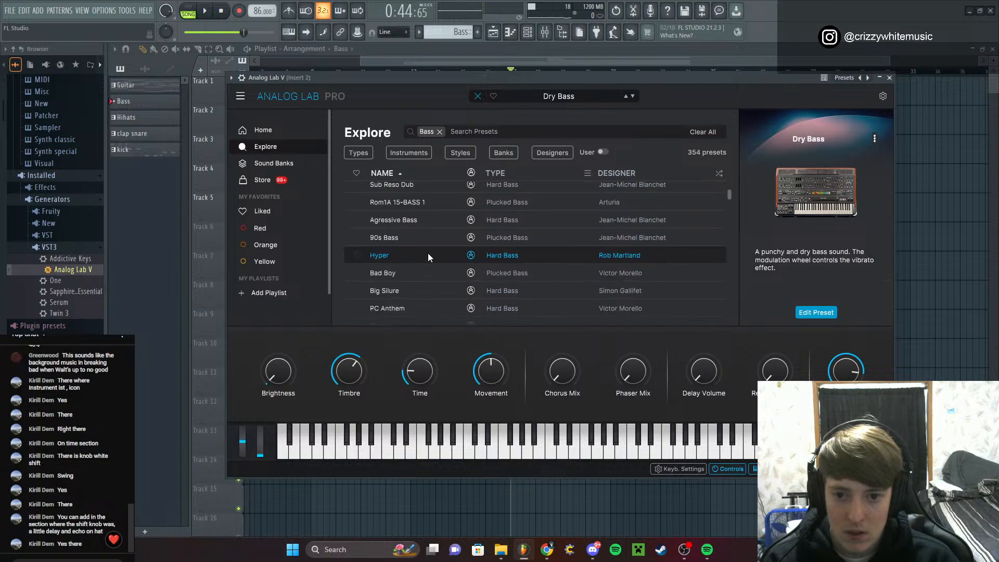
left_click(421, 234)
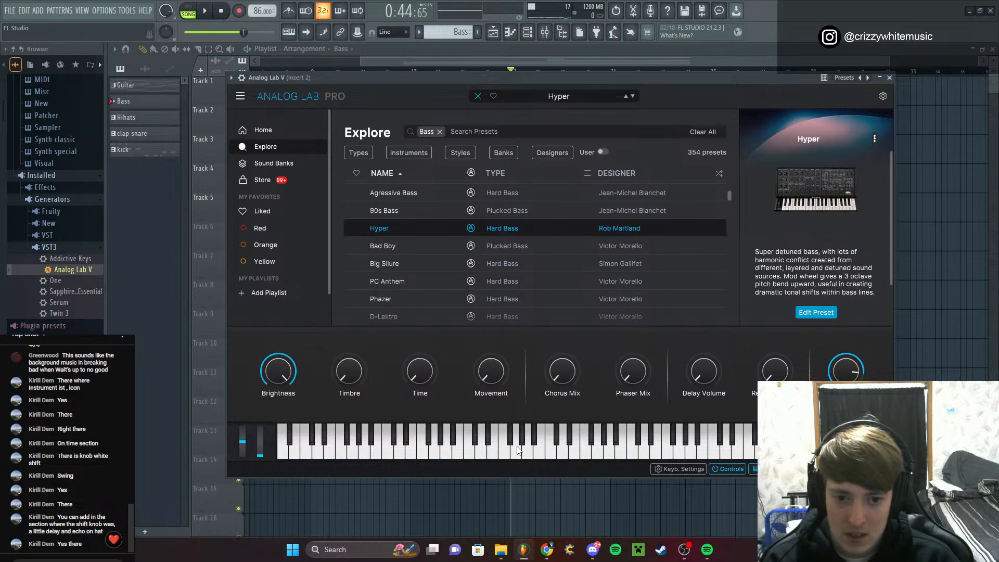
scroll(463, 315, "down", 4)
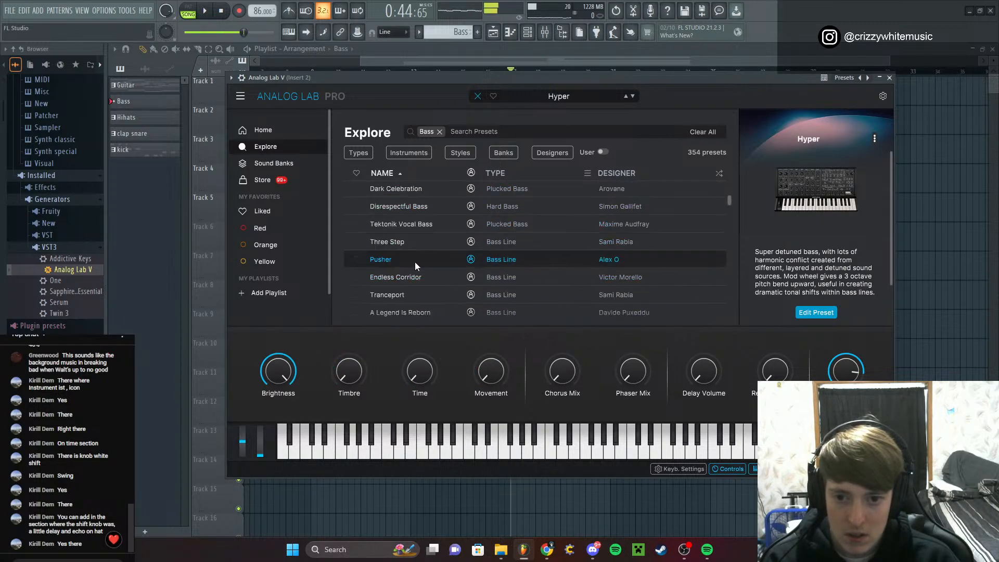
scroll(415, 206, "up", 1)
left_click(422, 240)
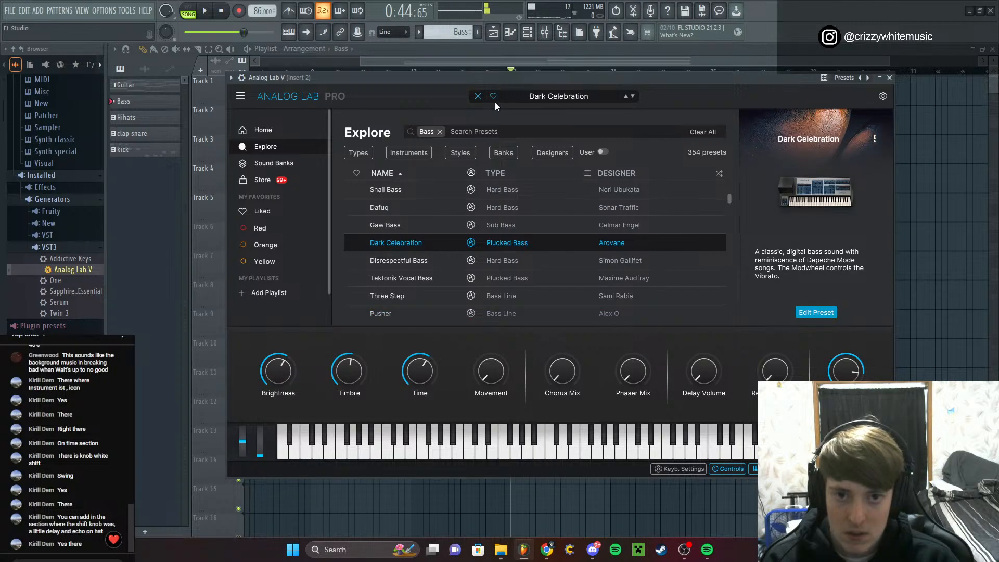
Search the bass presets for "guitar", audition Guitarps Collide, A Legend Is Reborn and Electric Precision, and close Analog Lab V
left_click(564, 132)
type("gu")
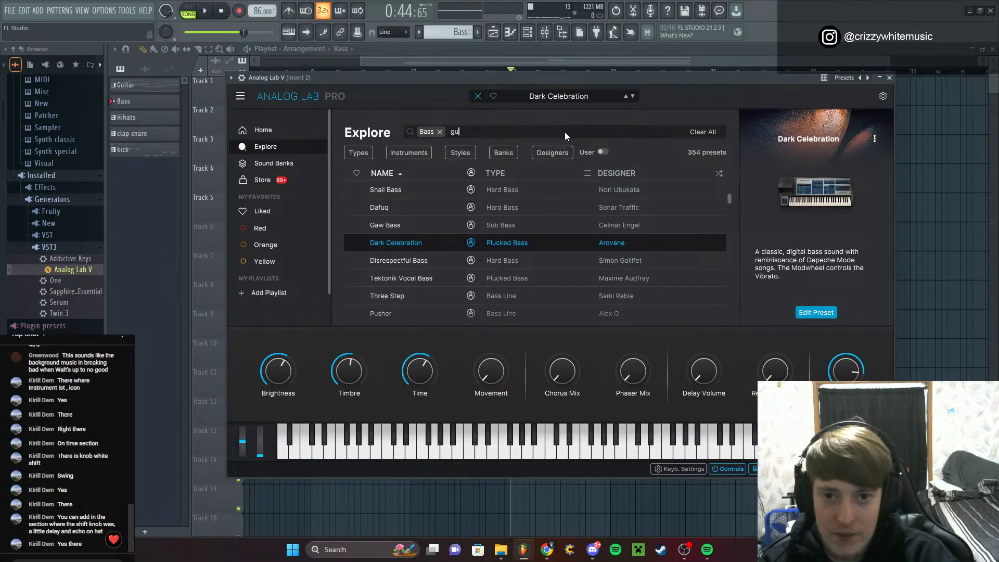
type("itar")
left_click(441, 195)
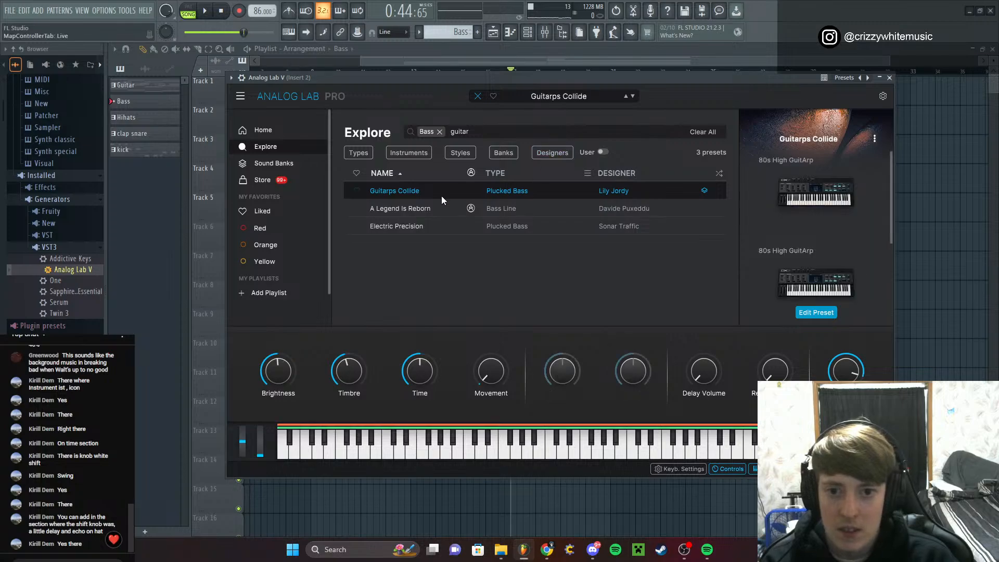
left_click(586, 455)
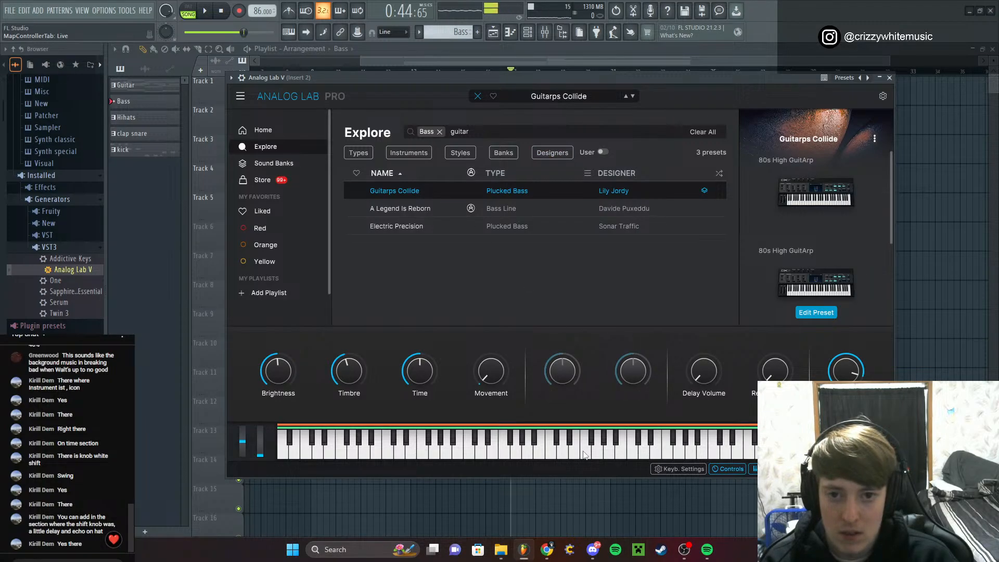
key("Down")
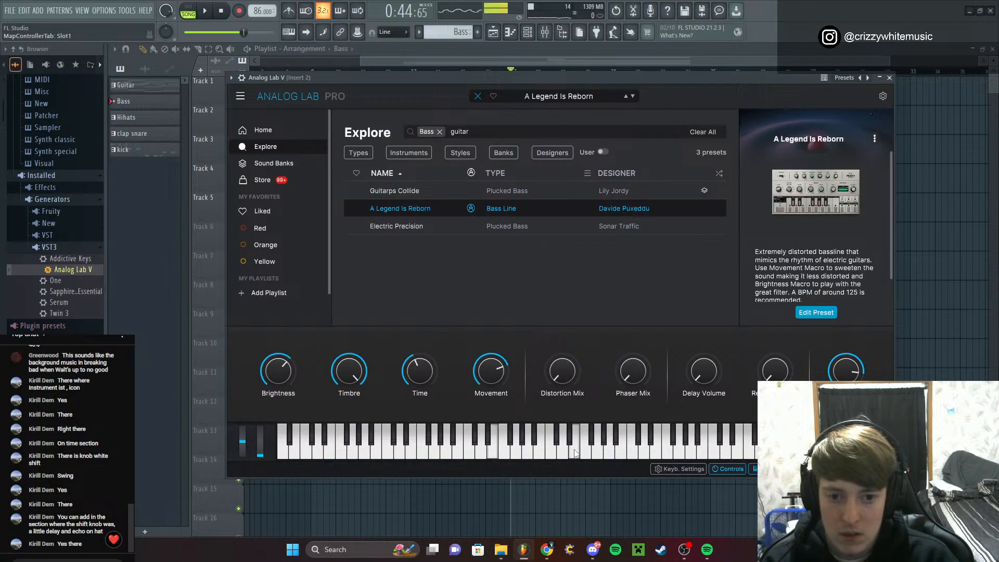
left_click(496, 227)
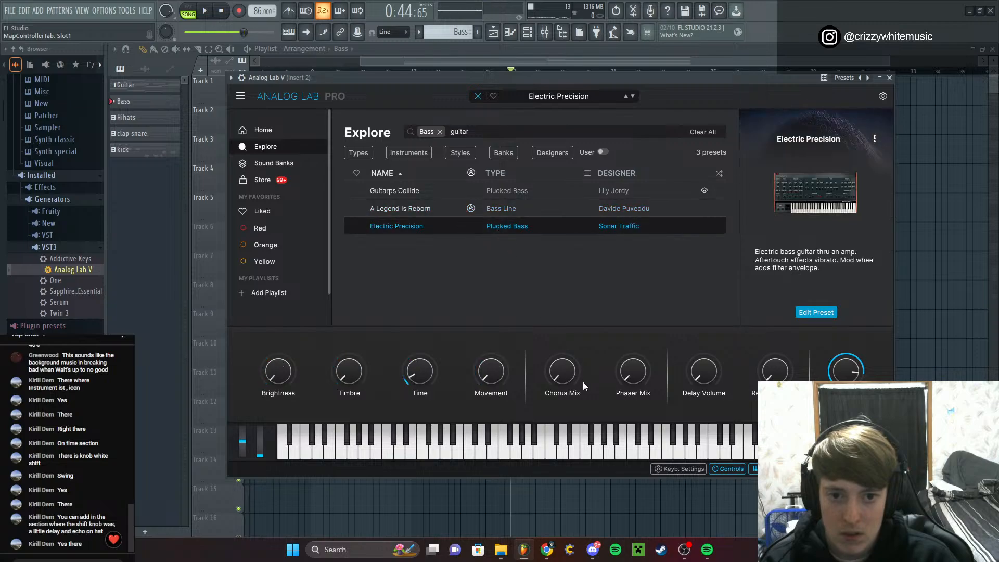
left_click(579, 452)
left_click(413, 454)
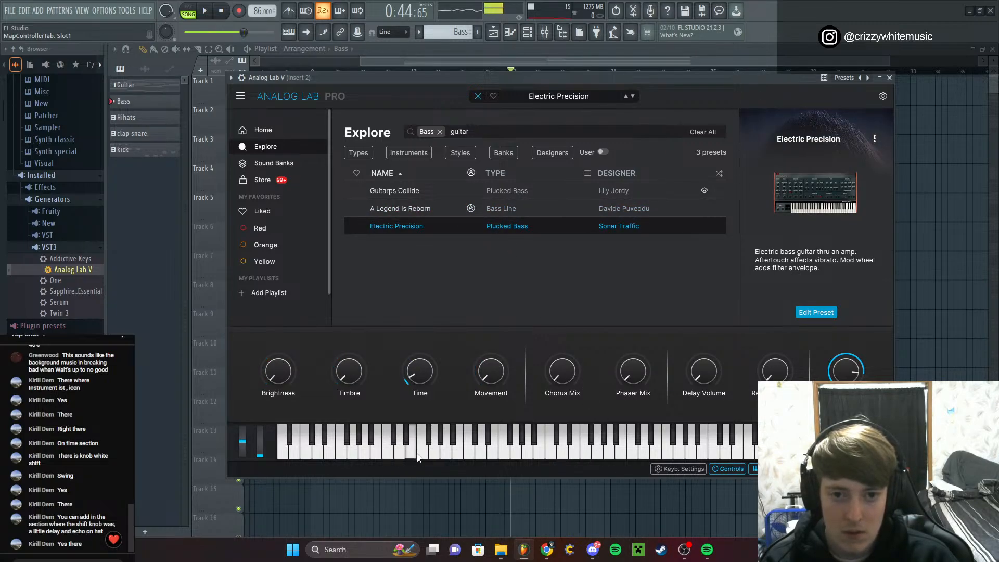
left_click(889, 78)
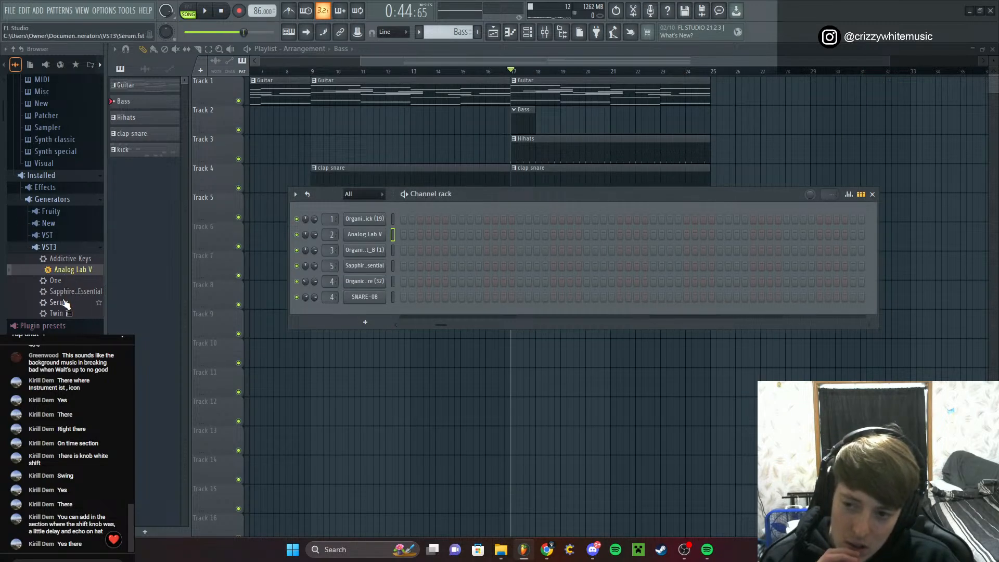
Replace the Analog Lab V channel with Harmor from the Synth special generators
left_click_drag(63, 306, 13, 314)
scroll(77, 224, "up", 3)
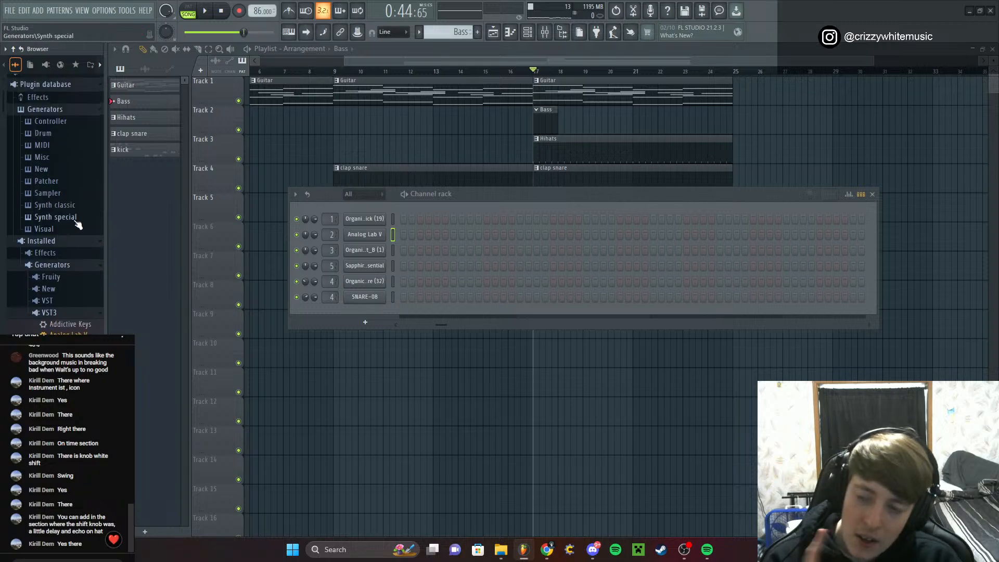
left_click(72, 223)
scroll(73, 224, "down", 5)
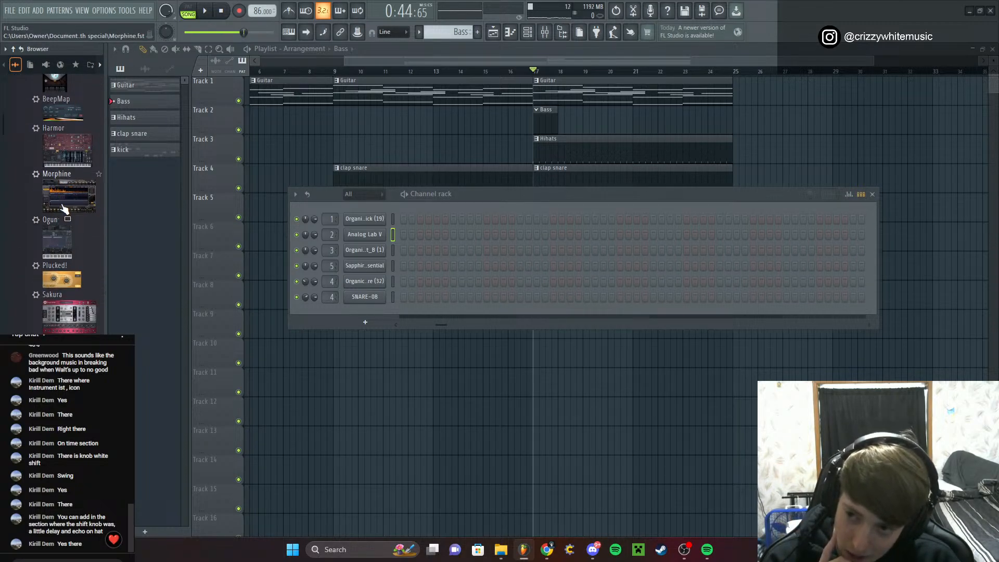
scroll(71, 200, "up", 6)
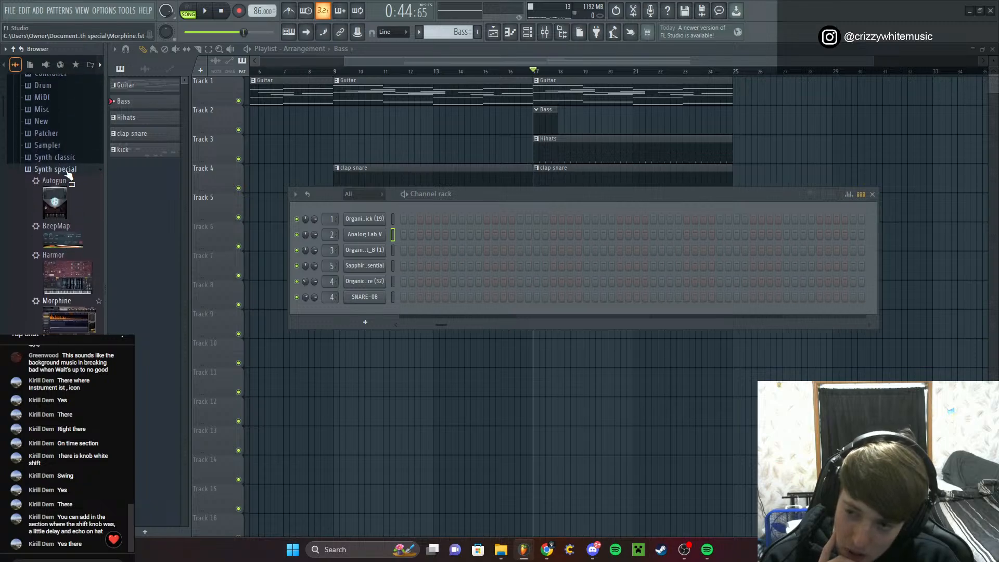
left_click_drag(86, 294, 359, 240)
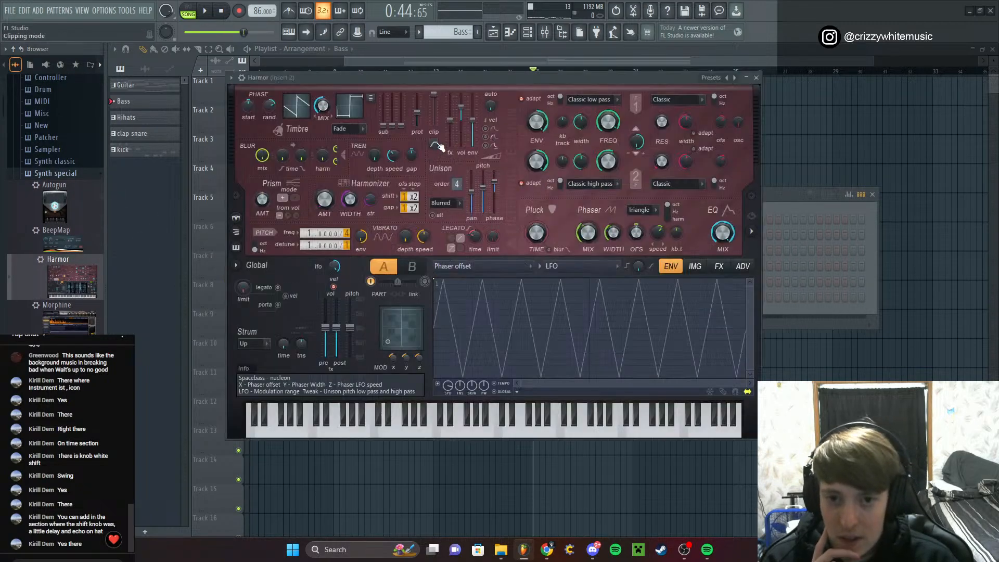
Look through Harmor's preset list for a bass sound and close the plugin
left_click(715, 77)
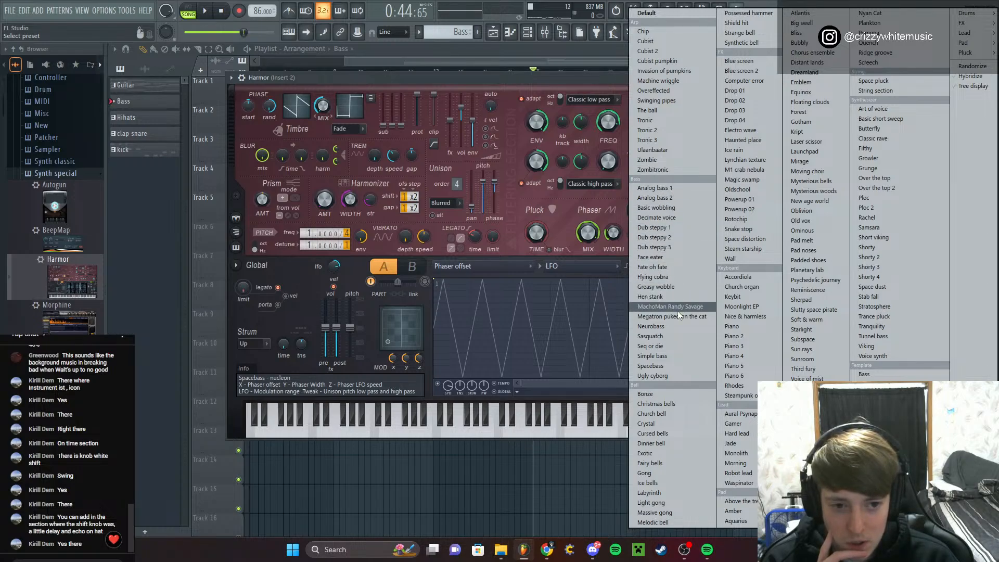
left_click(573, 83)
left_click(756, 78)
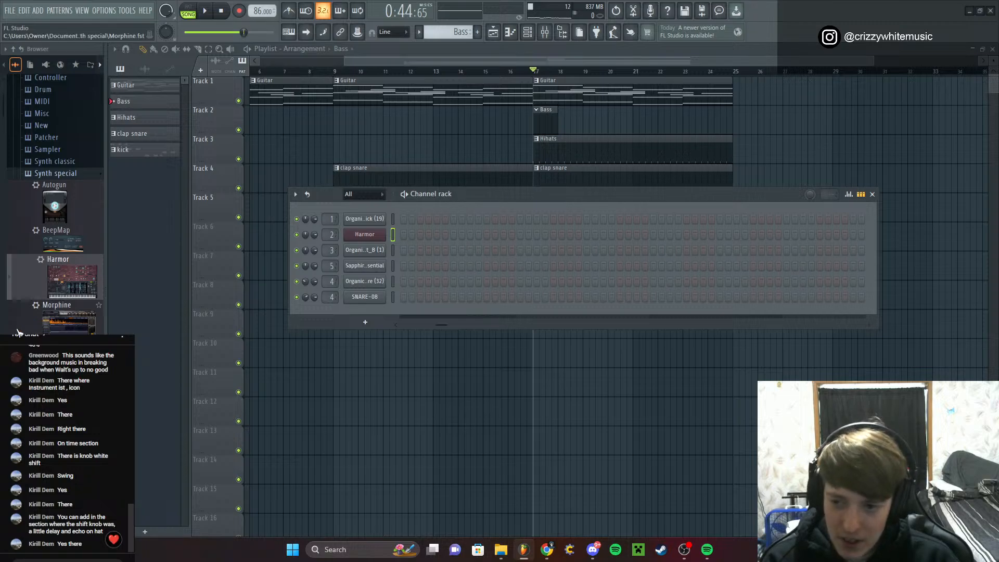
Replace the Harmor channel with Sytrus from the Synth classic generators, load its Metal bass preset and close the plugin
left_click(59, 167)
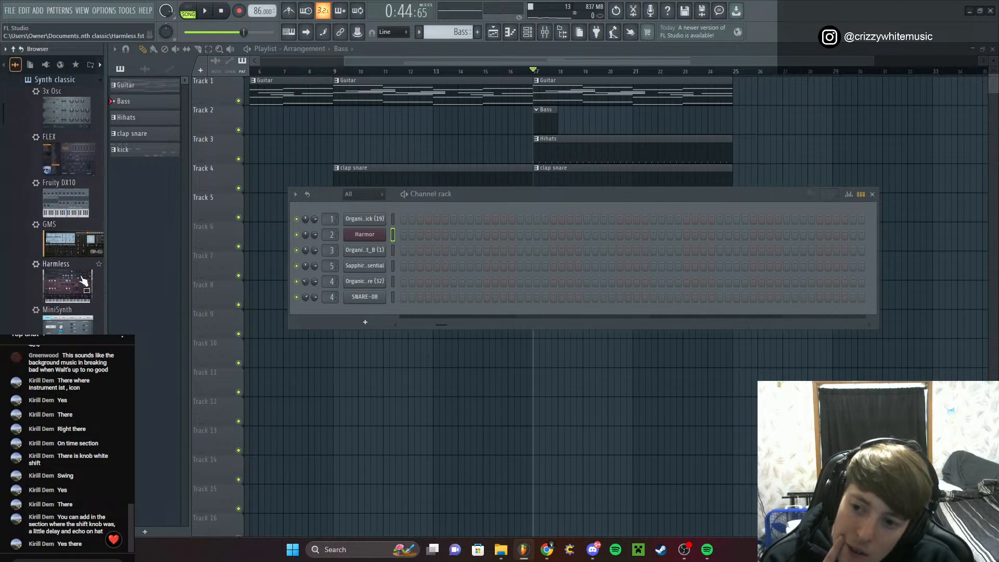
scroll(84, 286, "down", 5)
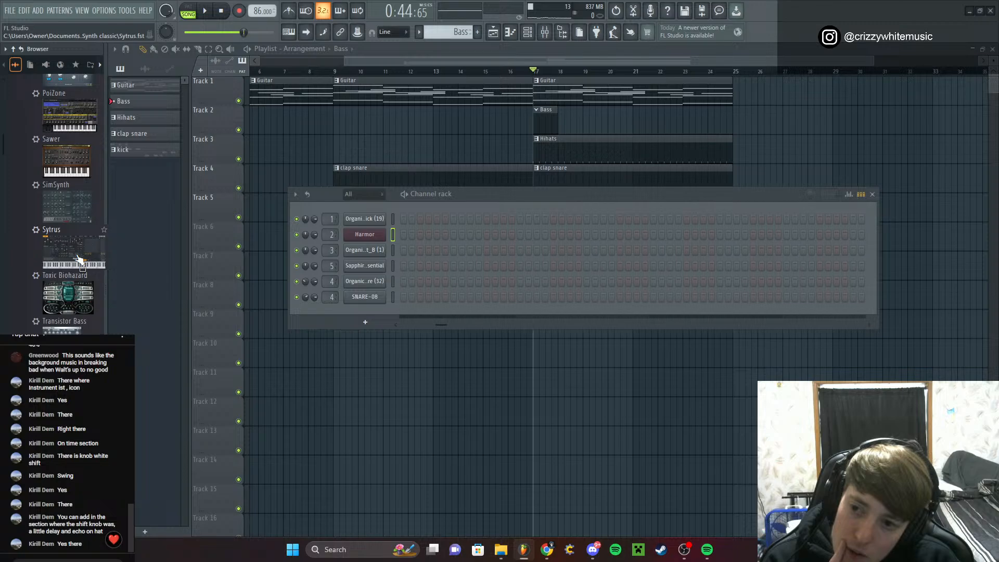
left_click_drag(78, 259, 378, 229)
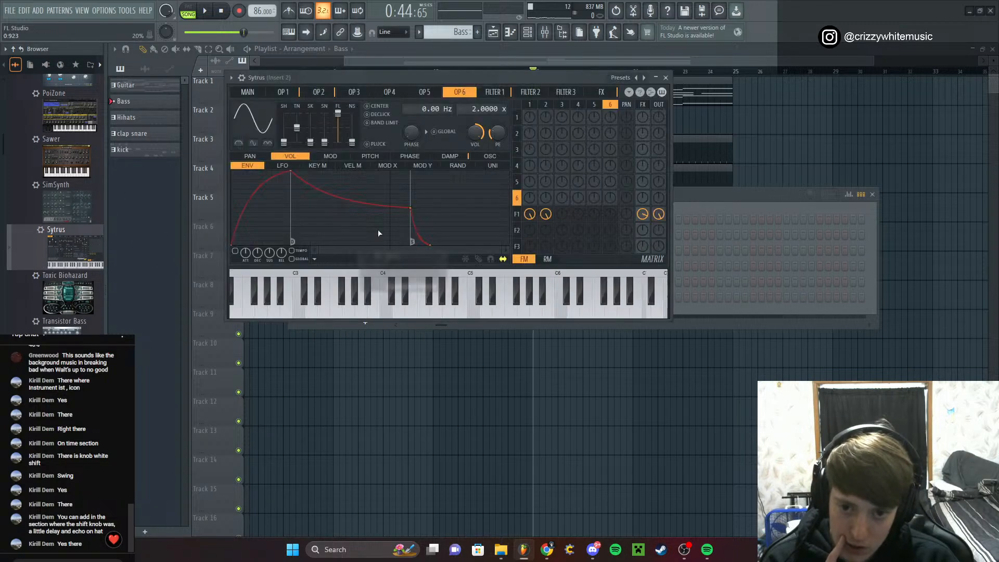
left_click(617, 79)
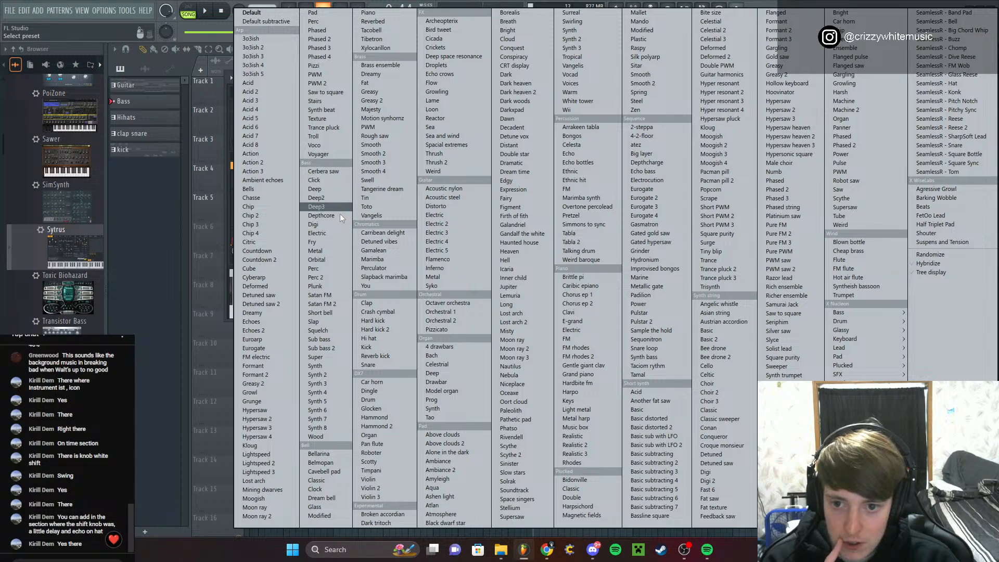
left_click(335, 251)
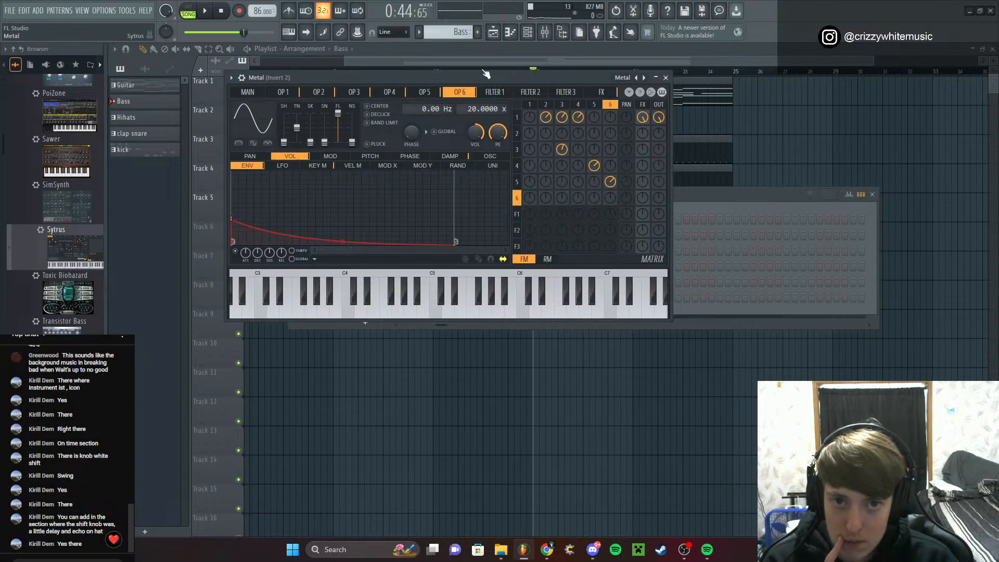
left_click(665, 77)
Copy the guitar pattern's low A4, F#4, D4 and E4 notes into the Bass pattern's Metal channel and play it
double_click(562, 91)
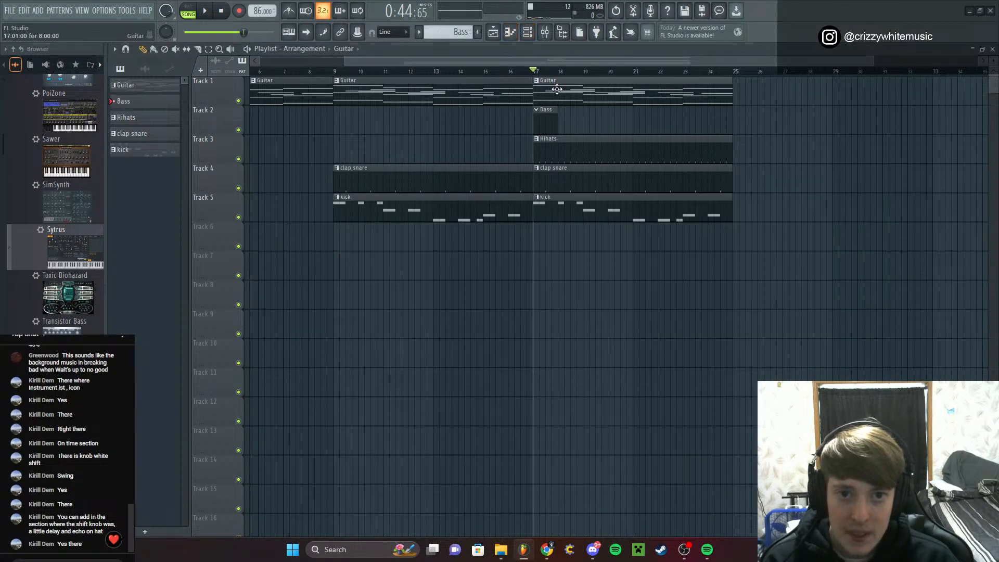
left_click_drag(253, 214, 818, 383)
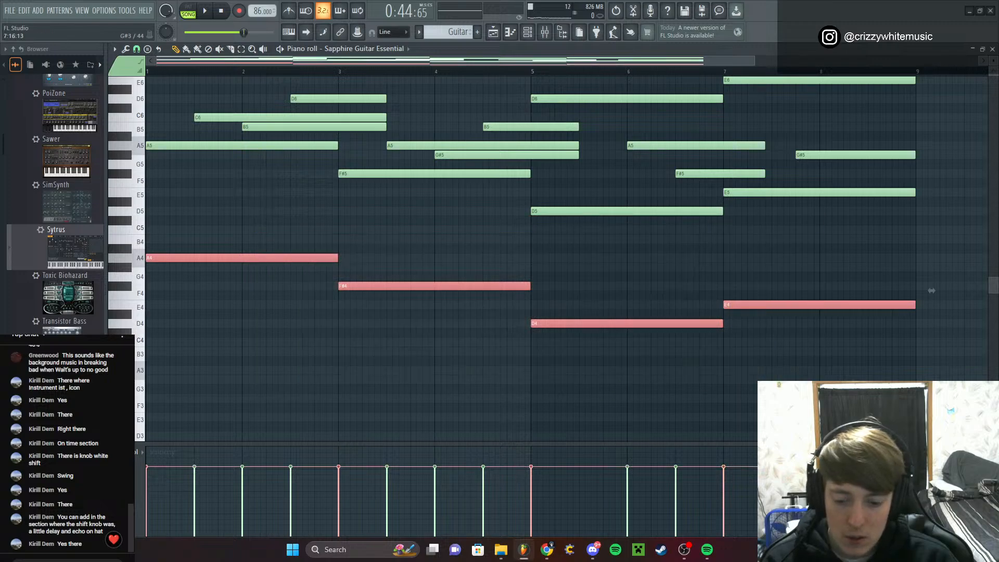
left_click(510, 35)
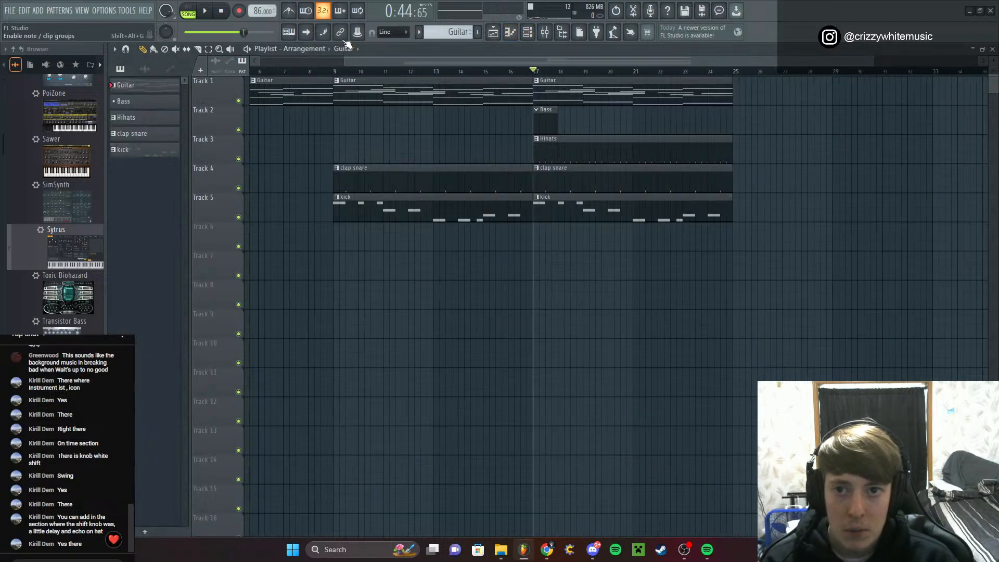
double_click(541, 124)
left_click(389, 48)
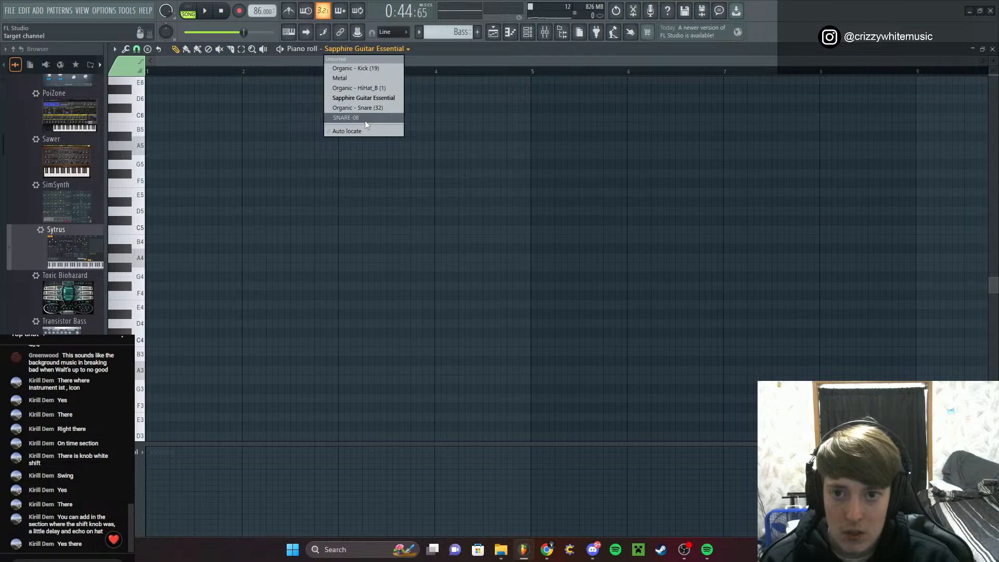
left_click(355, 77)
key("space")
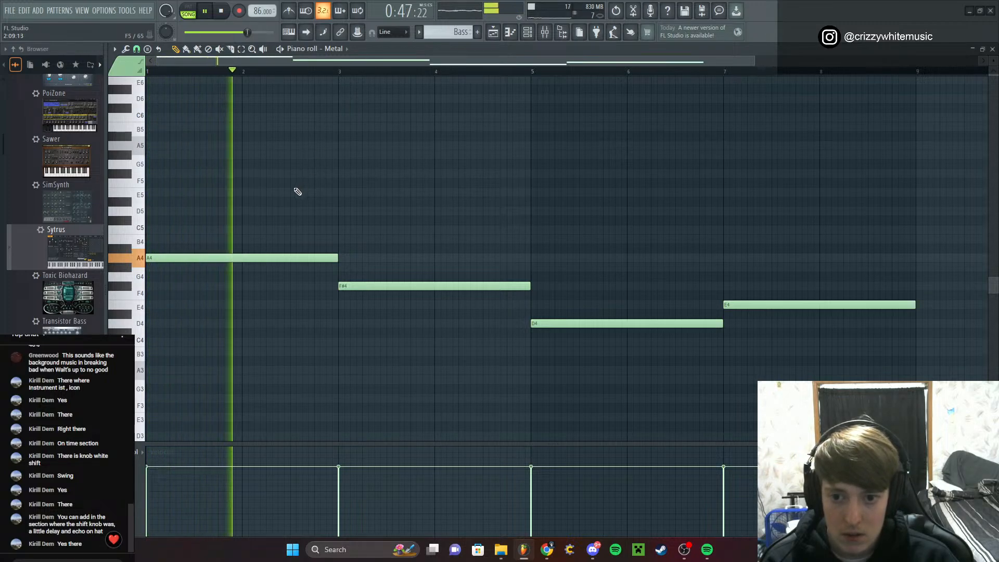
Shorten all four bass notes to half a bar each and audition the result
left_click_drag(293, 180, 762, 389)
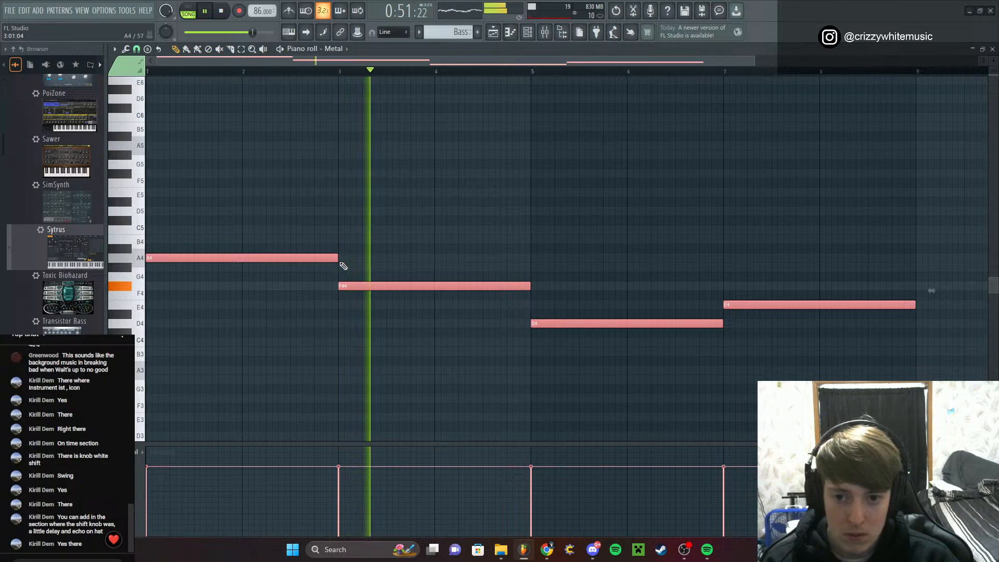
key("space")
left_click_drag(341, 265, 201, 269)
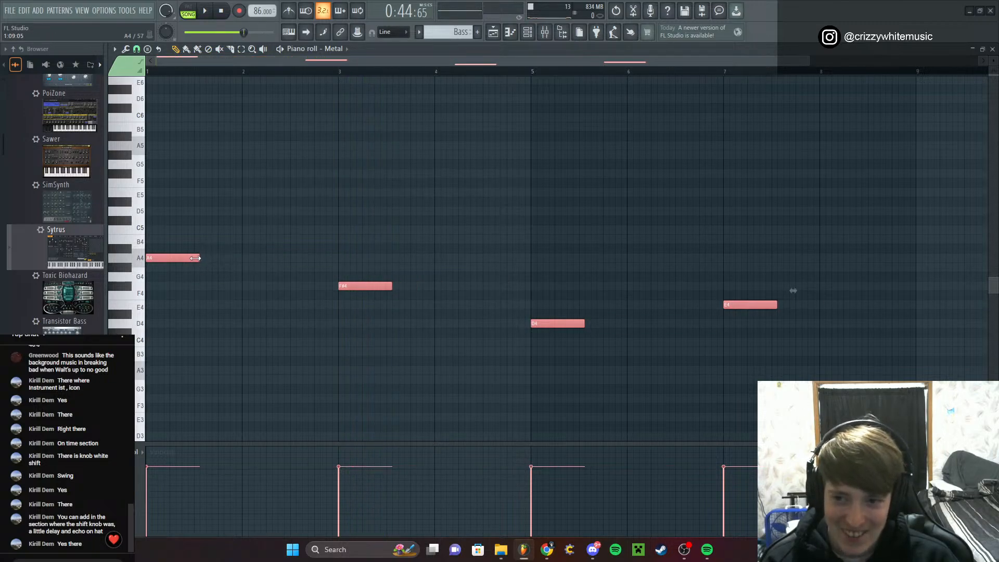
scroll(192, 258, "up", 3)
left_click_drag(410, 62, 291, 67)
key("space")
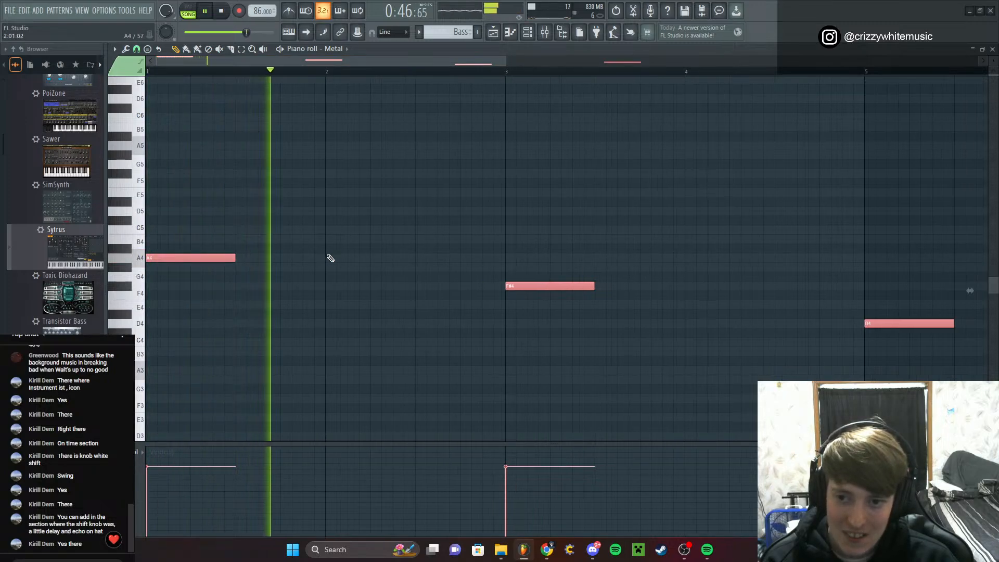
key("space")
Examine the Metal channel's Sytrus operator settings and the other synth generators, and close the plugin and channel rack
left_click(527, 32)
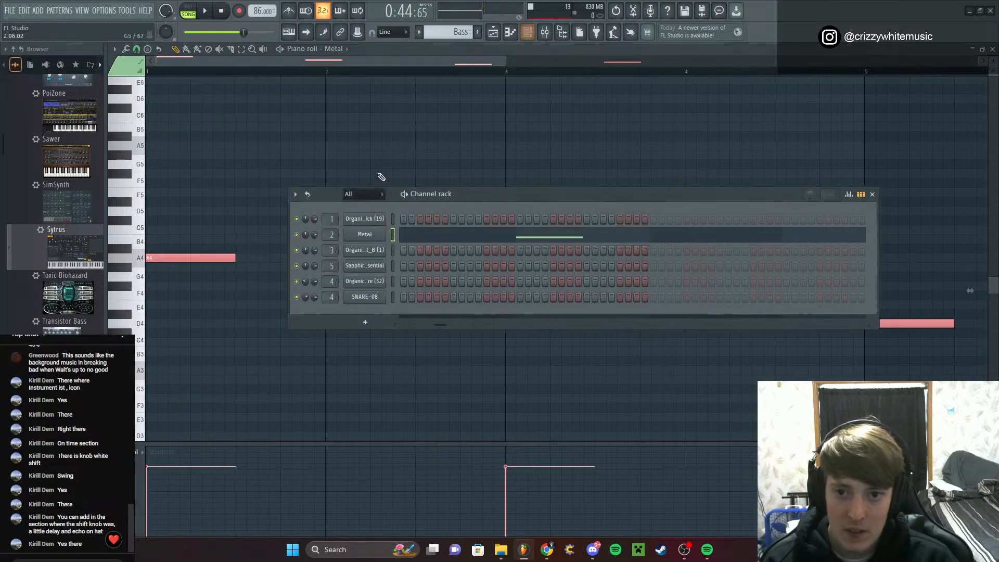
left_click(372, 229)
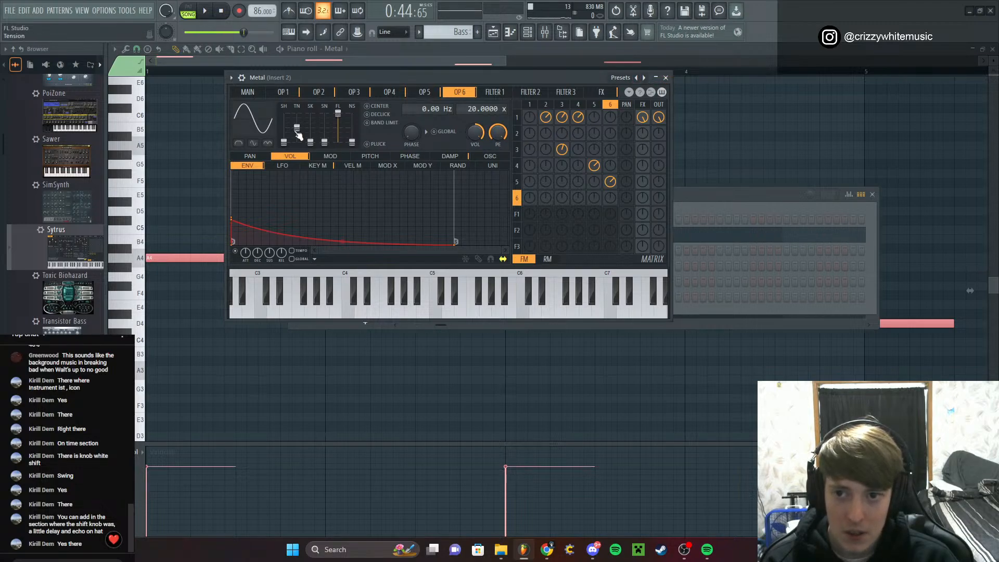
left_click(666, 78)
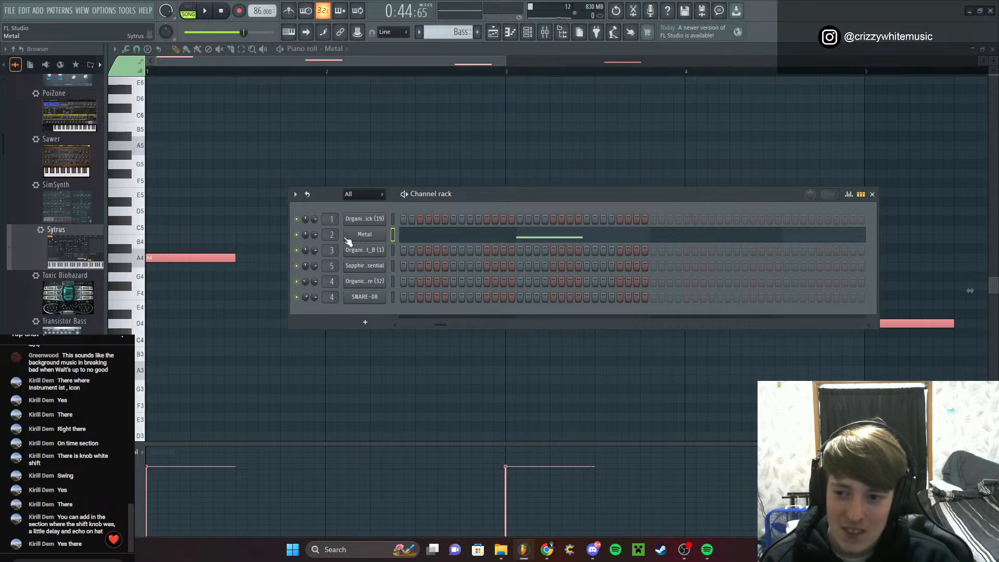
scroll(67, 234, "down", 1)
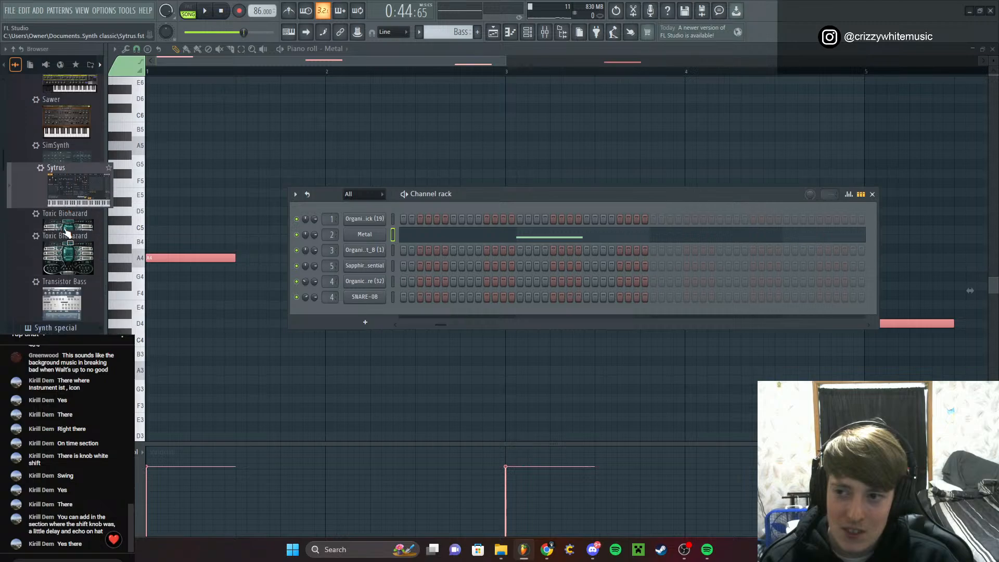
scroll(67, 234, "down", 3)
left_click(364, 234)
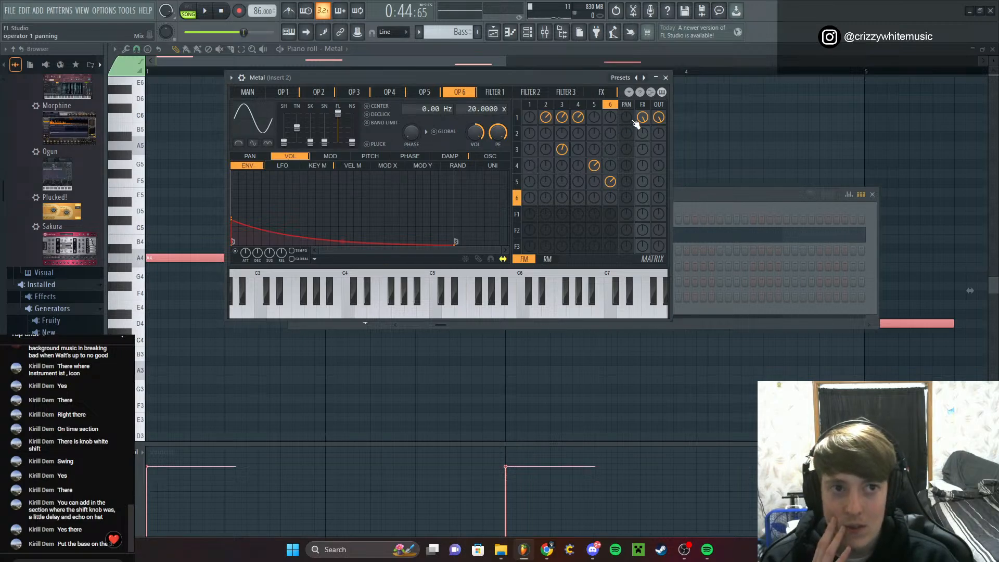
left_click(665, 79)
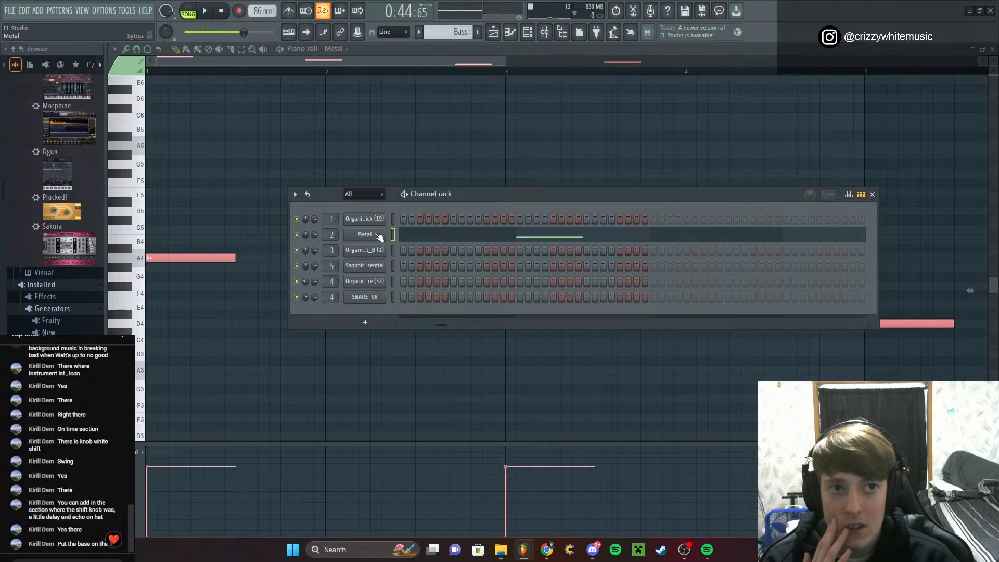
left_click(377, 237)
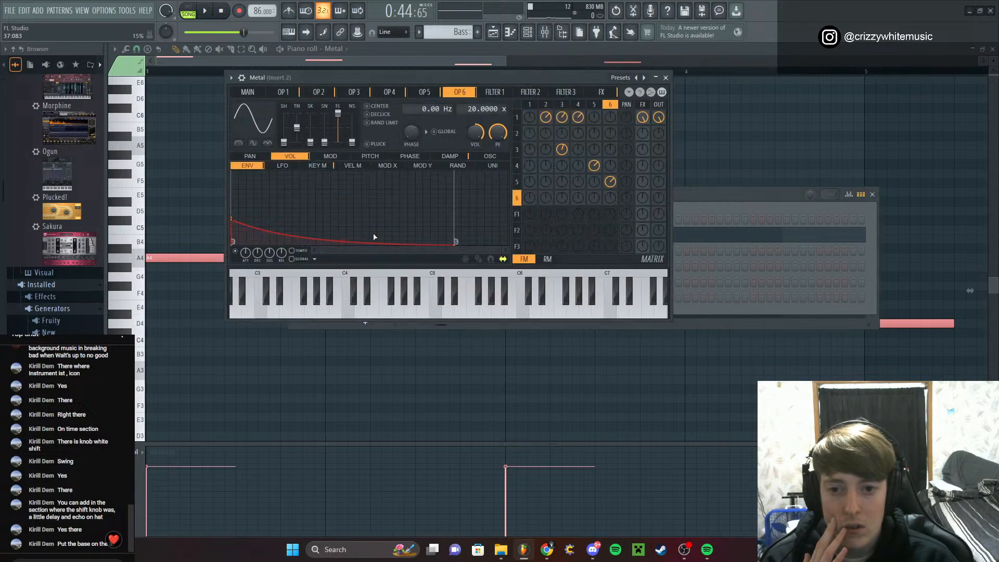
left_click(353, 92)
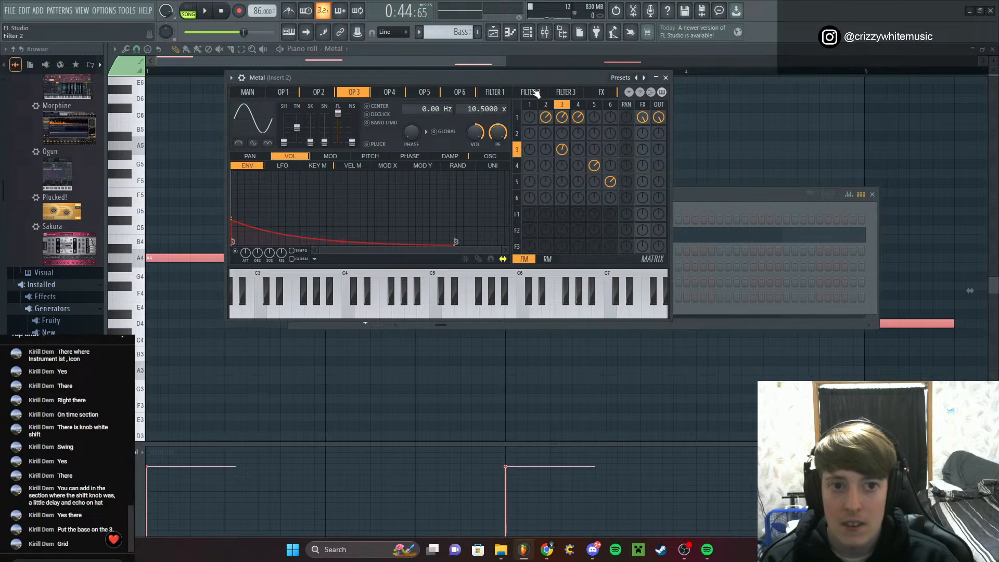
left_click(666, 78)
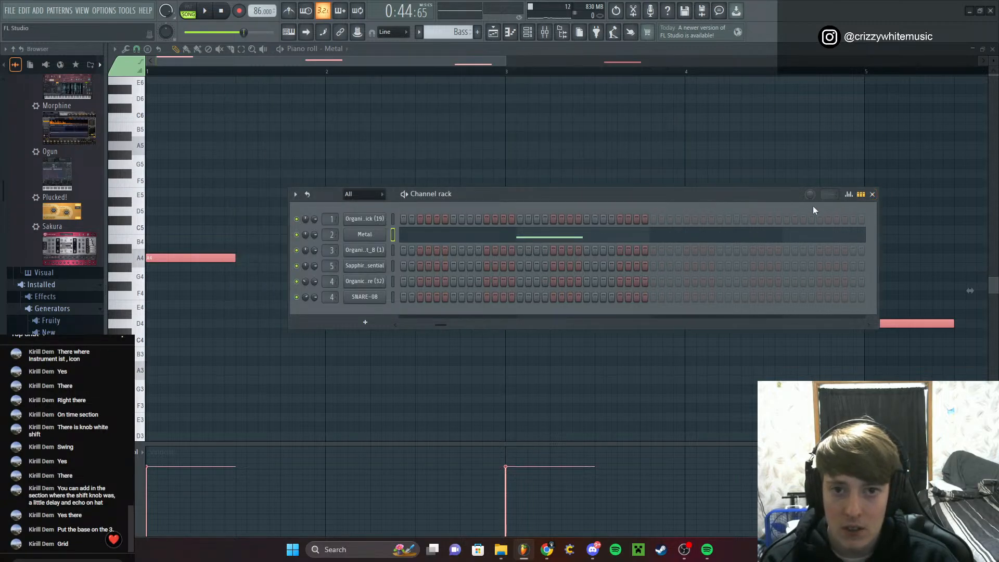
left_click(873, 194)
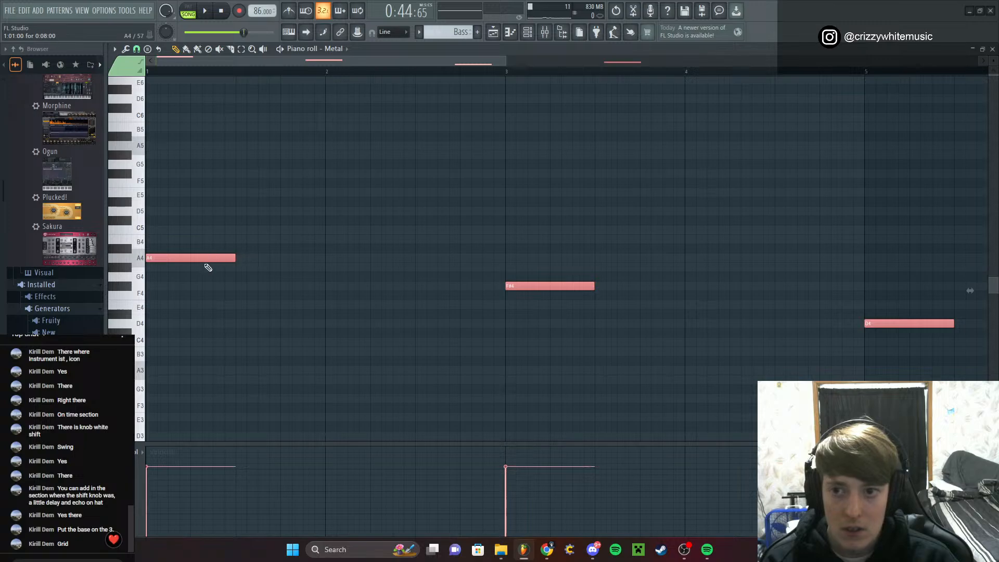
Try moving the four bass notes half a bar later, play them, and move them back
left_click_drag(211, 257, 301, 256)
key("space")
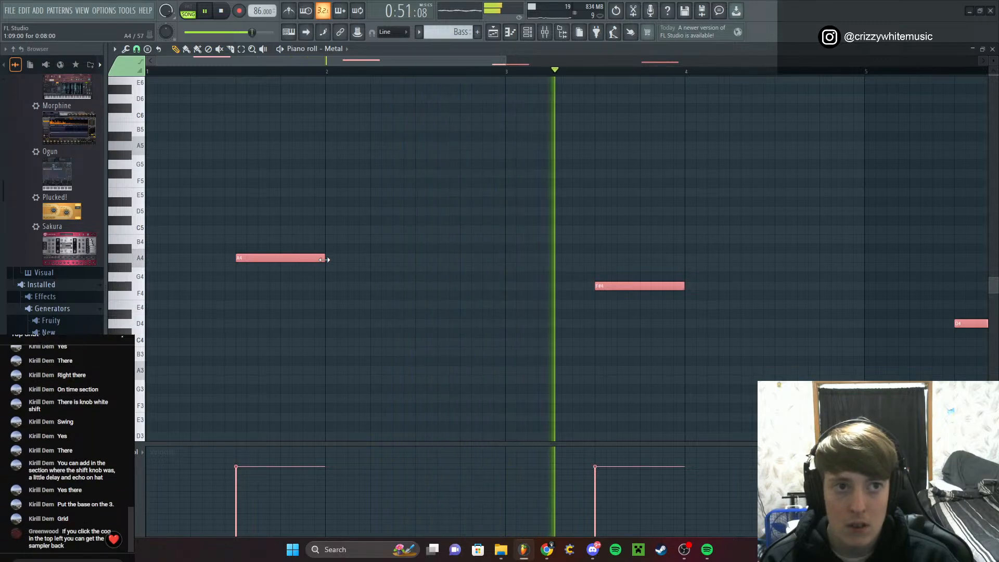
key("space")
left_click_drag(306, 260, 207, 259)
Check the Metal channel's polyphony, time, arpeggiator and echo settings, play the bass, and close the settings and channel rack
left_click(527, 32)
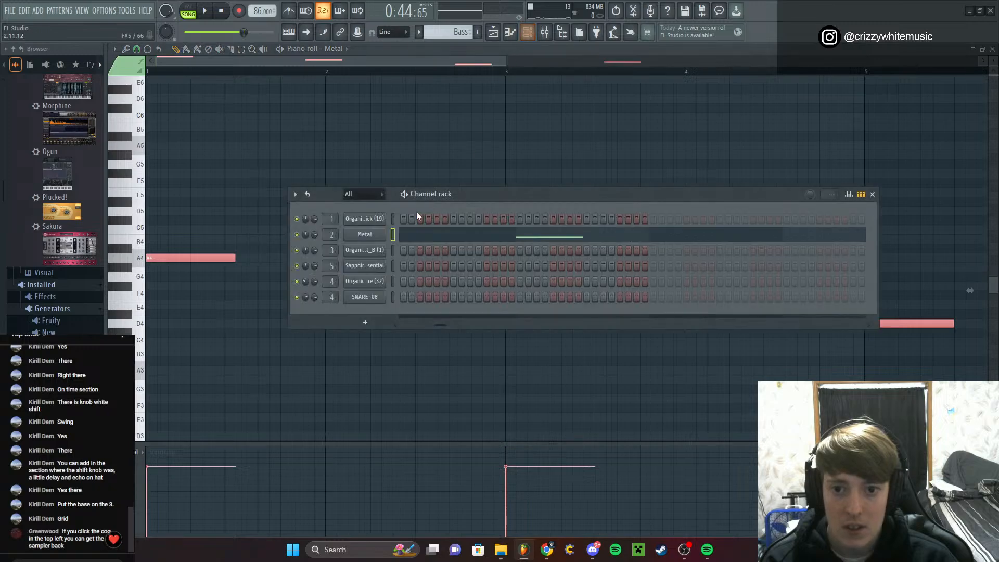
left_click(382, 238)
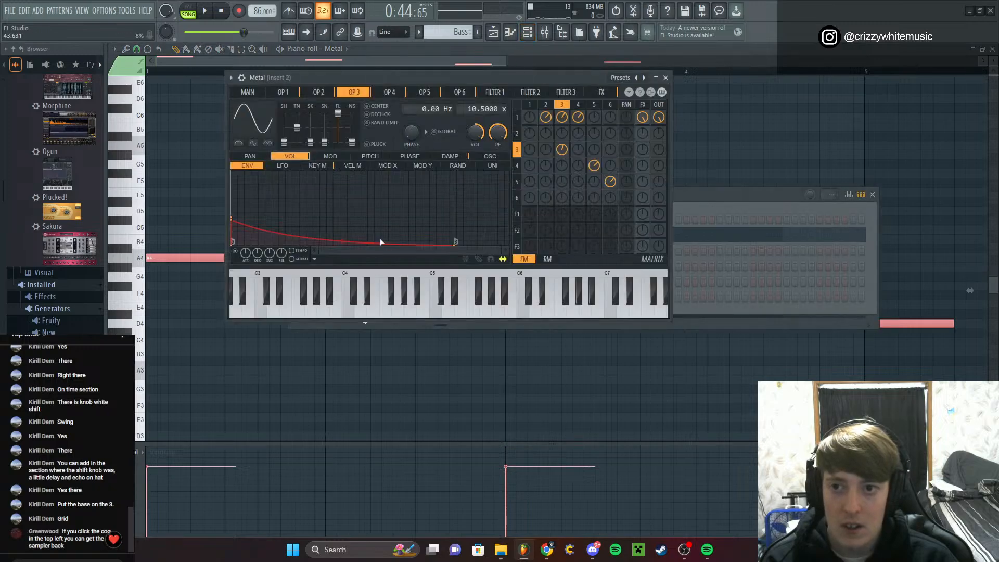
left_click(241, 78)
left_click(263, 97)
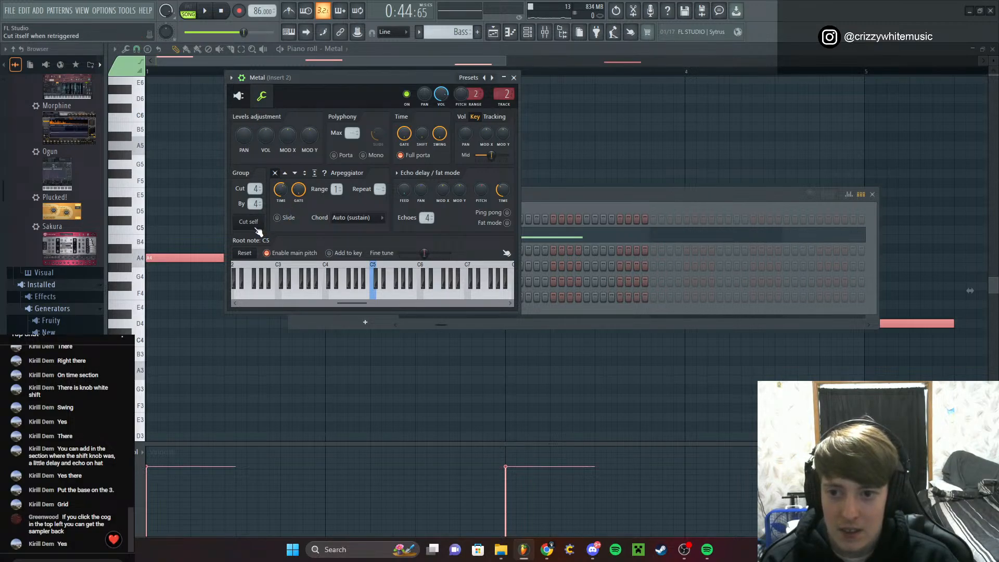
key("space")
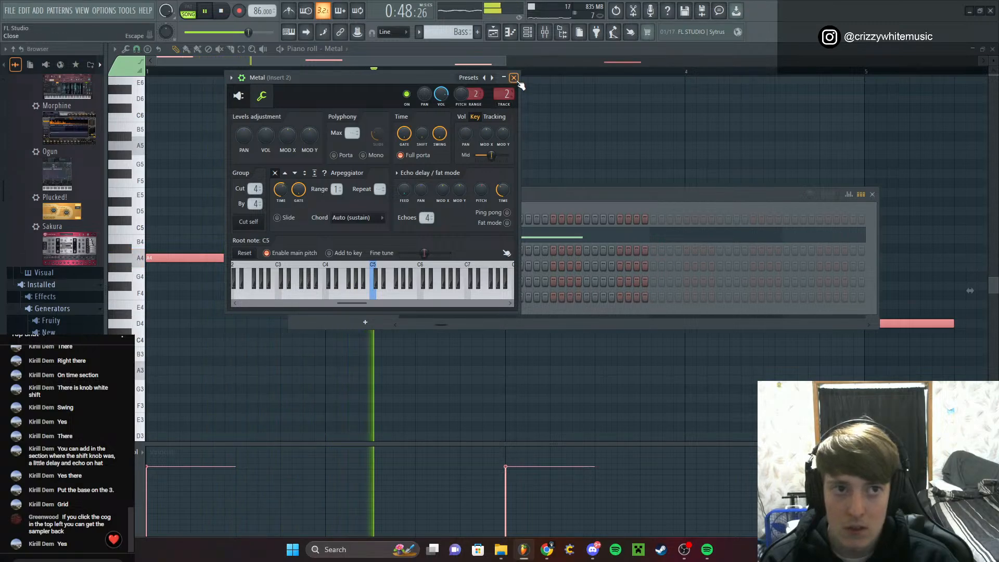
left_click(514, 77)
left_click(873, 194)
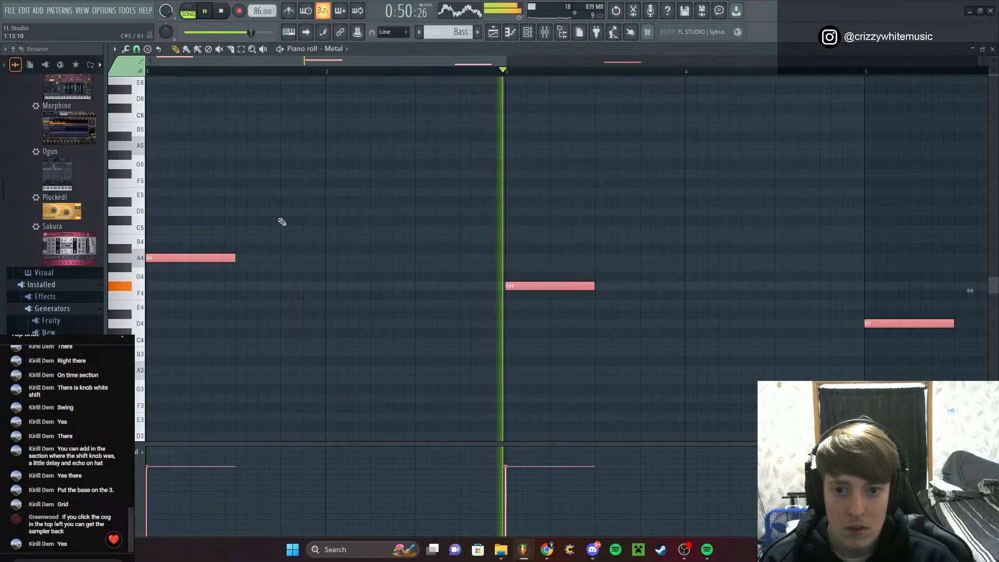
Make the A4 bass note one bar long starting halfway through bar 1, and delete the other three notes
left_click_drag(200, 259, 417, 261)
key("space")
key("space")
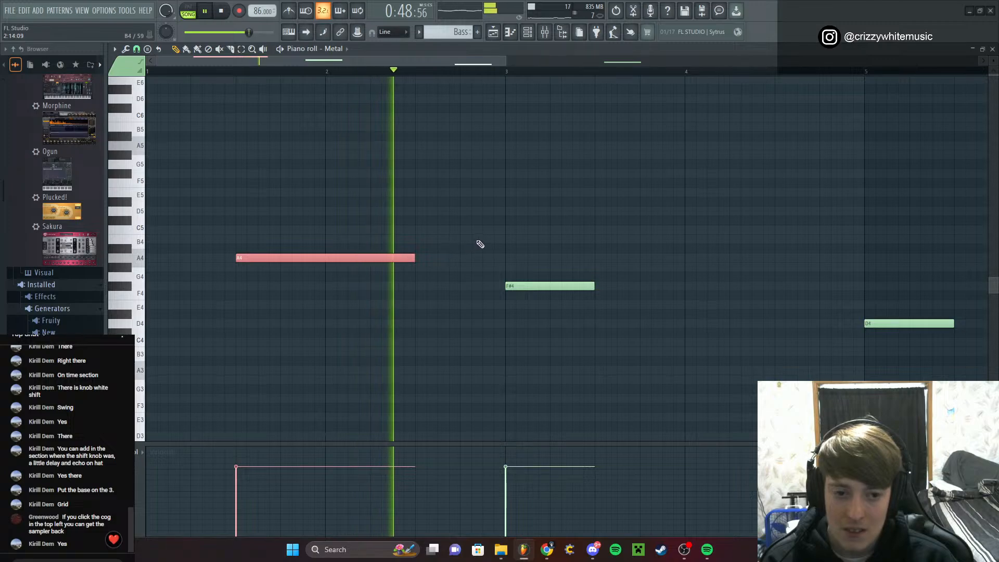
scroll(480, 244, "down", 3, "ctrl")
right_click(367, 285)
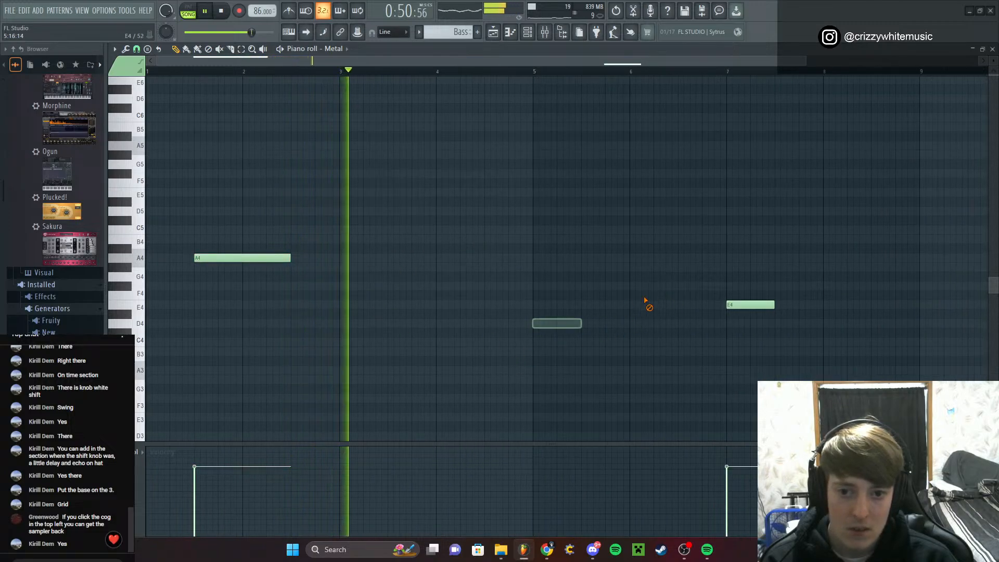
right_click(750, 305)
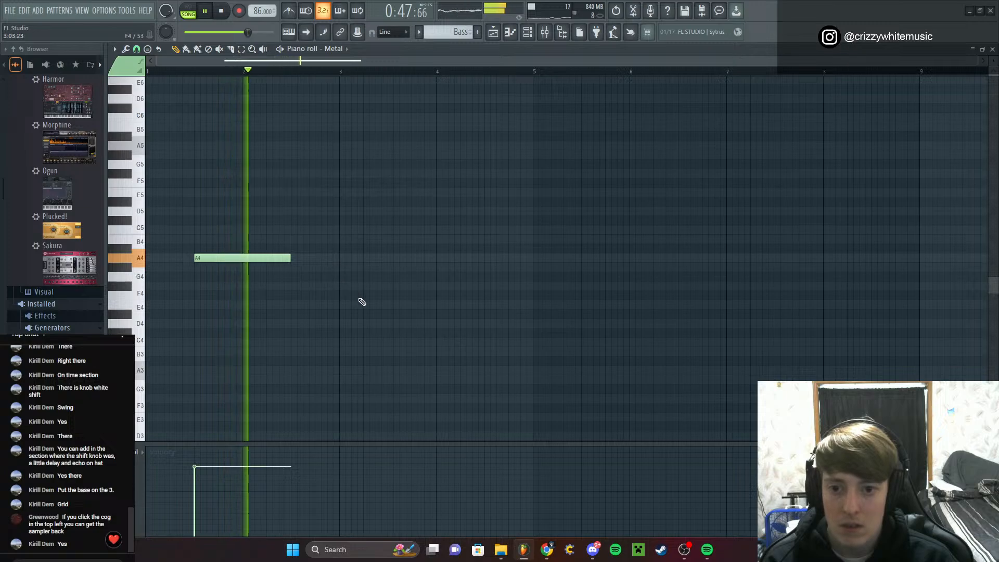
Add one-bar bass notes: F#4 starting halfway through bar 3, D4 halfway through bar 5, and E4 at the start of bar 7
left_click(395, 323)
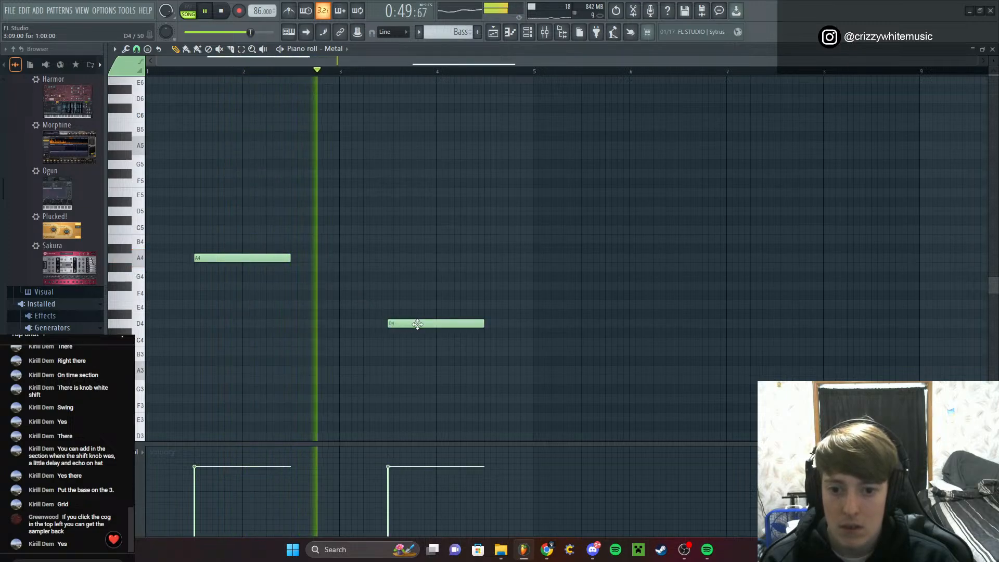
key("space")
left_click_drag(418, 324, 418, 286)
left_click(581, 341)
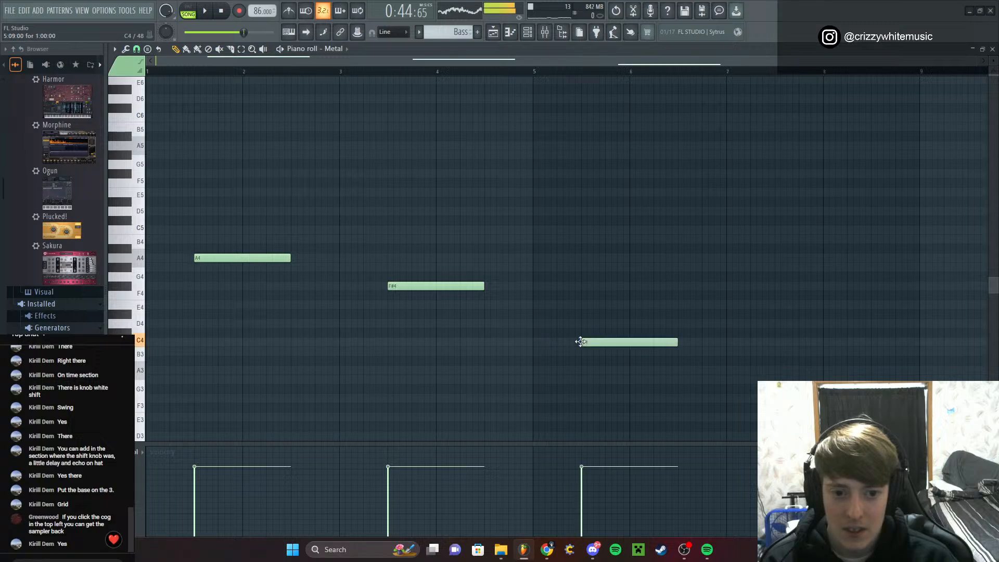
left_click_drag(623, 343, 626, 319)
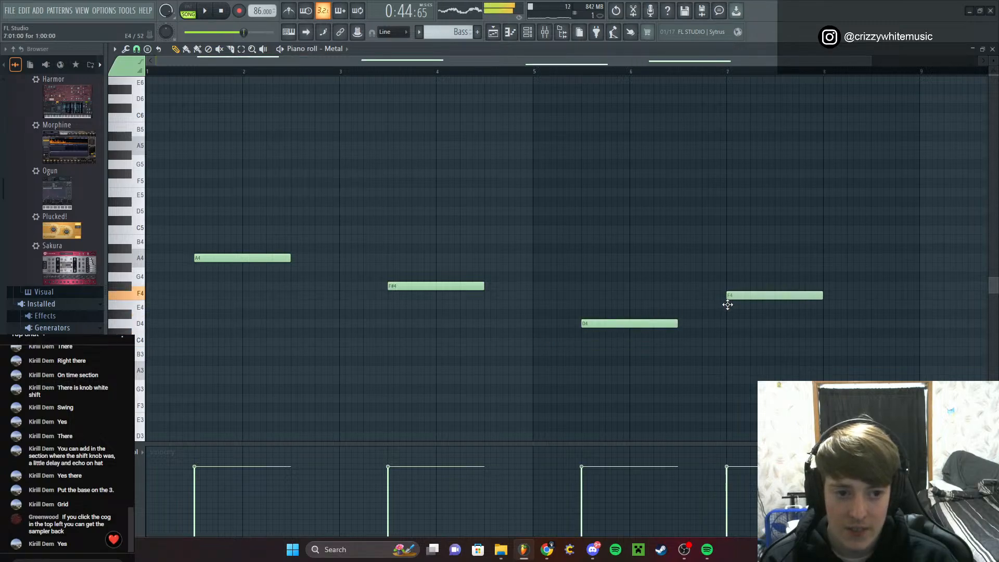
left_click_drag(727, 305, 727, 310)
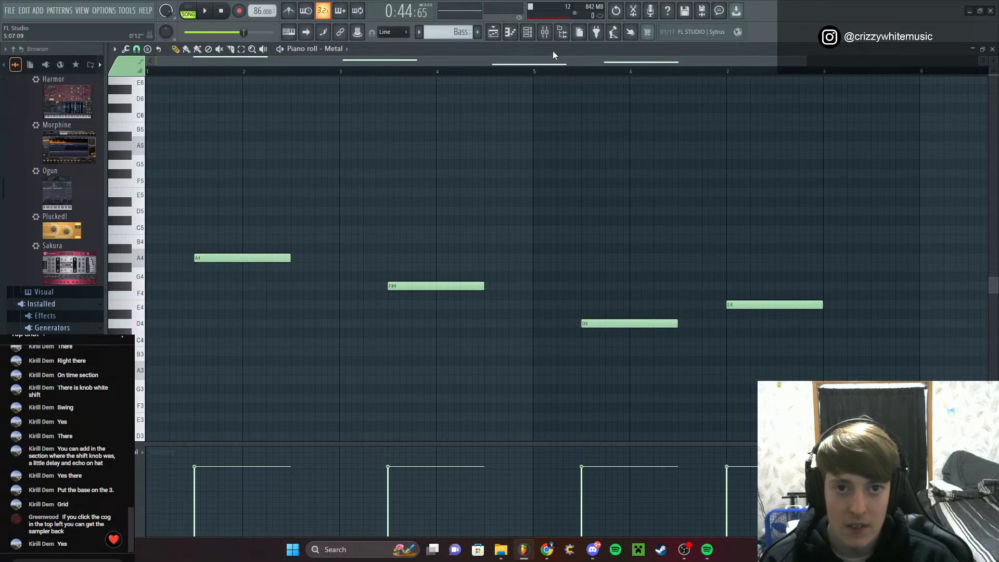
Replace the Metal channel's instrument with a second Sapphire Guitar Essential
left_click(527, 32)
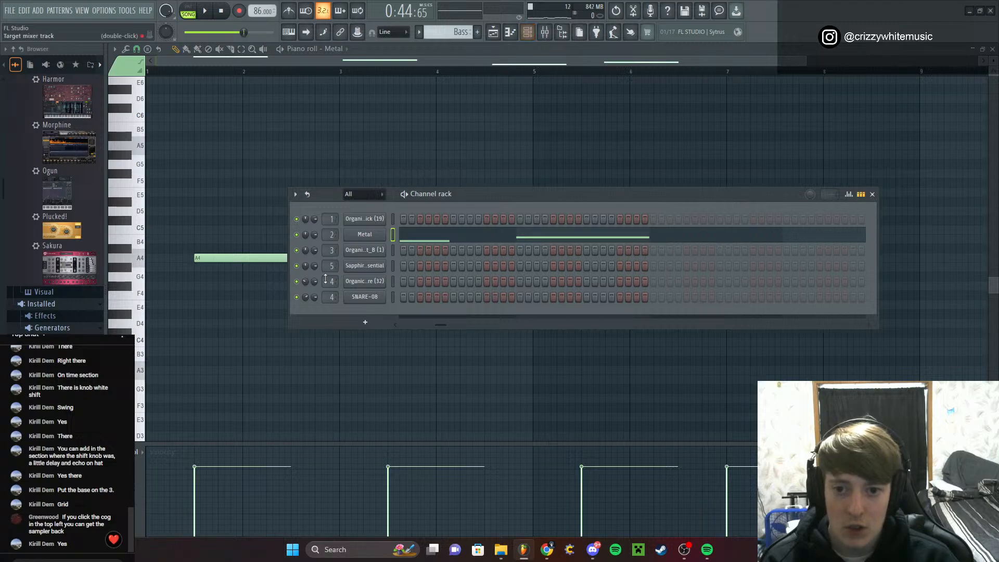
left_click(367, 235)
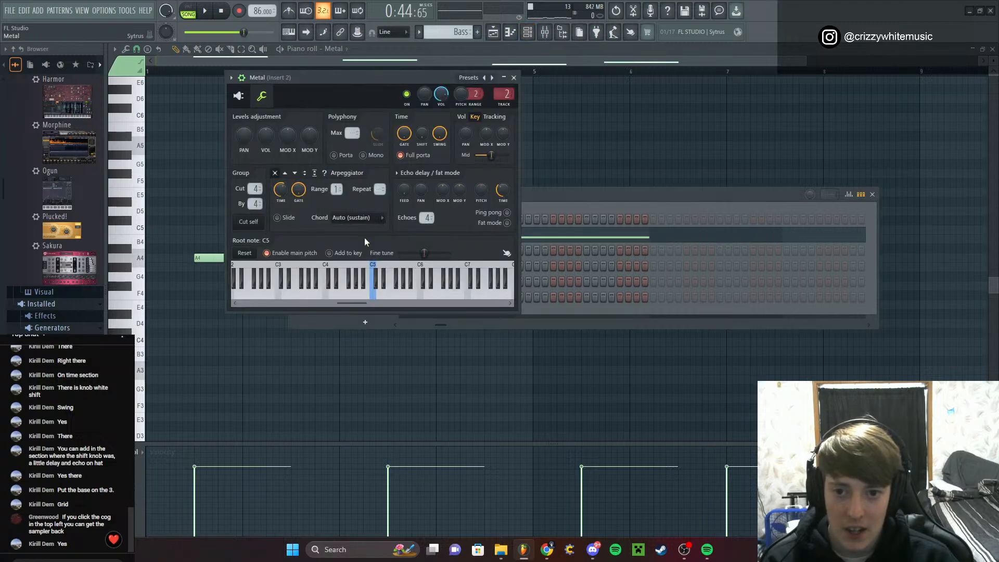
left_click(514, 78)
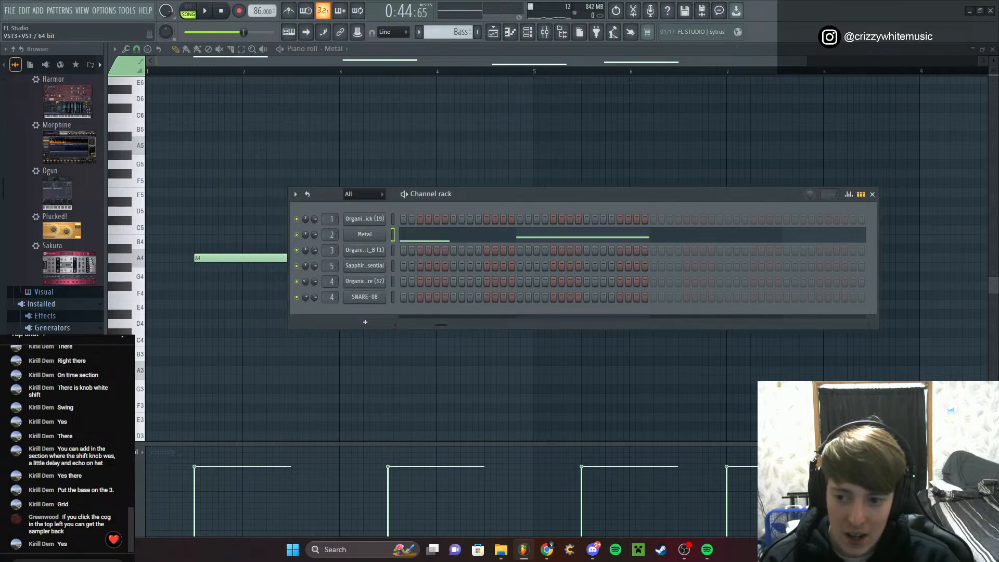
scroll(55, 204, "down", 2)
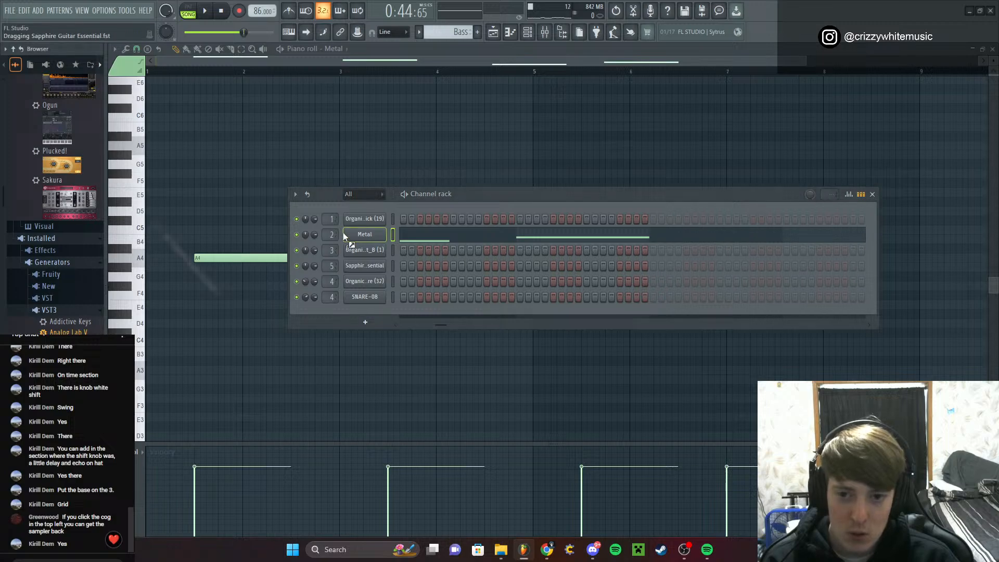
left_click_drag(361, 238, 361, 237)
Load the fretboard preset Electric Guitar - Galaxies (PK) in Sapphire Guitar Essential #2, and close the plugin and channel rack
left_click(519, 107)
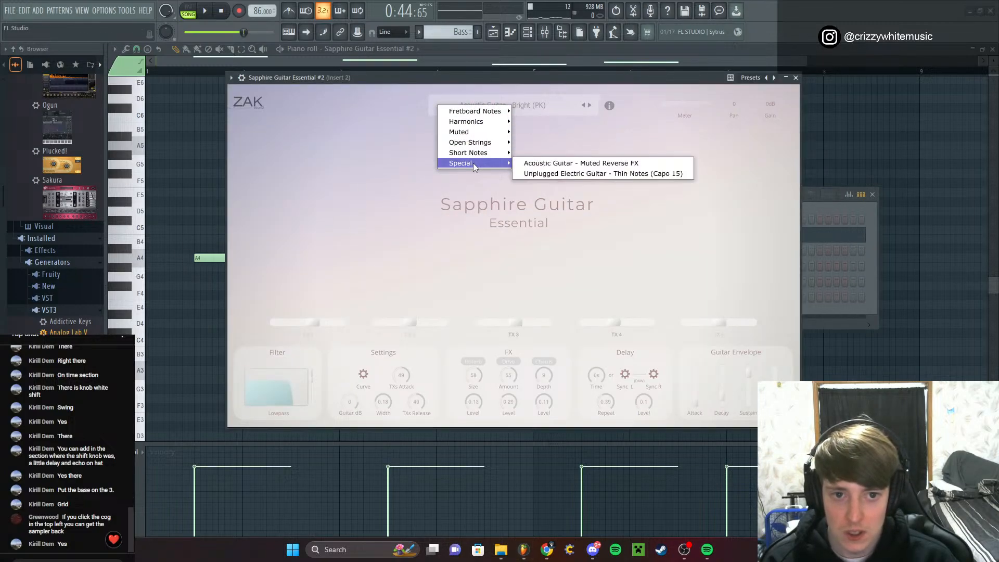
mouse_move(475, 117)
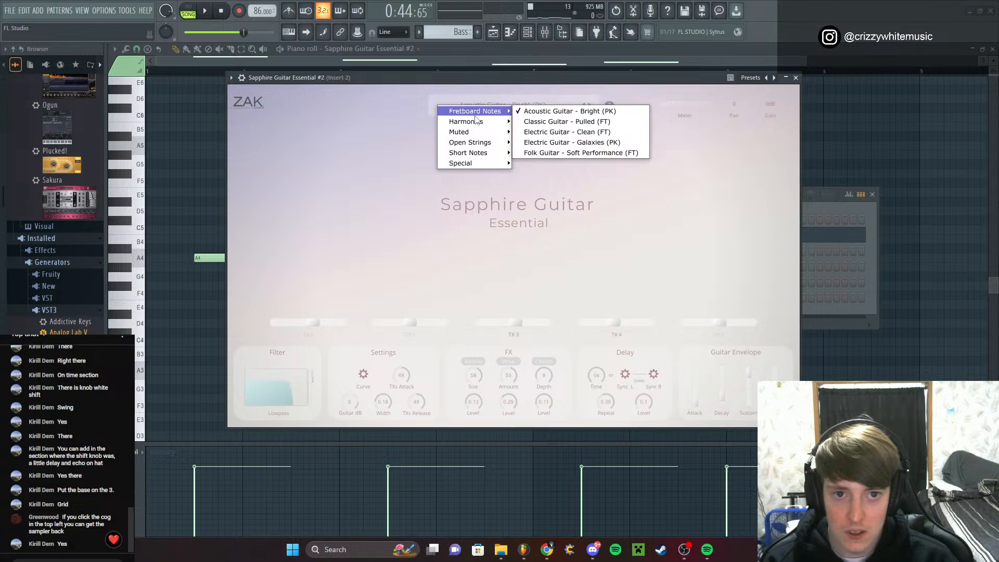
left_click(593, 142)
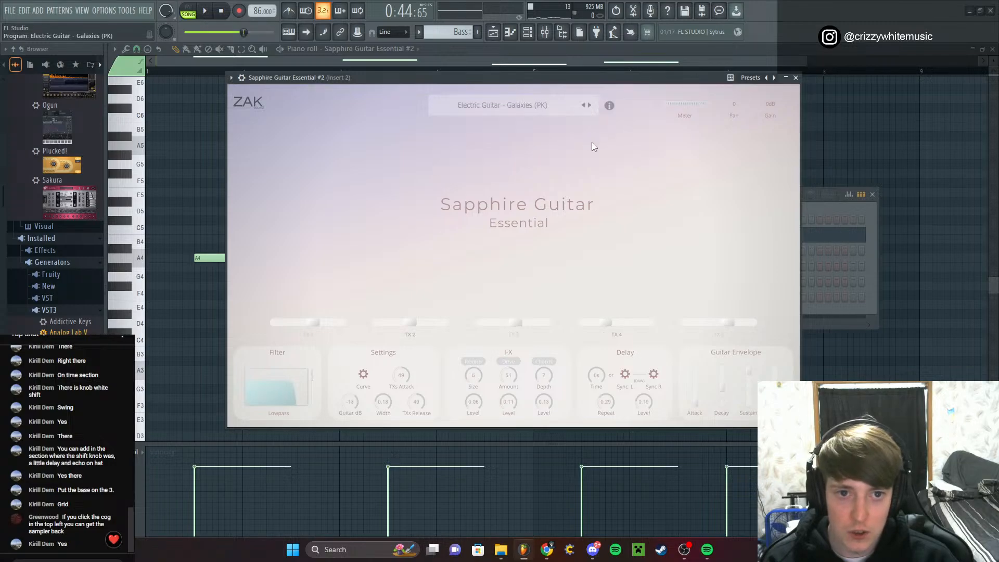
left_click(795, 77)
left_click(873, 194)
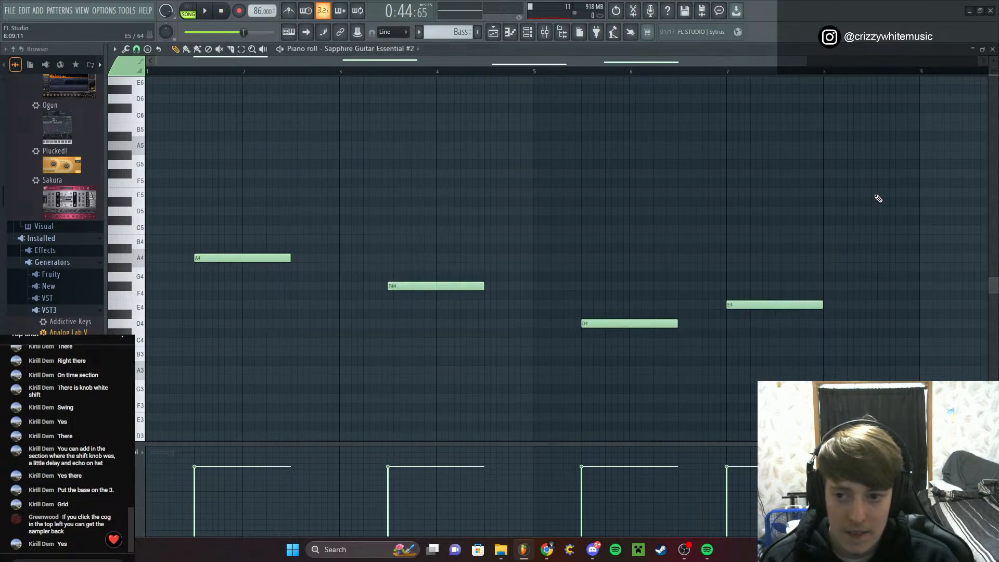
Try all four bass notes one octave lower, play them, move them back up, and clear the selection
key("ctrl+a")
key("ctrl+Down")
key("space")
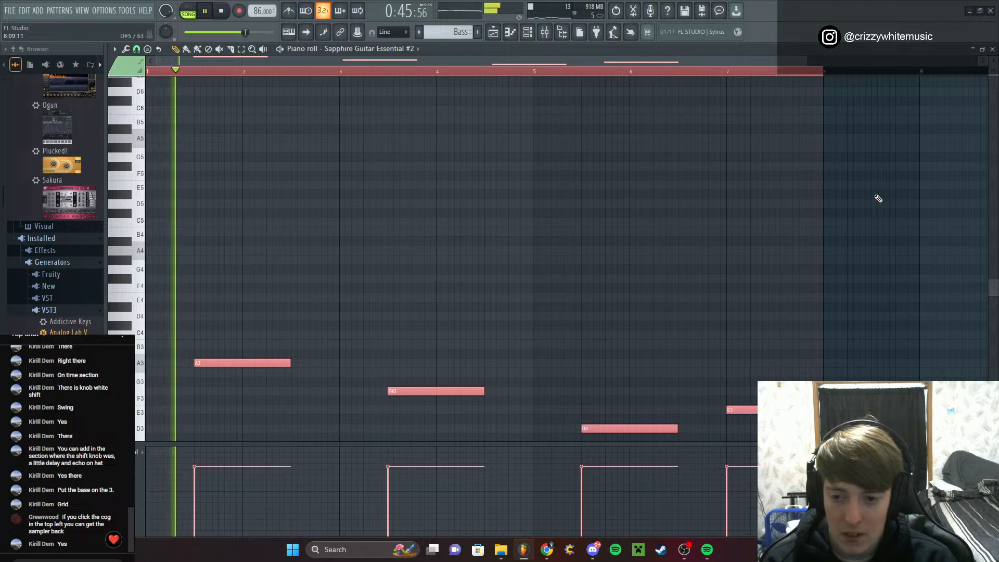
key("space")
key("ctrl+Up")
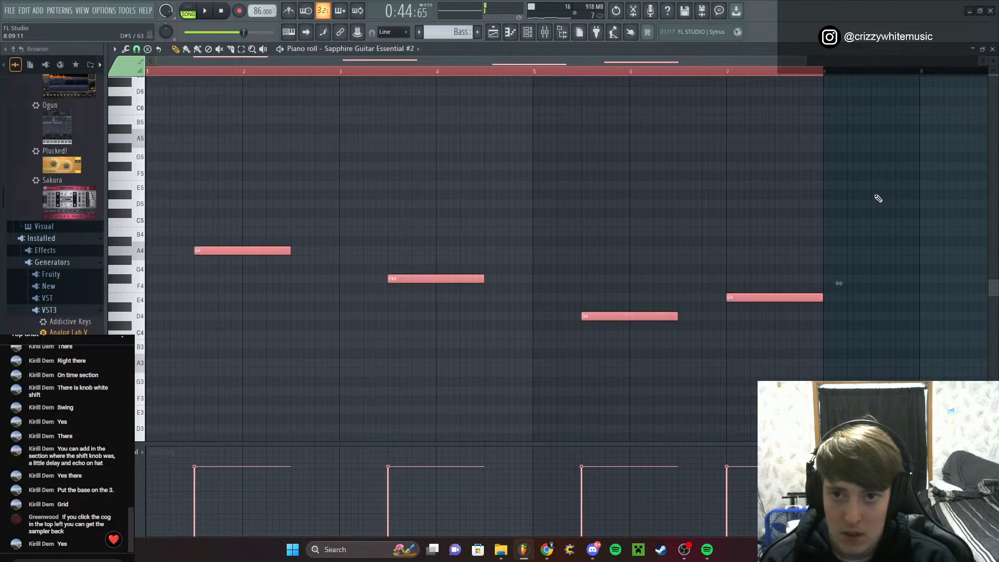
key("space")
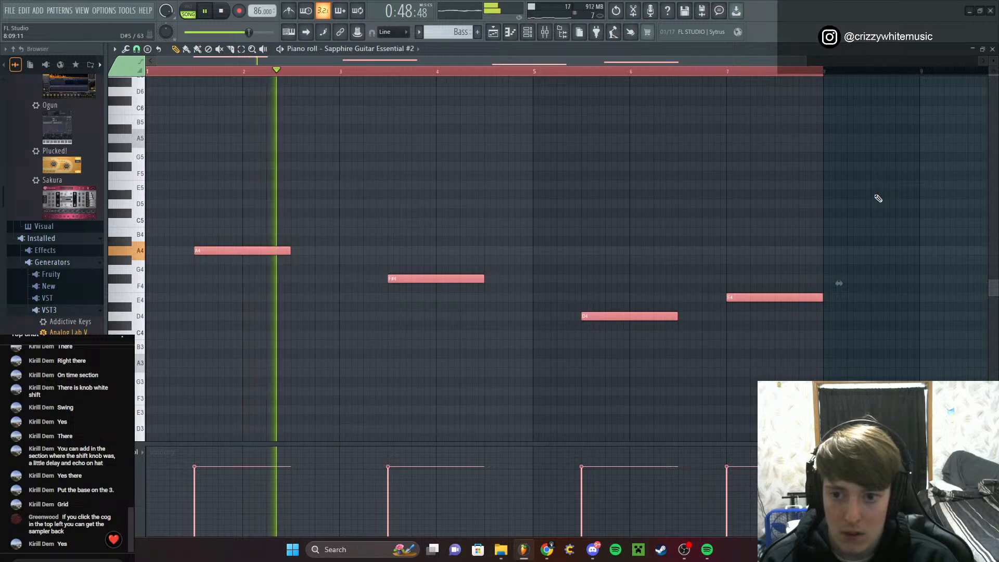
left_click(407, 172, "ctrl")
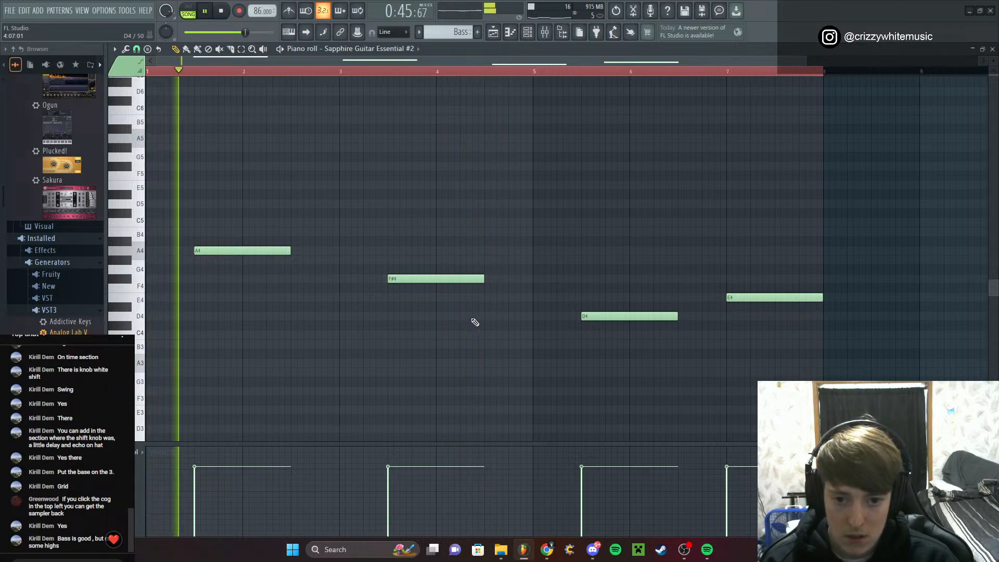
Add a one-bar E4 at bar 4, a one-bar C4 at beat 2 of bar 6, and a half-bar F#4 halfway through bar 7
left_click(439, 316)
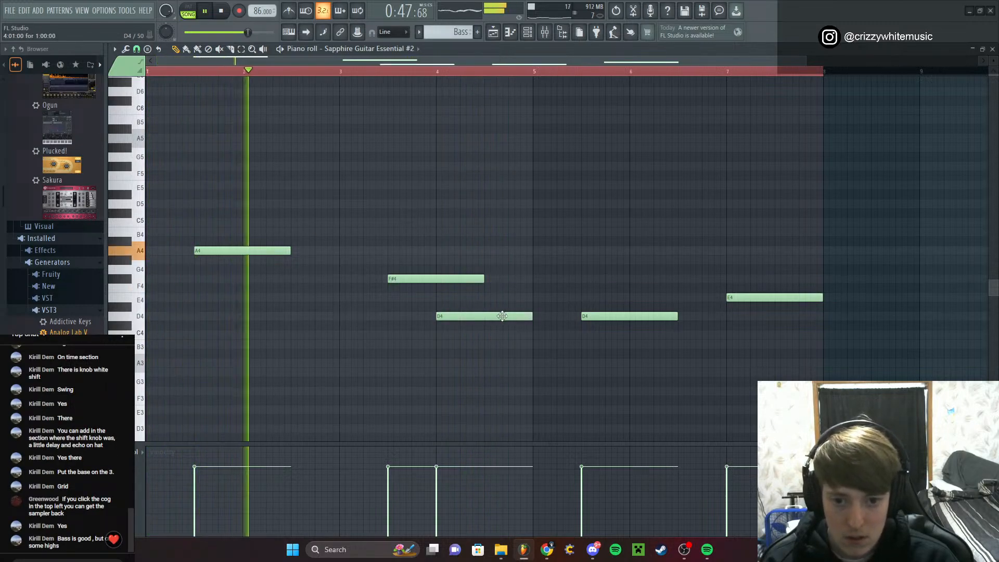
left_click_drag(509, 315, 509, 297)
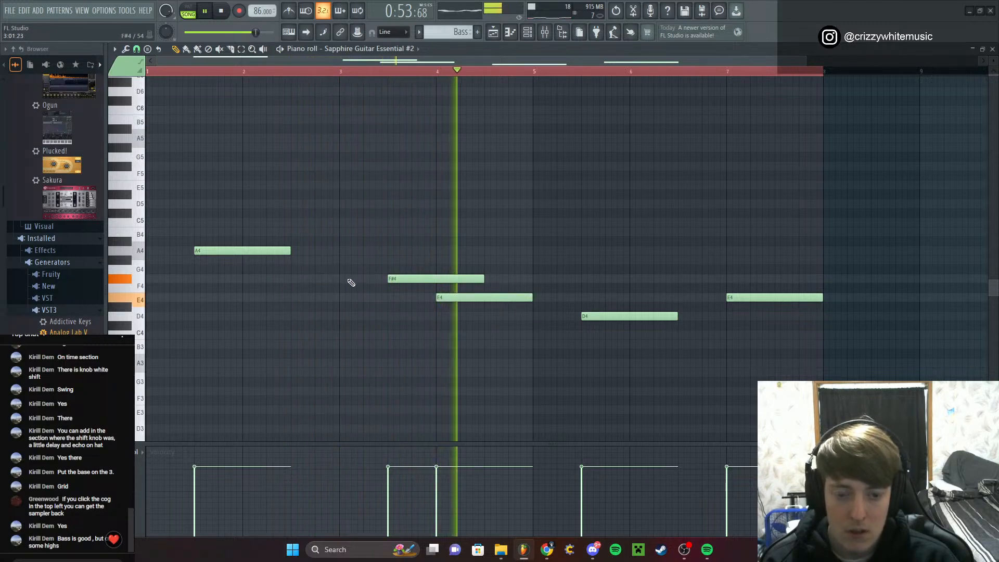
left_click_drag(500, 58, 613, 88)
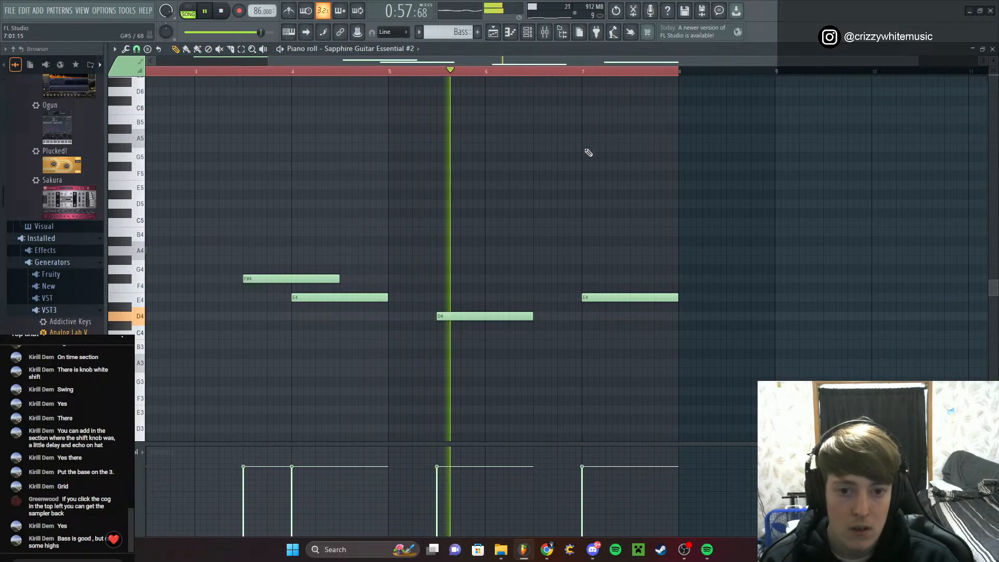
left_click(510, 335)
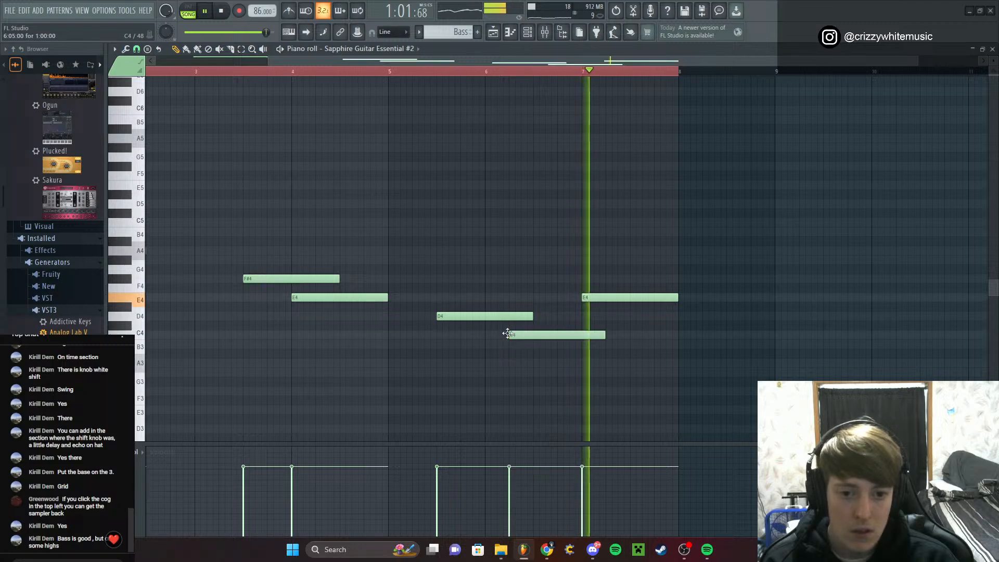
left_click(631, 279)
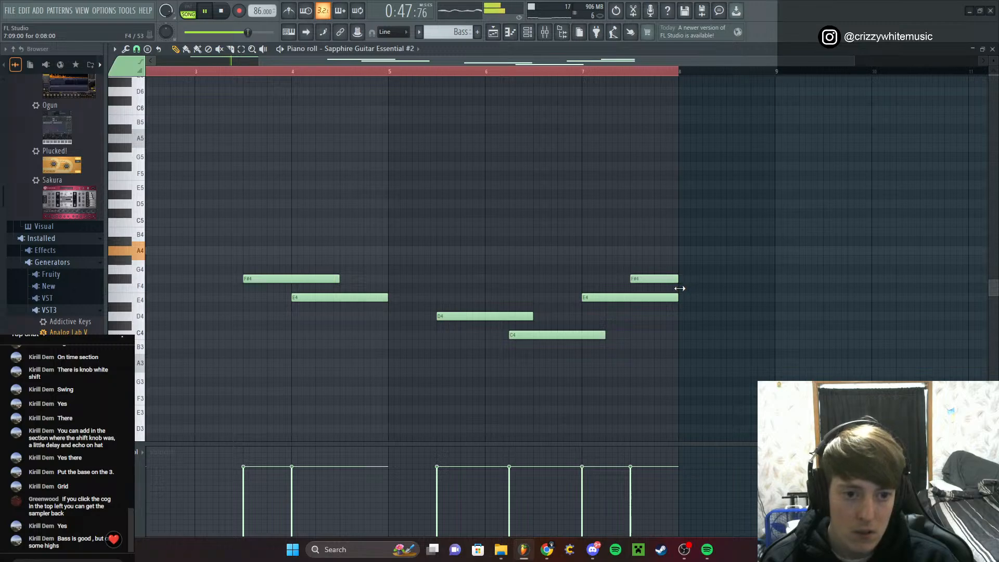
Lower the swing mix of the Sapphire Guitar Essential #2 channel, listen to the loop, and close the settings
left_click(527, 32)
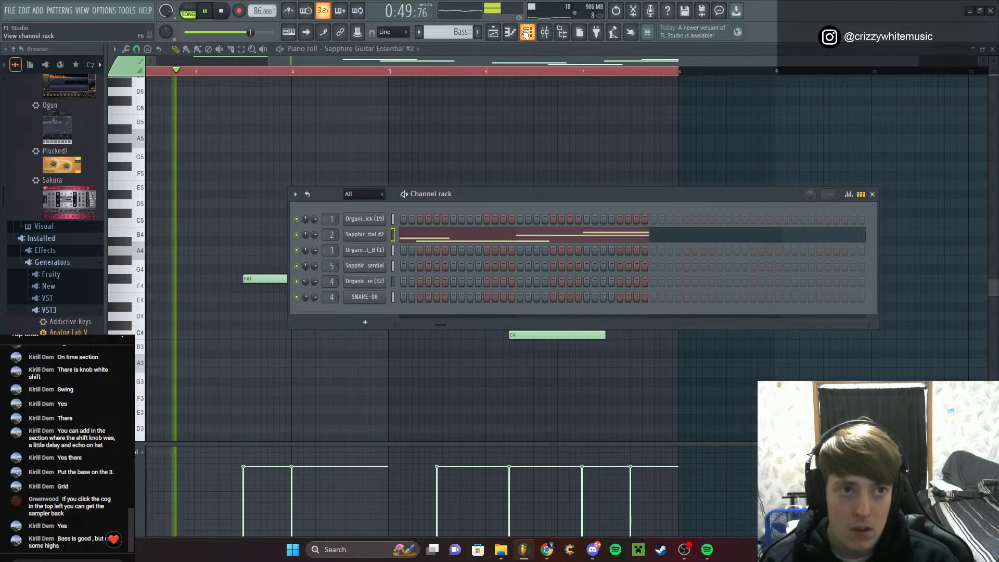
left_click(371, 237)
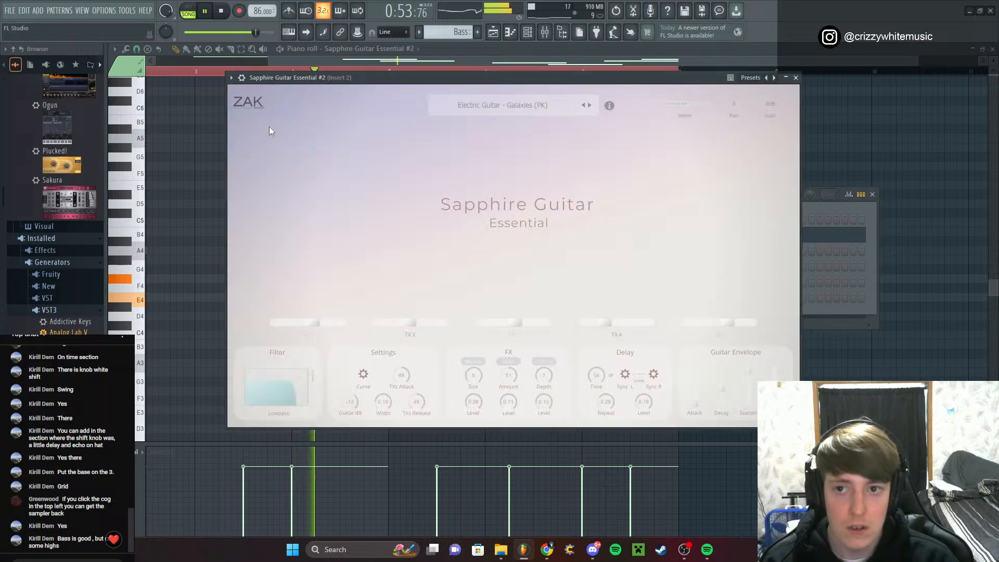
left_click(242, 78)
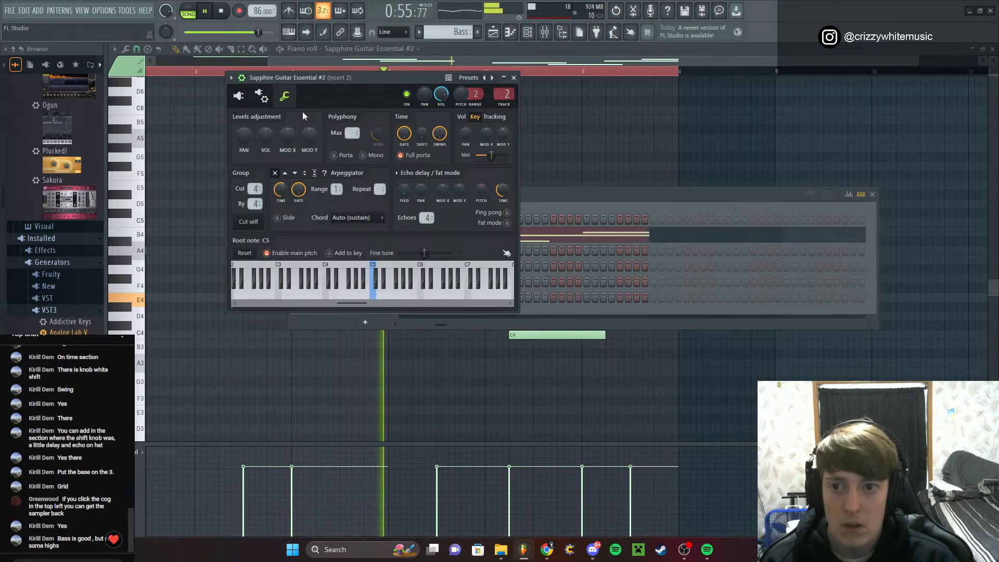
left_click(262, 96)
left_click(284, 97)
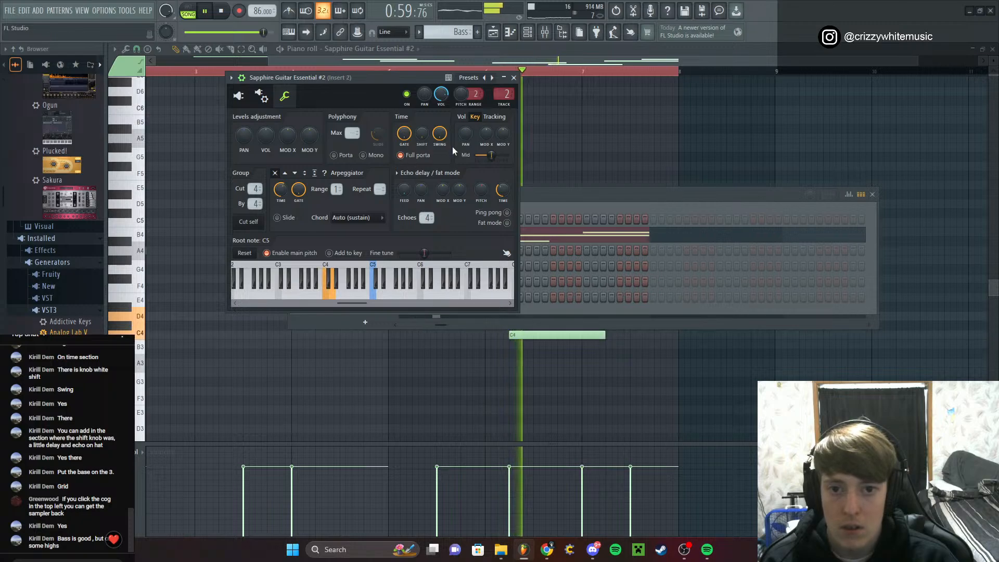
key("space")
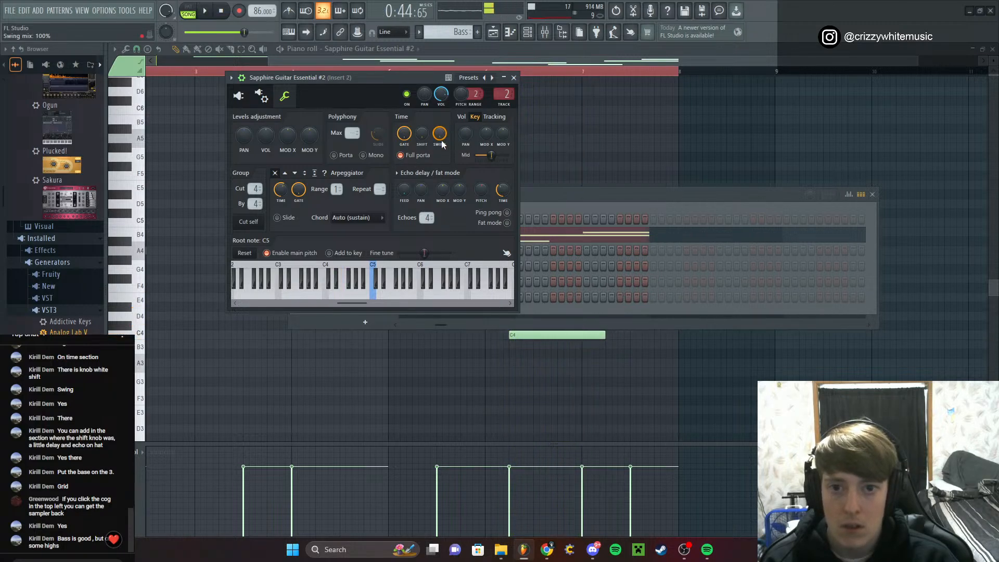
left_click_drag(441, 140, 441, 148)
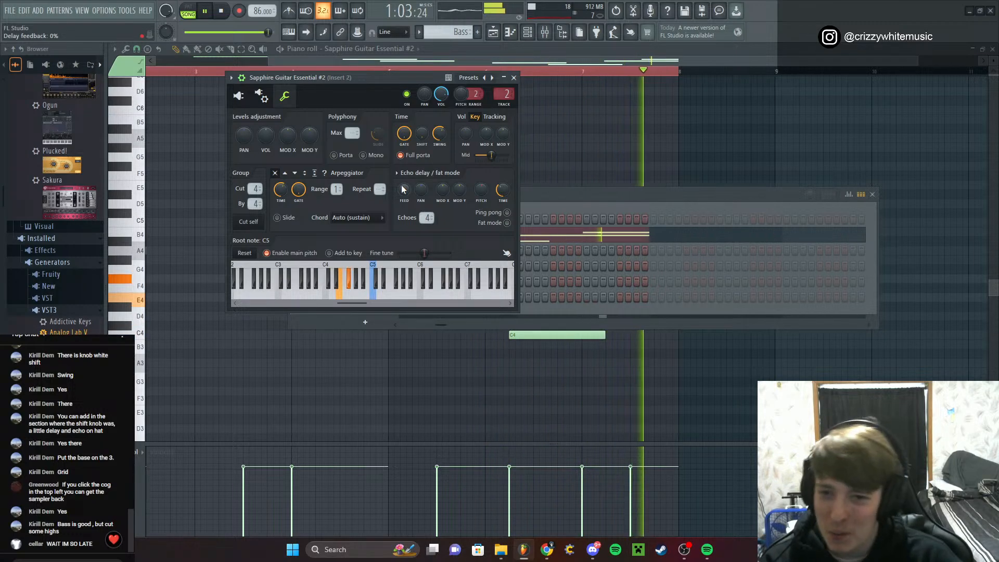
key("space")
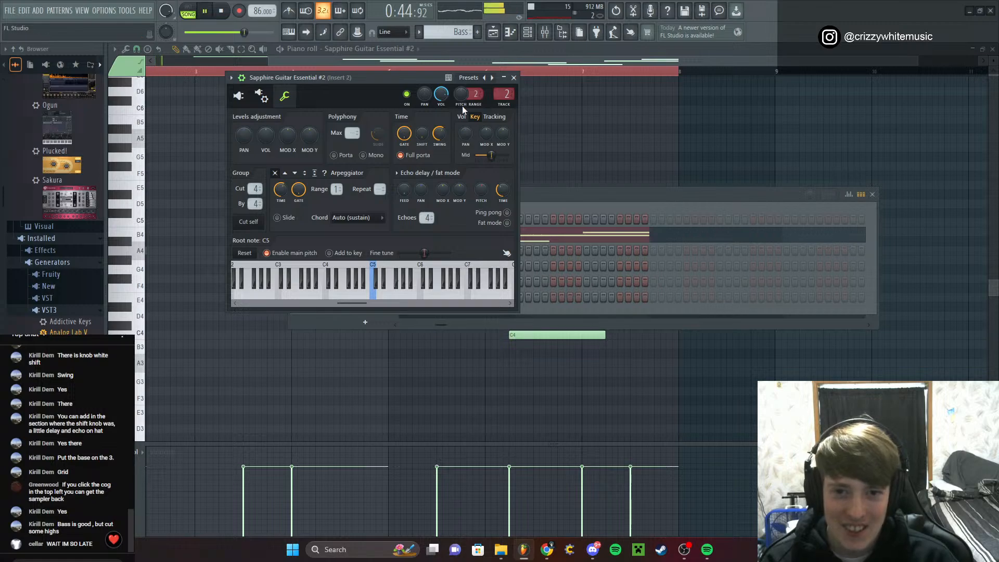
left_click(513, 78)
Load FabFilter Pro-Q 3 into the first effect slot of mixer track Insert 2
key("F9")
key("F9")
key("F9")
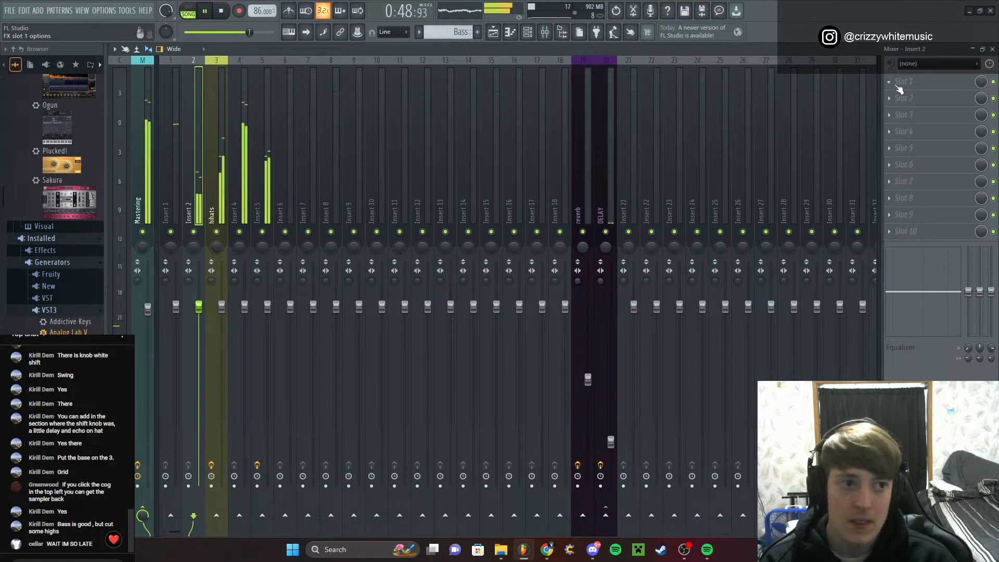
left_click(899, 88)
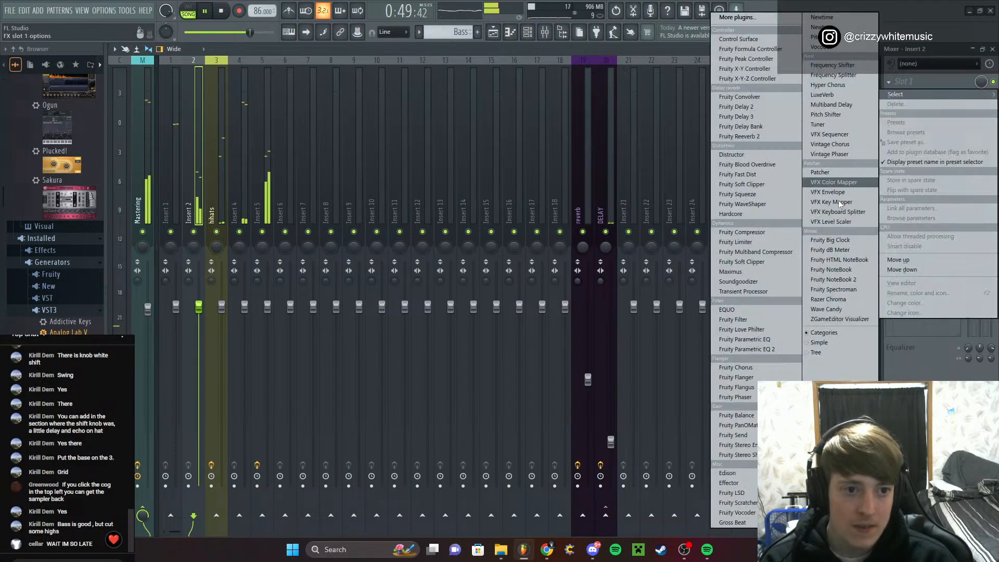
left_click(742, 18)
type("fab")
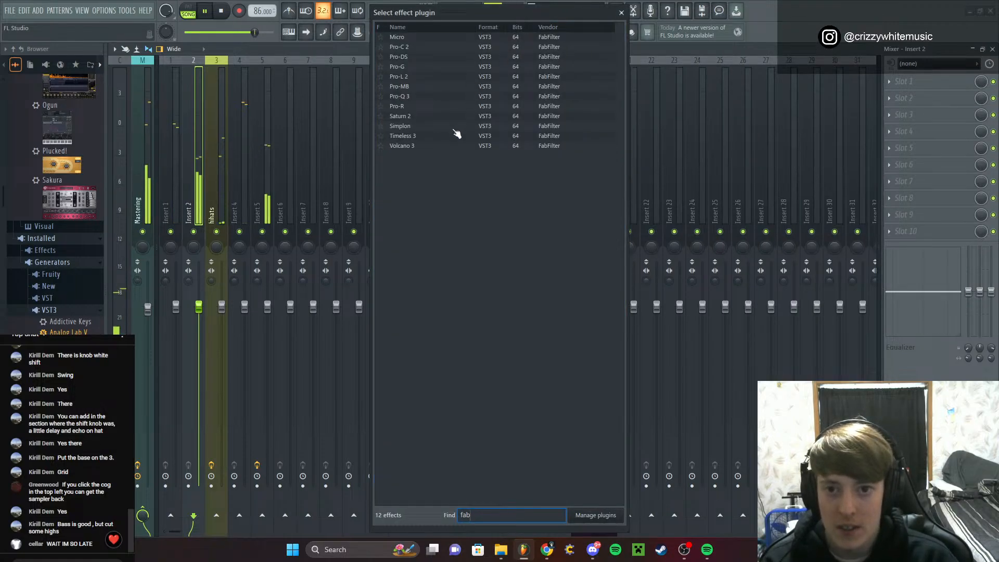
double_click(463, 97)
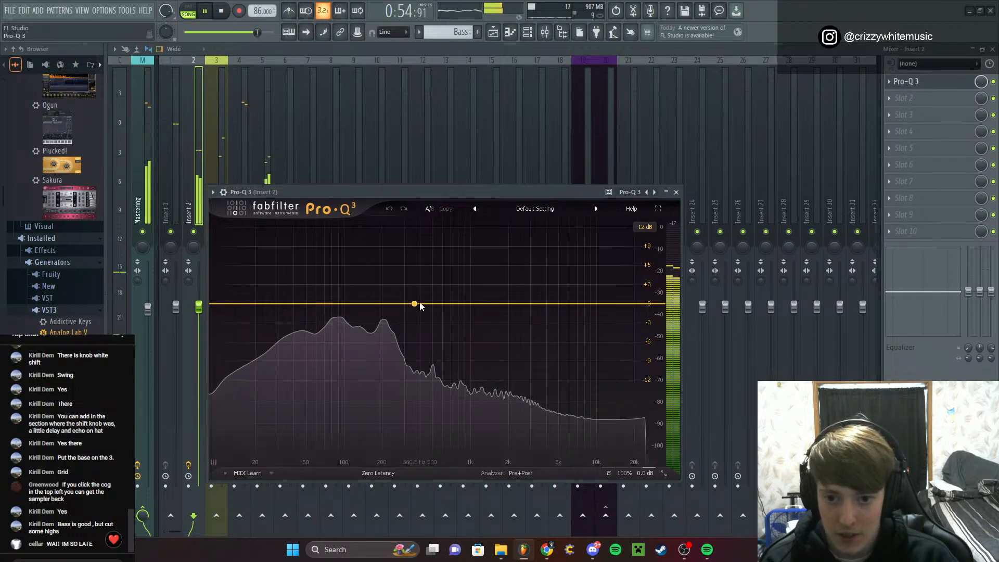
Add a band in the upper frequencies, set its shape to High Cut, and lower its cutoff slightly
left_click(543, 303)
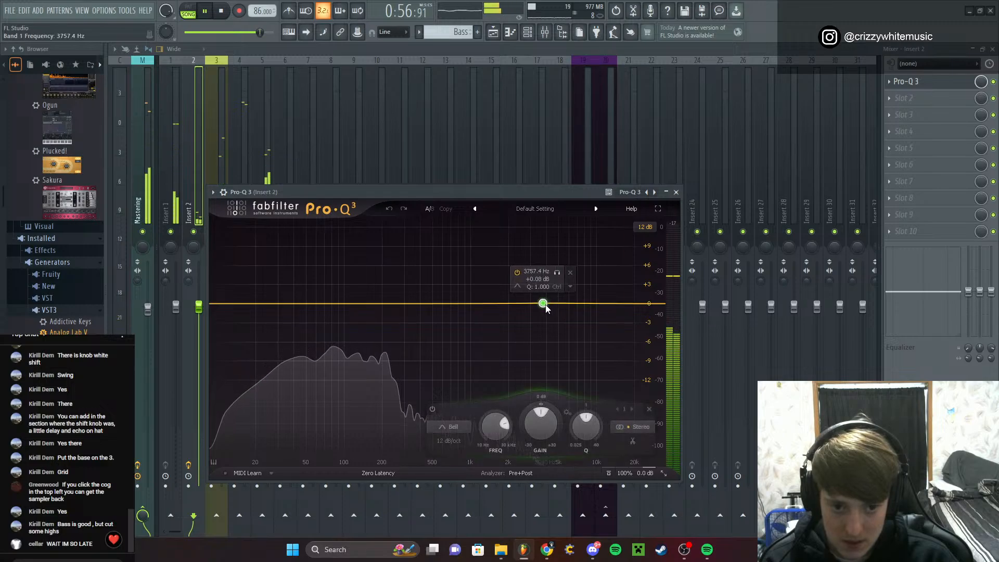
left_click(452, 426)
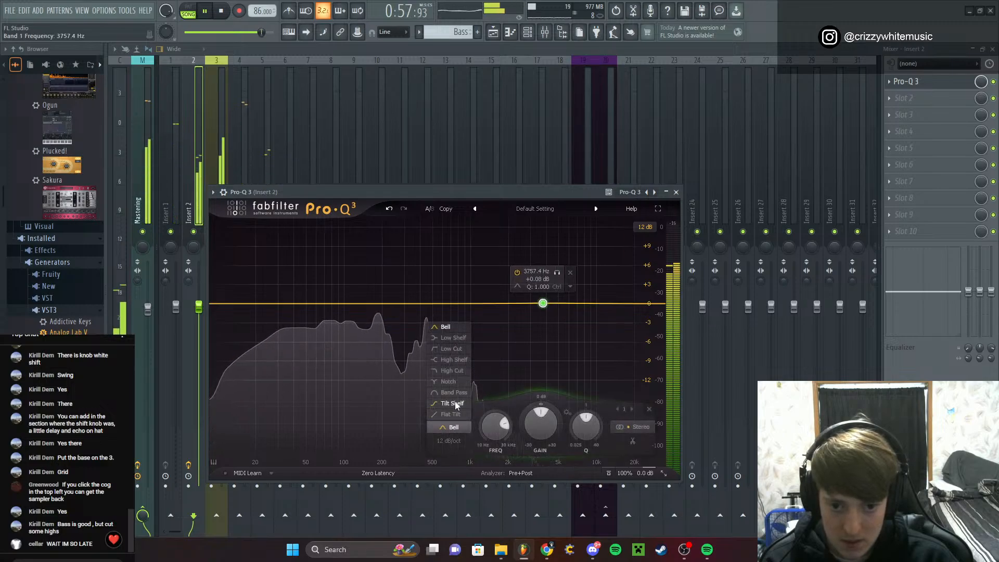
left_click(451, 370)
left_click_drag(543, 303, 522, 307)
Add a Low Cut band at about 12 Hz with an 18 dB/oct slope
left_click_drag(269, 307, 255, 304)
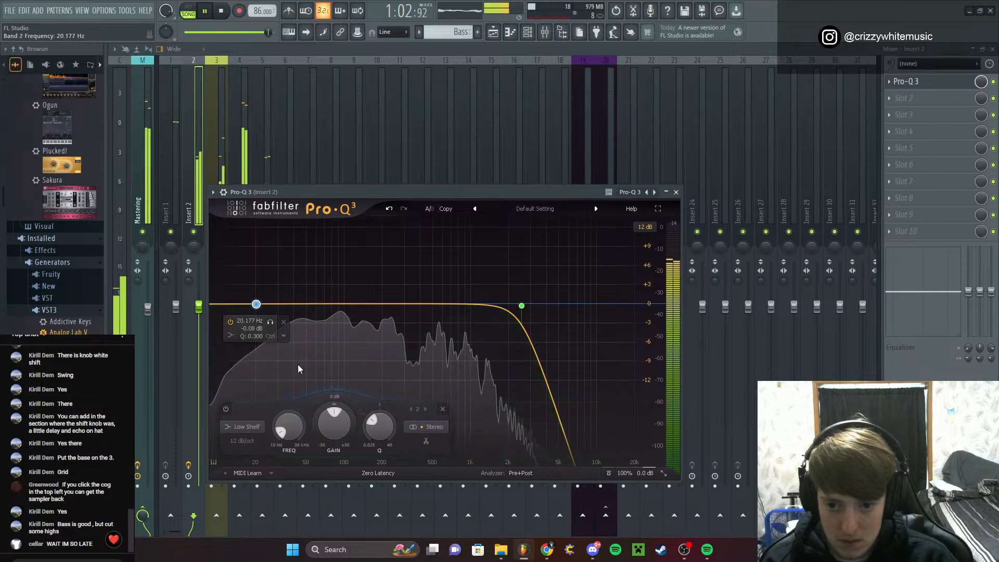
left_click(255, 428)
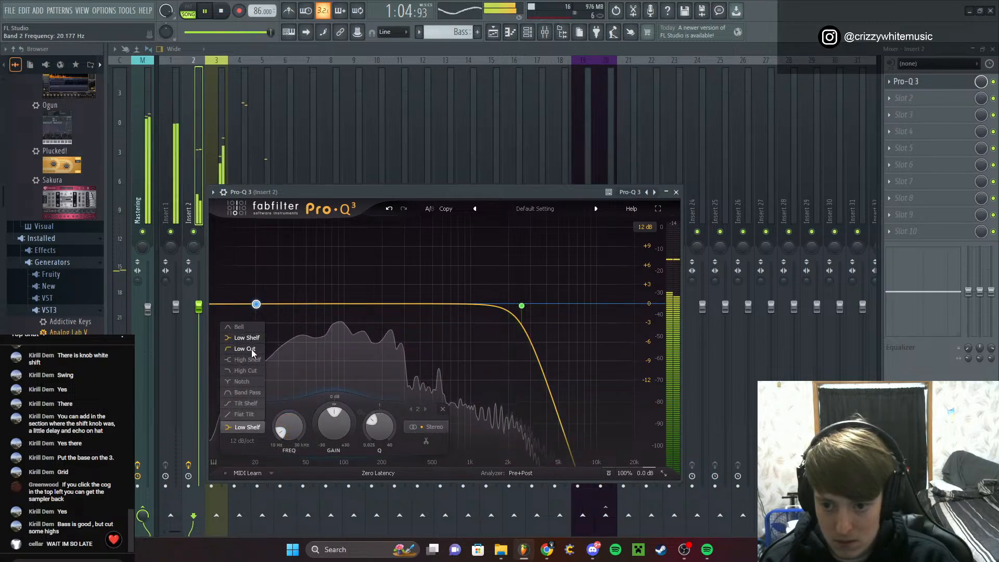
left_click(252, 349)
scroll(261, 367, "up", 3)
left_click_drag(256, 366, 224, 304)
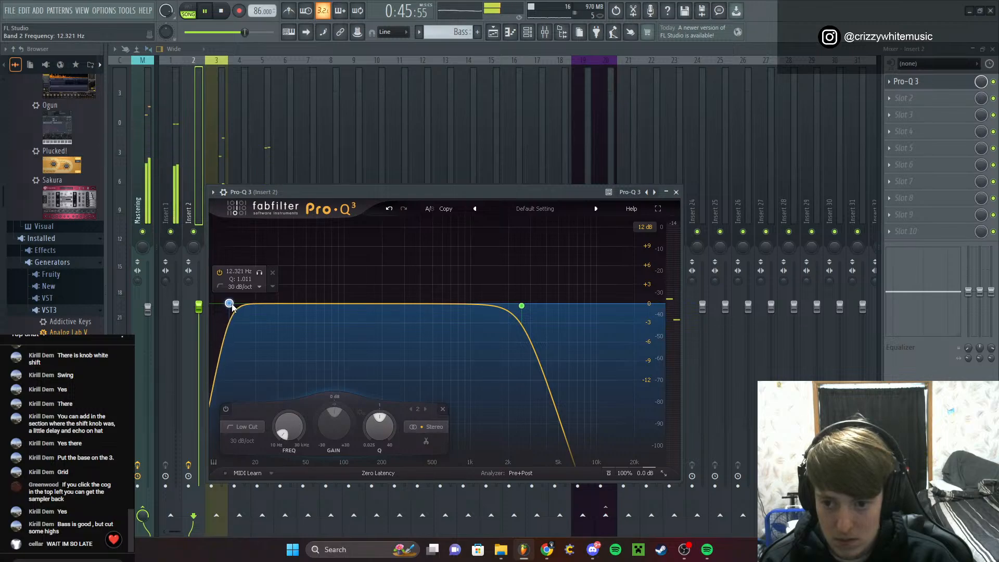
scroll(227, 304, "down", 2)
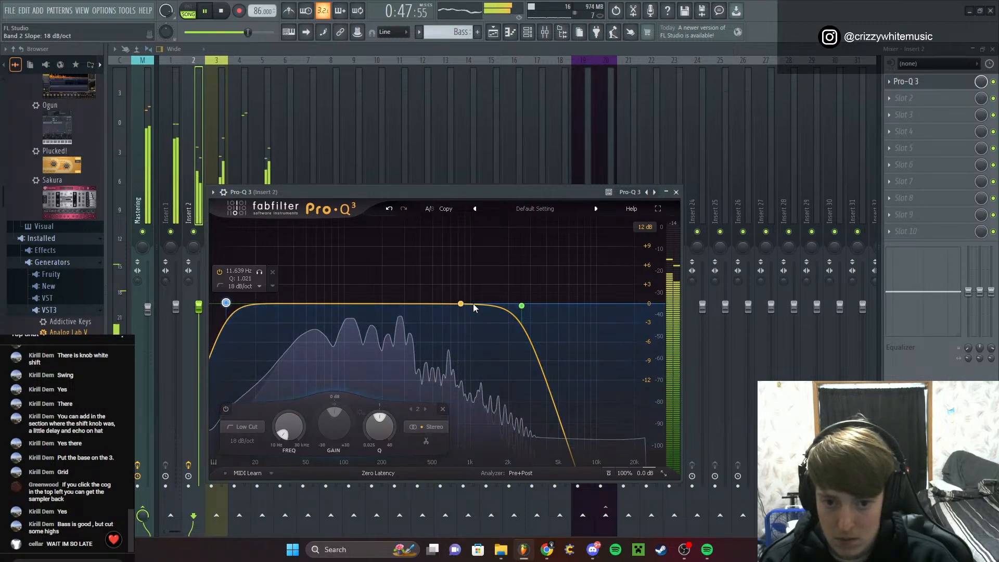
Lower the high cut to about 940 Hz with a 12 dB/oct slope and close the equalizer
left_click_drag(523, 308, 442, 308)
scroll(442, 308, "down", 2)
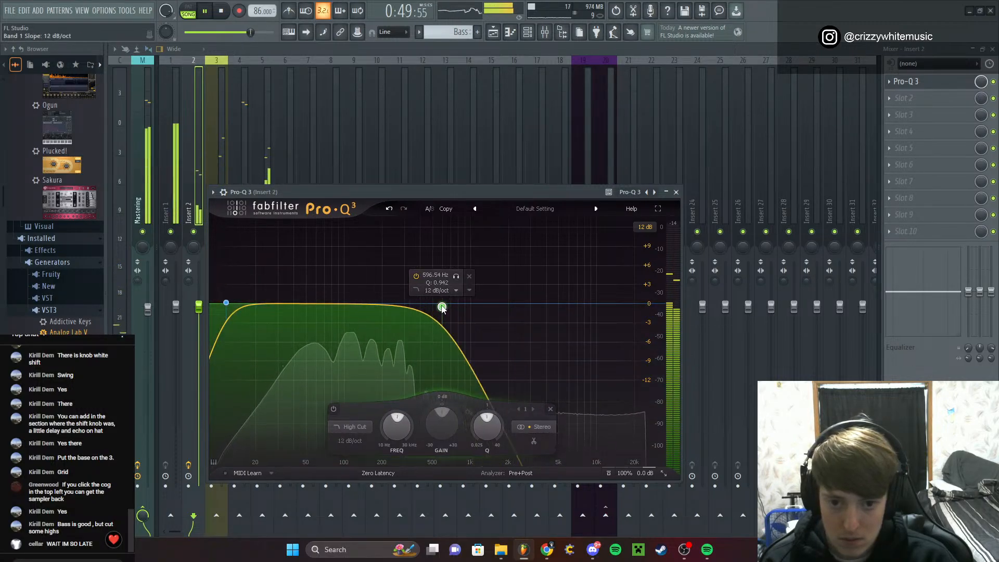
scroll(442, 308, "up", 1)
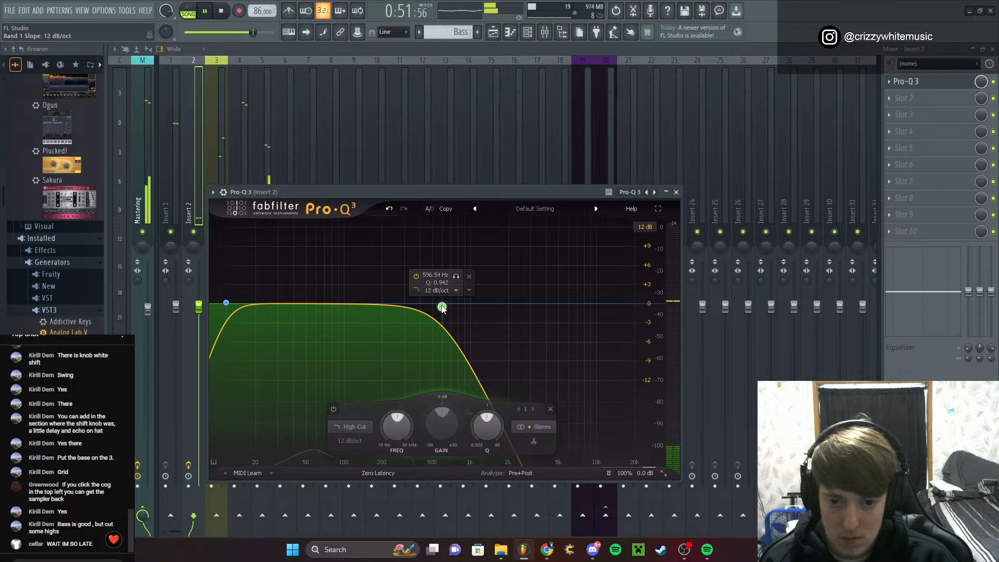
left_click_drag(443, 308, 470, 310)
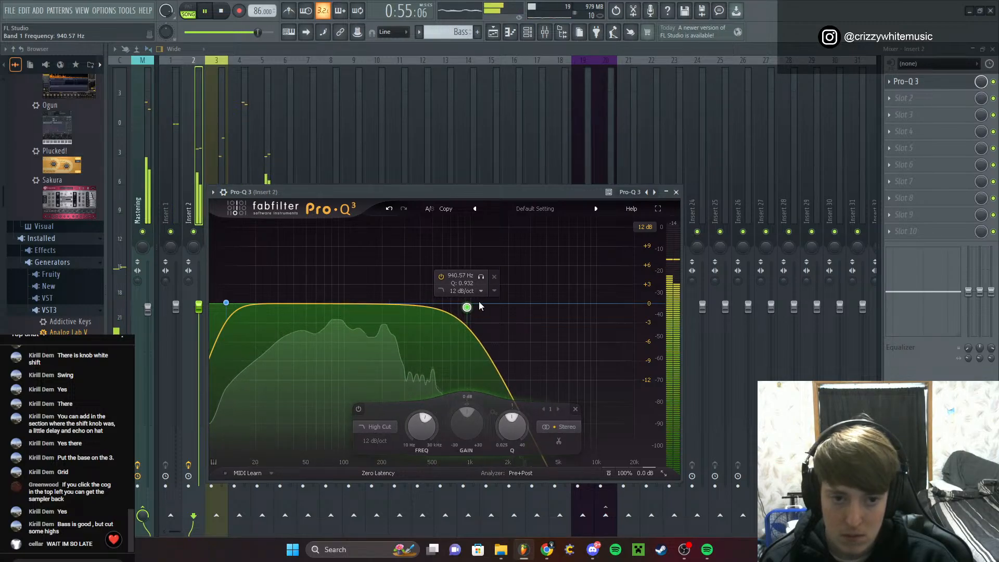
left_click(676, 192)
Load Blue Cat's Free Amp into the second effect slot of Insert 2 with the Classic Clean - Drive factory preset
left_click(891, 96)
left_click(757, 17)
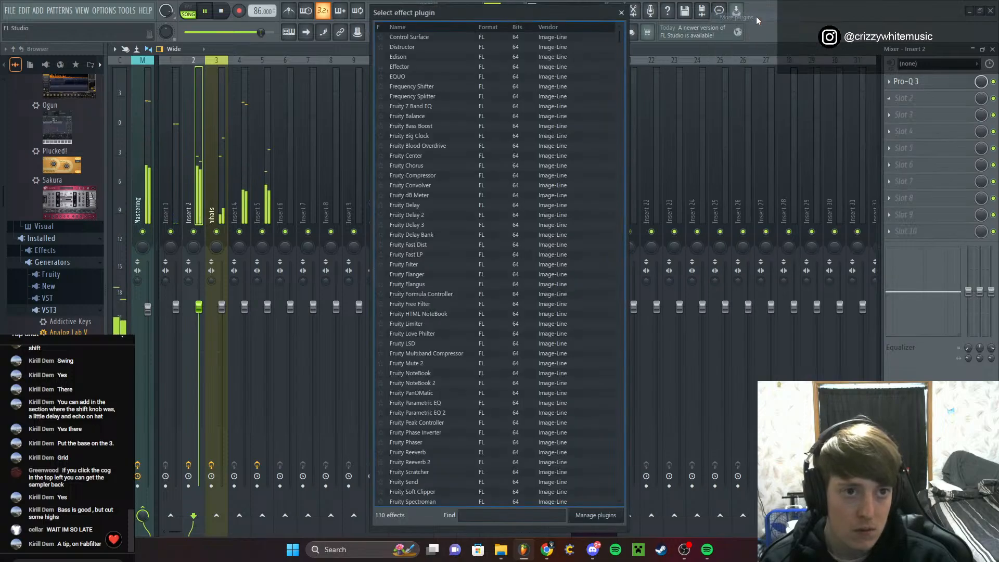
type("bl")
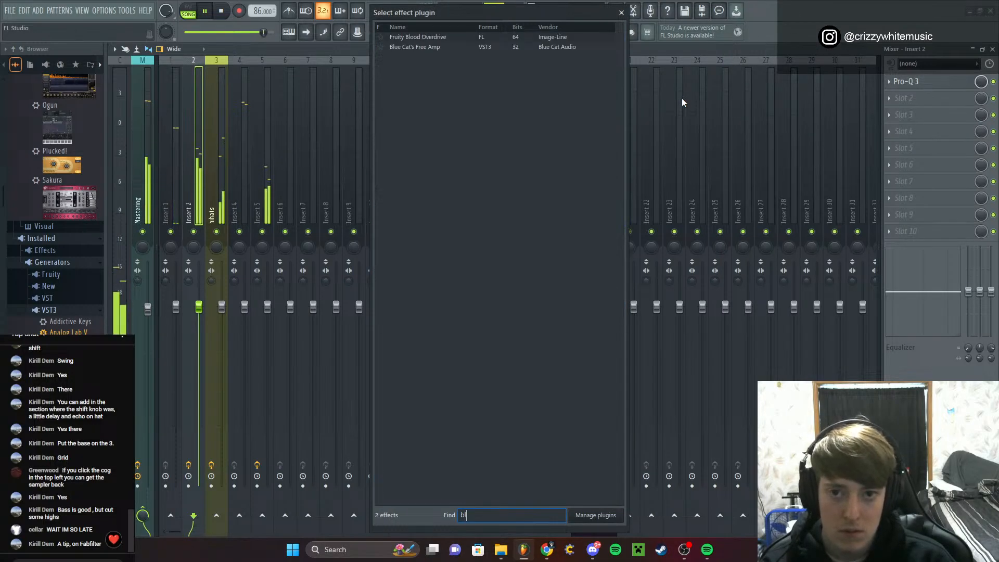
double_click(416, 47)
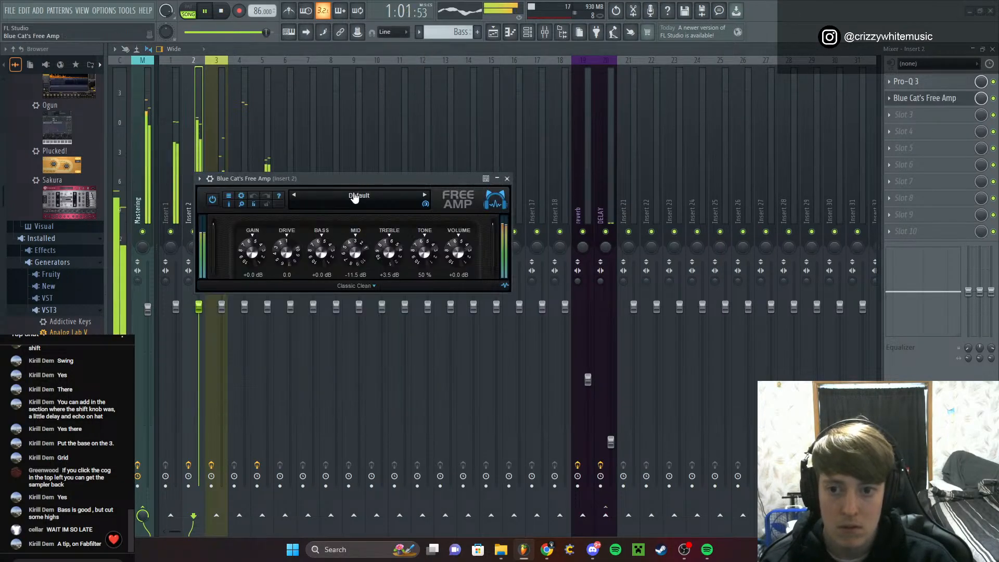
left_click(365, 198)
mouse_move(412, 202)
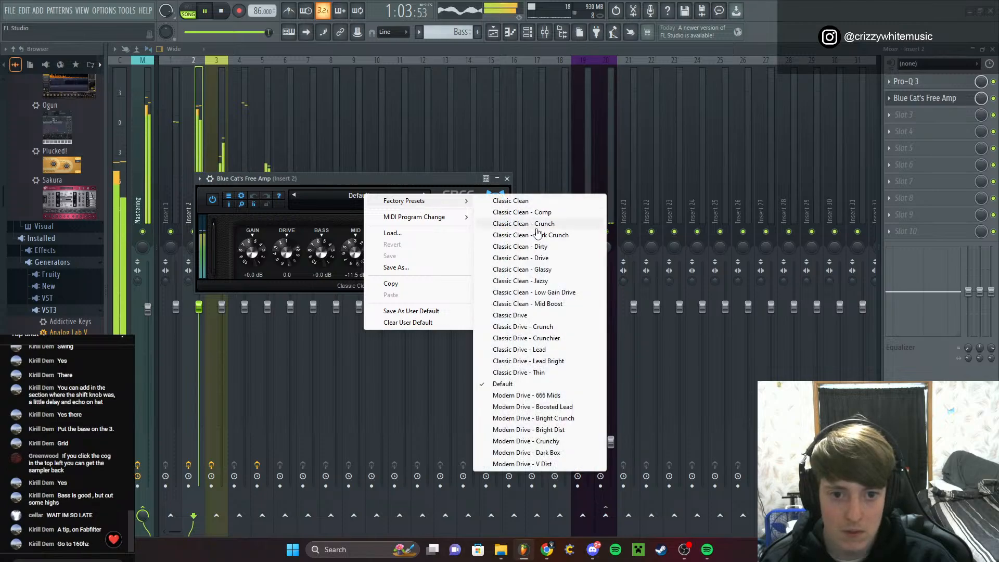
left_click(546, 259)
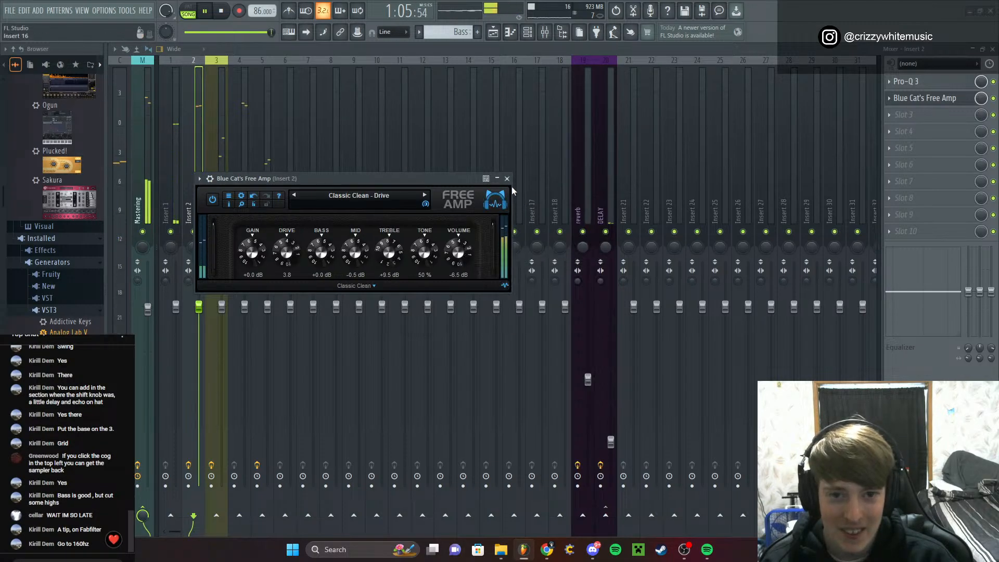
Turn down the mix level of Blue Cat's Free Amp in the second effect slot
left_click(972, 98)
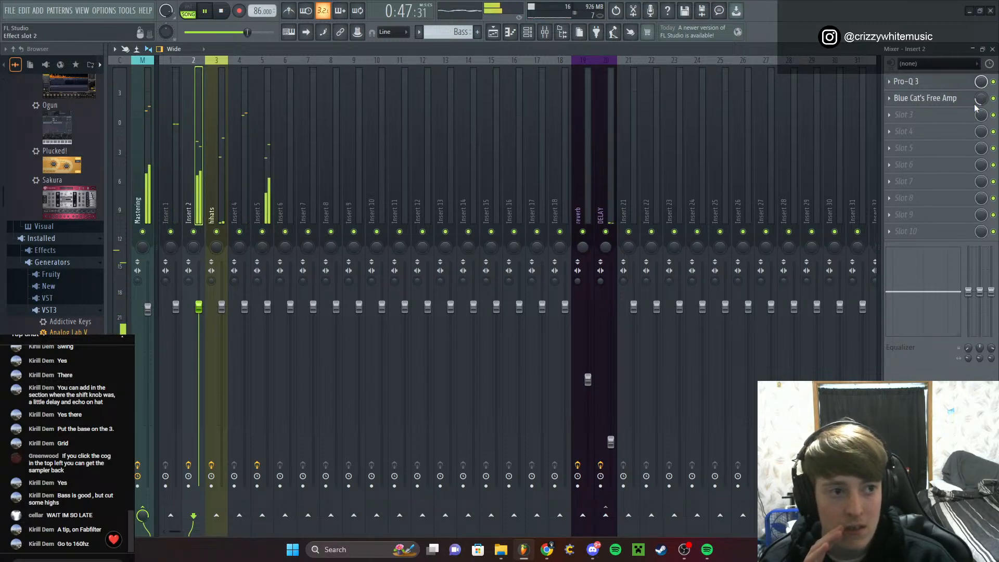
left_click(960, 99)
left_click(959, 97)
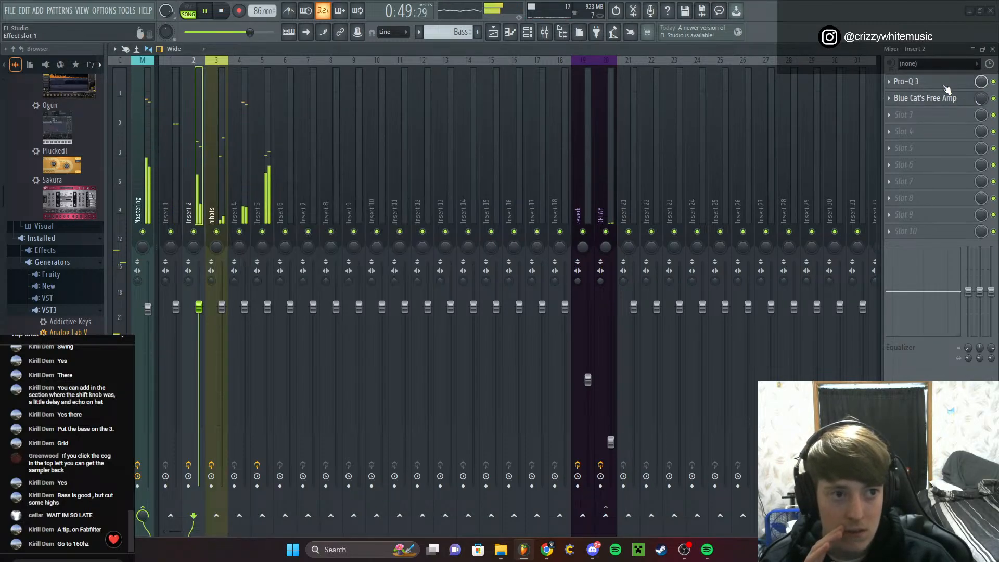
Reopen Pro-Q 3 on Insert 2 and lower the high cut to about 923 Hz
left_click(943, 83)
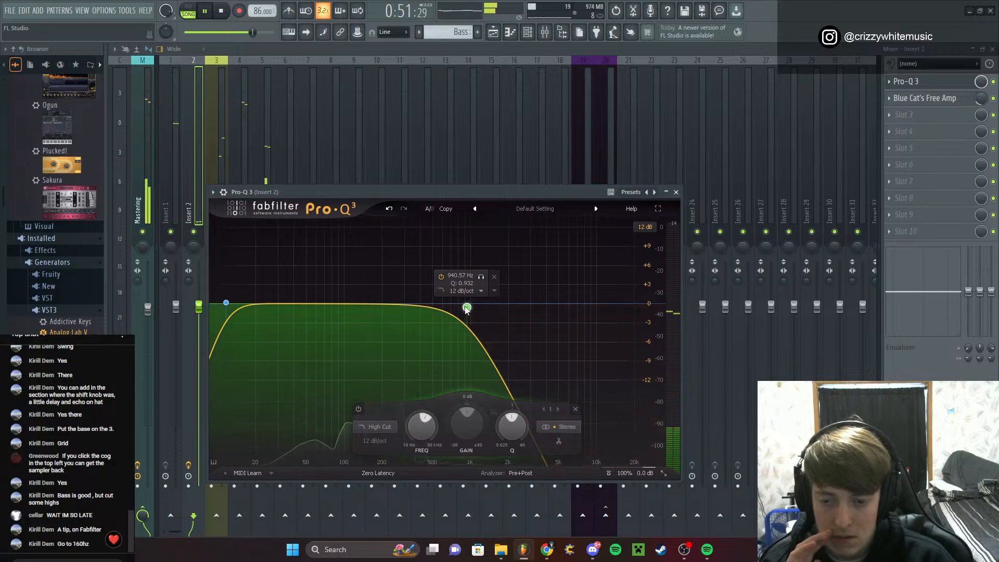
mouse_move(456, 312)
mouse_move(456, 312)
left_mouse_down()
mouse_move(364, 312)
mouse_move(458, 311)
left_mouse_up()
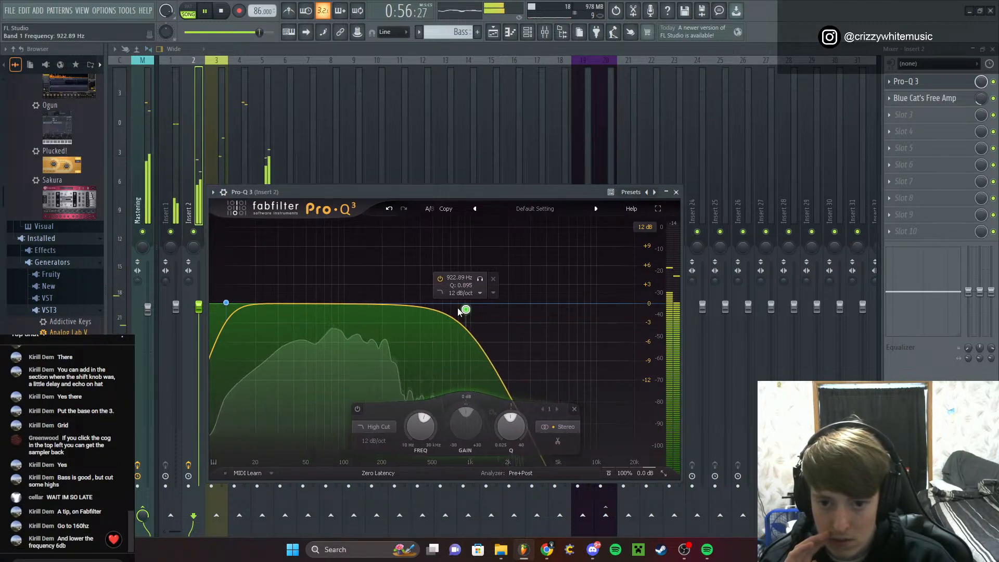
Add a Bell band at about 166 Hz cutting about 6 dB, close the equalizer, and stop playback
left_click(330, 302)
left_click_drag(332, 305, 373, 304)
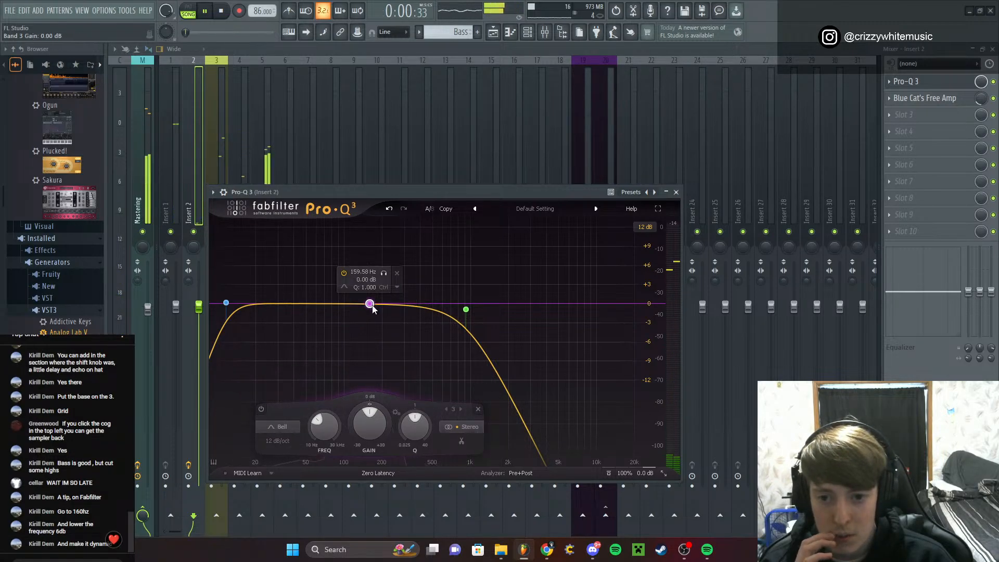
left_click_drag(373, 309, 373, 312)
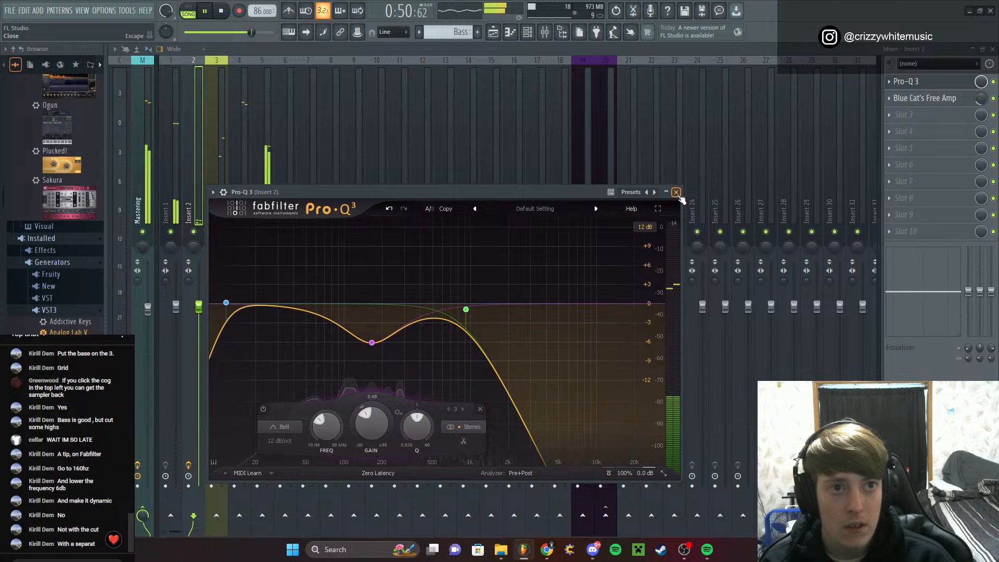
left_click(676, 192)
key("space")
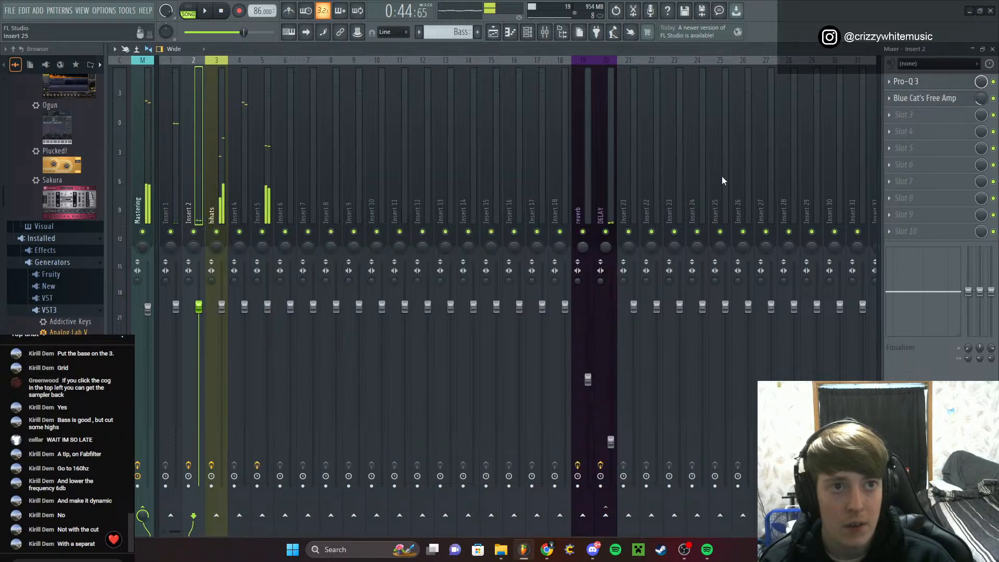
Delete Blue Cat's Free Amp from the second effect slot of Insert 2
left_click(945, 104)
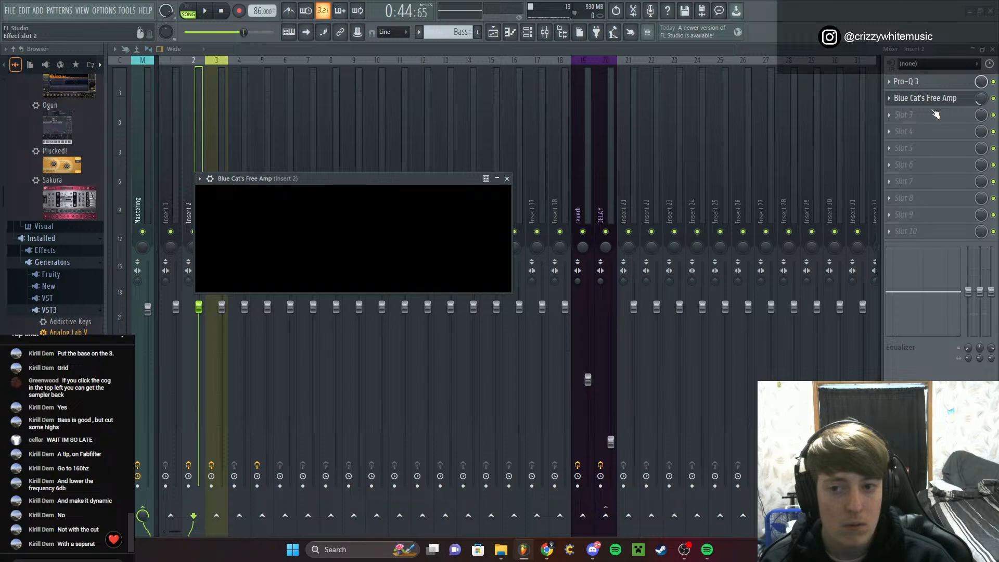
left_click(506, 178)
left_click(891, 98)
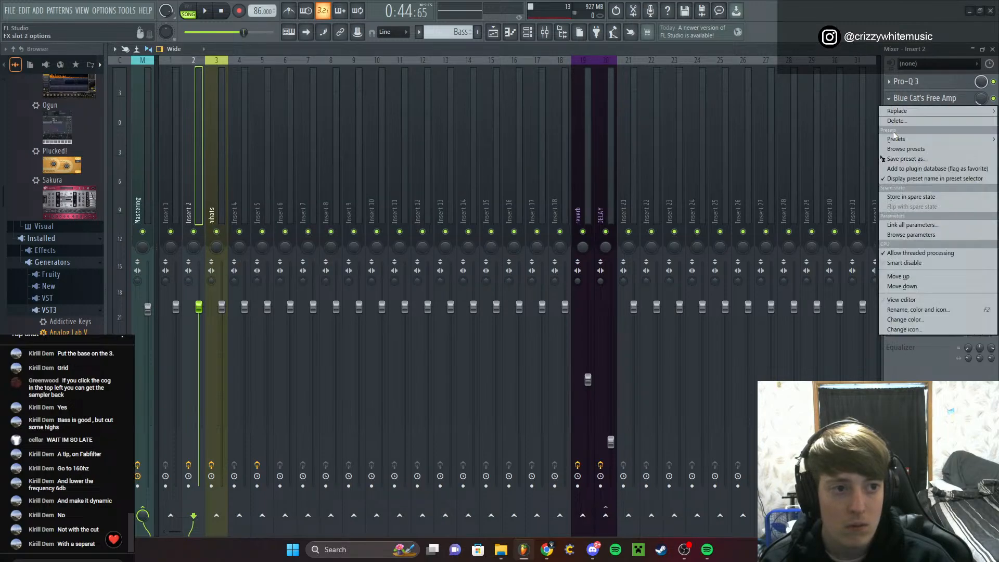
left_click(898, 123)
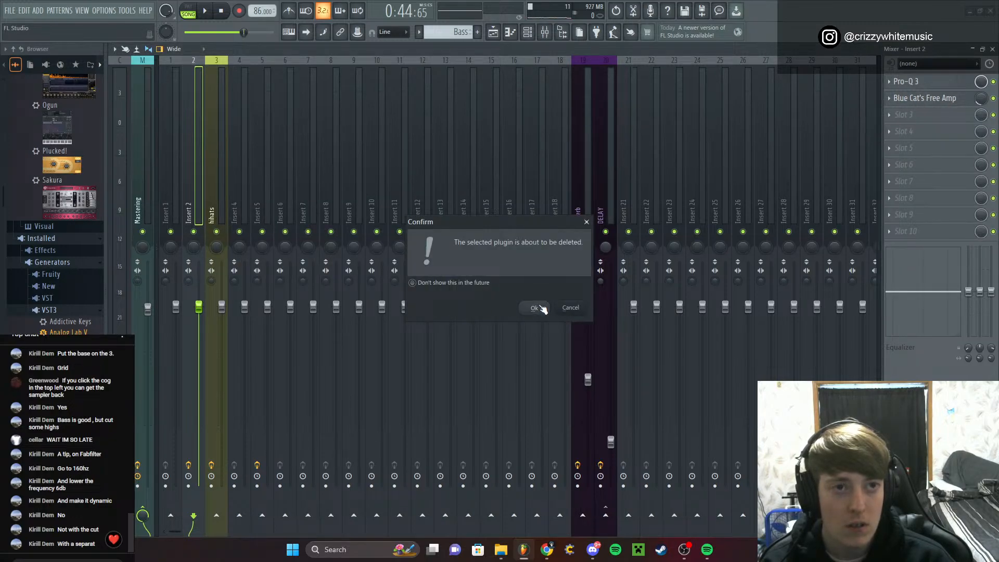
left_click(536, 308)
Reopen Pro-Q 3 on Insert 2 and narrow the low-mid bell band to a Q of 40
left_click(908, 82)
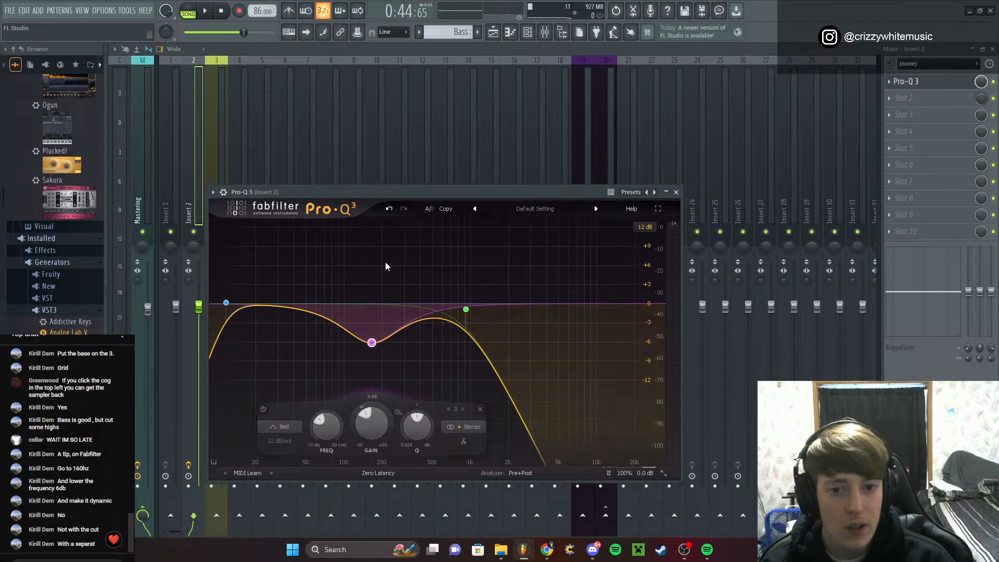
mouse_move(372, 342)
left_click(286, 426)
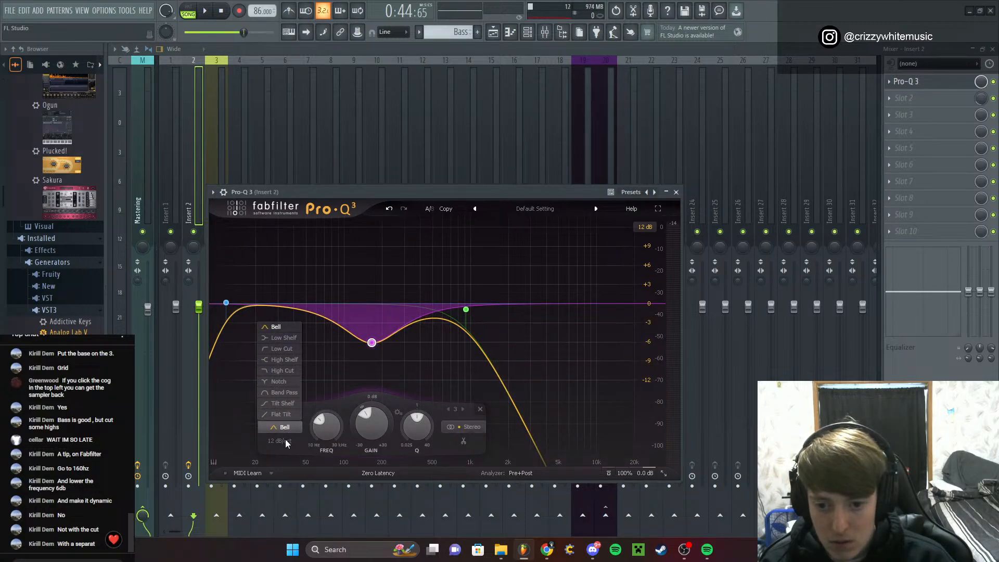
left_click(286, 436)
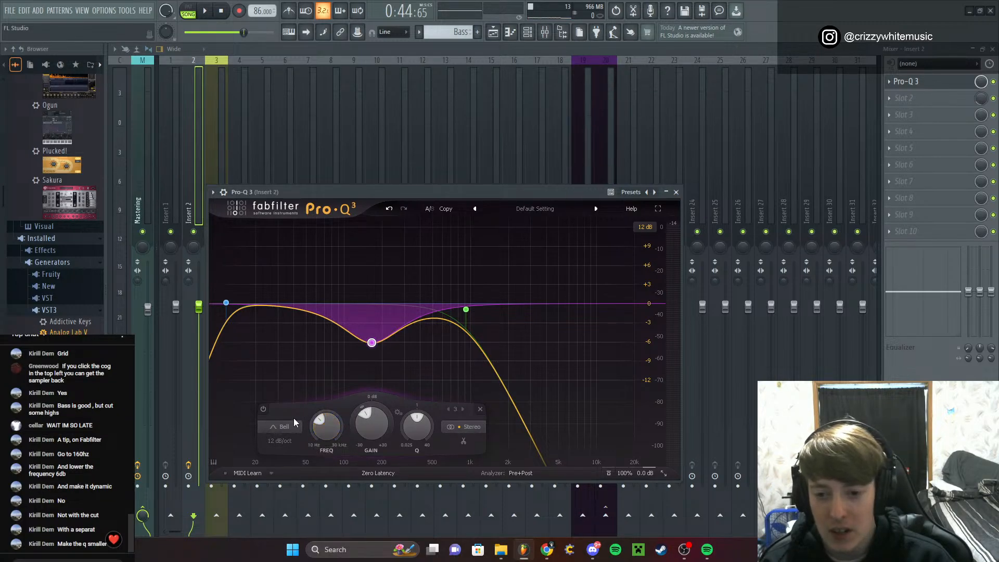
scroll(372, 343, "up", 3)
scroll(372, 342, "up", 5)
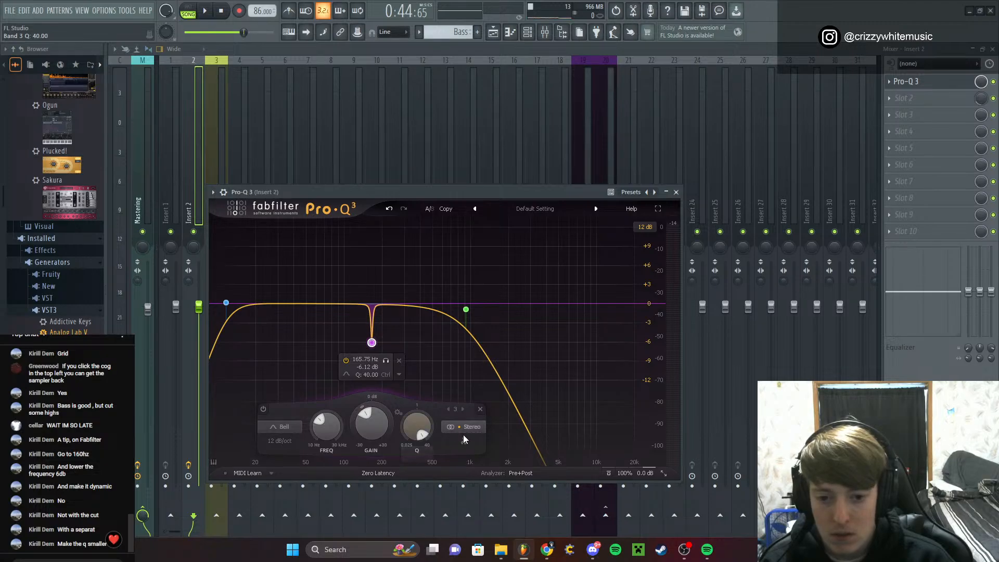
Check the shape, slope and stereo placement options of the low-mid bell band
left_click(283, 429)
left_click(280, 440)
left_click(280, 441)
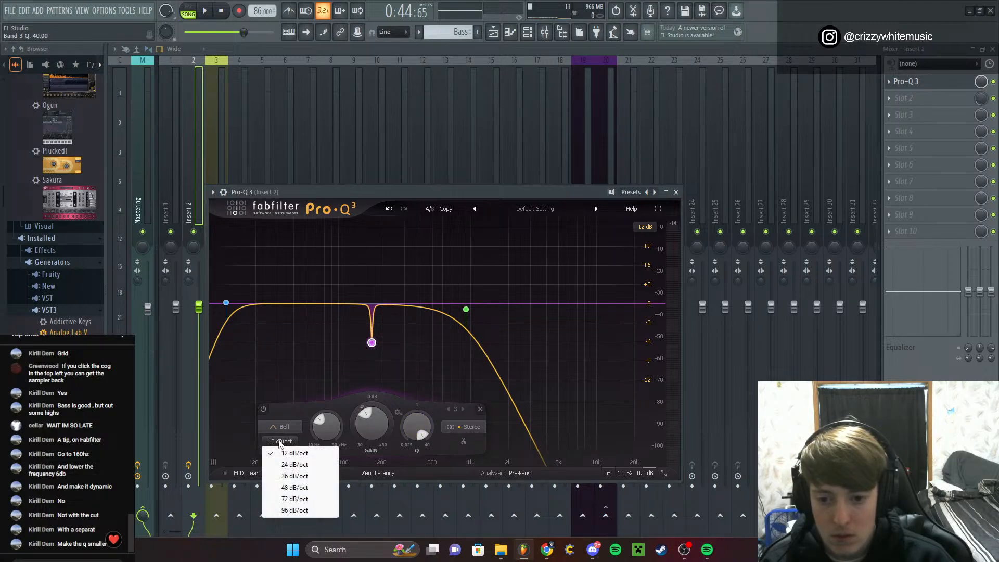
left_click(279, 441)
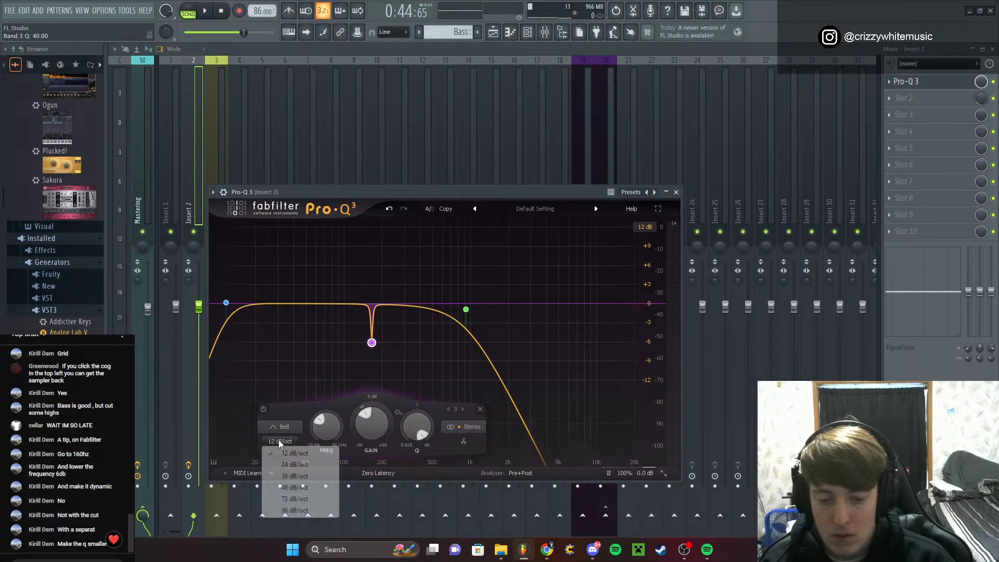
left_click(314, 402)
left_click(458, 427)
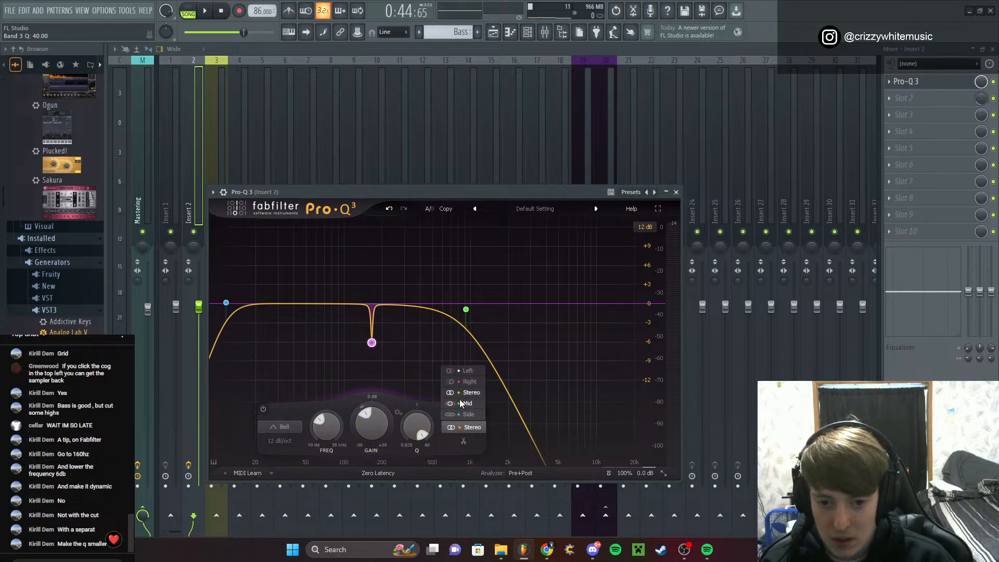
left_click(451, 435)
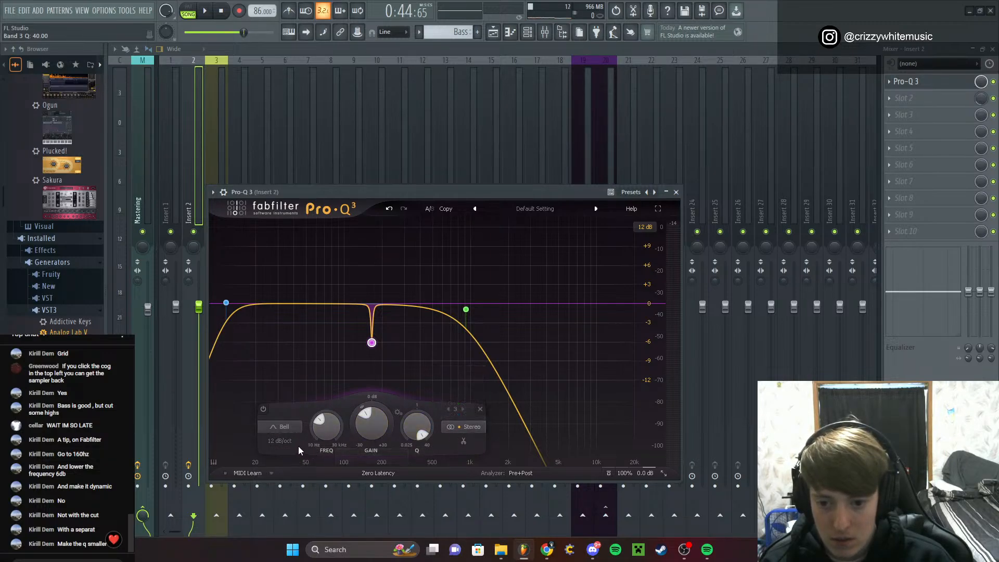
left_click(290, 431)
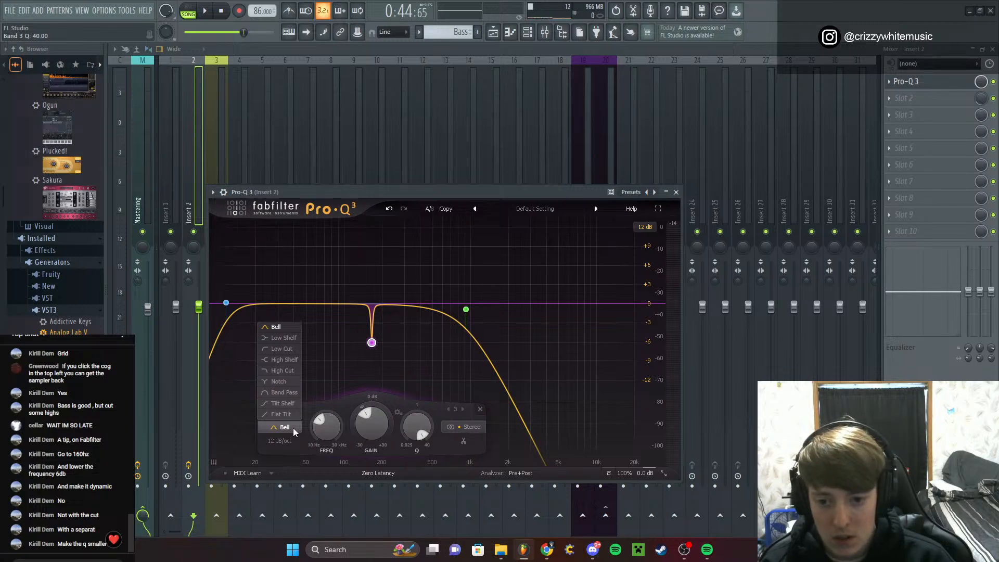
left_click(292, 431)
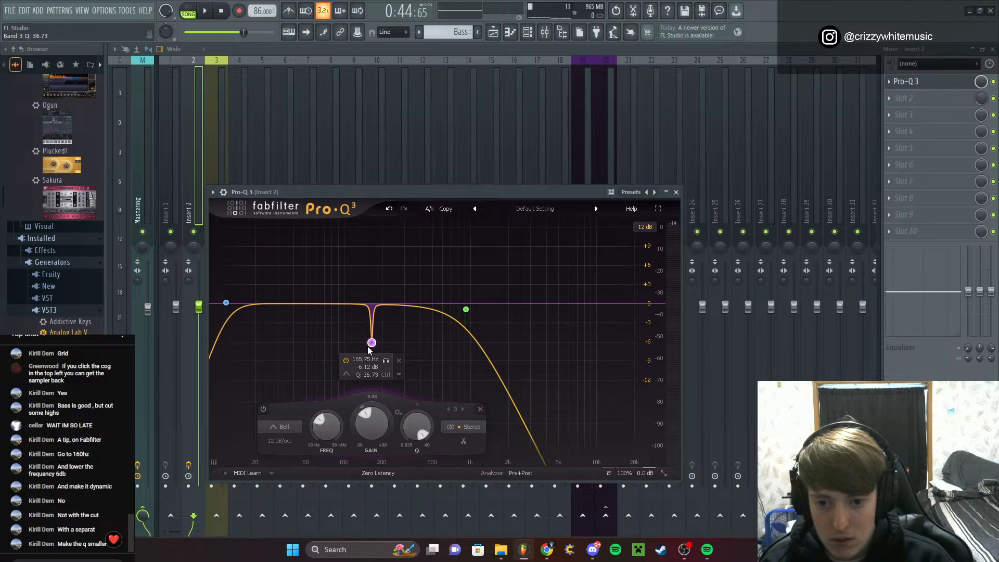
Widen the low-mid bell band to a Q of about 0.59
scroll(369, 347, "down", 10)
scroll(369, 350, "down", 3)
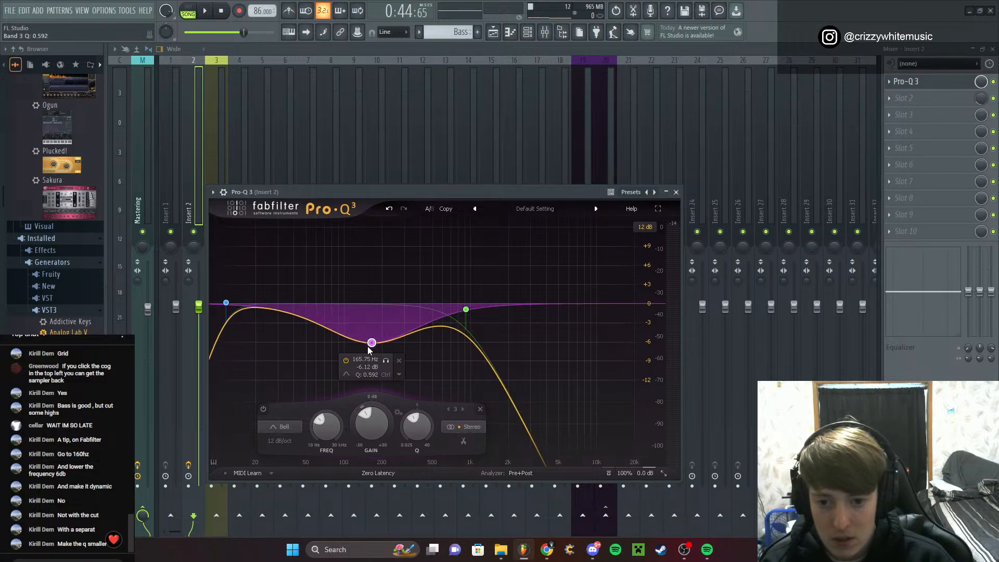
Narrow the low-mid bell band to a Q of 40 and make it dynamic
scroll(370, 354, "up", 12)
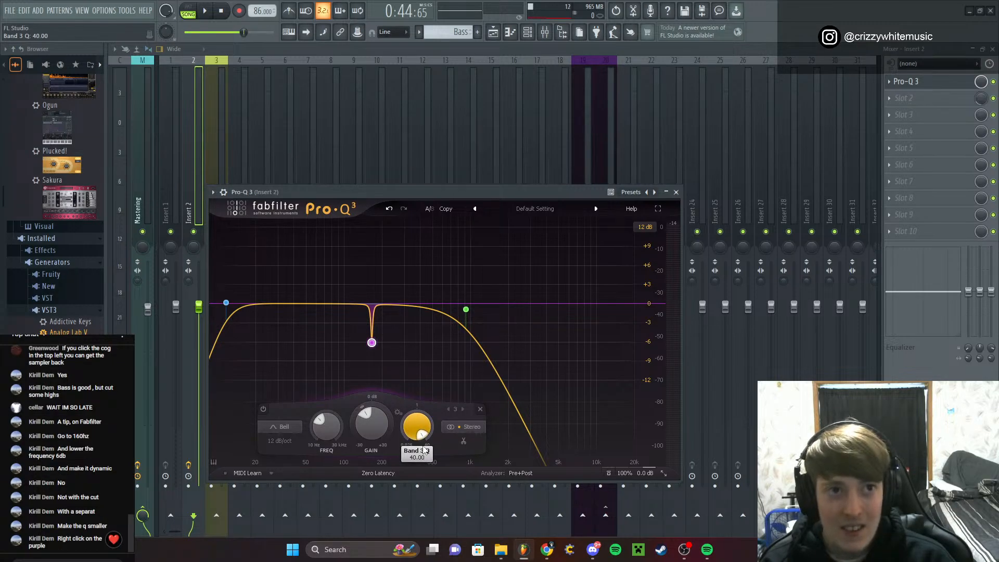
right_click(372, 342)
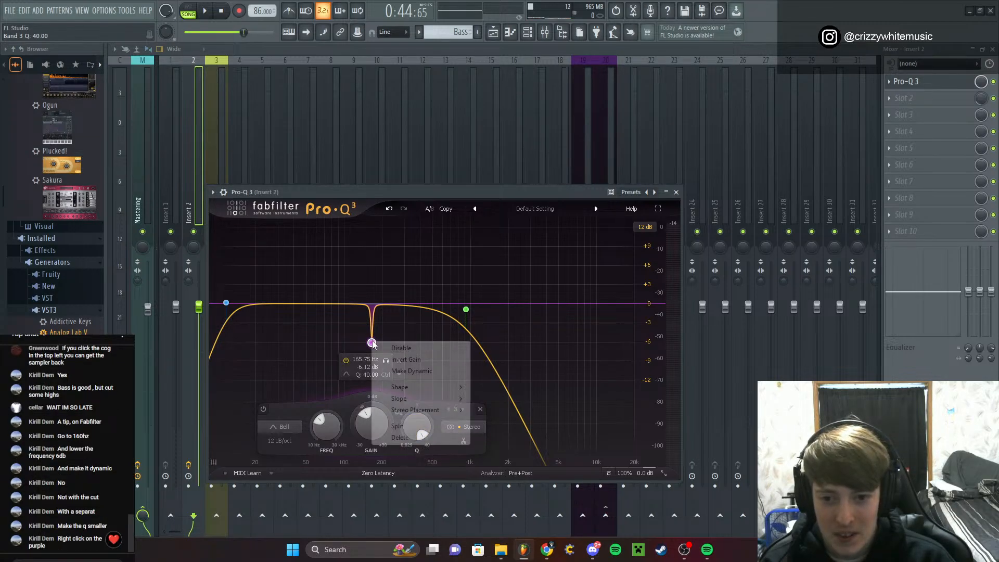
left_click(412, 371)
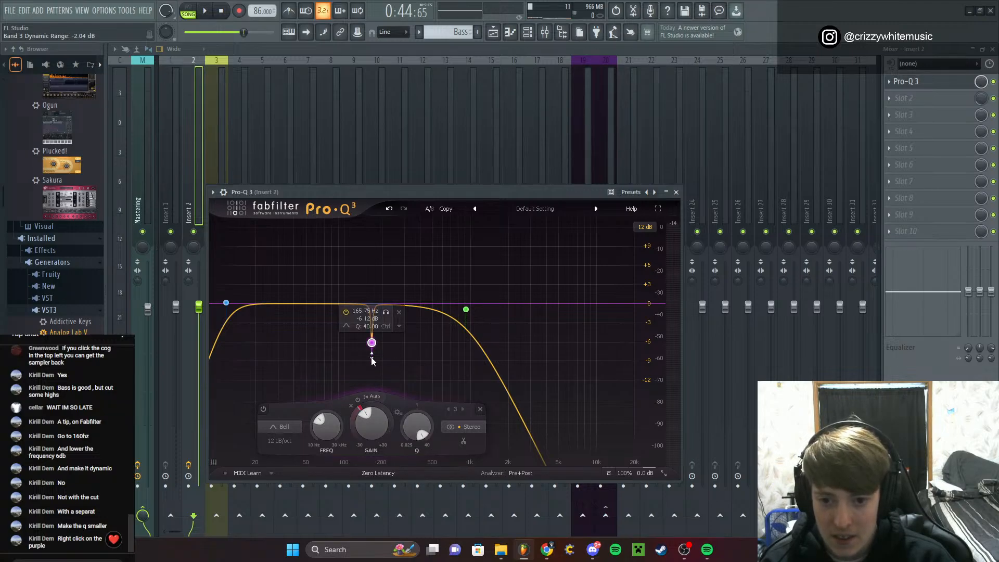
left_click_drag(371, 343, 372, 345)
Widen the dynamic low-mid band to a Q of about 0.23 and move it to about 184 Hz at -5.7 dB
scroll(372, 345, "down", 1)
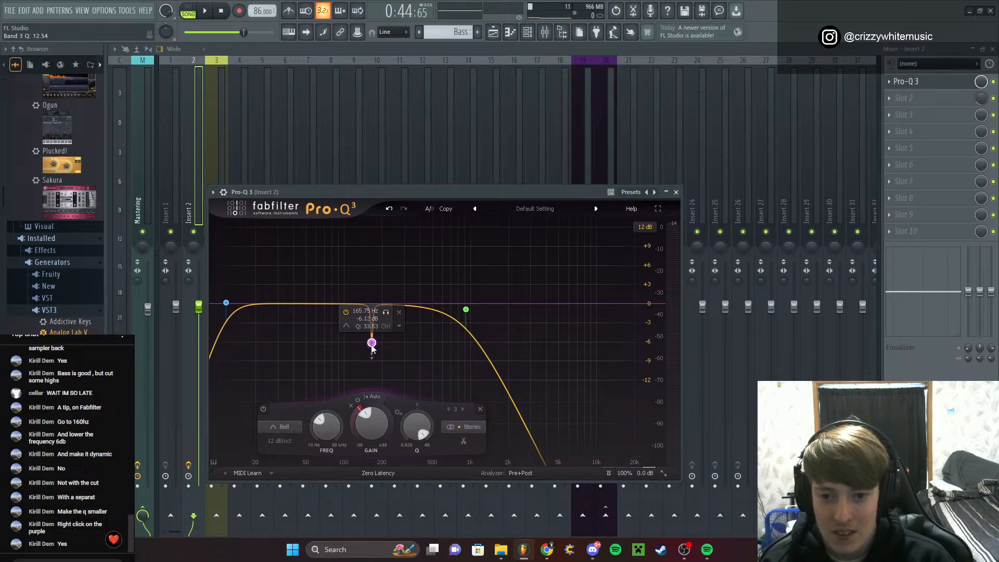
scroll(371, 345, "down", 10)
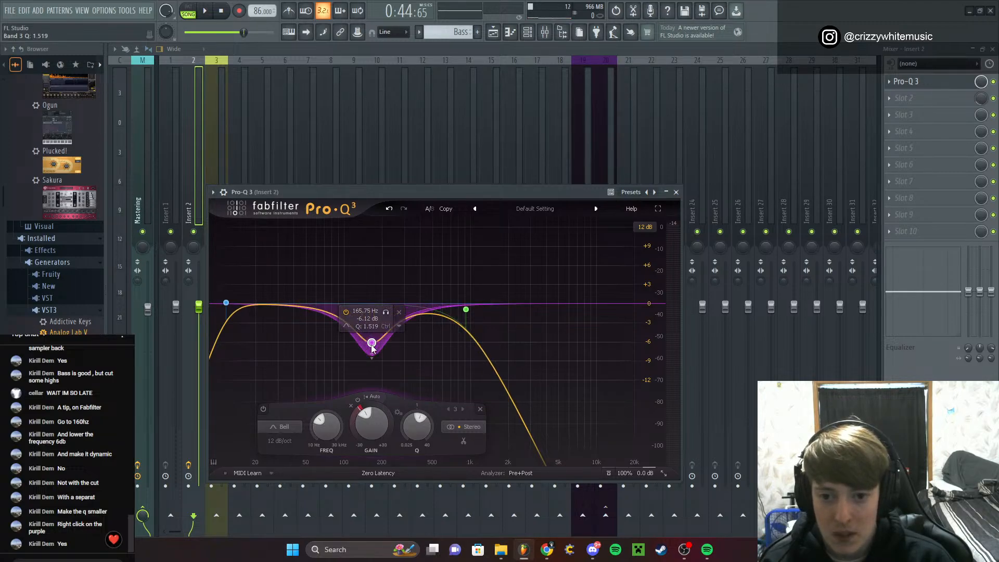
scroll(371, 345, "down", 6)
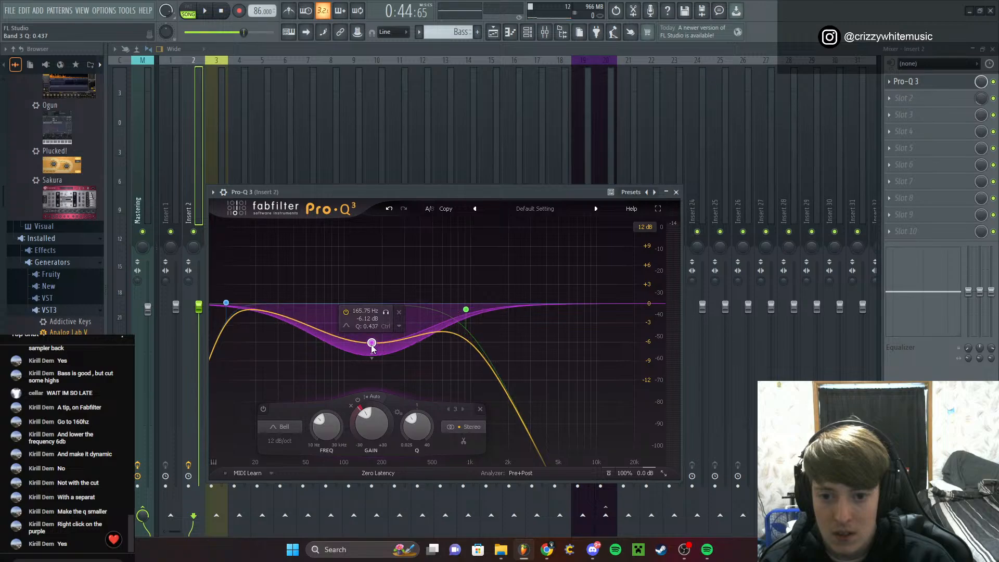
mouse_move(372, 345)
left_mouse_down()
mouse_move(376, 317)
mouse_move(377, 340)
left_mouse_up()
During playback, narrow the dynamic low-mid band to a Q of about 2.77 and close the equalizer
key("space")
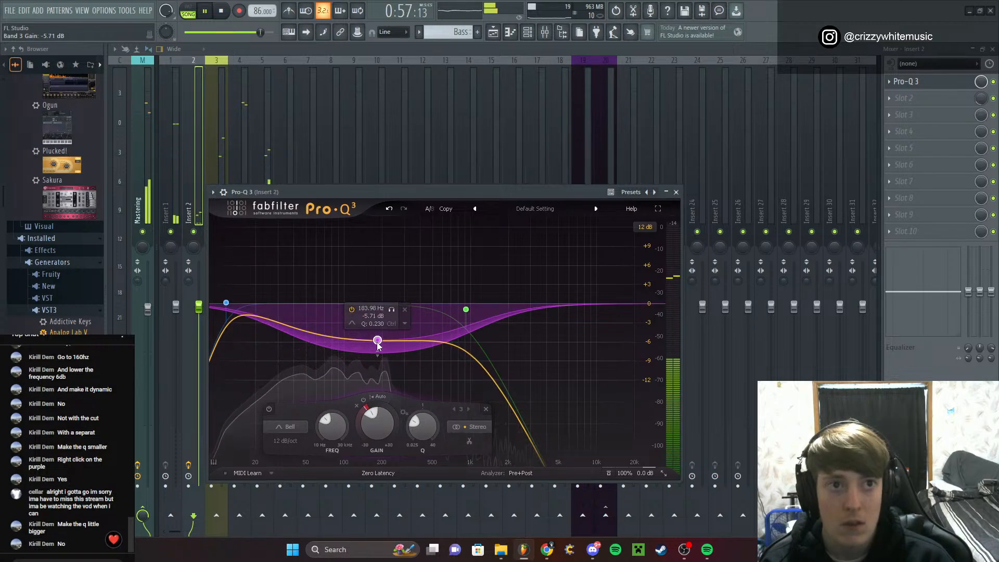
scroll(378, 343, "up", 1)
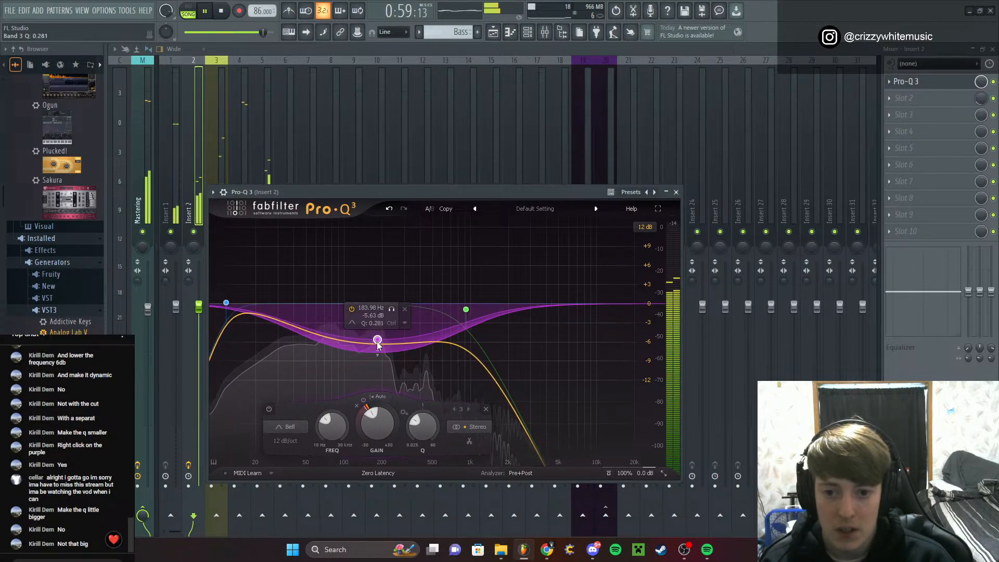
scroll(378, 344, "up", 3)
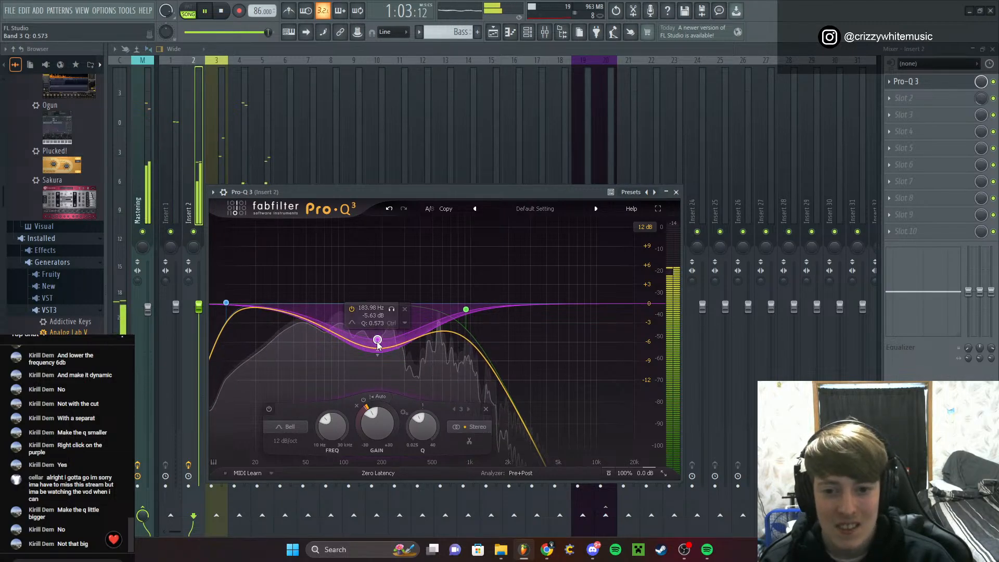
scroll(378, 344, "up", 1)
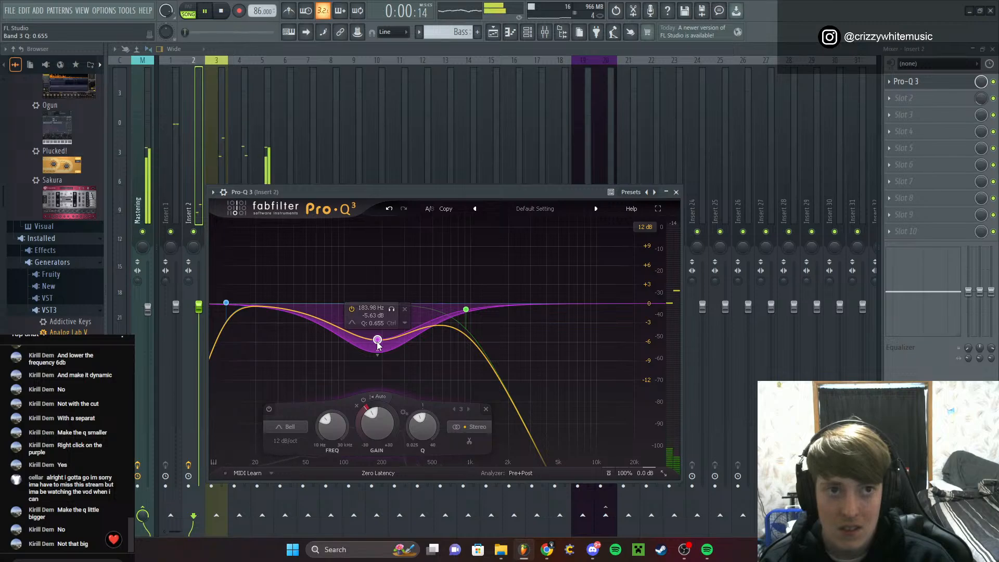
scroll(378, 343, "up", 10)
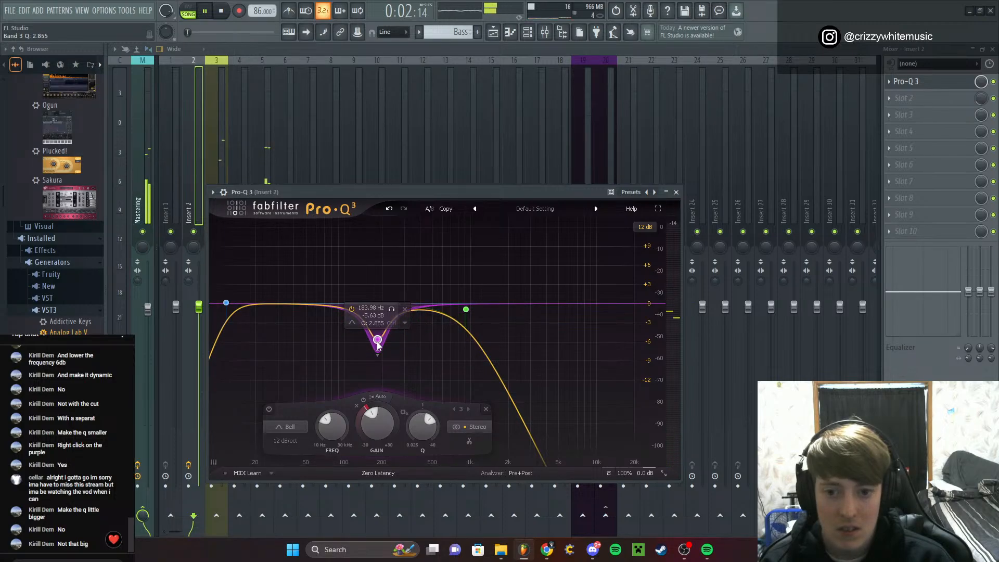
scroll(378, 344, "up", 1)
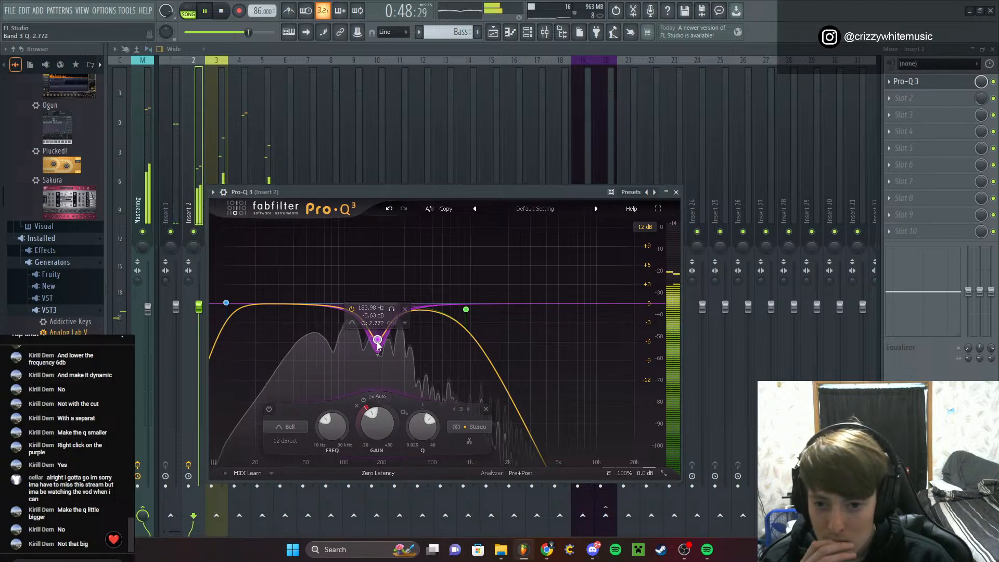
scroll(378, 344, "down", 1)
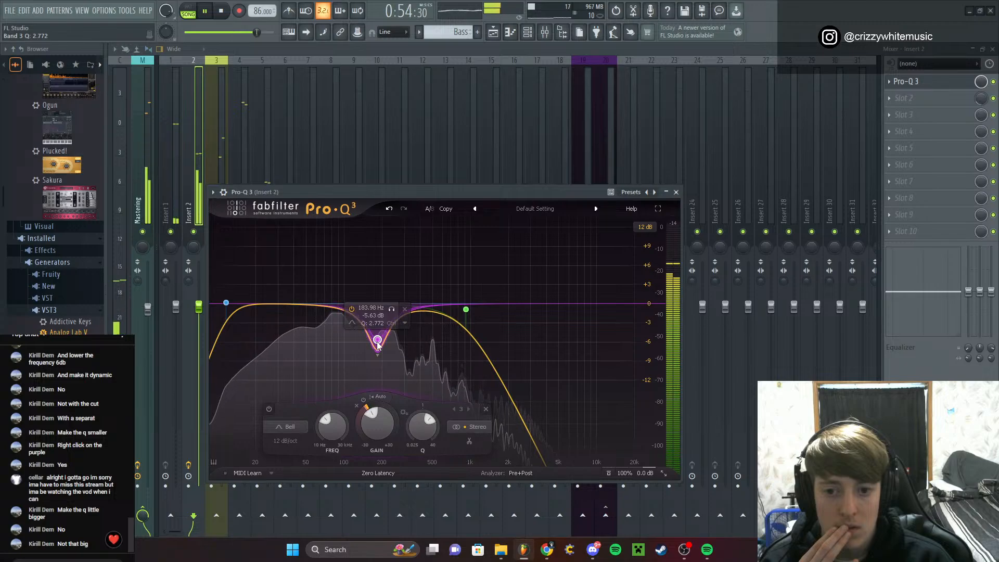
left_click(676, 192)
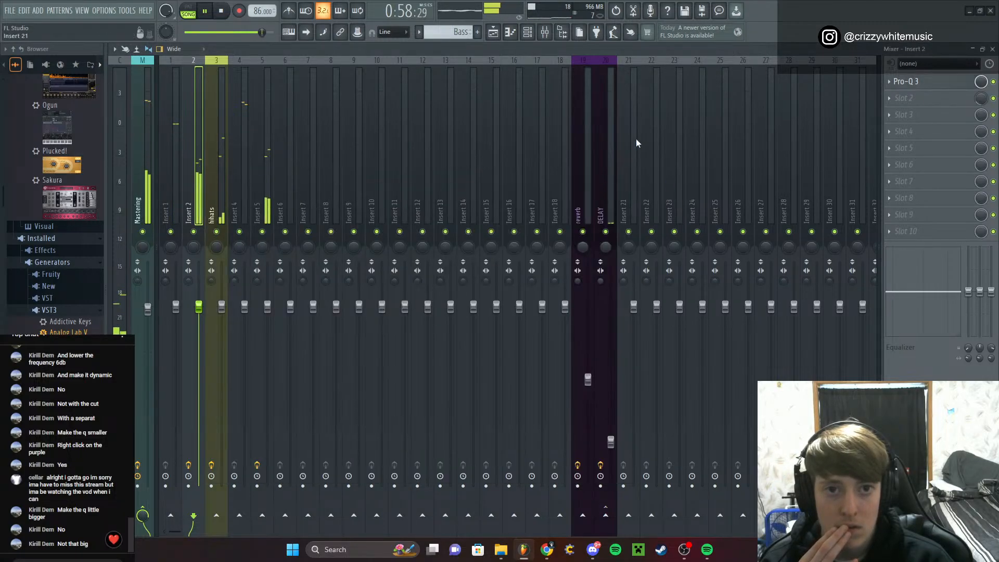
Delete the final F#4 note in bar 7 of the Sapphire Guitar bass line and close the piano roll
left_click(510, 31)
right_click(549, 333)
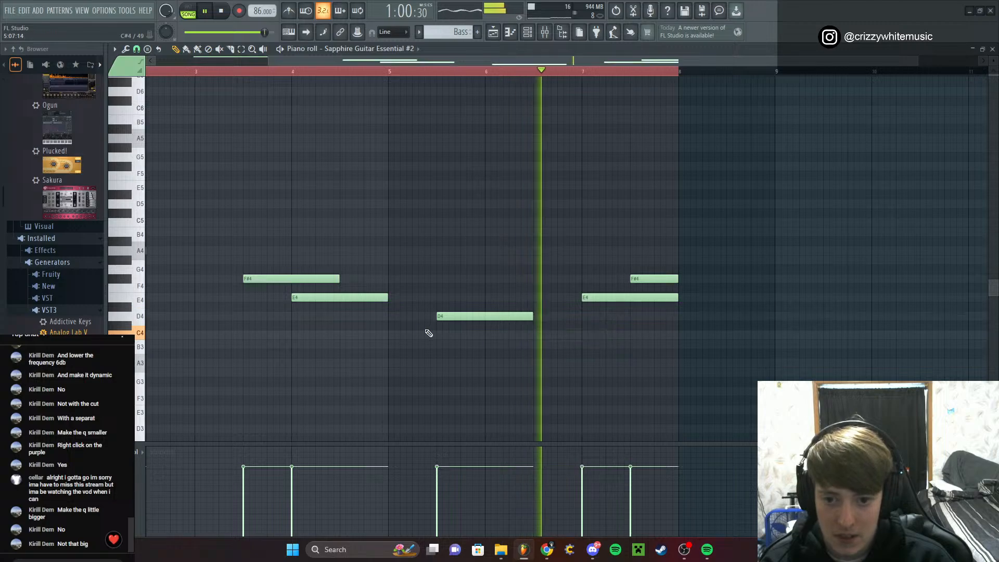
key("space")
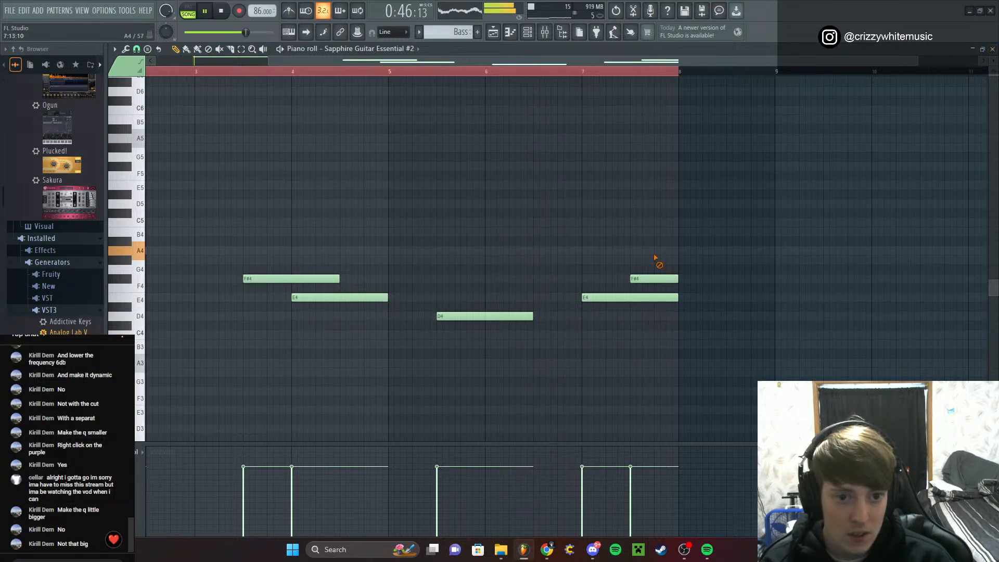
right_click(649, 279)
left_click(992, 49)
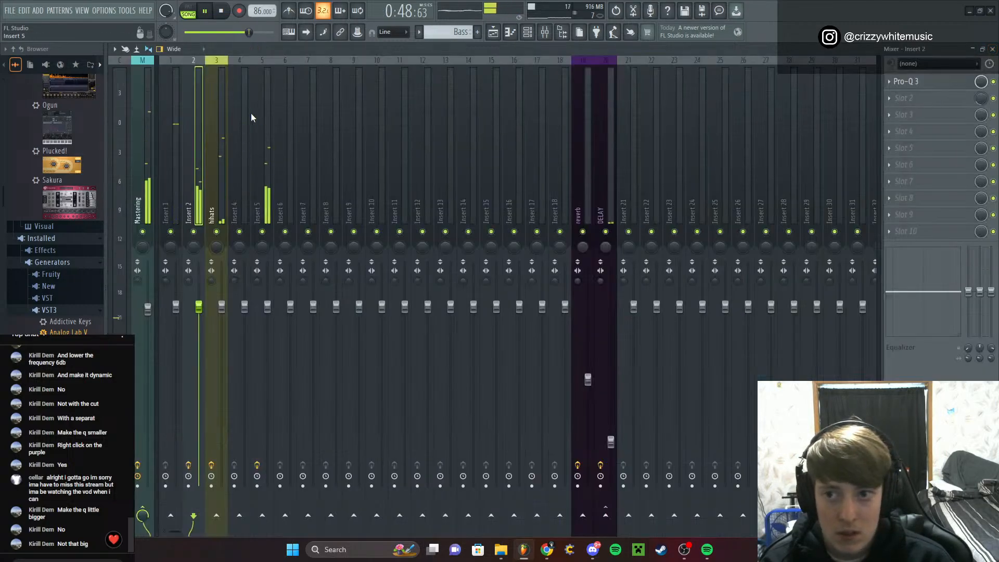
Add Fruity Blood Overdrive to the second effect slot of Insert 2 with a mix level of about 21%
left_click(903, 82)
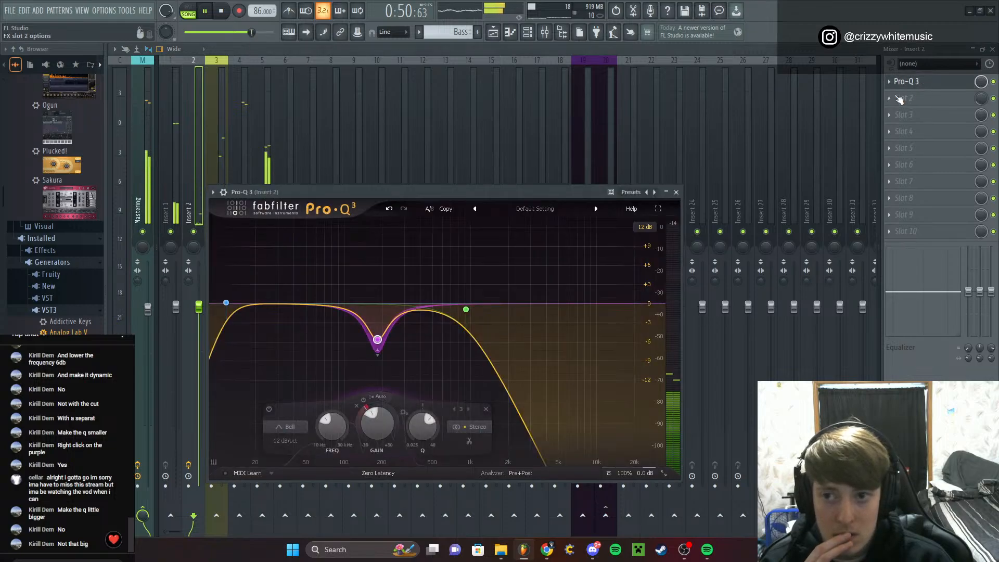
left_click(676, 192)
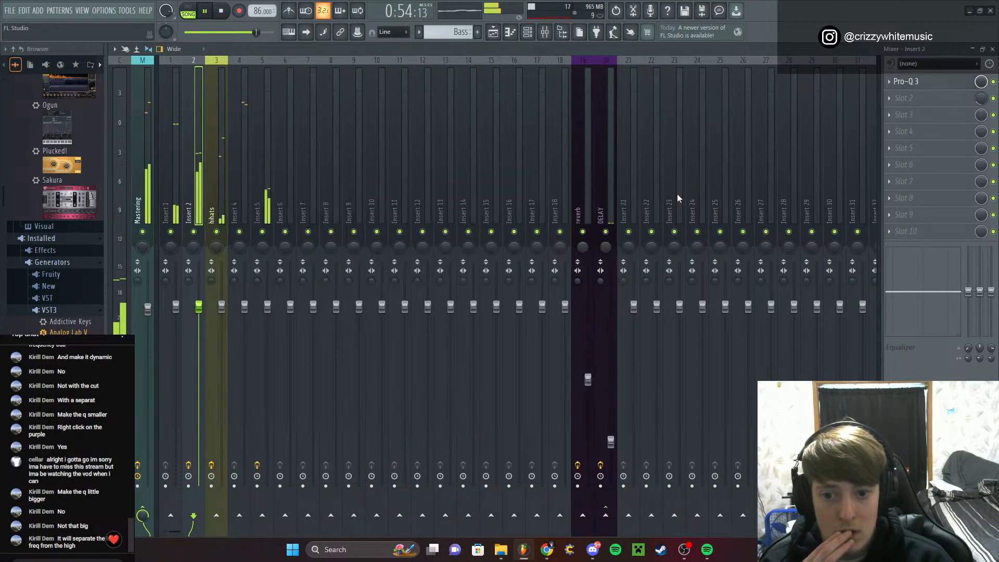
left_click(897, 99)
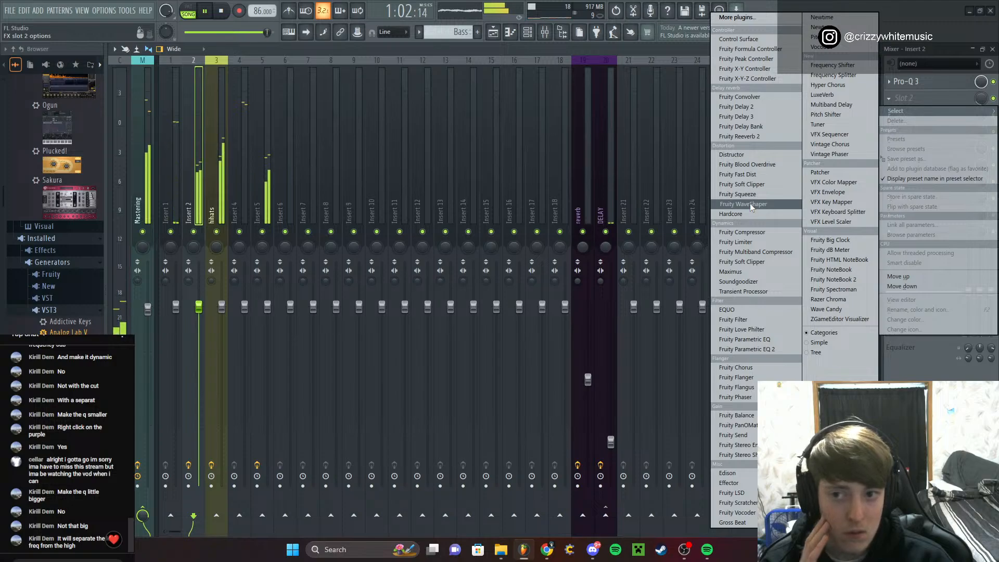
left_click(762, 164)
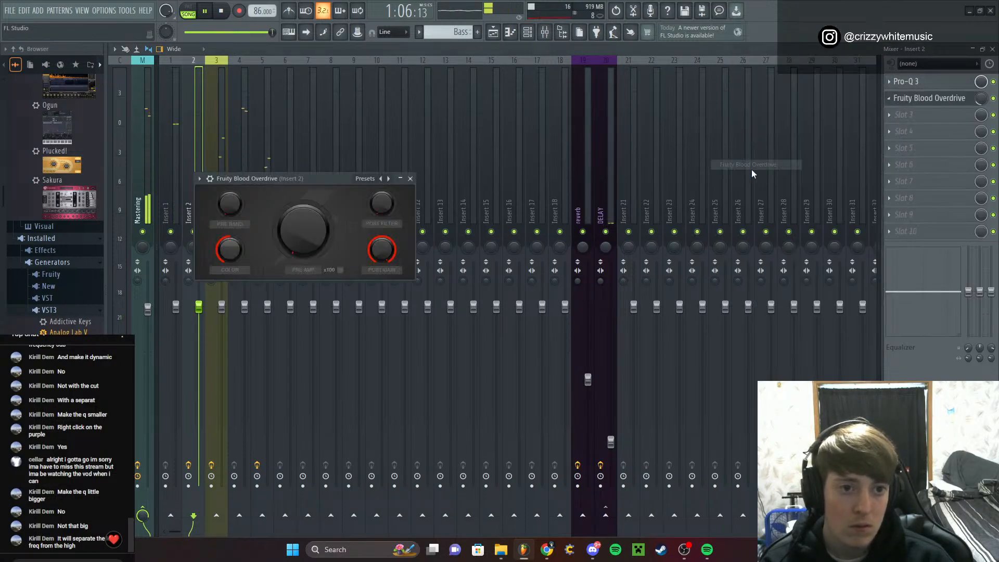
left_click(410, 179)
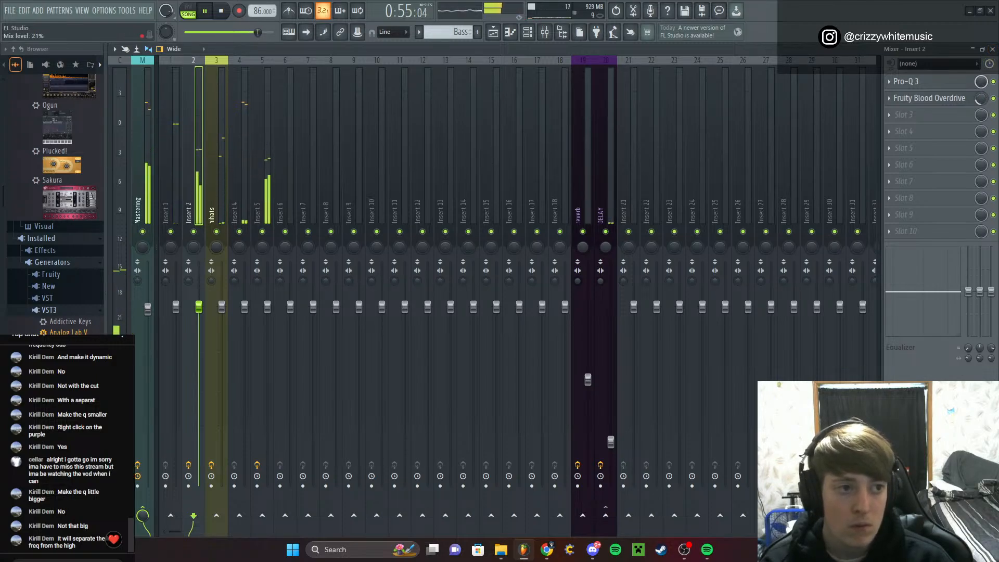
Shift the Hihats, clap snare and kick clips in the playlist down one track, leaving Track 3 empty
left_click(993, 49)
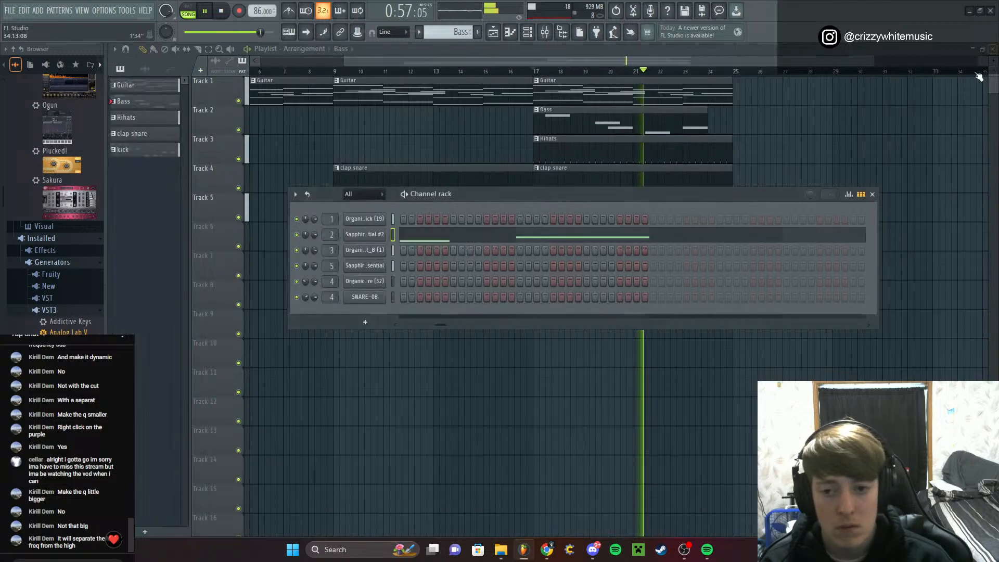
left_click(873, 194)
left_click_drag(399, 165, 426, 165)
key("shift+Down")
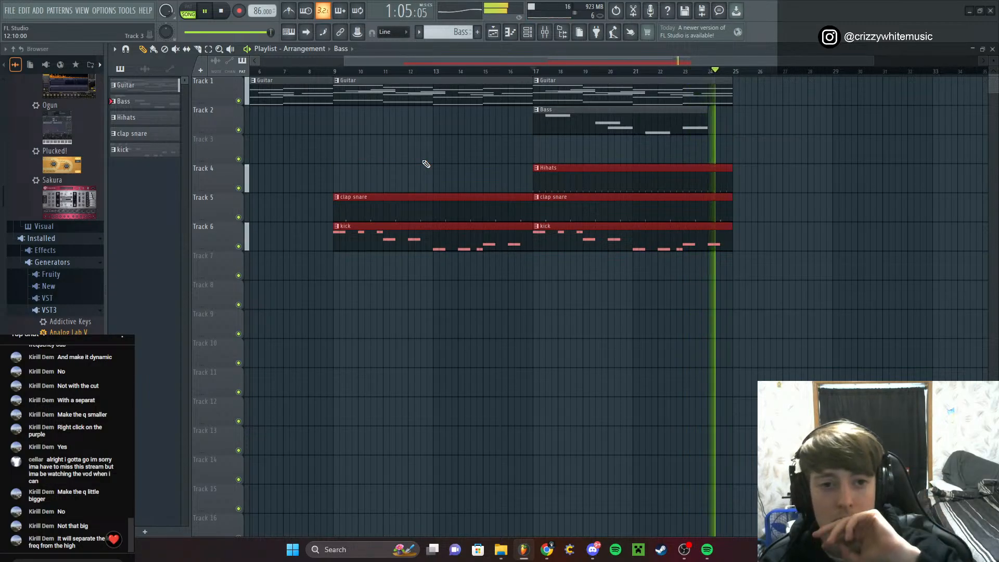
Extend the Bass clip on Track 2 to bar 25 so it ends with the Guitar clip
key("space")
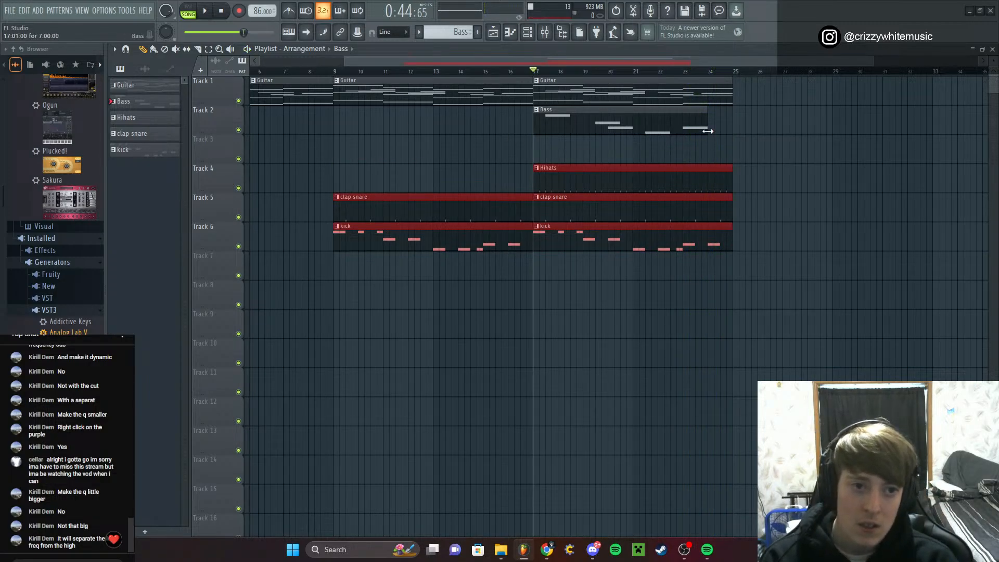
left_click_drag(707, 131, 737, 130)
key("space")
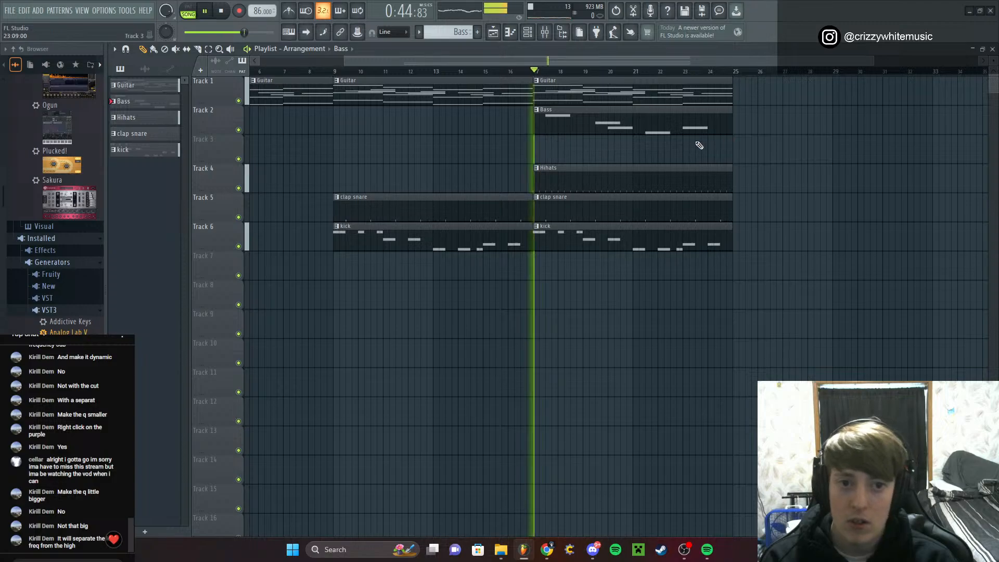
Move the last E4 note of the bass pattern half a bar later, to the middle of bar 7
double_click(690, 134)
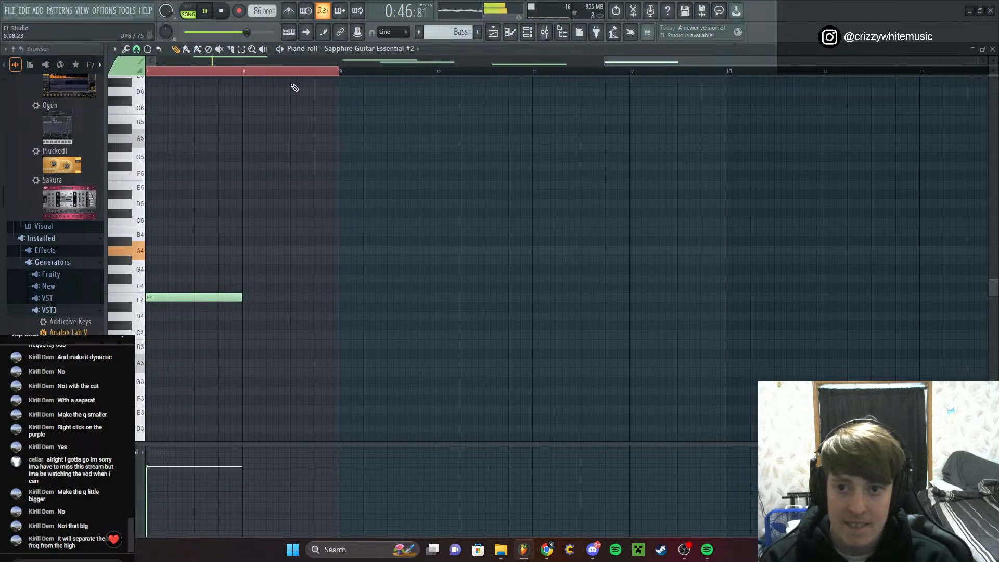
key("space")
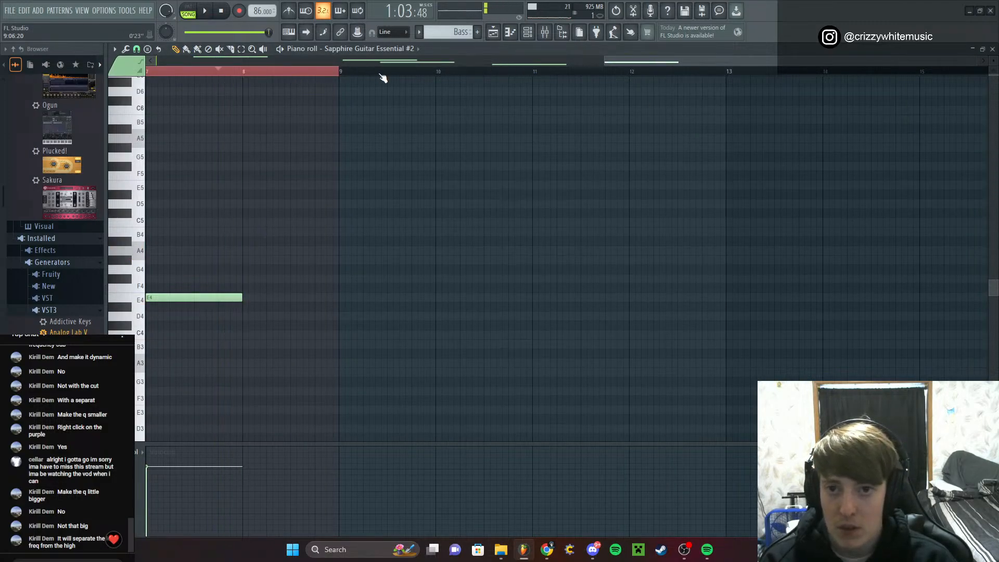
left_click_drag(691, 62, 486, 231)
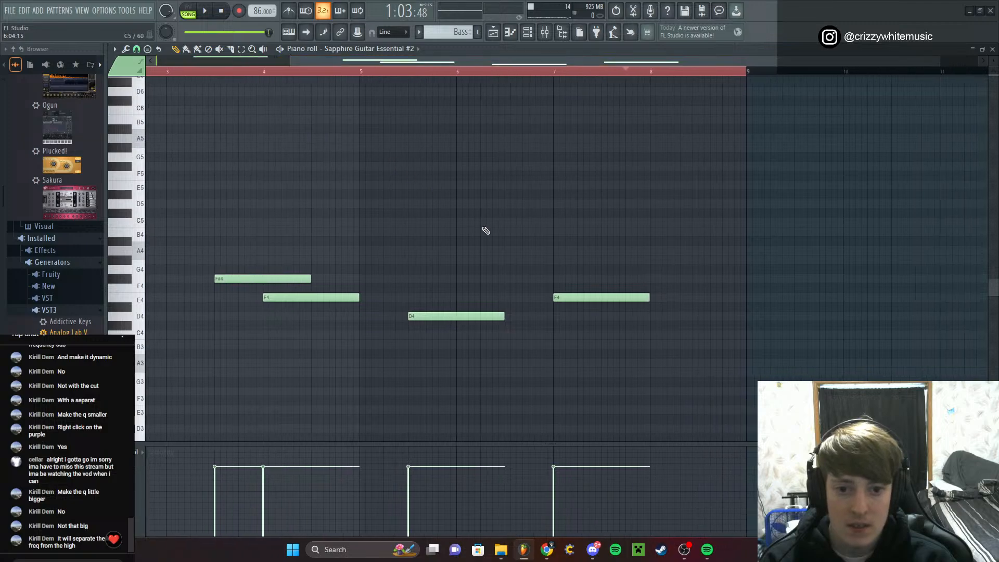
scroll(576, 294, "up", 1)
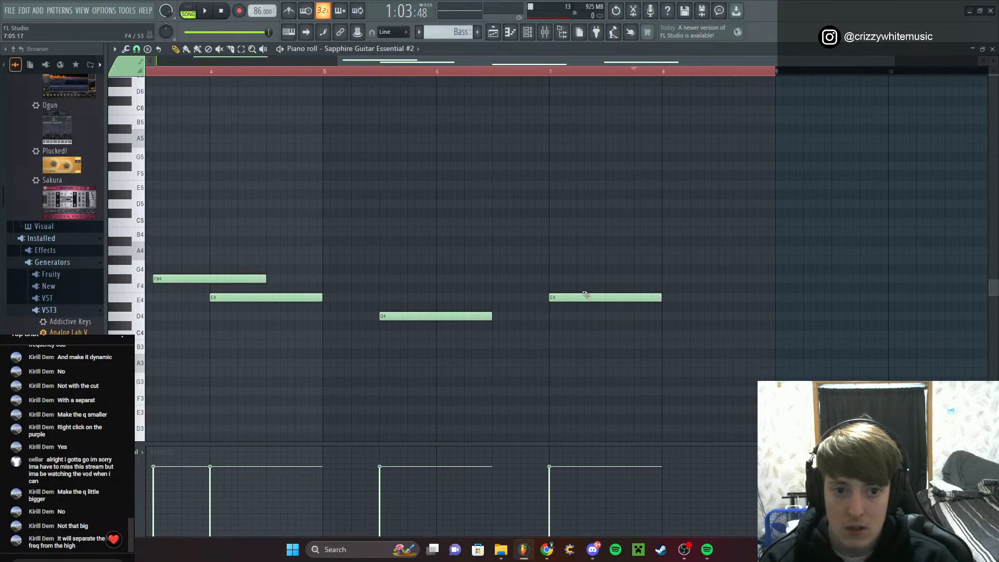
left_click_drag(416, 284, 676, 357)
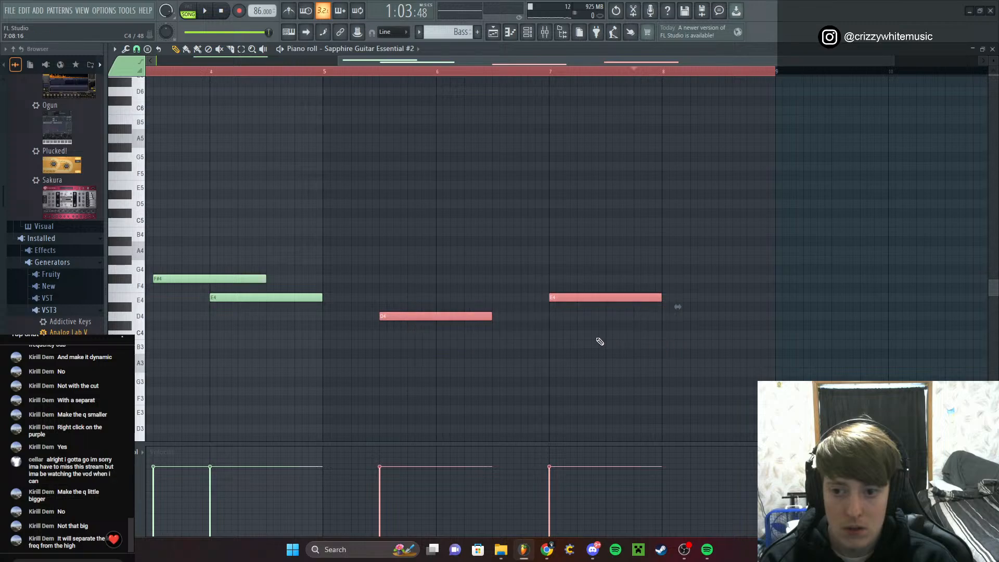
left_click(467, 287)
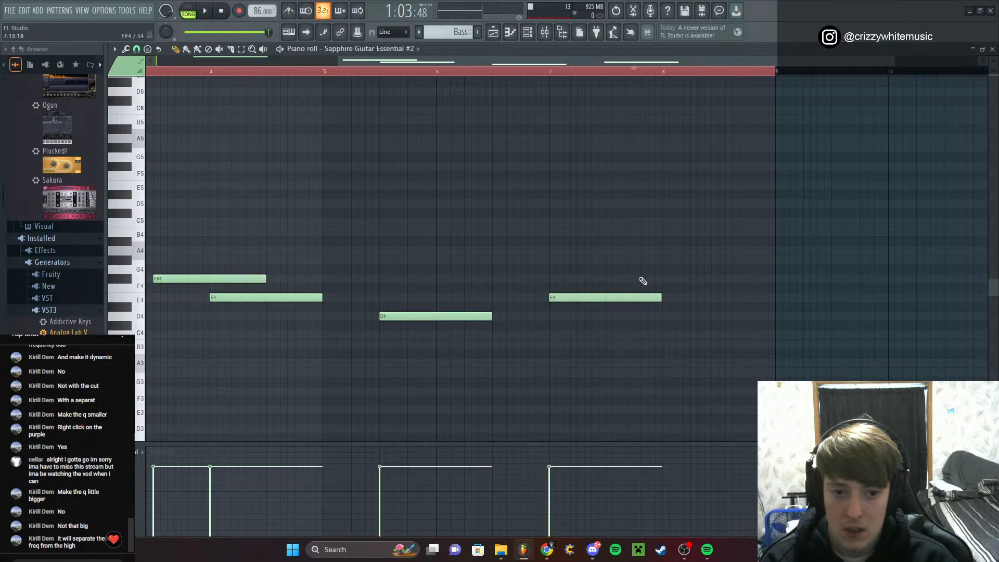
left_click_drag(583, 298, 643, 297)
Play back the whole bass pattern, jumping to bar 5, to check the moved E4 note
key("space")
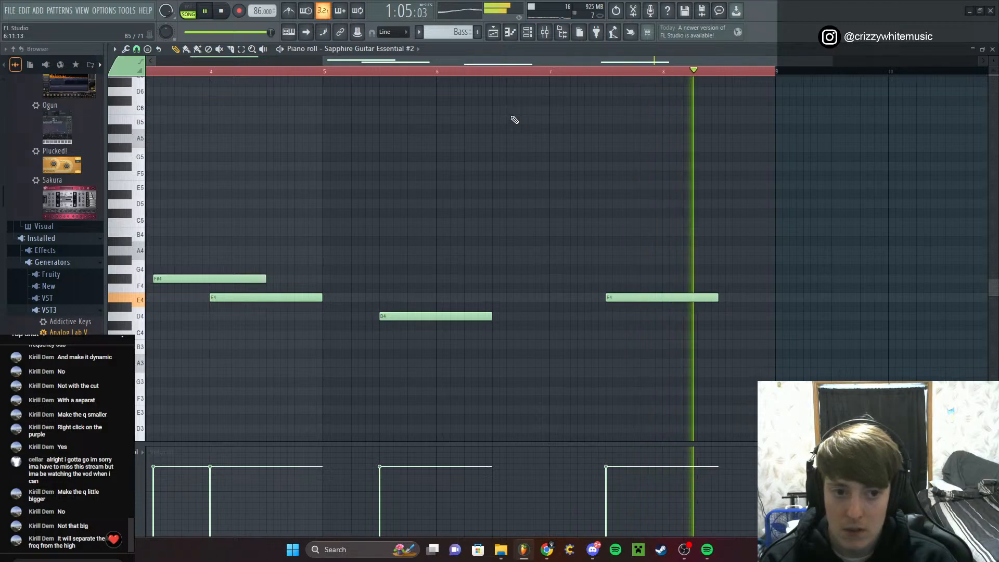
scroll(408, 173, "down", 3)
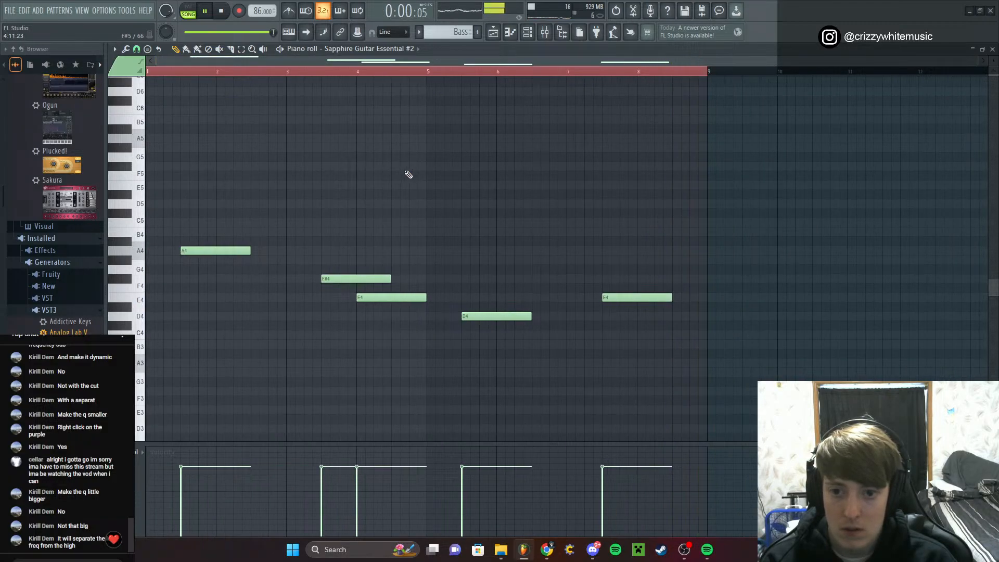
left_click(431, 73)
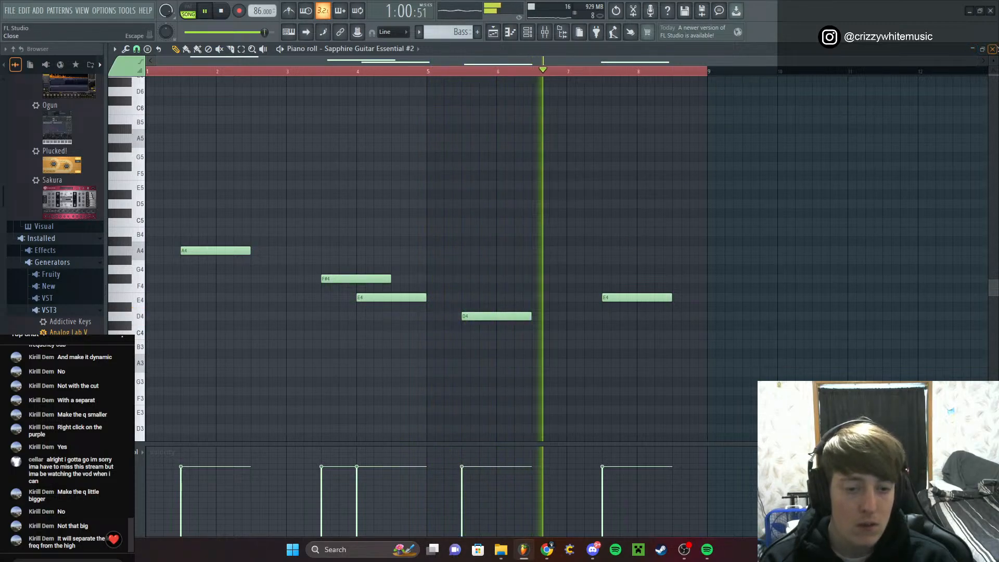
Return to the playlist, reopen the Bass pattern's notes and play them back from around bar 5
left_click(973, 49)
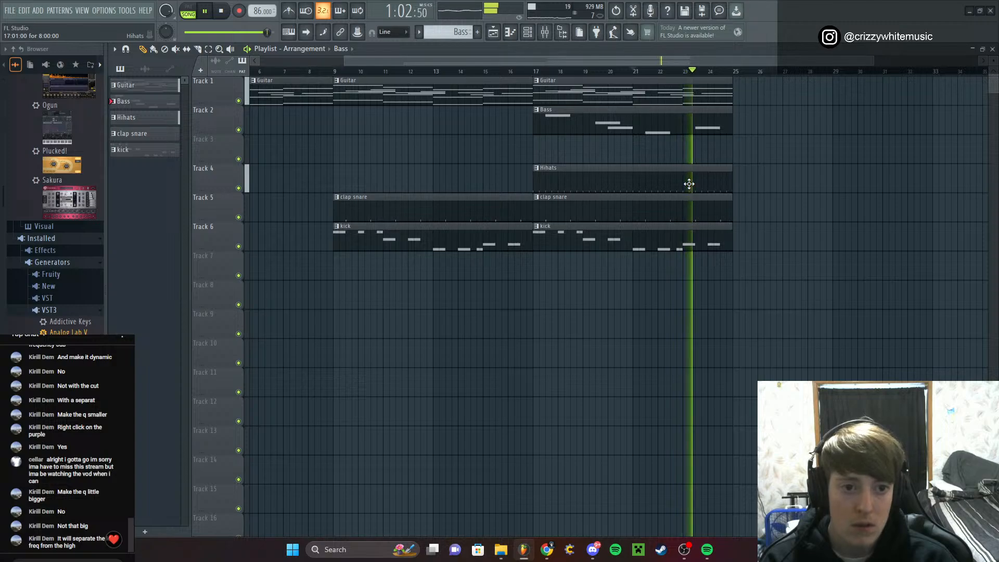
double_click(694, 127)
left_click_drag(591, 61, 432, 111)
scroll(372, 240, "up", 1)
scroll(396, 241, "up", 5)
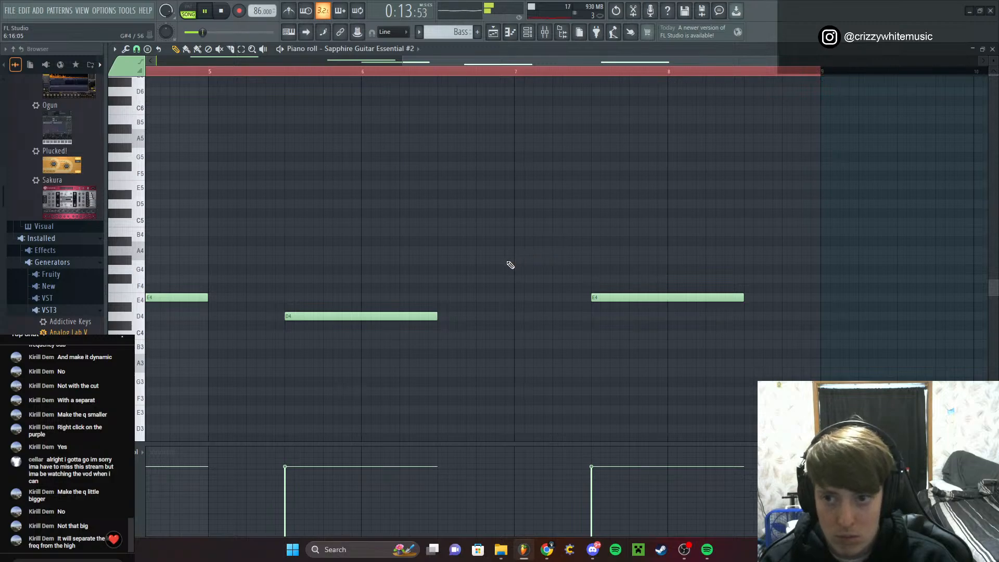
scroll(509, 265, "down", 3)
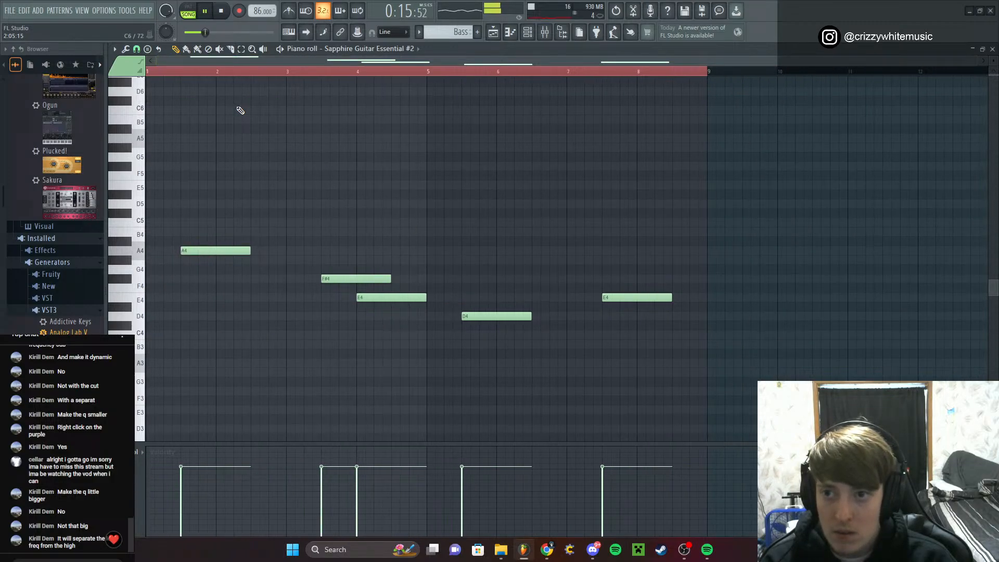
key("space")
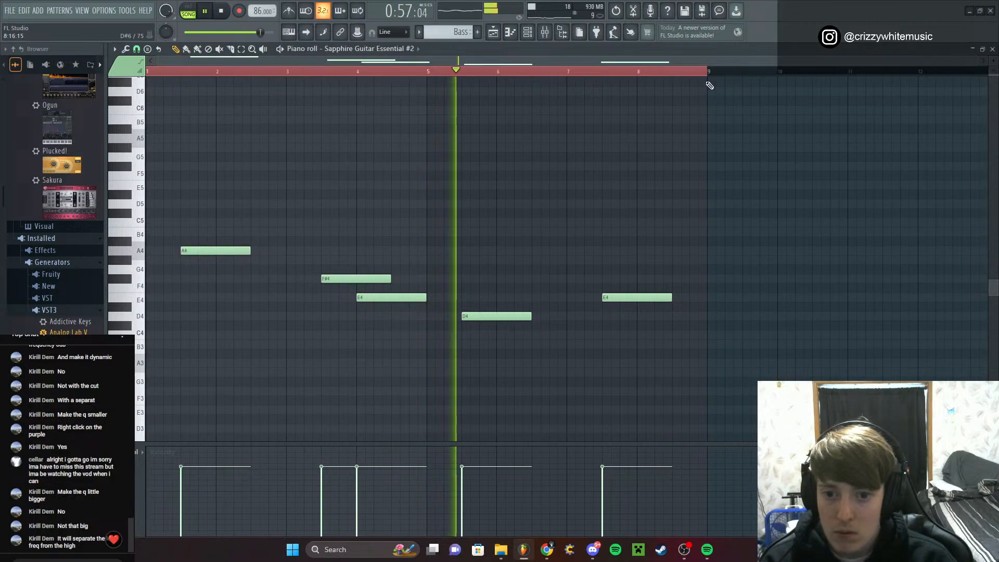
Try an extra bass note between the D4 and the last E4, auditioning it on F#4 from the middle of bar 6, and delete it
left_click(574, 335)
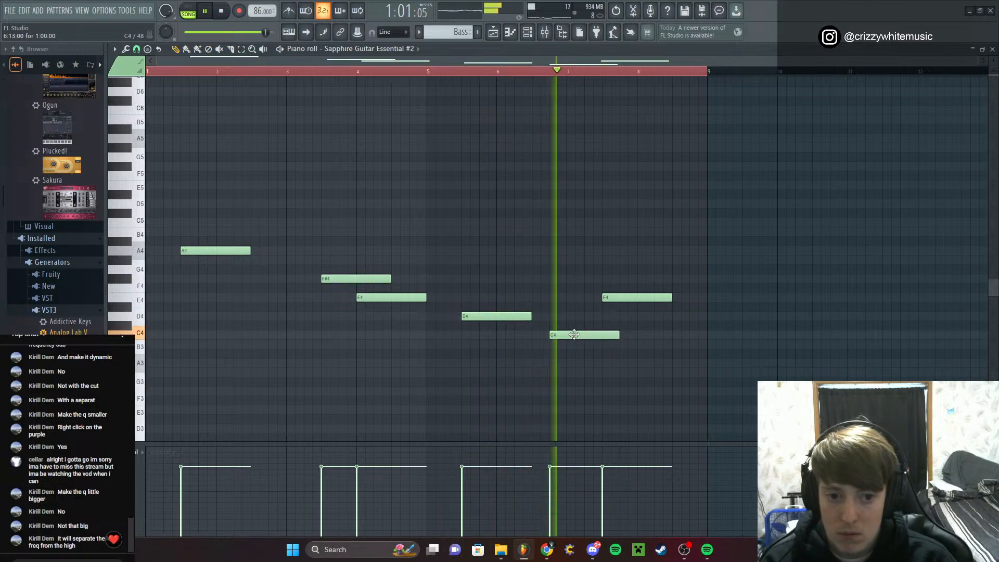
left_click_drag(574, 334, 557, 337)
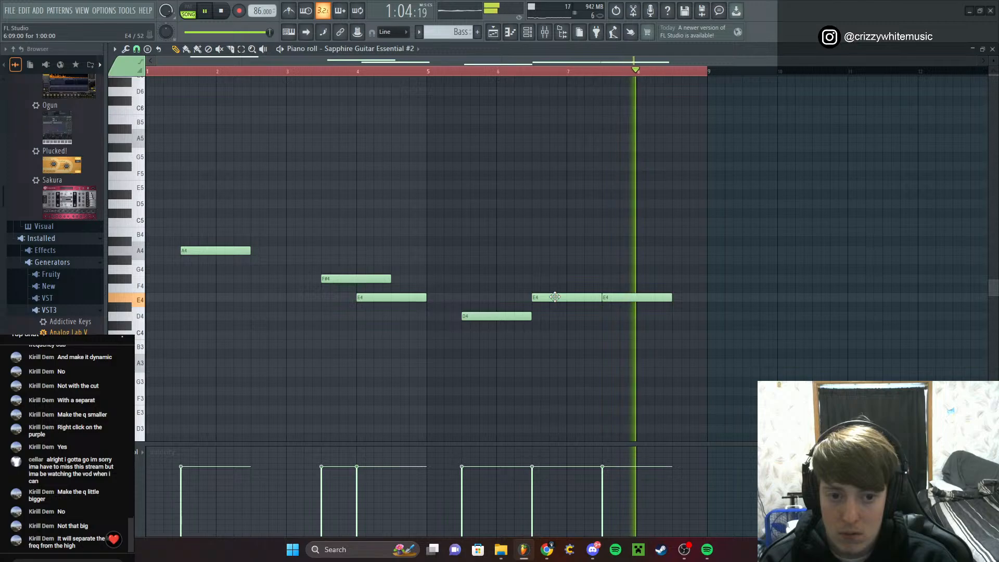
left_click_drag(555, 297, 554, 278)
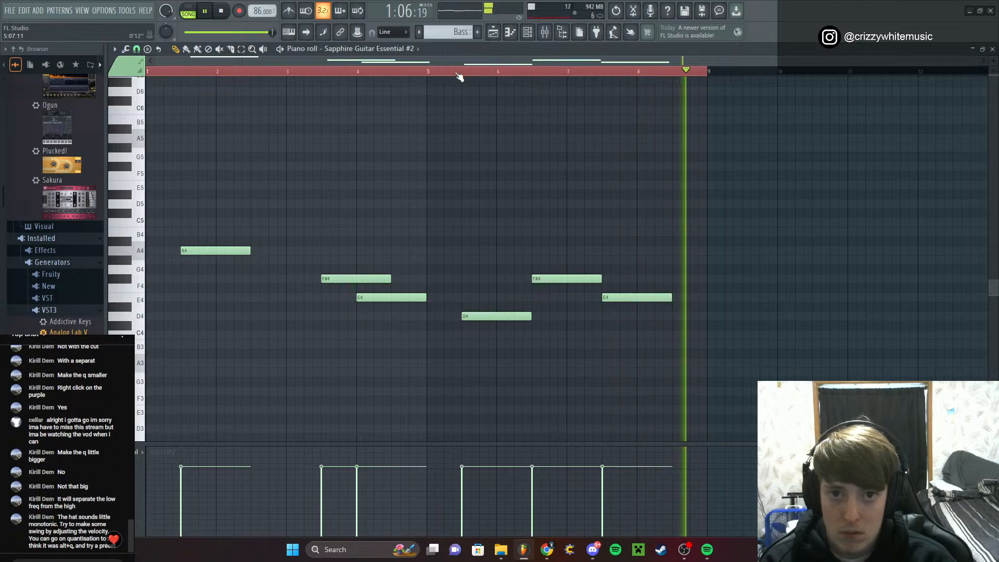
left_click(459, 73)
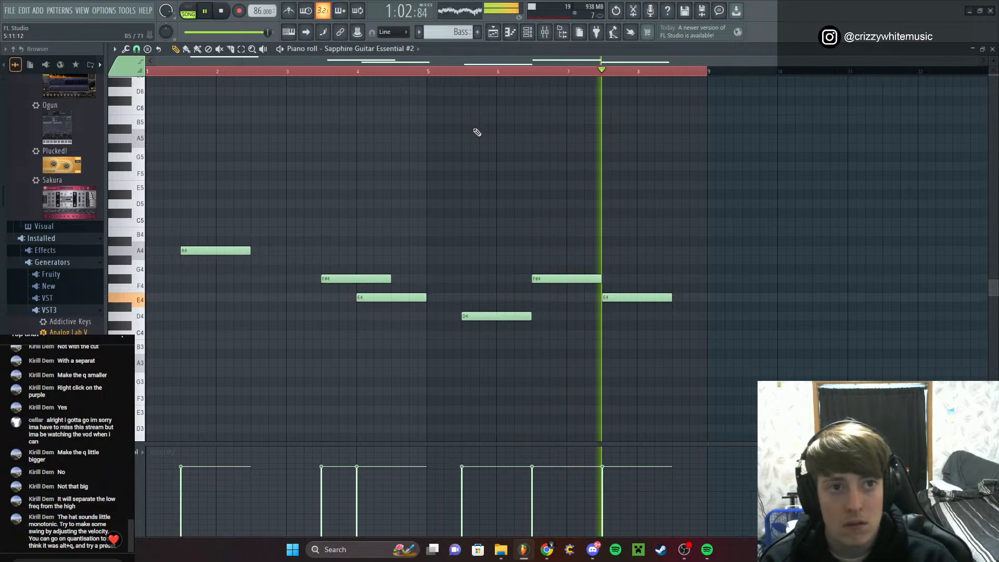
right_click(565, 279)
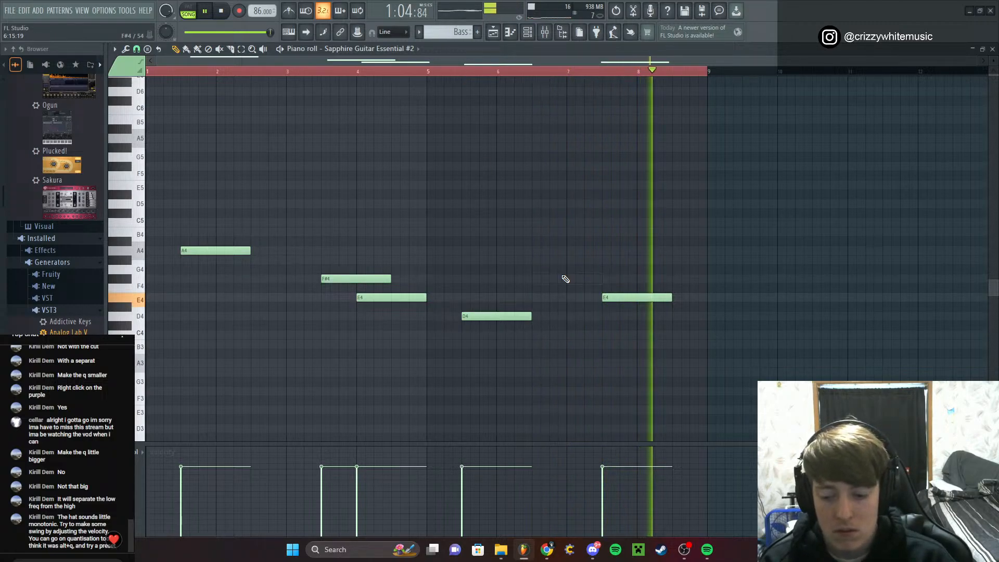
Try the 8_surf rock quantizer template on all the bass notes
key("ctrl+a")
key("alt+q")
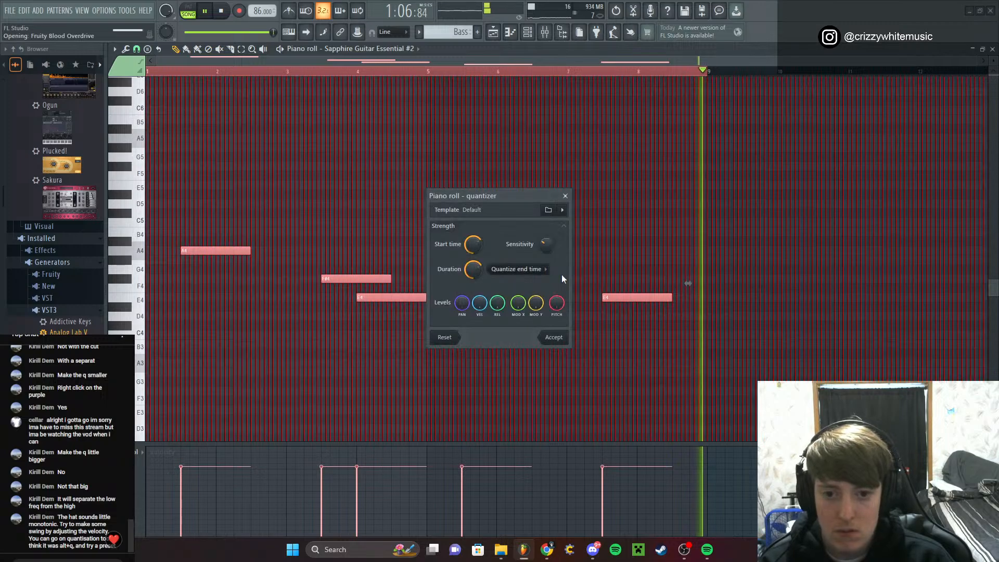
left_click(481, 213)
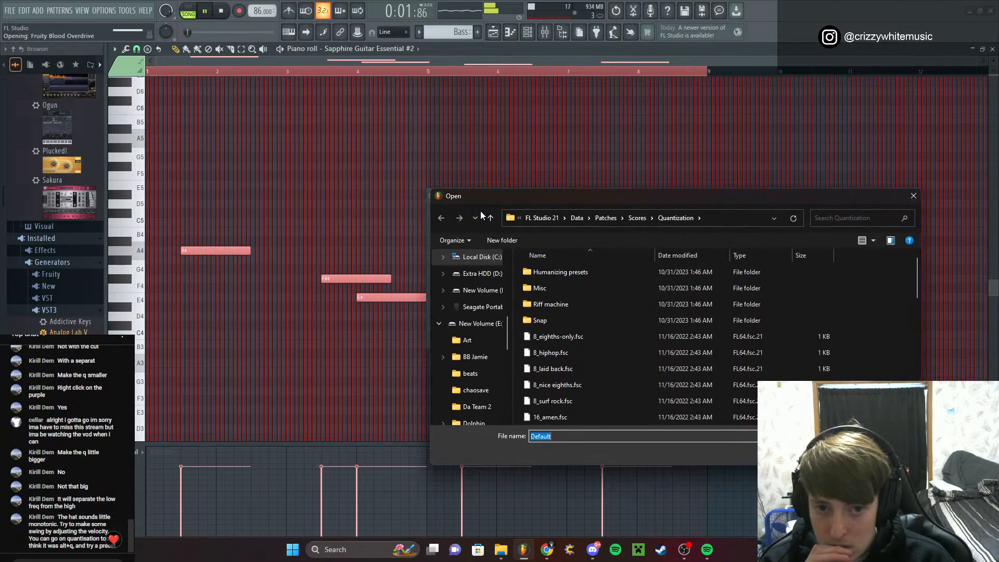
left_click(912, 197)
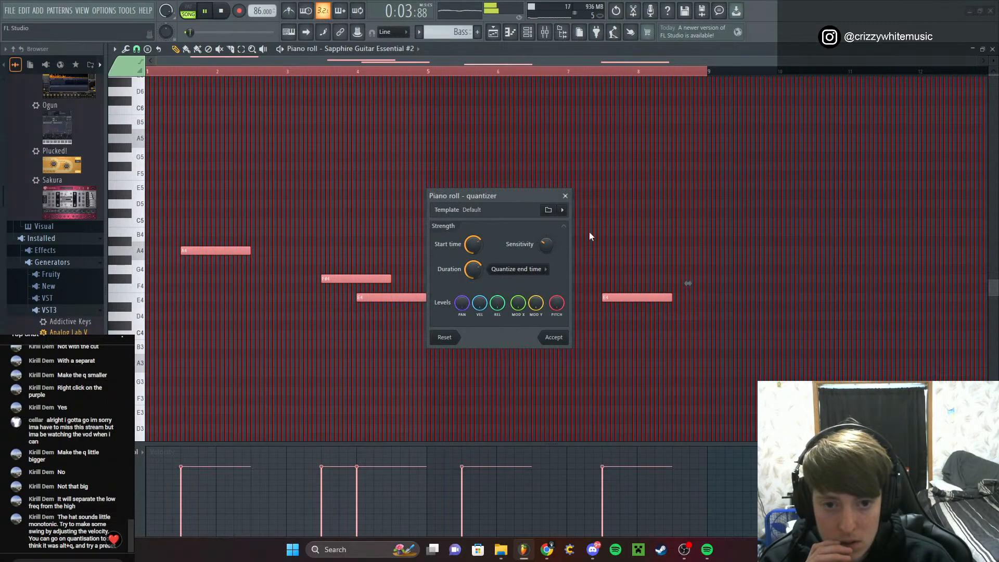
left_click(561, 212)
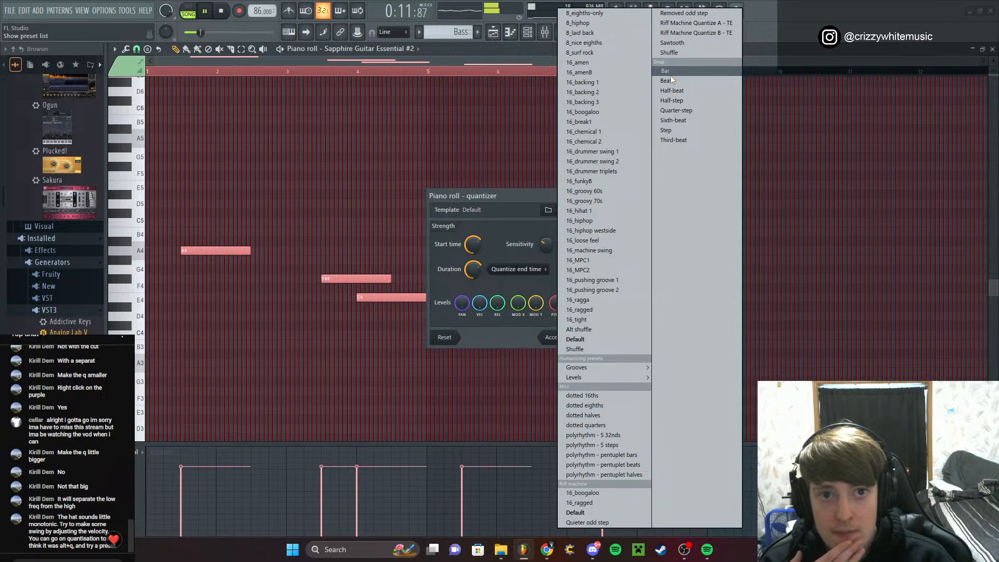
left_click(598, 52)
key("space")
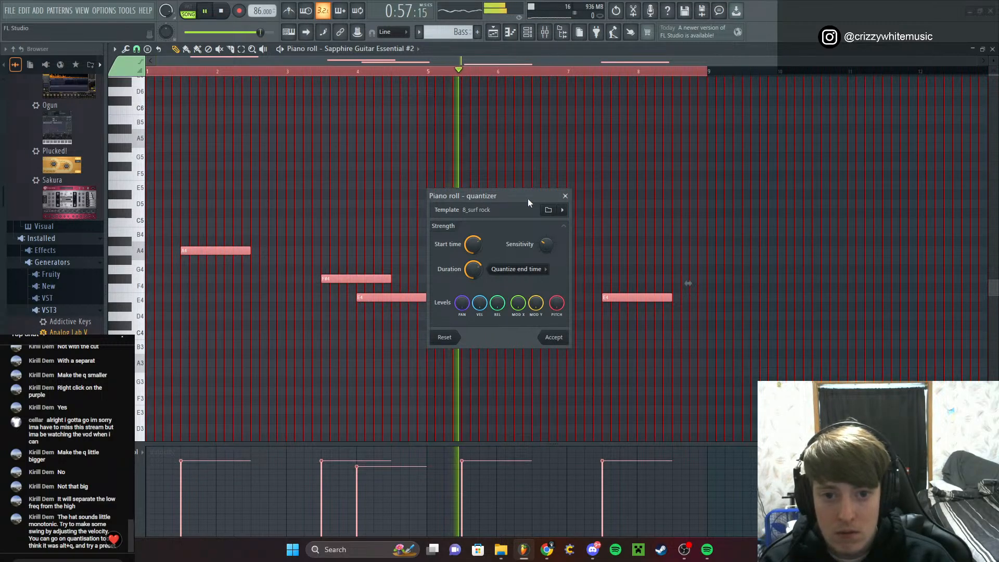
left_click(562, 210)
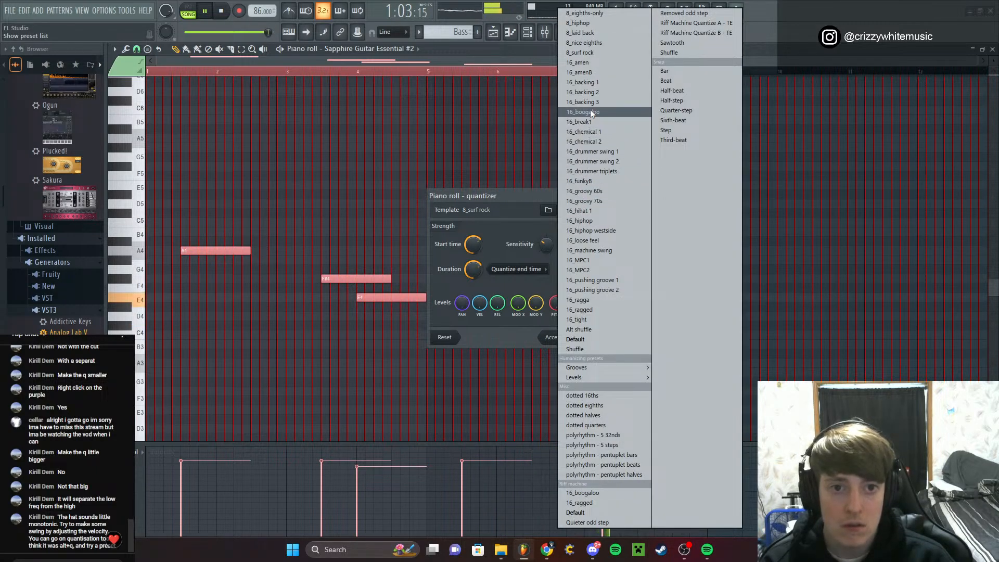
left_click(507, 134)
right_click(611, 156)
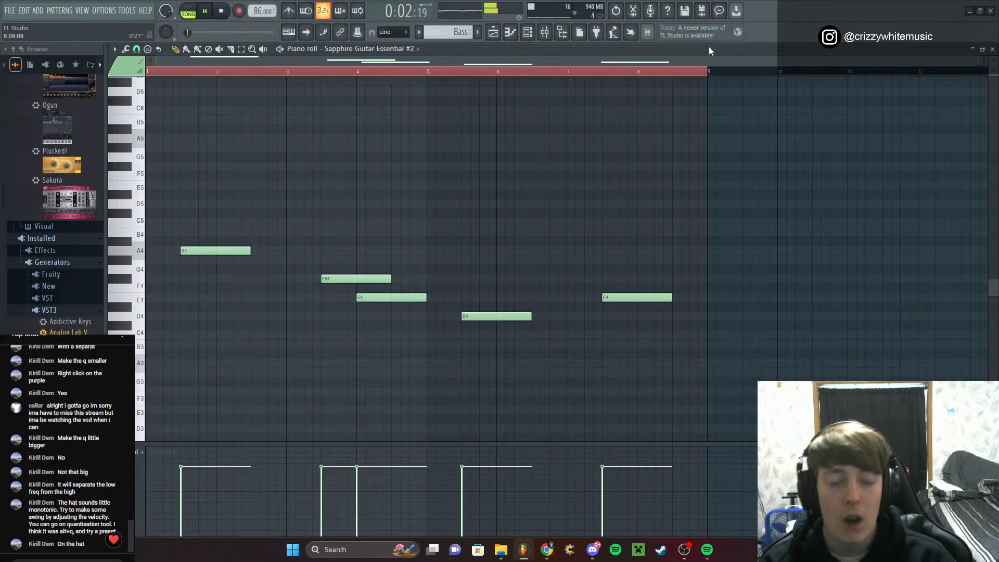
Open the Hihats pattern, quantize its notes with the 16_groovy 70s template and play it back
left_click(978, 51)
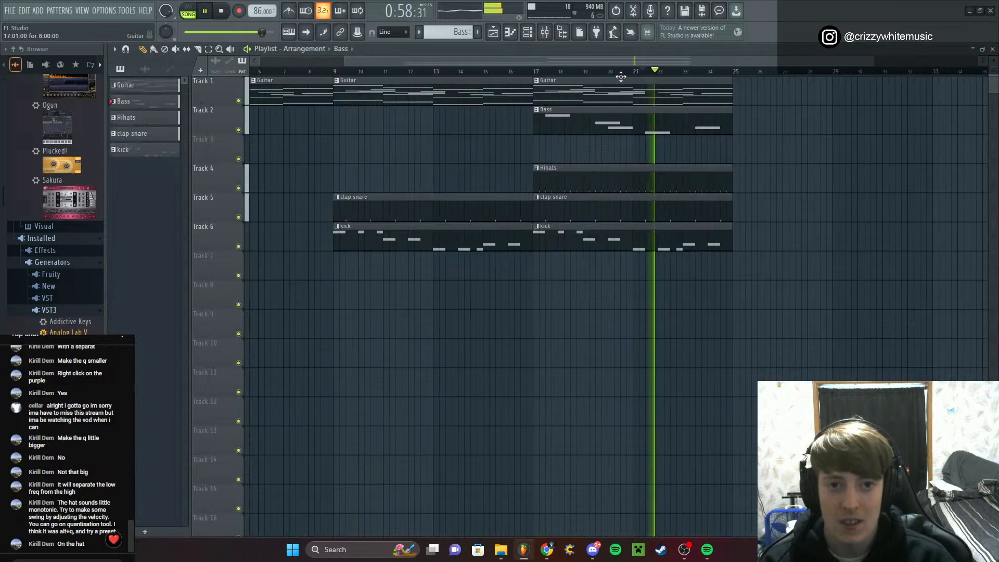
double_click(563, 175)
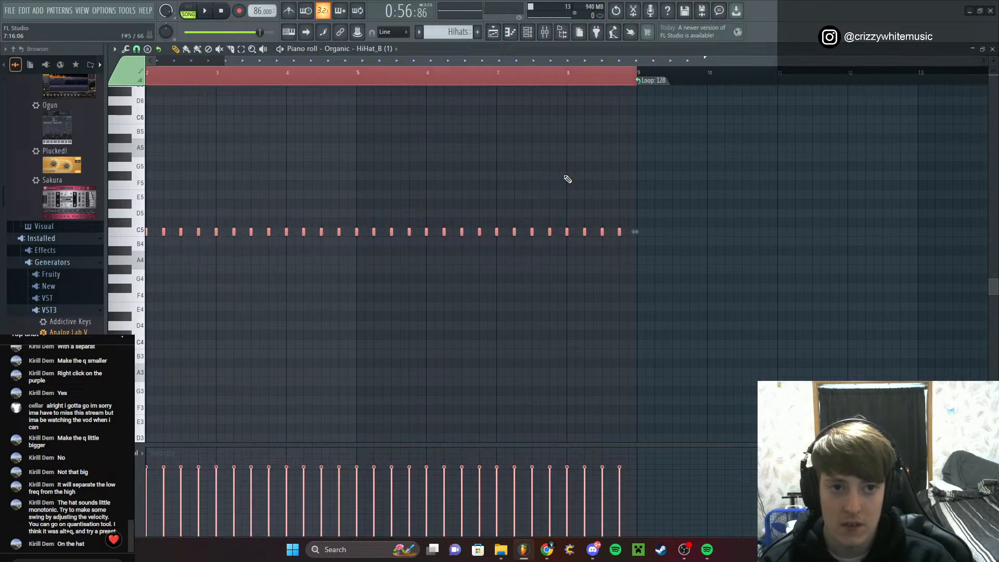
key("alt+q")
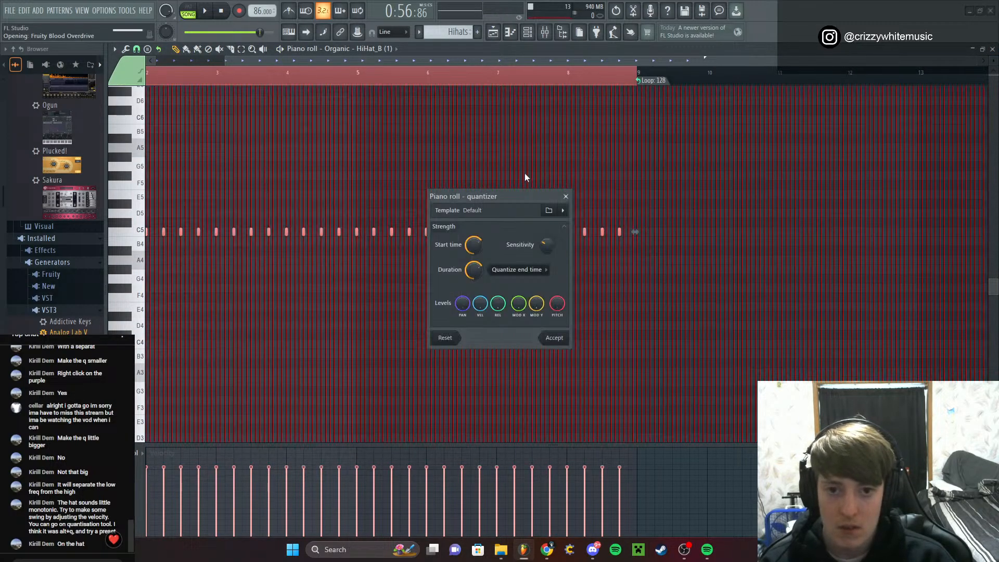
left_click(484, 215)
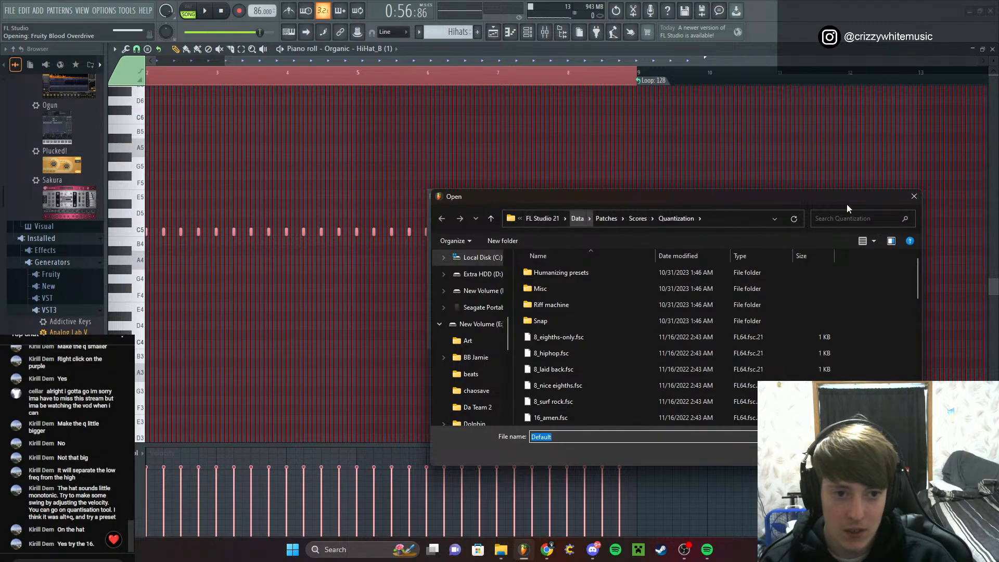
left_click(914, 197)
left_click(562, 210)
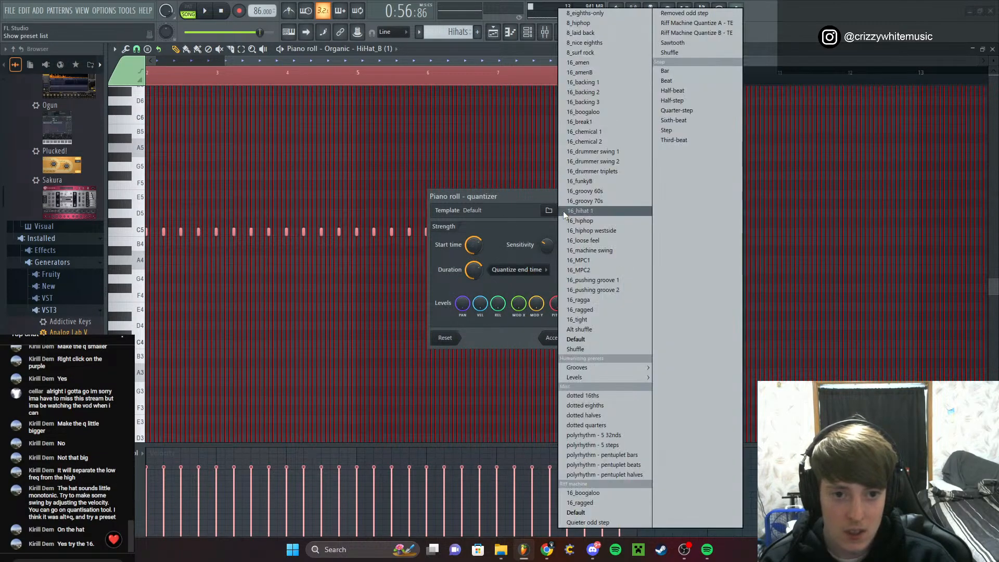
left_click(572, 203)
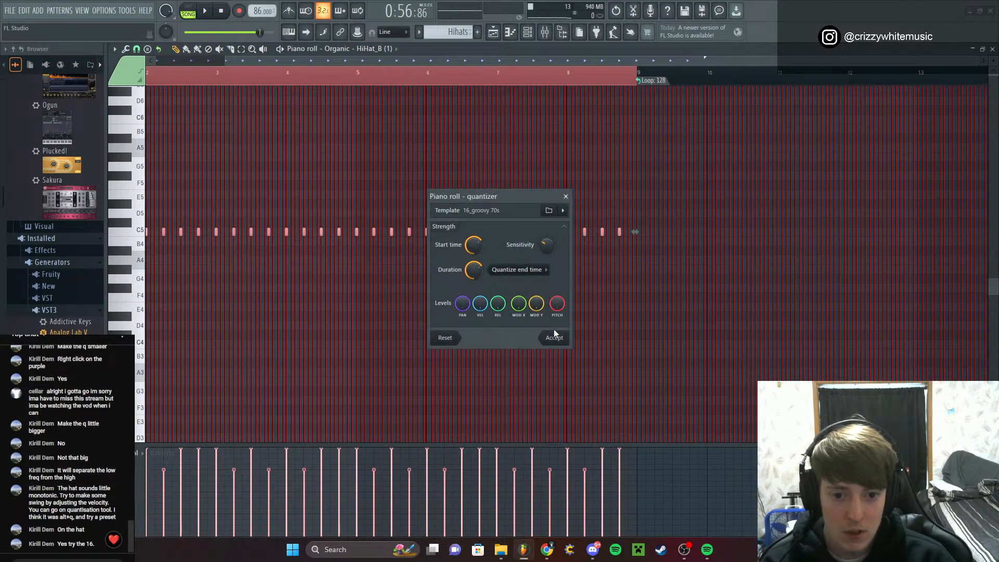
left_click(554, 339)
key("space")
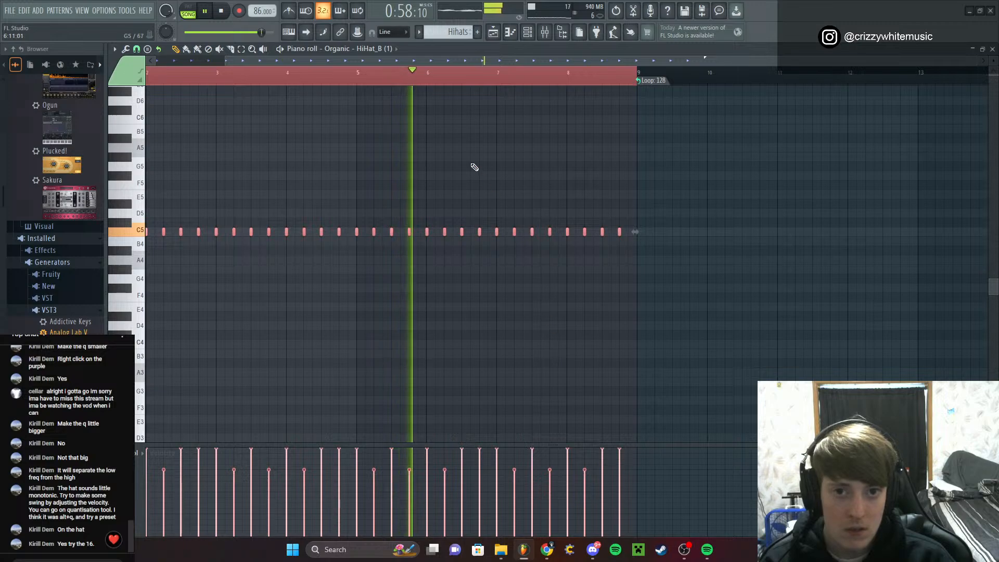
left_click(527, 33)
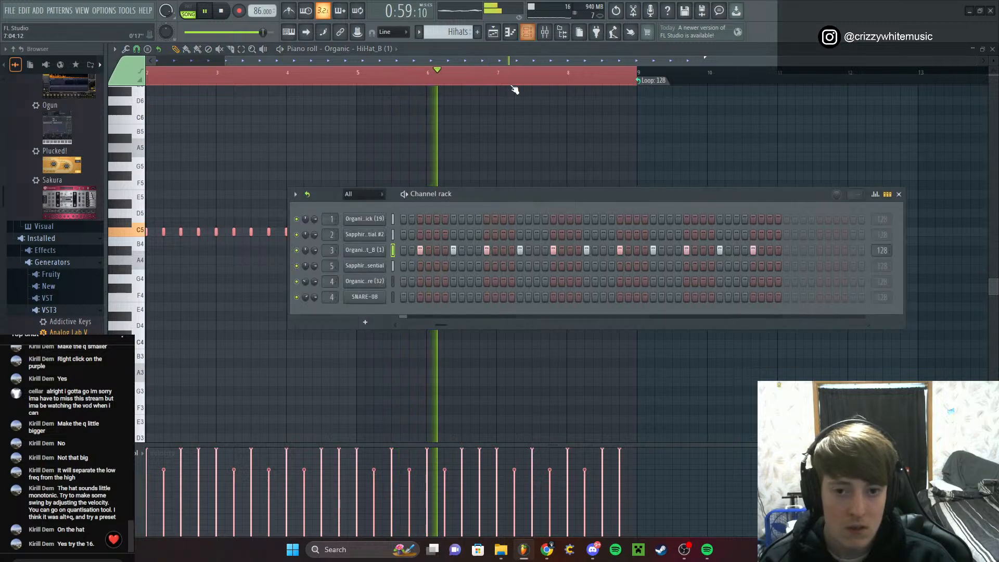
right_click(369, 252)
left_click(370, 253)
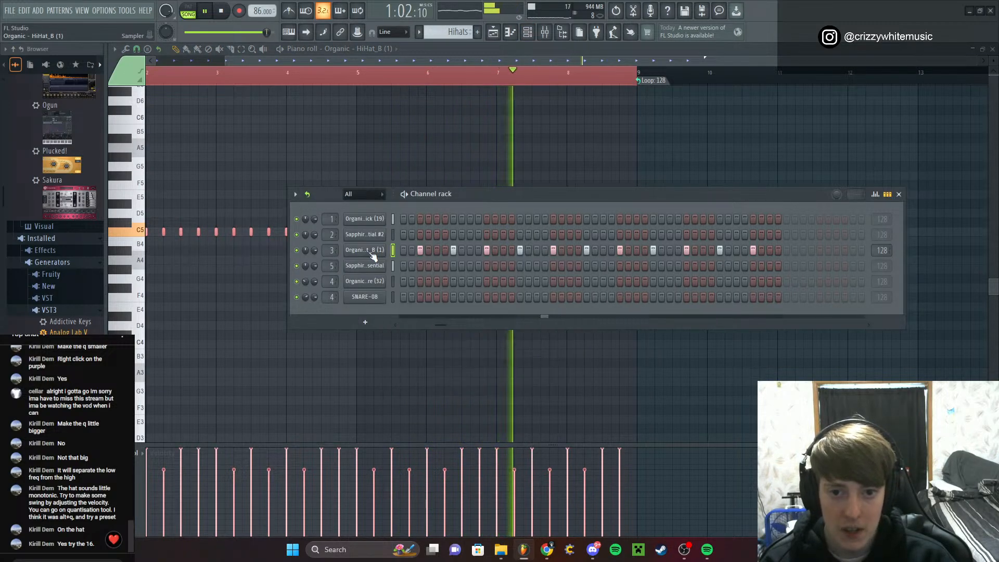
right_click(382, 144)
Try the 16_funkyB and 8_surf rock quantizer templates on all the hi-hat notes
key("ctrl+a")
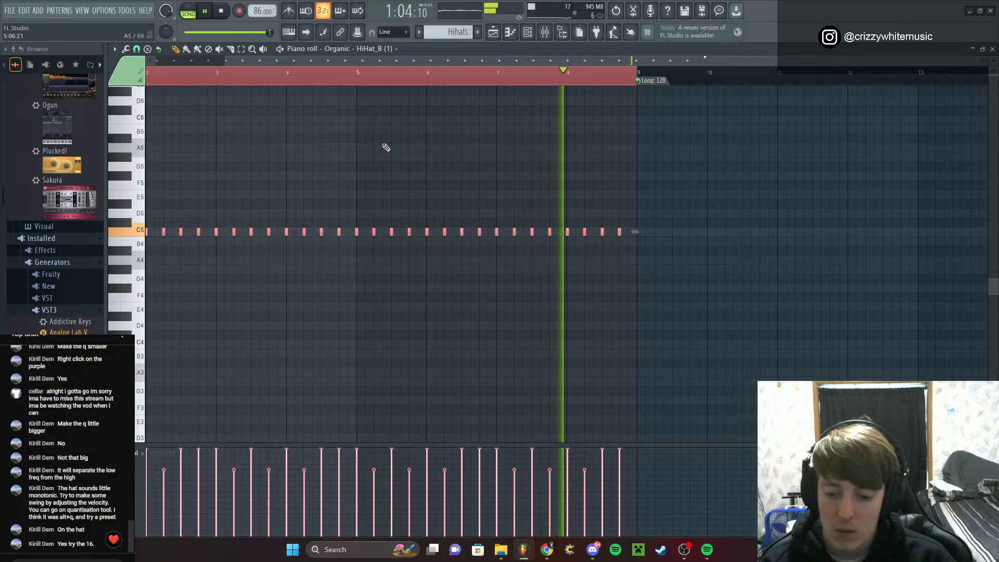
key("alt+q")
left_click(548, 210)
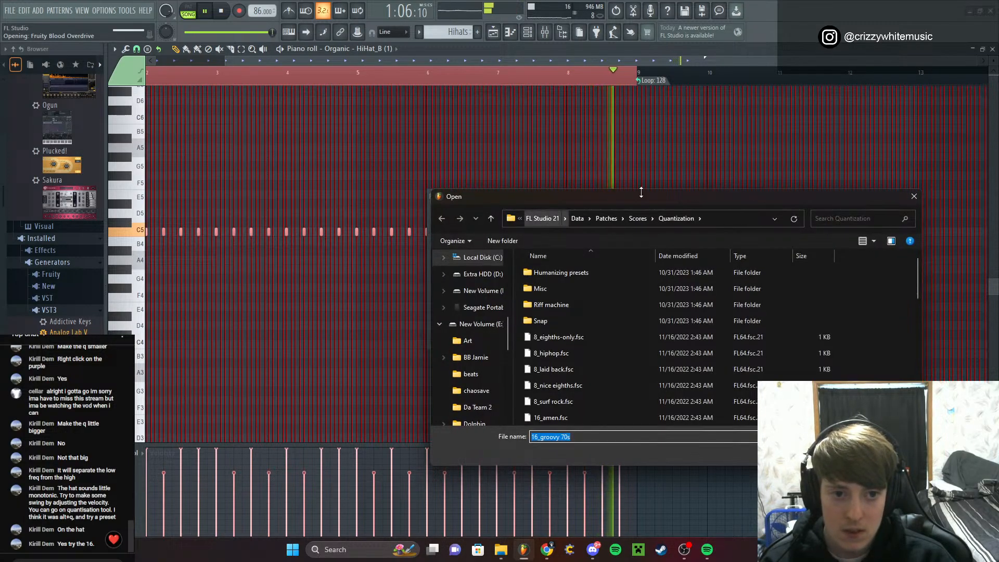
left_click(914, 196)
left_click(564, 210)
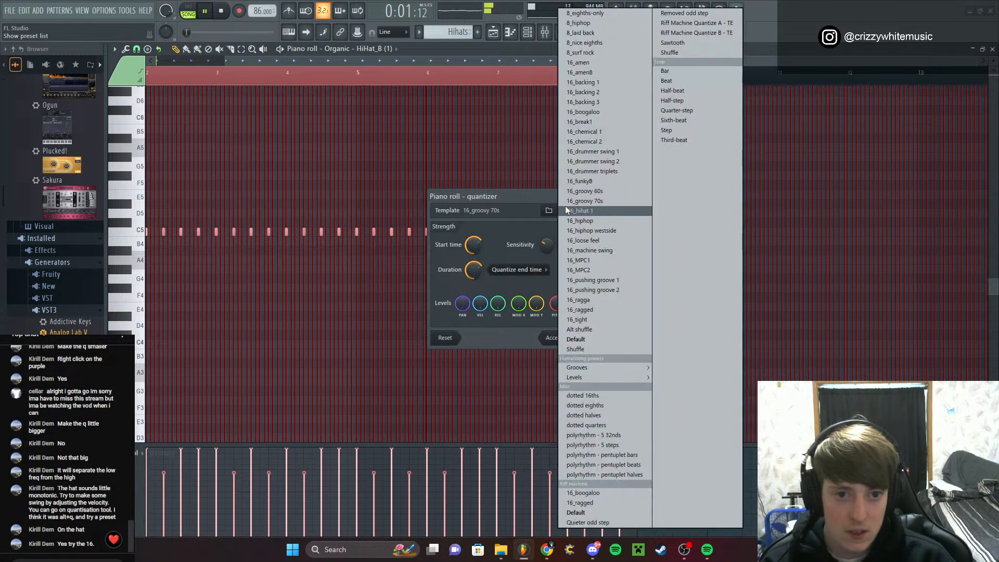
left_click(594, 181)
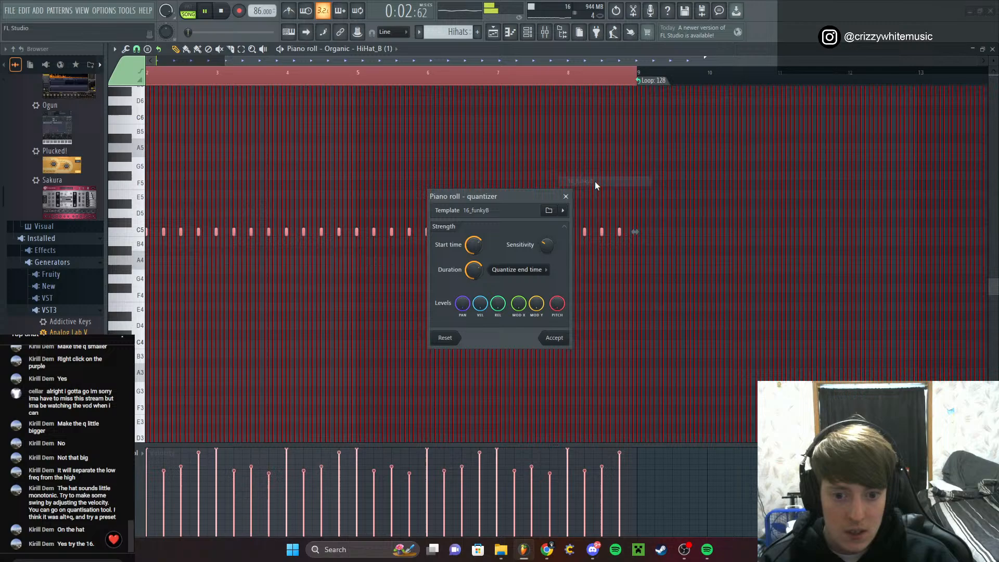
left_click(563, 210)
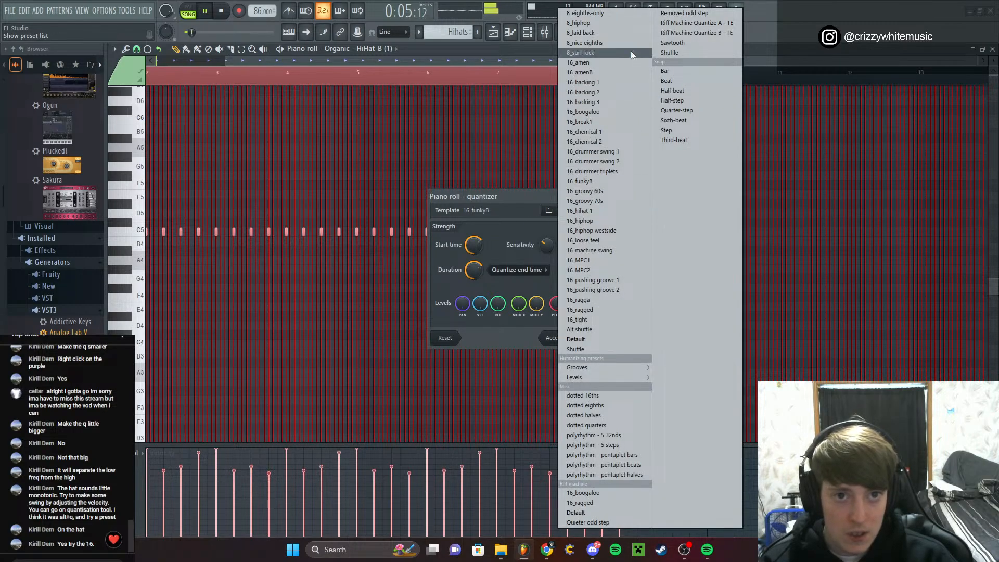
left_click(602, 53)
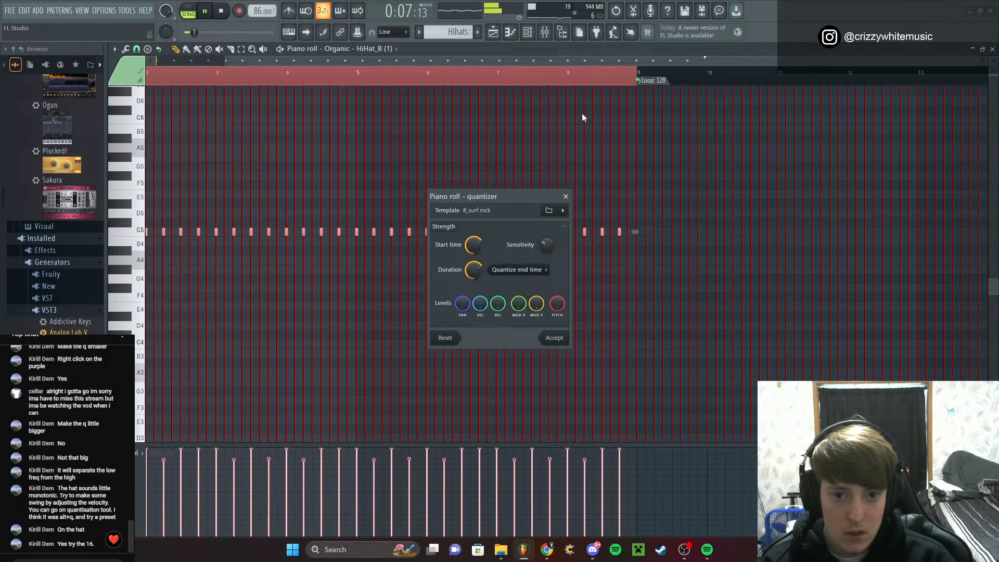
left_click(564, 210)
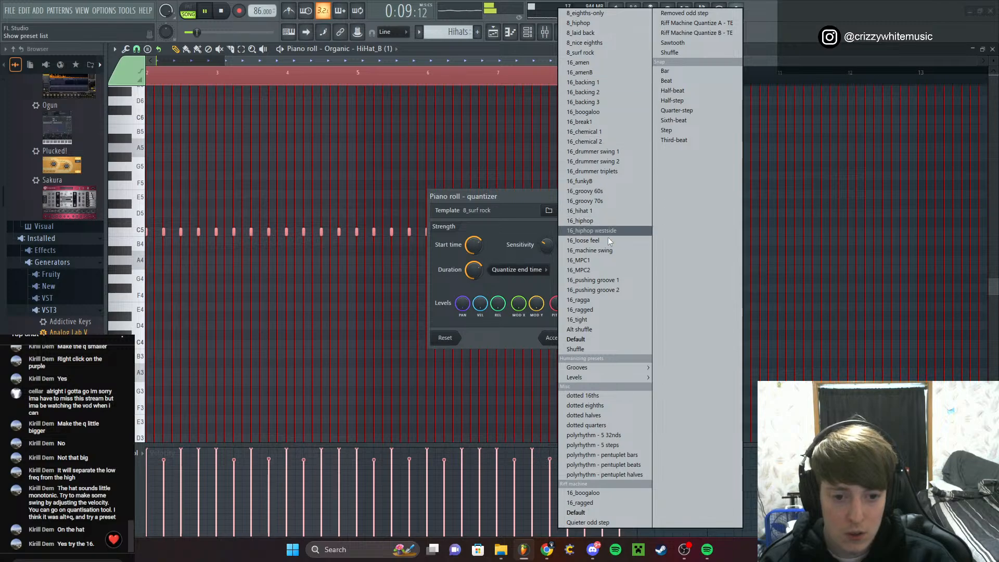
left_click(597, 174)
left_click(564, 196)
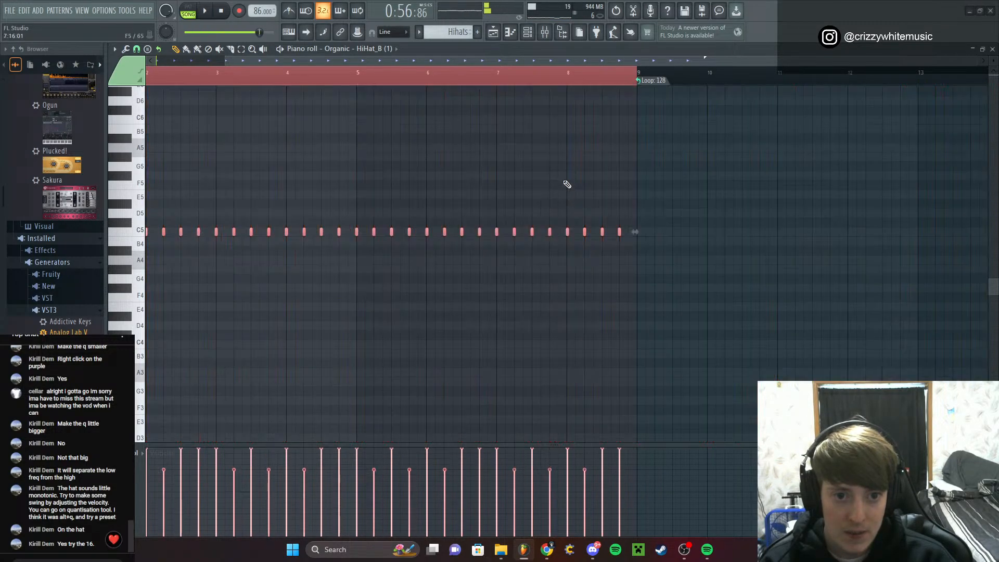
Lower the hi-hat velocities during playback, varying the first two bars and tapering the rest gently toward the end of bar 8
key("space")
left_click_drag(575, 61, 406, 99)
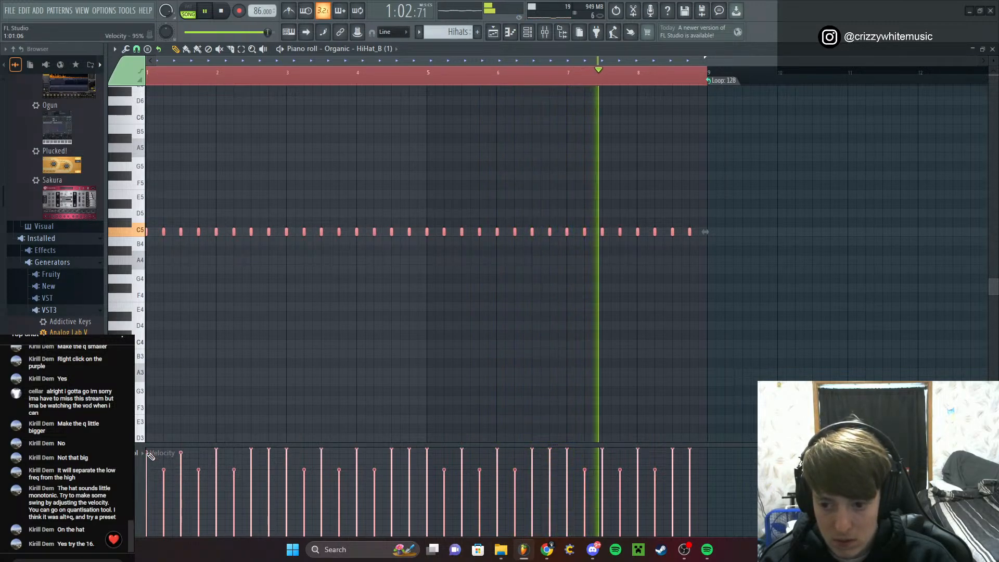
mouse_move(147, 453)
left_mouse_down()
mouse_move(147, 461)
mouse_move(180, 464)
left_mouse_up()
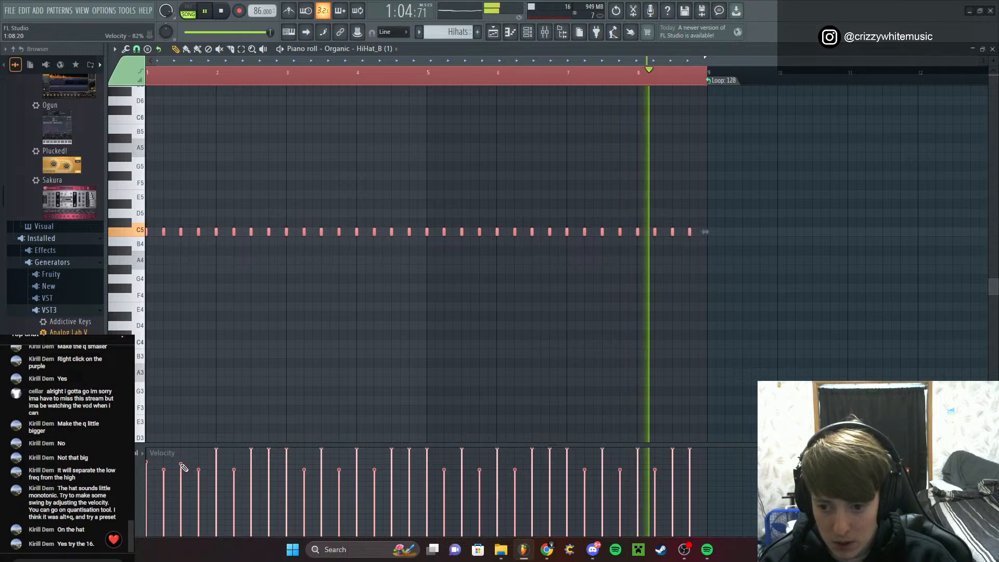
left_click(217, 461)
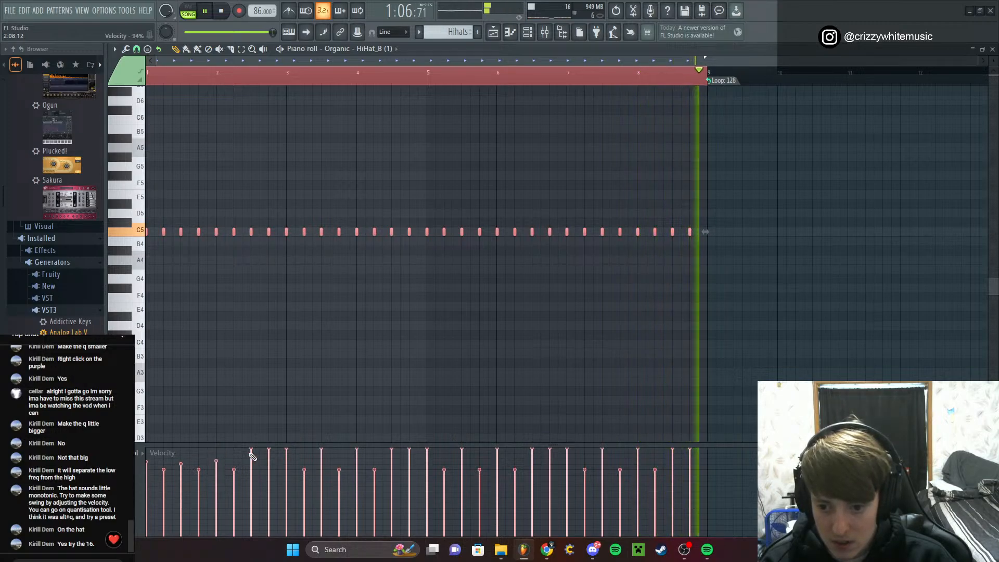
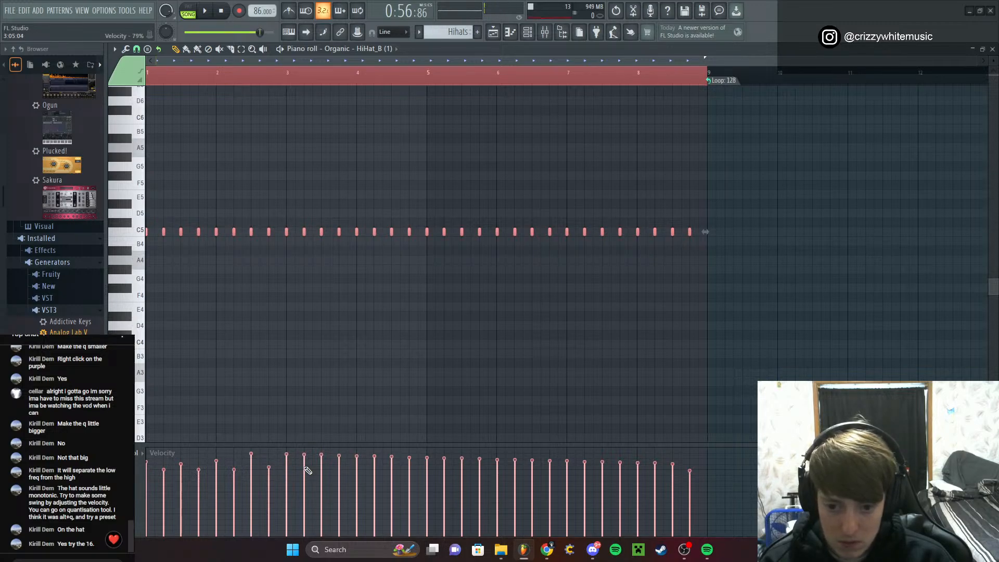
Play back the hi-hats with the revised velocities, stop, and set the playback position to bar 3 of the pattern
key("space")
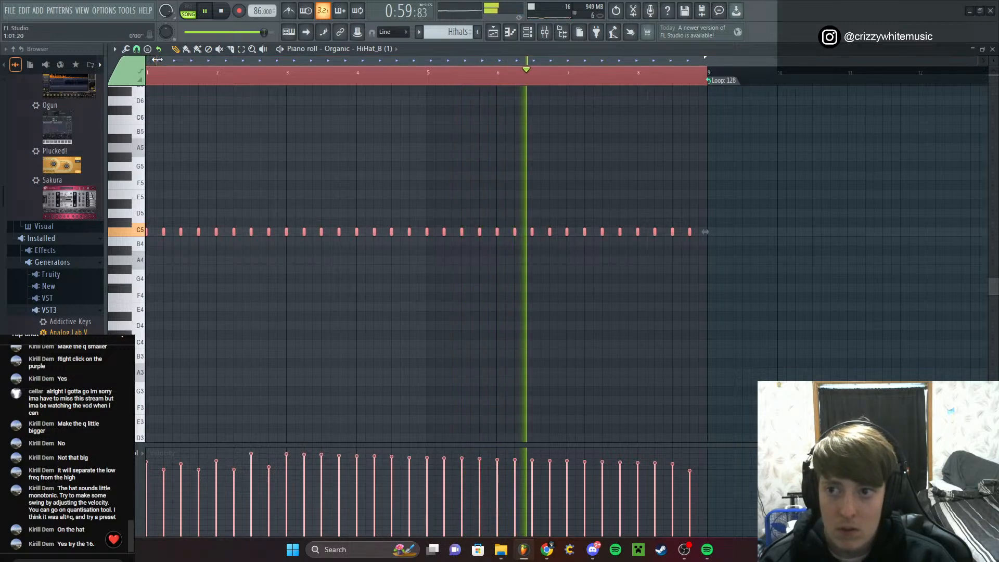
left_click(218, 14)
key("space")
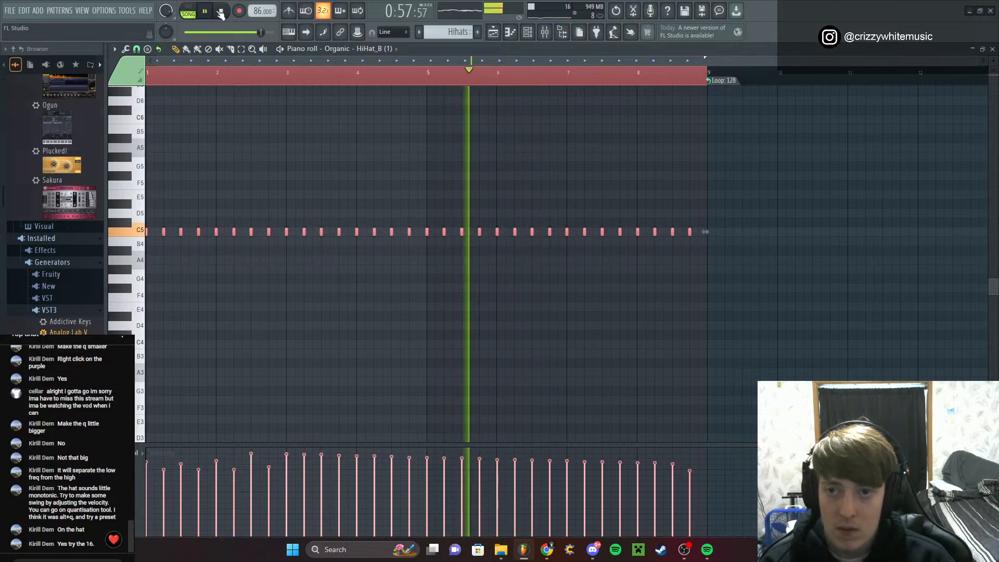
key("space")
left_click(287, 73)
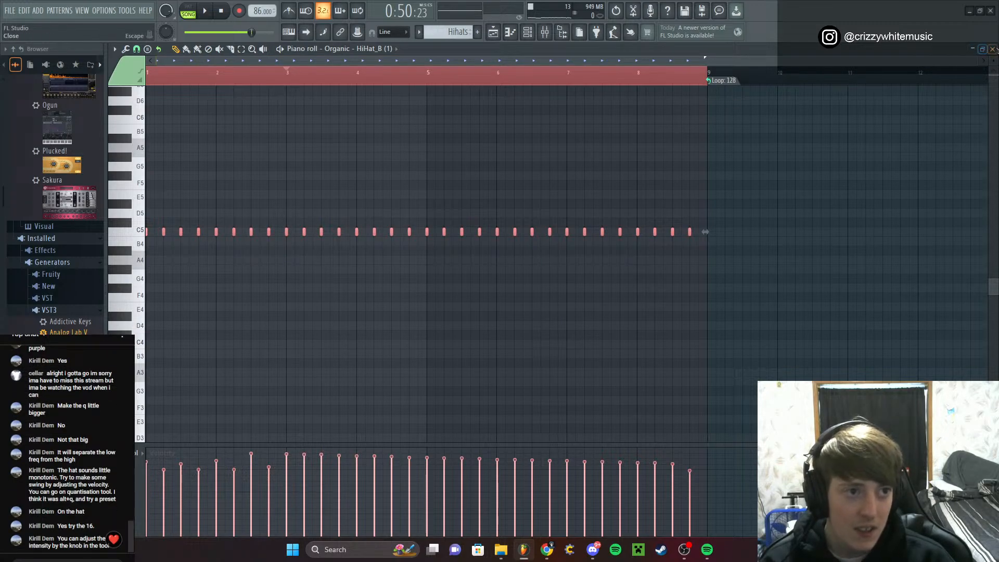
Return to the playlist and play the arrangement from about bar 16, leading into the hi-hat section
left_click(992, 49)
left_click(901, 194)
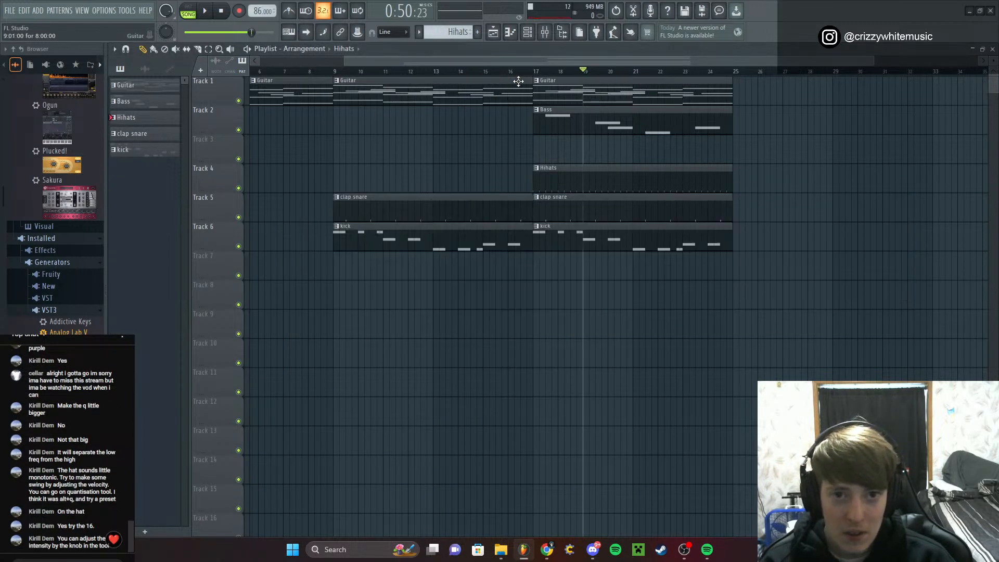
left_click(515, 71)
key("space")
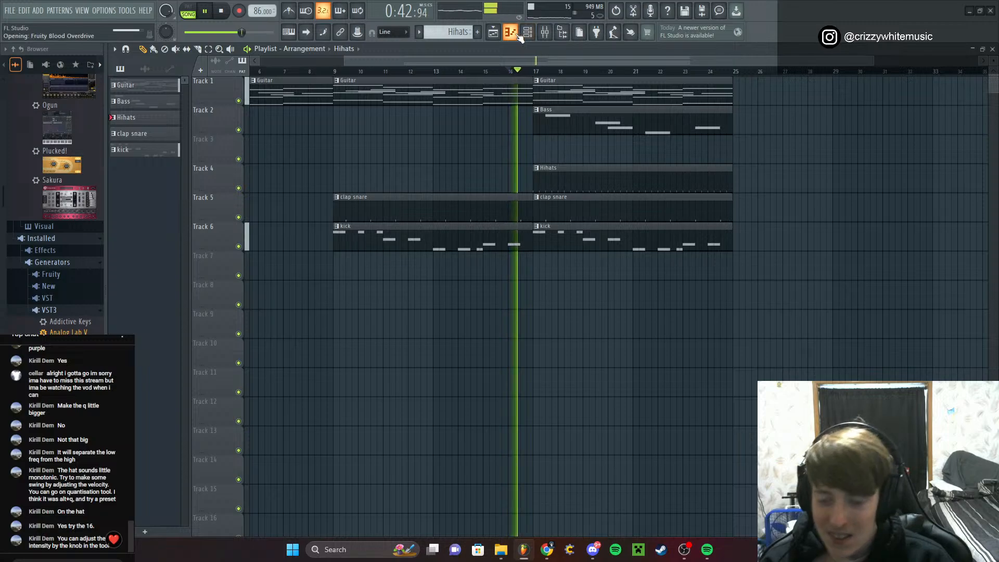
Reopen the hi-hat piano roll and lower the velocities of several notes in bars 3 and 4 to about 80–84%
key("F7")
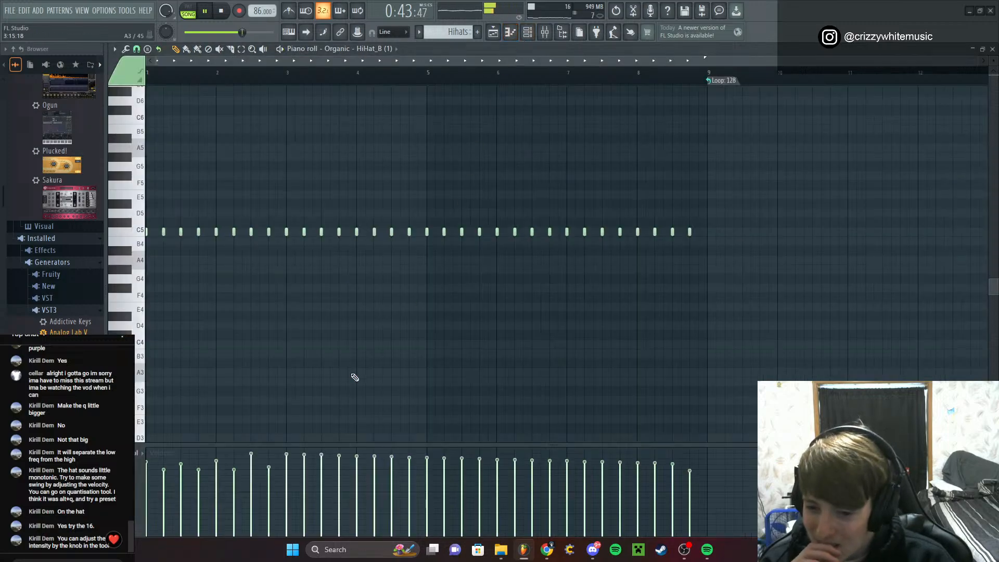
left_click(304, 467)
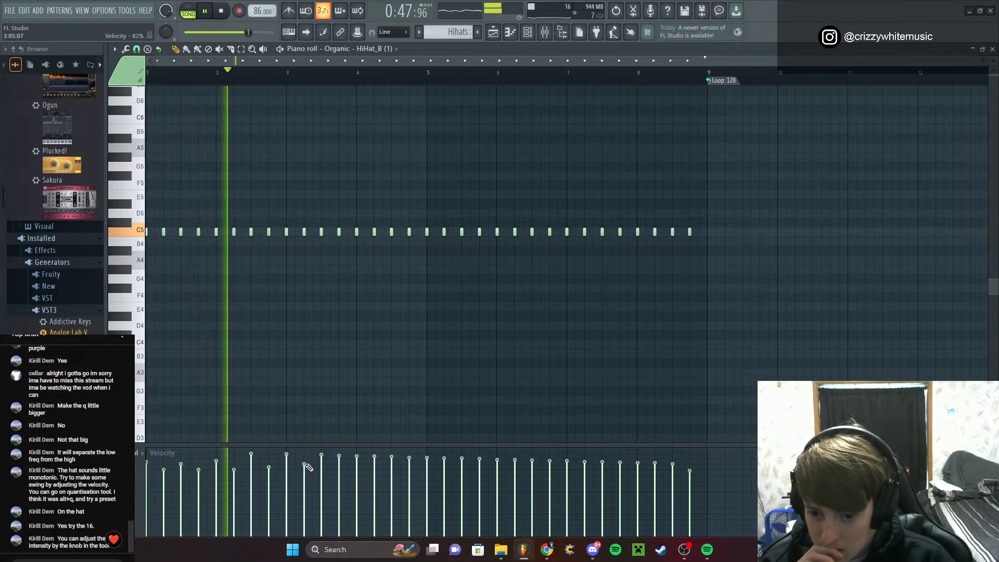
left_click(340, 464)
left_click(357, 459)
left_click(357, 462)
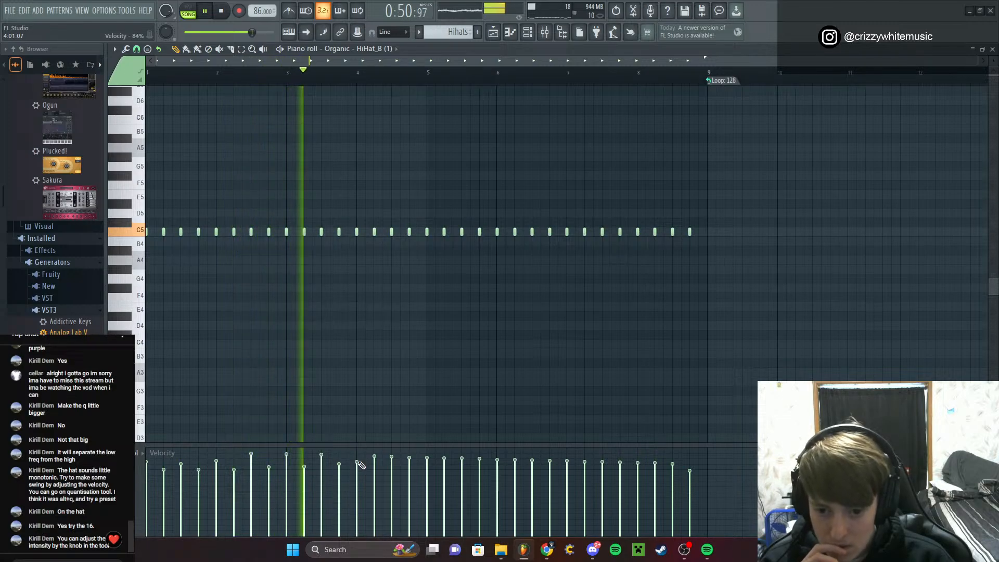
left_click(374, 460)
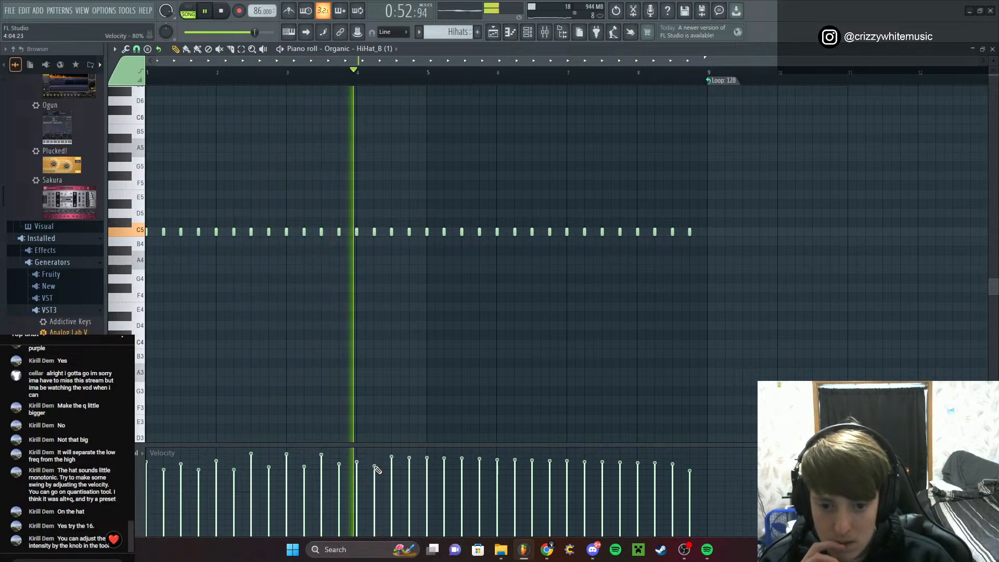
left_click(375, 468)
left_click(410, 464)
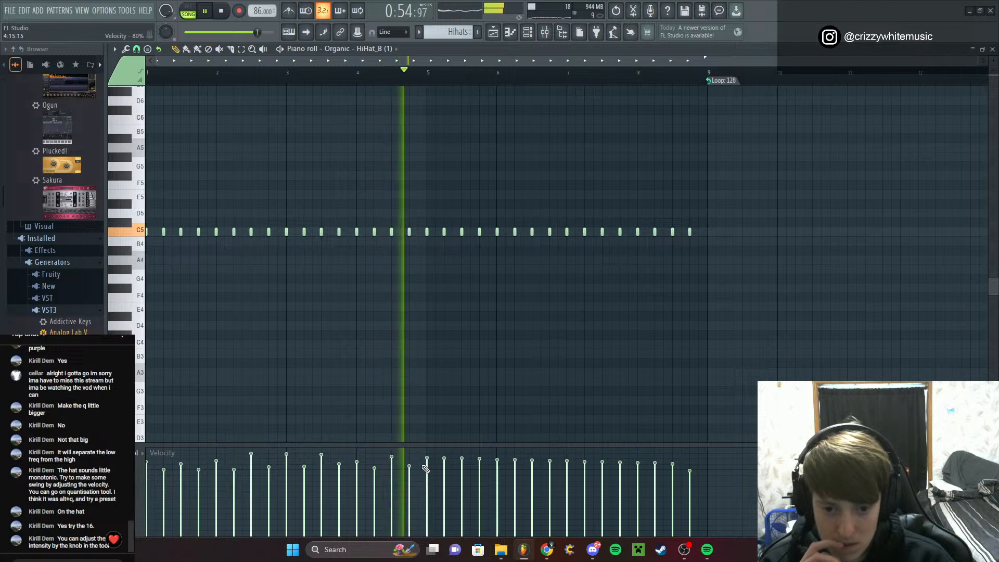
Lower every second hi-hat velocity from bar 5 to bar 8 to between about 69% and 80%
left_click(444, 465)
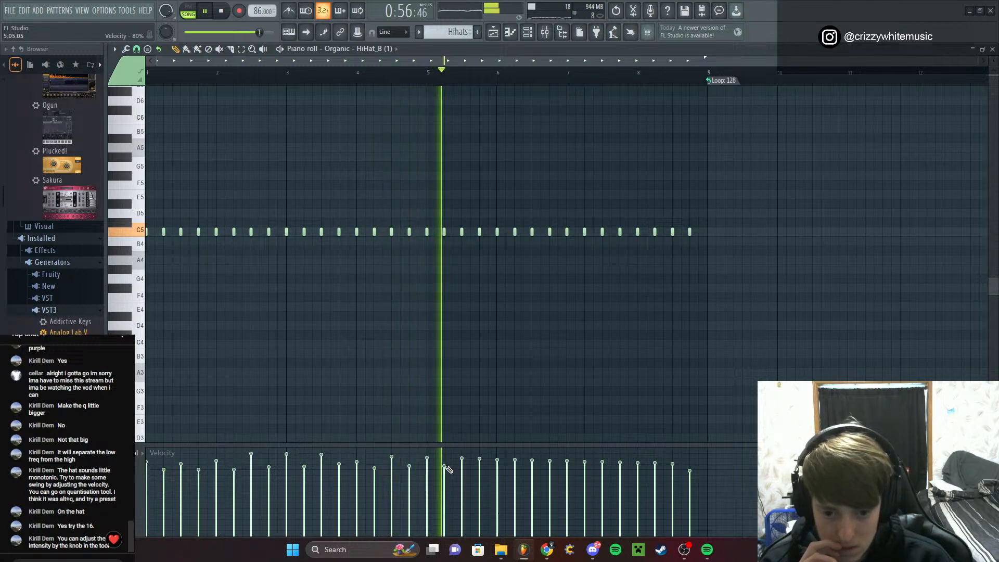
left_click(479, 471)
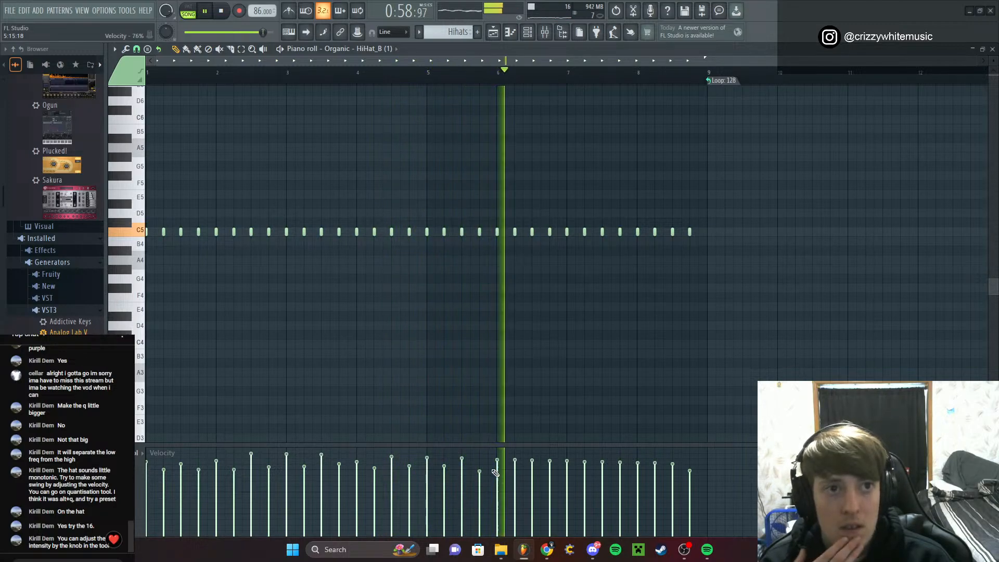
left_click(514, 471)
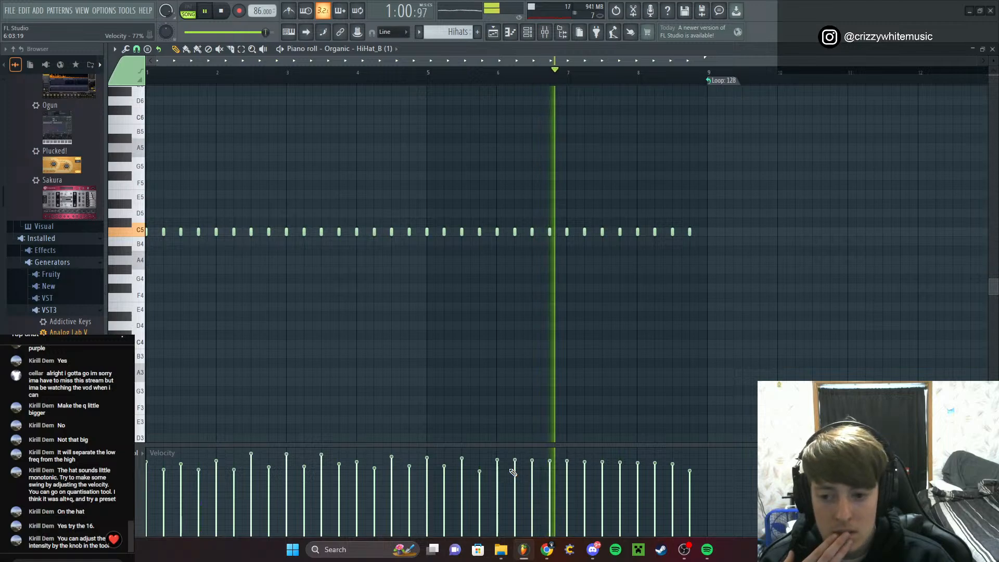
left_click(550, 470)
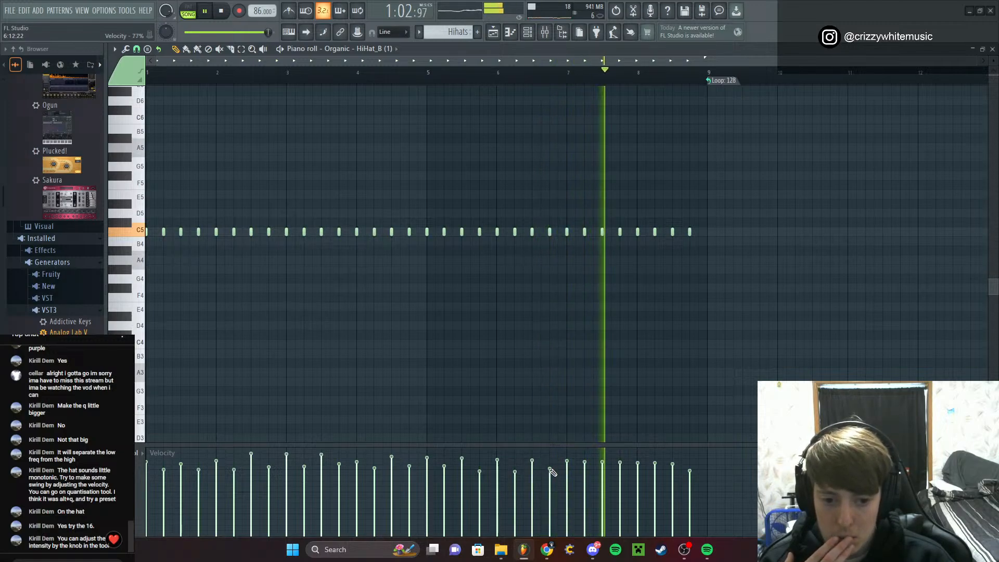
left_click(584, 470)
left_click(619, 475)
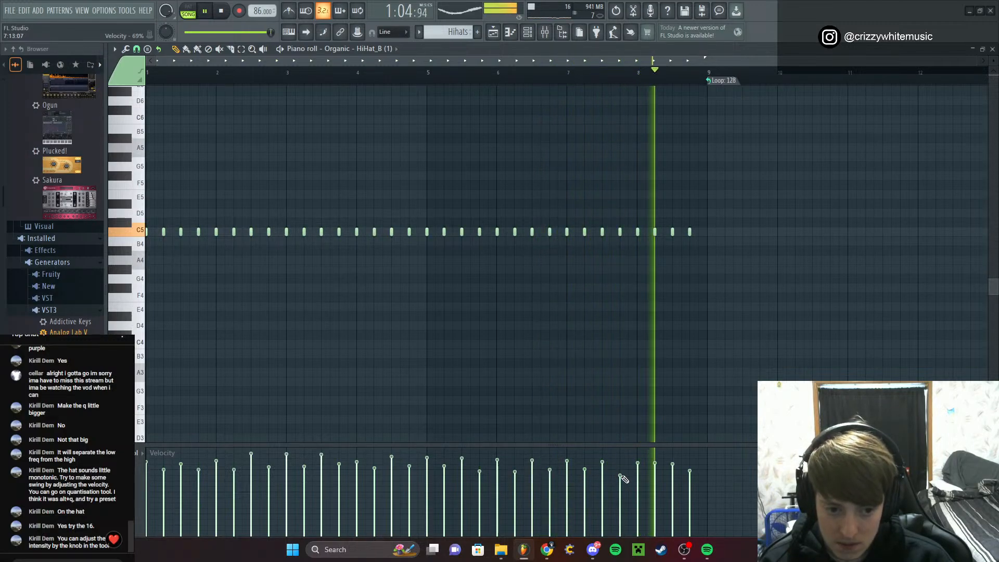
left_click(654, 470)
Try the quantizer's 16_groovy 70s template on the whole selection of re-levelled hi-hat notes
key("ctrl+a")
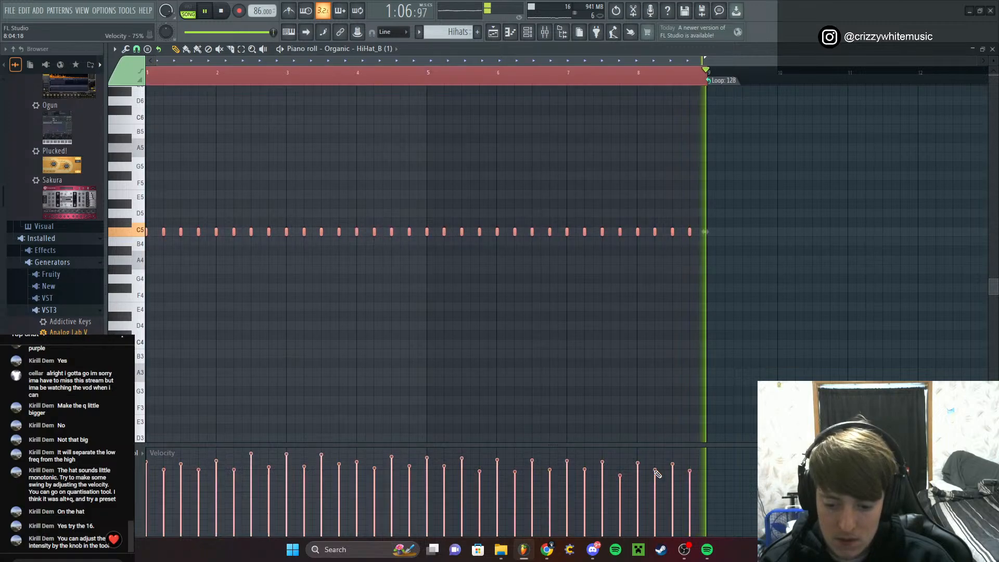
key("alt+q")
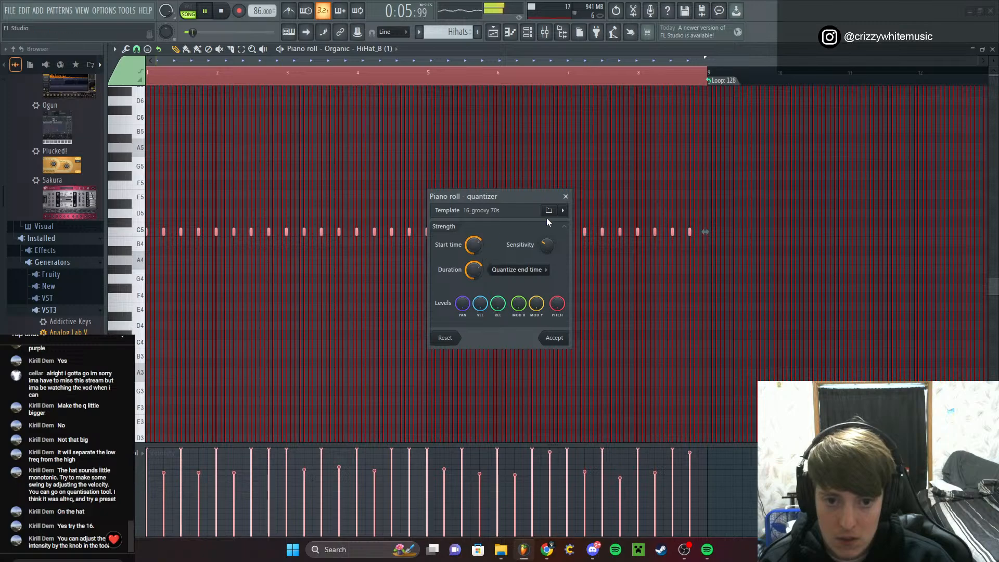
left_click(566, 199)
Delete all the hi-hat notes, undo the deletion and deselect the notes
key("Delete")
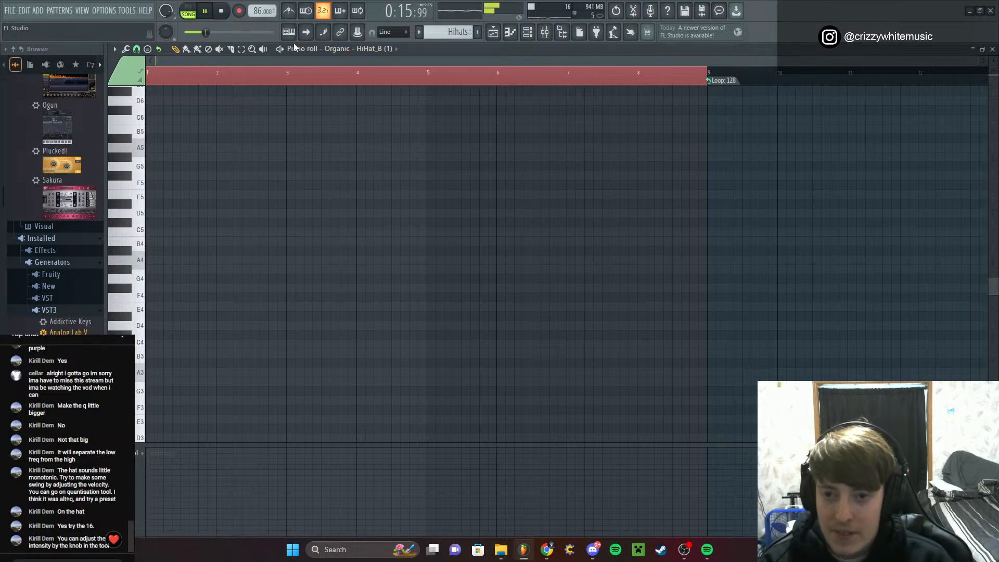
key("ctrl+r")
left_click(488, 10)
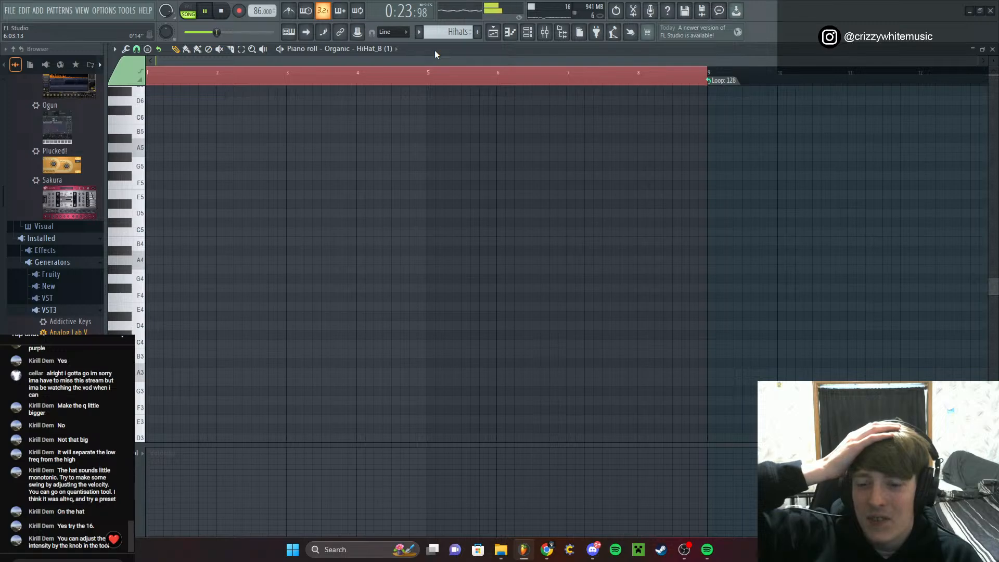
key("ctrl+z")
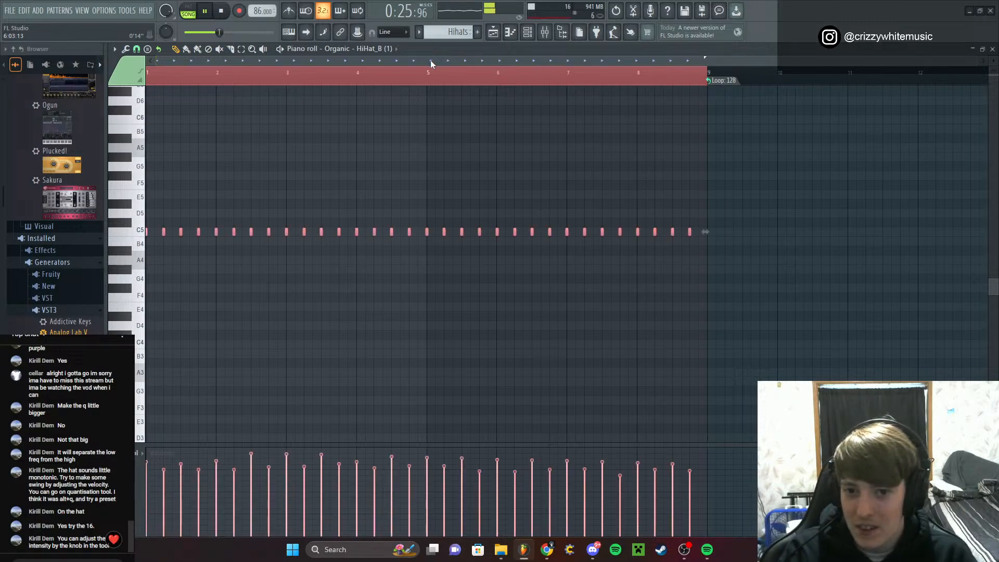
key("ctrl+d")
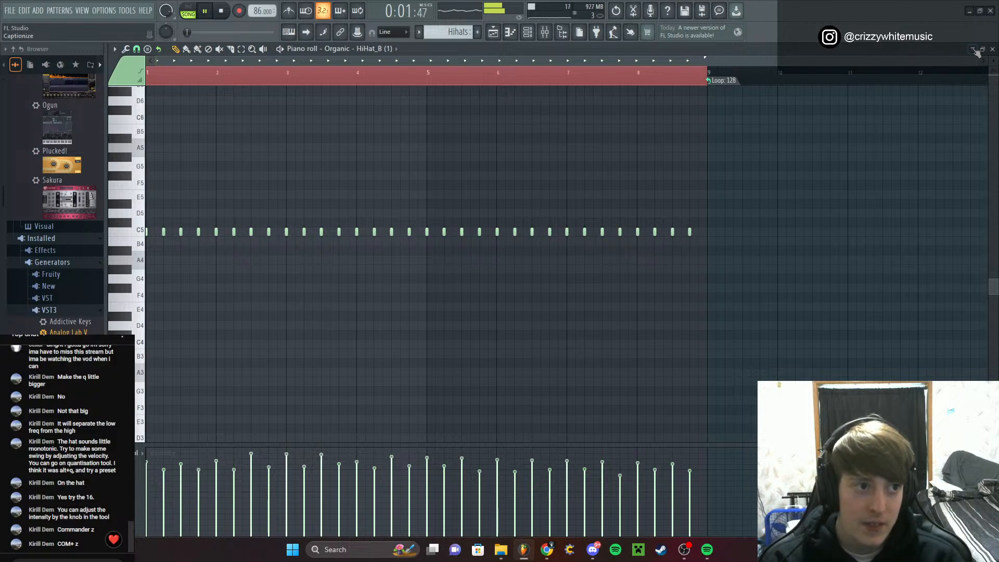
Create a new pattern named Ambient Pad and place it on Track 3 at bar 17 of the playlist
left_click(992, 49)
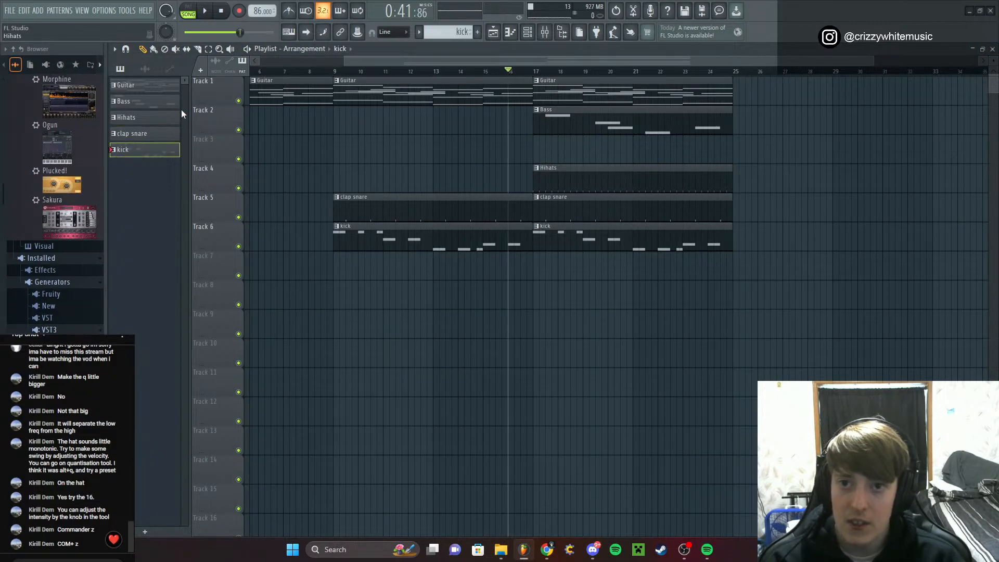
left_click(478, 33)
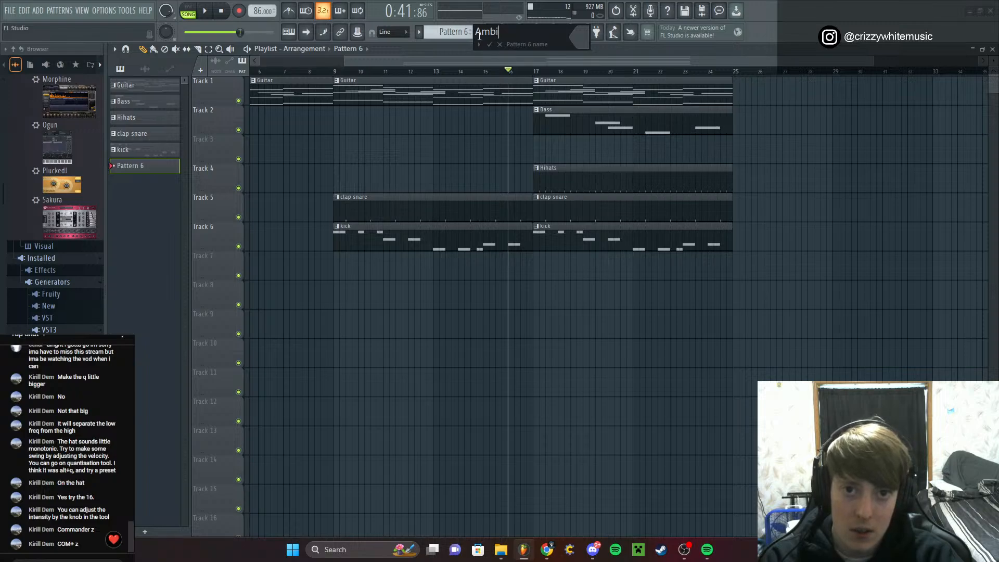
type("Ambient Pad")
key("Return")
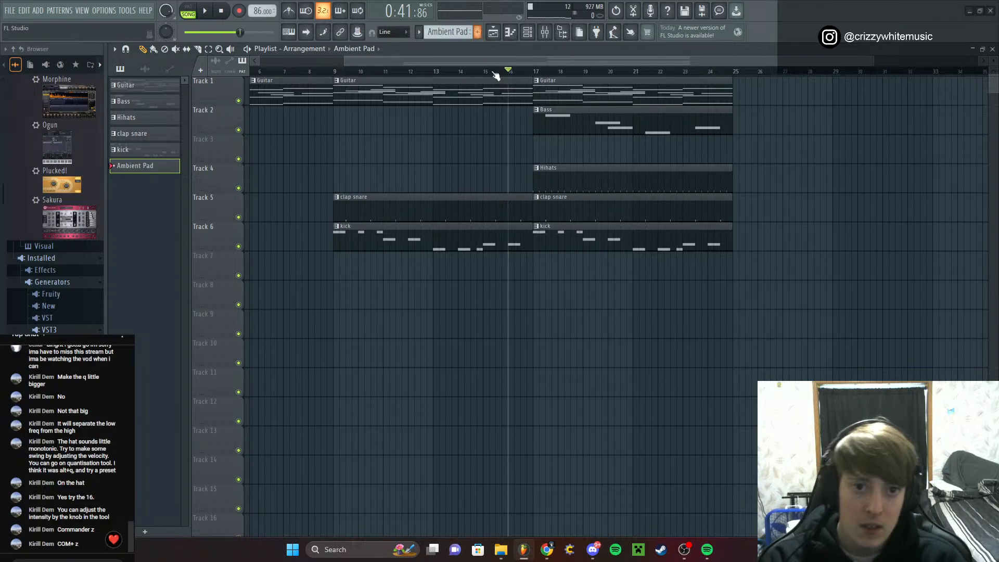
left_click(556, 151)
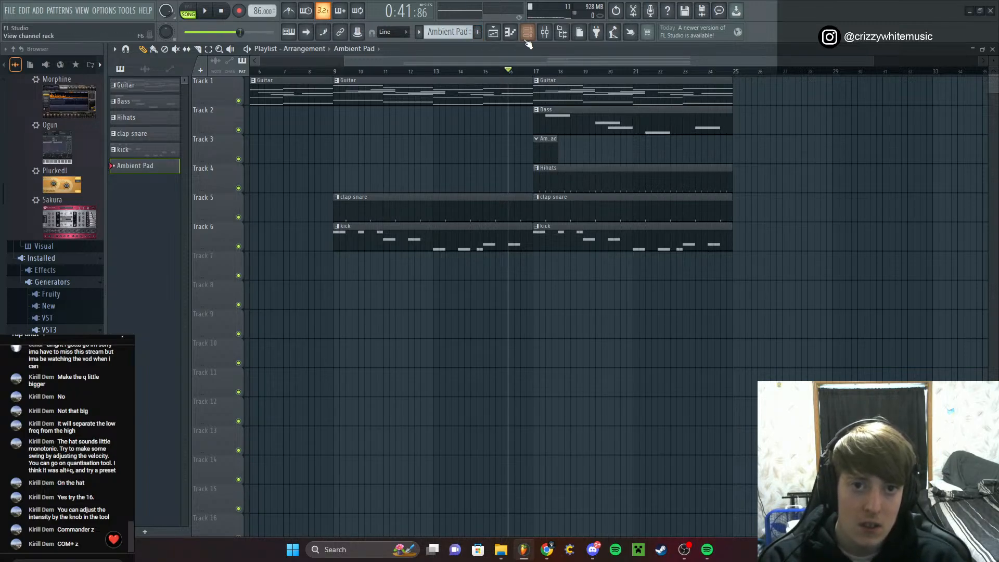
Add the Analog Lab V VST3 generator to the channel rack as a new channel and move its window clear
key("F6")
scroll(63, 215, "down", 6)
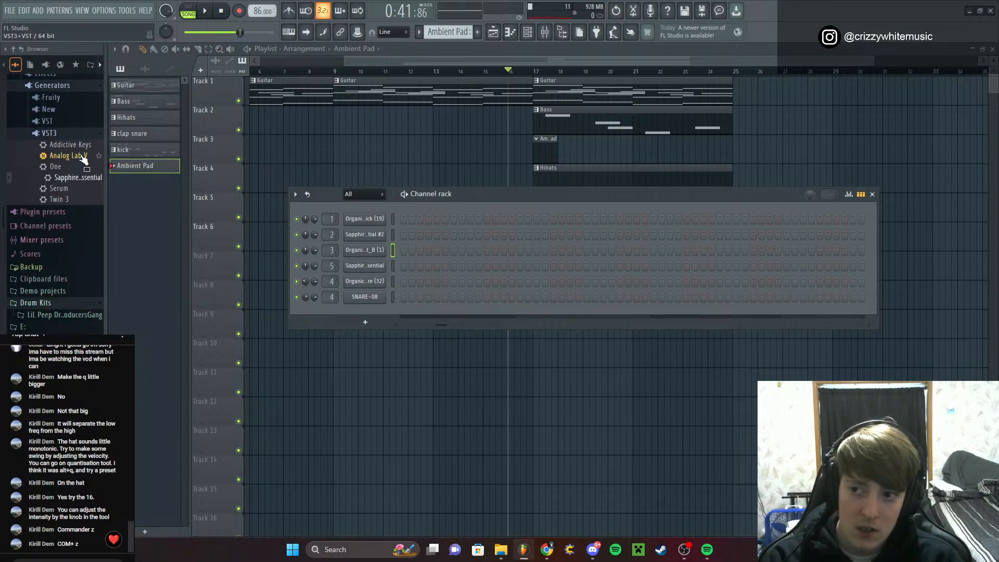
left_click_drag(72, 155, 355, 305)
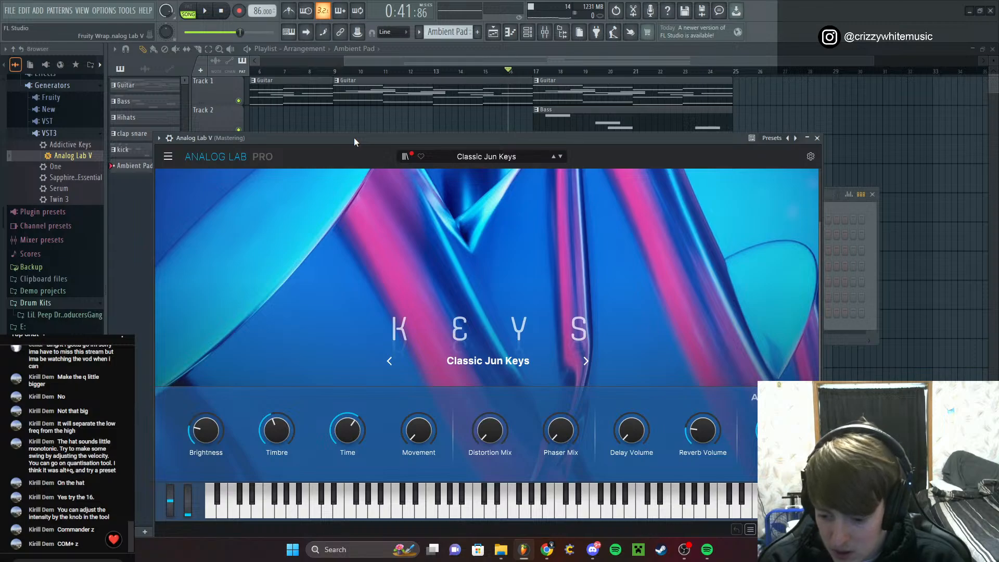
left_click_drag(354, 137, 472, 95)
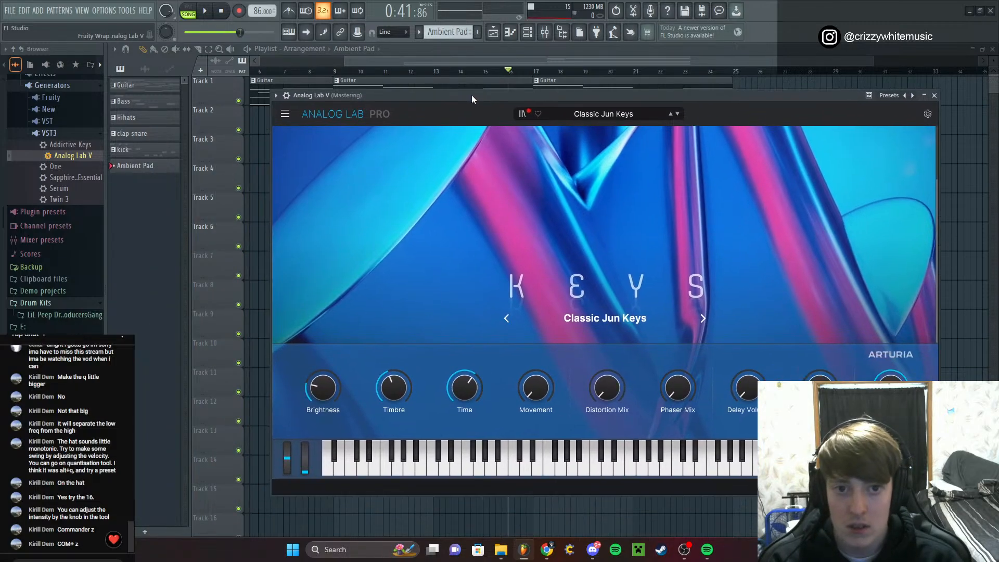
Filter the Analog Lab V presets to Pad sounds, load Cinema Strings Pad and close the plugin window
left_click(522, 114)
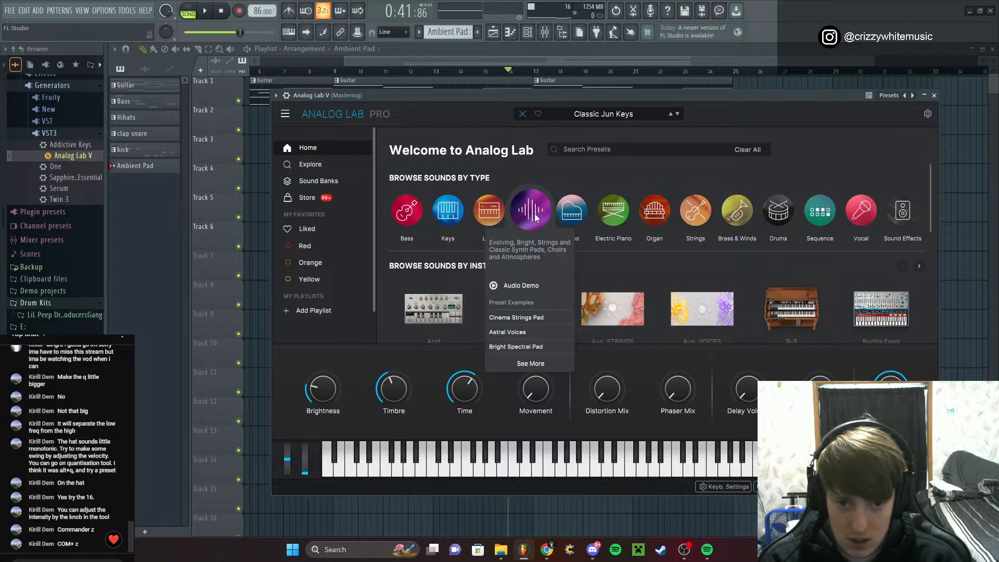
left_click(530, 224)
left_click(535, 214)
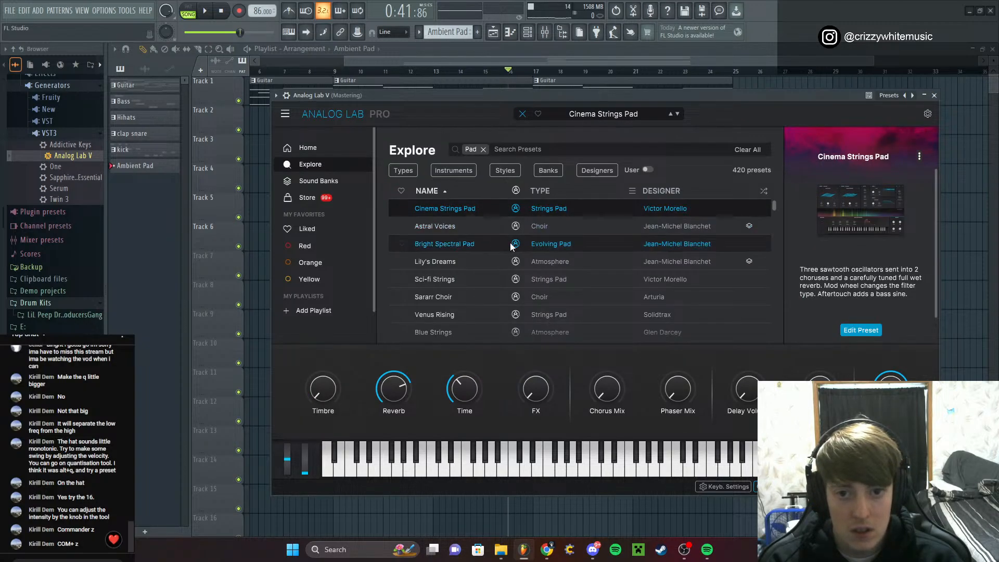
scroll(496, 249, "down", 3)
scroll(496, 249, "down", 1)
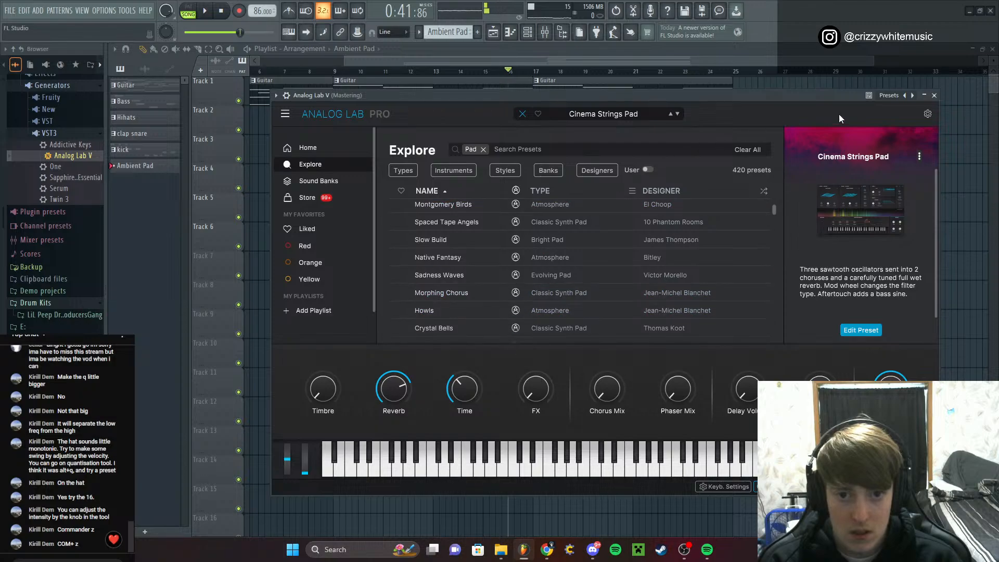
left_click(934, 96)
left_click(873, 194)
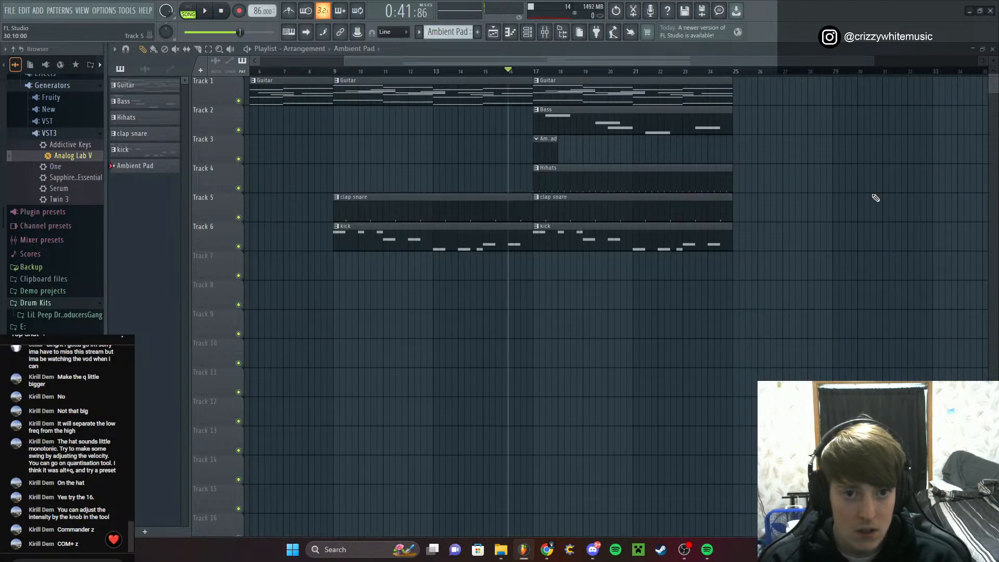
Copy the four lowest long notes (A4, F#4, D4 and E4) from the Guitar pattern's piano roll
double_click(554, 153)
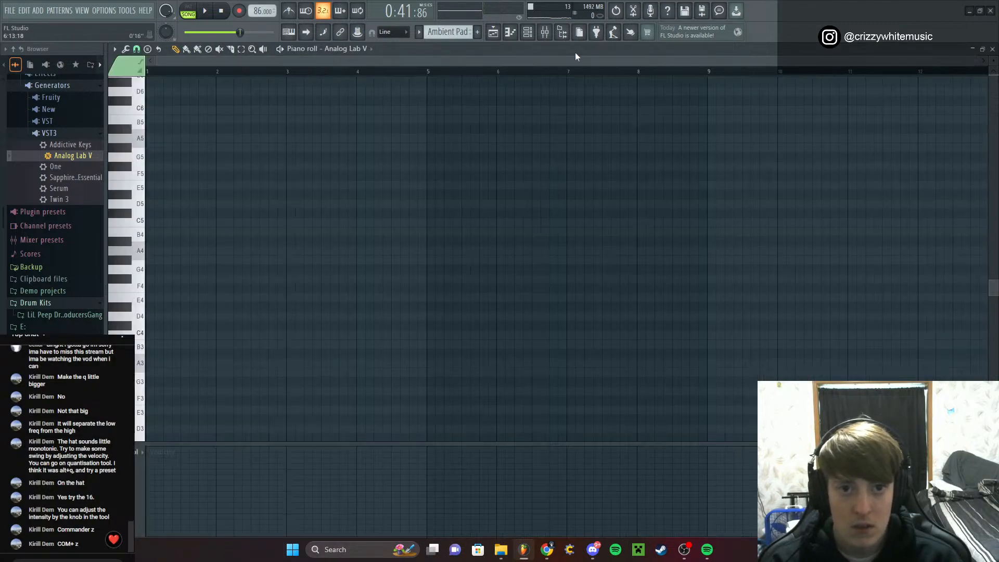
left_click(992, 50)
double_click(597, 102)
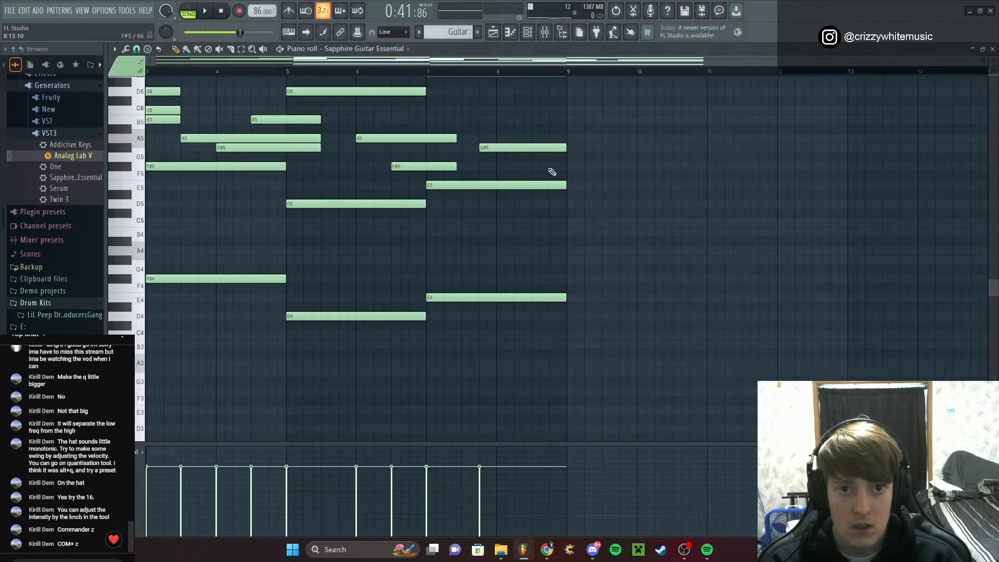
left_click_drag(643, 275, 147, 290)
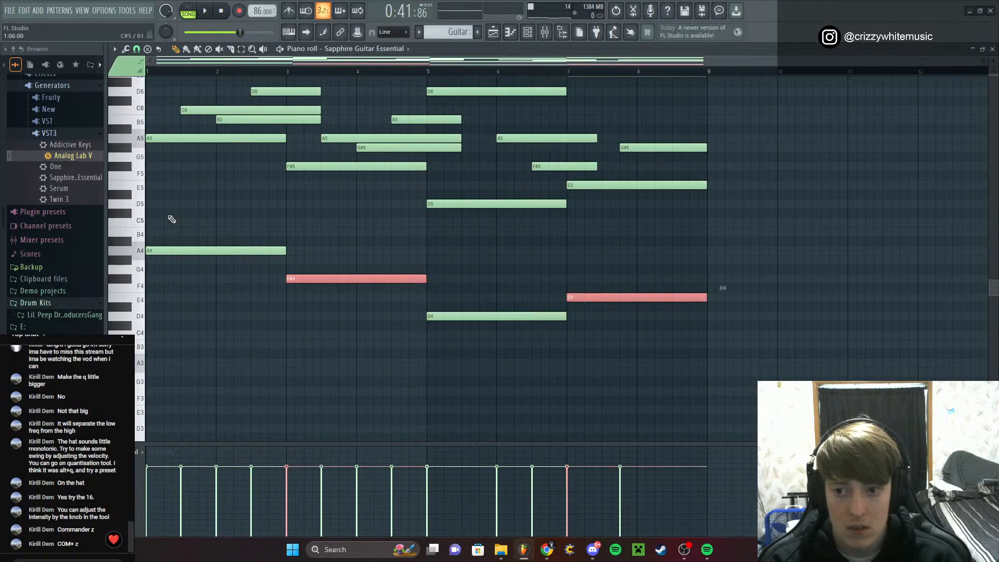
left_click_drag(168, 209, 620, 394)
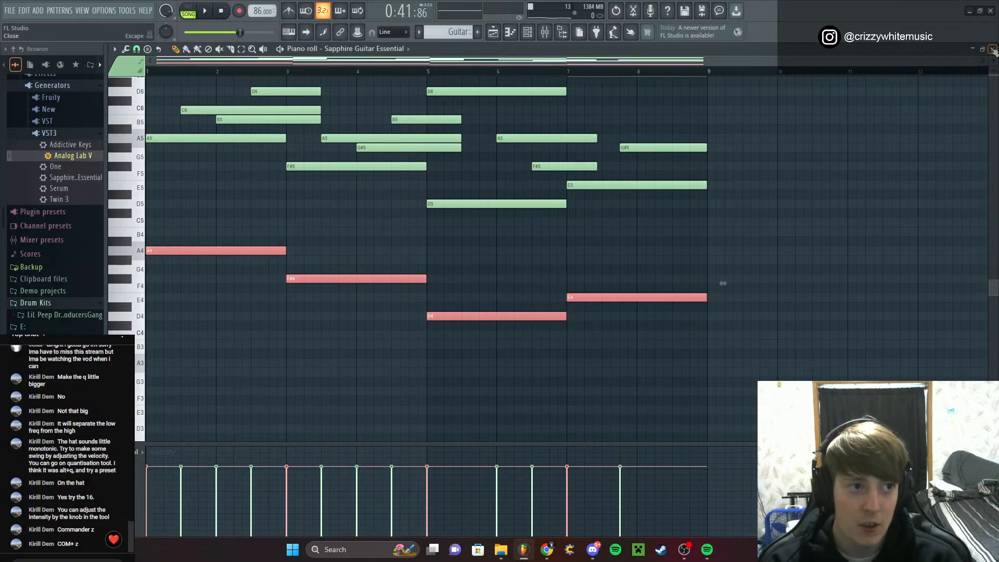
left_click(993, 49)
Paste the copied notes into the Ambient Pad pattern, raise them two octaves and briefly play the song
double_click(552, 147)
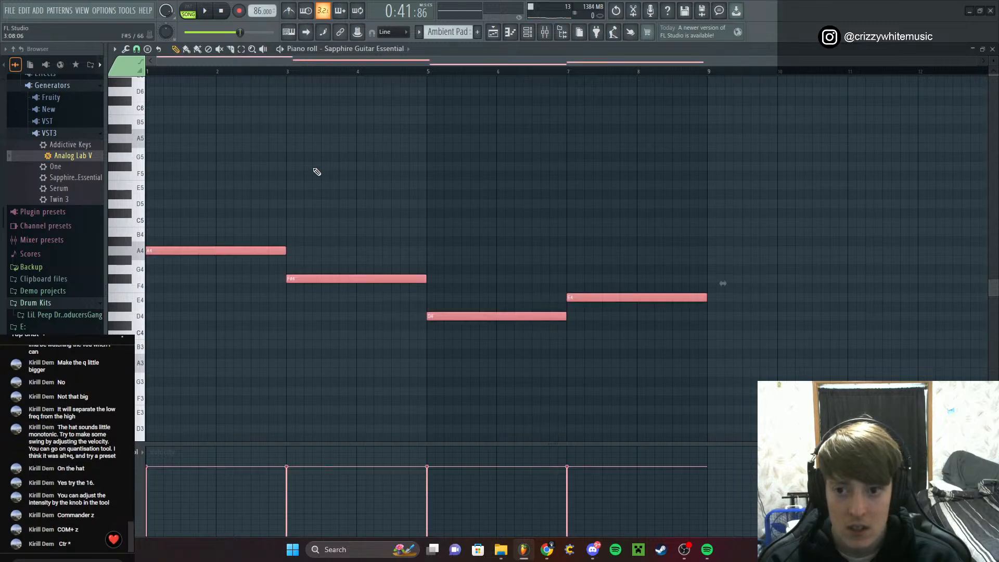
key("ctrl+Up")
key("ctrl+Up")
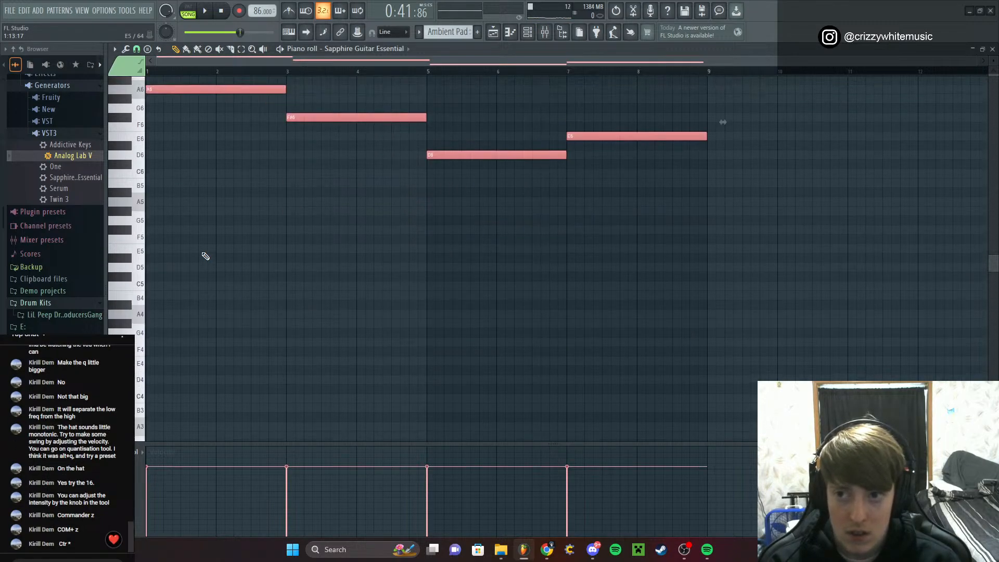
key("space")
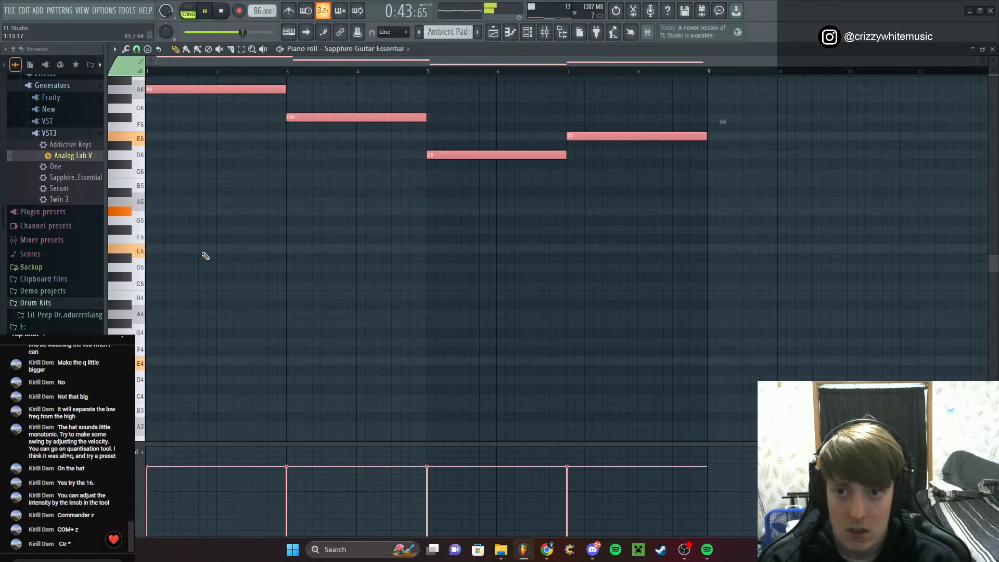
key("space")
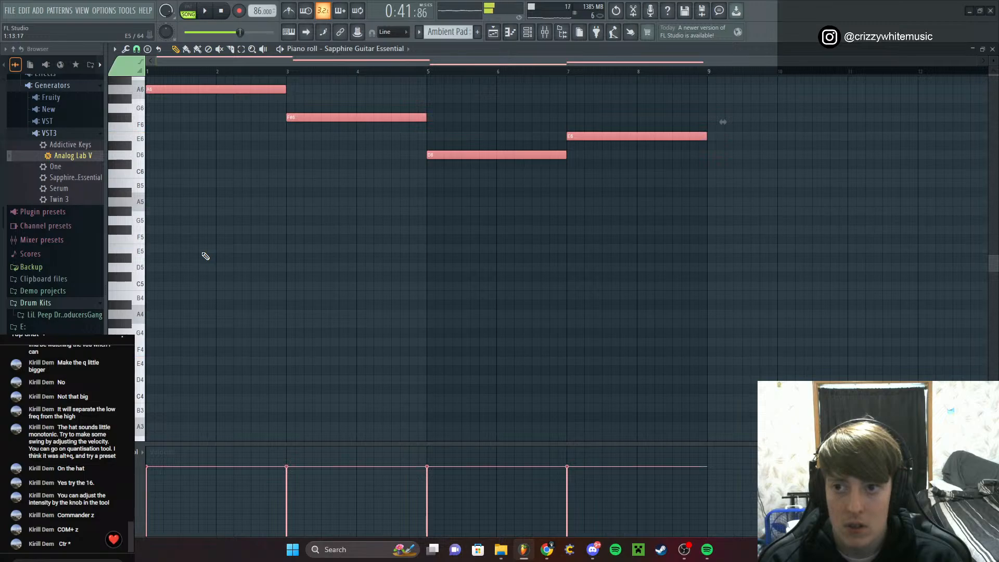
Move the four Ambient Pad notes from the Sapphire Guitar Essential channel to the Analog Lab V channel and start playback
key("ctrl+x")
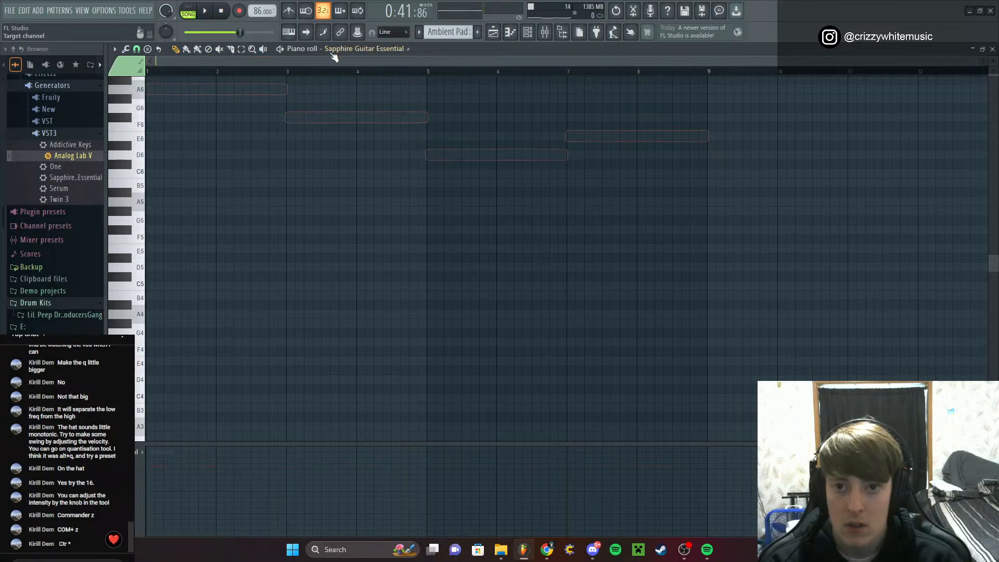
left_click(336, 50)
left_click(355, 127)
key("ctrl+v")
key("space")
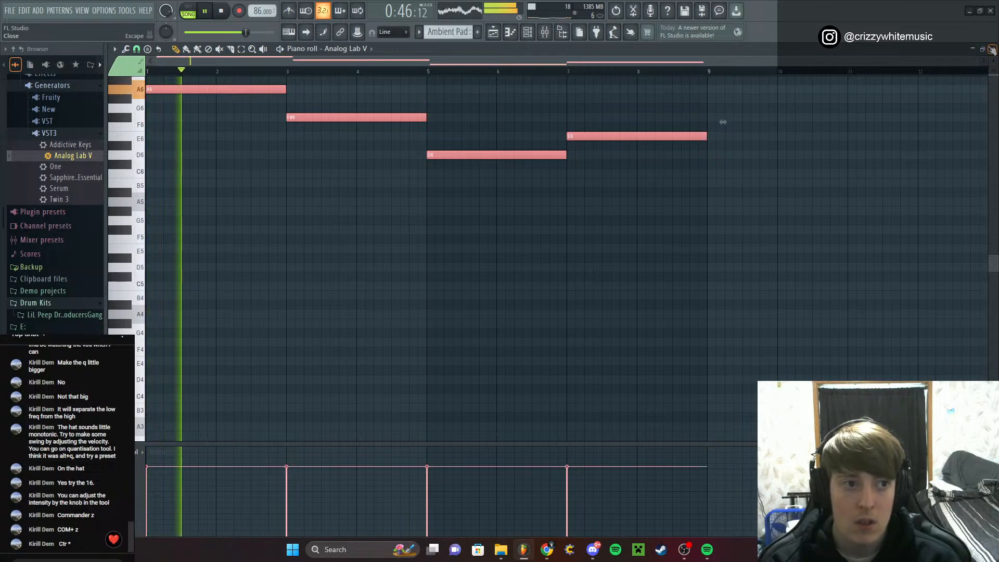
left_click(992, 49)
Try the Astral Voices preset in Analog Lab V and replay the song from around bar 16
key("F6")
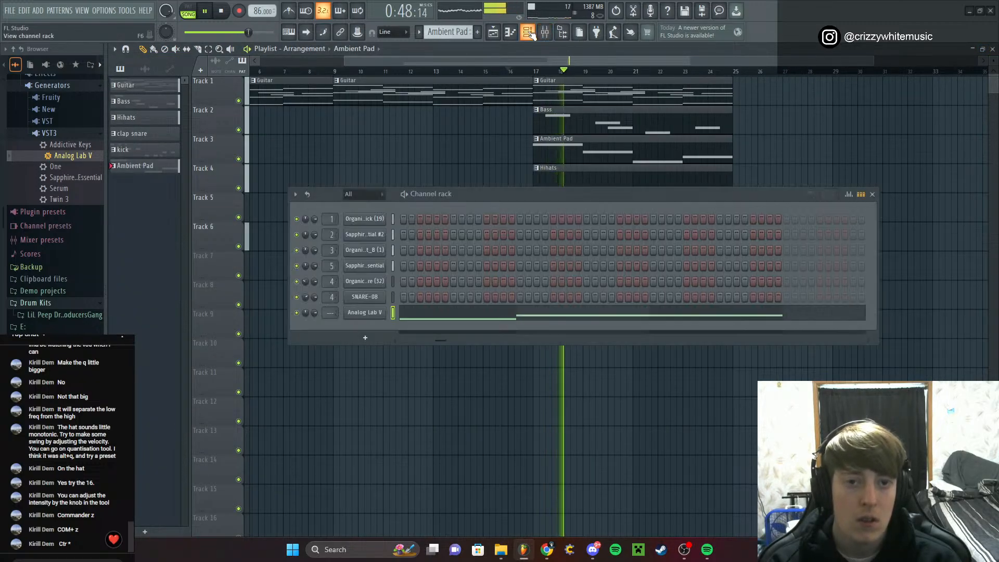
left_click(356, 314)
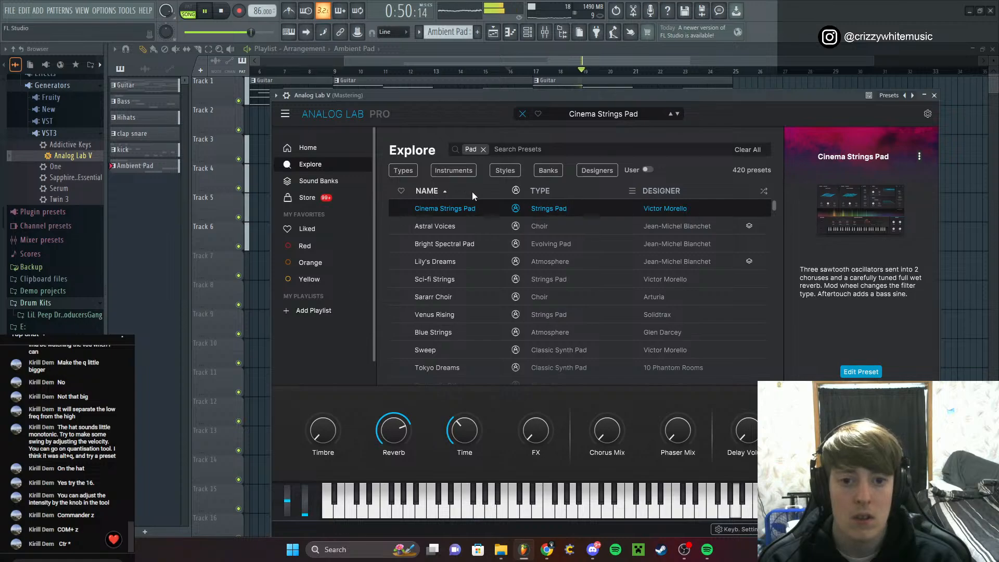
left_click(475, 225)
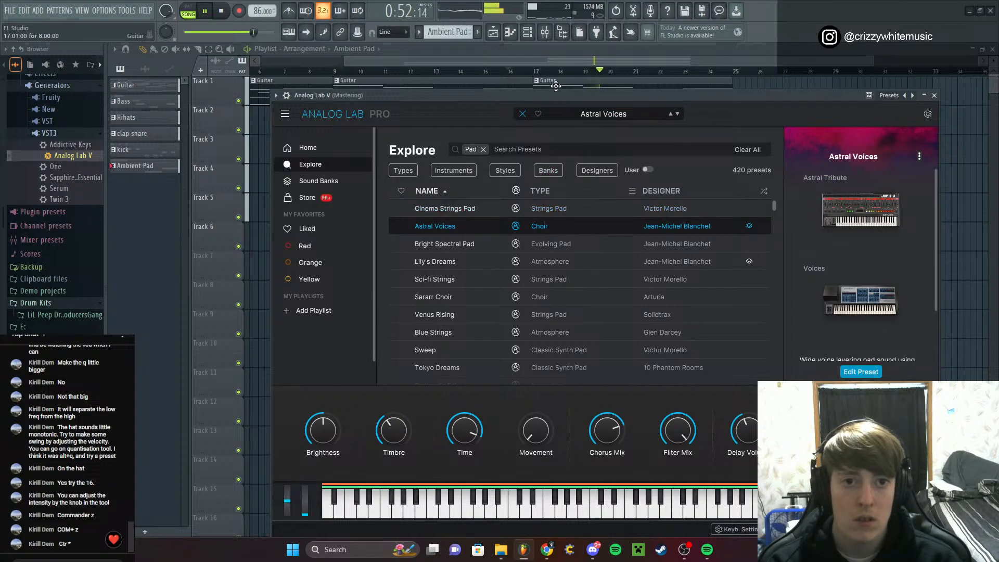
left_click(534, 69)
left_click(513, 71)
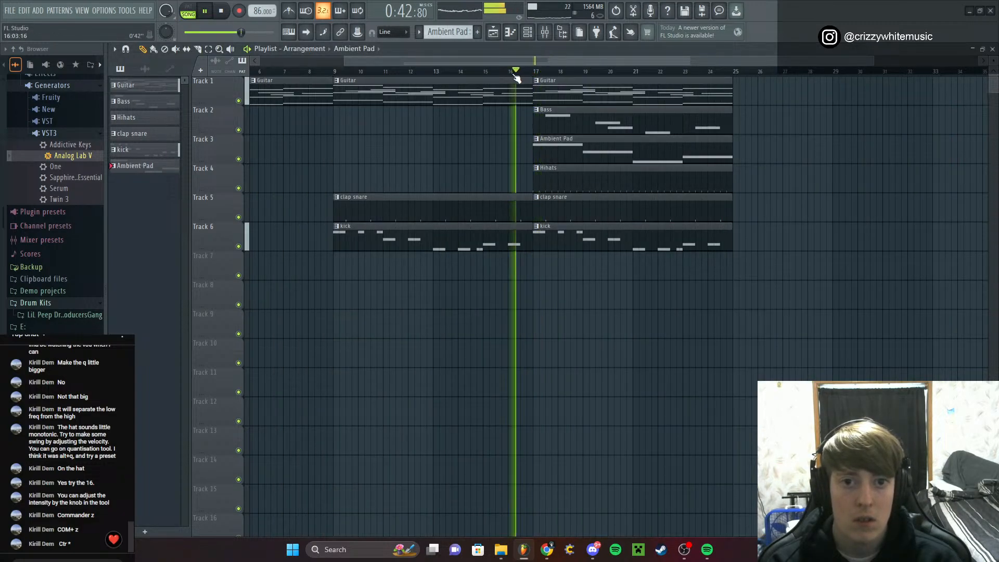
left_click(505, 72)
Try the Slow Build preset on the Analog Lab V channel, replaying from just before bar 17
key("F6")
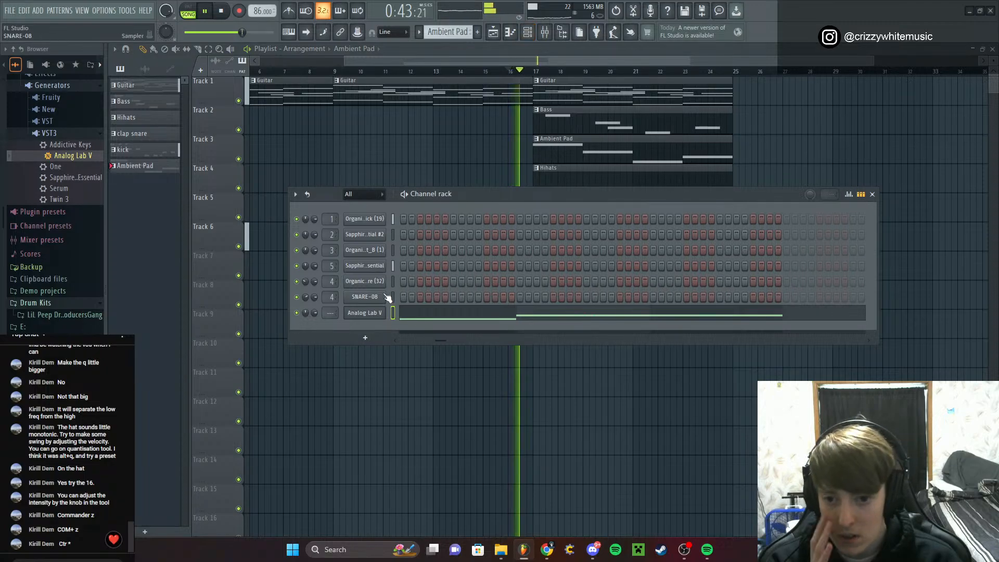
left_click(368, 313)
scroll(452, 311, "down", 5)
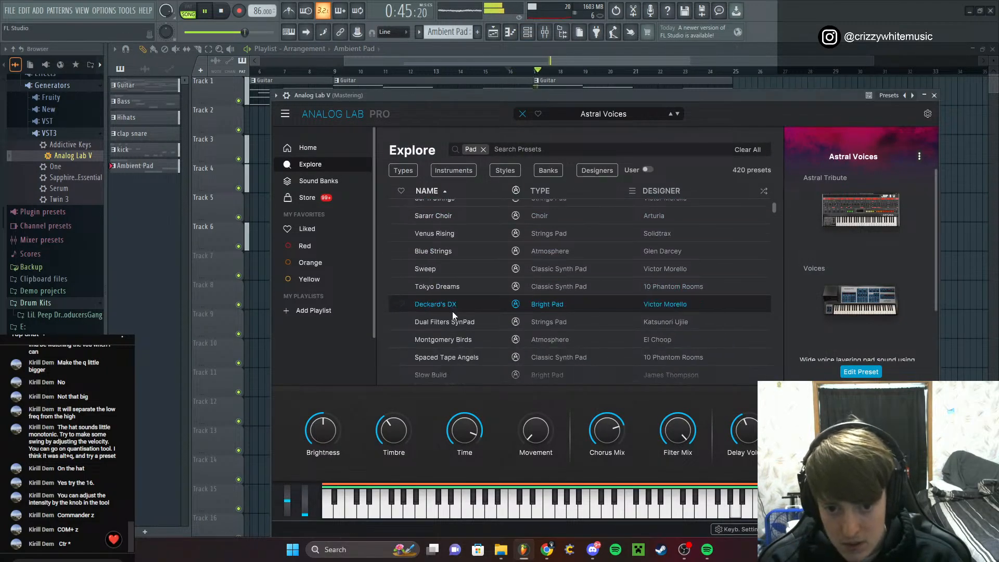
left_click(460, 293)
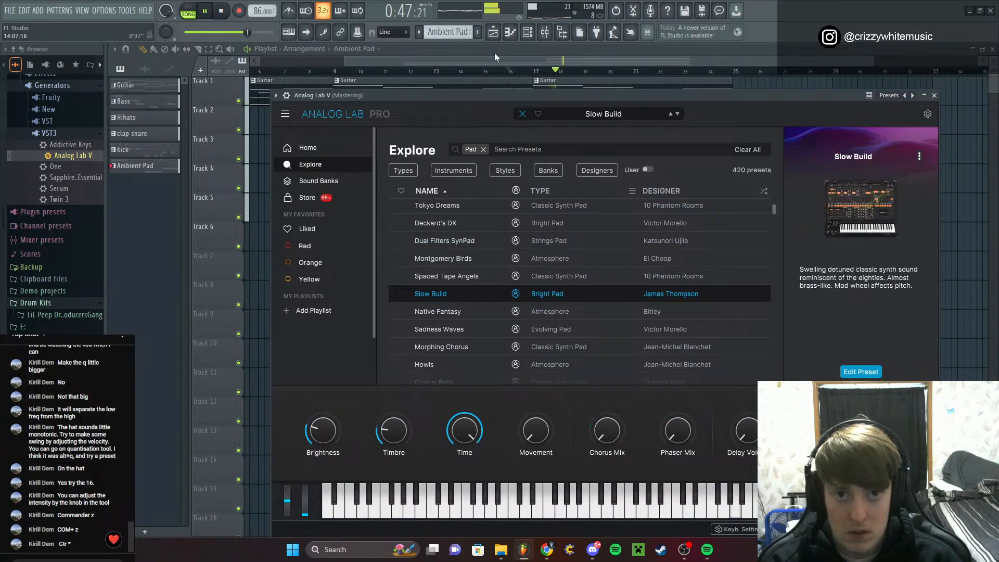
left_click(528, 71)
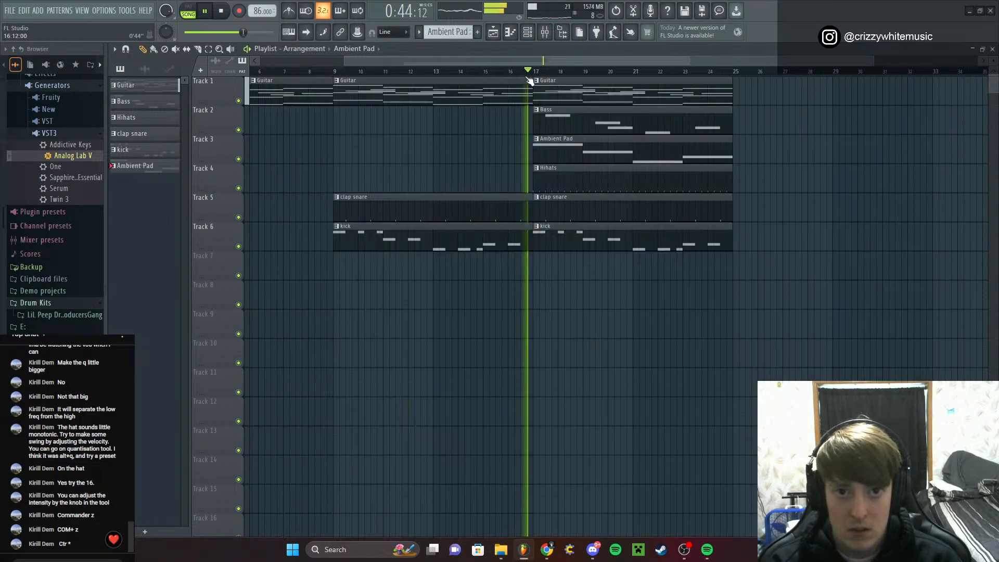
Try the Supernatural Angel Part2 preset on the Analog Lab V channel while the song plays
left_click(527, 31)
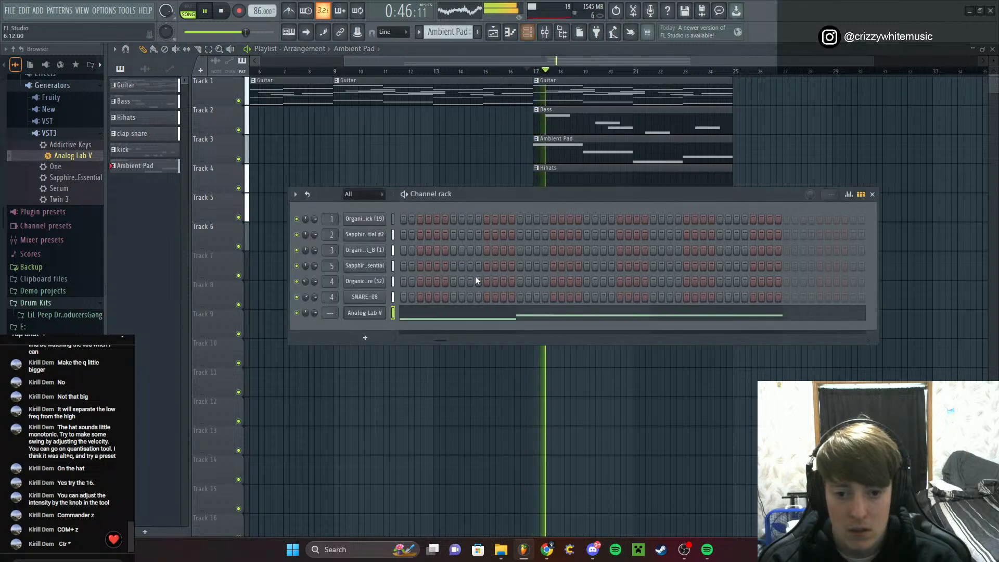
left_click(383, 312)
scroll(448, 267, "down", 3)
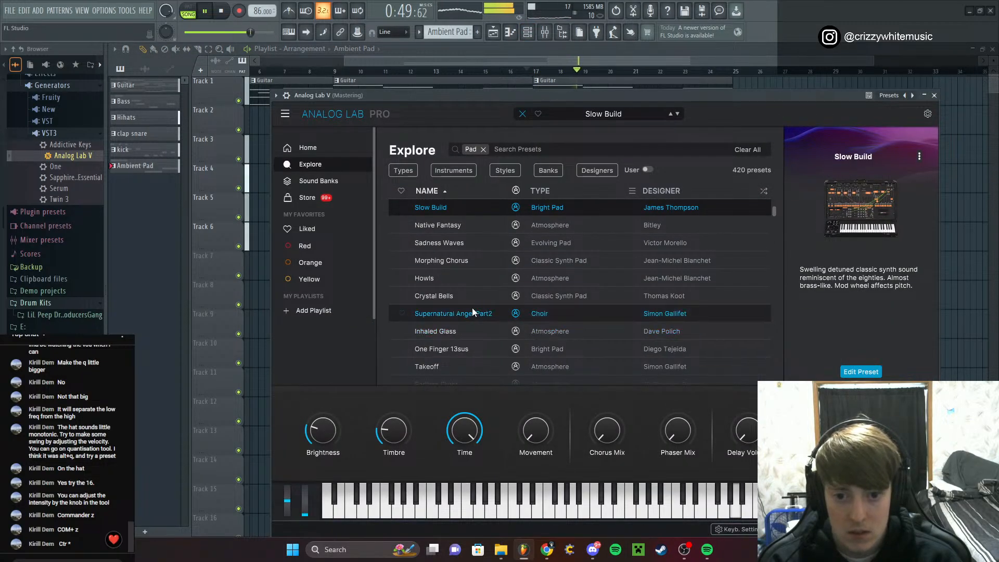
left_click(473, 317)
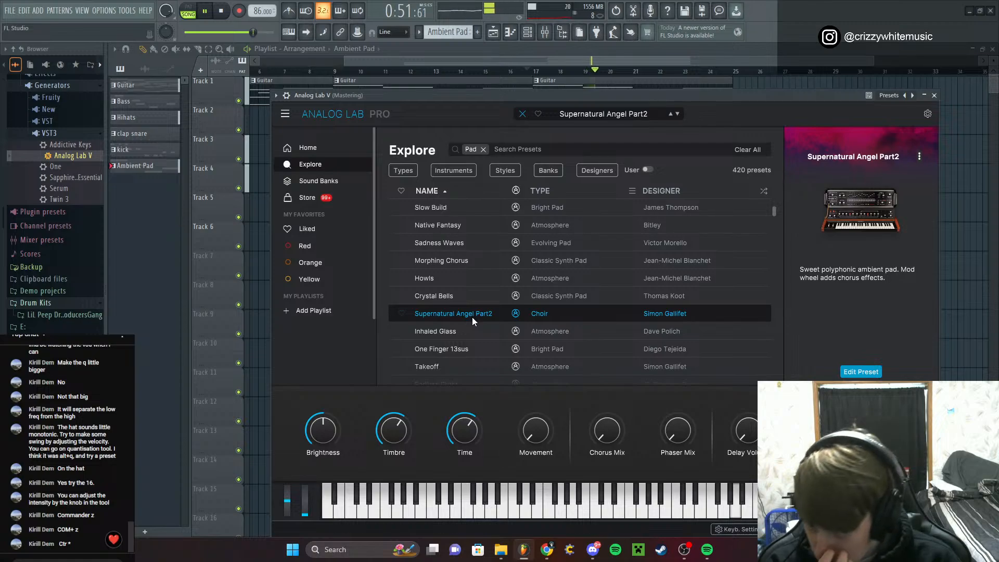
Load the Hollow pad preset in Analog Lab V, close the plugin window and replay from bar 16
scroll(473, 317, "down", 8)
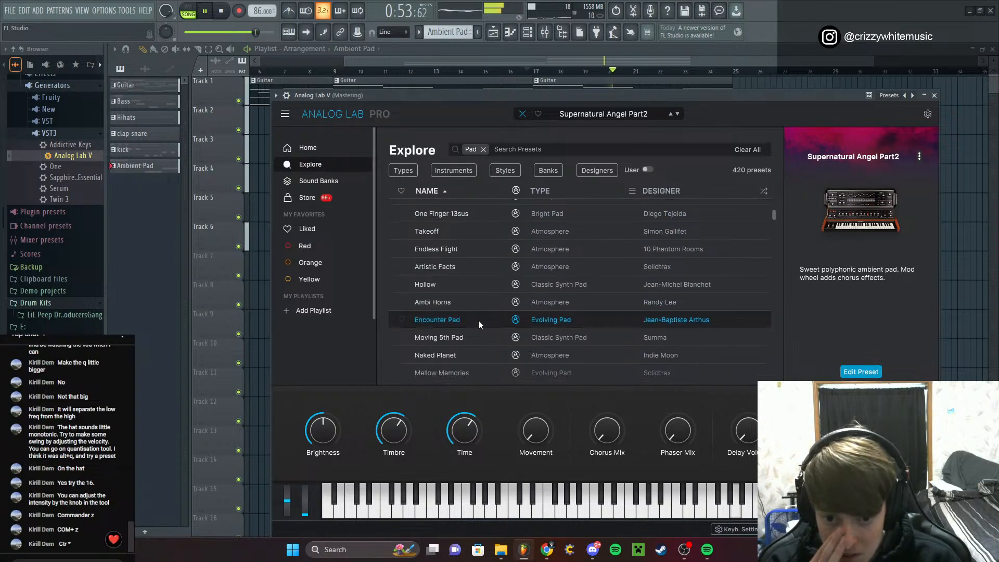
left_click(482, 288)
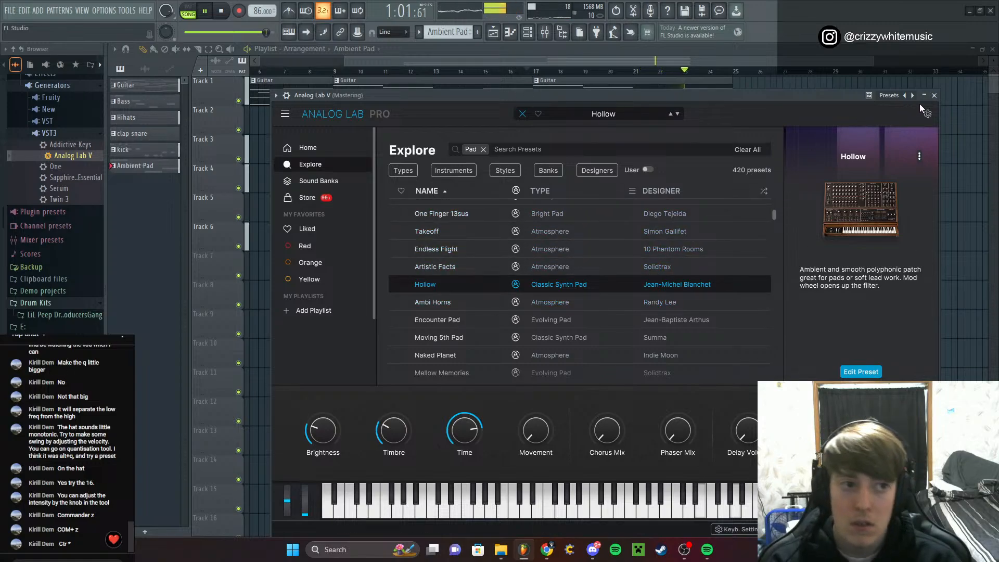
left_click(934, 95)
left_click(868, 197)
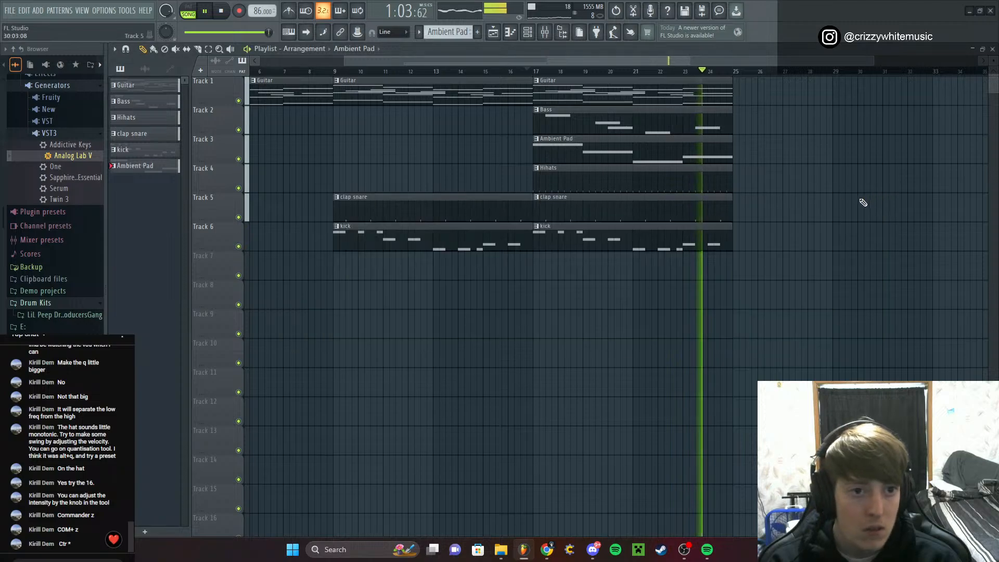
left_click(508, 72)
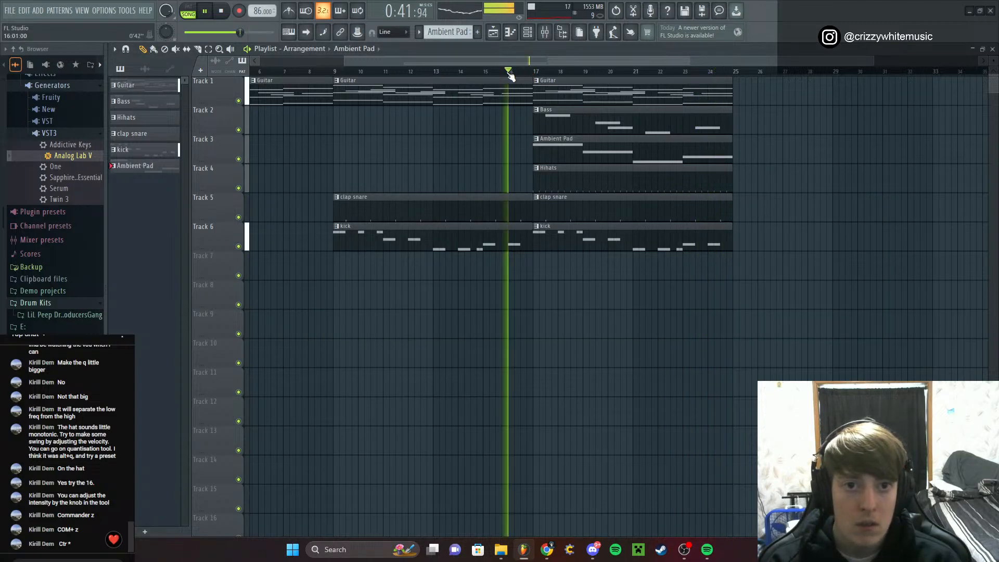
Stop playback and route the Analog Lab V channel to mixer track 6
key("F9")
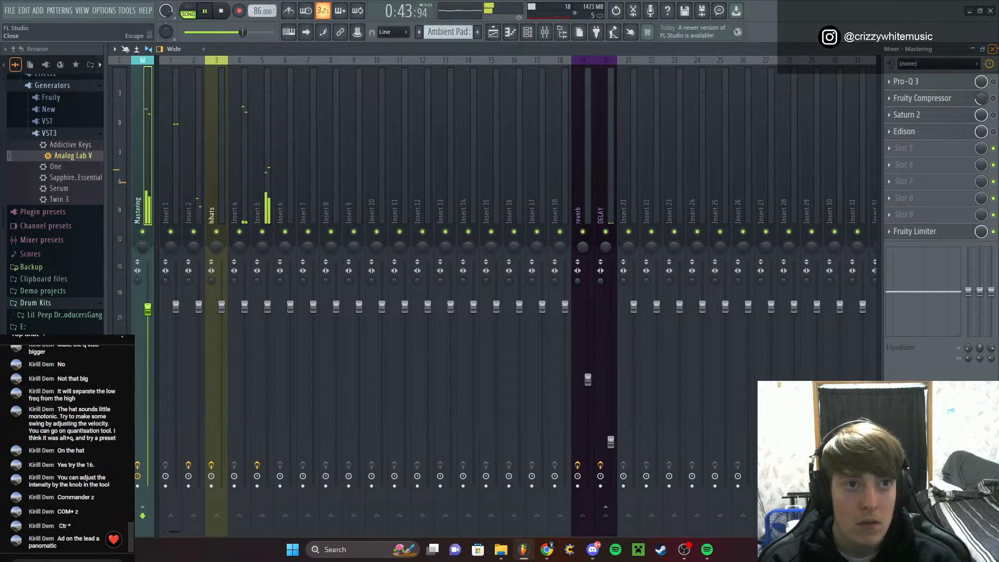
key("F9")
key("space")
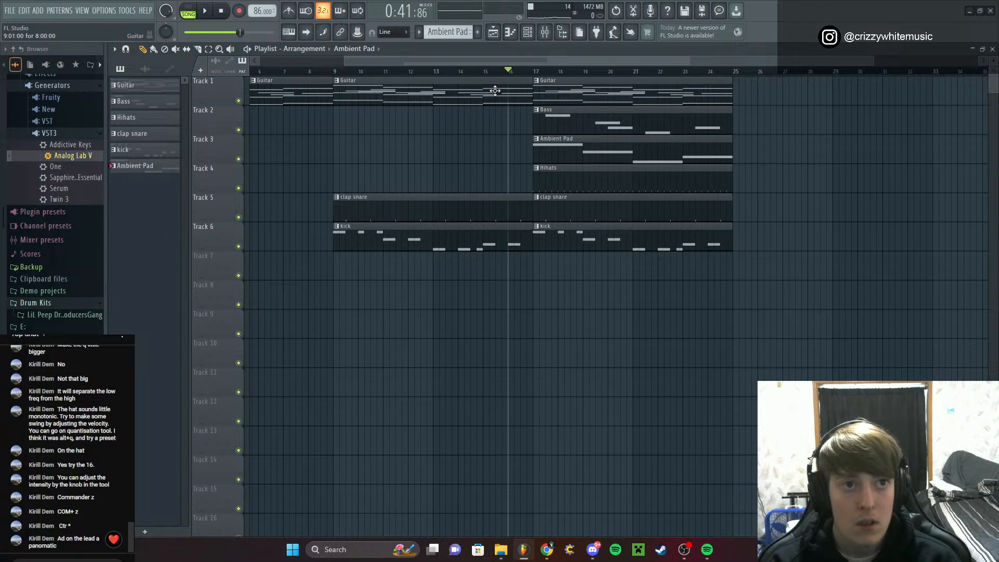
left_click(527, 32)
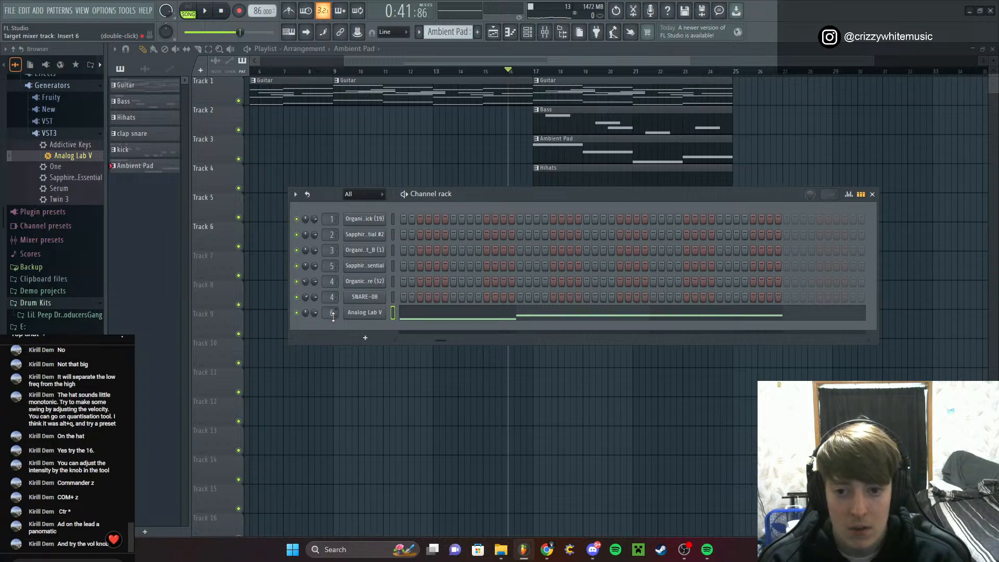
left_click(872, 194)
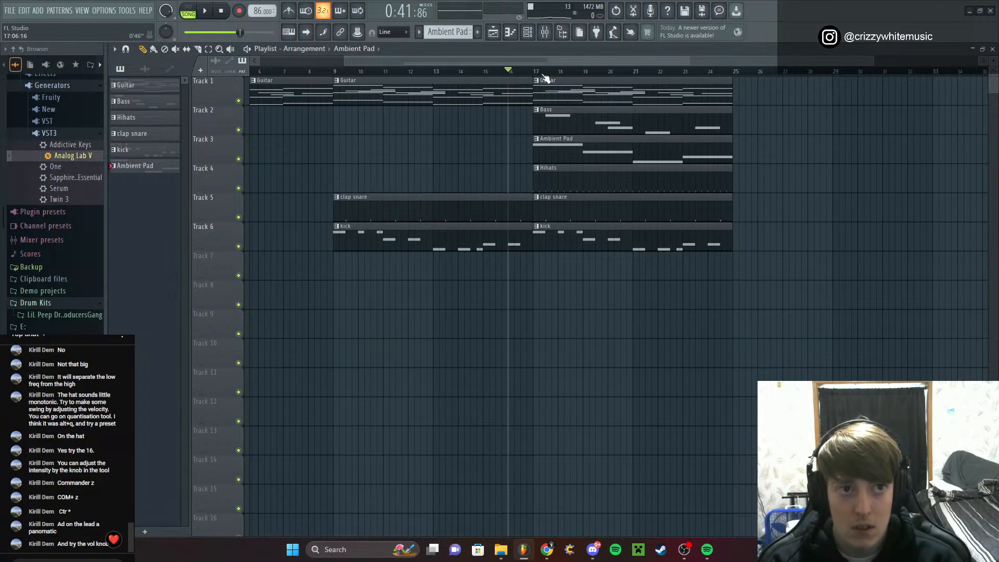
Check Insert 6 in the mixer and return to the channel rack
left_click(545, 32)
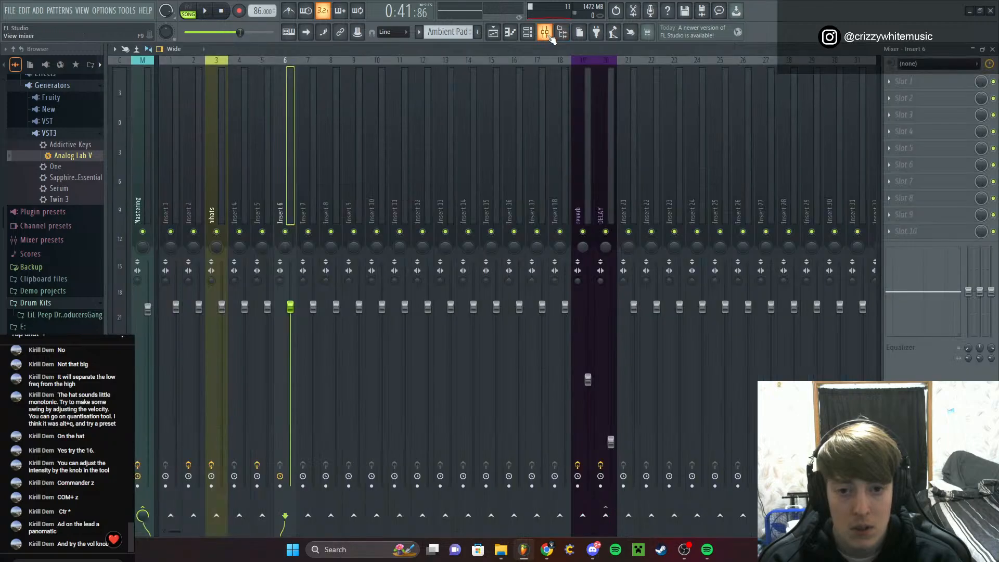
left_click(545, 33)
left_click(530, 35)
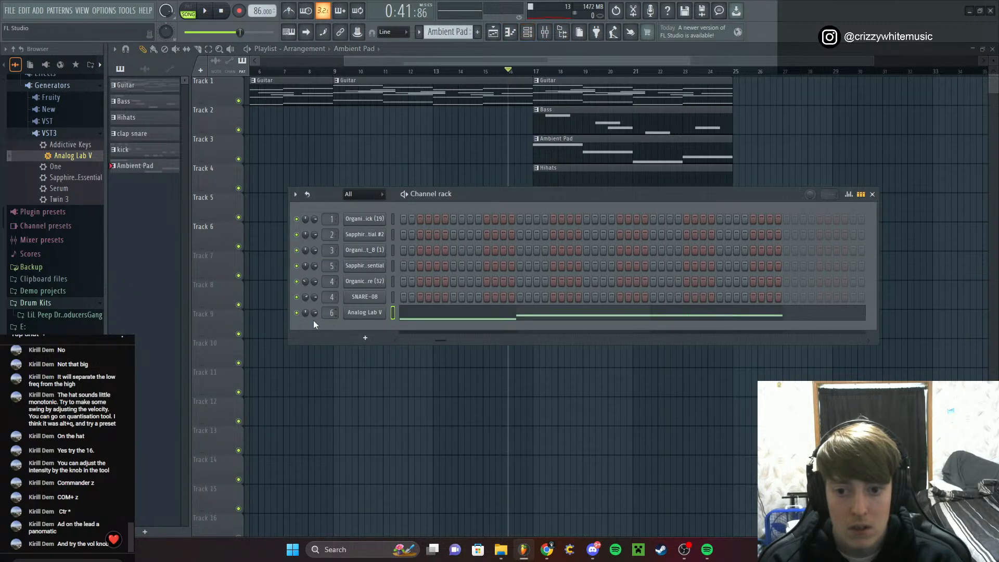
Play the song and set the Analog Lab V channel's volume to 66%
key("space")
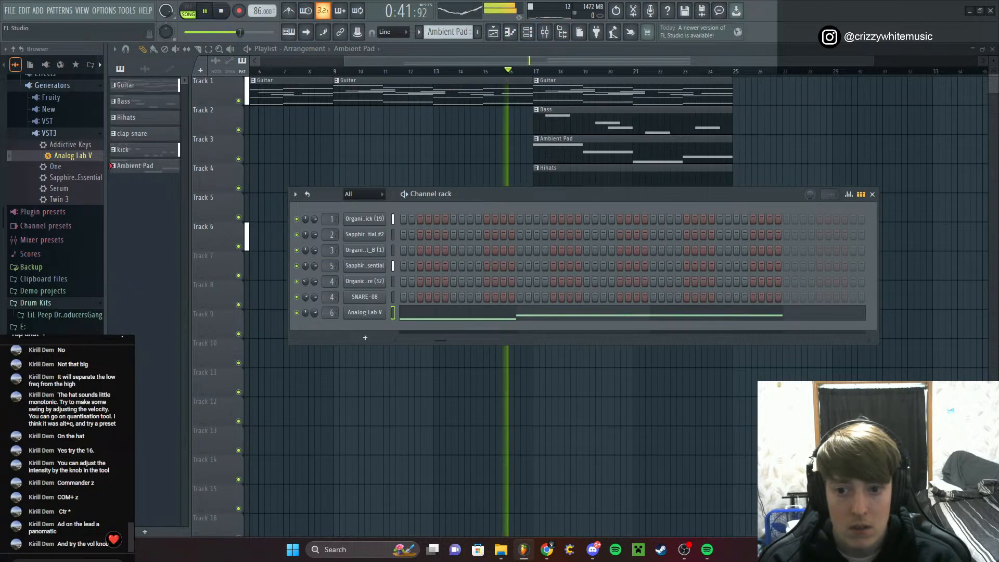
left_click_drag(313, 313, 313, 316)
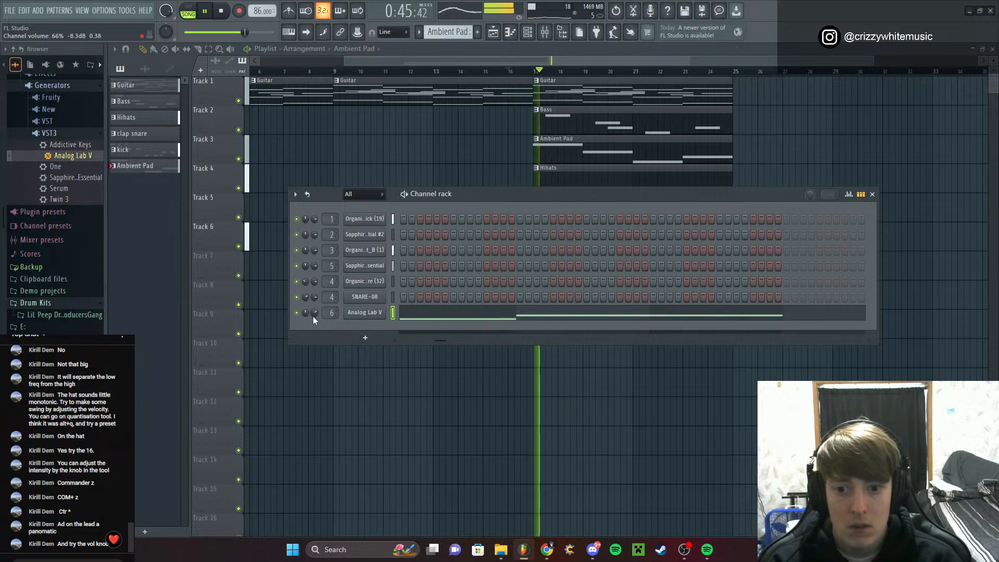
Adjust Hollow's Chorus Mix and Phaser Mix during playback, set Delay Volume to -65.2 dB, Brightness to 0.276 and Master to -2.33 dB, and close Analog Lab V
left_click(349, 310)
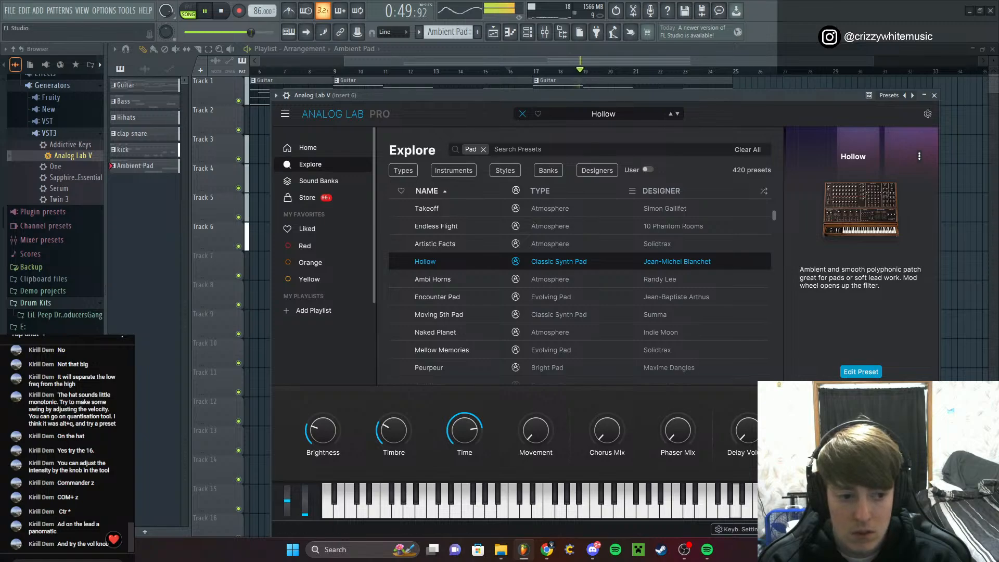
left_click_drag(590, 427, 590, 395)
left_click_drag(664, 427, 665, 406)
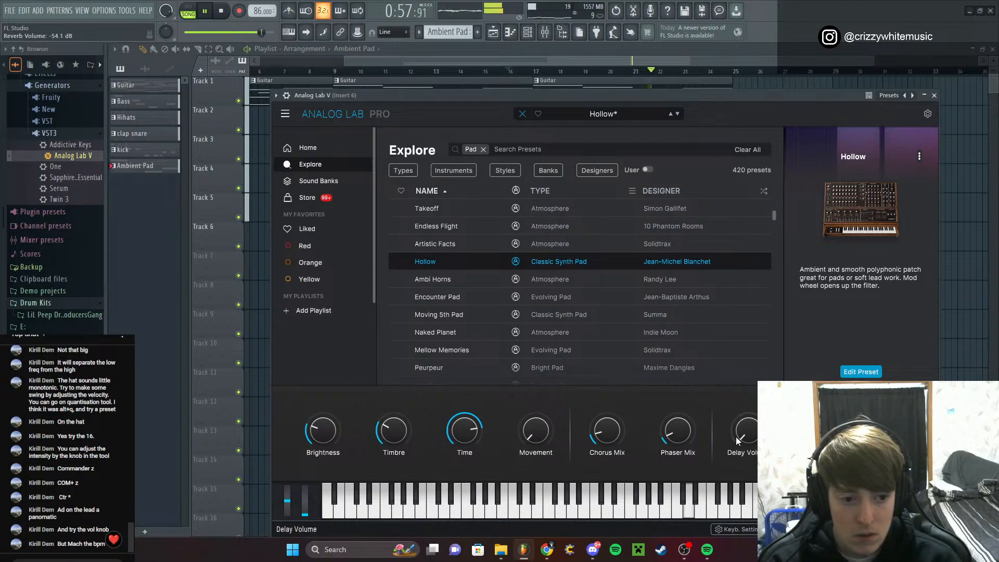
left_click_drag(743, 438, 743, 436)
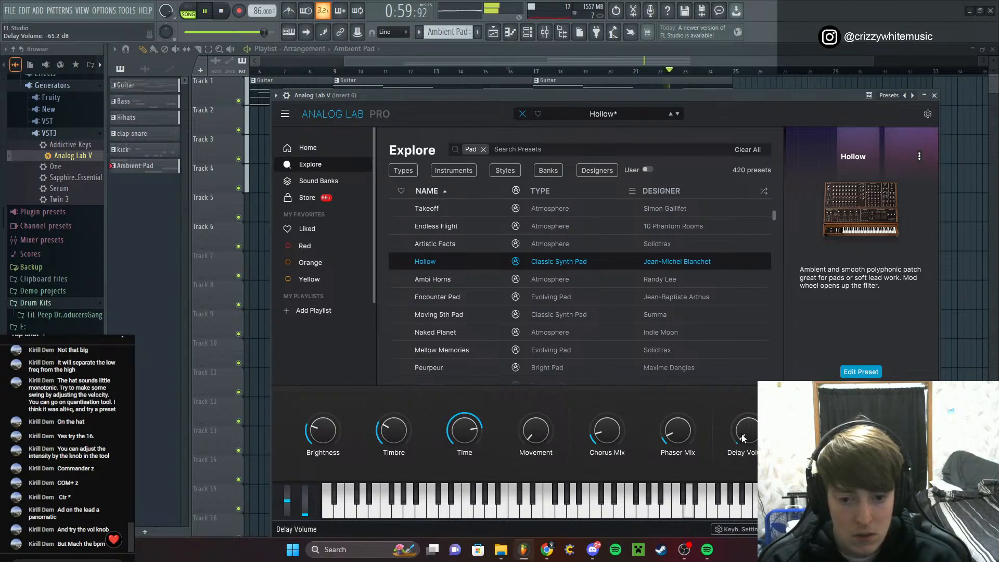
left_click_drag(327, 433, 328, 429)
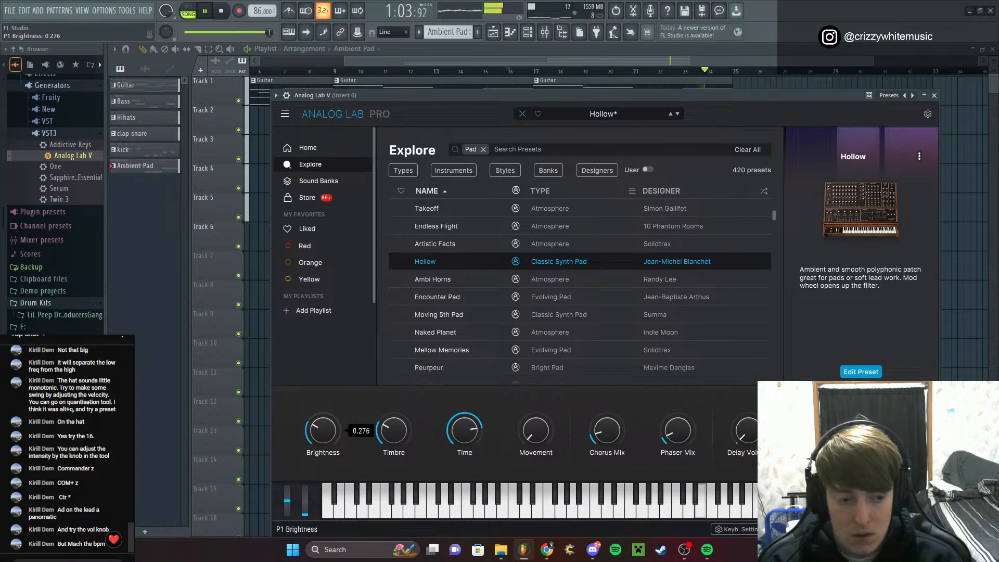
left_click_drag(891, 431, 891, 428)
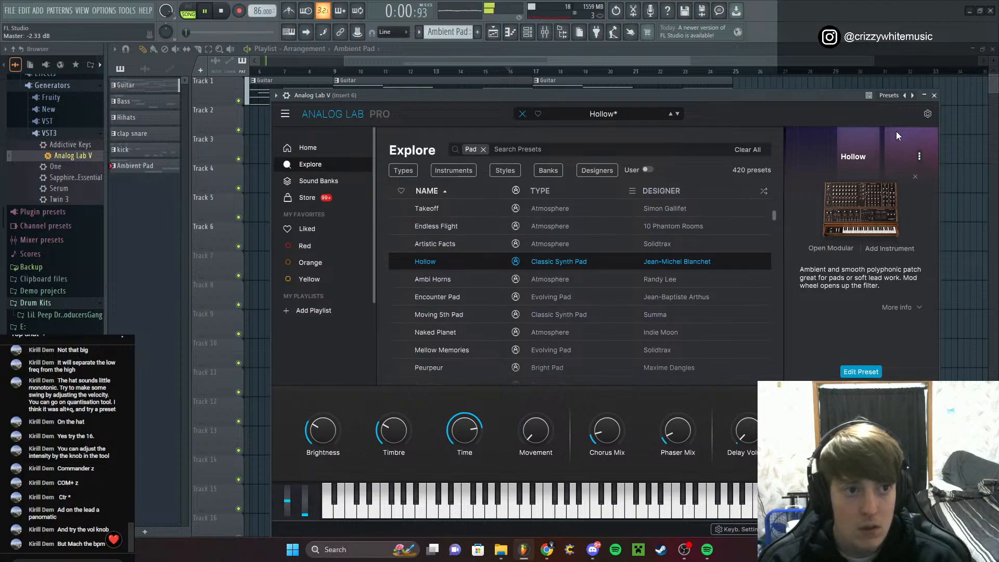
left_click(934, 96)
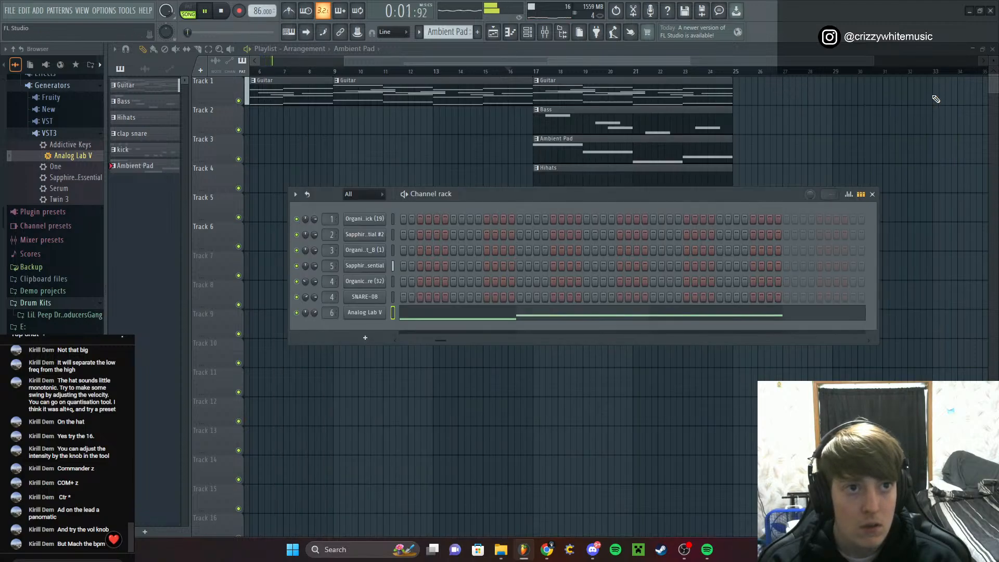
Replay the arrangement briefly from bar 17, stop it and open the Ambient Pad pattern in the piano roll
left_click(872, 194)
left_click(534, 72)
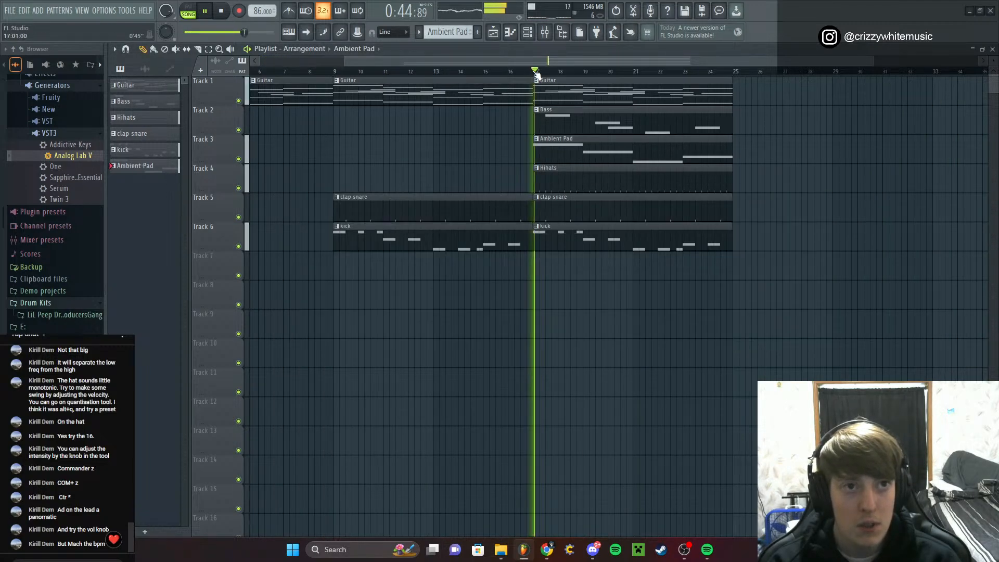
key("space")
double_click(562, 151)
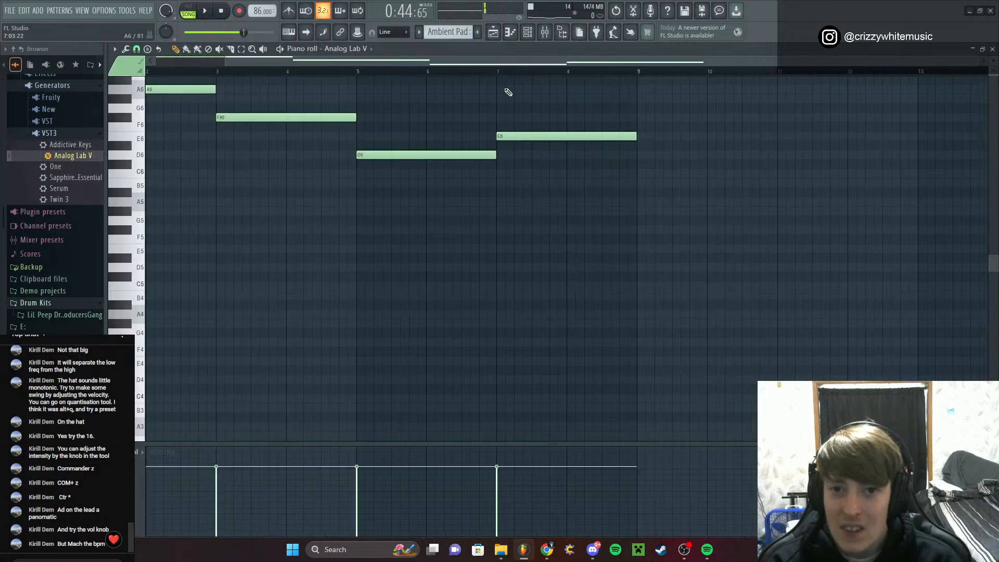
left_click(545, 32)
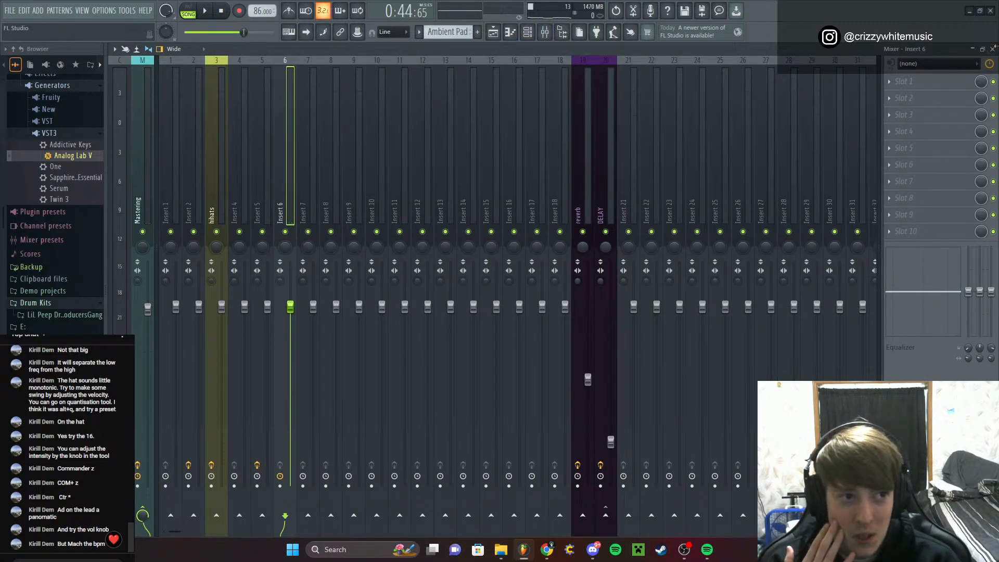
left_click(992, 49)
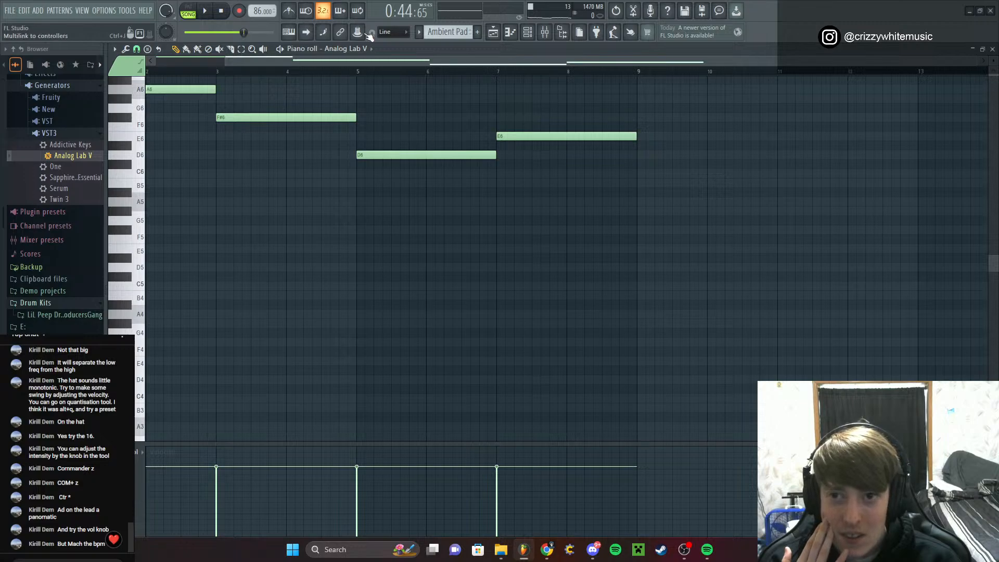
scroll(339, 61, "up", 2)
scroll(201, 112, "up", 5)
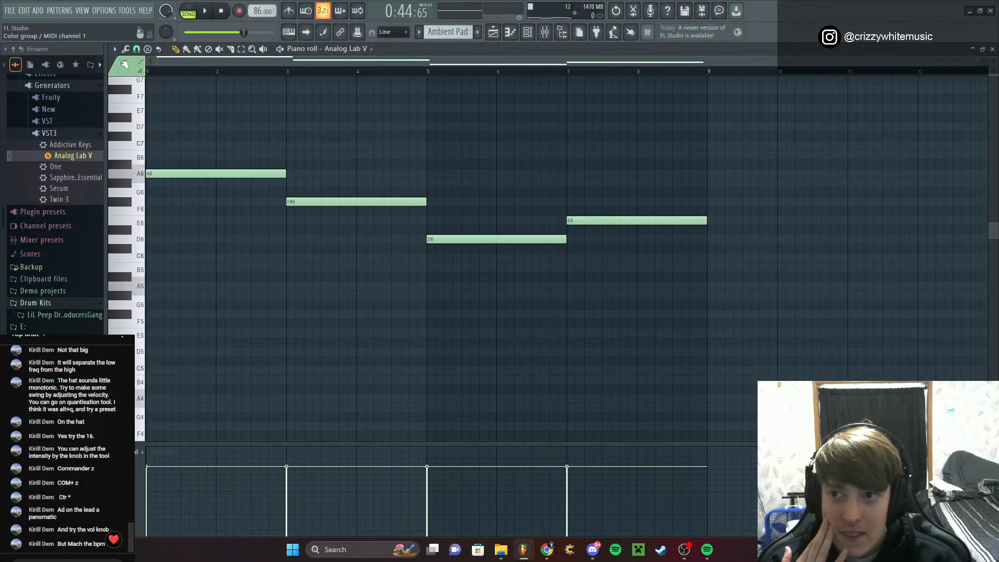
left_click(114, 50)
left_click(114, 51)
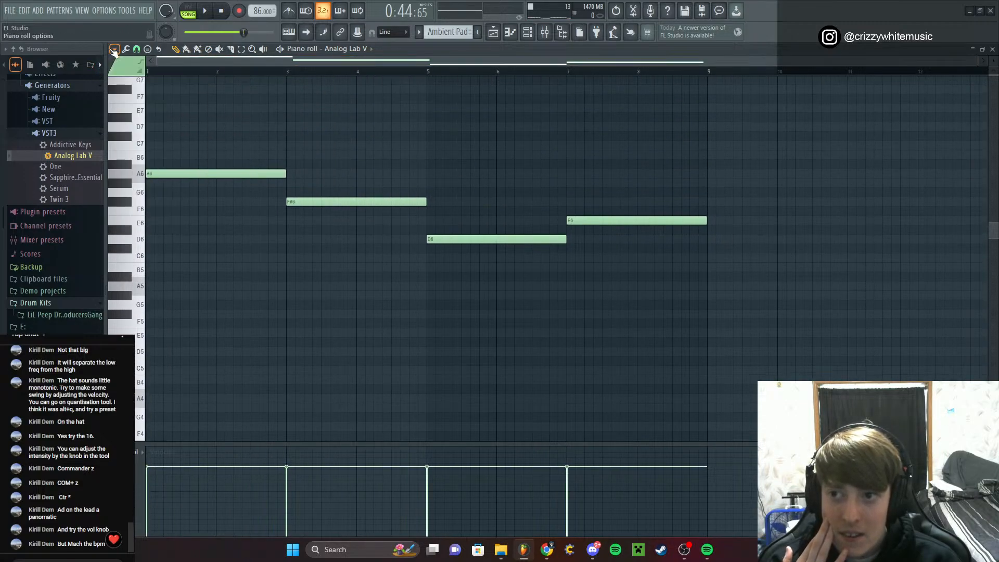
Examine Analog Lab V's main menu and its Settings, MIDI, Macros and Tutorials pages, and close the plugin and channel rack
left_click(527, 32)
left_click(367, 313)
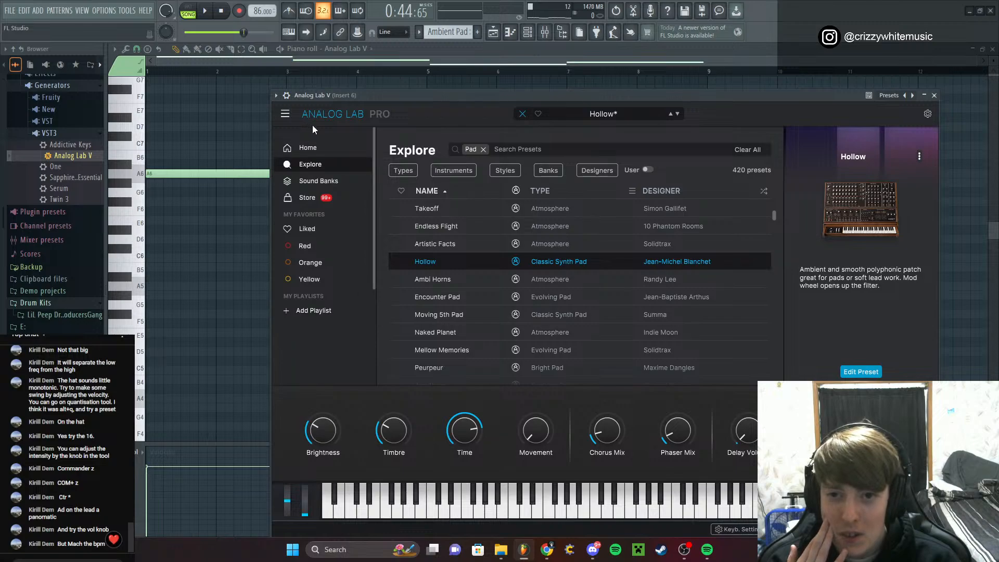
left_click(284, 114)
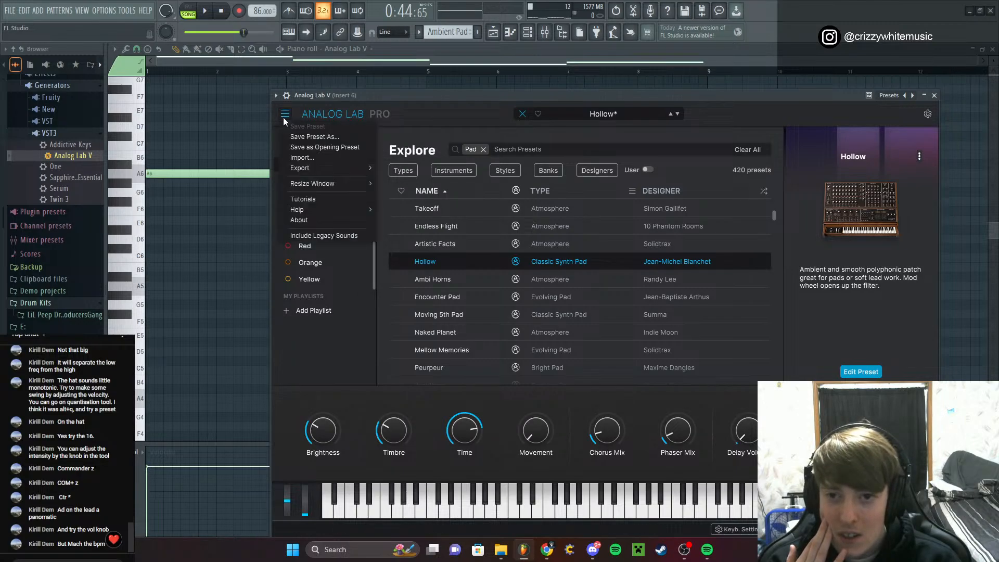
left_click(284, 114)
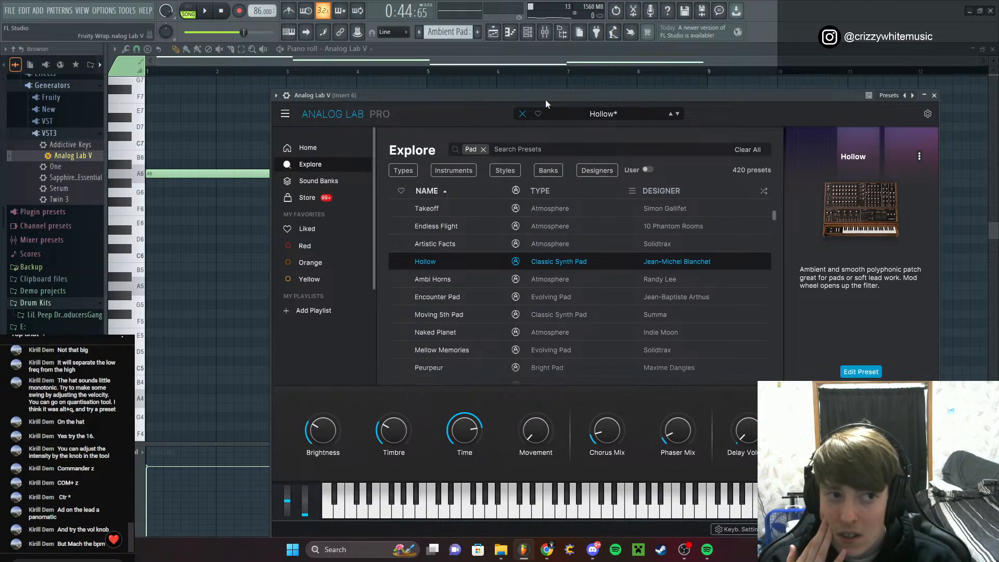
left_click_drag(545, 98, 545, 91)
left_click(928, 108)
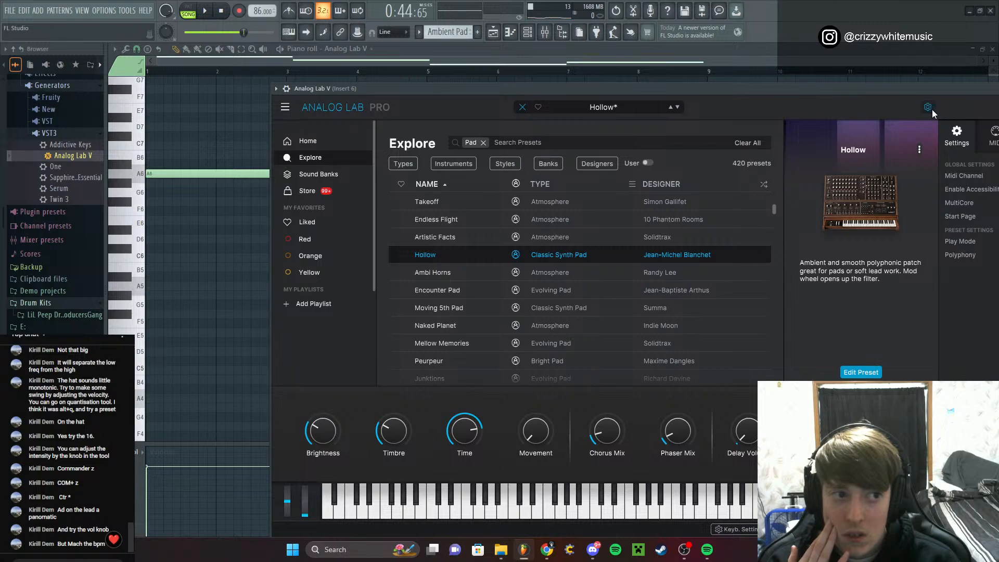
left_click_drag(932, 110, 810, 77)
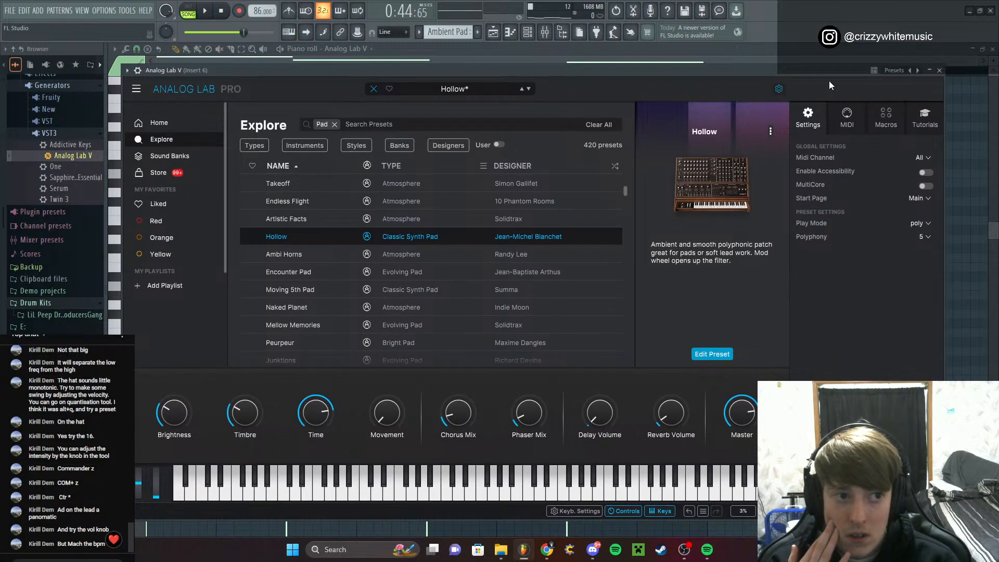
left_click(846, 122)
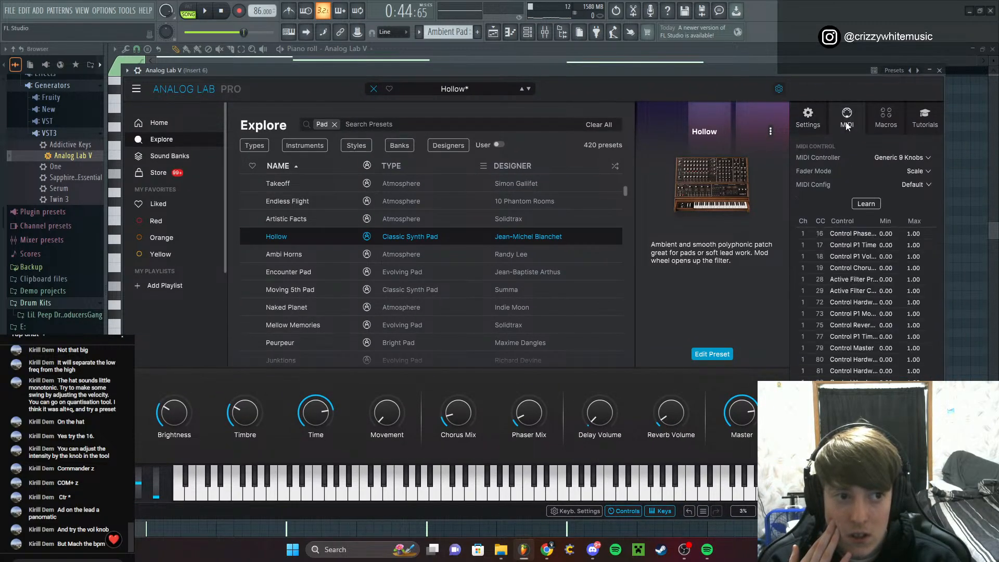
left_click(881, 119)
left_click(919, 118)
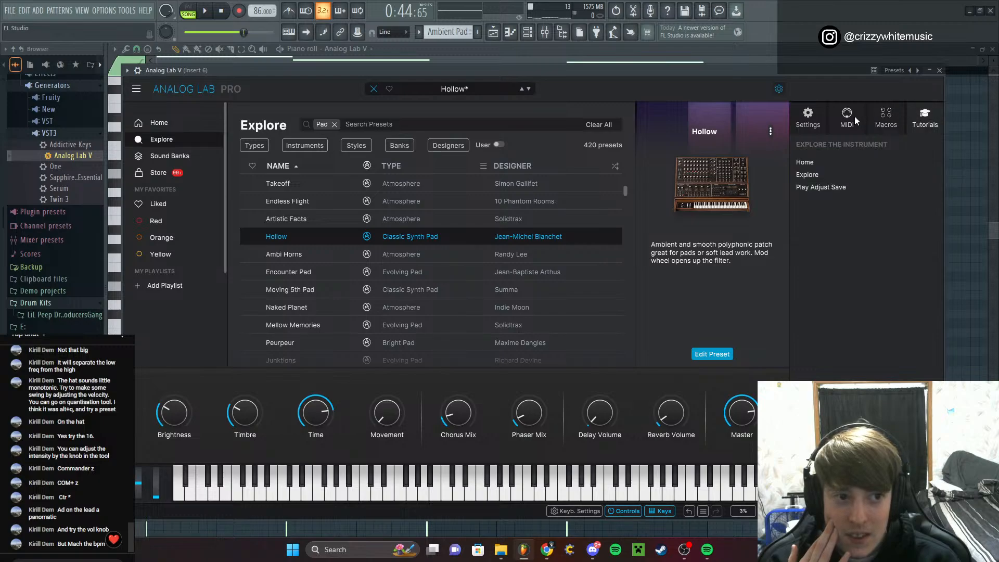
left_click(800, 119)
left_click(940, 70)
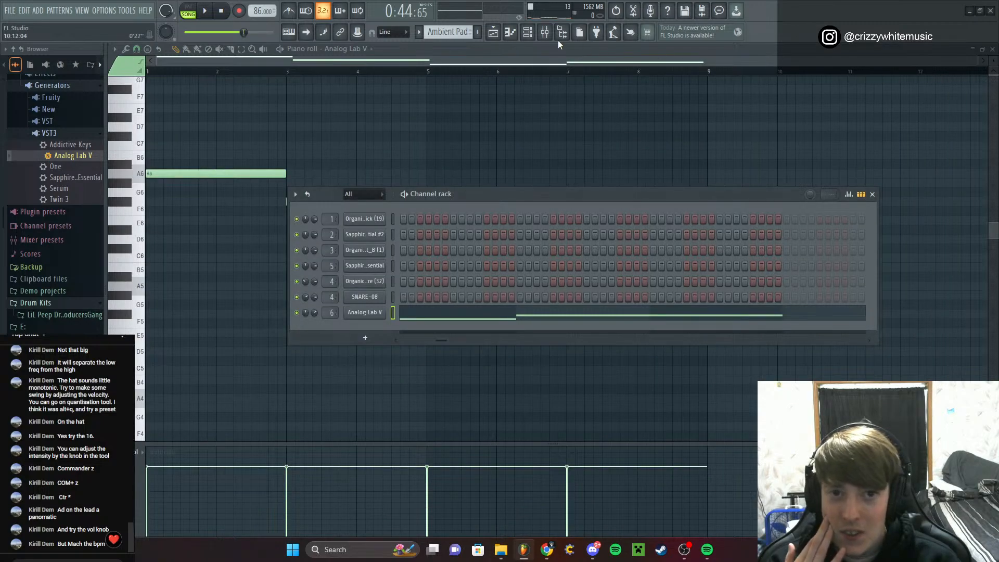
left_click(872, 194)
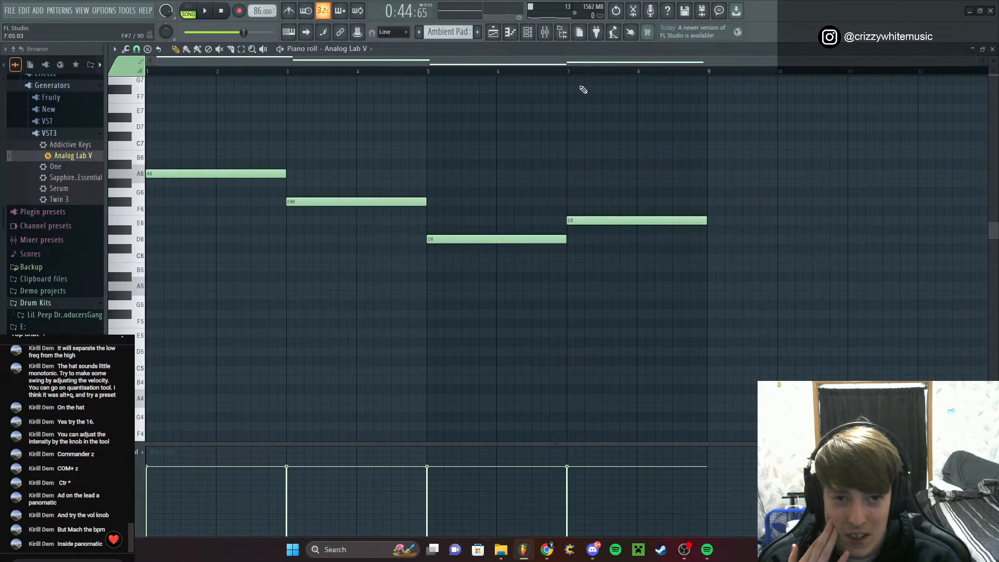
left_click(545, 32)
left_click(544, 32)
left_click(527, 32)
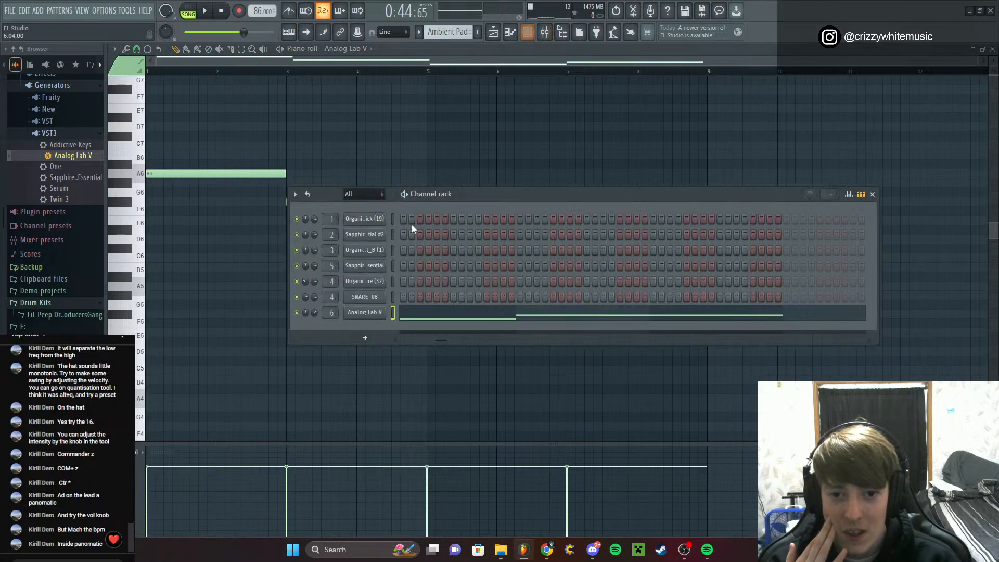
left_click(358, 313)
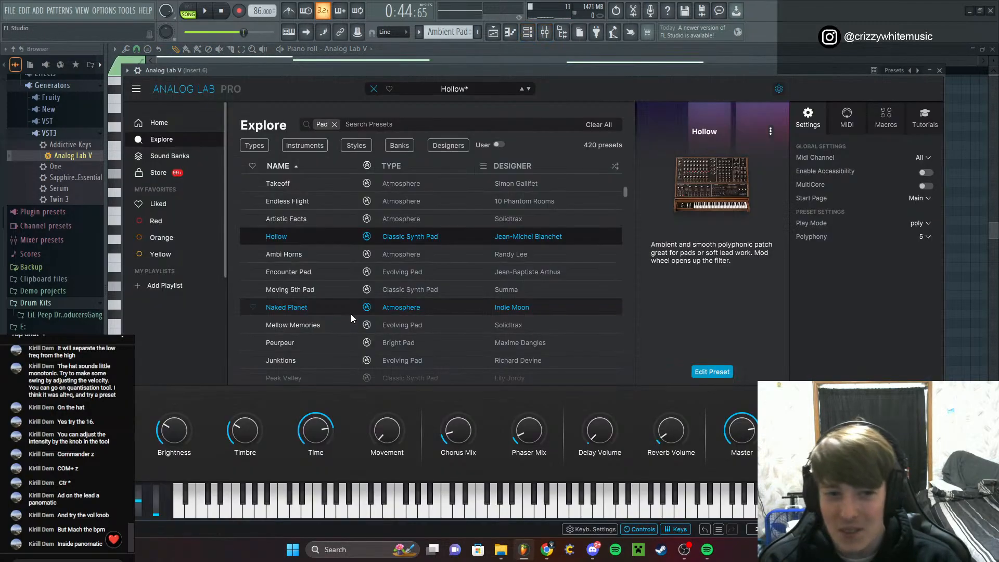
left_click(934, 71)
Load Fruity Parametric EQ 2 in slot 1 of mixer Insert 6 and adjust its band levels while the song plays
left_click(543, 34)
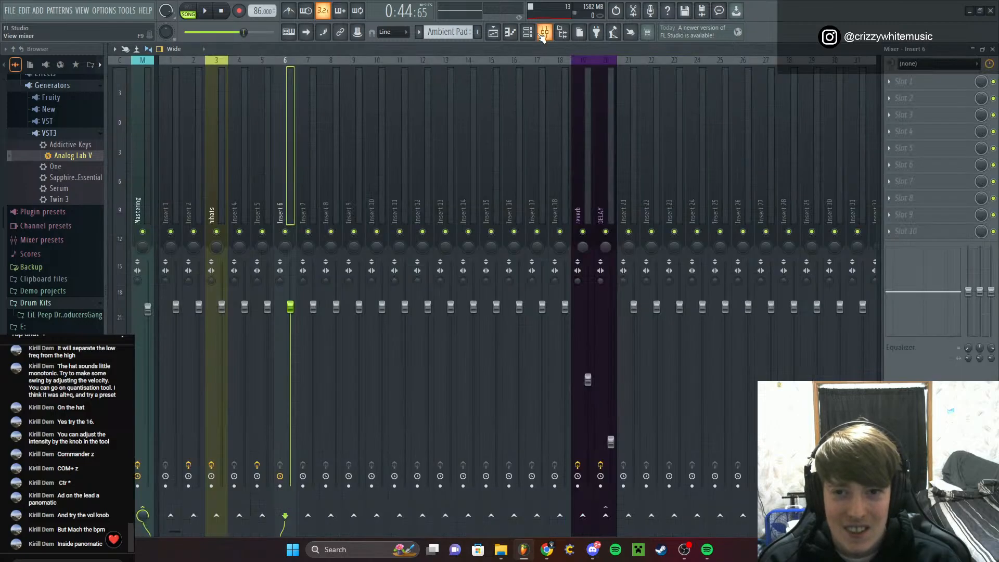
left_click(902, 87)
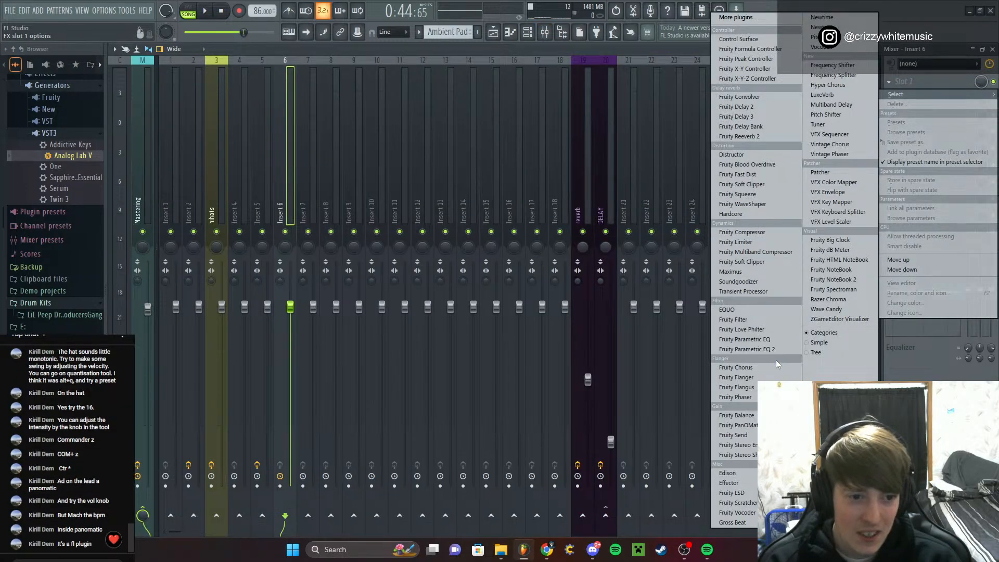
left_click(776, 345)
key("space")
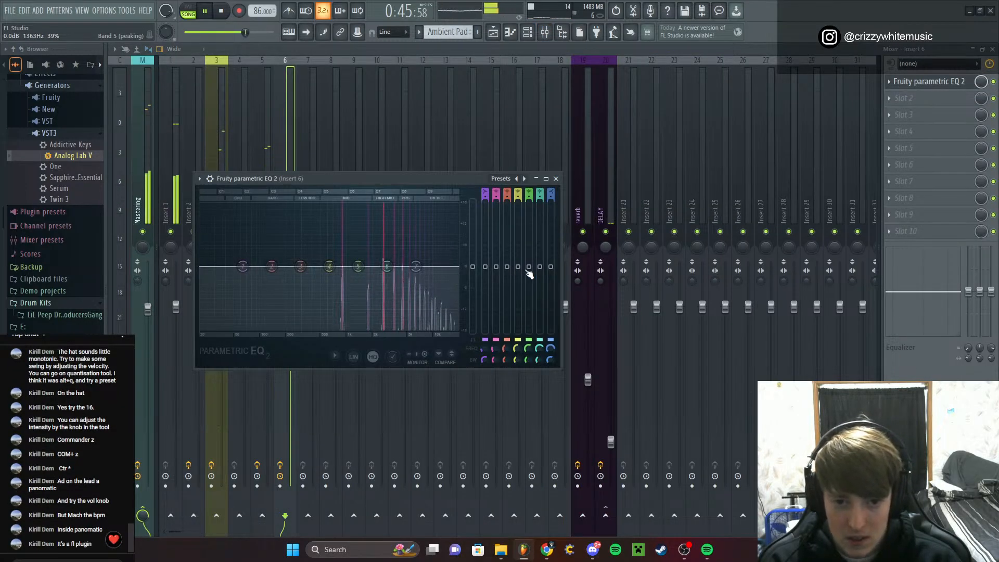
left_click_drag(528, 266, 485, 281)
left_click(556, 178)
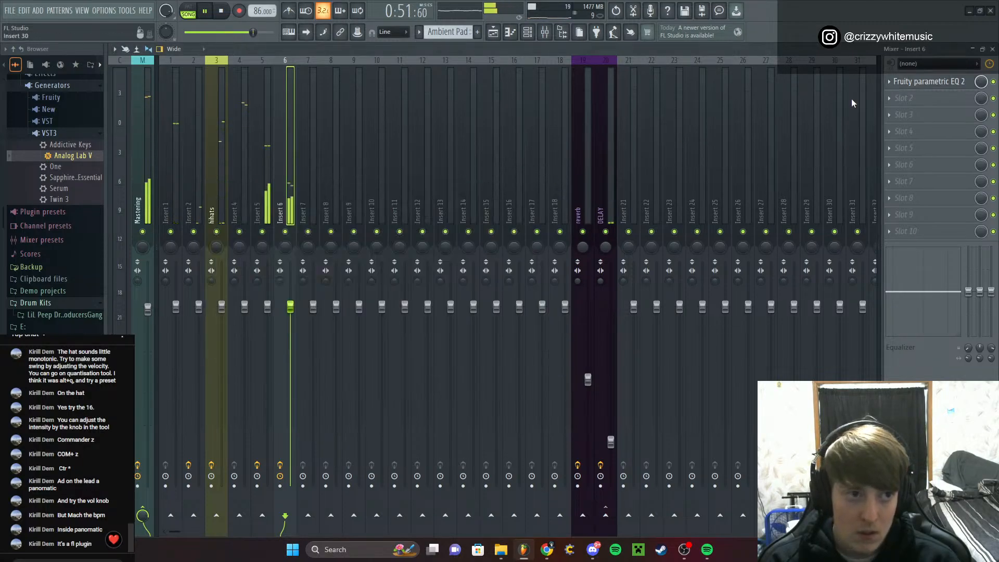
key("space")
Load Fruity PanOMatic in slot 2 of mixer Insert 6
left_click(903, 98)
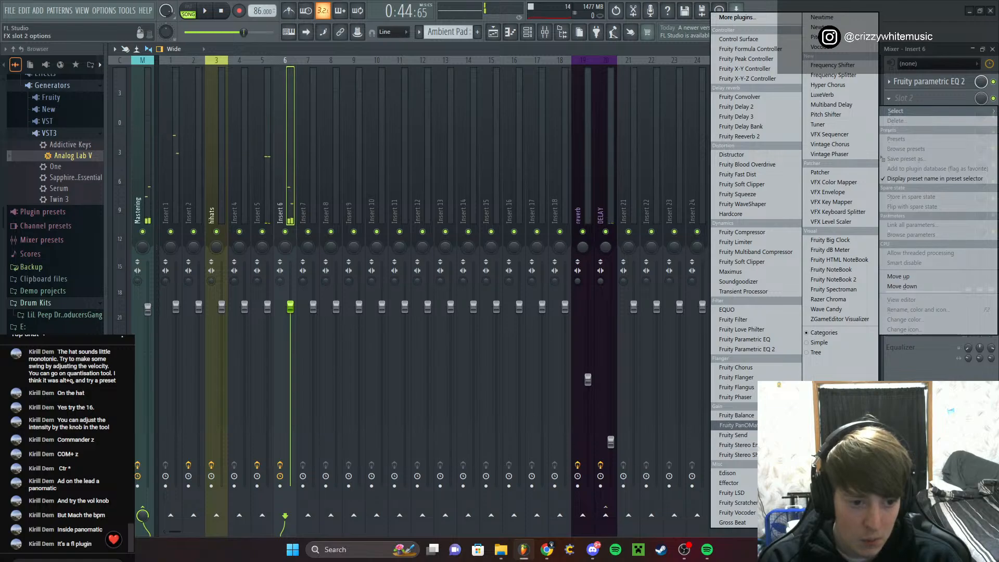
left_click(739, 425)
left_click_drag(294, 192, 311, 192)
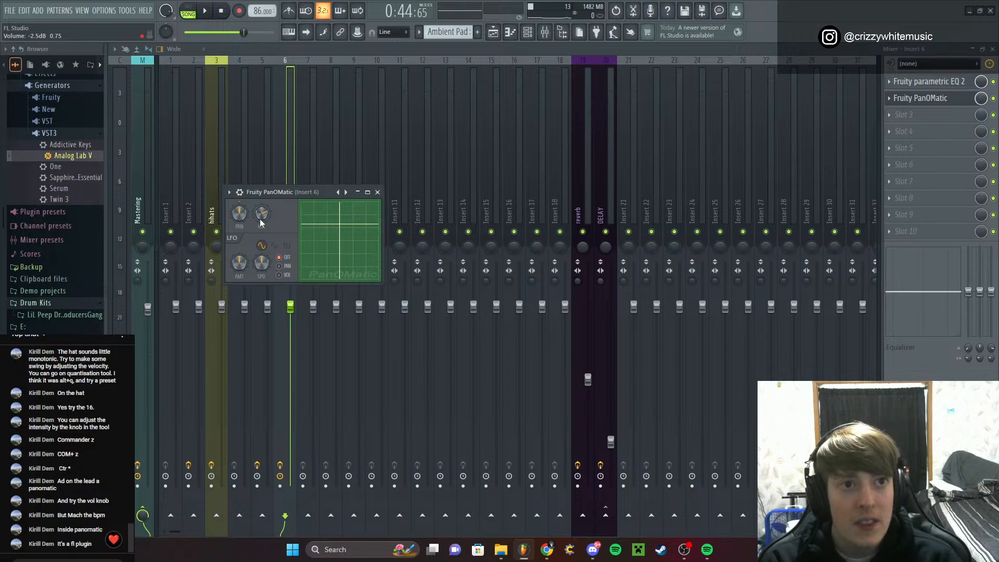
While the song plays, set PanOMatic's volume to about -3.6 dB and its LFO speed to 100%, with the pan slightly left
key("space")
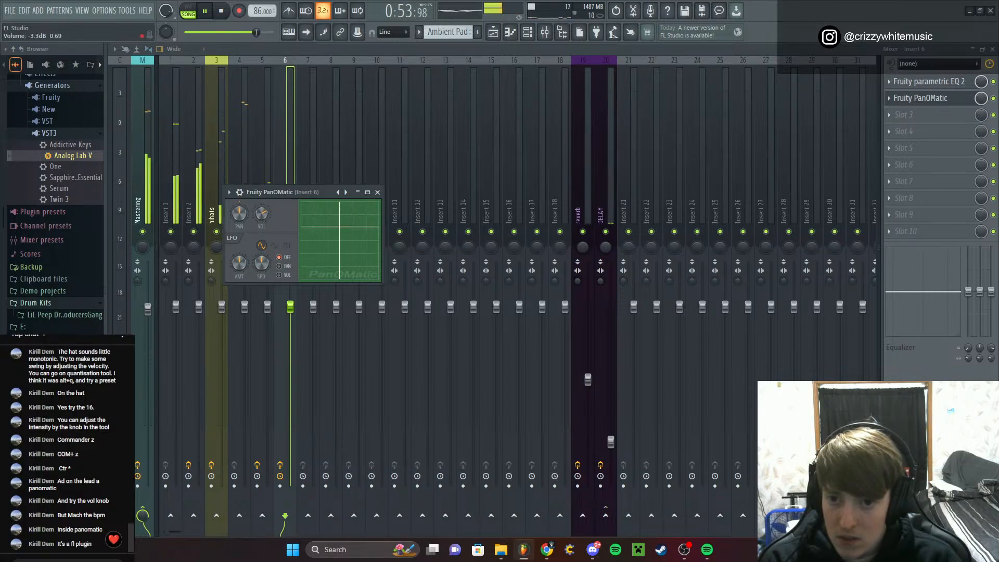
left_click_drag(261, 213, 261, 215)
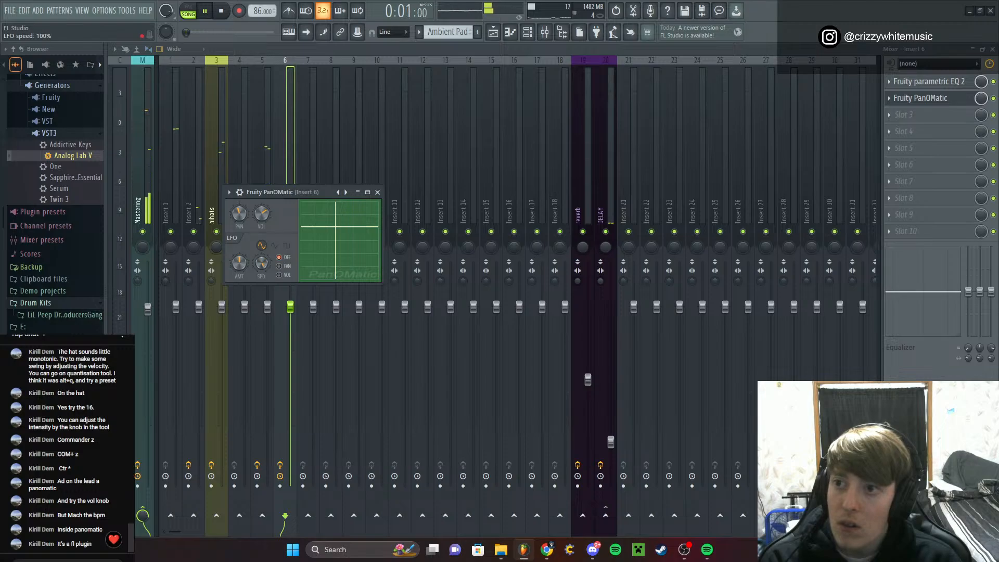
key("space")
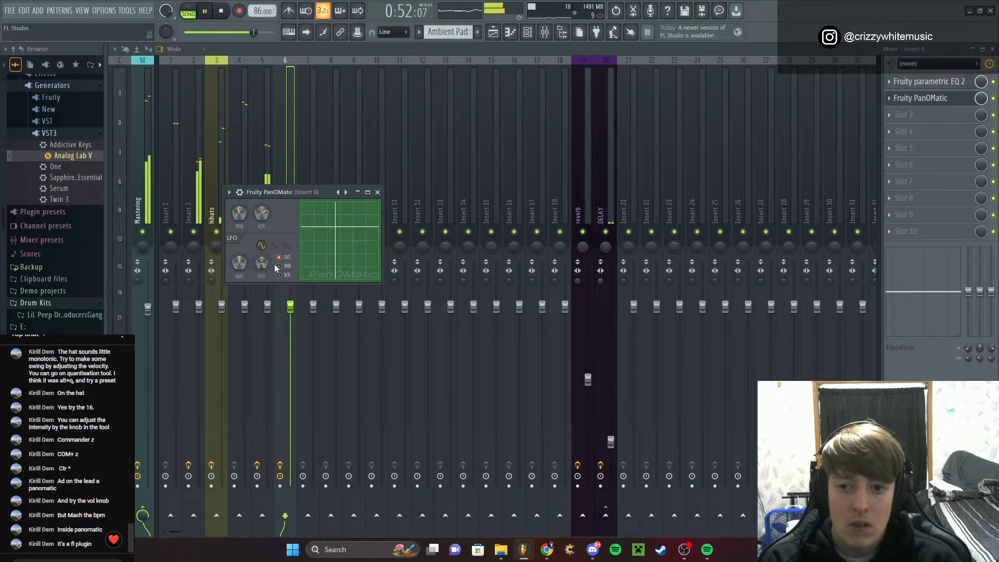
left_click_drag(287, 189, 327, 182)
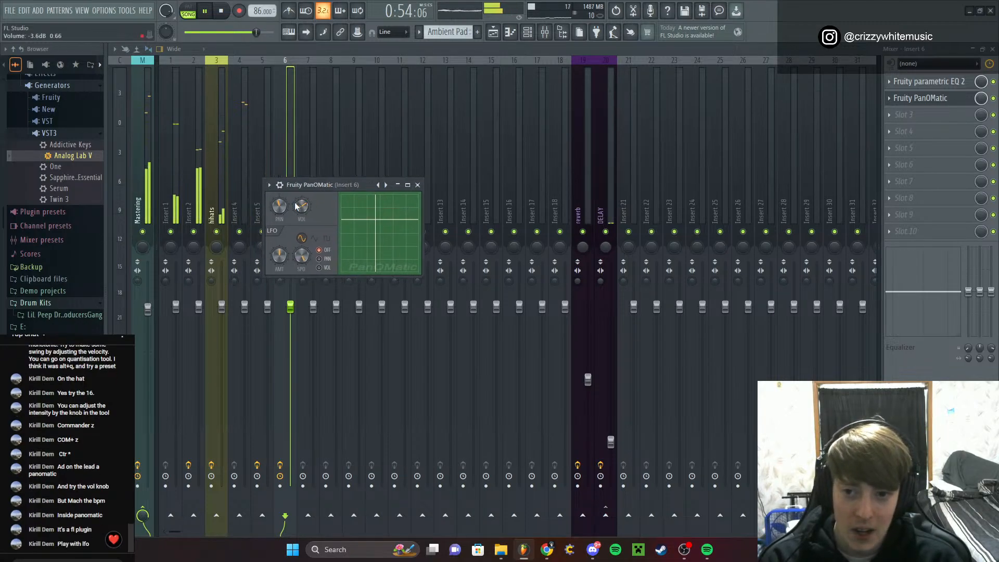
Bypass Fruity PanOMatic on Insert 6 to compare the pad's sound during playback, and reopen its settings
left_click(992, 98)
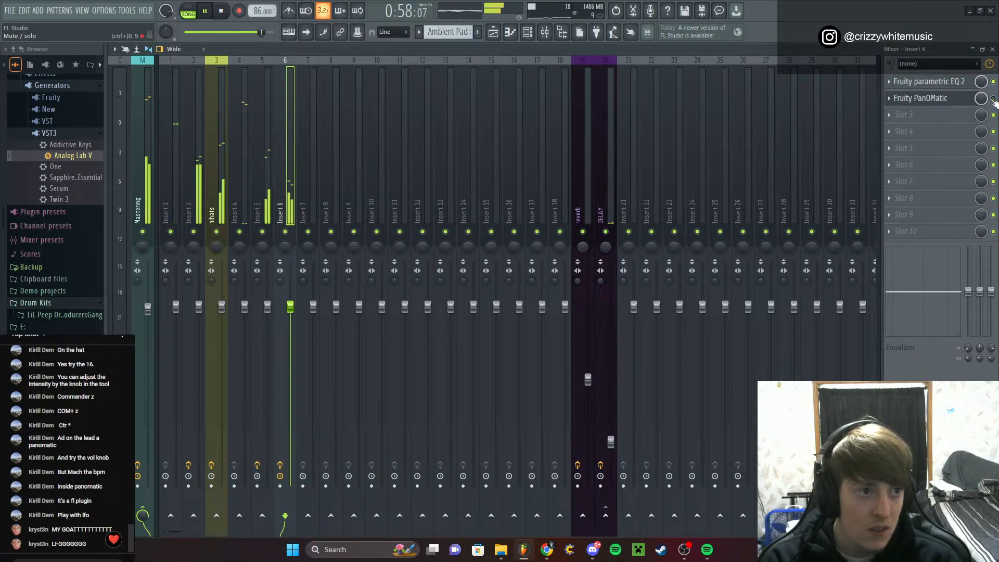
left_click(957, 99)
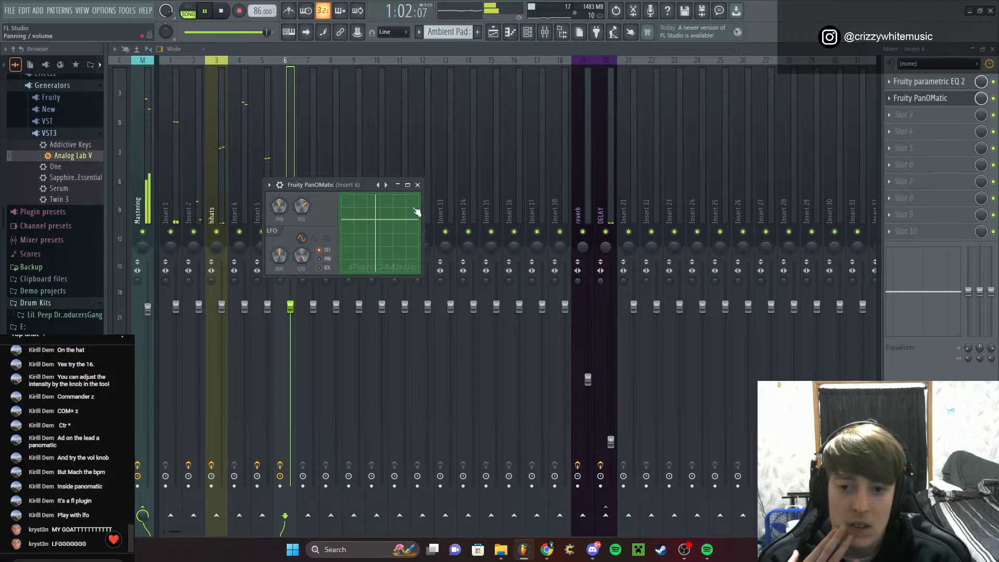
Close the Fruity PanOMatic plugin, mixer, channel rack and piano roll to get back to the playlist
left_click(417, 185)
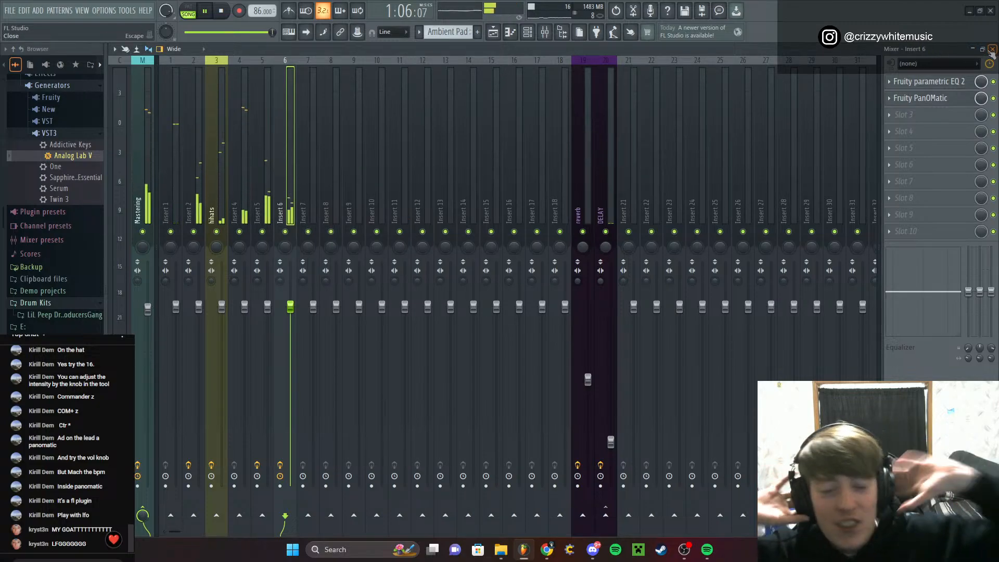
left_click(991, 50)
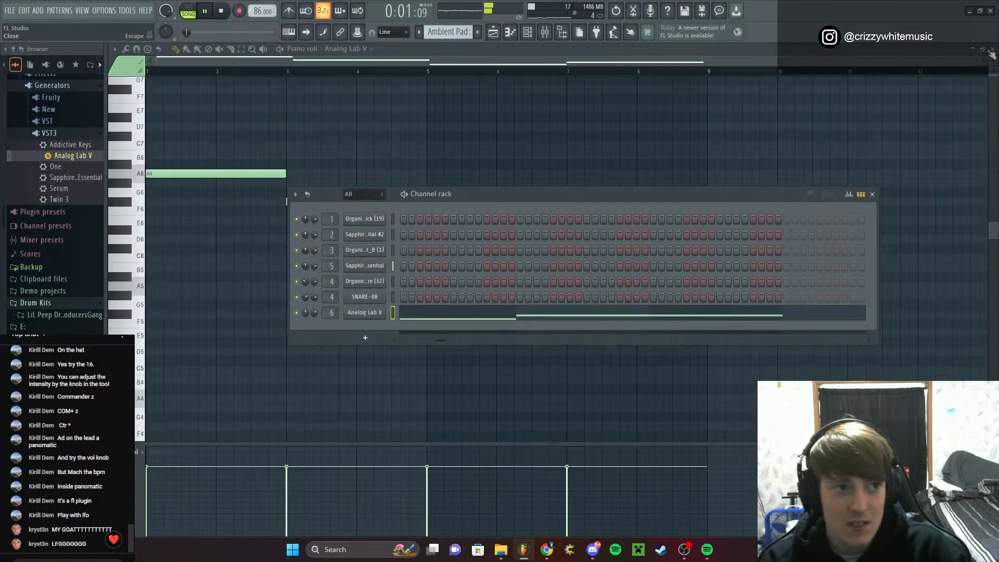
left_click(872, 194)
left_click(992, 49)
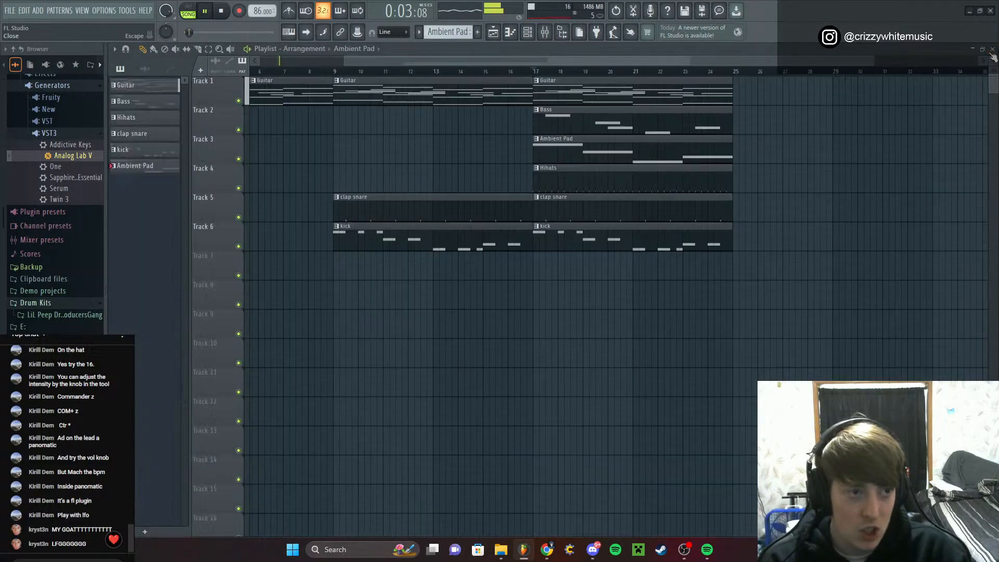
Duplicate the bar 17 clips on Tracks 1 to 6 so they repeat from bar 25, and play from bar 16
key("space")
left_click(508, 71)
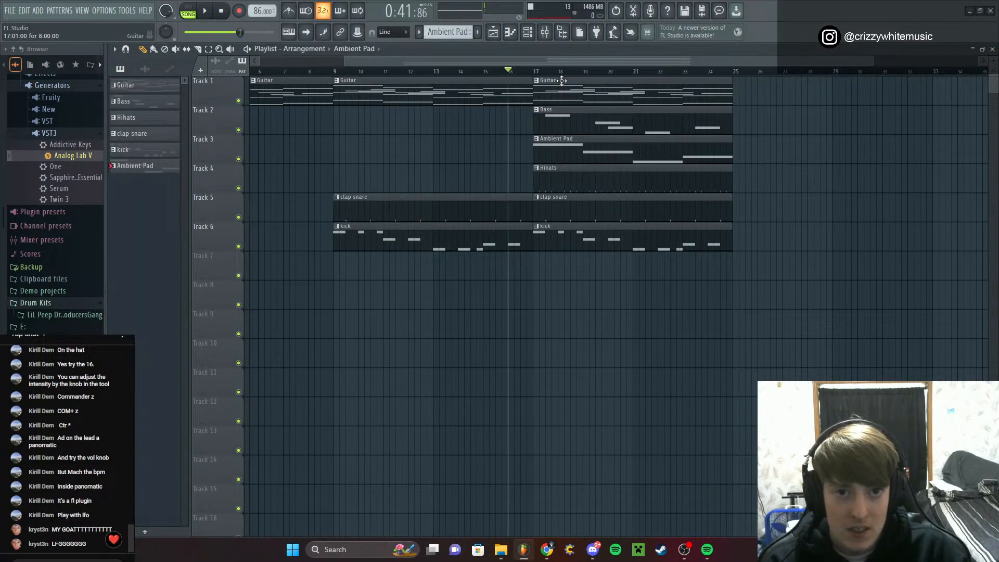
left_click_drag(574, 77, 659, 306)
key("ctrl+b")
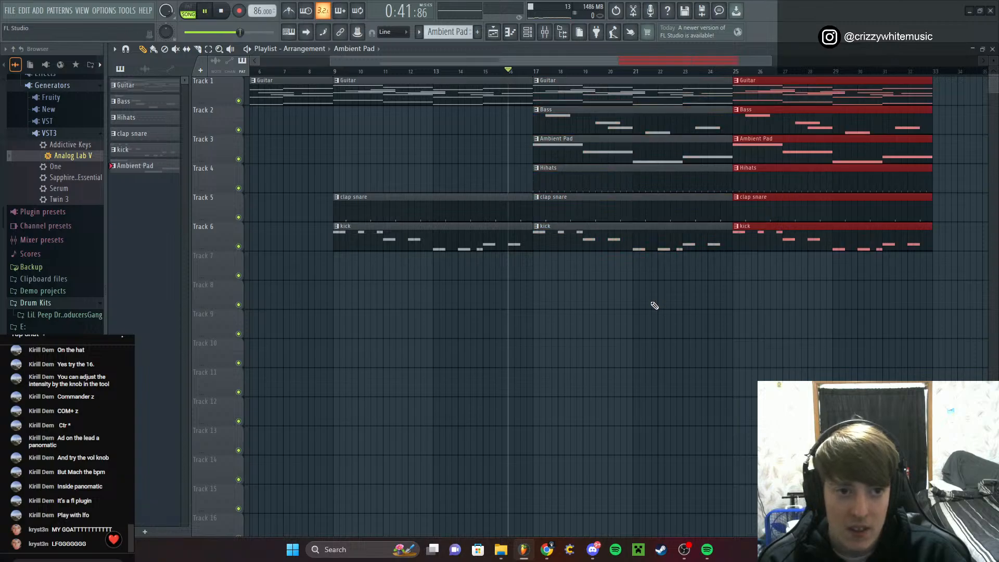
key("space")
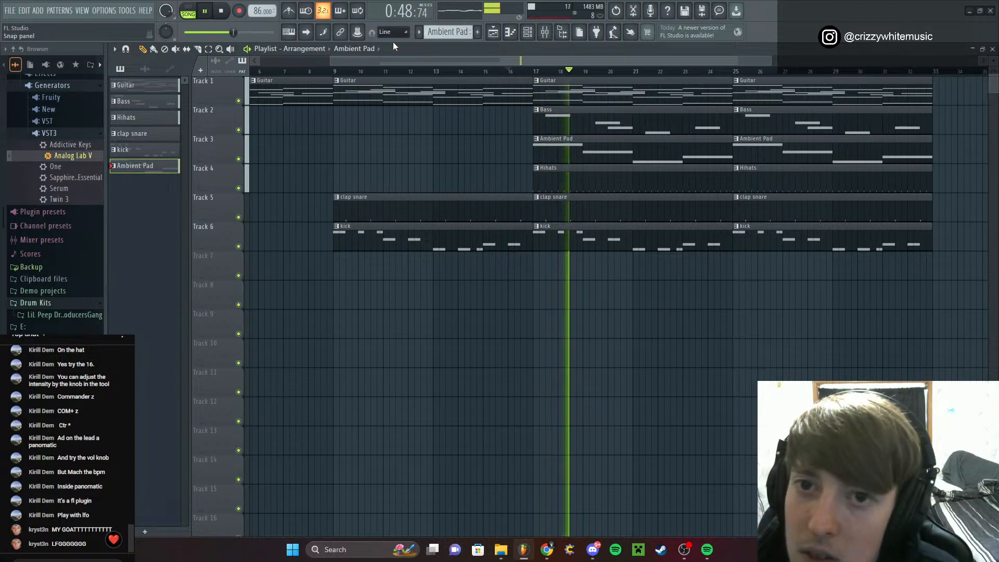
Create a new pattern named "Extra Percissospm", place it on Track 7 at bar 17 and stop playback
left_click(477, 32)
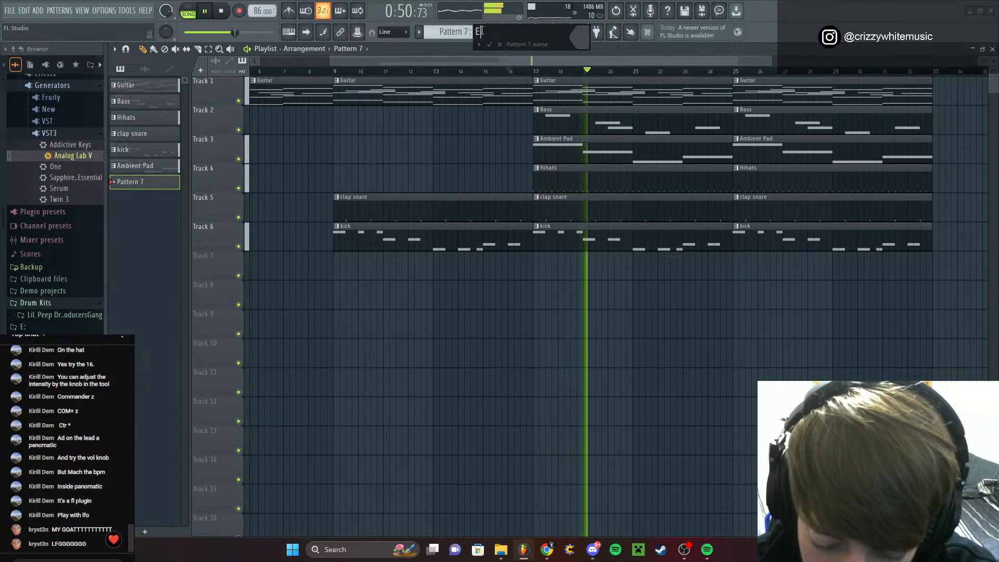
type("Extra P")
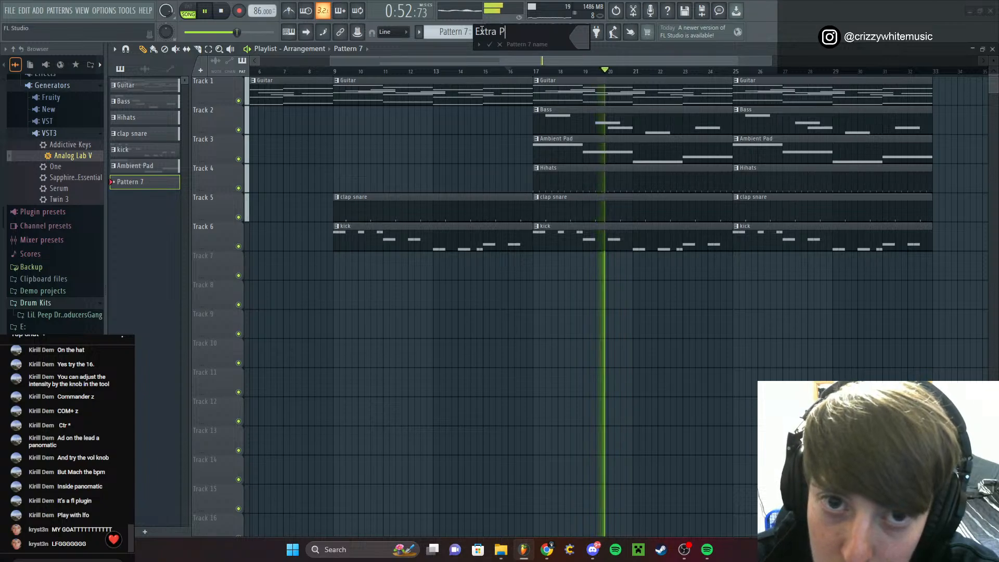
type("ercissospm")
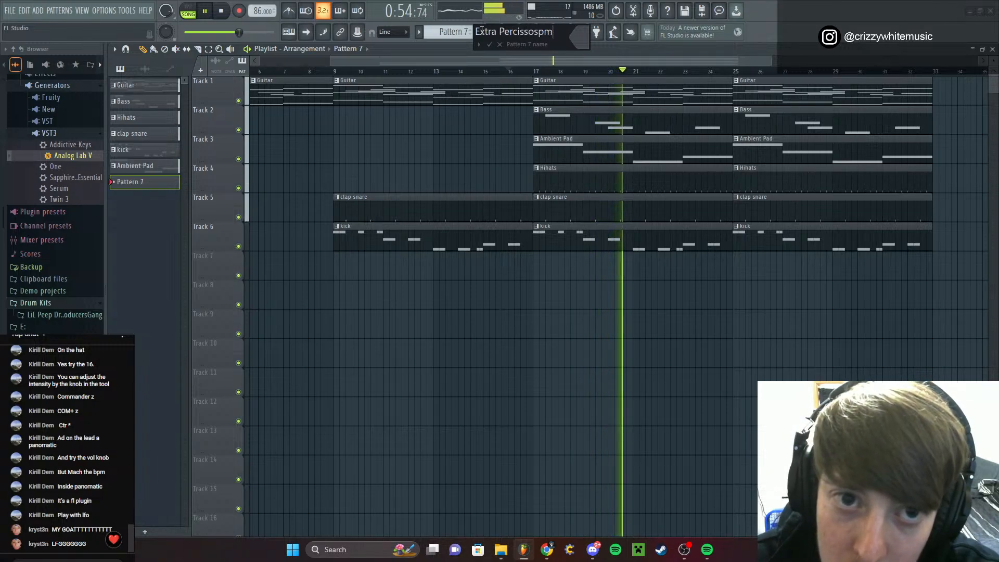
key("Return")
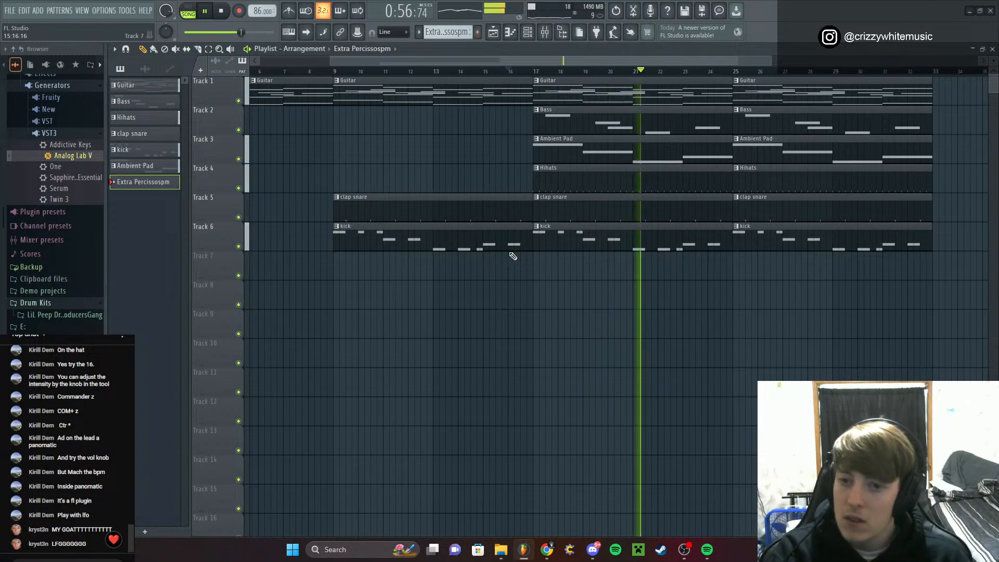
left_click(535, 268)
key("space")
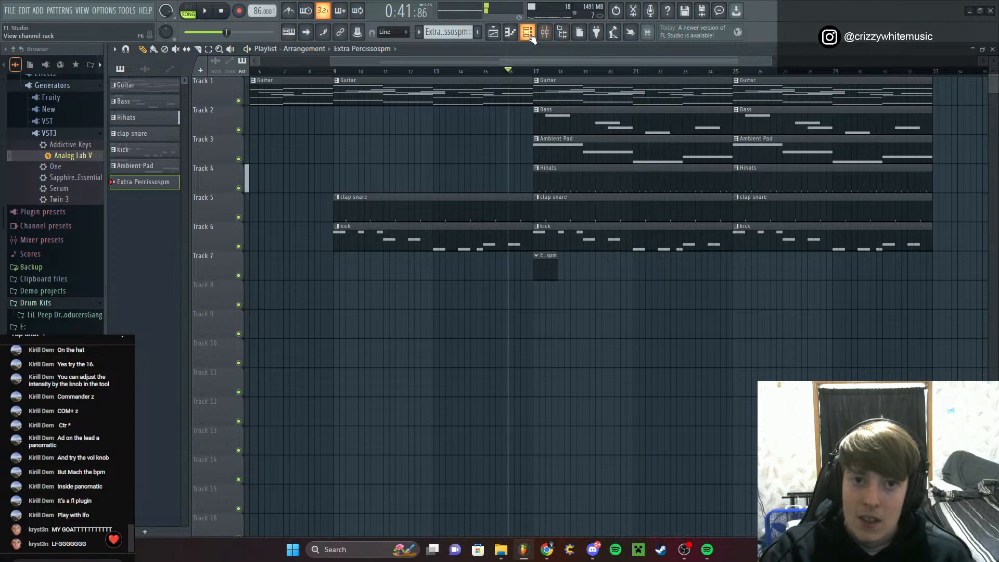
Show the channel rack and expand the Organic Drum Kit's 5 Percussion folder in the browser
left_click(527, 31)
scroll(52, 294, "up", 4)
scroll(52, 294, "down", 15)
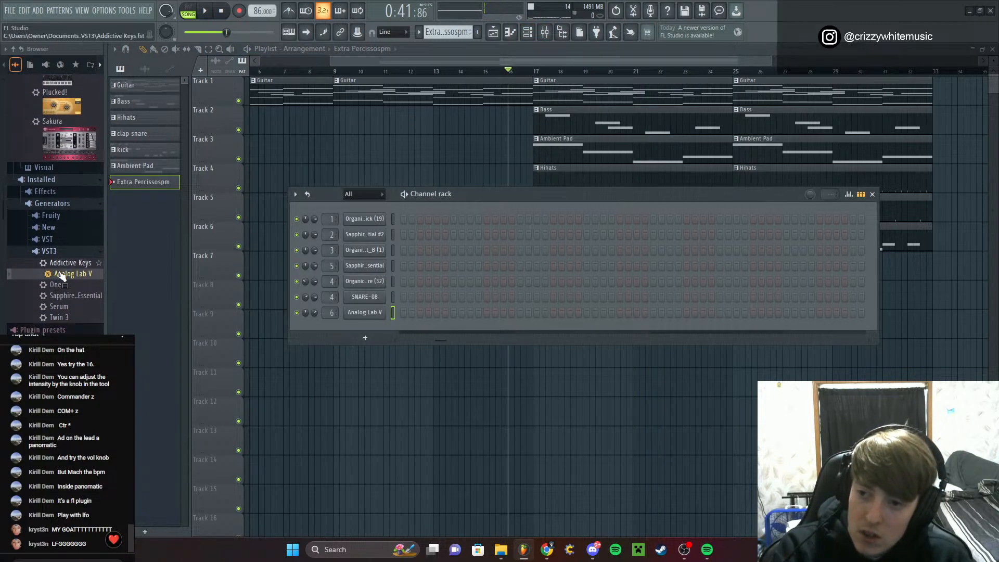
scroll(66, 324, "down", 4)
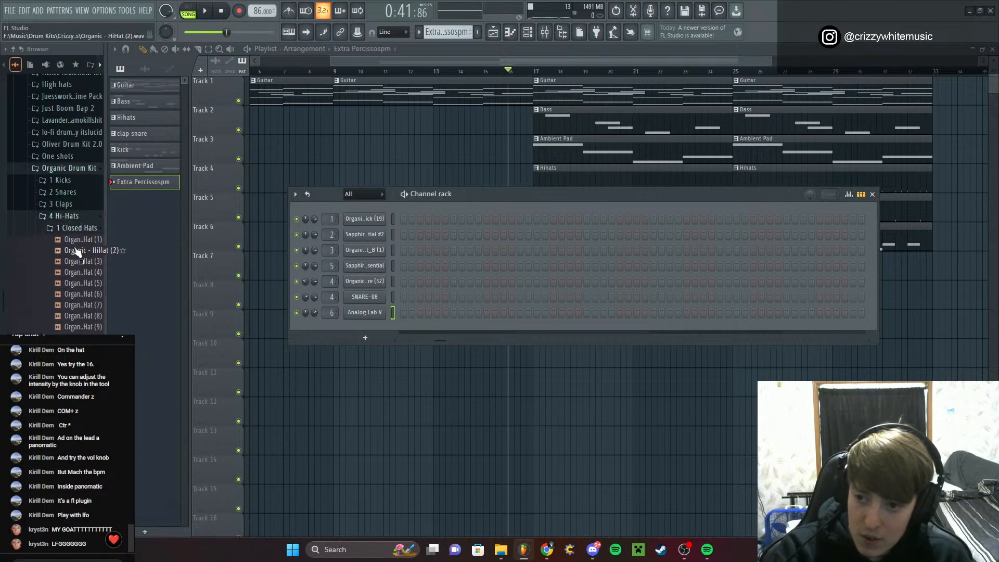
left_click(76, 218)
left_click(73, 229)
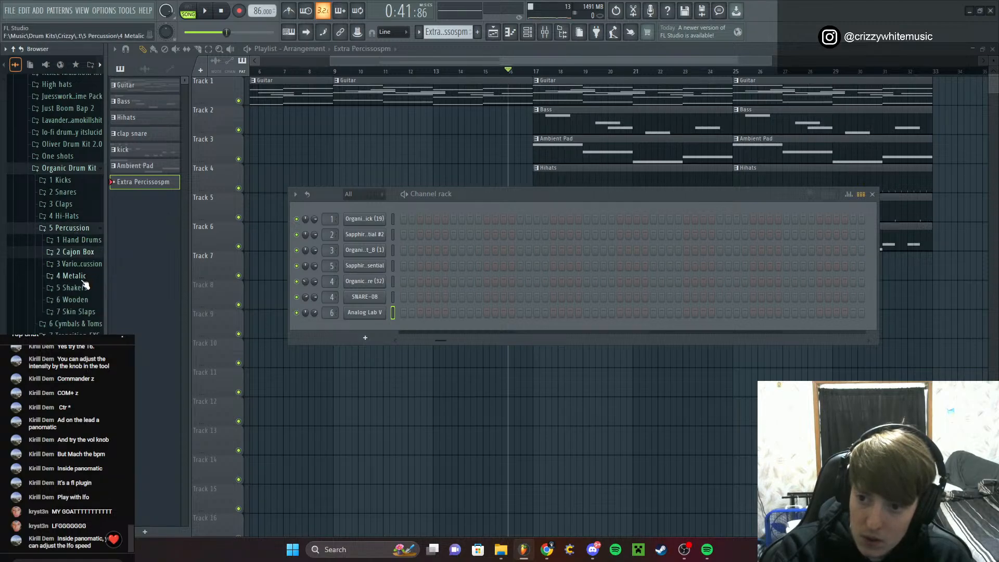
Audition the Mazhar Tambourines samples in the 4 Metalic percussion folder
left_click(83, 276)
left_click(86, 288)
left_click(85, 294)
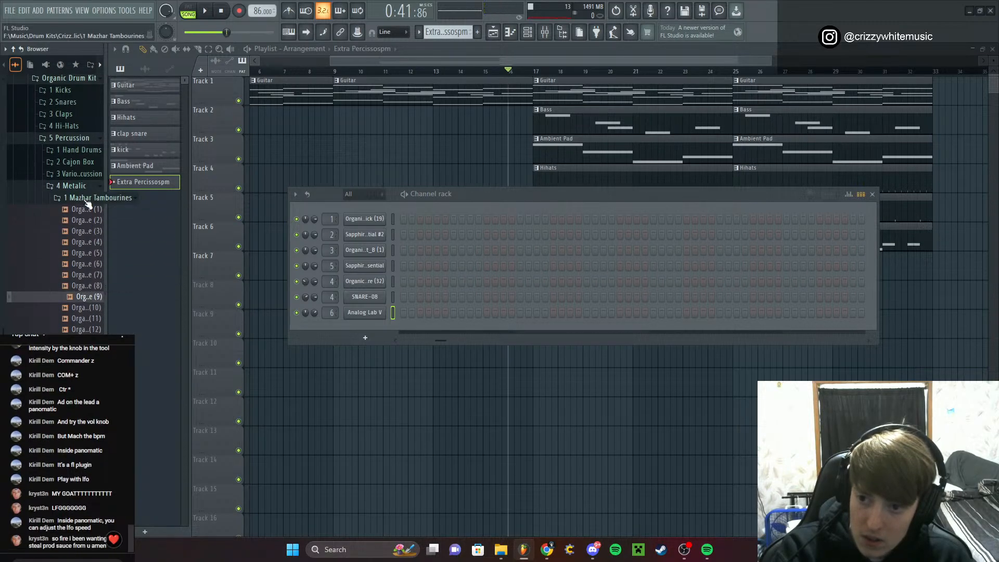
left_click(75, 186)
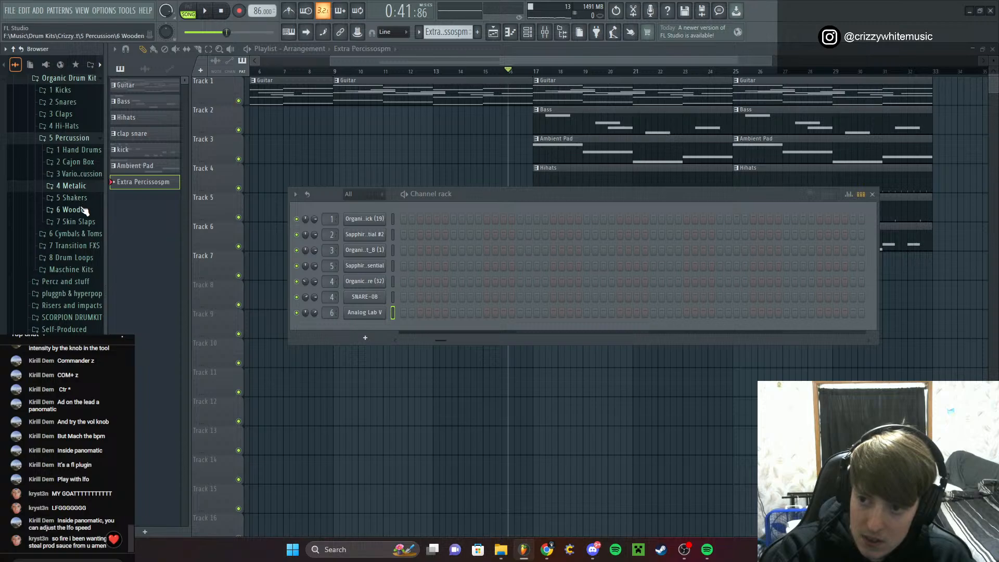
Add the Organic - Wooden_B (1) sample from the 6 Wooden percussion folder as a new channel
left_click(79, 209)
left_click(81, 234)
left_click(82, 245)
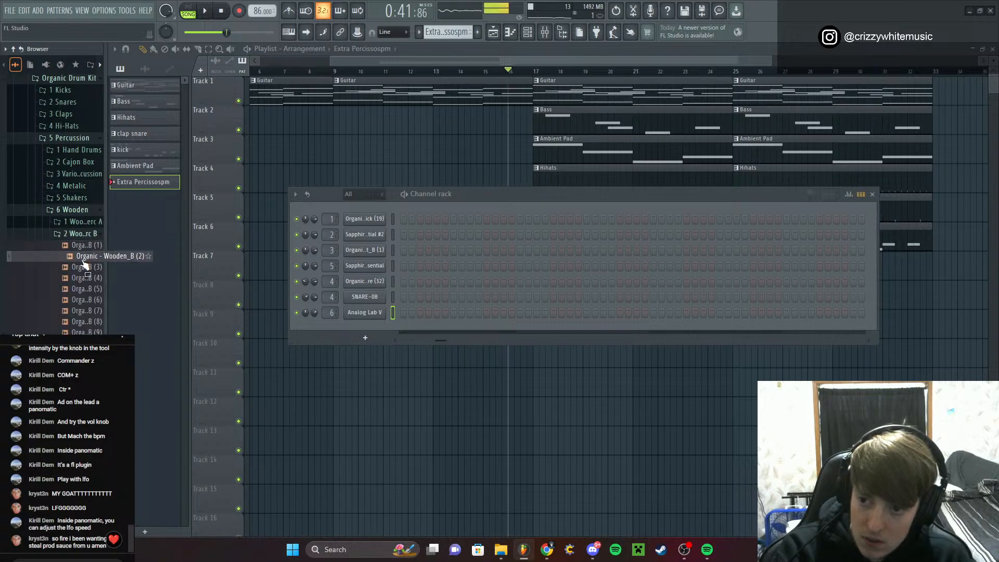
left_click_drag(82, 246, 337, 328)
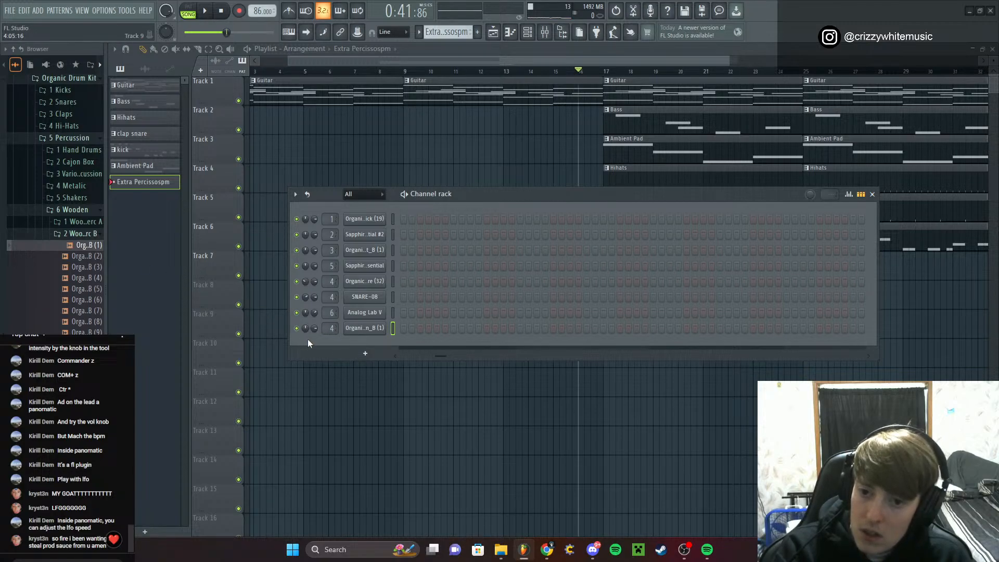
Audition several cymbal samples in the Organic Drum Kit's 6 Cymbals & Toms folder, then collapse its folders
left_click(72, 236)
left_click(75, 212)
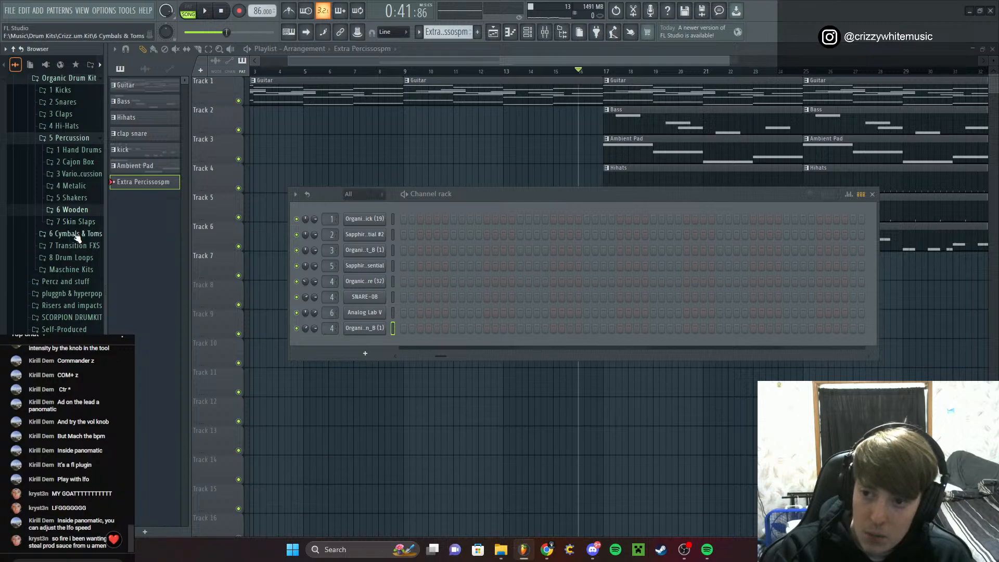
left_click(83, 237)
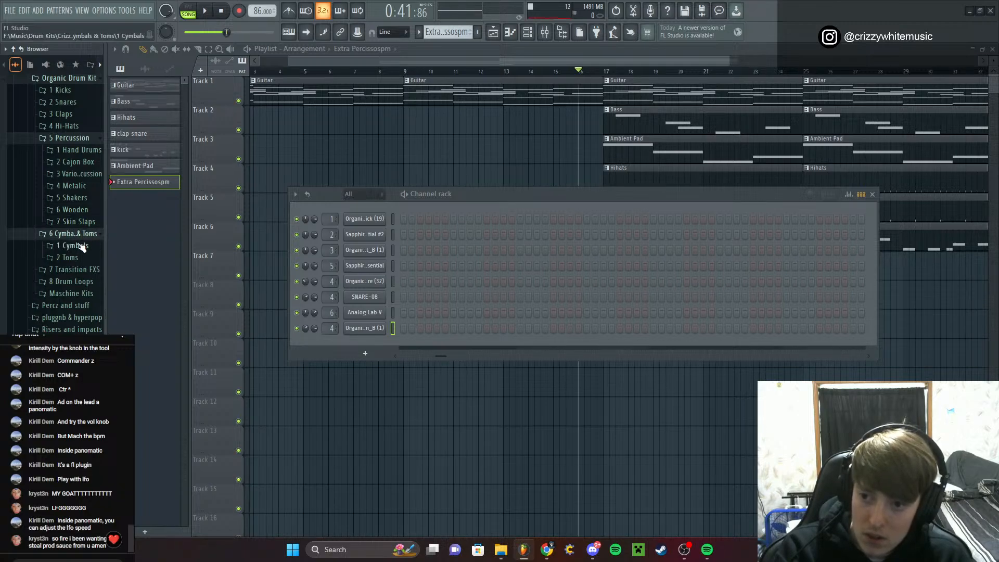
left_click(81, 249)
left_click(78, 266)
left_click(79, 277)
left_click(78, 288)
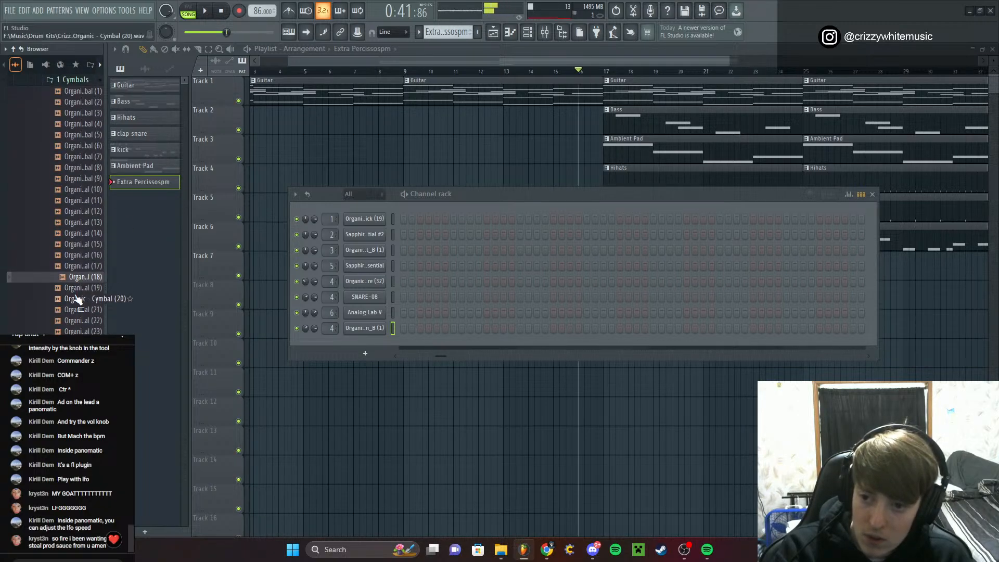
left_click(78, 299)
scroll(76, 297, "up", 5)
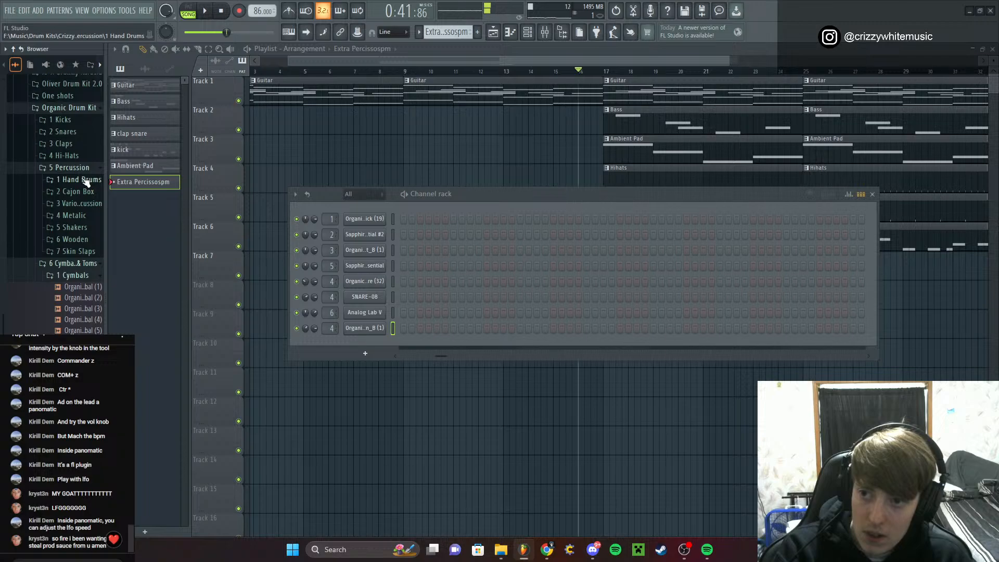
left_click(70, 274)
left_click(71, 266)
left_click(80, 170)
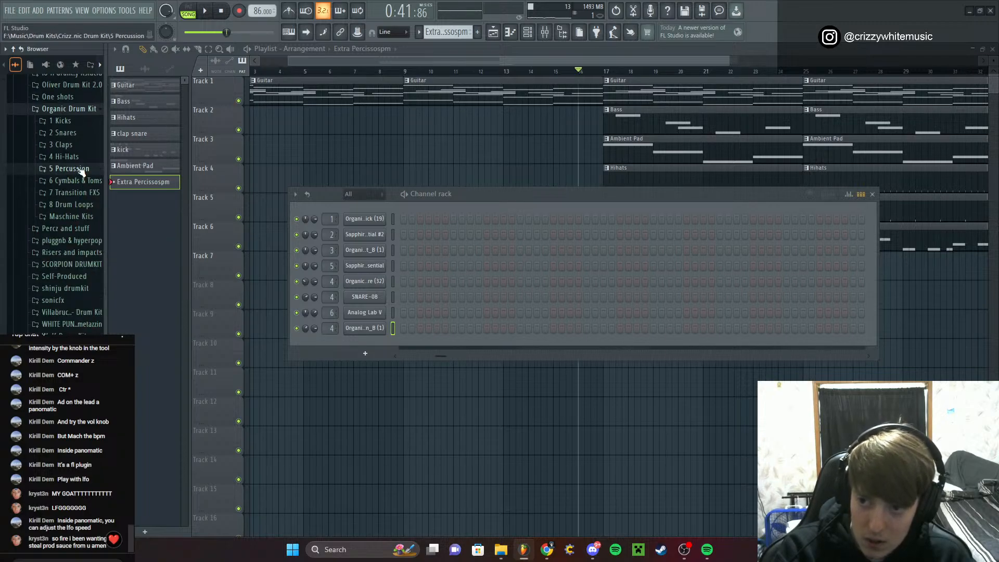
Audition the Echo Sound Works rim samples and add ESW LoFi Rim 02 - Walkman as a new channel
scroll(71, 224, "up", 6)
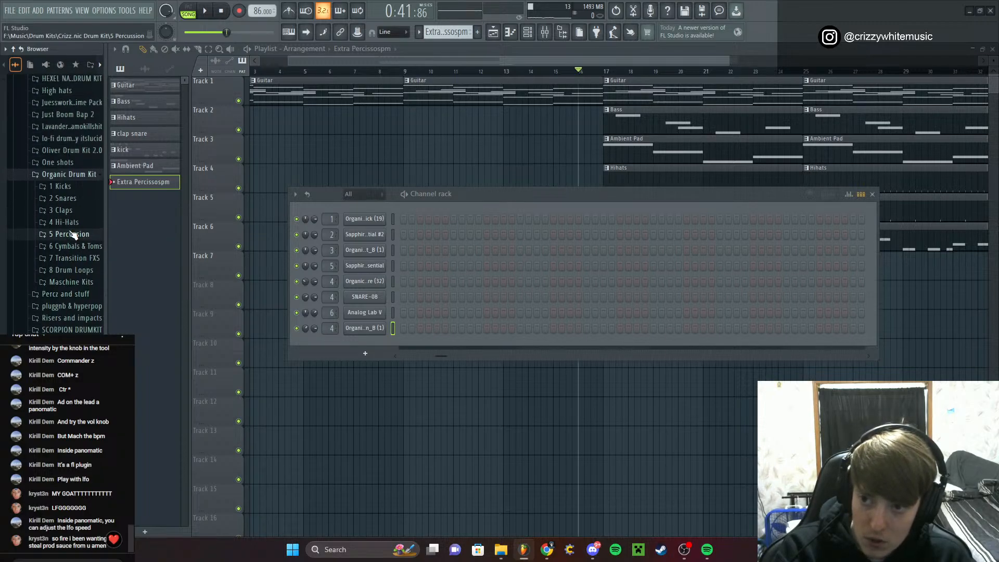
left_click(70, 174)
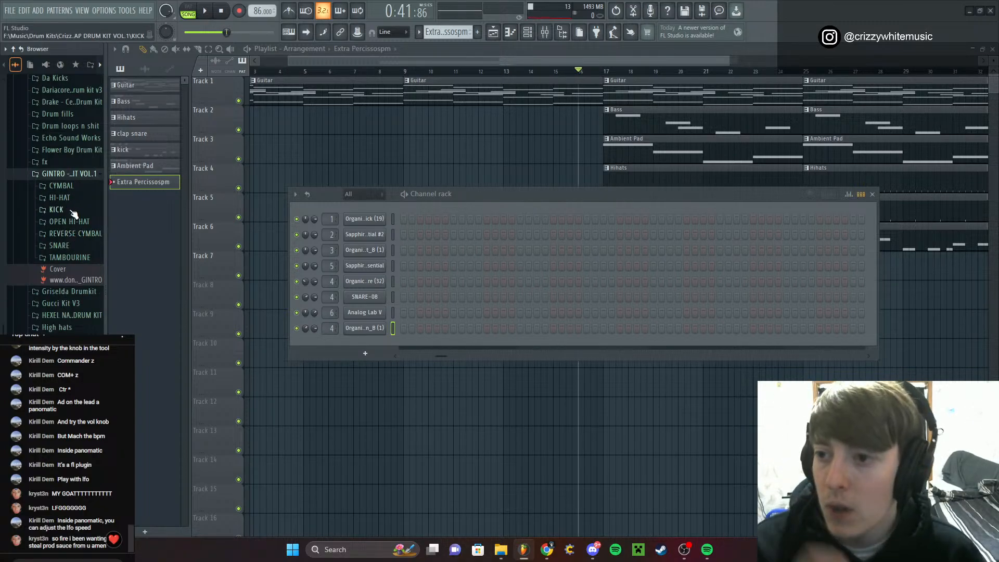
left_click(78, 170)
left_click(70, 138)
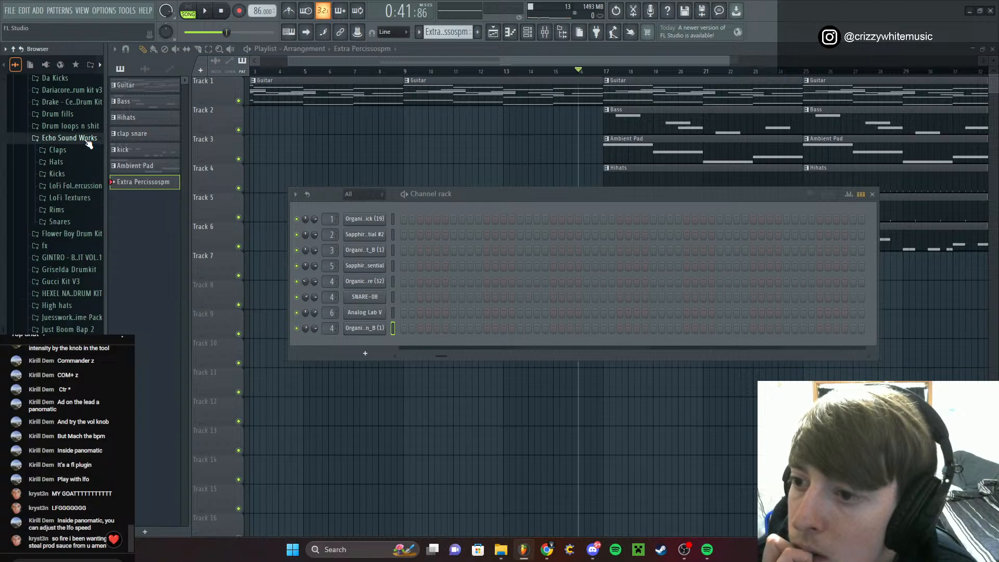
left_click(78, 211)
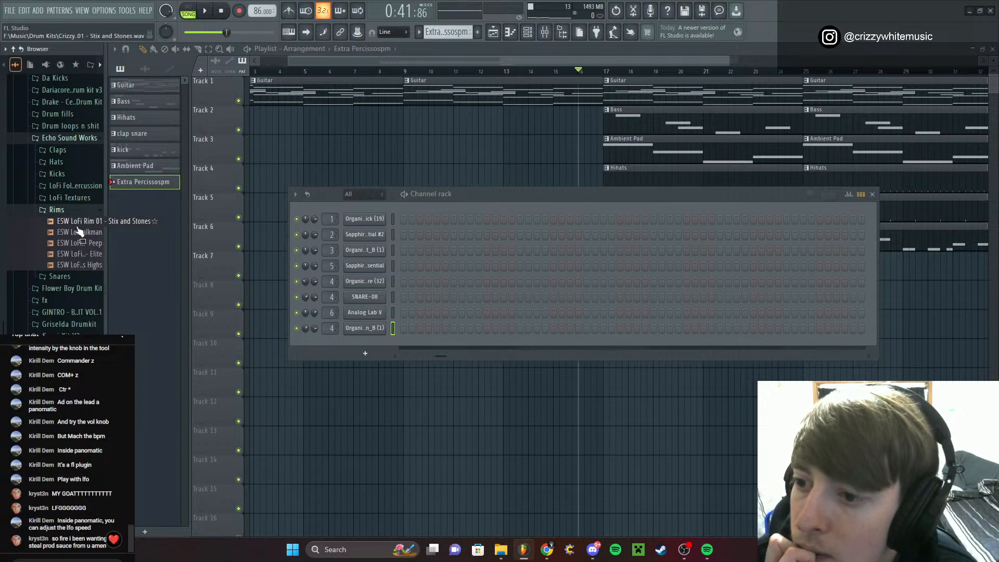
left_click(78, 253)
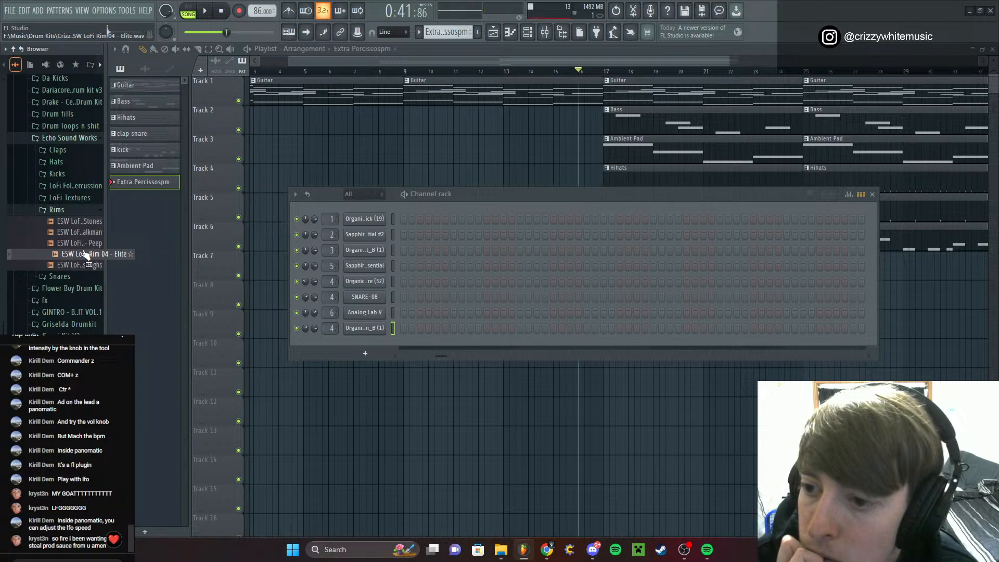
left_click(83, 244)
left_click(83, 253)
left_click(83, 236)
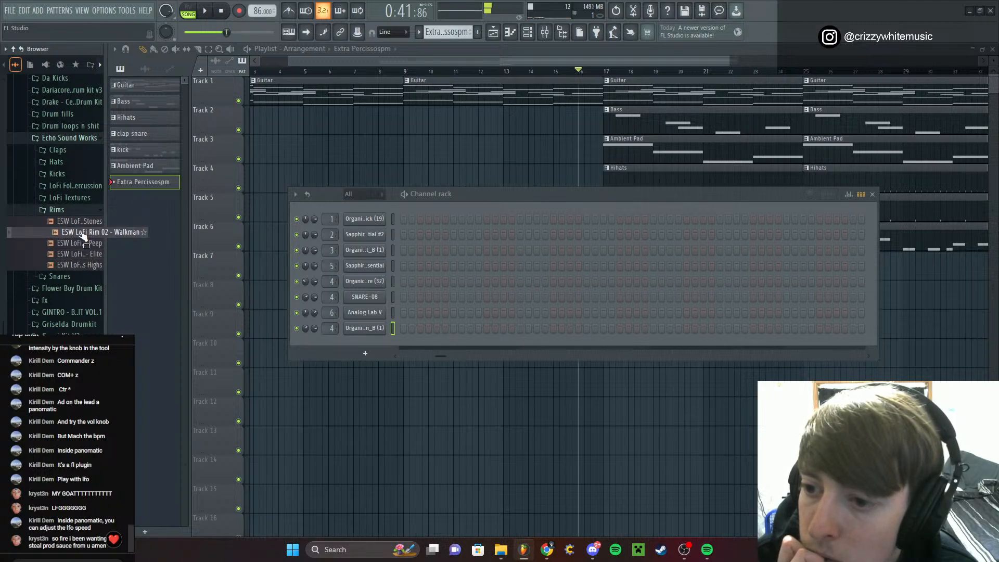
left_click_drag(96, 241, 361, 347)
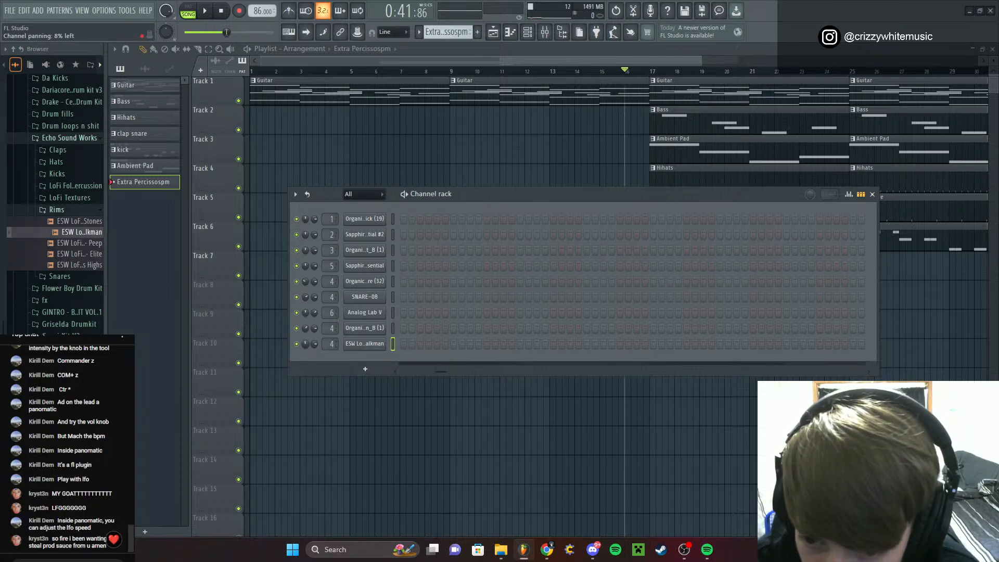
Collapse the Rims and Echo Sound Works folders and open the 2 Open Hats folder in the Organic Drum Kit's 4 Hi-Hats
left_click(71, 209)
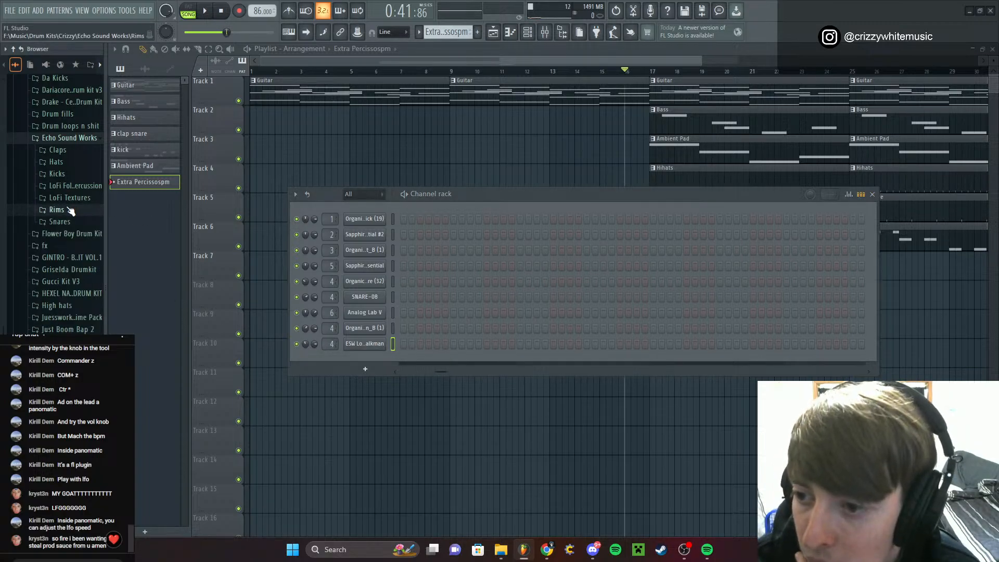
left_click(69, 143)
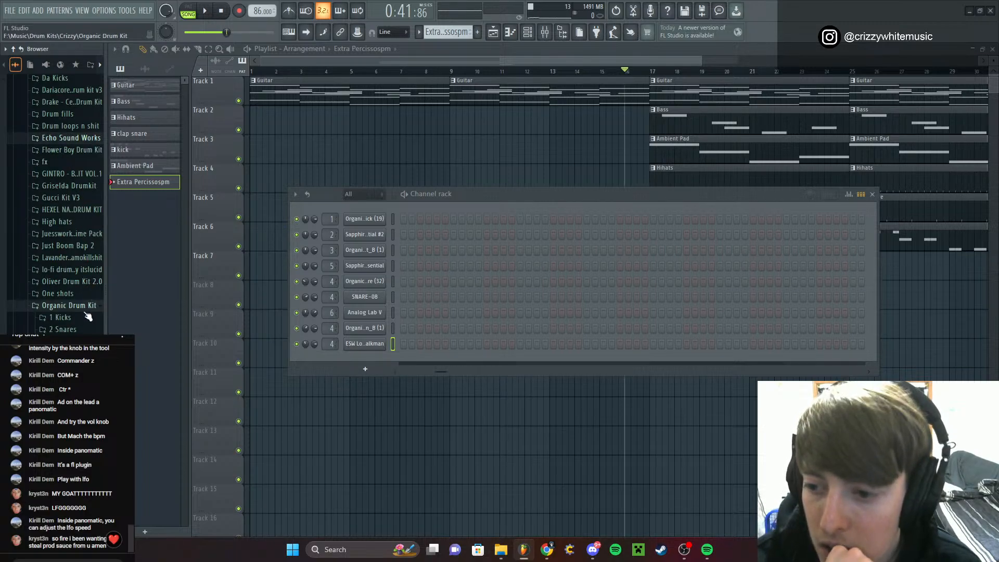
scroll(83, 317, "down", 2)
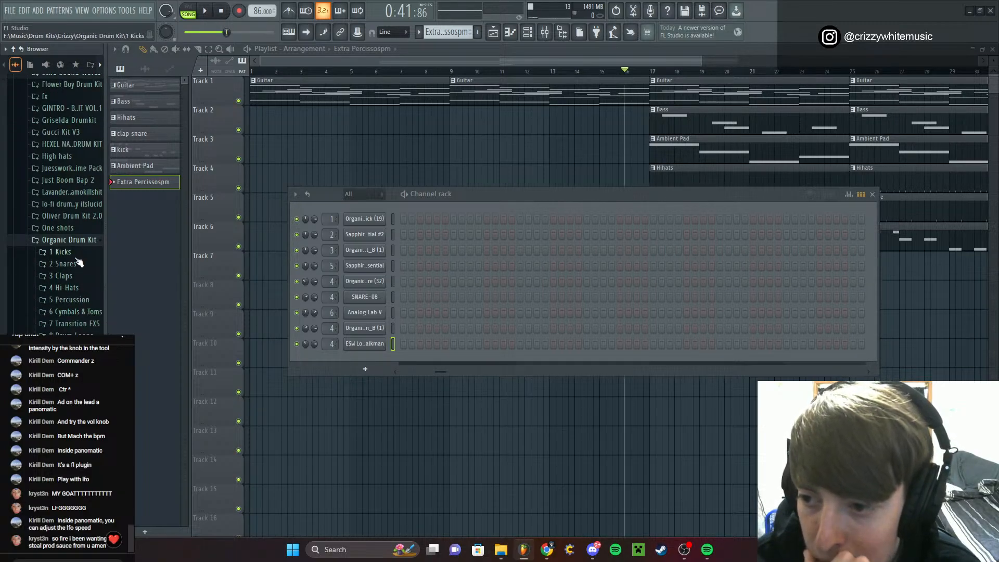
left_click(81, 290)
scroll(82, 293, "up", 6)
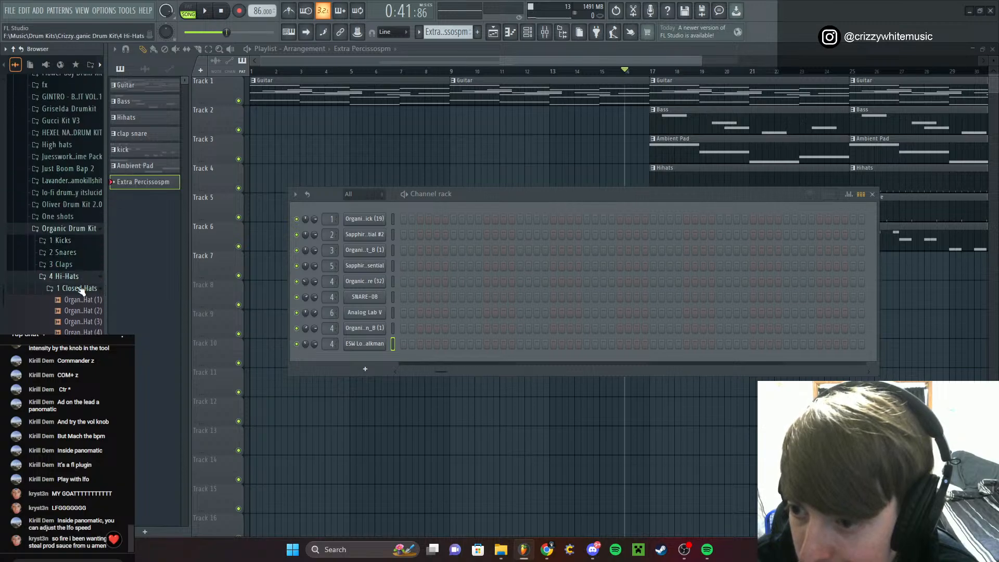
left_click(81, 290)
left_click(78, 300)
Audition several open hi-hat samples in the Organic Drum Kit's 2 Open Hats folder
left_click(78, 230)
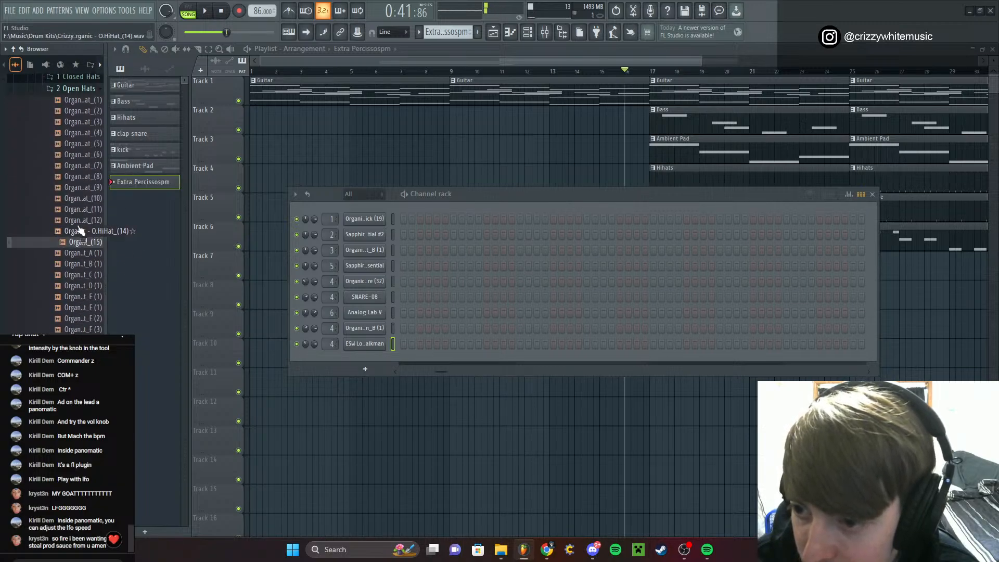
left_click(80, 210)
left_click(84, 243)
left_click(85, 275)
left_click(85, 286)
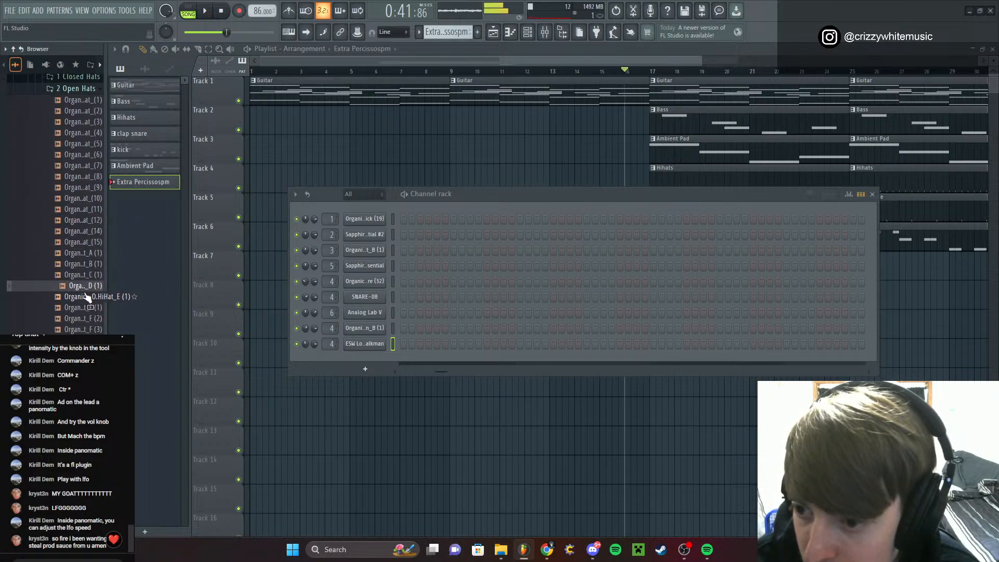
left_click(87, 297)
left_click(86, 308)
left_click(87, 319)
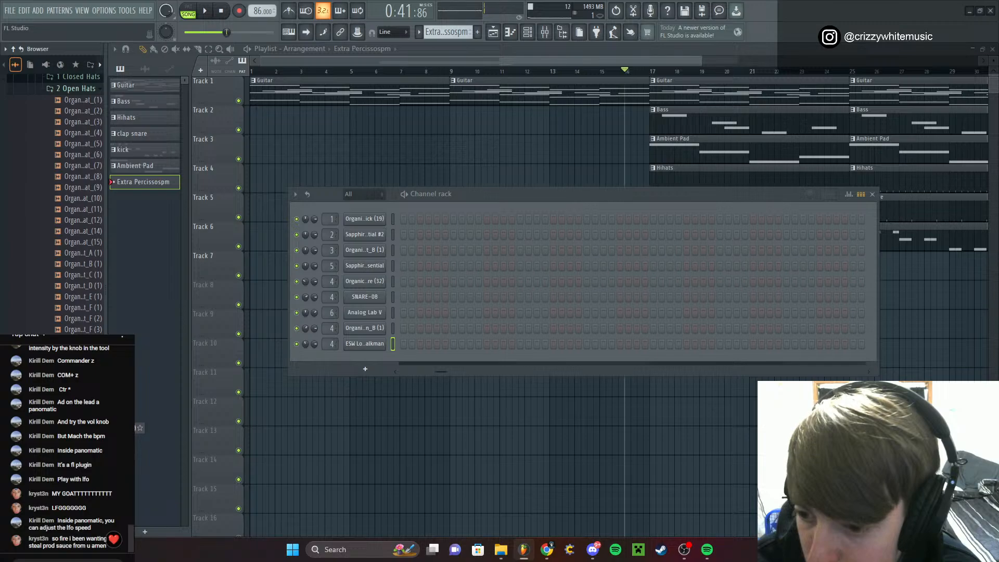
Add the Organic - O.HiHat_N (2) sample as a new channel and route it to mixer track 3
left_click_drag(99, 428, 349, 359)
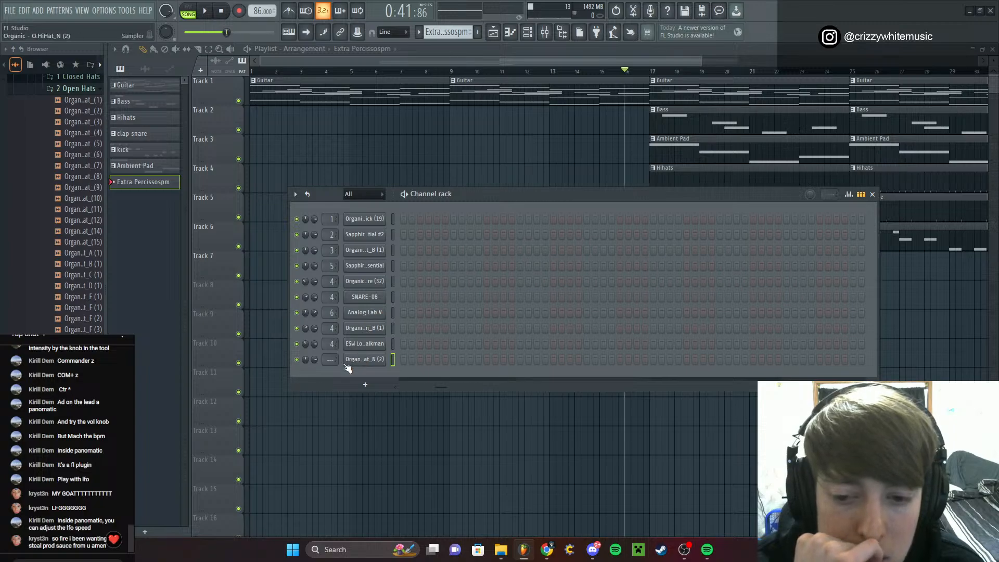
scroll(335, 363, "up", 3)
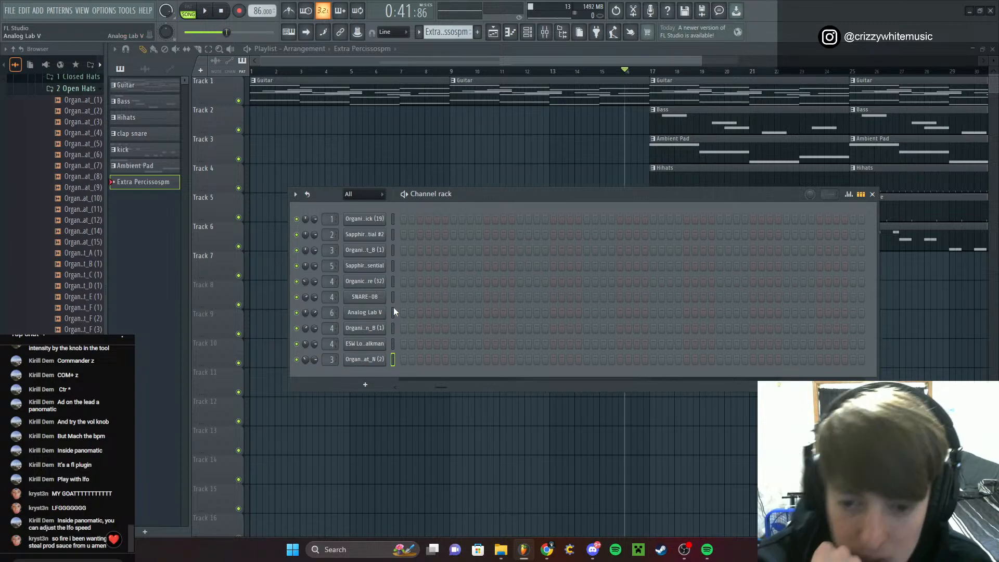
Place the Extra Percissospm pattern on Track 7 at bar 17 and extend its clip to bar 25
left_click(872, 194)
left_click(657, 267)
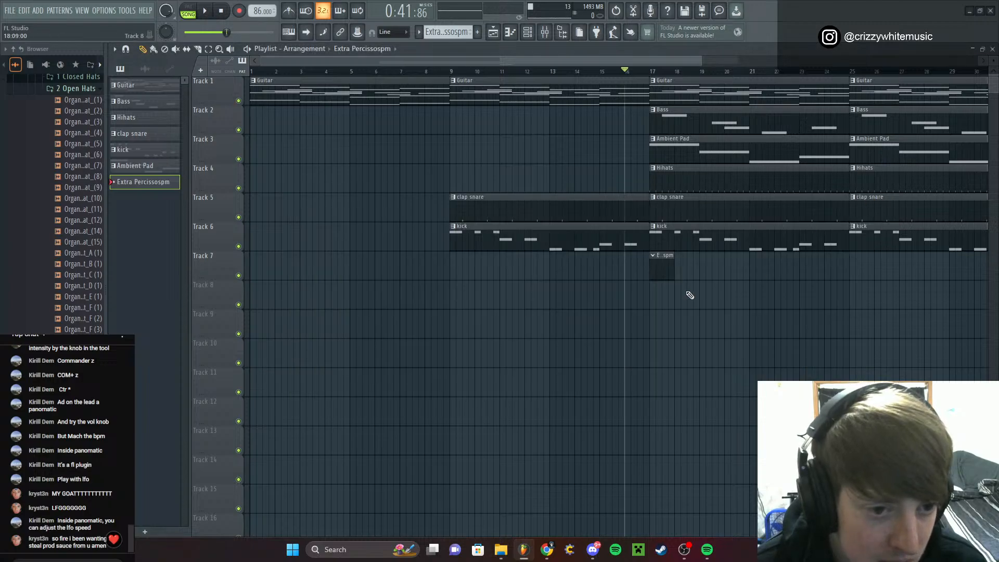
left_click_drag(673, 270, 842, 268)
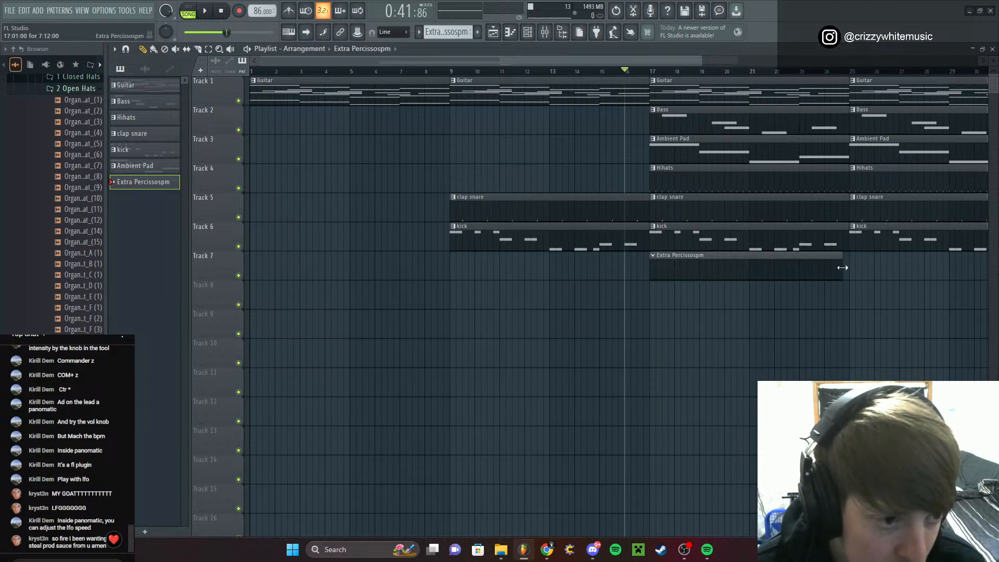
Apply an advanced fill to the Organic - Wooden_B (1) channel with a sequence length of 64 and an interval of 32
left_click(527, 32)
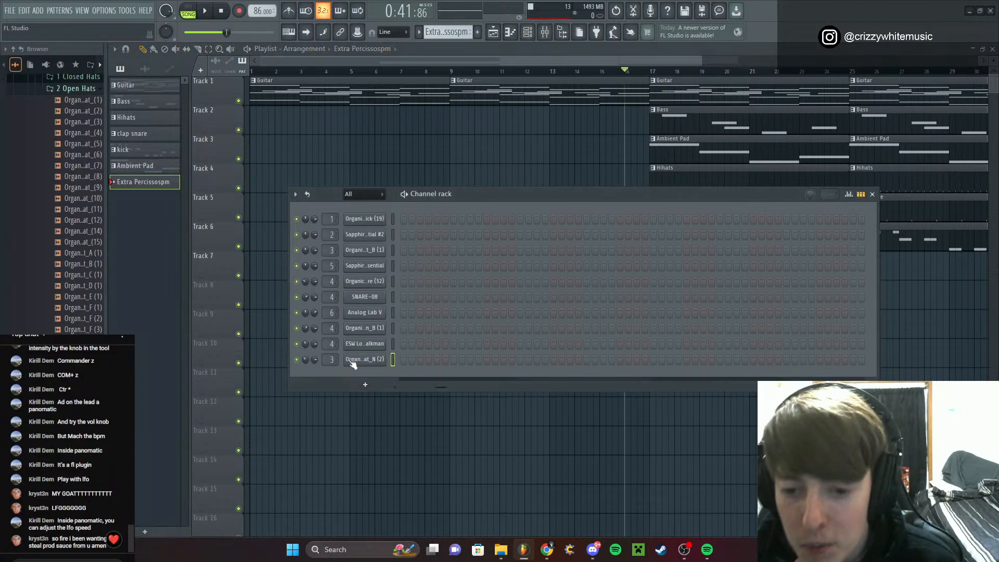
right_click(375, 329)
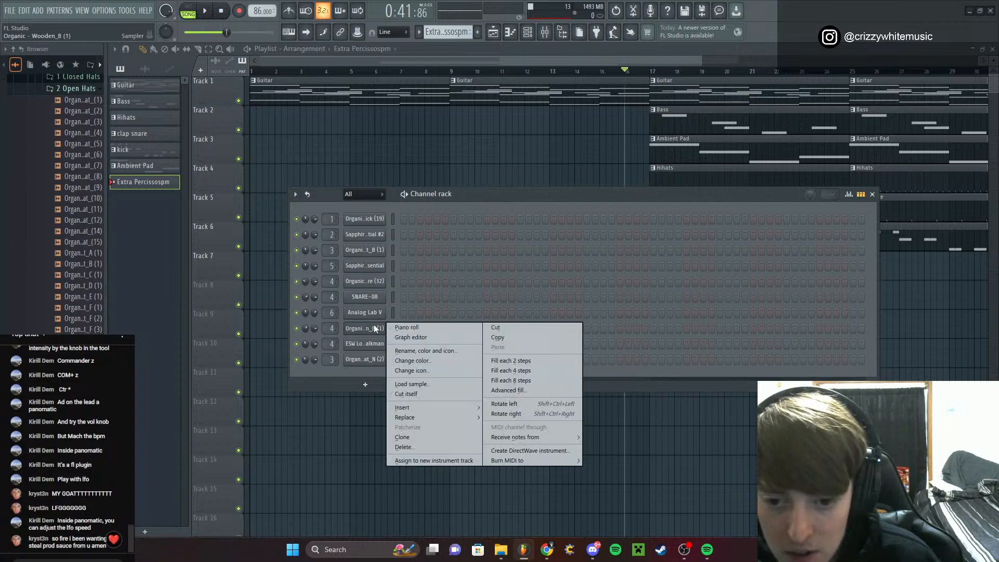
left_click(500, 390)
scroll(555, 351, "up", 20)
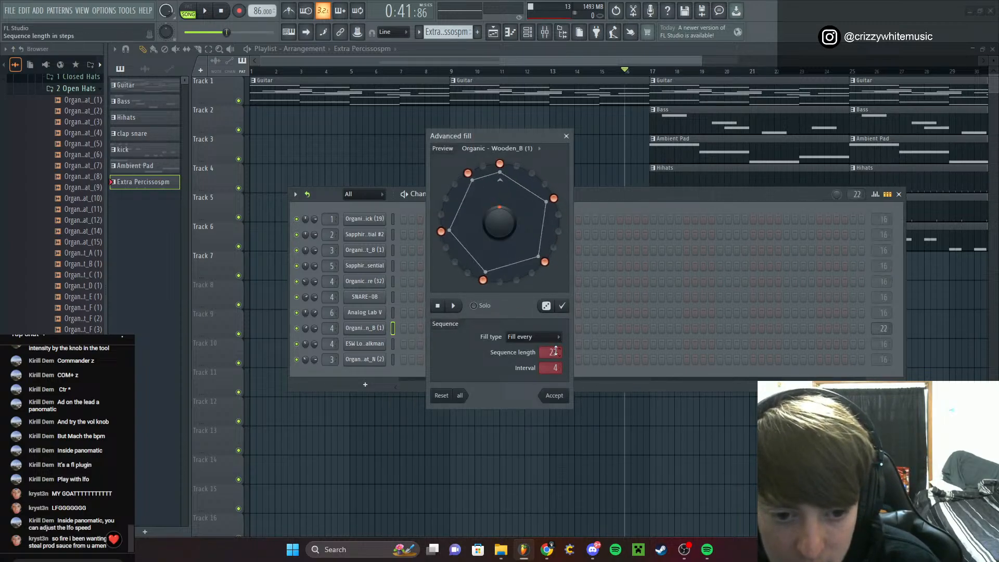
scroll(556, 351, "up", 19)
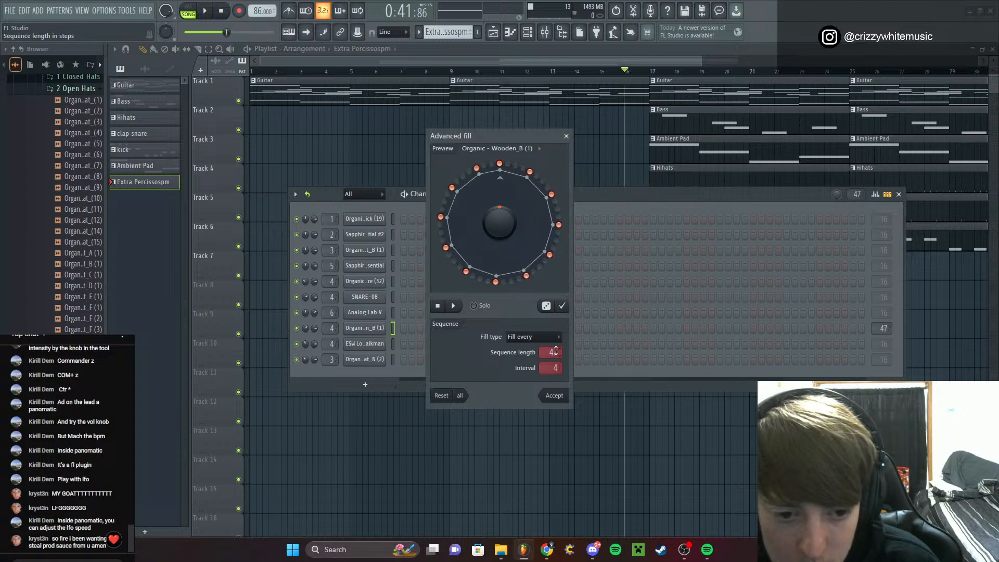
scroll(557, 351, "up", 1)
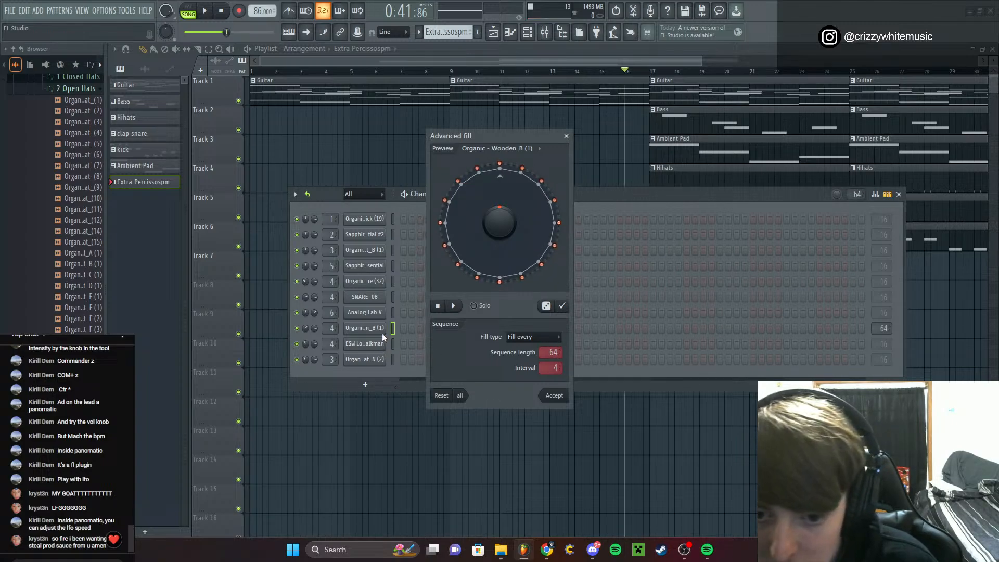
scroll(549, 372, "up", 10)
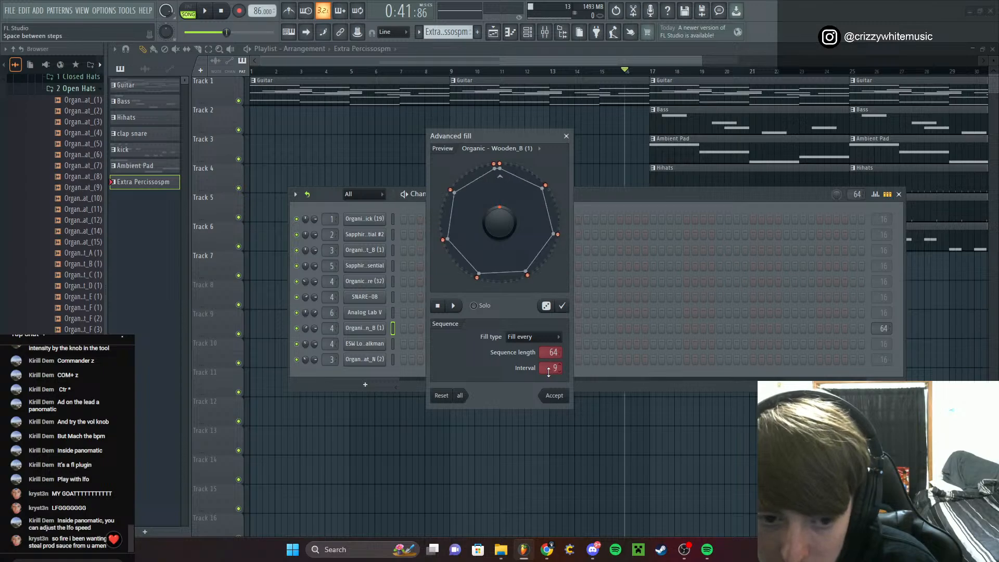
scroll(549, 371, "up", 4)
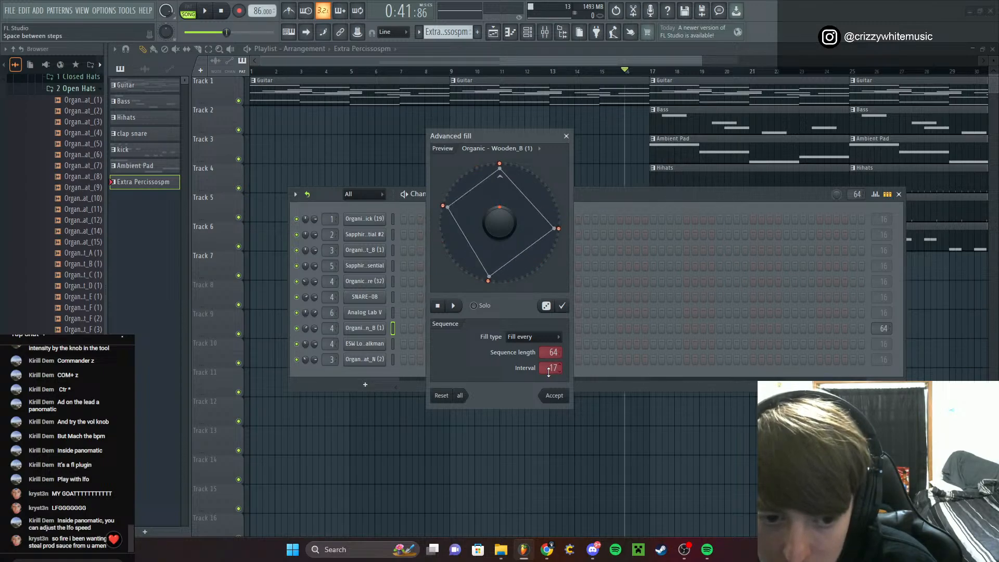
scroll(548, 371, "up", 14)
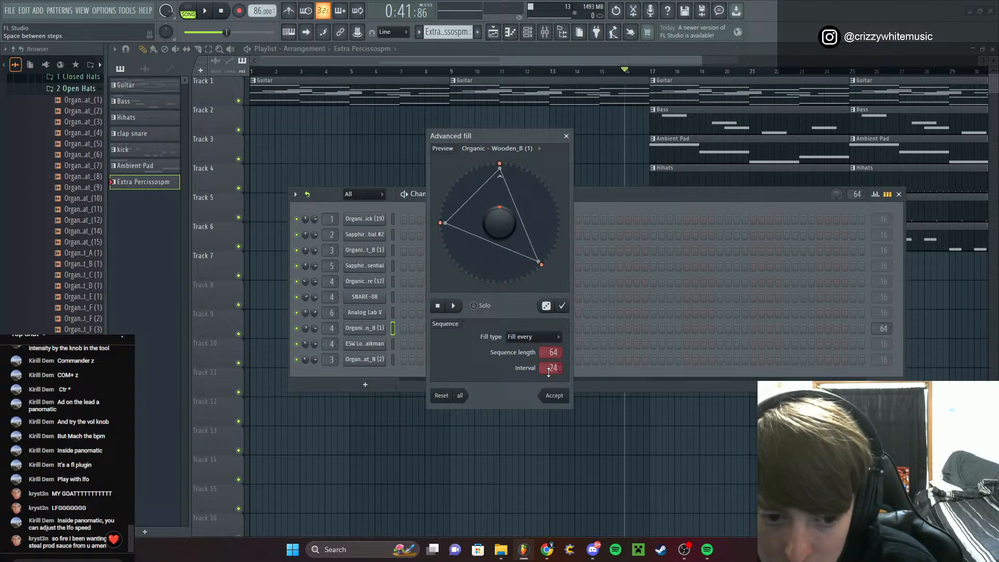
left_click(555, 395)
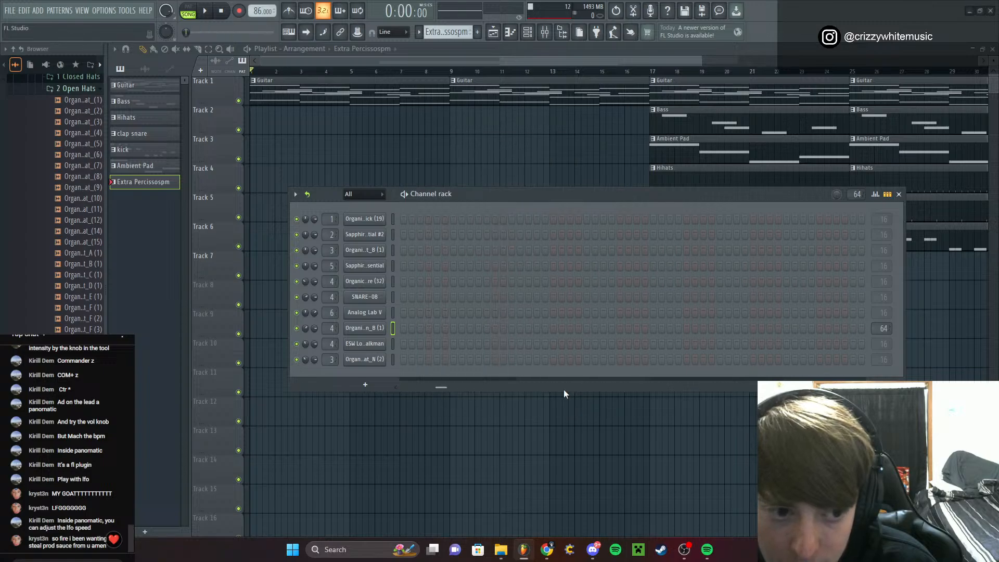
Apply an advanced fill to the ESW LoFi Rim 02 - Walkman channel with a sequence length of 64 and an interval of 16
right_click(382, 345)
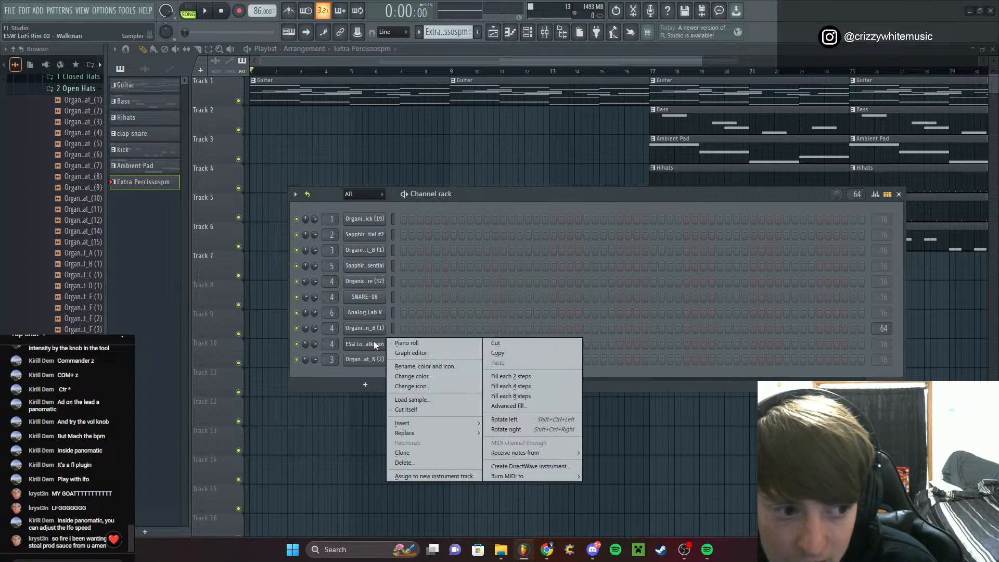
left_click(519, 408)
scroll(558, 349, "up", 15)
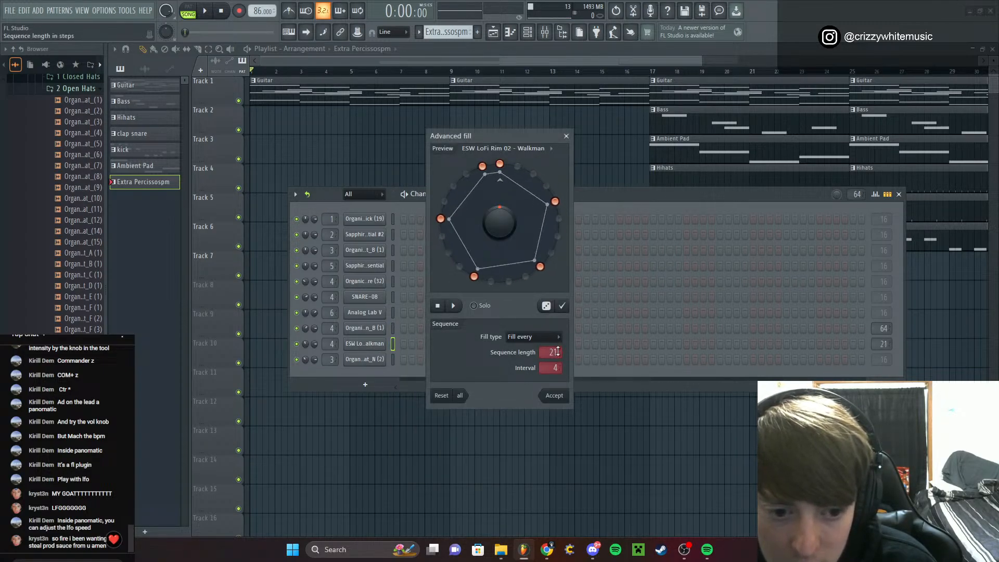
scroll(558, 351, "up", 8)
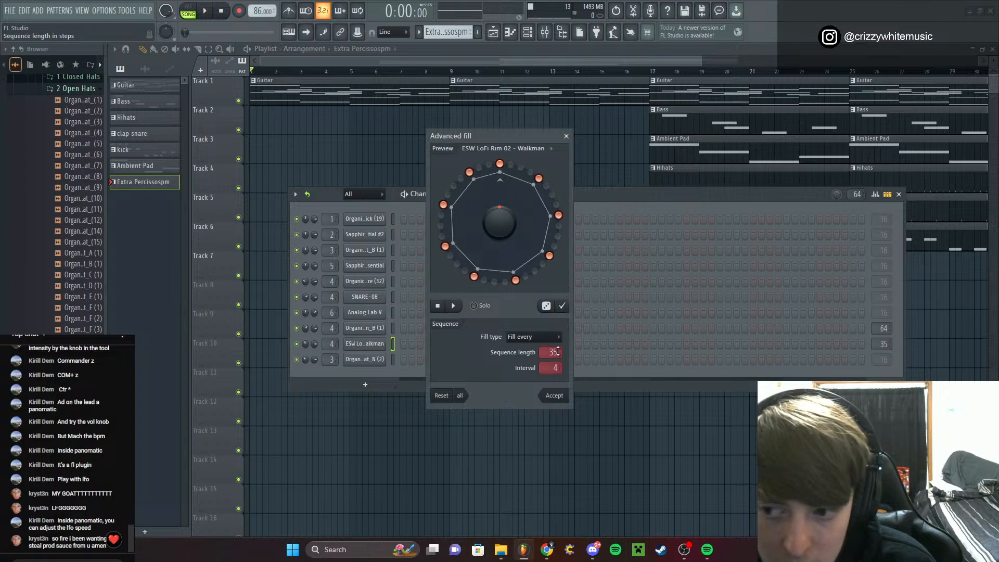
scroll(558, 351, "up", 14)
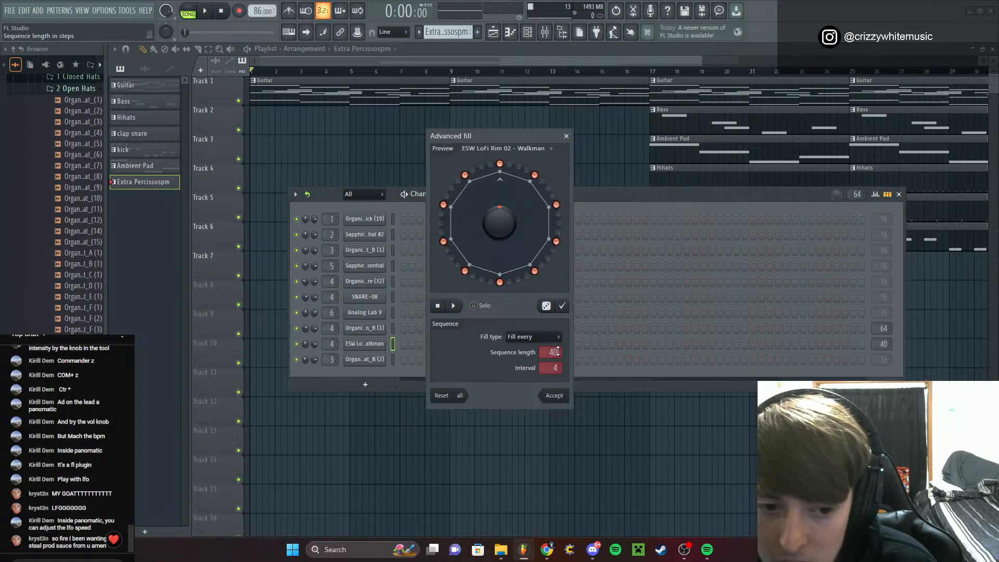
scroll(558, 352, "up", 7)
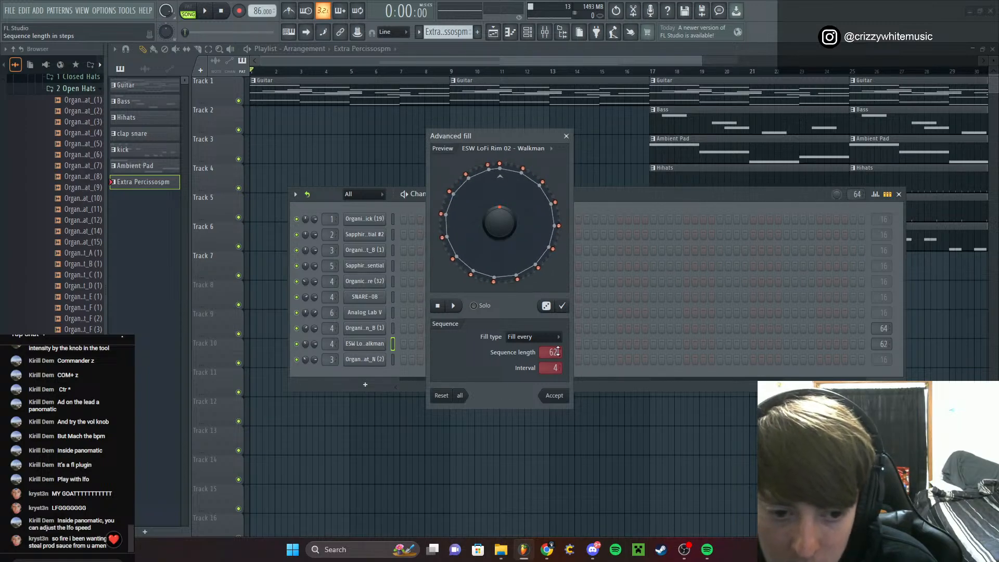
scroll(556, 366, "up", 6)
scroll(557, 367, "up", 6)
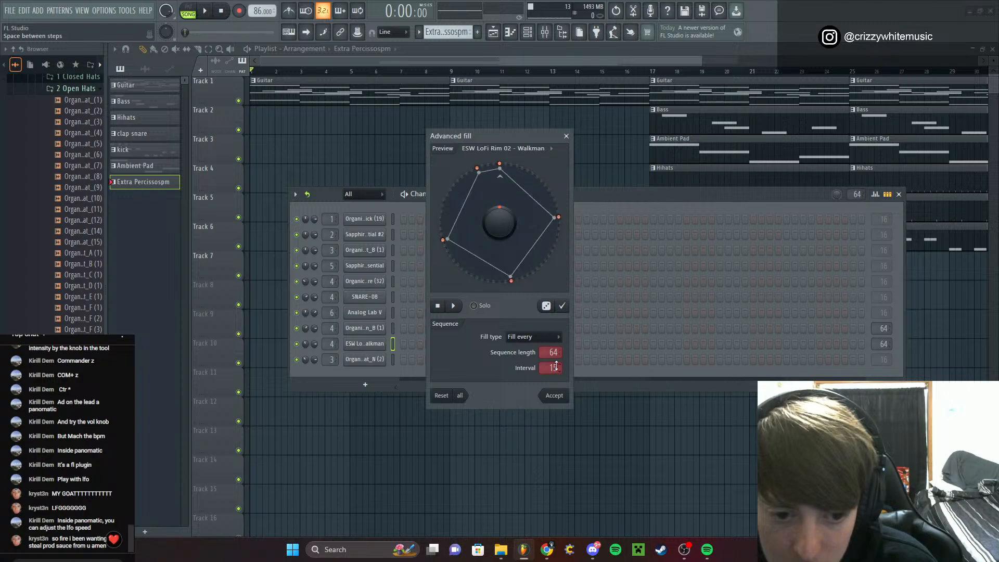
left_click(564, 395)
Apply an advanced fill to the Organic - O.HiHat_N (2) channel with length 32 and interval 16, rotated to steps 9 and 25
right_click(348, 360)
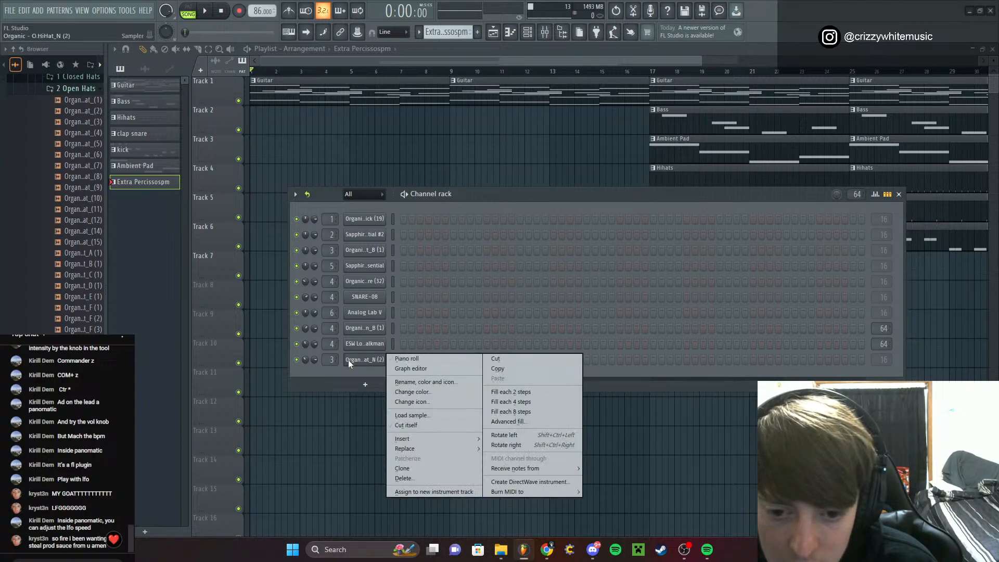
left_click(466, 198)
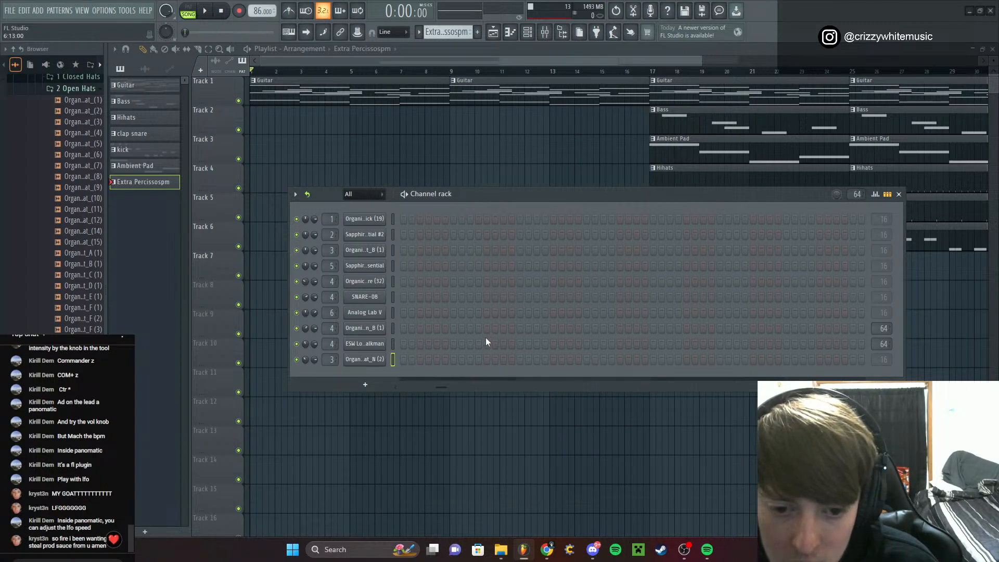
left_click_drag(442, 385, 349, 394)
right_click(365, 359)
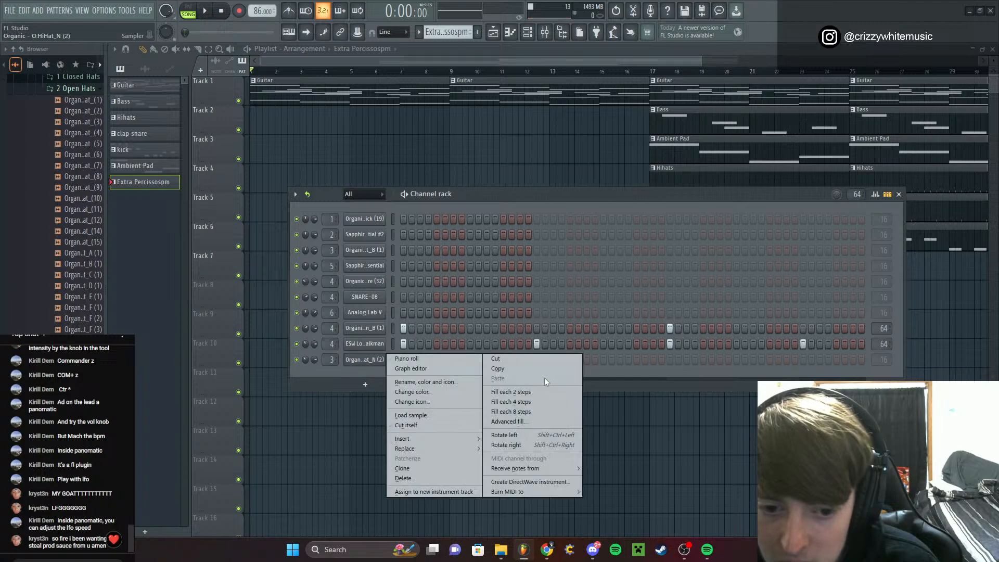
left_click(535, 422)
mouse_move(561, 358)
left_mouse_down()
mouse_move(561, 346)
mouse_move(559, 371)
left_mouse_up()
scroll(559, 371, "up", 12)
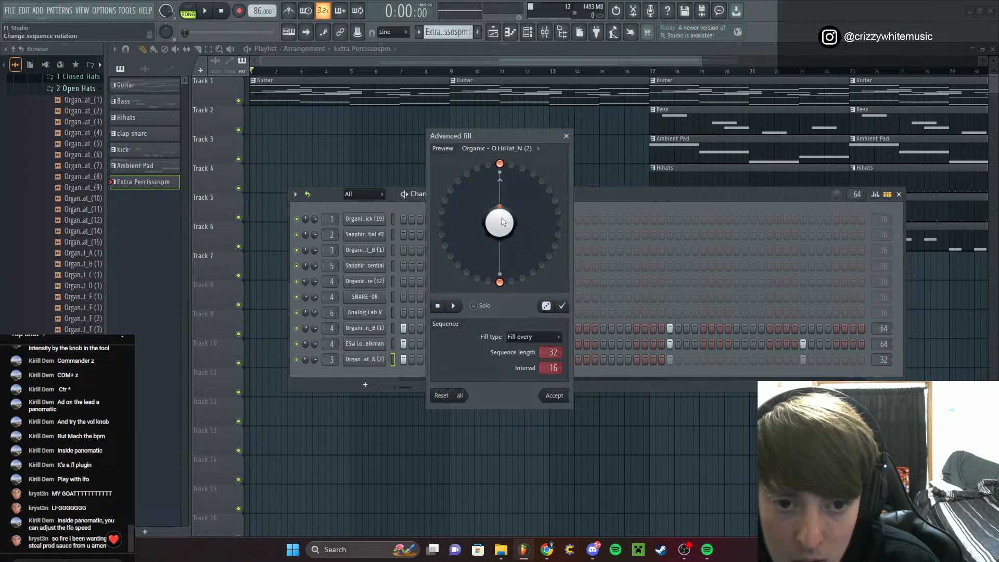
left_click_drag(499, 223, 660, 129)
left_click_drag(647, 215, 648, 187)
left_click(703, 388)
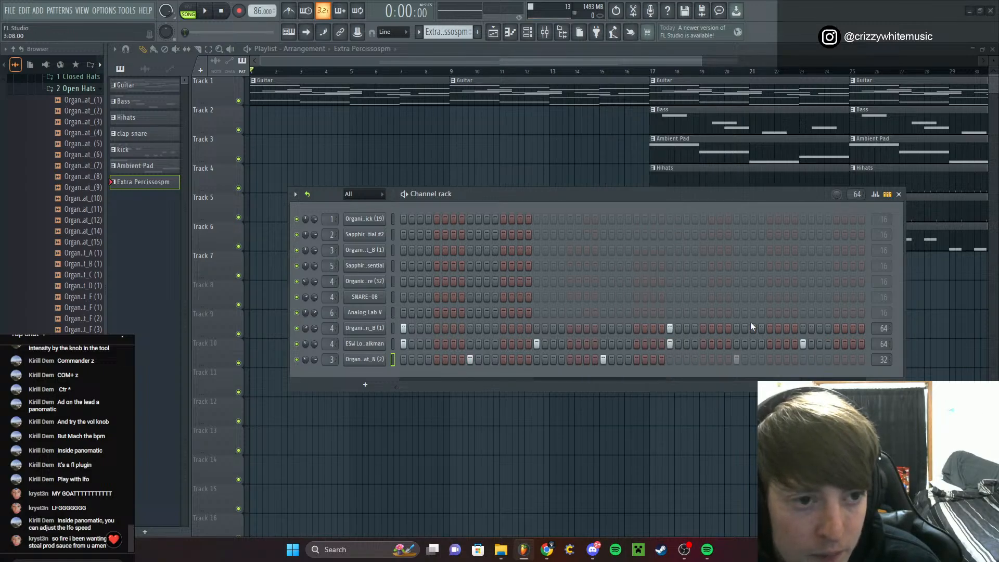
left_click(899, 195)
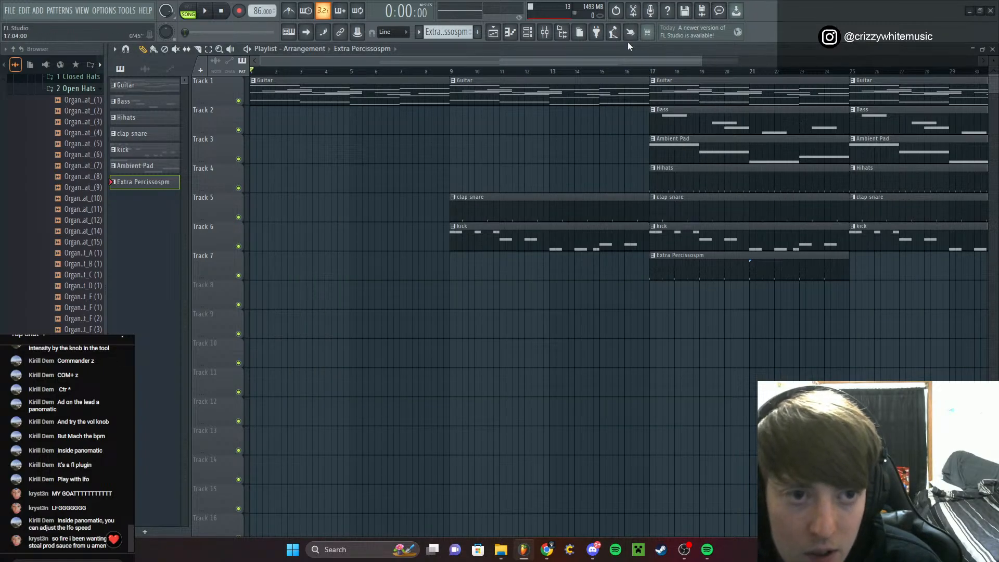
Play the arrangement from bar 16 with the channel rack open to hear the extra percussion
left_click(627, 72)
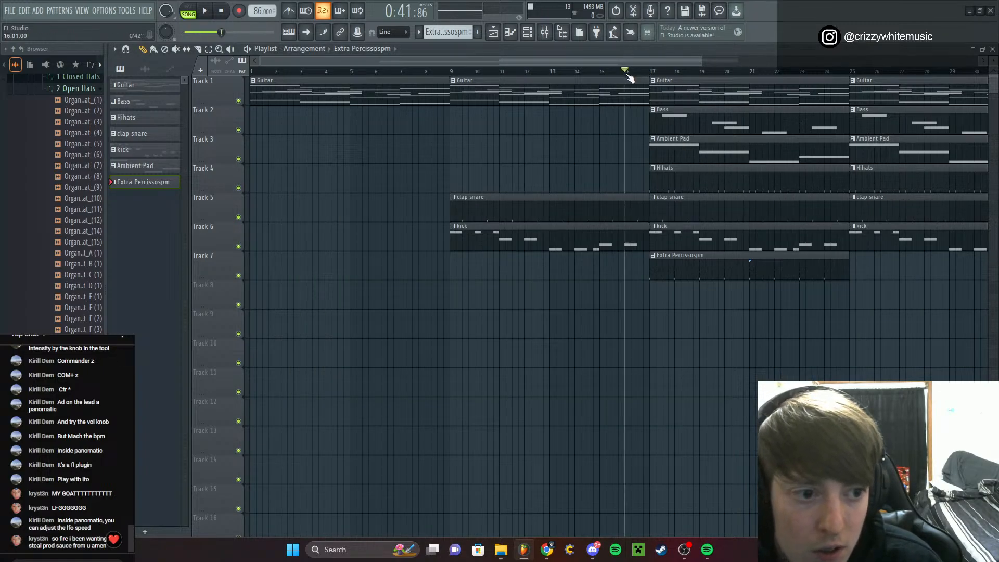
left_click(545, 33)
left_click(545, 33)
left_click(529, 33)
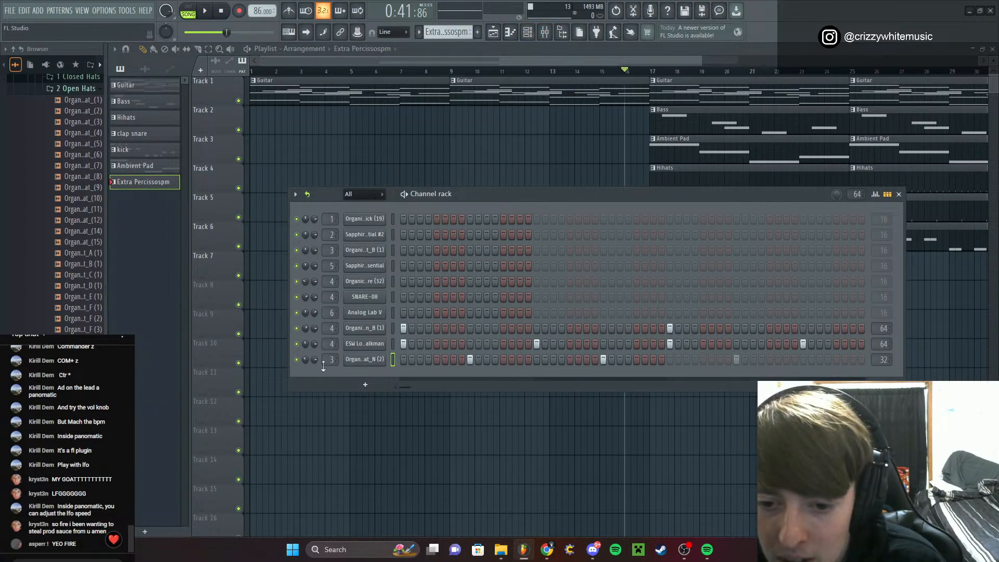
key("space")
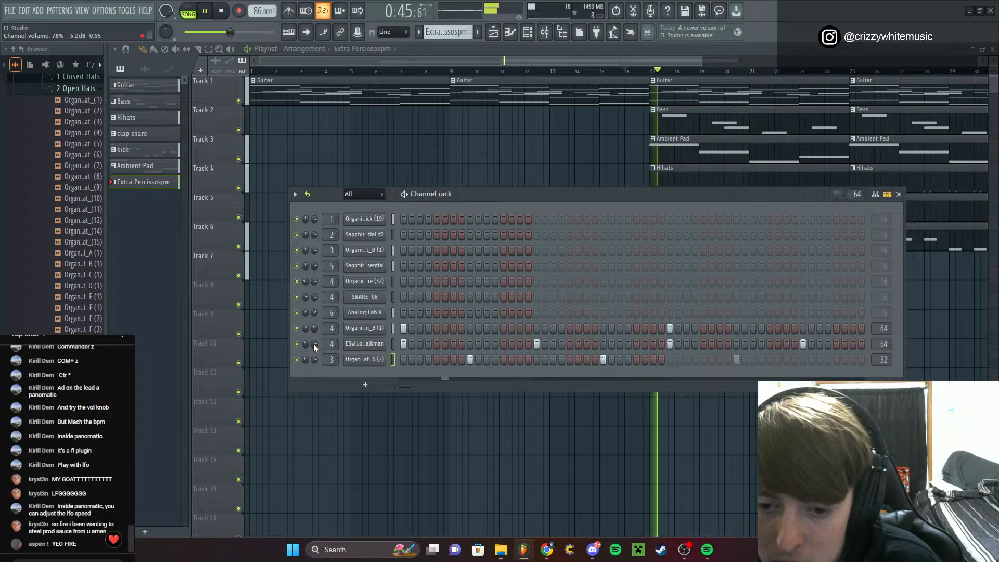
Adjust the volume of the Organic - O.HiHat_N (2) channel, review its sampler's time-stretching mode, and stop playback
left_click_drag(314, 344, 314, 359)
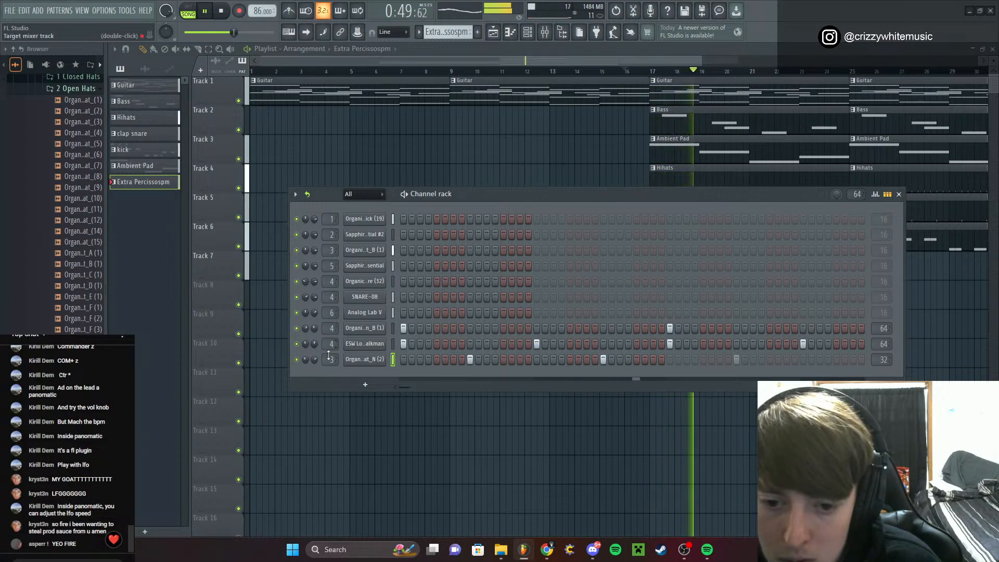
left_click(364, 359)
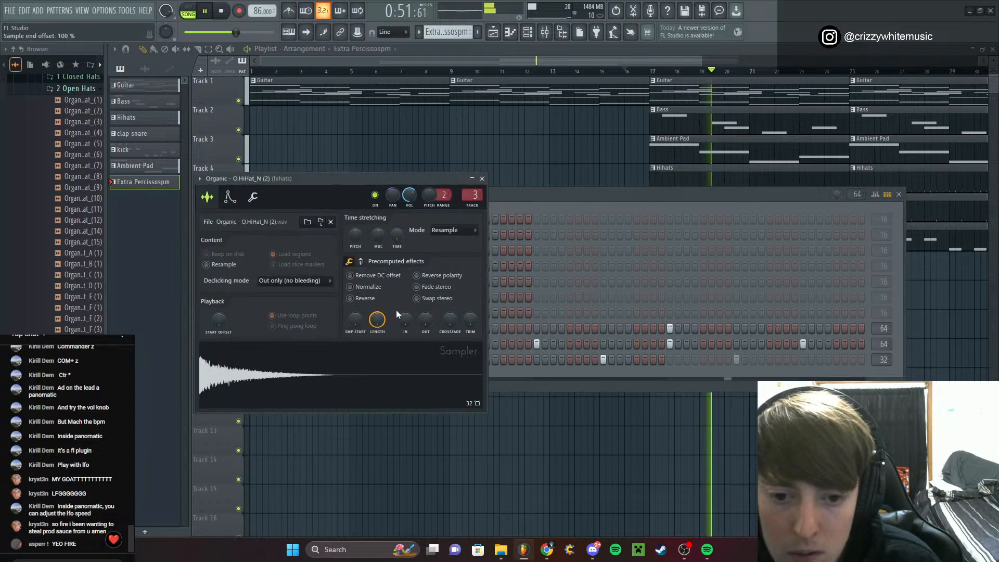
left_click(459, 232)
left_click(461, 231)
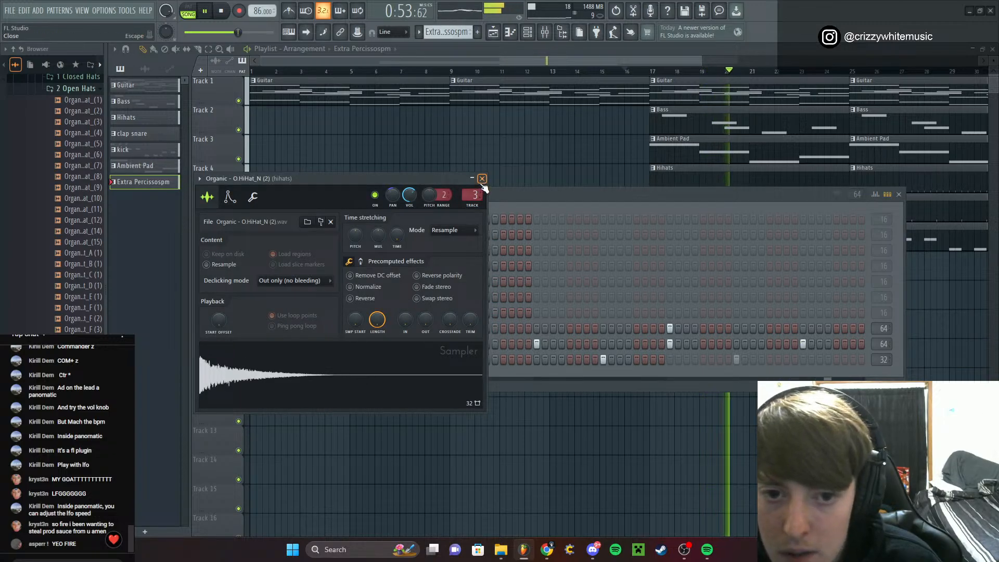
left_click(482, 178)
key("space")
Replace the Organic - O.HiHat_N (2) sample with Organic - O.HiHat_P (1) and play the arrangement to hear it
scroll(79, 260, "down", 6)
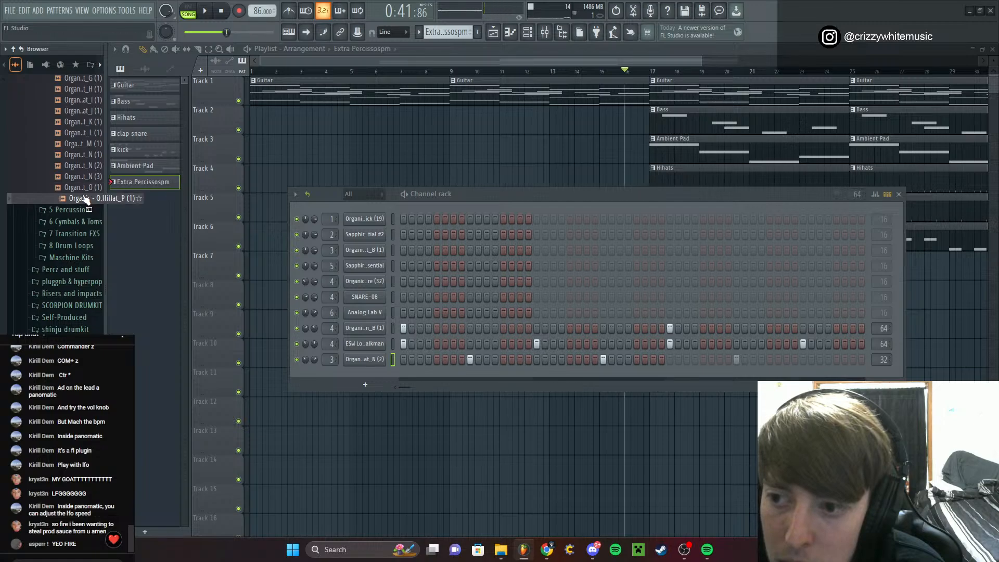
left_click_drag(83, 197, 362, 360)
key("space")
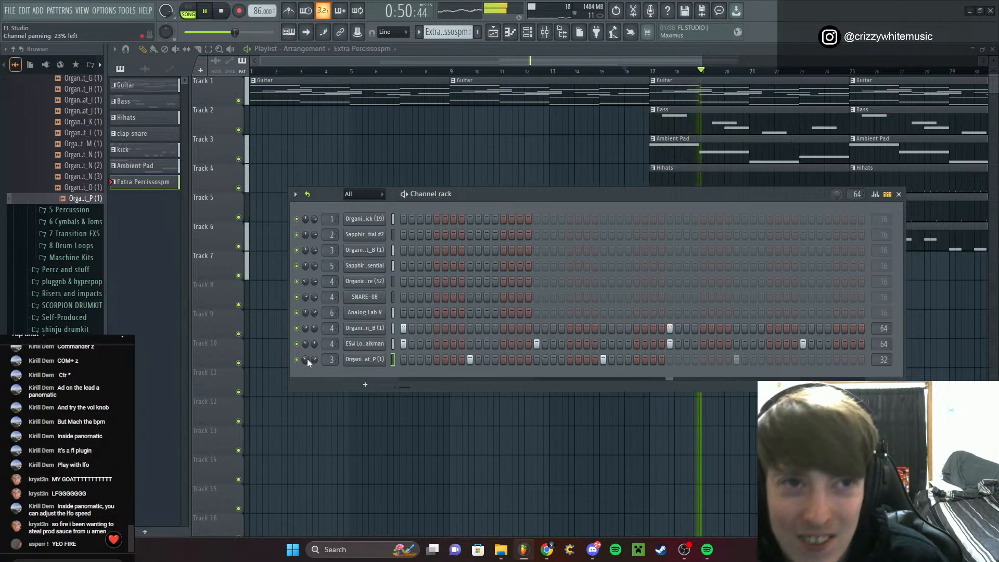
left_click(900, 194)
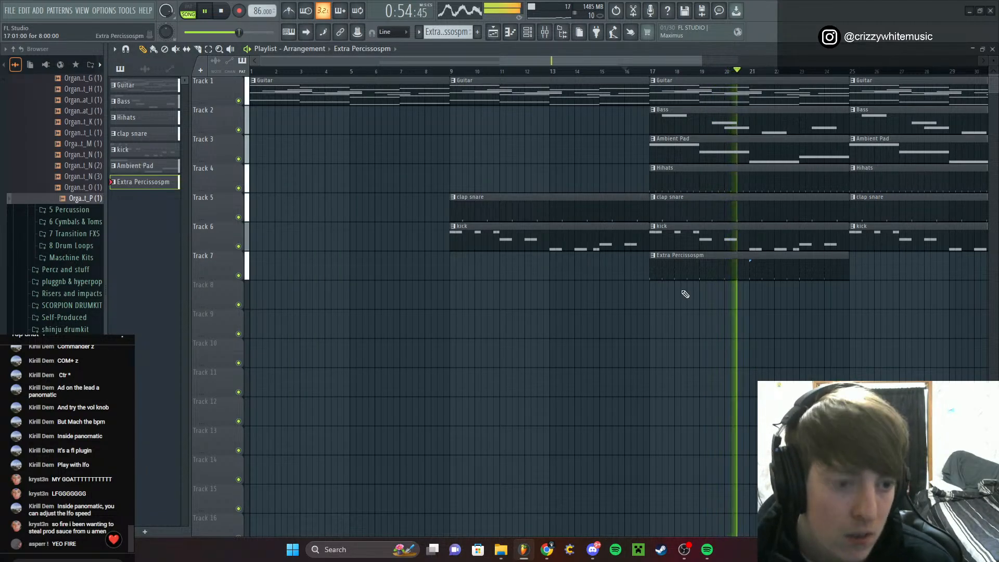
Add Fruity Reeverb 2 with the Drum Room preset at 21% mix to slot 9 of Insert 6, and send the track to DELAY at 49%
key("F9")
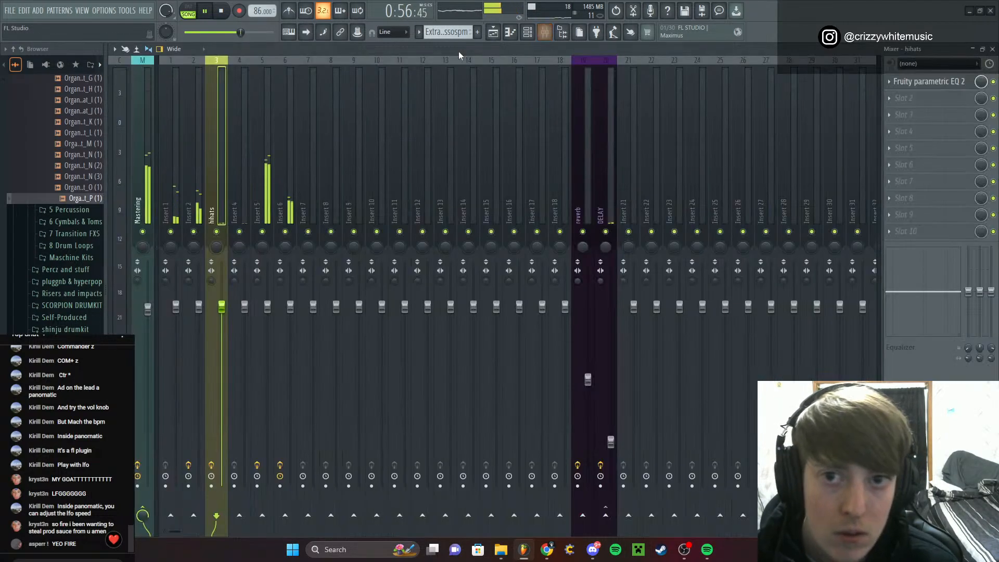
left_click(272, 64)
left_click(280, 63)
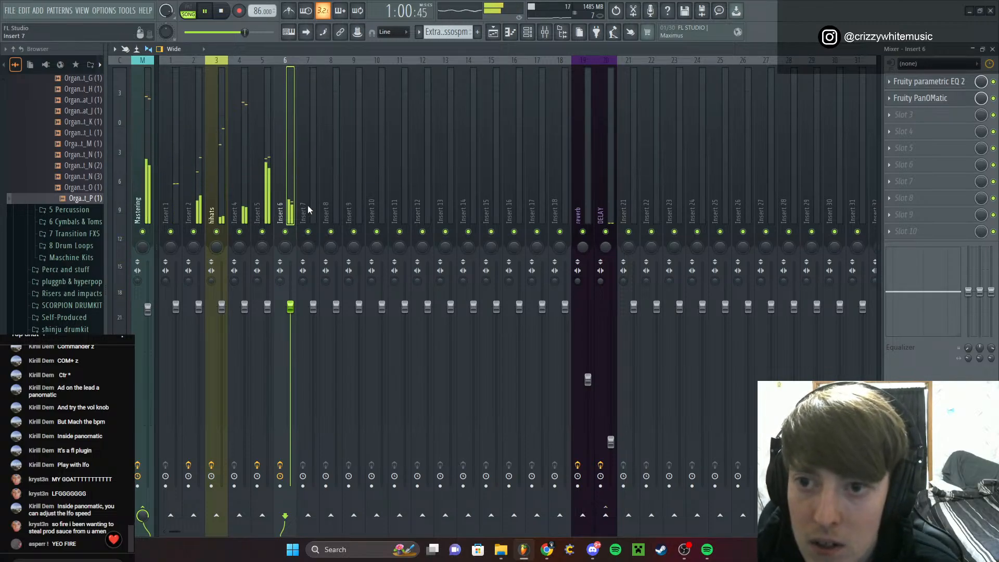
left_click(905, 114)
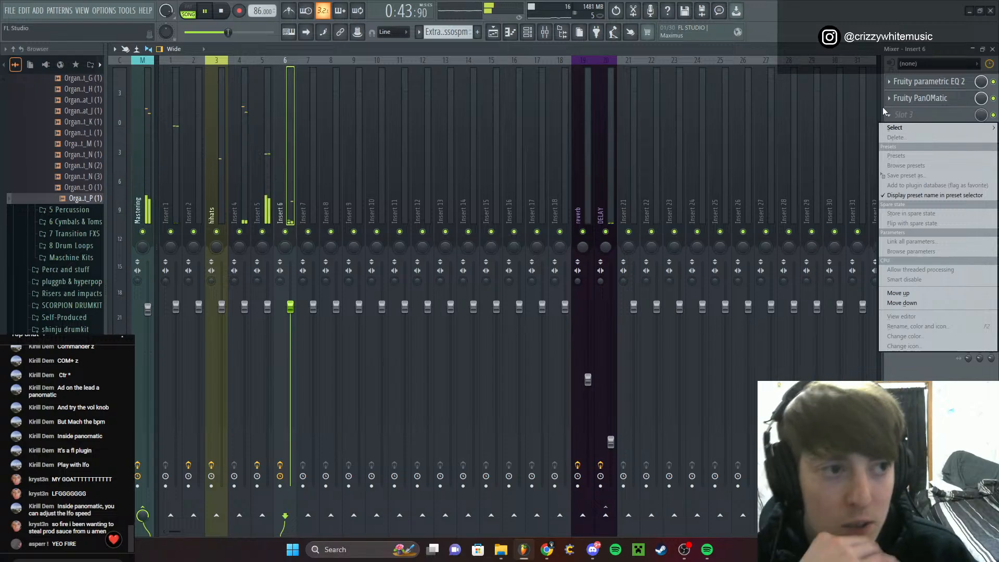
left_click(890, 113)
left_click(890, 111)
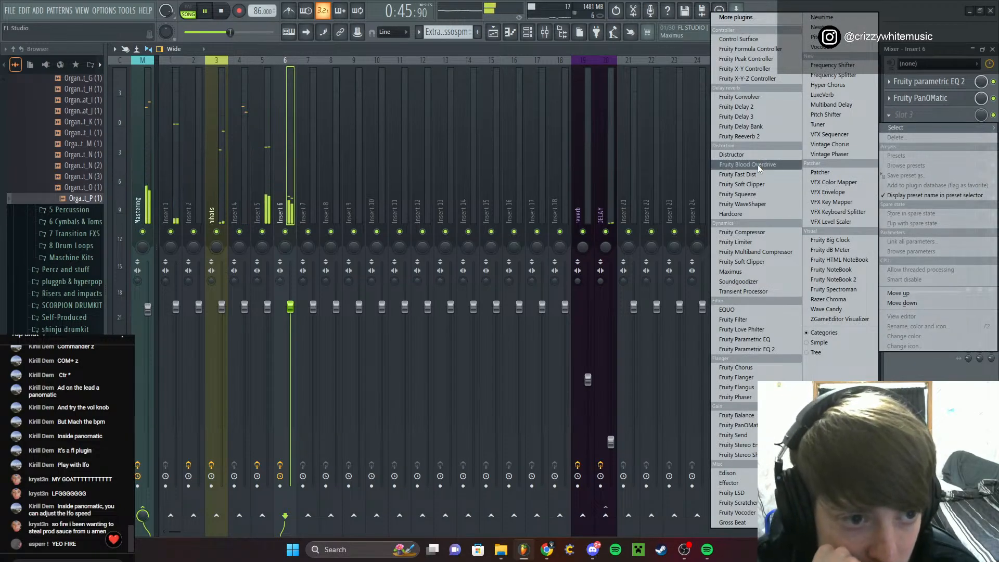
left_click(926, 111)
left_click(888, 214)
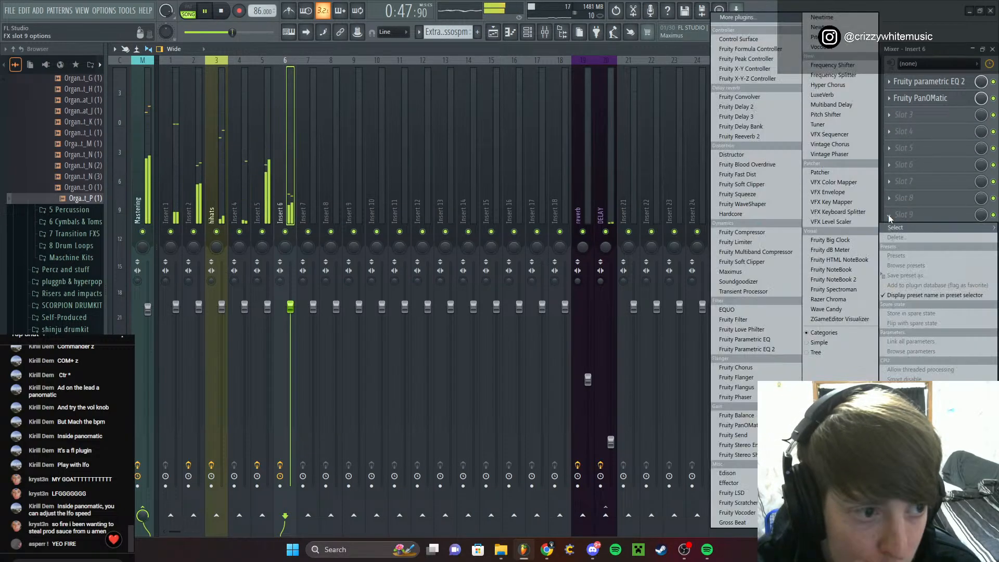
left_click(749, 136)
left_click(421, 178)
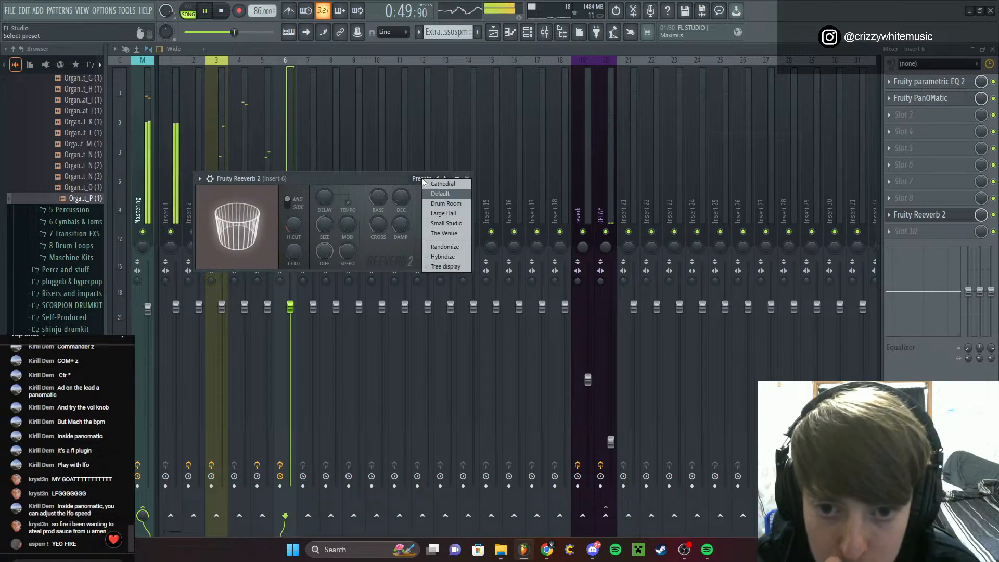
left_click(446, 203)
left_click(467, 179)
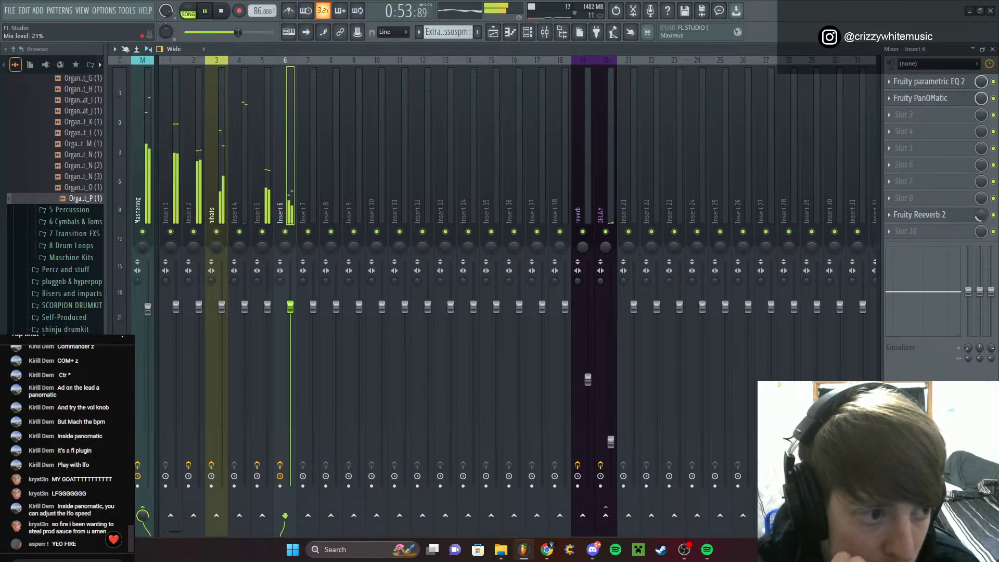
left_click(606, 516)
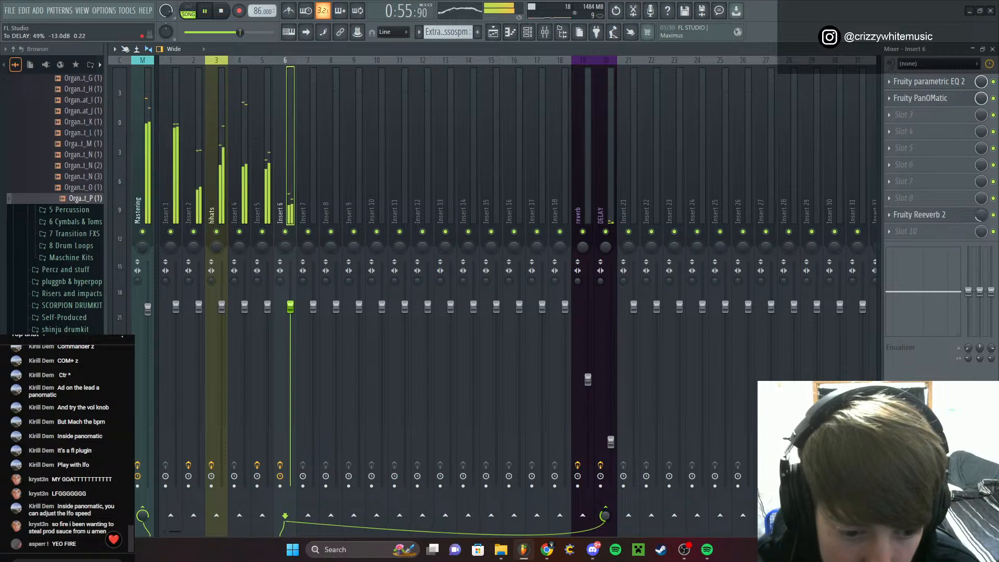
Add Fruity Phaser with the Ambience preset to slot 3 of Insert 6, reduce its mix level, and return to the playlist
left_click(888, 111)
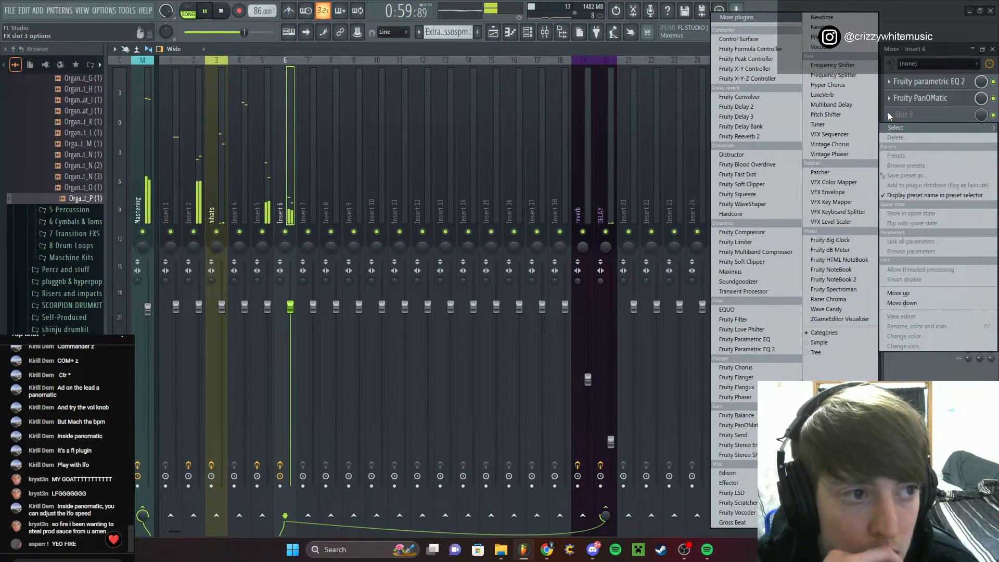
left_click(751, 398)
left_click(331, 98)
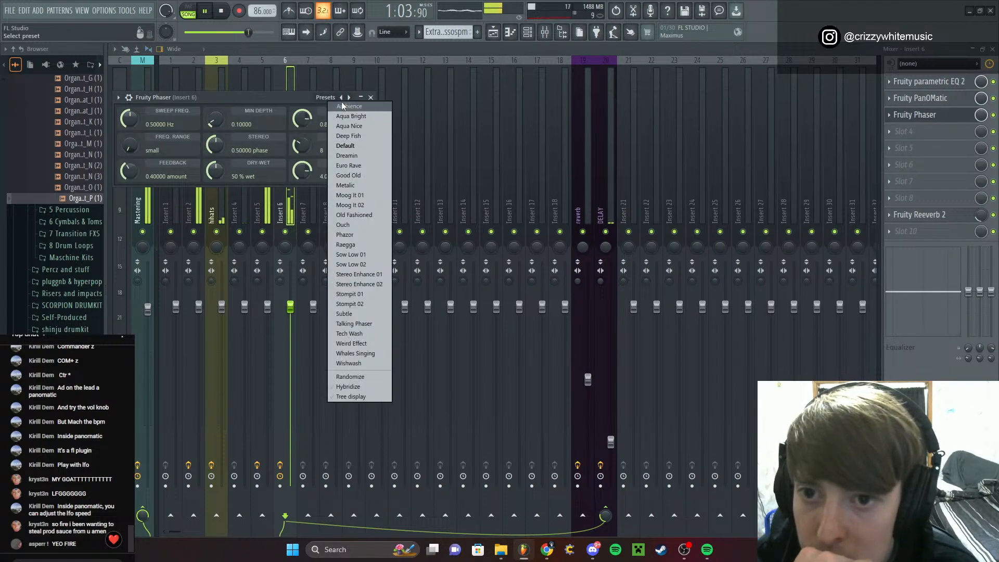
left_click(342, 106)
left_click(370, 97)
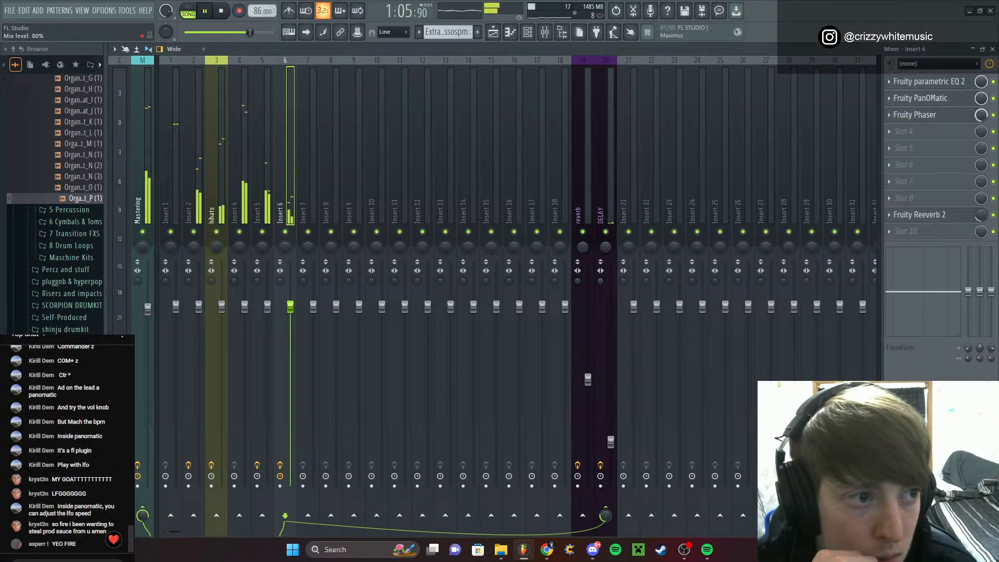
left_click_drag(981, 115, 981, 125)
key("F5")
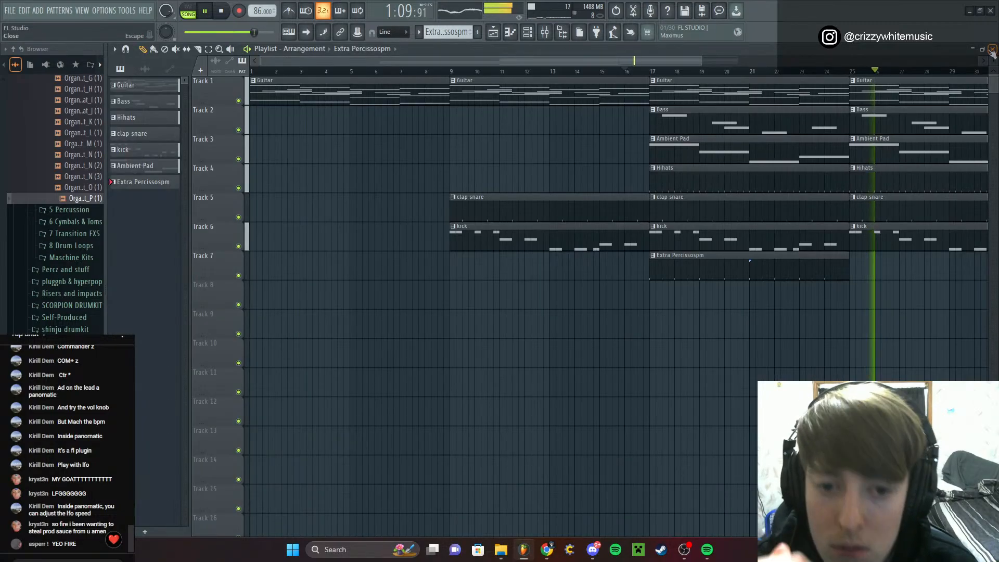
Place a second Extra Percissospm clip on Track 7 at bar 25 and stop playback
left_click_drag(630, 62, 769, 158)
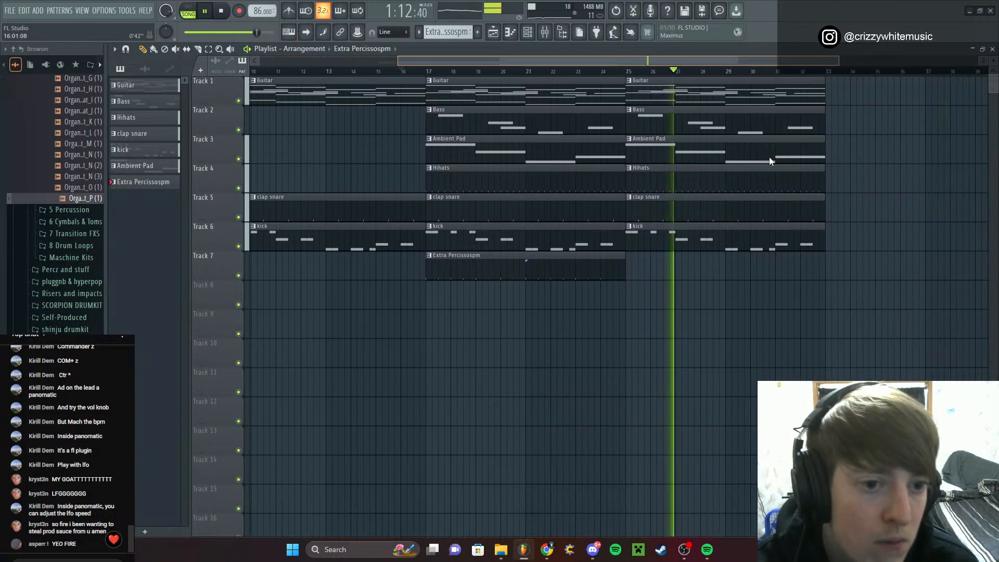
left_click(624, 266)
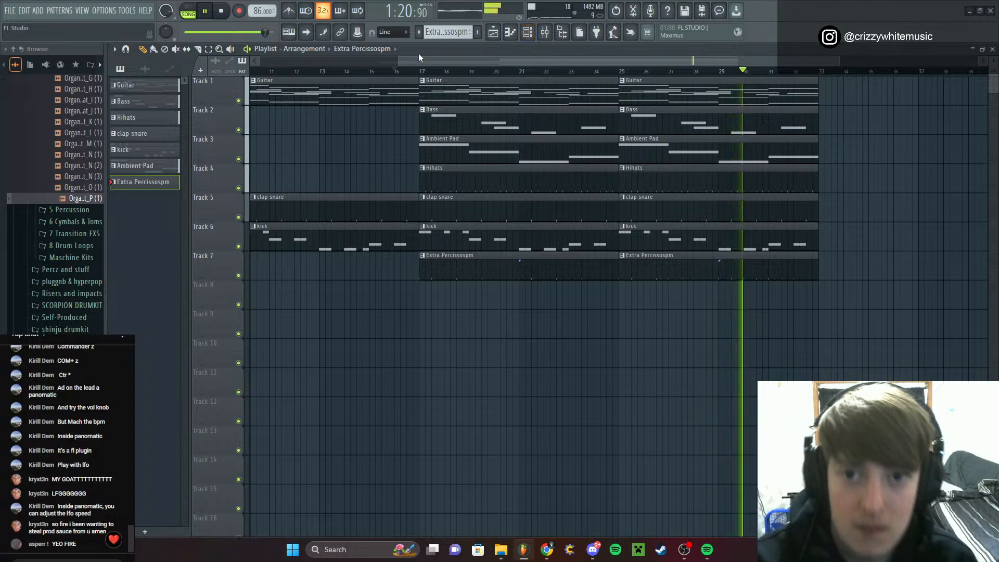
key("space")
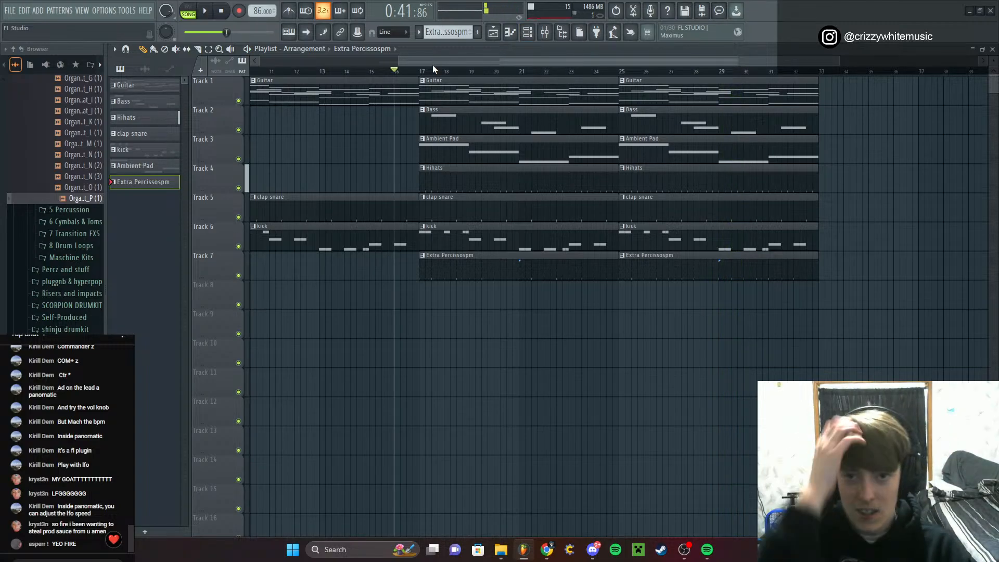
Close the Open Hats folder and open the 1 Cymbals folder within the Organic Drum Kit's 6 Cymbals & Toms
left_click_drag(433, 65, 336, 104)
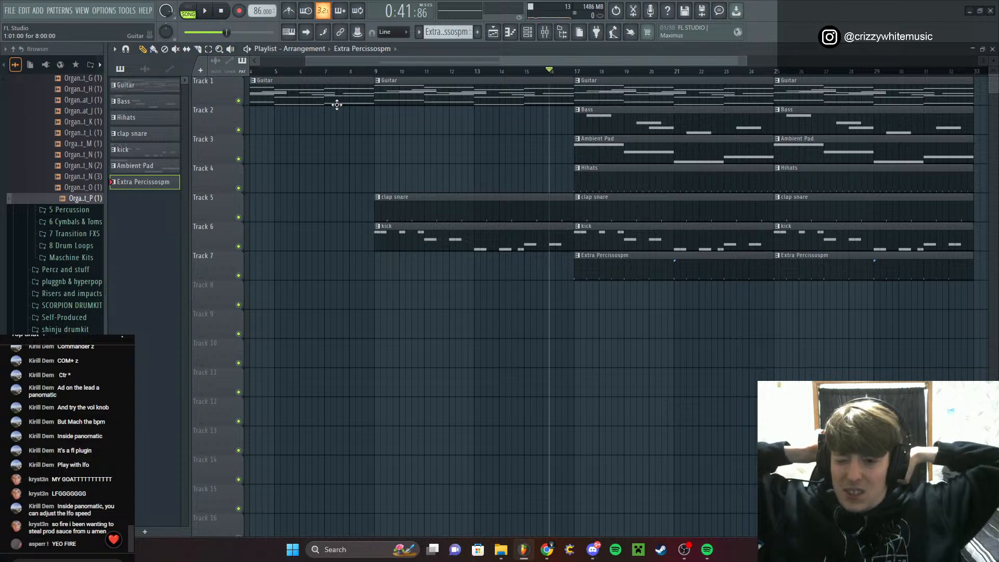
scroll(19, 218, "up", 10)
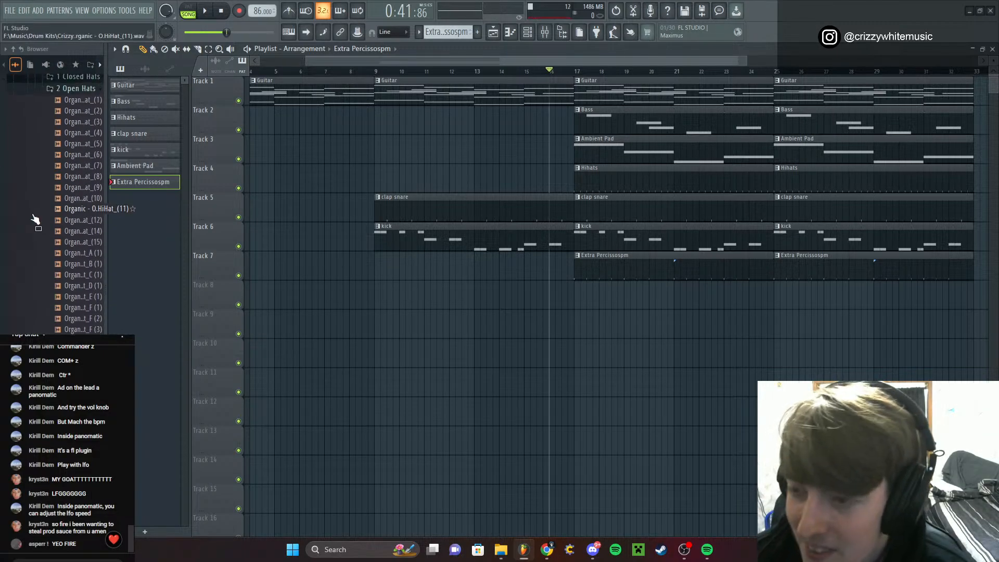
left_click(50, 221)
scroll(52, 214, "down", 3)
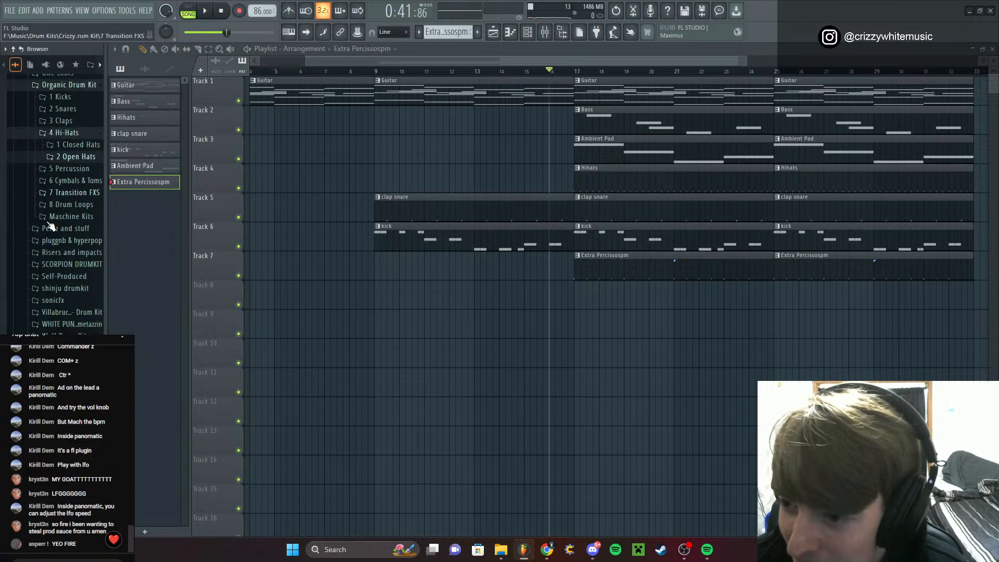
left_click(86, 180)
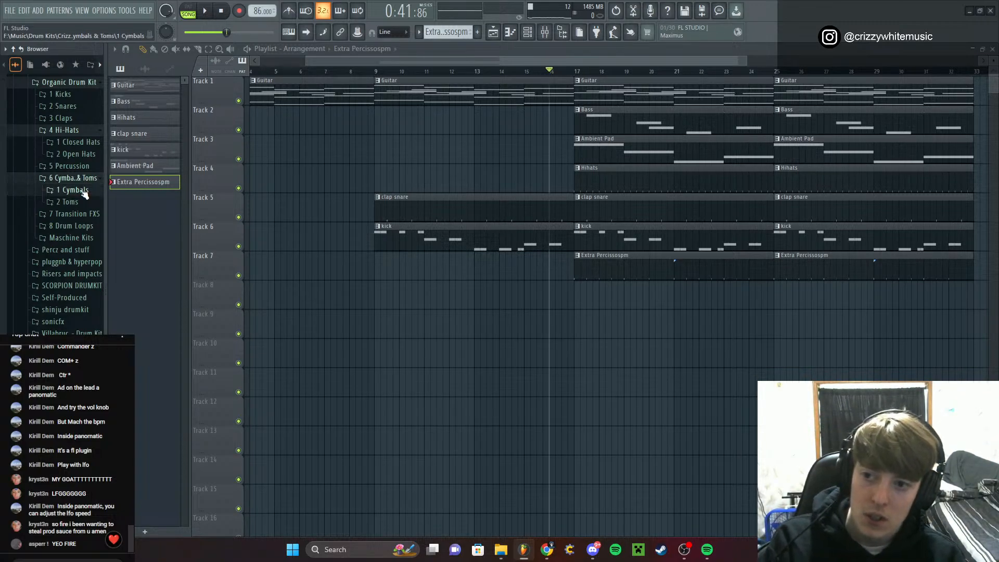
left_click(84, 191)
Audition several Organic cymbal samples, including Cymbal (10), (13), (17) and (19)
left_click(88, 145)
left_click(86, 191)
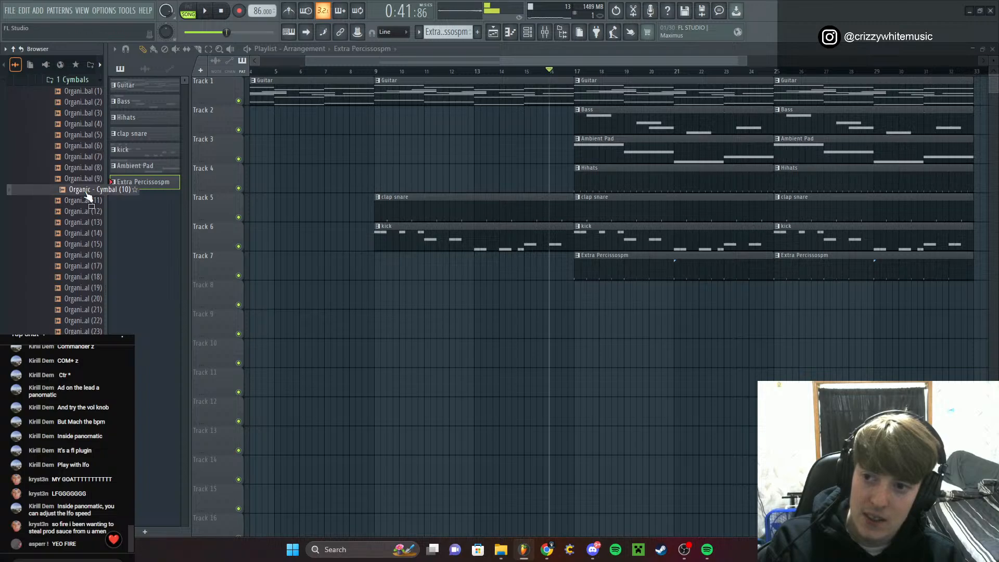
left_click(84, 223)
left_click(81, 266)
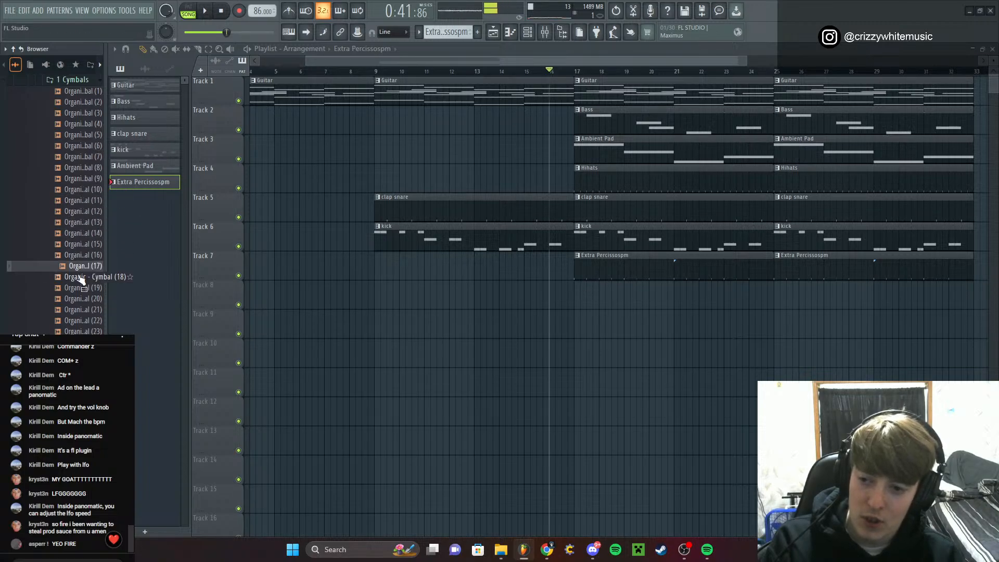
left_click(79, 290)
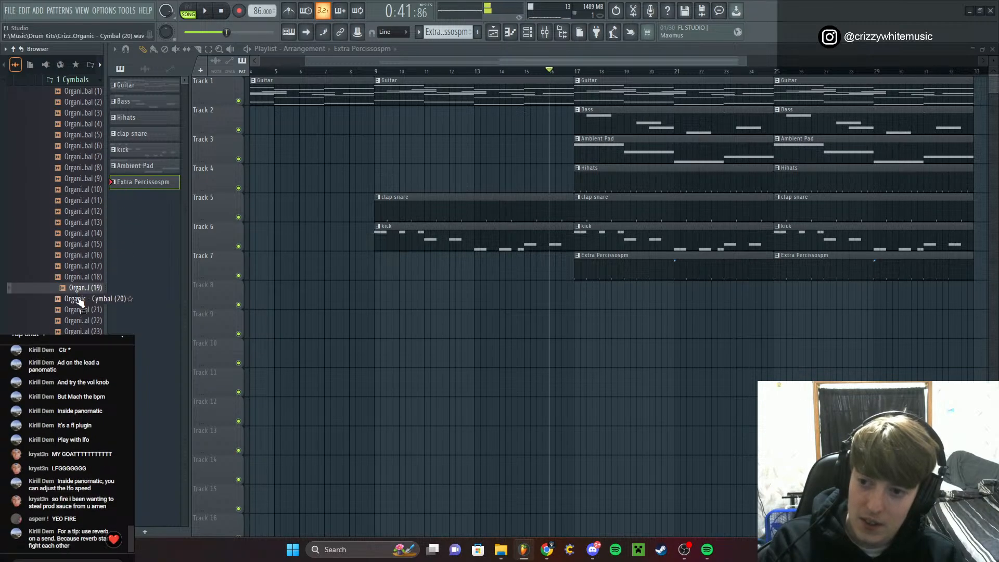
left_click(80, 289)
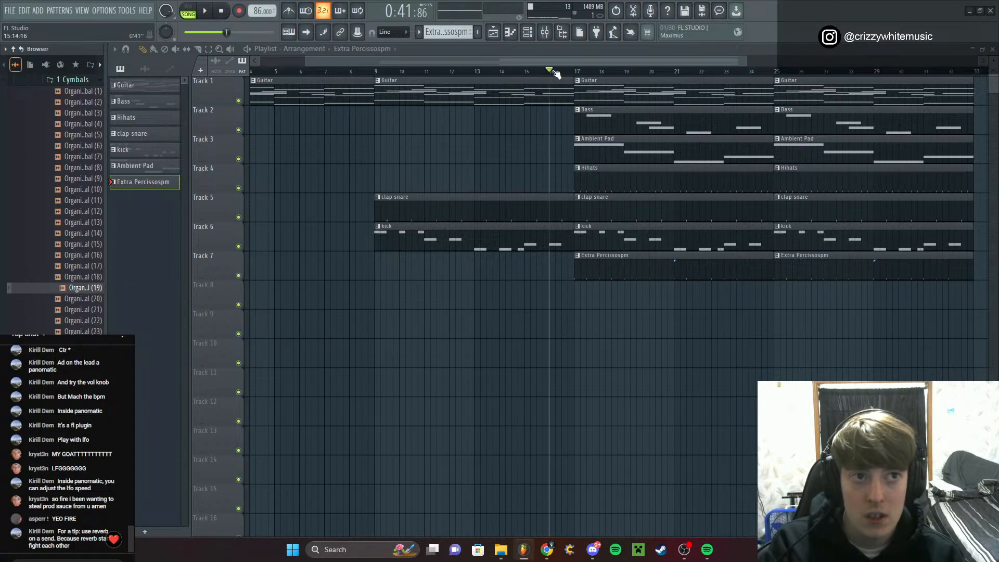
Open Analog Lab V, bypass Fruity Reeverb 2 on Insert 6, and raise the synth's own Reverb Volume to -23.1 dB during playback
left_click(594, 36)
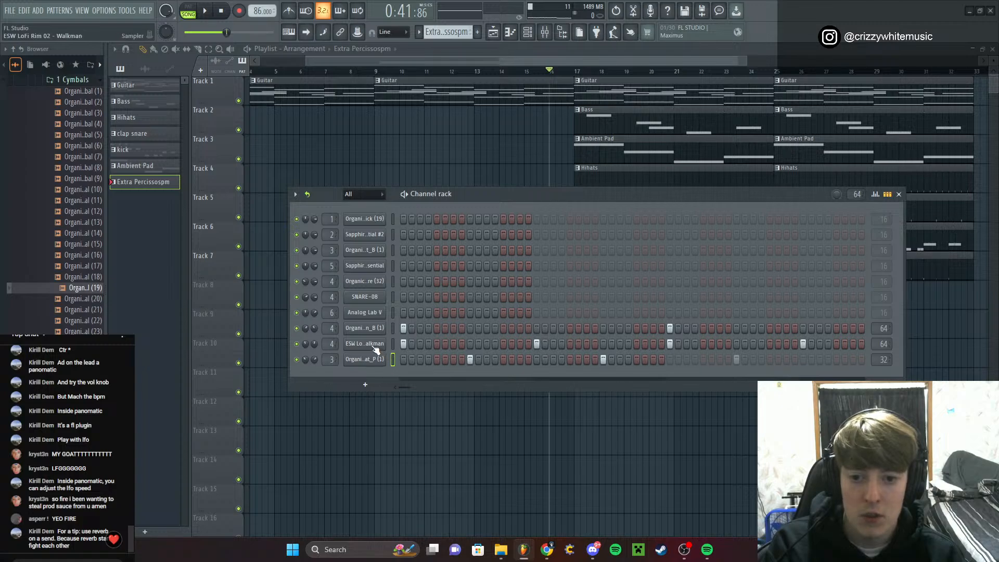
left_click(377, 310)
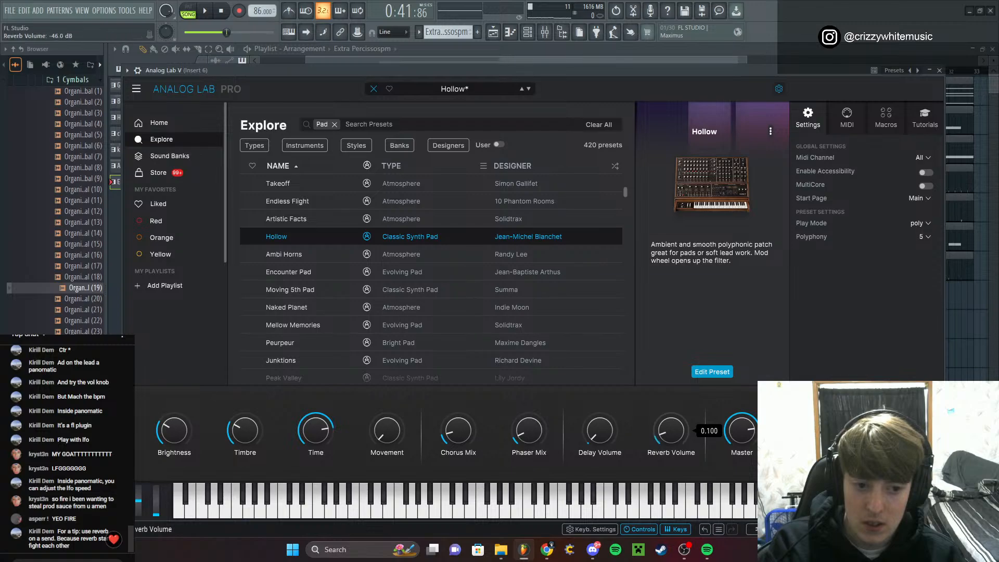
left_click(529, 33)
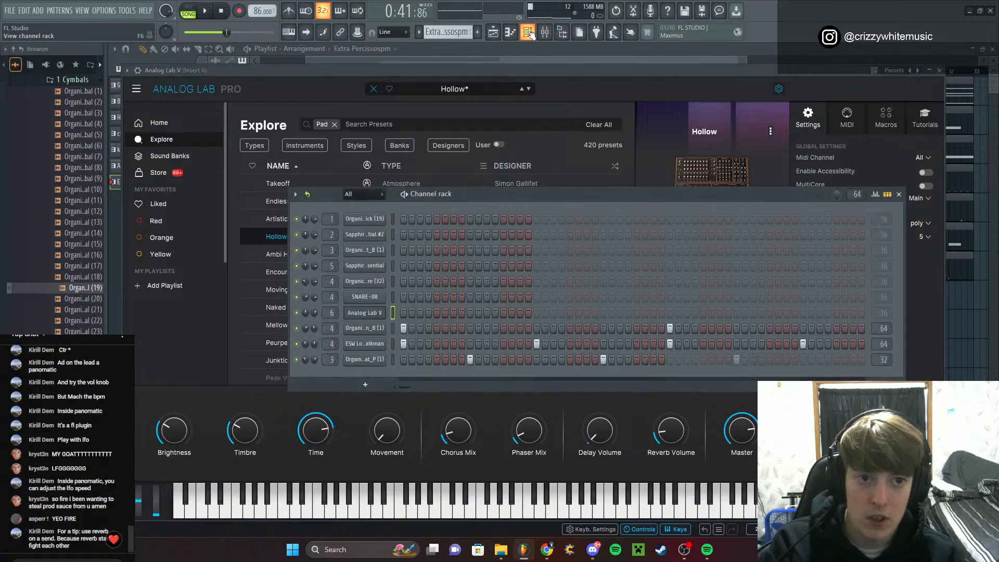
left_click(529, 33)
left_click(542, 35)
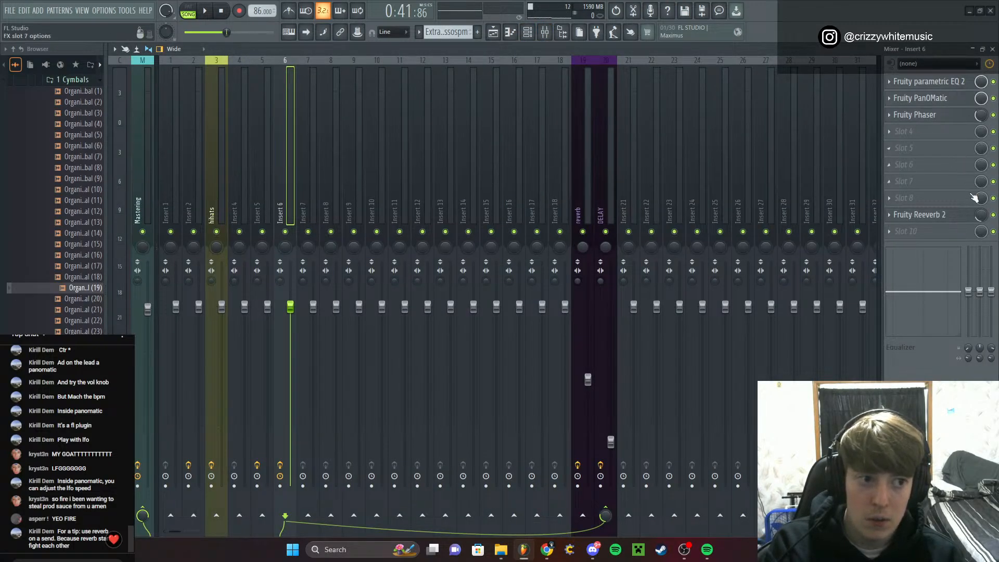
left_click(993, 214)
key("space")
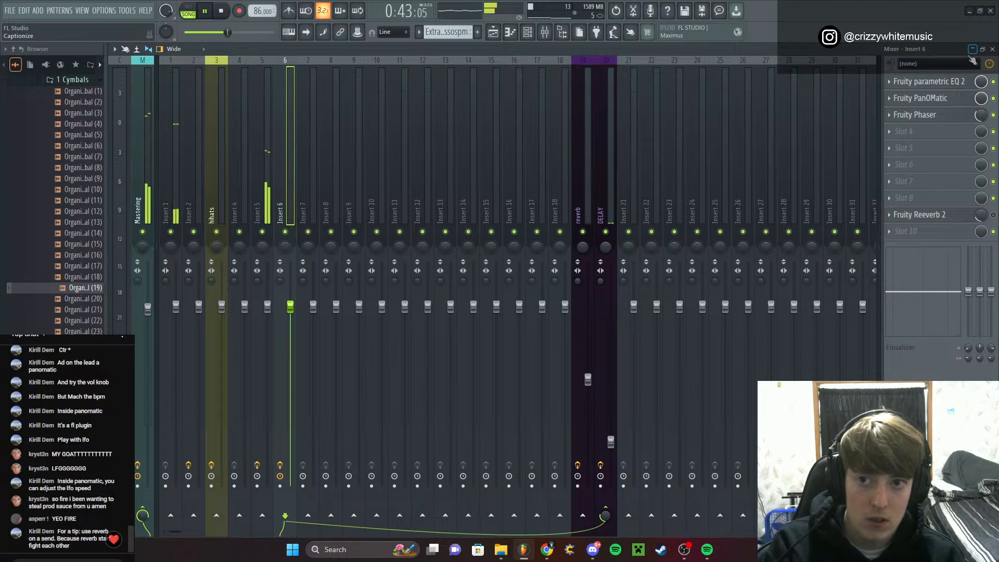
left_click(993, 49)
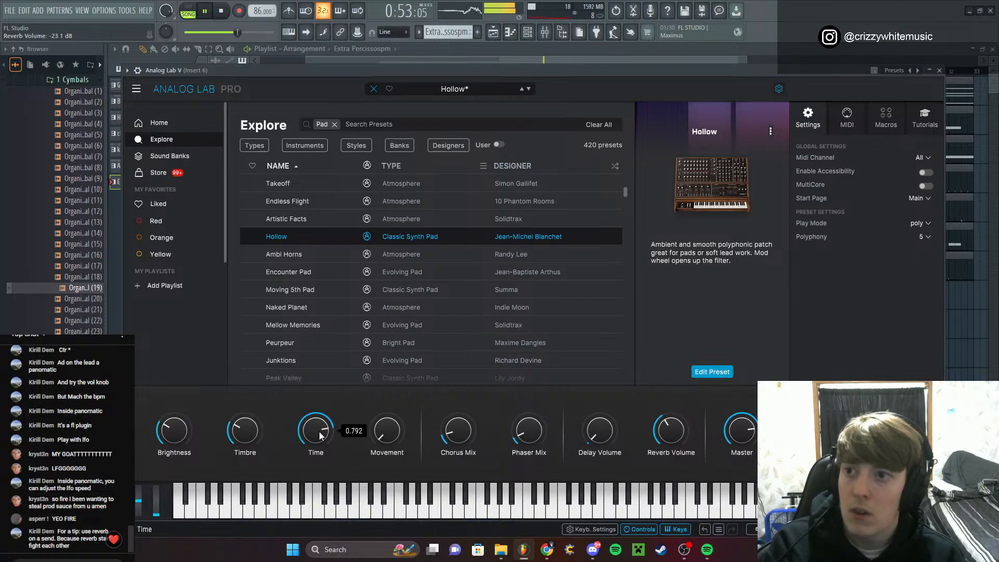
Set the Time parameter of the ambient pad's Hollow preset to 0.796 in Analog Lab V, close the synth and stop playback
left_click_drag(324, 432, 324, 430)
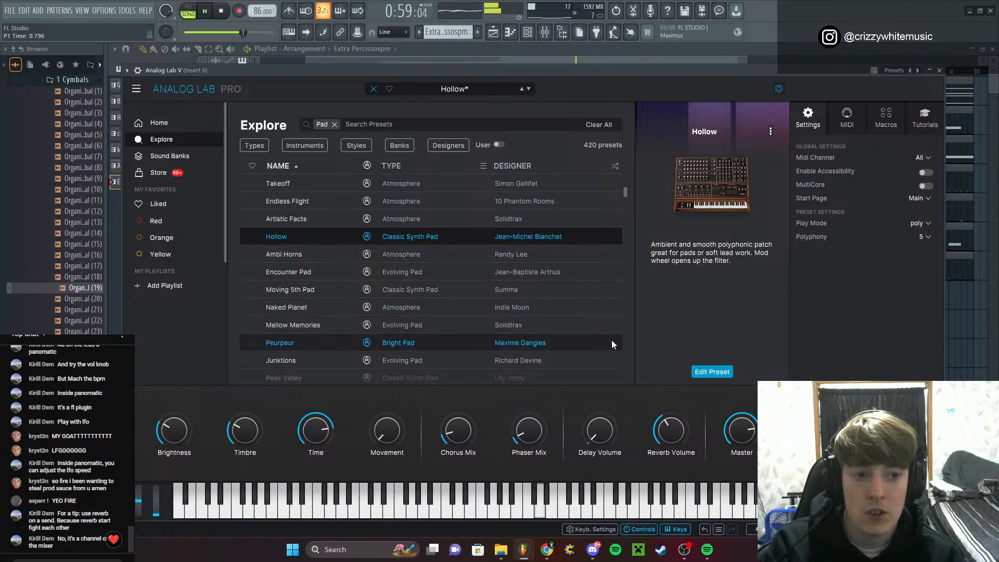
left_click(940, 71)
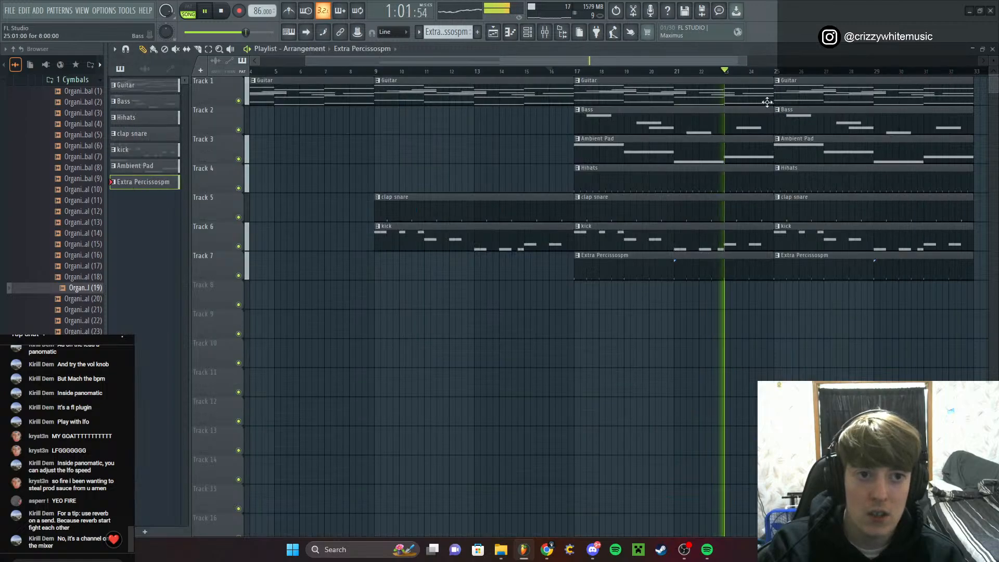
left_click(528, 33)
left_click(358, 313)
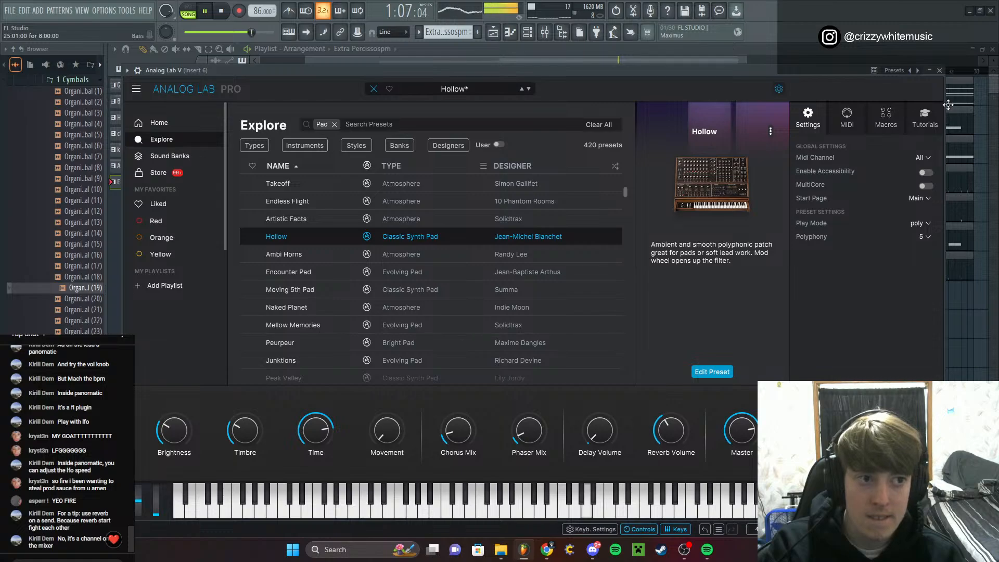
left_click(939, 71)
key("space")
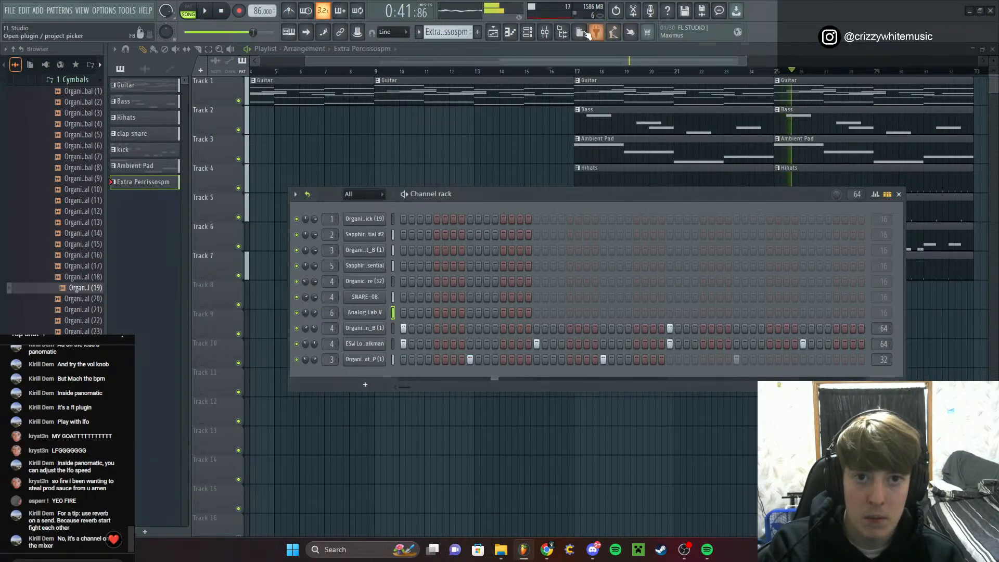
Re-enable Fruity Reeverb 2 on Insert 6 and set its stereo separation to 41% while auditioning the arrangement
left_click(545, 33)
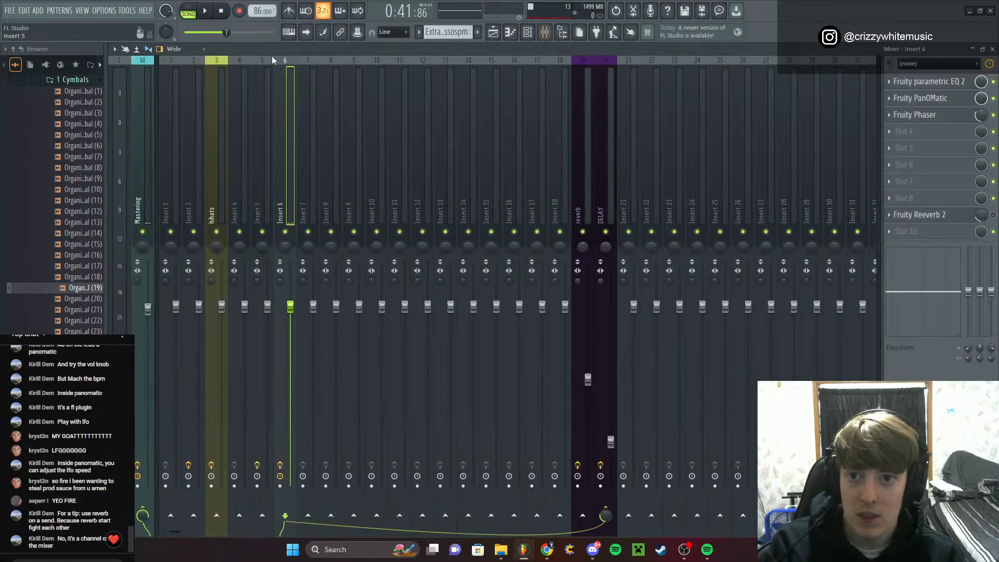
key("space")
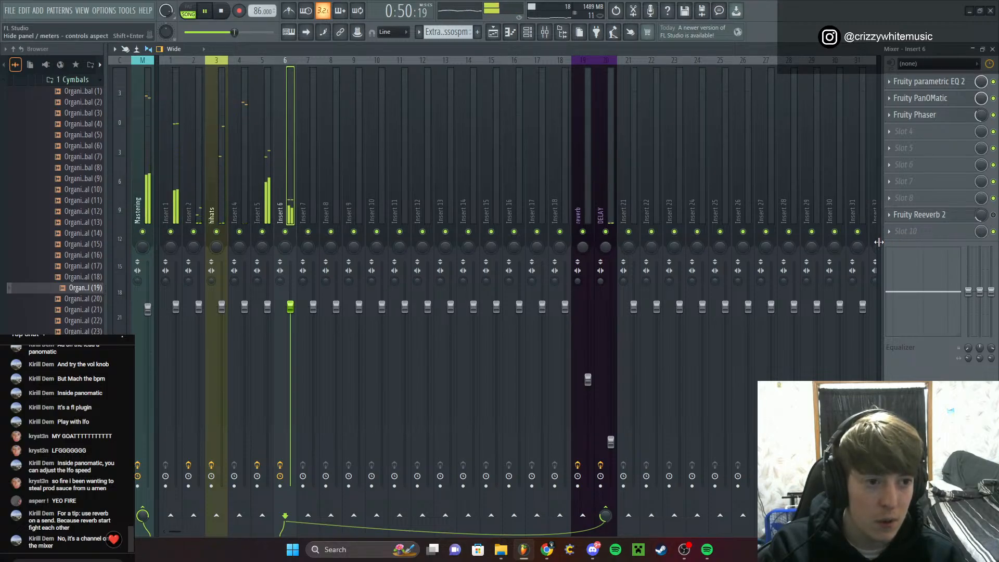
key("space")
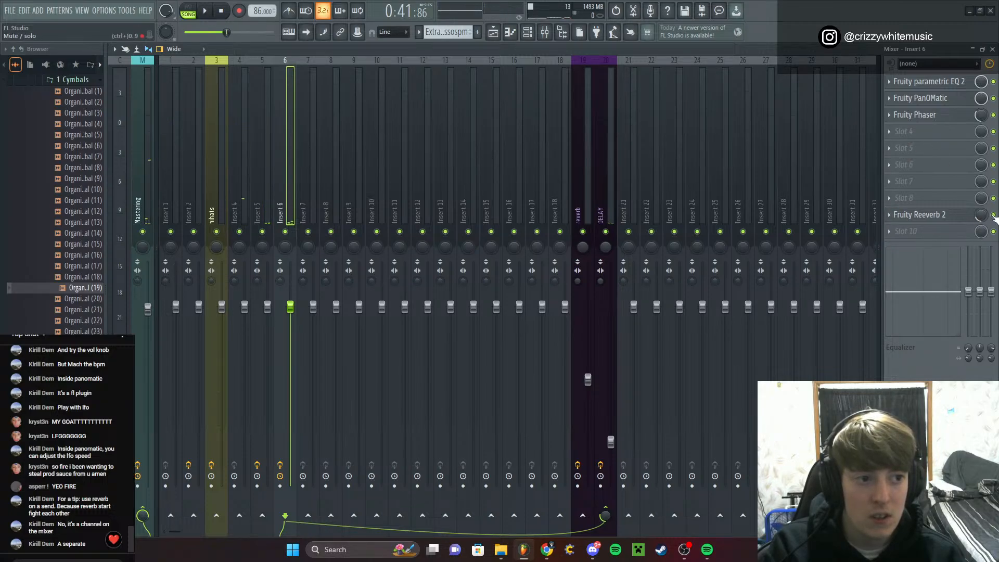
key("space")
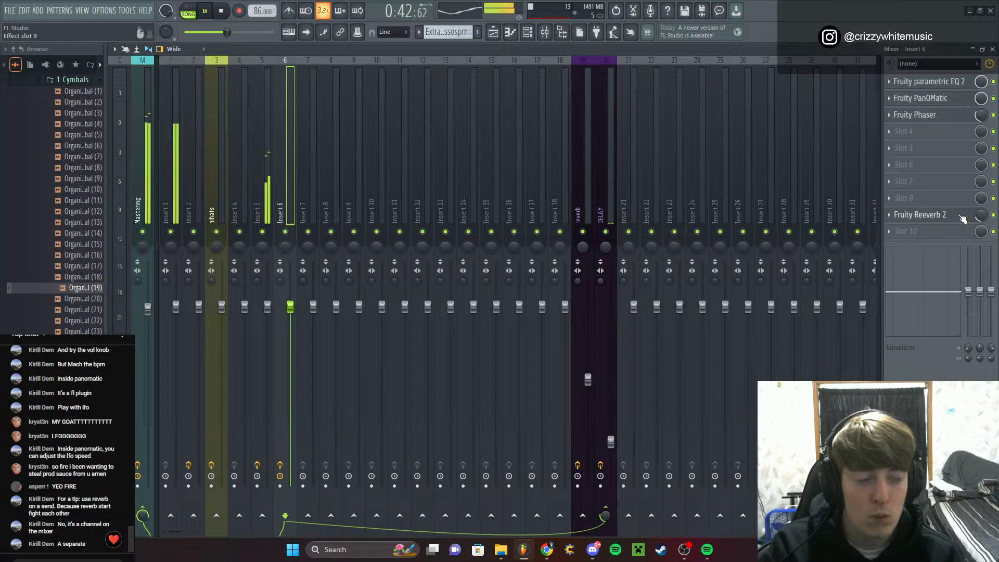
left_click(961, 216)
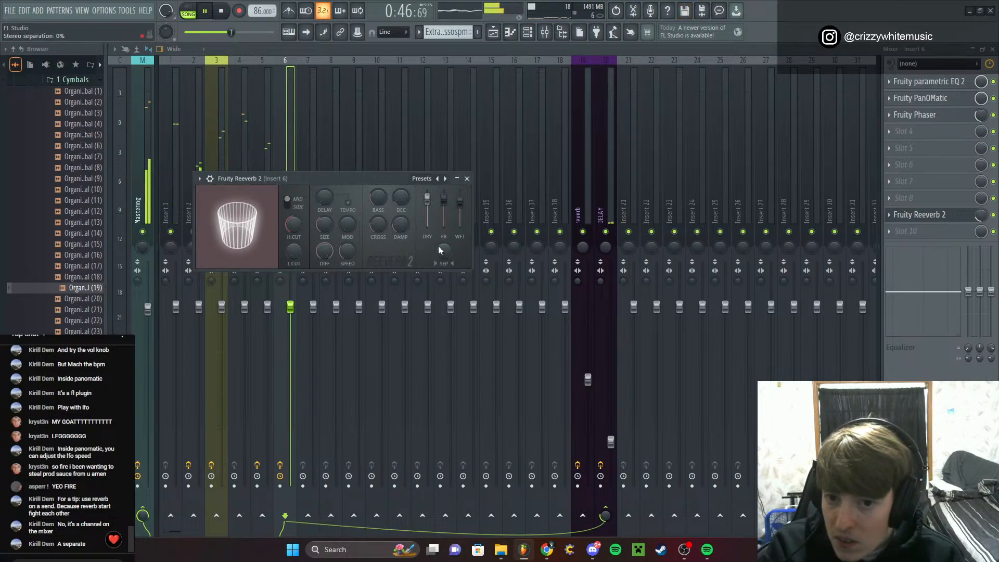
left_click_drag(445, 259, 445, 263)
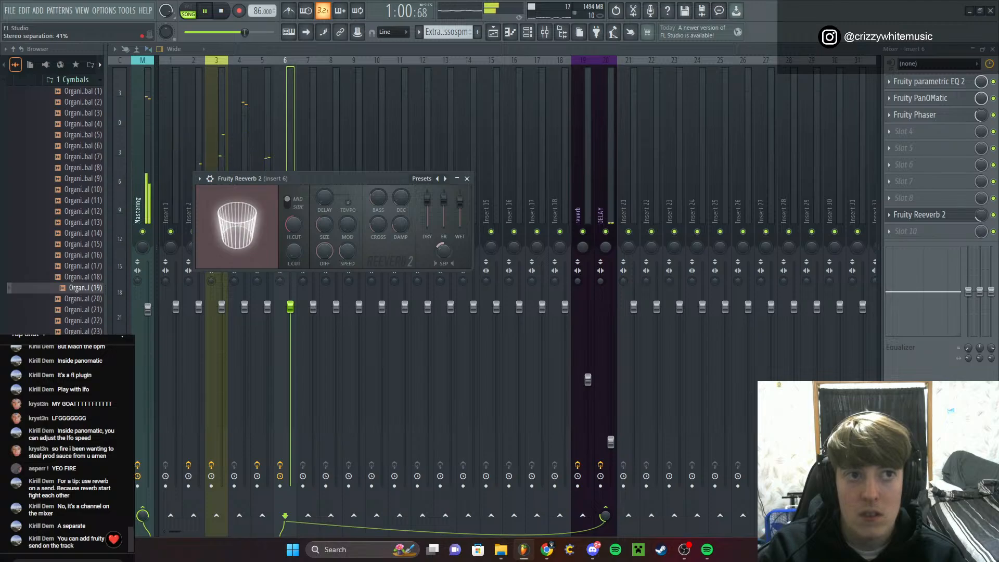
left_click(467, 178)
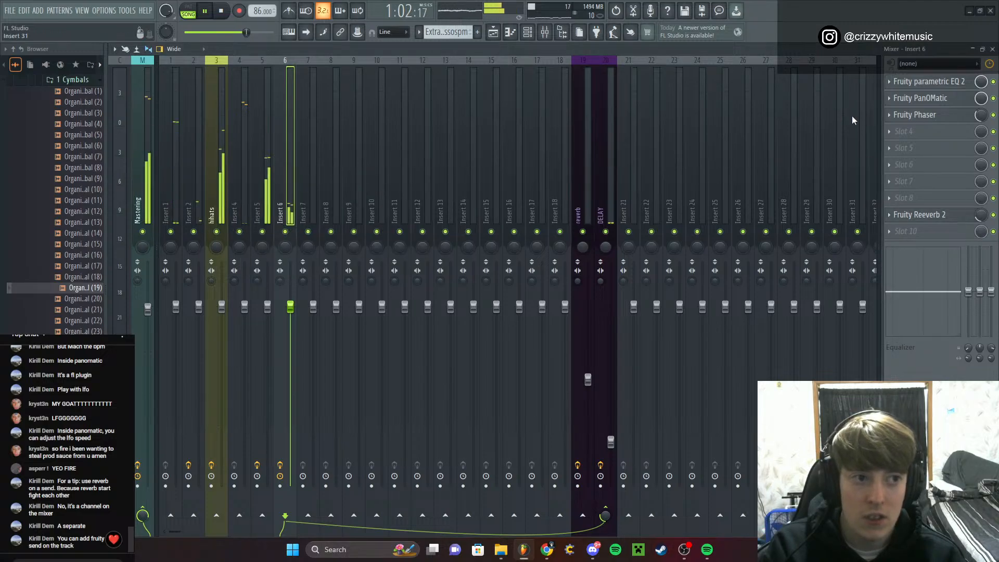
left_click(887, 127)
left_click(883, 127)
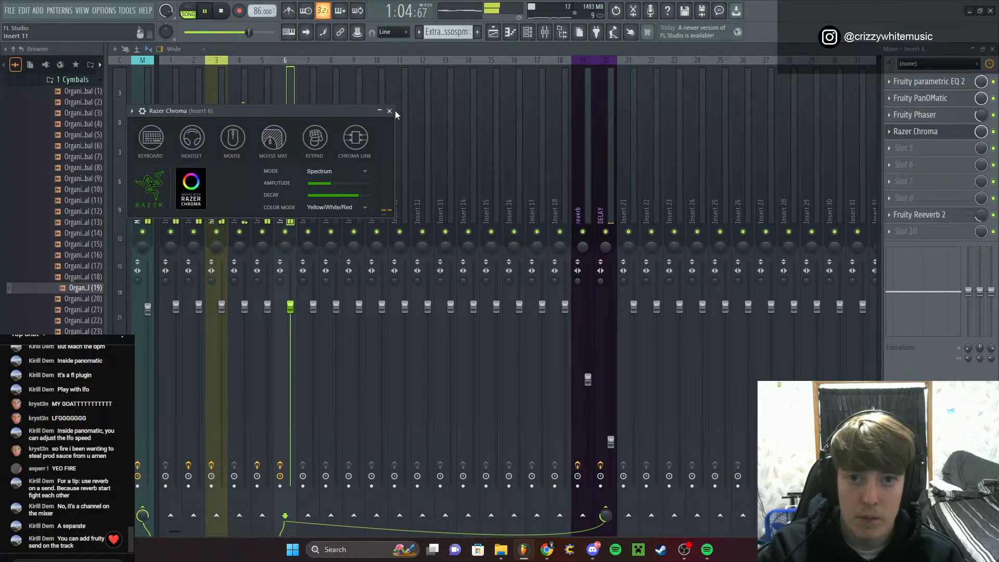
left_click(390, 111)
left_click(895, 134)
left_click(898, 154)
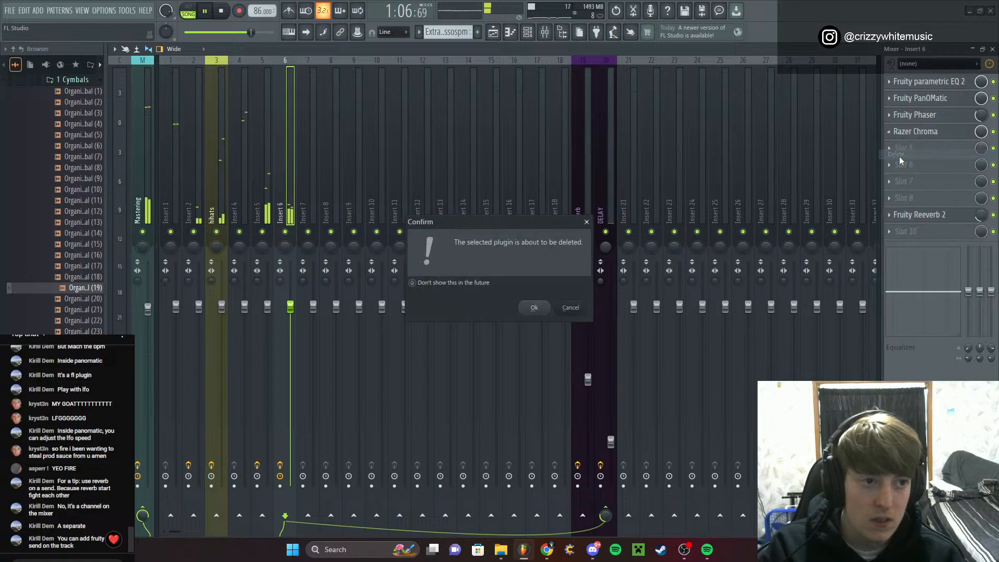
left_click(533, 309)
left_click(892, 132)
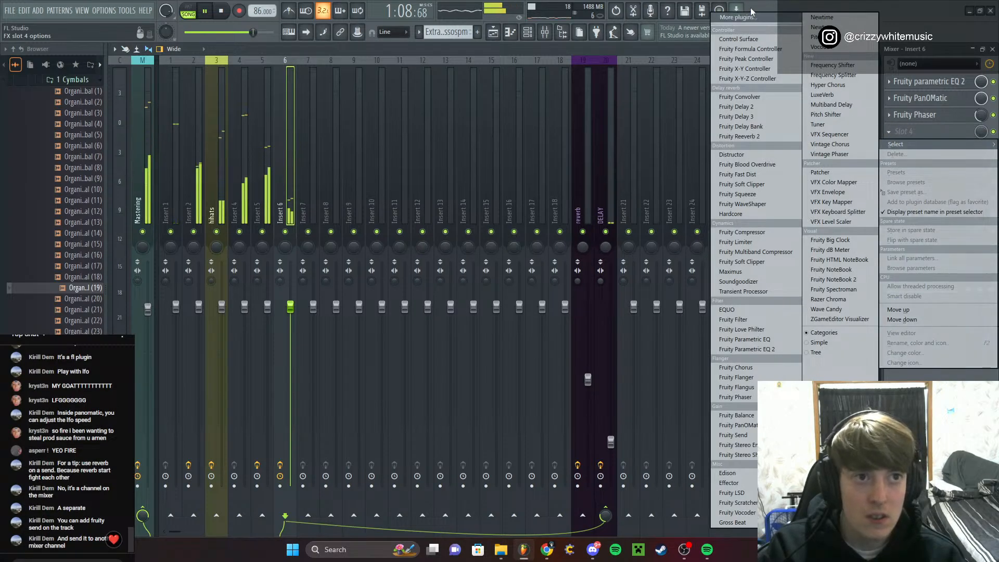
left_click(737, 17)
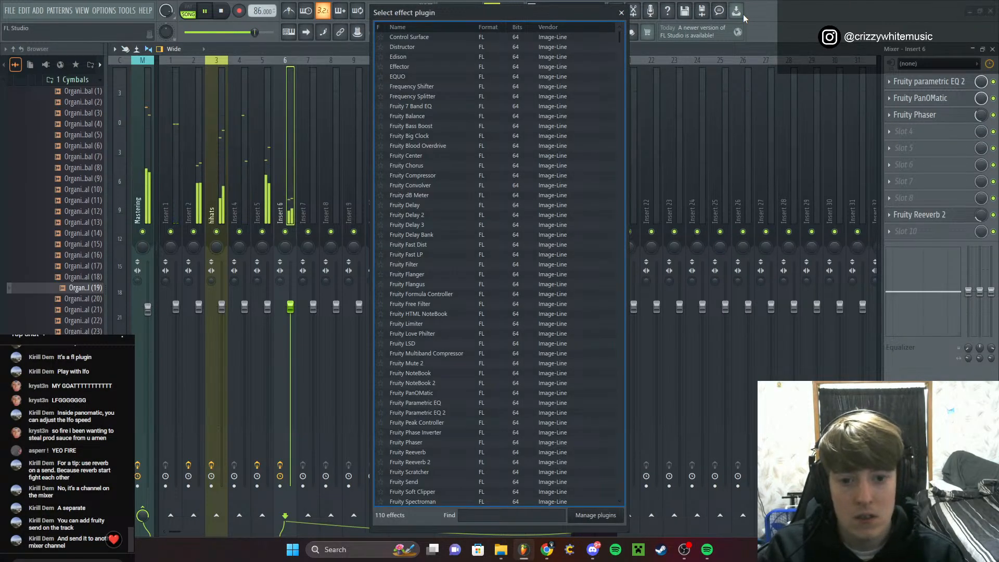
left_click(621, 11)
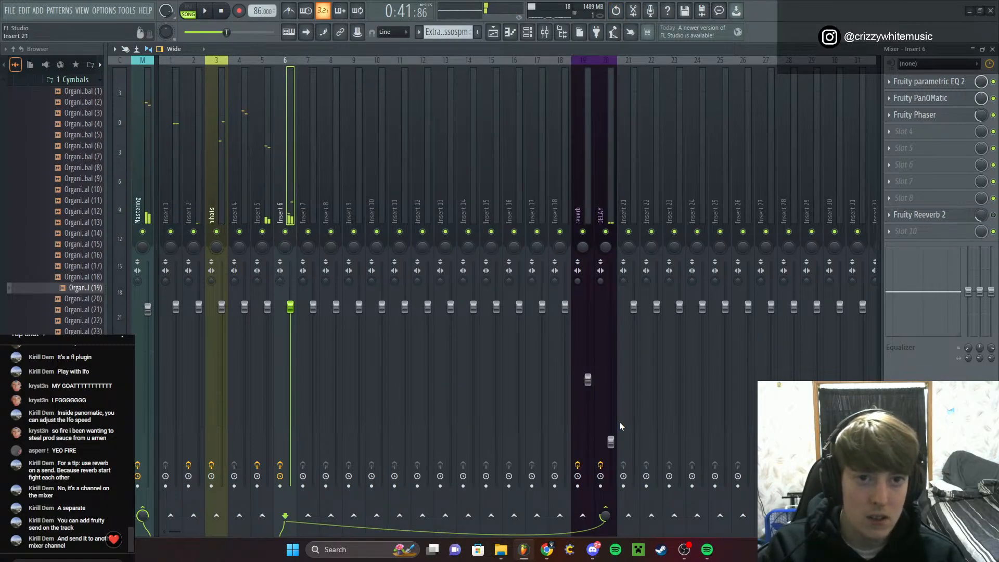
Route Insert 6 to the reverb mixer track, play the arrangement and check the sends of Insert 5 and Insert 6
left_click(582, 516)
key("space")
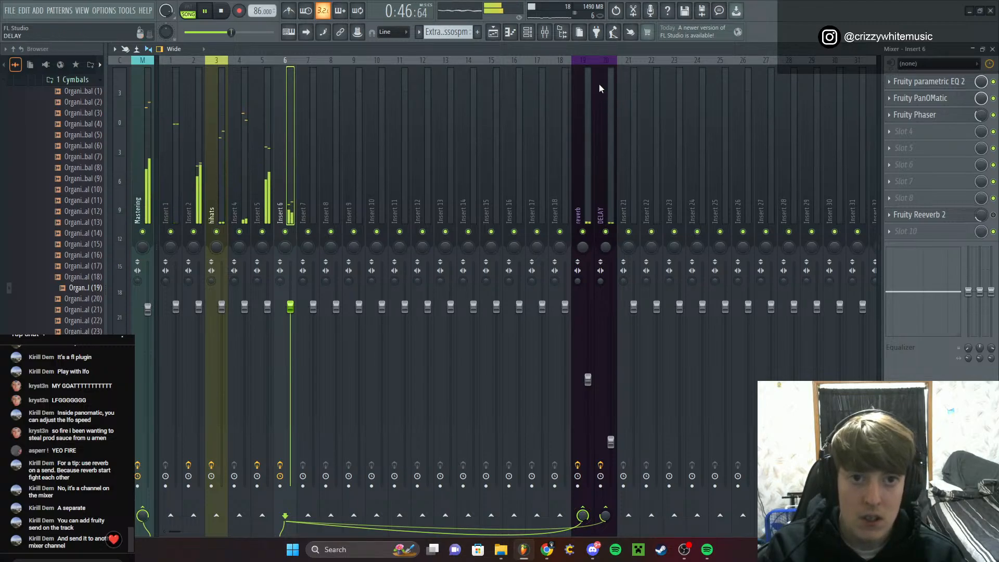
left_click(582, 69)
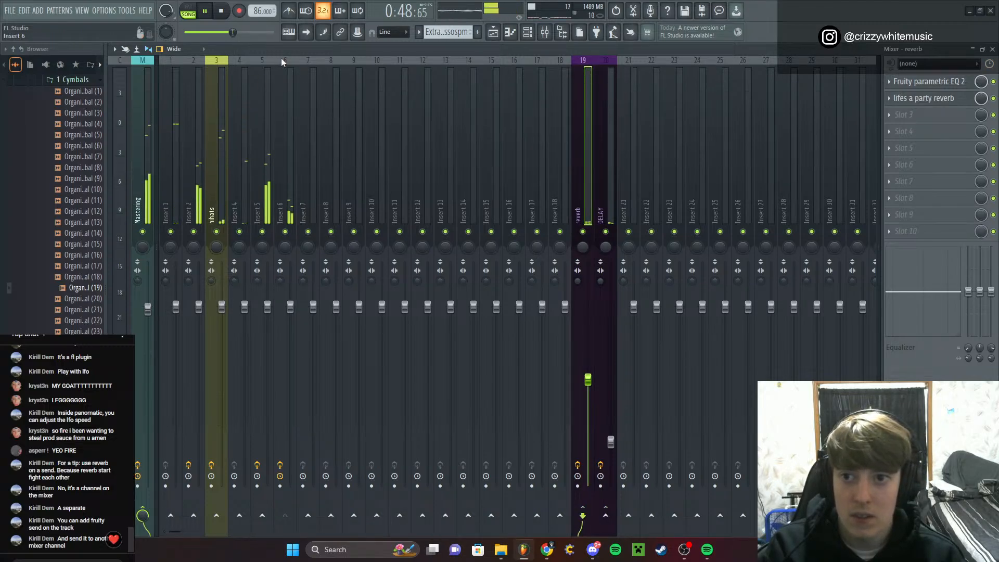
left_click(265, 70)
left_click(606, 515)
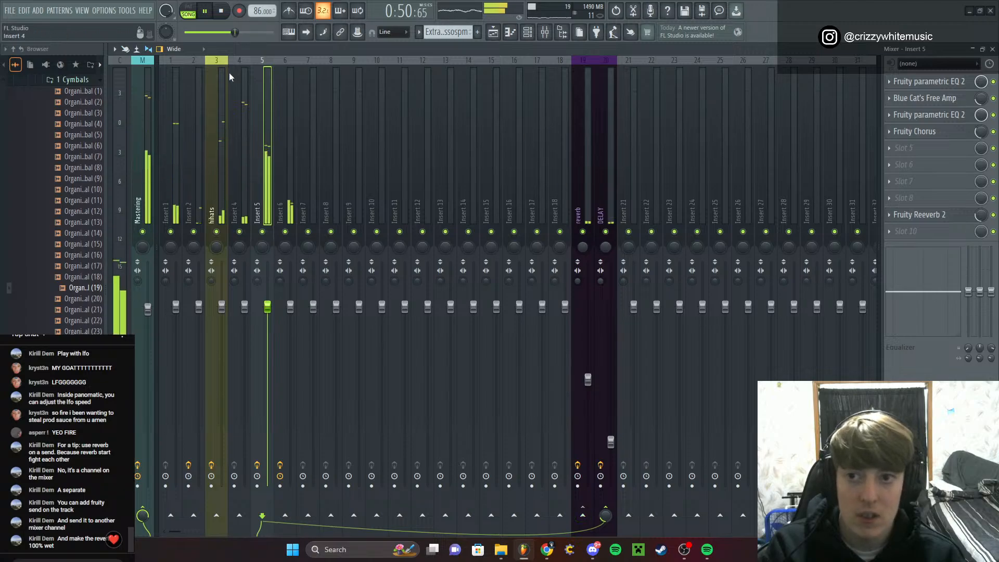
left_click(289, 62)
left_click(583, 515)
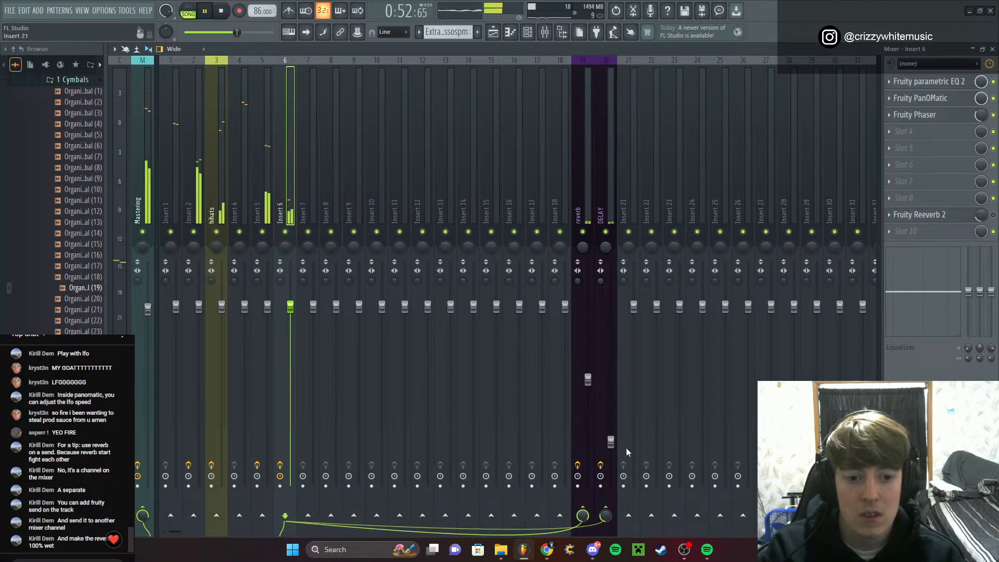
Raise the wet level of the lifes a party reverb effect on the reverb mixer track to 125%
left_click(590, 69)
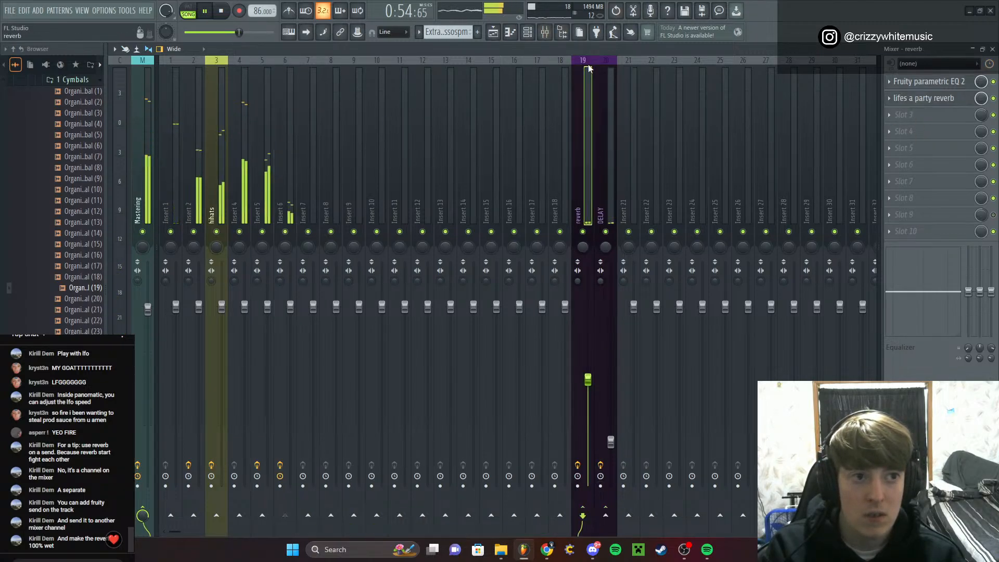
left_click(923, 98)
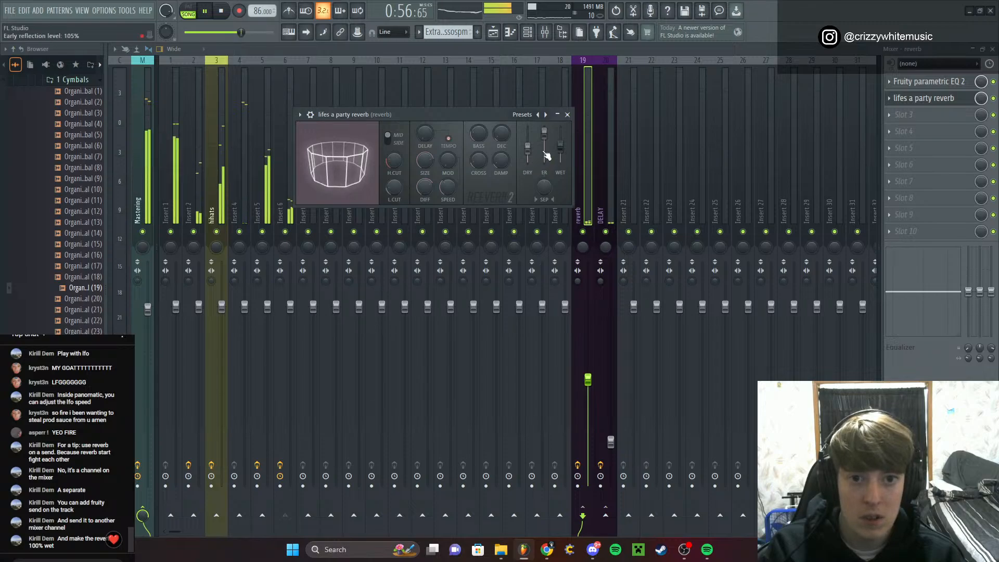
left_click_drag(563, 152, 560, 126)
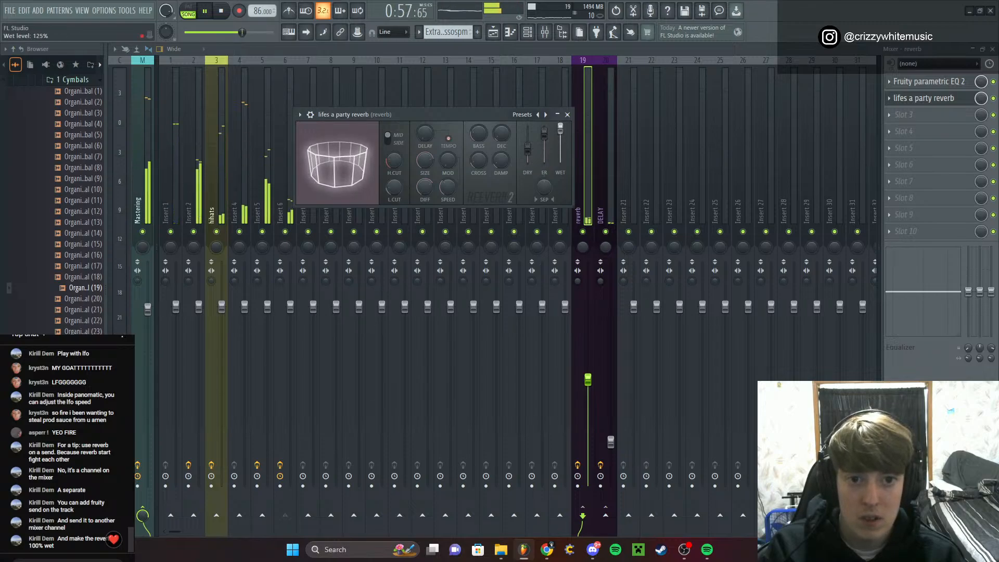
left_click(567, 114)
Adjust Insert 6's send level to the reverb track, and close the mixer and the Channel rack
left_click(286, 64)
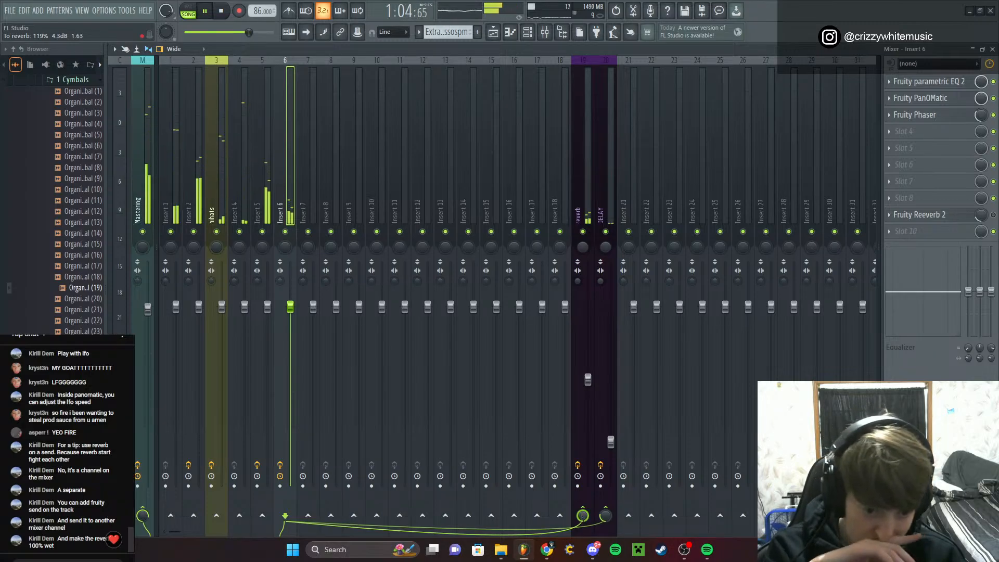
left_click_drag(583, 515, 582, 521)
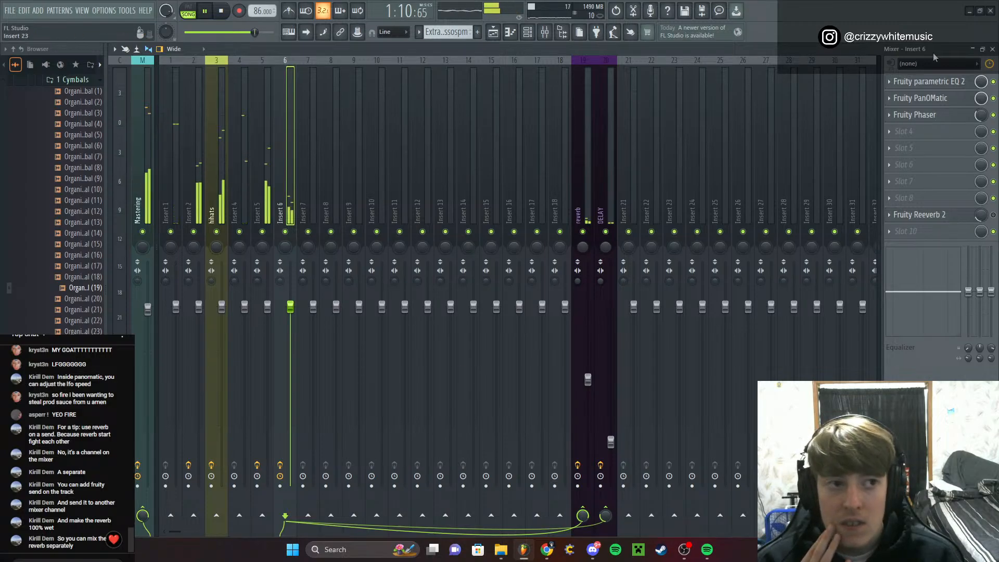
left_click(993, 49)
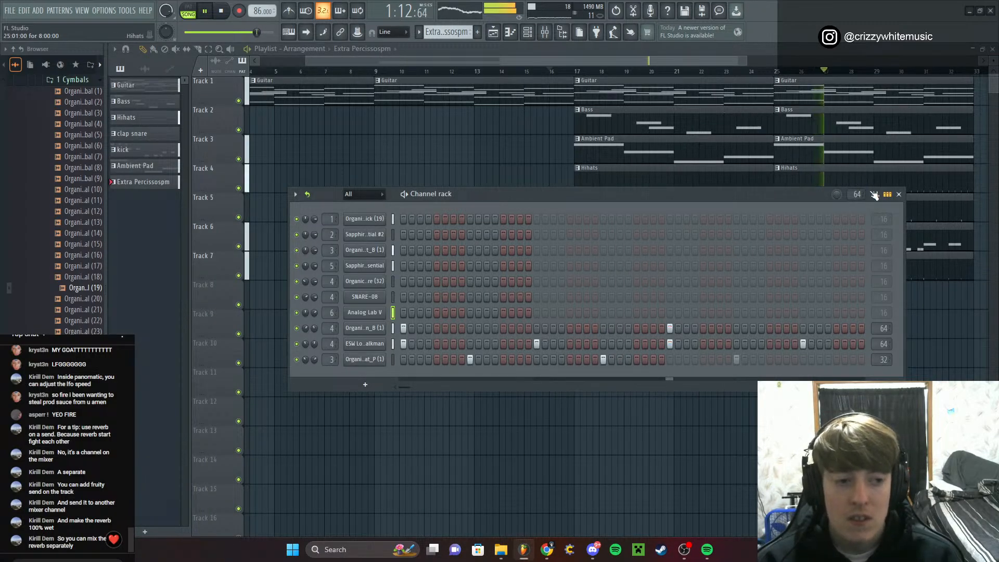
left_click(898, 195)
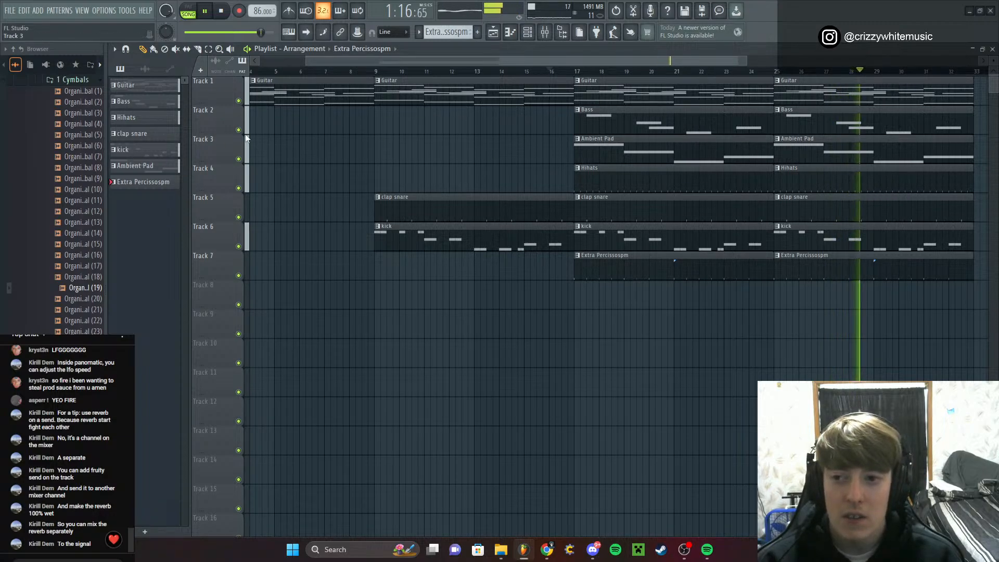
Stop playback and audition the Organic Cymbal (1), (2) and (3) samples
left_click_drag(523, 61, 634, 61)
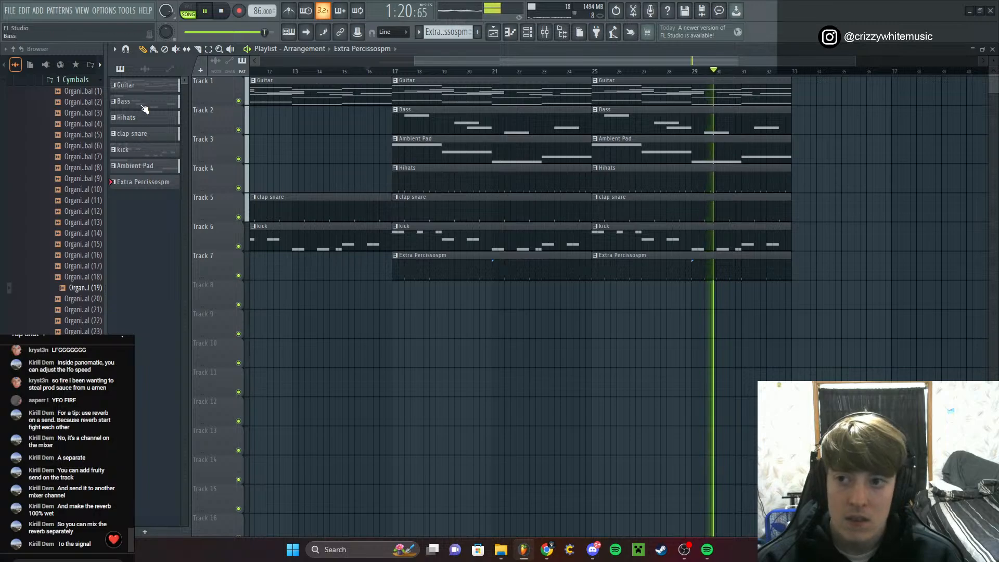
key("space")
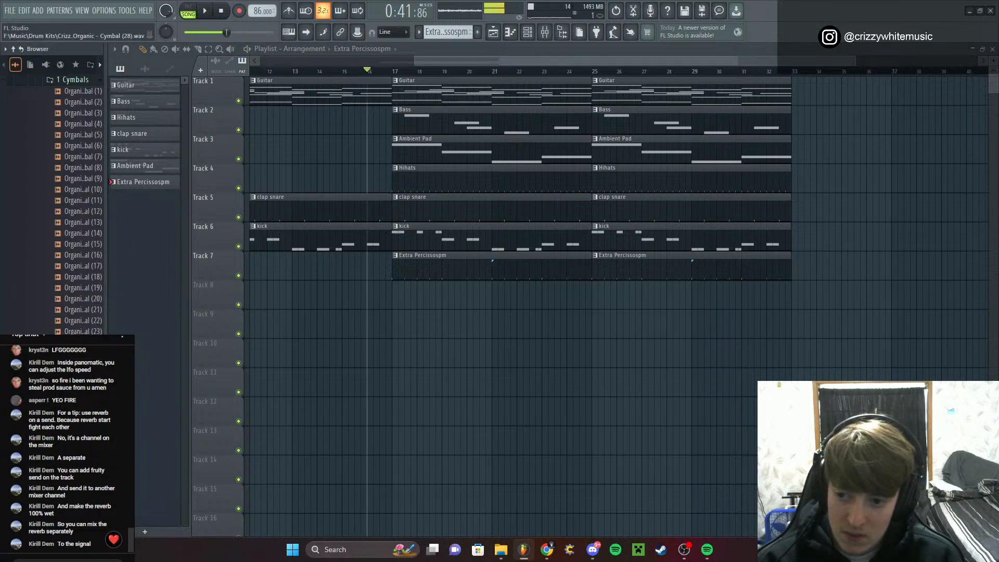
left_click(69, 104)
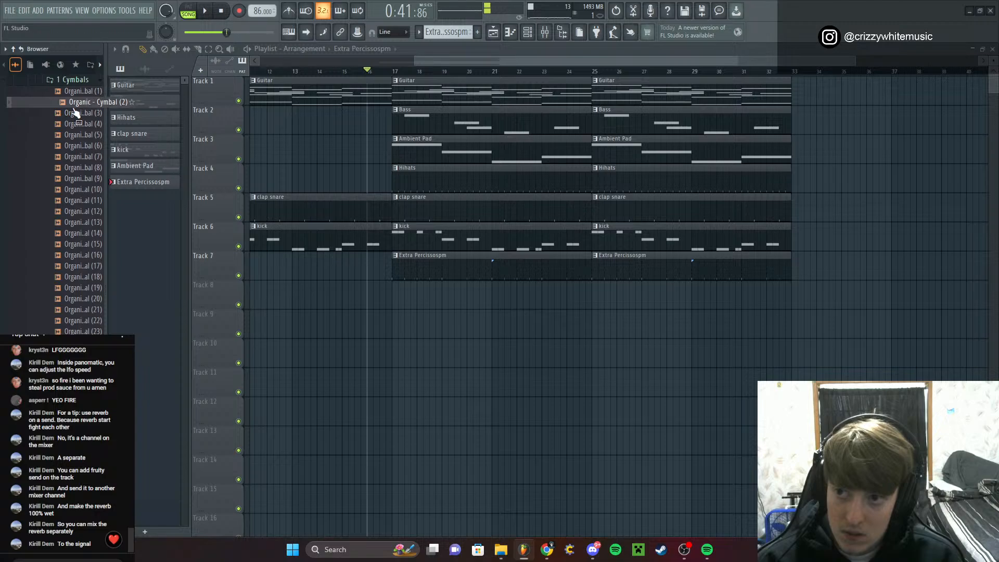
left_click(74, 112)
left_click(76, 102)
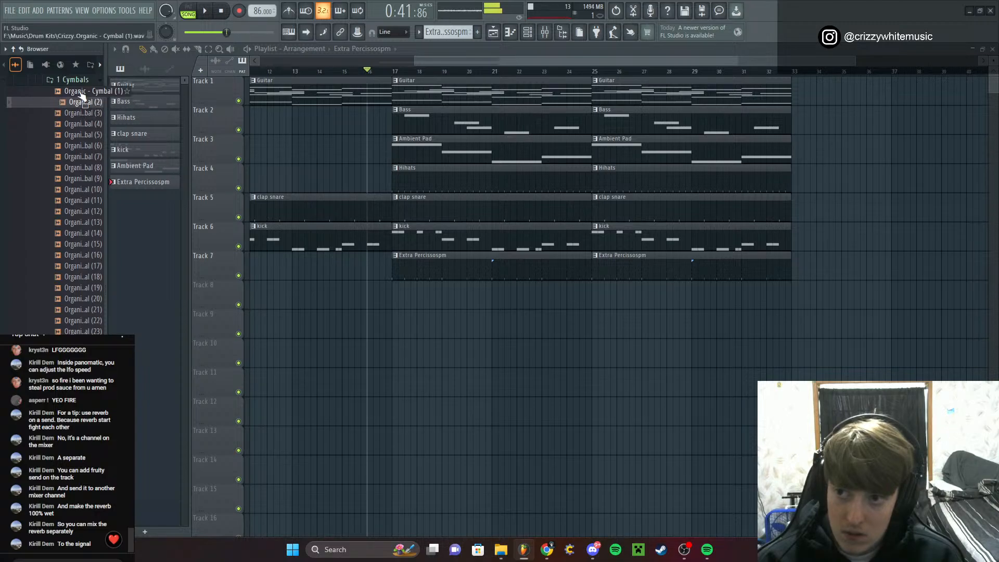
left_click(80, 92)
Place Organic - Cymbal (2) on Track 8 at bar 17 and review its audio clip settings during playback
left_click_drag(80, 108, 393, 300)
key("space")
double_click(411, 286)
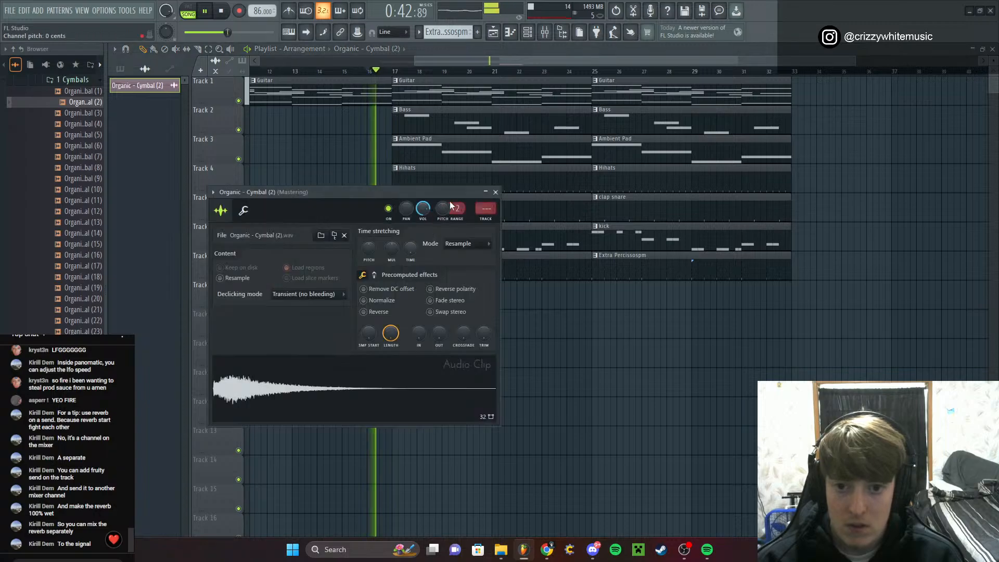
left_click(495, 193)
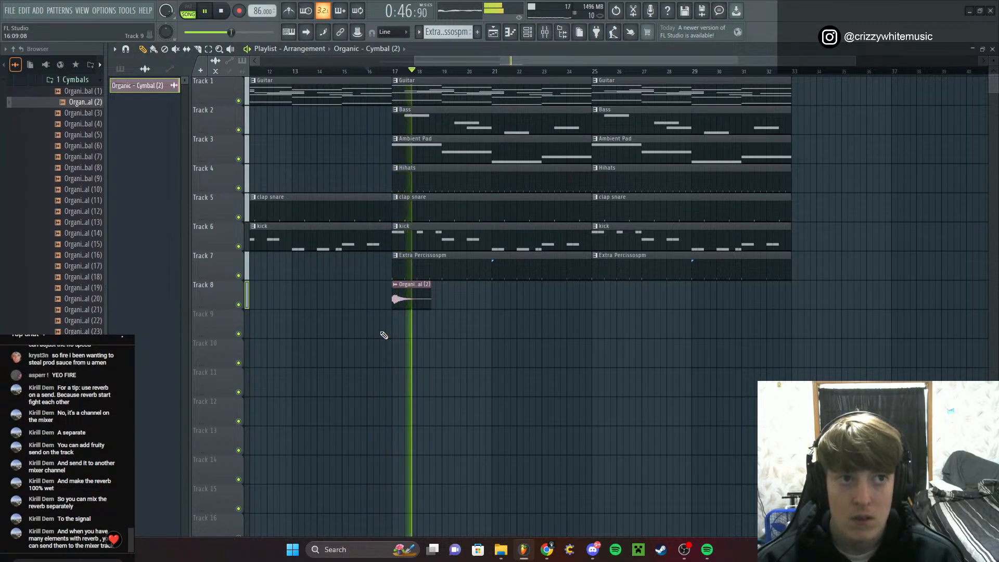
double_click(407, 298)
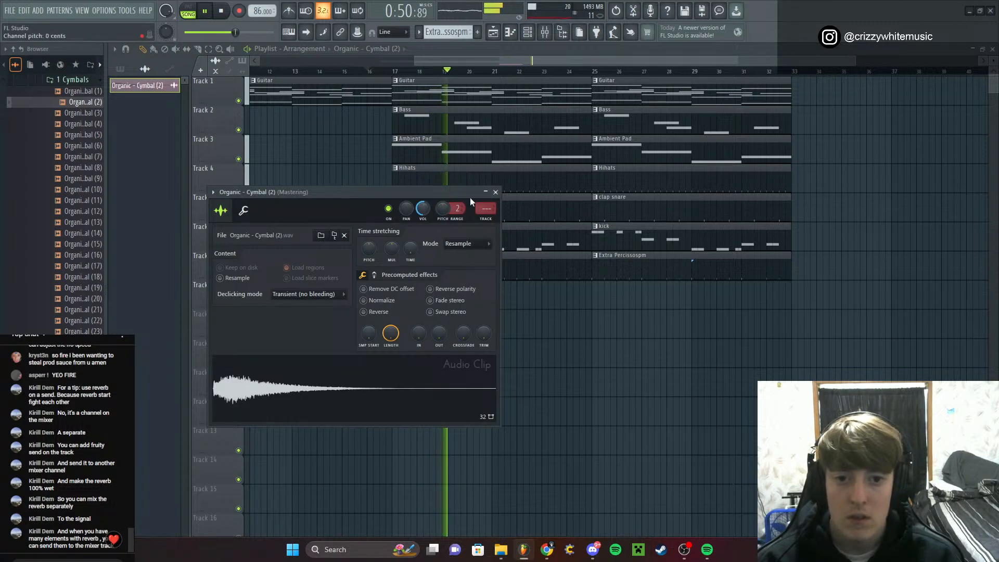
left_click(495, 192)
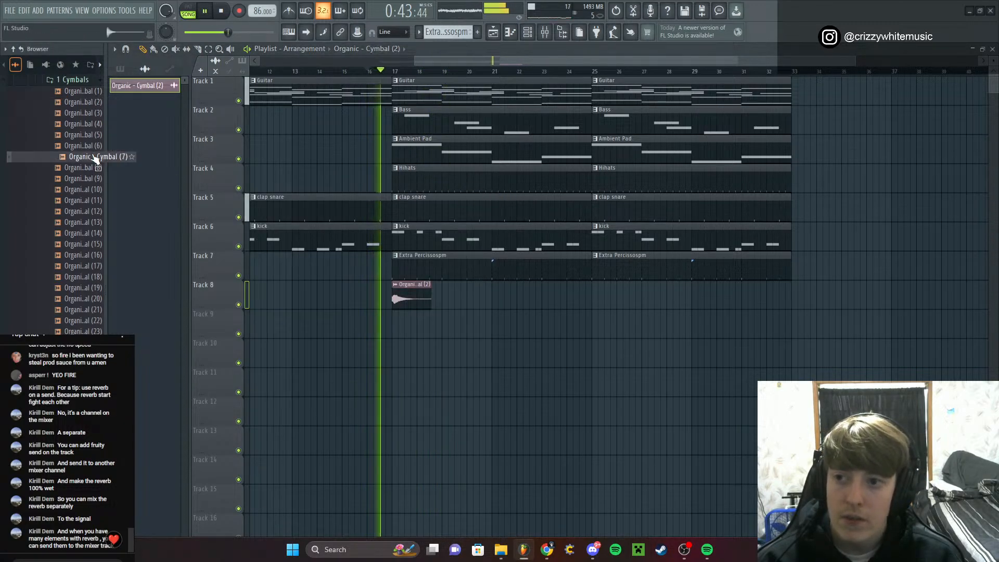
Stop playback and audition the Organic Drum Kit's Transition FXS samples (3), (9), (12) and (14)
scroll(95, 158, "up", 5)
left_click(83, 211)
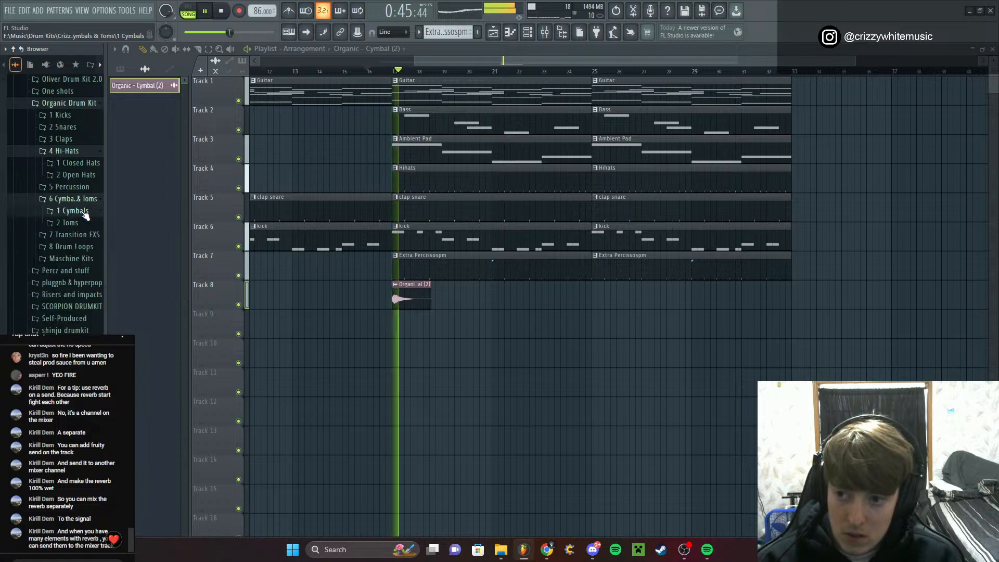
left_click(87, 201)
left_click(88, 213)
key("space")
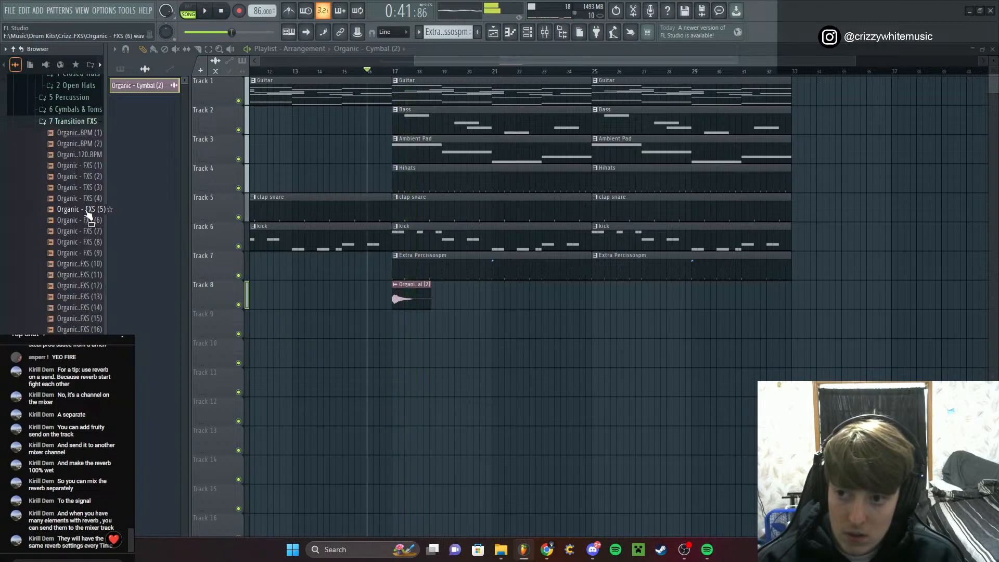
left_click(83, 187)
left_click(85, 253)
left_click(88, 286)
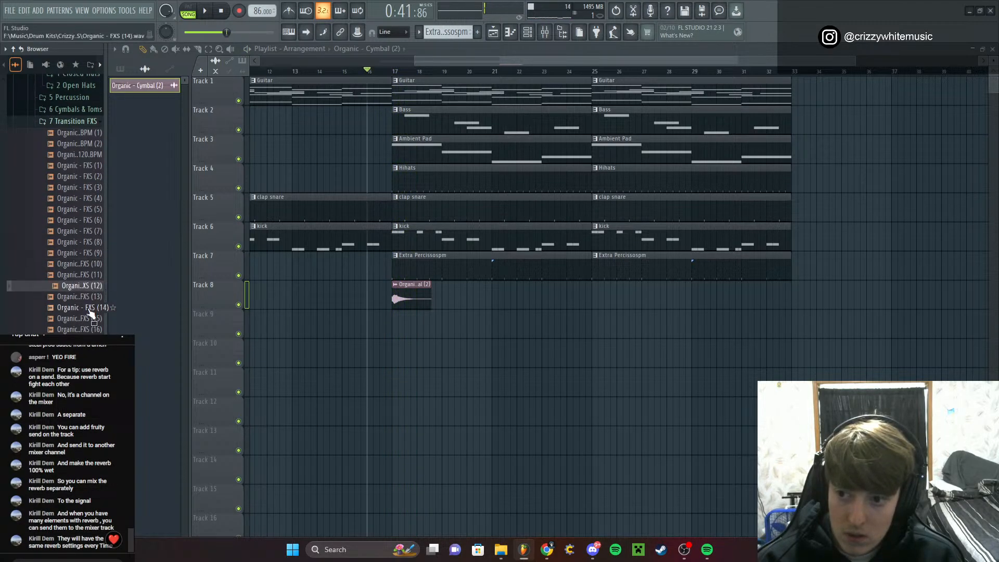
left_click(87, 308)
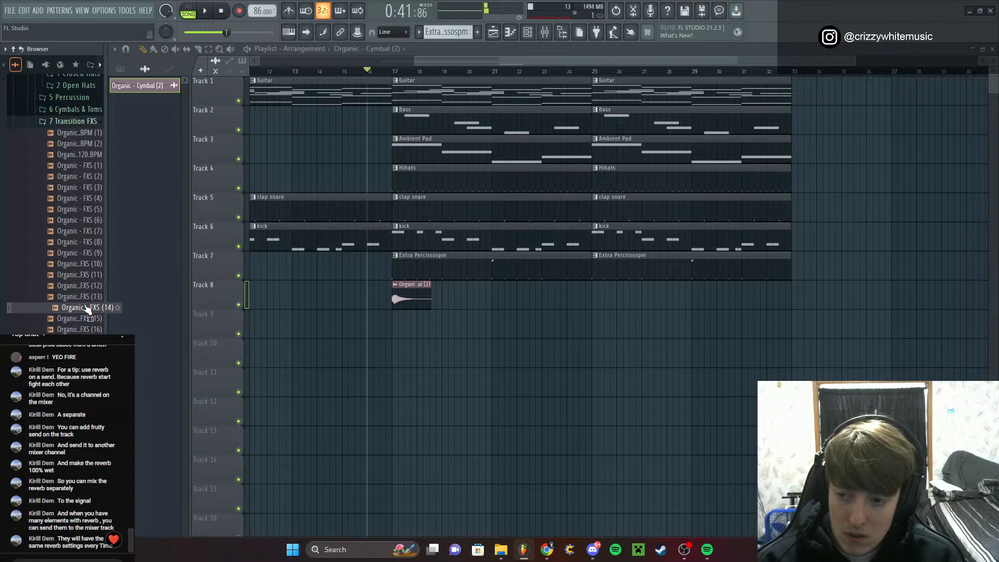
Return to the kit's Cymbals folder and audition Organic Cymbal samples (8), (11), (14), (31), (29) and (28)
left_click(78, 110)
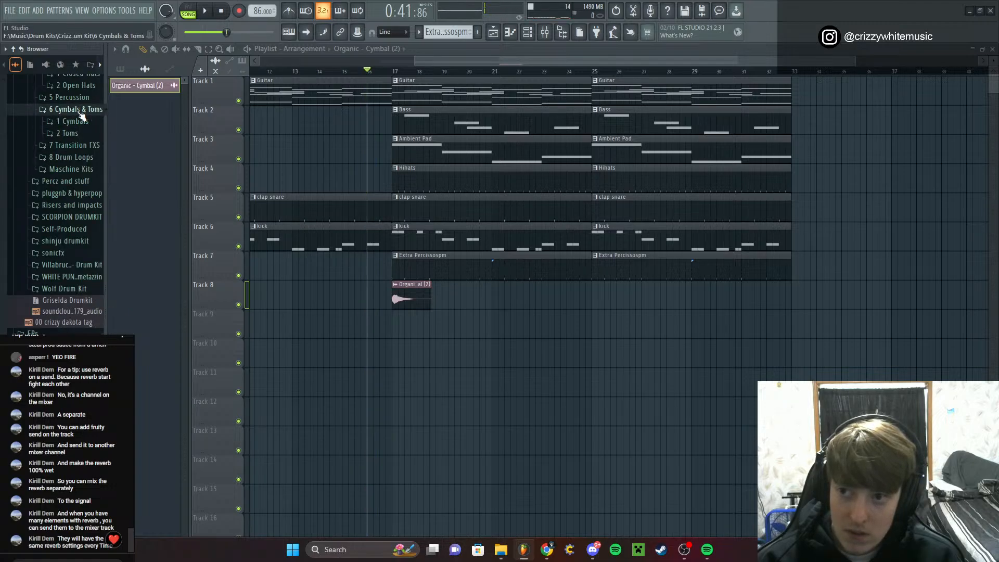
left_click(73, 121)
left_click(81, 167)
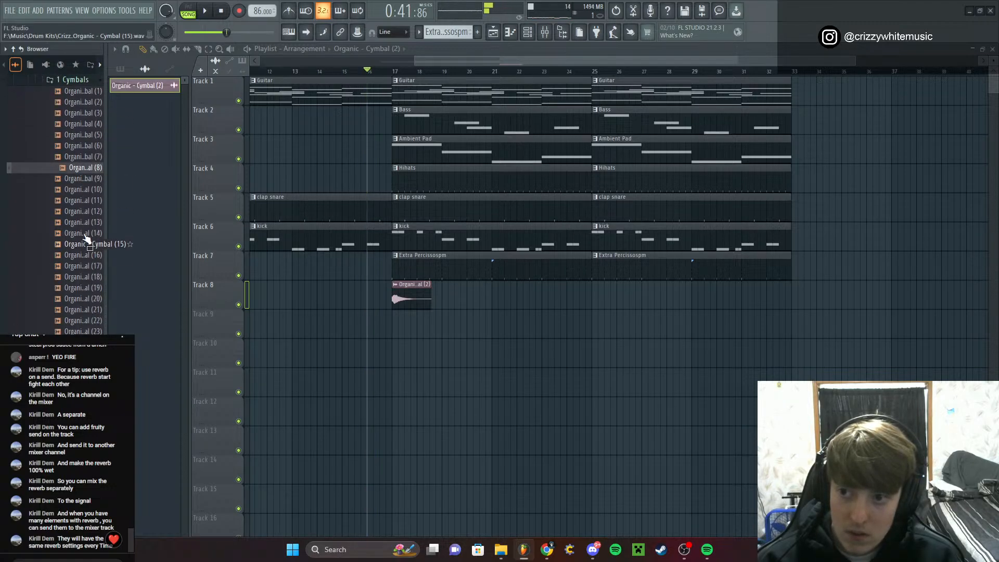
left_click(83, 201)
left_click(83, 233)
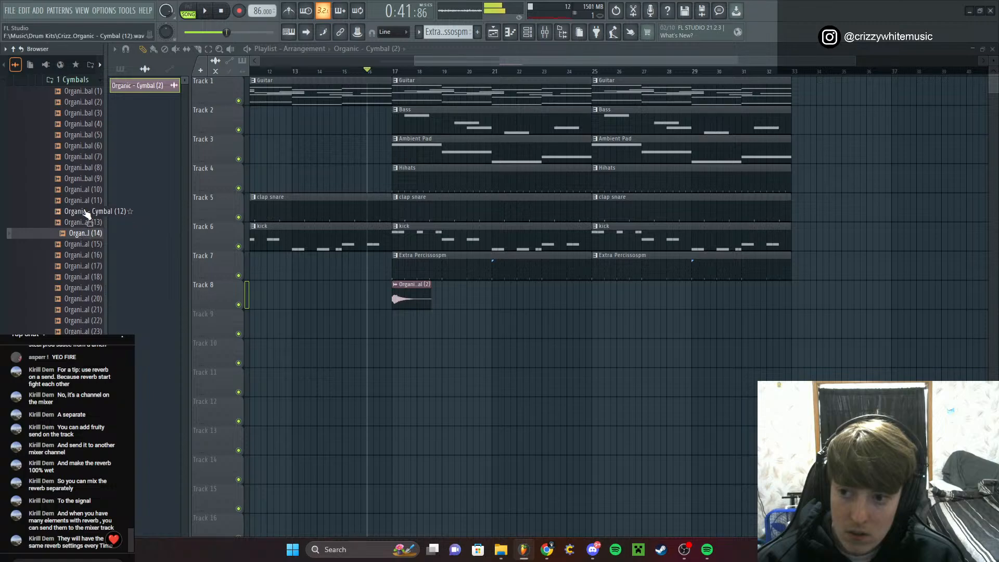
left_click(83, 203)
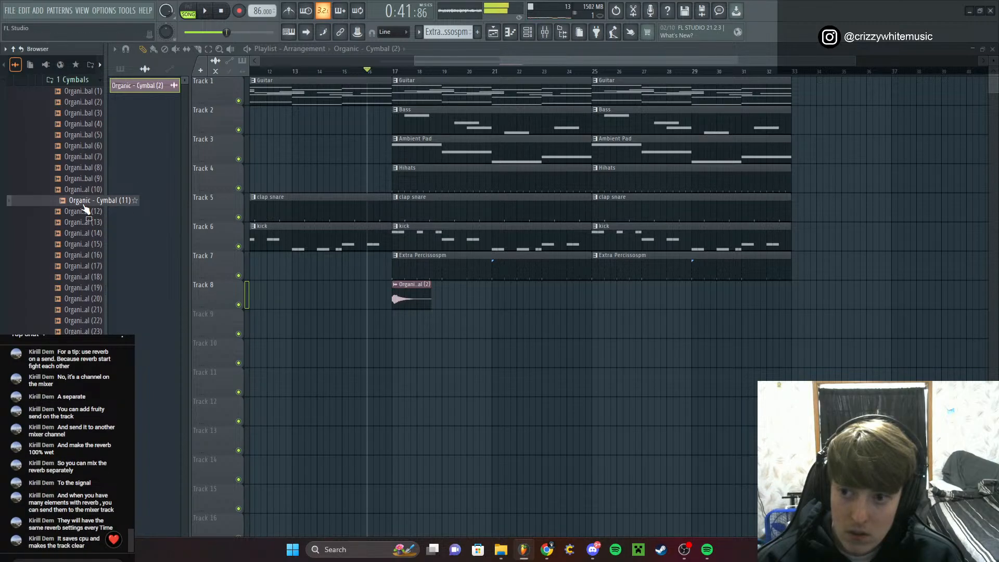
scroll(70, 229, "down", 6)
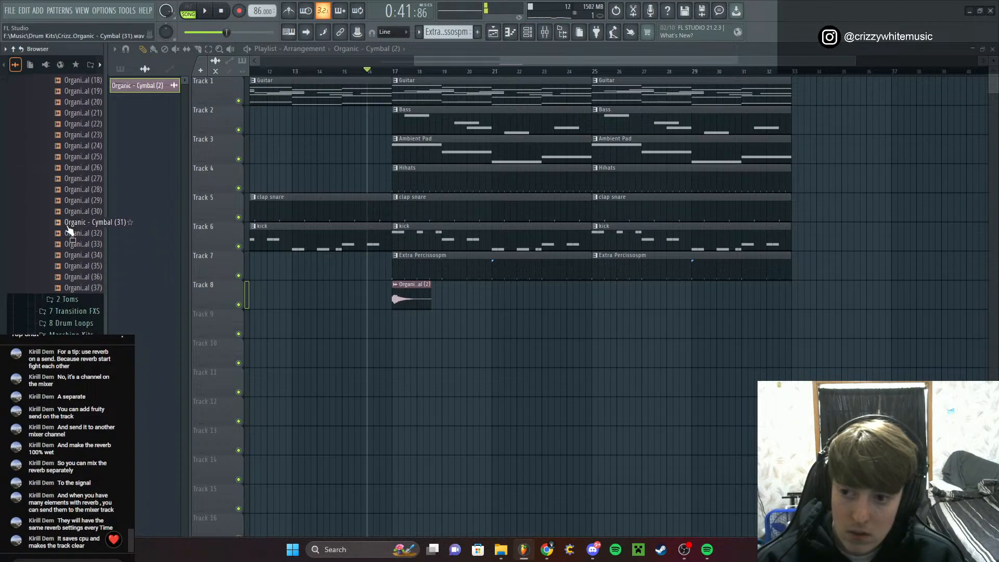
left_click(69, 224)
left_click(73, 203)
left_click(78, 190)
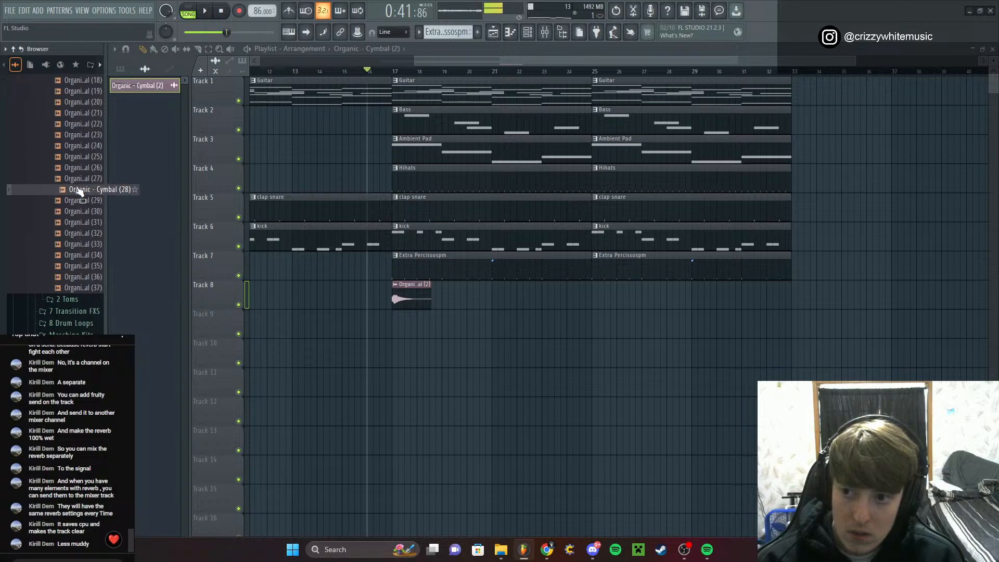
Place Organic - Cymbal (28) on Track 10 at bar 13, dismissing the request to make the clip unique
left_click_drag(78, 190, 294, 347)
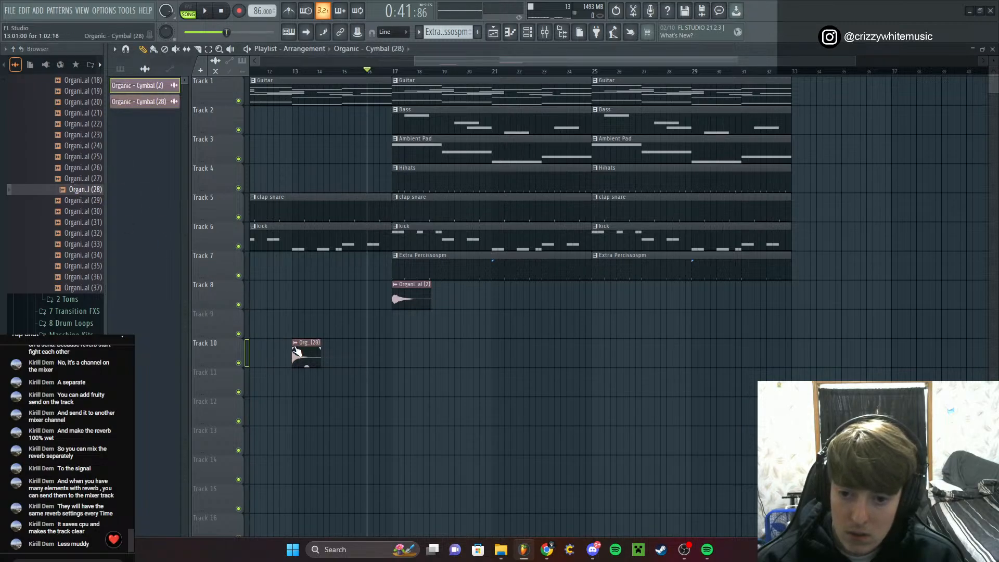
right_click(294, 347)
left_click(335, 421)
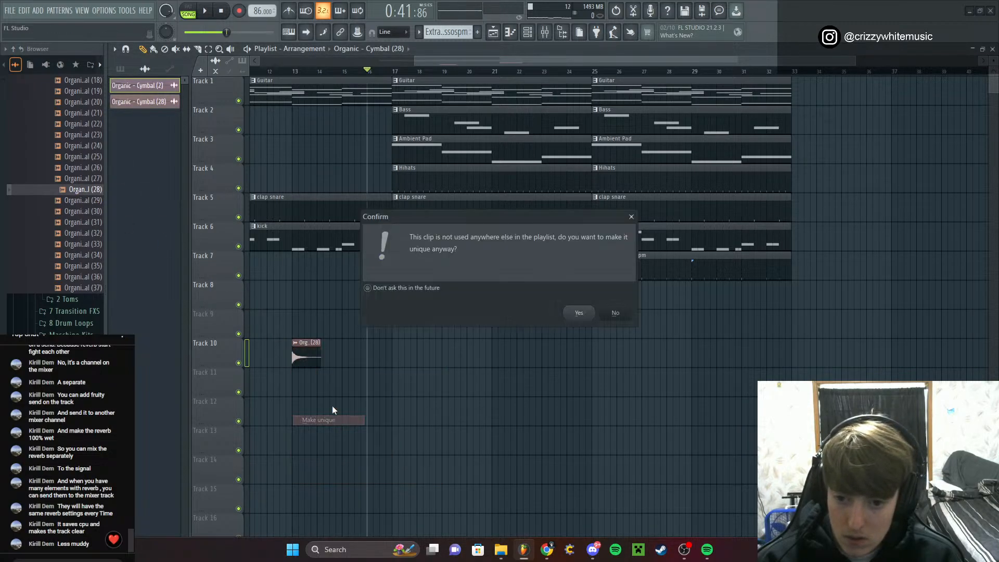
left_click(631, 216)
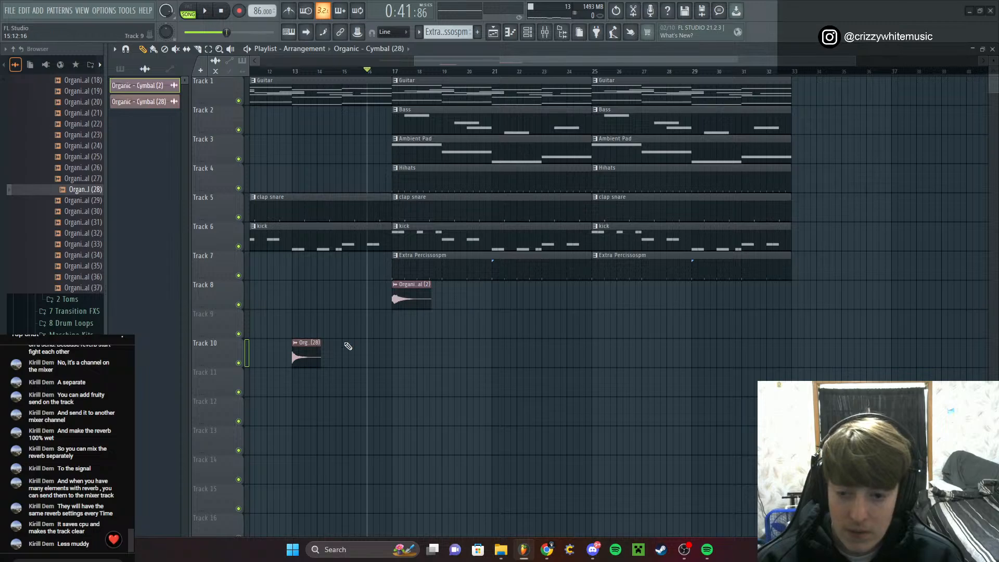
Reverse the Organic - Cymbal (28) sample in its audio clip settings and close them
double_click(309, 355)
left_click(284, 219)
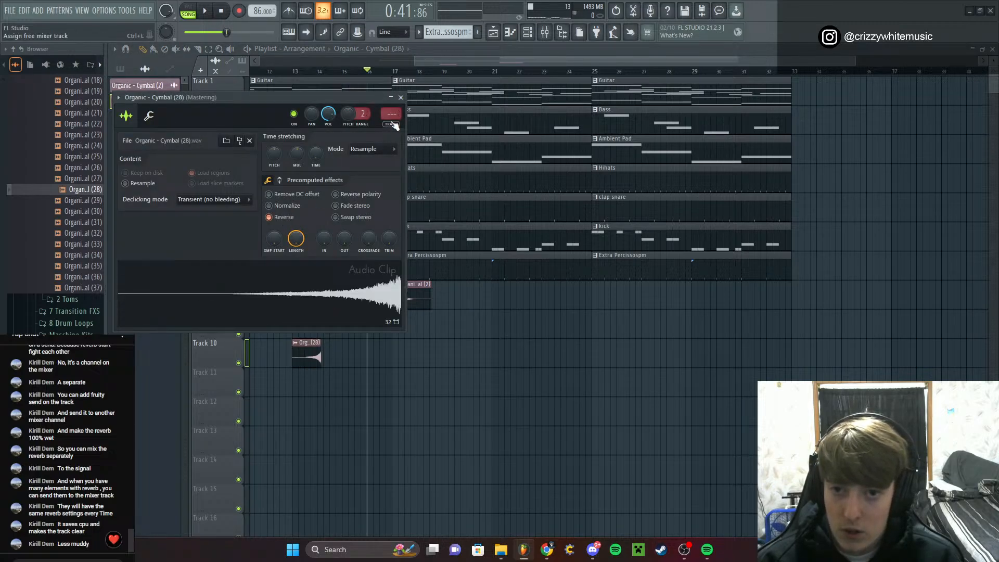
left_click(400, 97)
Move the reversed Organic - Cymbal (28) clip to Track 8 so that it ends at the start of bar 17
scroll(341, 342, "up", 5)
scroll(341, 342, "up", 4)
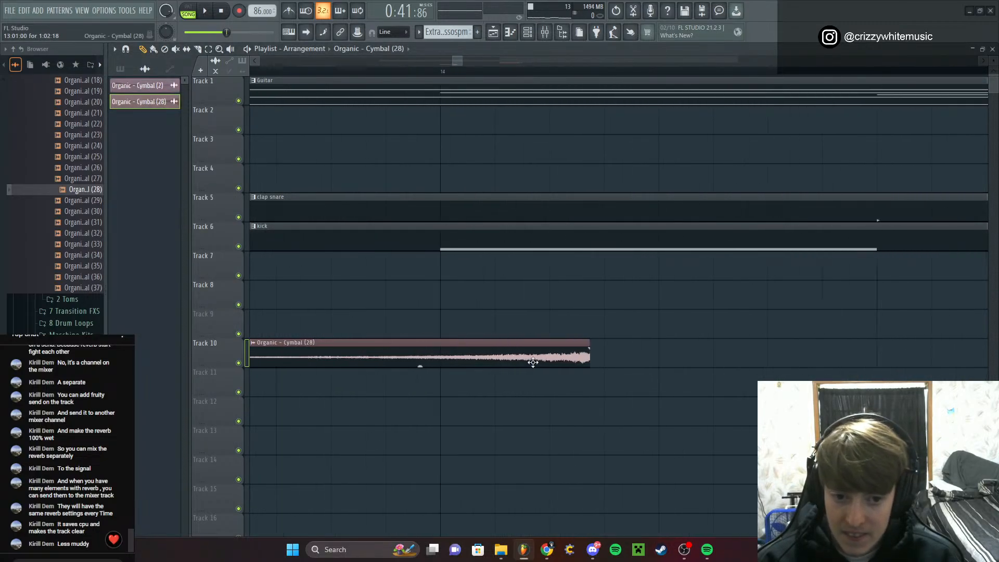
scroll(583, 364, "up", 3)
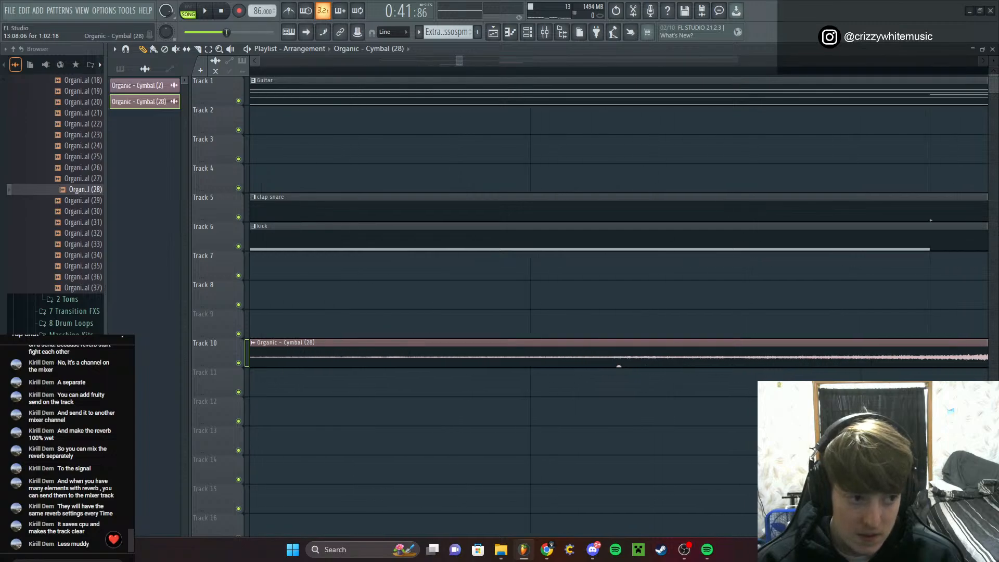
scroll(618, 366, "right", 3)
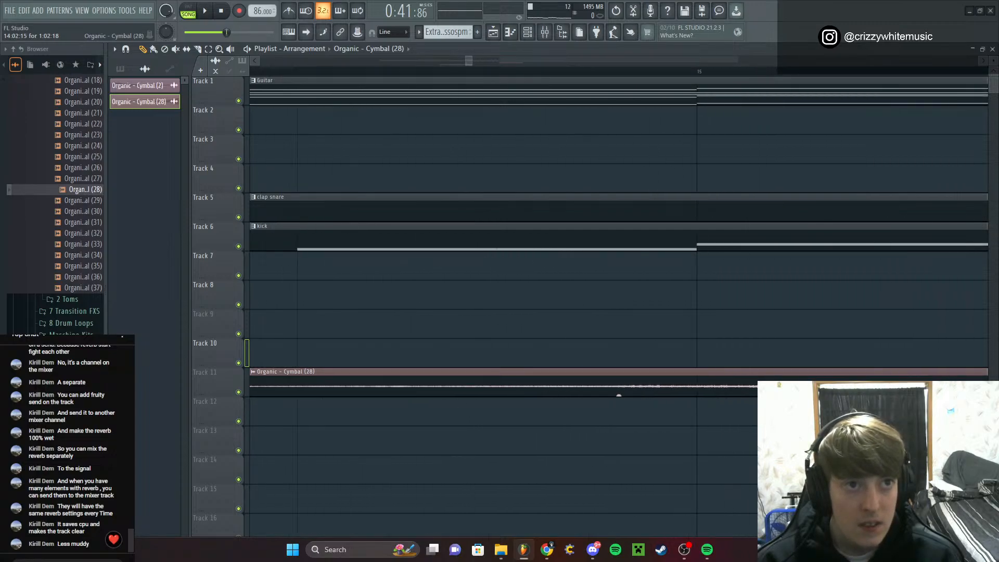
scroll(619, 367, "right", 2)
scroll(619, 367, "right", 5)
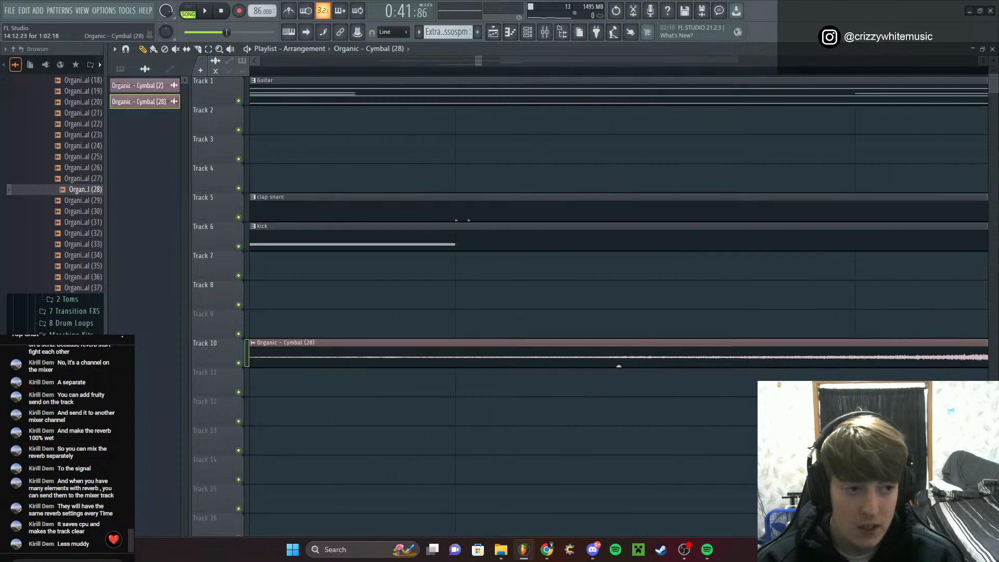
scroll(619, 366, "right", 2)
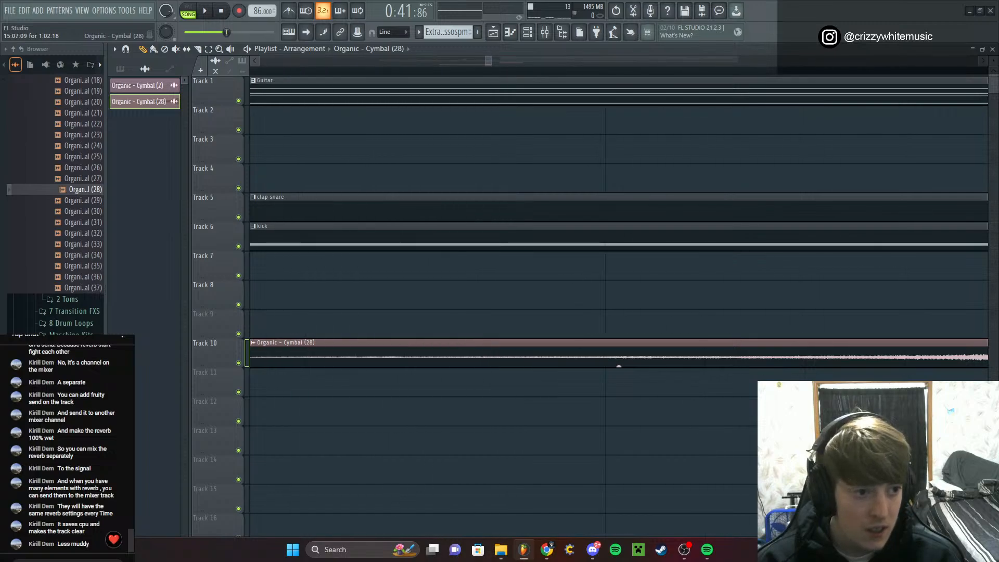
scroll(708, 305, "down", 5)
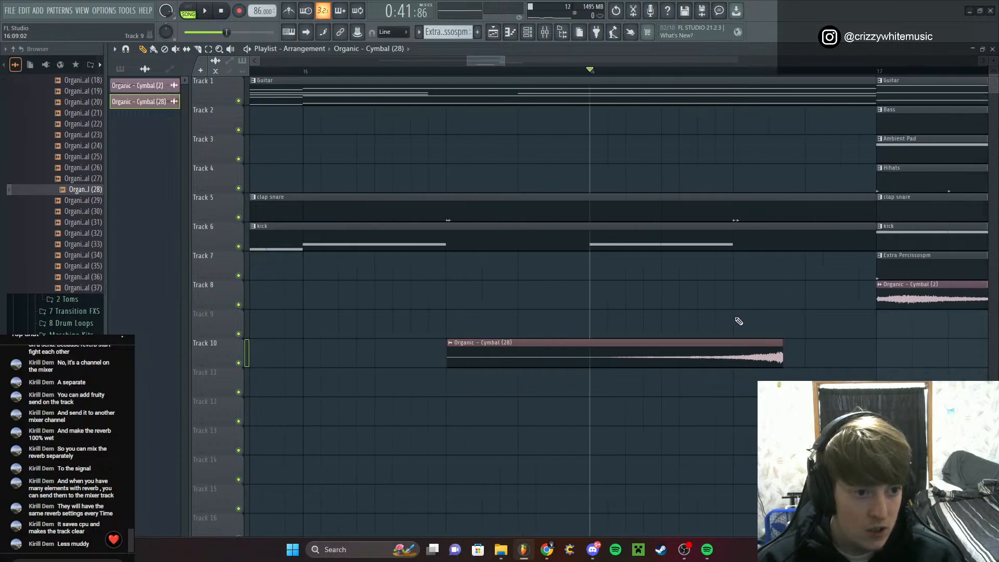
left_click_drag(743, 344, 811, 276)
scroll(812, 276, "up", 4)
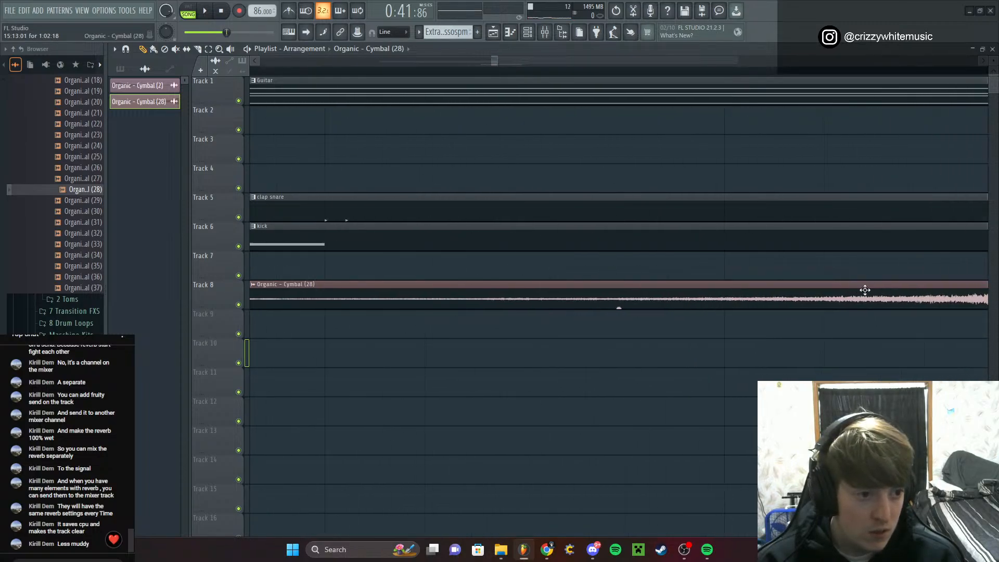
scroll(495, 66, "down", 3)
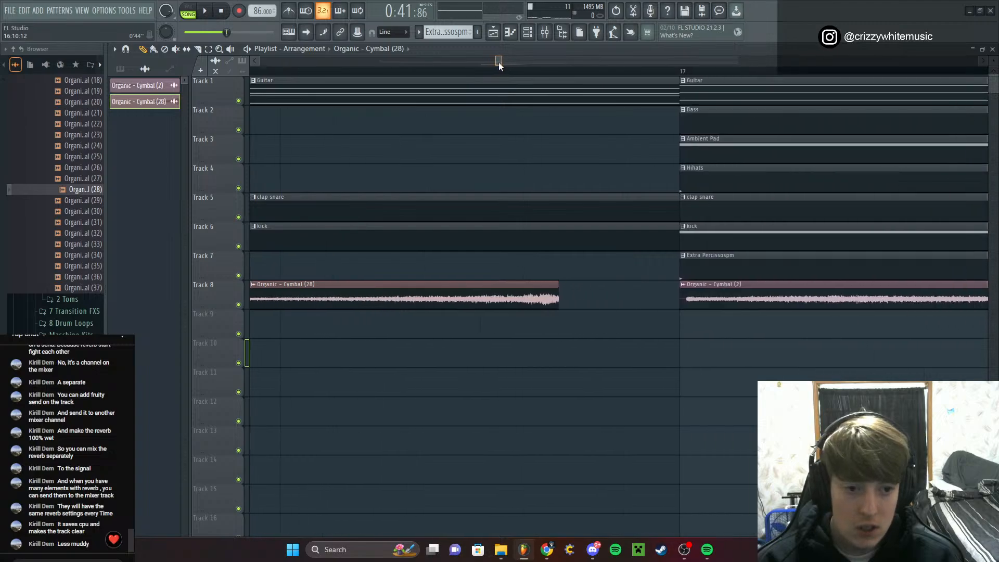
left_click_drag(515, 291, 623, 288)
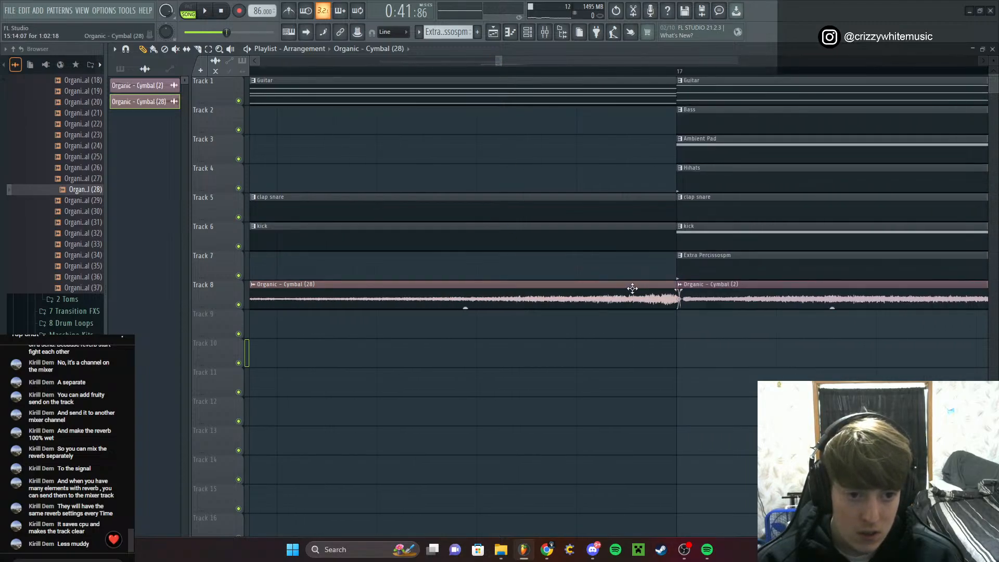
Trim the silent start of the Organic - Cymbal (2) clip at bar 17 and play back the transition
left_click(680, 307)
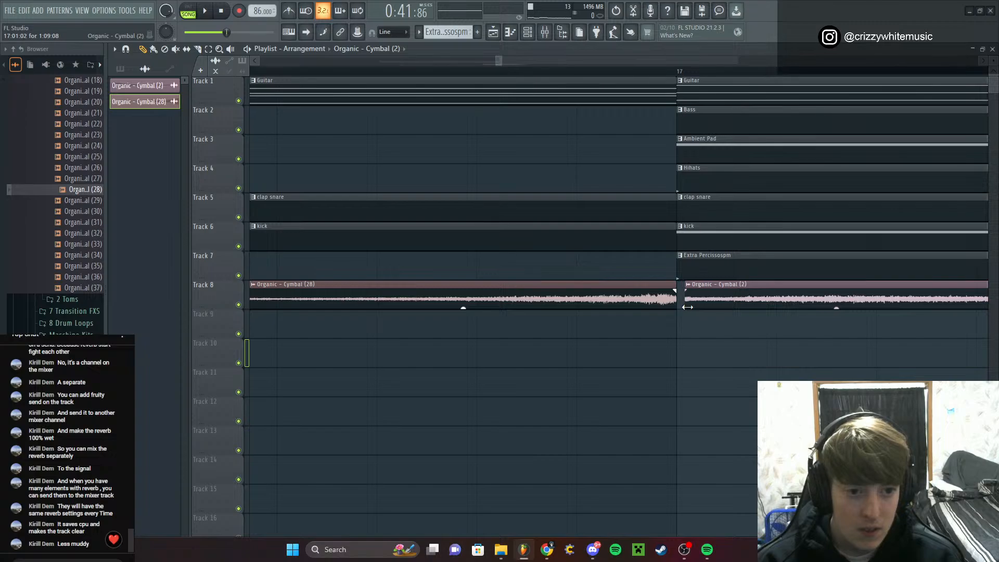
key("space")
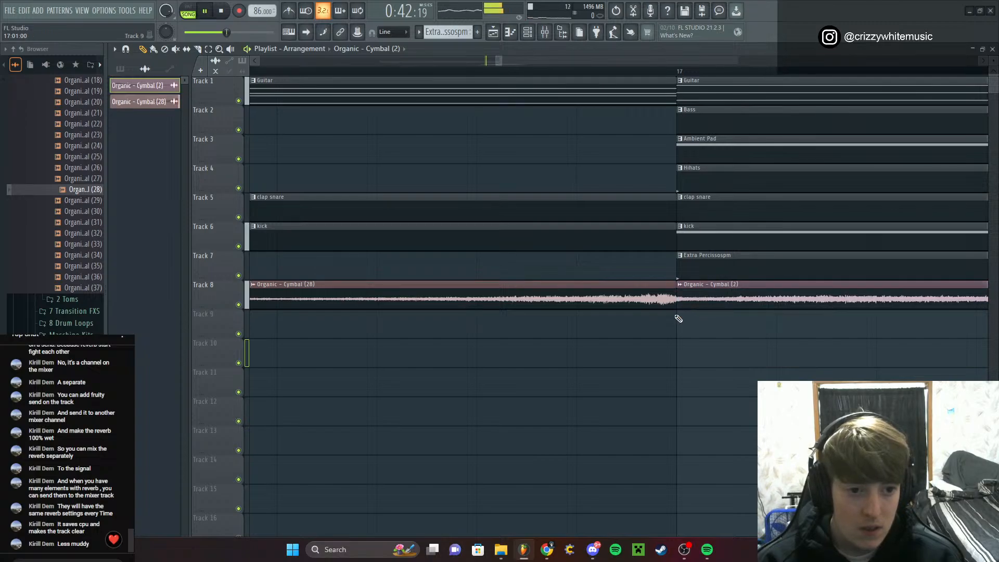
Lower the channel volume of Organic - Cymbal (28) to about 62% and close its settings
scroll(638, 333, "down", 3)
double_click(581, 300)
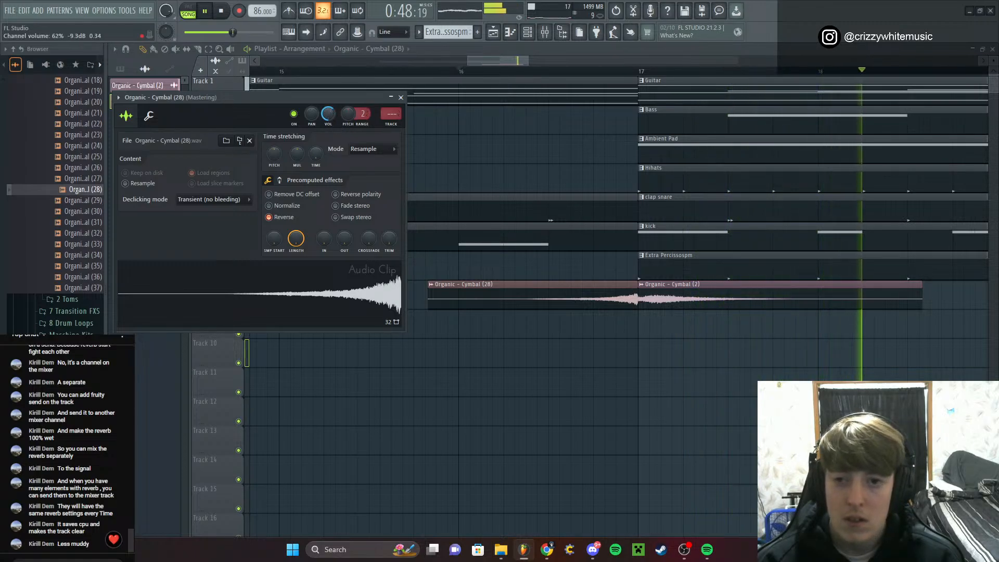
left_click(399, 97)
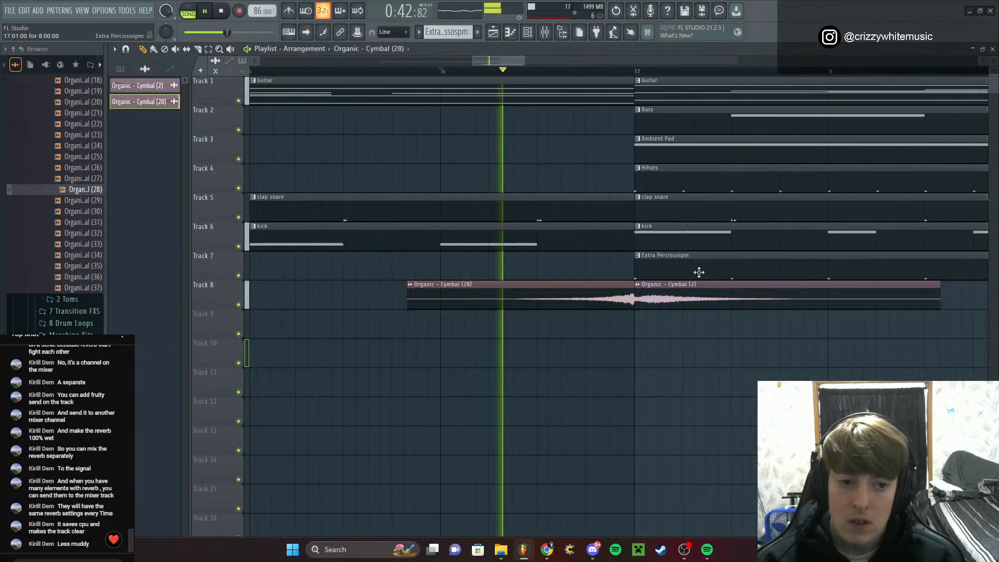
Restore the trimmed start of the Organic - Cymbal (2) clip on Track 8 and realign it to bar 17
scroll(698, 272, "up", 2)
left_click(637, 294)
scroll(638, 294, "up", 1)
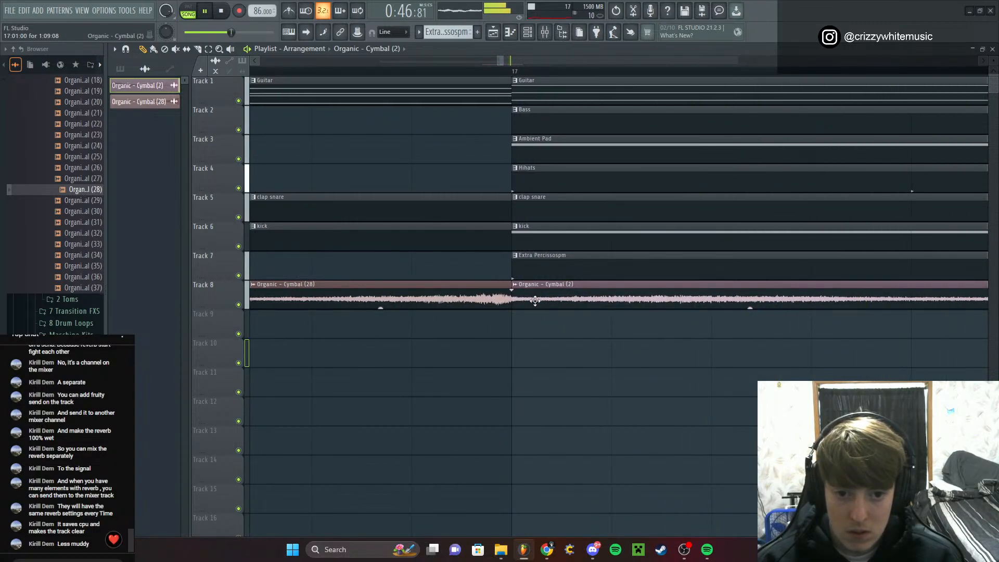
left_click_drag(574, 304, 630, 306)
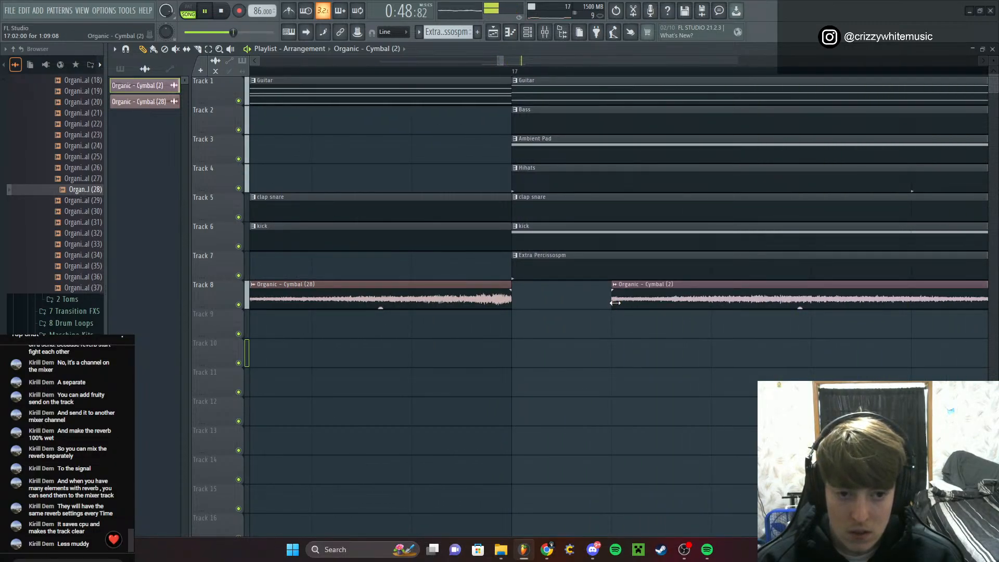
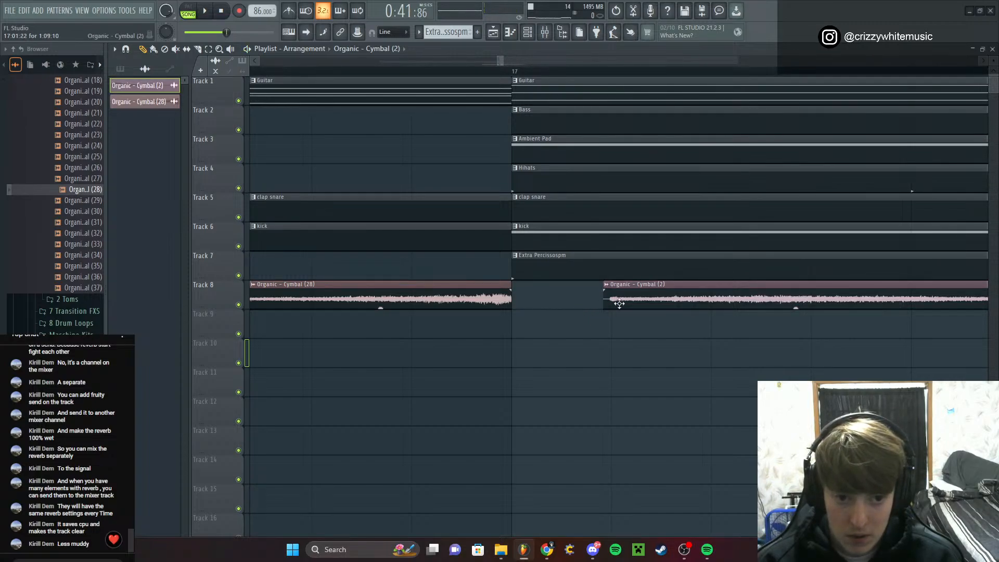
left_click_drag(619, 303, 540, 296)
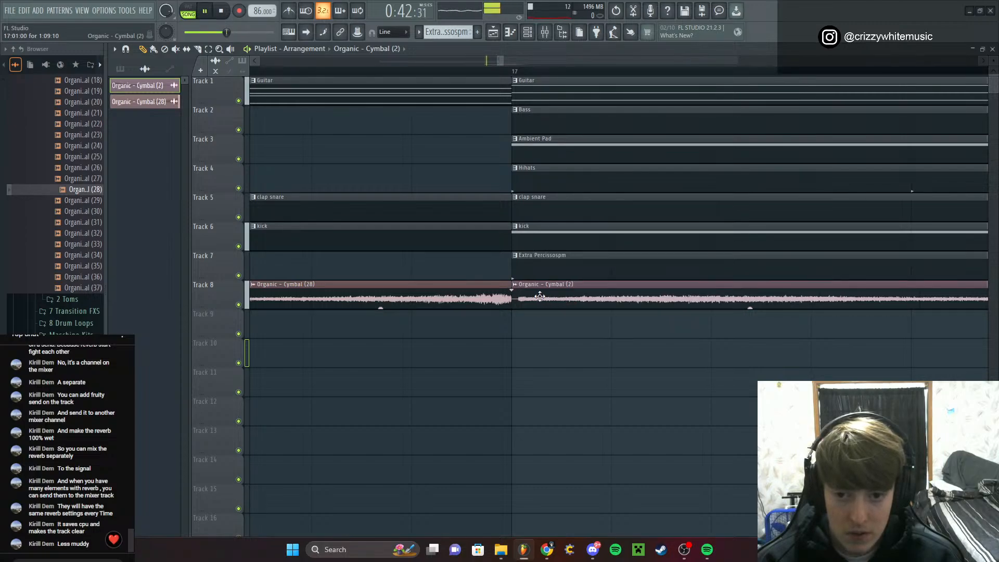
Route the Organic - Cymbal (28) channel to mixer Insert 7 and bring up the mixer
scroll(539, 296, "down", 5)
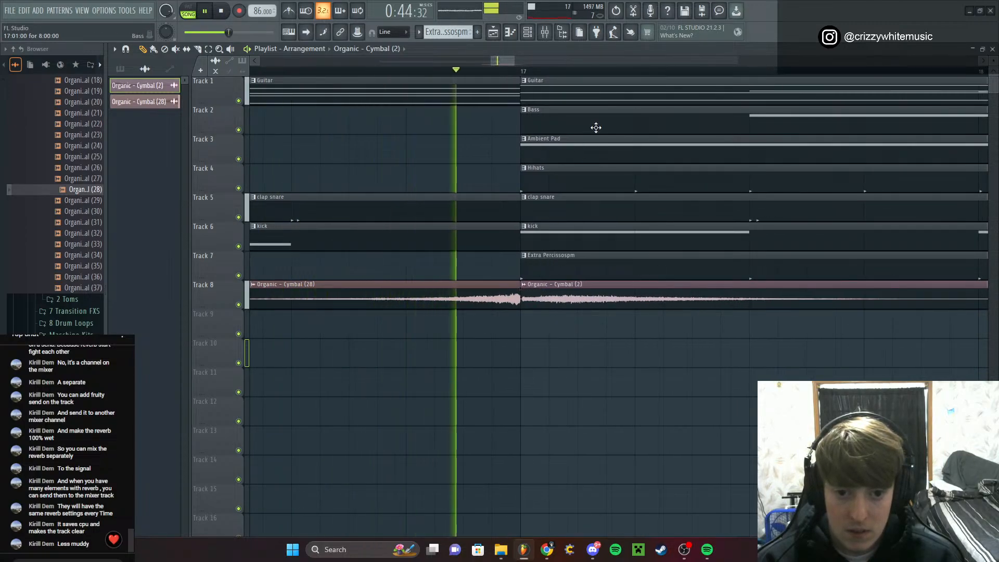
scroll(424, 395, "down", 3)
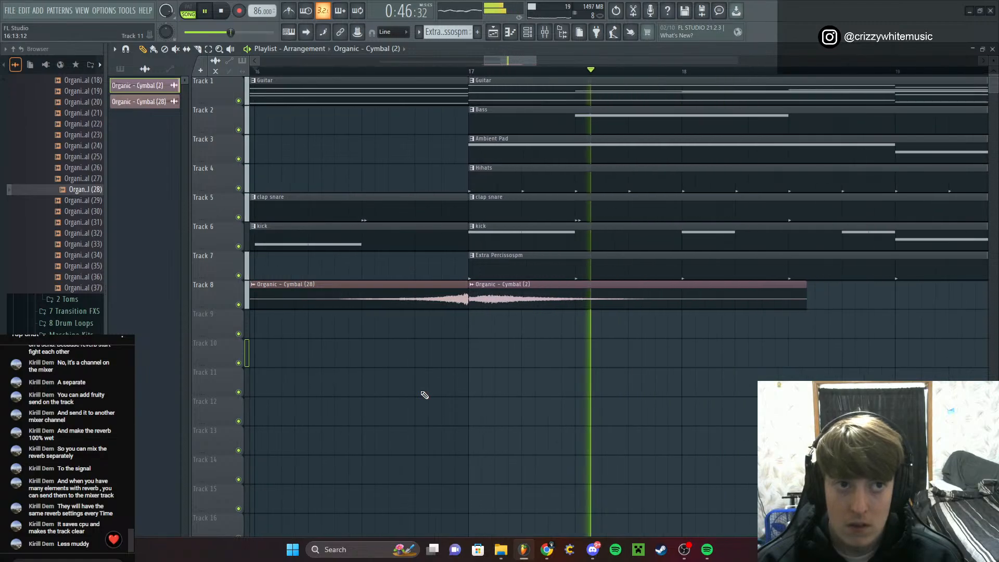
scroll(424, 395, "down", 7)
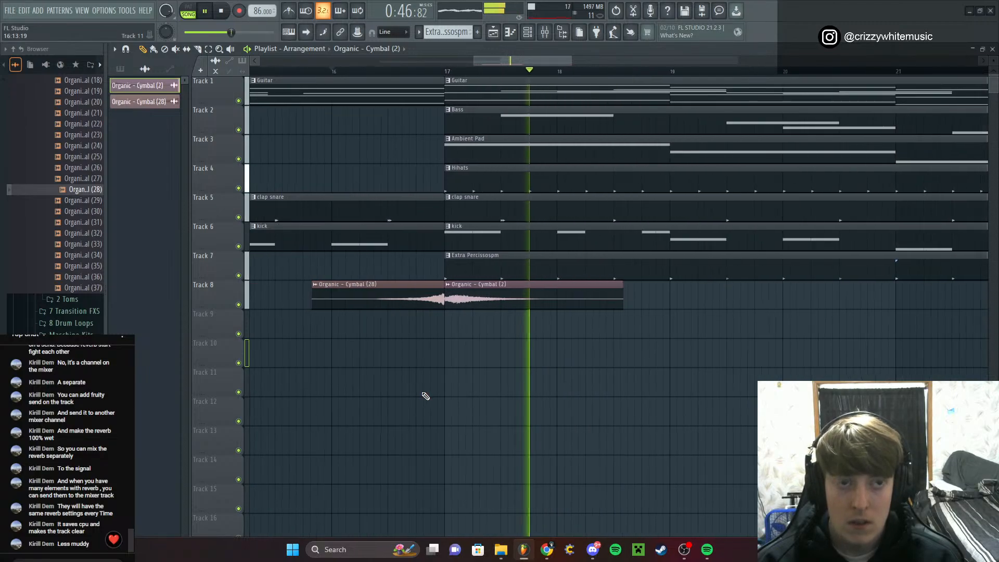
double_click(404, 287)
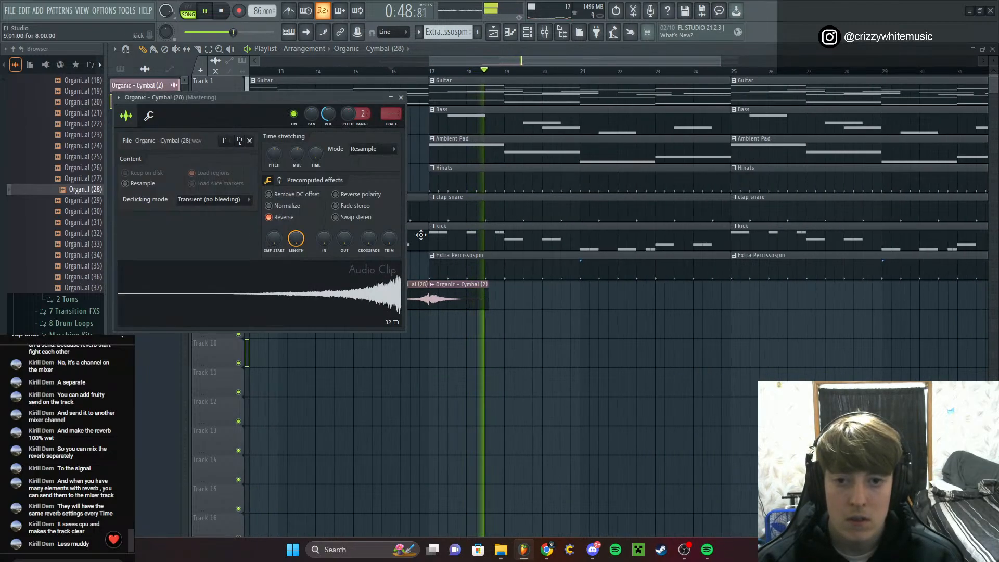
key("space")
left_click(401, 97)
left_click(546, 33)
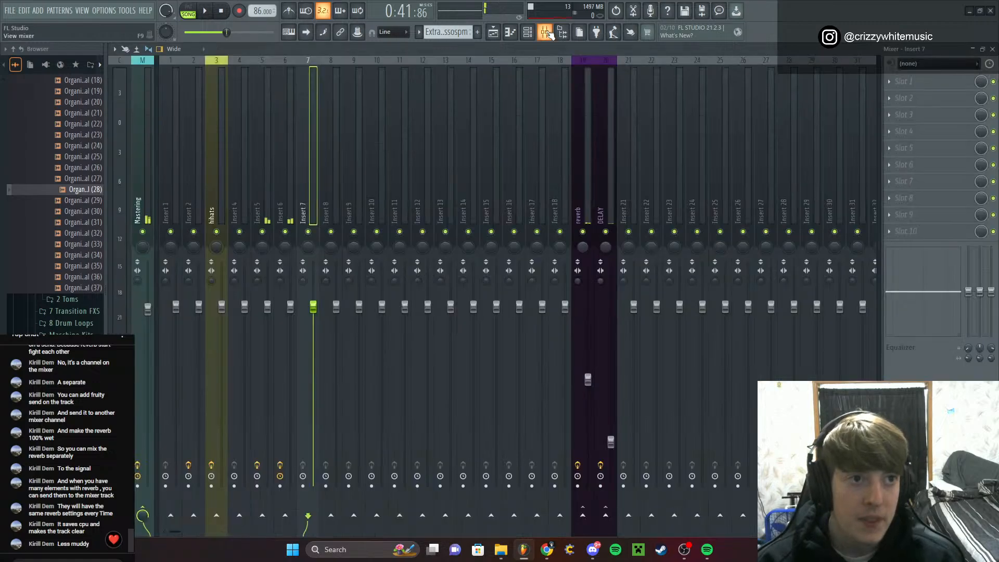
Load Fruity Parametric EQ 2 on Insert 7 and lower bands 6 and 7 to soften the reversed cymbal's highs
left_click(896, 80)
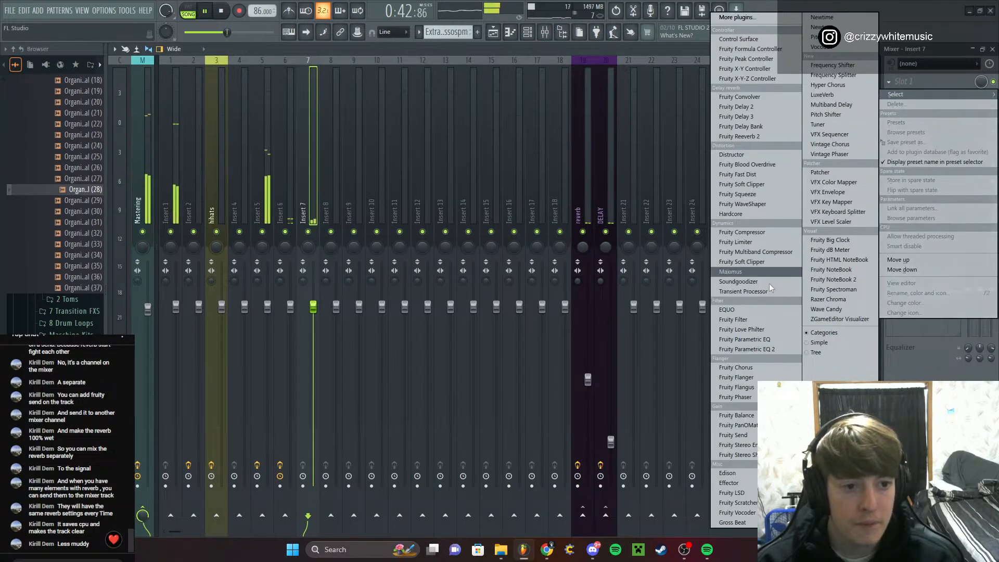
left_click(763, 351)
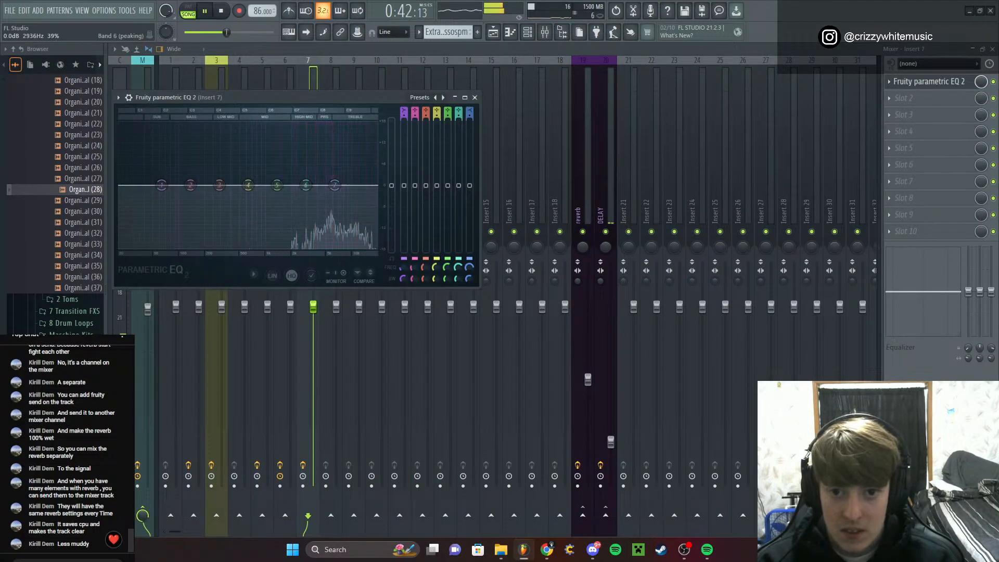
left_click_drag(458, 186, 469, 195)
left_click_drag(334, 194, 306, 190)
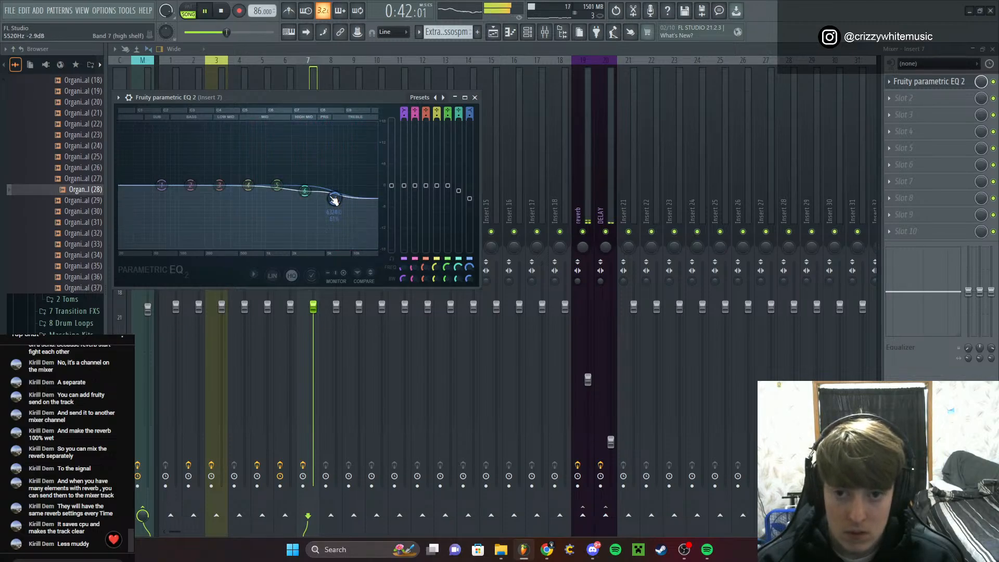
left_click(465, 97)
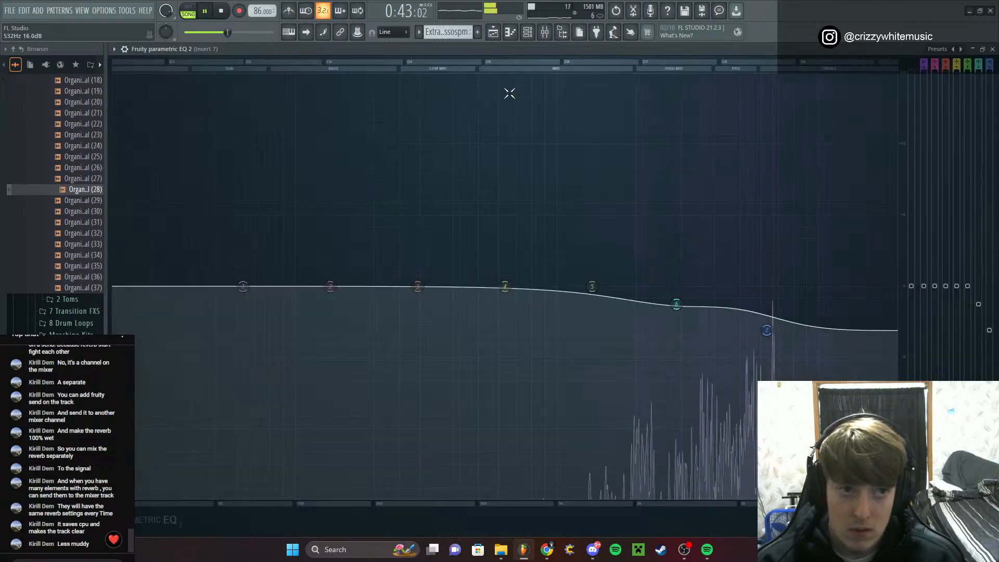
left_click(982, 50)
left_click(475, 97)
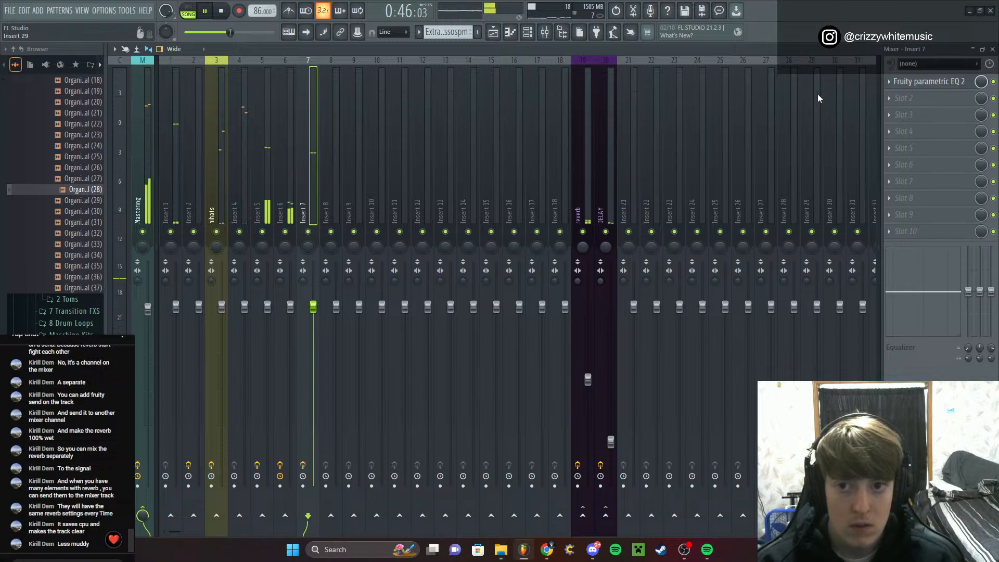
Send Insert 7 to the reverb track at about 64% and to the DELAY track, then return to the playlist
left_click(894, 99)
key("Escape")
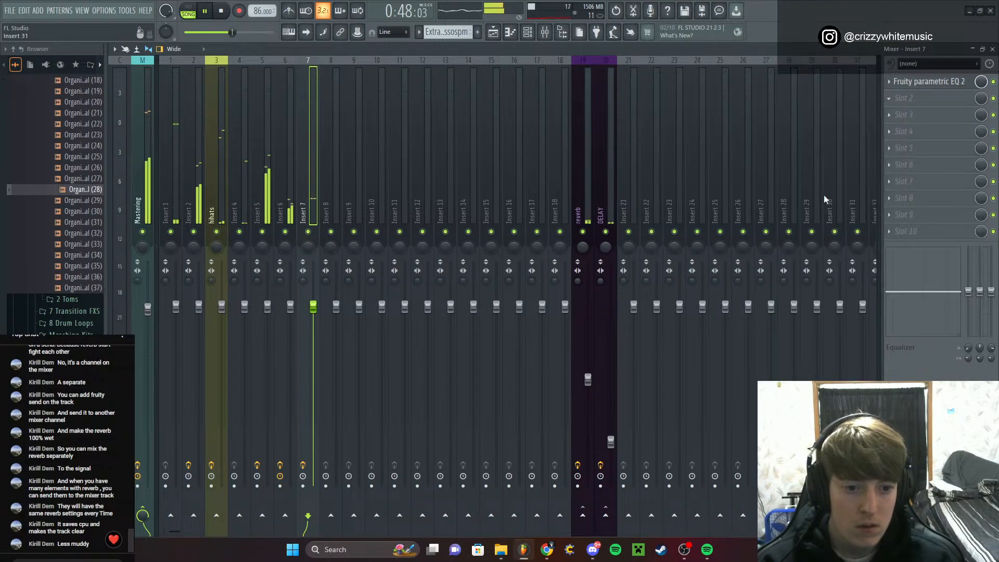
left_click(591, 514)
key("space")
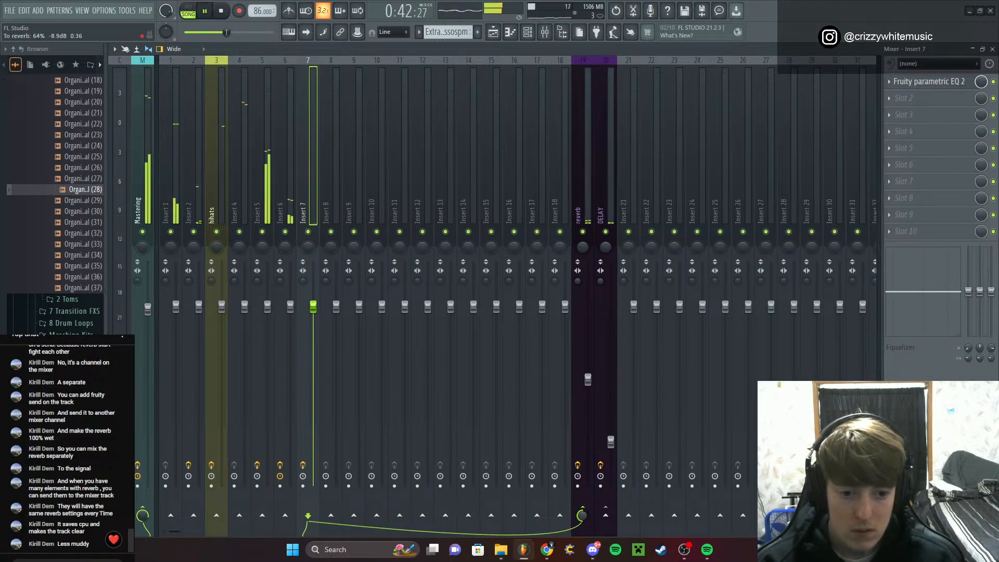
left_click(606, 514)
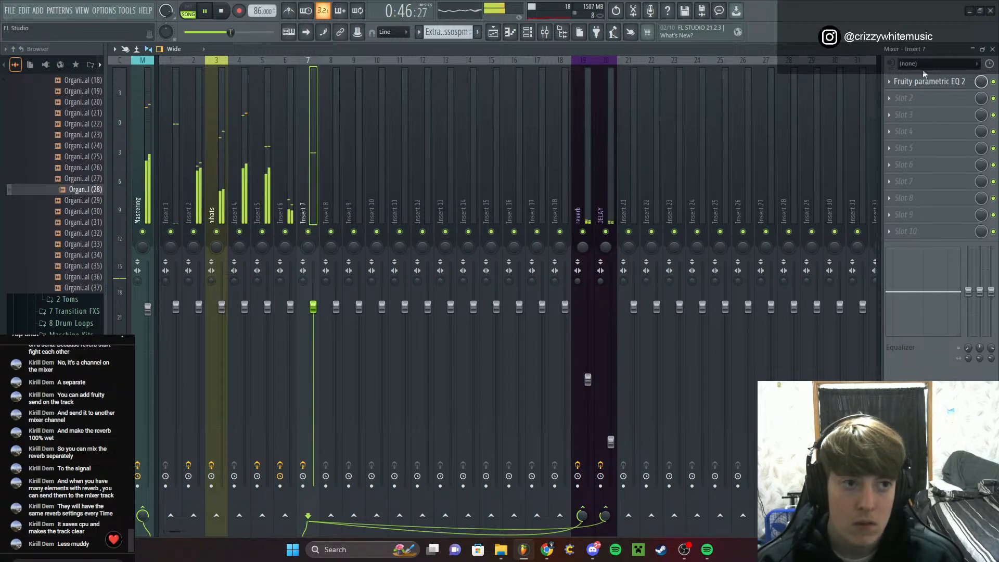
left_click(992, 49)
key("space")
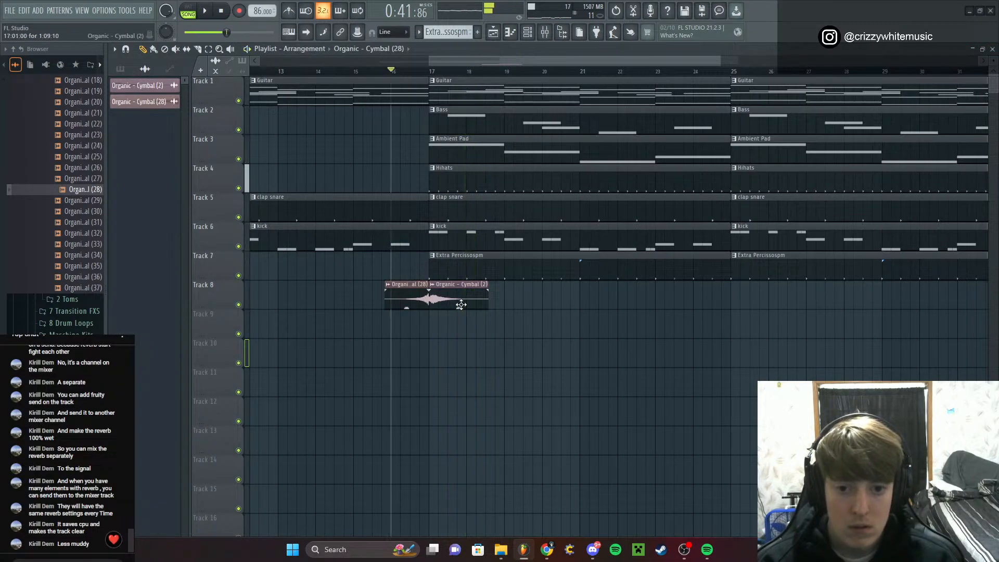
Route the Organic - Cymbal (2) channel to mixer track 3 (hihats) and play back the section from bar 17
double_click(465, 299)
key("space")
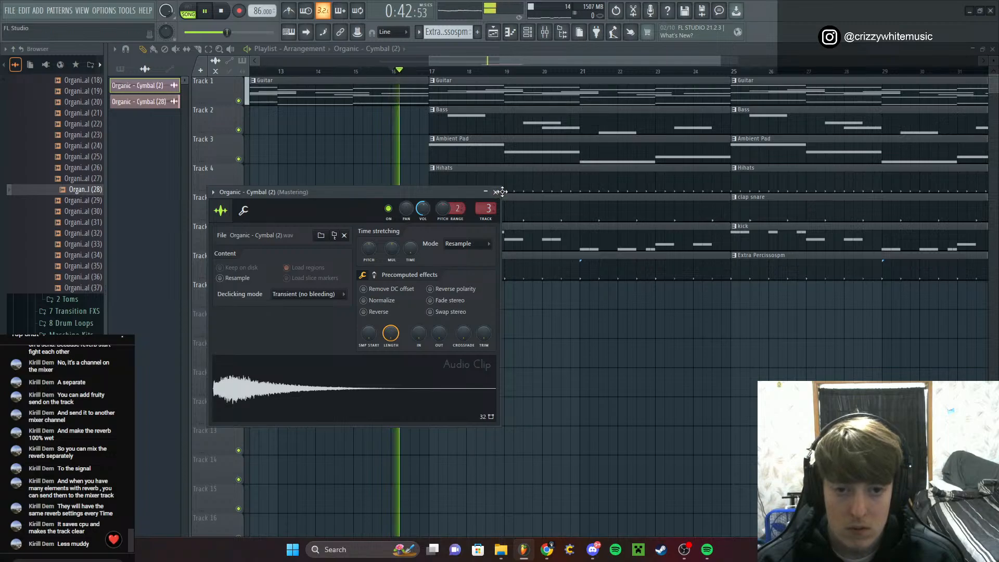
left_click(496, 192)
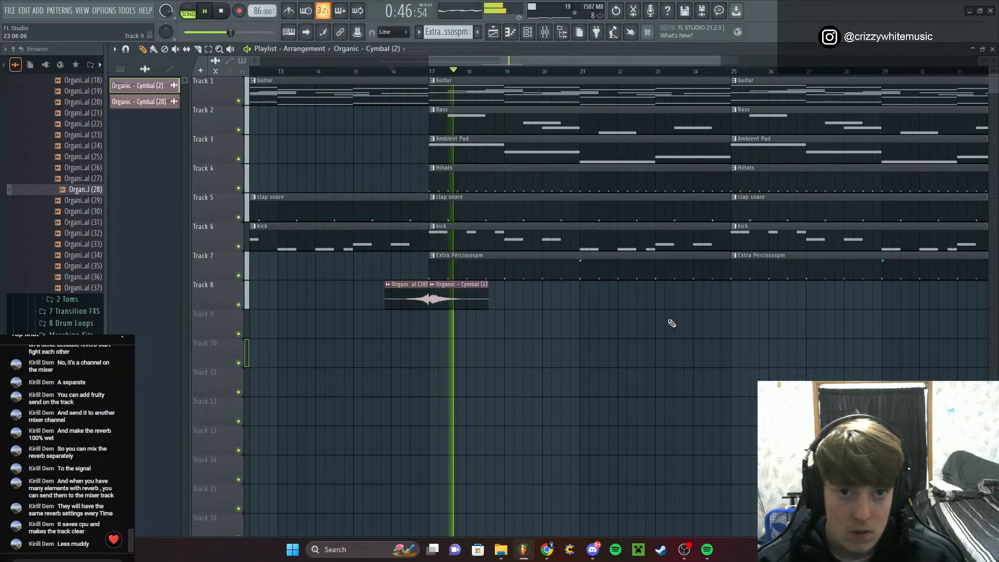
scroll(626, 86, "down", 4)
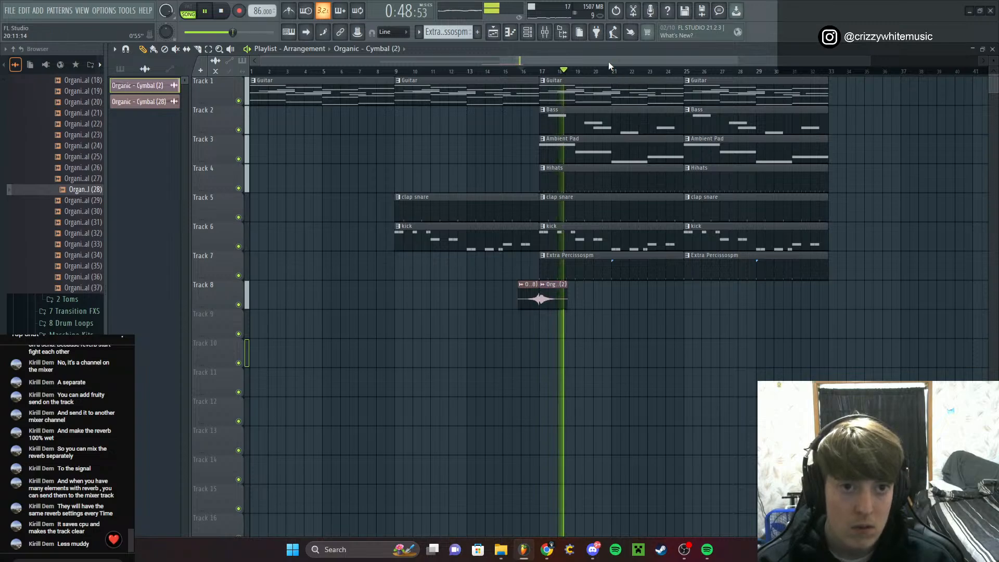
left_click_drag(611, 63, 696, 64)
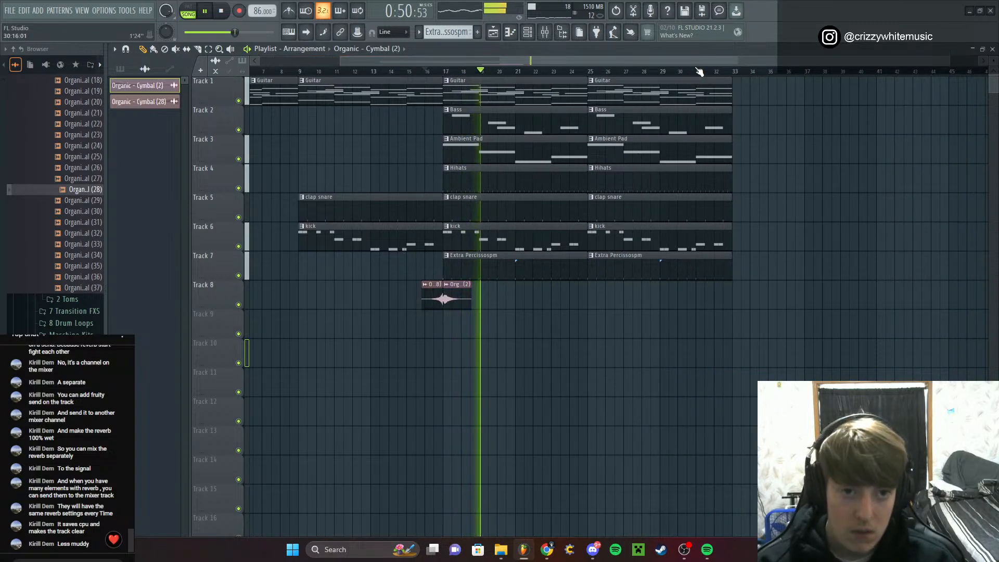
scroll(666, 150, "up", 2)
scroll(656, 146, "up", 1)
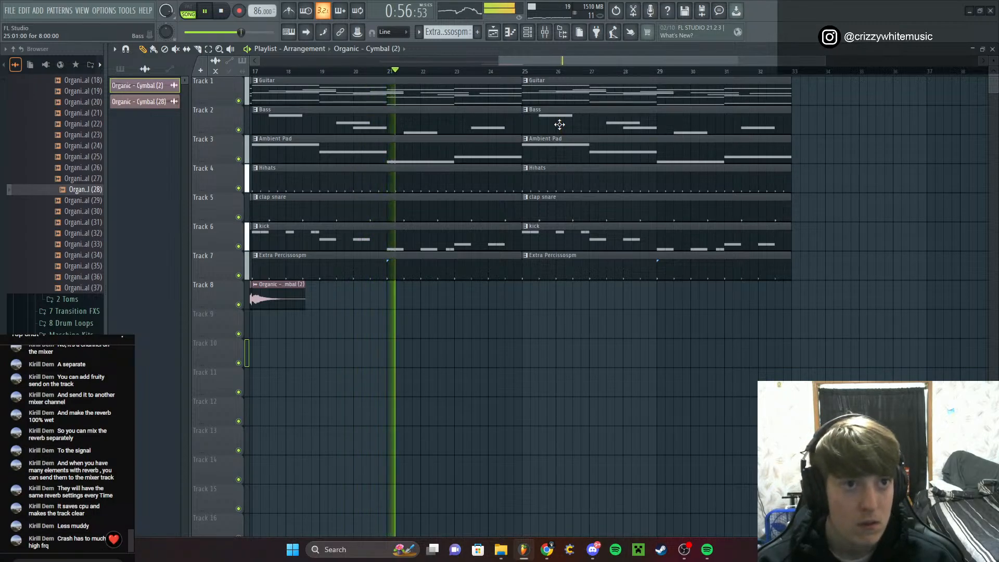
scroll(530, 151, "down", 2)
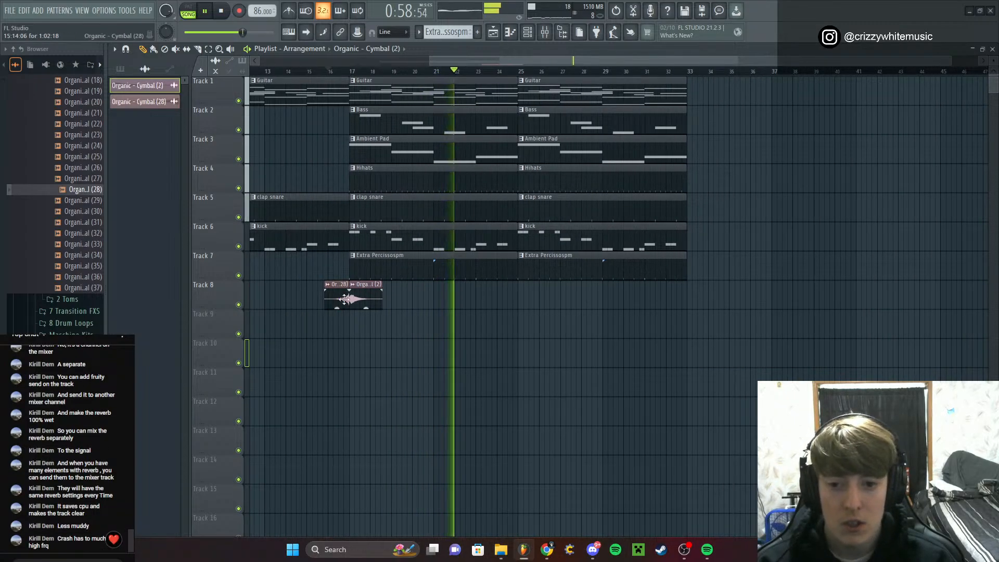
Lower band 6 of the hihats track's Parametric EQ 2 to about -4.8 dB near 10.6 kHz during playback
double_click(365, 298)
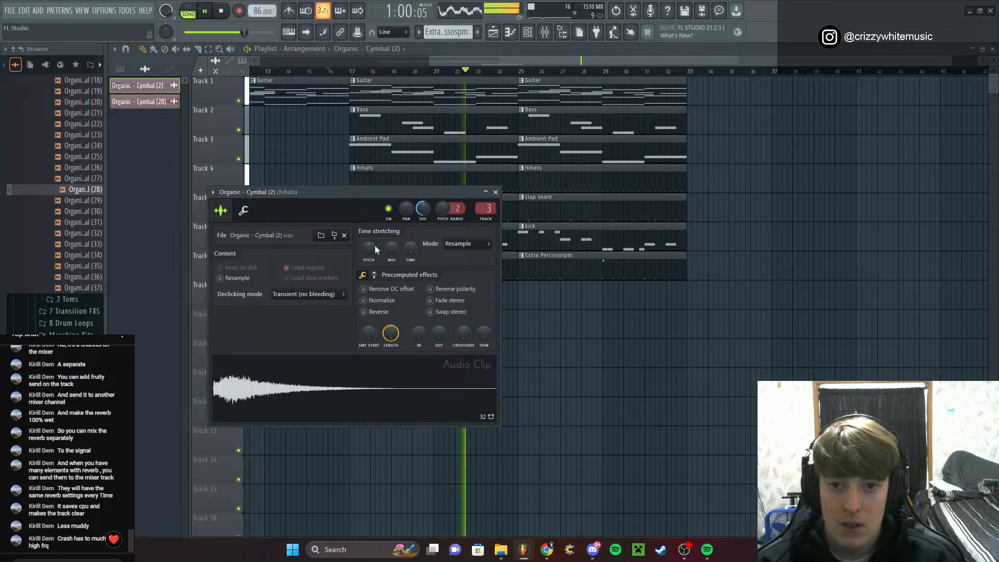
key("space")
left_click(495, 192)
scroll(371, 123, "up", 3)
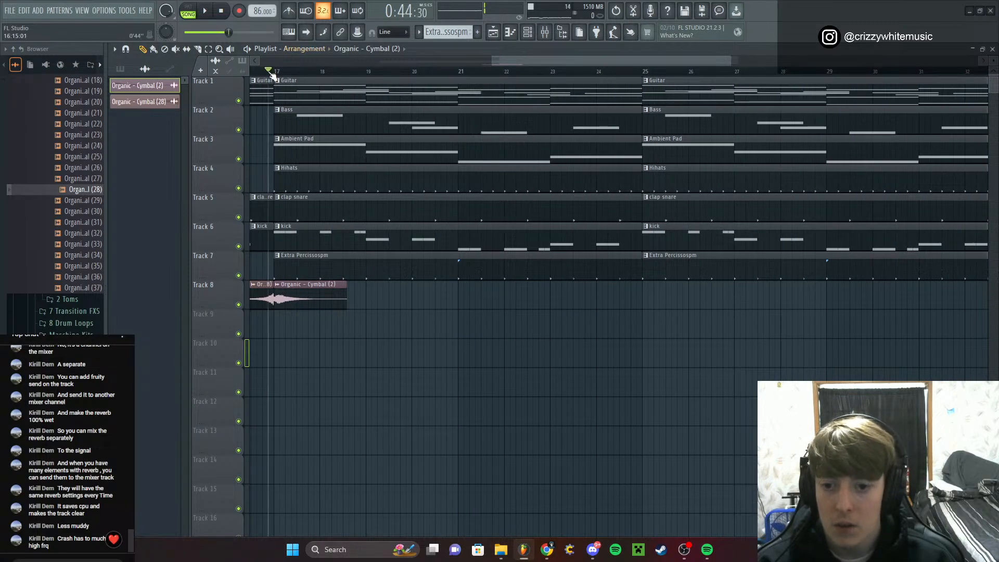
key("space")
left_click(545, 32)
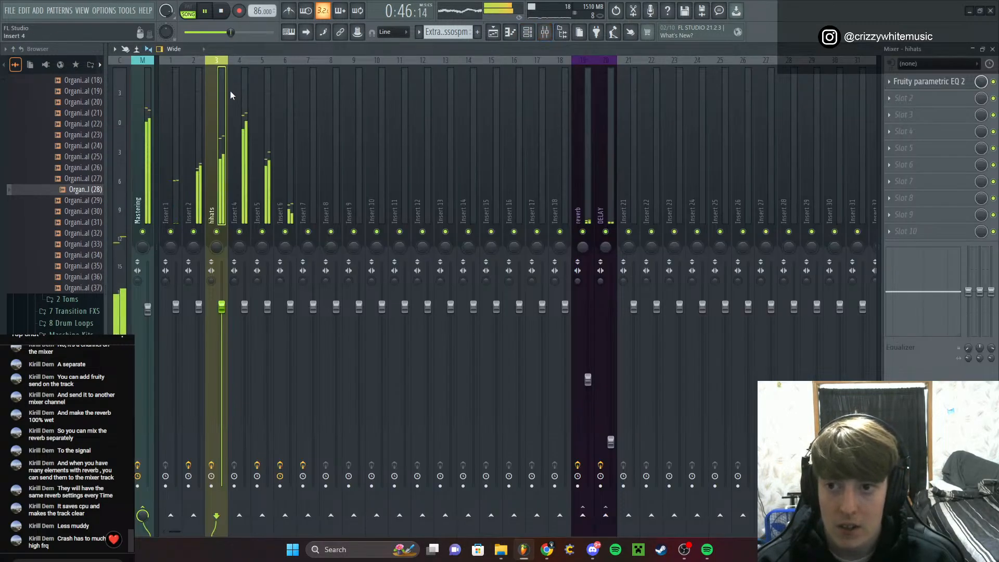
left_click(928, 81)
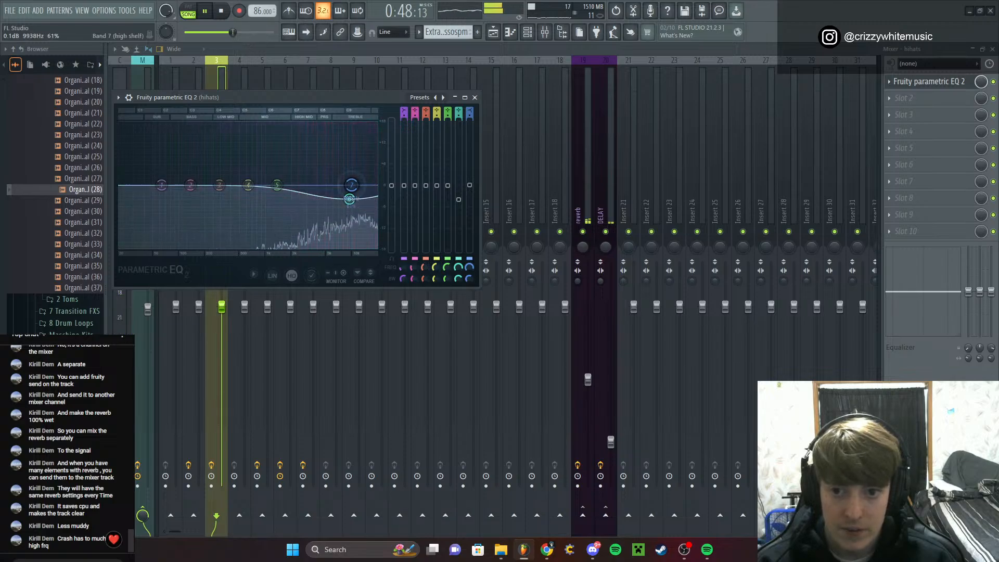
left_click_drag(350, 198, 358, 207)
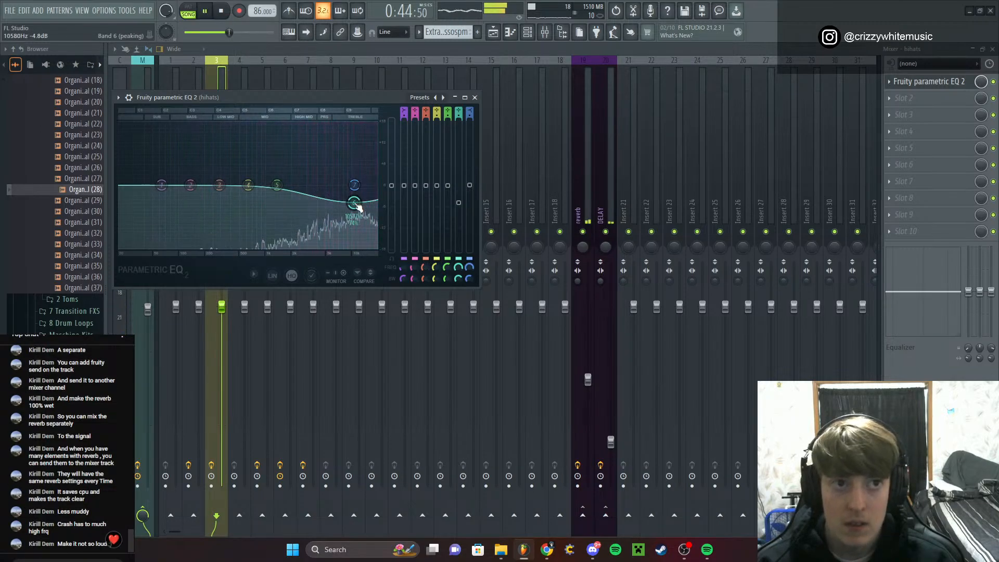
left_click(475, 97)
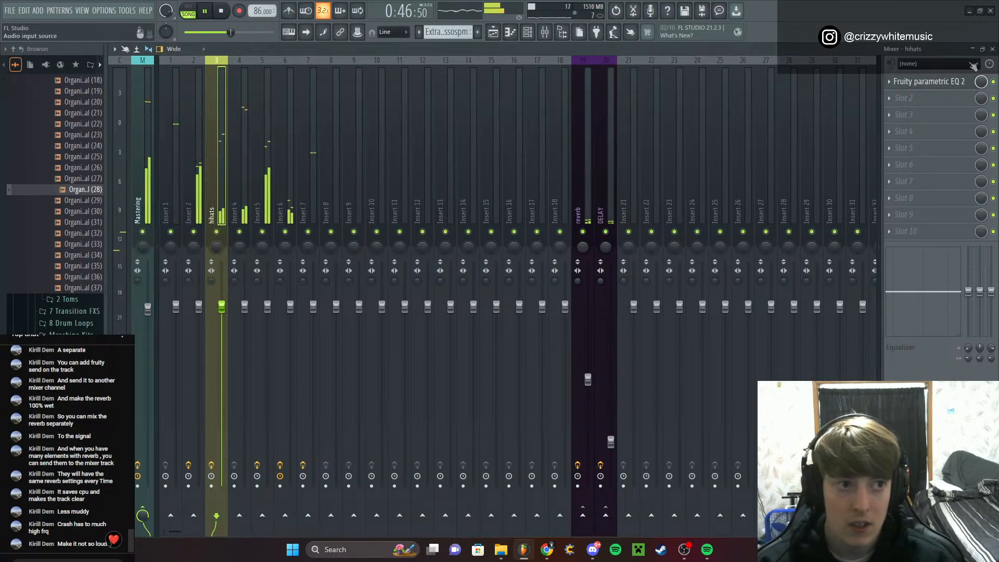
left_click(992, 49)
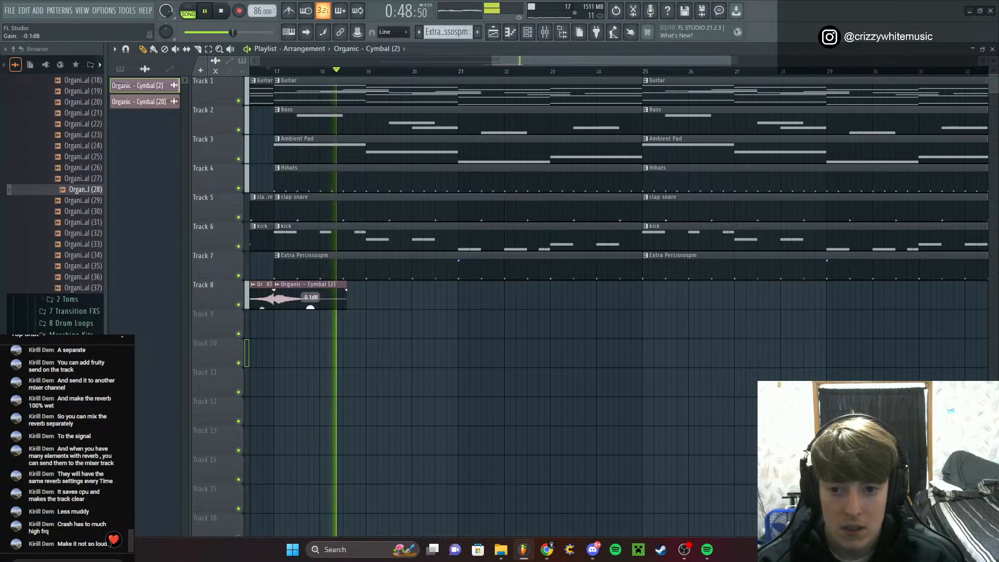
Reduce the clip gain on Track 8 to -2.3 dB for Organic - Cymbal (2) and -3.9 dB for Organic - Cymbal (28)
left_click_drag(310, 307, 310, 309)
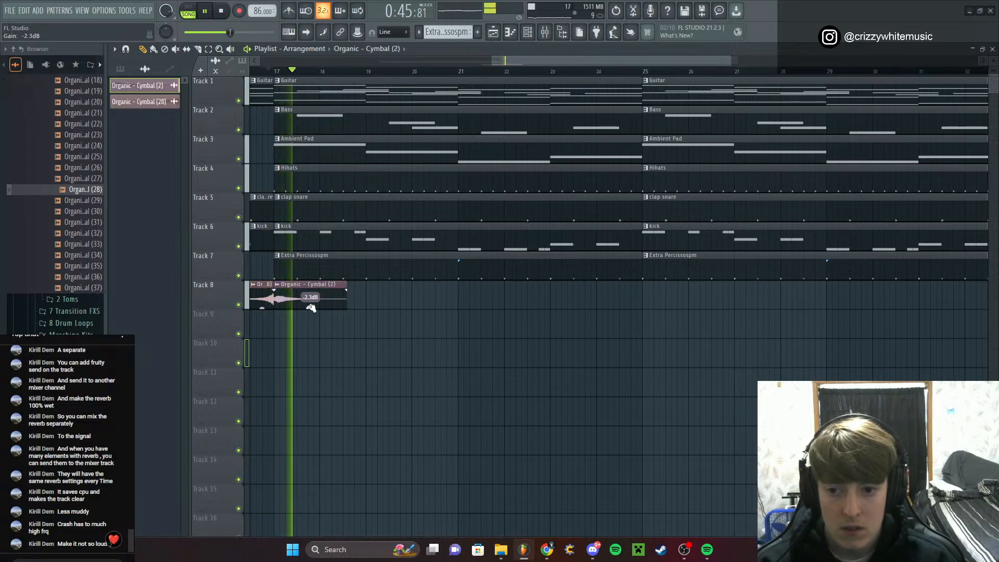
scroll(261, 297, "down", 3)
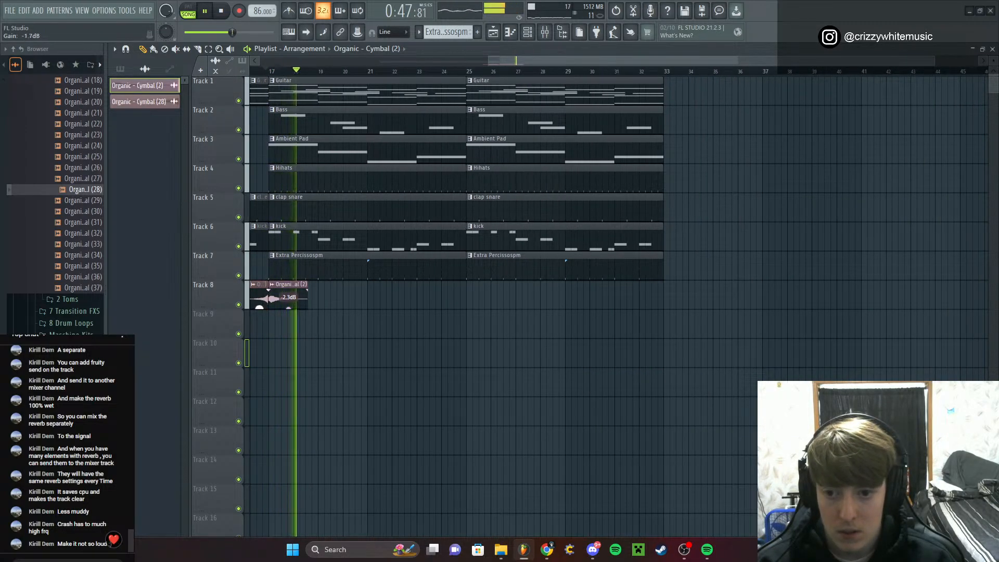
scroll(274, 297, "down", 3)
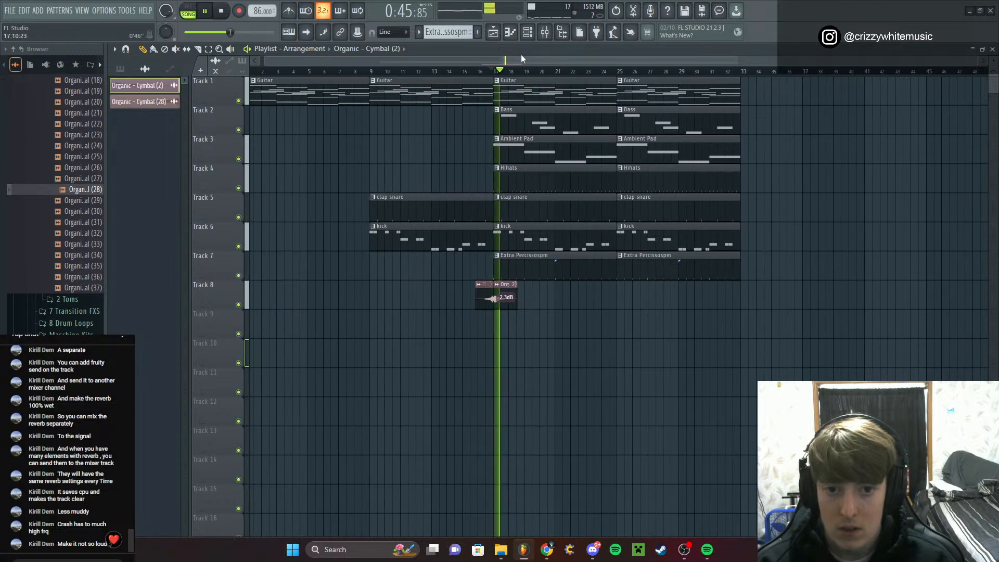
scroll(481, 234, "up", 6)
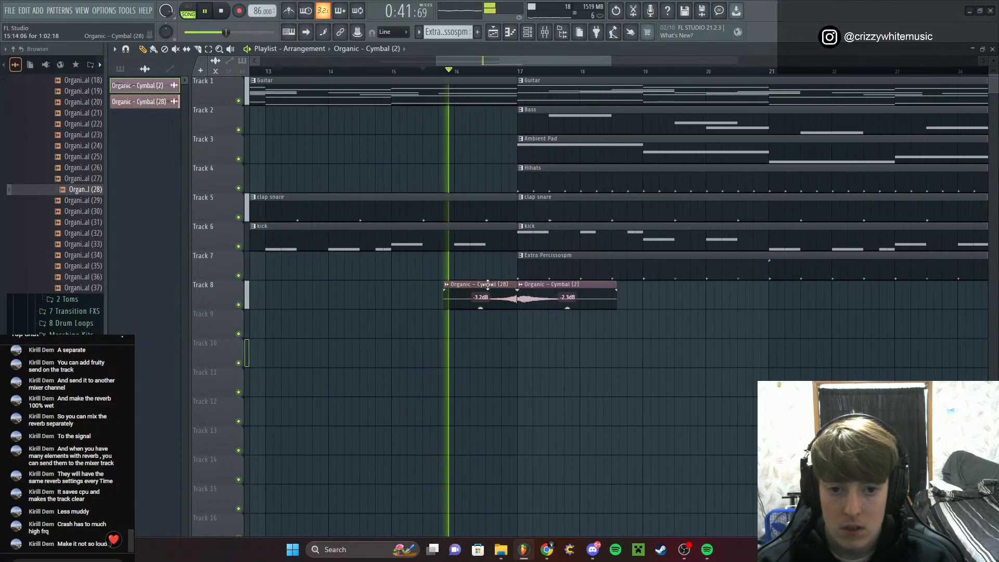
left_click(547, 36)
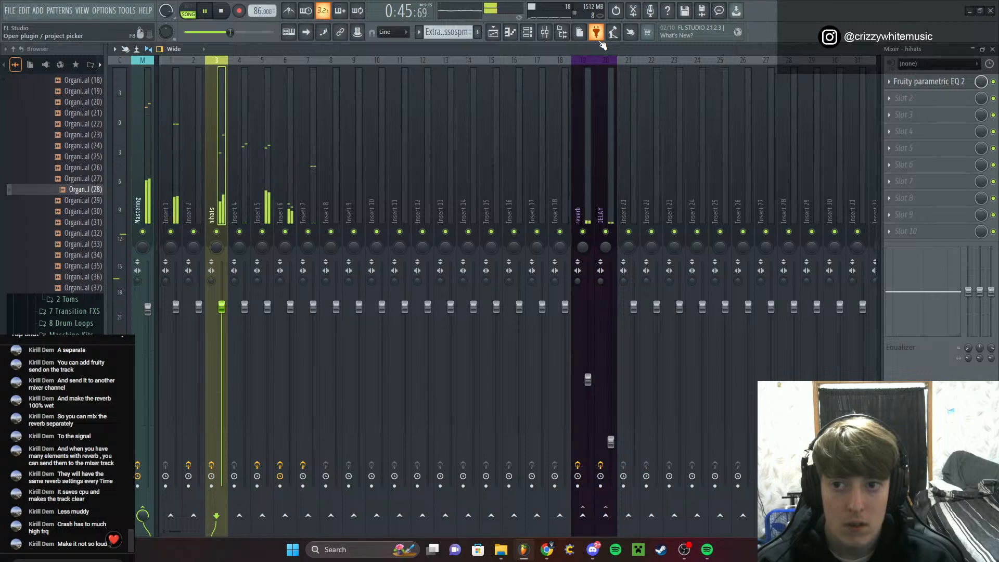
left_click(993, 48)
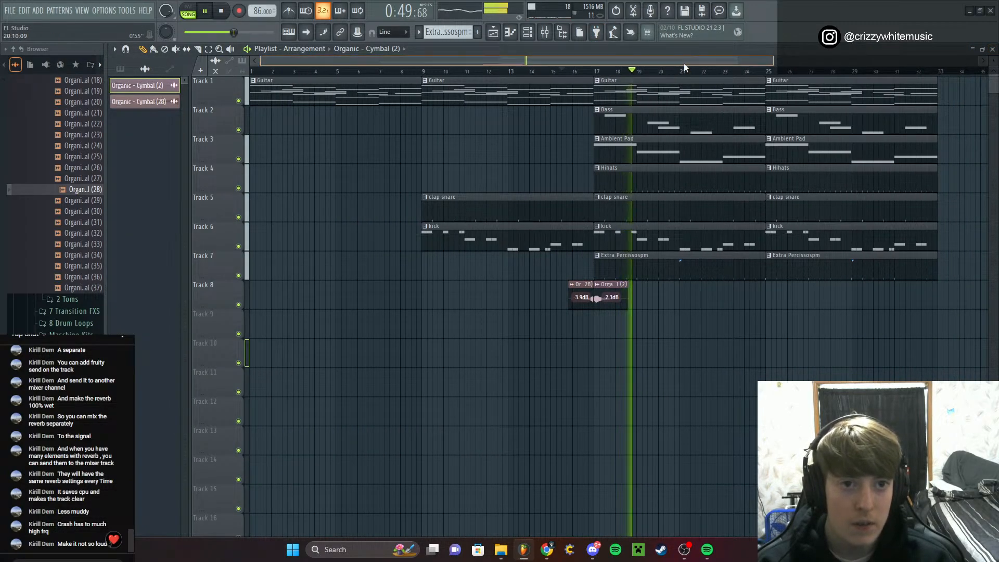
Place another Guitar pattern clip on Track 1 starting at bar 33
scroll(685, 62, "down", 3)
left_click(761, 94)
left_click(775, 94)
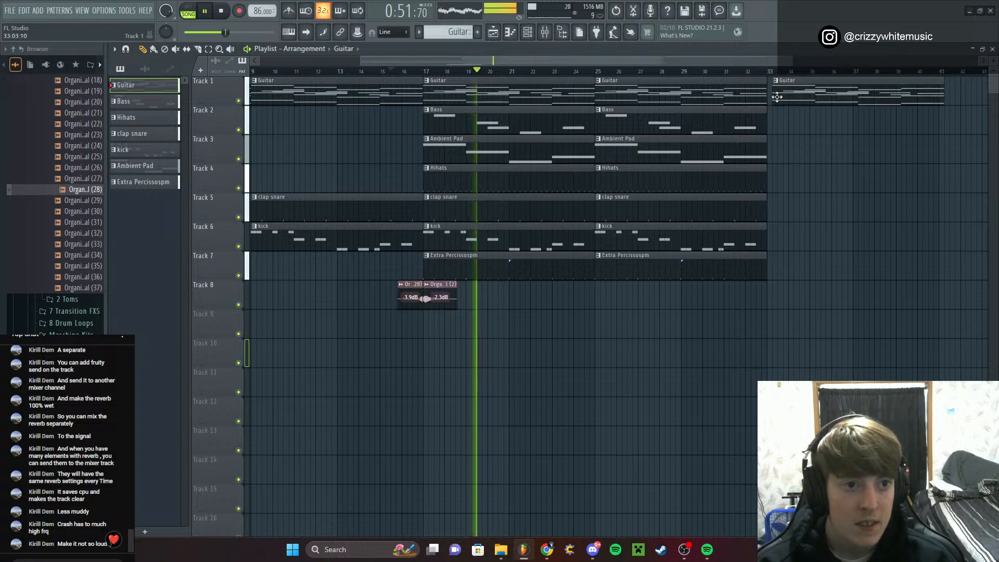
scroll(775, 133, "up", 2, "ctrl")
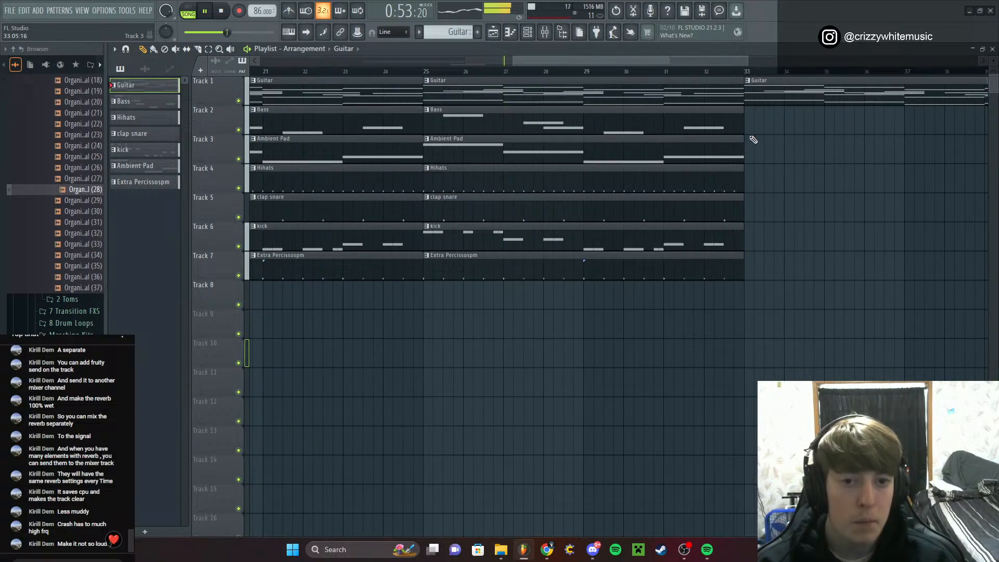
Place another clap snare pattern clip on Track 5 starting at bar 33
left_click(659, 200)
left_click(749, 208)
scroll(765, 189, "down", 2, "ctrl")
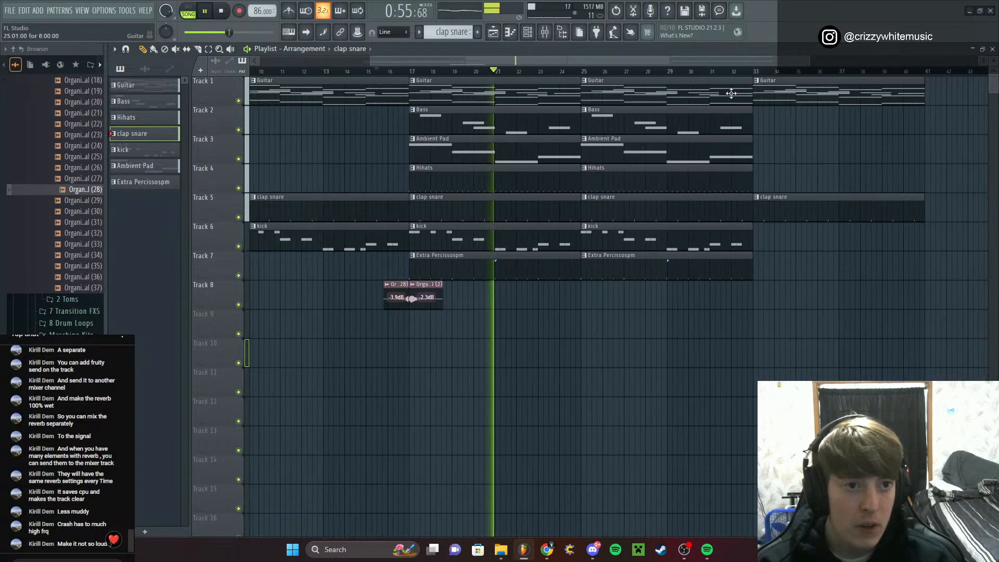
Play from near the end of bar 32 and shorten the last Hihats clip on Track 4 to a length of 7:08:00
left_click(733, 72)
scroll(765, 181, "up", 2, "ctrl")
left_click_drag(739, 188, 726, 187)
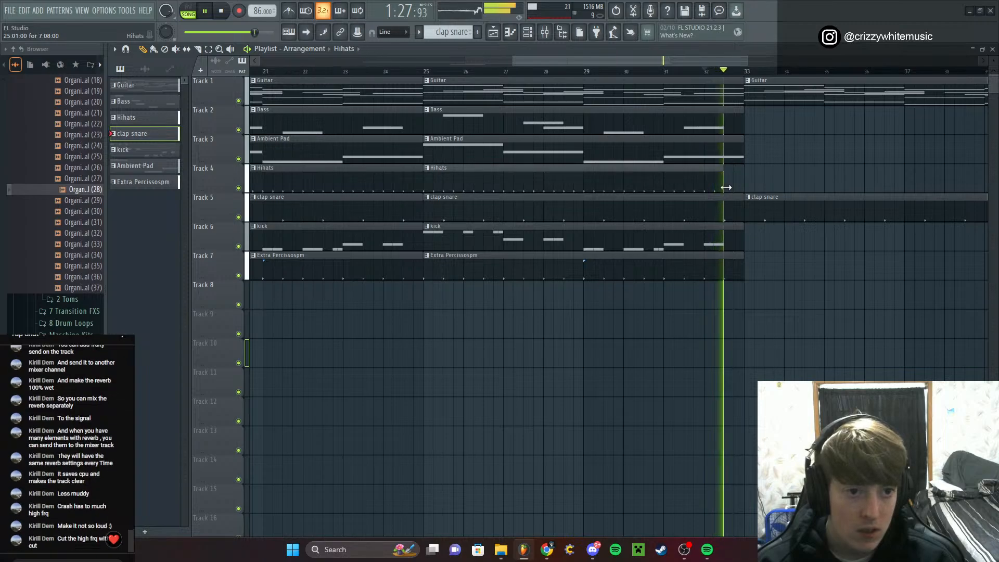
Place another kick pattern clip on Track 6 starting at bar 33
left_click(730, 245)
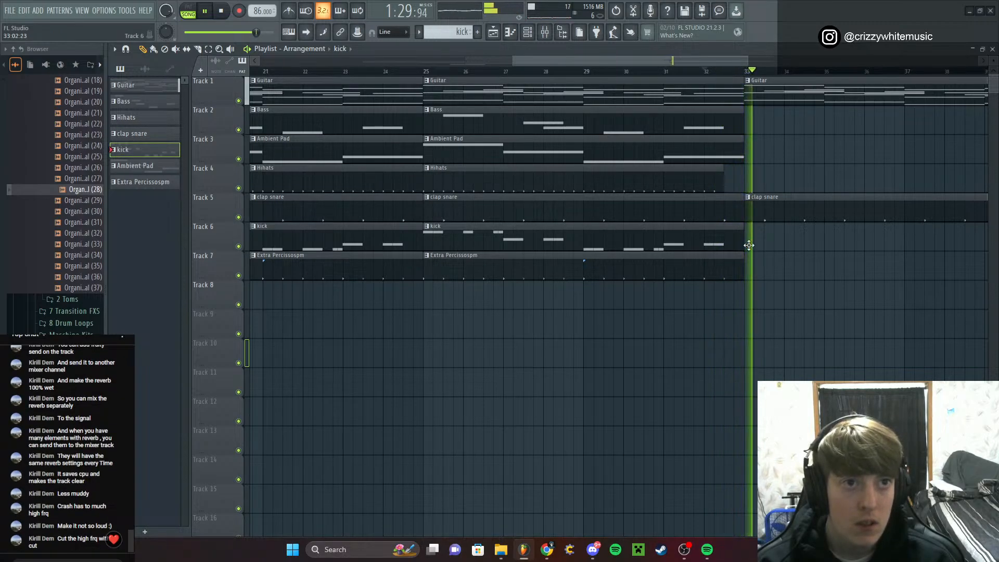
left_click(749, 245)
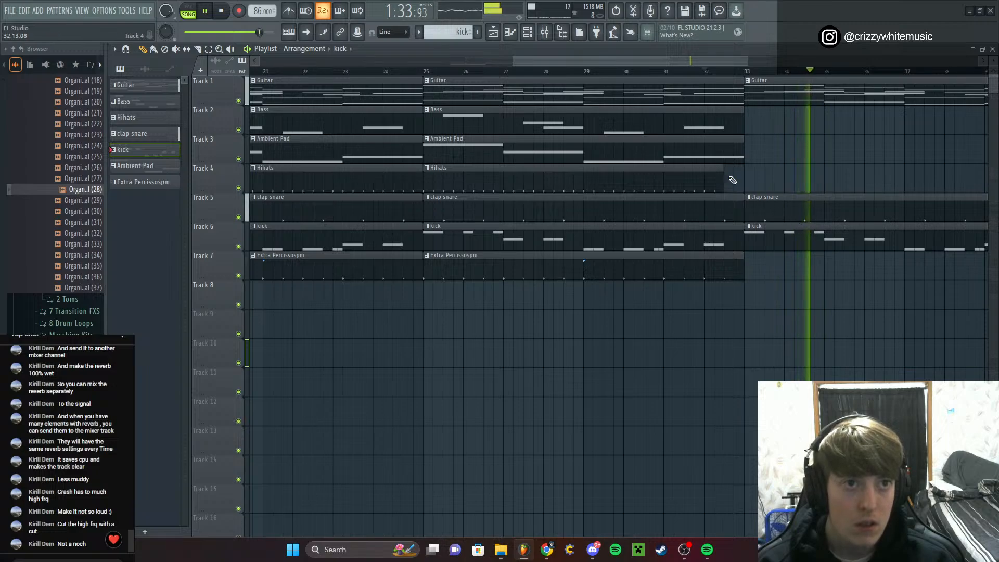
left_click(529, 33)
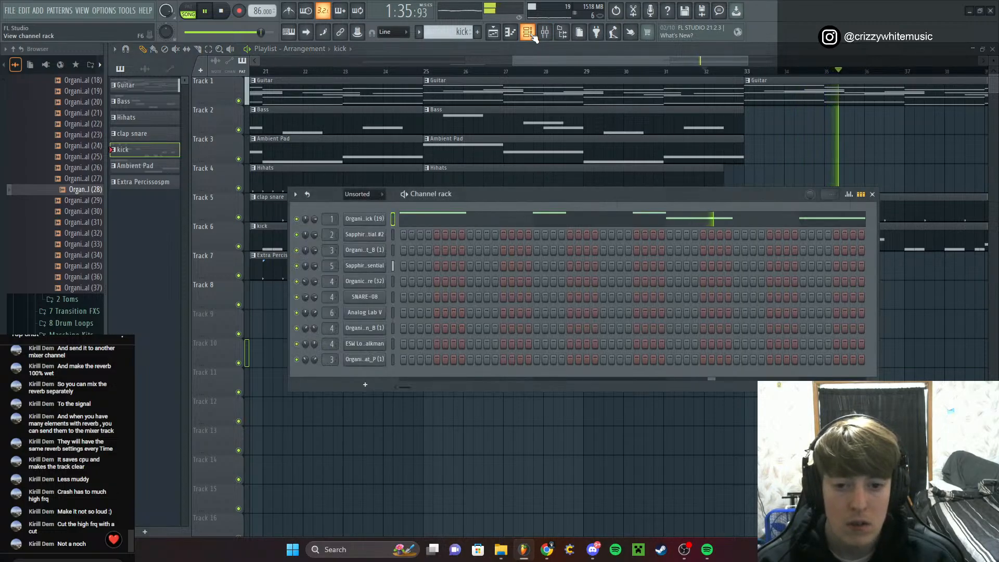
left_click(529, 34)
left_click(545, 32)
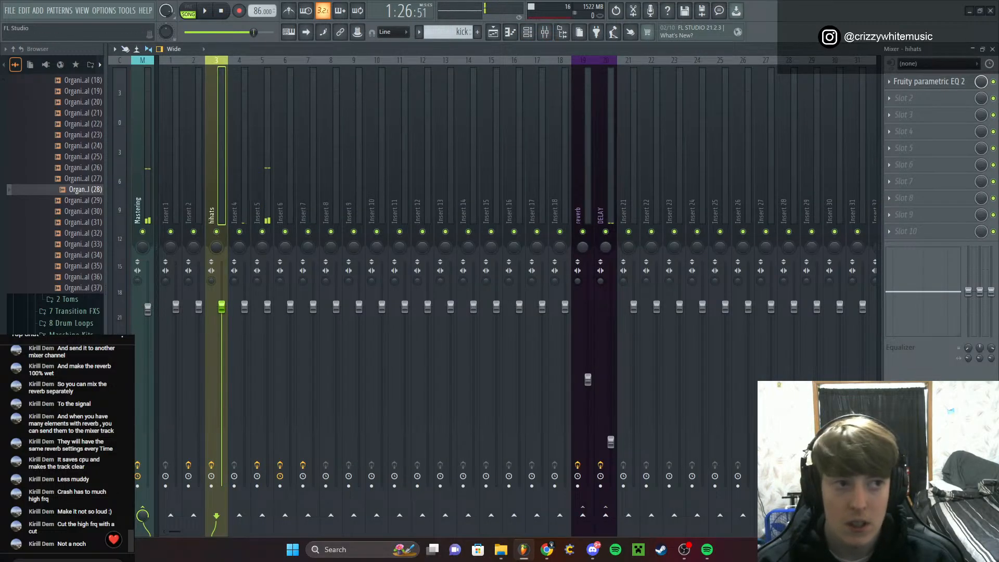
left_click(993, 49)
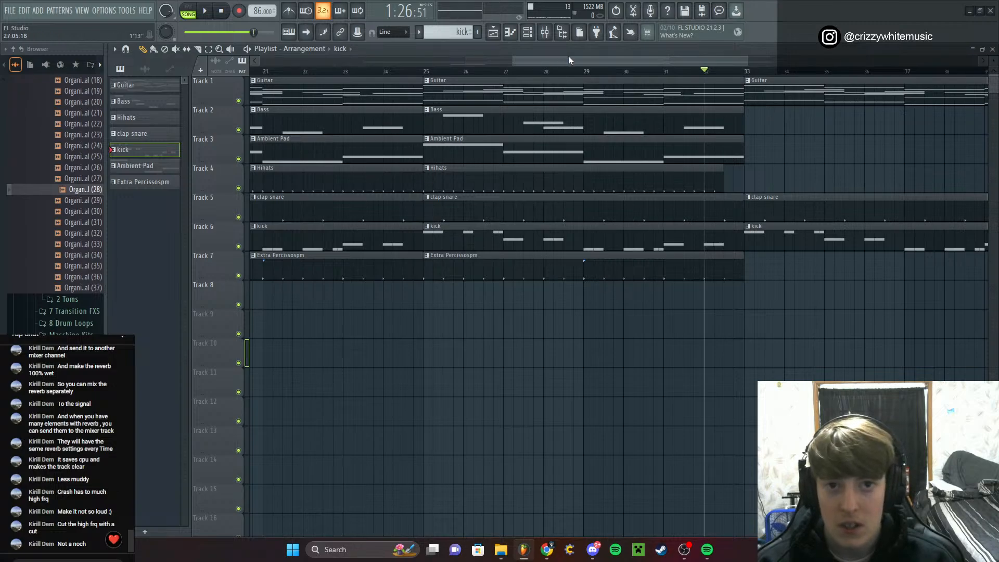
Inspect the filter type options for bands 6 and 7 in the hihats track's Parametric EQ 2
left_click_drag(568, 60, 388, 111)
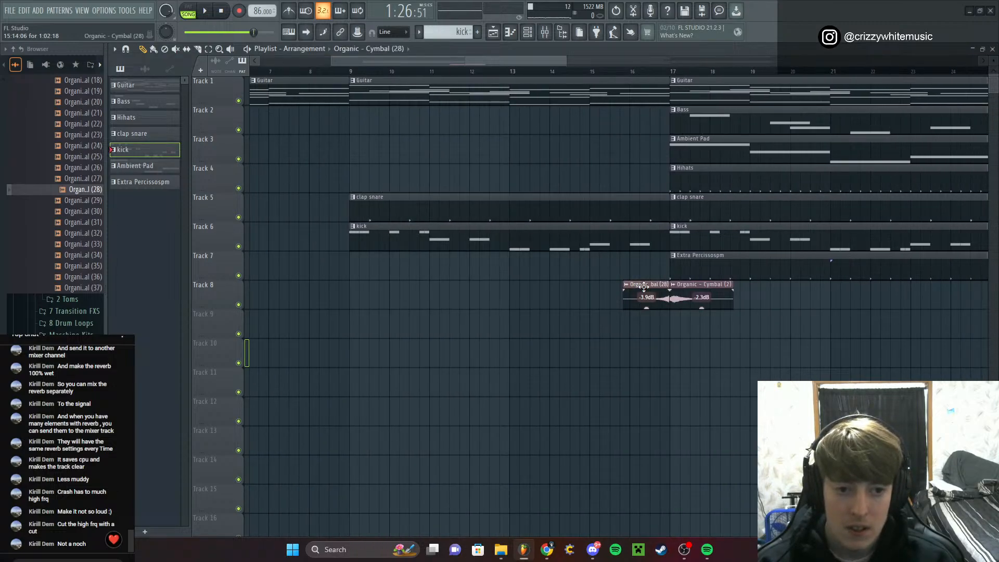
left_click(644, 286)
left_click(547, 33)
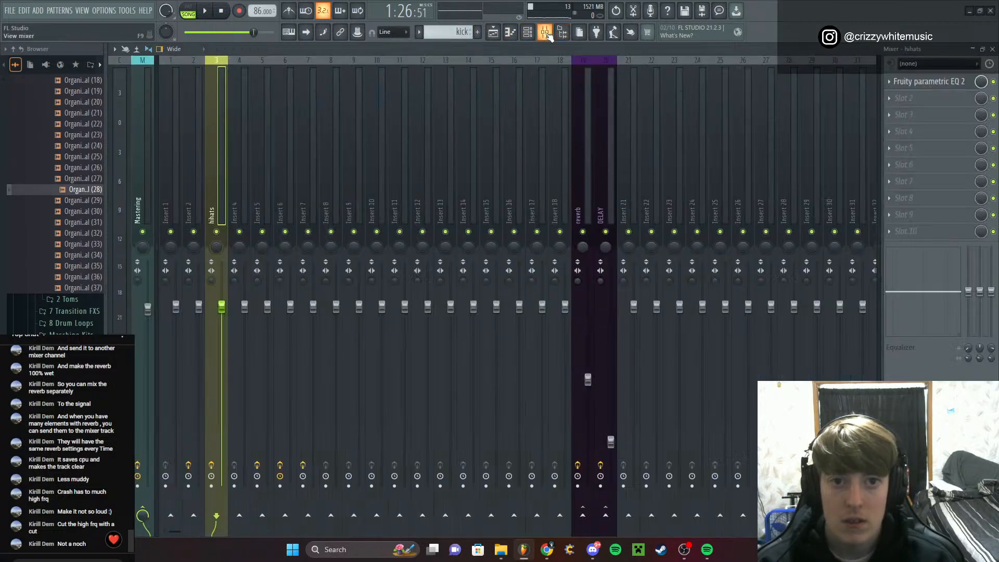
left_click(931, 83)
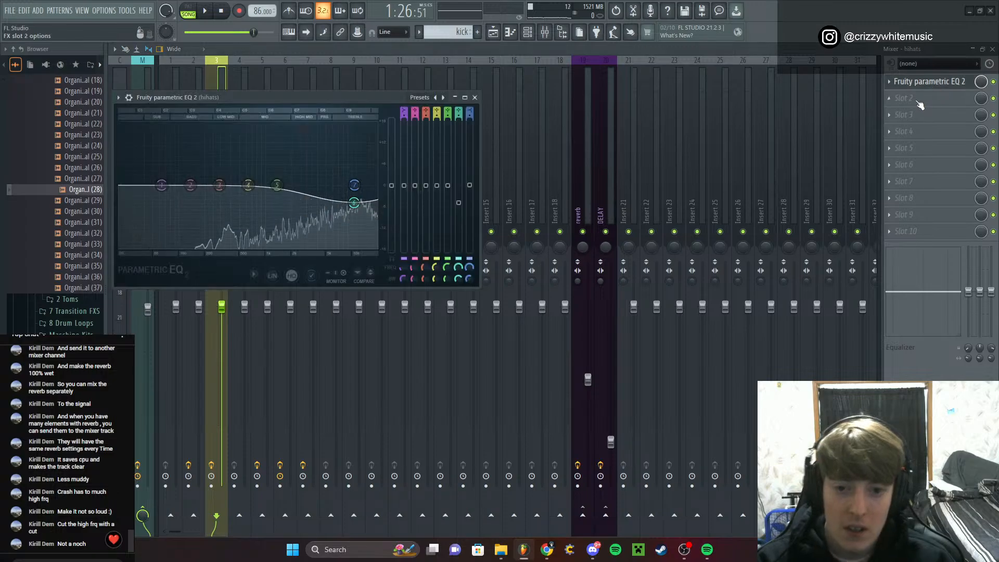
right_click(353, 203)
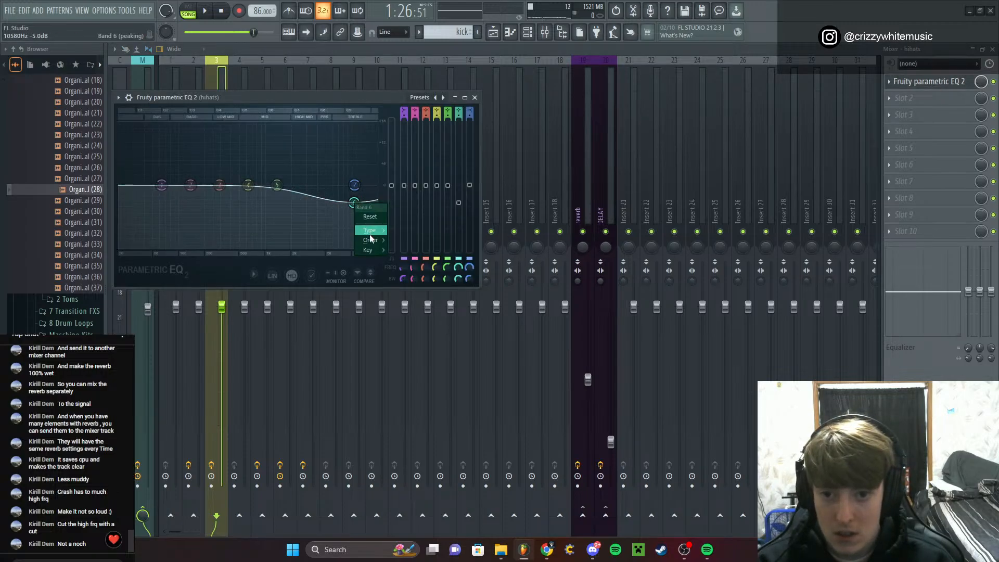
mouse_move(372, 242)
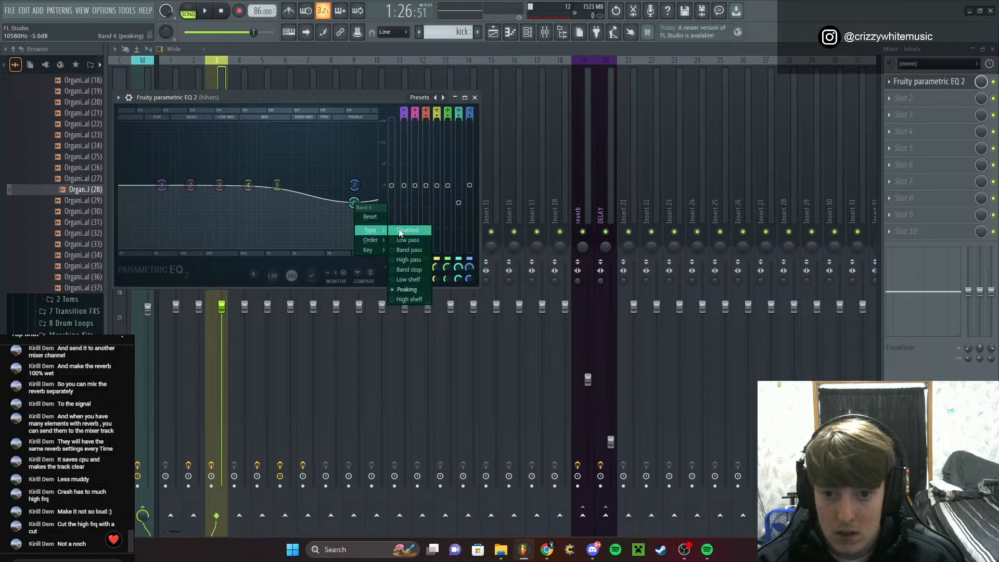
right_click(354, 185)
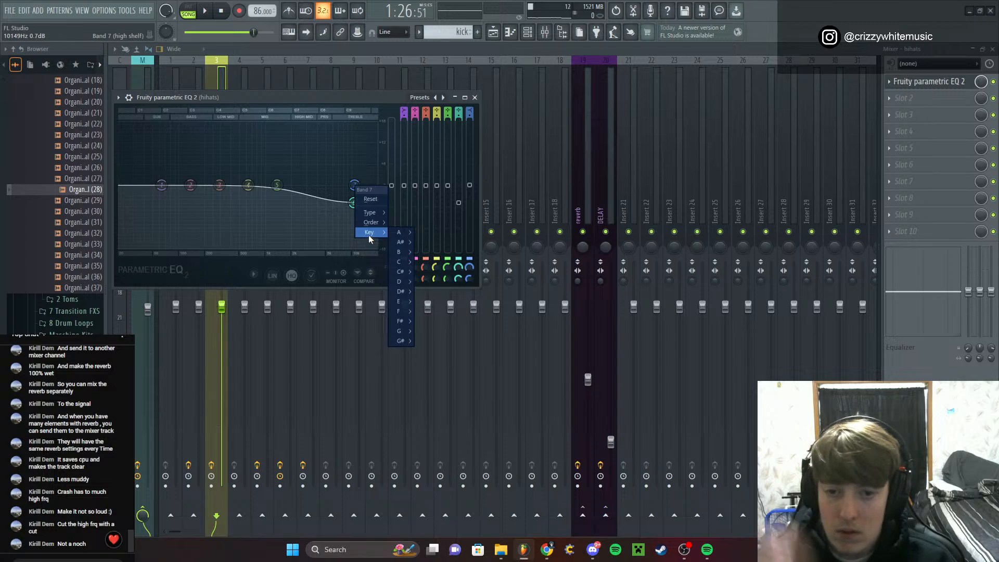
mouse_move(370, 214)
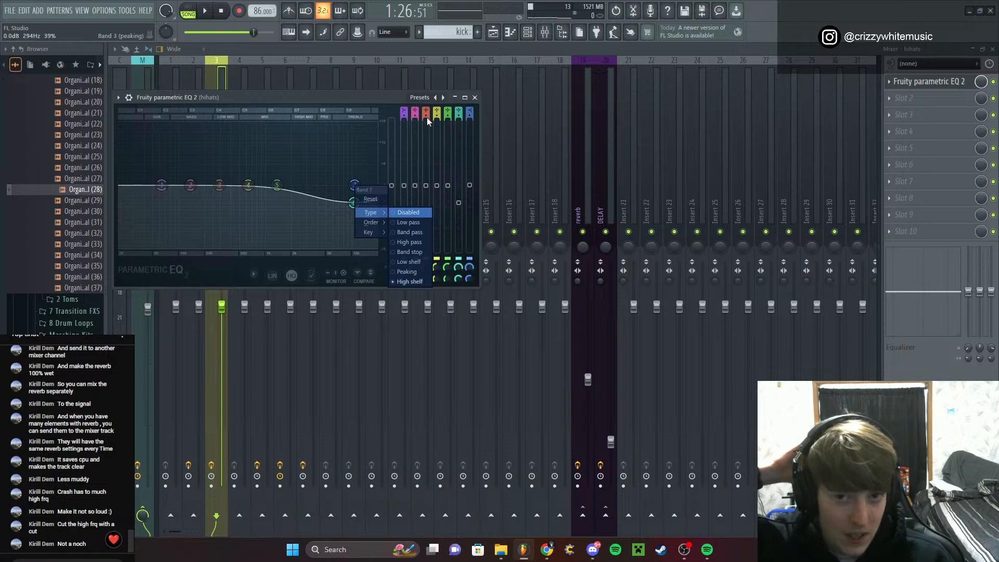
left_click(387, 106)
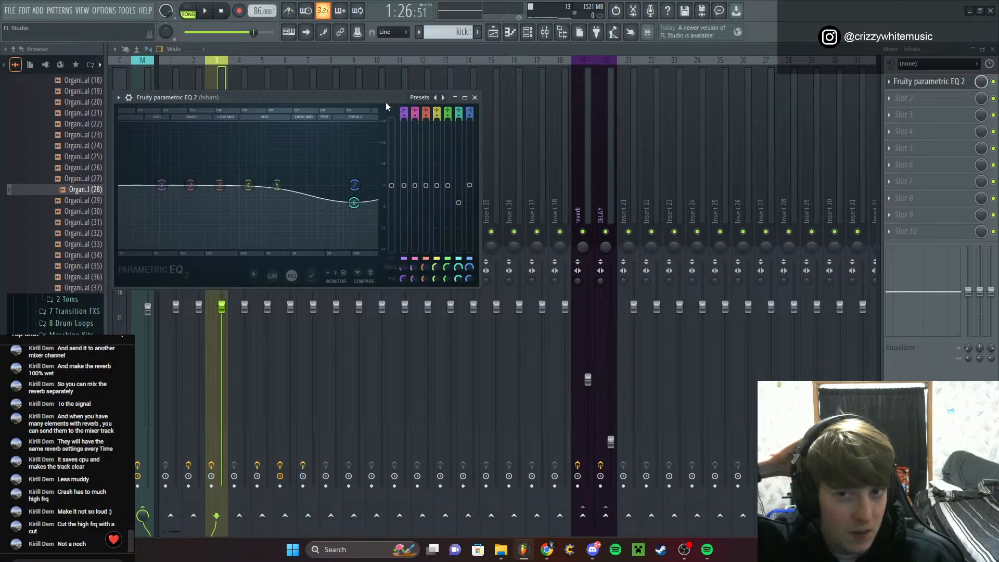
left_click(475, 97)
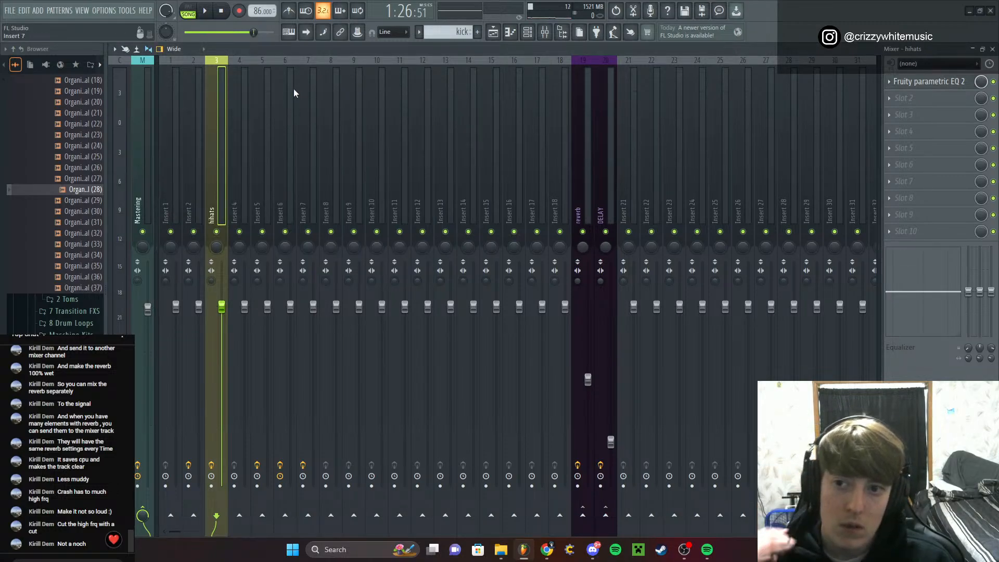
Change band 7 of Insert 7's Parametric EQ 2 to Low pass, with cutoff about 5952 Hz and width 56%
left_click_drag(273, 73, 319, 65)
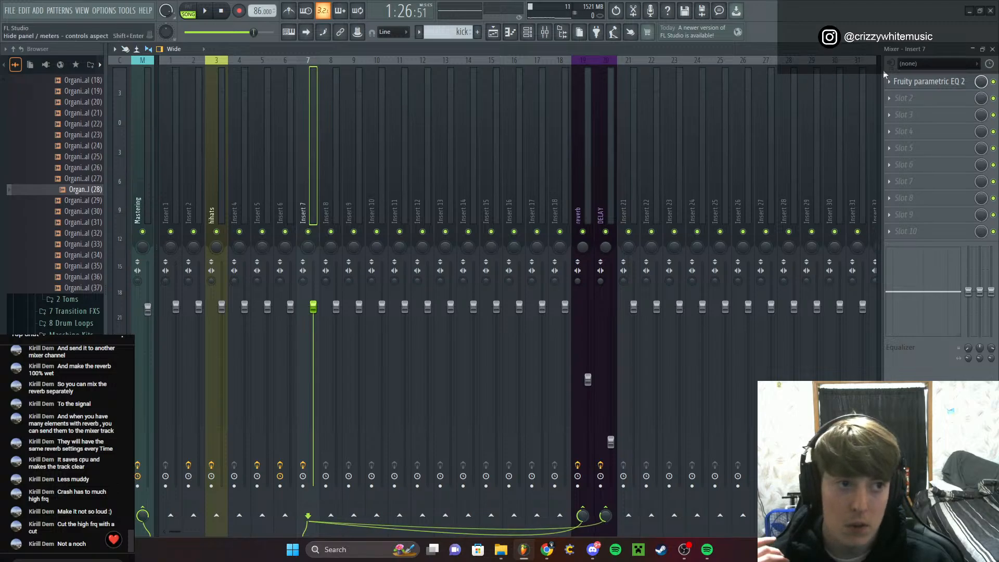
left_click(918, 82)
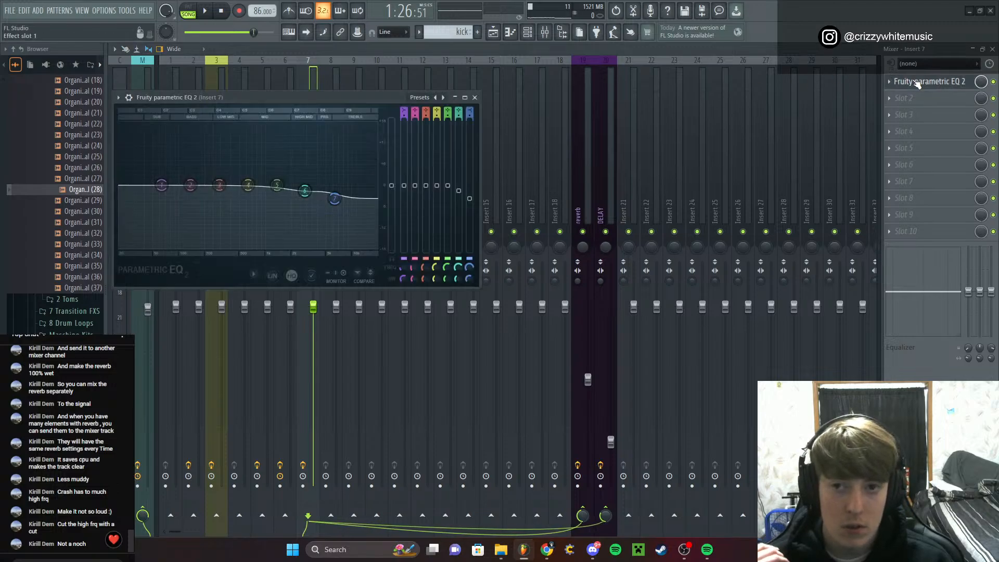
left_click(475, 98)
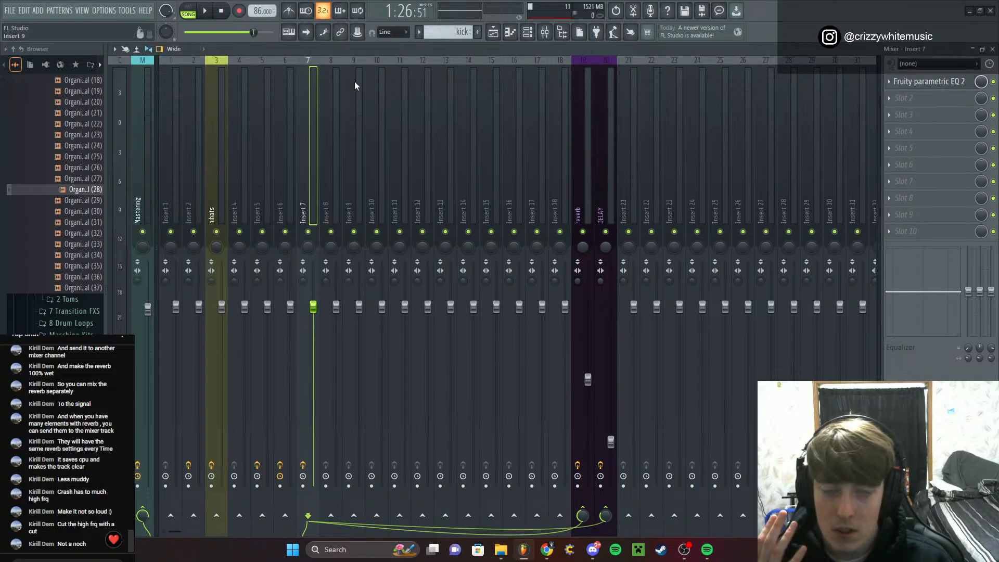
left_click(949, 90)
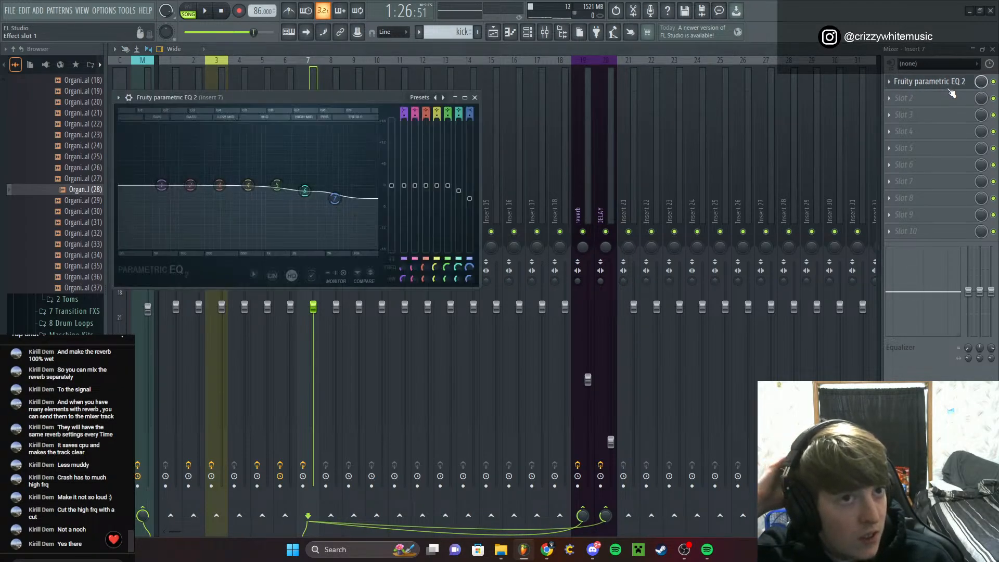
right_click(333, 200)
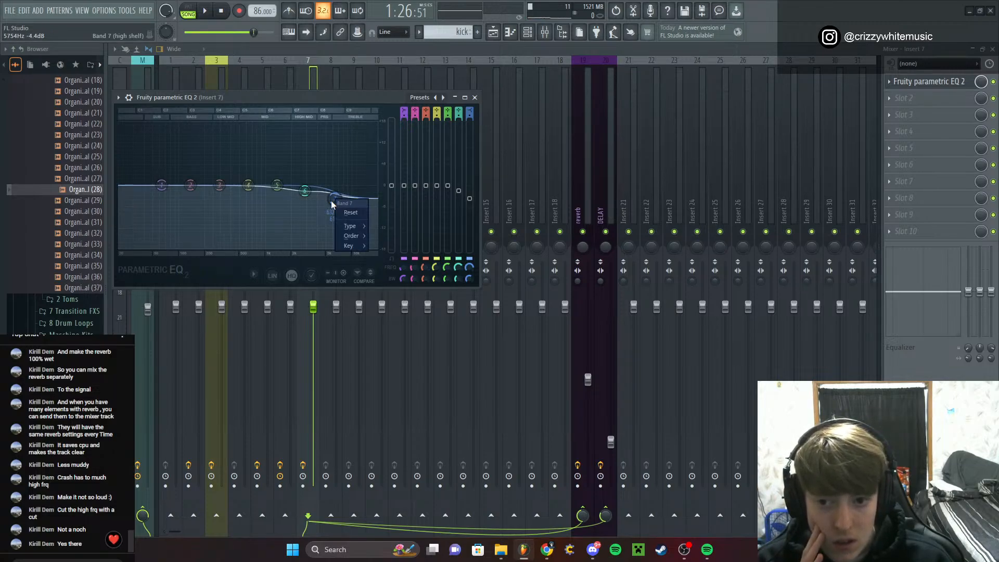
mouse_move(350, 225)
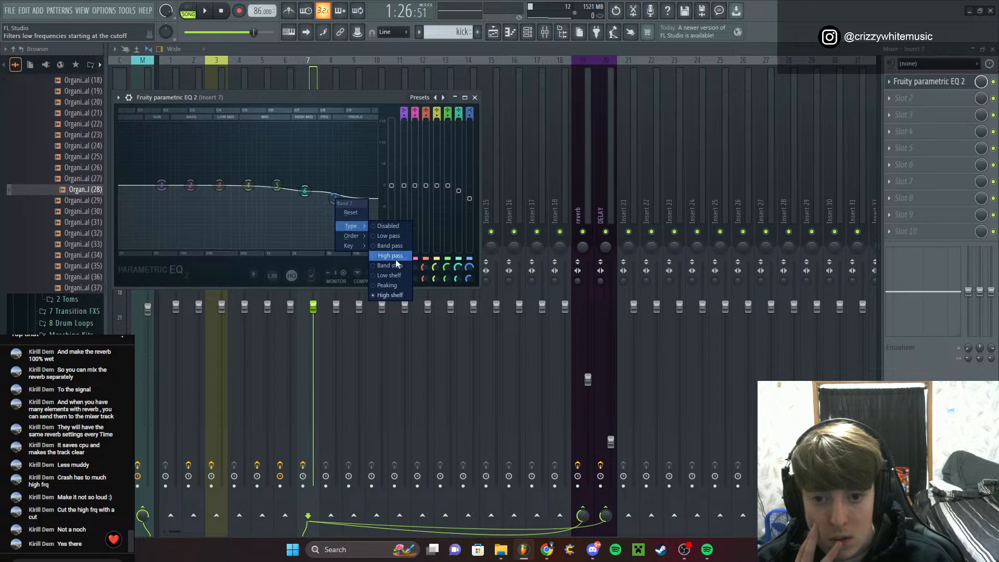
left_click(388, 236)
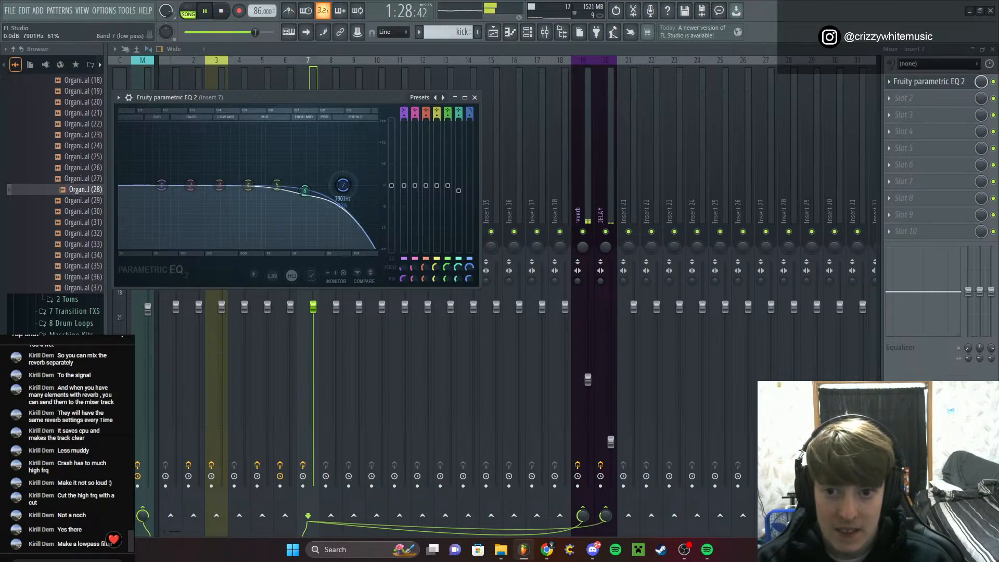
scroll(336, 190, "down", 4)
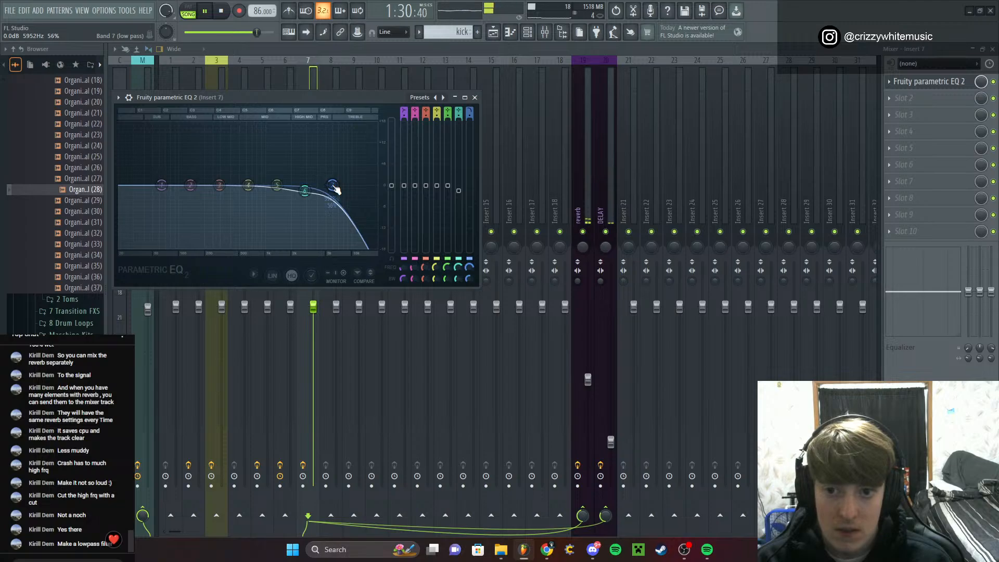
left_click(993, 49)
left_click(992, 49)
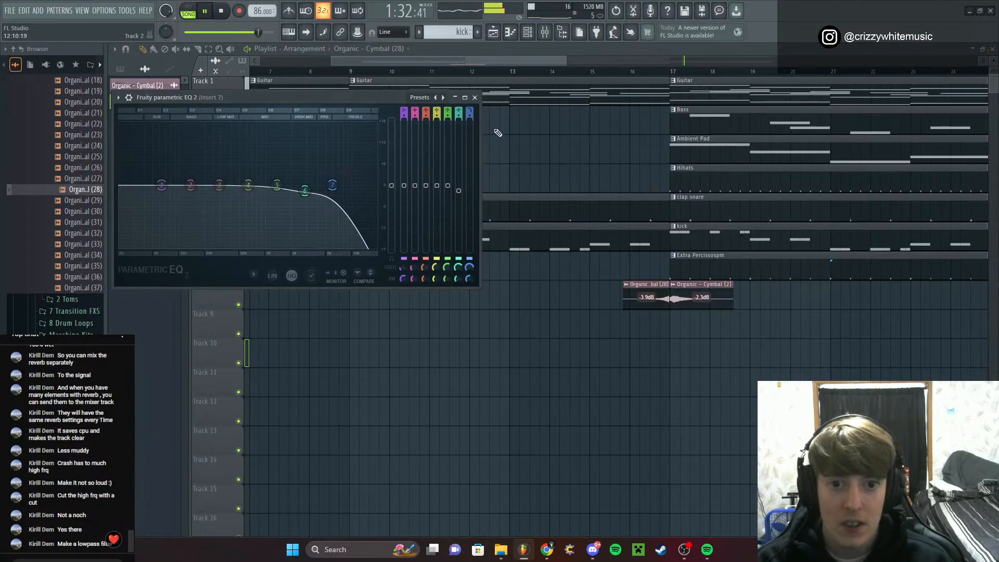
Play back from bar 15 and lower the band 7 low-pass cutoff on Insert 7 to about 5.4 kHz
left_click(476, 98)
left_click(584, 68)
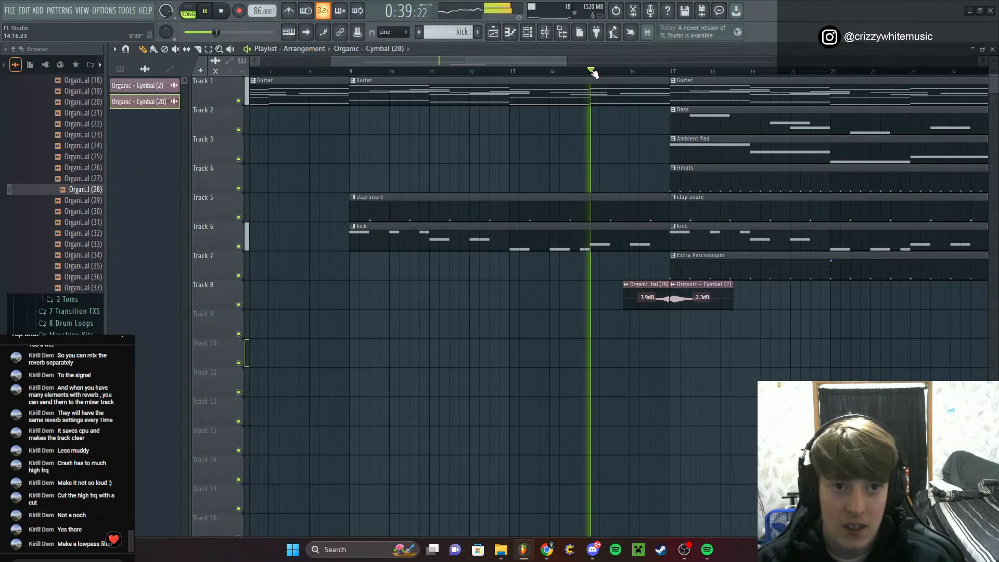
left_click(544, 35)
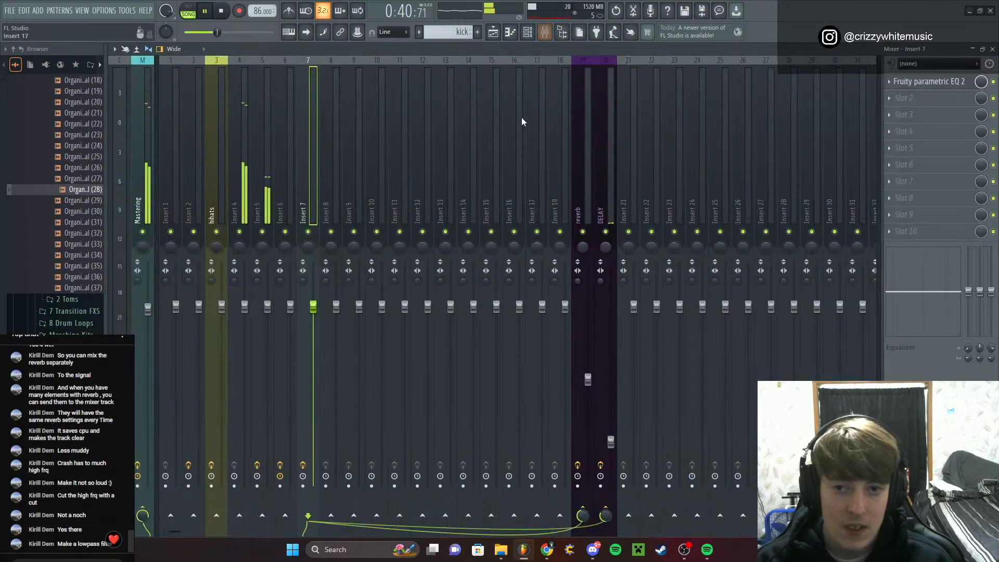
left_click(932, 87)
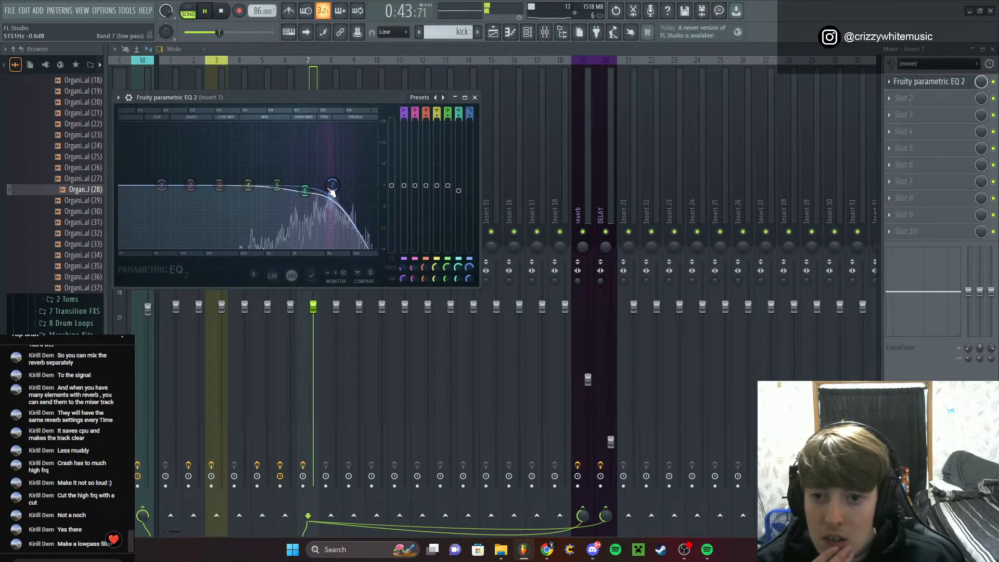
left_click_drag(332, 187, 325, 185)
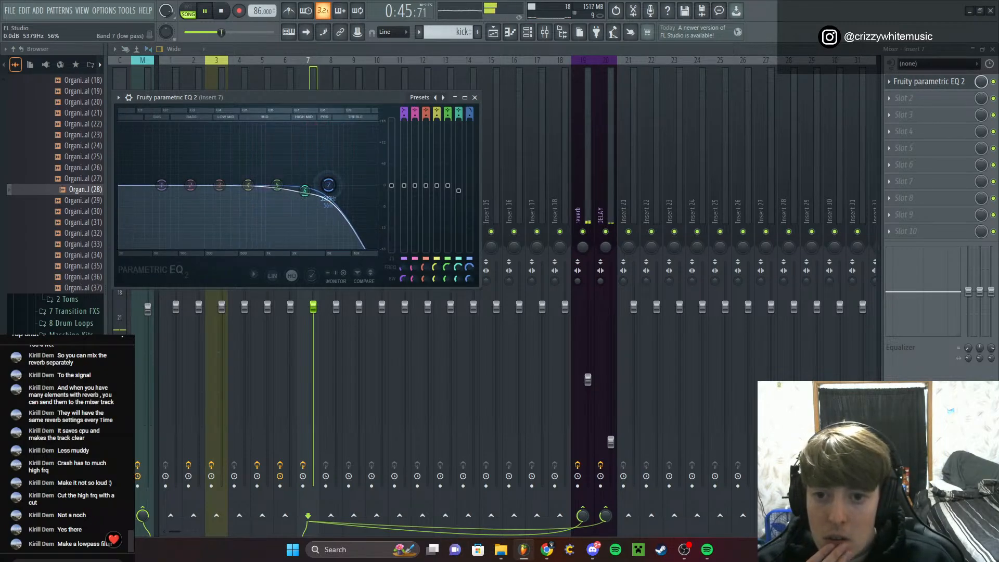
left_click(474, 97)
Reroute the Organic - Cymbal (2) channel from the hihats track to mixer Insert 7
left_click(992, 49)
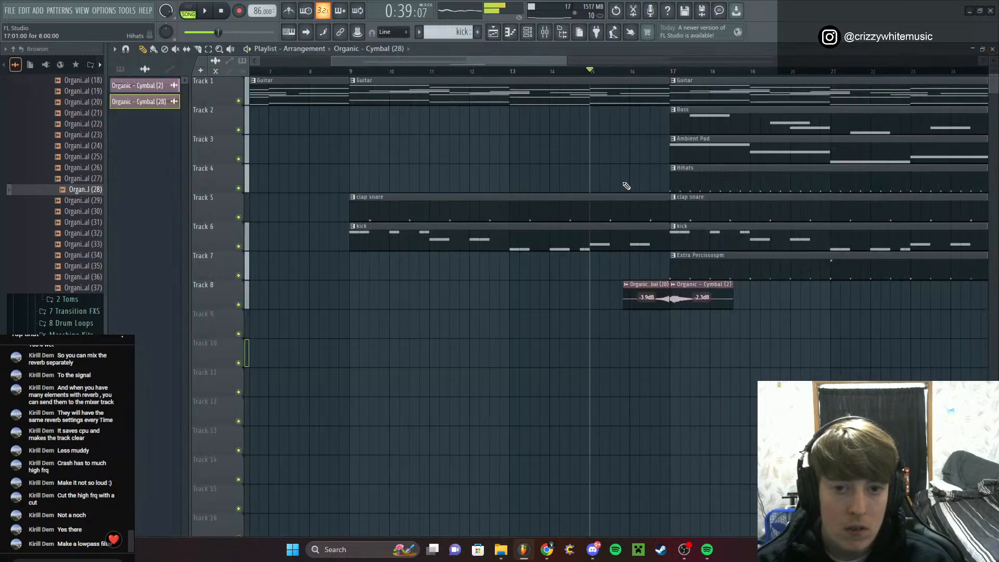
double_click(700, 294)
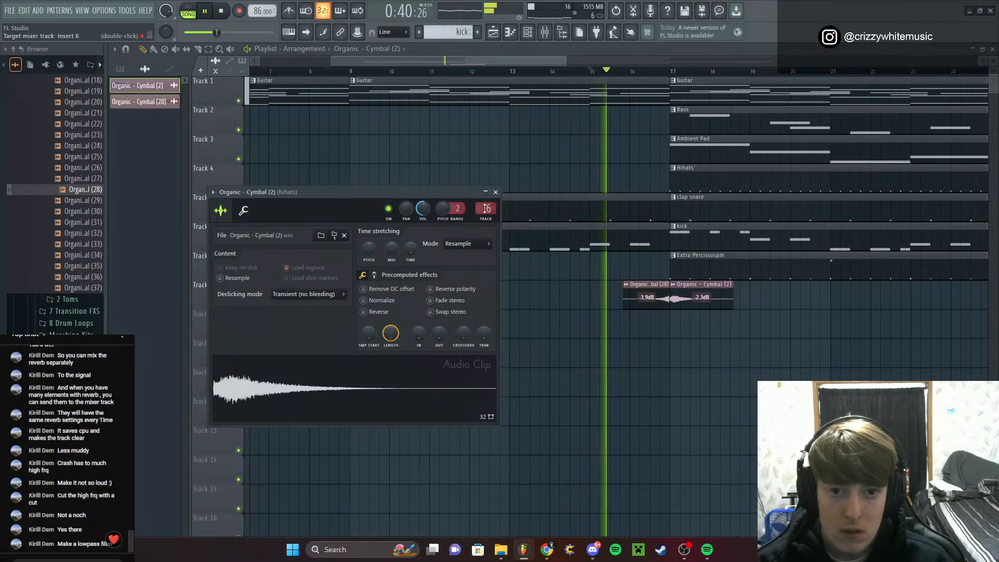
left_click(495, 192)
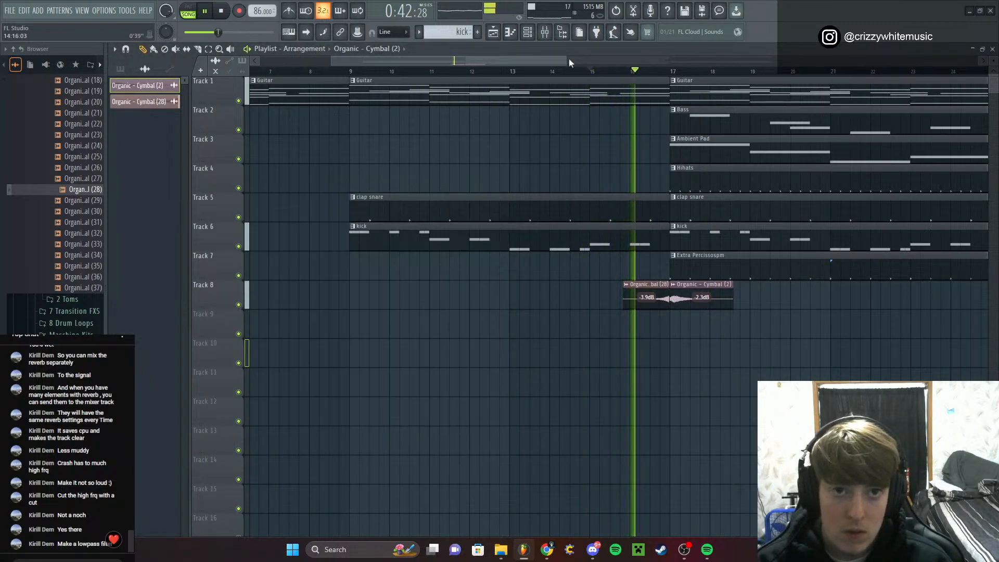
Raise Insert 7's band 7 low-pass cutoff to about 7.9 kHz and lift band 6 slightly during playback
left_click(545, 32)
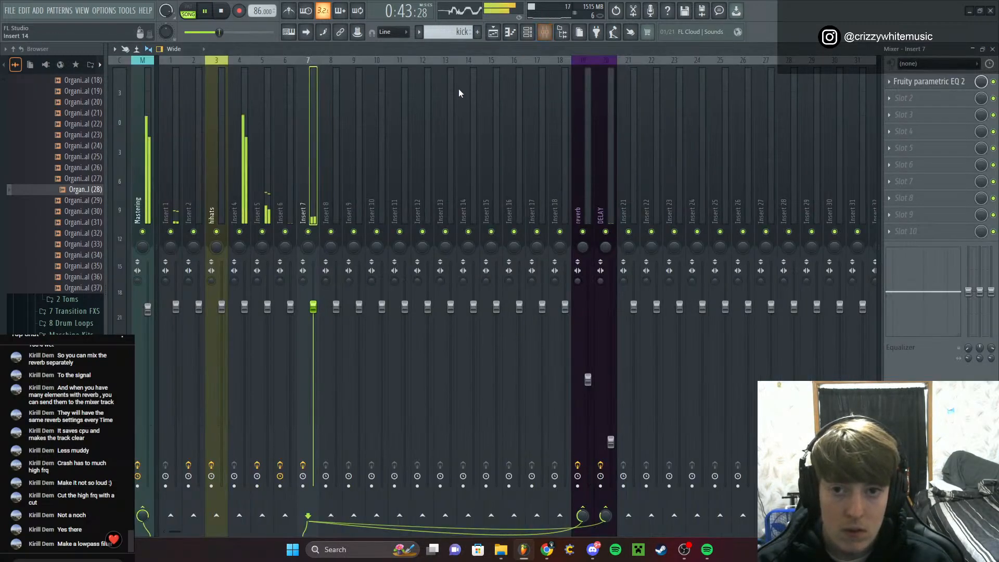
left_click(955, 85)
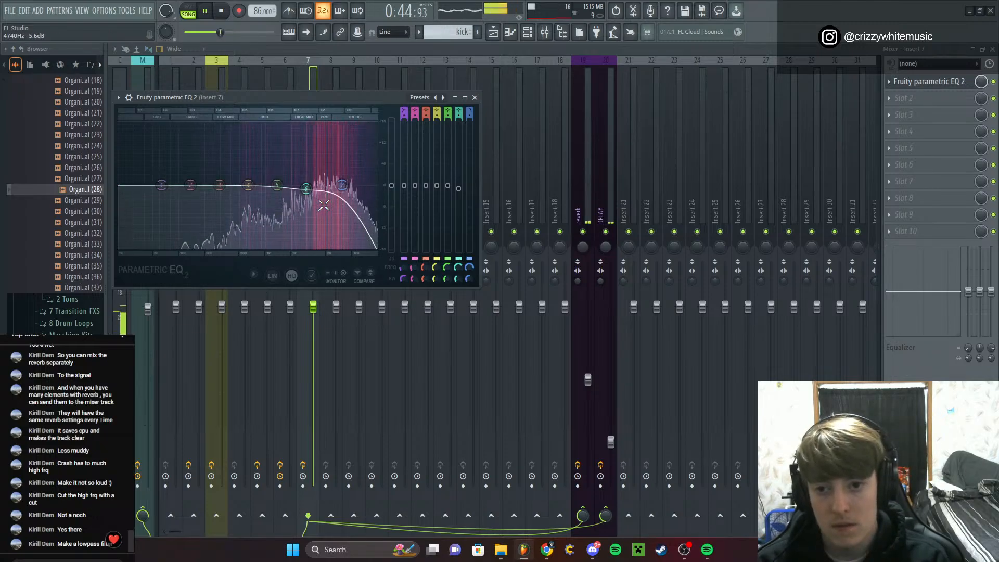
left_click(474, 97)
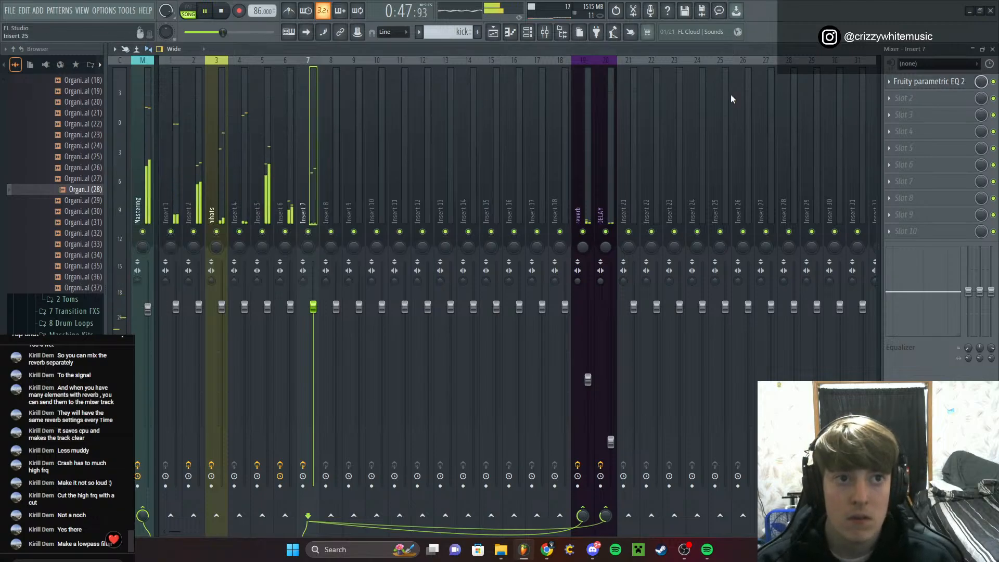
Stop playback and add a Guitar clip on Track 1 and a Hihats clip on Track 4, both starting at bar 41
left_click(992, 49)
key("space")
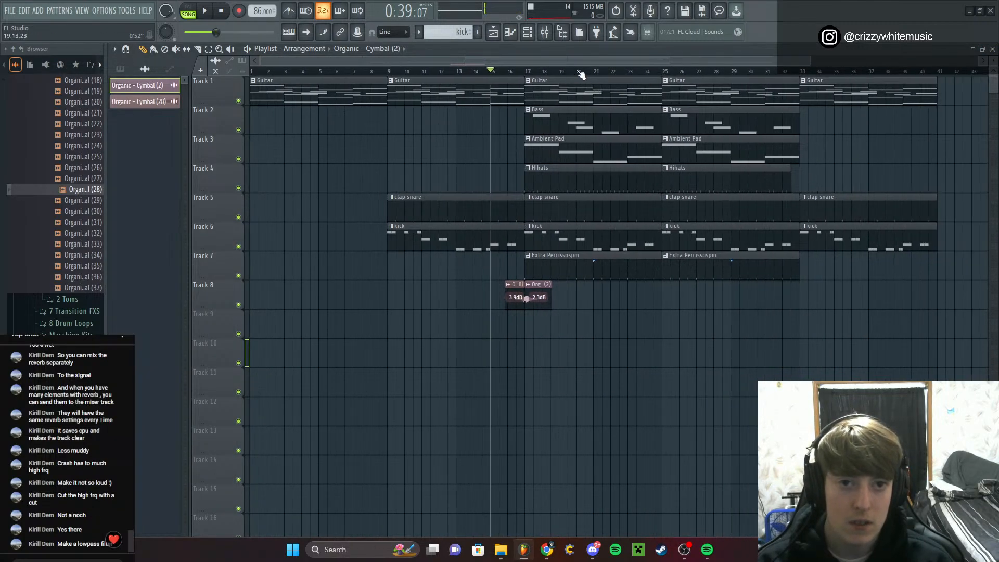
left_click_drag(579, 62, 770, 64)
left_click(646, 93)
left_click(715, 98)
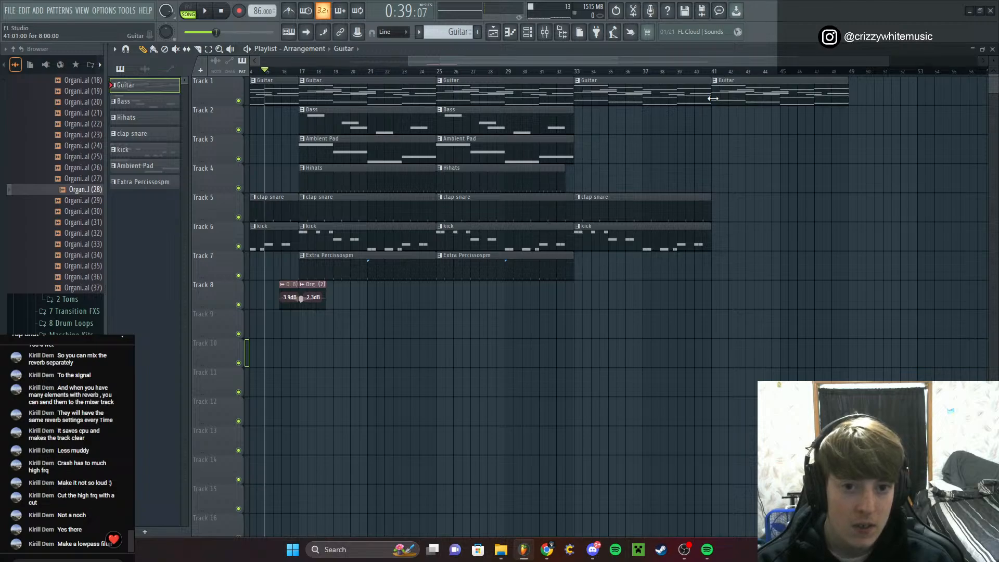
scroll(617, 215, "up", 2)
left_click(751, 180)
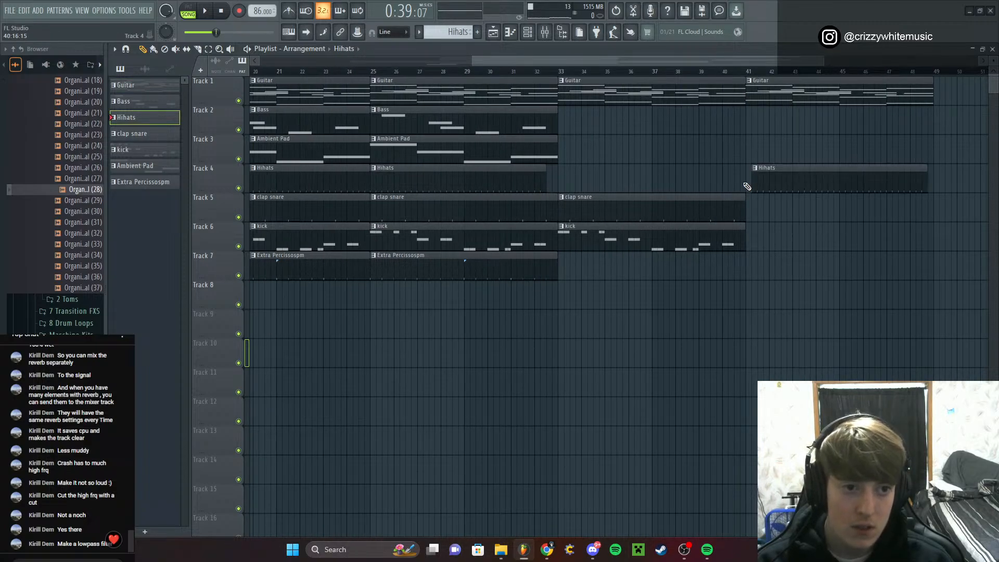
scroll(464, 161, "down", 2)
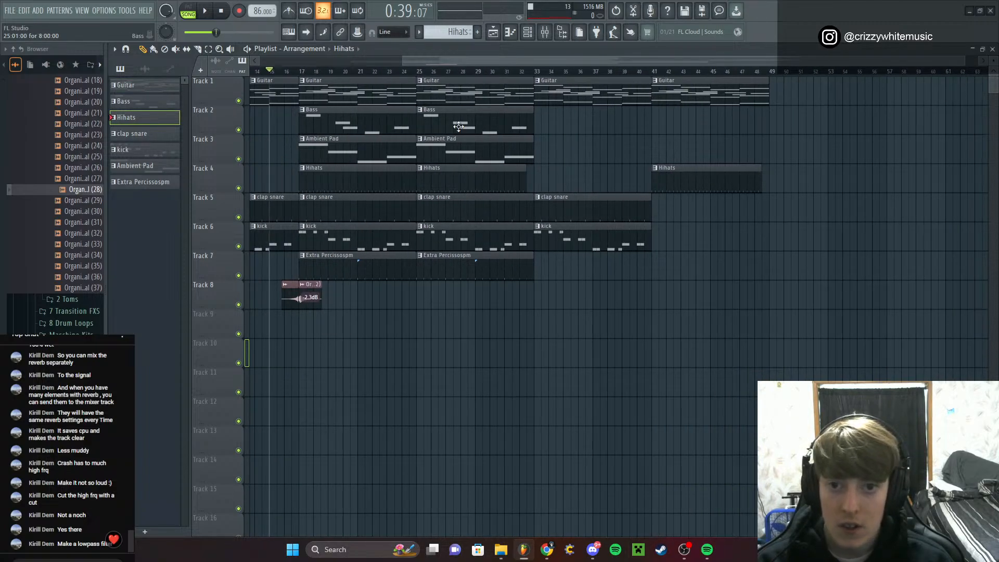
Try shortening the first Hihats clip on Track 4 to end at bar 24, and play back that passage
key("space")
scroll(385, 104, "up", 2)
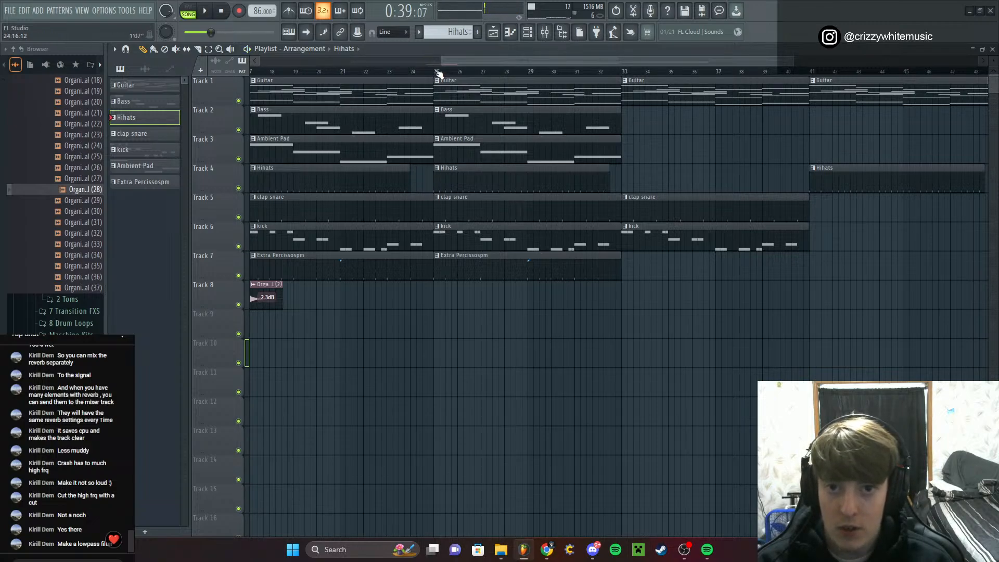
scroll(437, 72, "left", 3)
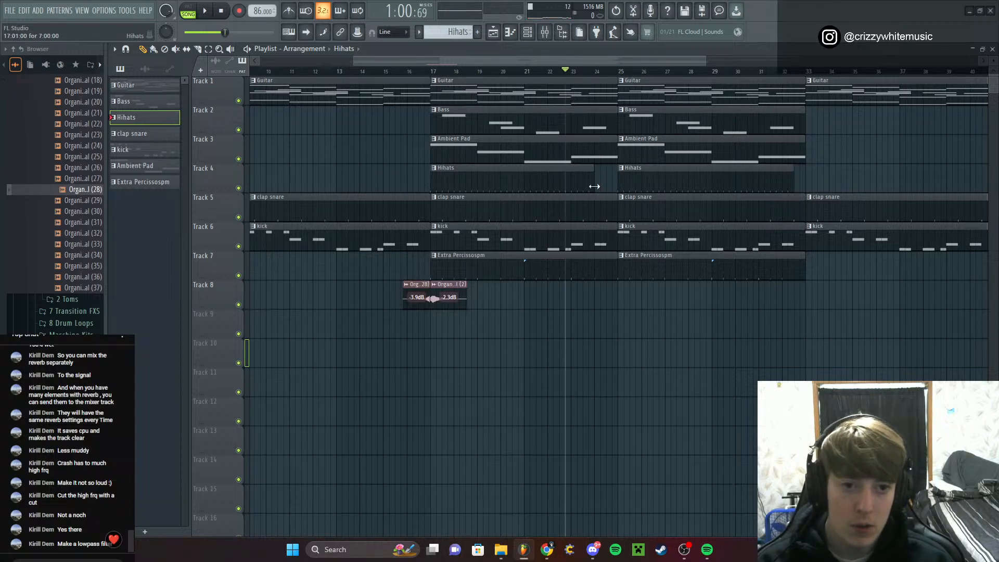
key("space")
scroll(779, 73, "down", 3)
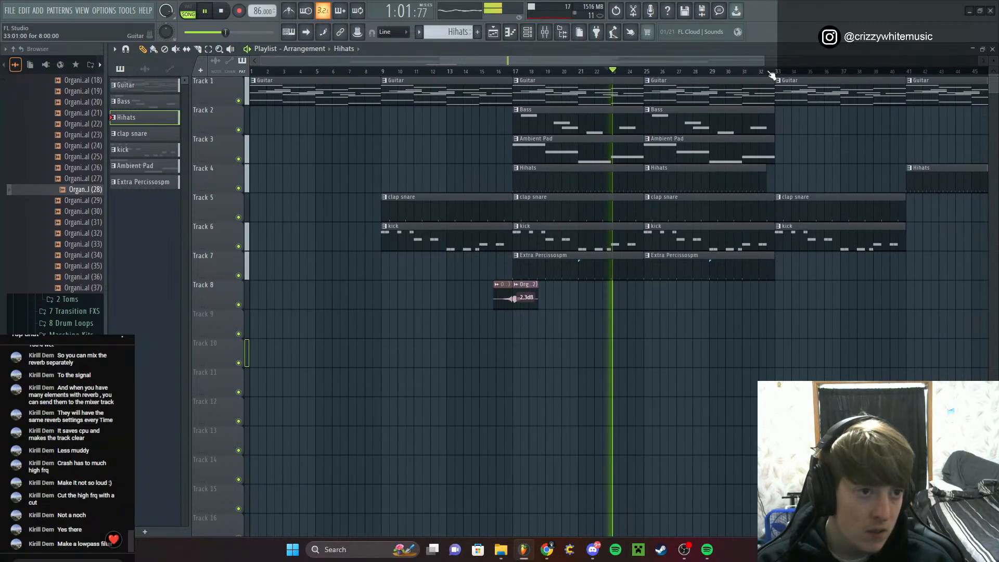
Add a kick clip on Track 6 and a clap snare clip on Track 5, both starting at bar 41
left_click_drag(722, 63, 823, 125)
scroll(826, 177, "up", 4)
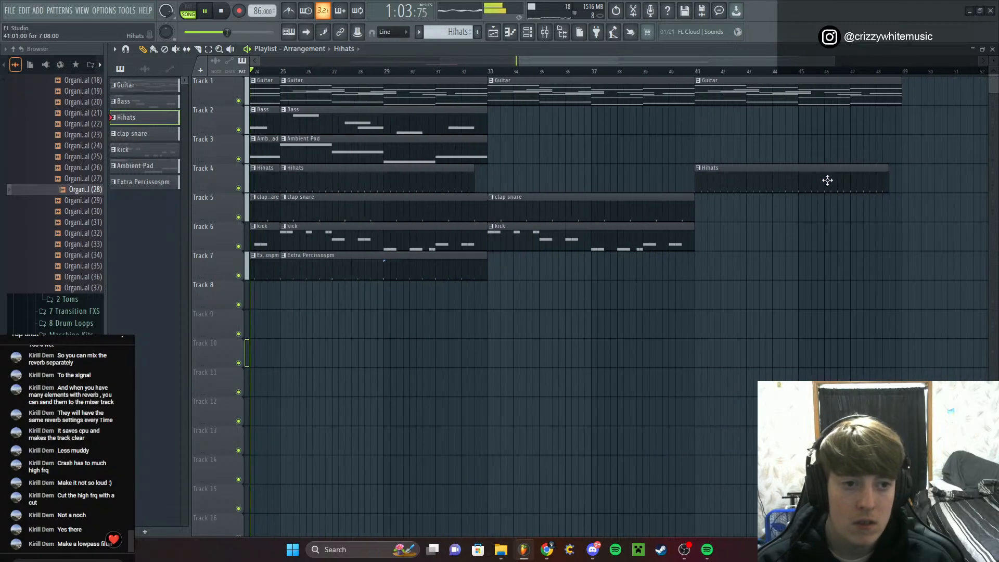
scroll(691, 226, "up", 1)
left_click(676, 225)
left_click(697, 241)
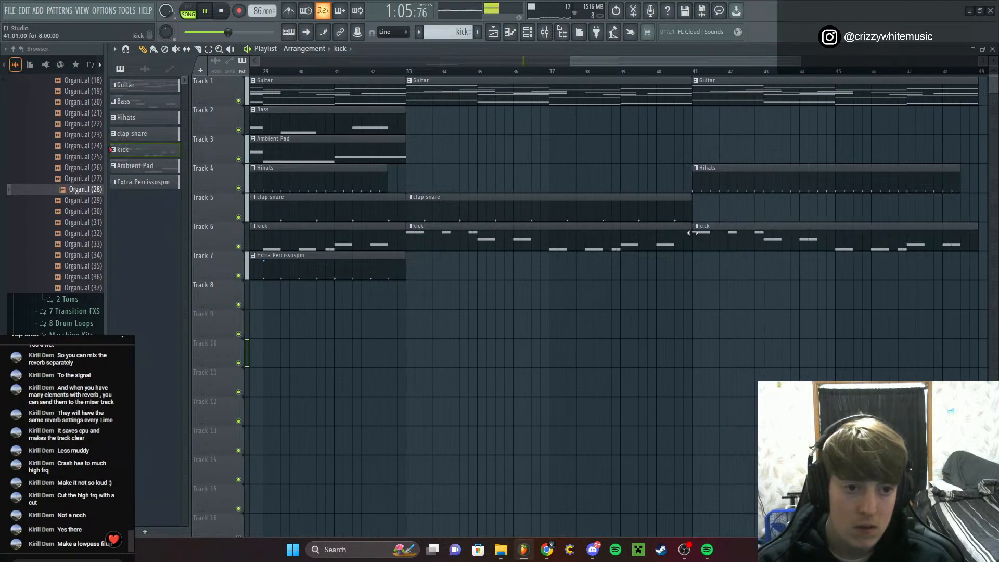
left_click(698, 219)
scroll(598, 260, "down", 4)
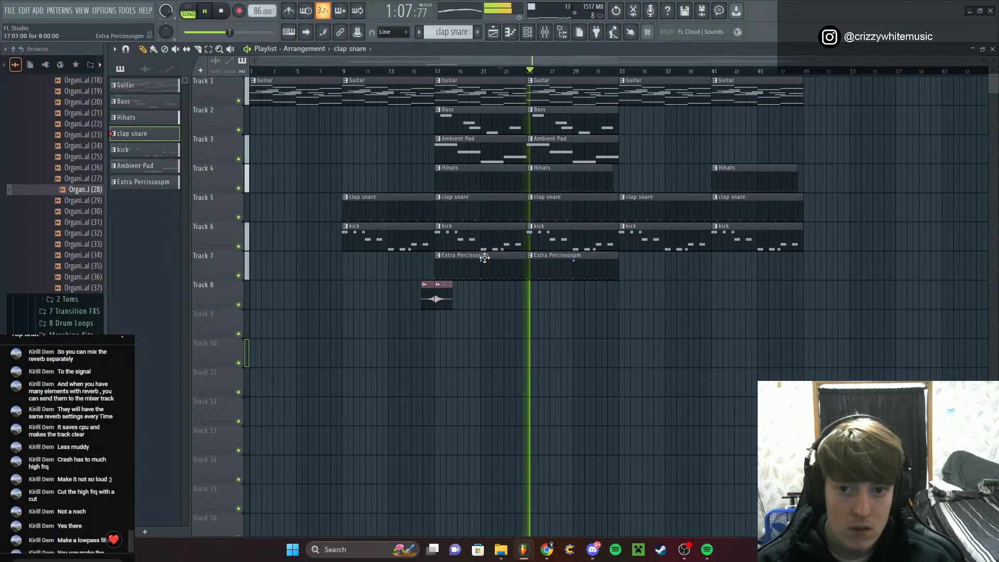
Play back the arrangement through the section change at bar 33
scroll(604, 234, "up", 3)
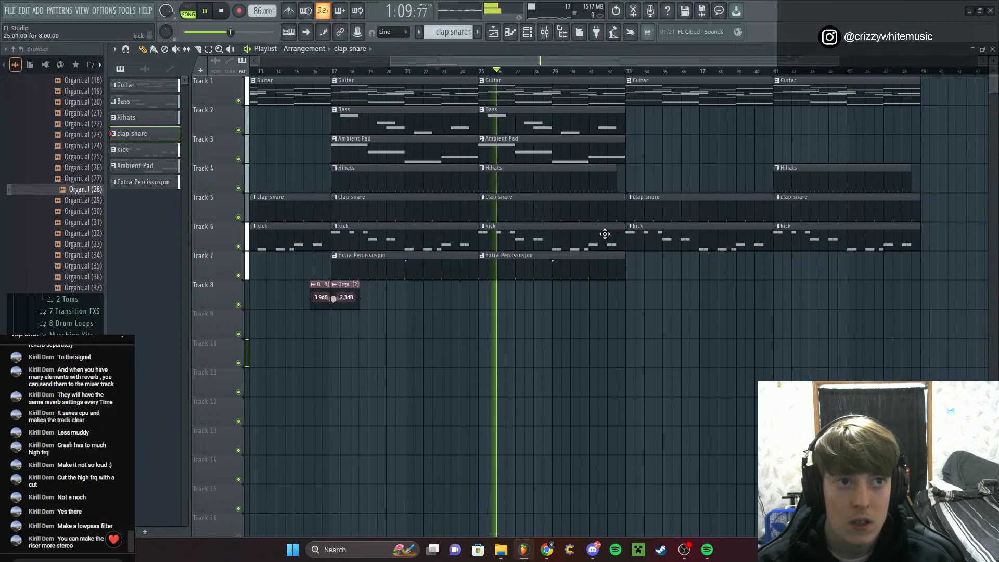
scroll(578, 248, "down", 3)
scroll(510, 290, "up", 4)
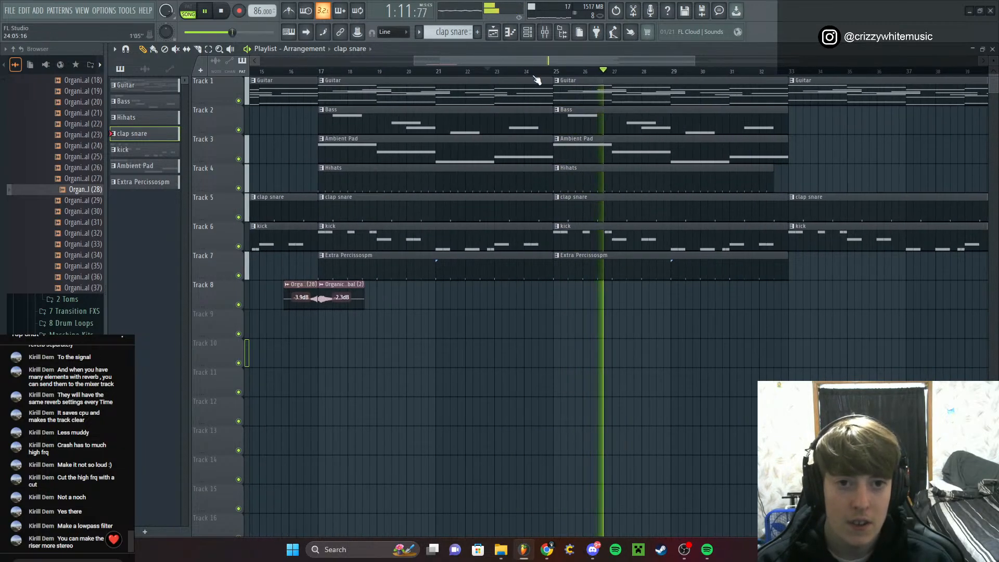
left_click(592, 73)
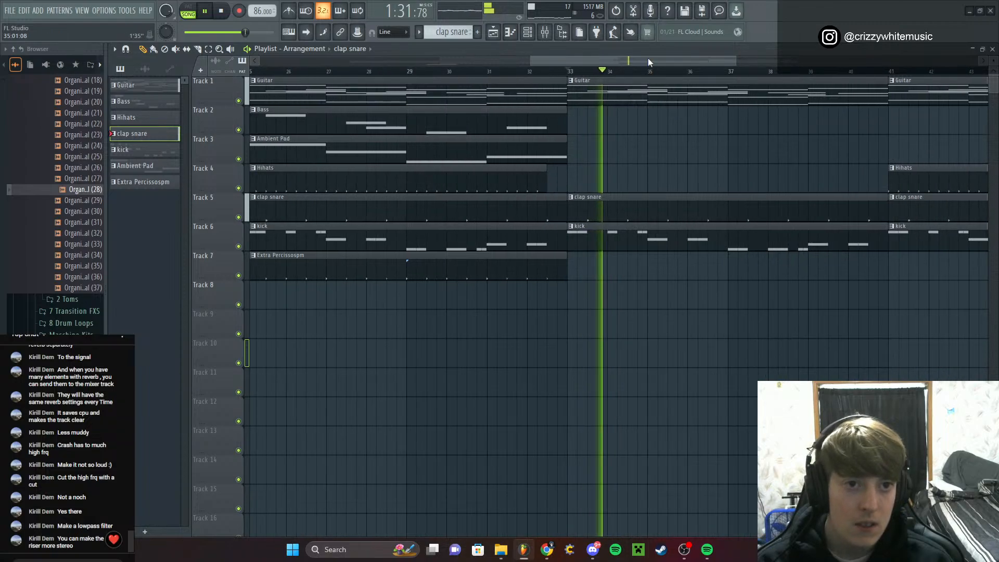
left_click_drag(647, 57, 795, 87)
scroll(703, 164, "down", 3)
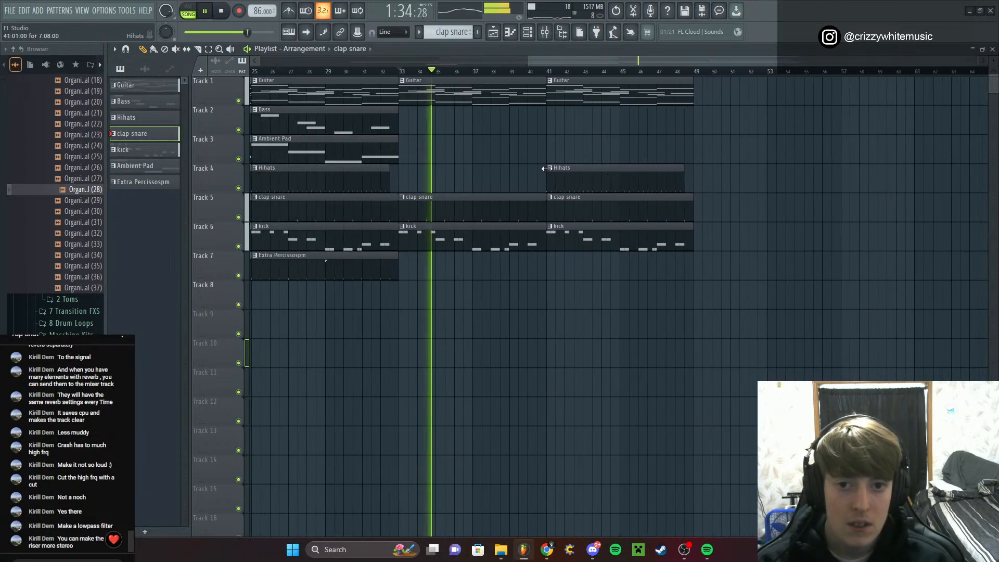
Examine the Mastering track's levels and effect chain in the mixer, and stop playback
left_click(545, 31)
left_click(149, 73)
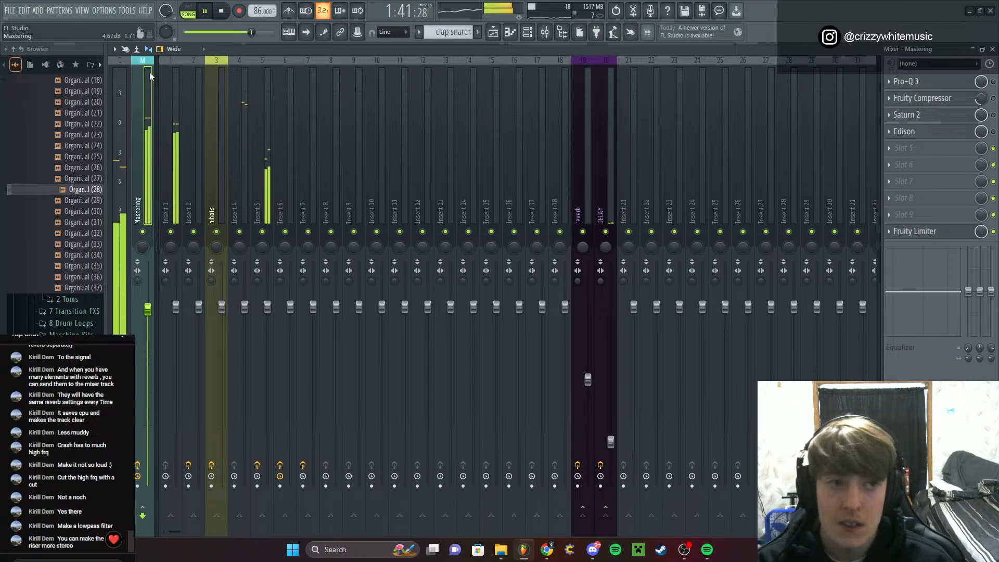
key("space")
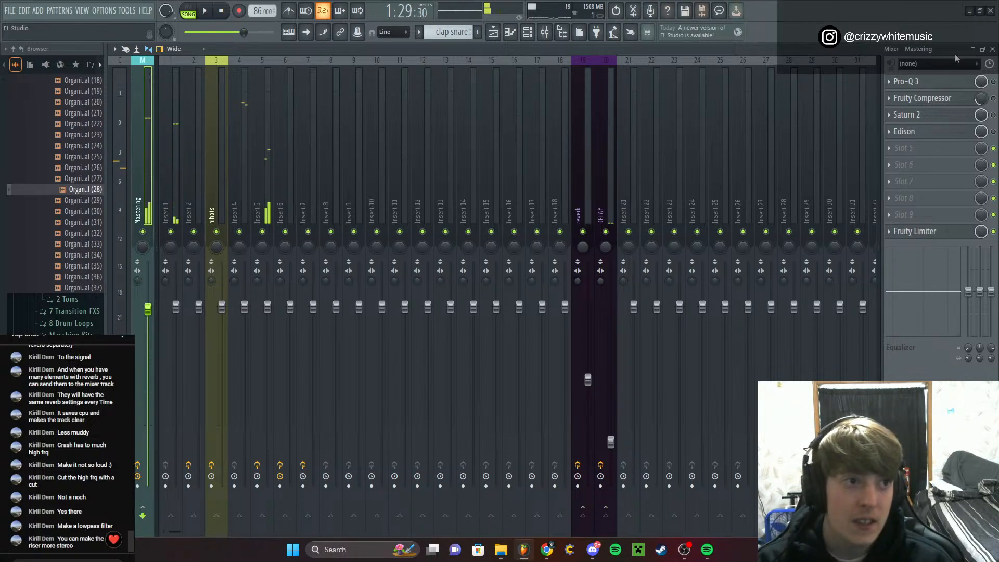
left_click(993, 48)
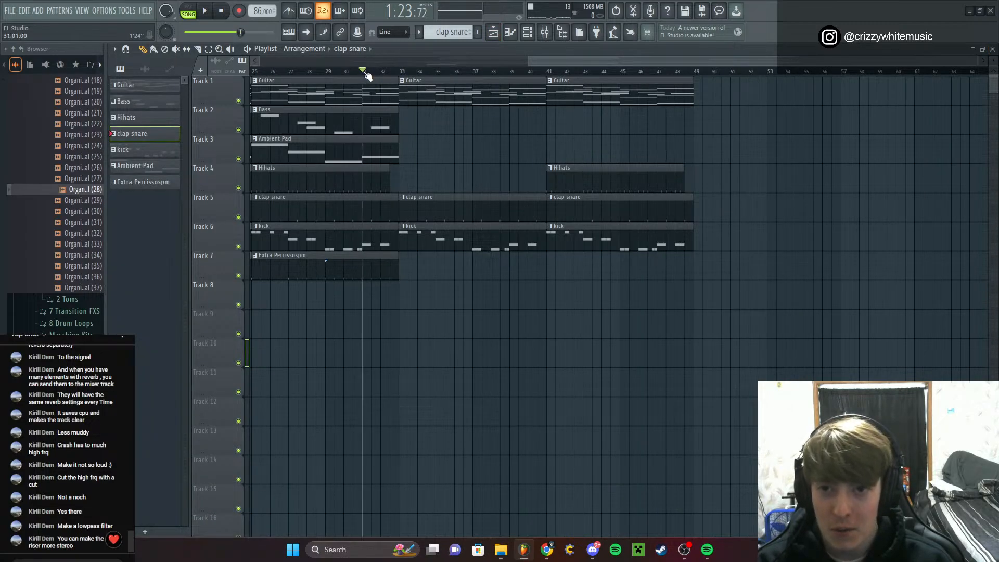
Listen to the section from bar 33 and view the channel rack during playback
scroll(502, 134, "up", 2)
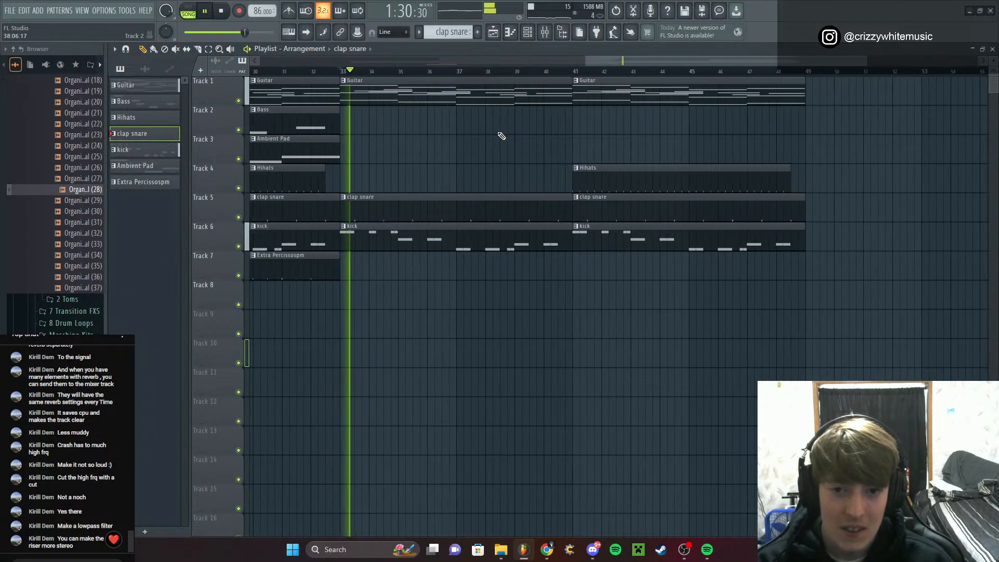
left_click(528, 32)
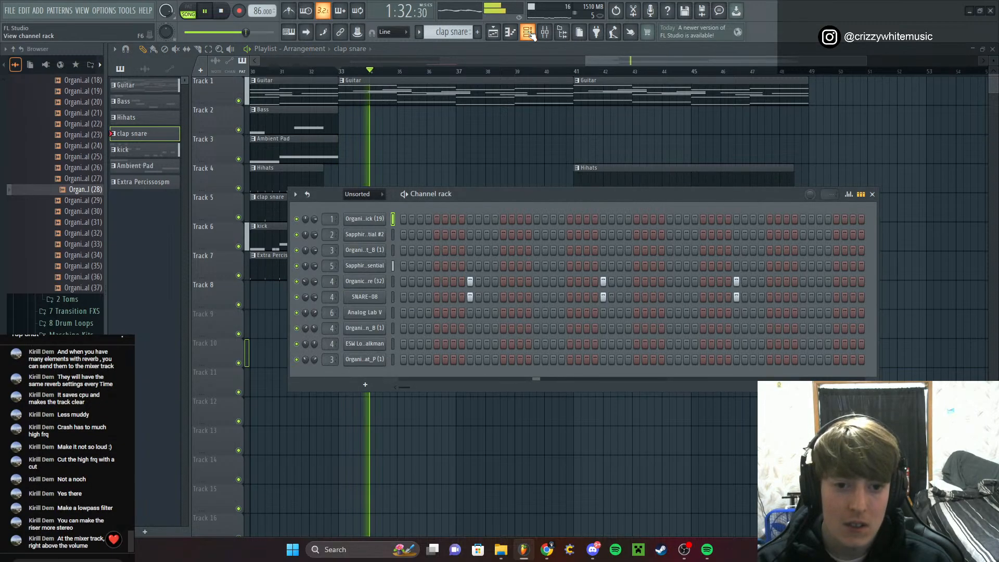
left_click(529, 32)
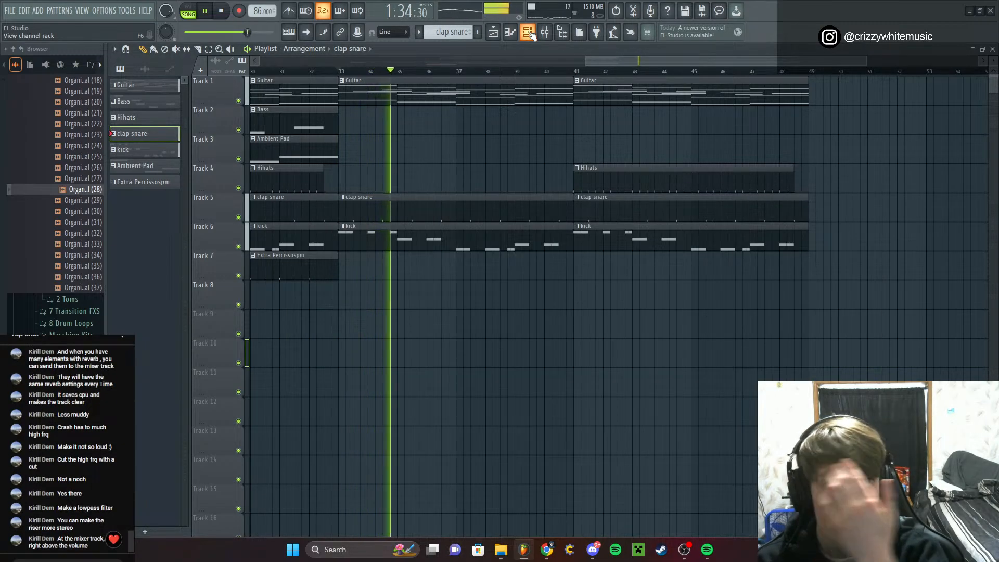
key("space")
Inspect the Parametric EQ 2 settings on mixer Insert 7
left_click(546, 36)
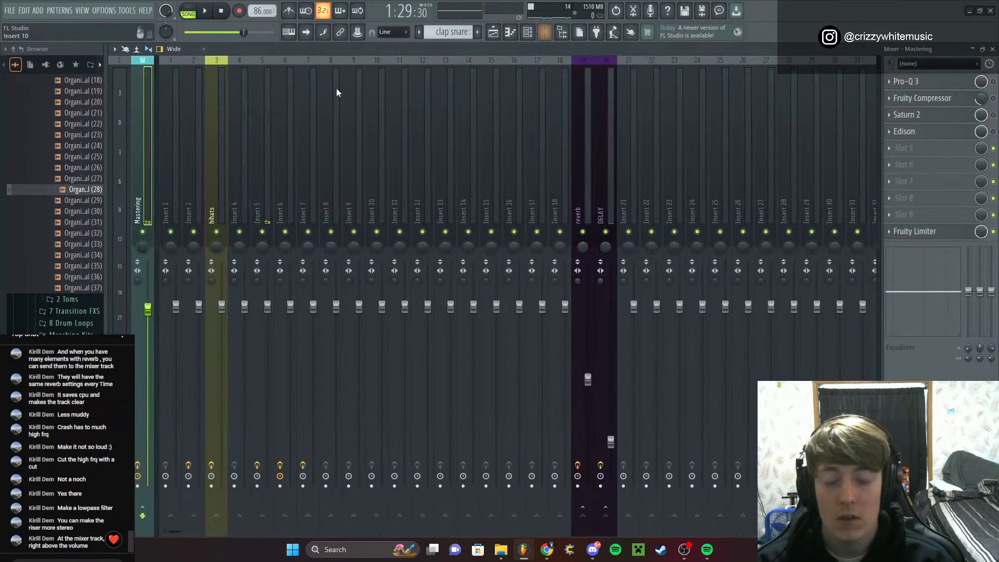
left_click(314, 66)
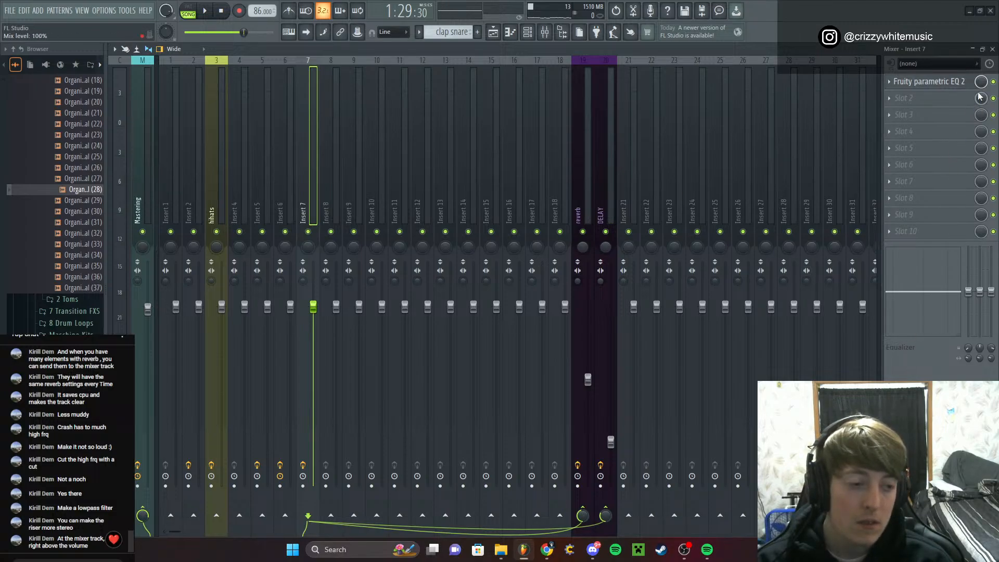
left_click(931, 82)
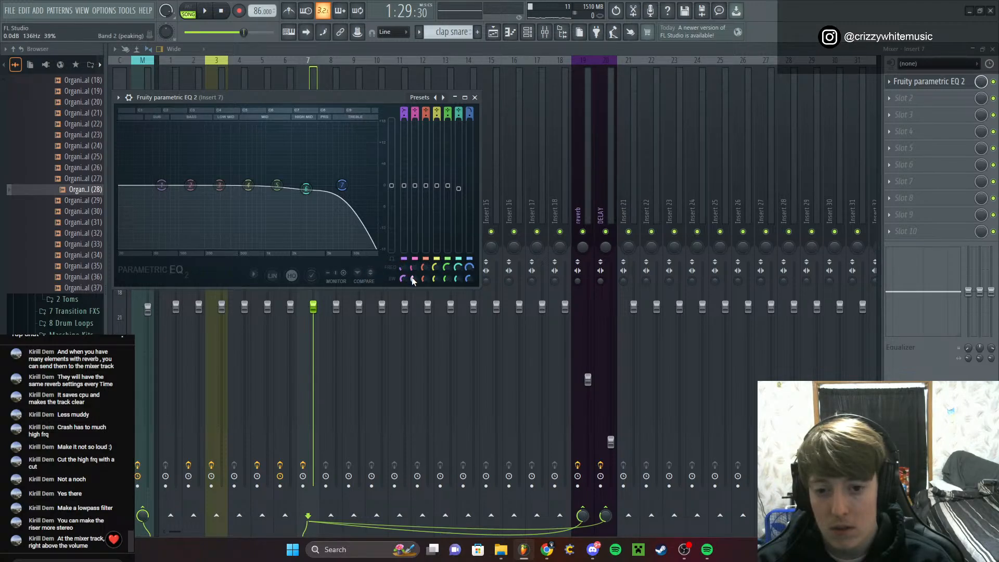
left_click(475, 97)
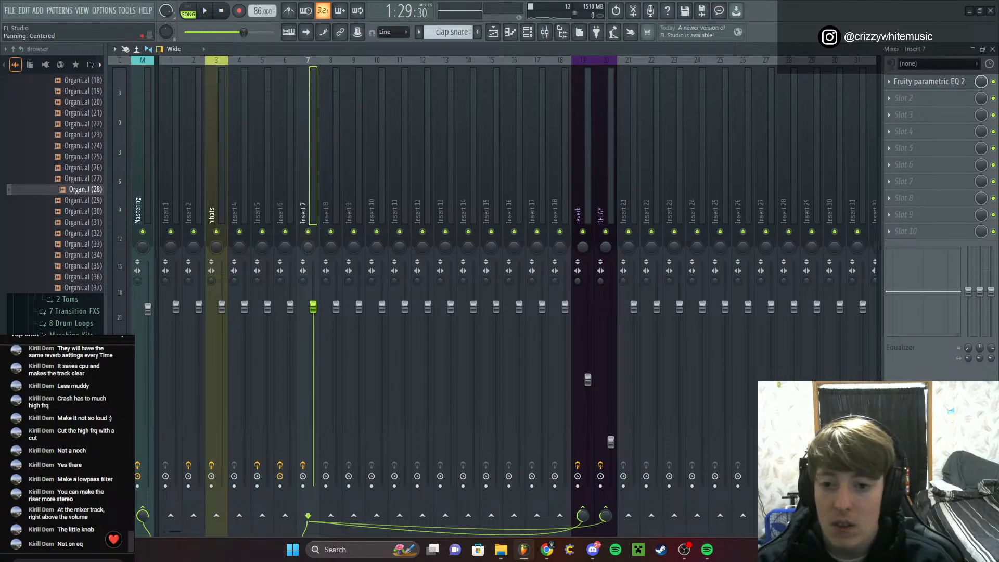
Adjust the stereo separation of mixer Insert 7 slightly during playback
right_click(308, 252)
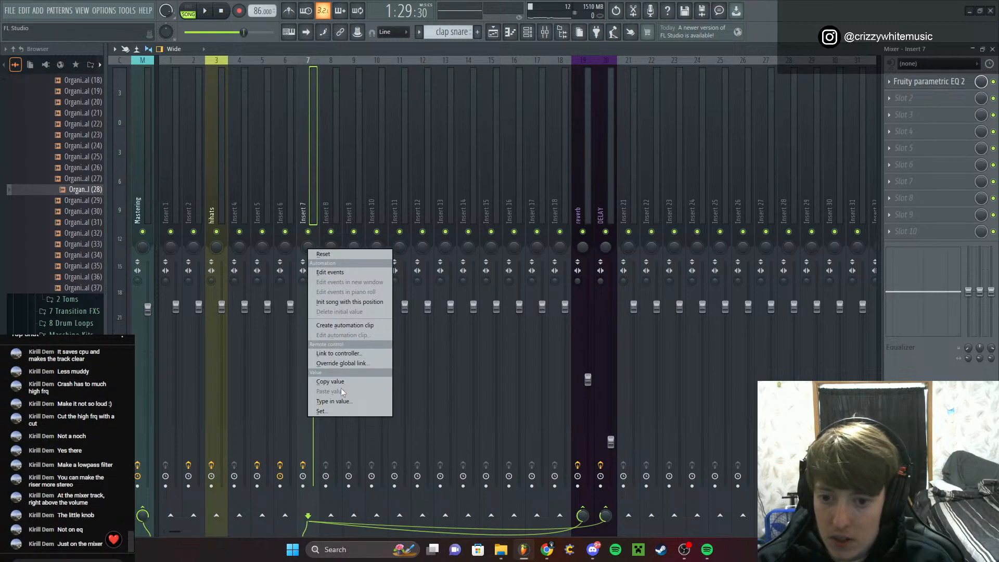
left_click(307, 246)
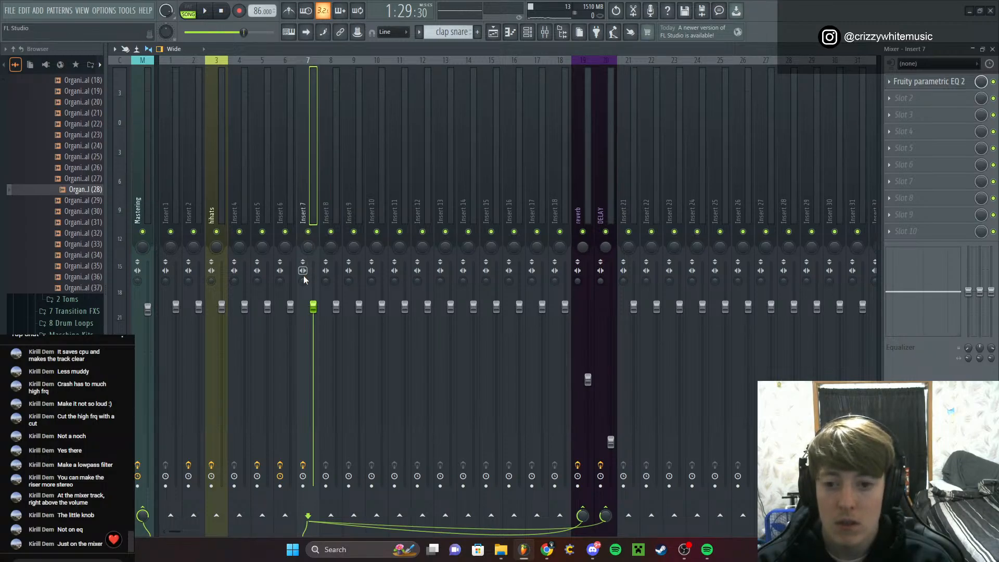
key("space")
left_click_drag(303, 281, 303, 275)
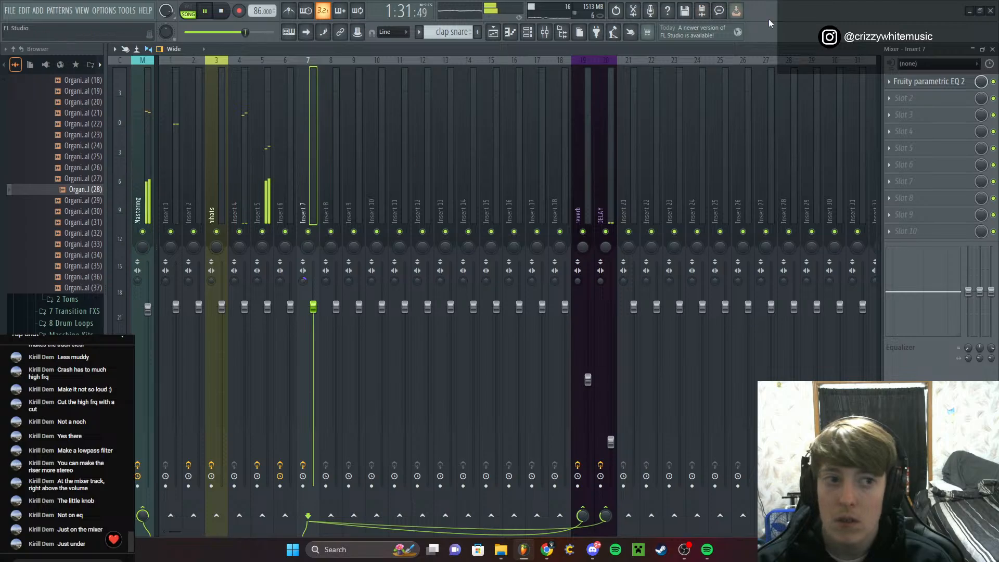
left_click(993, 49)
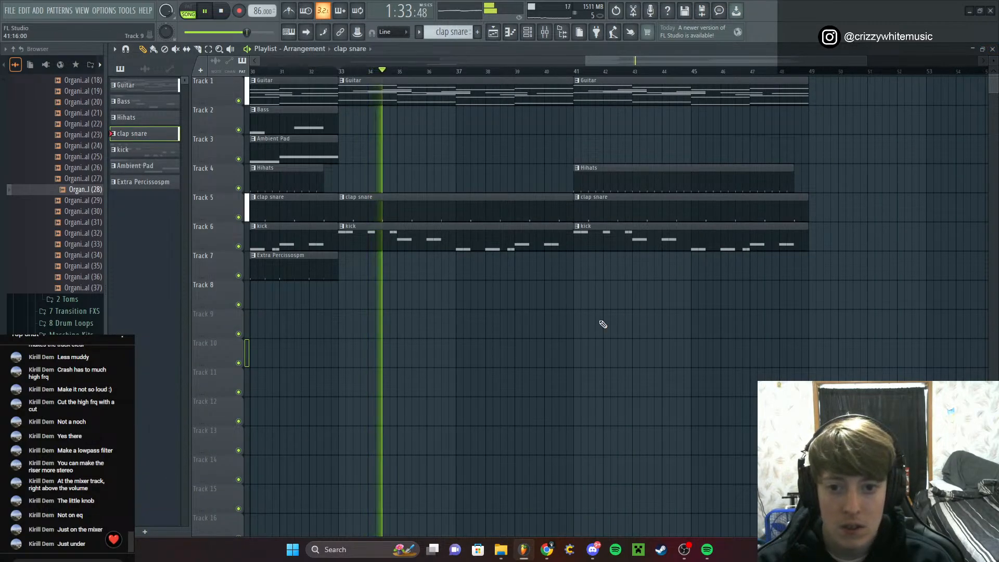
Play back the cymbal transition from bar 16 into bar 17
key("space")
scroll(429, 73, "down", 4)
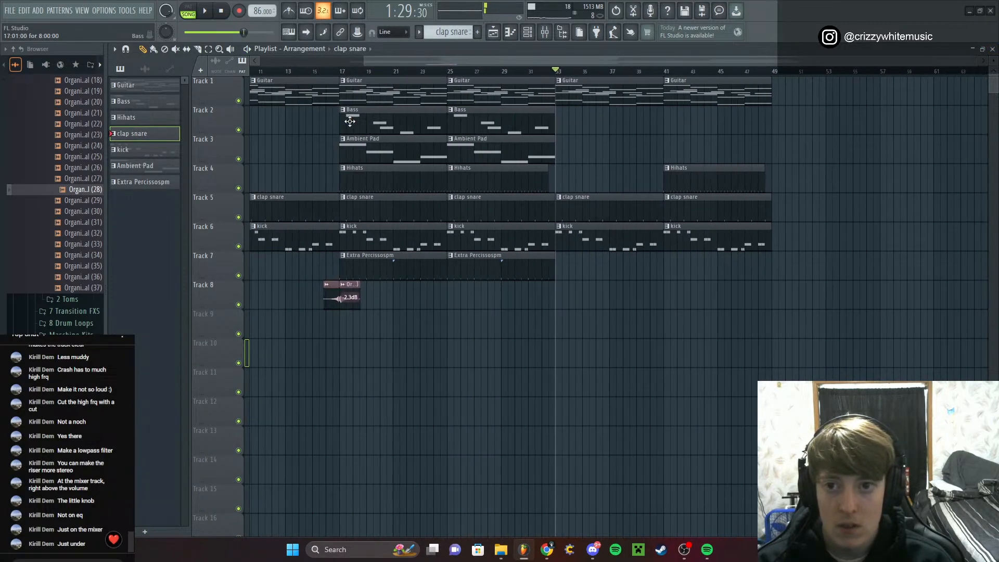
left_click(422, 72)
key("space")
scroll(431, 73, "up", 4)
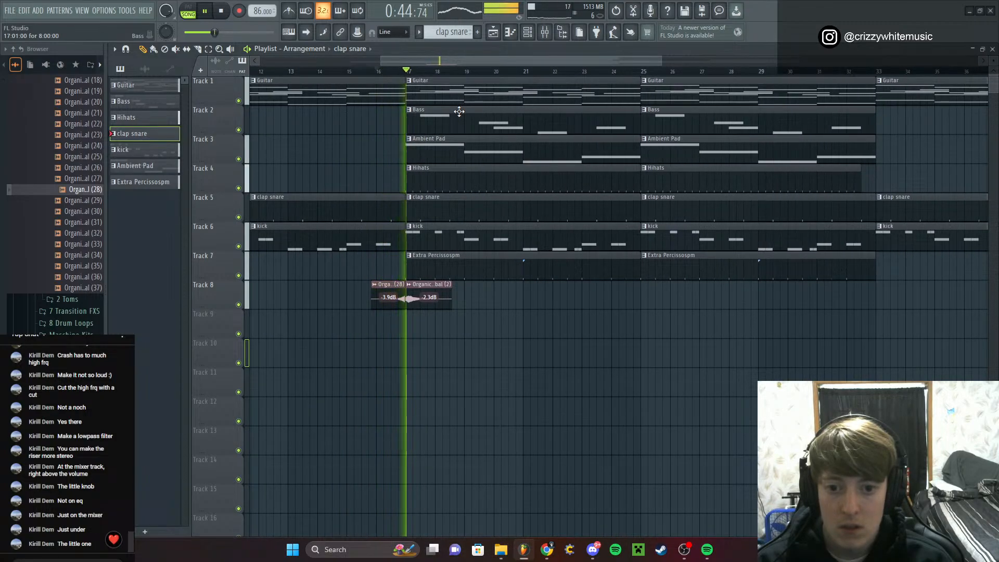
left_click_drag(472, 62, 647, 64)
key("space")
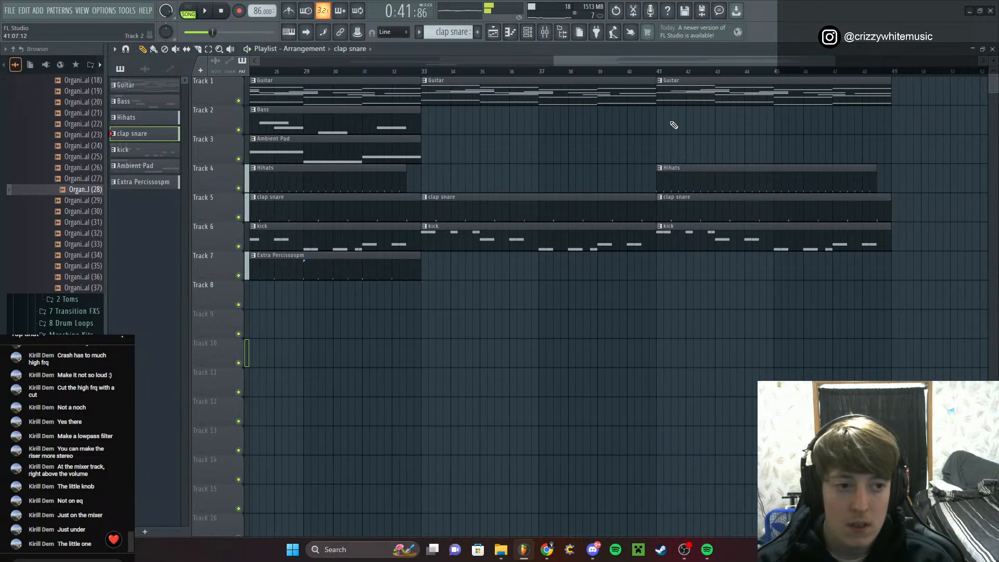
Play back from bar 41 and add a Bass clip on Track 2 starting at bar 41
left_click(659, 73)
key("space")
scroll(658, 163, "down", 3)
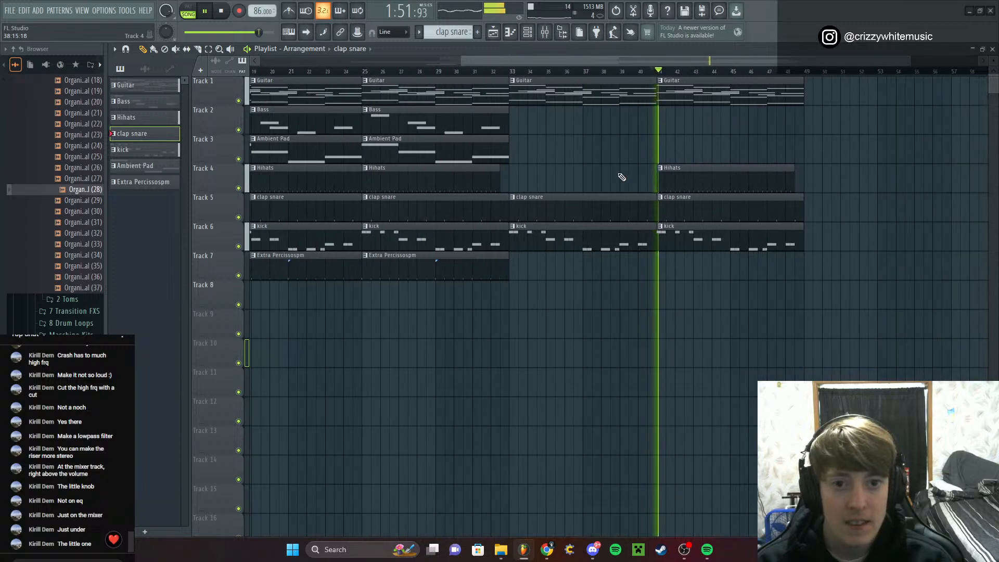
left_click(485, 127)
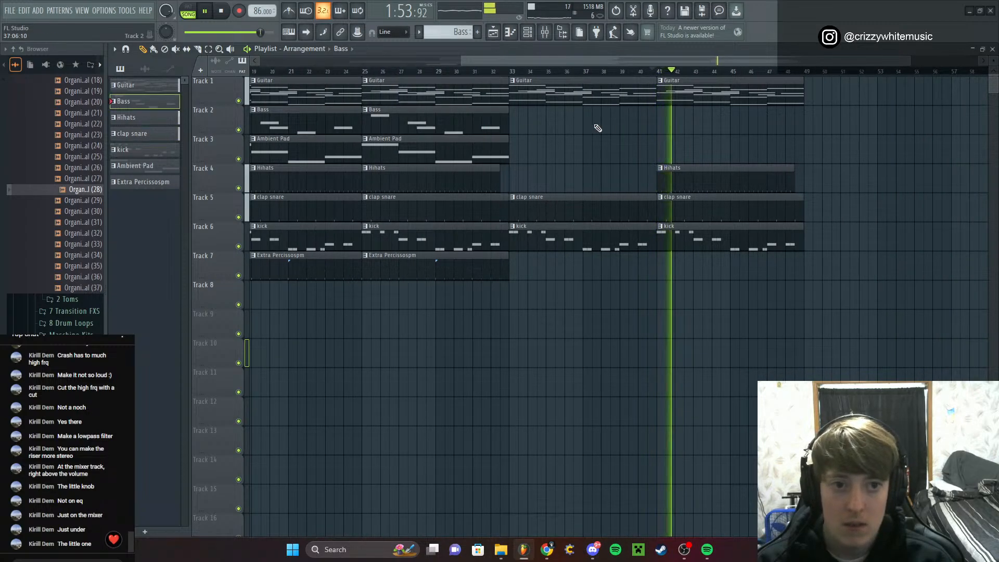
left_click(663, 122)
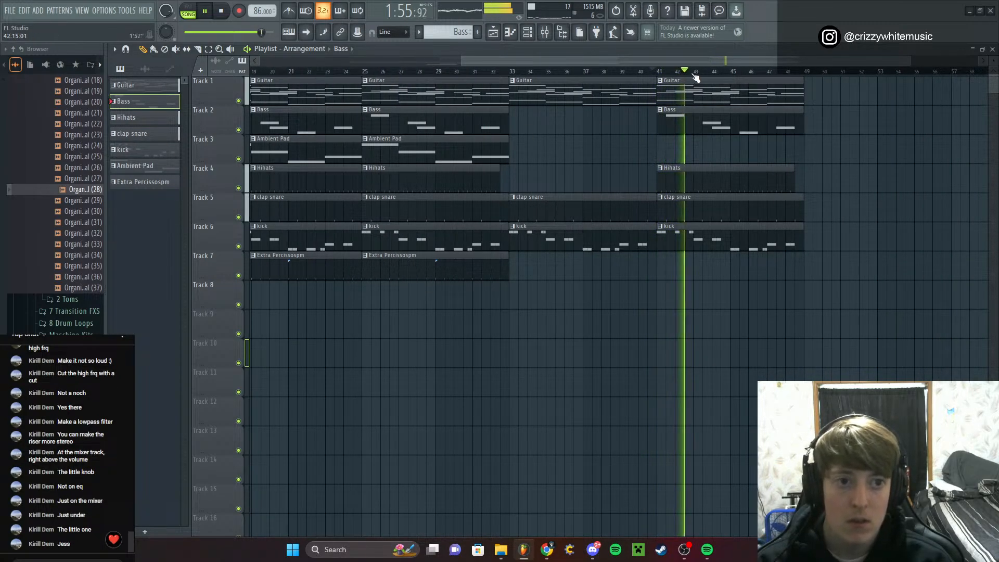
Copy the clips on Tracks 1–7 from bars 17 to 33 and paste them starting at bar 49
left_click_drag(323, 77, 437, 308)
left_click_drag(558, 61, 847, 133)
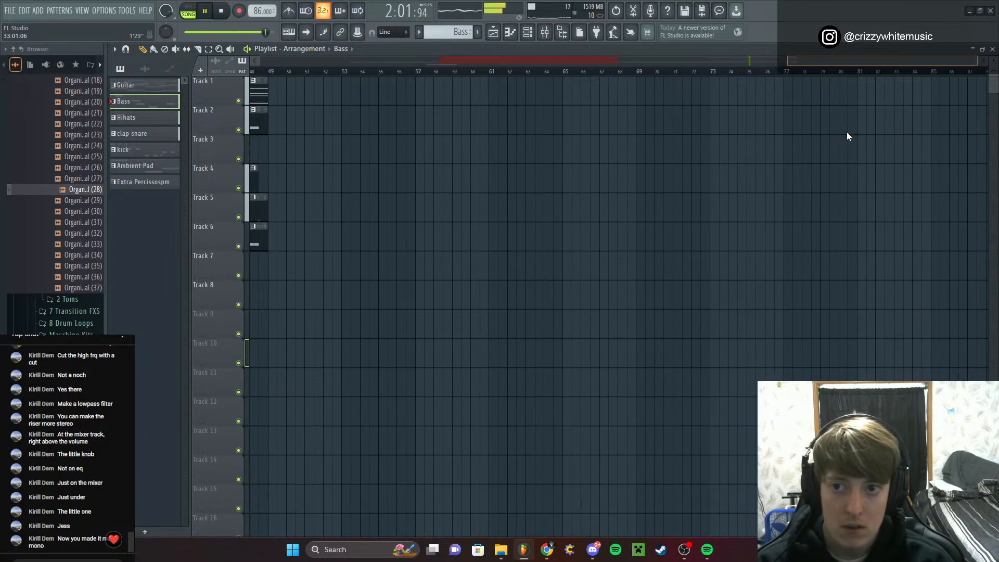
key("ctrl+v")
left_click_drag(272, 85, 295, 89)
left_click(696, 133)
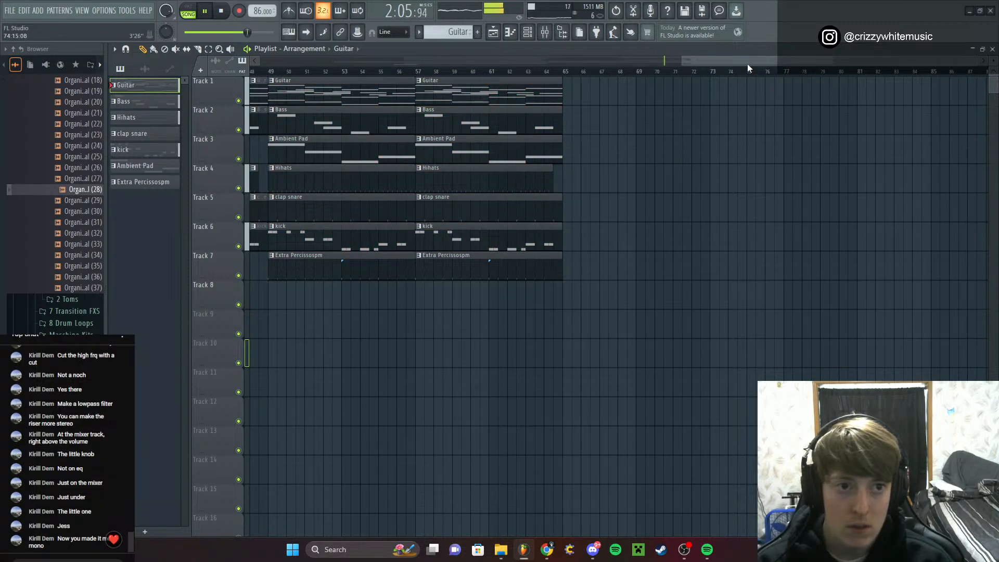
Delete the Hihats clip at bar 41 on Track 4 and stop playback
left_click_drag(747, 63, 587, 147)
right_click(498, 180)
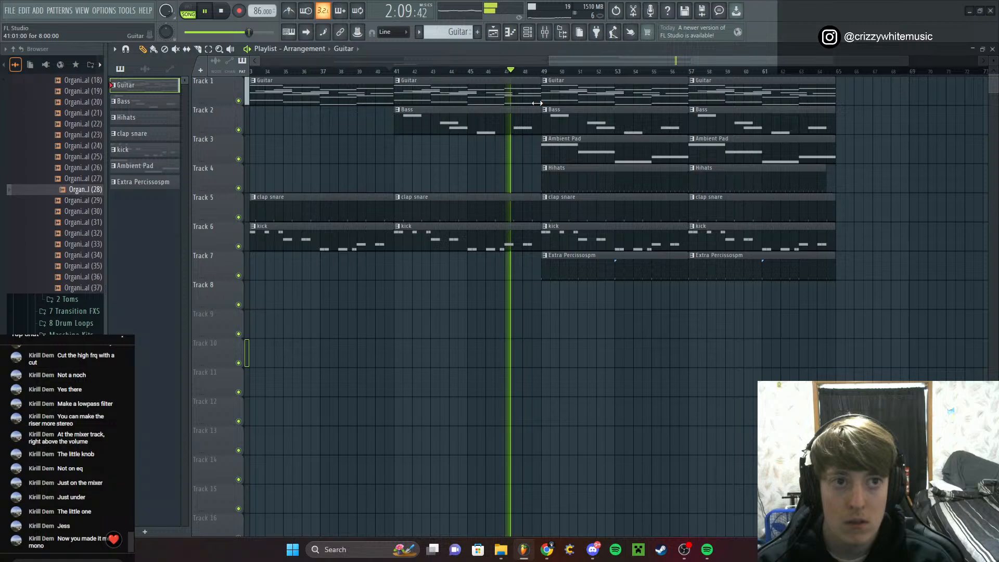
key("space")
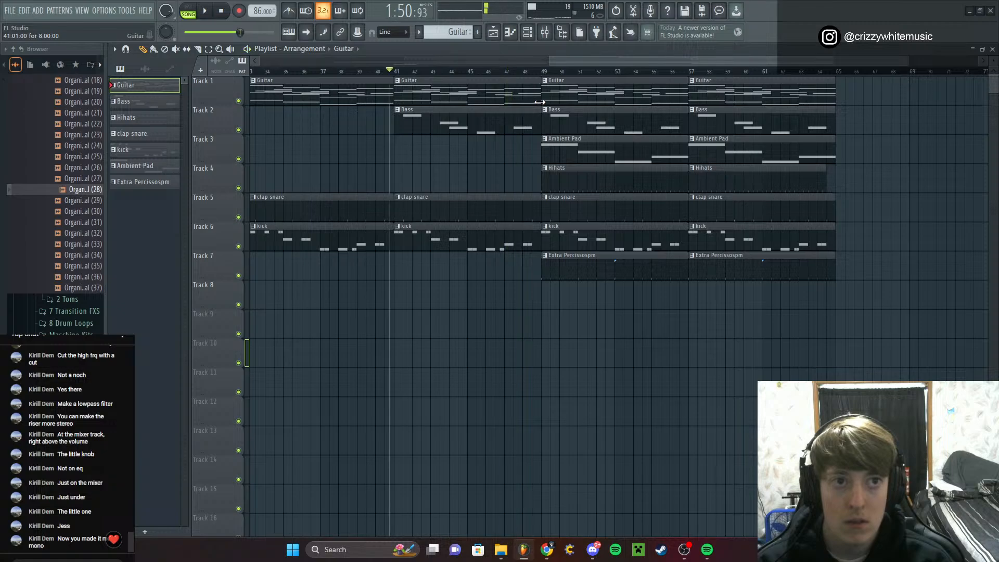
Widen the stereo separation of mixer Insert 7 to 42% separated while auditioning the cymbal transition into bar 17
left_click(546, 33)
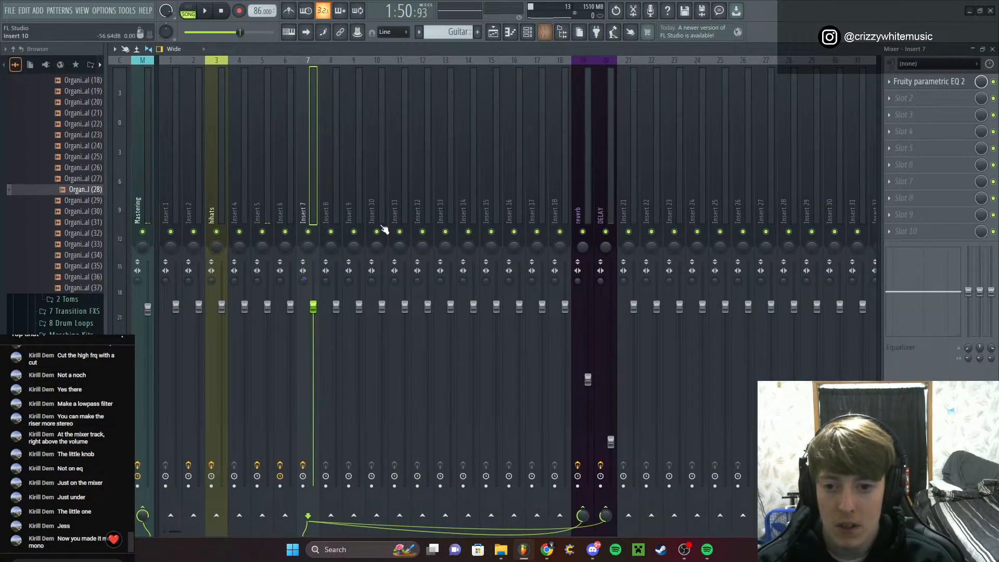
left_click_drag(303, 281, 303, 273)
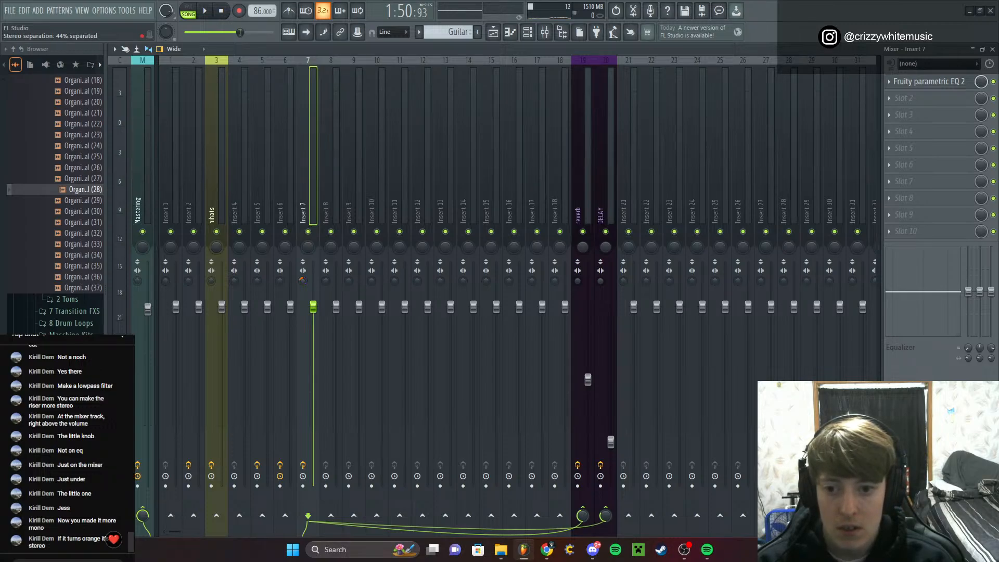
key("space")
left_click_drag(303, 281, 303, 285)
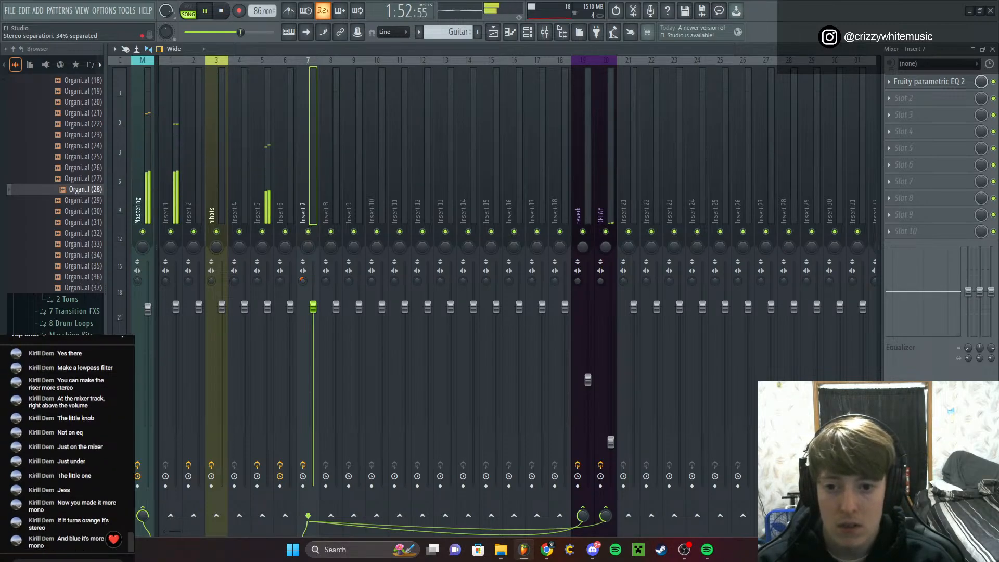
left_click(992, 49)
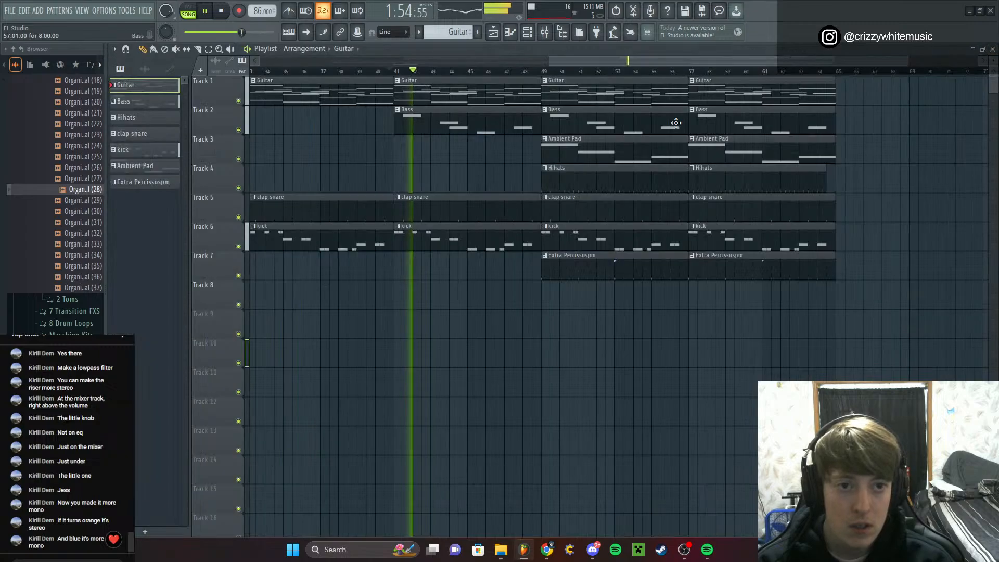
scroll(460, 188, "left", 3)
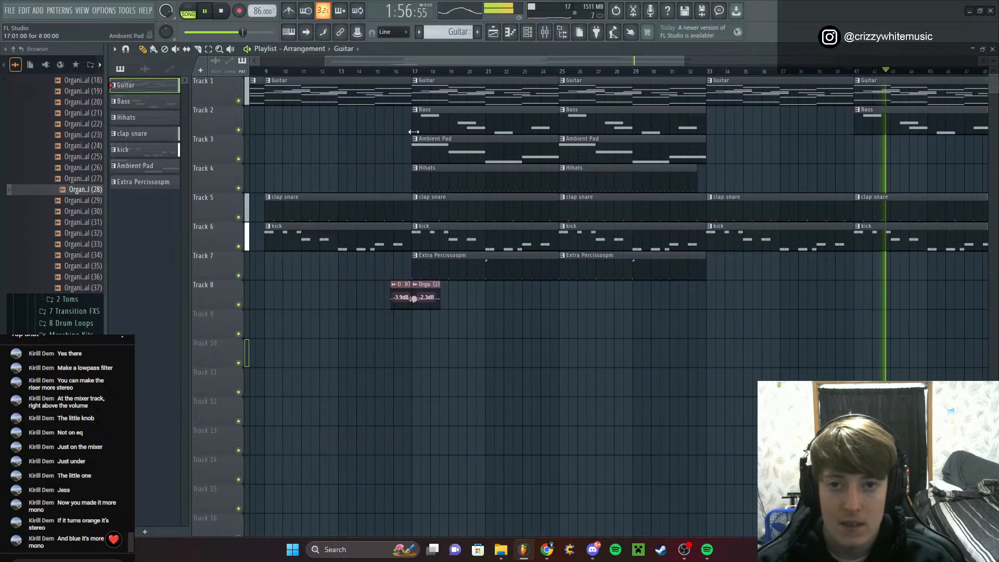
left_click(395, 71)
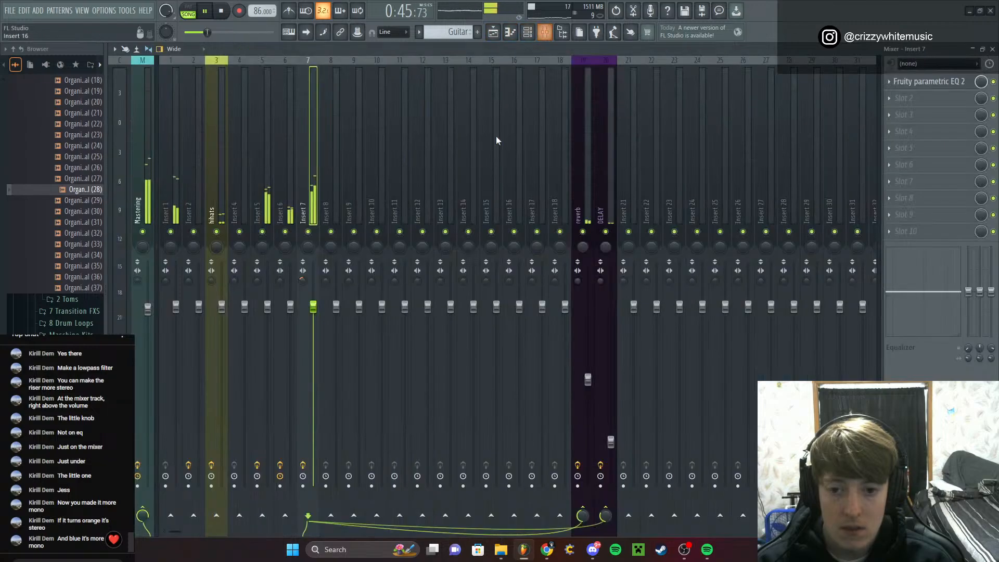
left_click(544, 32)
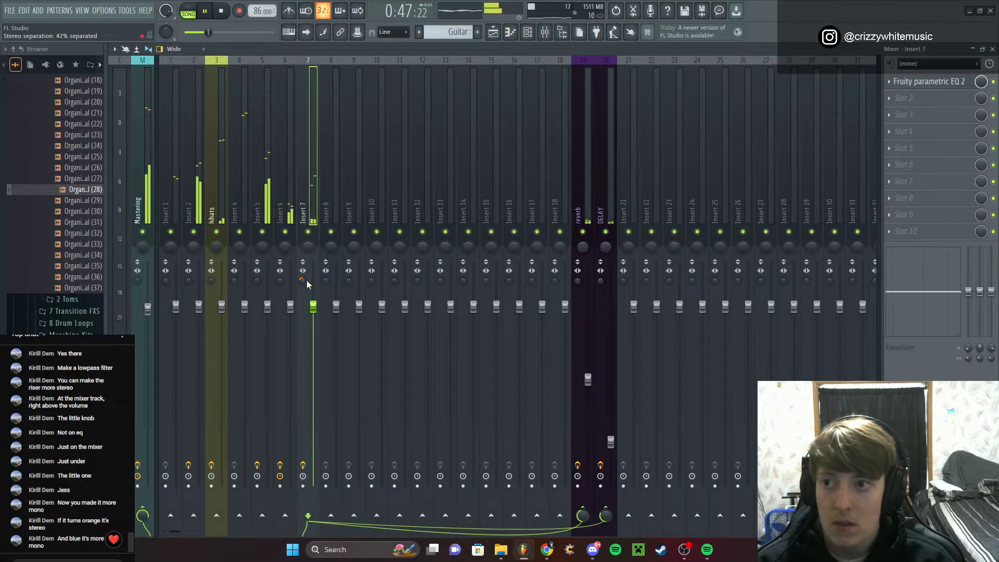
left_click(993, 50)
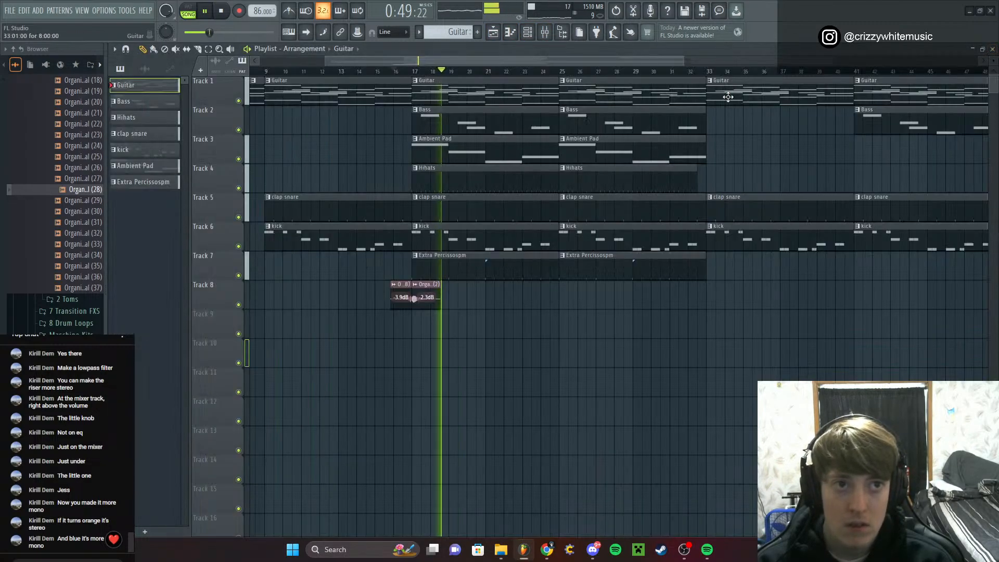
Play back the arrangement from just before bar 49
left_click_drag(521, 62, 791, 63)
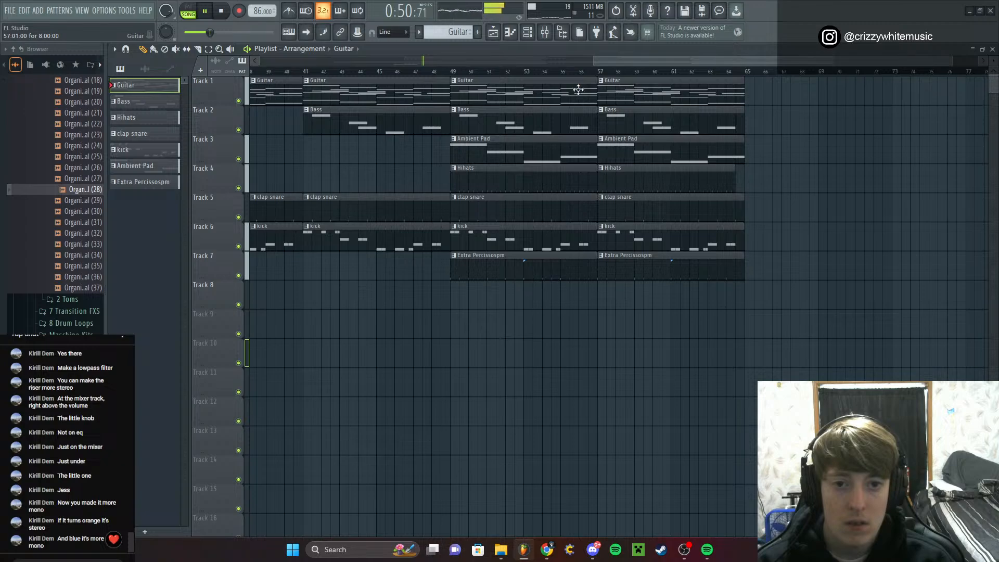
left_click(442, 71)
left_click_drag(707, 62, 529, 65)
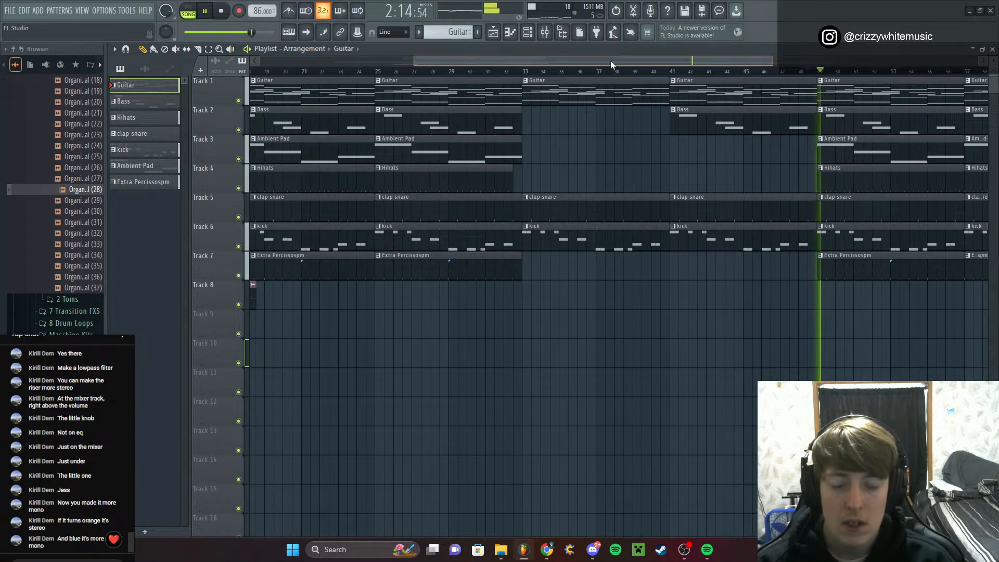
Copy the two Organic - Cymbal clips around bar 17 on Track 8 and paste them near bar 49
left_click_drag(613, 62, 517, 63)
scroll(419, 201, "up", 6)
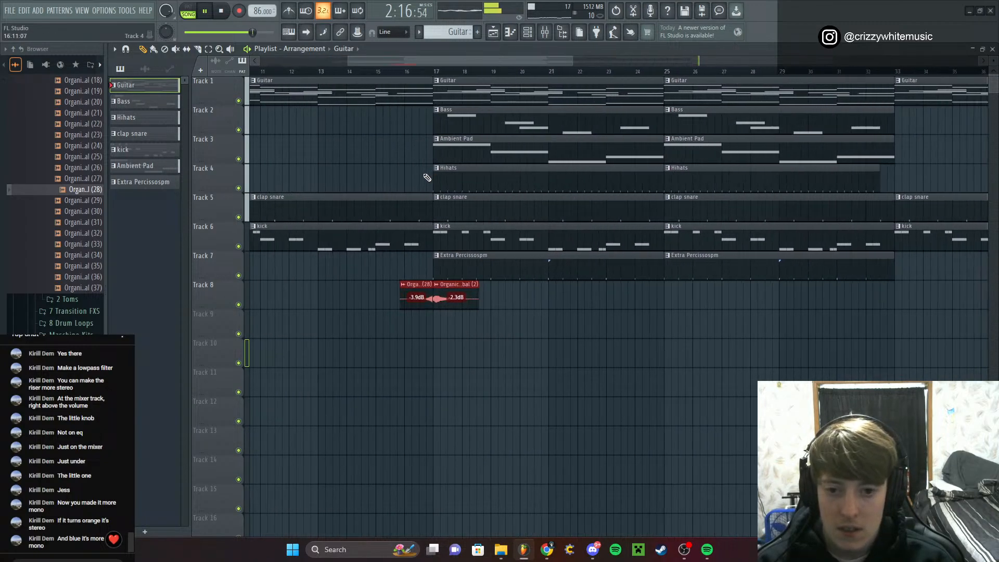
scroll(411, 141, "up", 4)
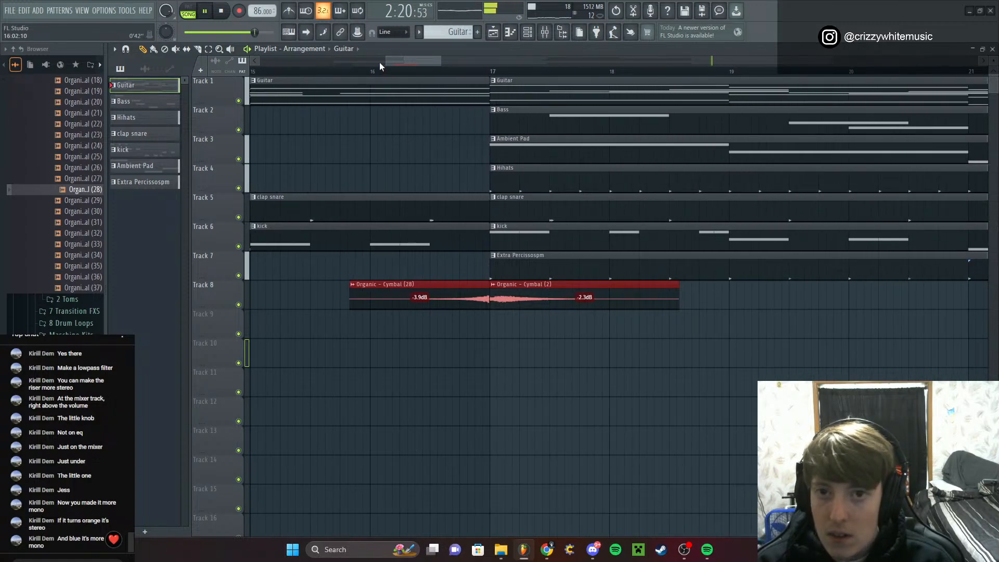
left_click_drag(390, 62, 698, 129)
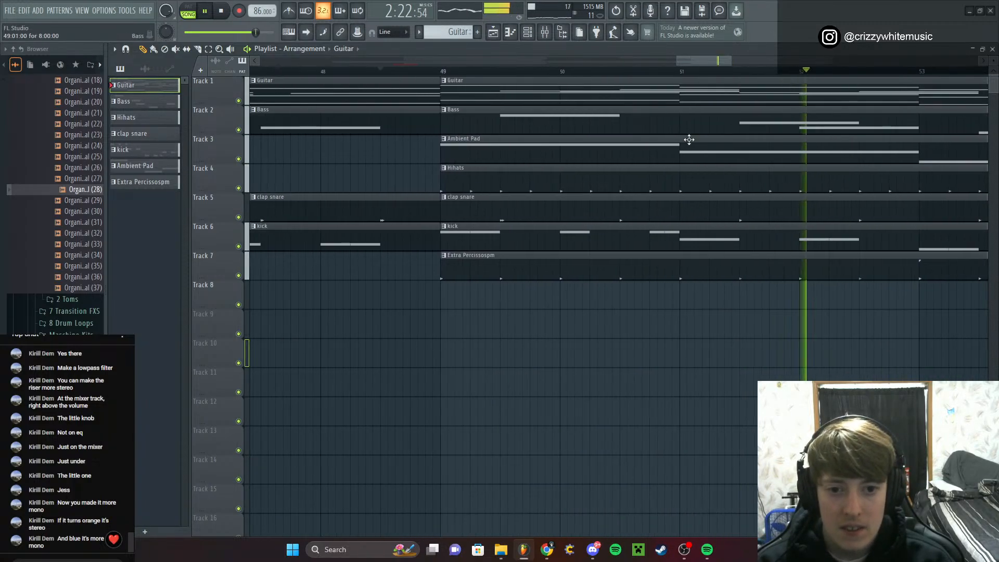
key("ctrl+v")
Align the pasted cymbal clips on Track 8 so that Organic - Cymbal (2) starts exactly at bar 49
left_click_drag(431, 284, 339, 284)
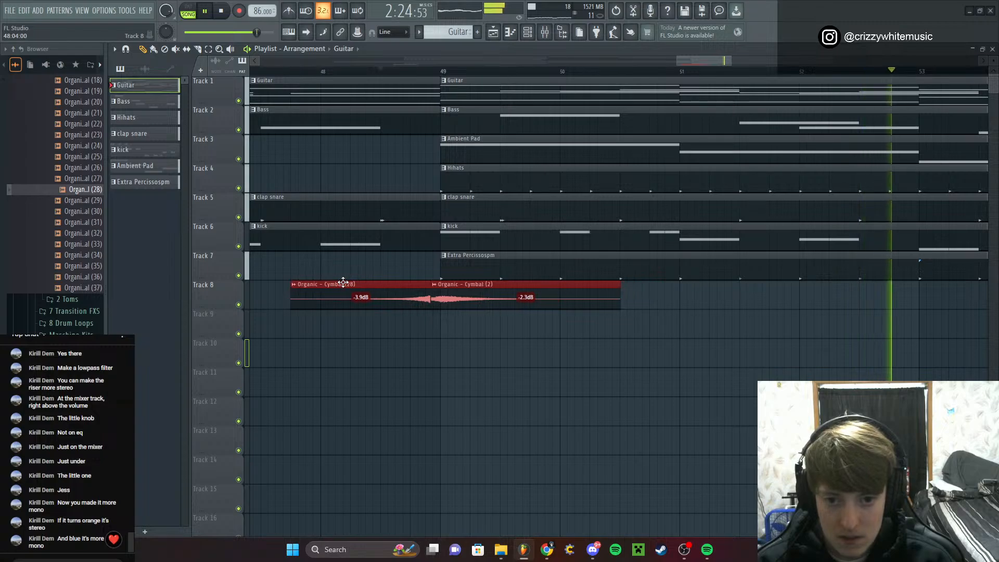
scroll(341, 285, "up", 8)
left_click_drag(513, 286, 571, 290)
scroll(577, 291, "down", 10)
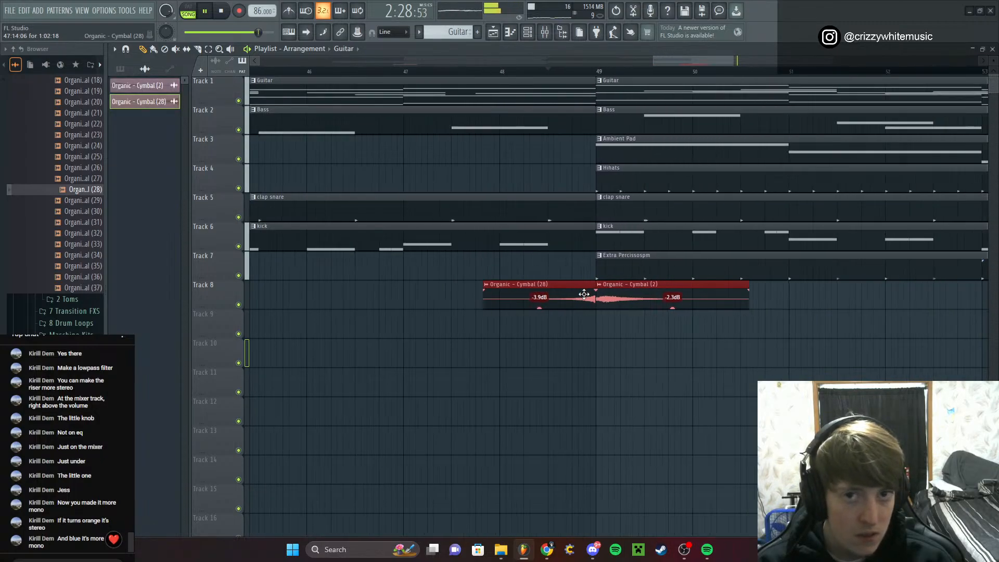
Add a Guitar clip at bar 65 on Track 1 and shorten it to end at bar 69
left_click_drag(786, 63, 837, 64)
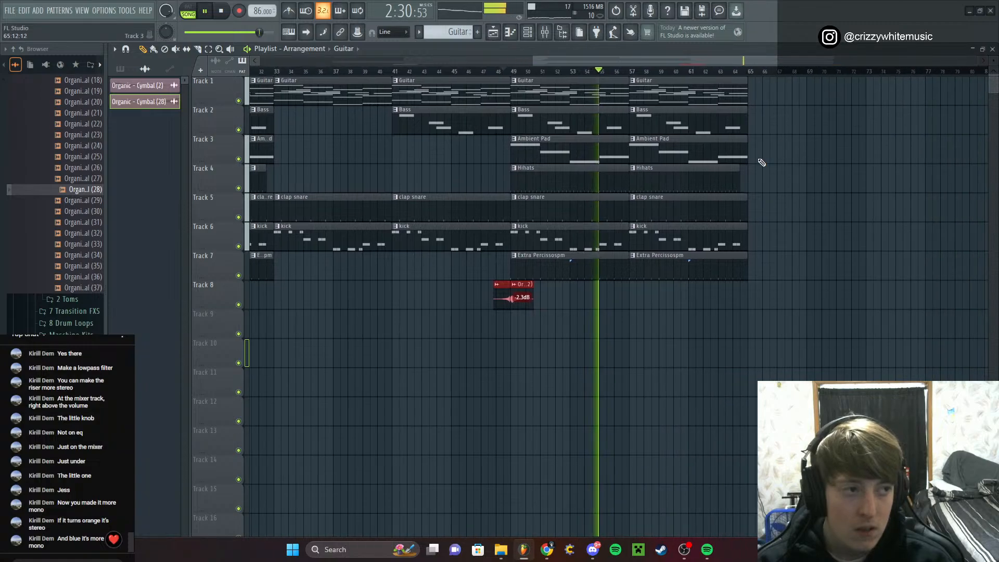
scroll(759, 156, "up", 5)
left_click(736, 95)
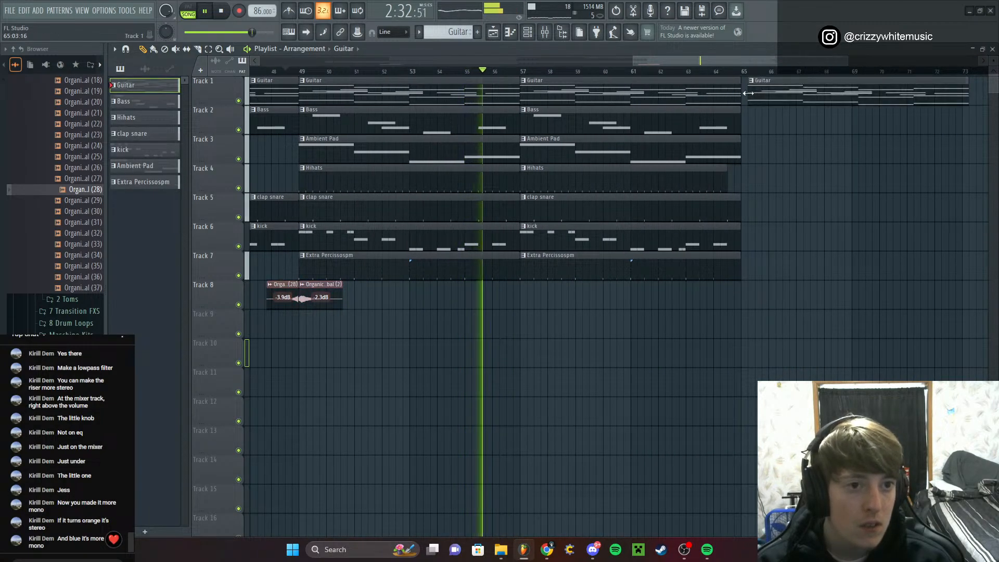
left_click(748, 97)
scroll(728, 80, "down", 3)
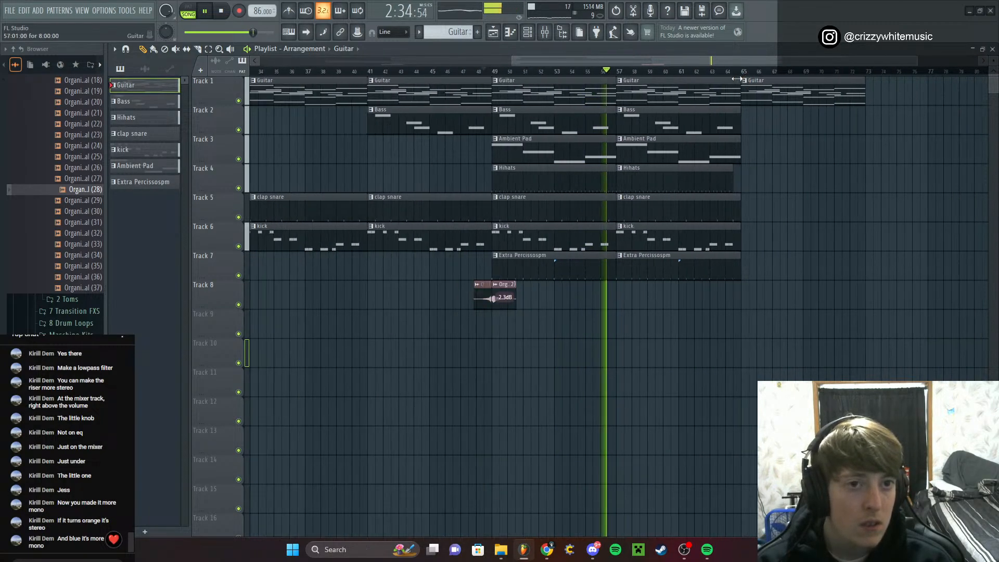
left_click_drag(858, 97, 799, 120)
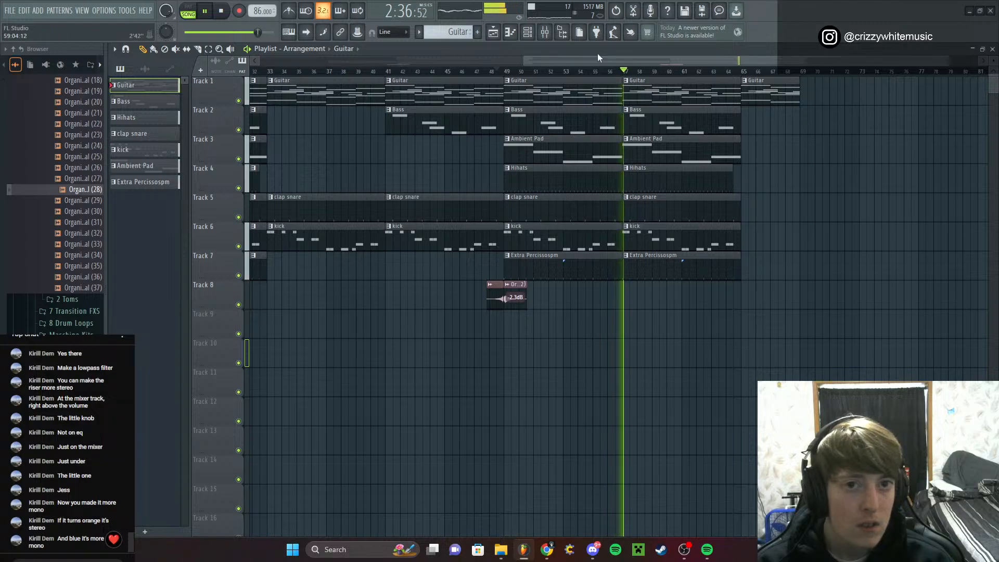
Create an automation clip for the Mastering track's volume and move it down to Track 12
left_click(544, 32)
left_click(142, 61)
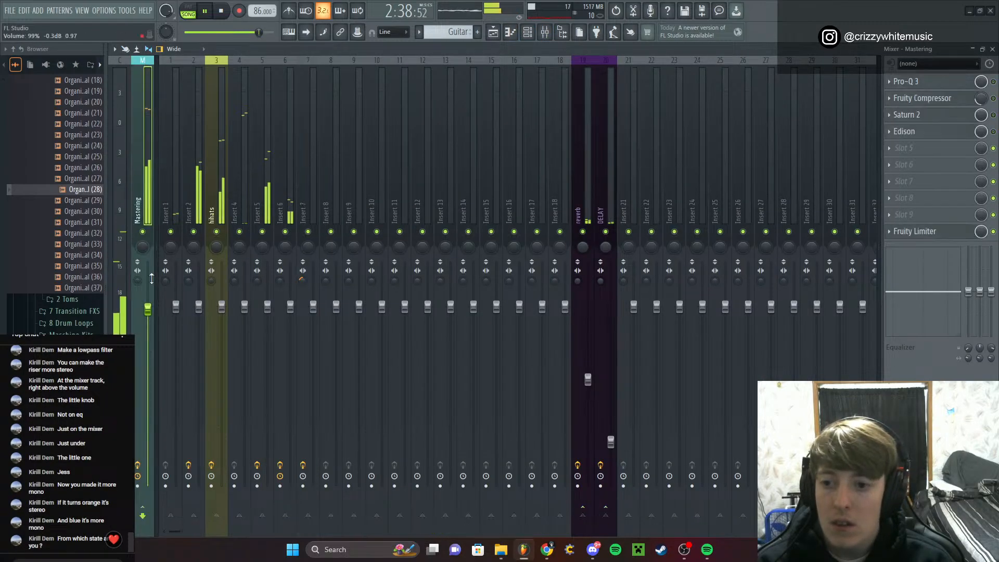
right_click(149, 312)
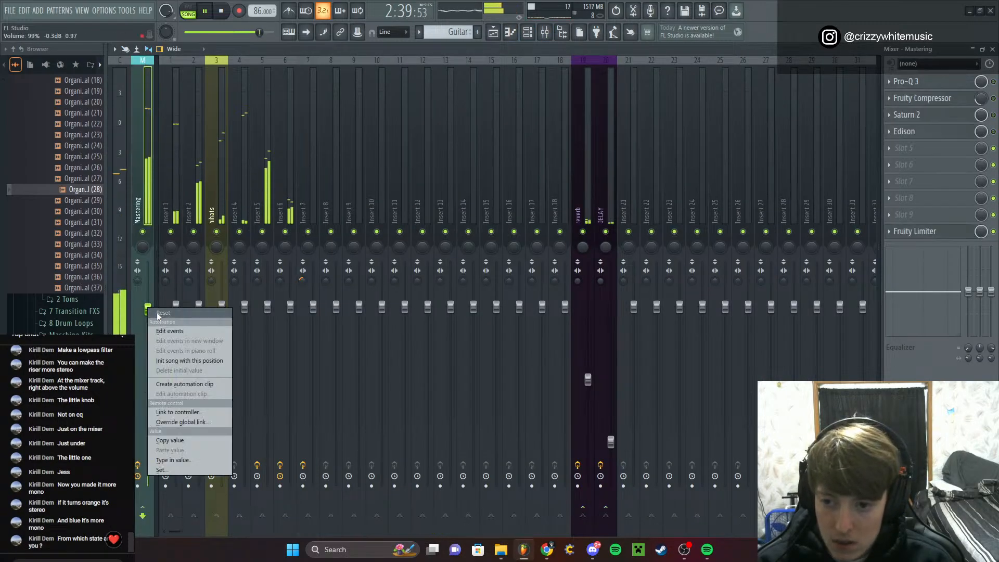
left_click(173, 380)
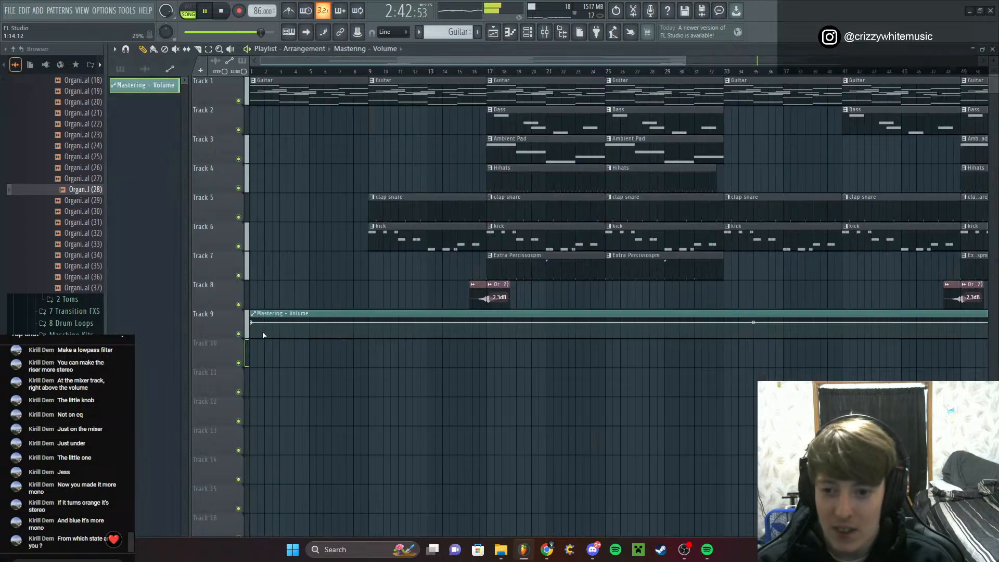
left_click_drag(280, 312, 247, 414)
scroll(297, 352, "down", 5)
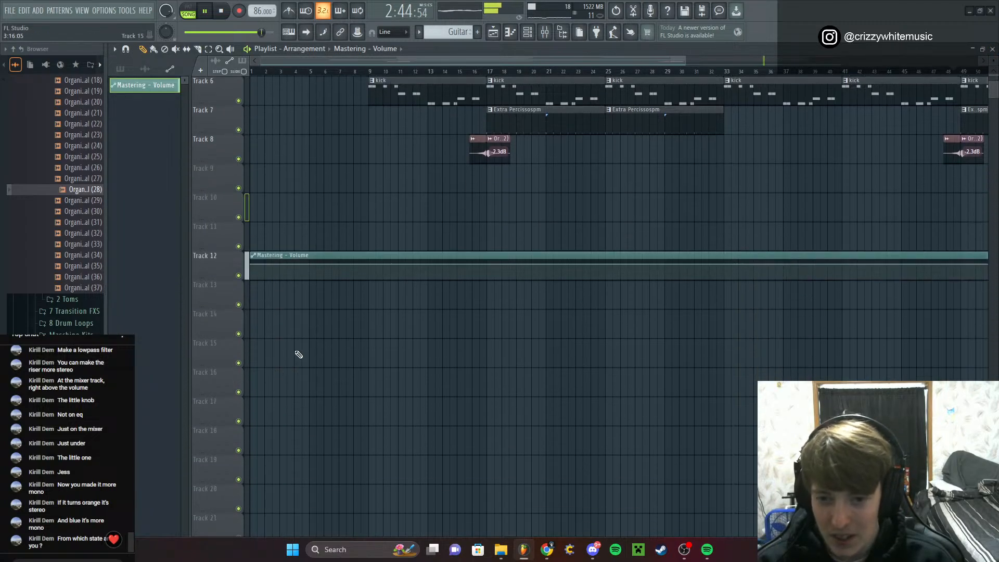
Shape a slightly curved fade-in in the Mastering volume automation, rising from zero at bar 1 until about bar 6
scroll(326, 324, "up", 4)
scroll(327, 324, "up", 2)
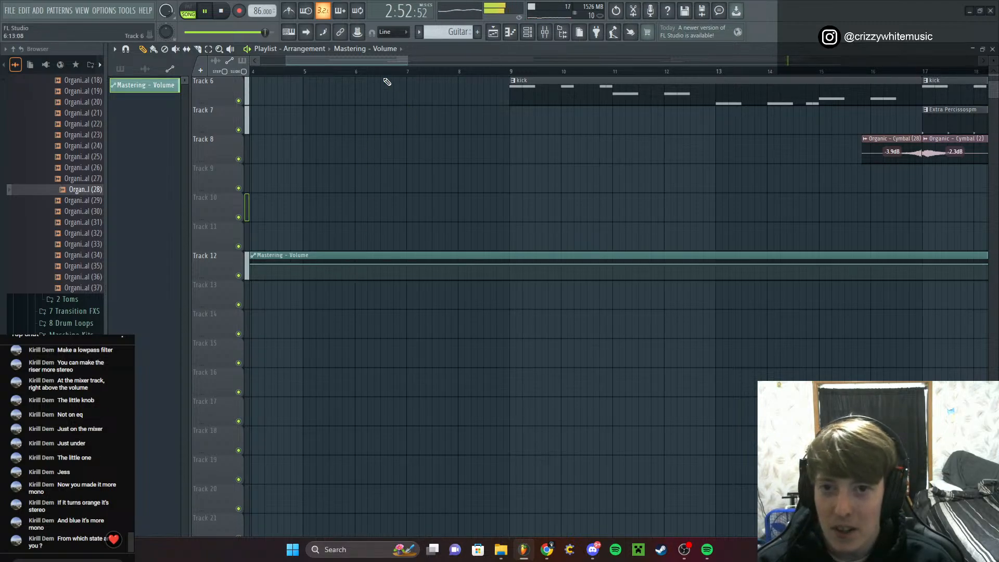
left_click_drag(348, 62, 307, 63)
left_click_drag(250, 264, 251, 286)
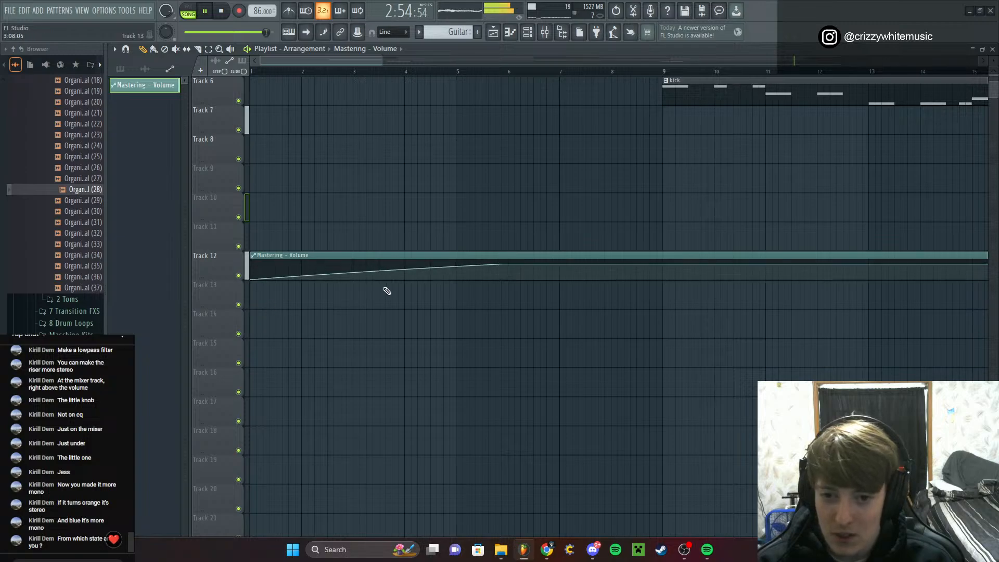
left_click_drag(376, 272, 377, 271)
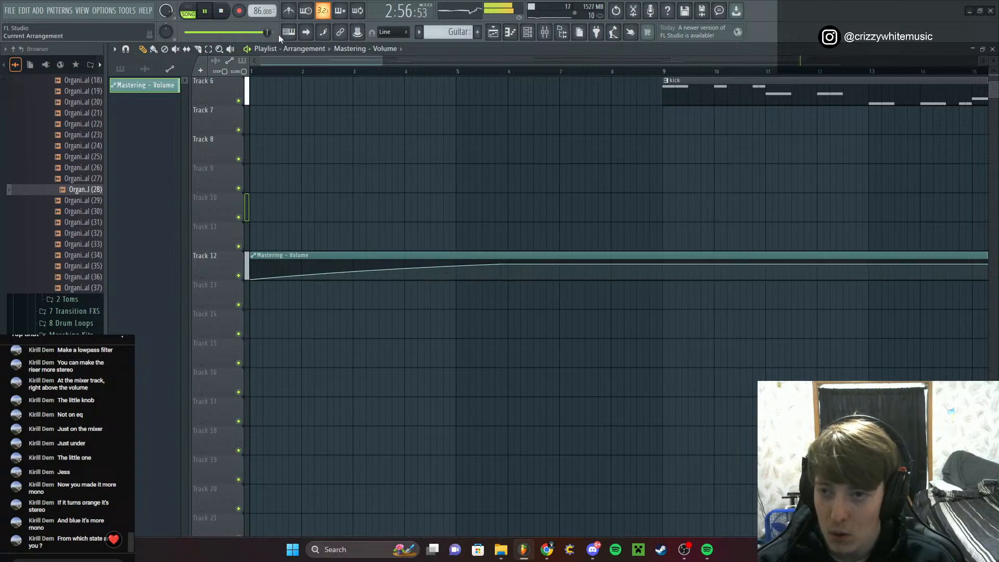
Play back the song's opening to check the volume fade-in
left_click(255, 71)
left_click(336, 72)
scroll(518, 204, "down", 4)
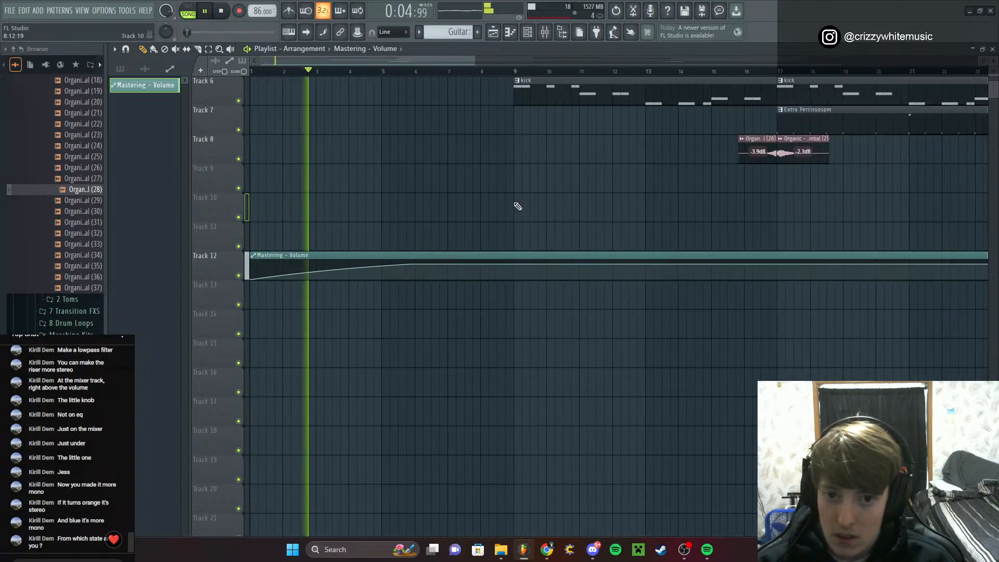
Create a fade-out in the Mastering volume automation, dropping from bar 65 to zero at bar 69
left_click_drag(435, 61, 775, 174)
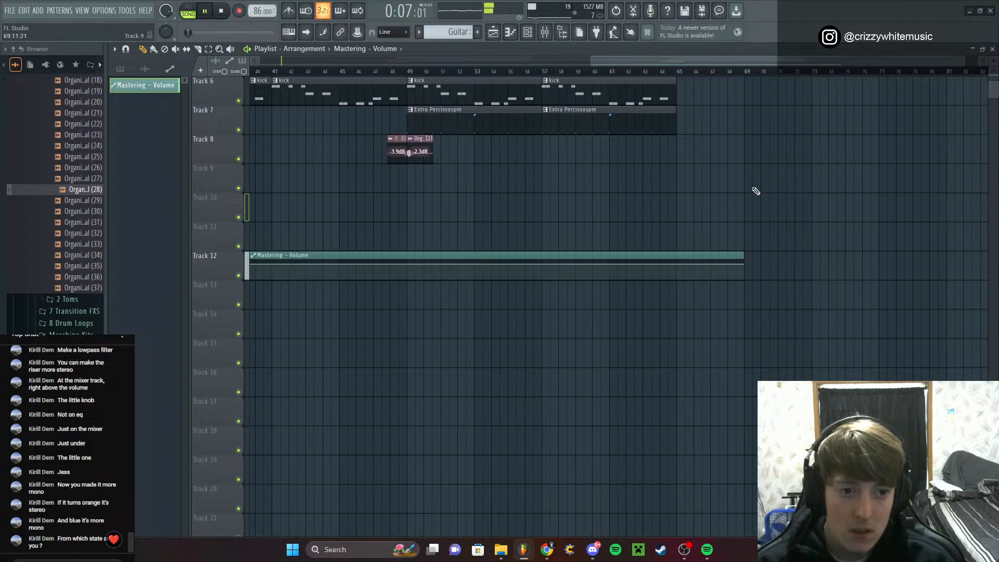
scroll(663, 253, "up", 4)
scroll(663, 252, "up", 3)
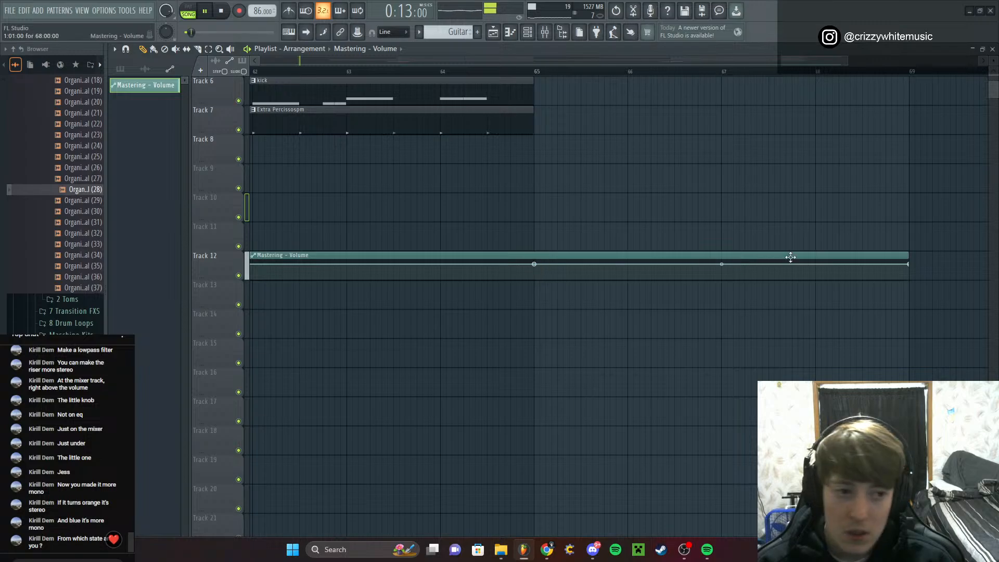
left_click_drag(910, 266, 909, 280)
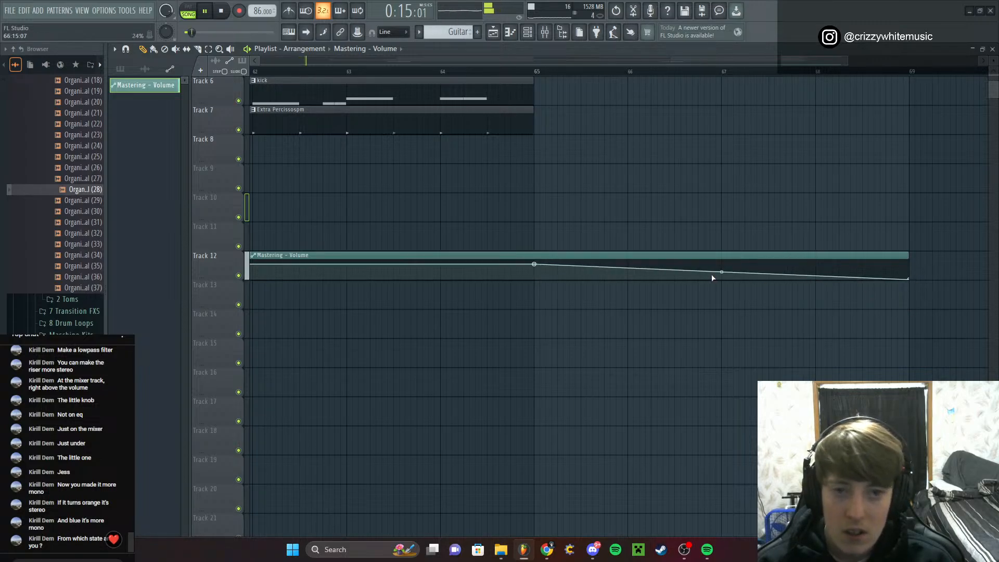
Stop playback and save the project as 86bpm Am Rock Beat in the stems folder
key("space")
left_click(9, 10)
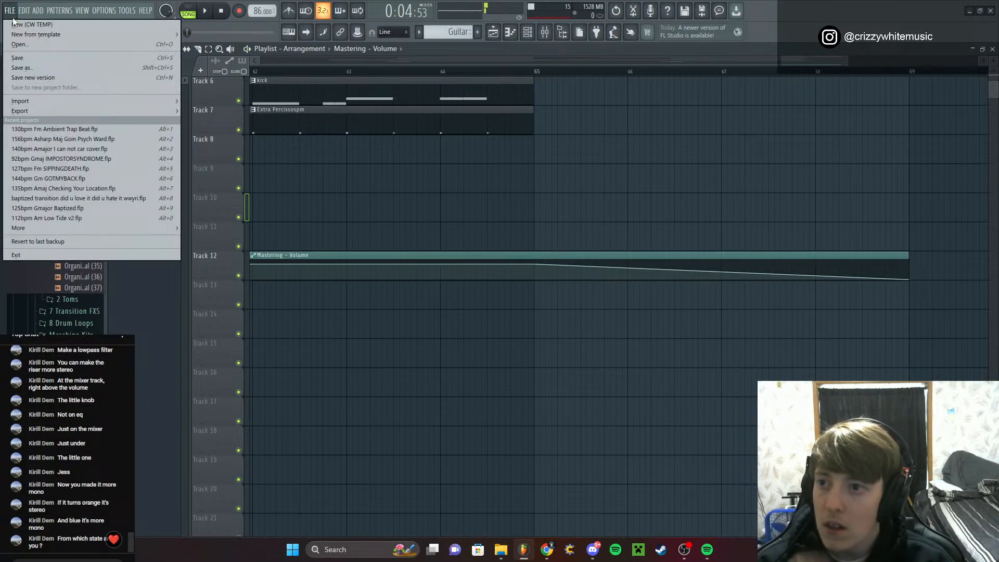
left_click(24, 61)
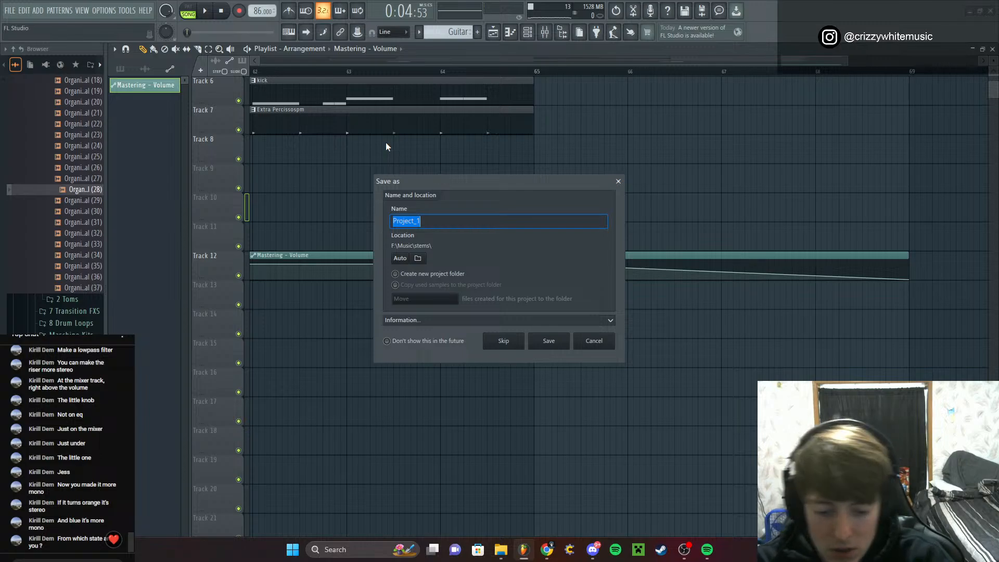
type("86bp")
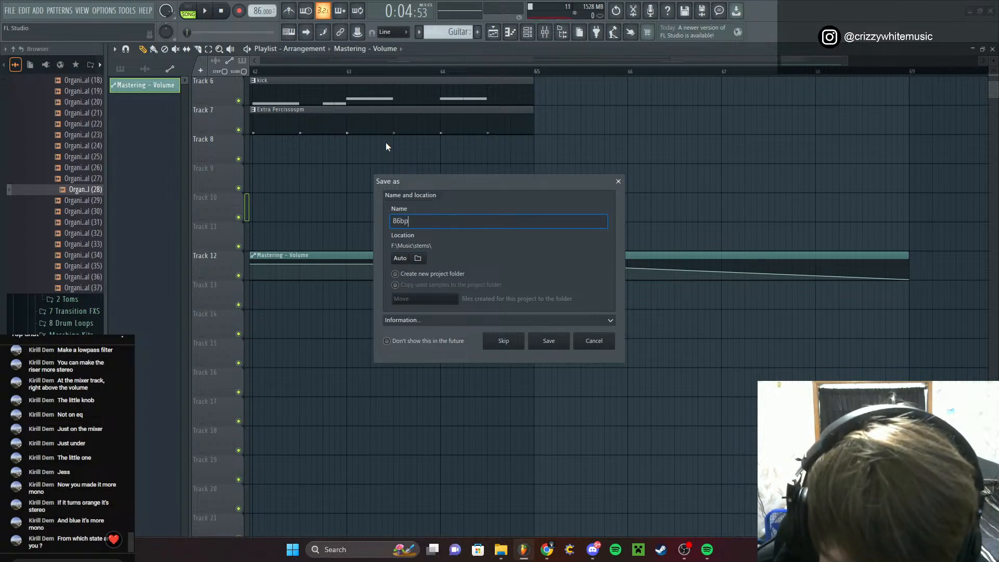
type("m Am ")
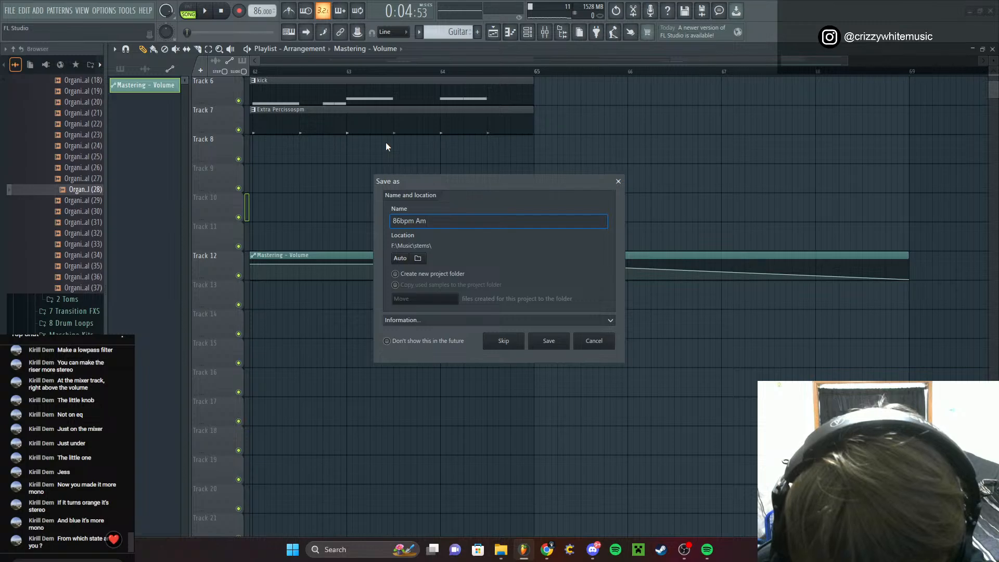
type("Rock Beat")
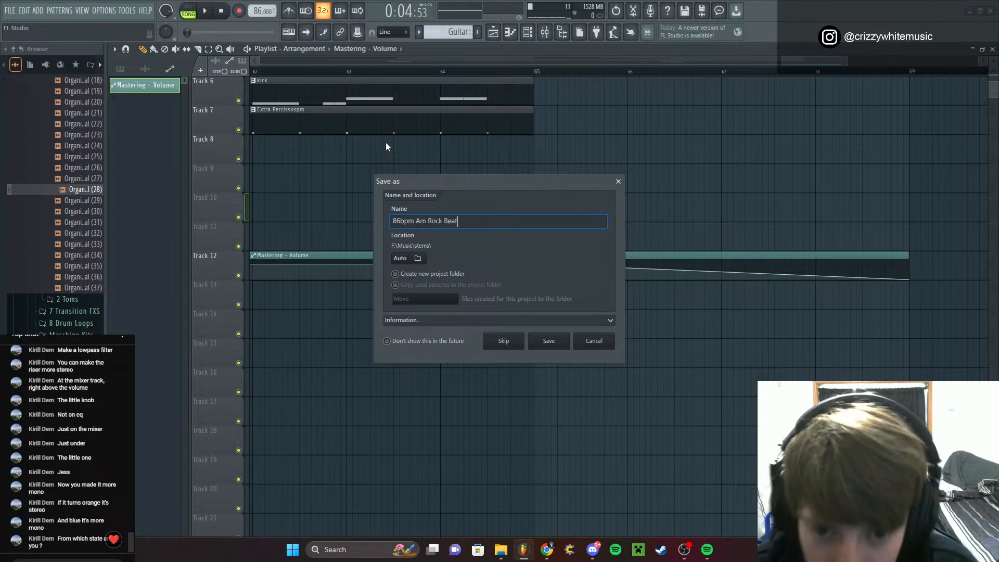
left_click(551, 342)
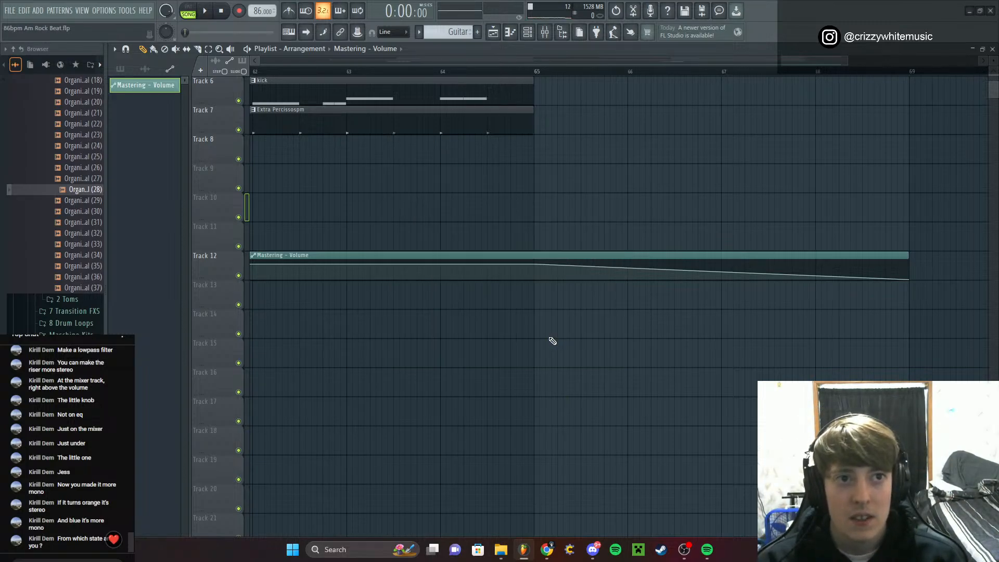
Look through the saved project files in the stems folder for an earlier song to open
left_click_drag(817, 63, 187, 78)
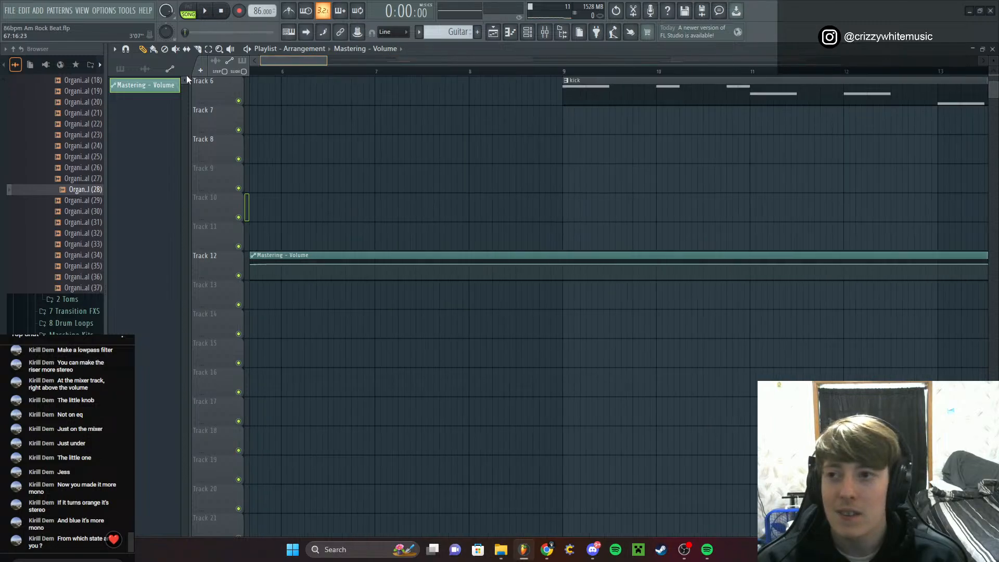
left_click(9, 12)
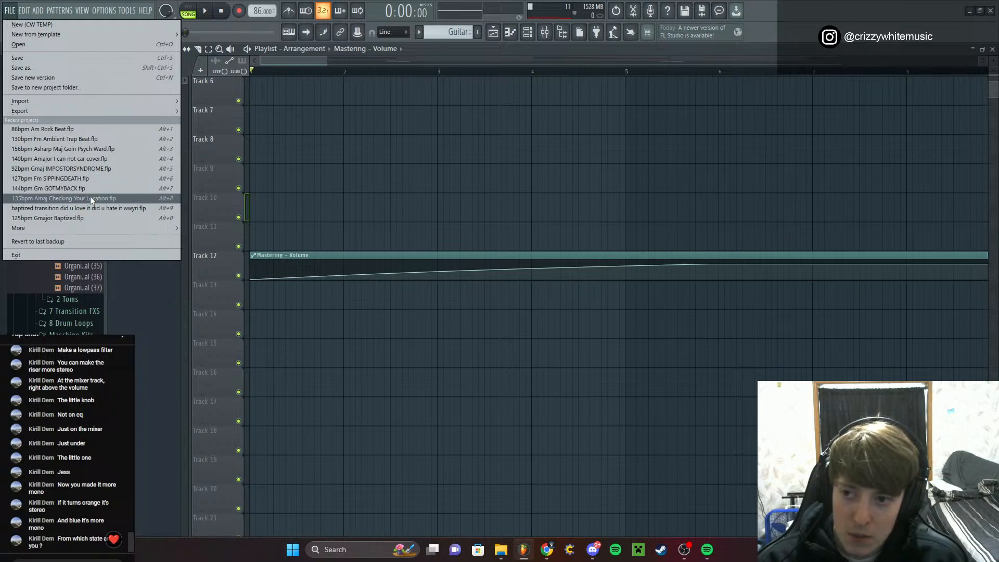
left_click(58, 43)
scroll(377, 178, "down", 3)
scroll(376, 178, "down", 2)
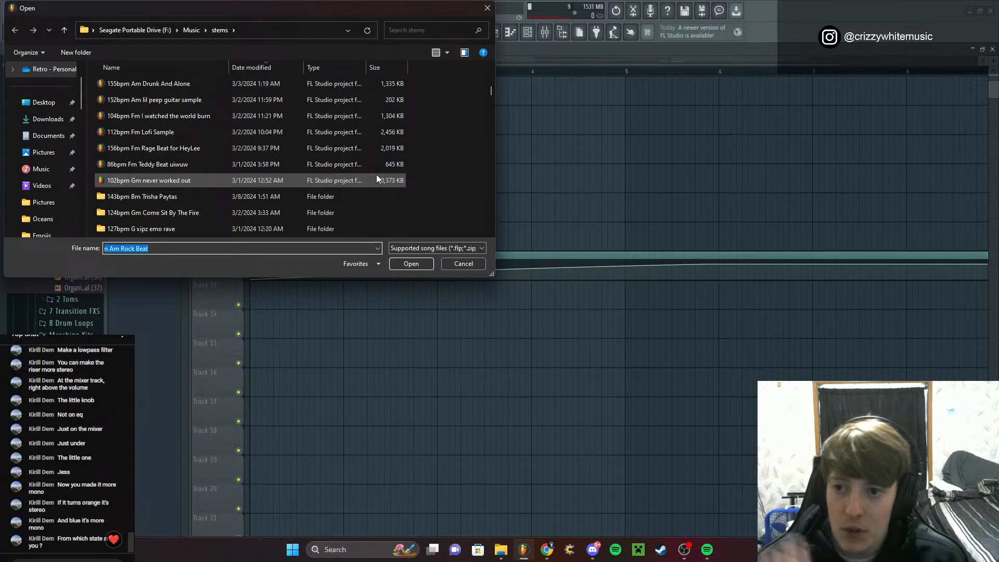
scroll(377, 174, "up", 4)
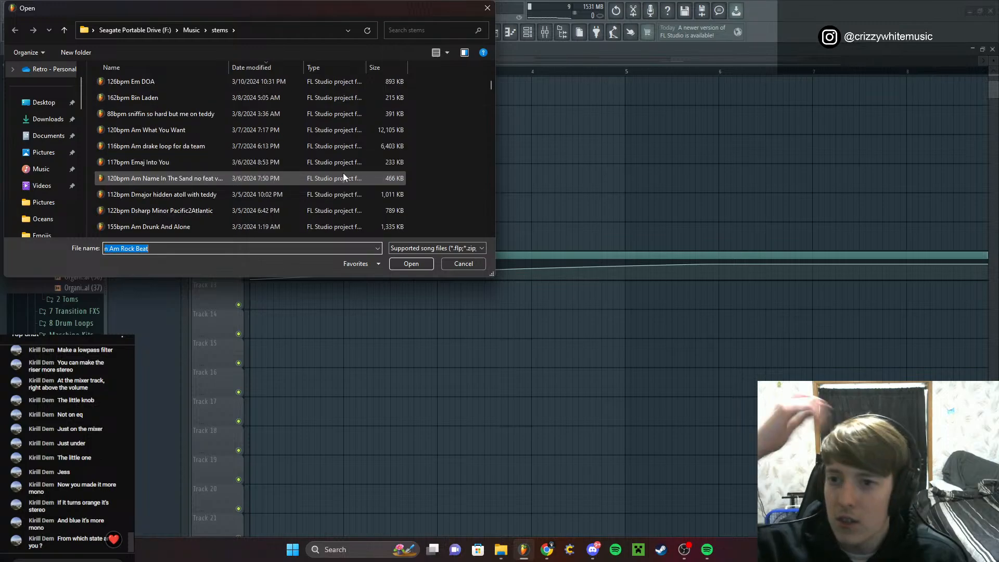
scroll(270, 145, "up", 3)
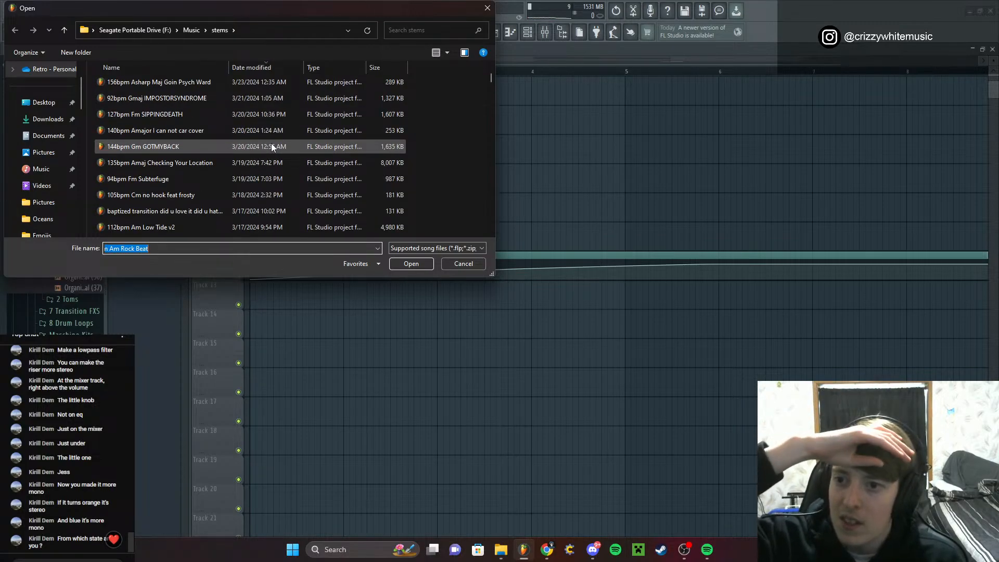
scroll(271, 147, "down", 1)
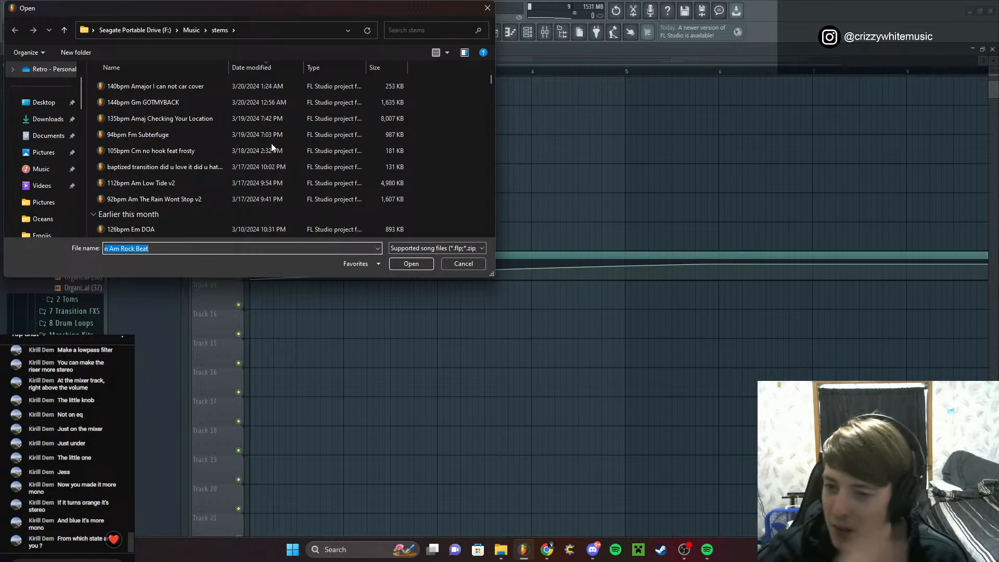
scroll(282, 144, "down", 2)
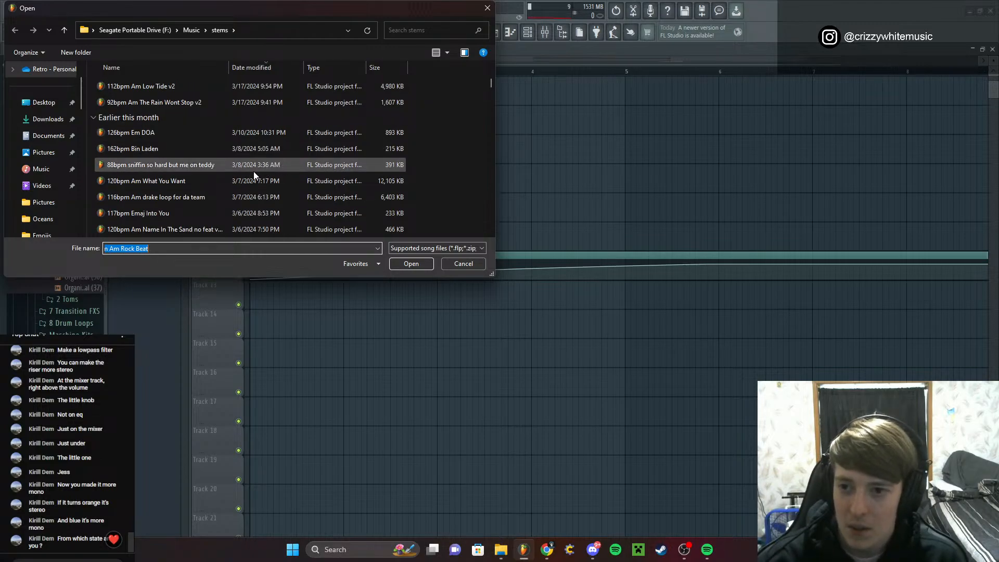
scroll(250, 173, "down", 1)
scroll(134, 197, "up", 4)
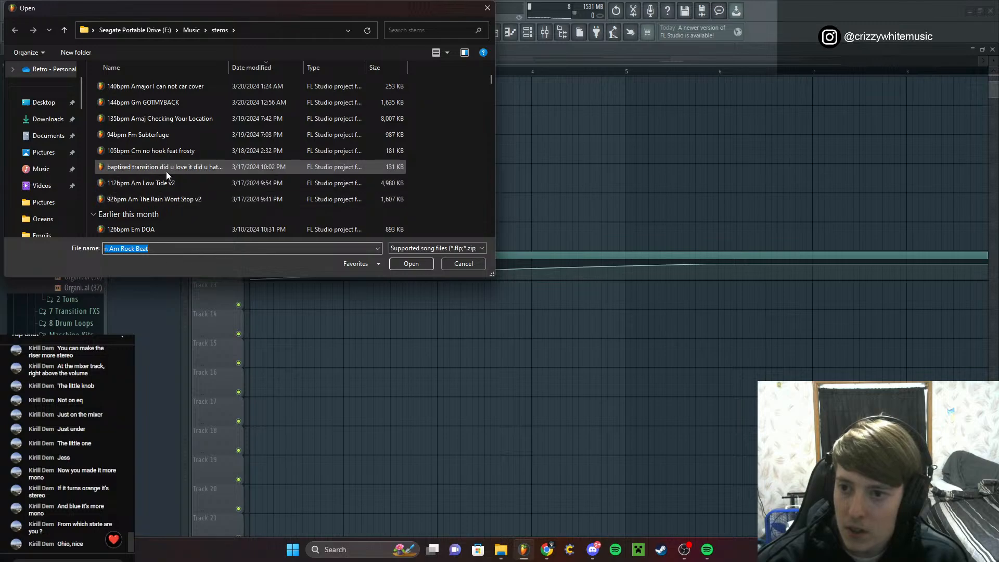
scroll(177, 206, "down", 1)
scroll(180, 172, "down", 2)
scroll(181, 149, "down", 4)
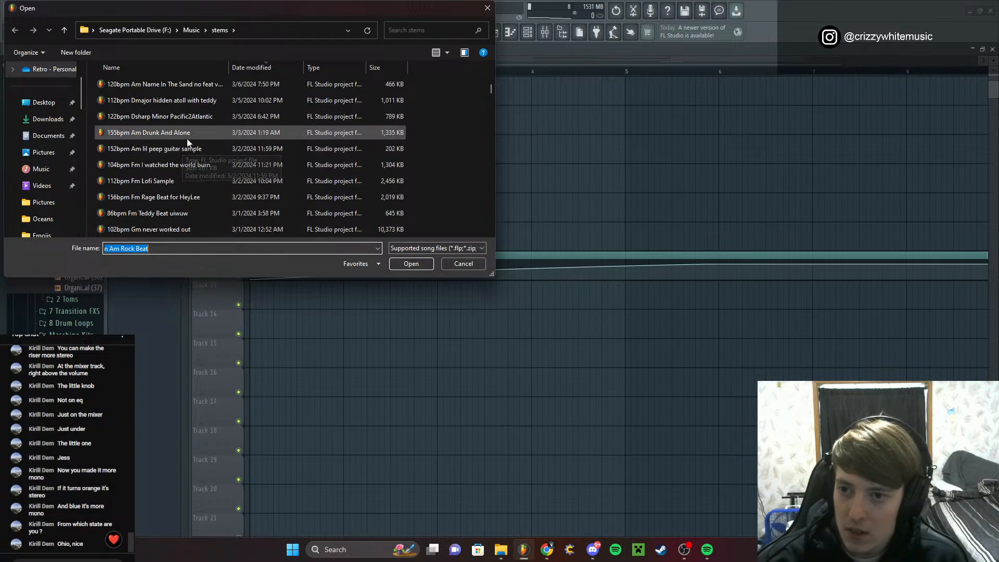
scroll(181, 135, "down", 3)
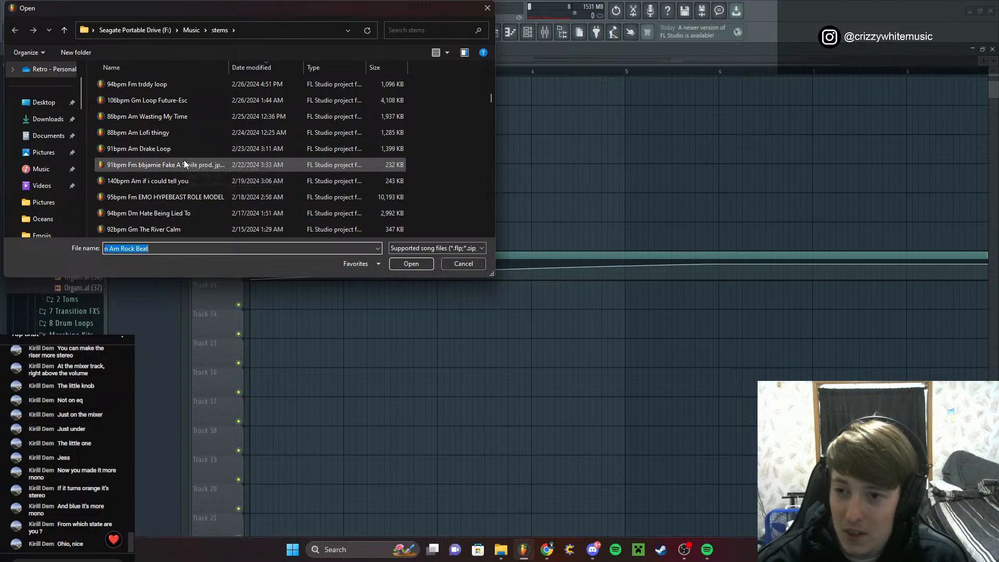
scroll(184, 163, "down", 1)
scroll(185, 165, "down", 8)
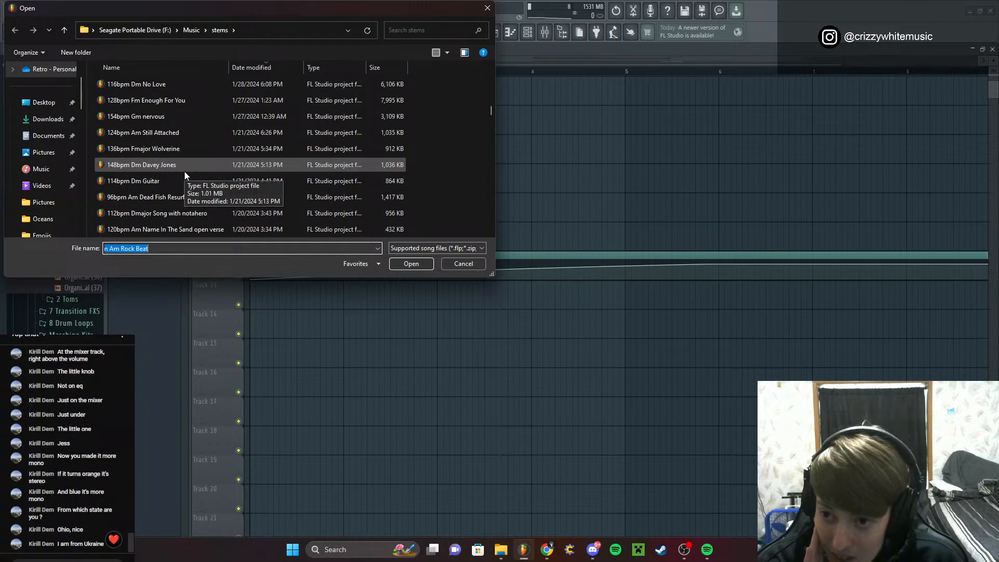
scroll(184, 171, "down", 1)
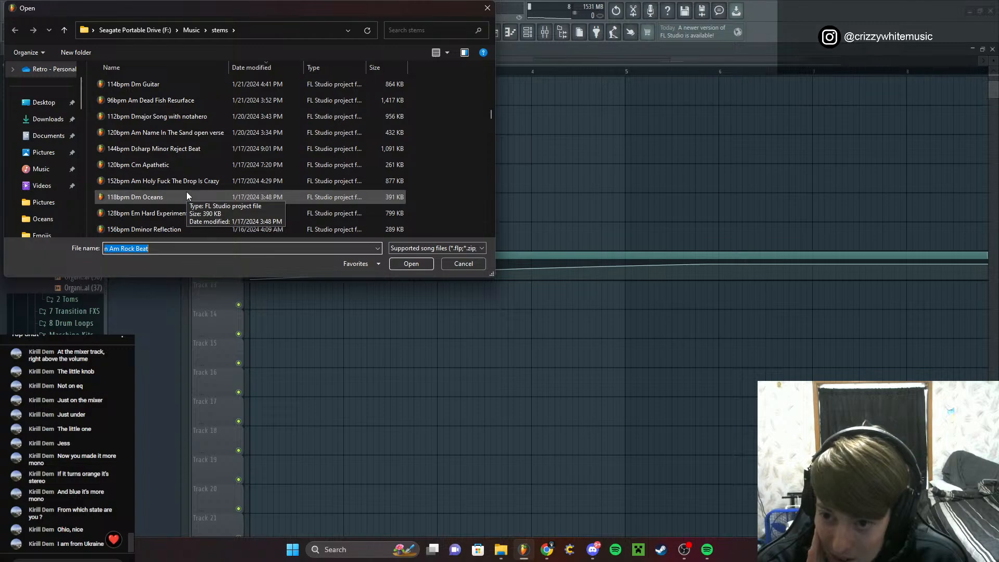
scroll(187, 191, "down", 3)
scroll(187, 192, "down", 5)
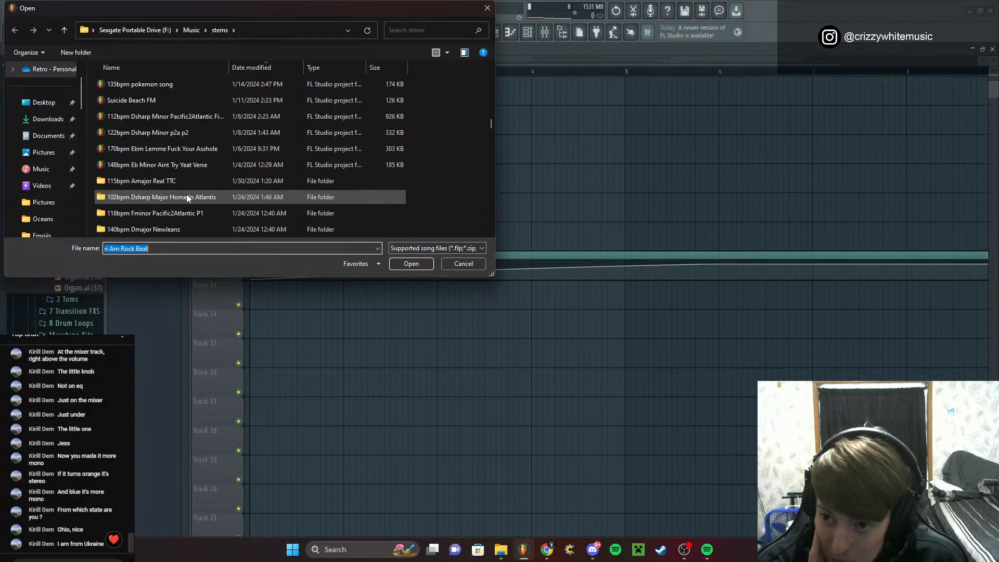
scroll(187, 194, "up", 6)
scroll(187, 195, "up", 10)
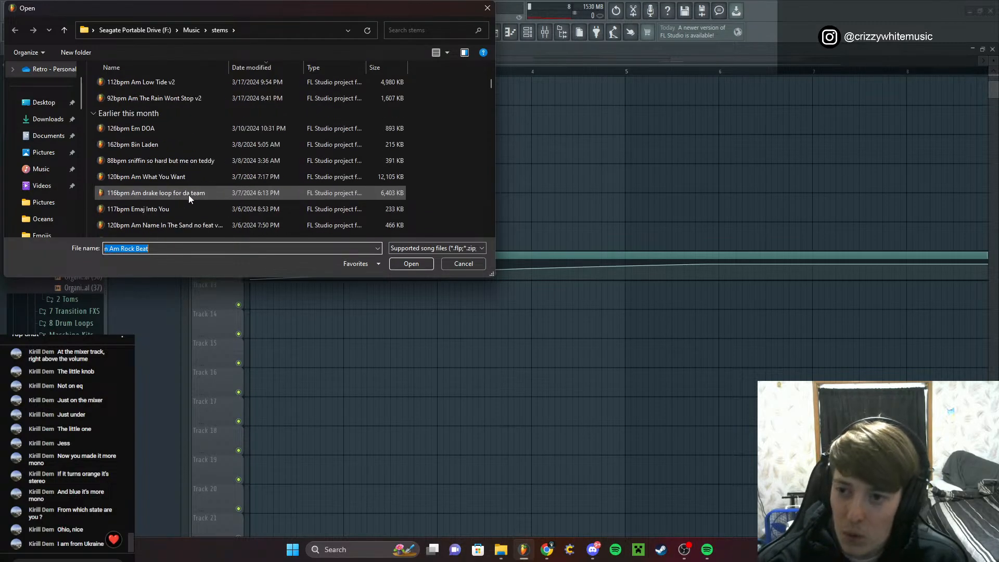
scroll(188, 194, "down", 5)
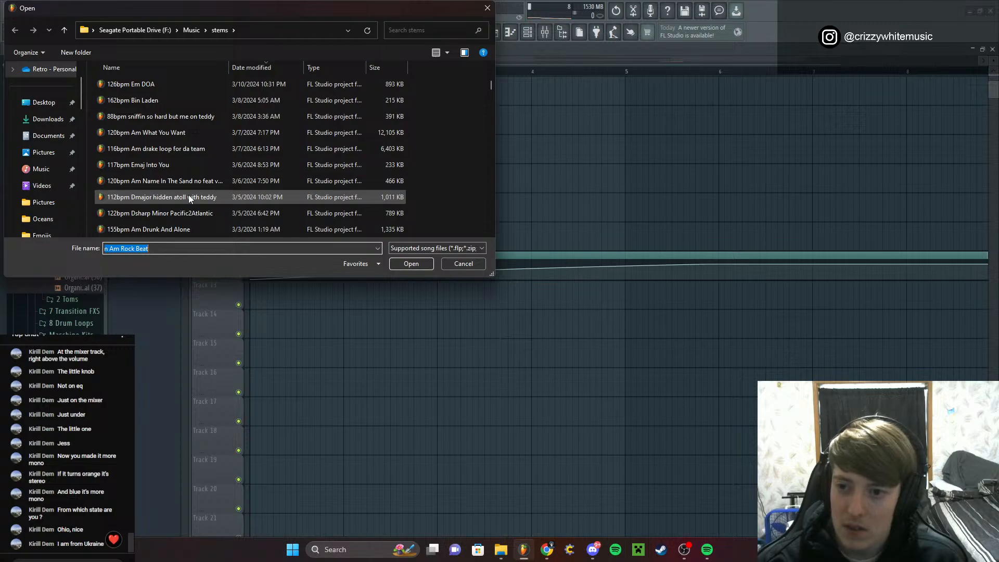
scroll(188, 195, "down", 8)
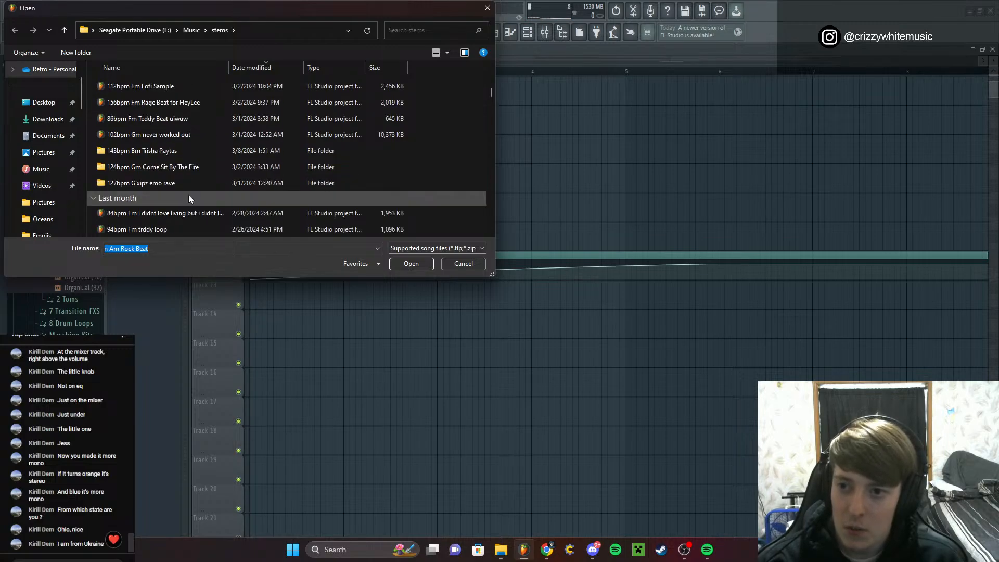
scroll(188, 194, "down", 4)
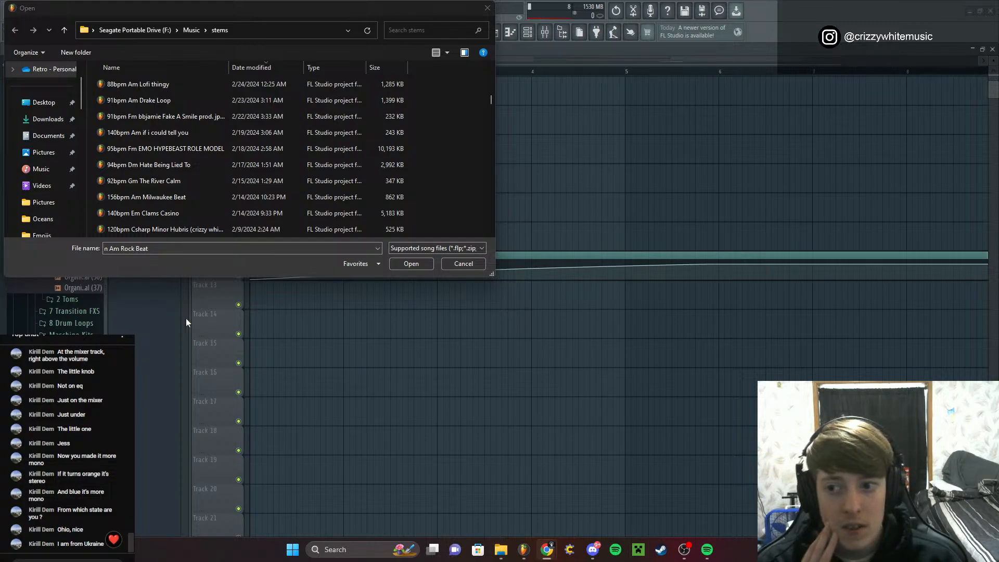
Open the project 126bpm Em DOA from the stems folder
scroll(241, 214, "up", 5)
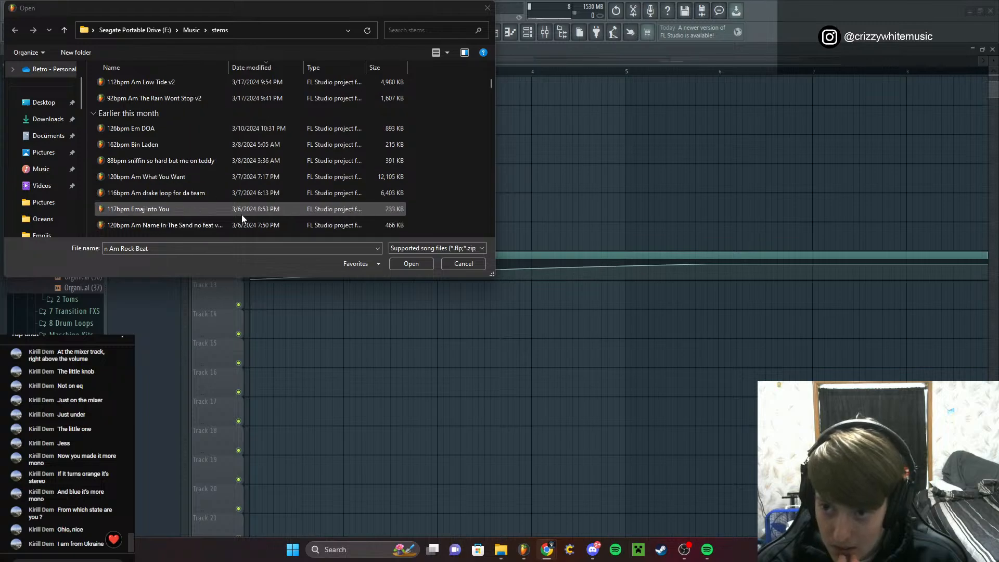
scroll(241, 214, "down", 2)
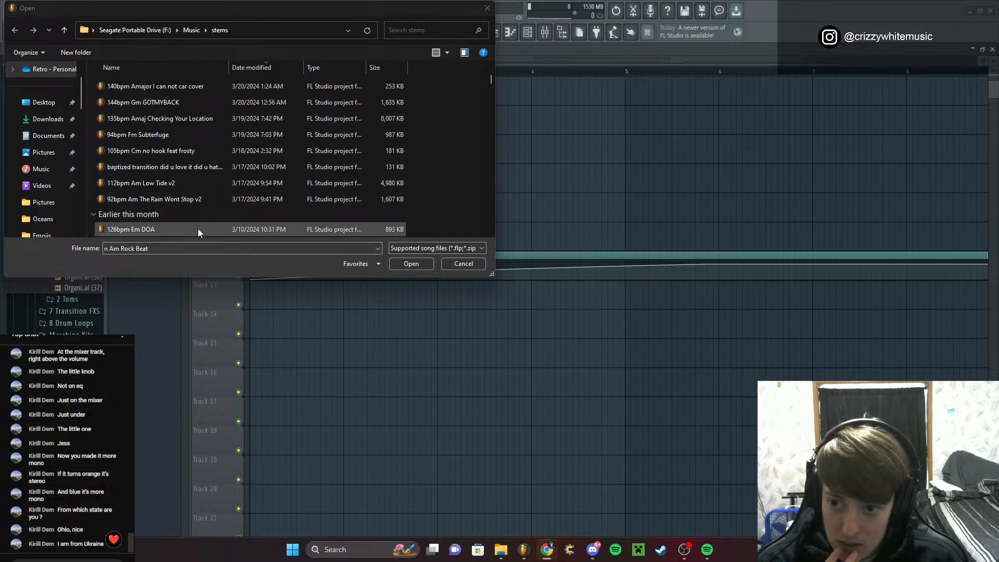
left_click(197, 229)
double_click(198, 229)
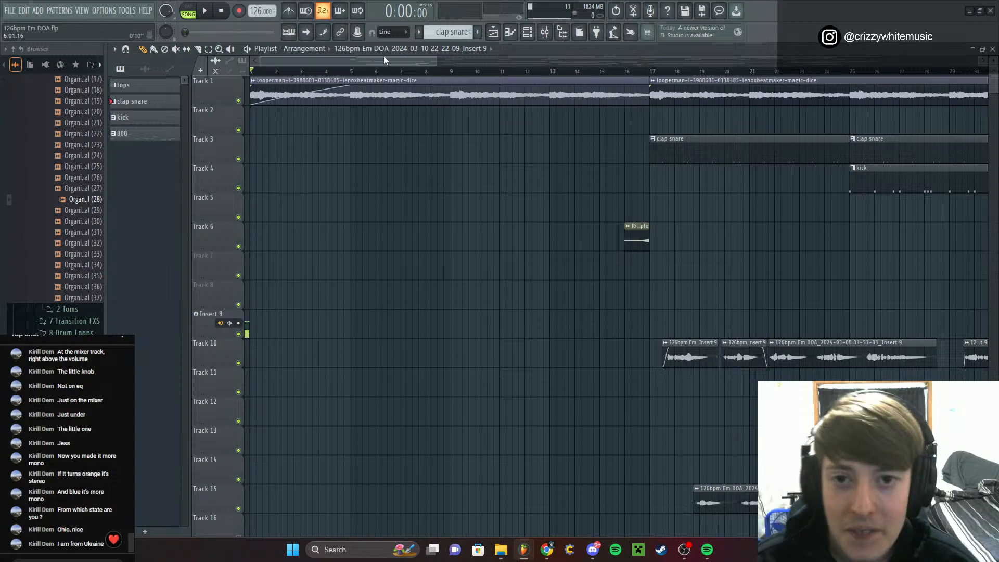
Examine the effect chains of the main vox tracks in the mixer, including tracks 10 and 12, and return to the playlist
left_click_drag(383, 58, 456, 97)
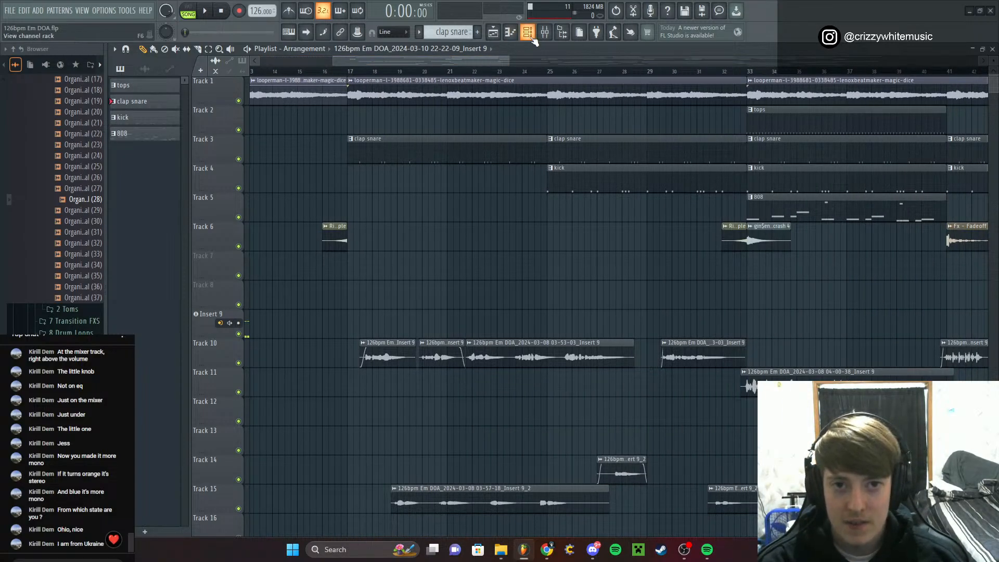
left_click(328, 72)
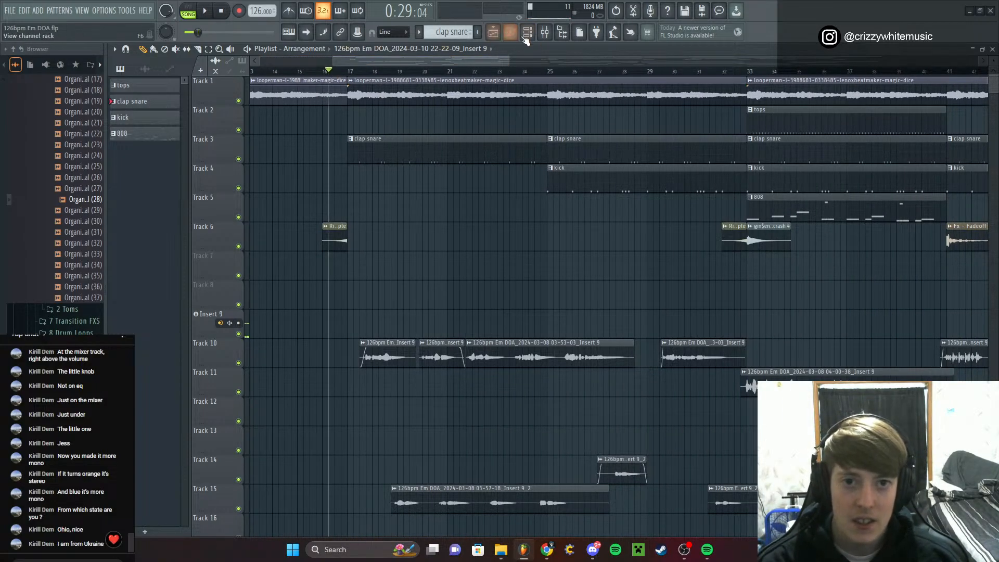
left_click(544, 33)
left_click(441, 71)
left_click(418, 71)
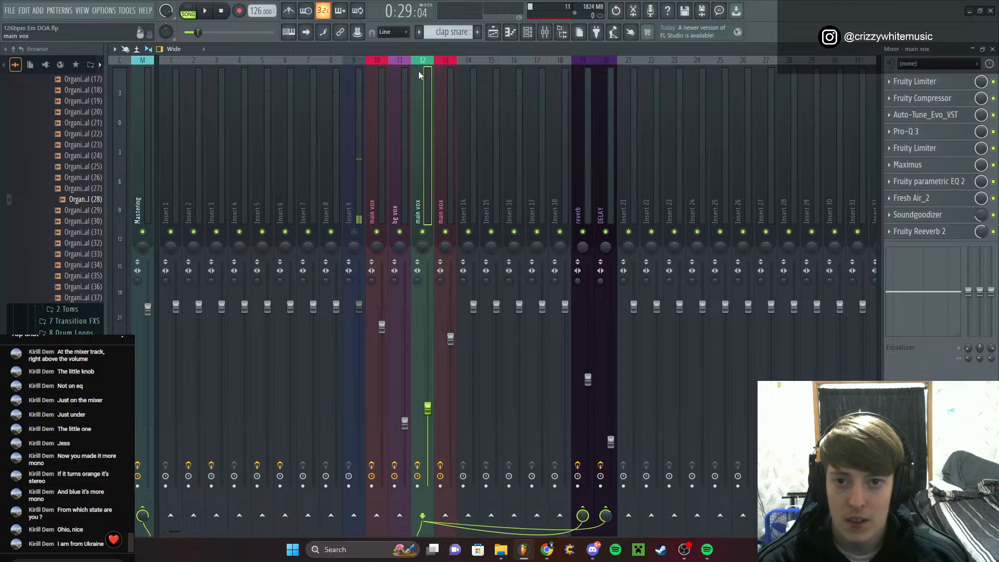
left_click(458, 64)
left_click(379, 66)
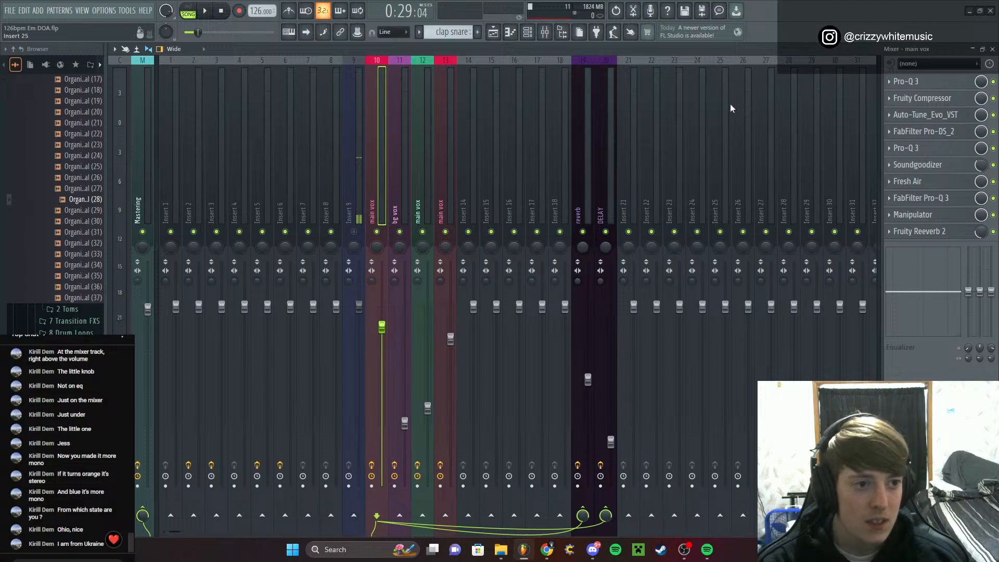
left_click(993, 50)
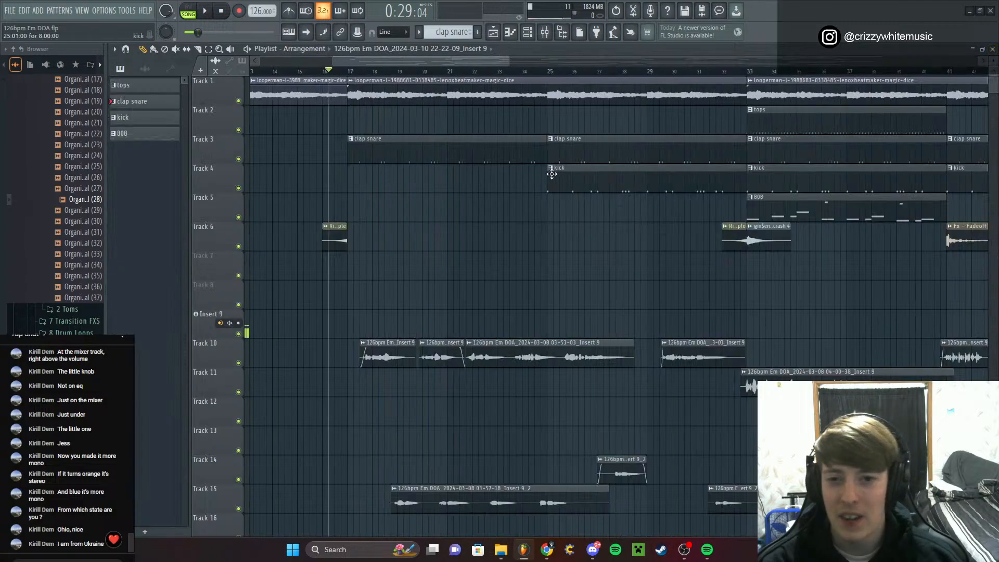
Place the playhead at bar 17, solo the vocals on Track 10, and unmute the other tracks again
scroll(375, 230, "up", 3)
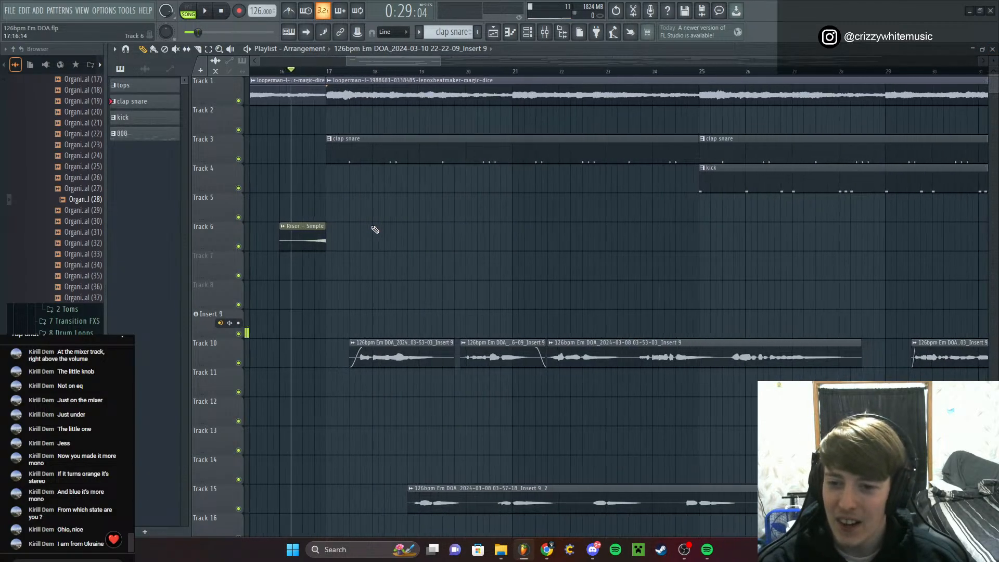
left_click(327, 72)
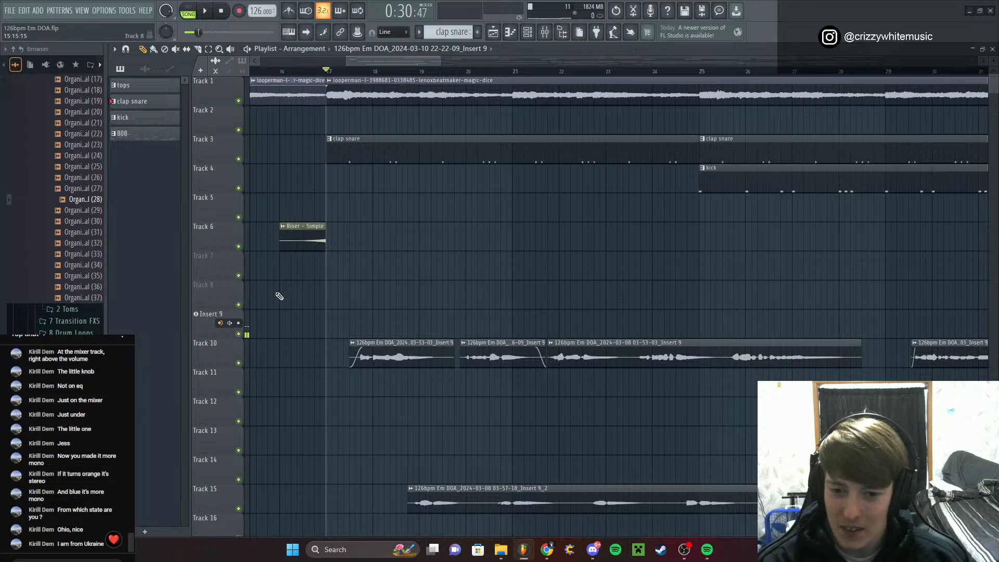
right_click(239, 364)
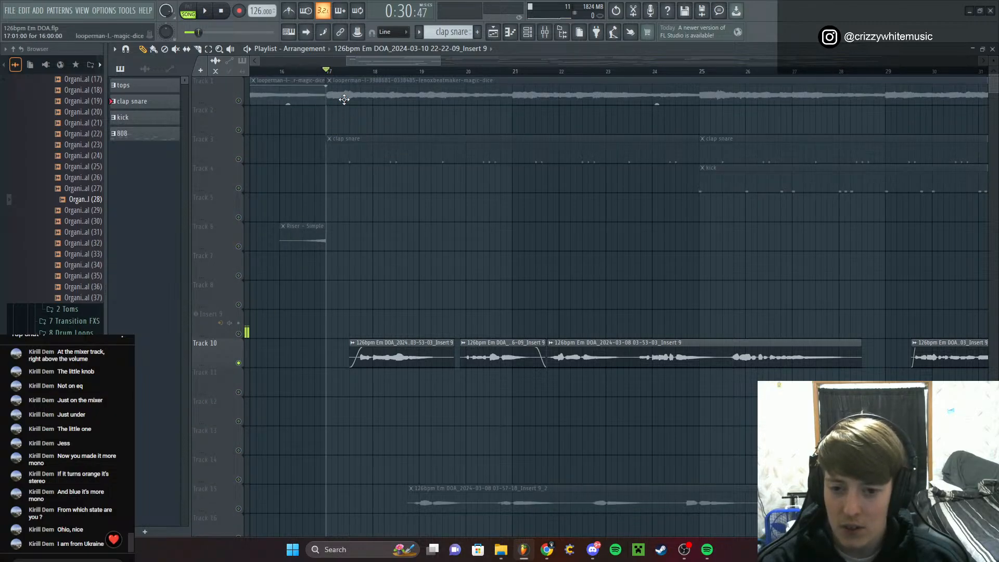
right_click(239, 363)
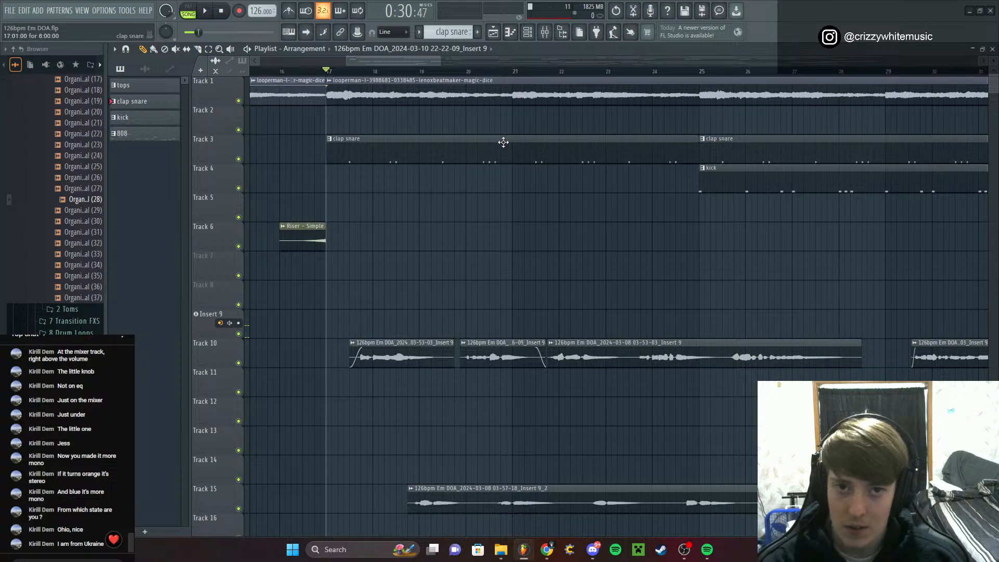
Play the song from bar 49 and slightly lower the volume of the main vox on mixer track 10
left_click_drag(428, 64, 609, 111)
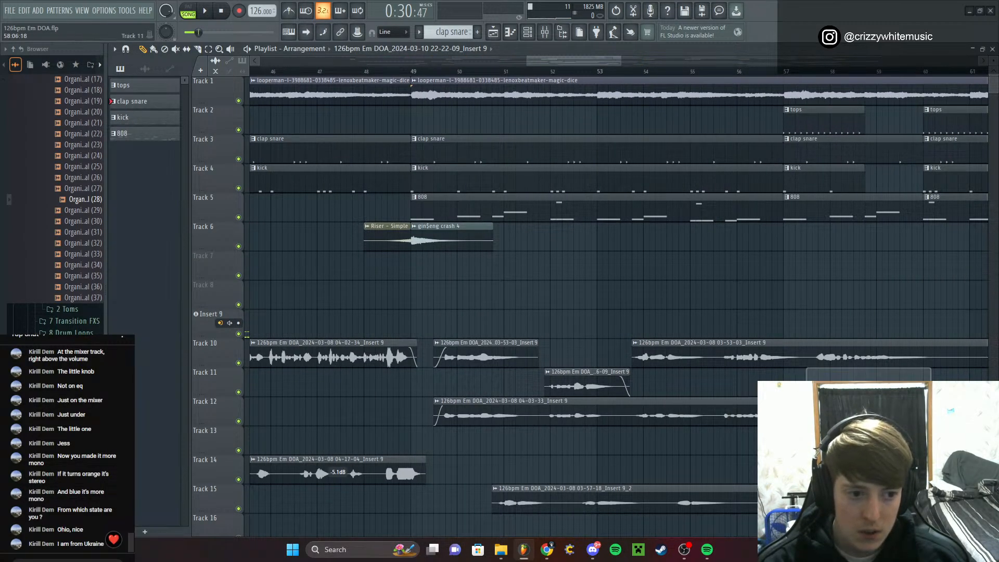
left_click(411, 73)
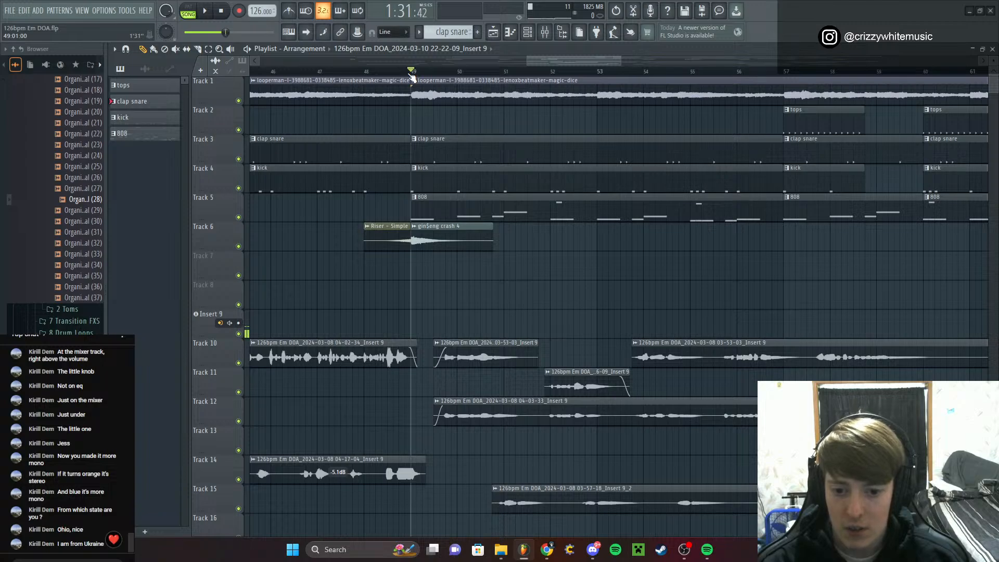
key("space")
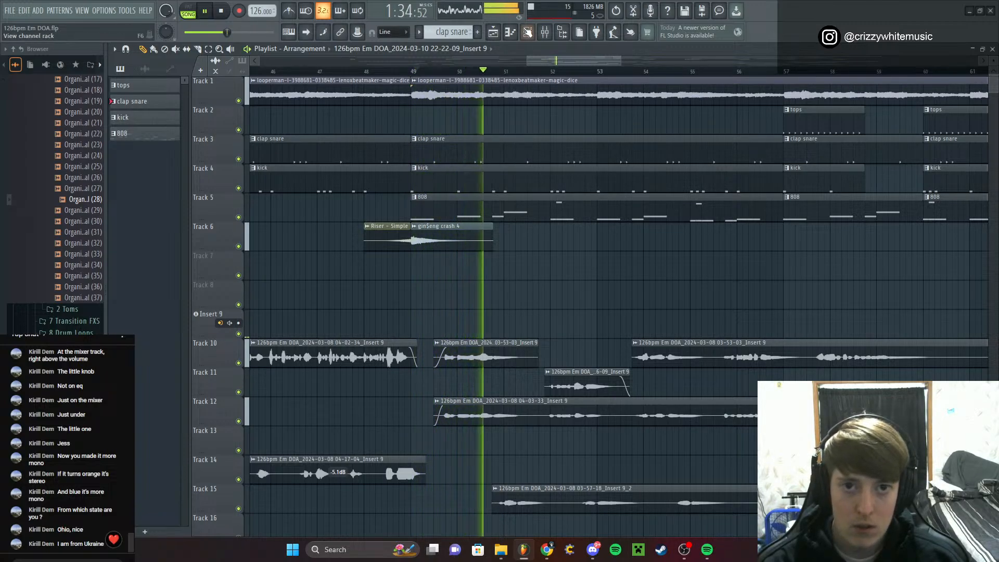
left_click(544, 32)
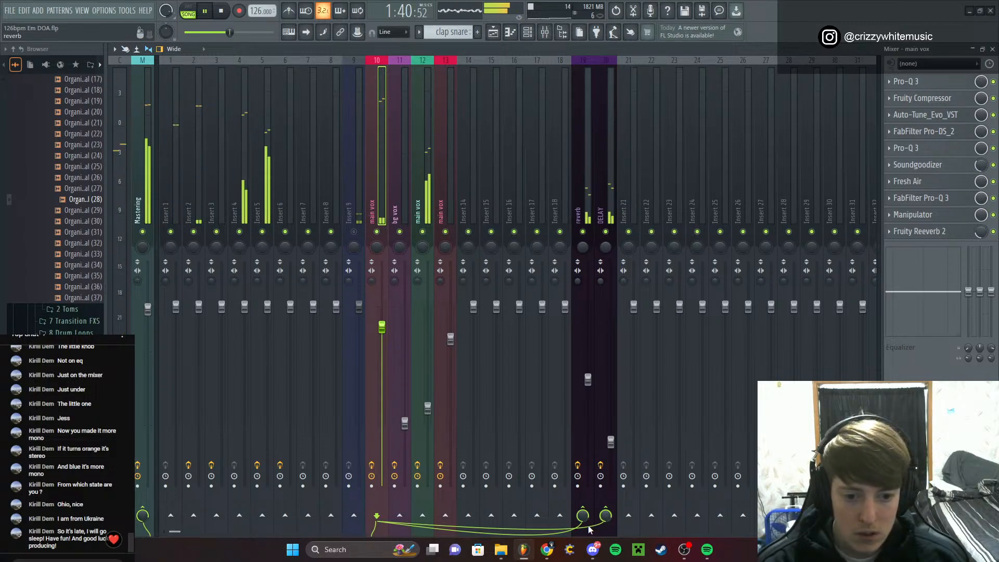
left_click_drag(382, 327, 382, 334)
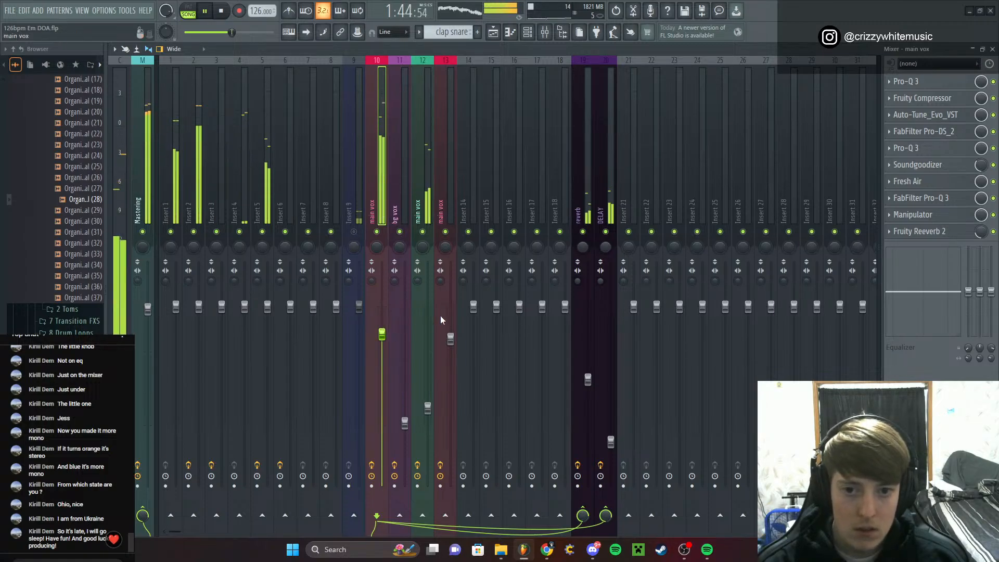
Return to the playlist, stop playback, and set the playhead back at bar 49
key("F5")
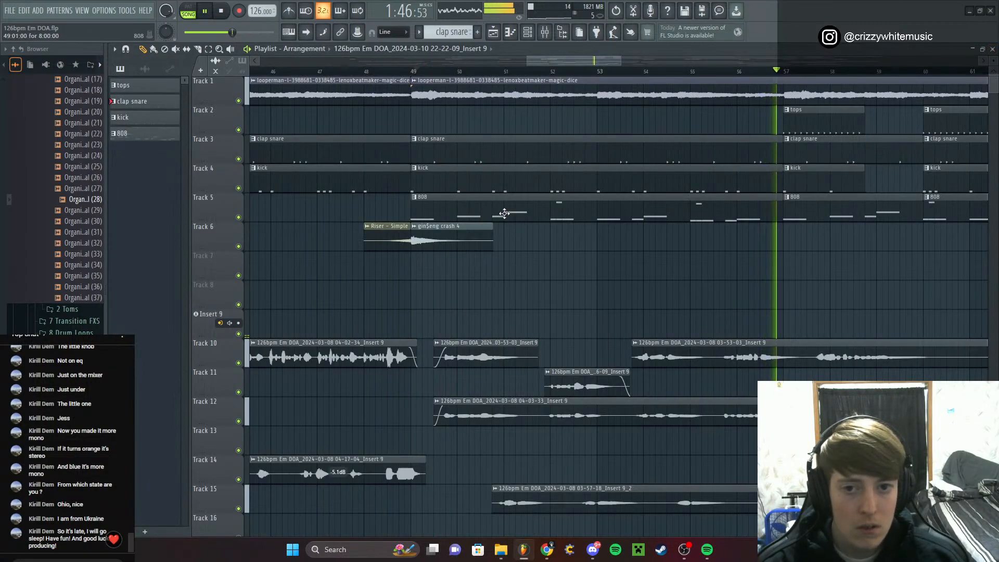
key("space")
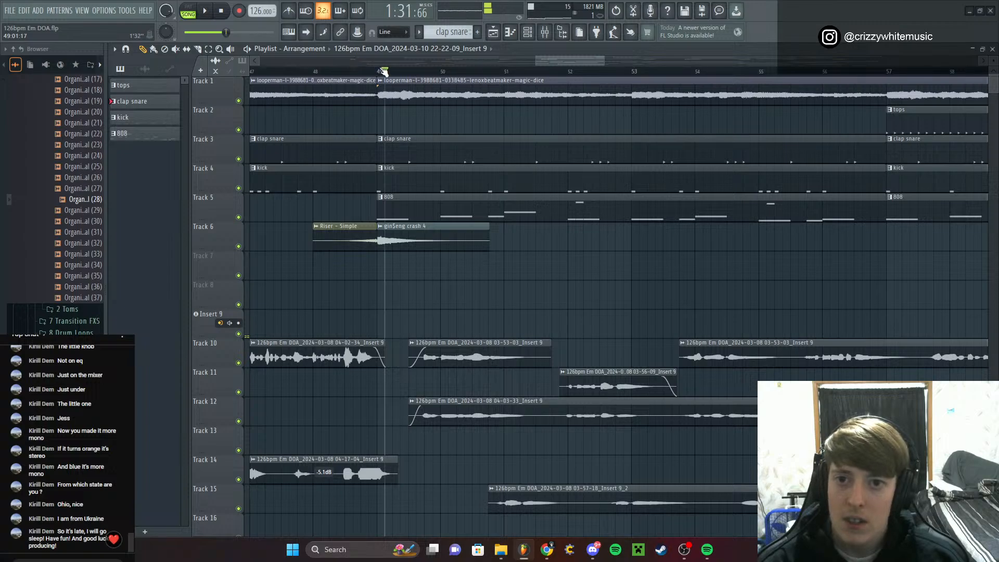
left_click(383, 72)
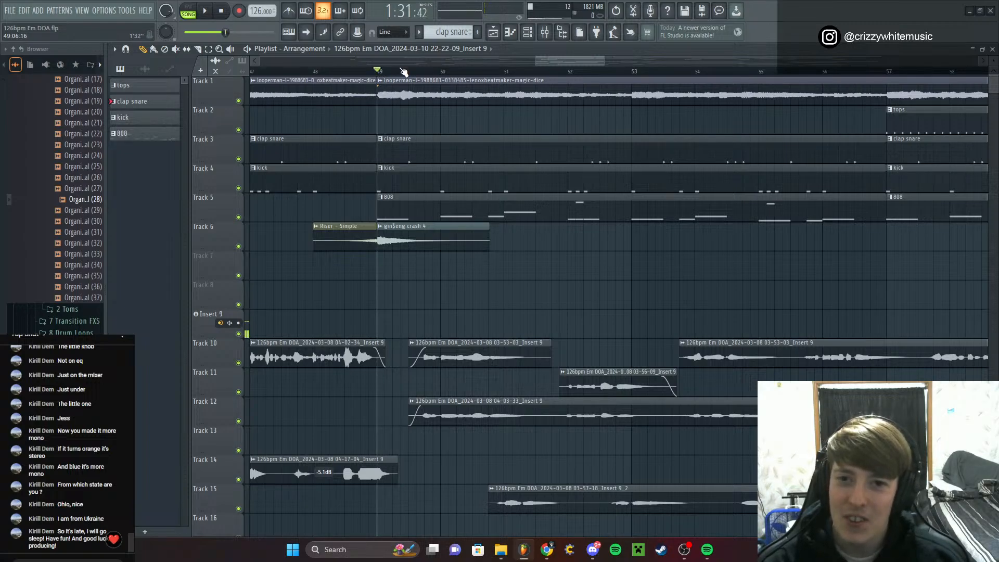
left_click(396, 71)
left_click(380, 71)
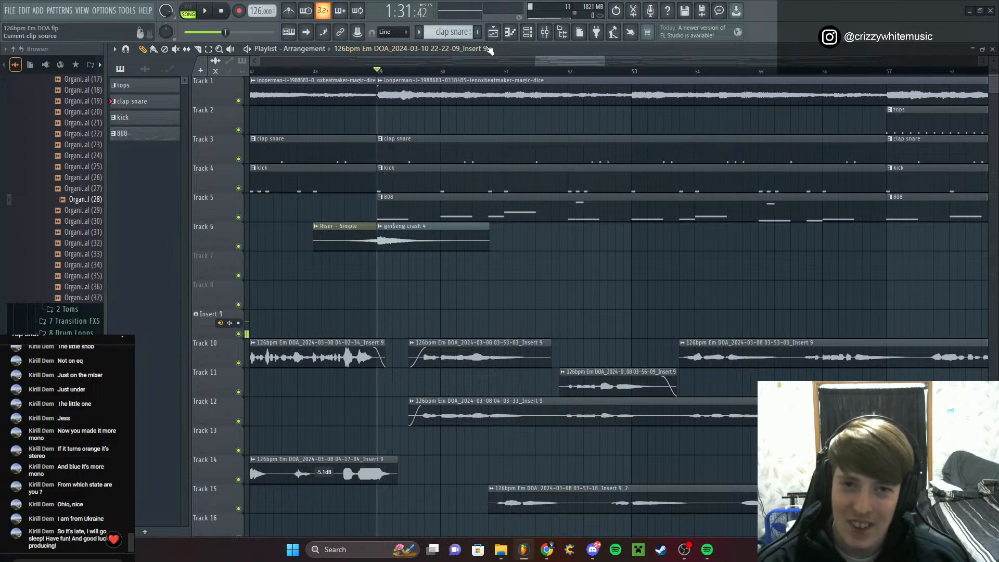
Remove the 2015 Hz boost from the first Pro-Q 3 on the main vox while the song plays
left_click(544, 32)
left_click(935, 83)
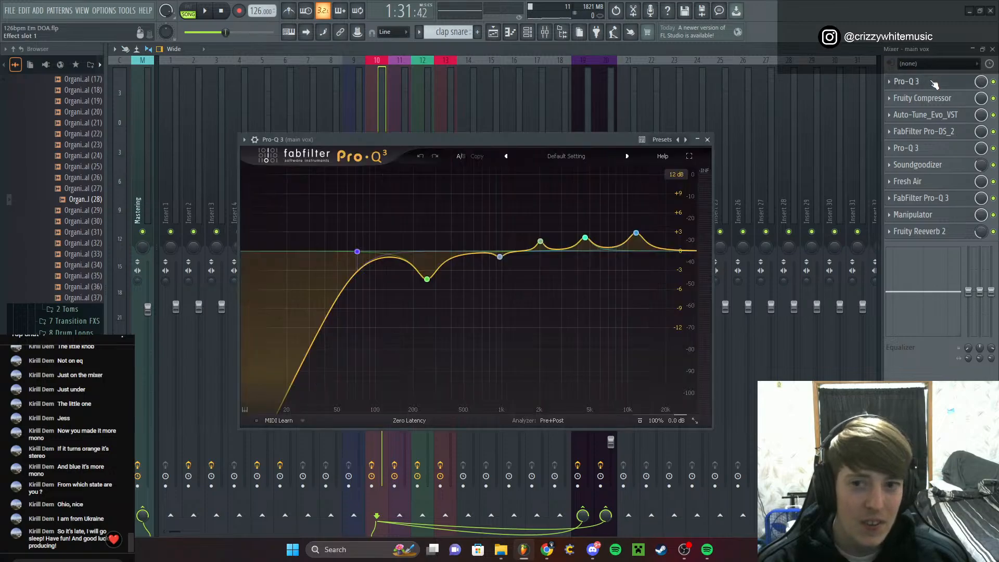
key("space")
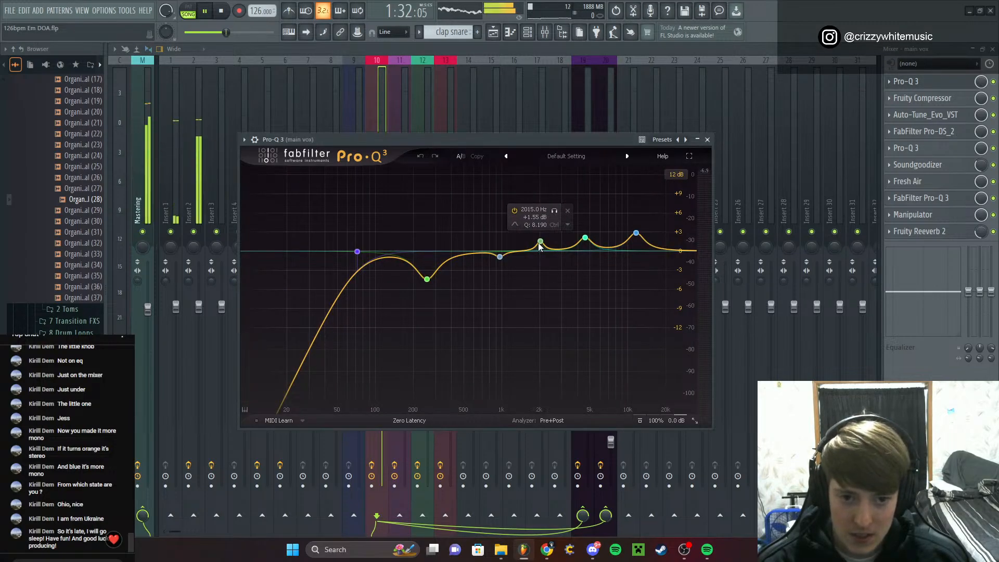
right_click(539, 246)
left_click(556, 343)
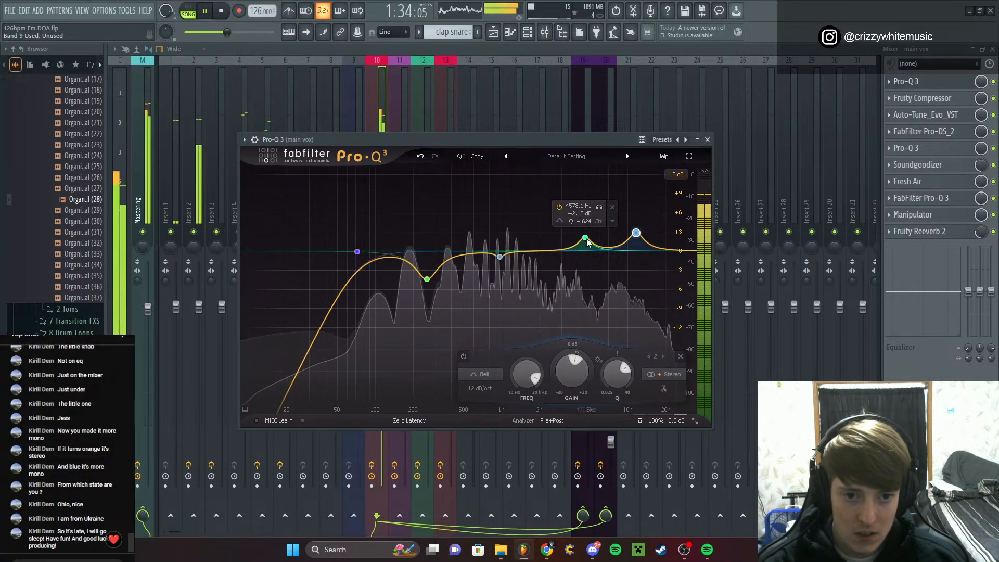
Move and widen the 4.5 kHz boost to about 3859 Hz at +2.29 dB, and turn the highest band into a -2.04 dB cut at about 15950 Hz
left_click_drag(588, 242, 578, 241)
scroll(578, 240, "down", 15)
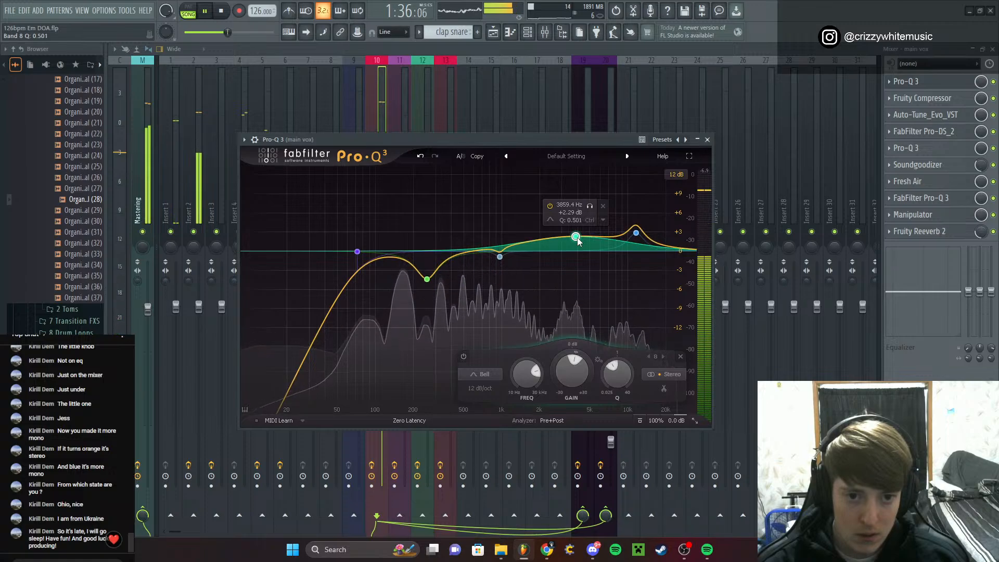
left_click_drag(636, 233, 655, 264)
scroll(651, 267, "up", 4)
scroll(659, 266, "down", 6)
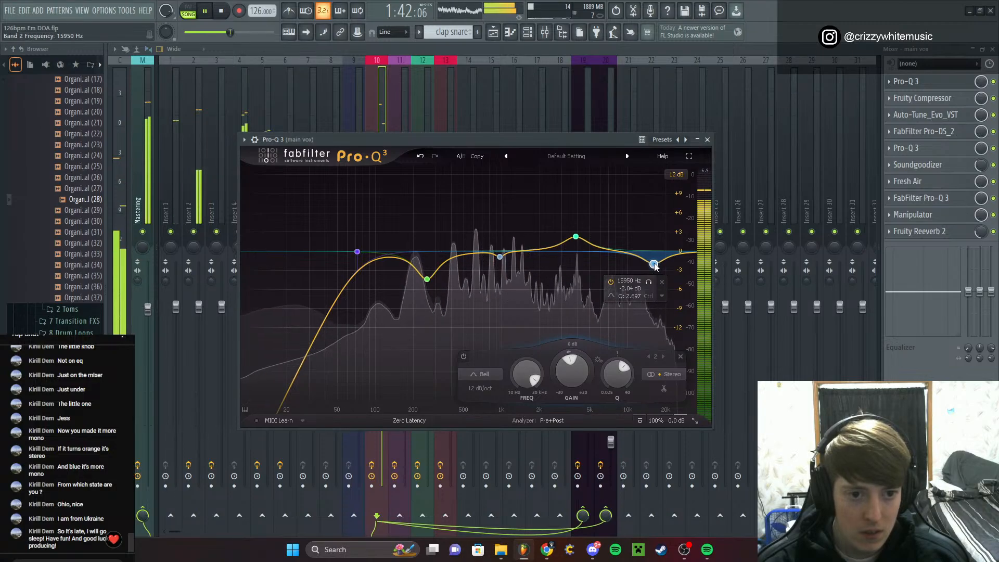
left_click(707, 139)
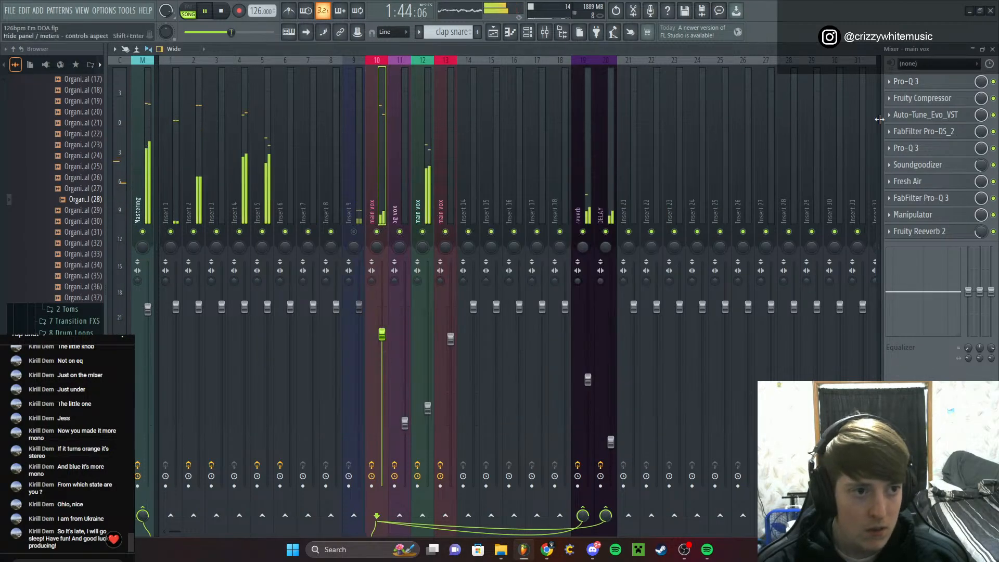
Lower the Fruity Compressor gain on the main vox to 3.2 dB and stop playback
left_click(921, 97)
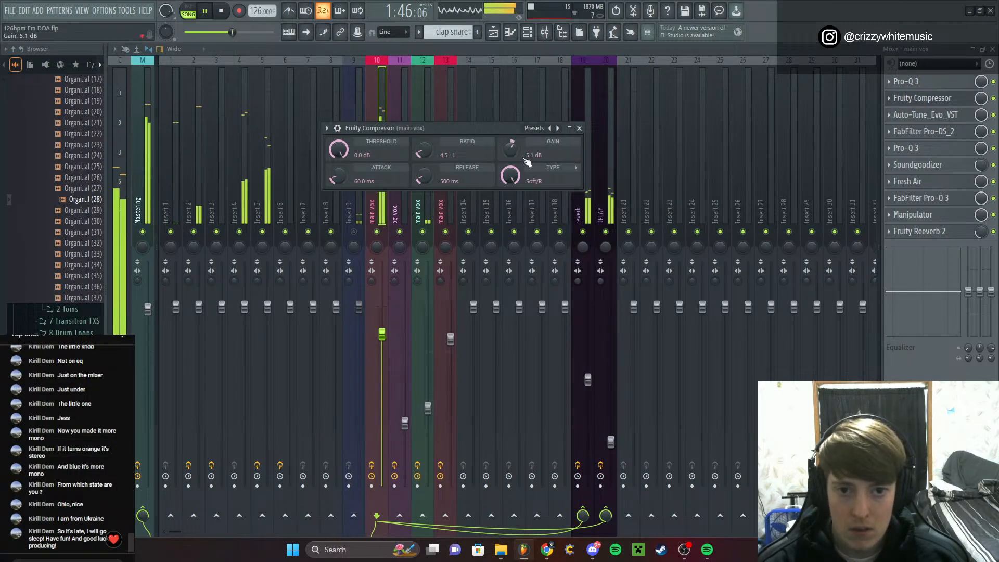
left_click_drag(511, 150, 511, 156)
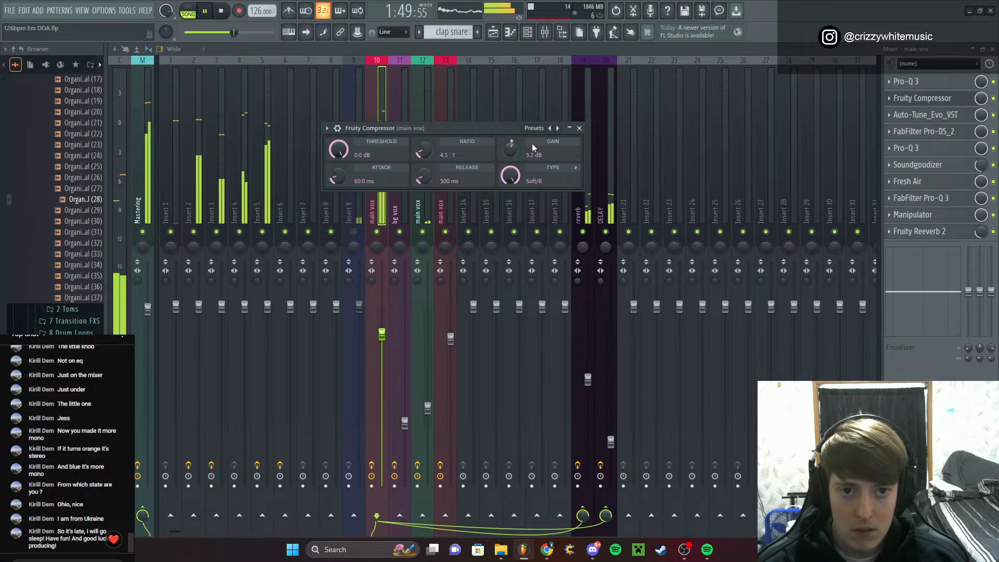
left_click(580, 128)
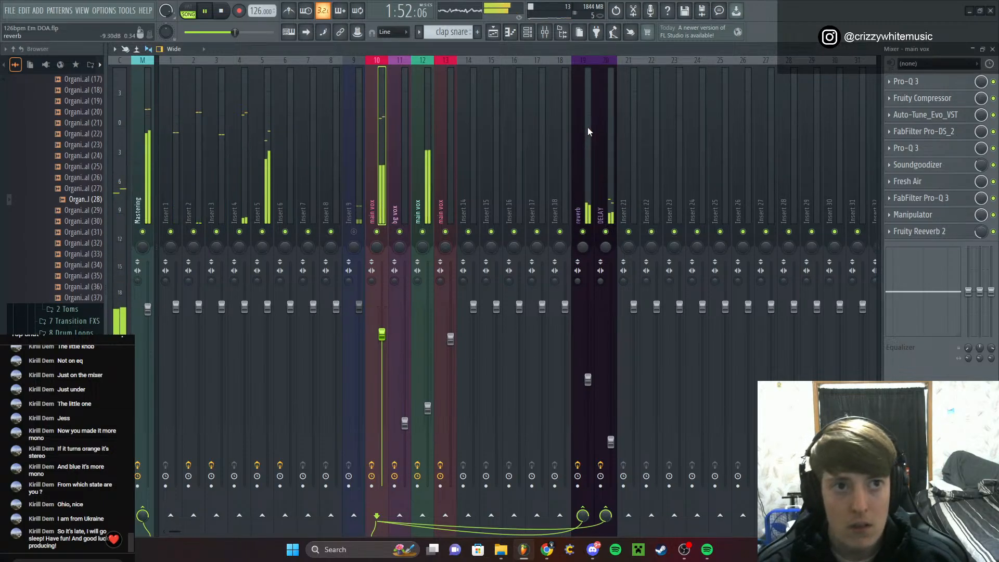
key("space")
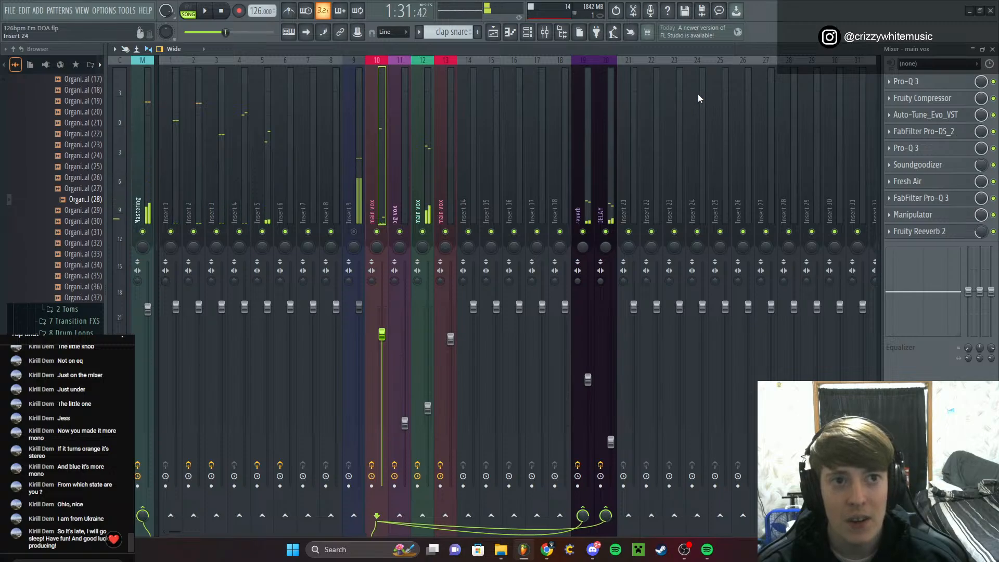
Set the scale in the main vox's Auto-Tune to Minor while the song plays
left_click(928, 115)
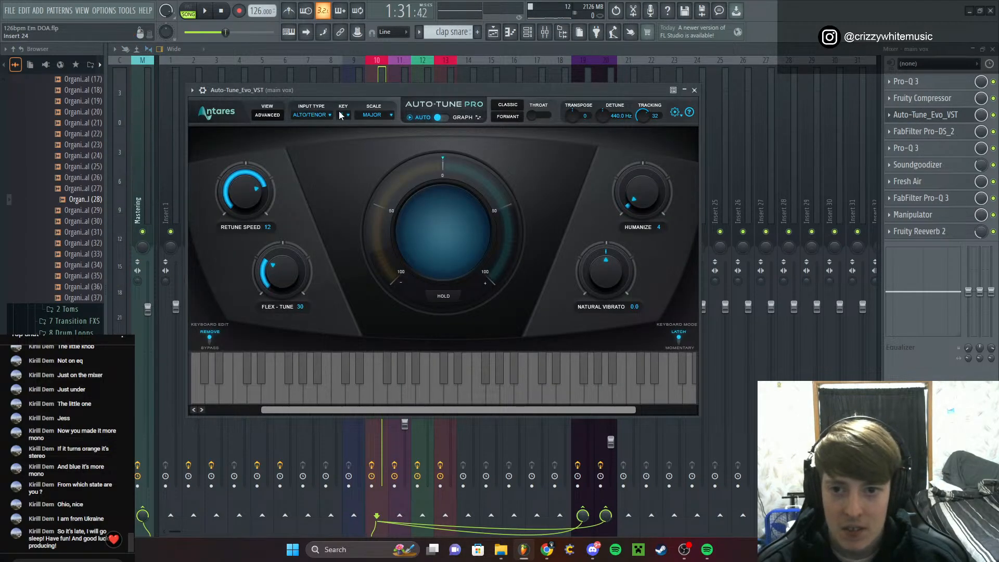
left_click(694, 90)
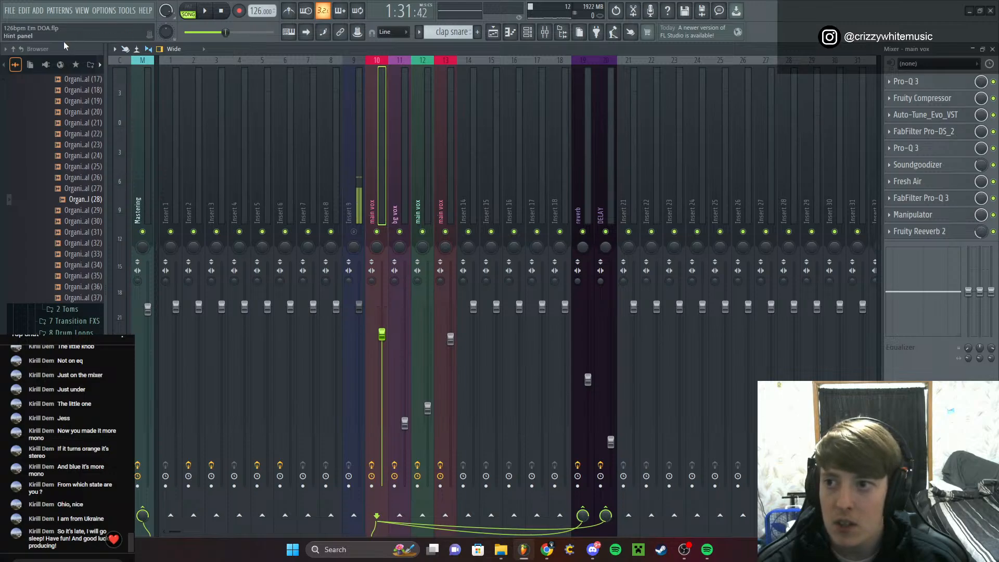
key("space")
left_click(931, 115)
left_click(354, 116)
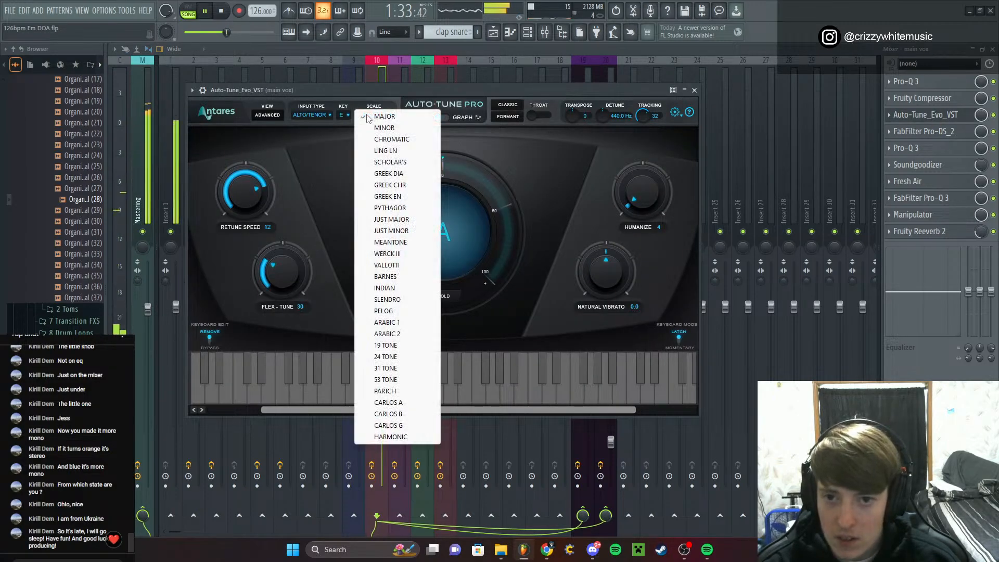
left_click(374, 130)
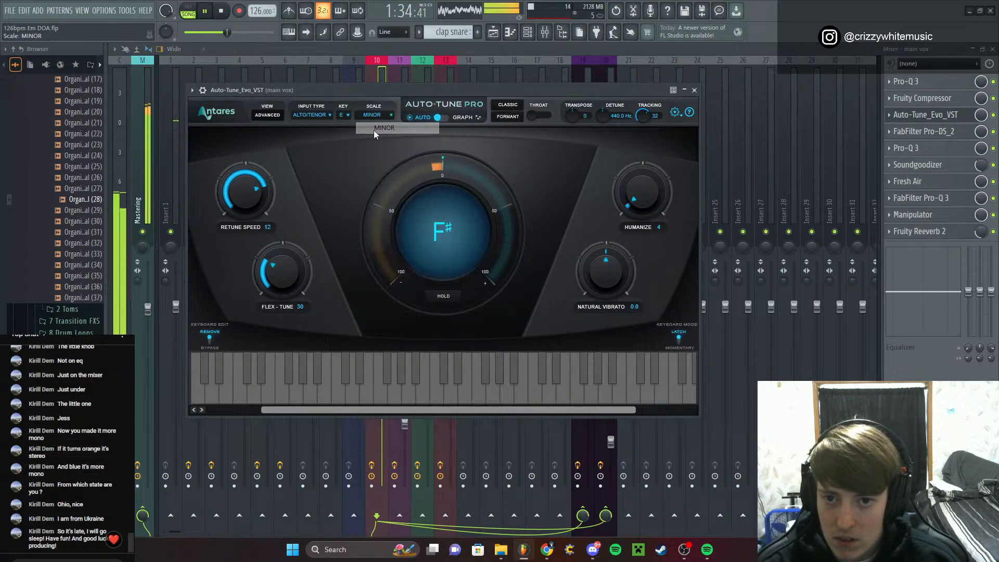
left_click(694, 90)
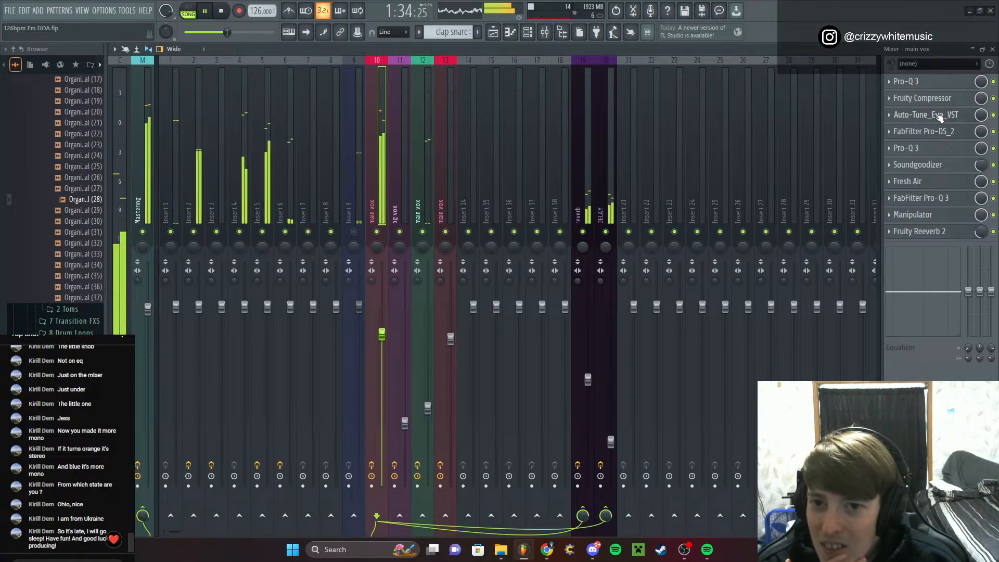
left_click(940, 116)
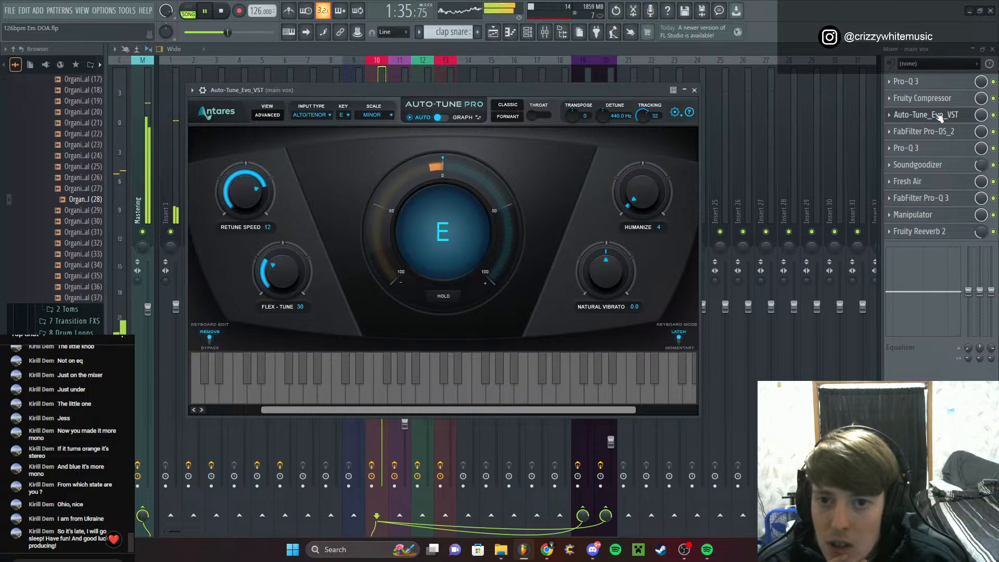
left_click(694, 90)
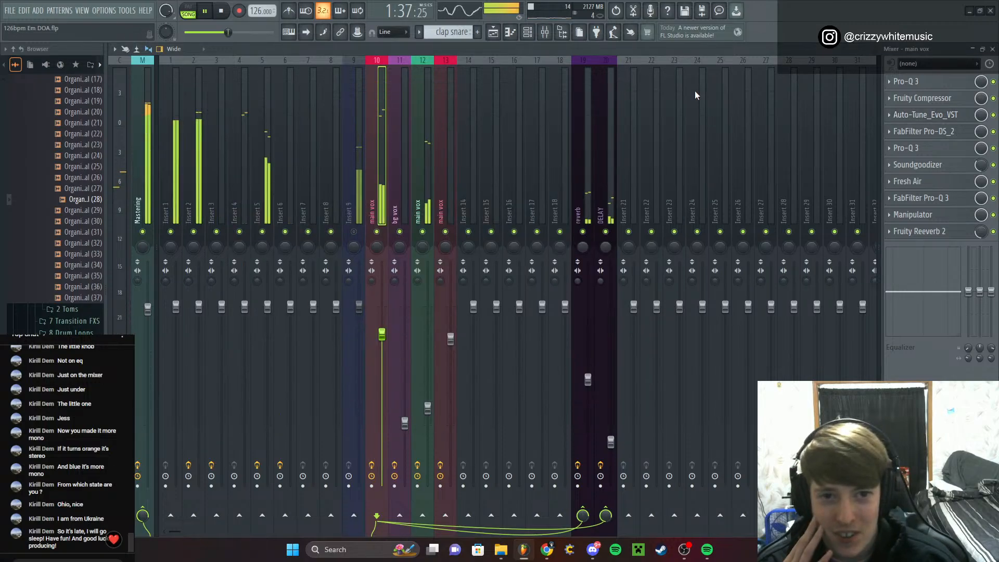
Check the FabFilter Pro-DS_2 de-esser settings on the main vox and stop playback
left_click(897, 134)
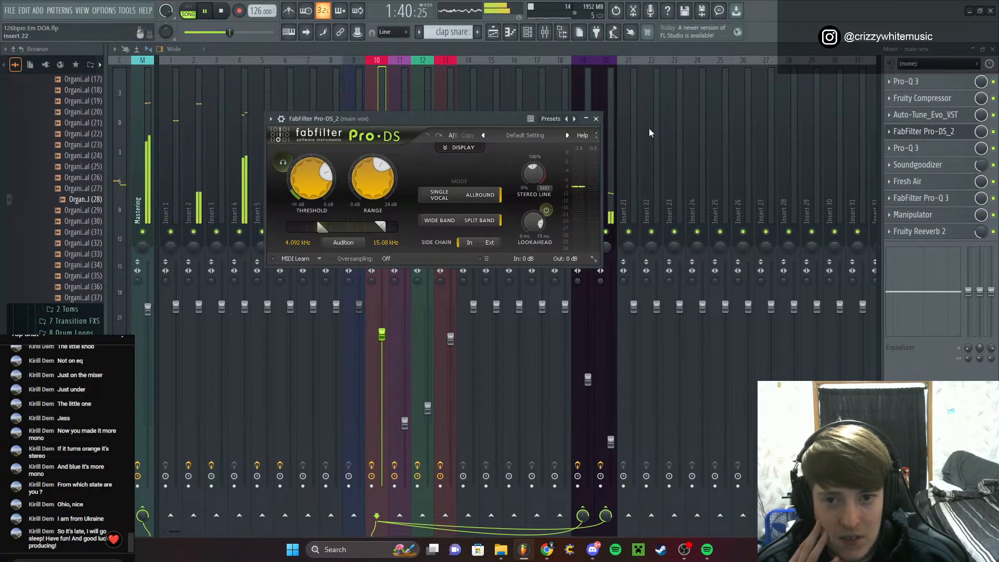
left_click(596, 119)
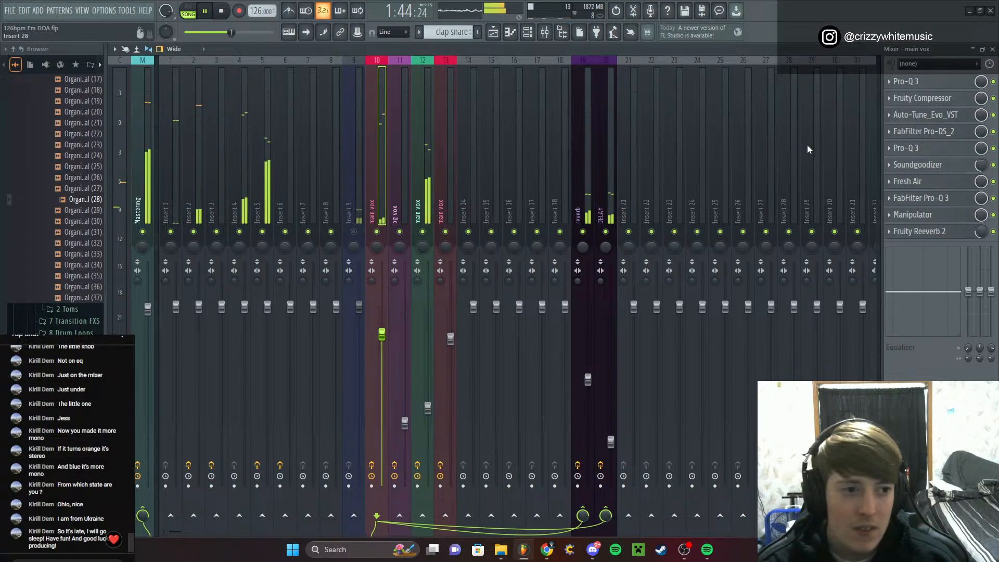
key("space")
Return to the playlist overview of the arrangement with the playhead near bar 12
left_click(993, 49)
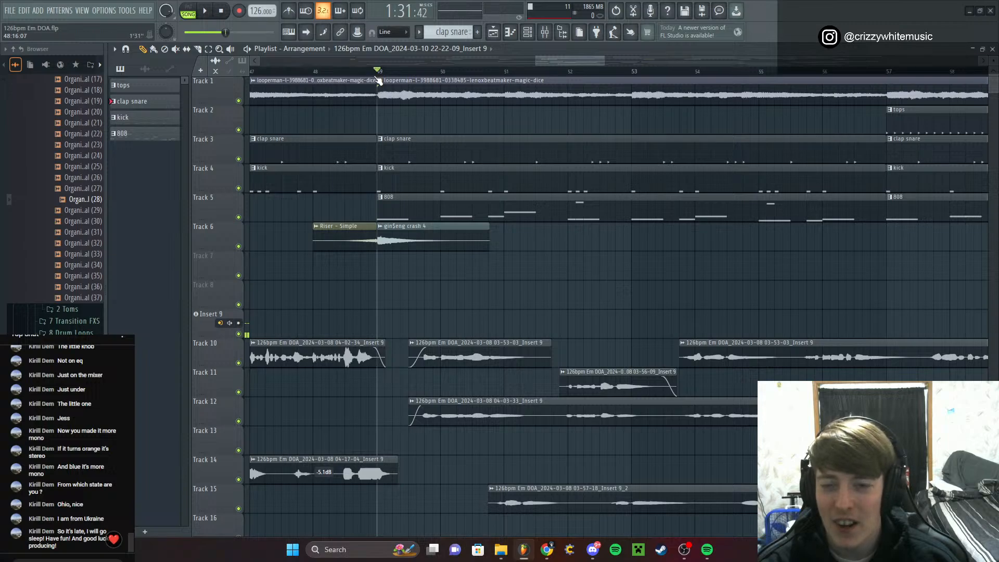
left_click_drag(378, 72, 317, 195)
scroll(310, 193, "down", 5)
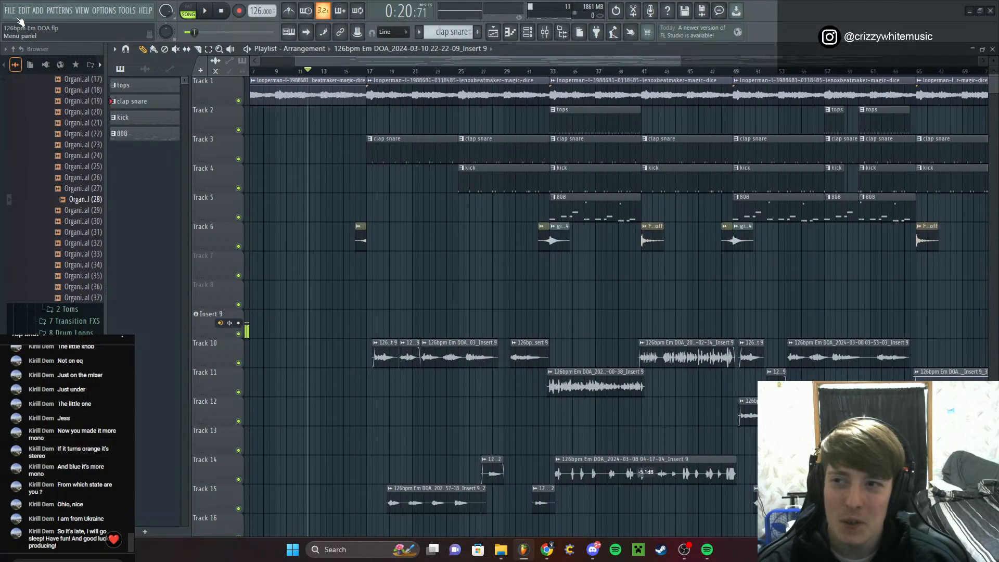
left_click(7, 19)
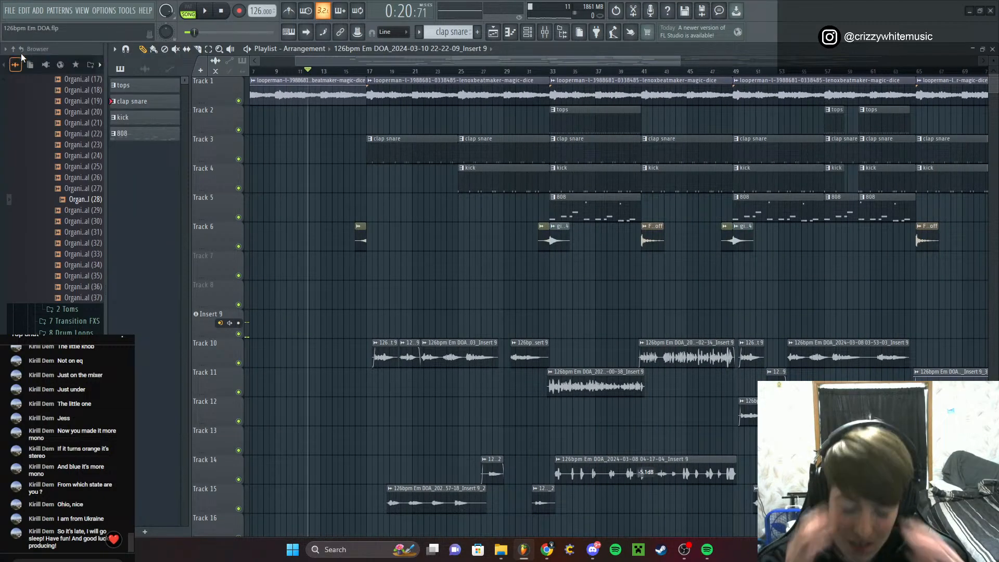
left_click(22, 54)
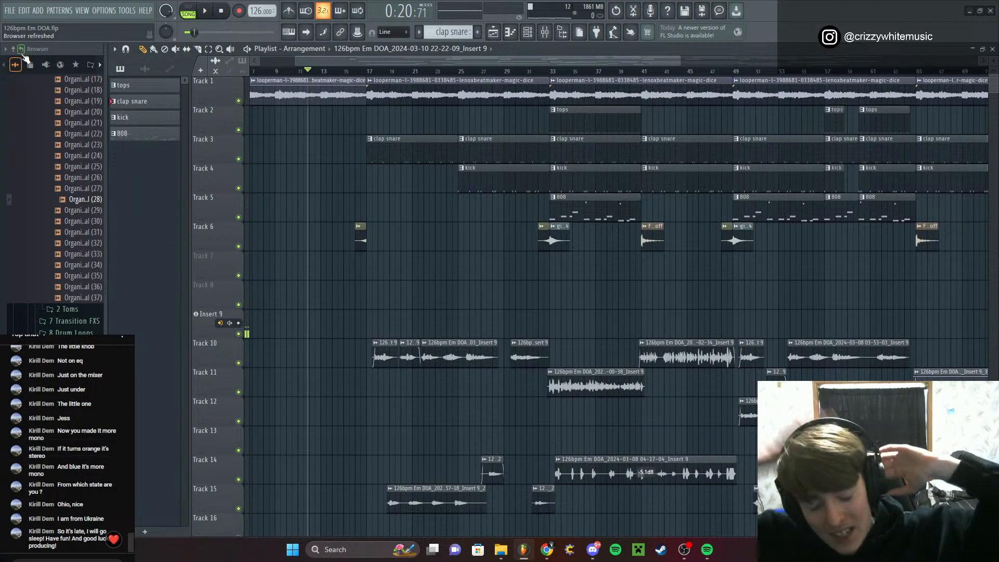